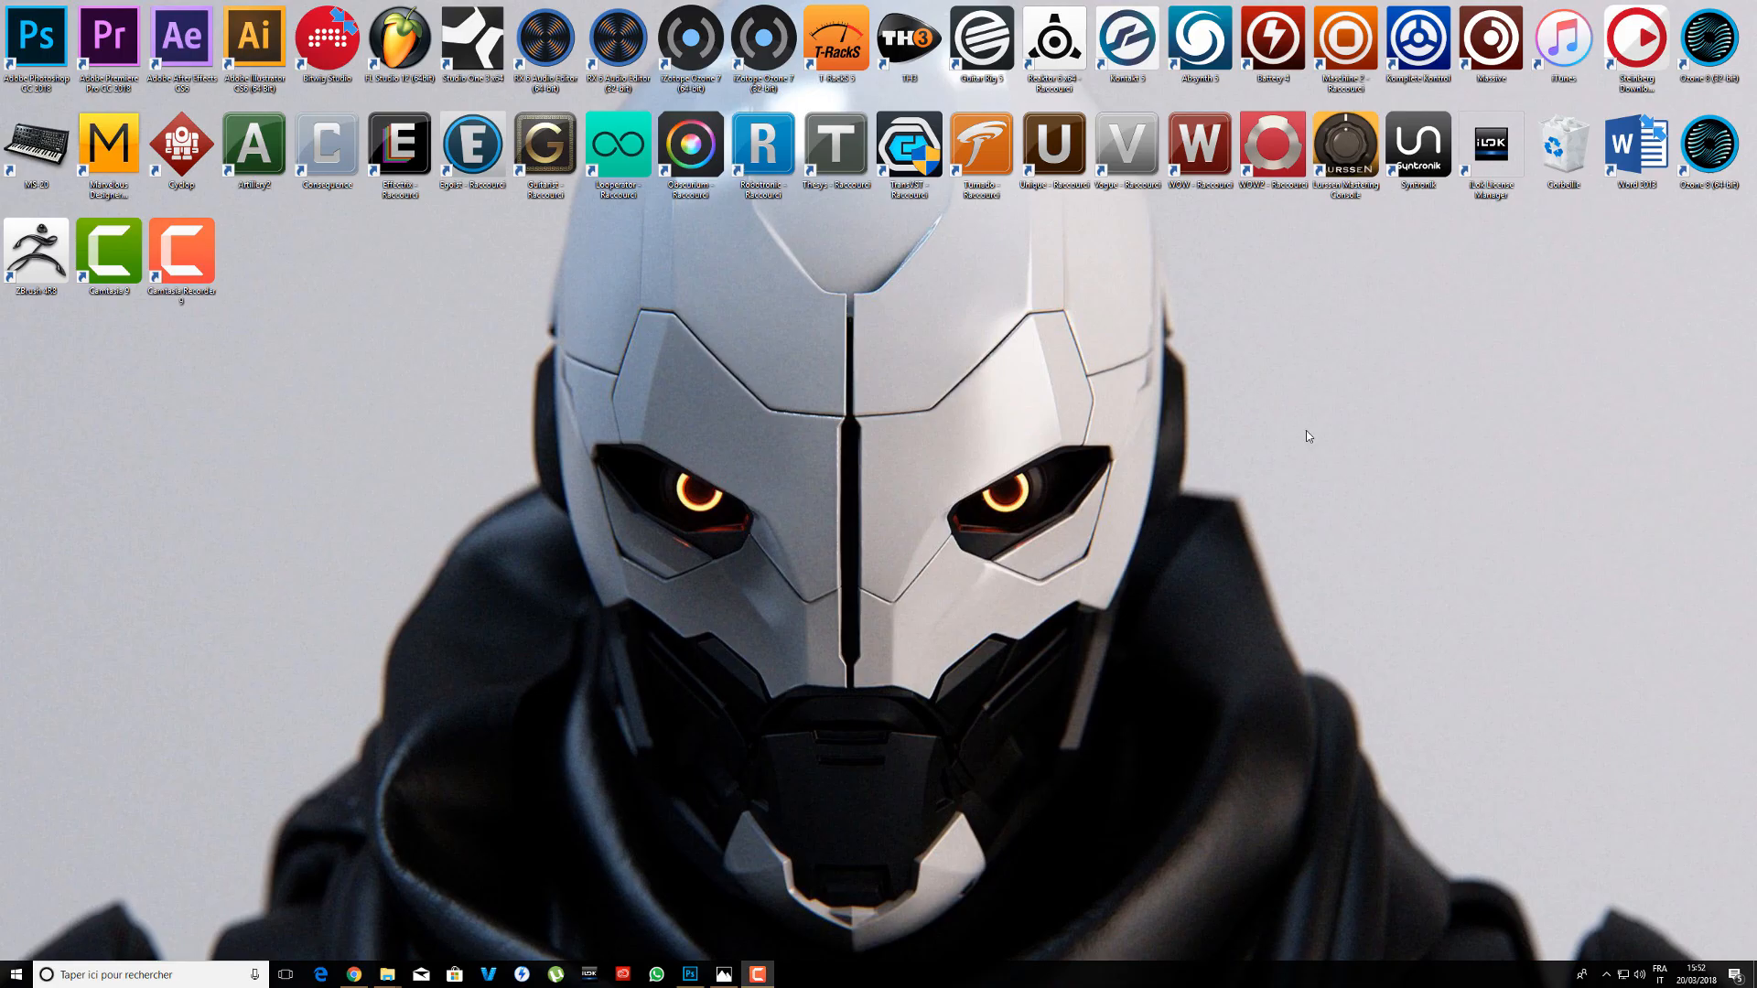
# - Switch to Photoshop, where the Tuto I robot document is open
pyautogui.click(691, 974)
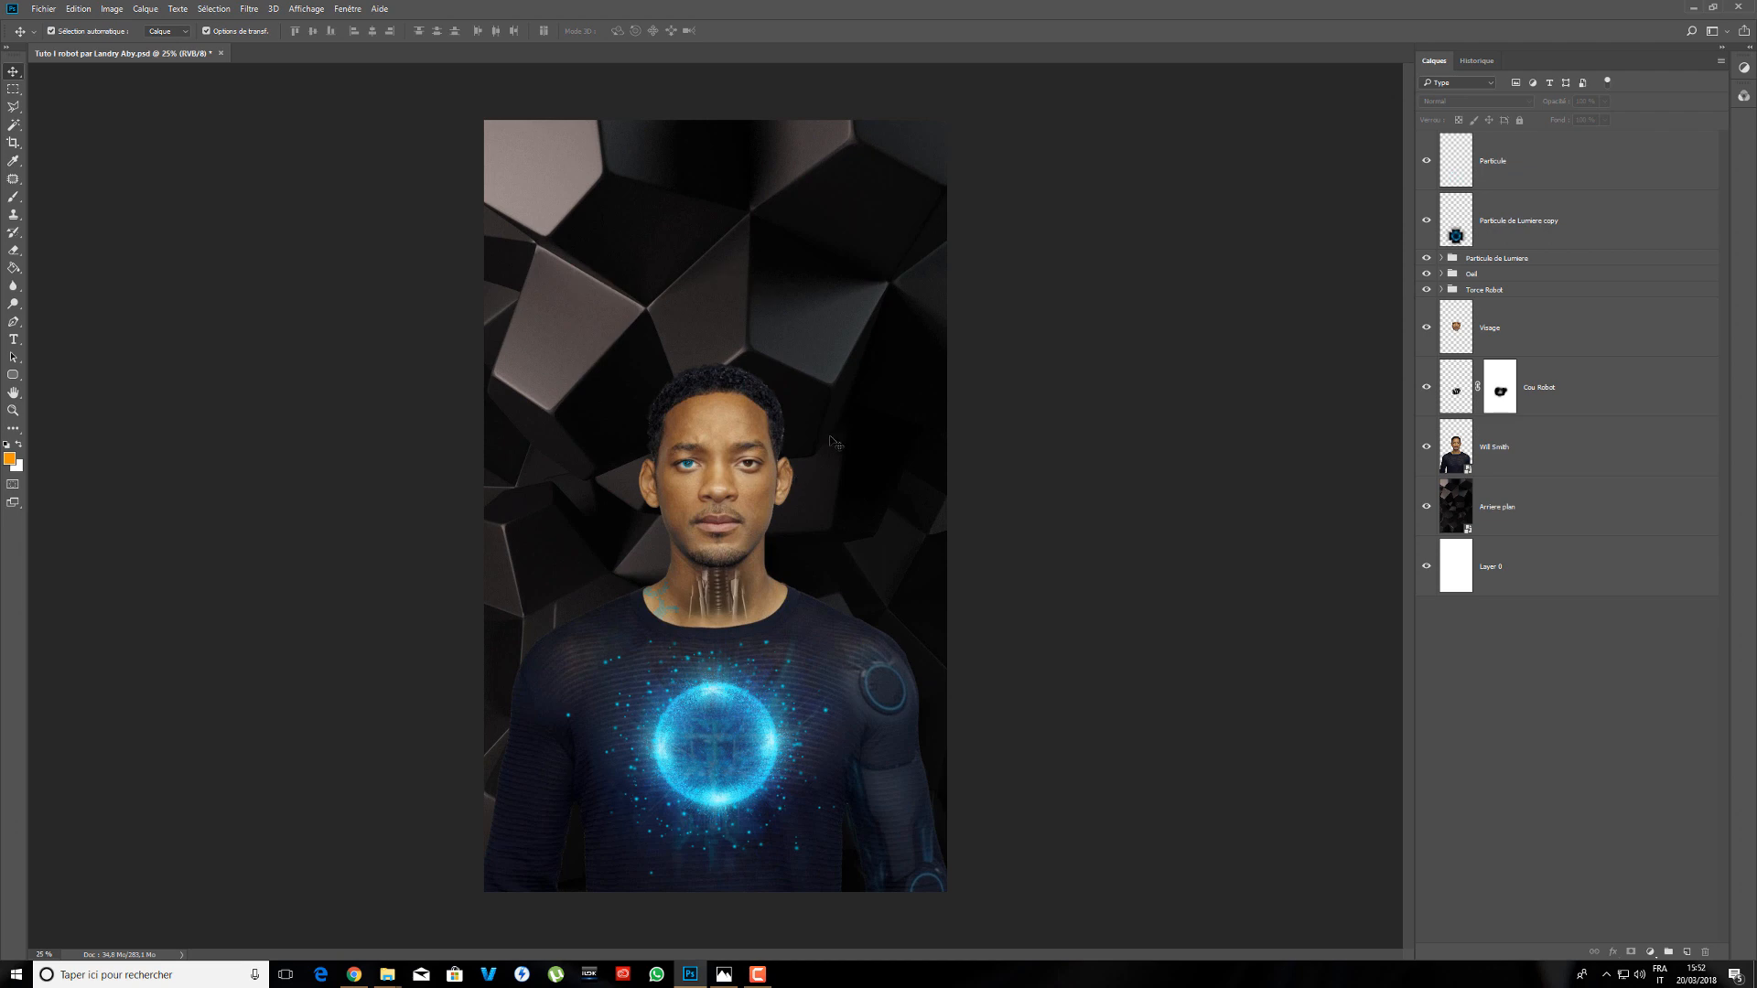
# - Activate the Brush tool and add a new empty layer directly above the Particule layer
pyautogui.click(14, 196)
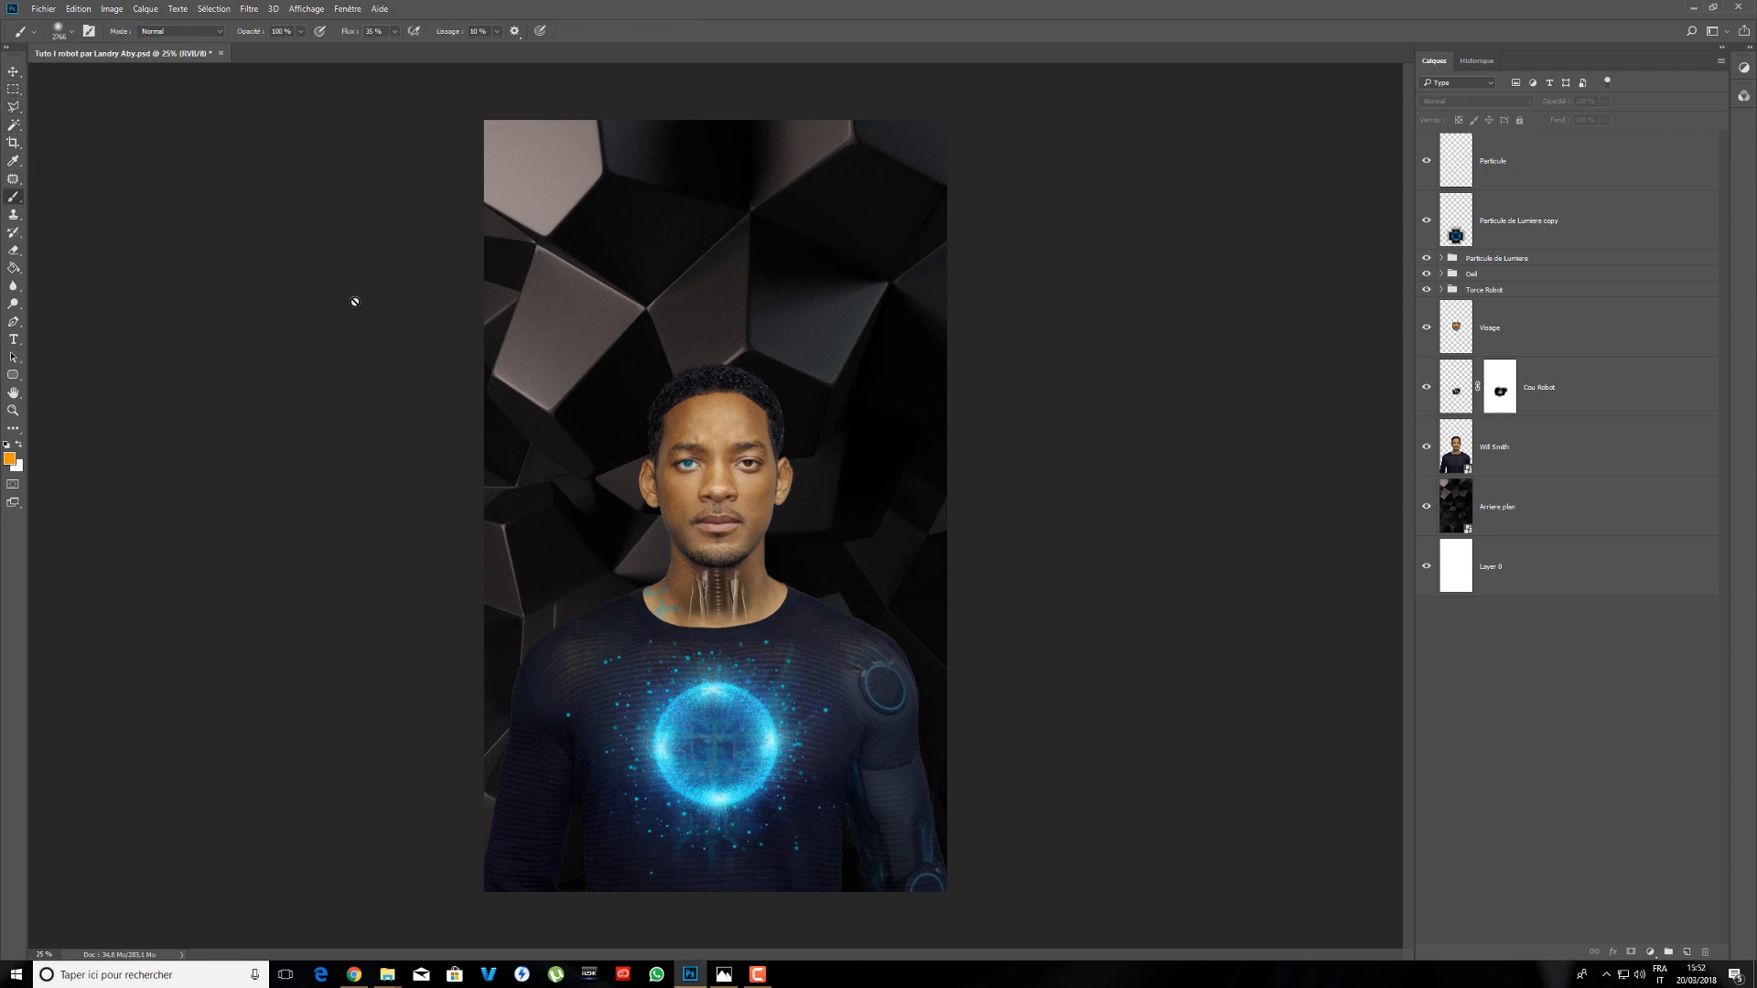
pyautogui.rightClick(571, 246)
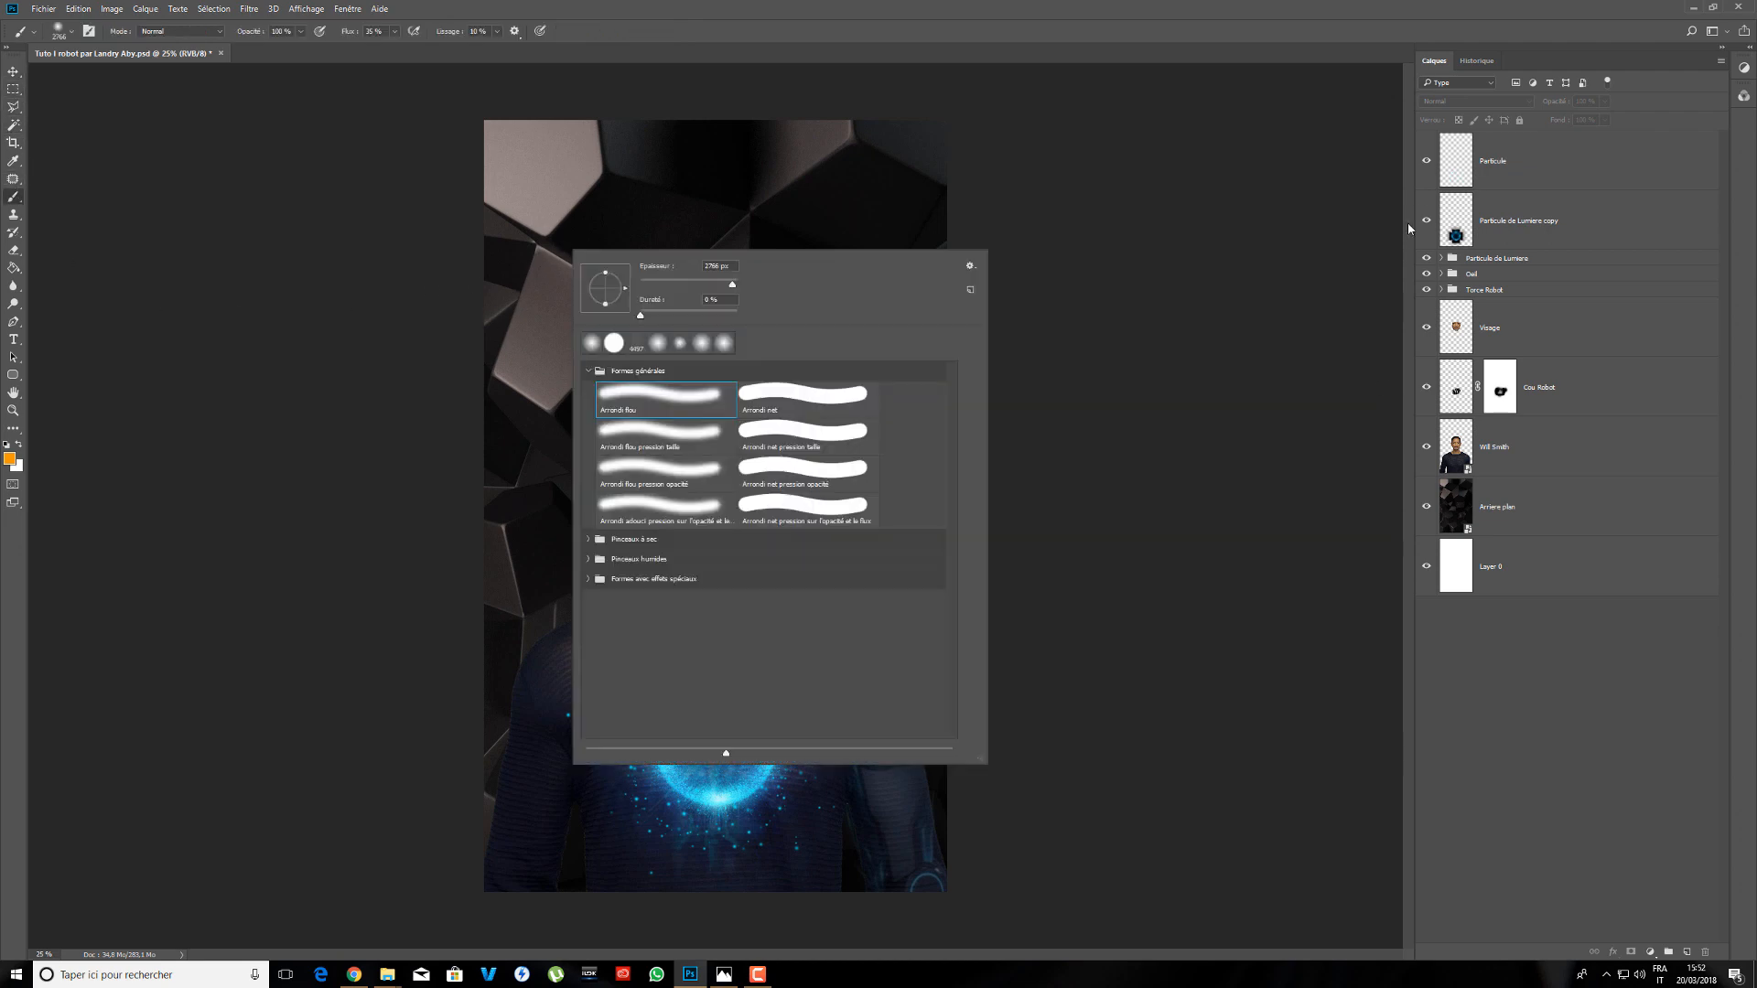
pyautogui.click(1586, 170)
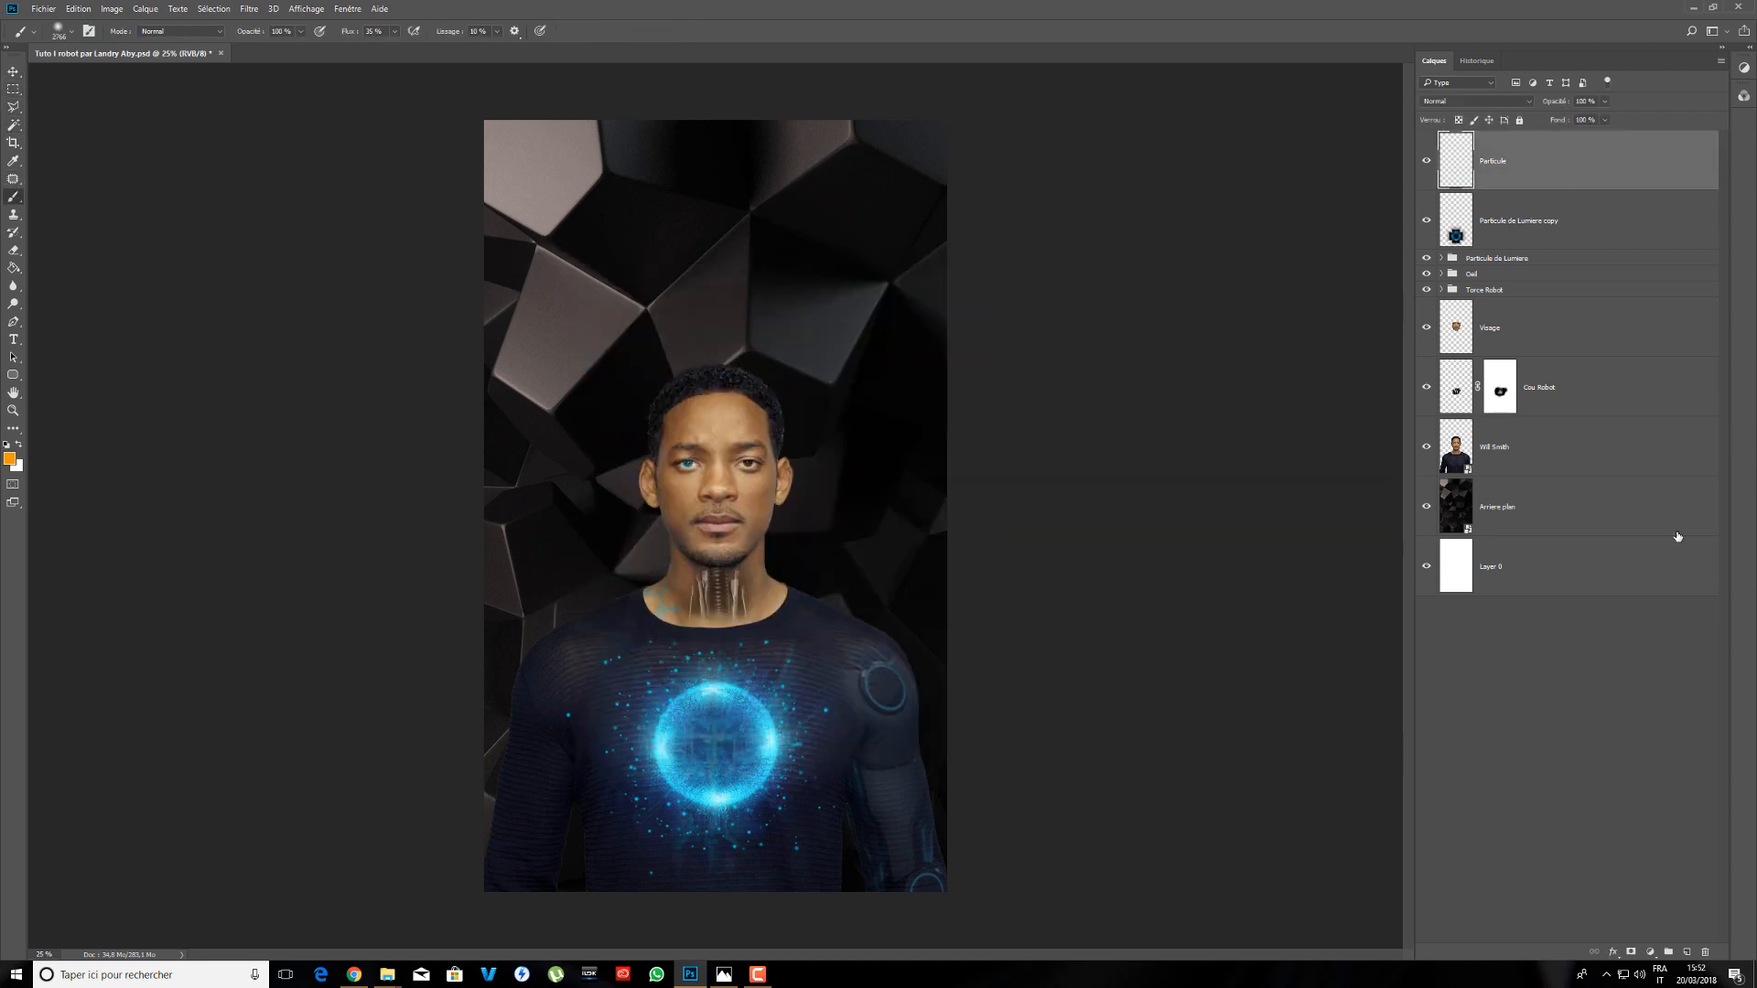
pyautogui.click(1687, 953)
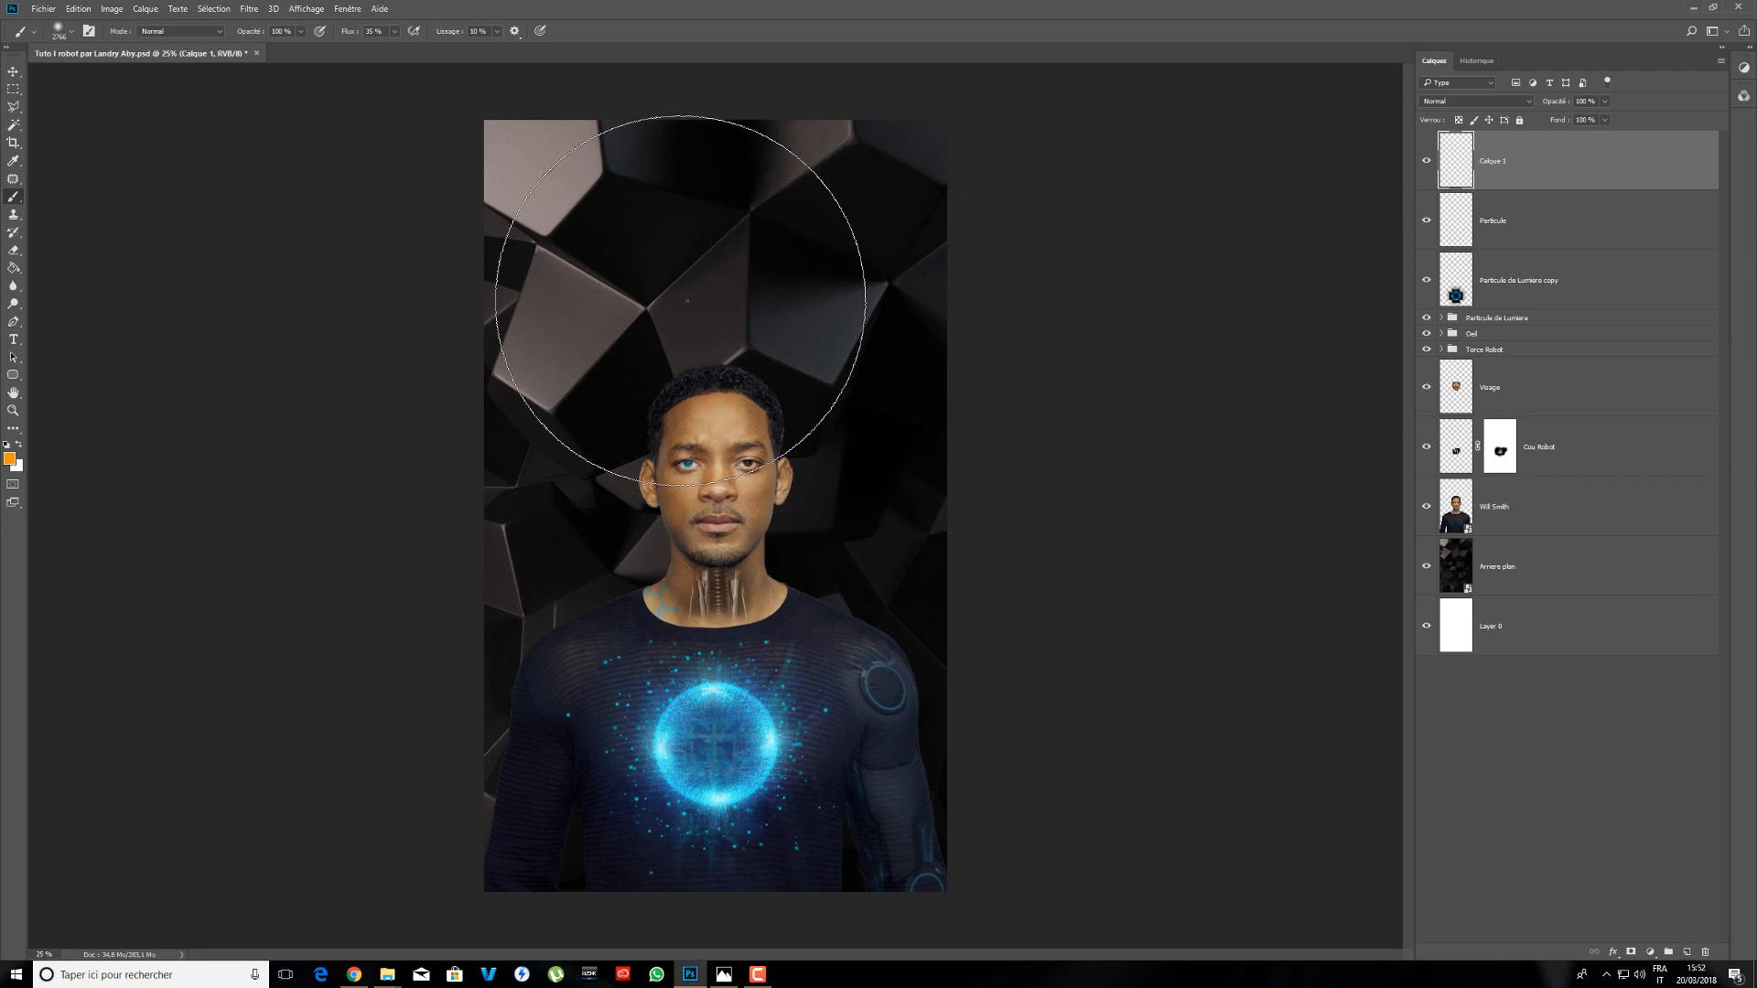
# - Choose the second Kyle pointillist effect brush from the special-effects brush group and increase its size
pyautogui.rightClick(692, 305)
pyautogui.click(868, 445)
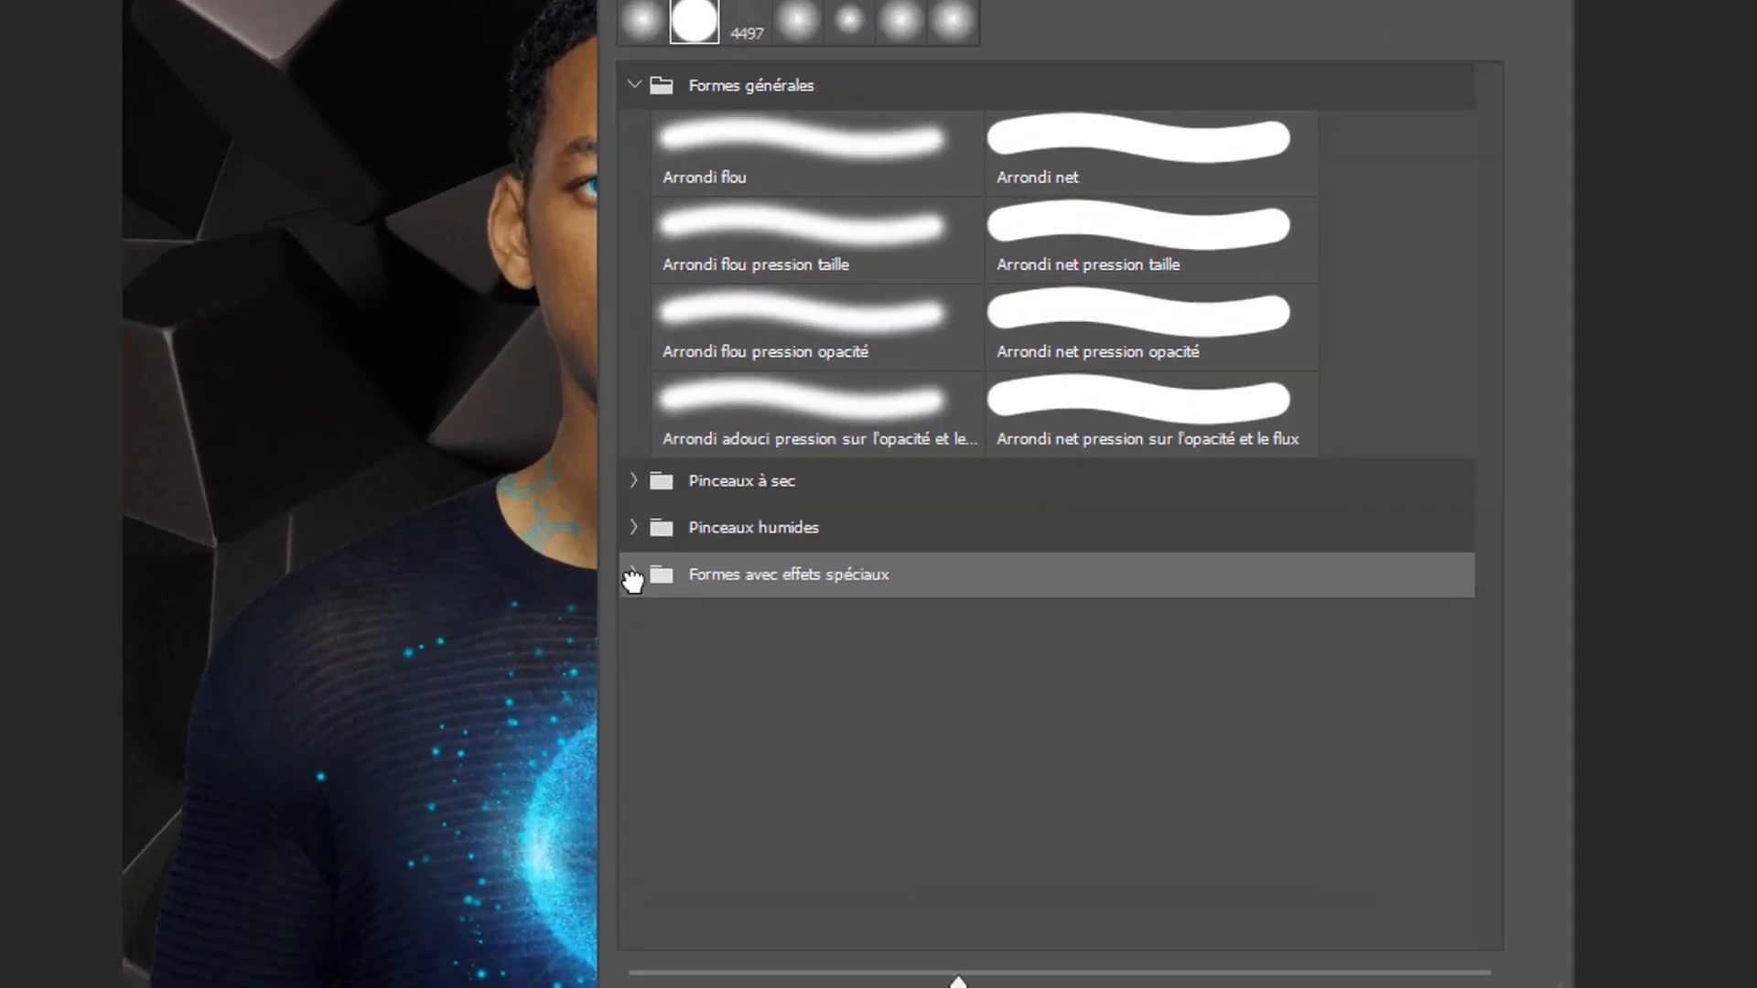
pyautogui.click(702, 630)
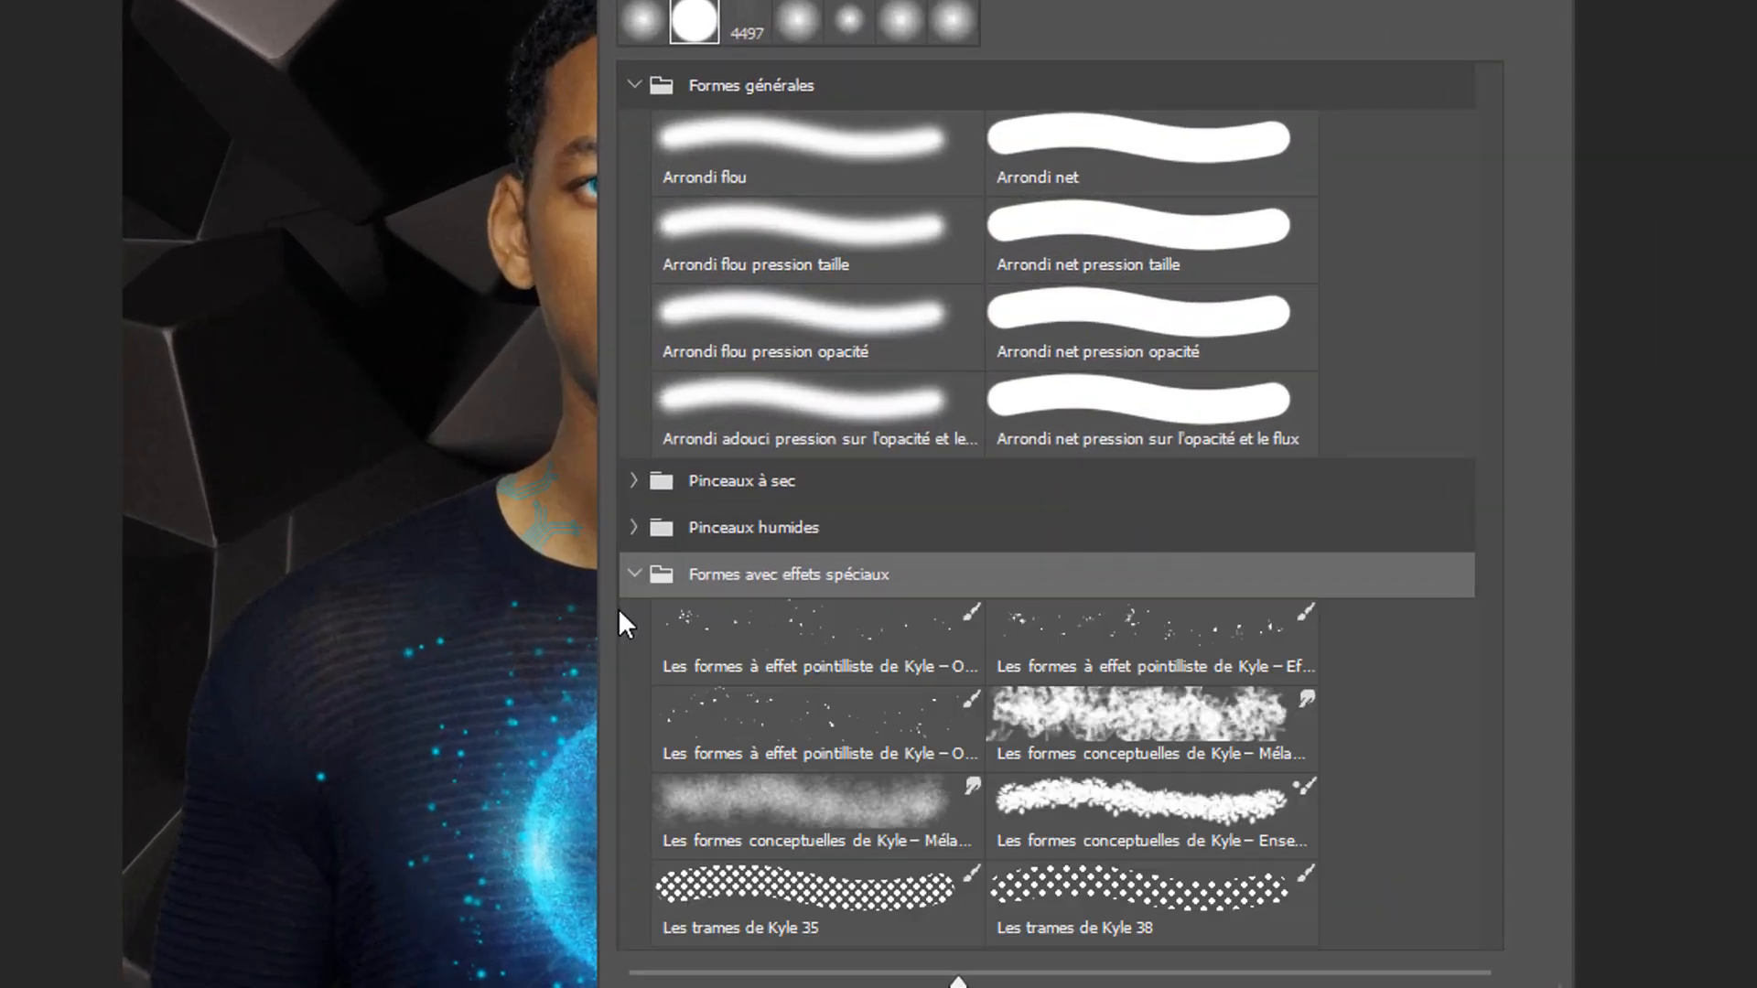
pyautogui.click(1118, 645)
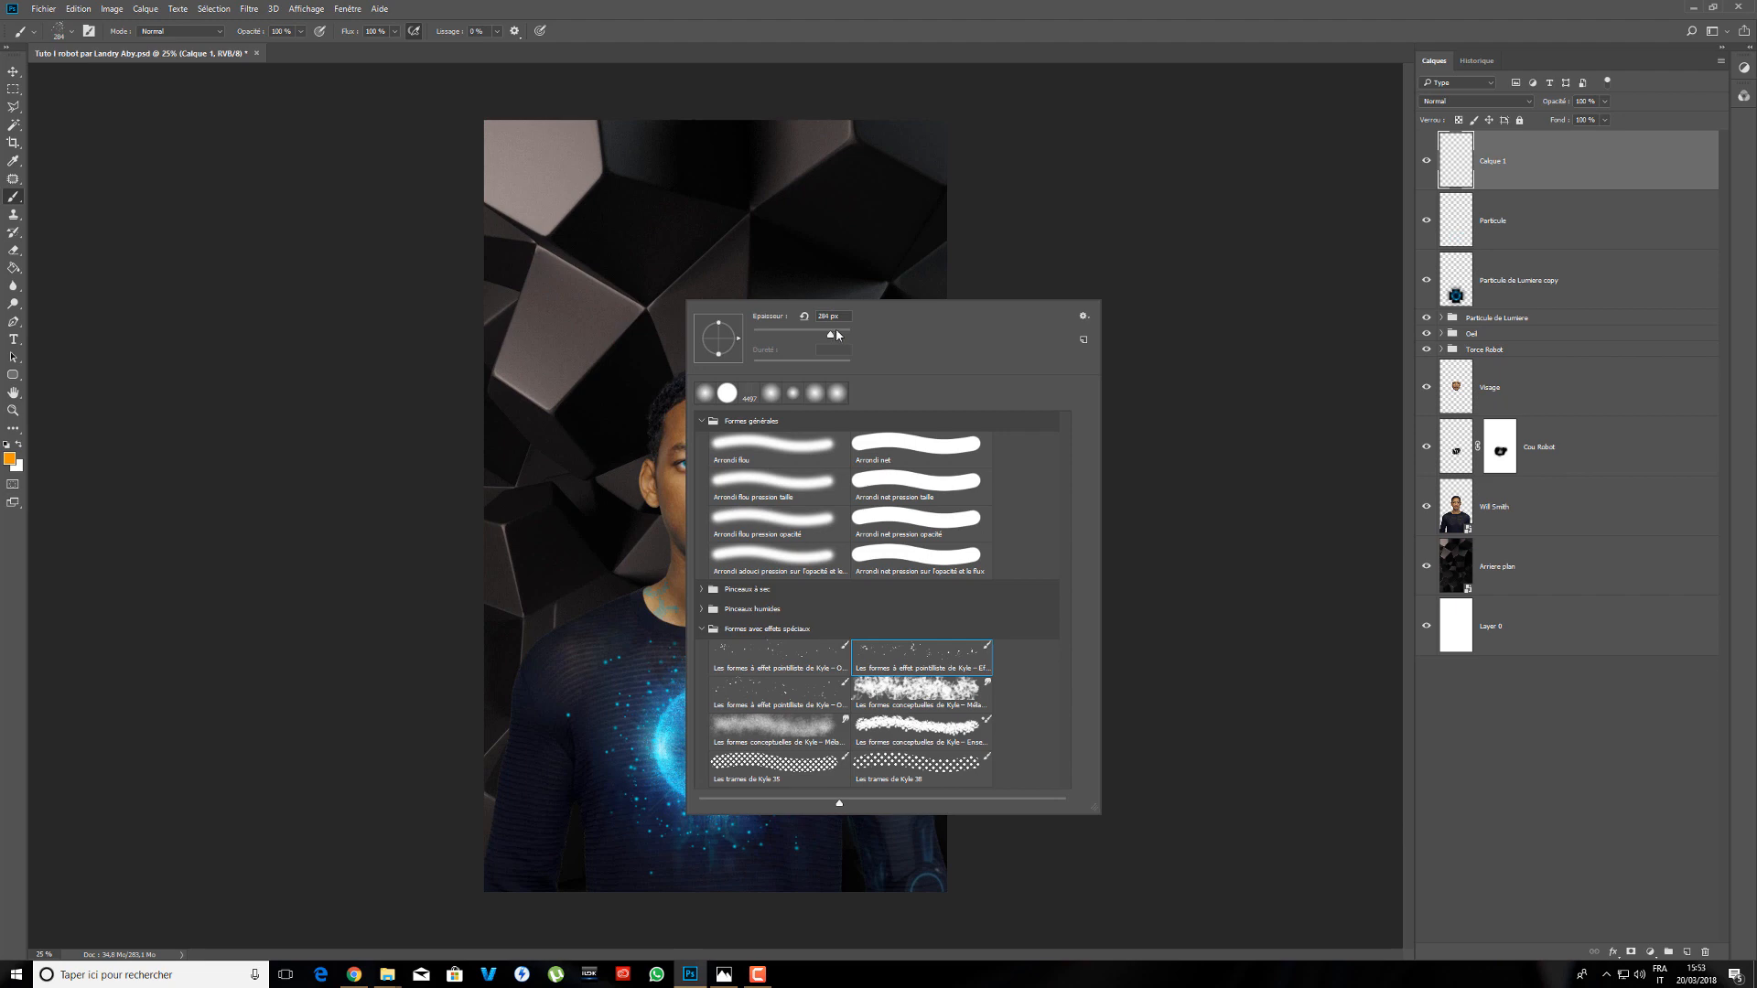
pyautogui.click(837, 334)
# - Paint scattered orange particles over the background and the figure on the new layer, and delete that layer
pyautogui.click(588, 219)
pyautogui.click(714, 327)
pyautogui.click(862, 444)
pyautogui.click(771, 654)
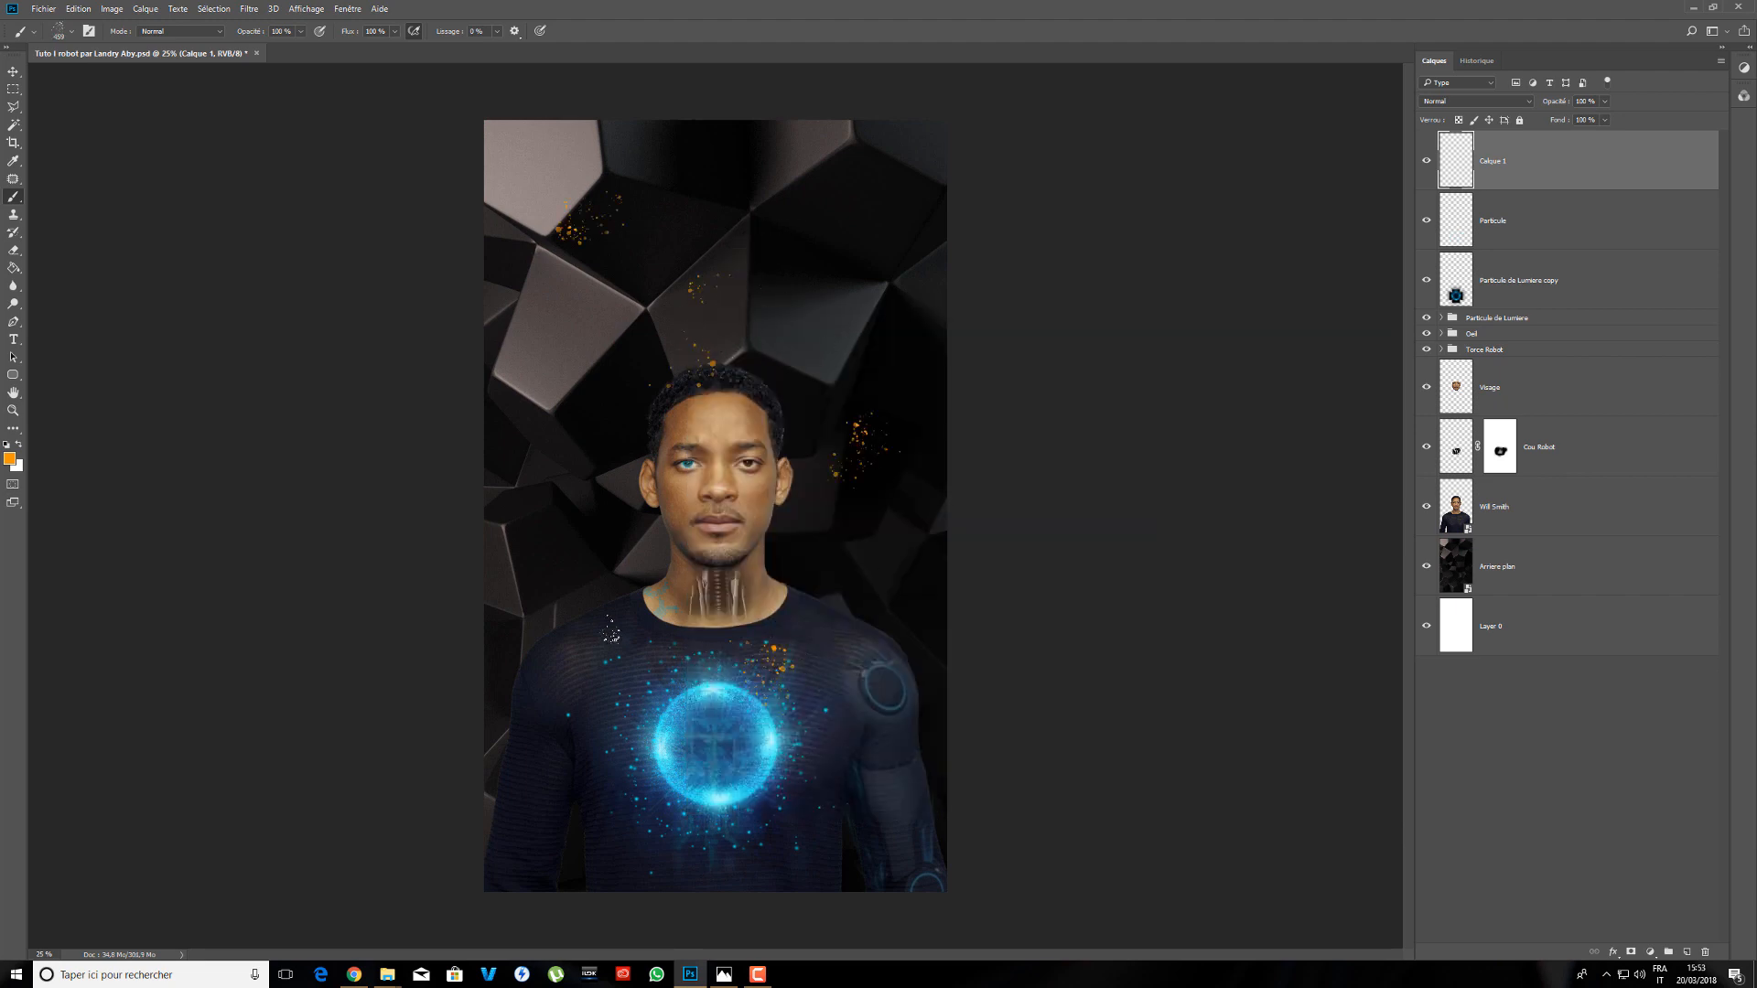
pyautogui.click(568, 611)
pyautogui.click(590, 380)
pyautogui.click(510, 540)
pyautogui.click(743, 233)
pyautogui.click(869, 345)
pyautogui.click(860, 218)
pyautogui.click(579, 320)
pyautogui.click(695, 168)
pyautogui.moveTo(1557, 171); pyautogui.dragTo(1704, 952)
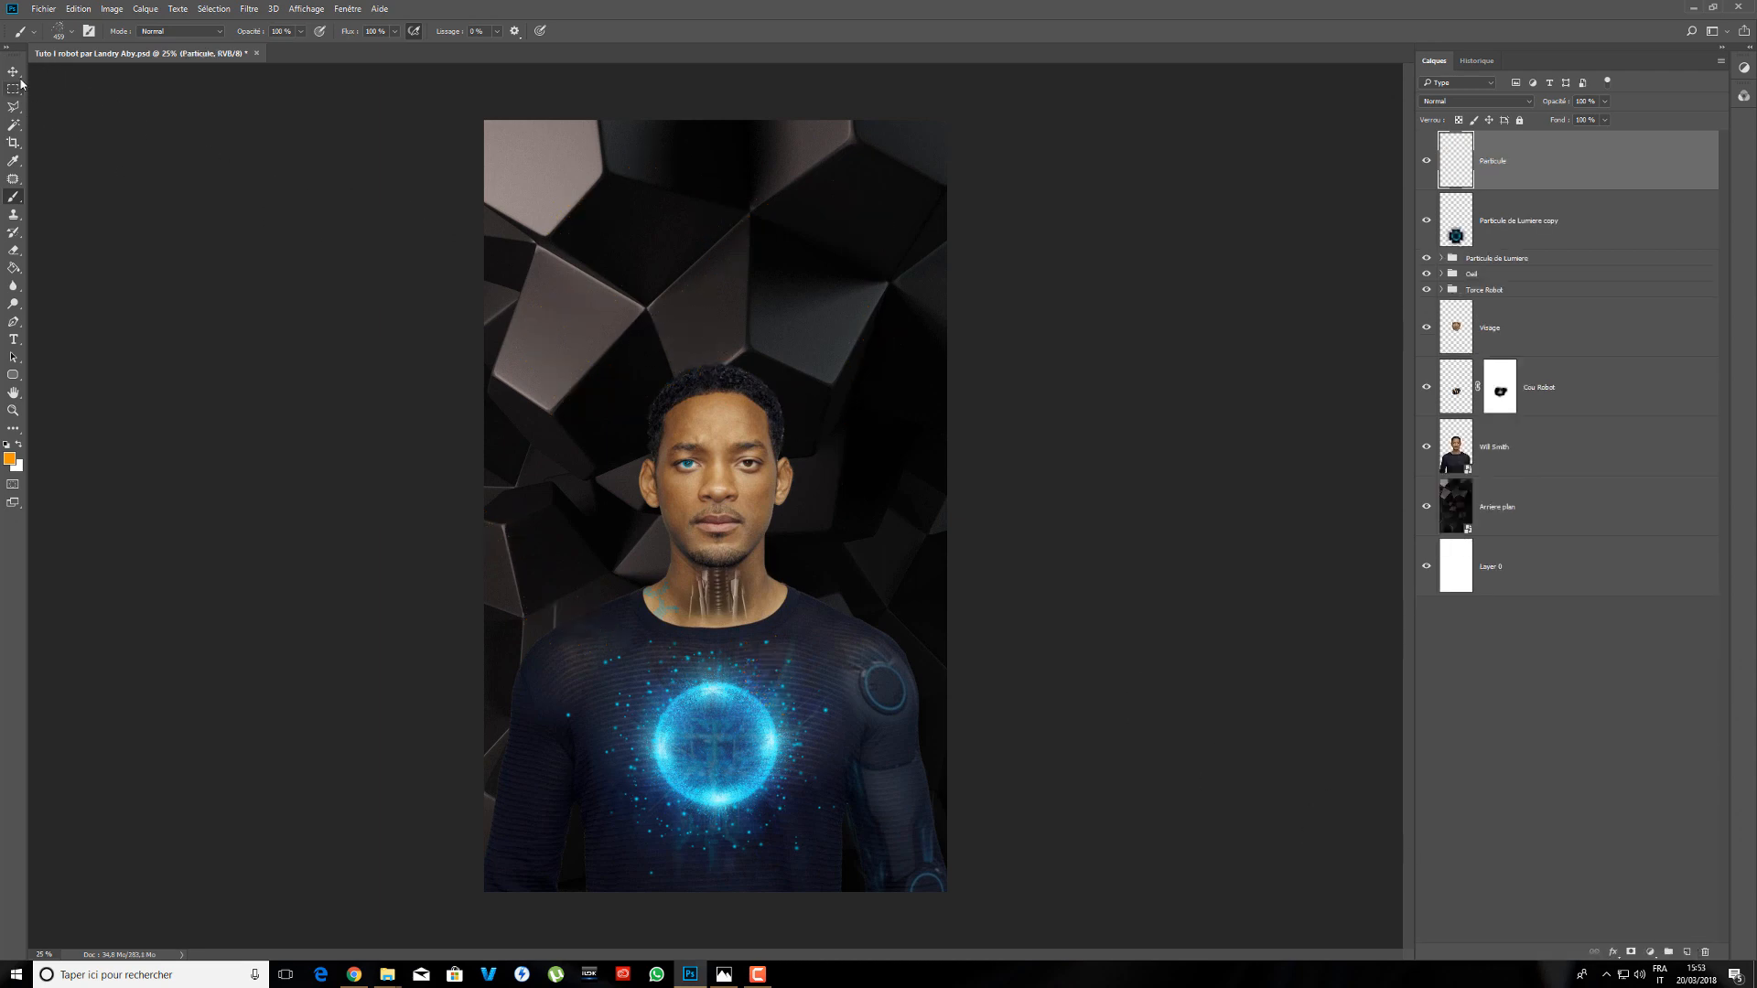
# - Enlarge the Kyle pointillist effect brush further and switch back to the Move tool
pyautogui.rightClick(586, 311)
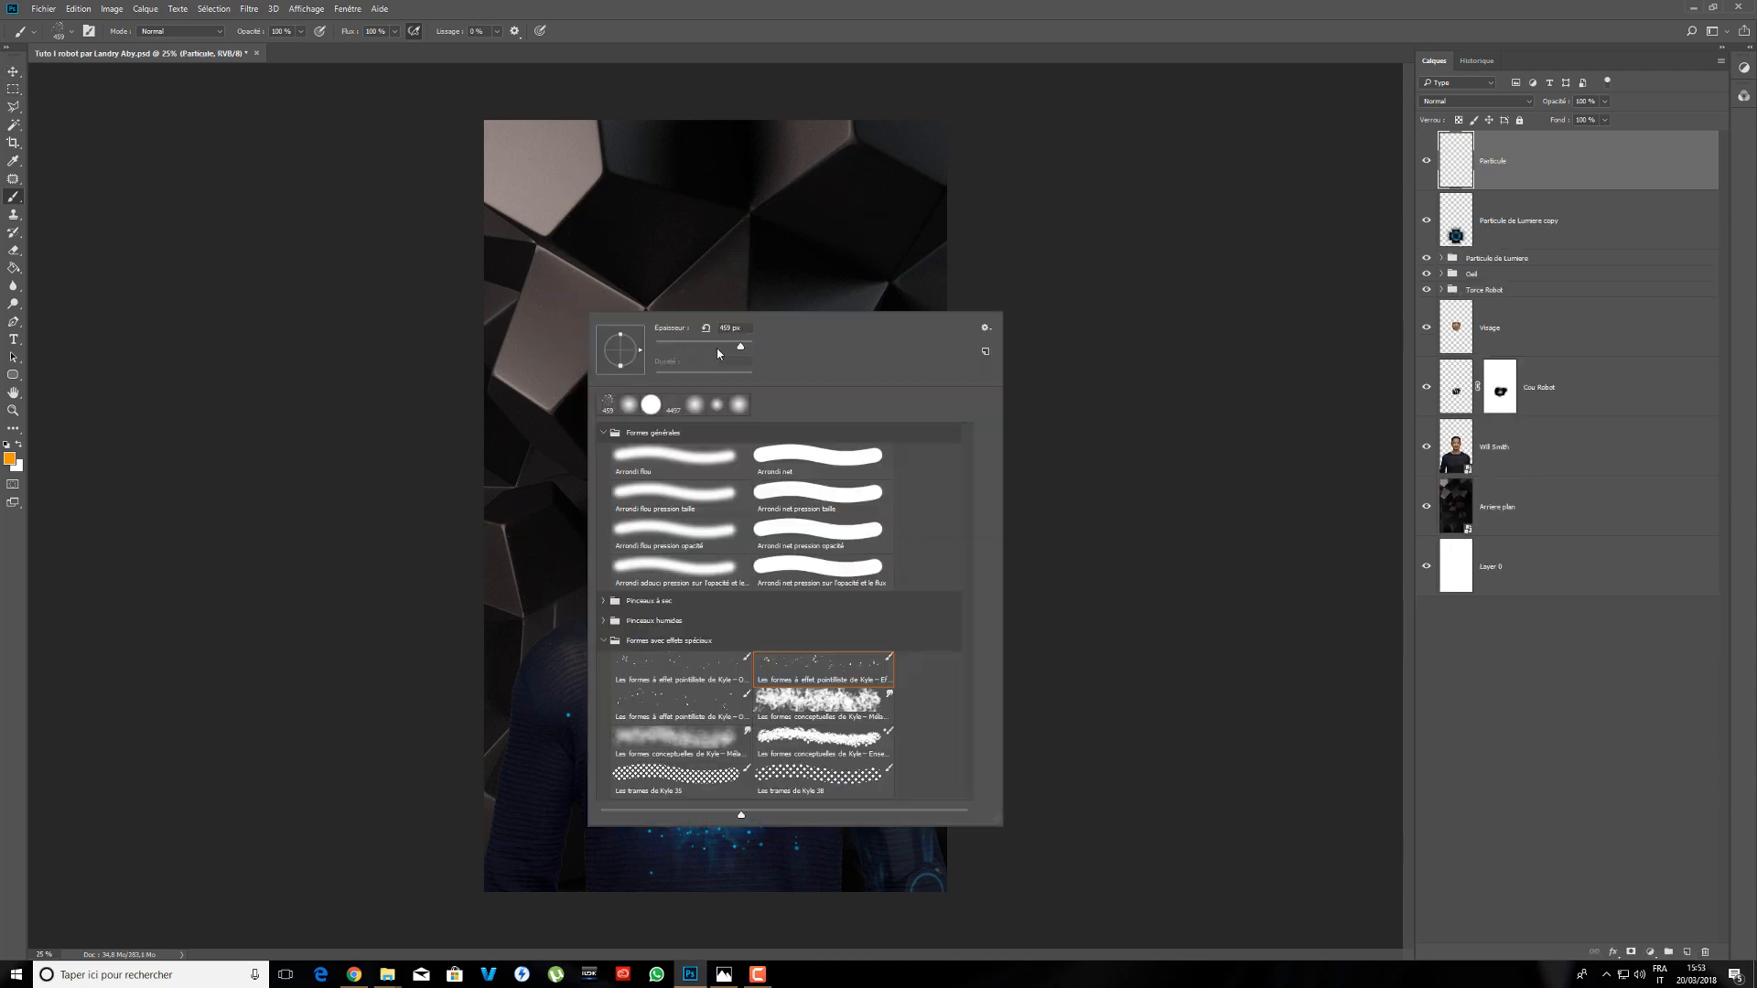
pyautogui.moveTo(742, 352); pyautogui.dragTo(745, 350)
pyautogui.moveTo(743, 347); pyautogui.dragTo(747, 347)
pyautogui.click(769, 9)
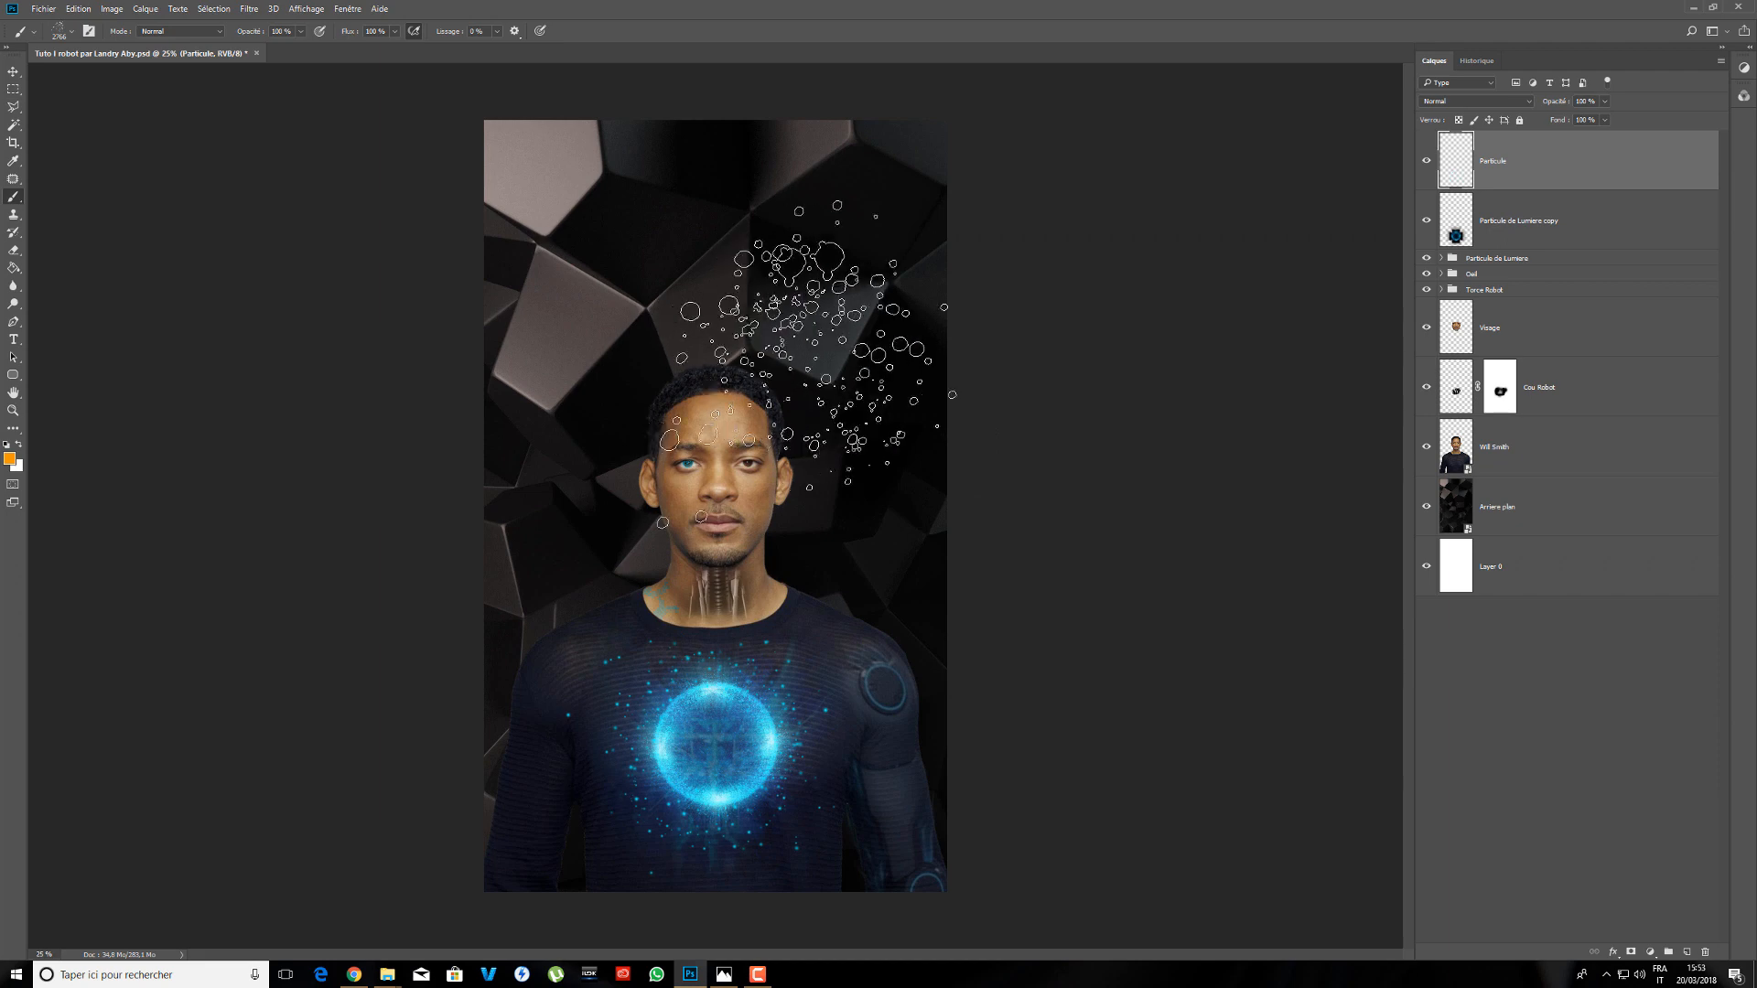
pyautogui.click(13, 71)
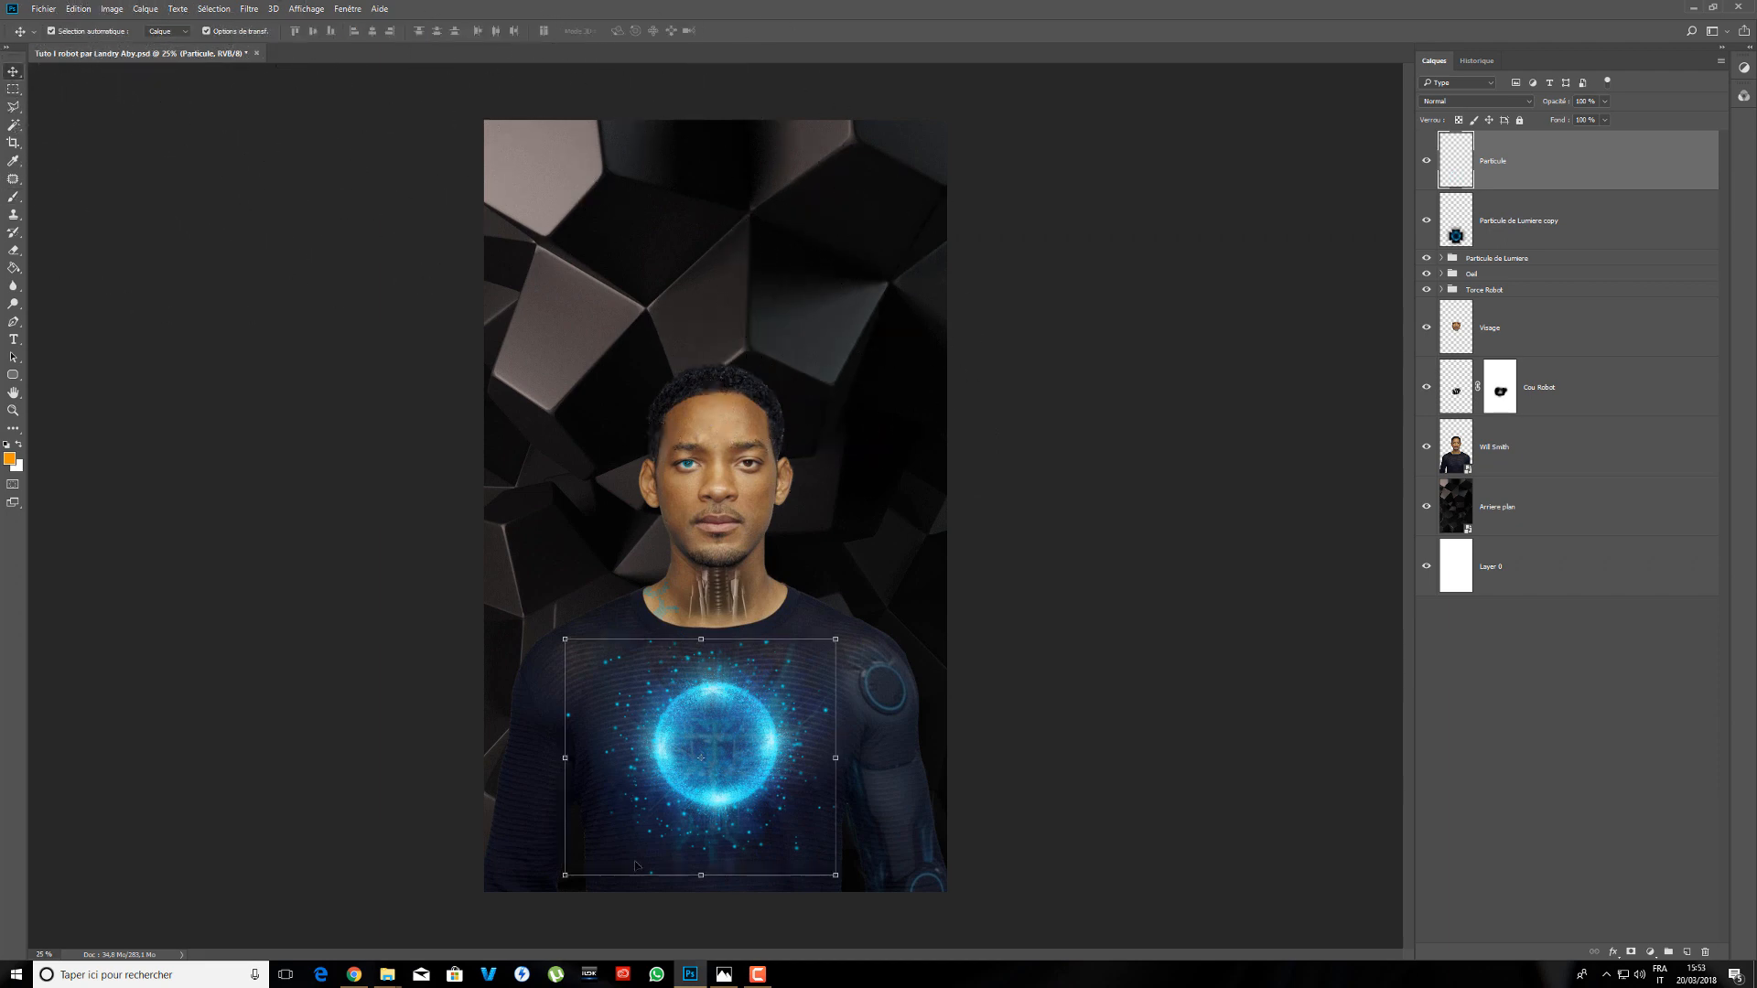
# - View the finished I Robot poster image from the Images folder in a maximized window, close it and return to Photoshop
pyautogui.moveTo(387, 975)
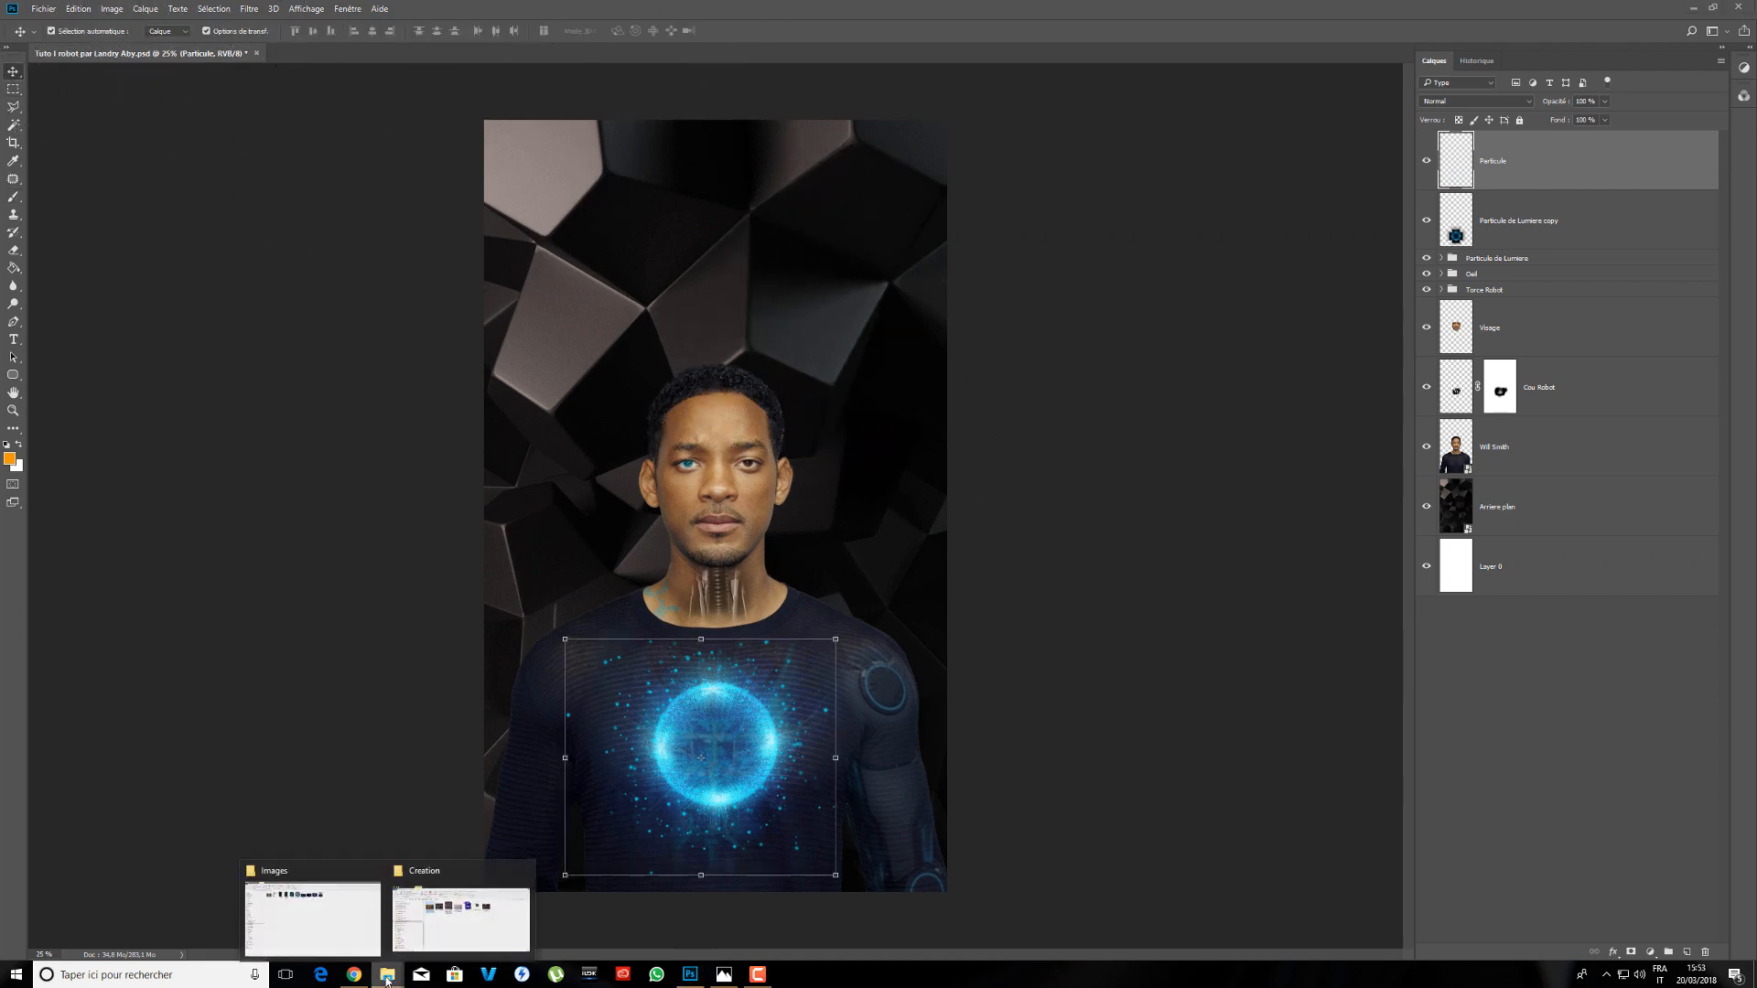
pyautogui.click(317, 910)
pyautogui.doubleClick(535, 170)
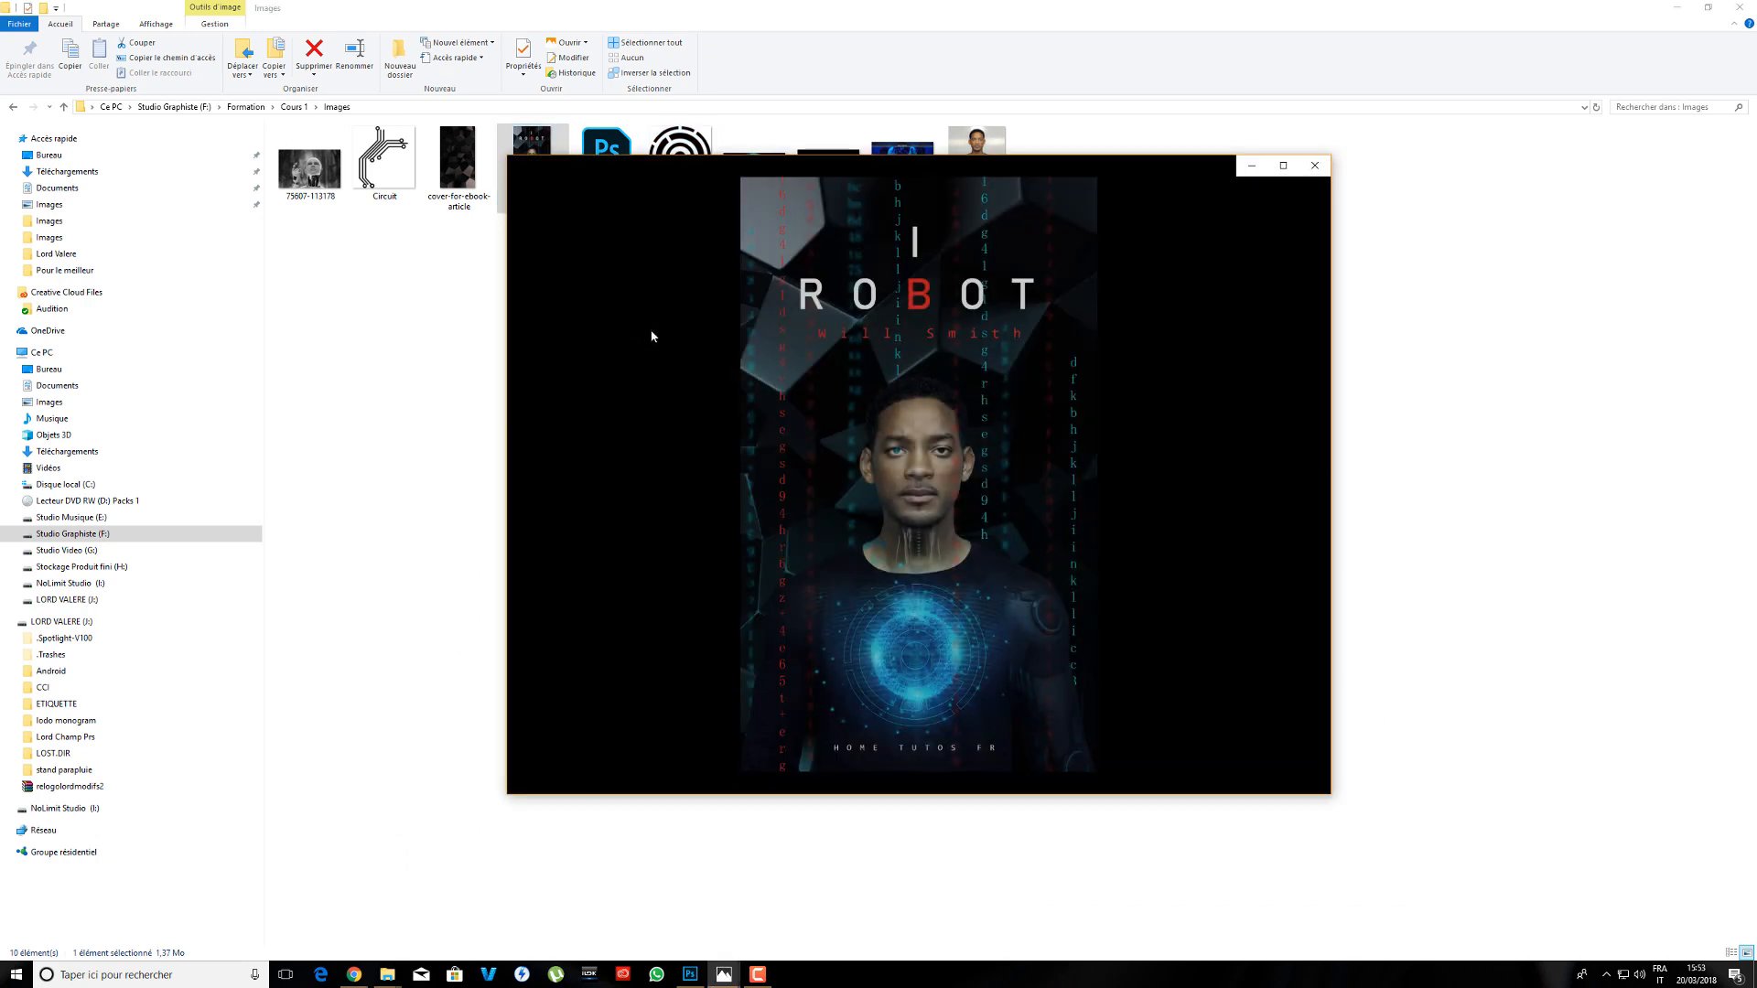
pyautogui.click(1283, 168)
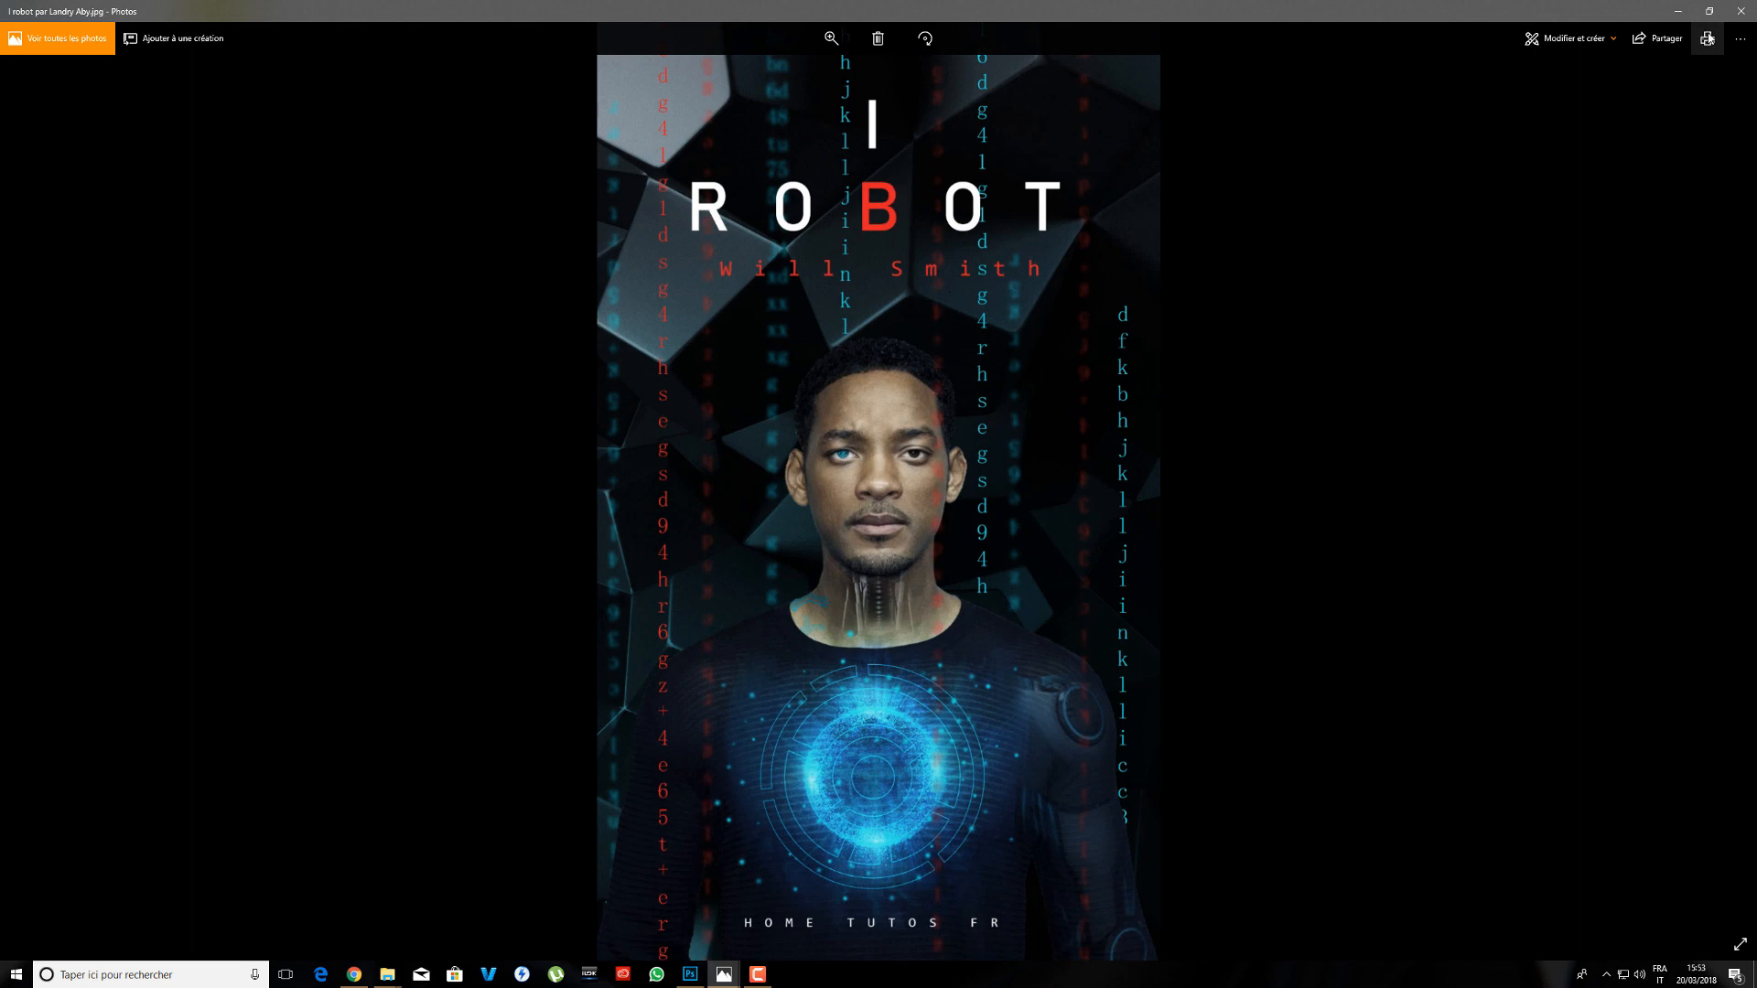
pyautogui.click(1740, 11)
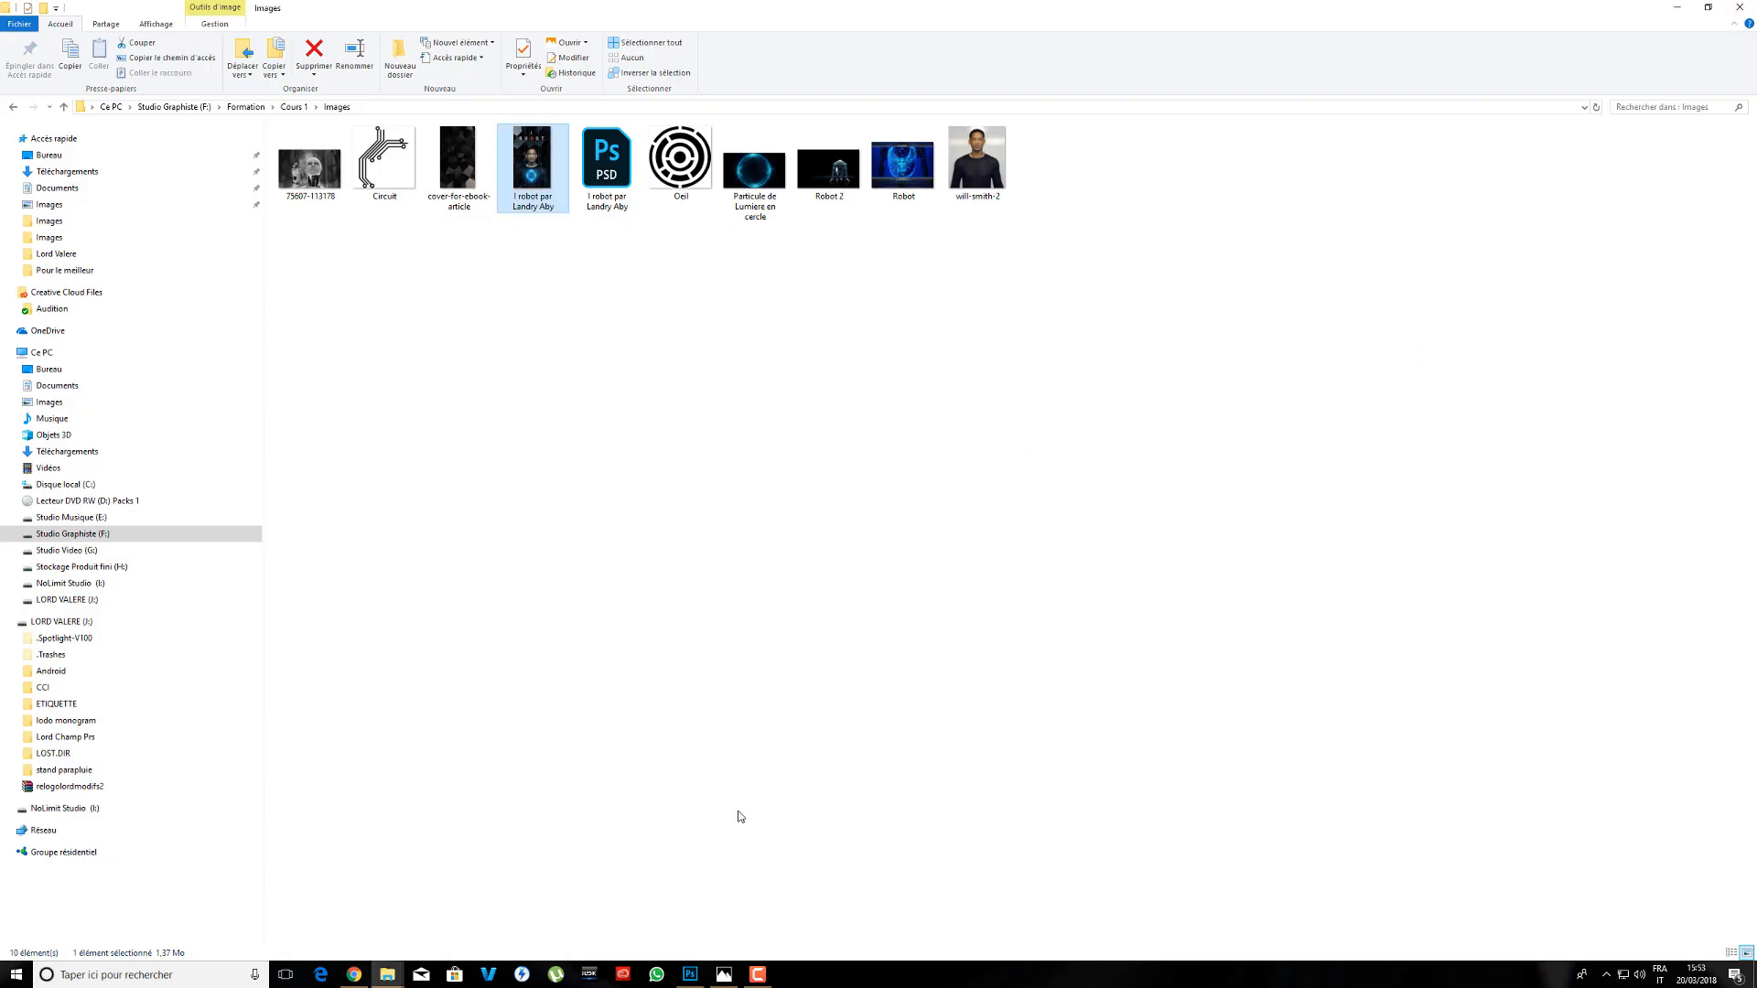
pyautogui.click(690, 975)
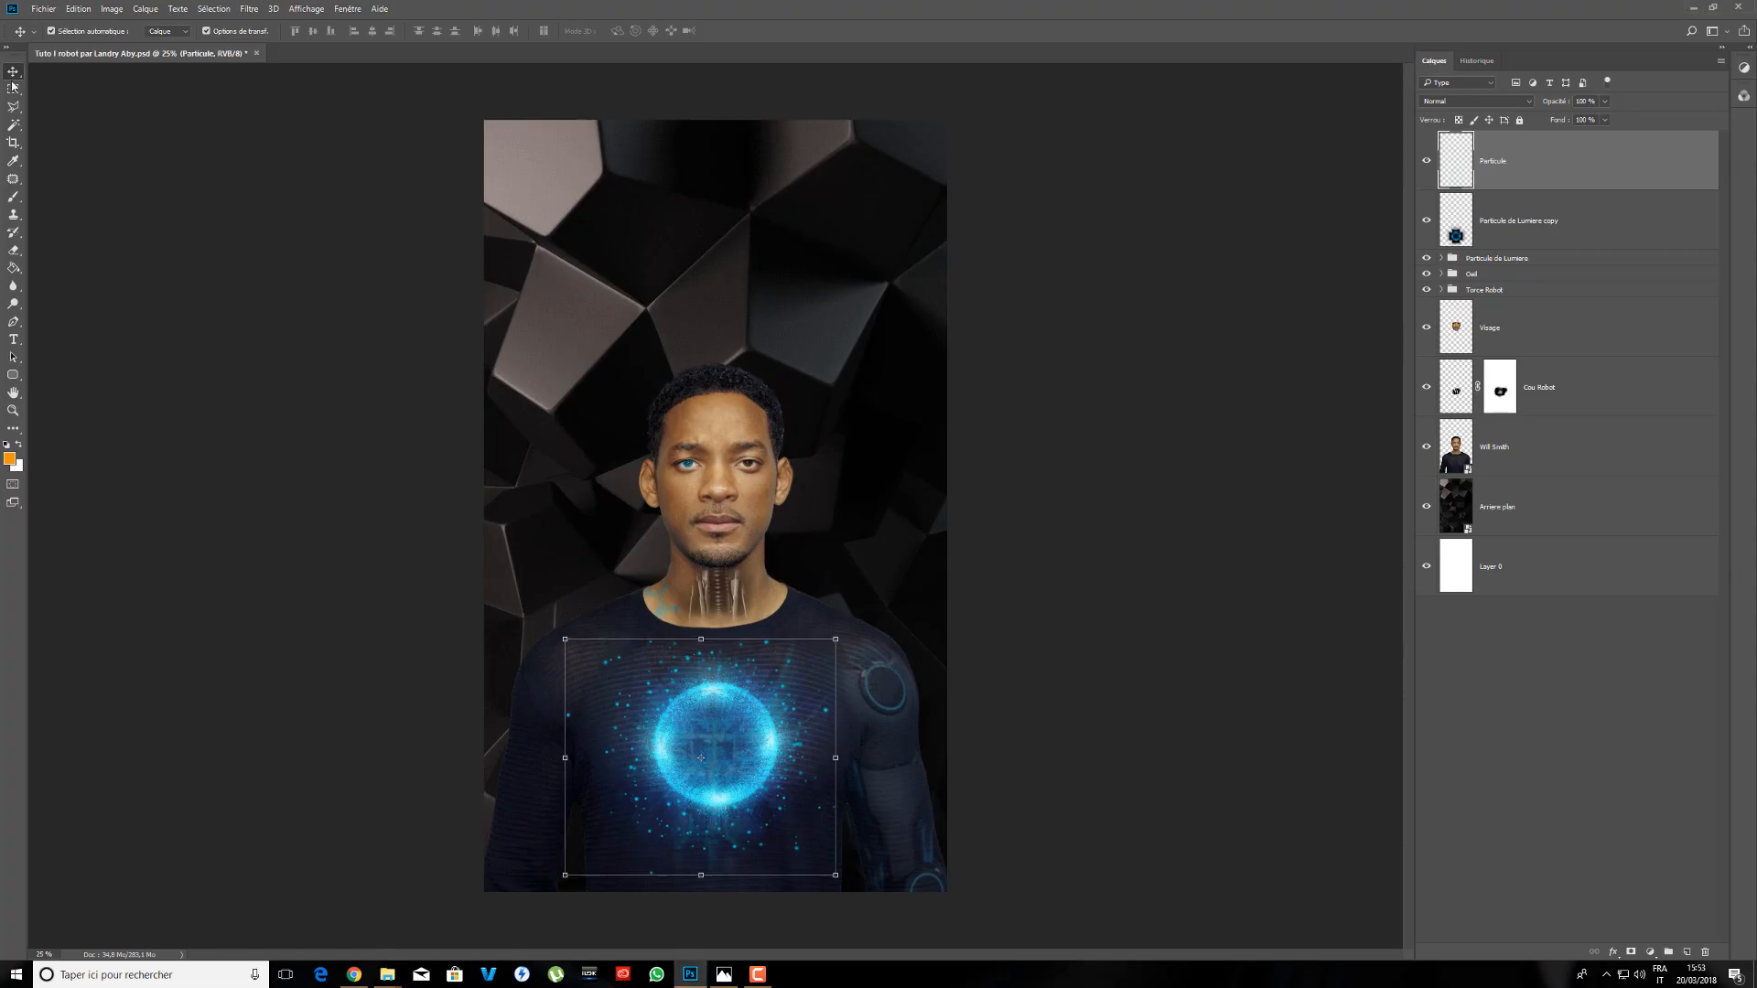
# - Check the poster document's width, height and resolution in the Image Size dialog, leaving without changes
pyautogui.click(719, 444)
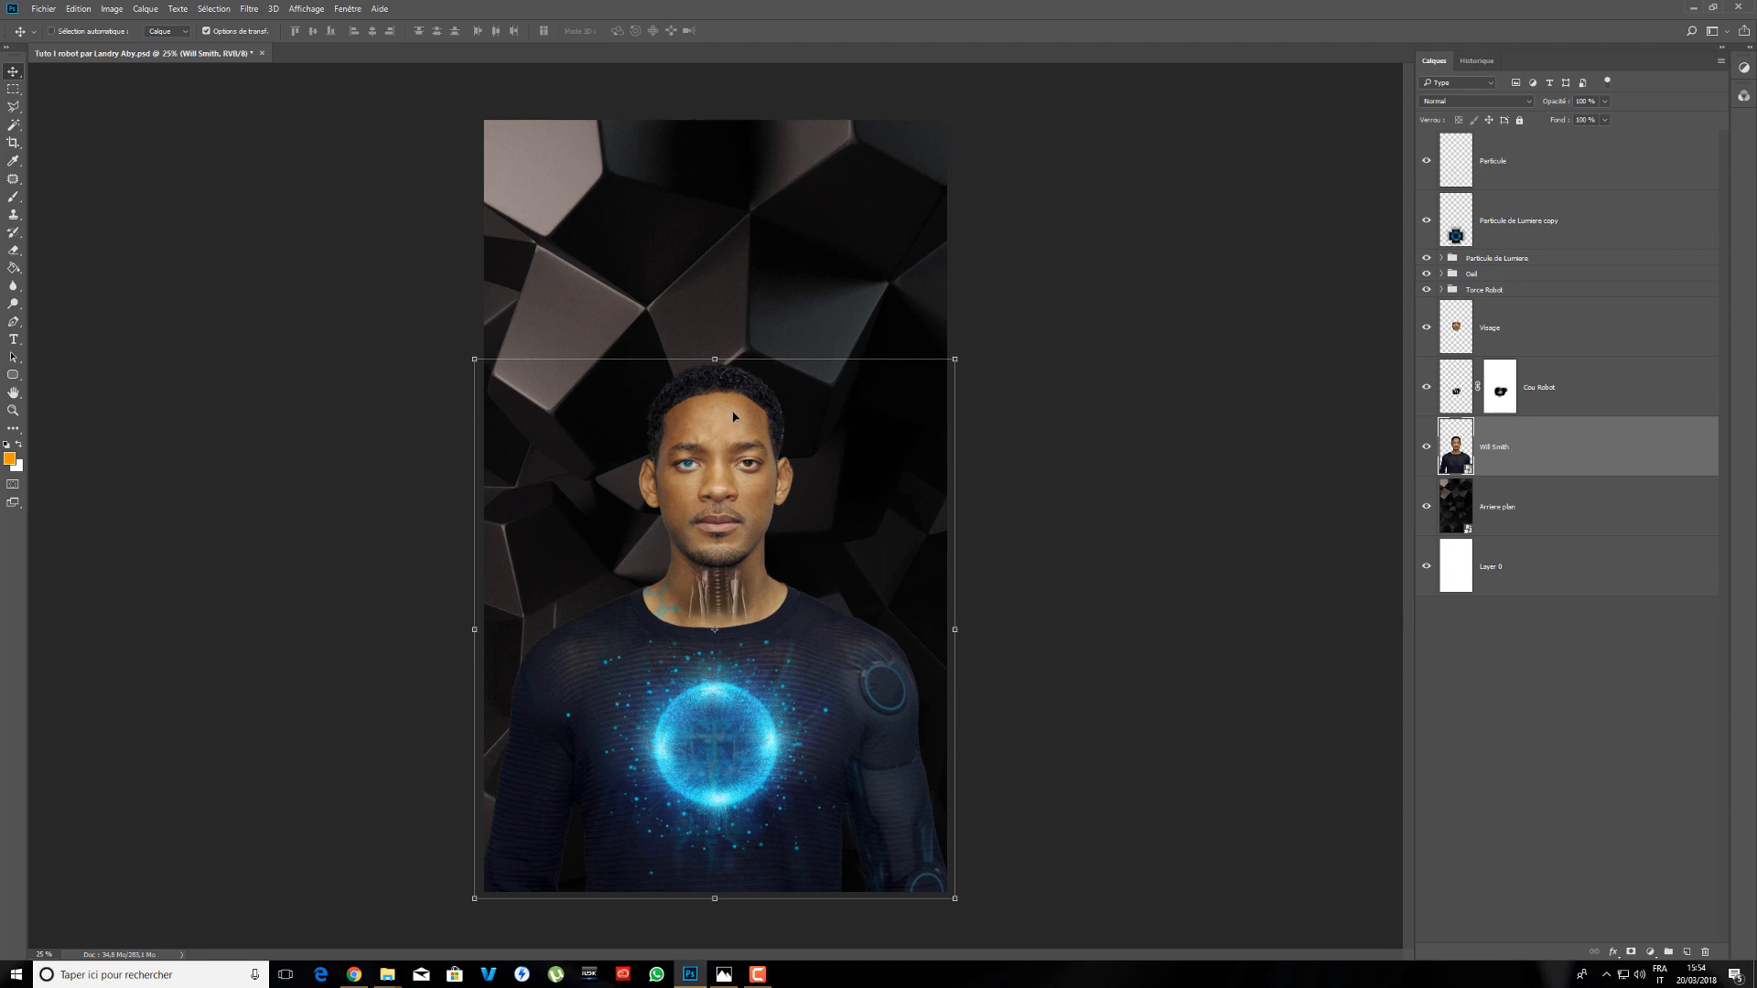
pyautogui.hotkey('ctrl', 'alt', 'i')
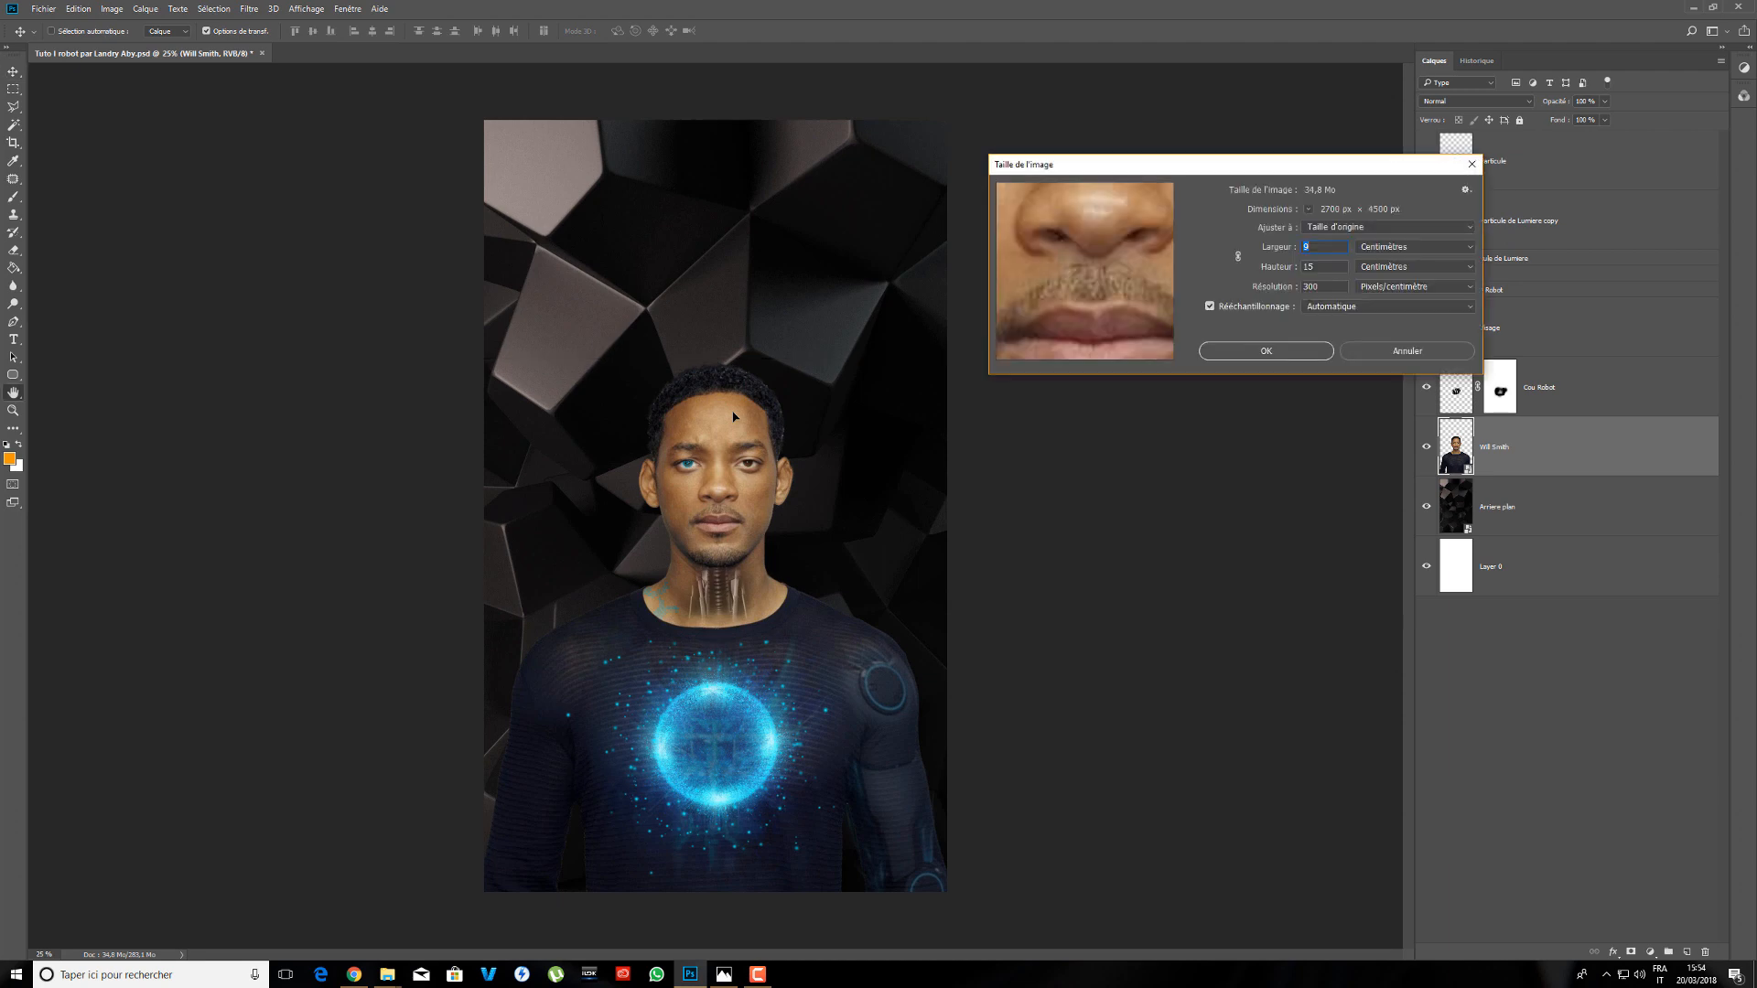
pyautogui.moveTo(1125, 169); pyautogui.dragTo(702, 254)
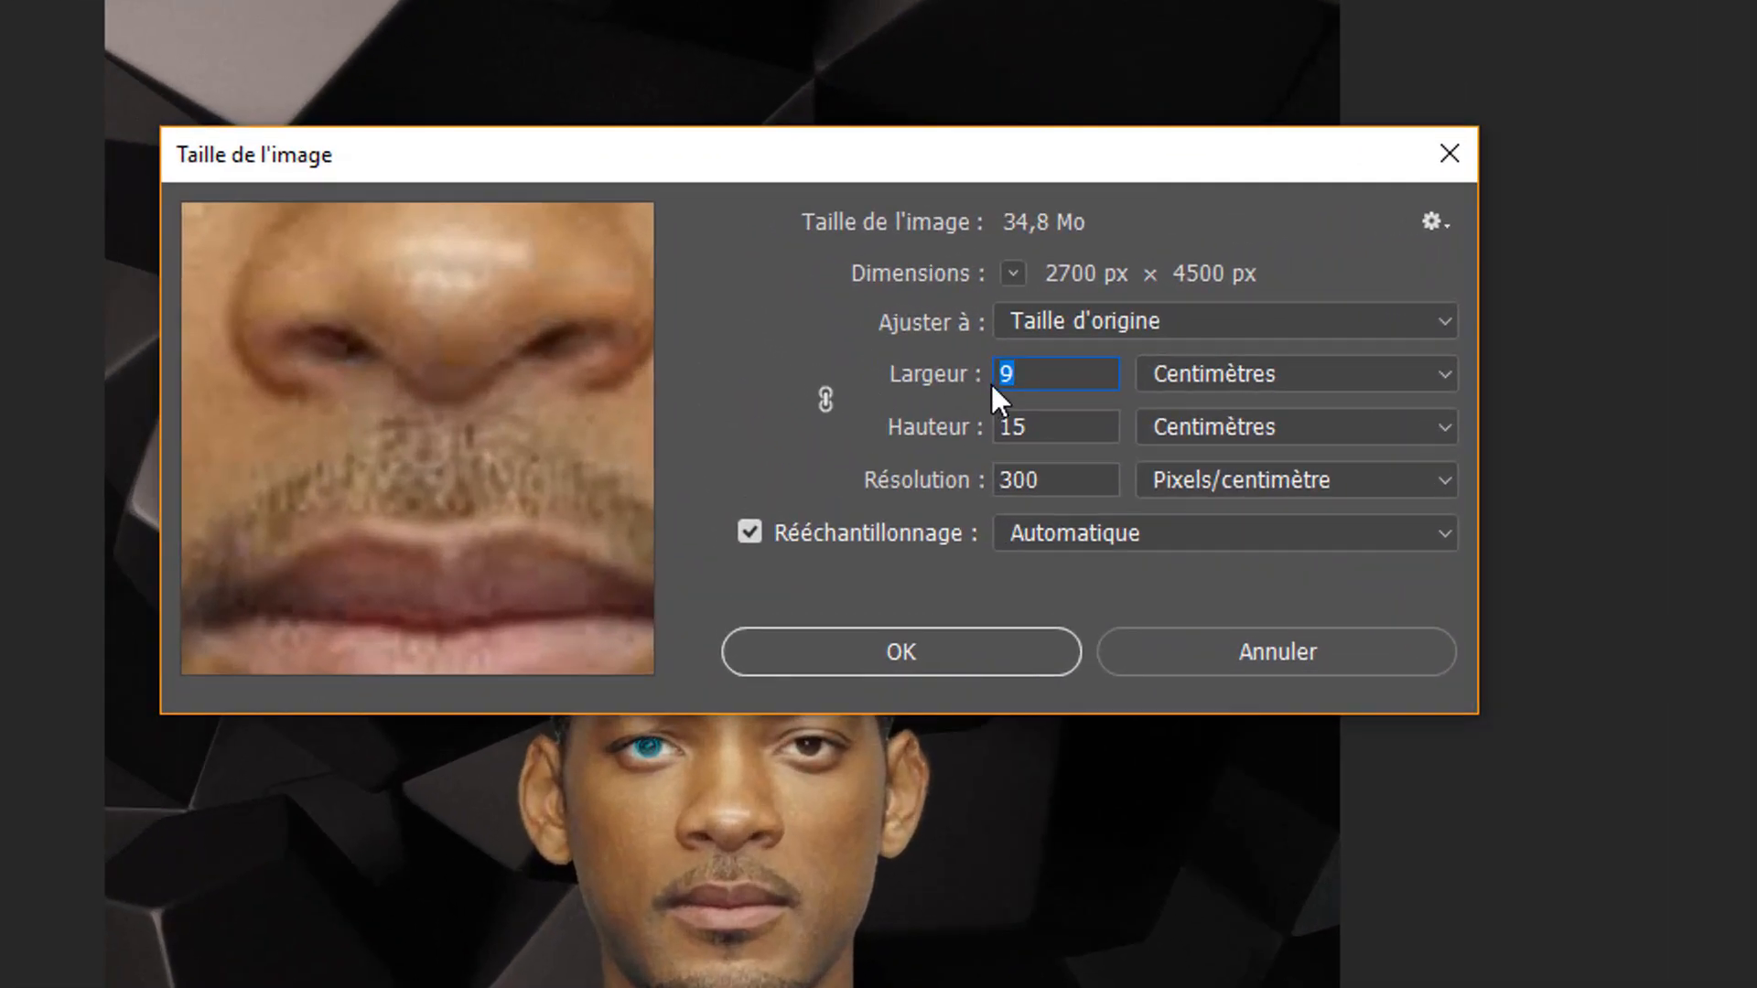
pyautogui.click(1042, 423)
pyautogui.doubleClick(1048, 480)
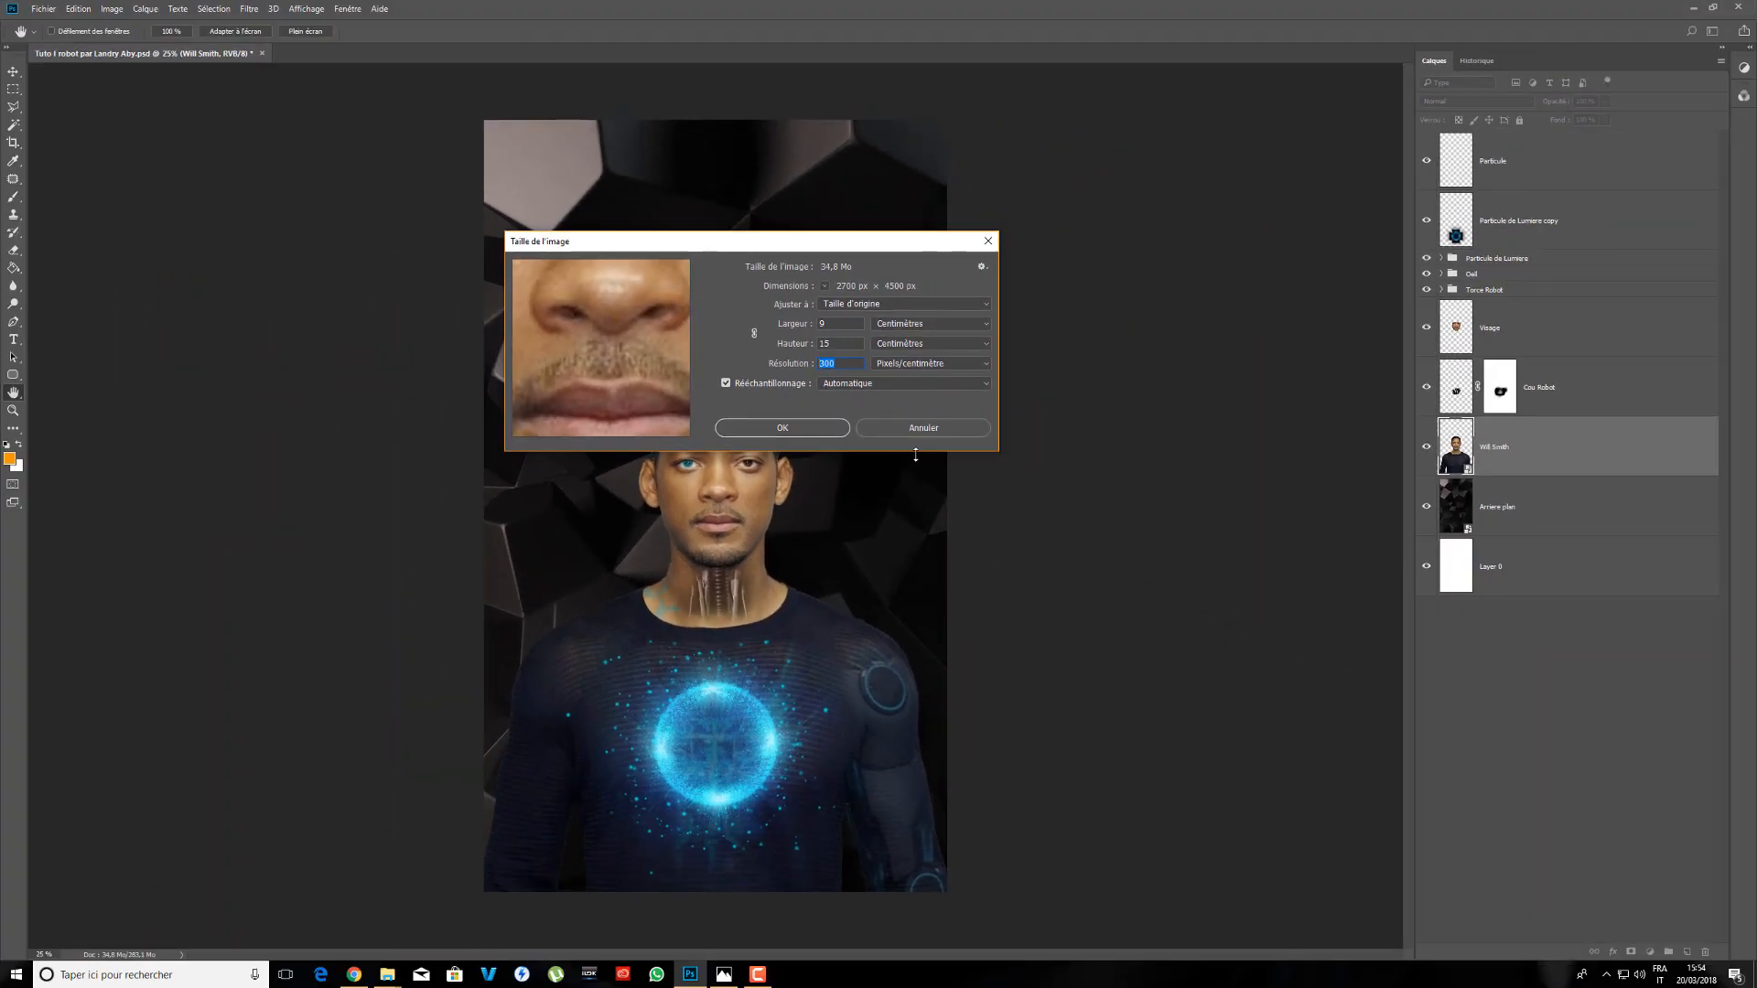
pyautogui.click(919, 429)
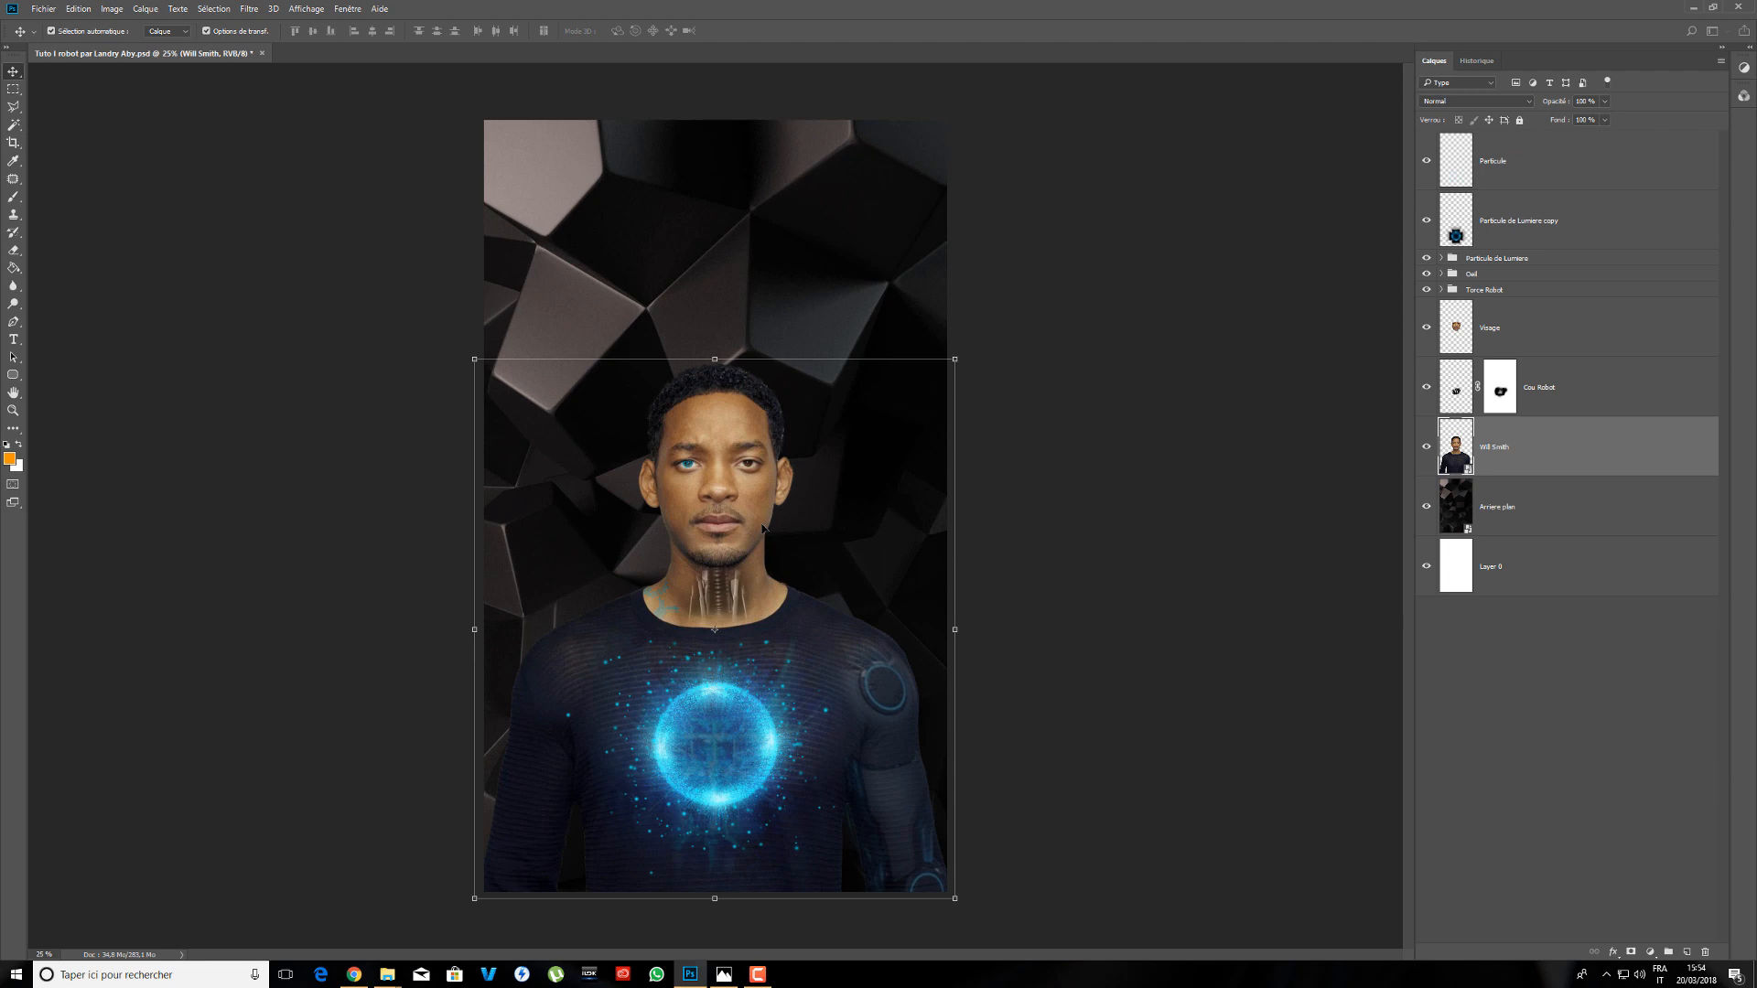
# - Start a new document and set its measurement unit to centimetres
pyautogui.hotkey('ctrl', 'n')
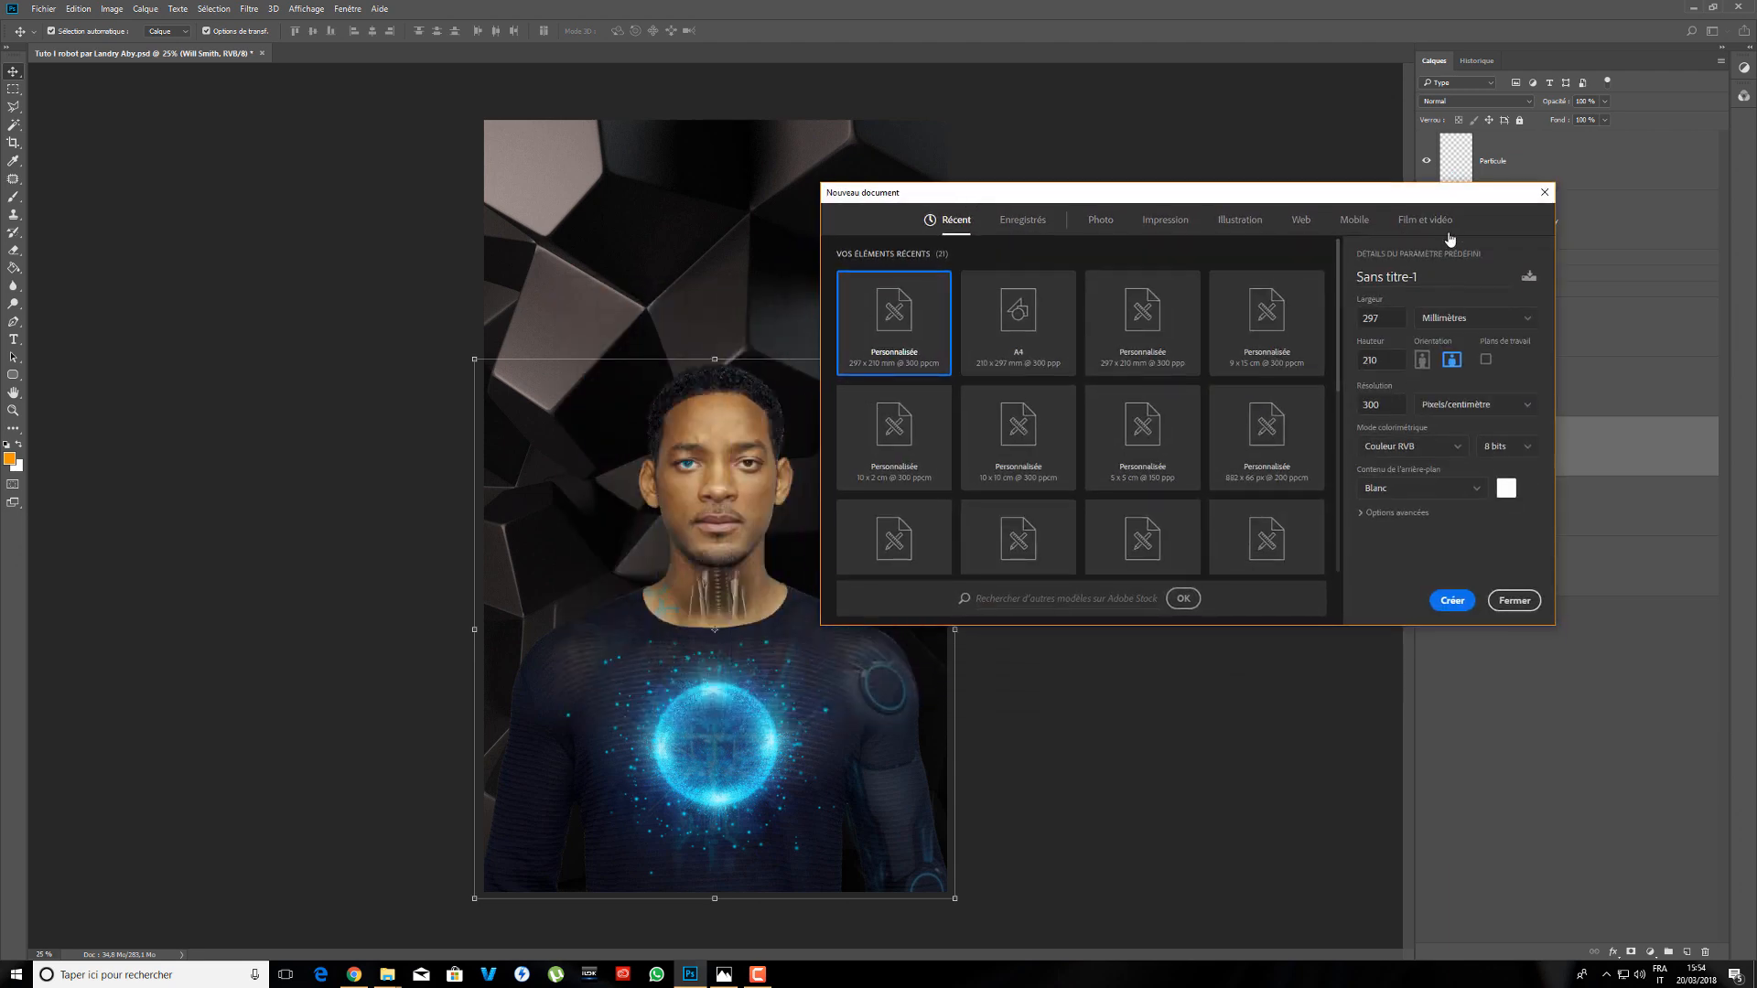
pyautogui.click(1455, 318)
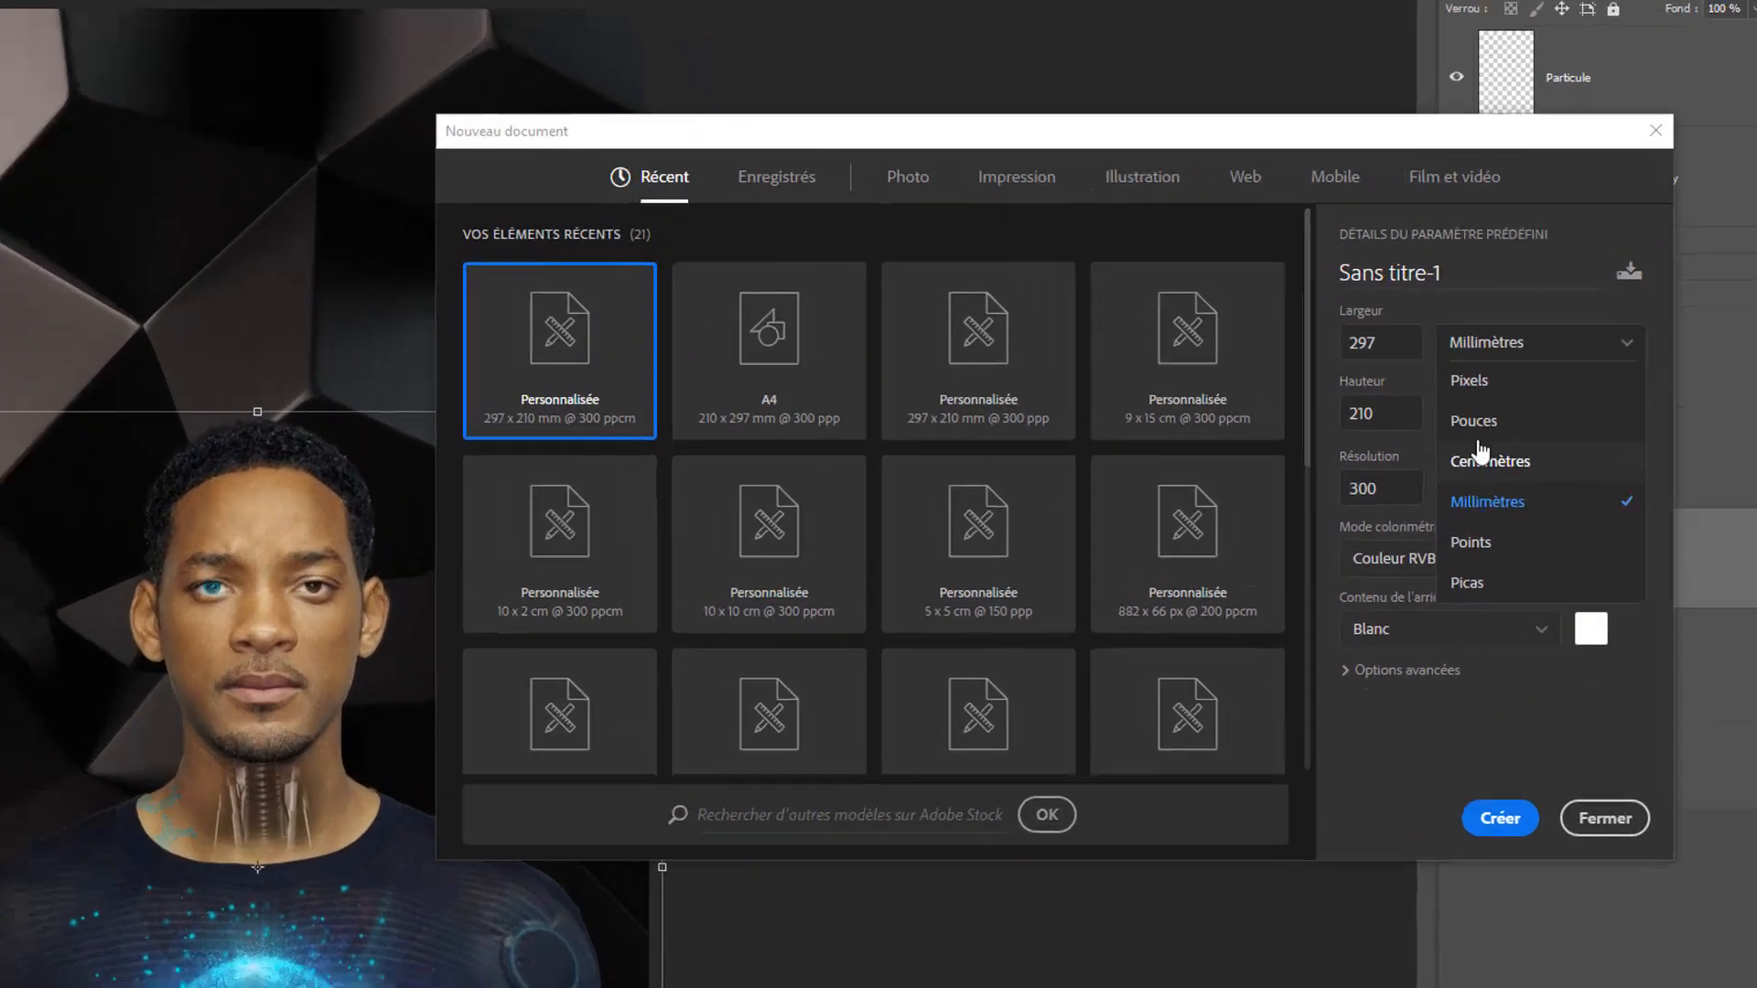
pyautogui.click(1453, 392)
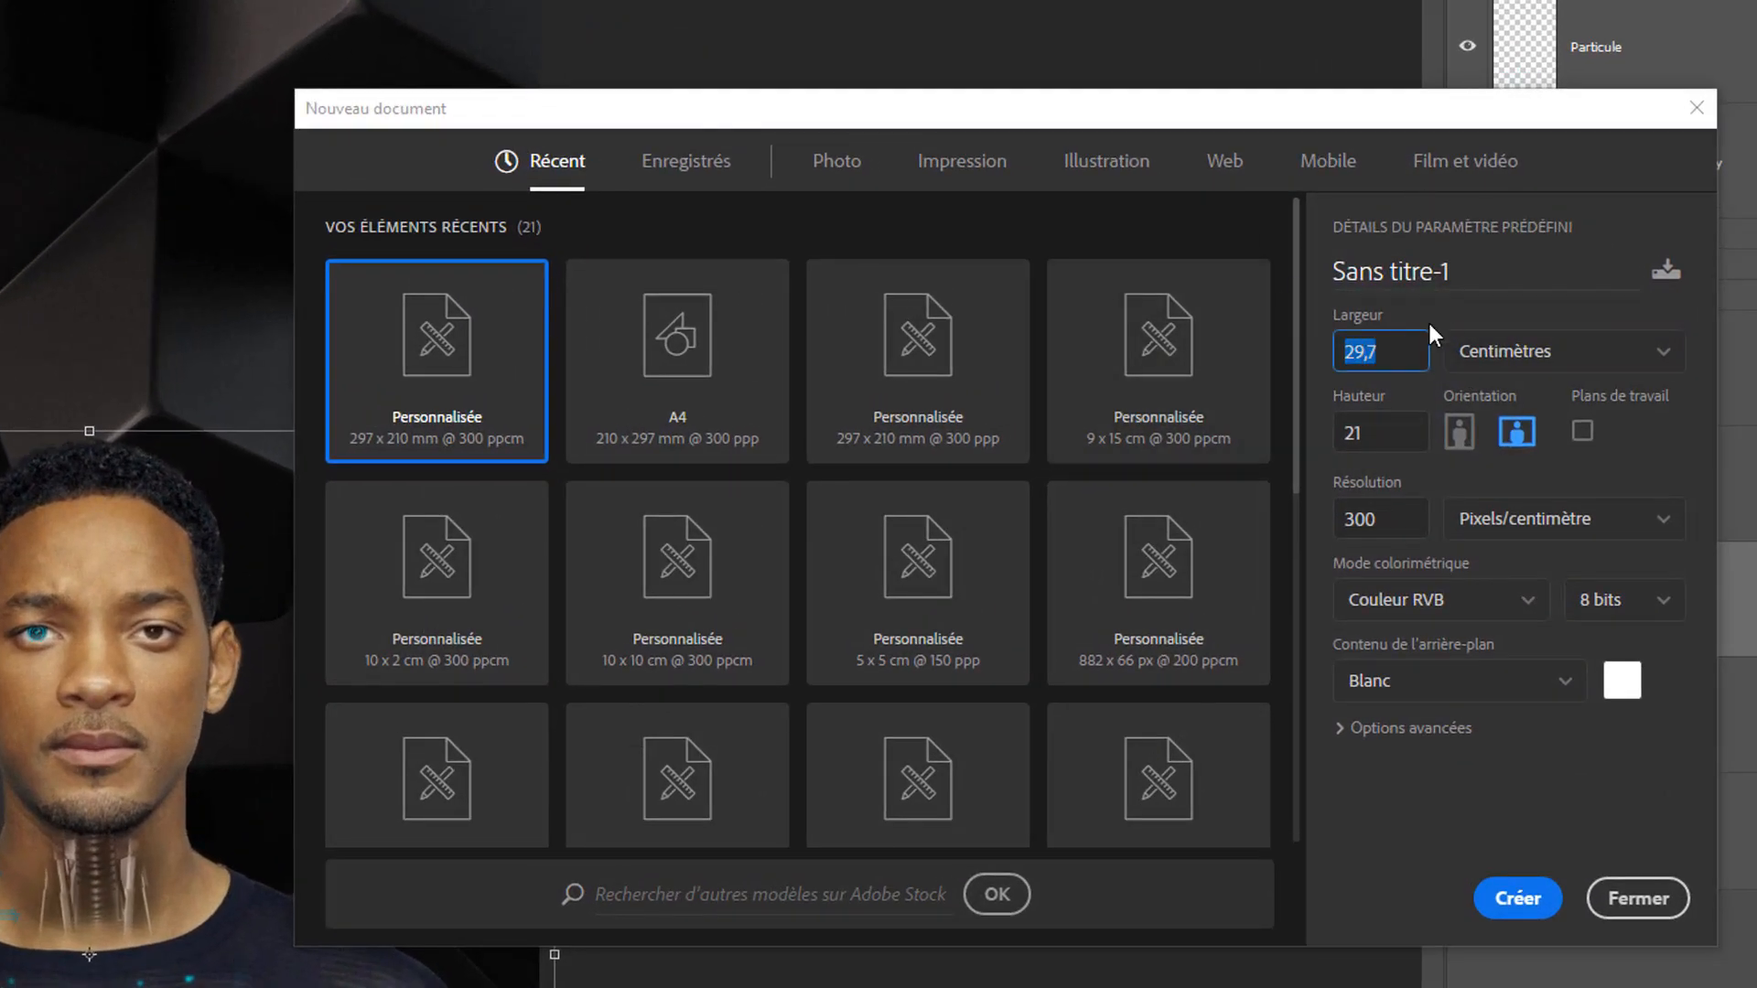
pyautogui.moveTo(1301, 119); pyautogui.dragTo(1156, 97)
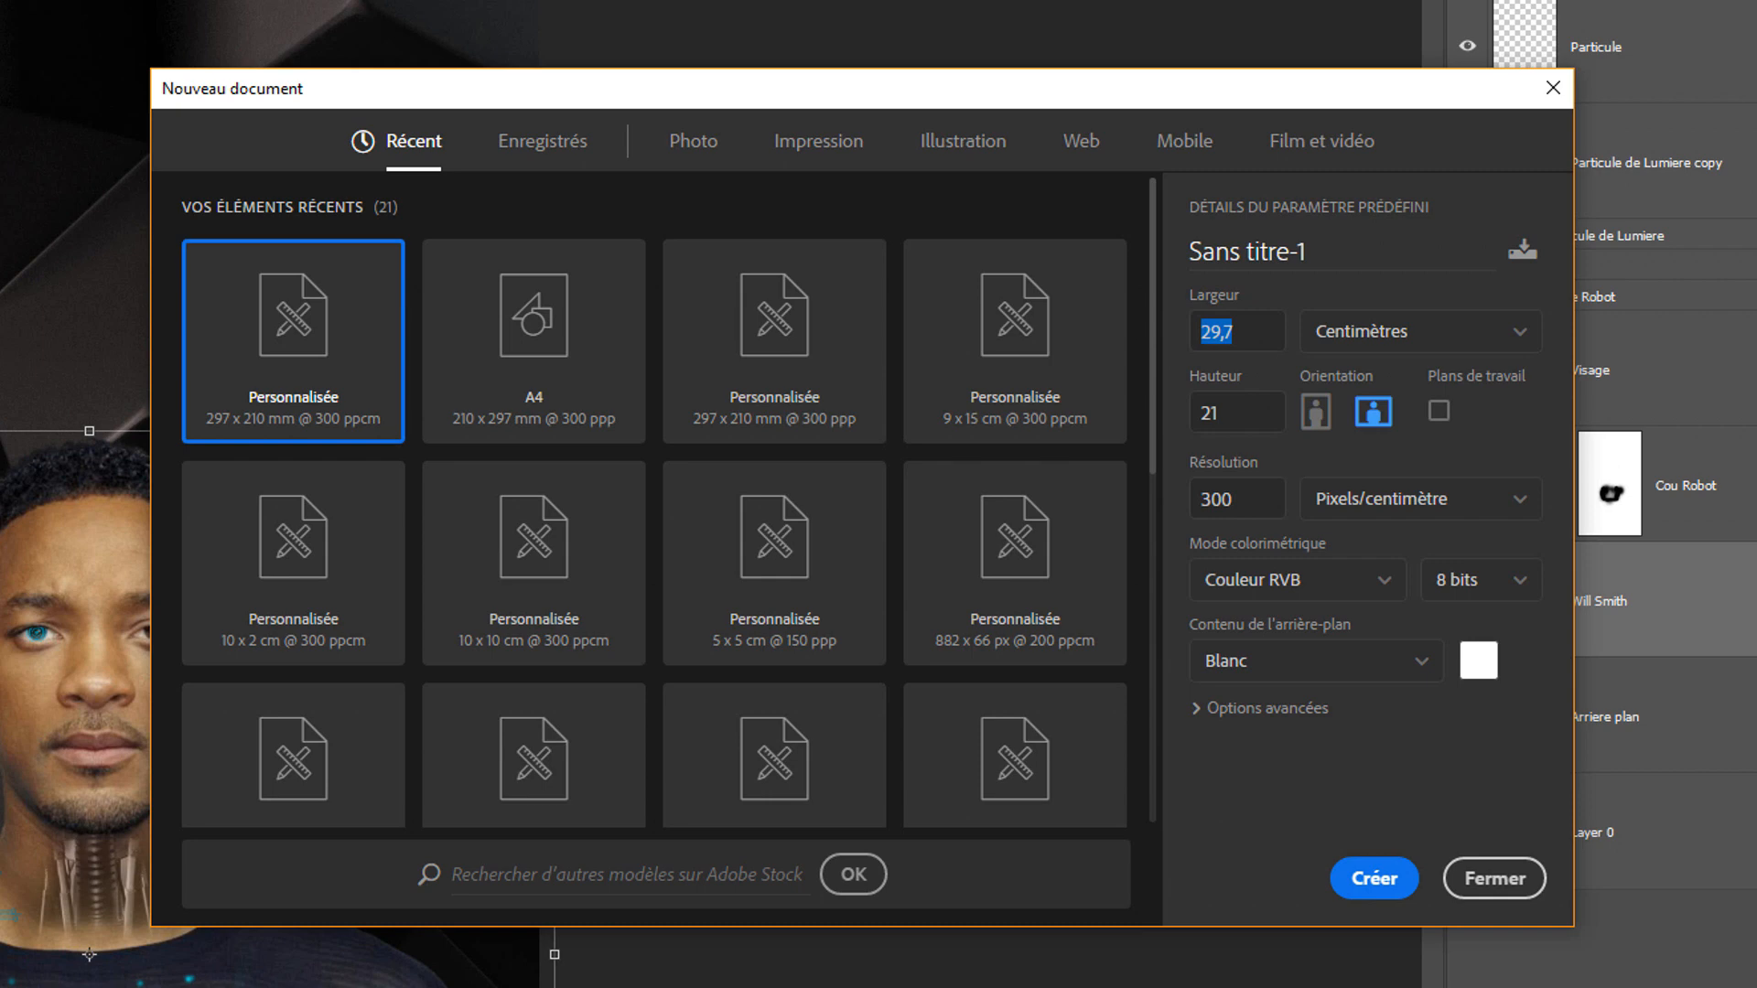
# - Set the new document to 9 cm wide and 15 cm high and create it at 300 pixels/centimetre
pyautogui.click(1244, 340)
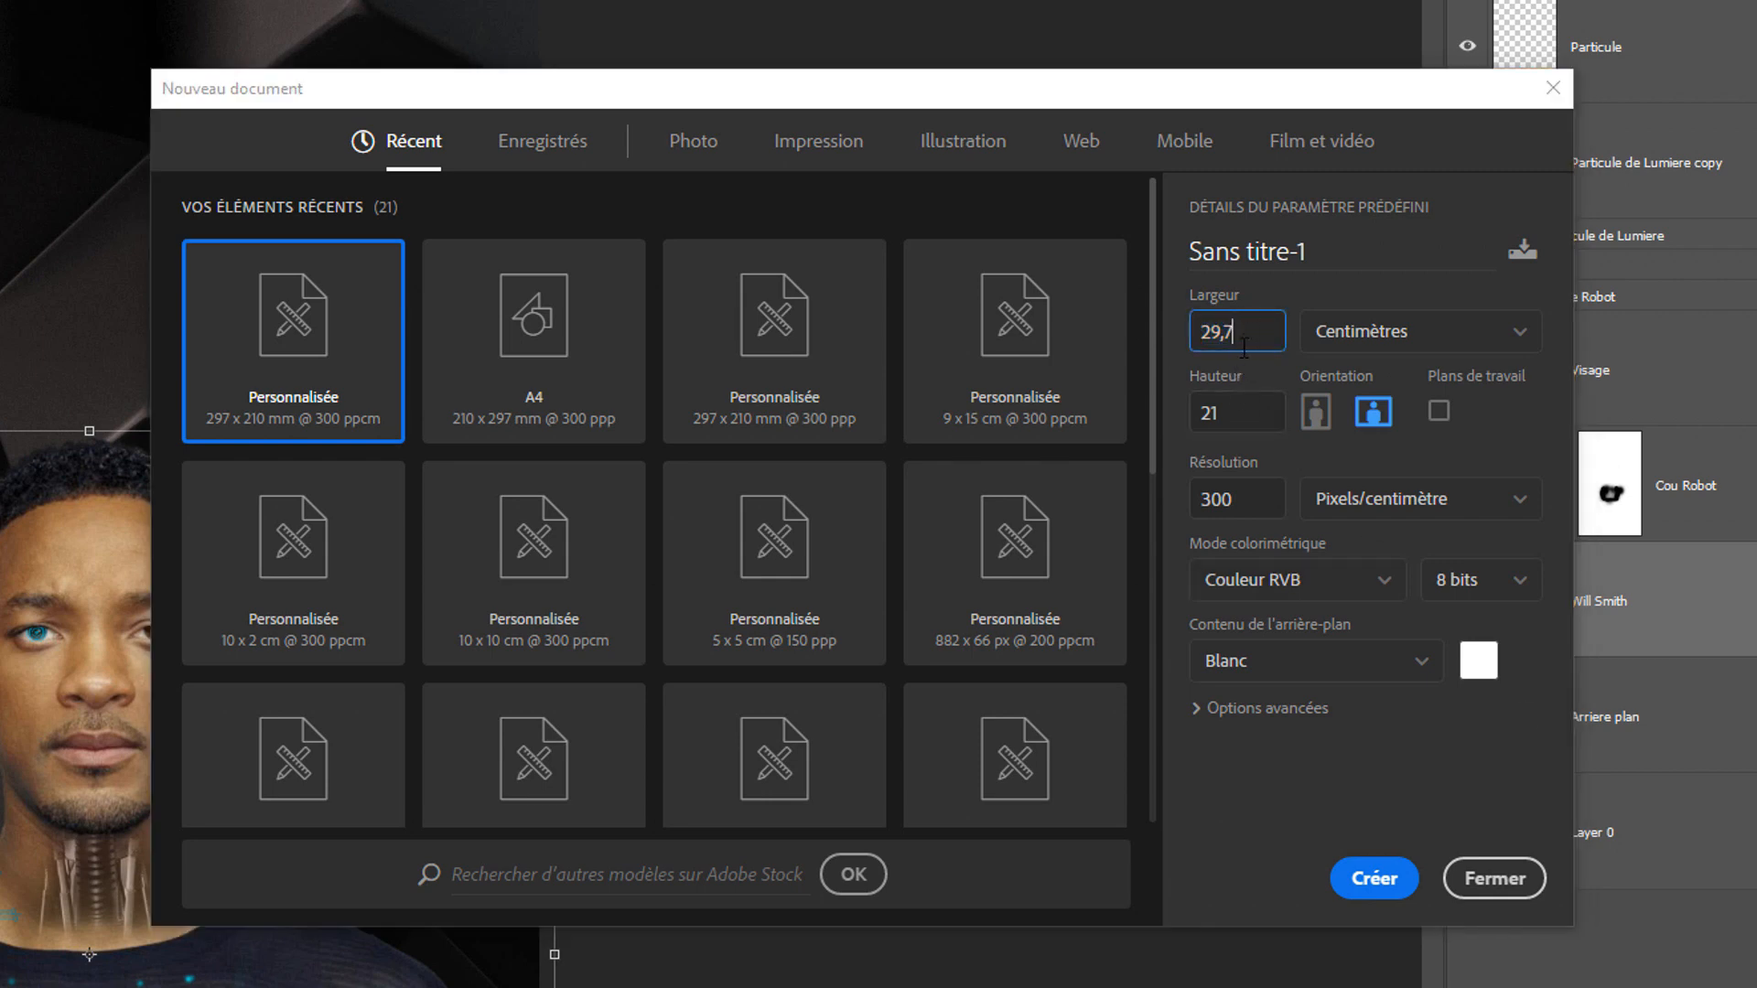
pyautogui.hotkey('ctrl', 'a')
pyautogui.write('9')
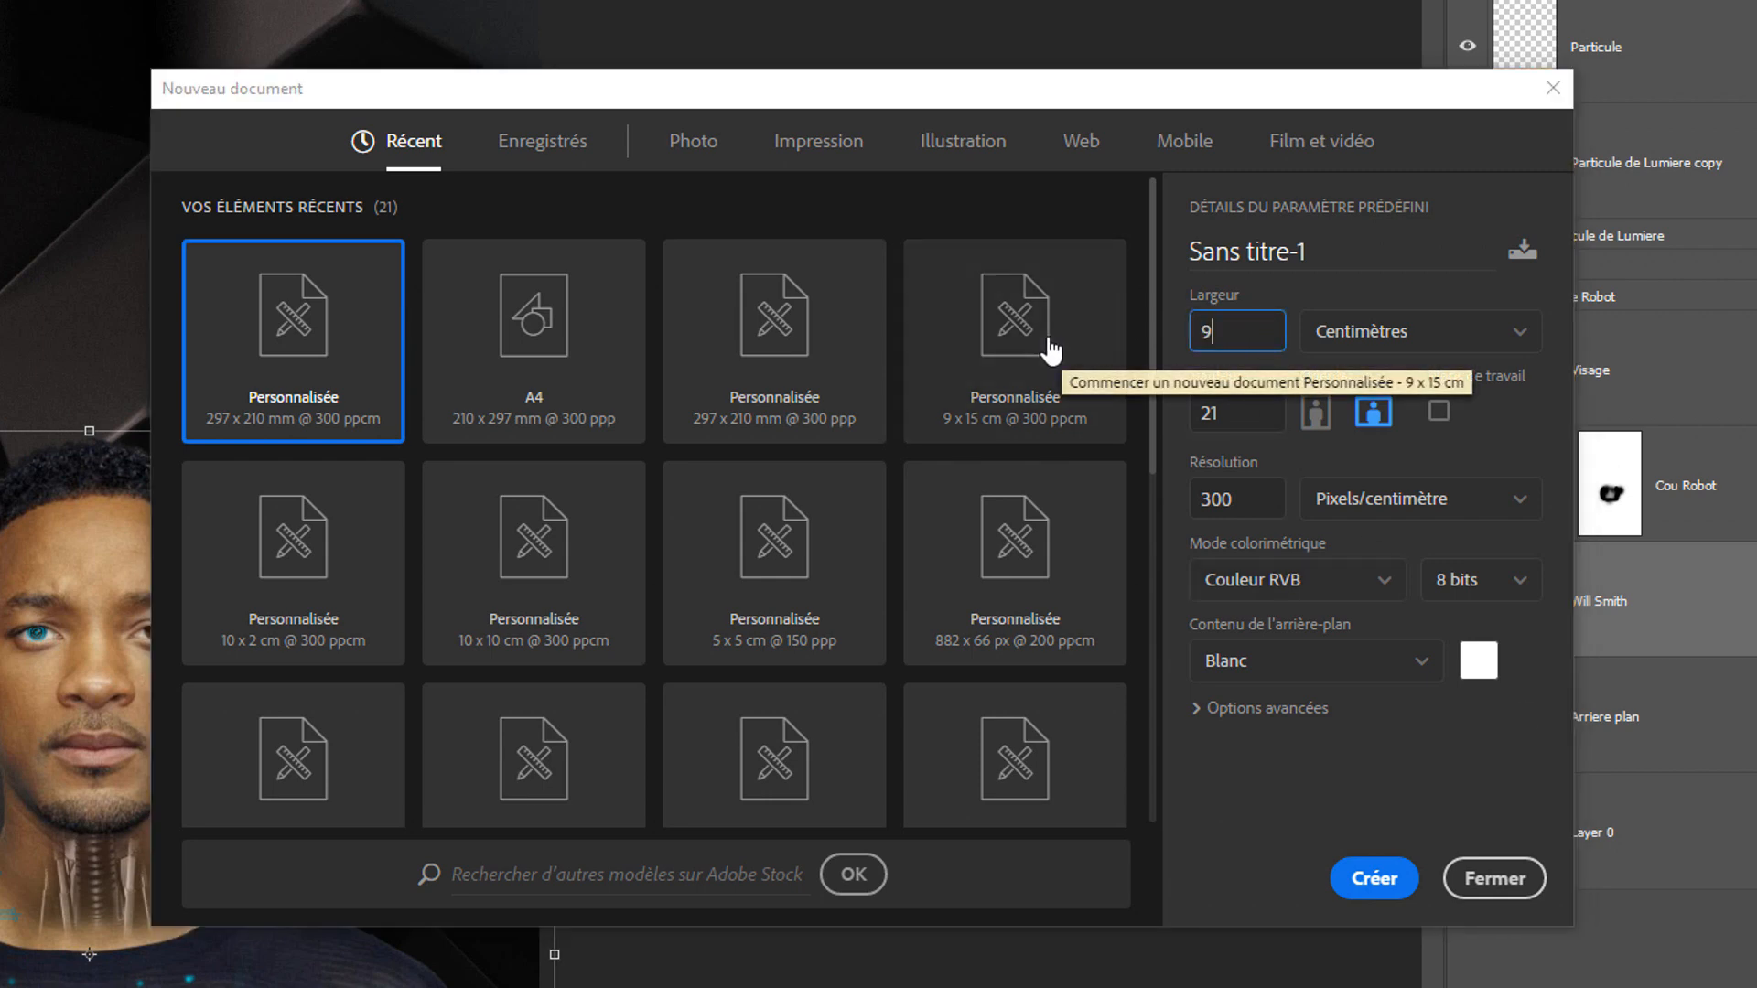
pyautogui.press('Tab')
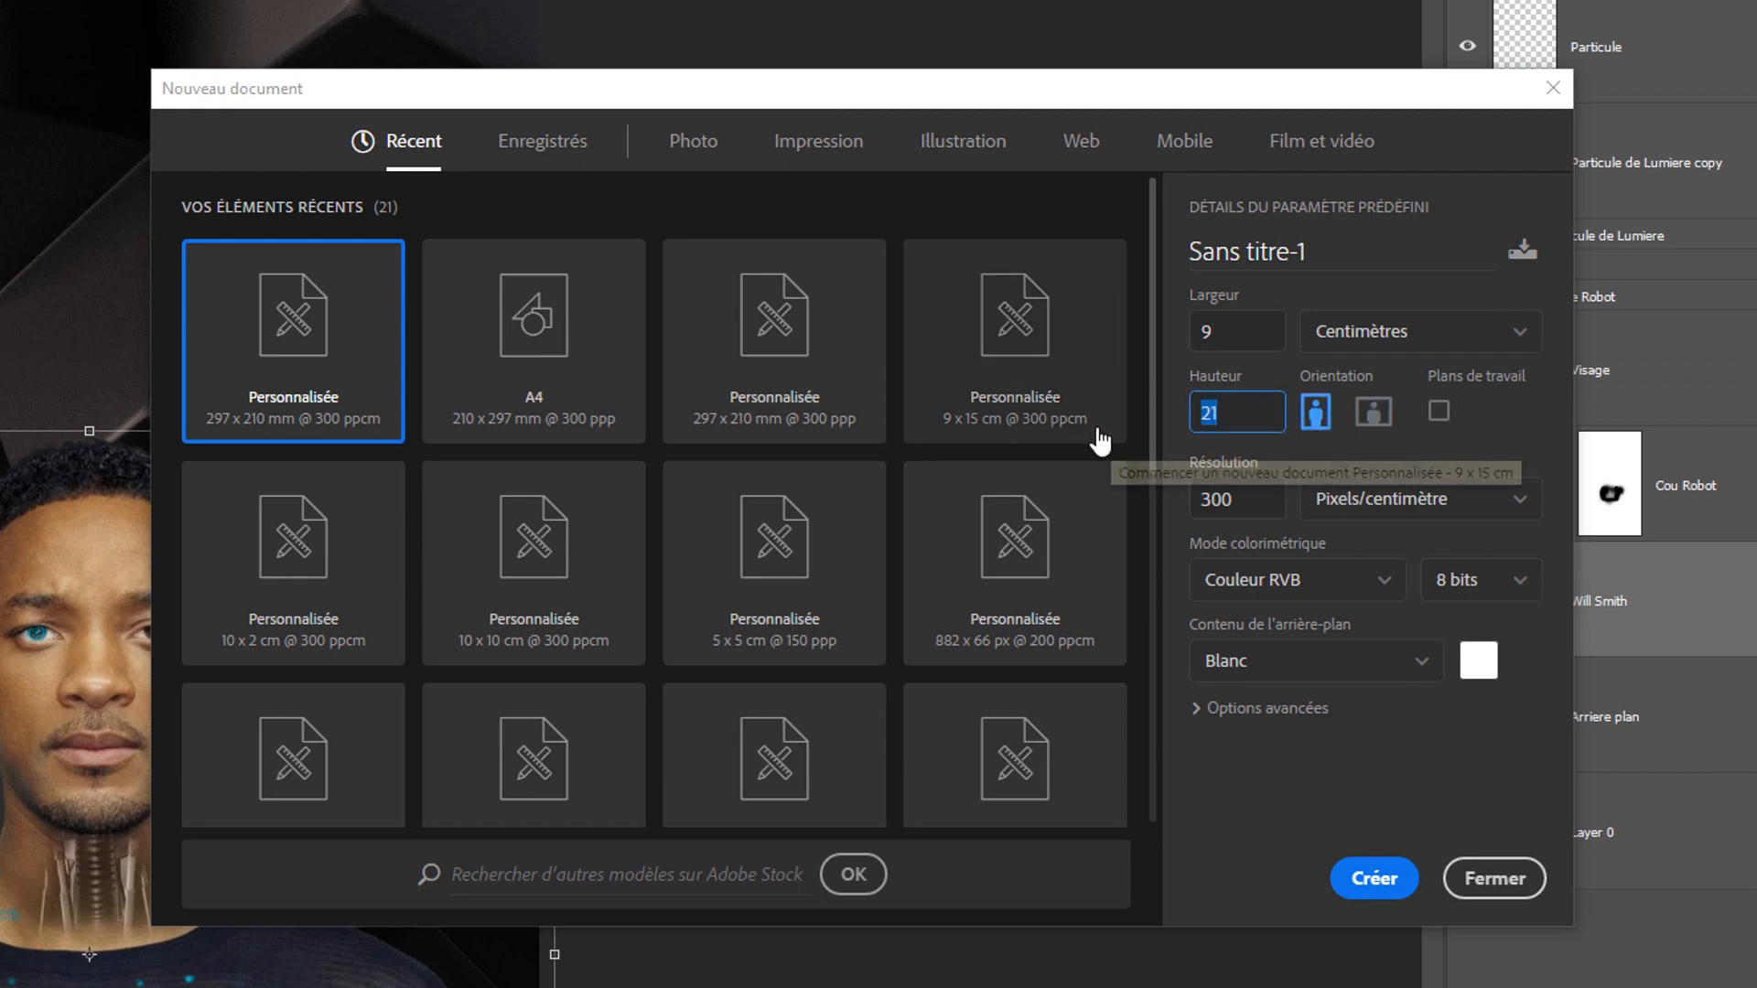
pyautogui.write('15')
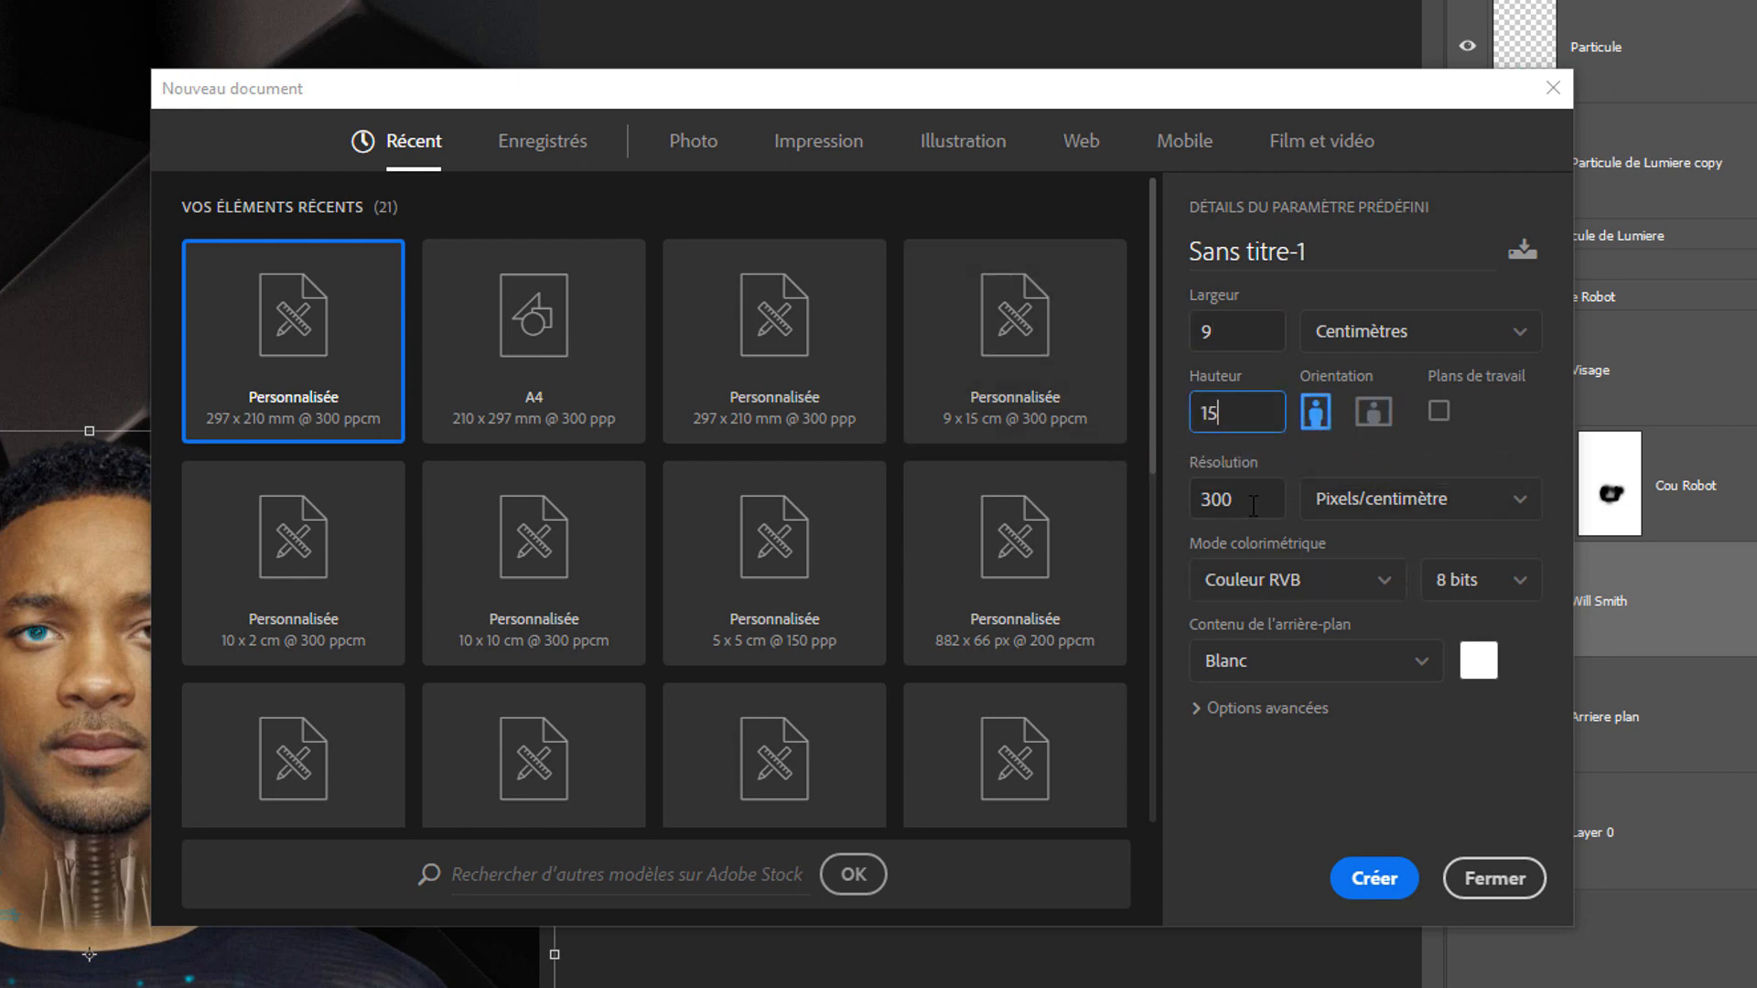
pyautogui.press('Tab')
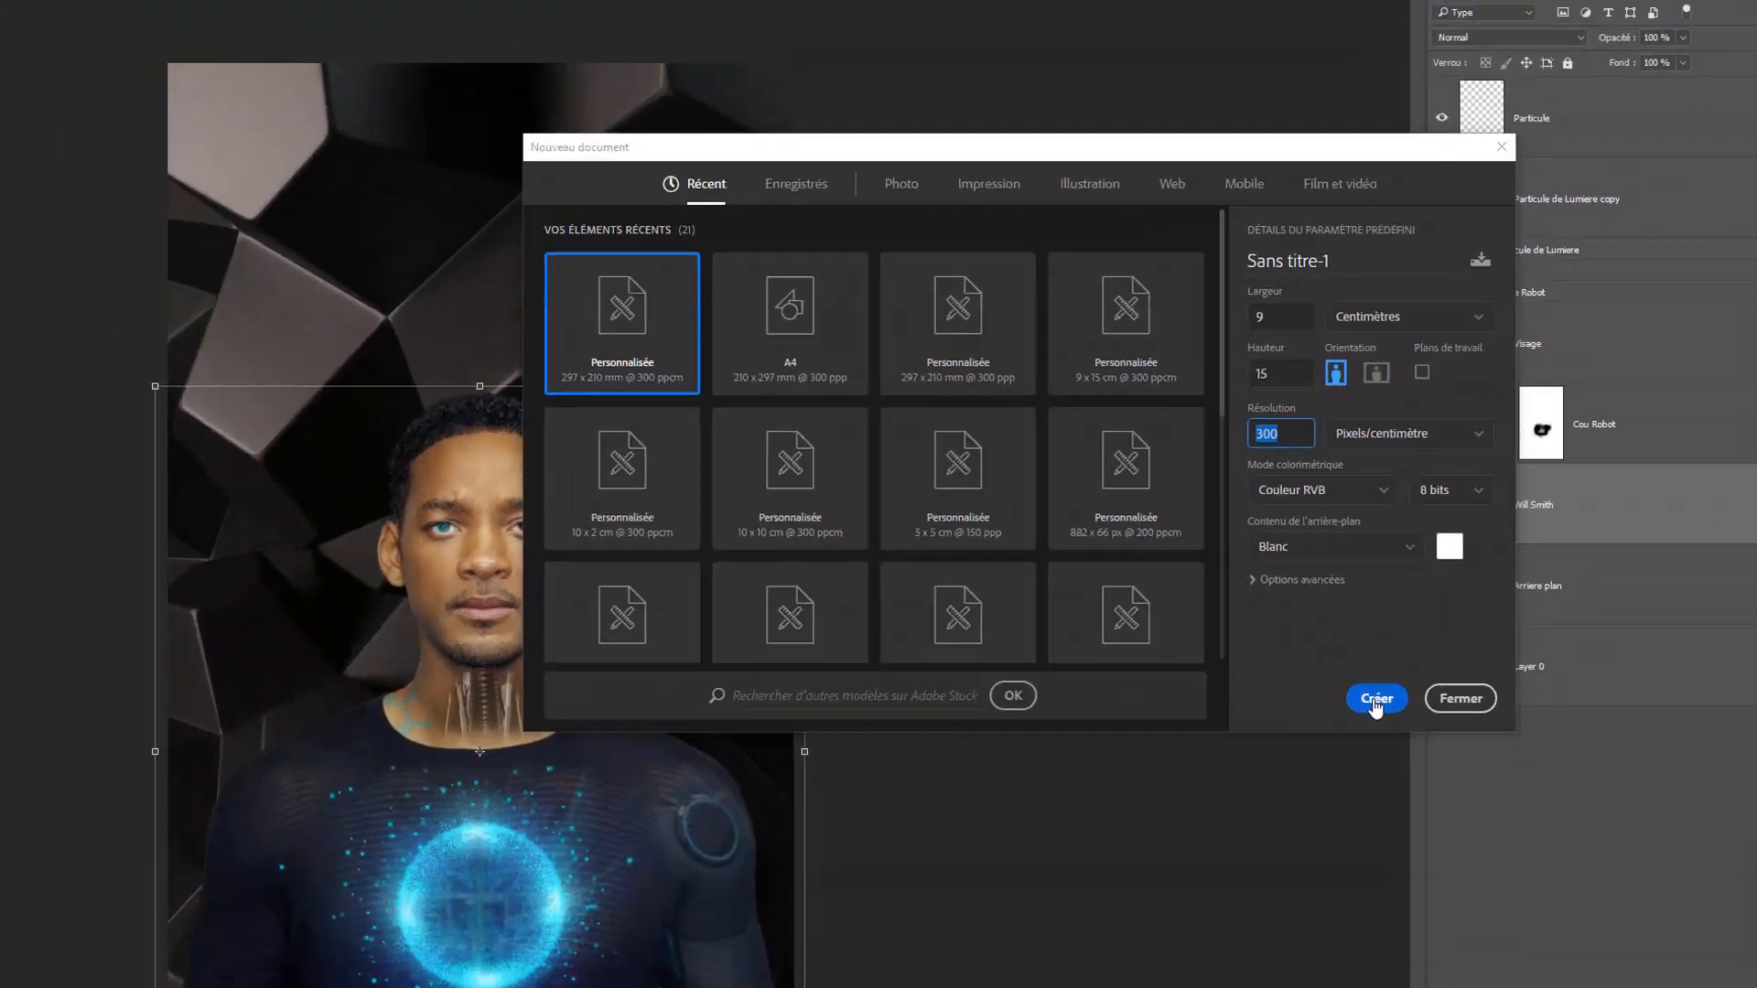
pyautogui.click(1374, 877)
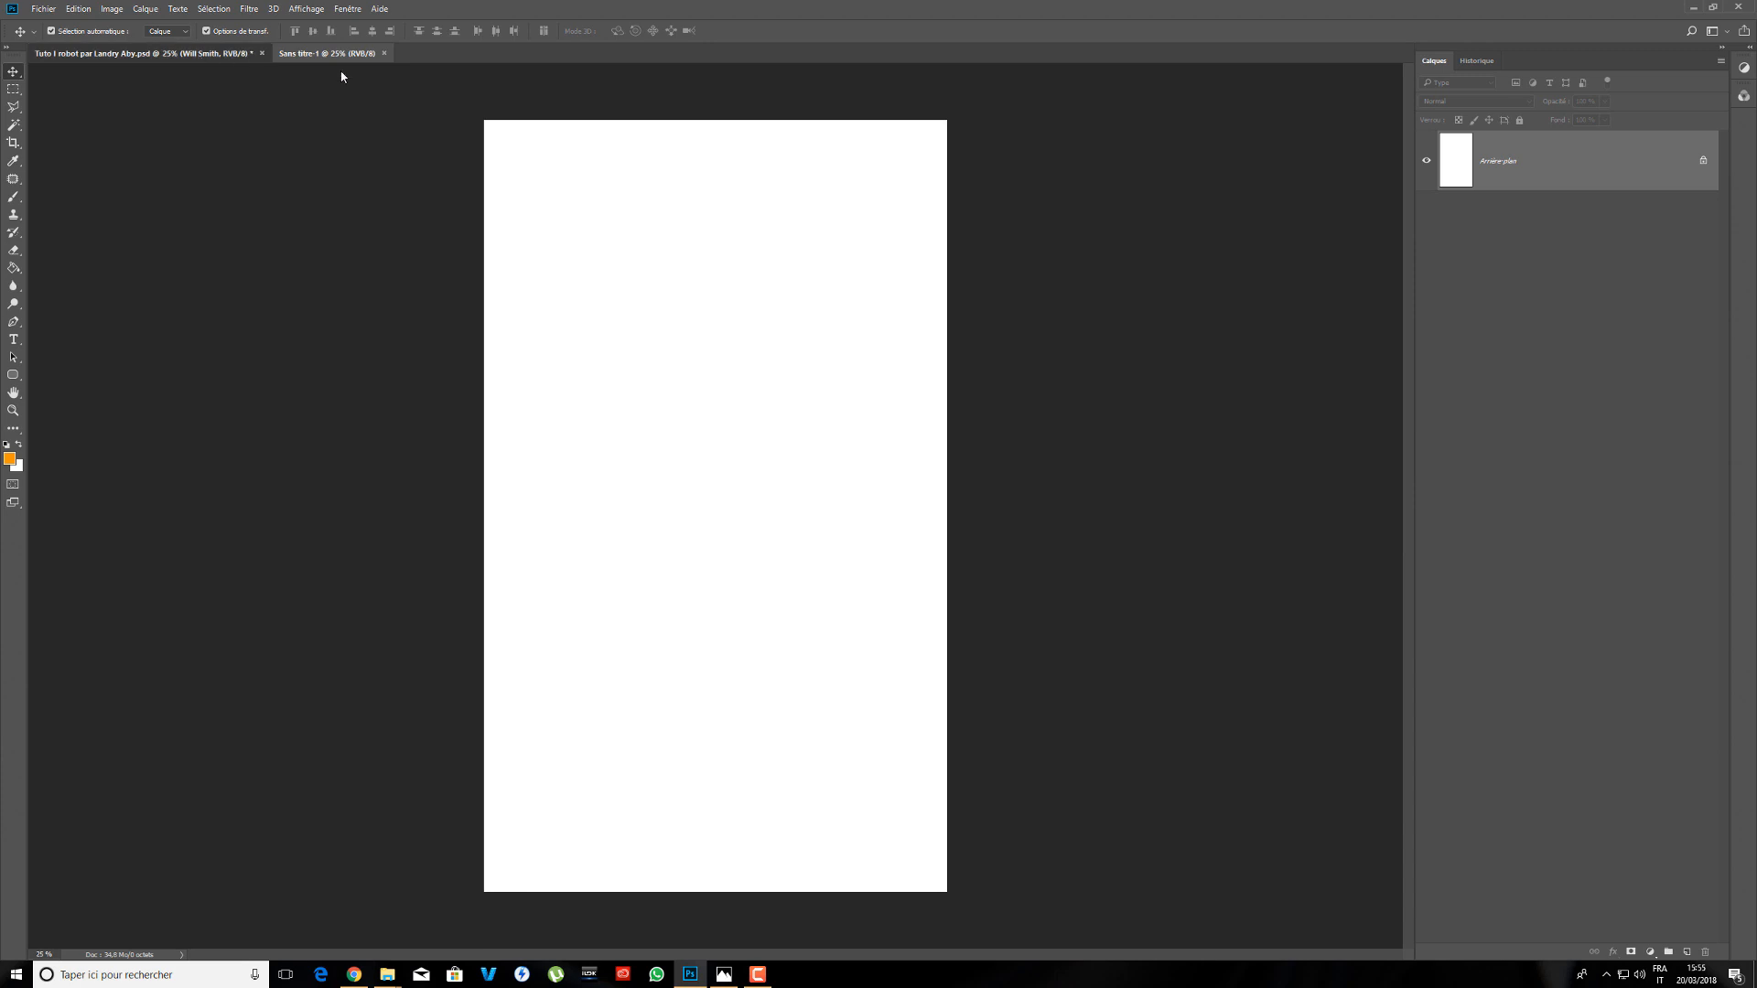
# - Unlock the background layer of the new blank document
pyautogui.click(216, 54)
pyautogui.click(327, 54)
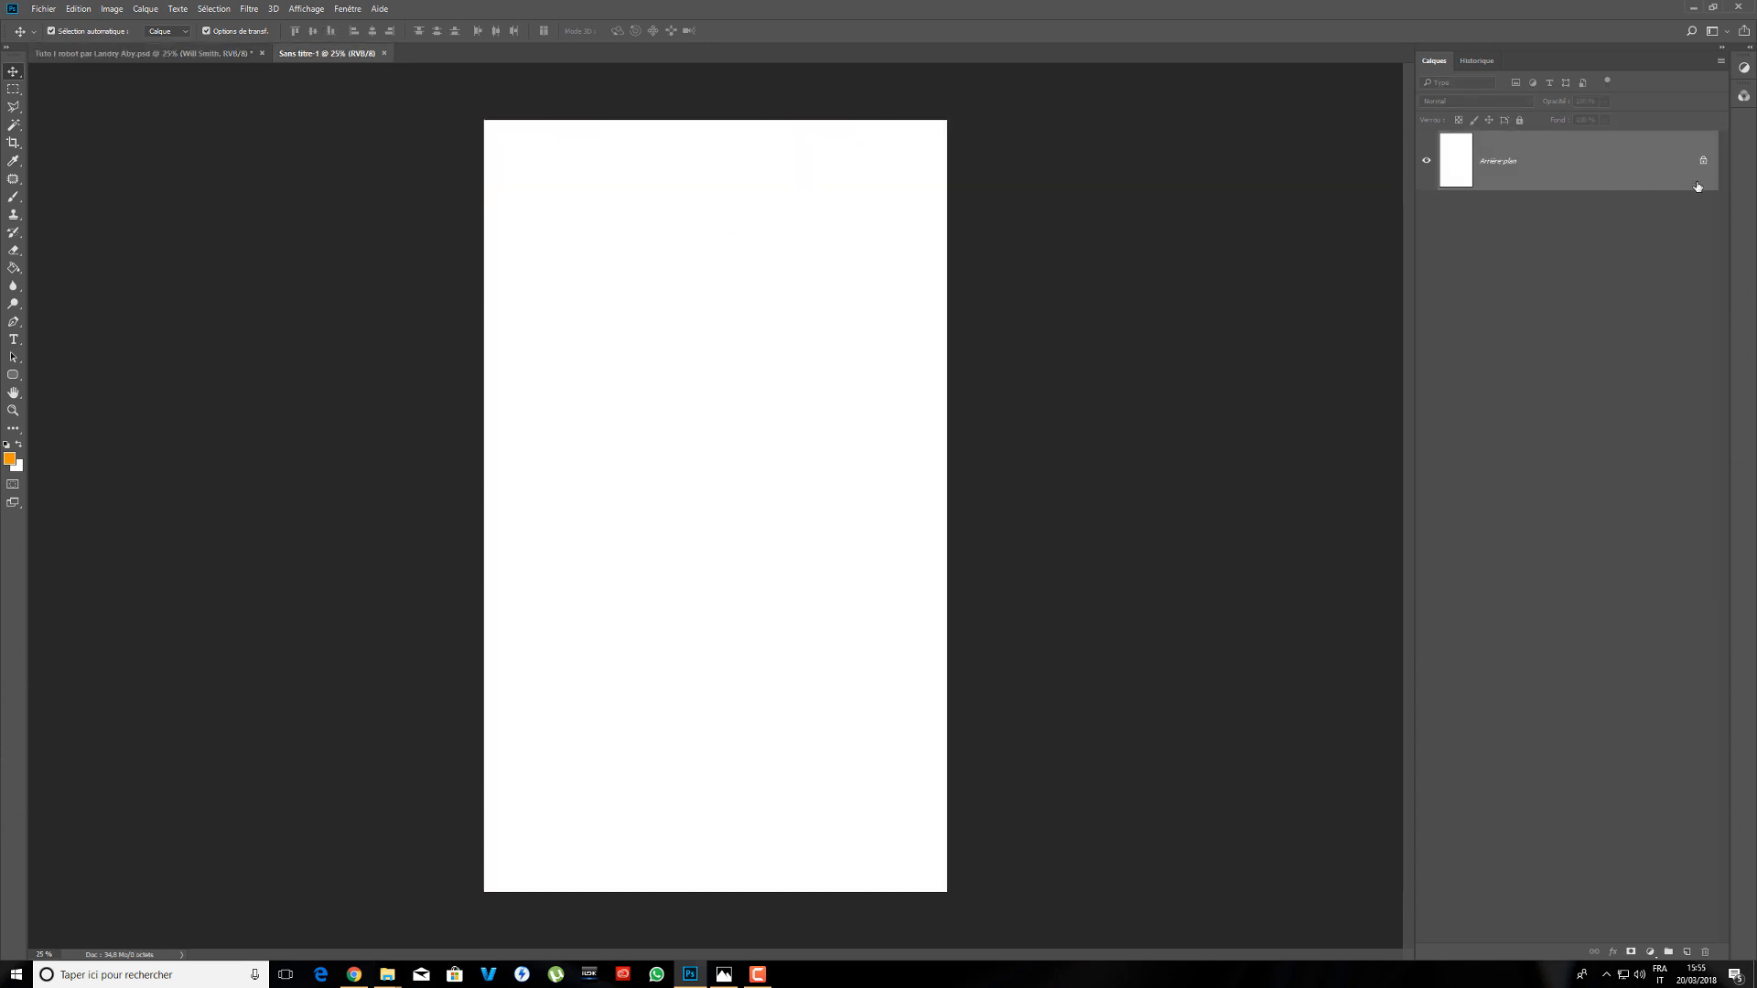
pyautogui.click(1702, 161)
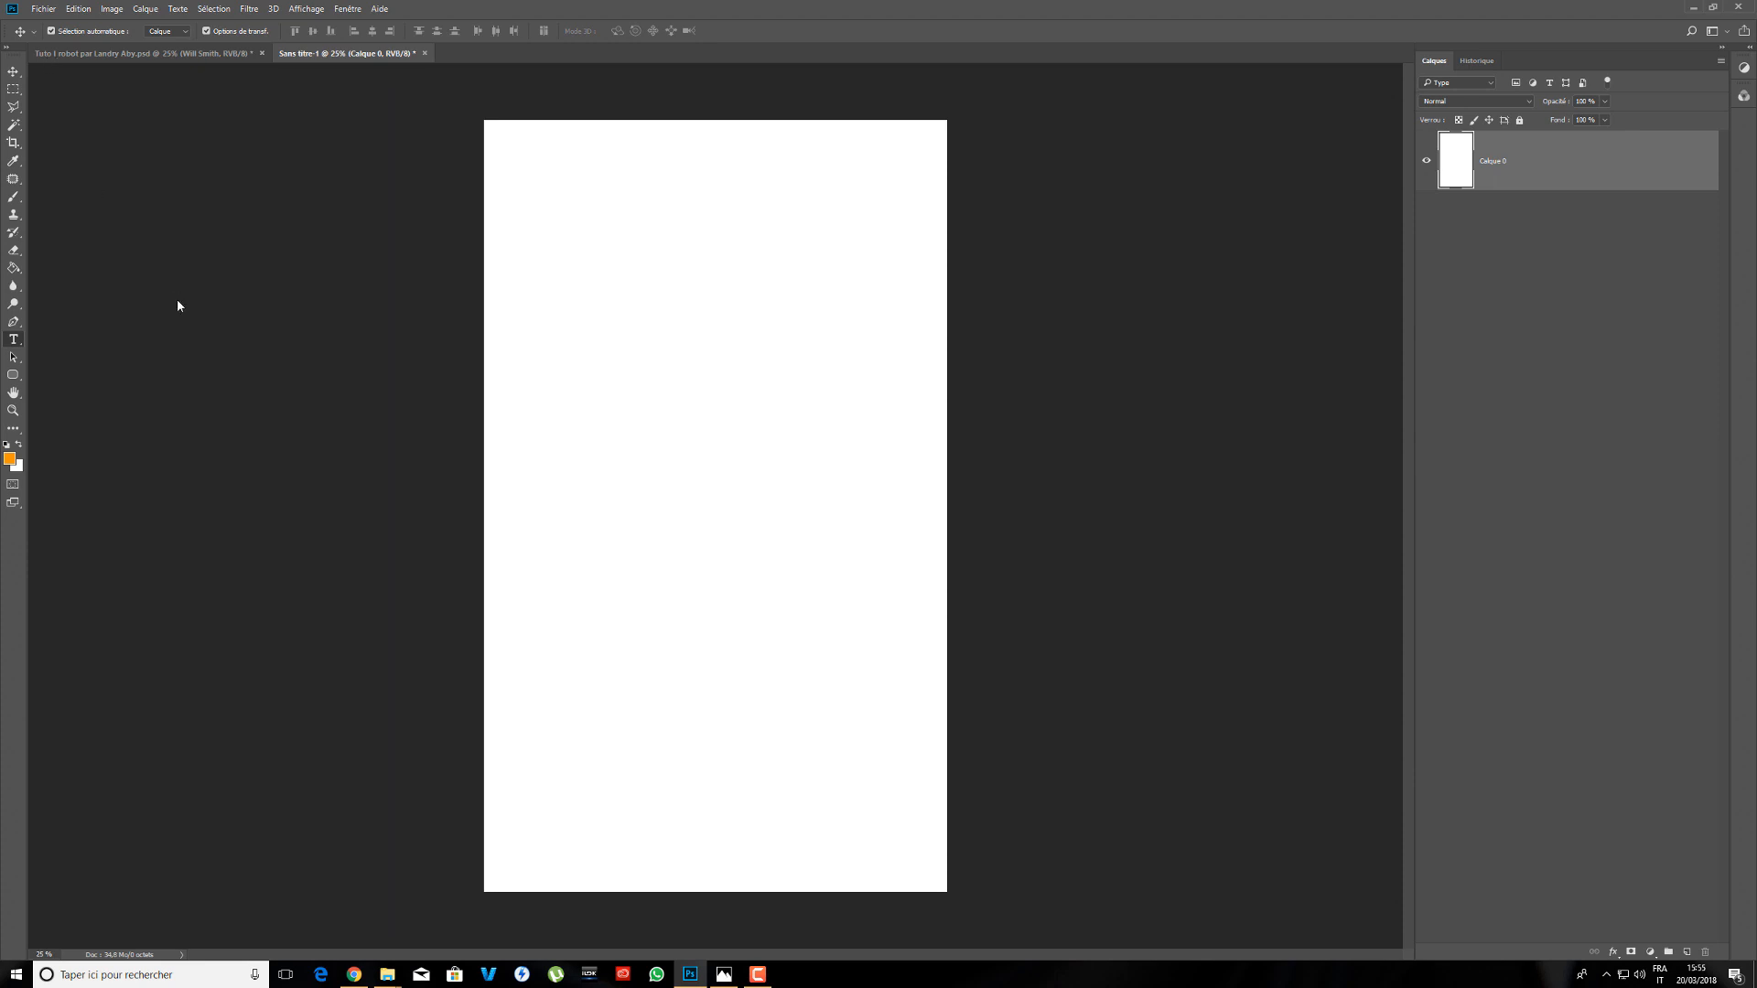
# - Activate the Type tool and set its text colour to black (000000)
pyautogui.press('t')
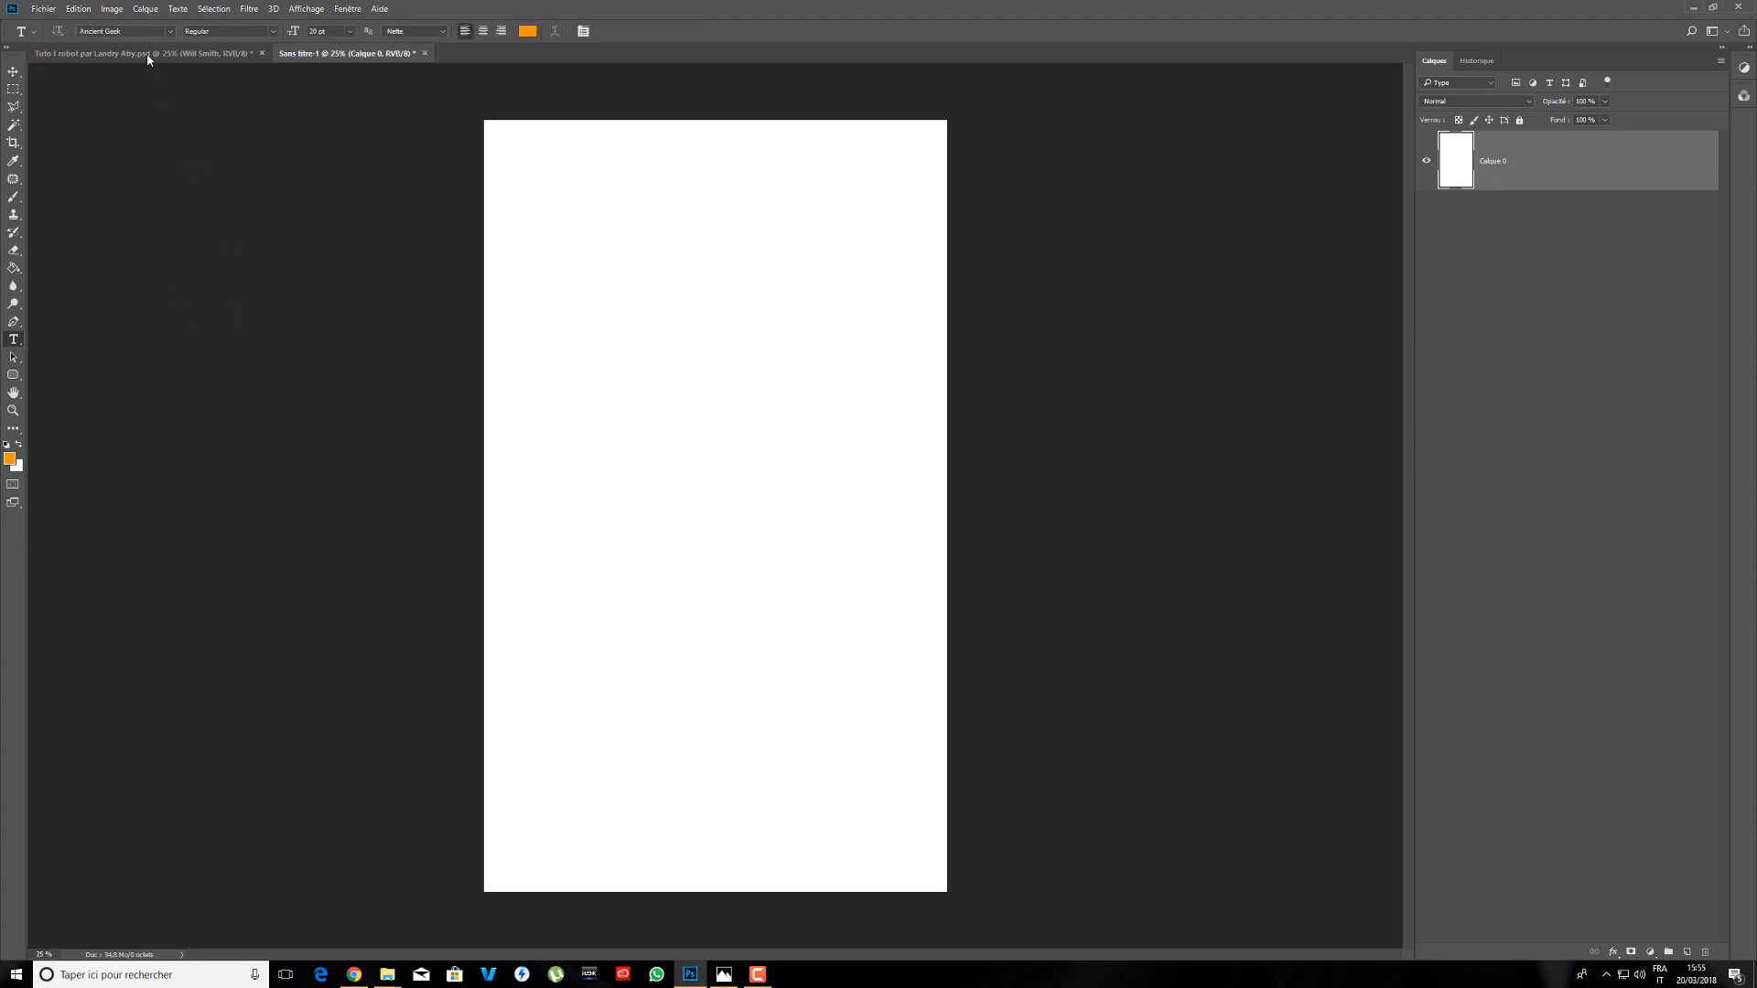
pyautogui.click(527, 31)
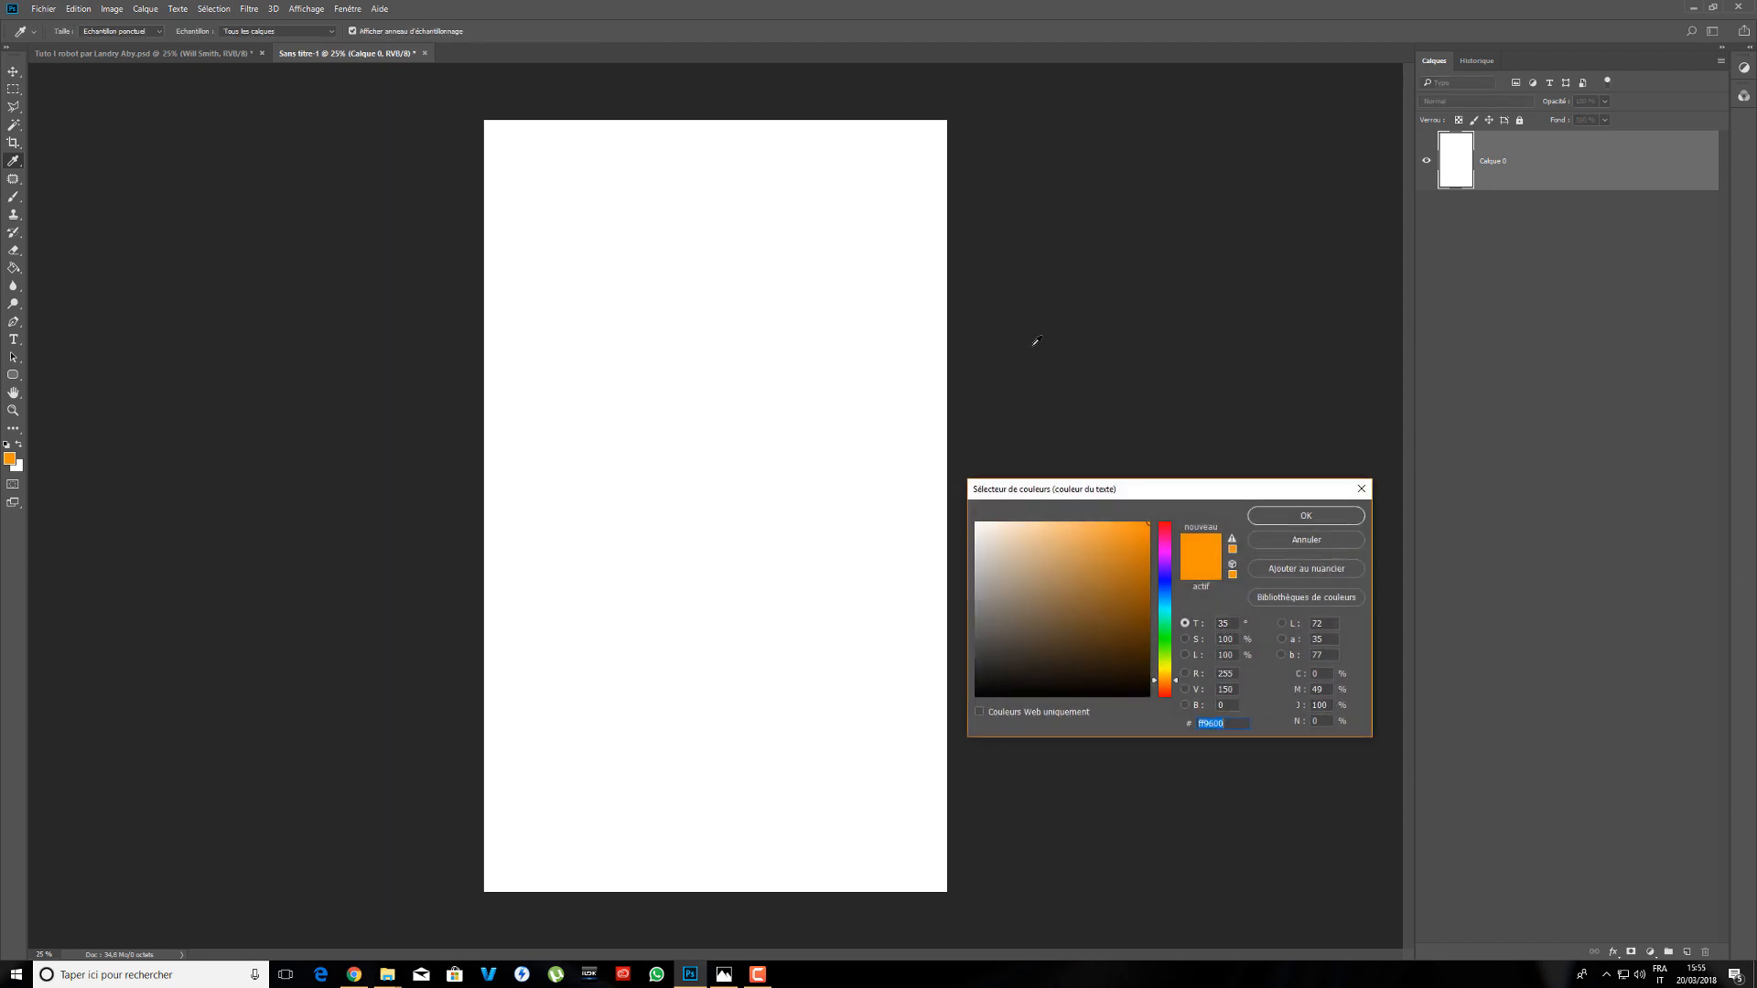
pyautogui.moveTo(1090, 494); pyautogui.dragTo(1089, 271)
pyautogui.write('000000')
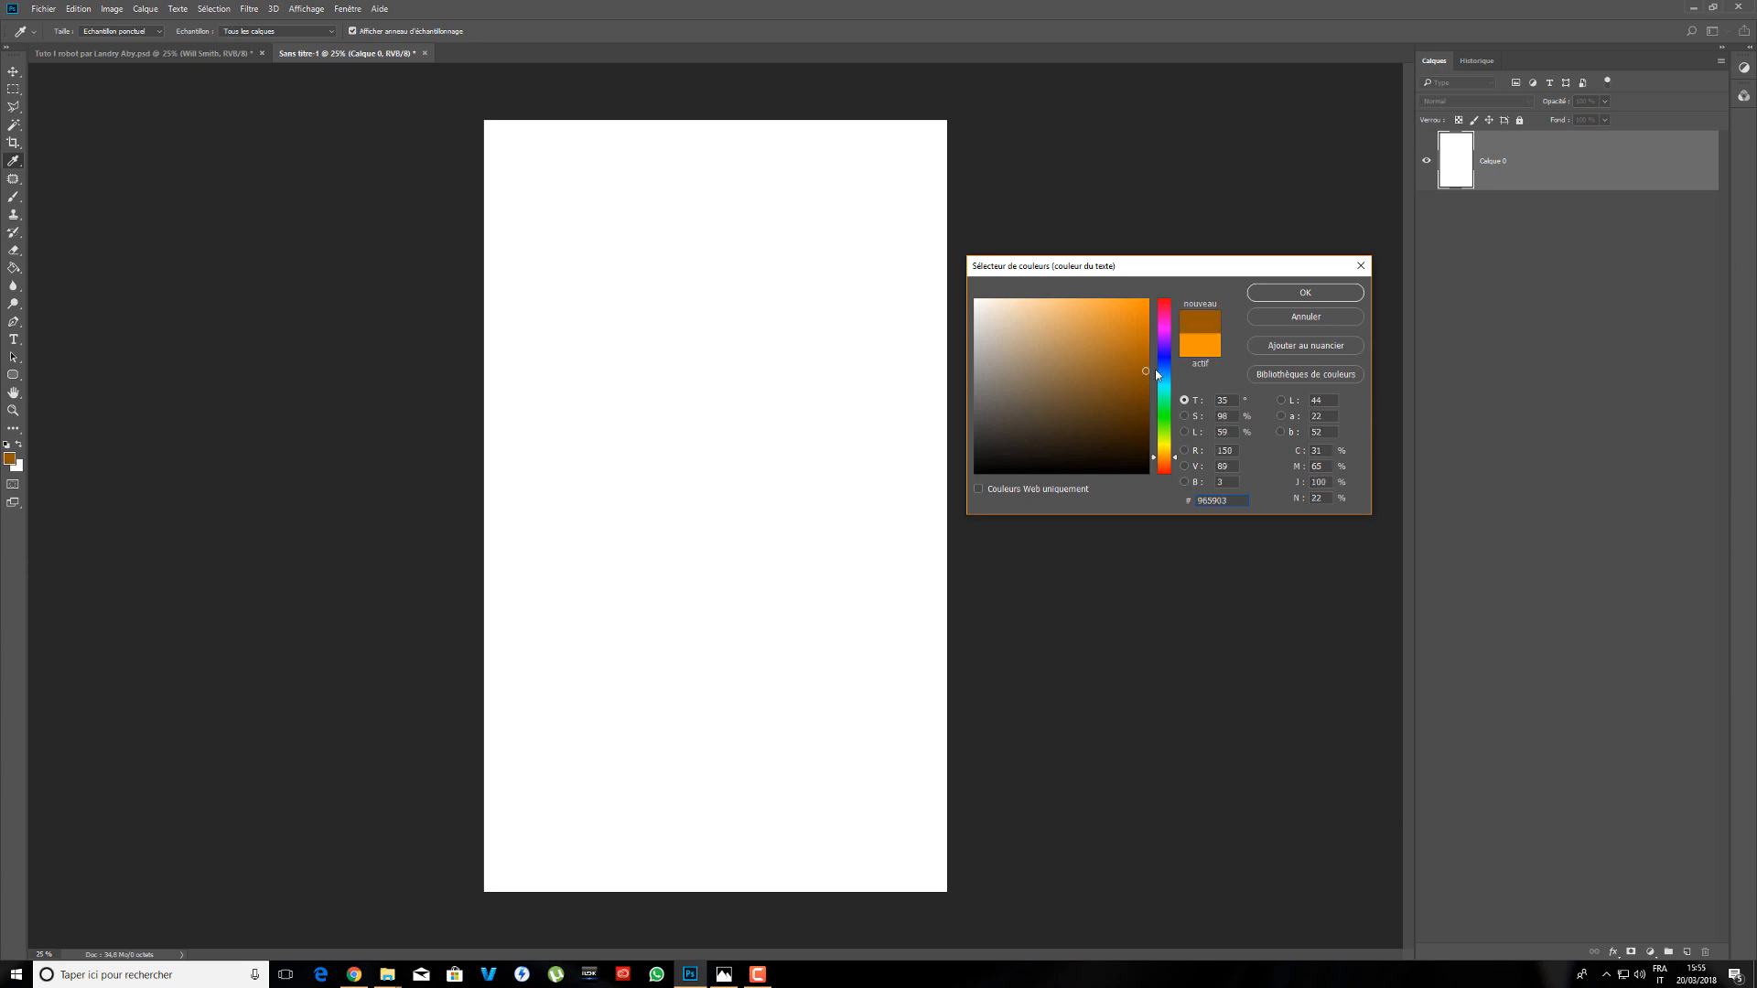
pyautogui.click(1279, 302)
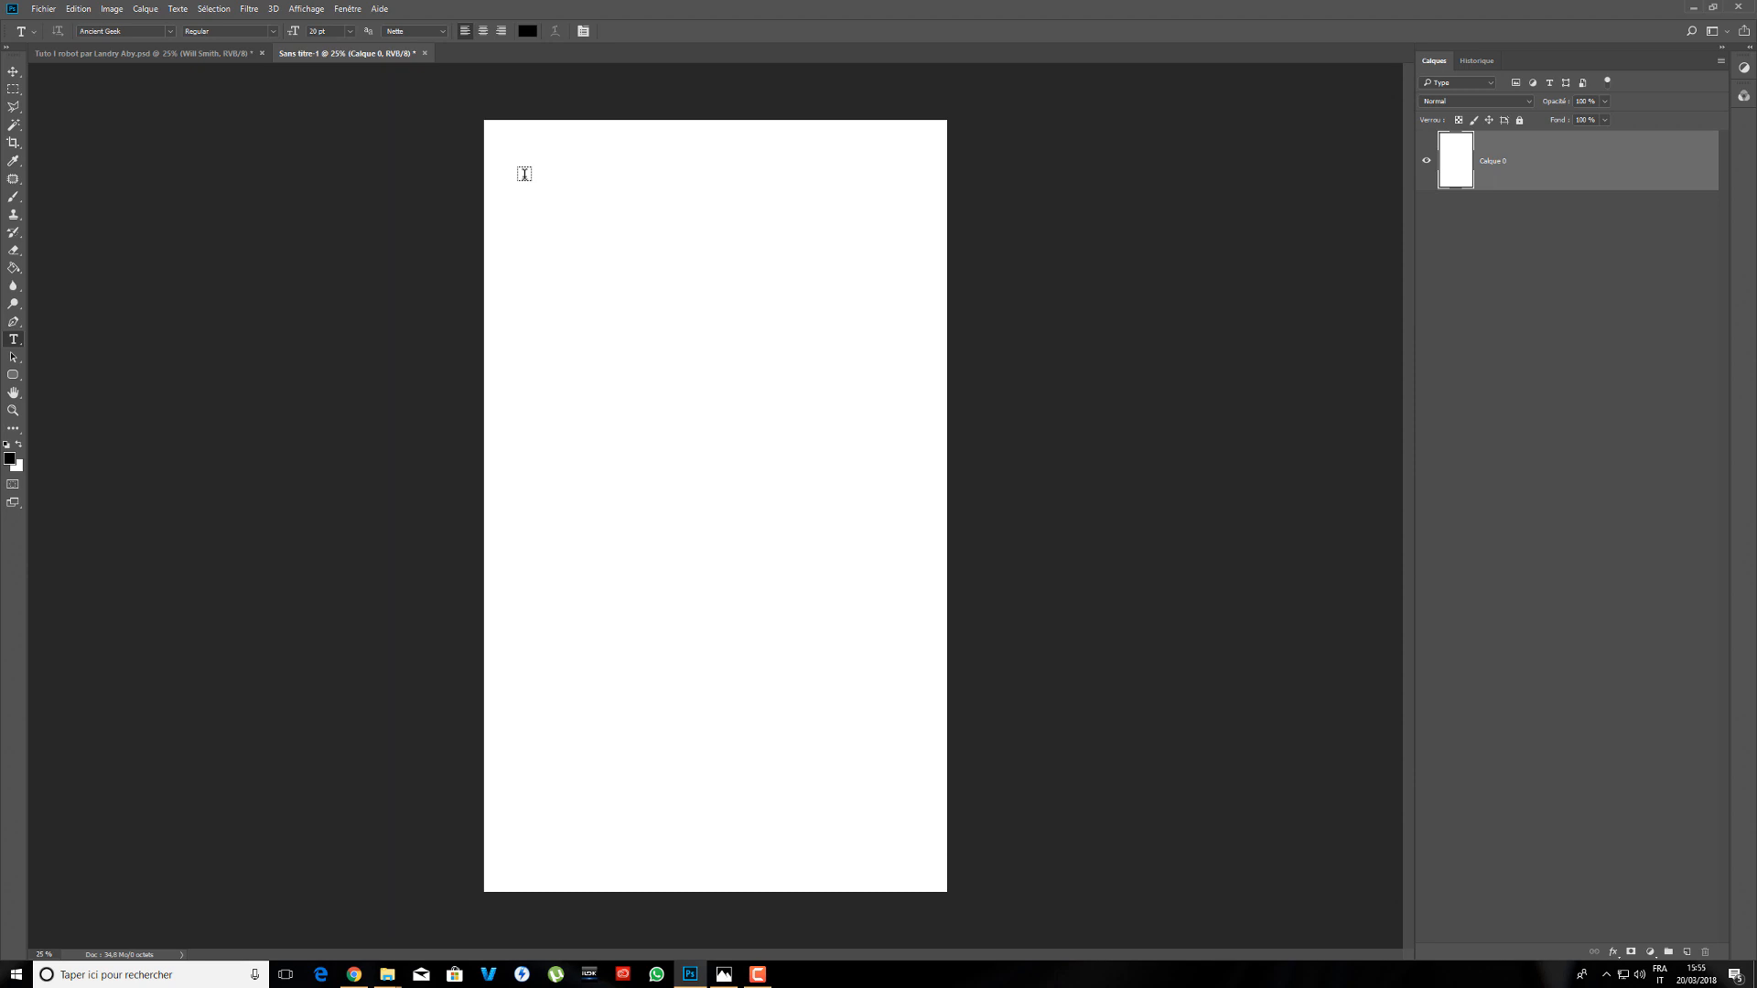
# - Choose the Ancient Geek font for the text from the available typefaces
pyautogui.click(164, 30)
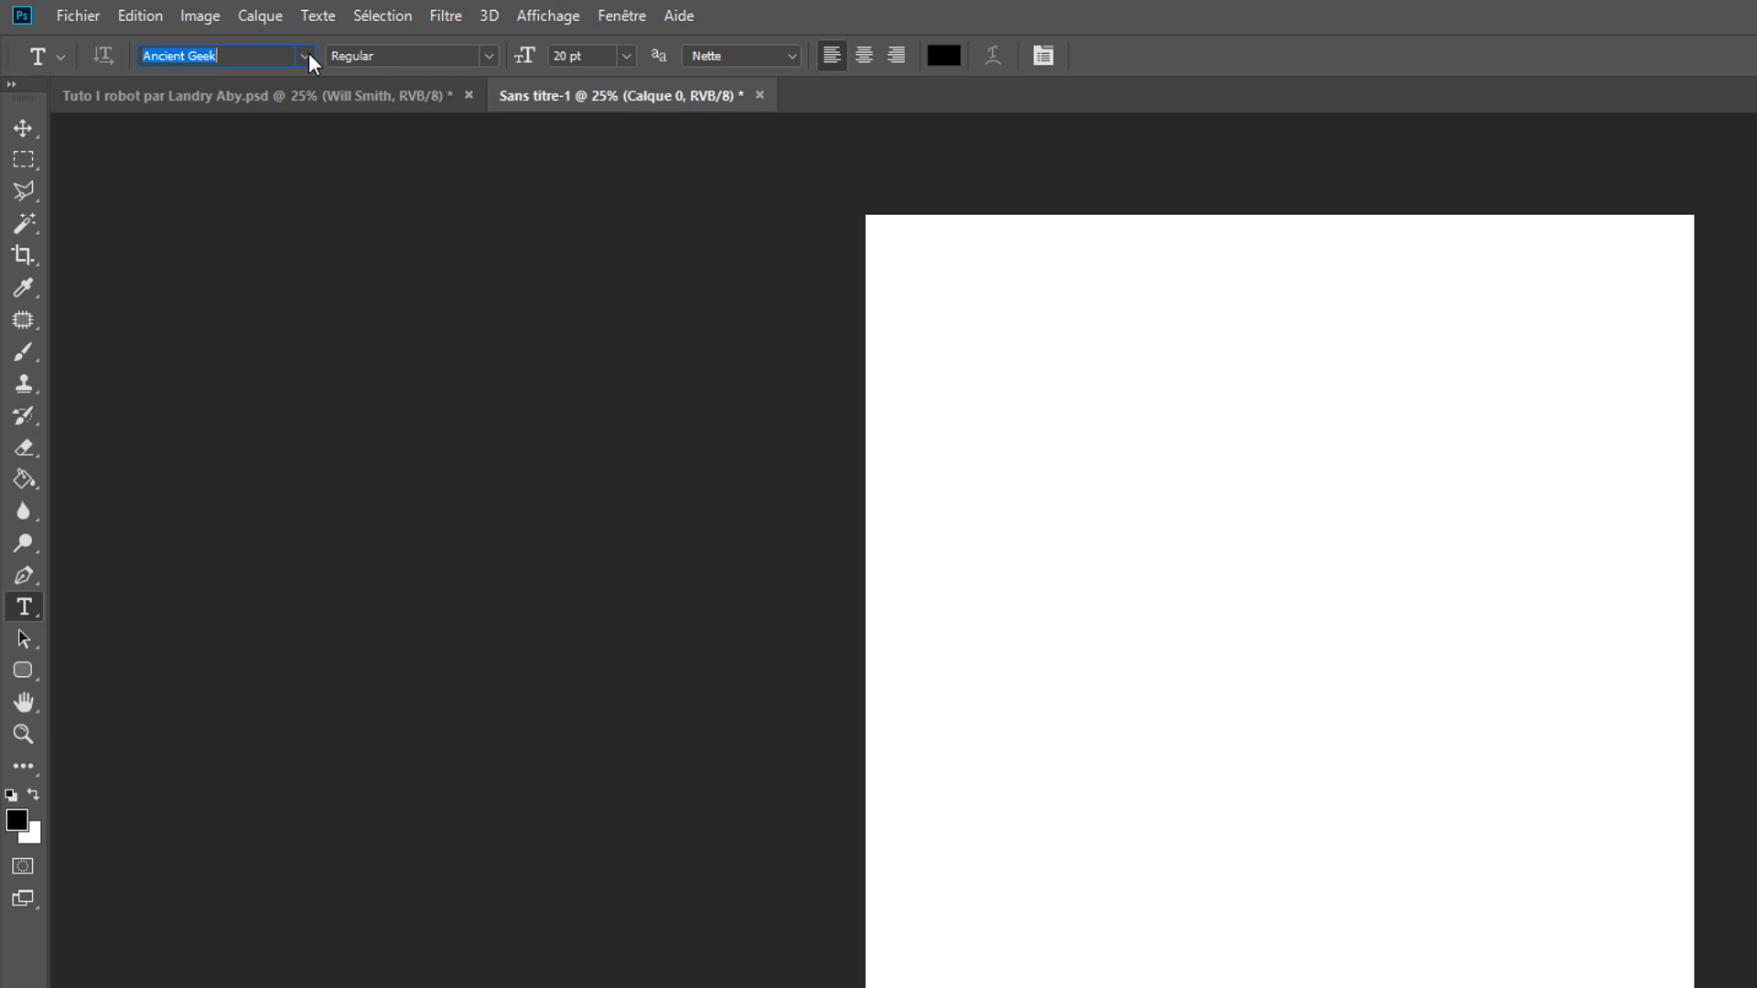
pyautogui.click(309, 55)
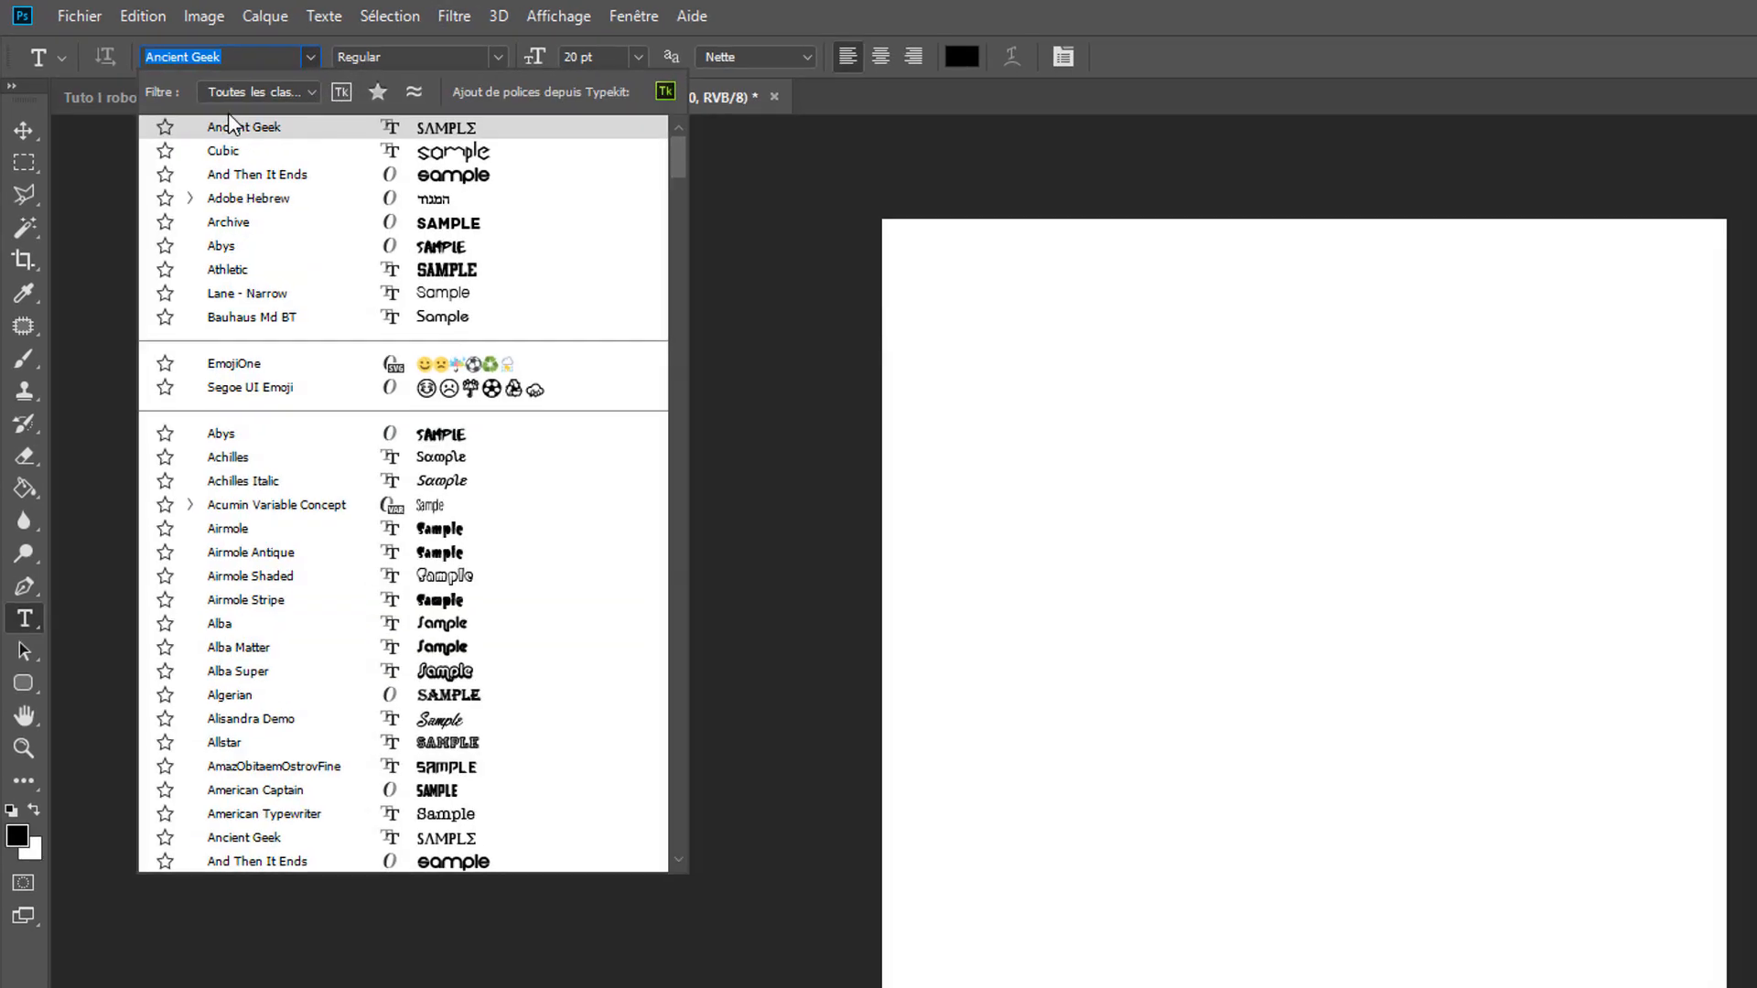
pyautogui.scroll(1, 220, 122)
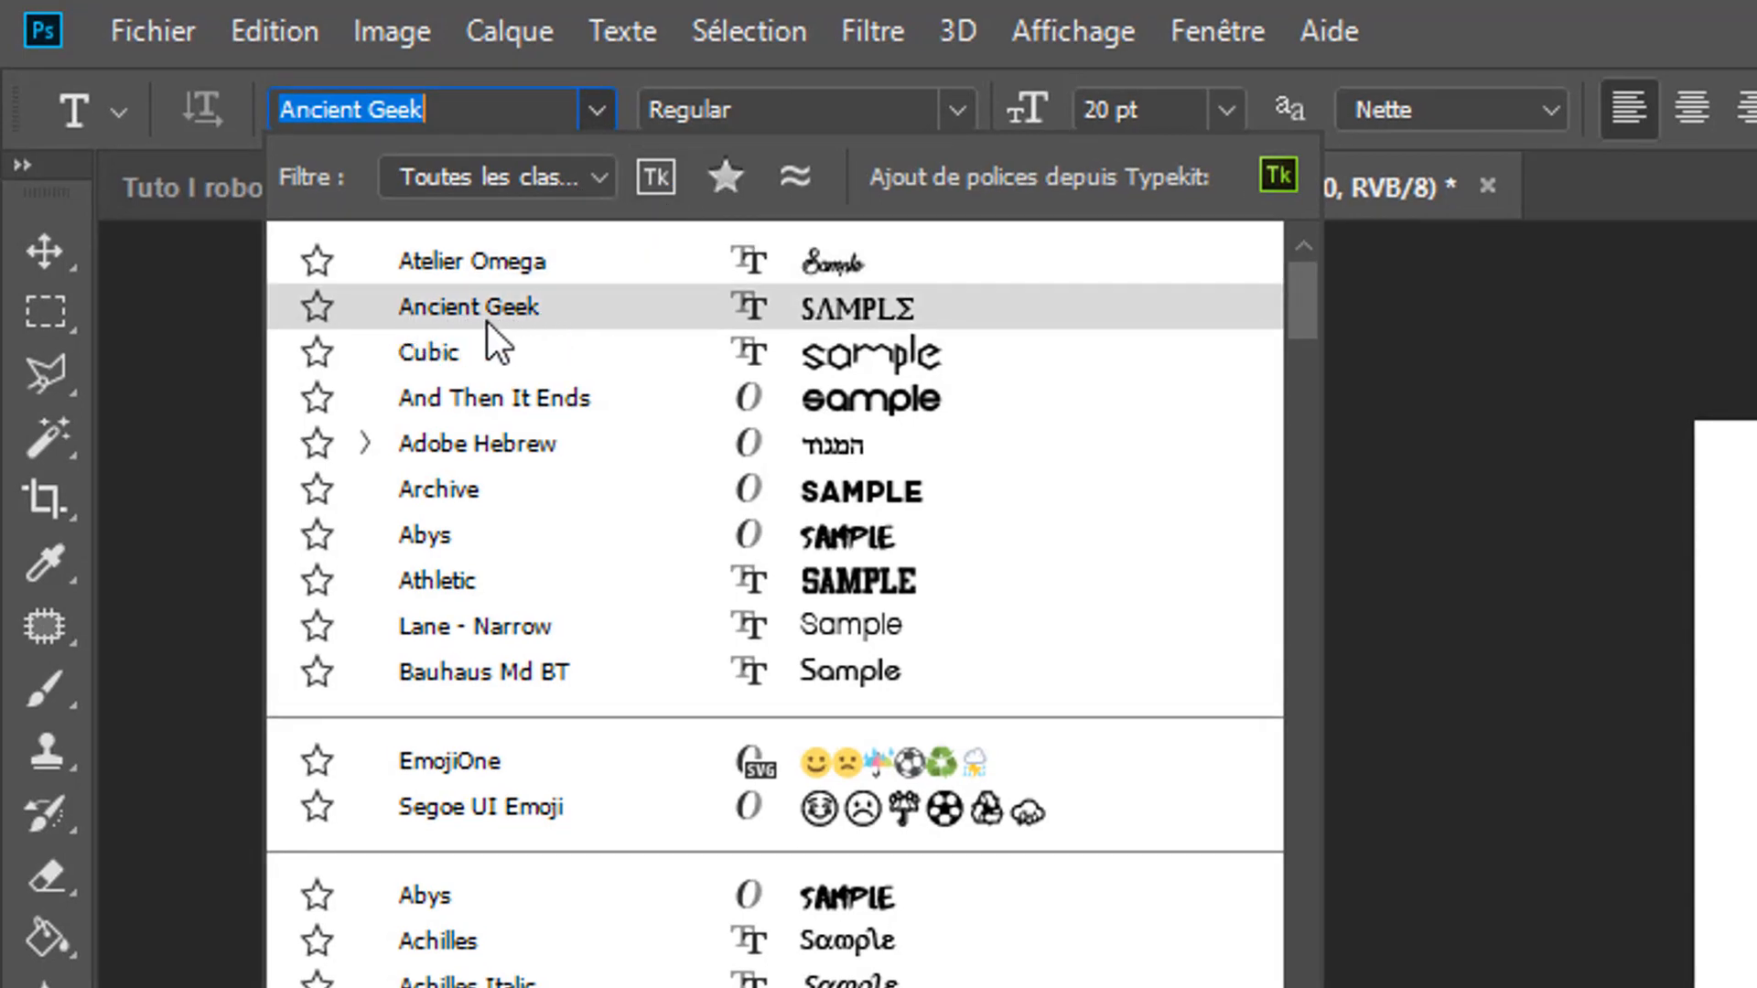
pyautogui.click(493, 110)
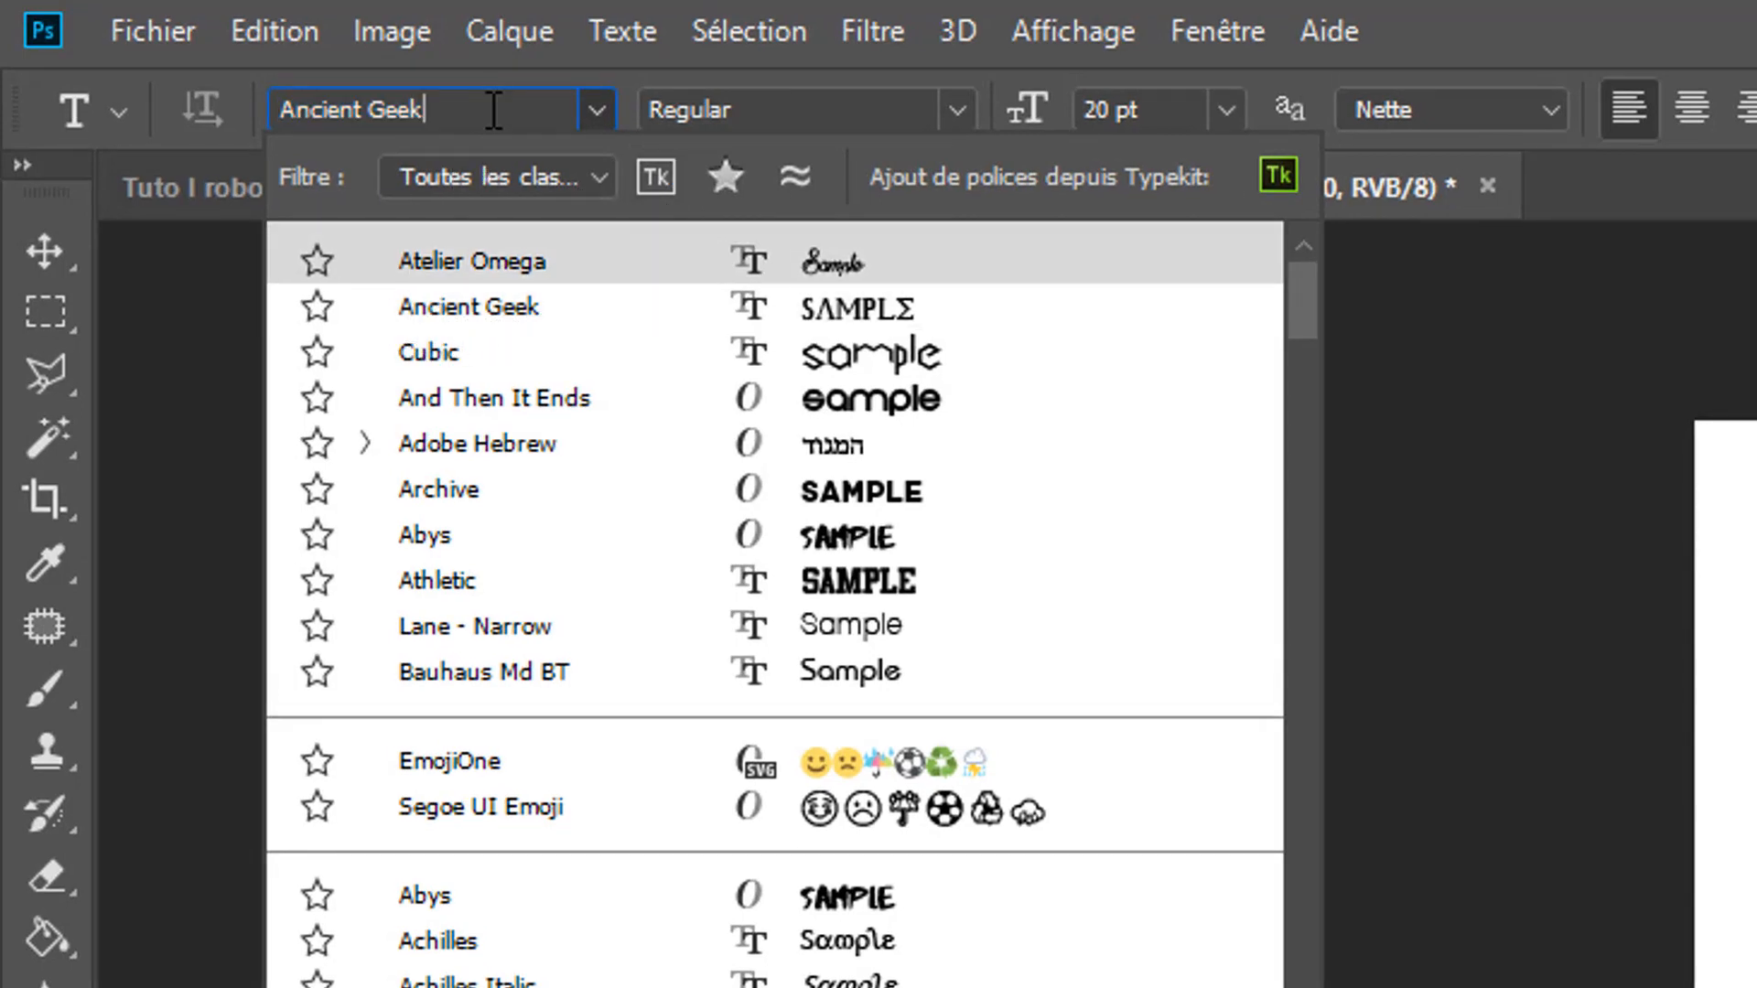
pyautogui.moveTo(461, 110); pyautogui.dragTo(196, 146)
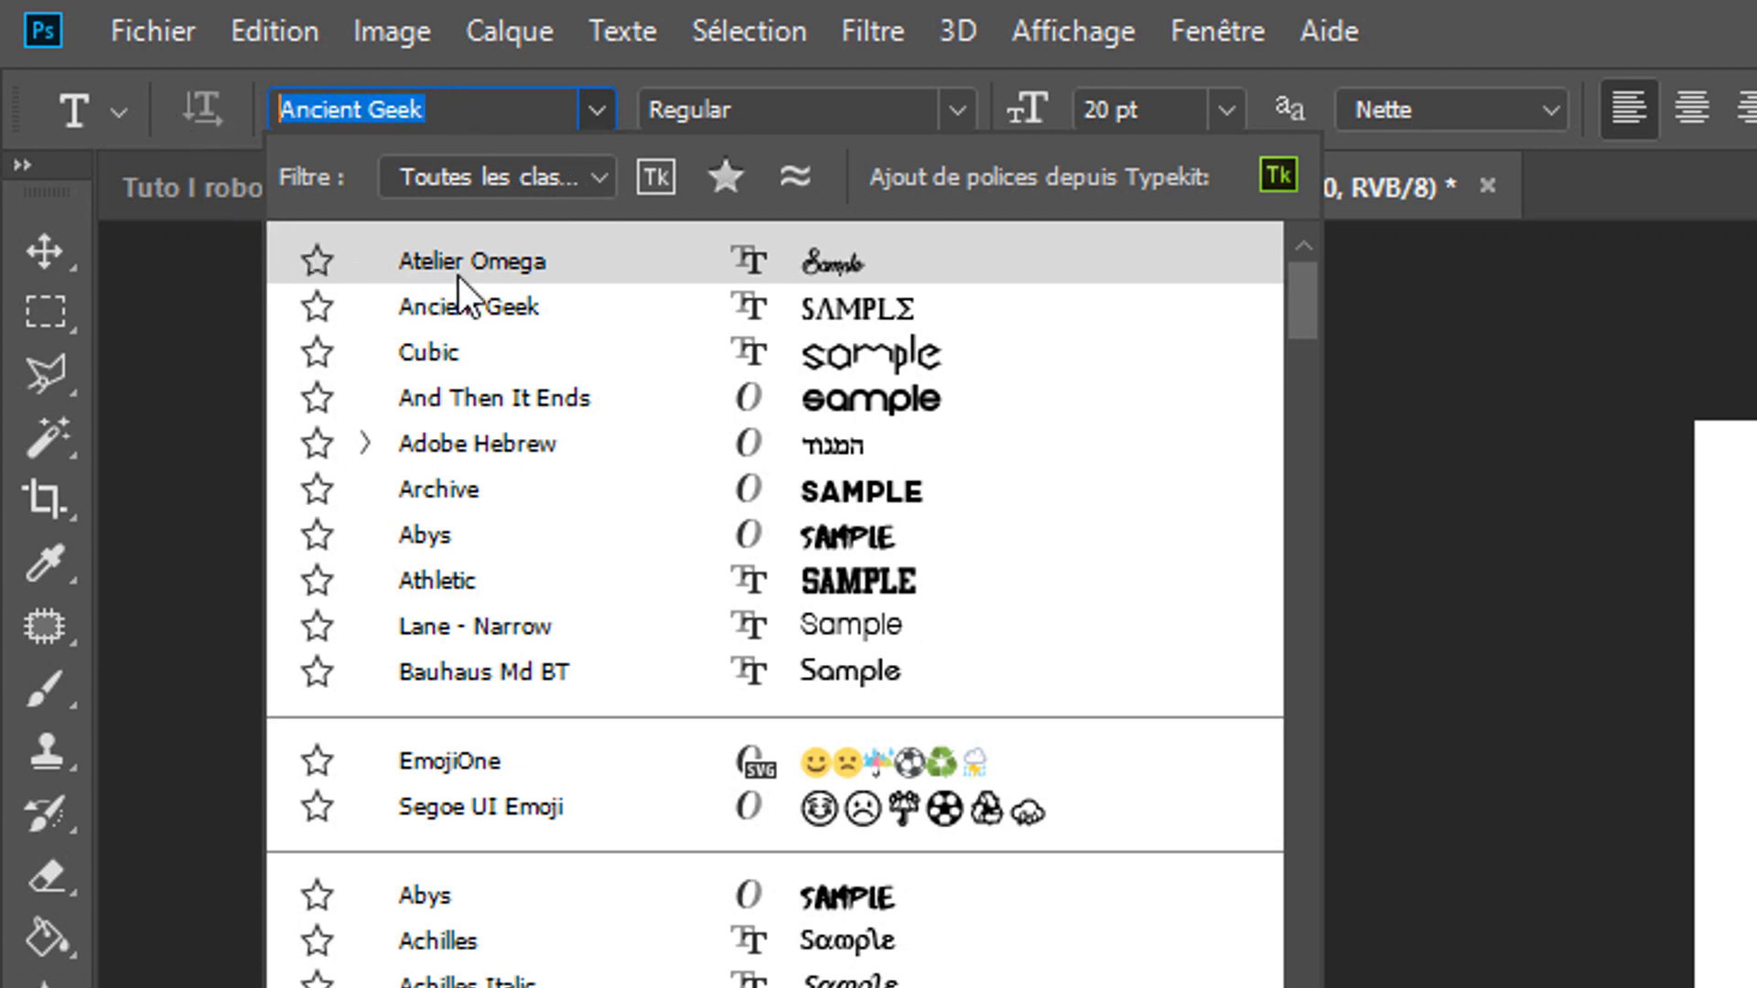
pyautogui.click(513, 316)
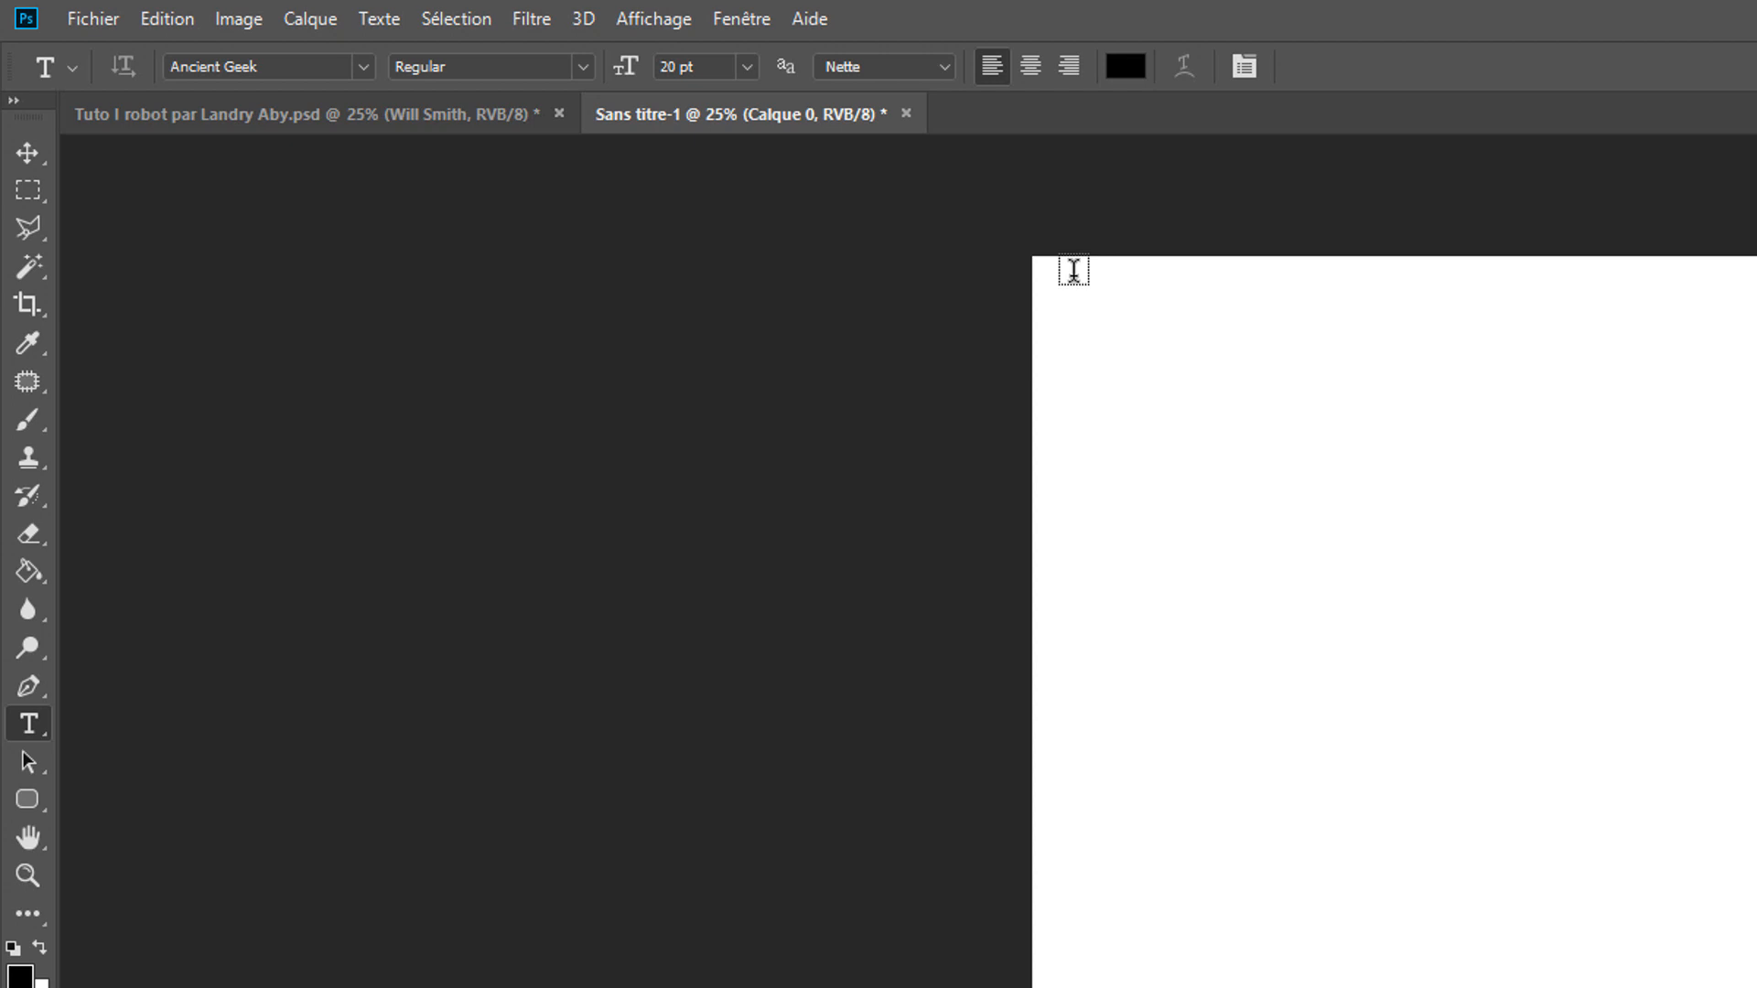
pyautogui.hotkey('ctrl', '+')
pyautogui.hotkey('ctrl', '+')
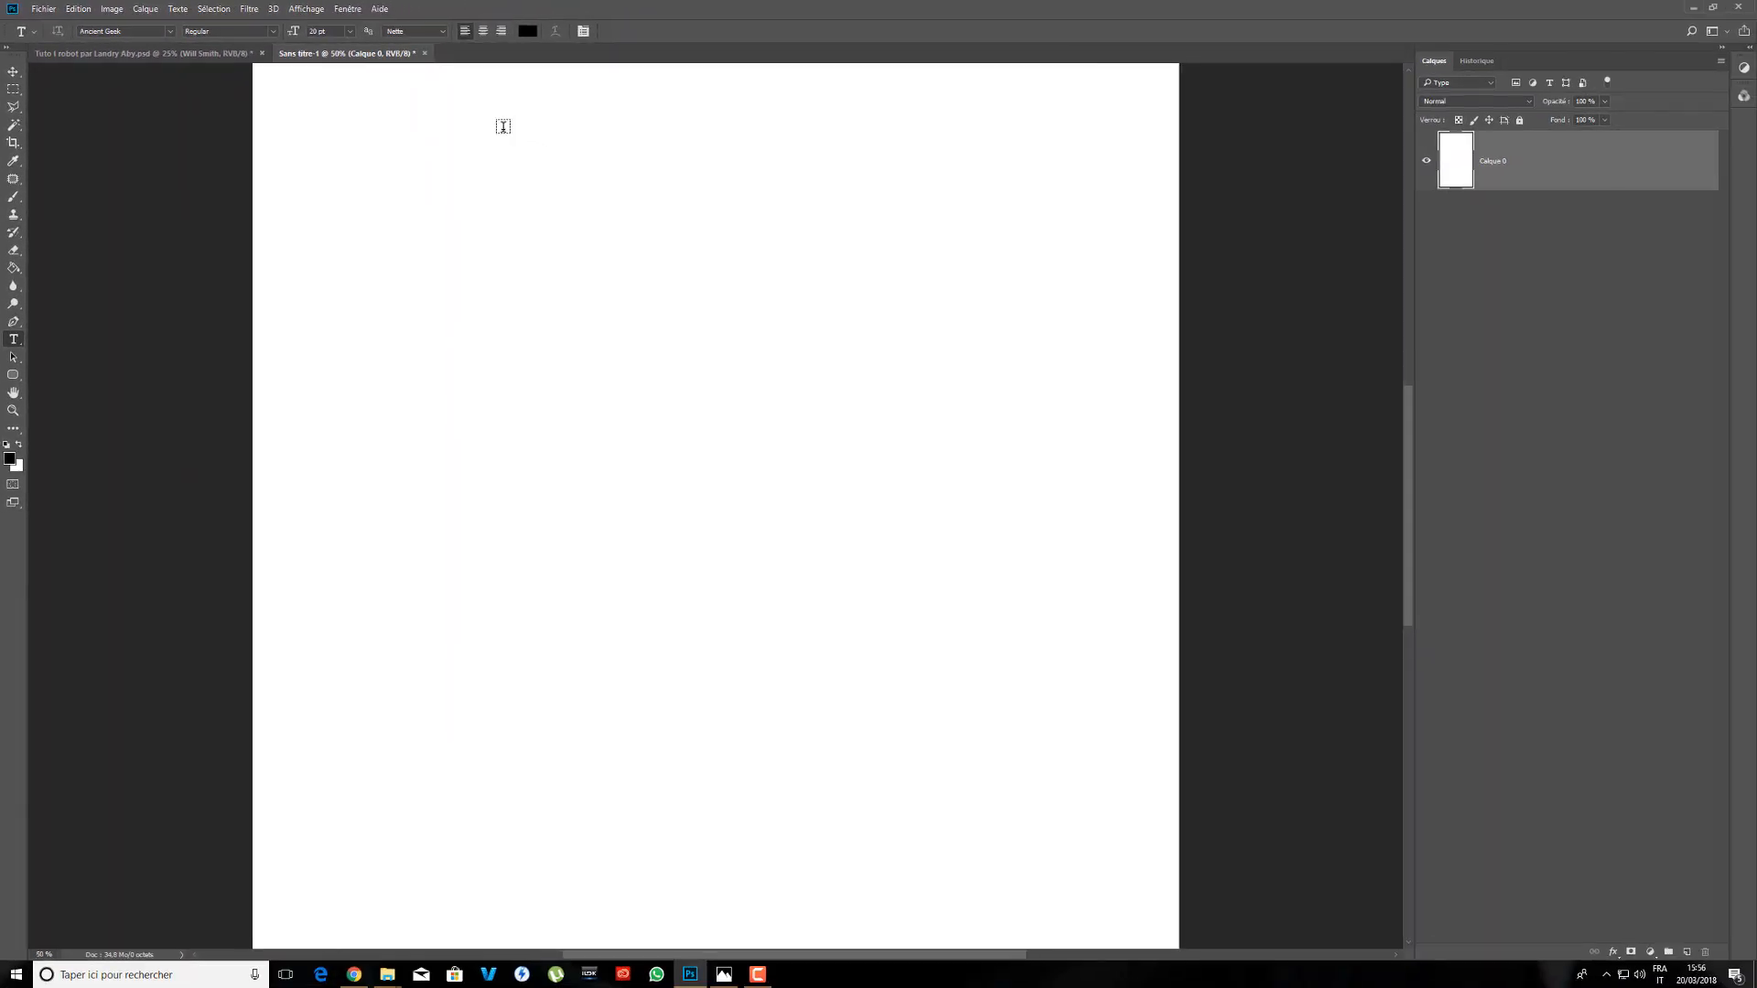
pyautogui.press('space')
pyautogui.moveTo(549, 148); pyautogui.dragTo(733, 447)
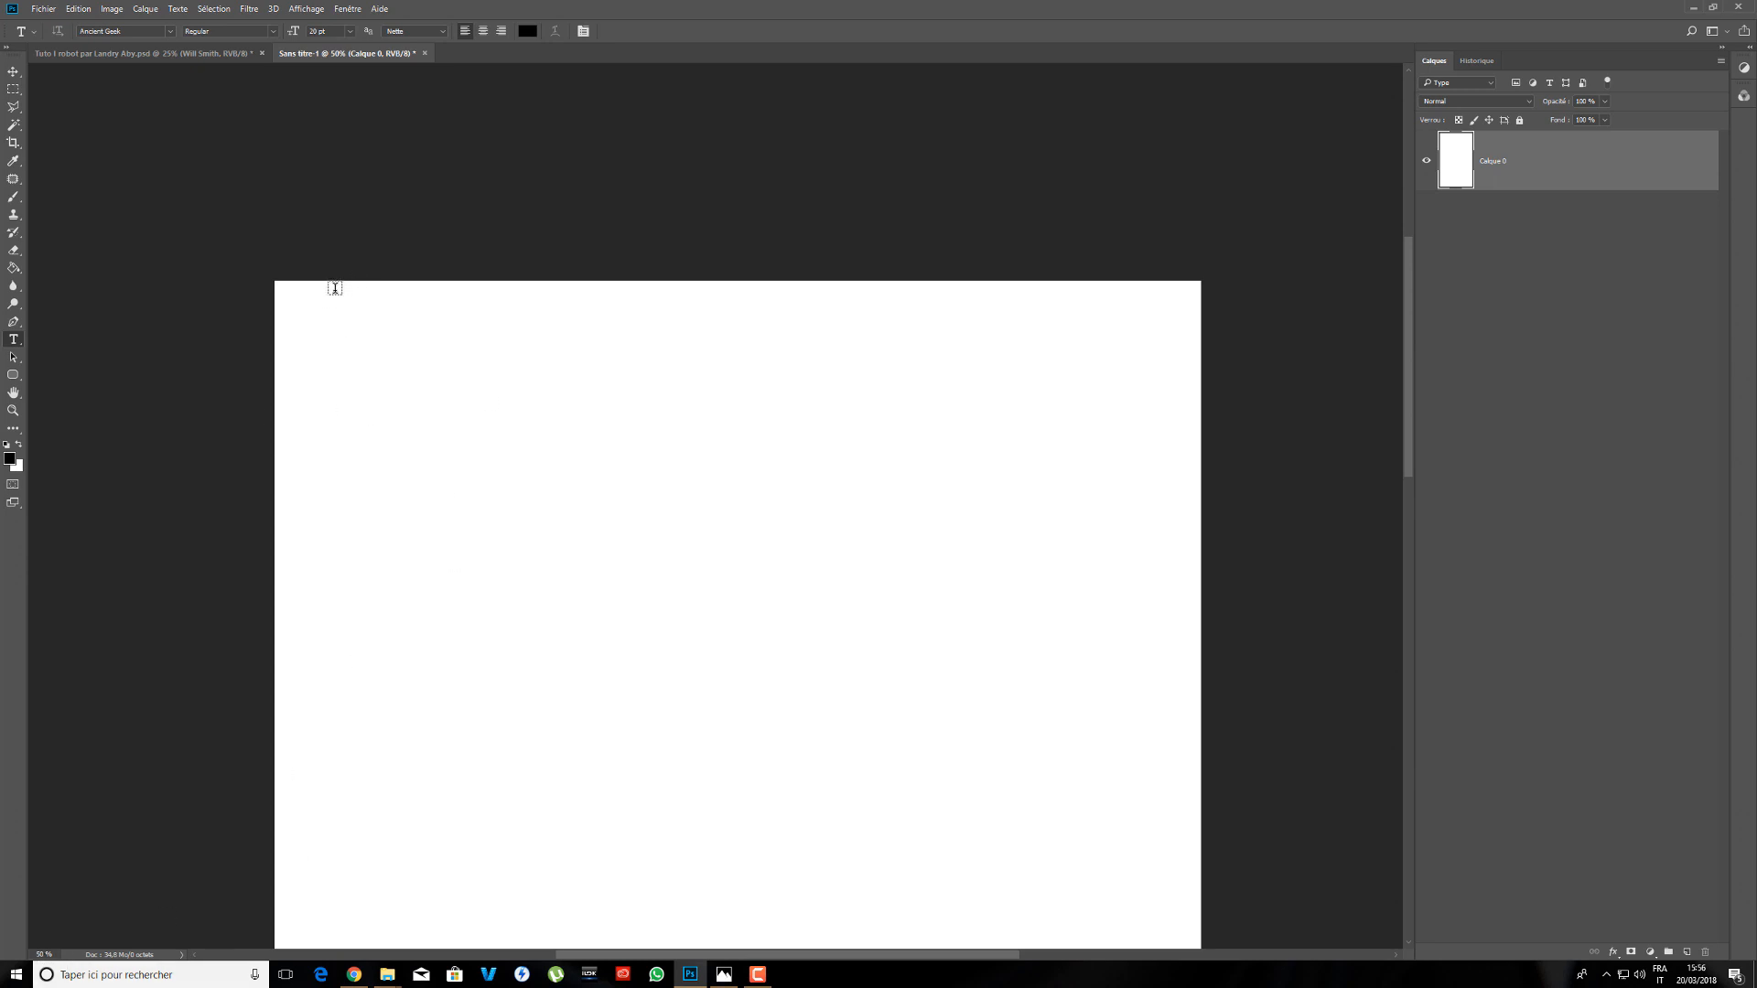
pyautogui.moveTo(335, 287); pyautogui.dragTo(348, 755)
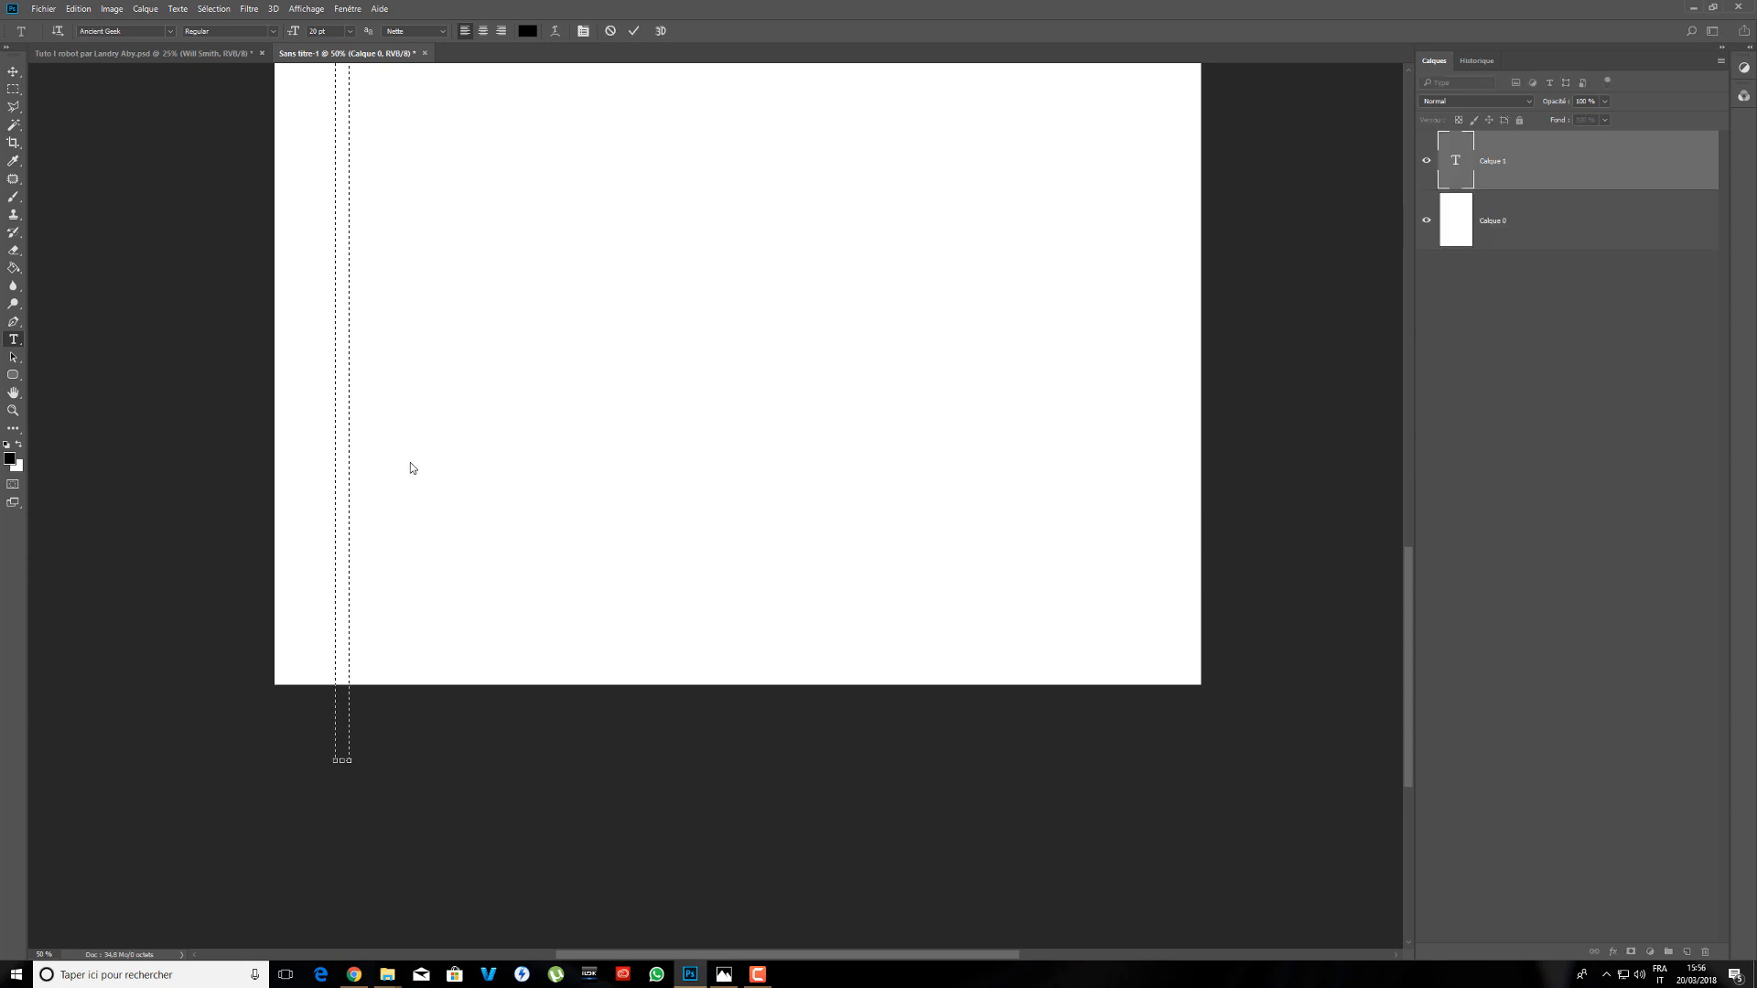
pyautogui.hotkey('ctrl', '-')
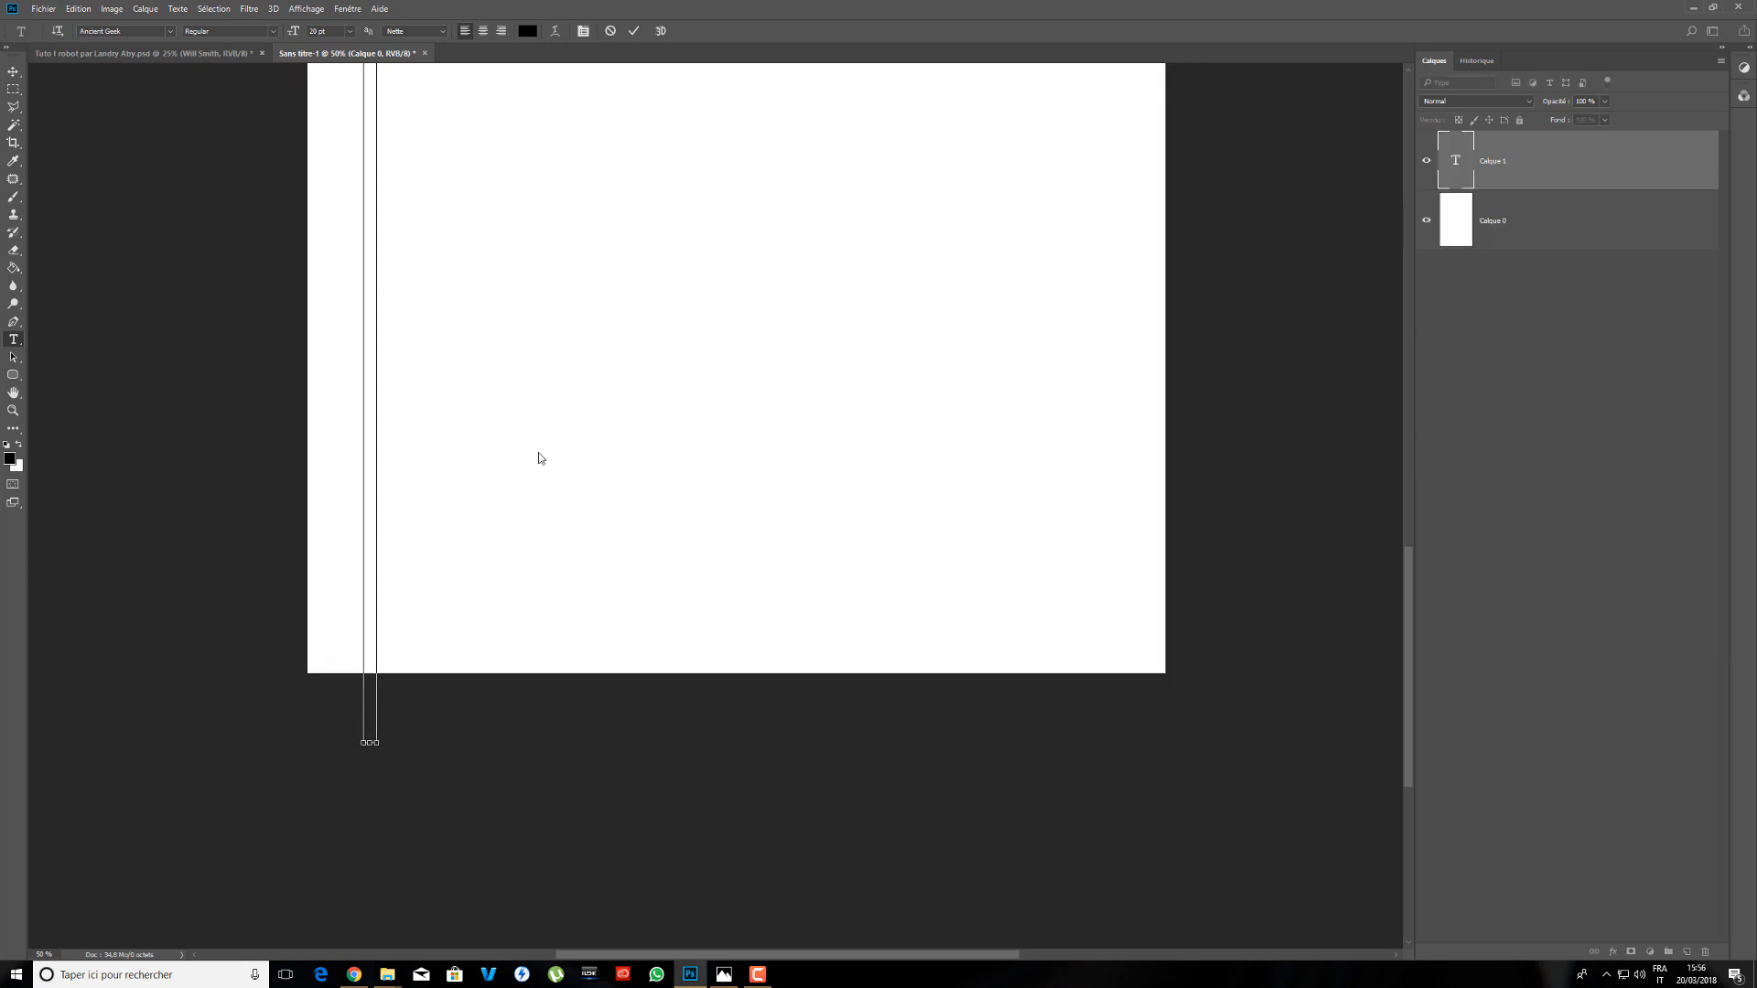
pyautogui.scroll(3, 546, 446)
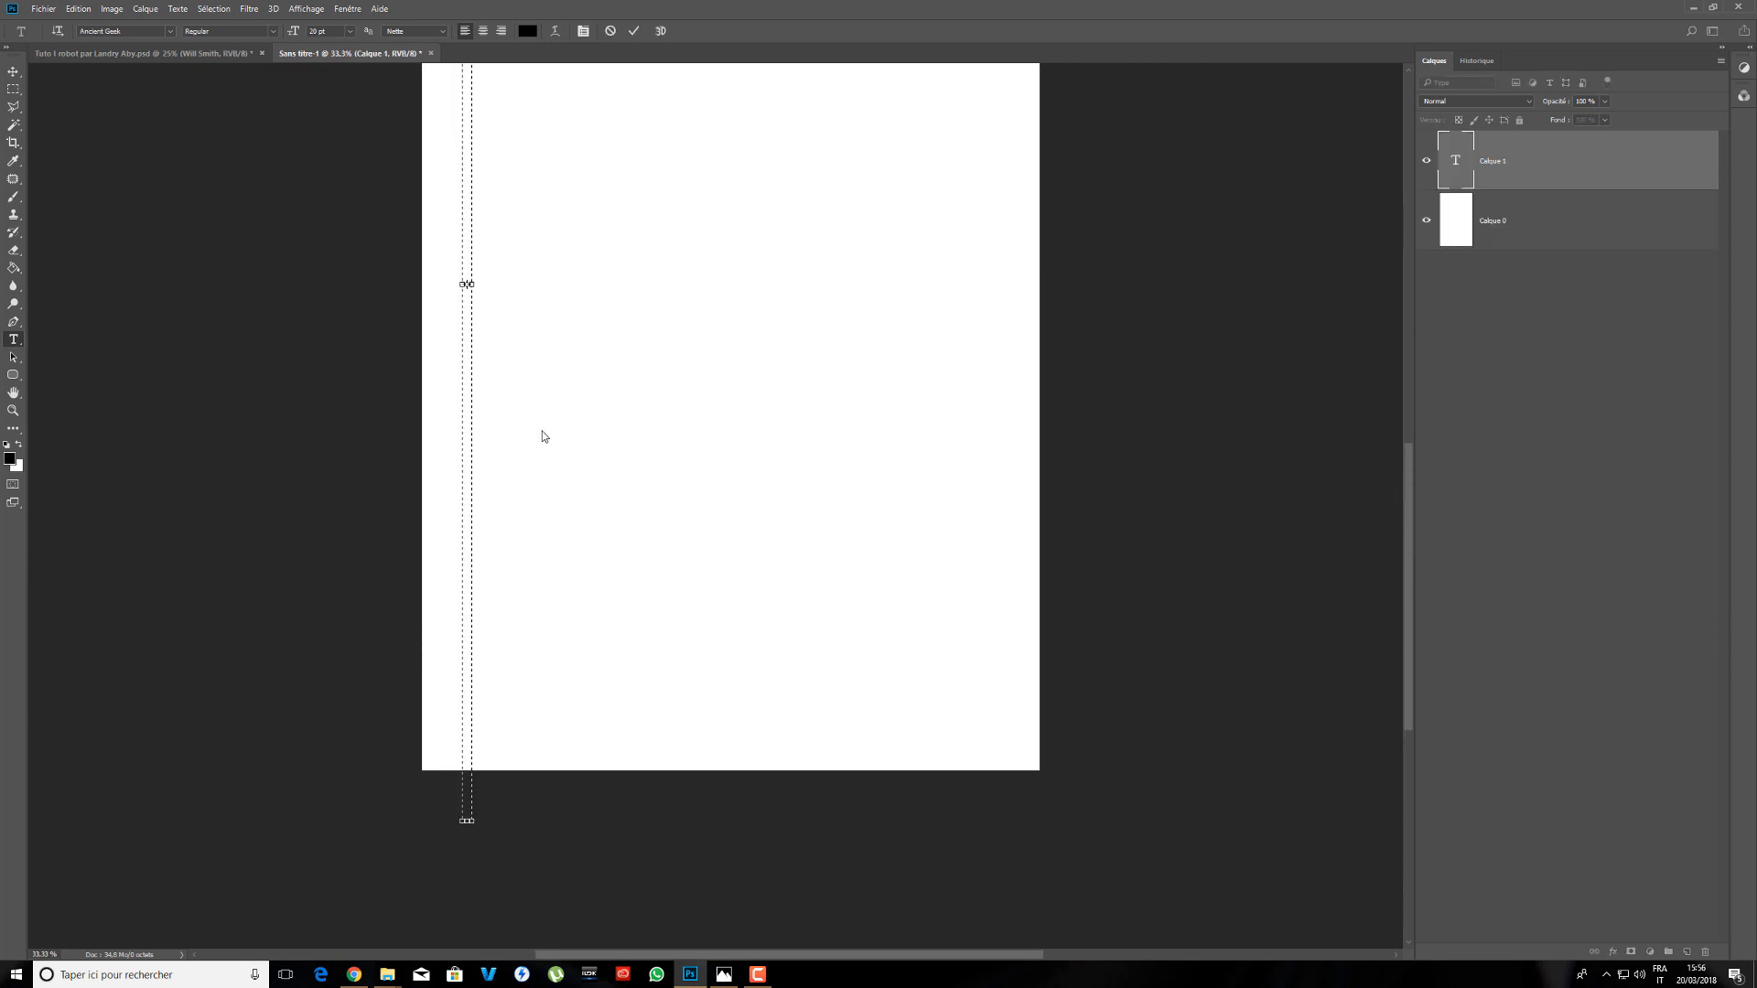
pyautogui.hotkey('ctrl', 'Return')
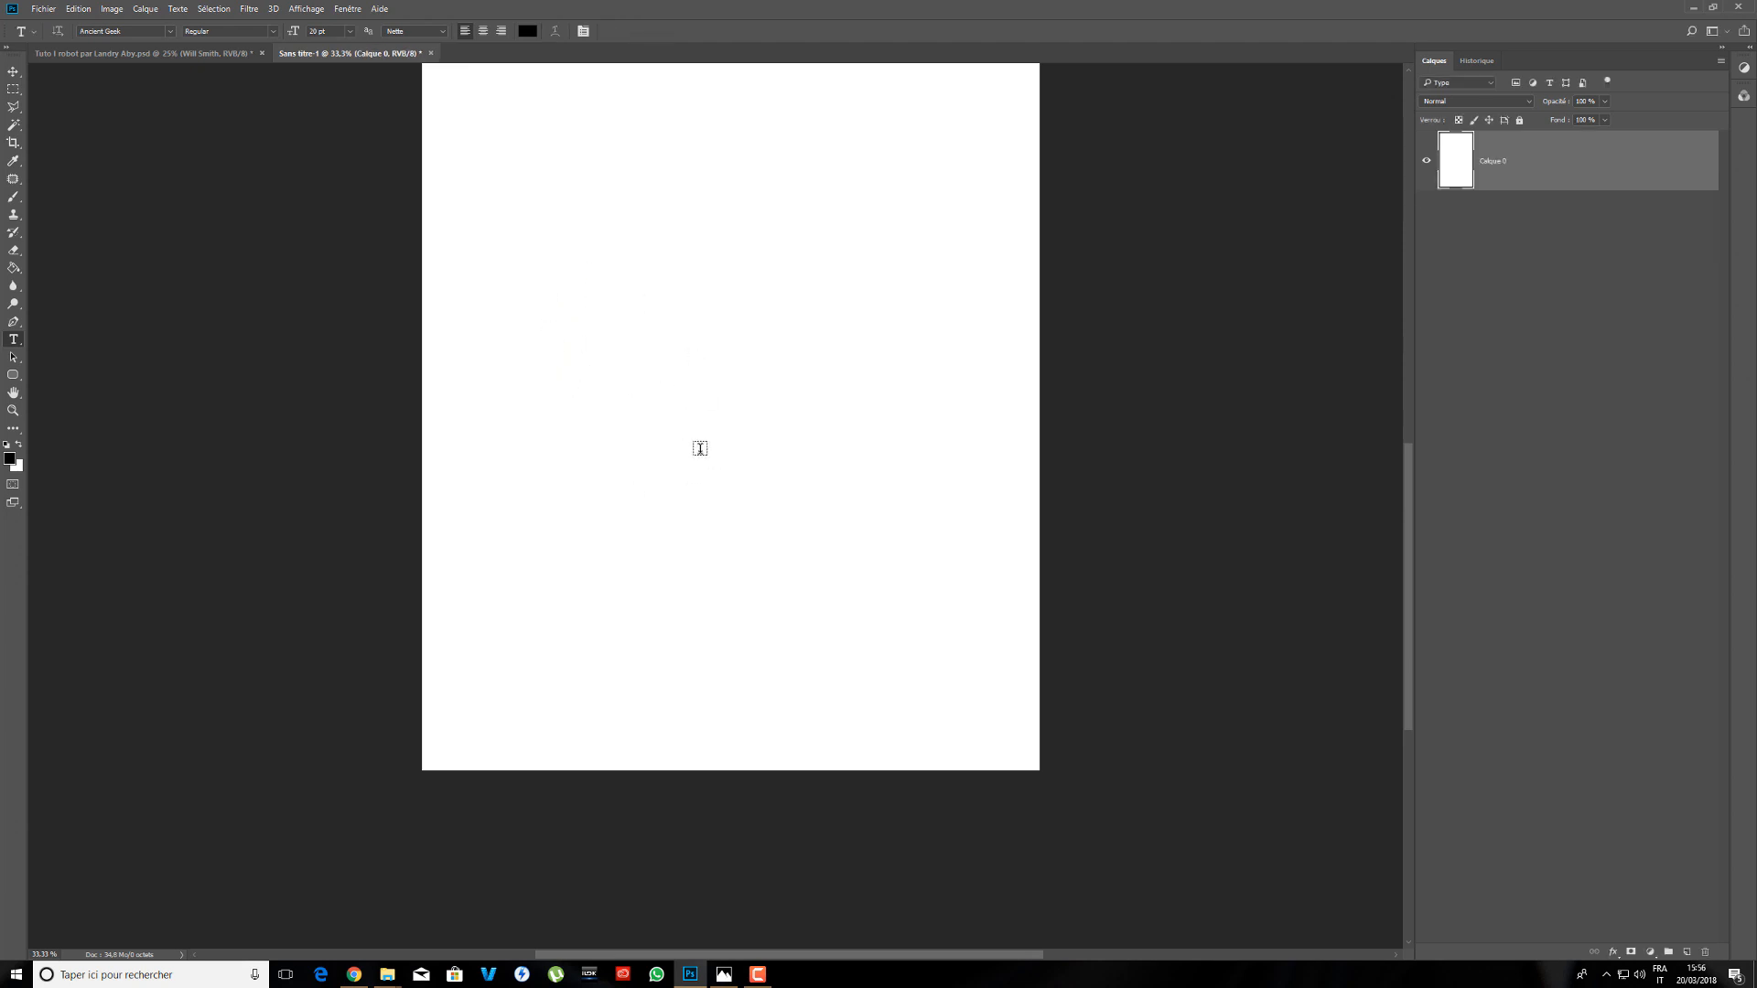
# - Draw a narrow text box about 0.08 in wide and 6.2 in tall along the page's left side, spanning its full height
pyautogui.moveTo(637, 185); pyautogui.dragTo(674, 509)
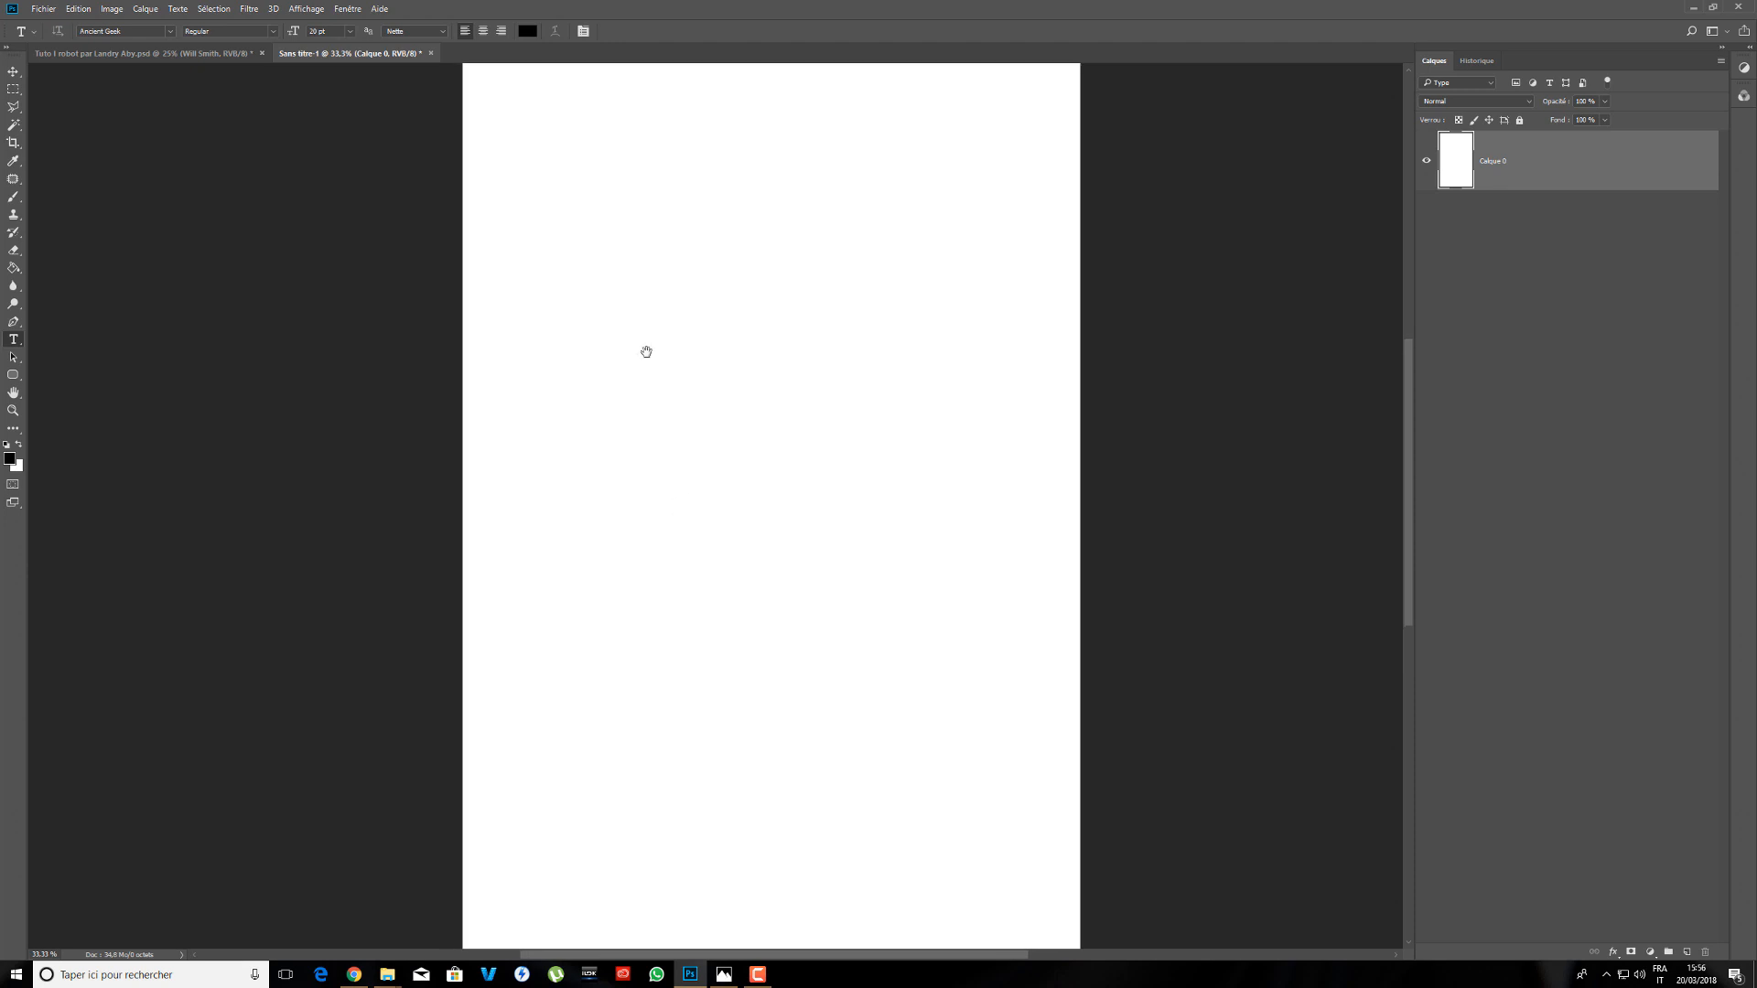
pyautogui.moveTo(569, 163); pyautogui.dragTo(551, 235)
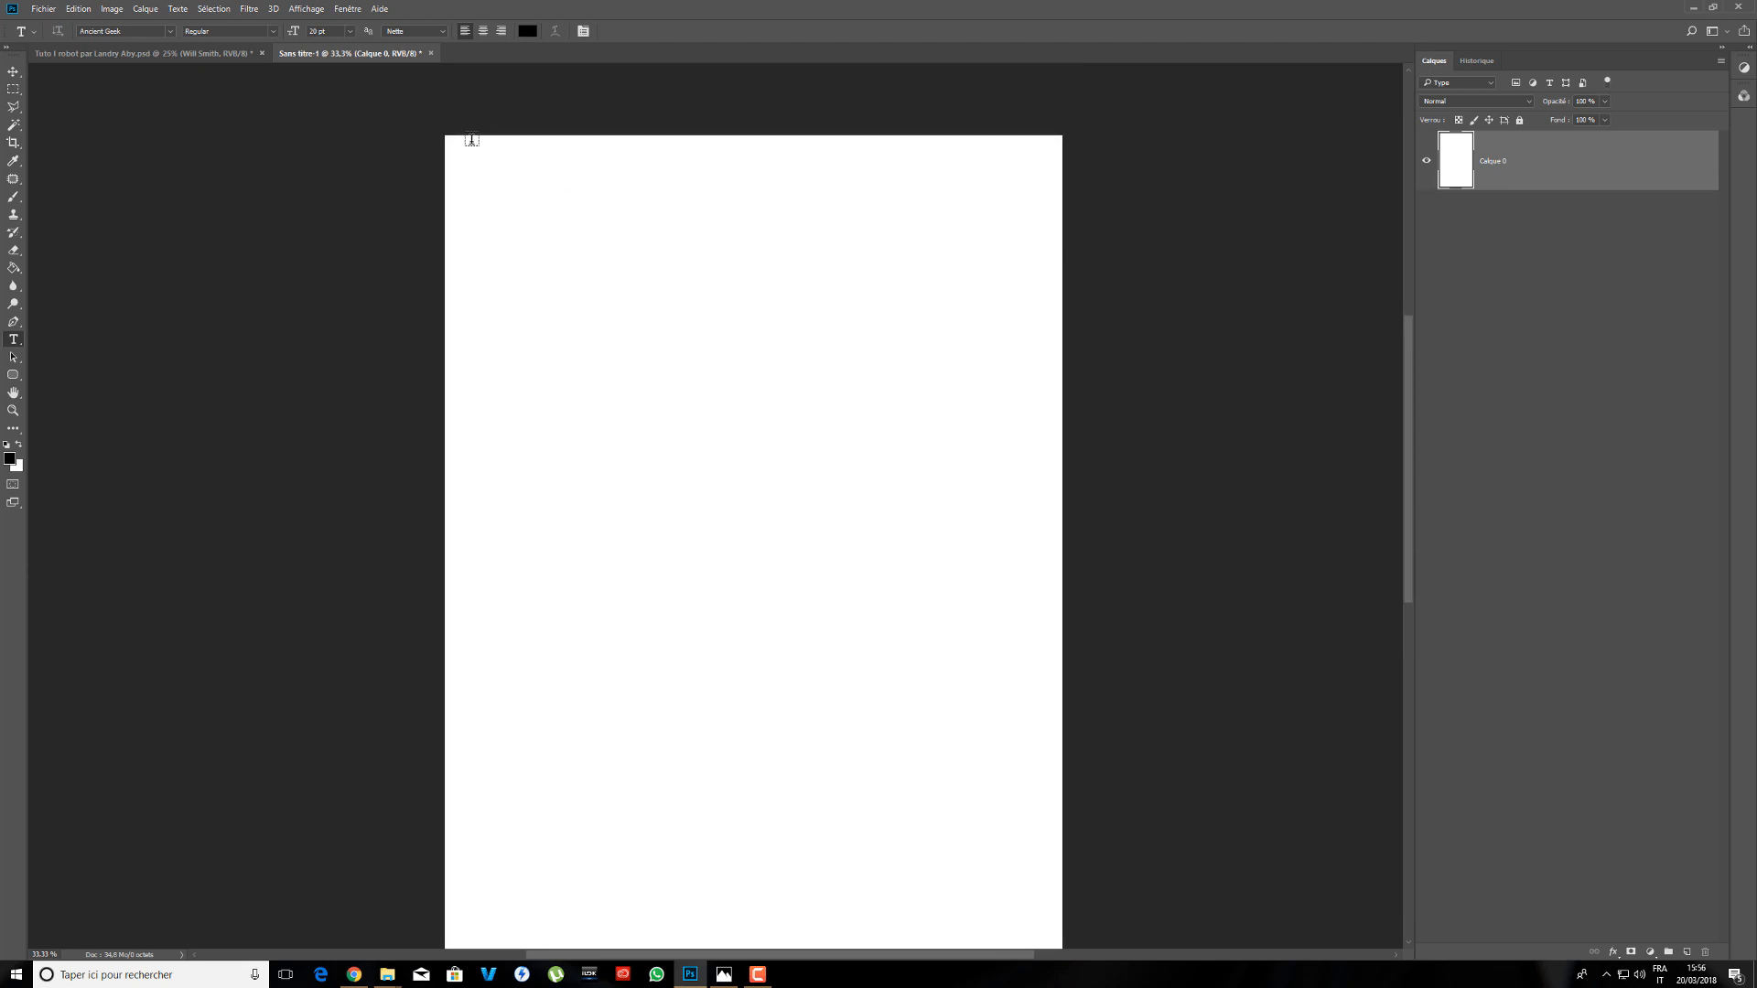
pyautogui.moveTo(473, 131); pyautogui.dragTo(485, 786)
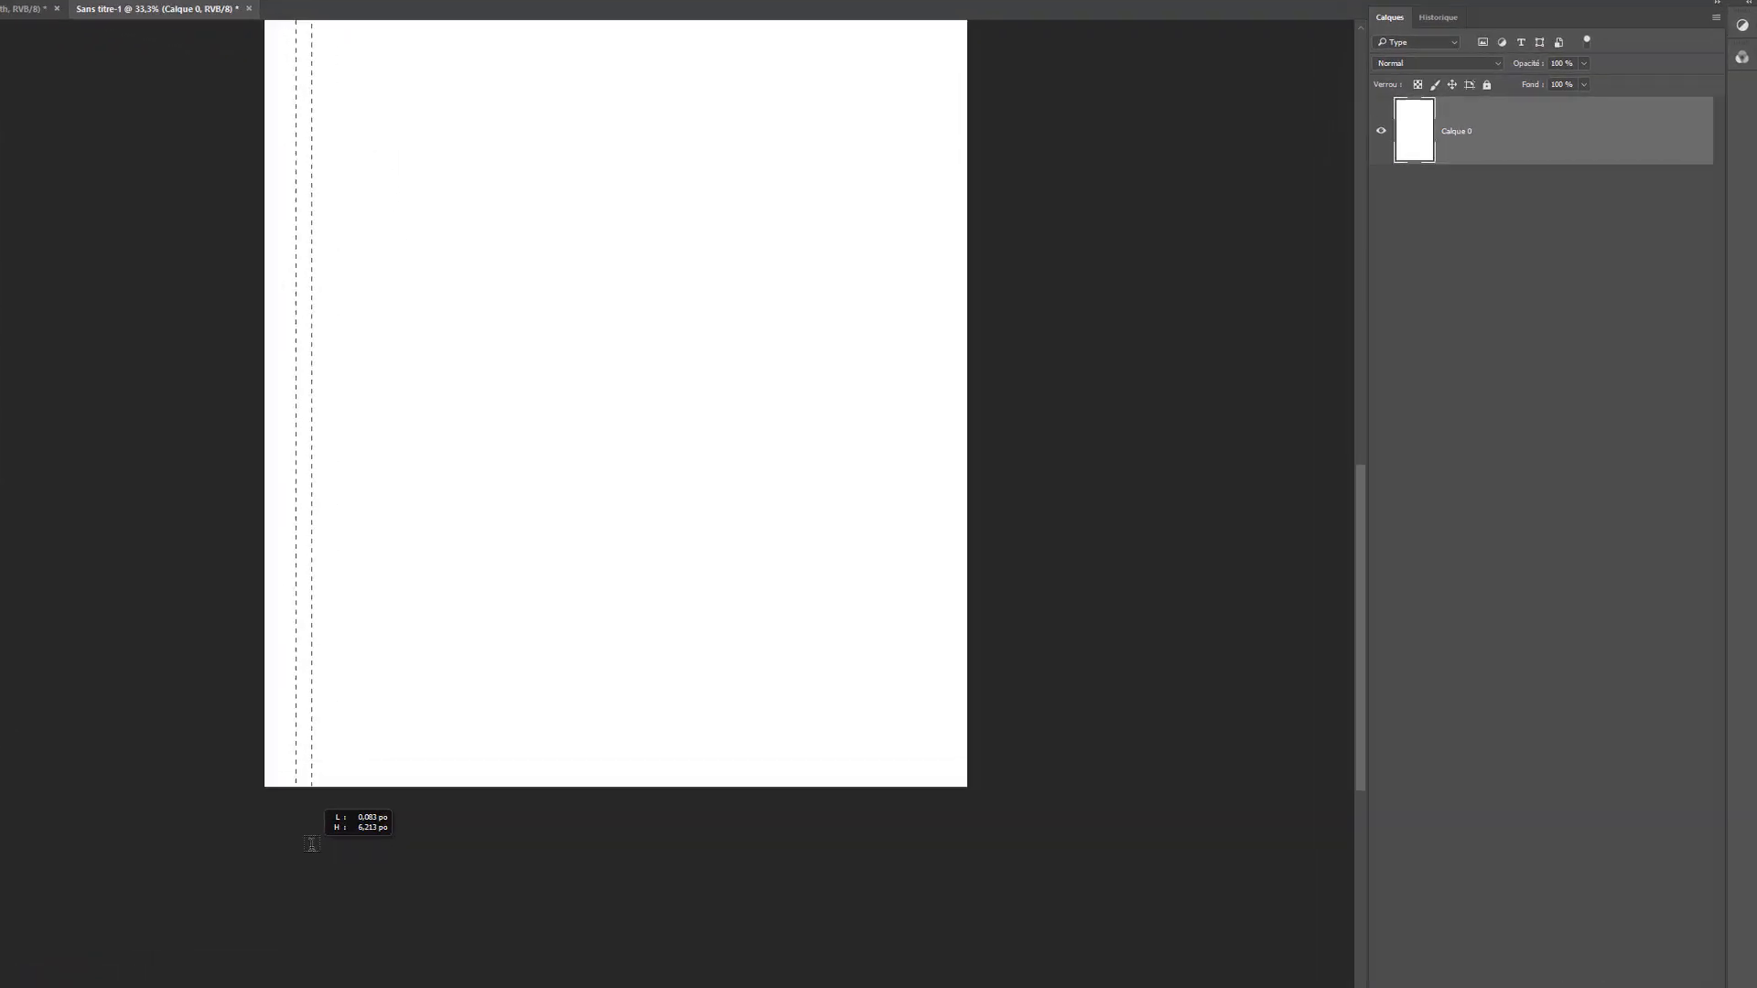
pyautogui.moveTo(311, 842); pyautogui.dragTo(311, 847)
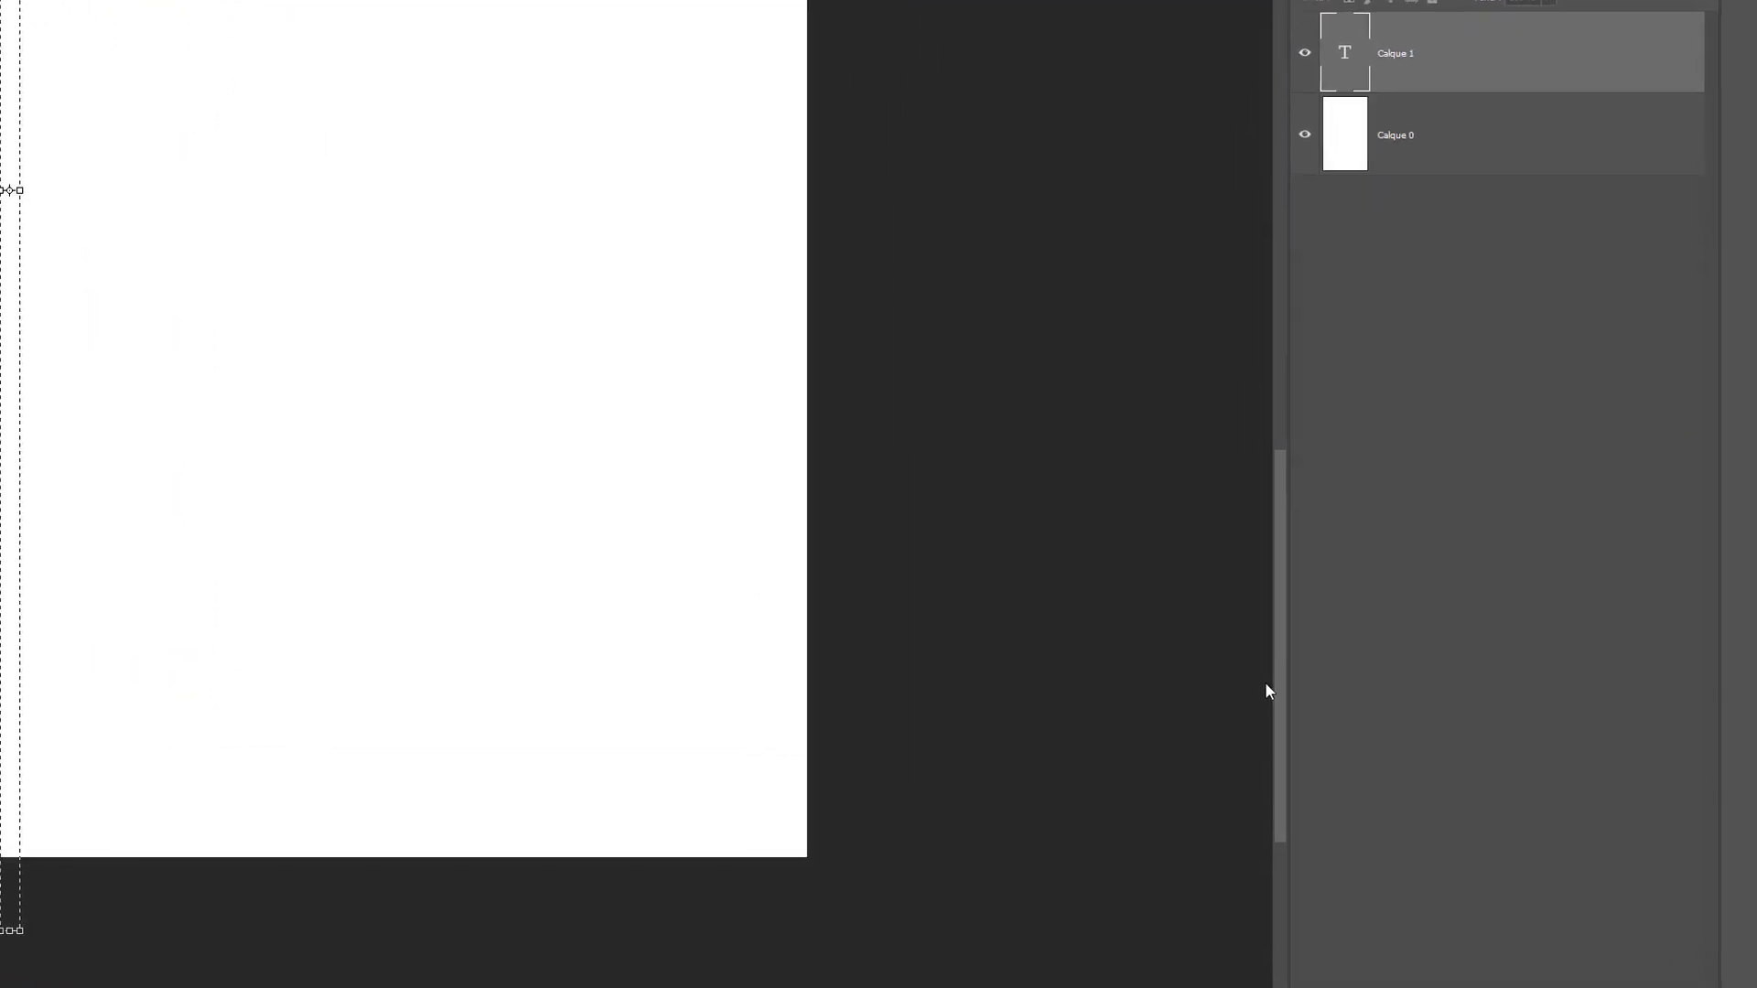
# - Set the font size for the narrow text box to 4 pt
pyautogui.moveTo(1280, 702); pyautogui.dragTo(1283, 482)
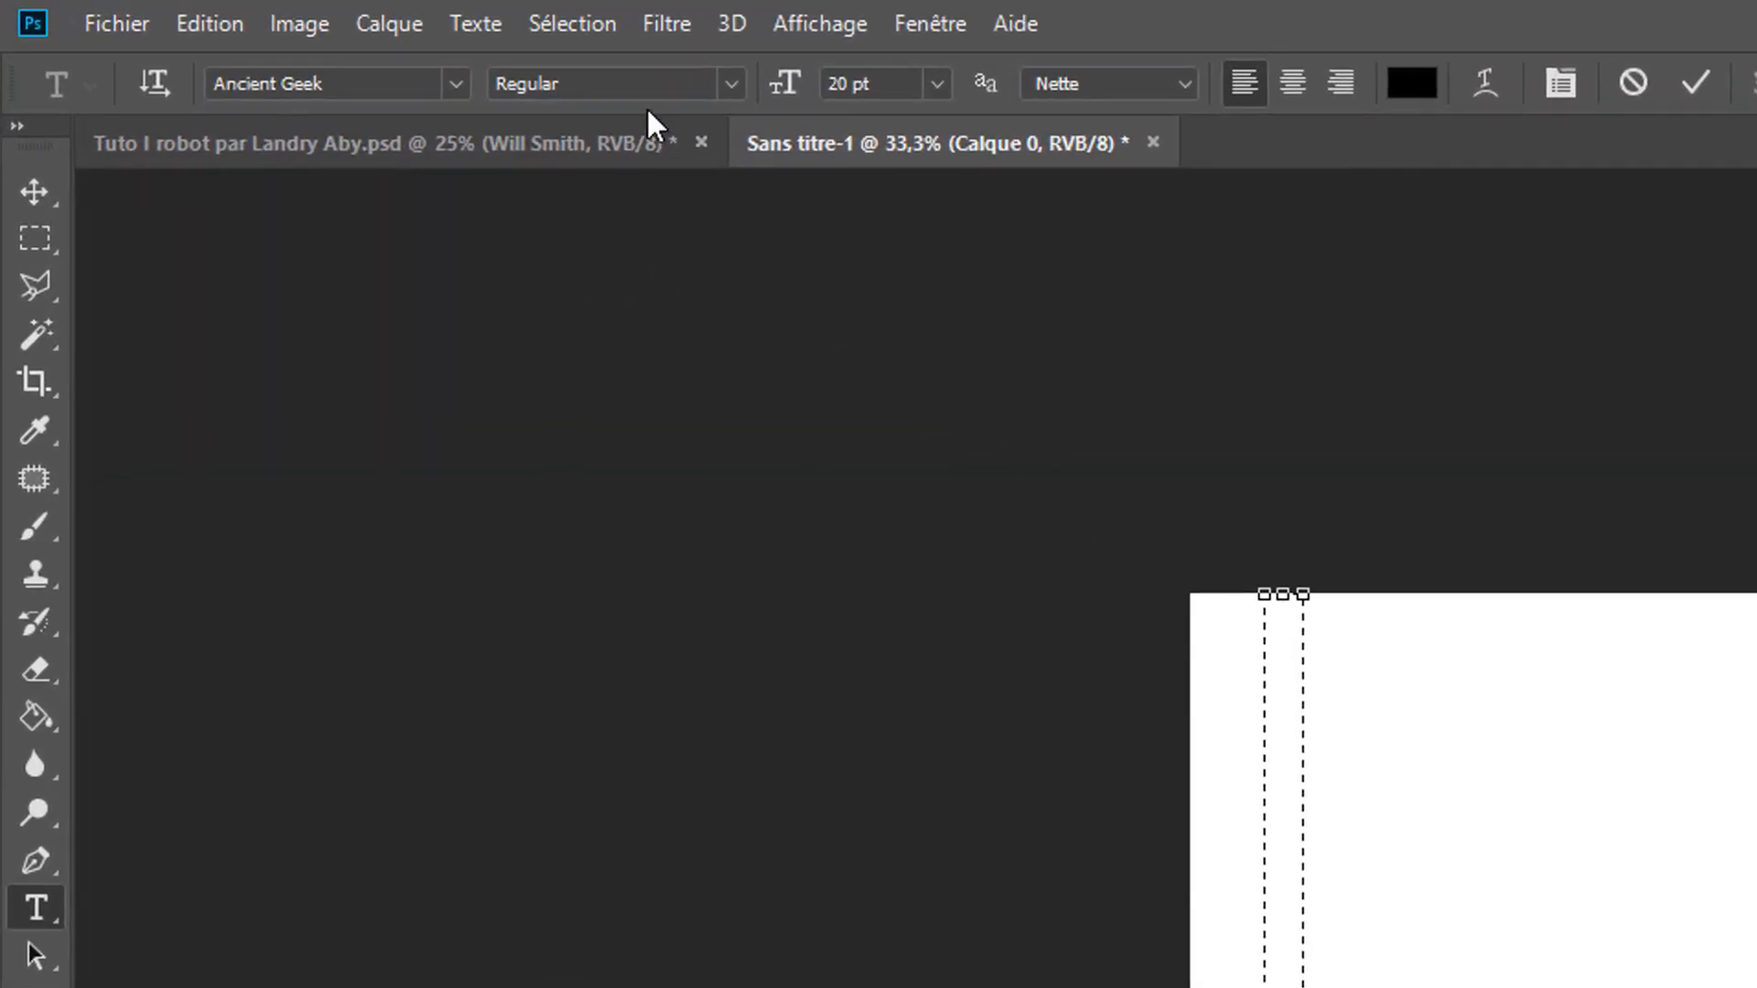
pyautogui.click(889, 83)
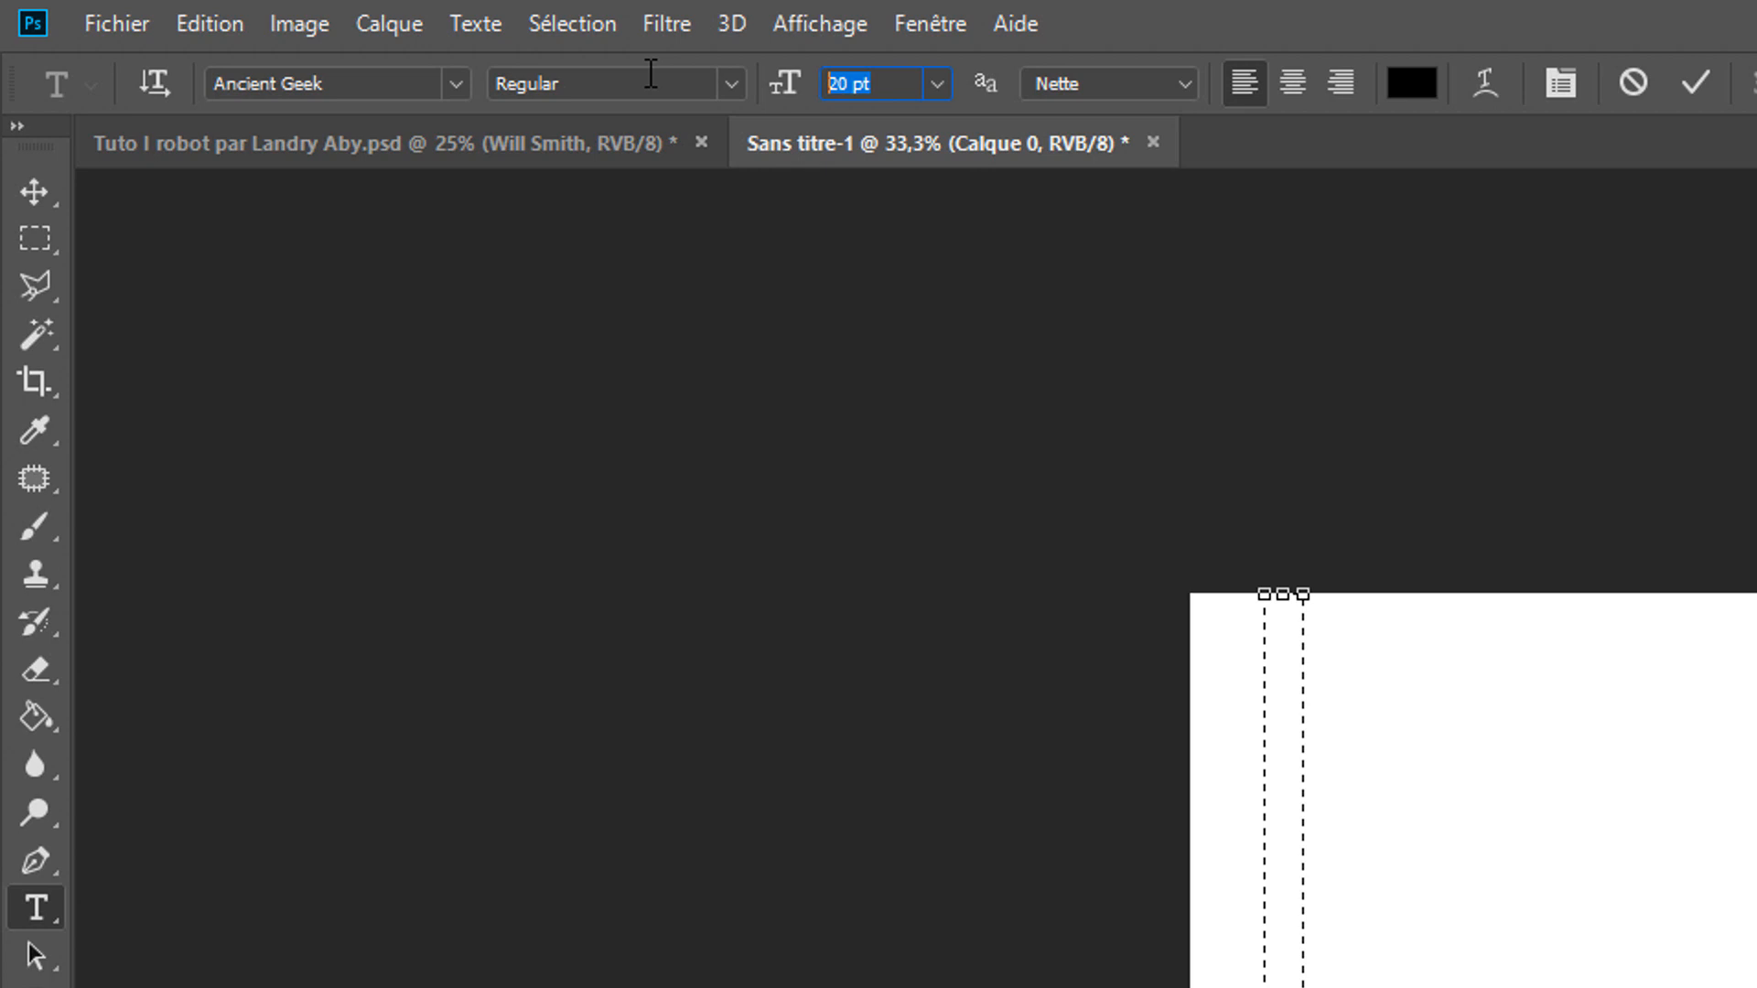
pyautogui.write('4')
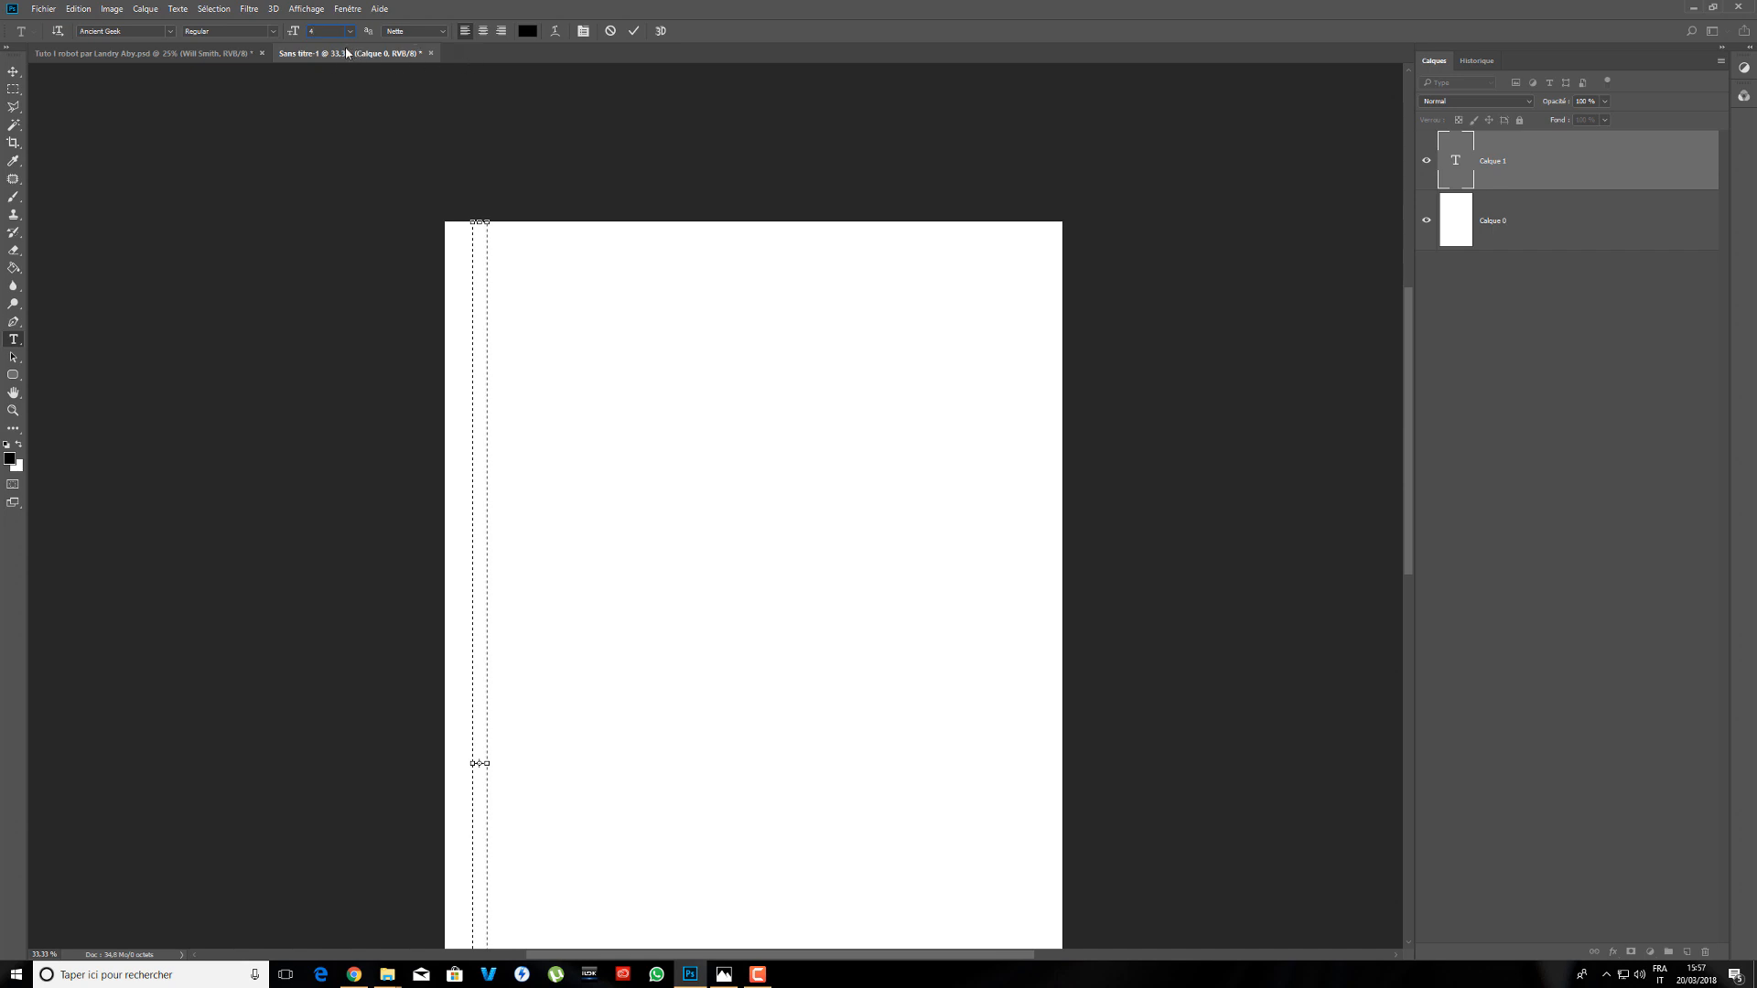
pyautogui.press('Return')
# - Check the tracking and leading in the text's character settings
pyautogui.hotkey('ctrl', 't')
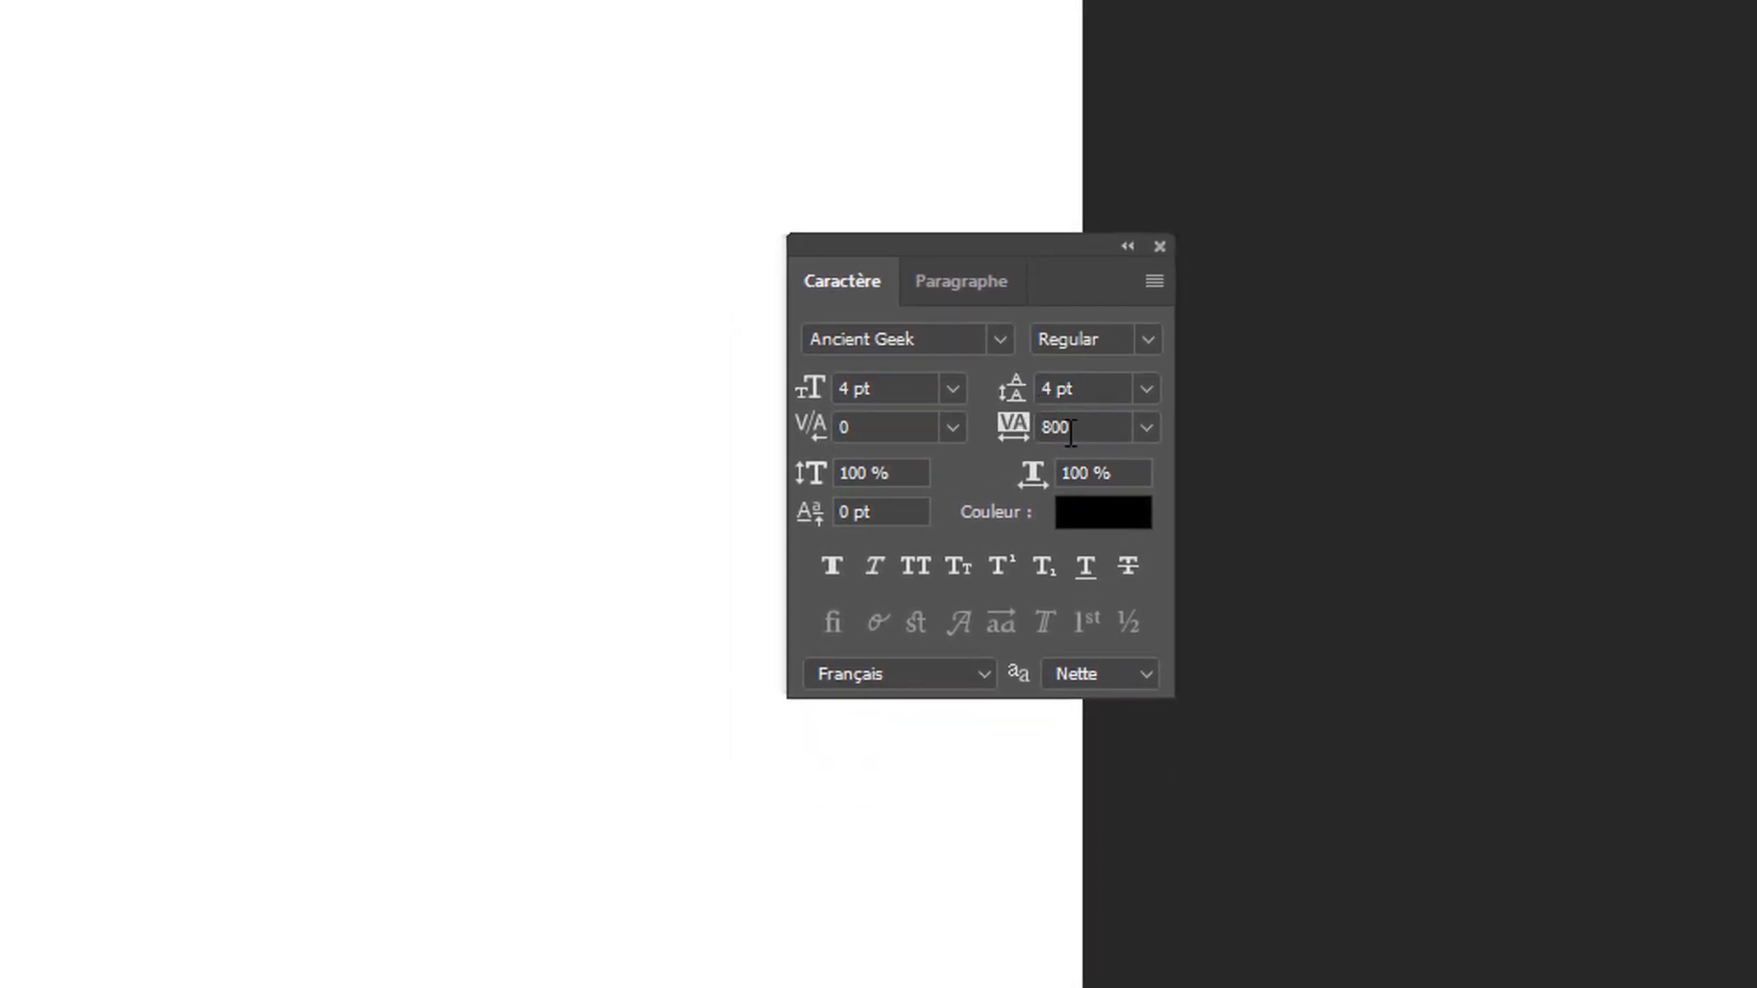
pyautogui.click(1069, 429)
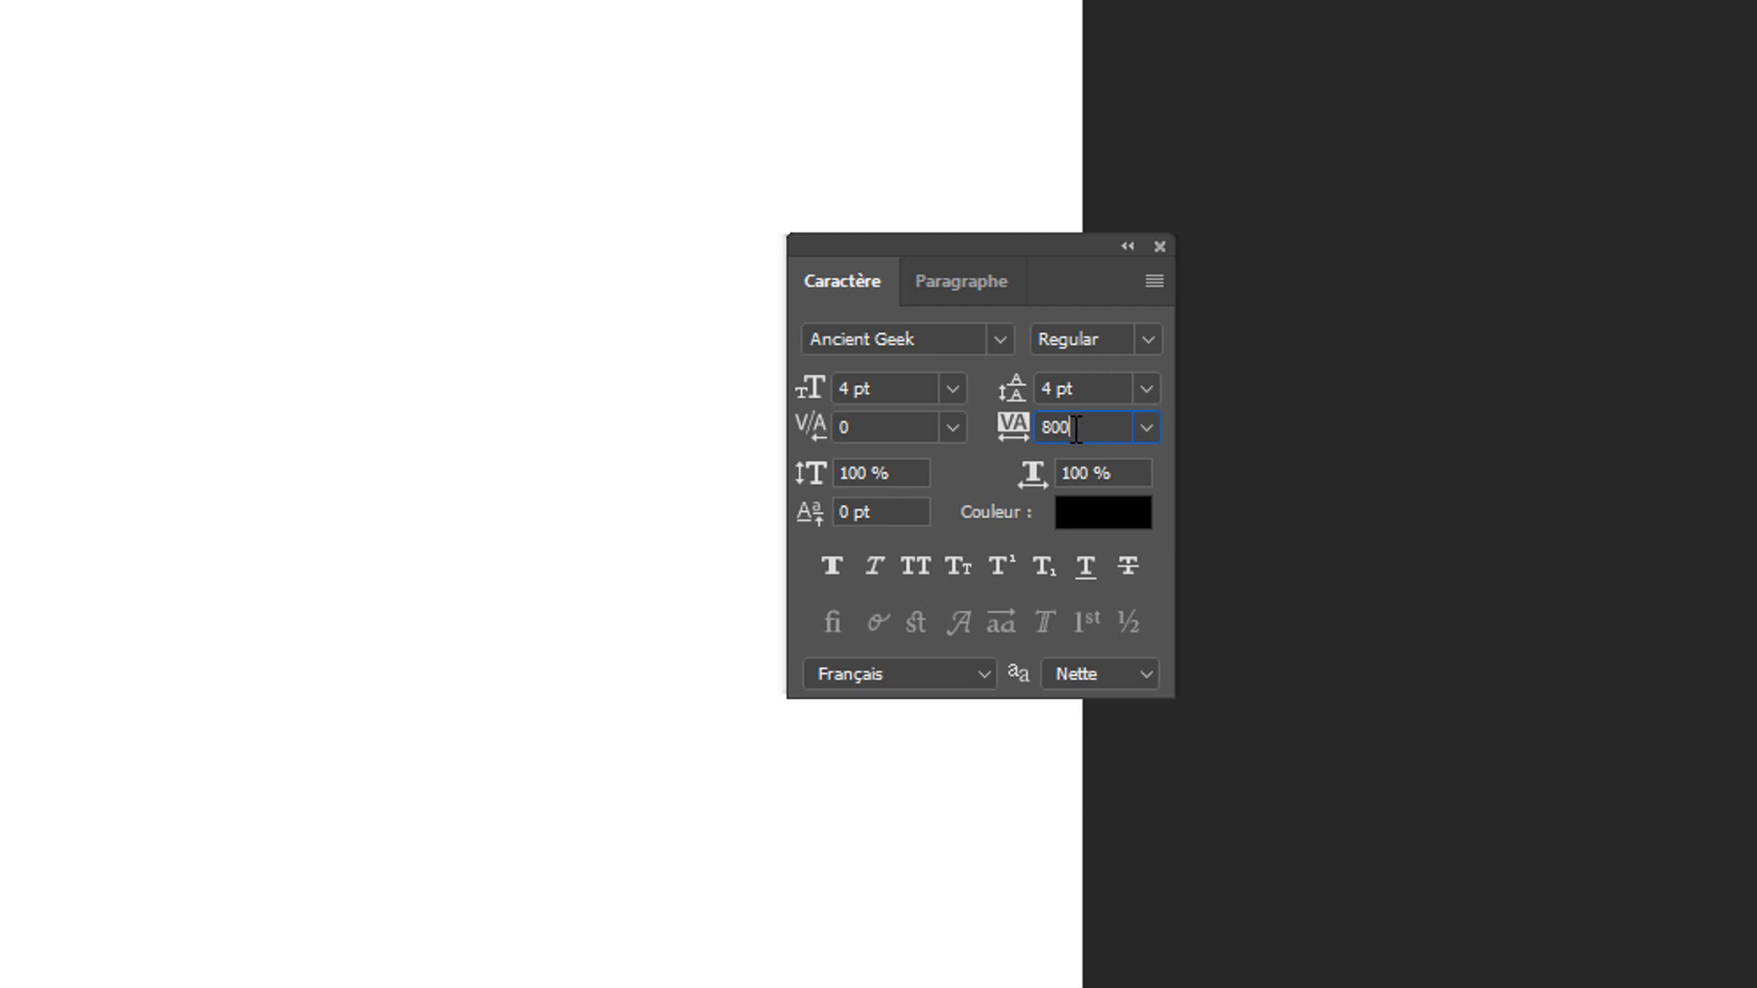
pyautogui.click(1007, 430)
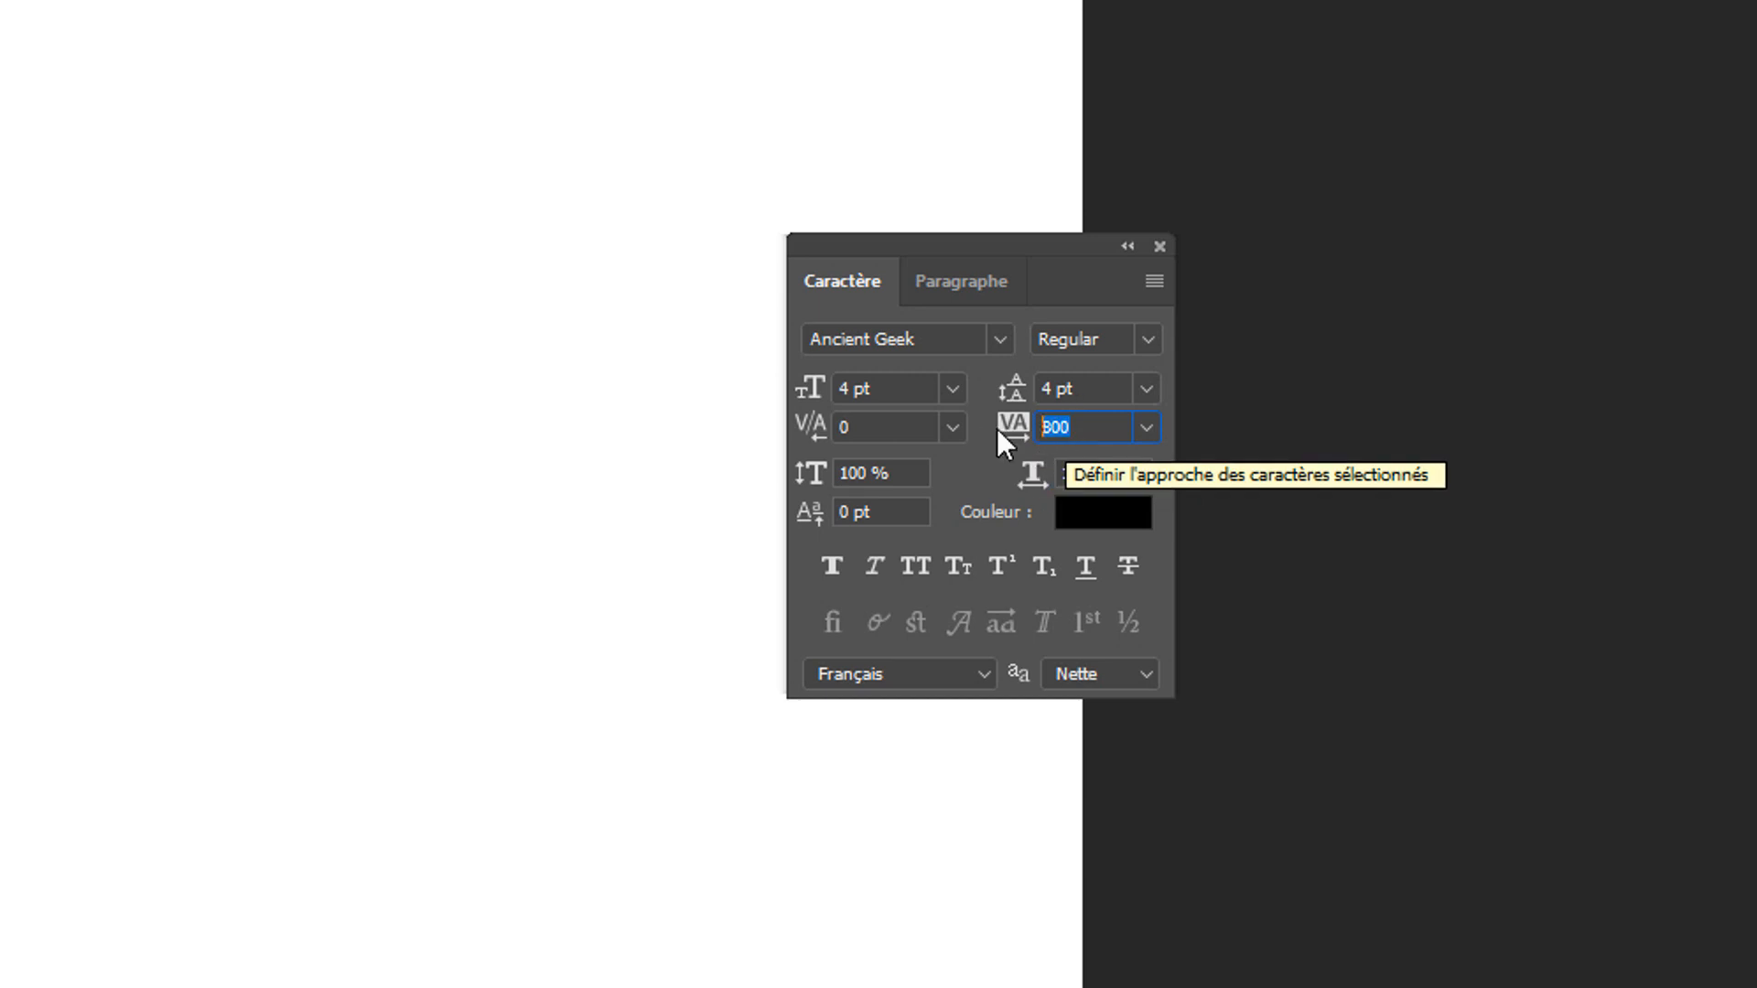
pyautogui.moveTo(1089, 391); pyautogui.dragTo(1018, 395)
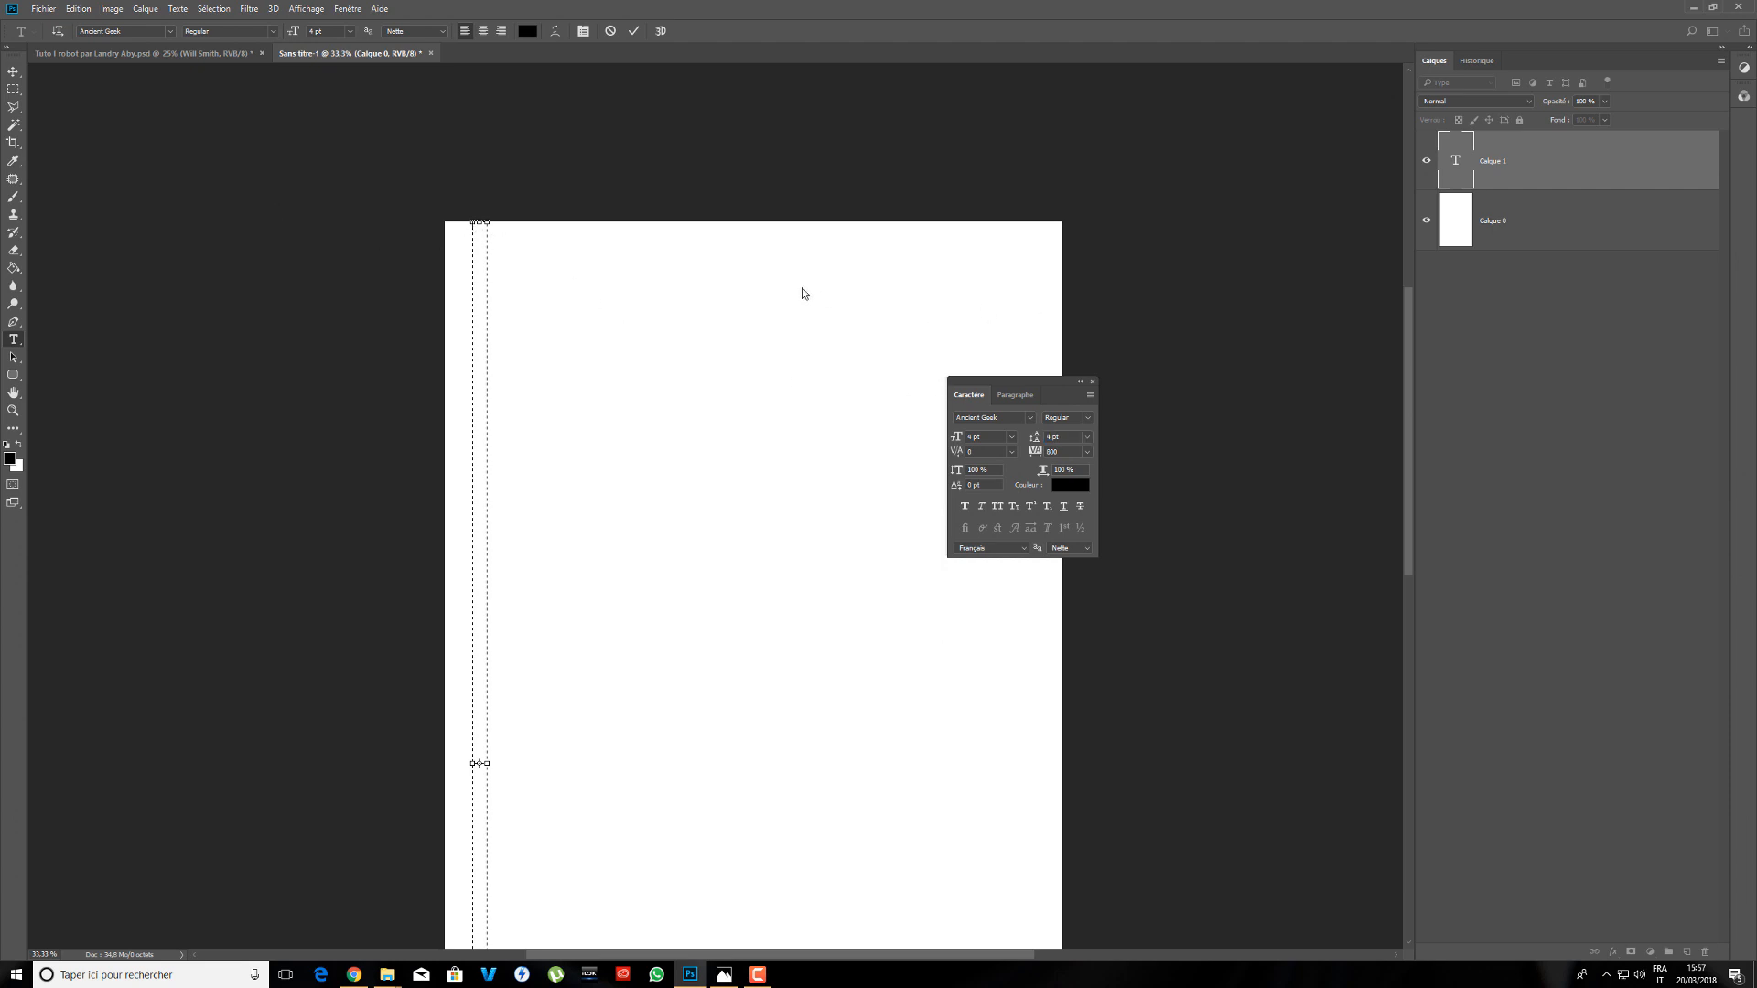
pyautogui.click(1094, 382)
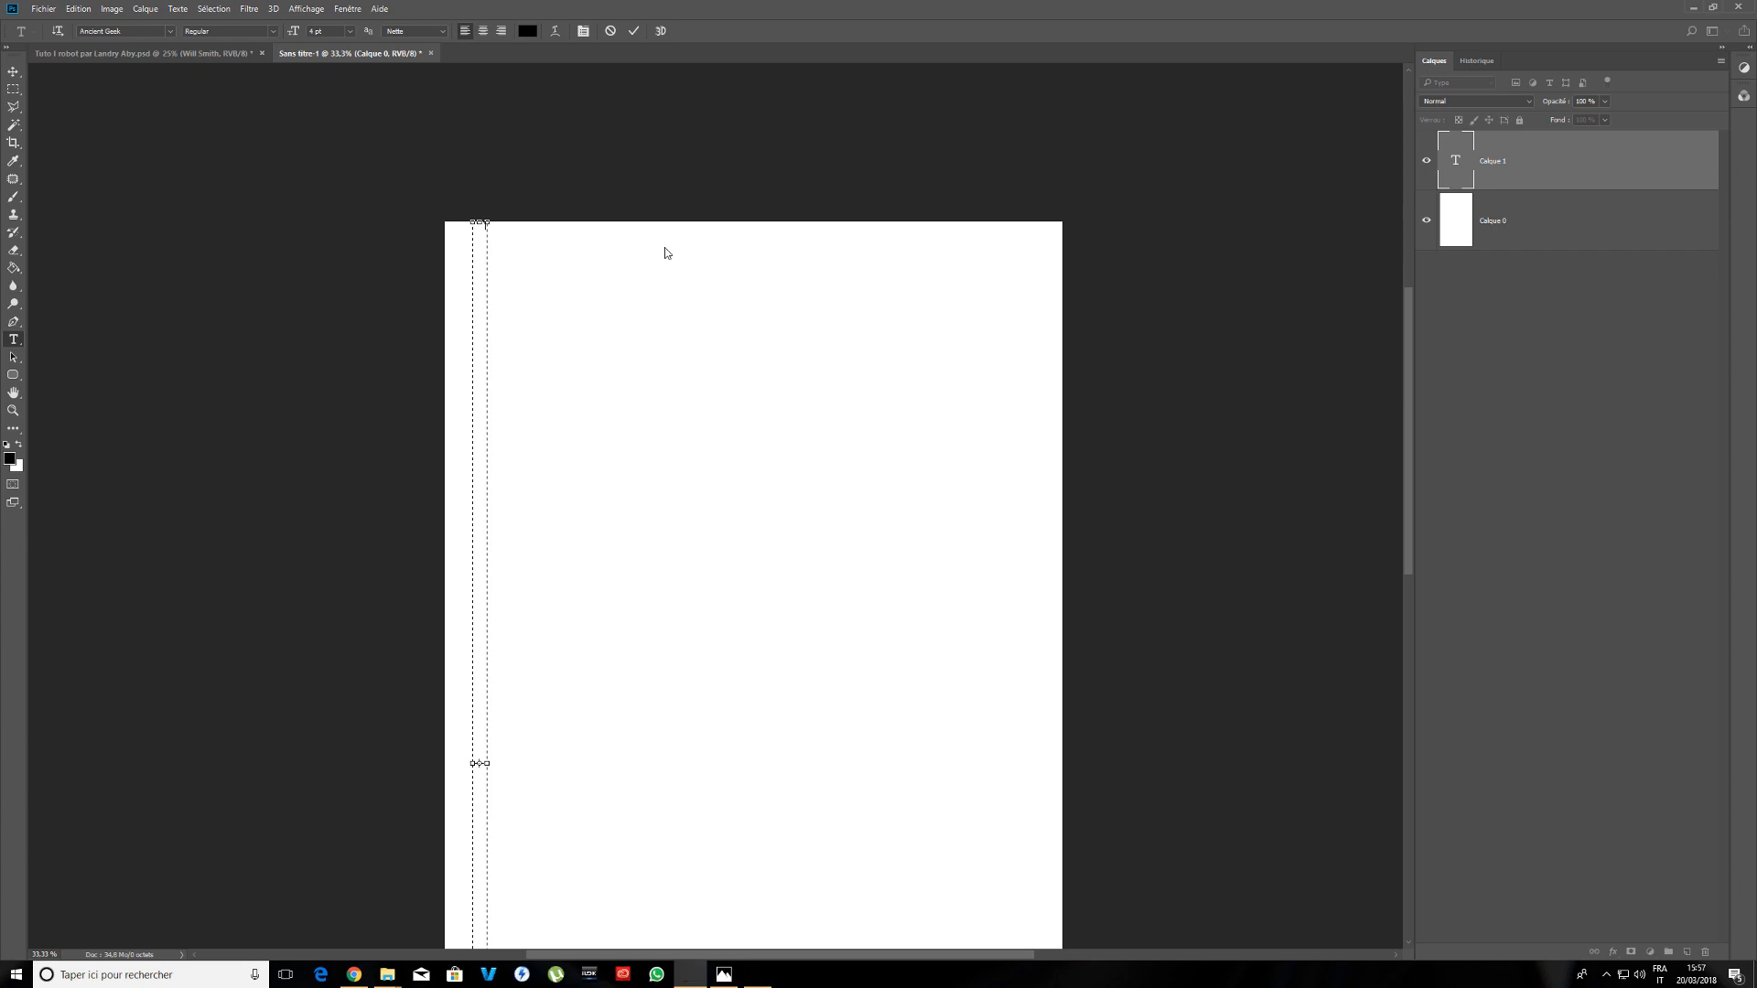
# - Fill the narrow text box with a vertical column of random letters and digits down to the page's bottom edge
pyautogui.press('Return')
pyautogui.press('Return')
pyautogui.press('Return')
pyautogui.press('Return')
pyautogui.write('fdghfjfhfgggfet')
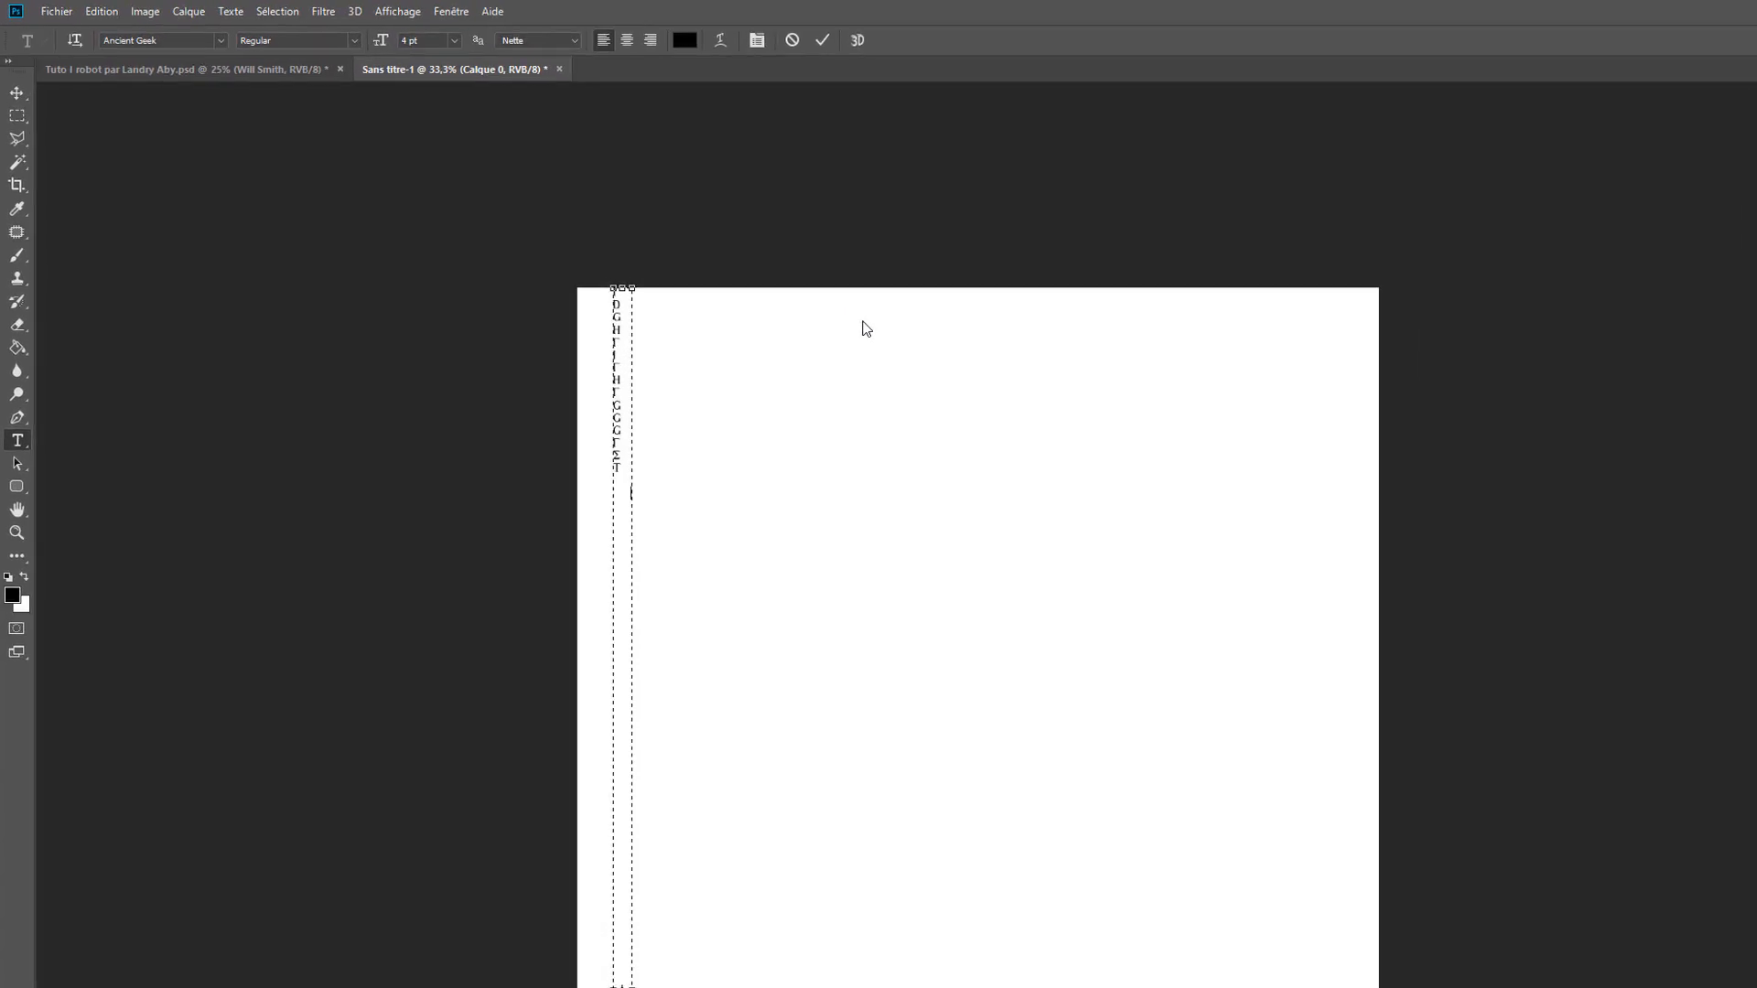
pyautogui.write('sgdhobdko')
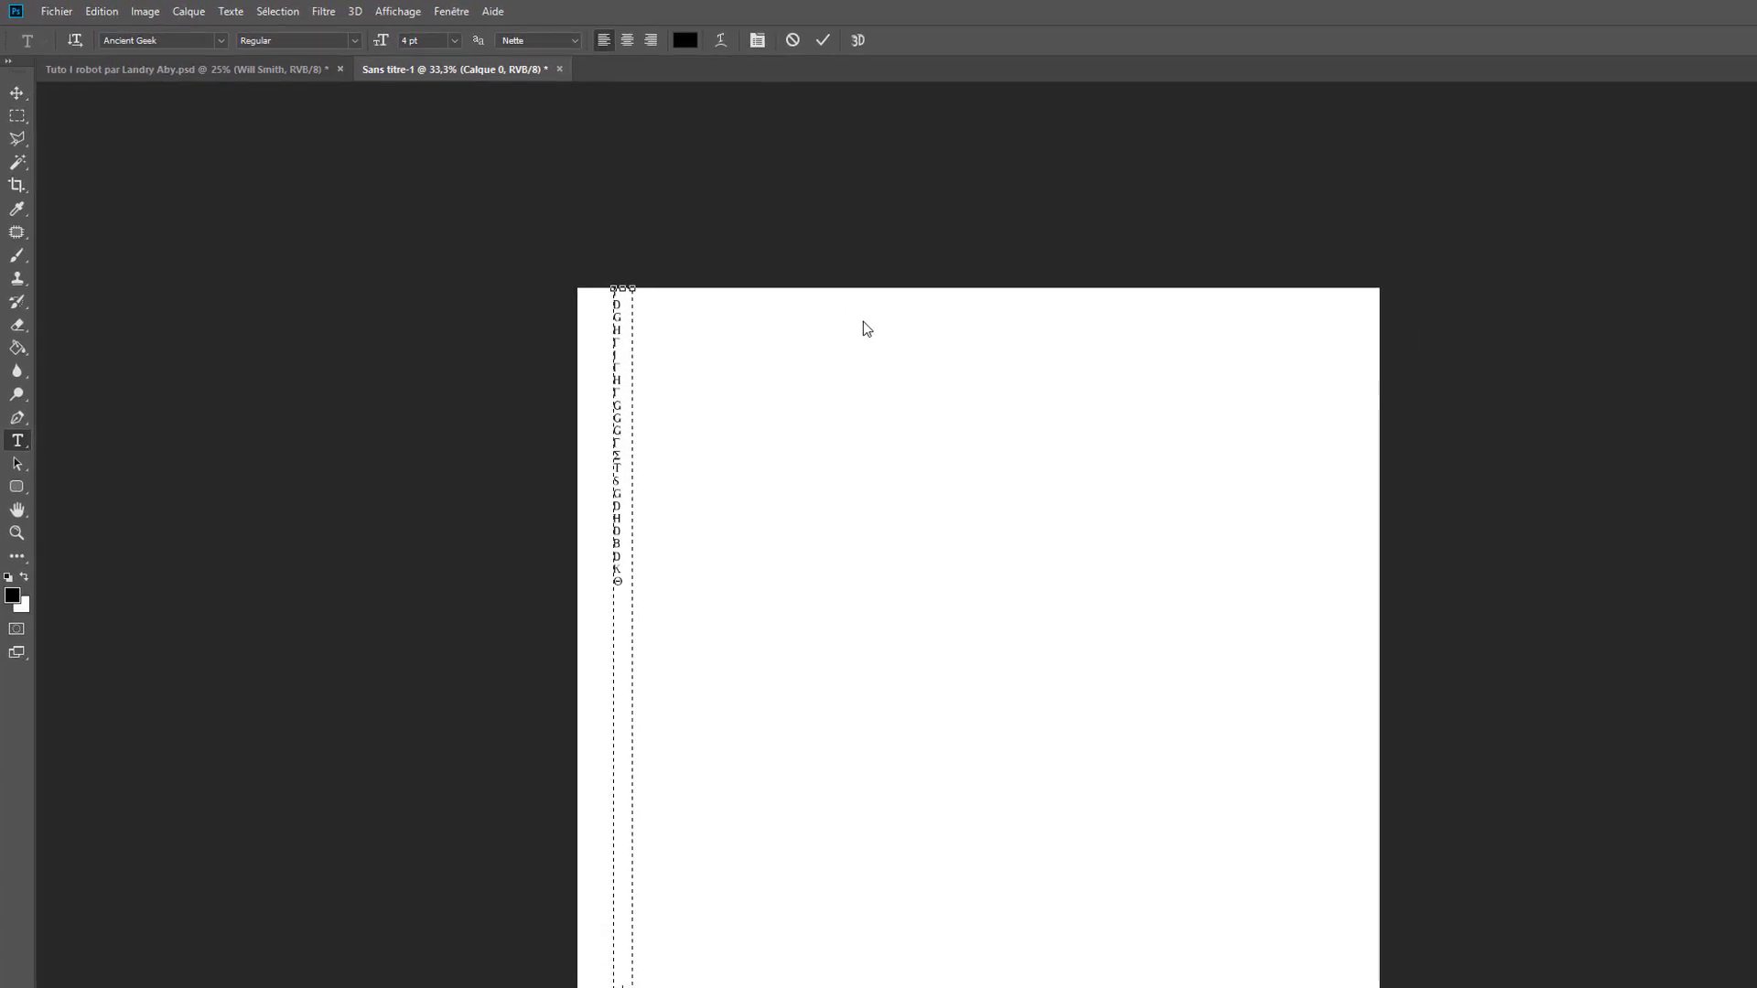
pyautogui.write('glghfgdg')
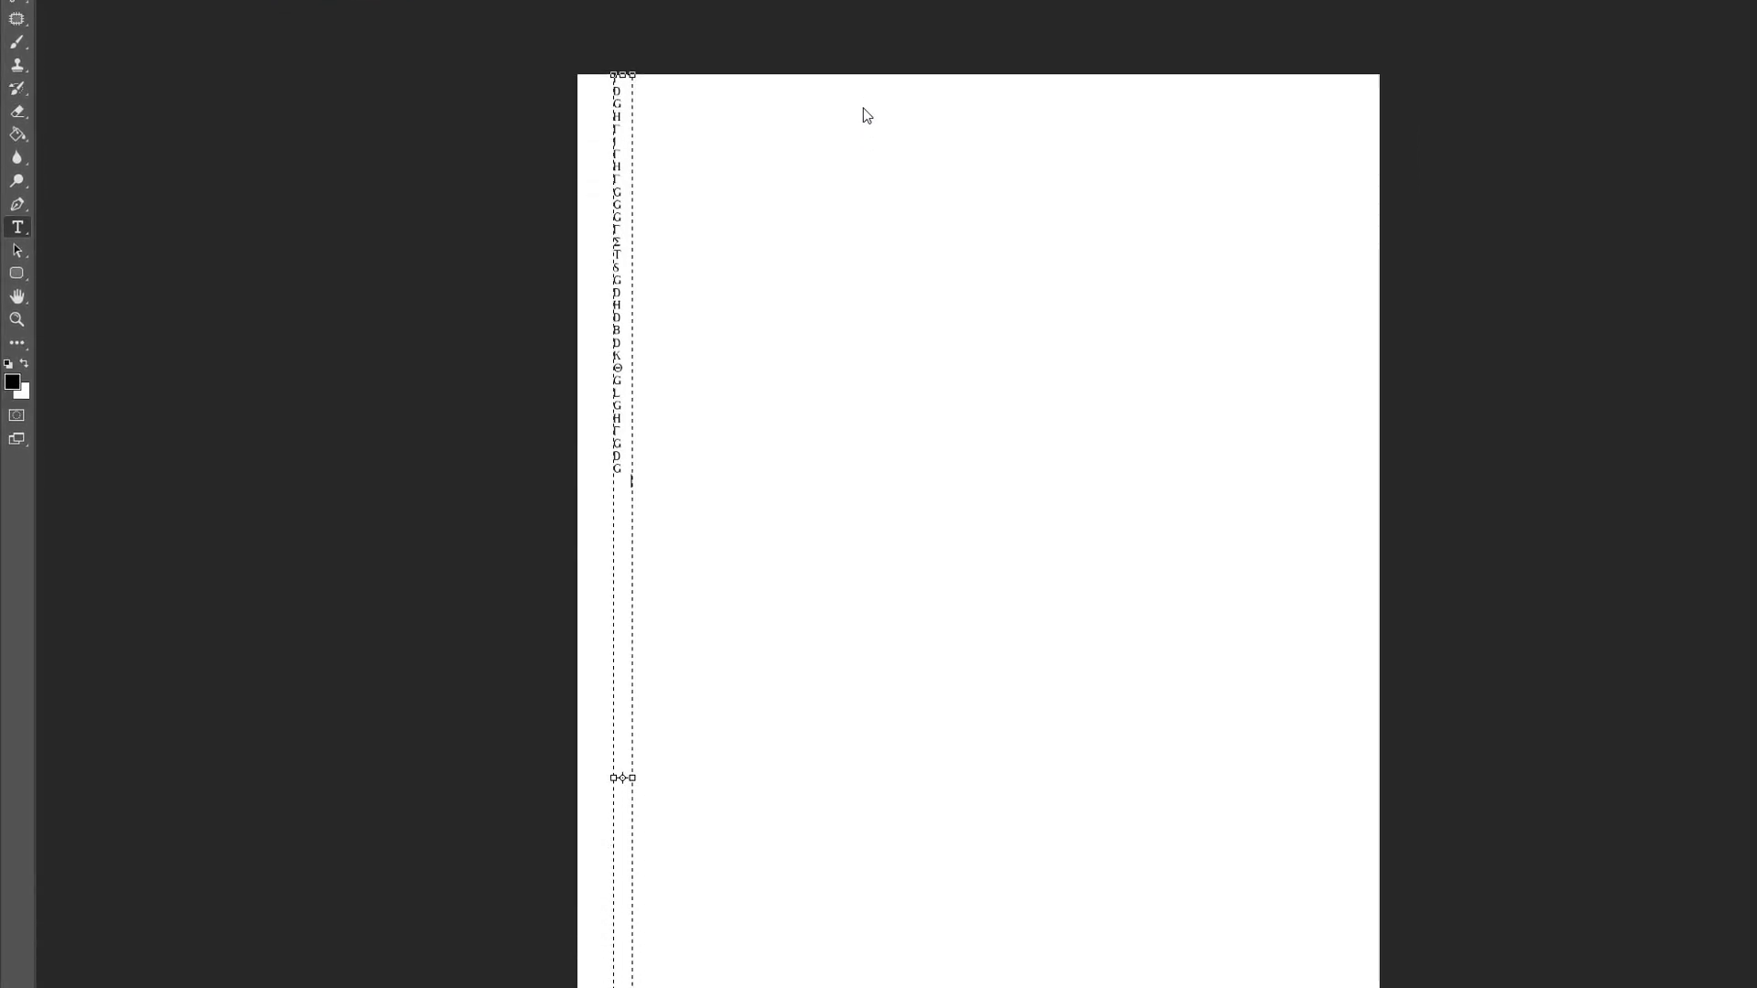
pyautogui.write('fpofhdjveyhot')
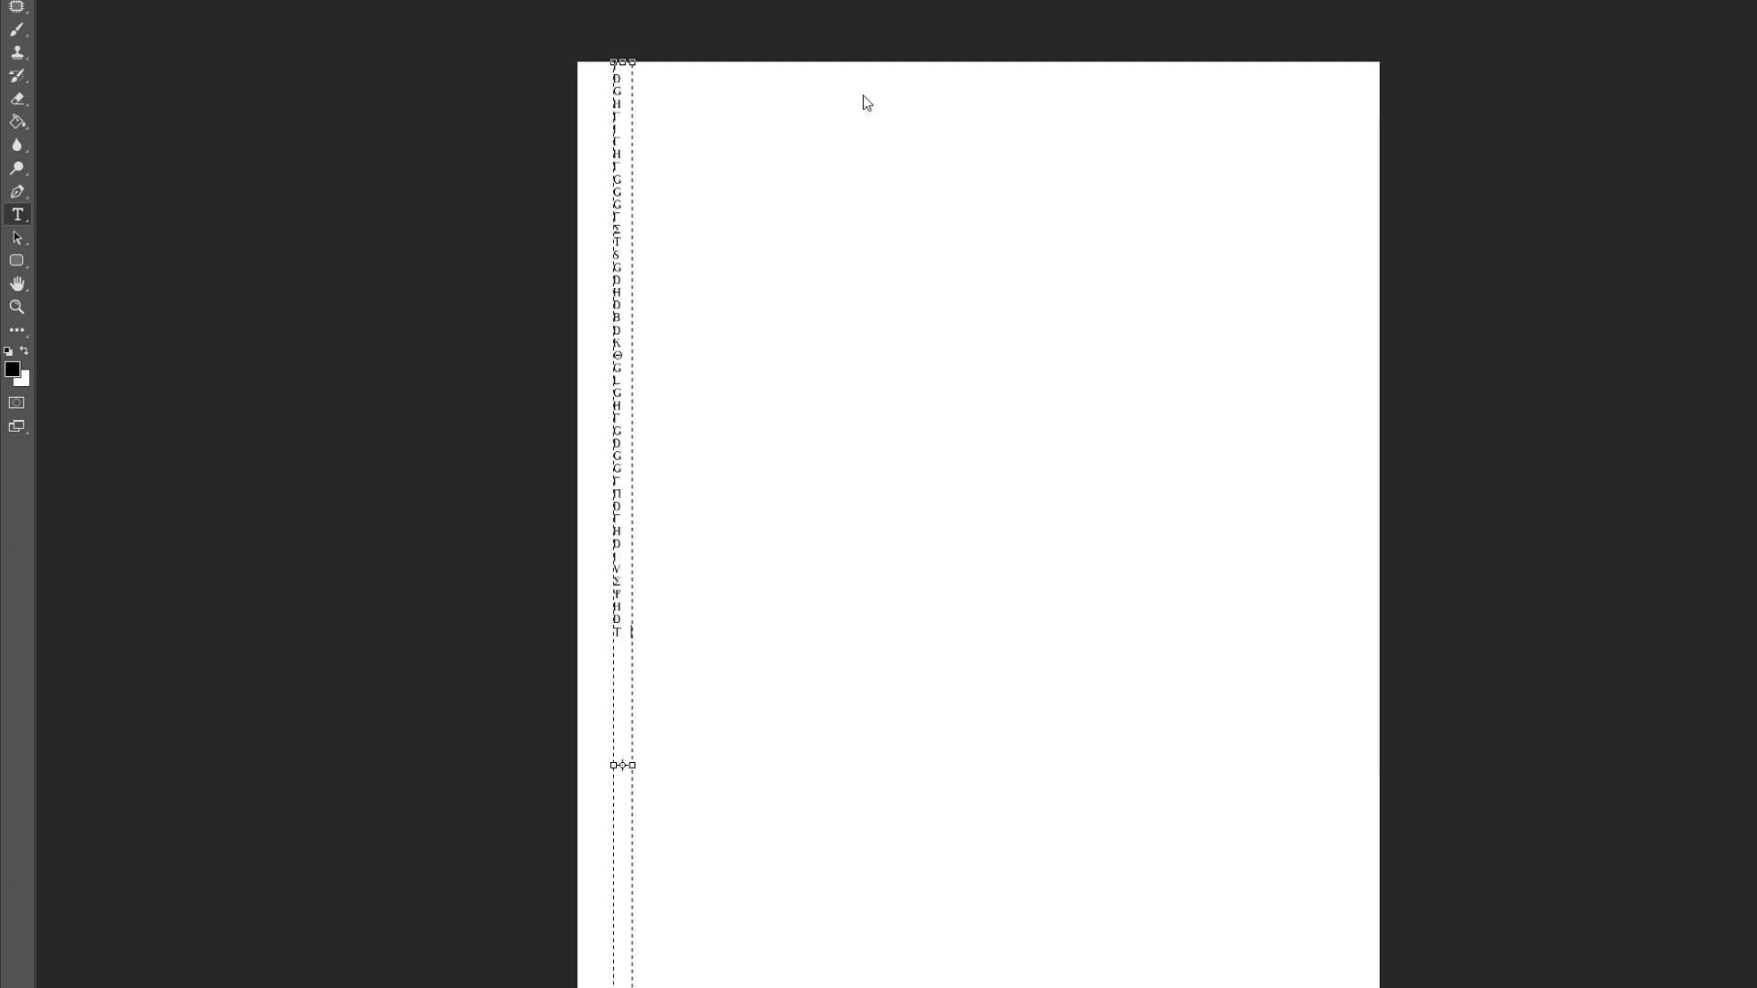
pyautogui.write('pxlmdfvh')
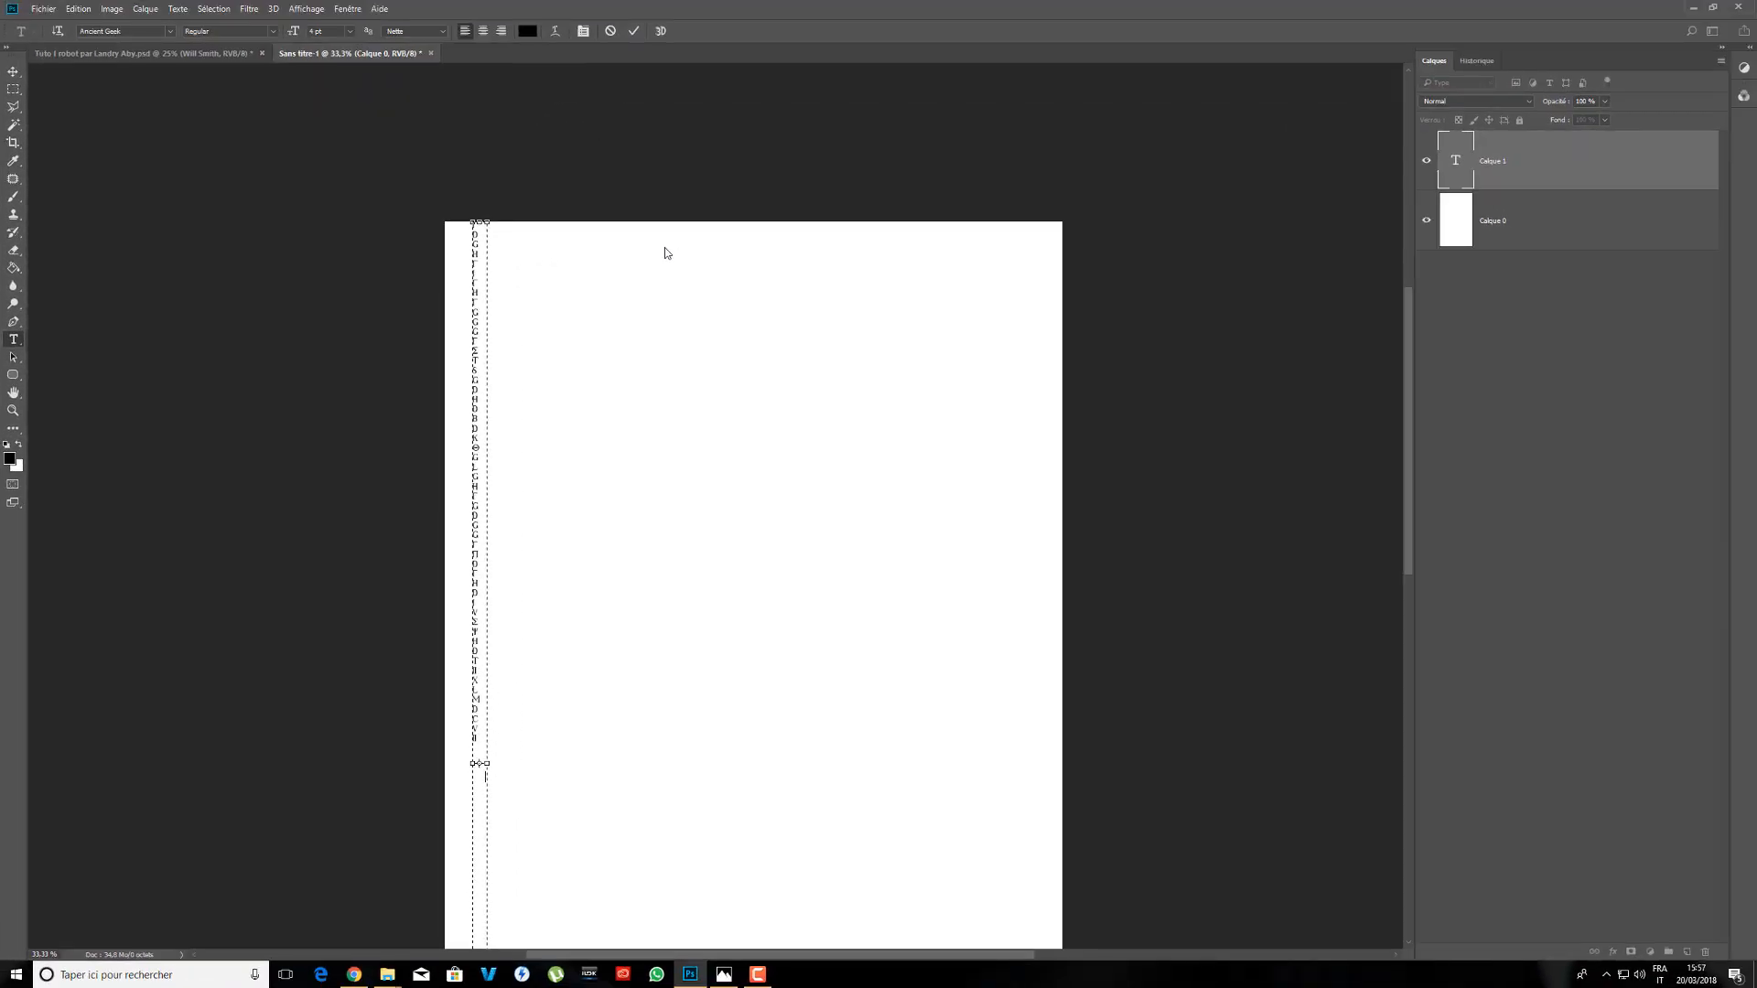
pyautogui.write('987412365980')
pyautogui.hotkey('ctrl', '-')
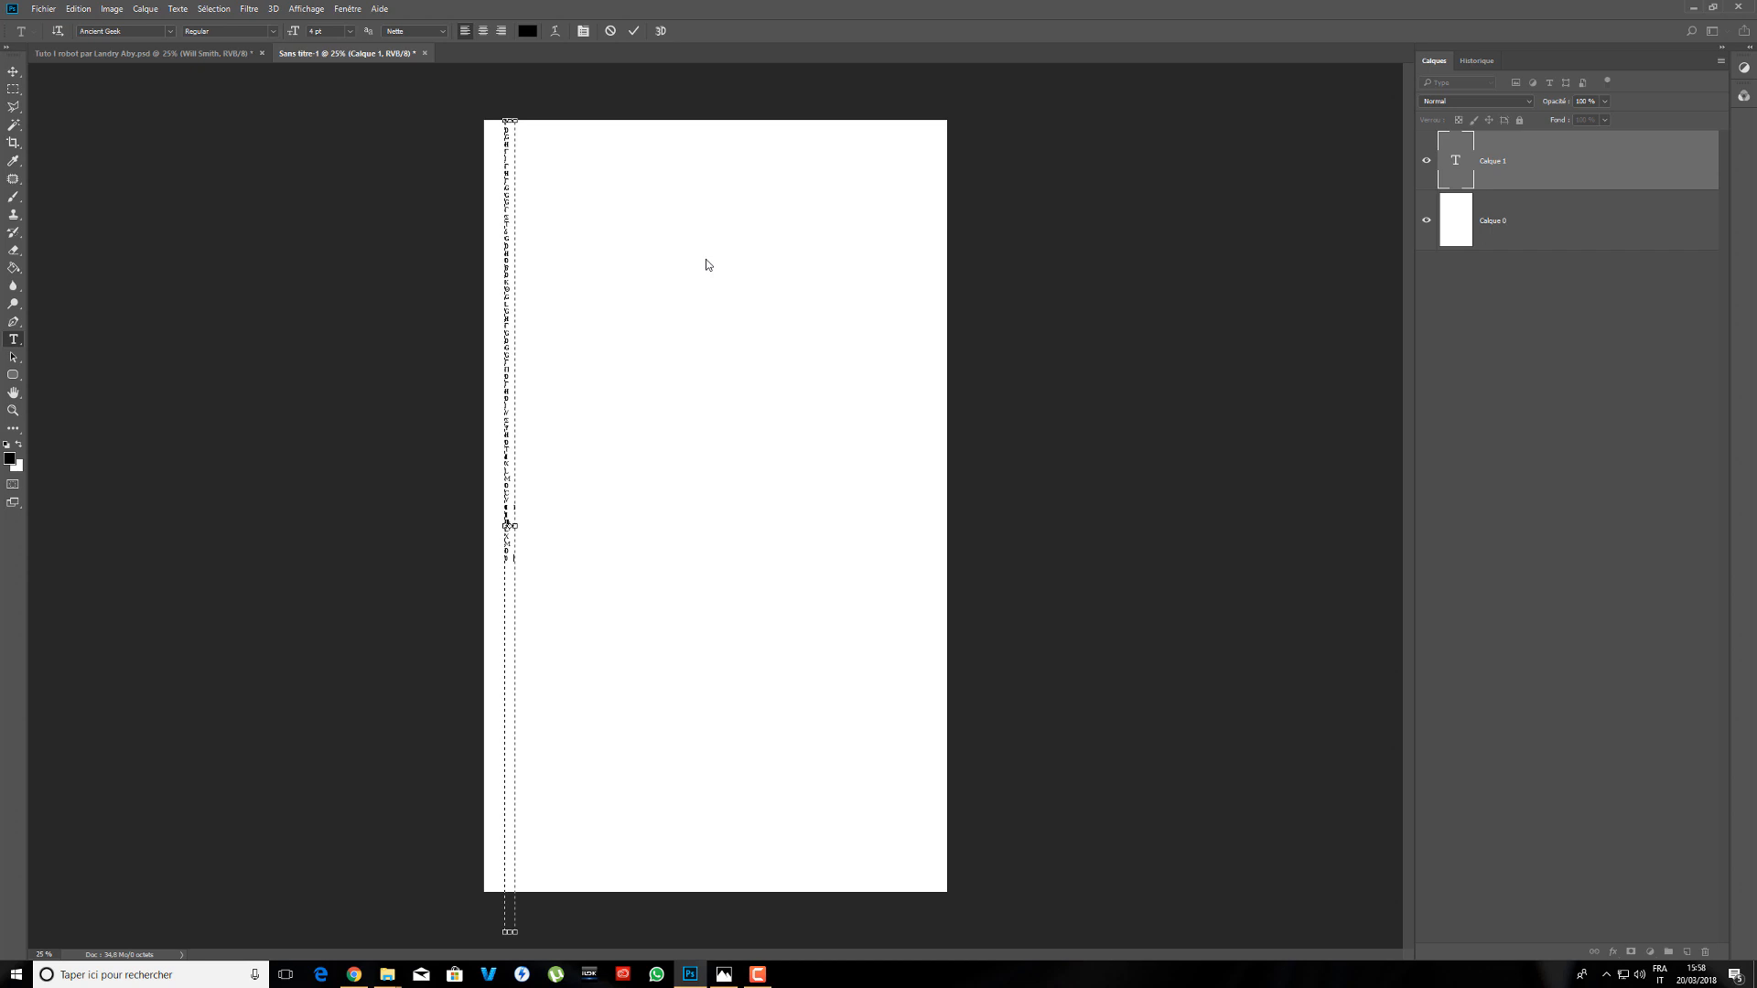
pyautogui.write('hfhdfkdkdkdkdlfdkdvnrthefsrqgdinchdmxcc')
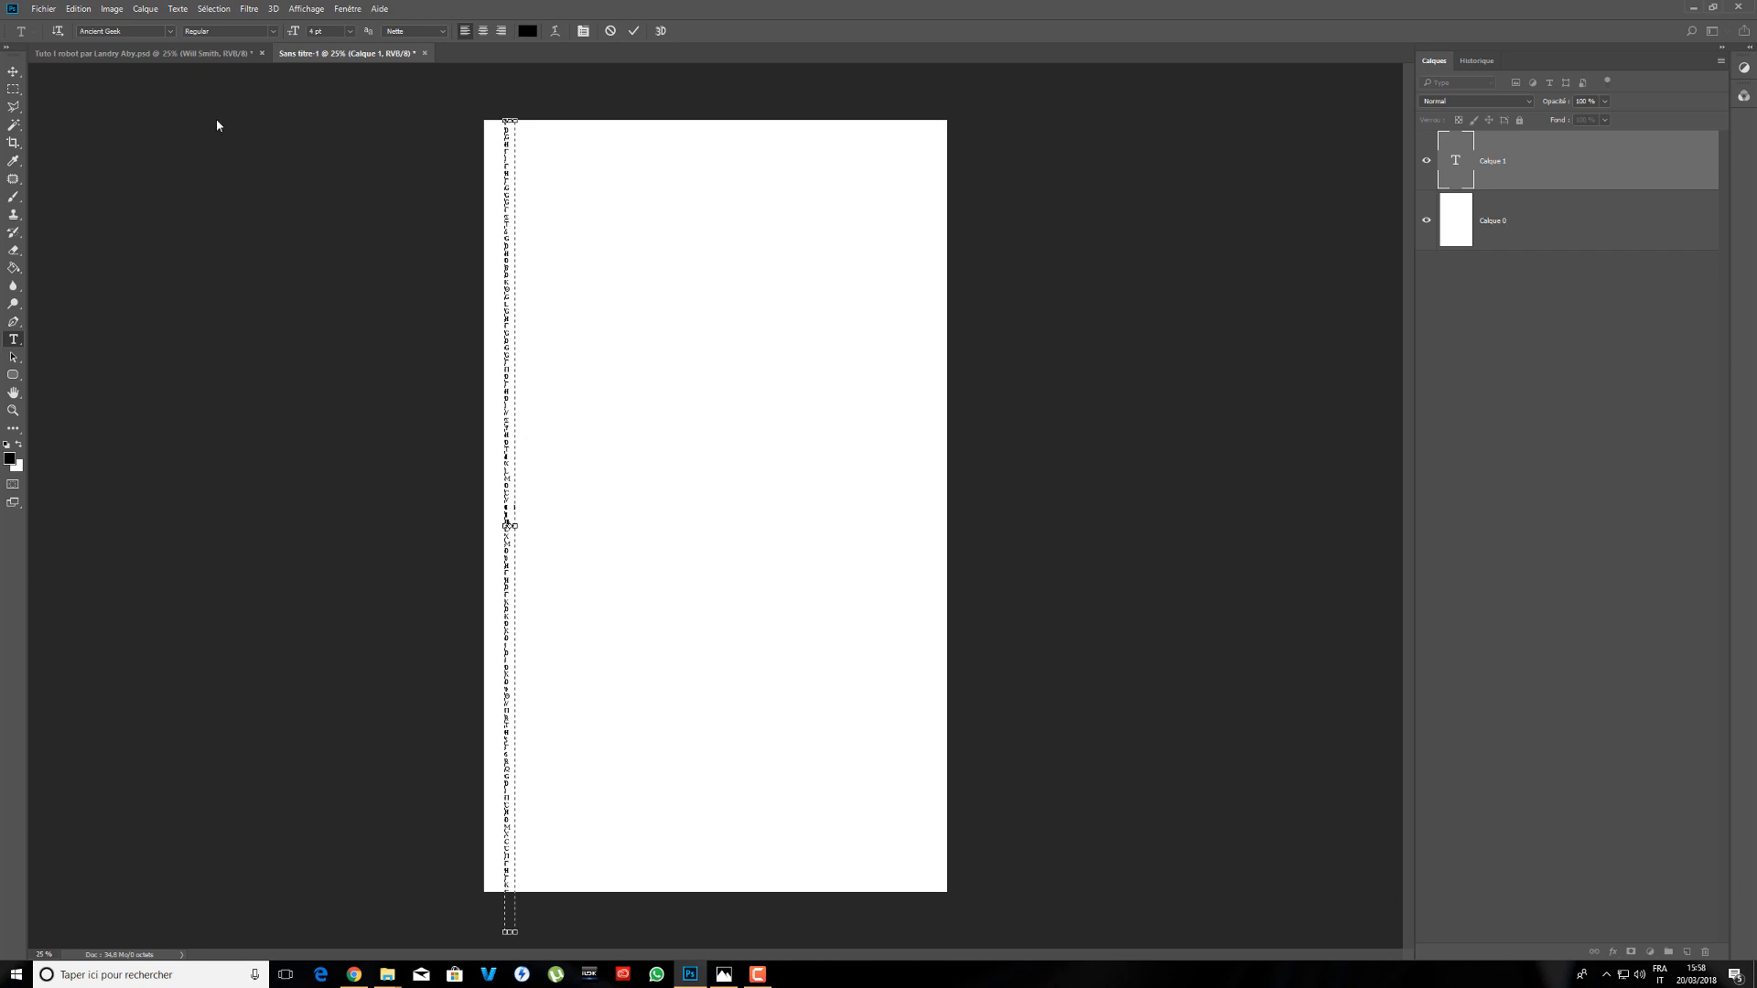
# - Duplicate the character column a short distance to its right and rotate the copy 180°
pyautogui.click(13, 73)
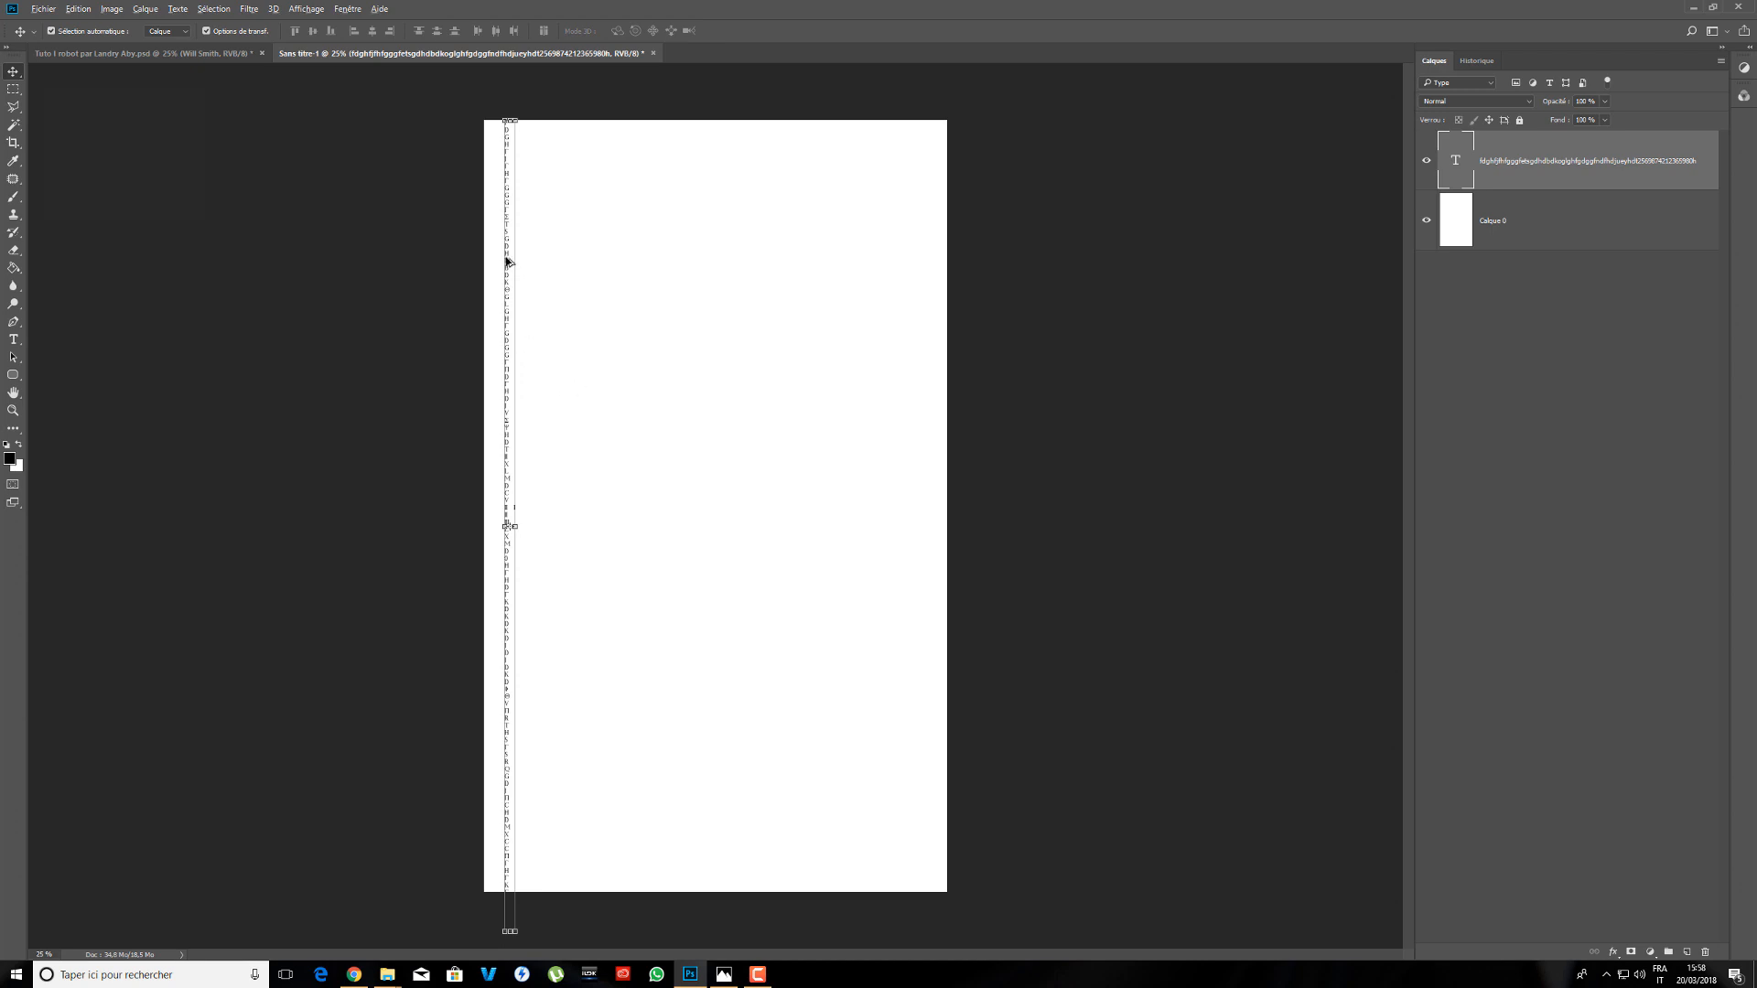
pyautogui.moveTo(509, 263); pyautogui.dragTo(600, 249)
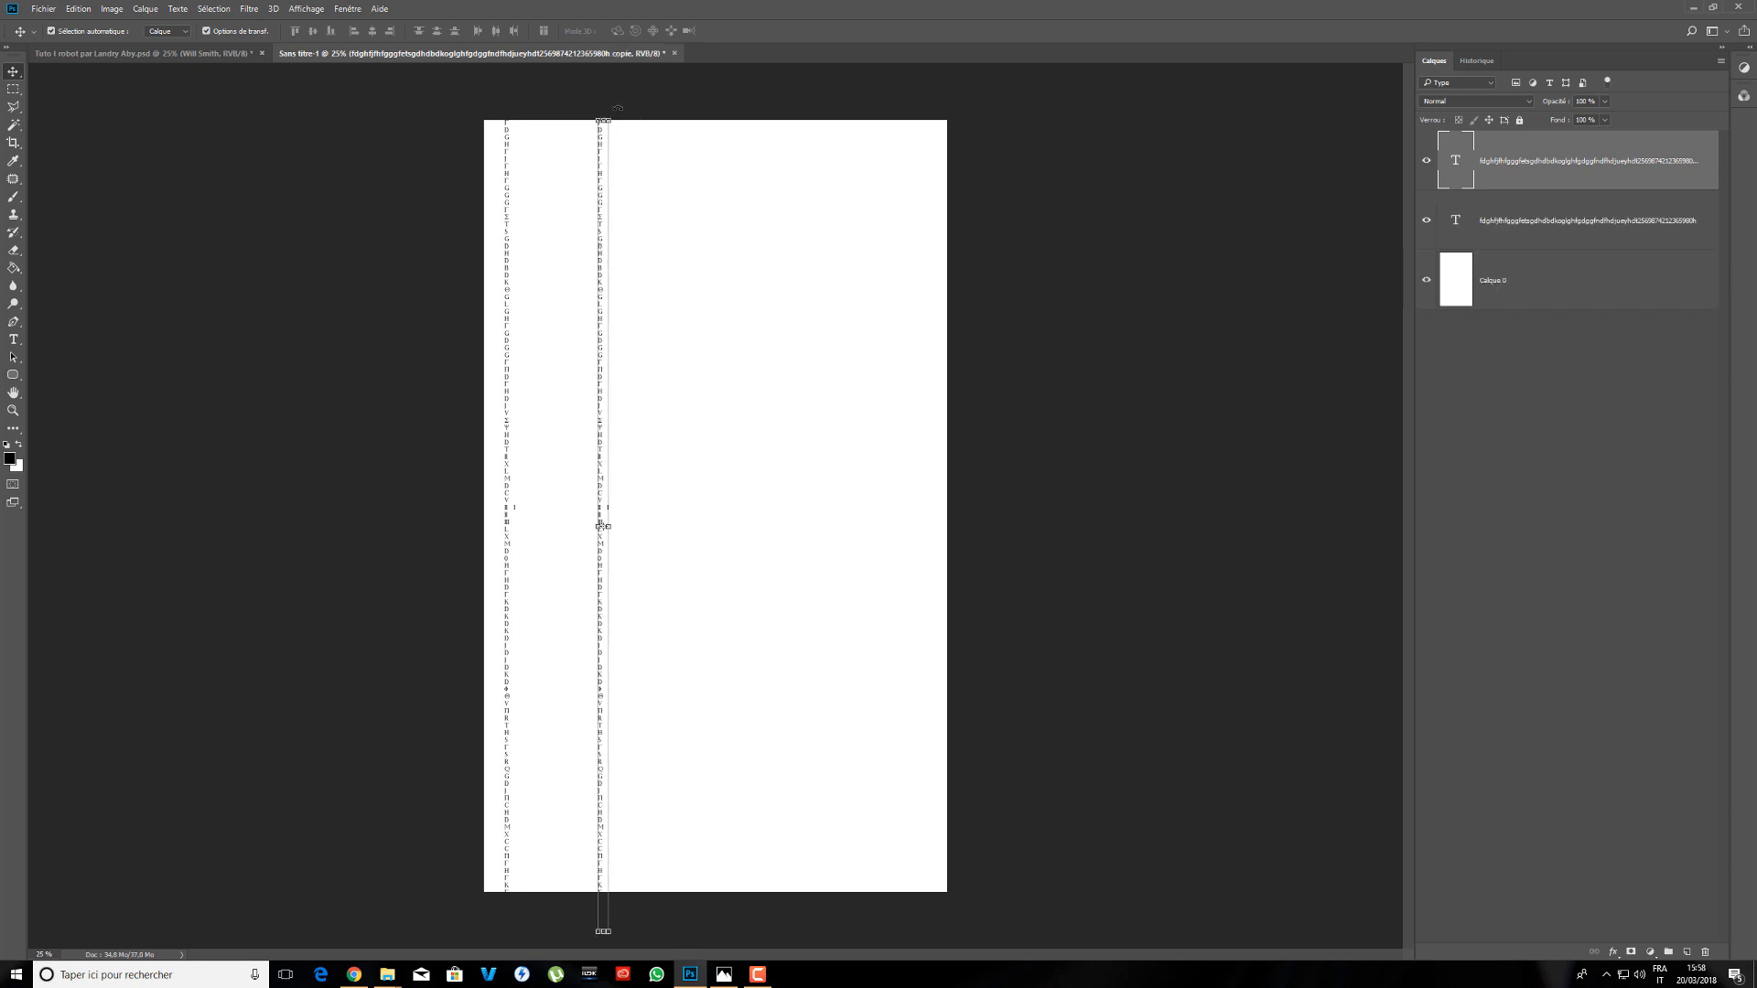
pyautogui.hotkey('ctrl', 't')
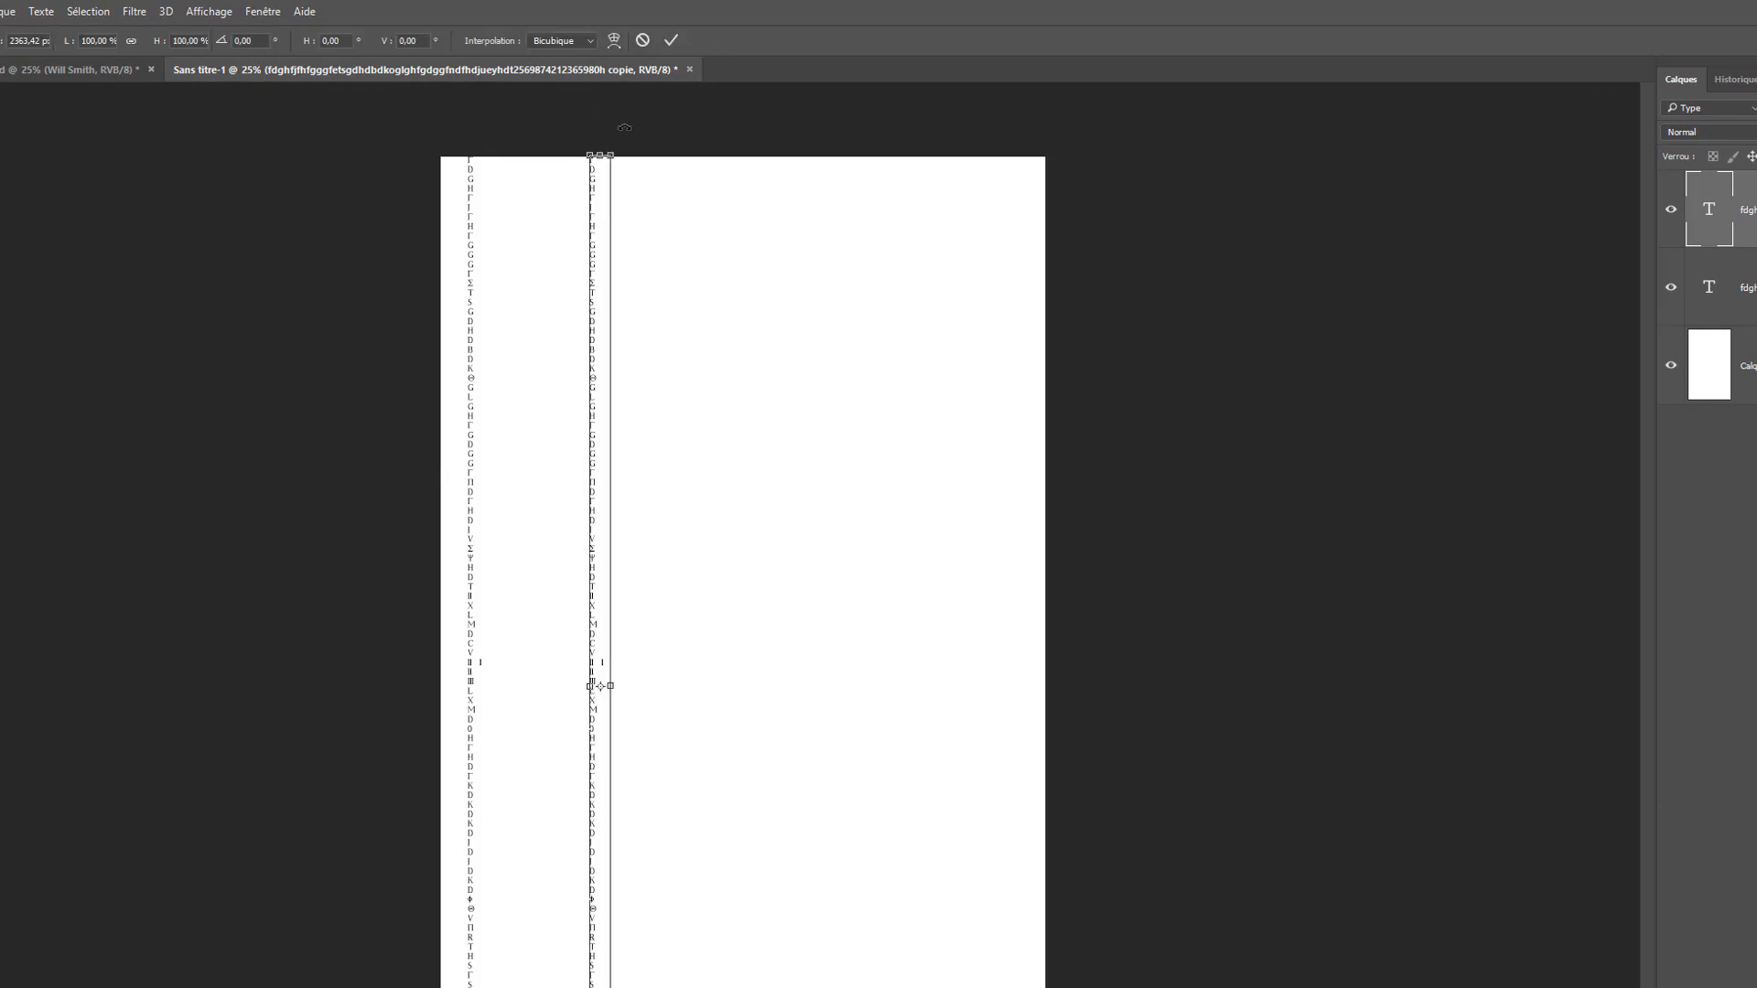
pyautogui.moveTo(624, 128); pyautogui.dragTo(611, 811)
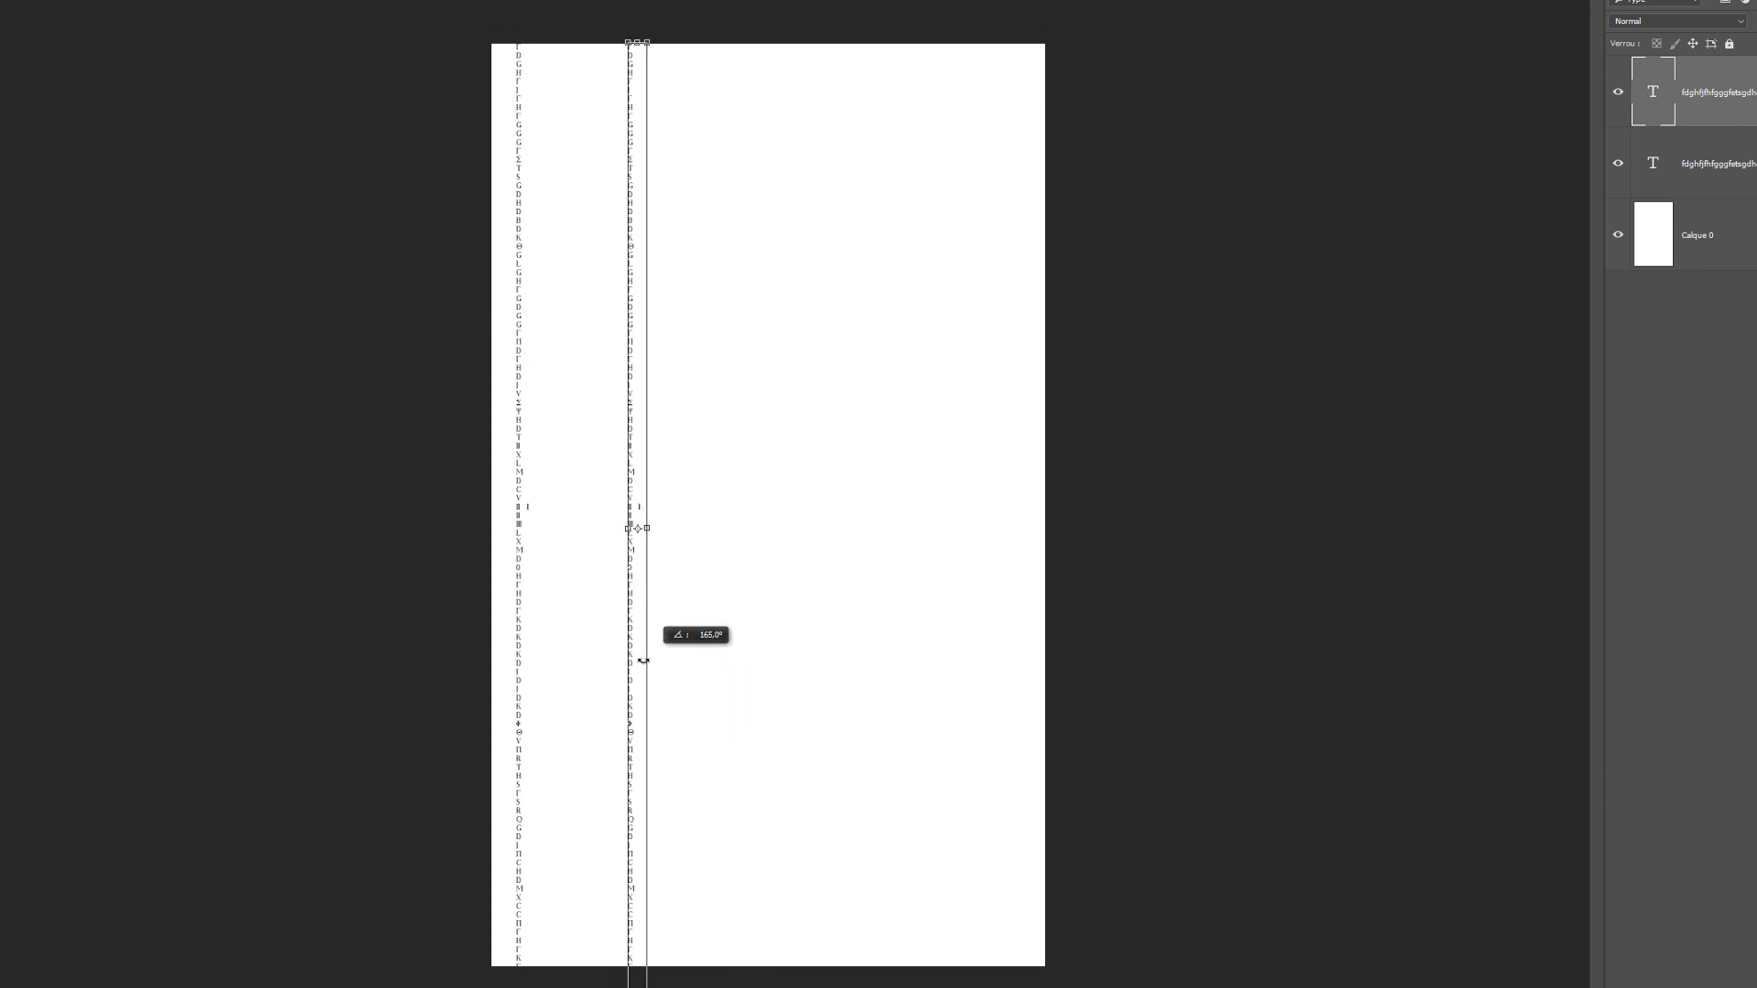
pyautogui.moveTo(643, 660); pyautogui.dragTo(614, 679)
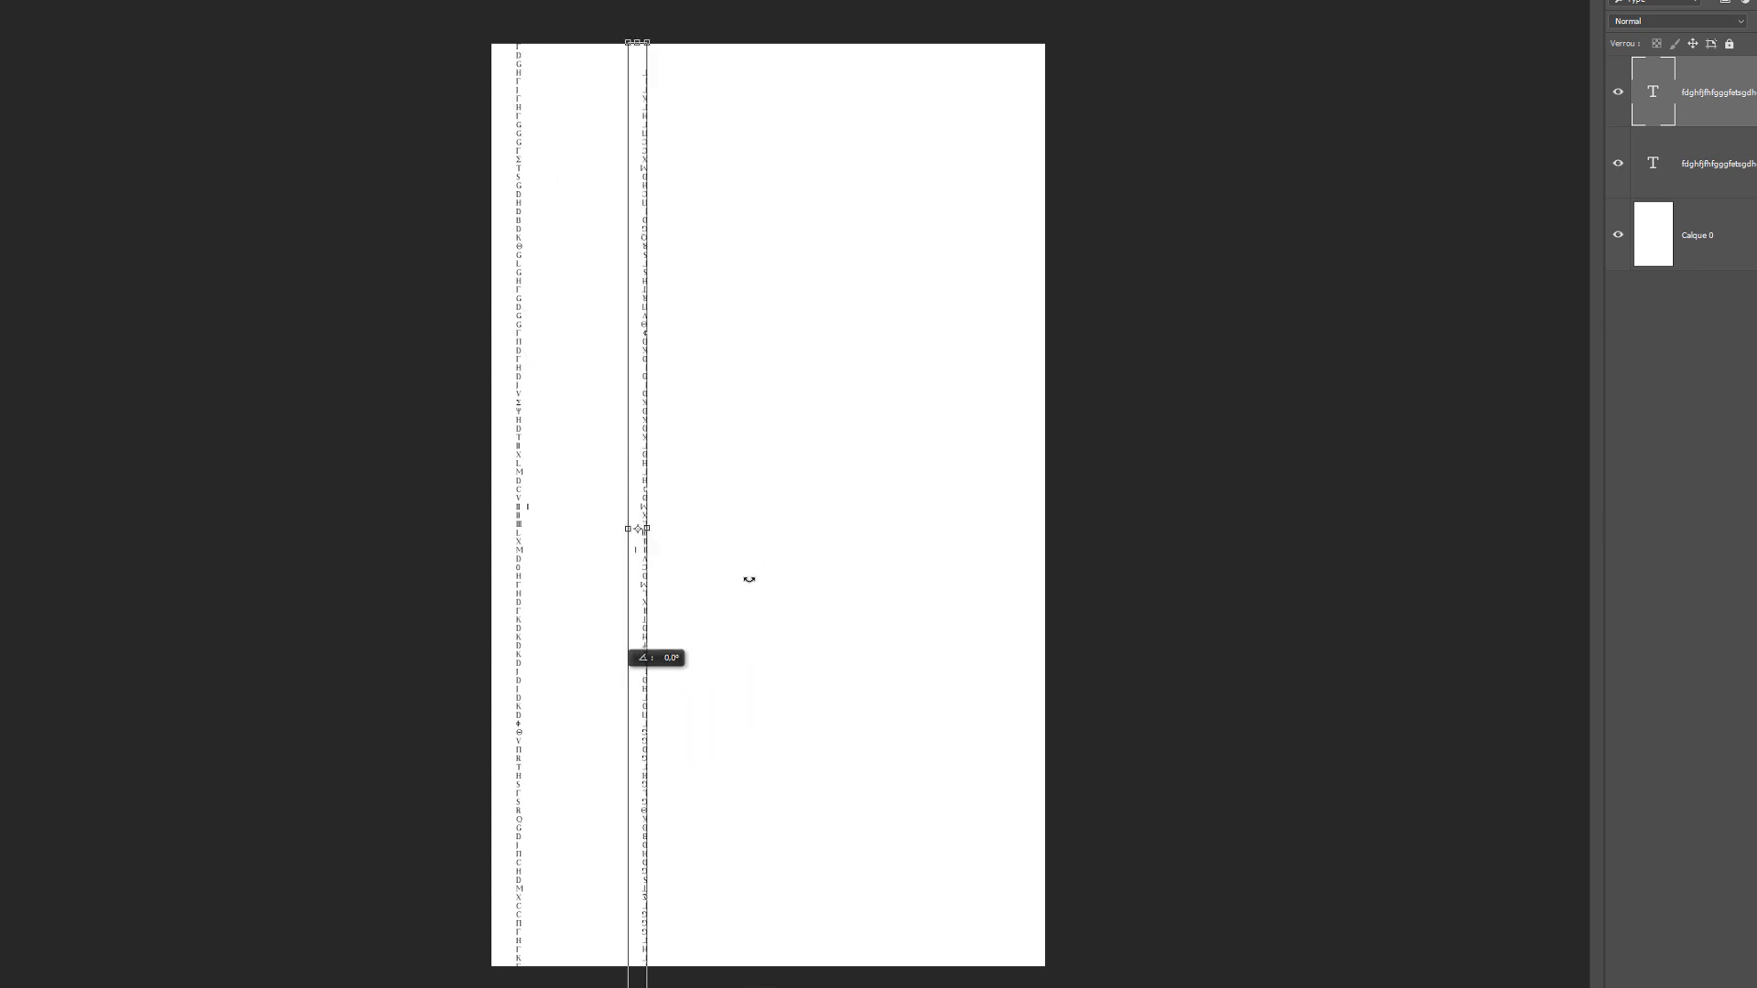
pyautogui.moveTo(749, 579); pyautogui.dragTo(741, 396)
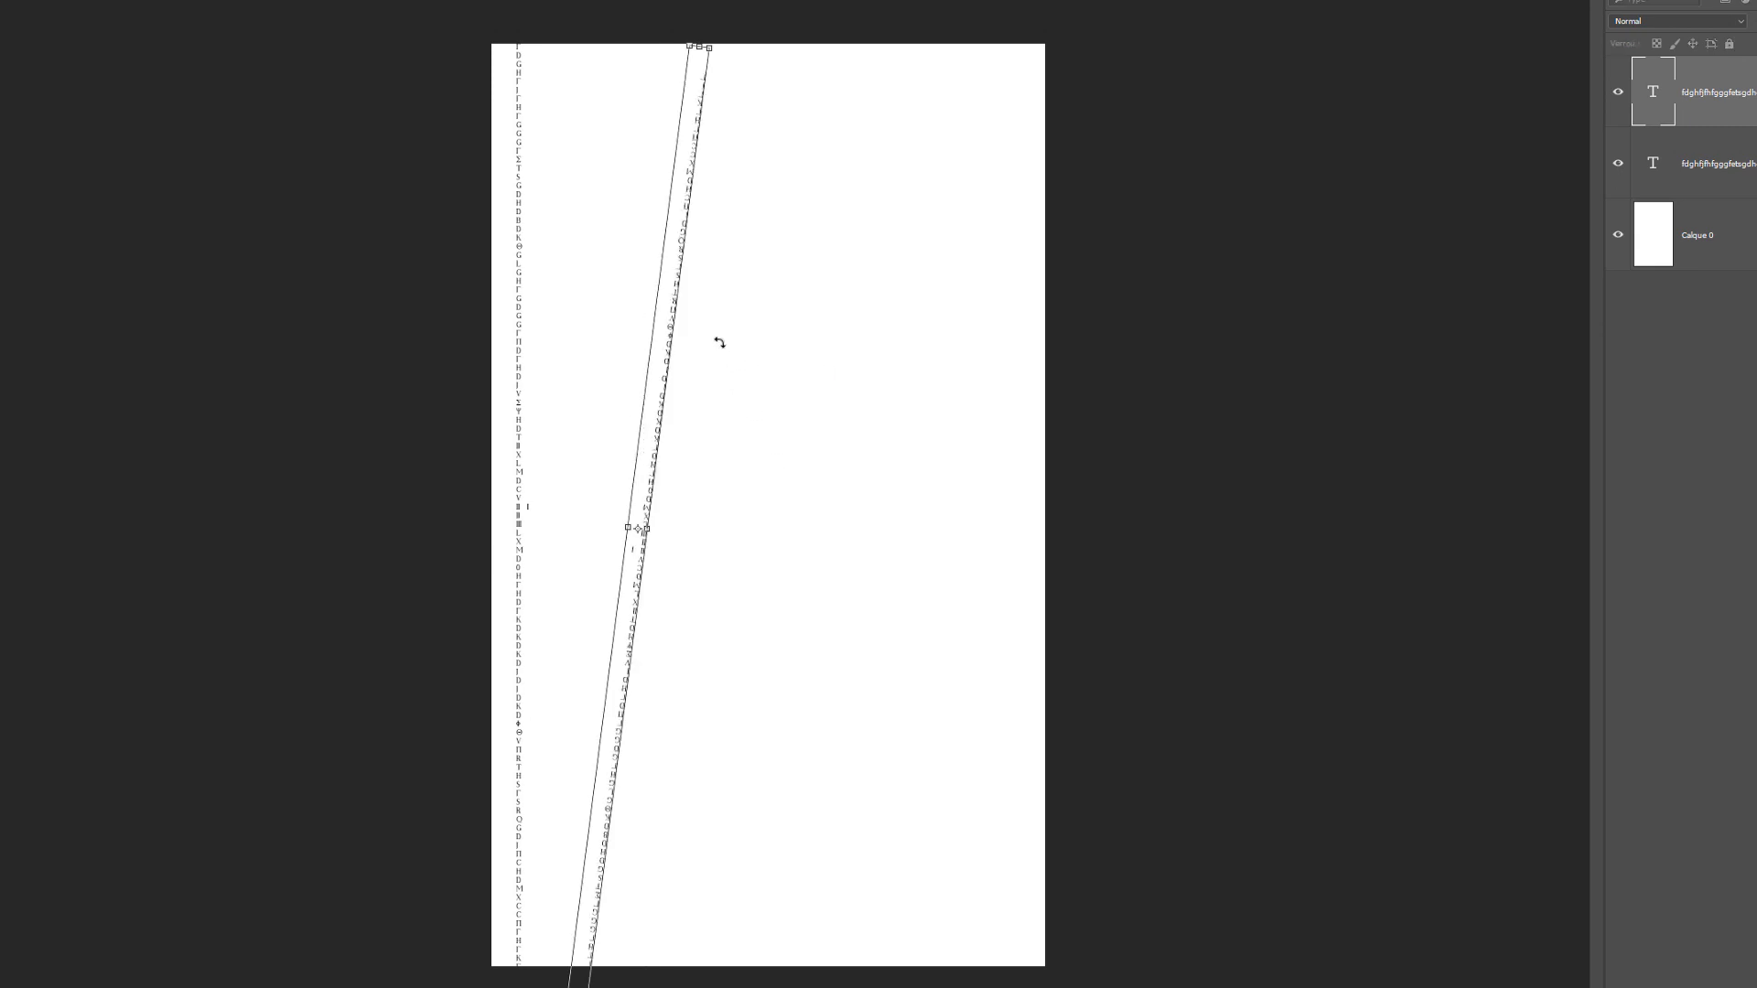
pyautogui.hotkey('ctrl', 'z')
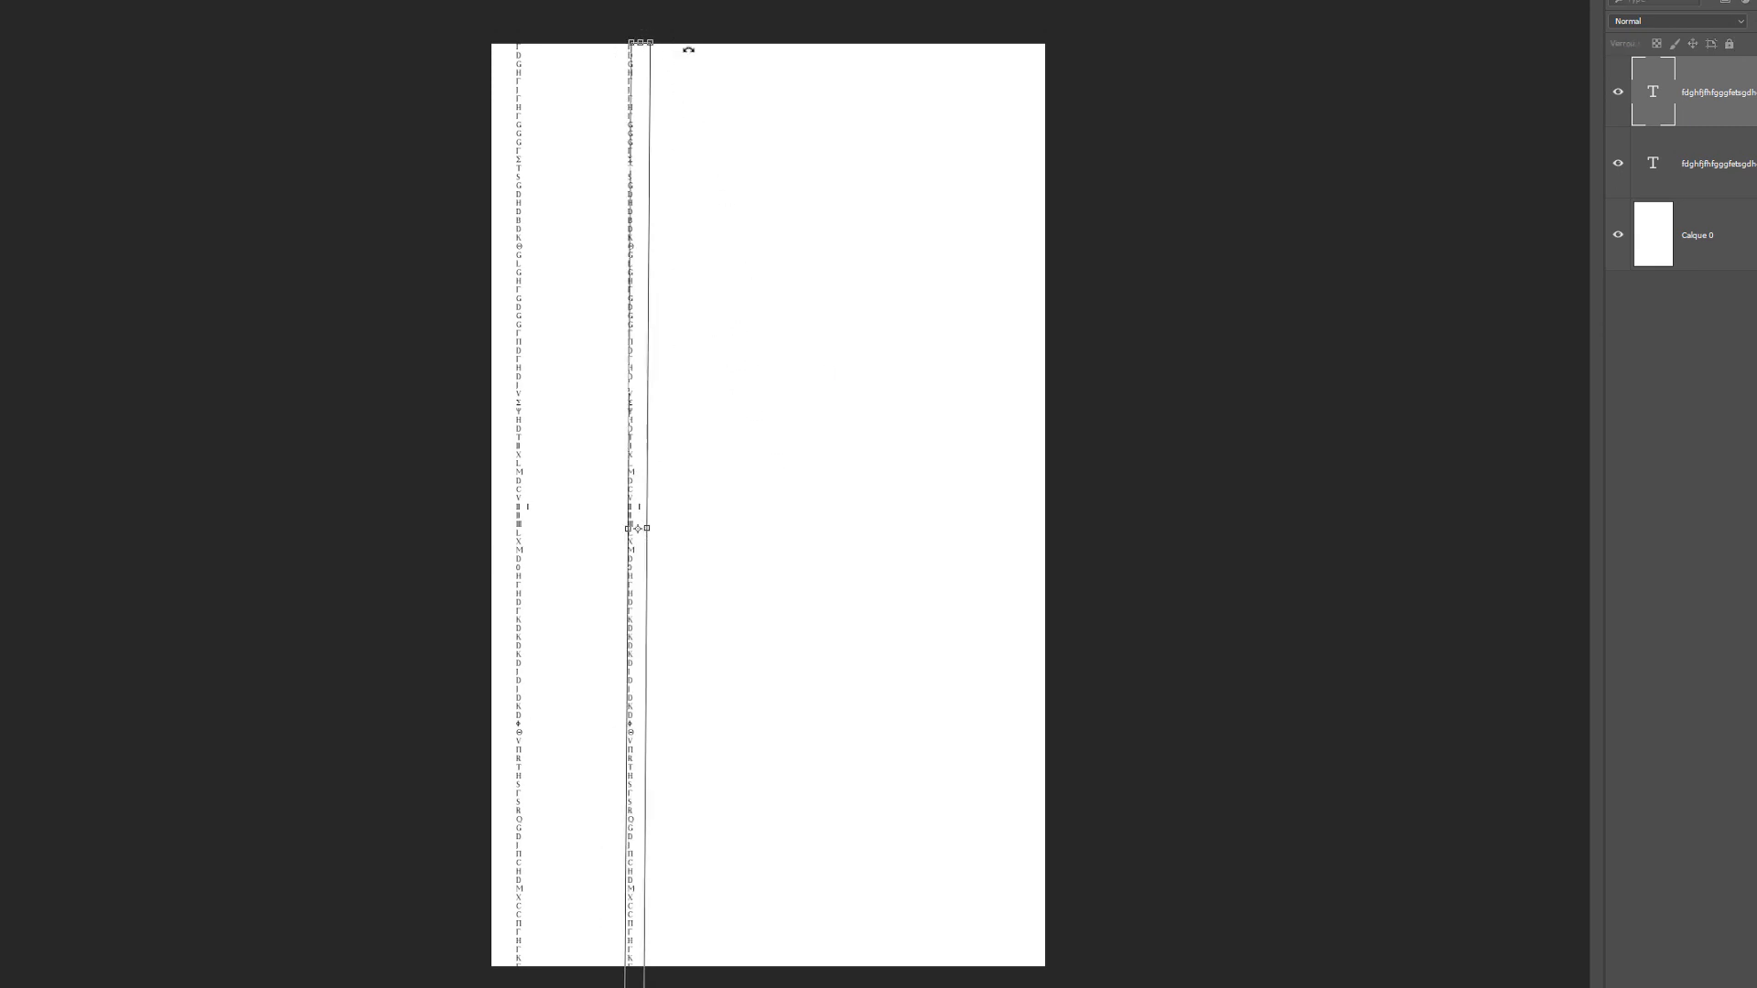
pyautogui.moveTo(687, 47); pyautogui.dragTo(648, 689)
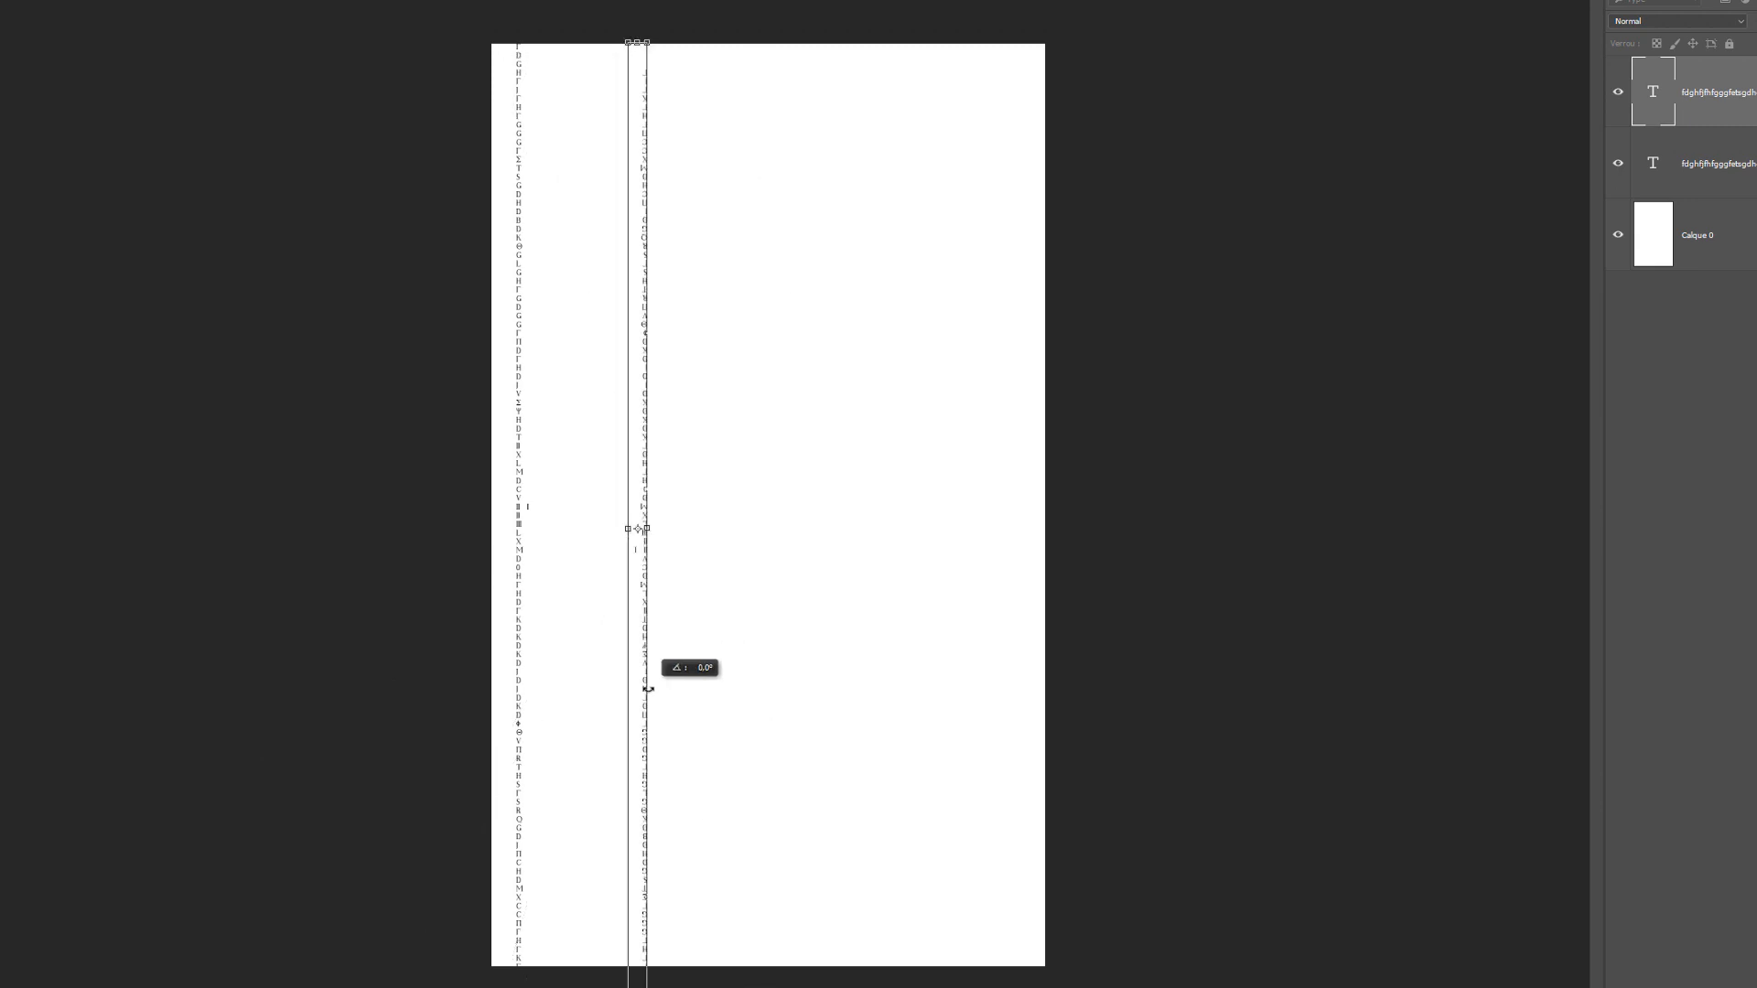
pyautogui.press('Return')
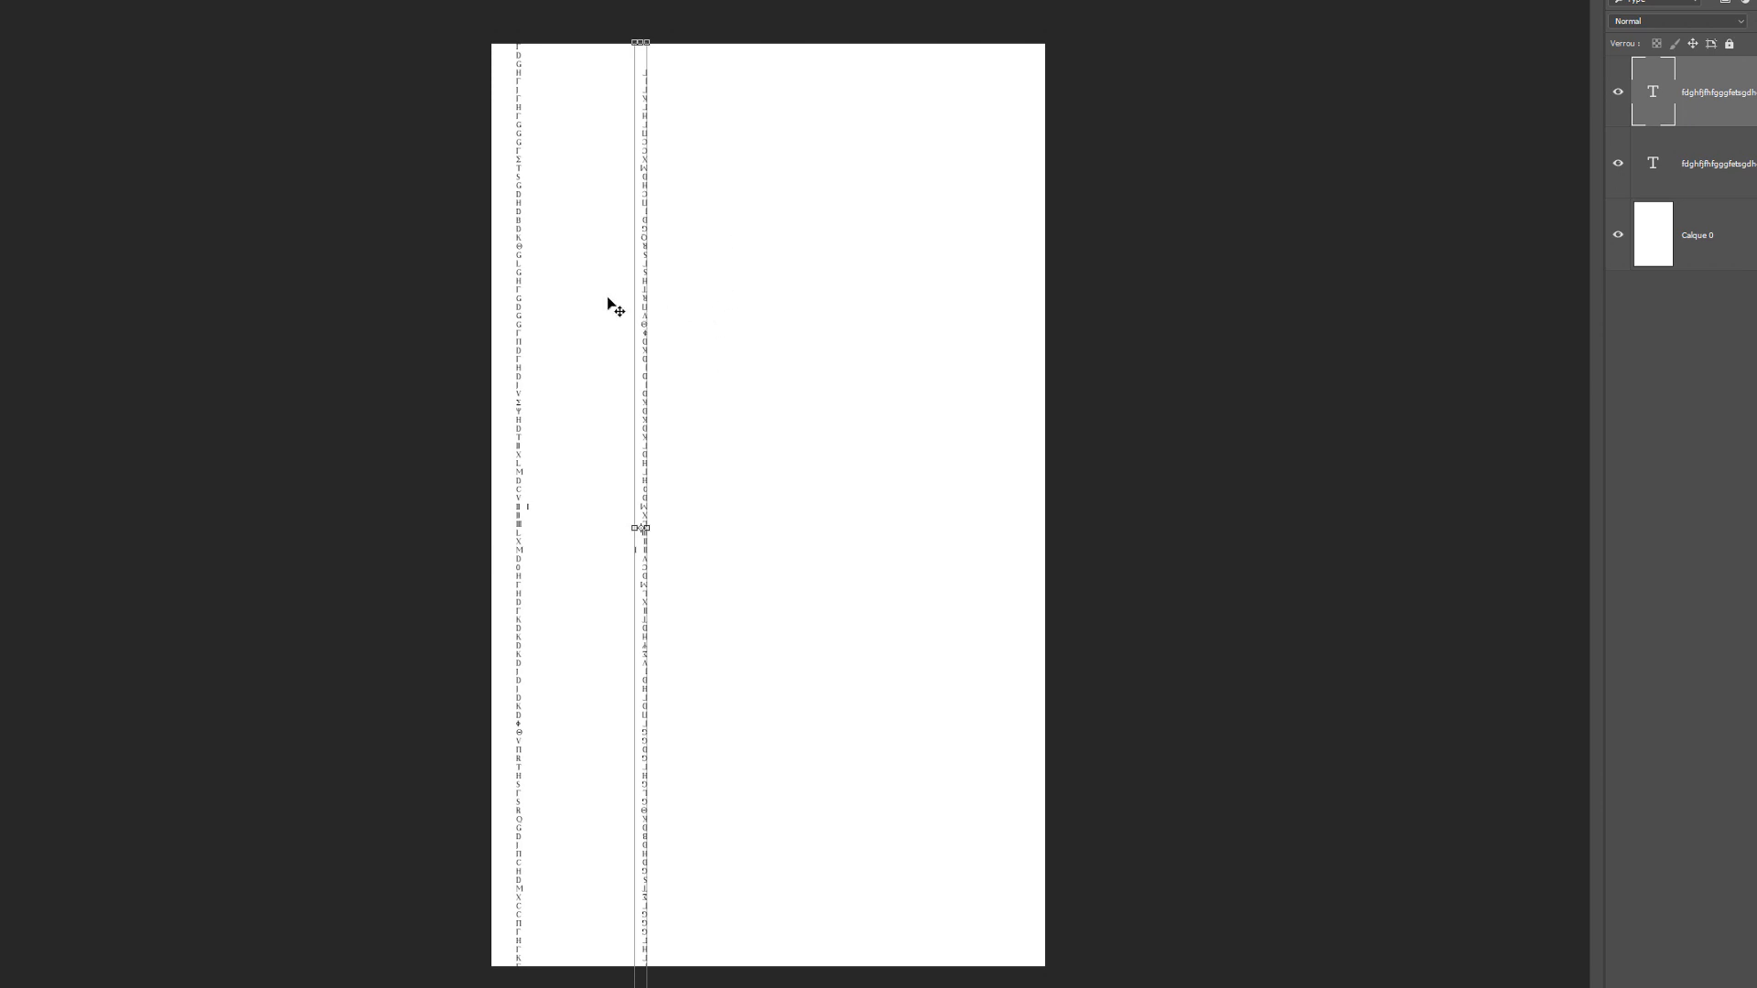
# - Duplicate the rotated column into the right half of the page, slightly higher, and flip the copy horizontally
pyautogui.hotkey('ctrl', 'j')
pyautogui.moveTo(643, 292); pyautogui.dragTo(846, 283)
pyautogui.moveTo(859, 280); pyautogui.dragTo(897, 274)
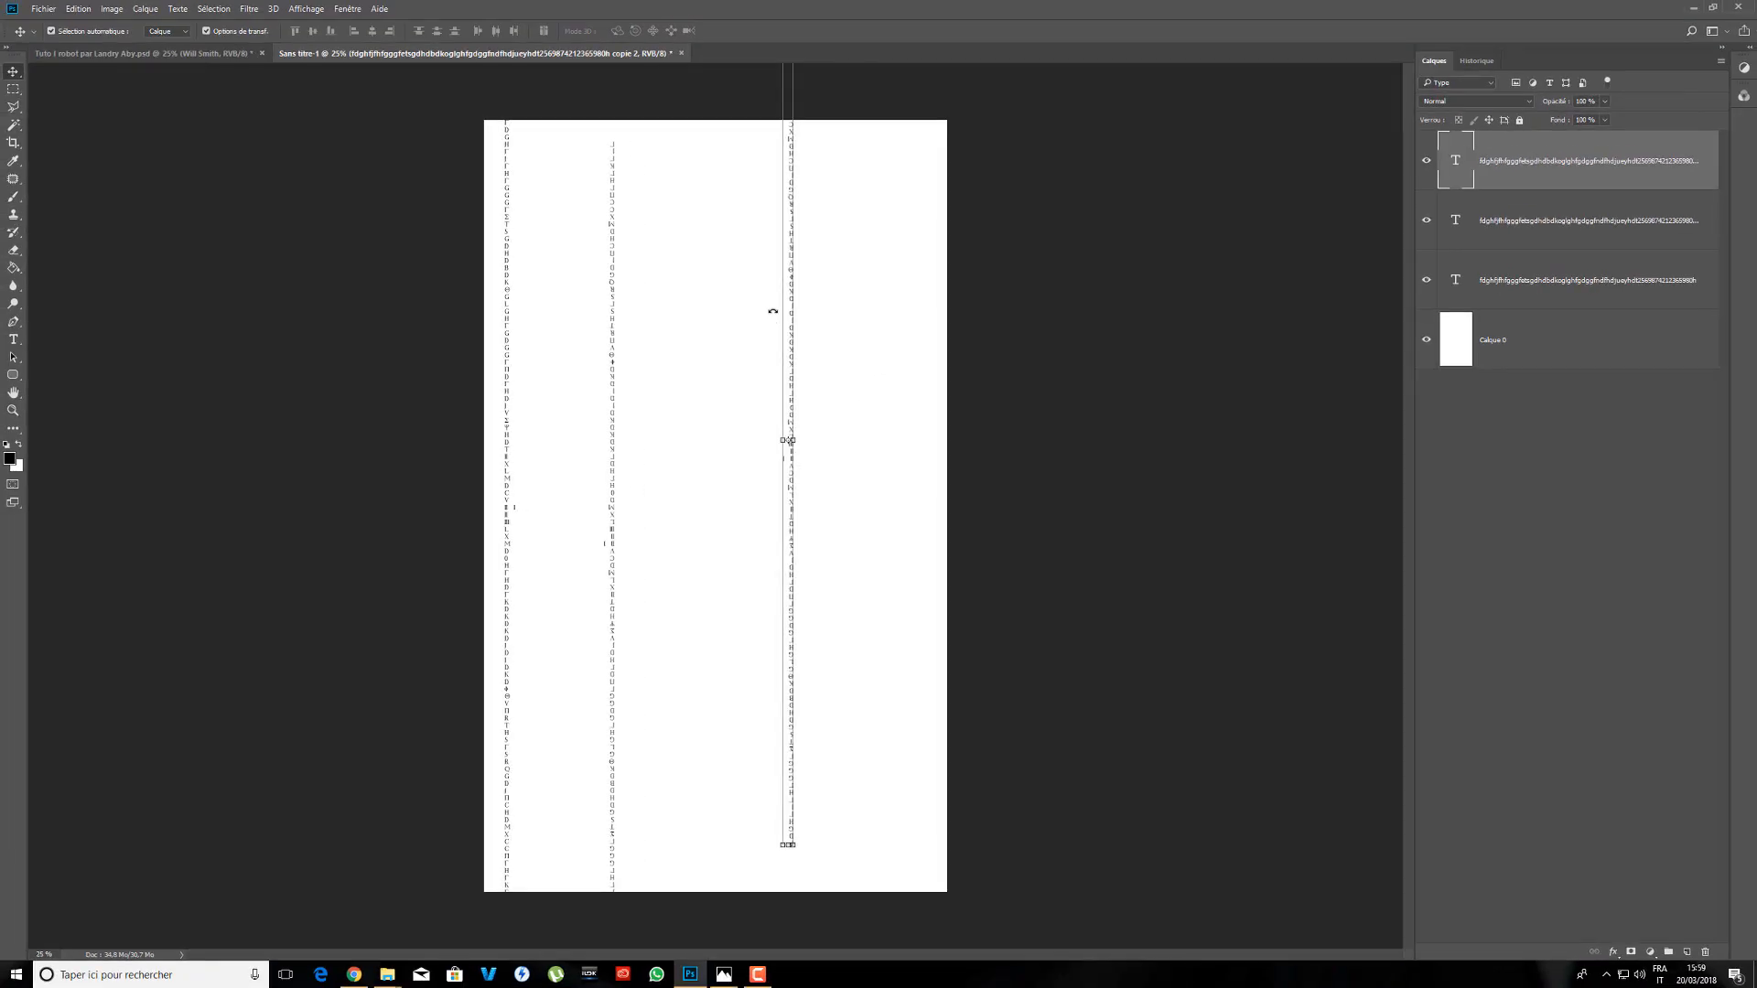
pyautogui.click(773, 312)
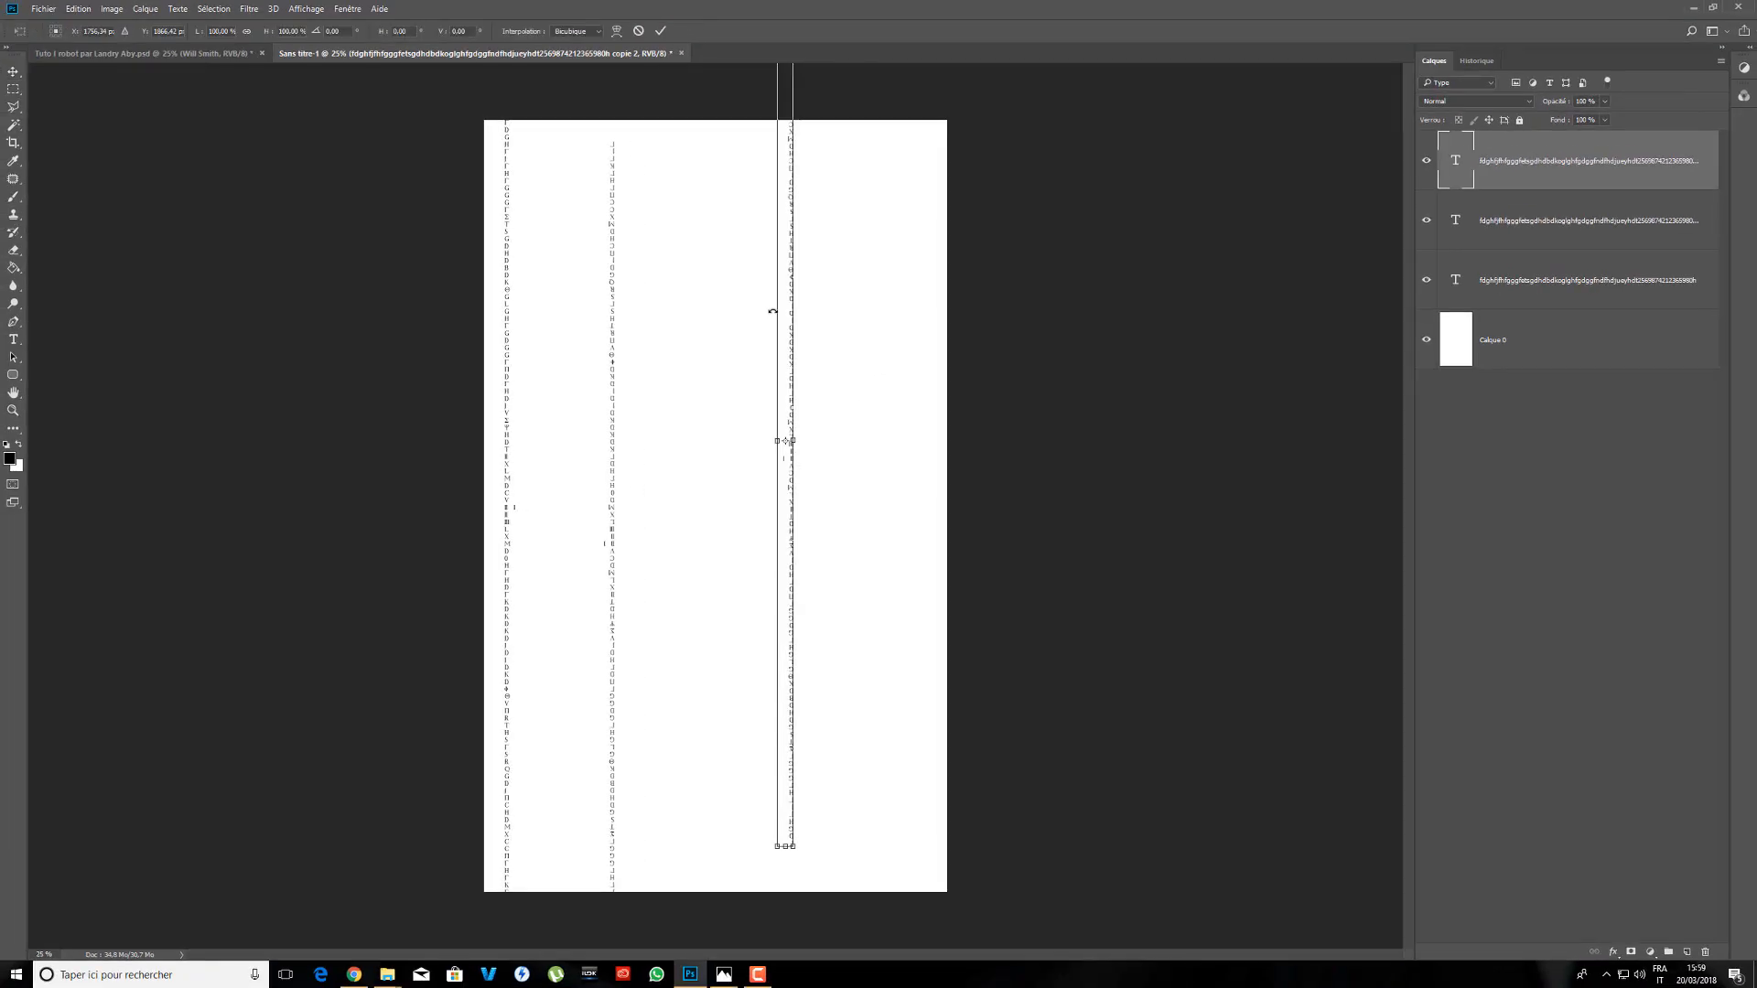
pyautogui.rightClick(669, 309)
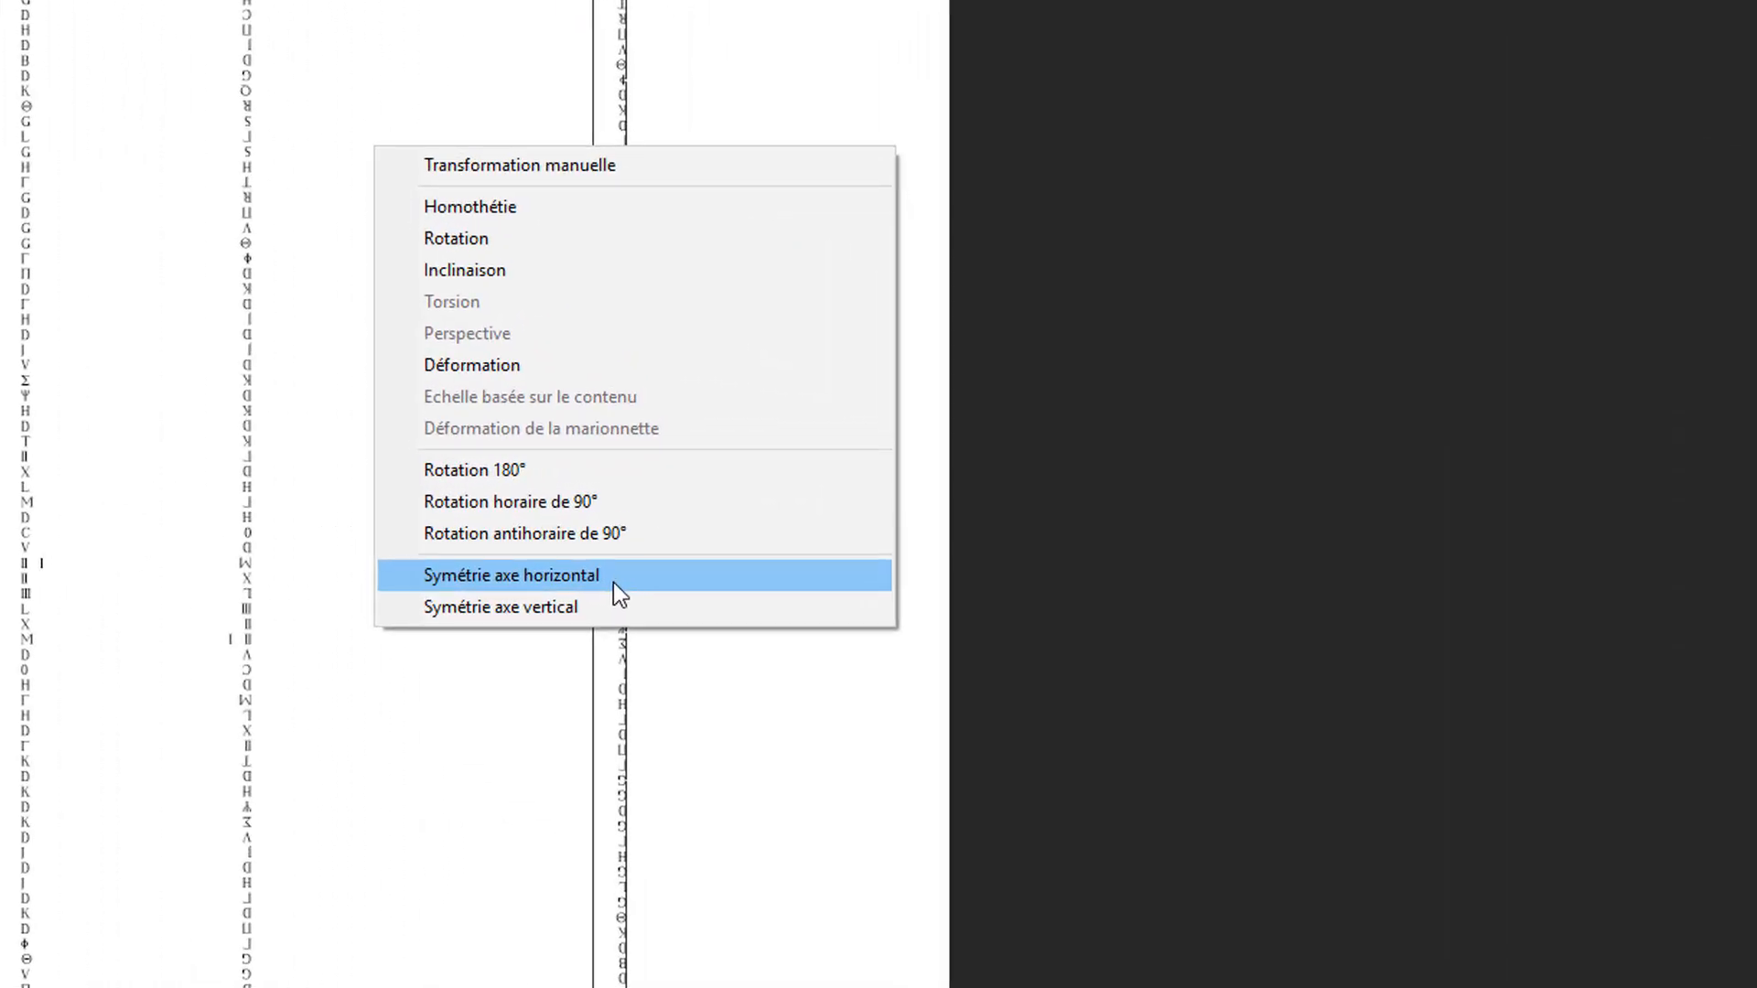
pyautogui.click(614, 581)
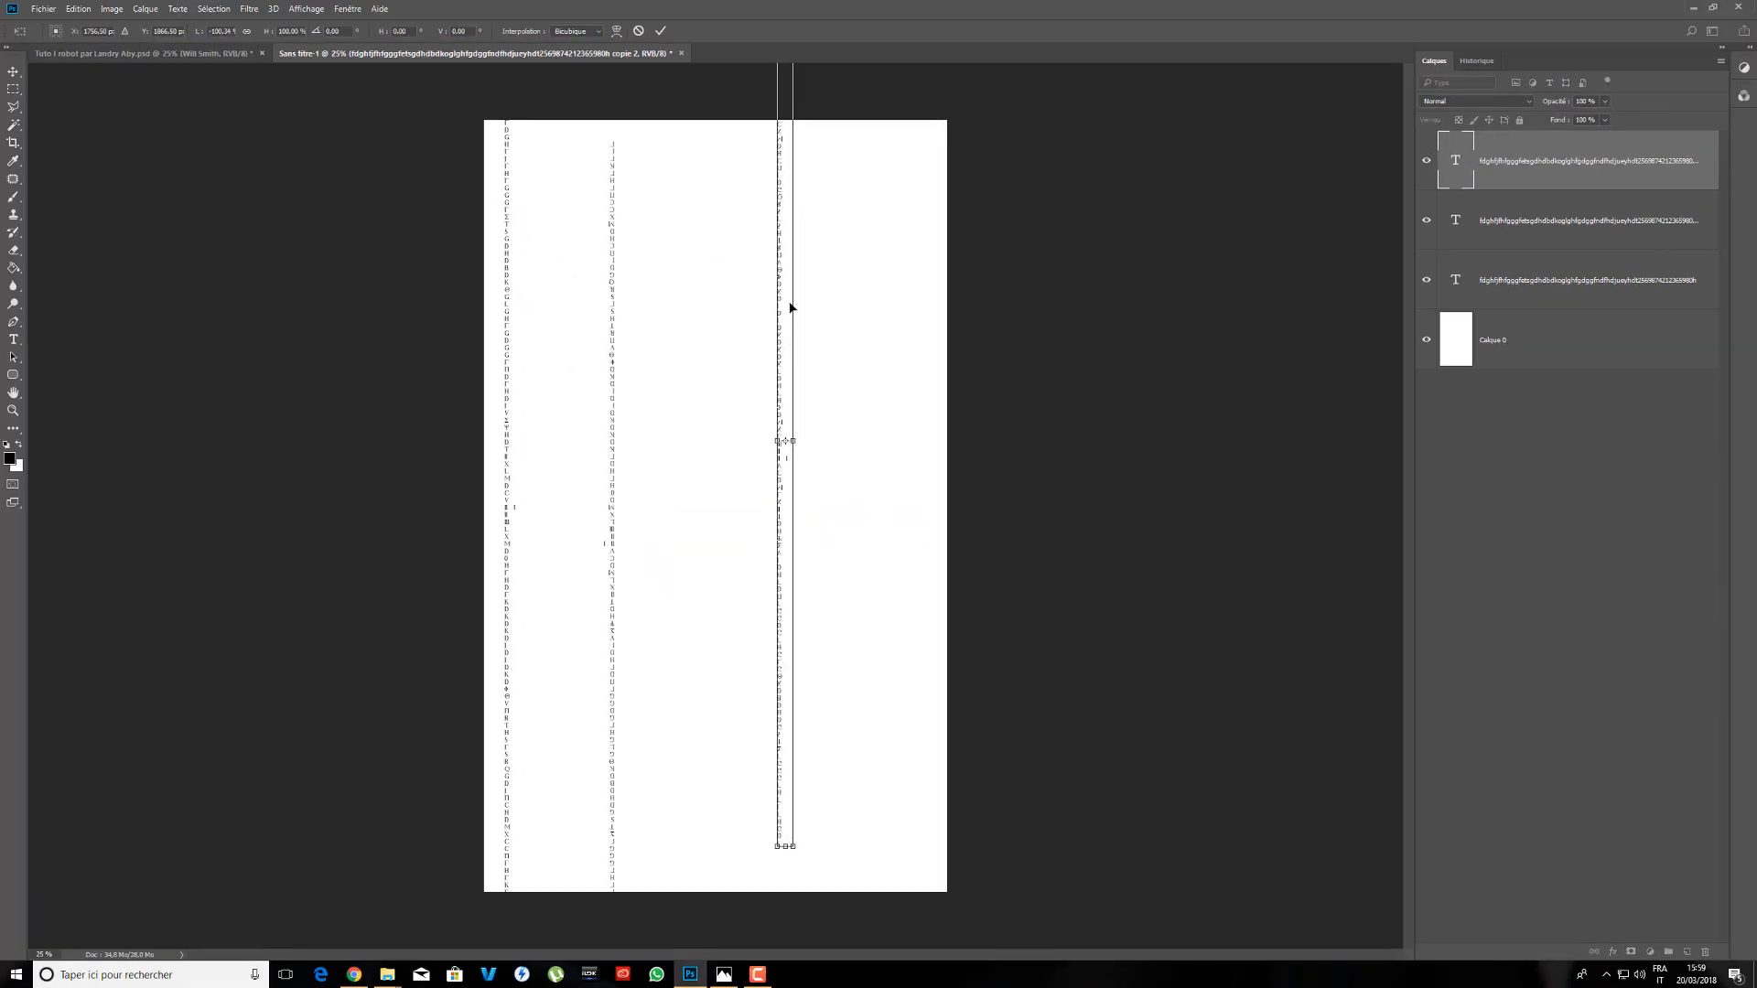
pyautogui.press('Return')
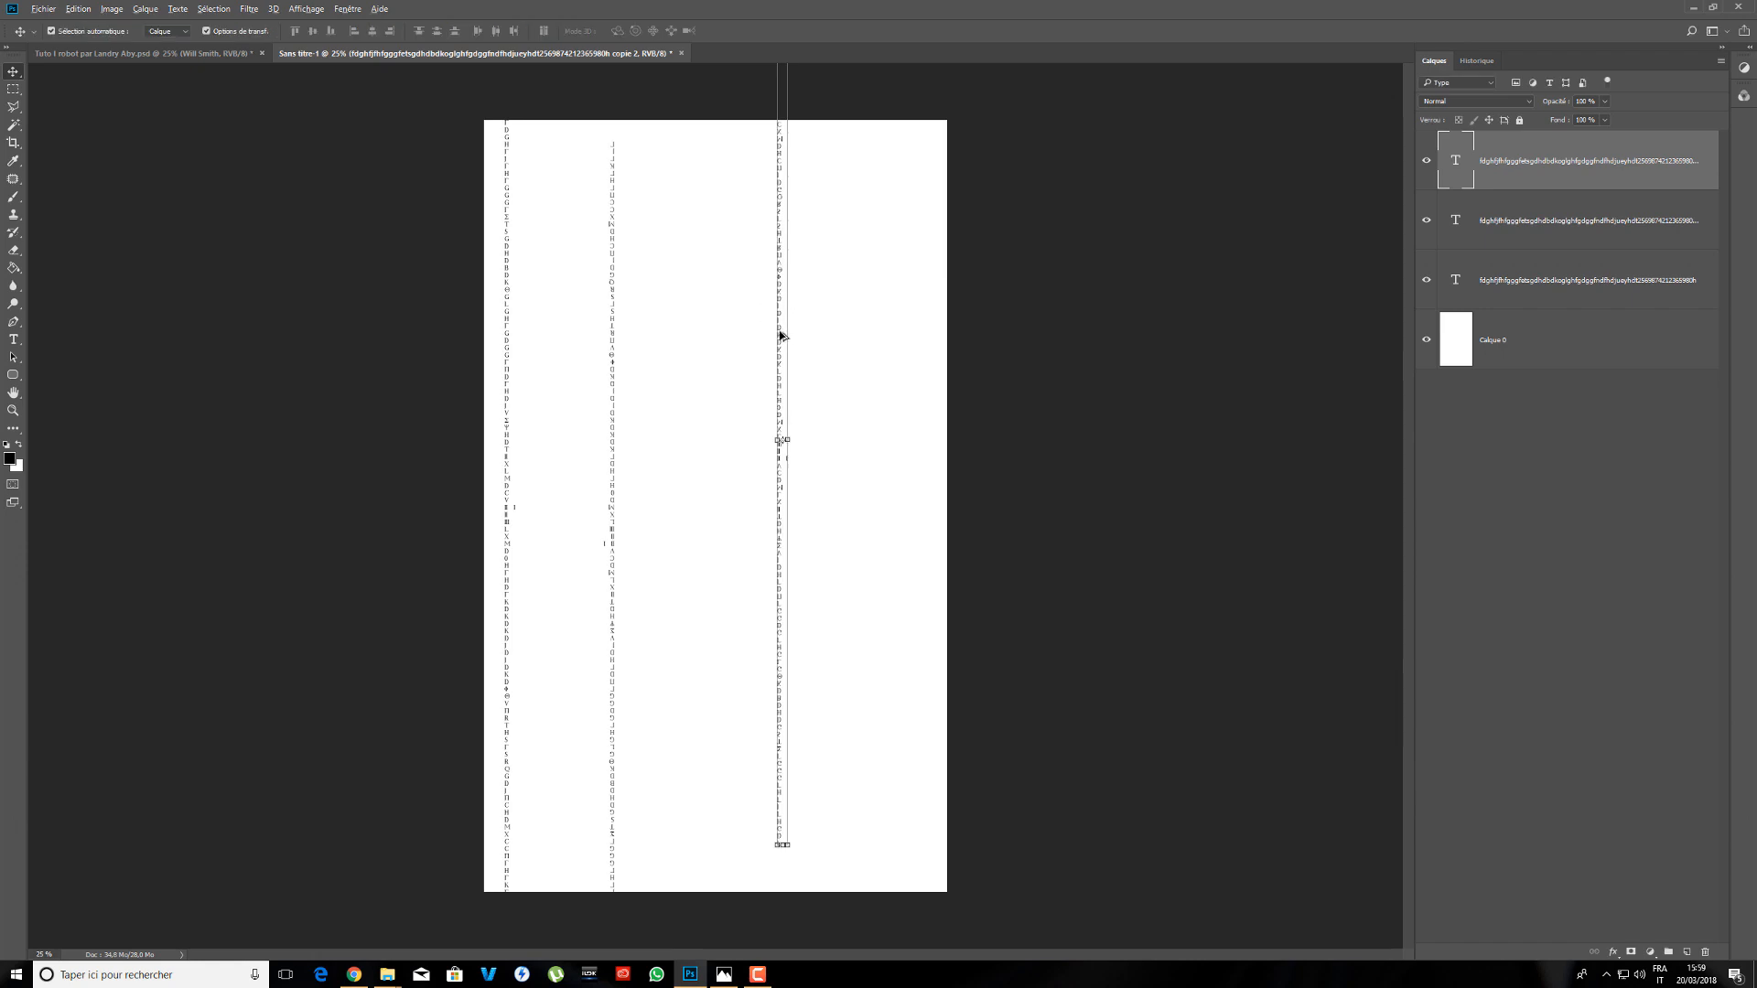
# - Duplicate the flipped column near the page's right edge and rotate the copy 180°
pyautogui.moveTo(781, 335); pyautogui.dragTo(891, 331)
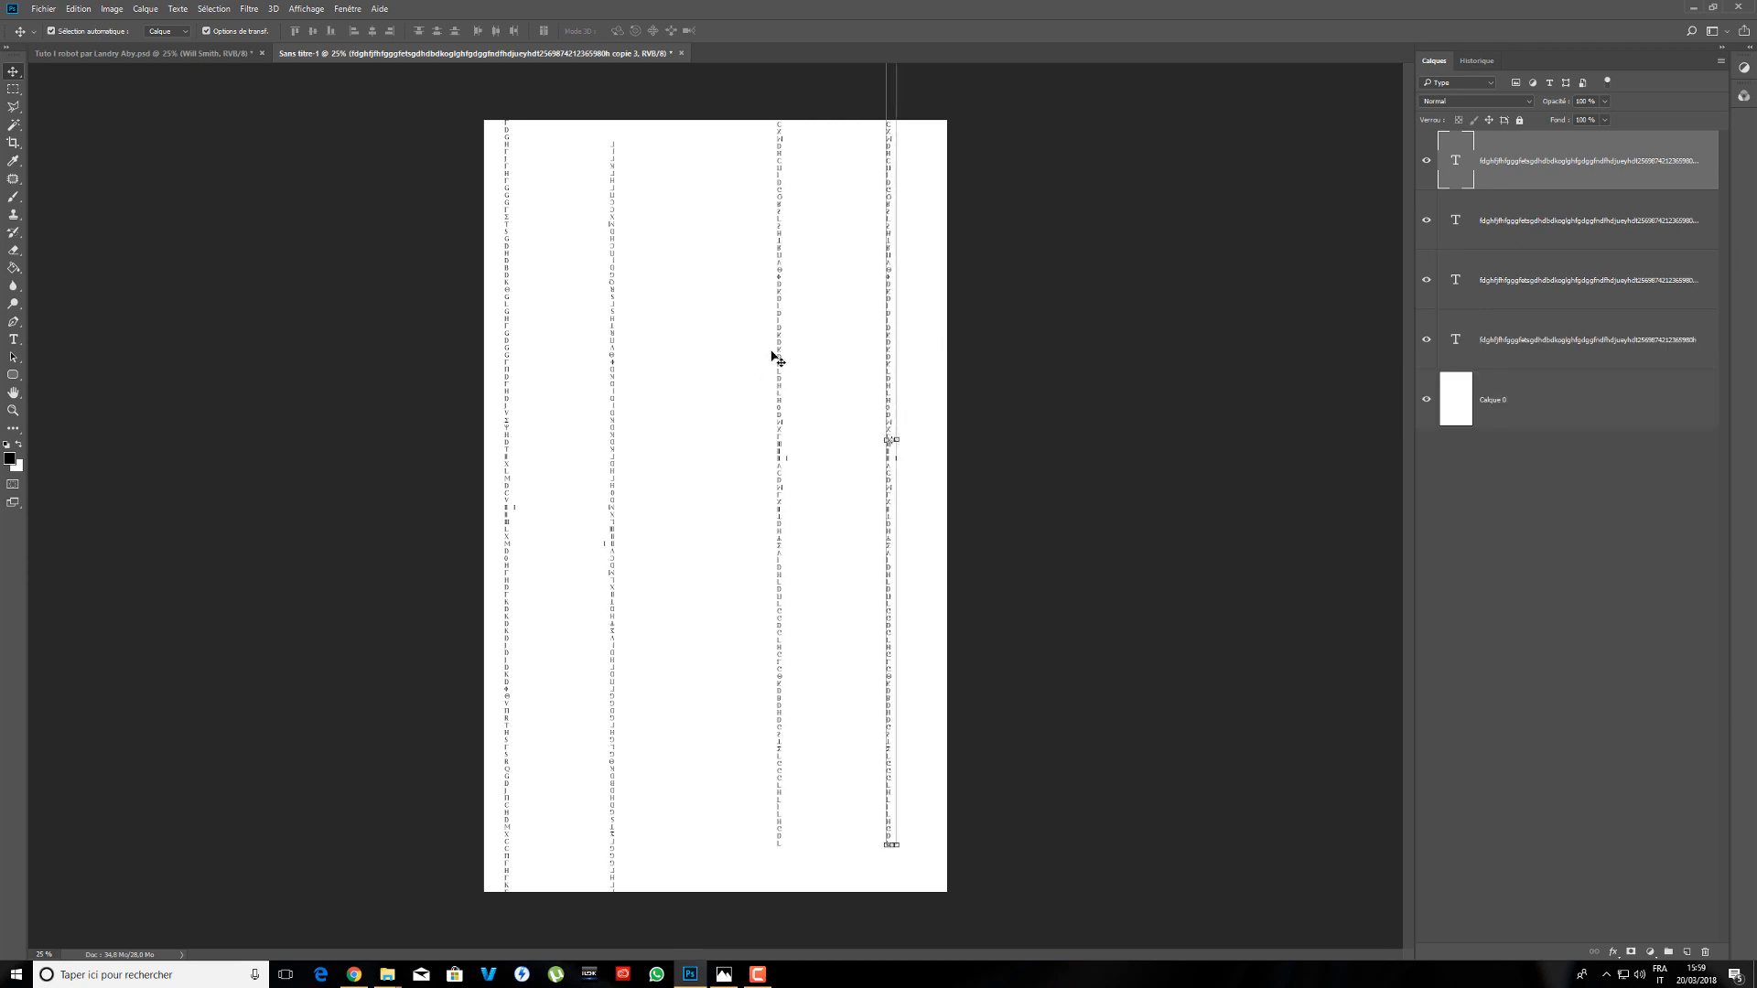
pyautogui.click(900, 552)
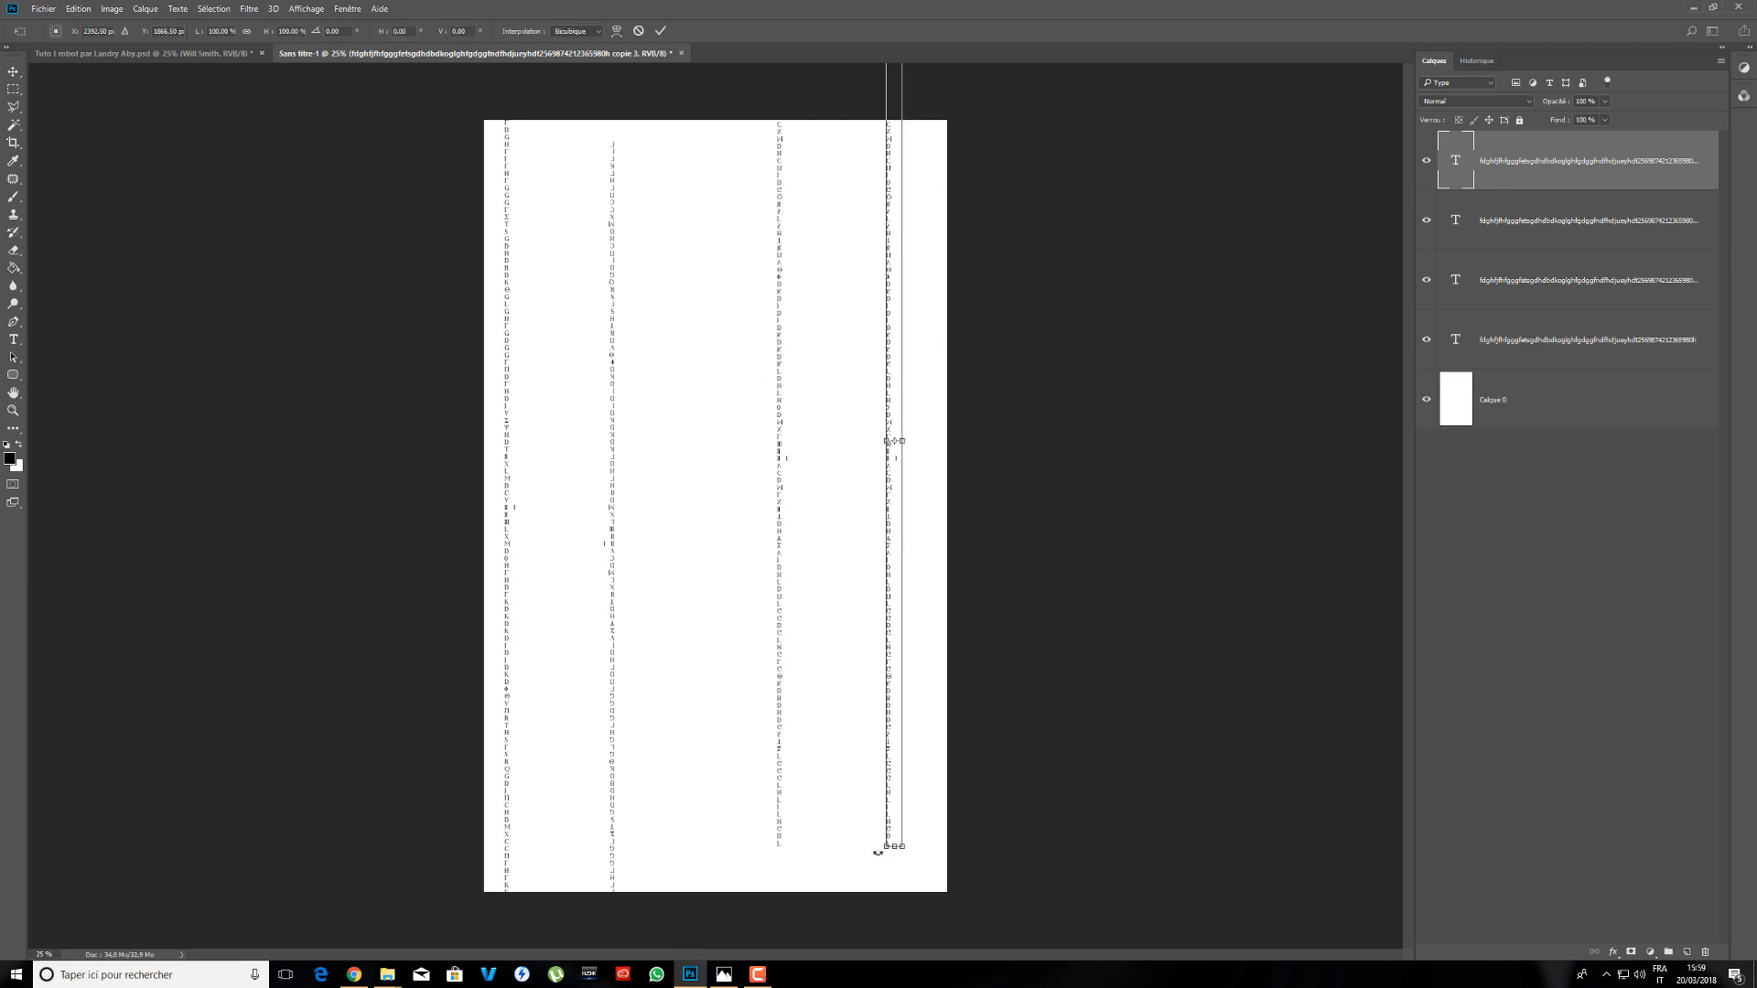
pyautogui.moveTo(889, 861); pyautogui.dragTo(980, 330)
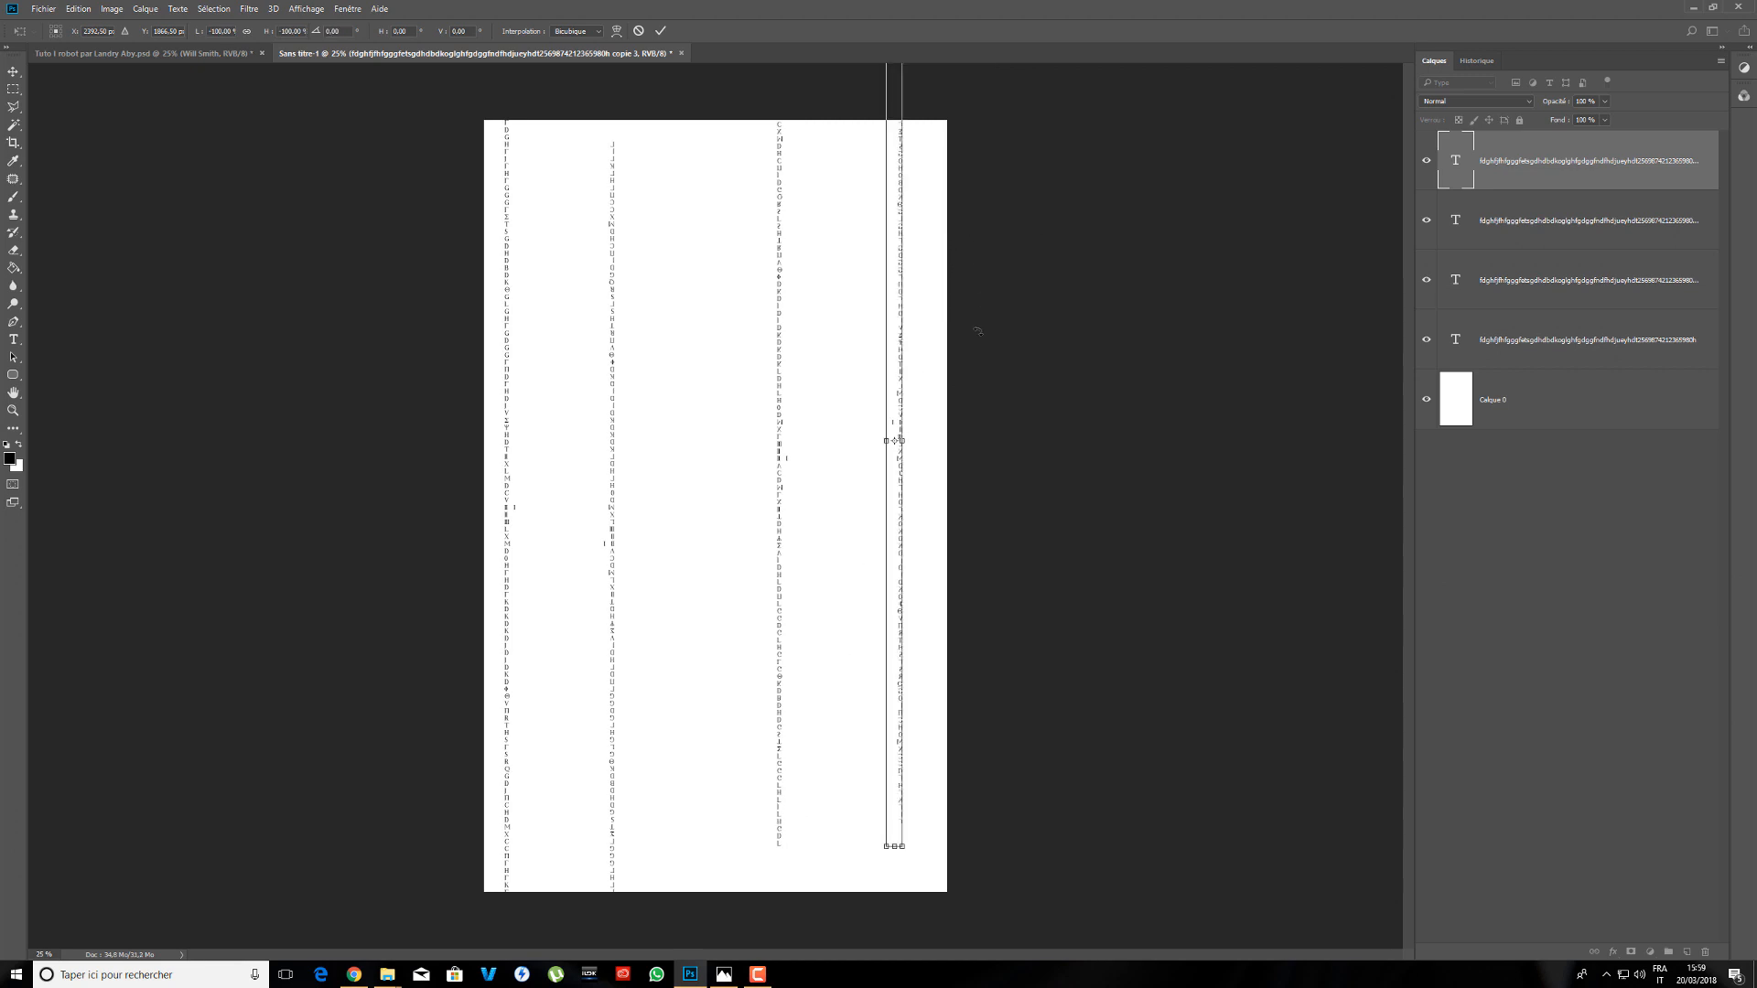
pyautogui.press('Return')
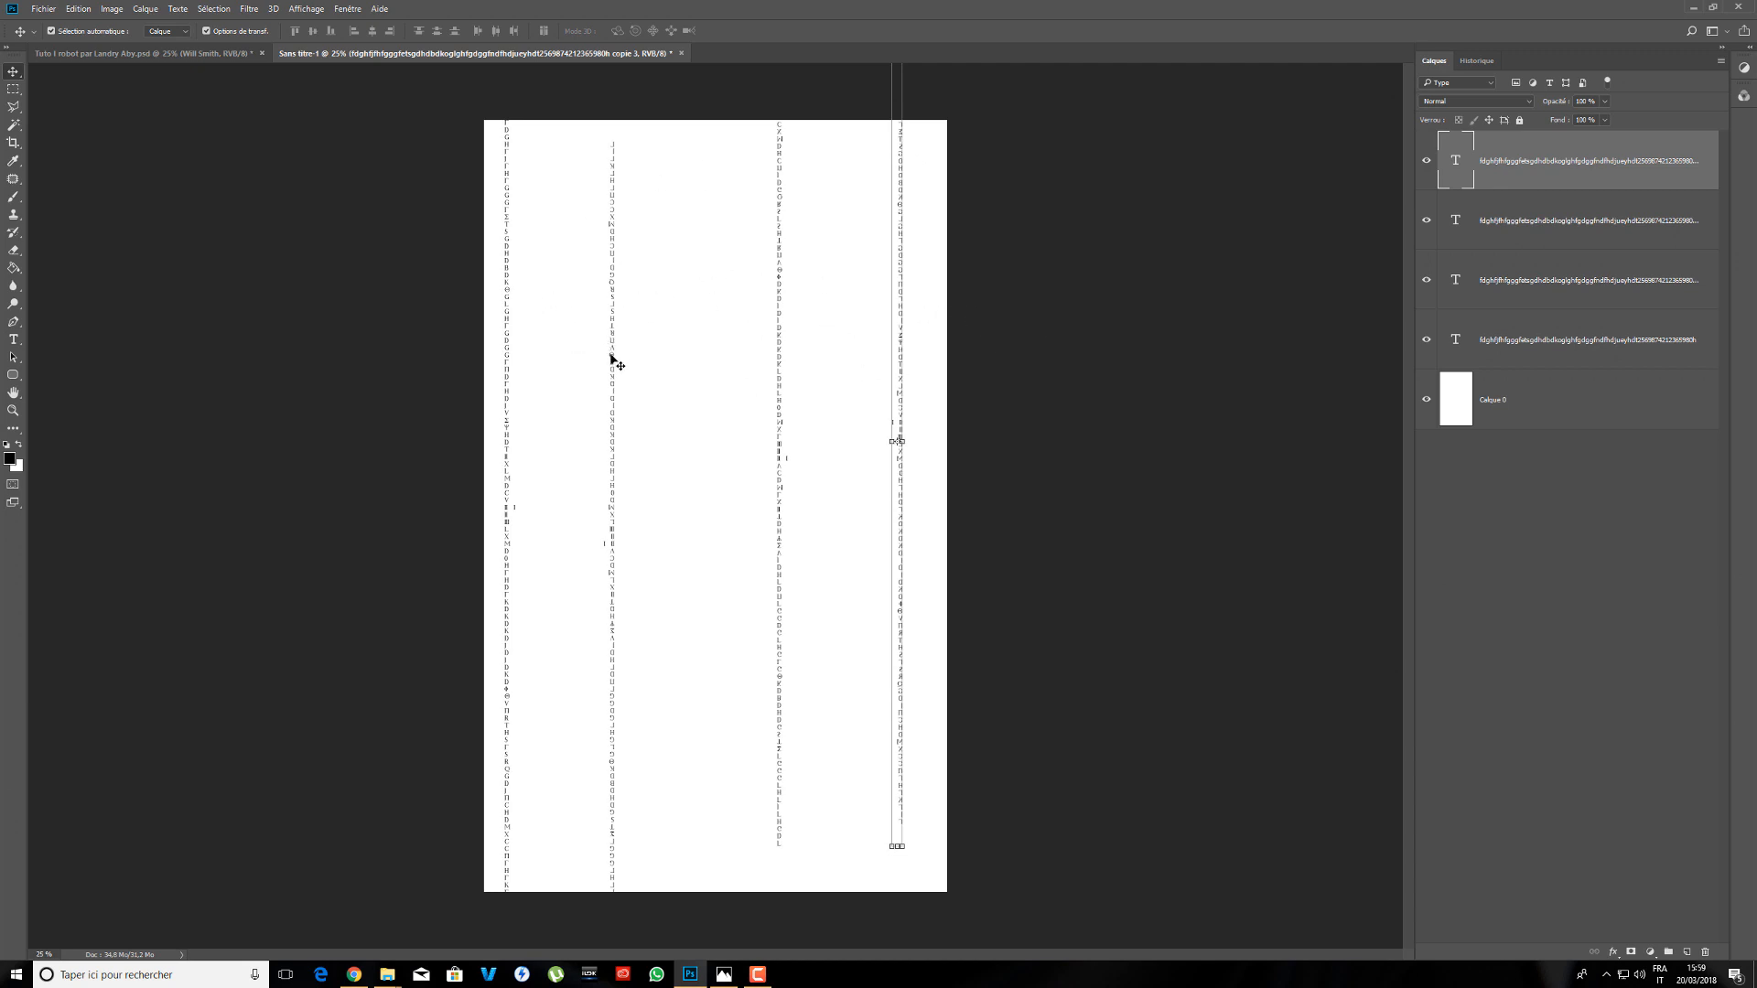
# - Move the four character columns higher to staggered heights, with uneven gaps between them across the page
pyautogui.moveTo(611, 360); pyautogui.dragTo(589, 182)
pyautogui.moveTo(510, 443); pyautogui.dragTo(521, 368)
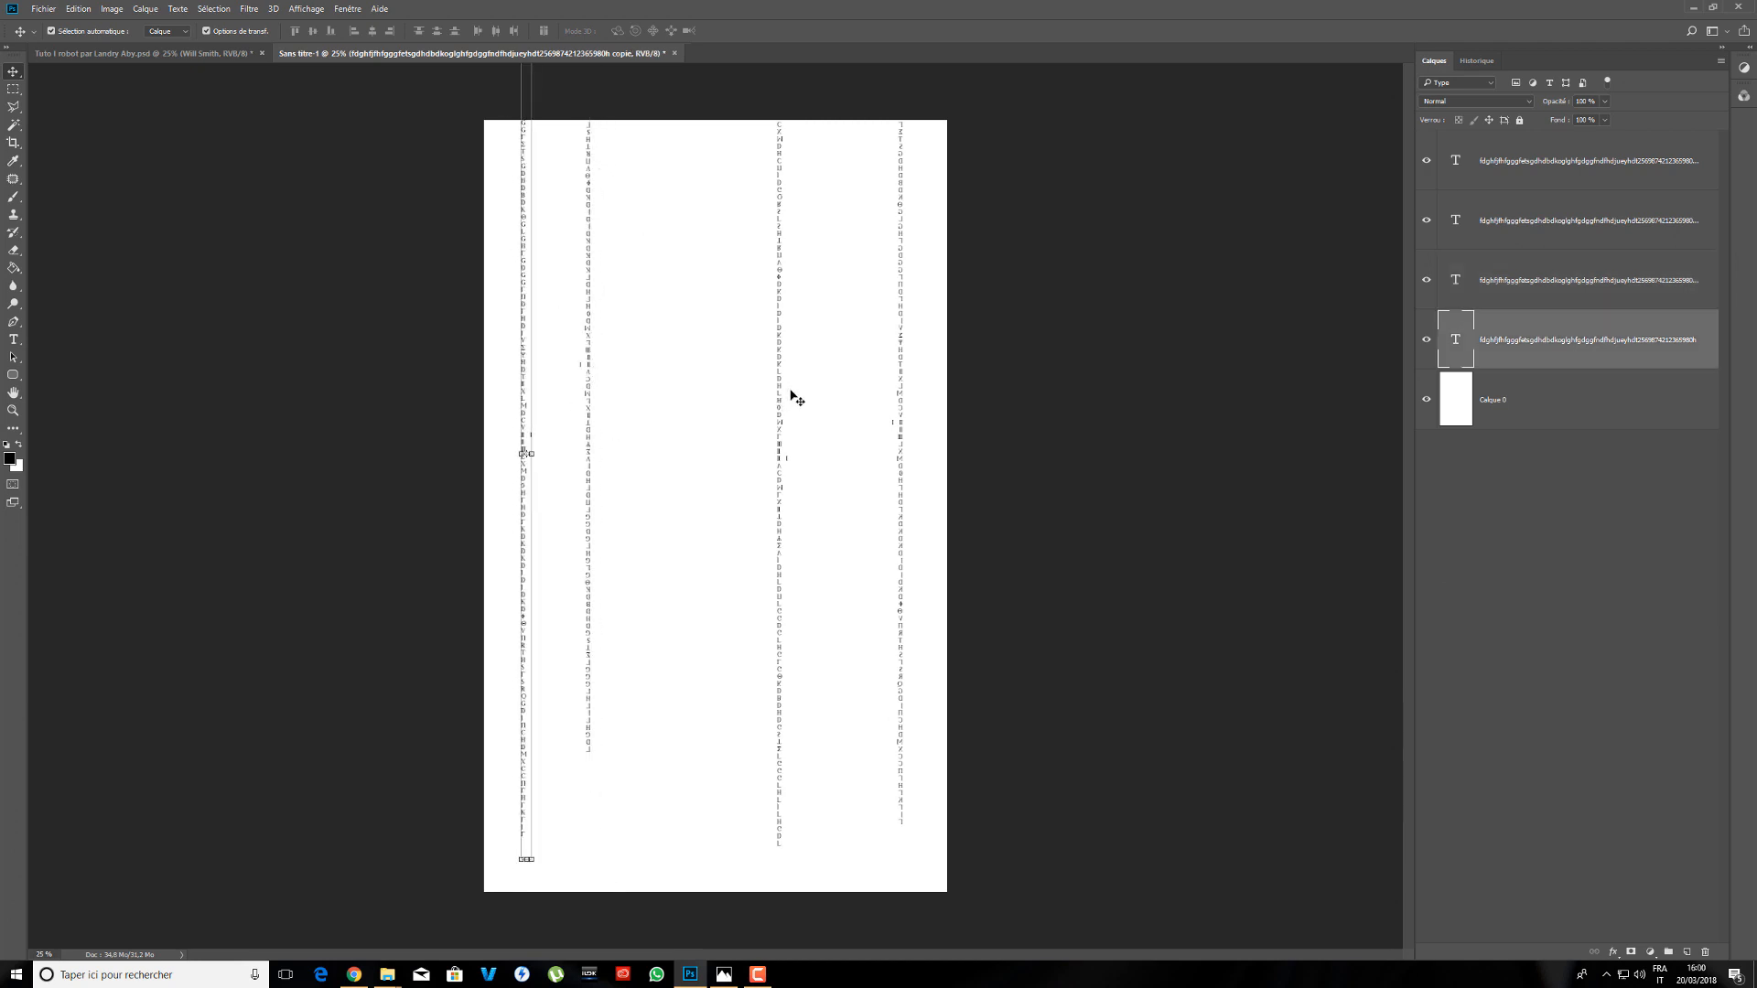
pyautogui.moveTo(772, 372); pyautogui.dragTo(732, 359)
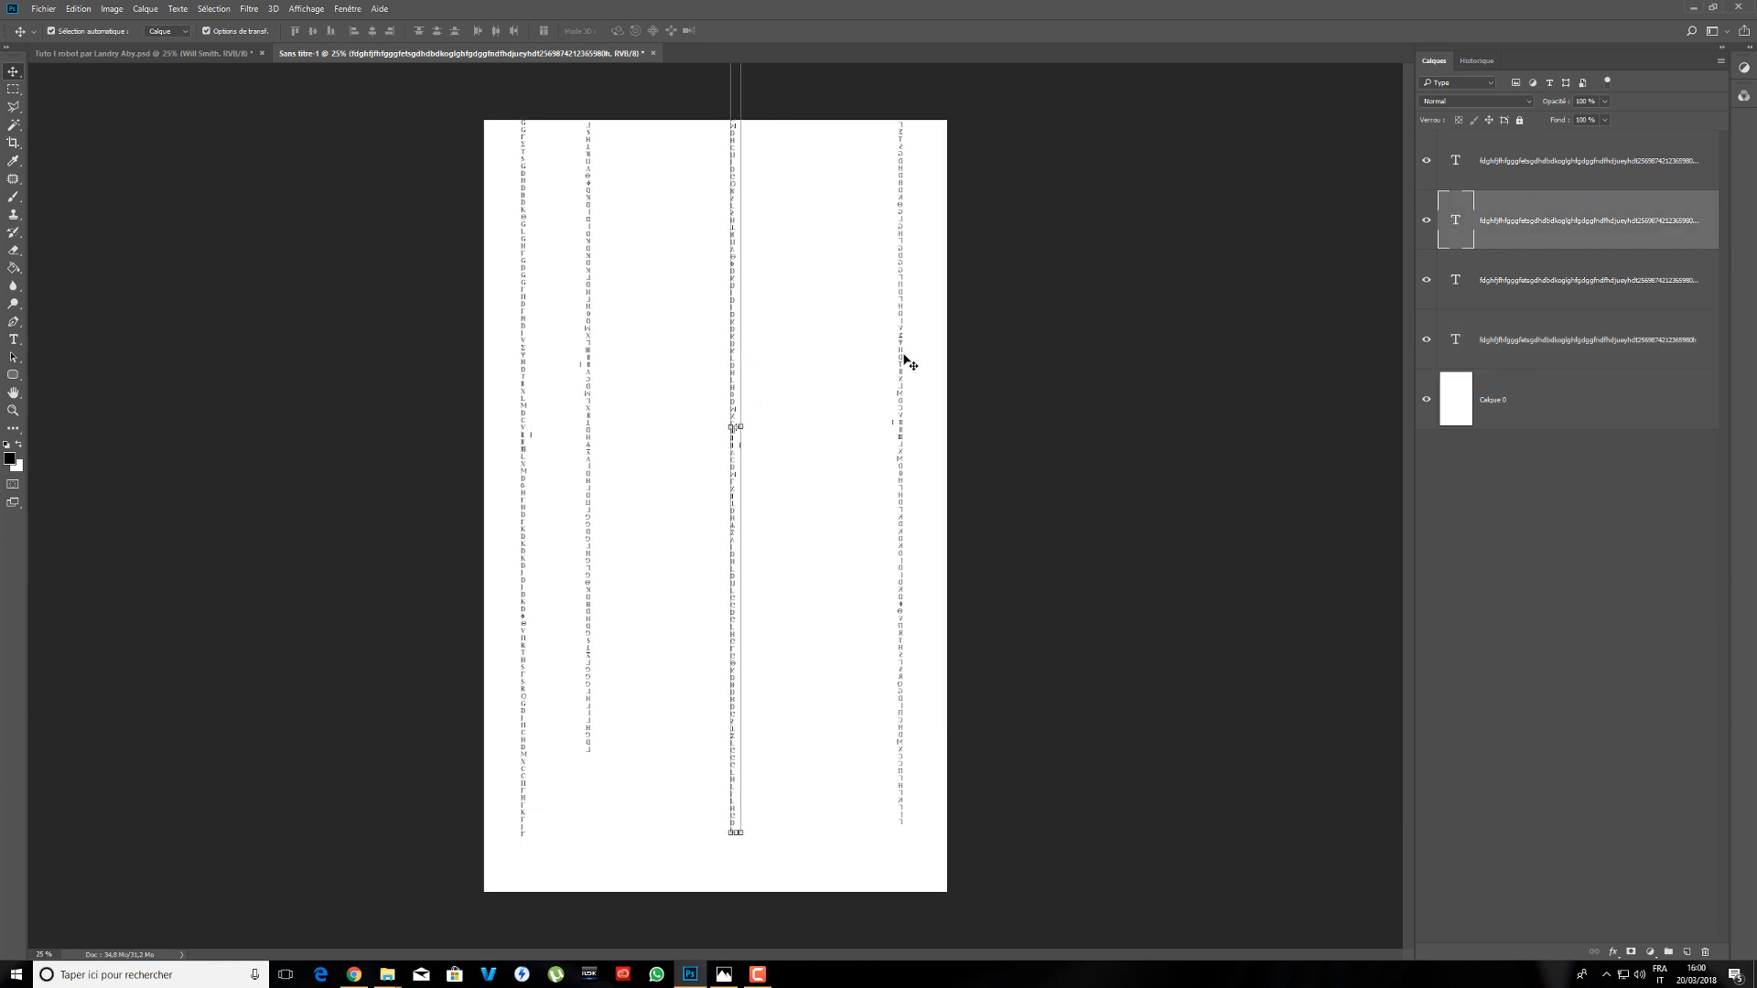
pyautogui.moveTo(904, 372); pyautogui.dragTo(862, 311)
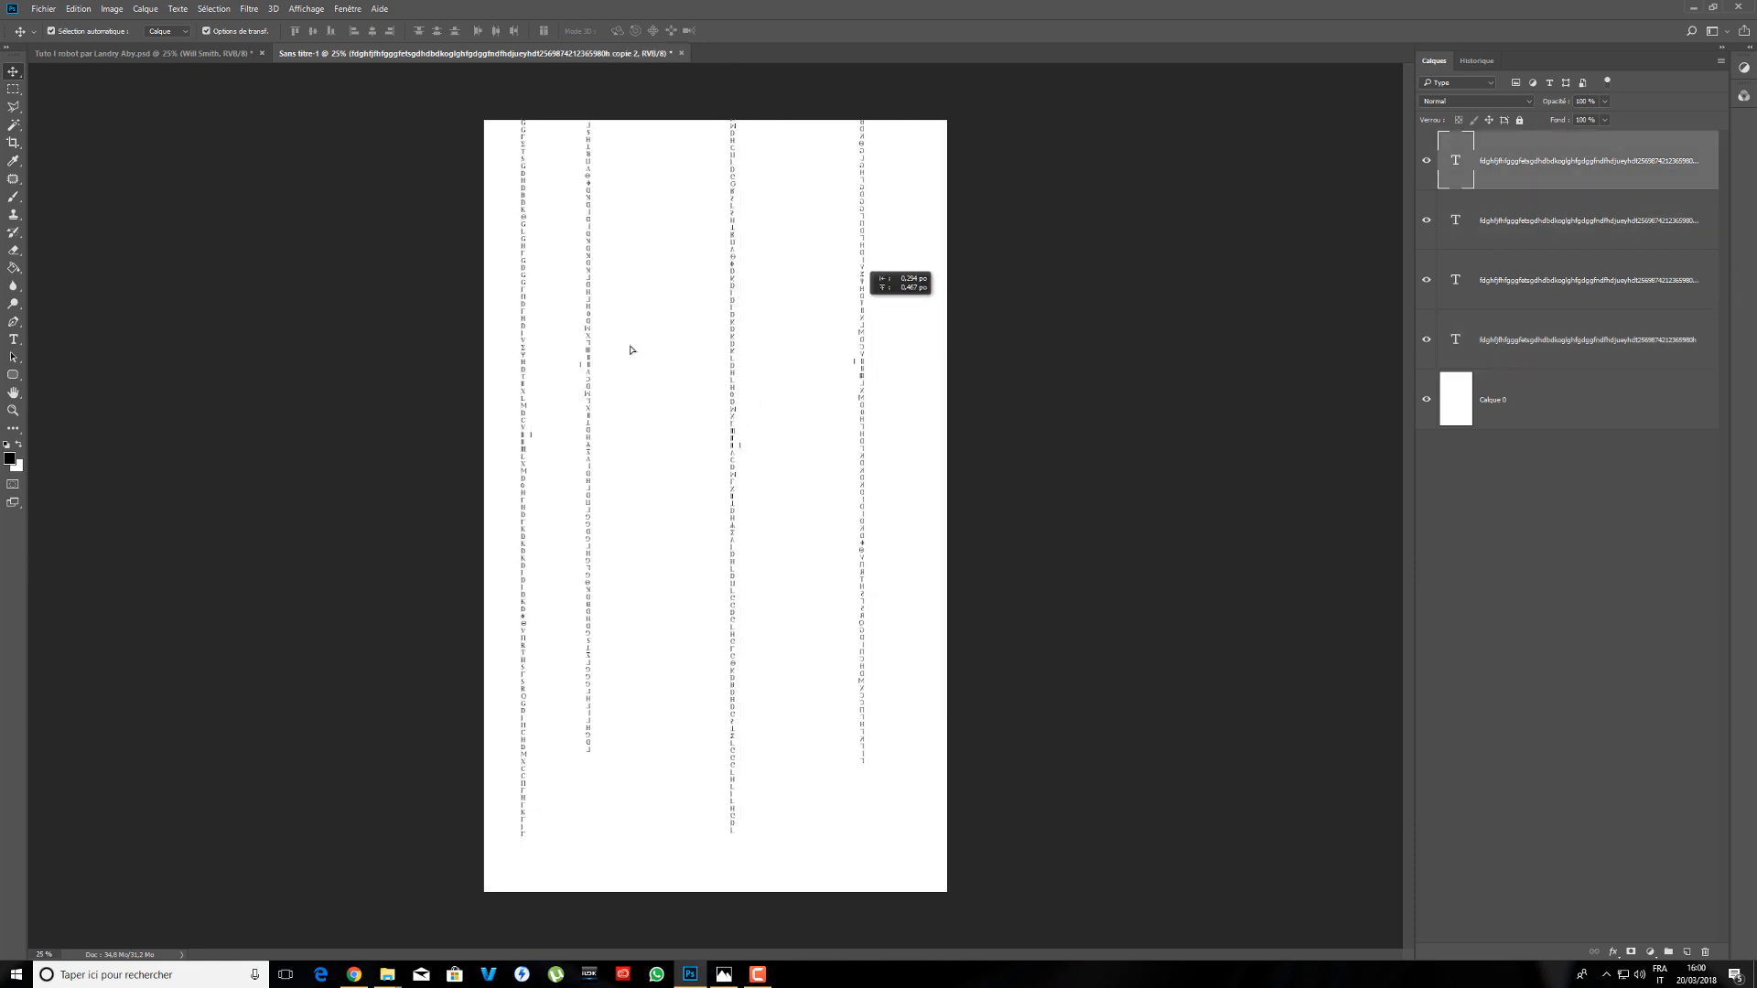
pyautogui.click(588, 335)
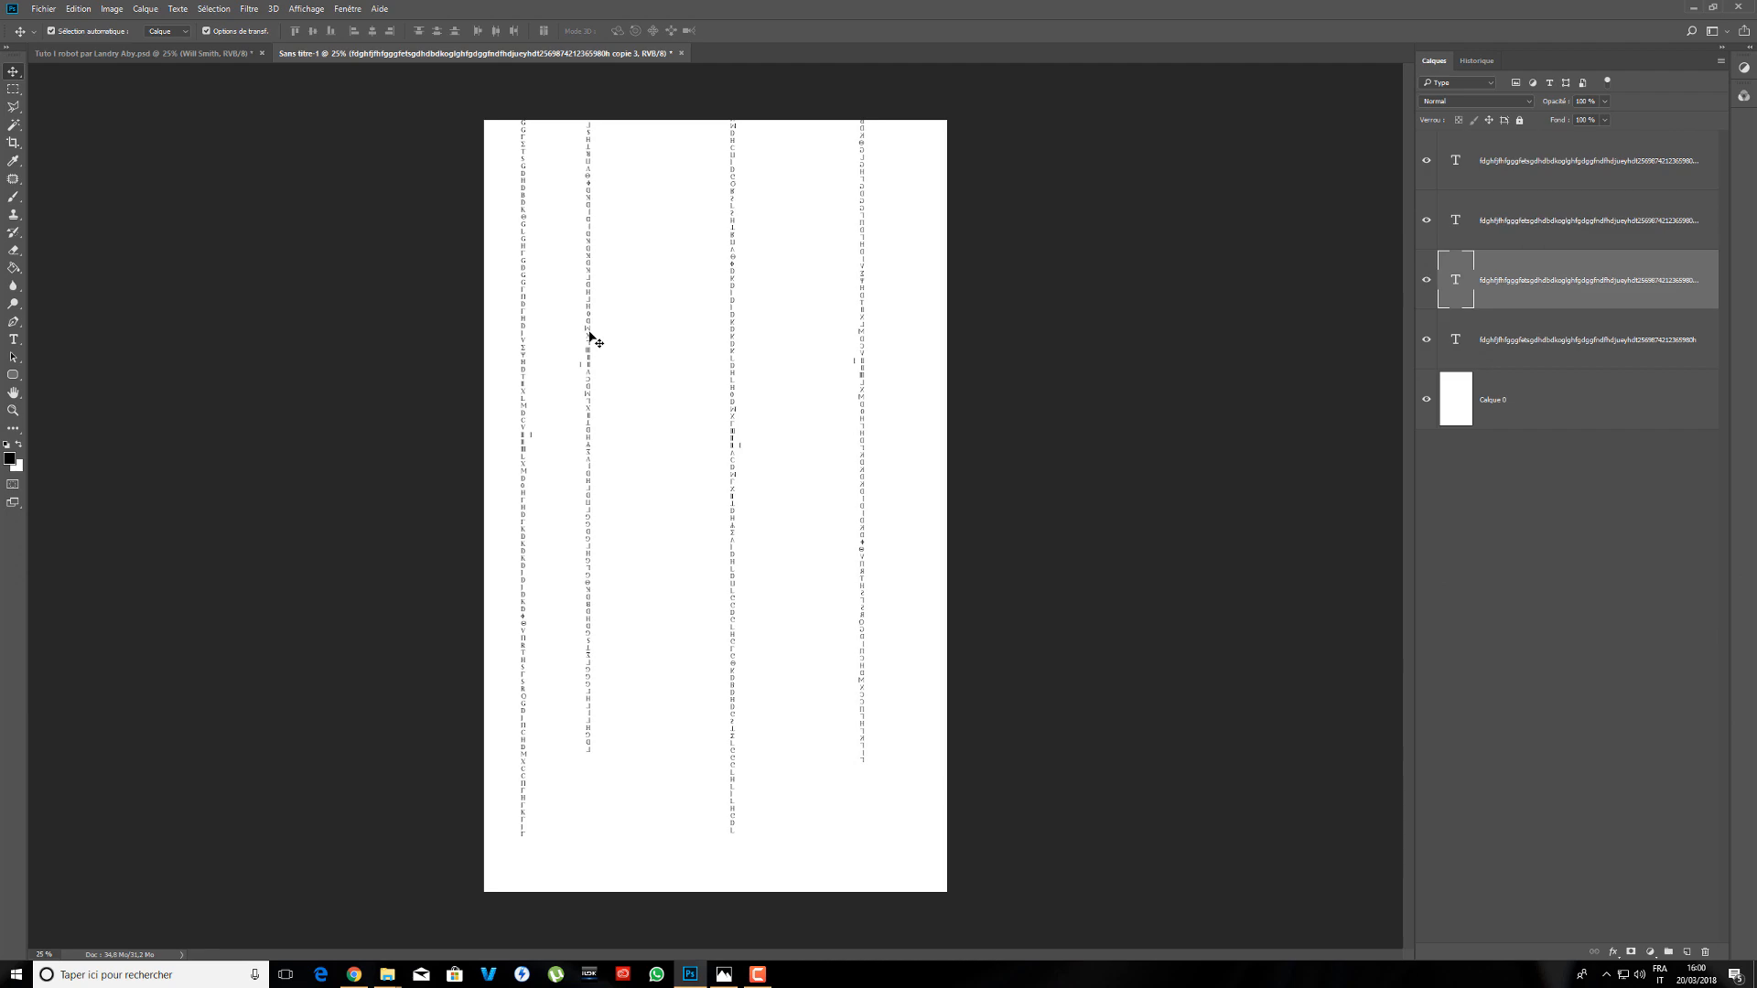
# - View the finished I Robot poster in Photos for reference, then return to Photoshop and examine the character columns up close
pyautogui.click(724, 973)
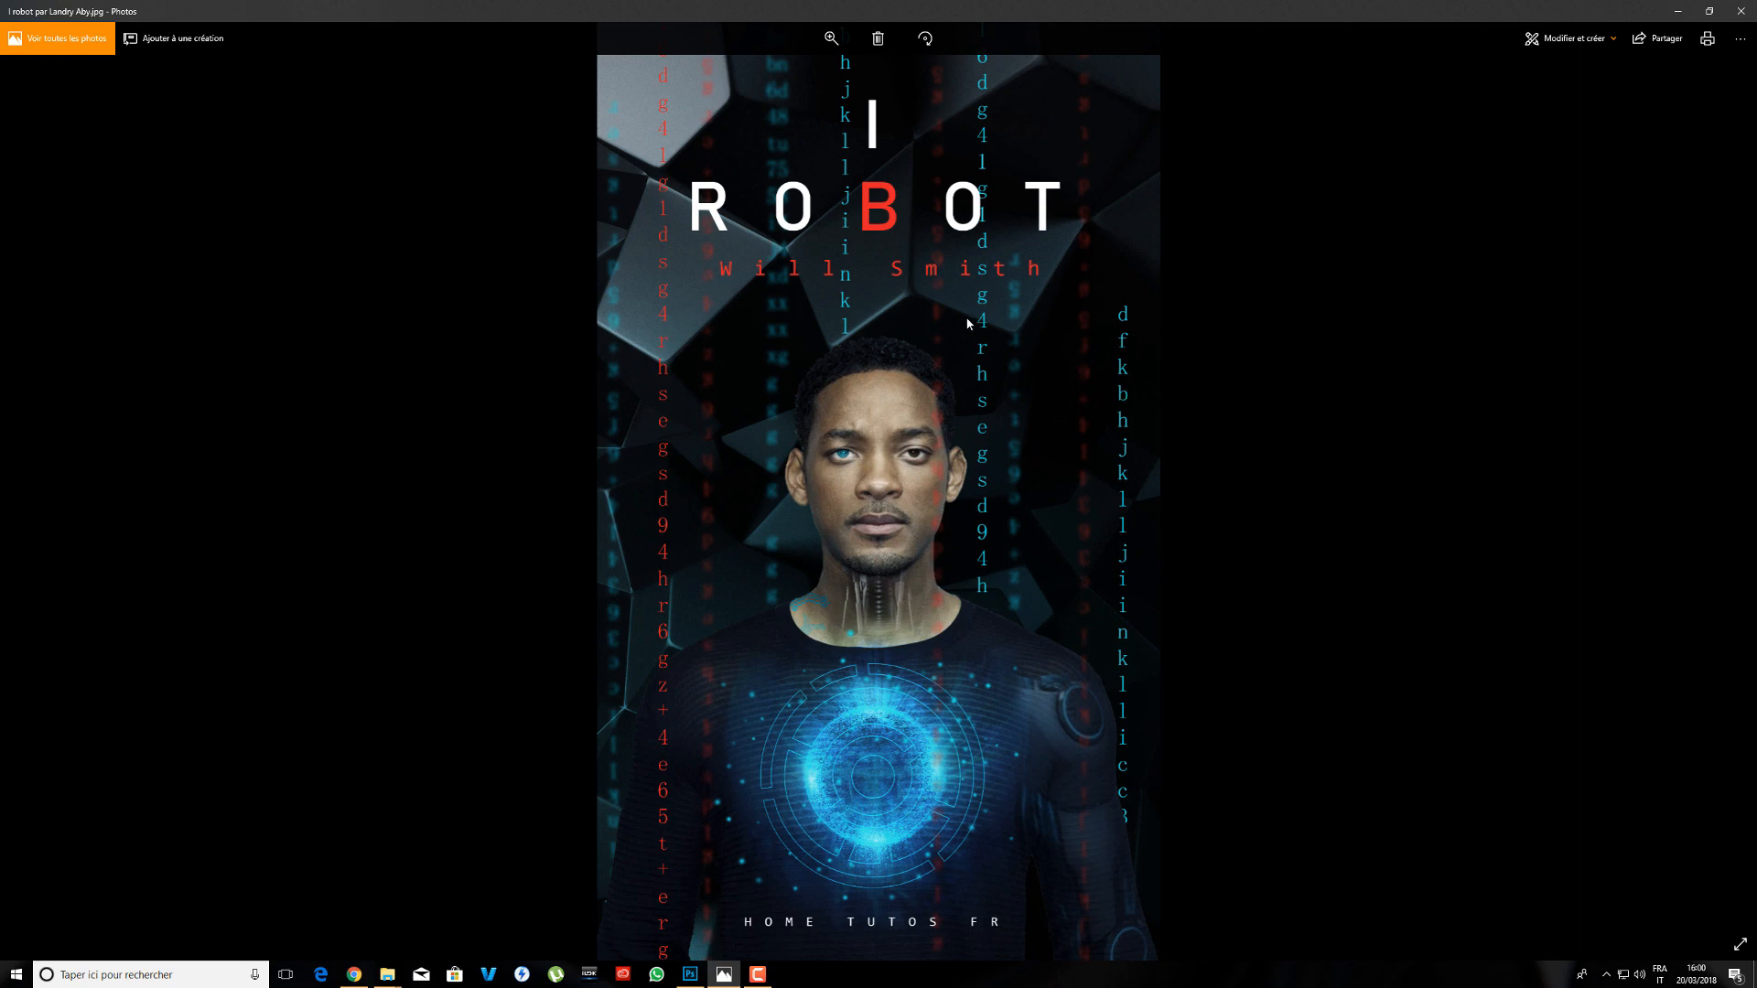
pyautogui.click(1677, 11)
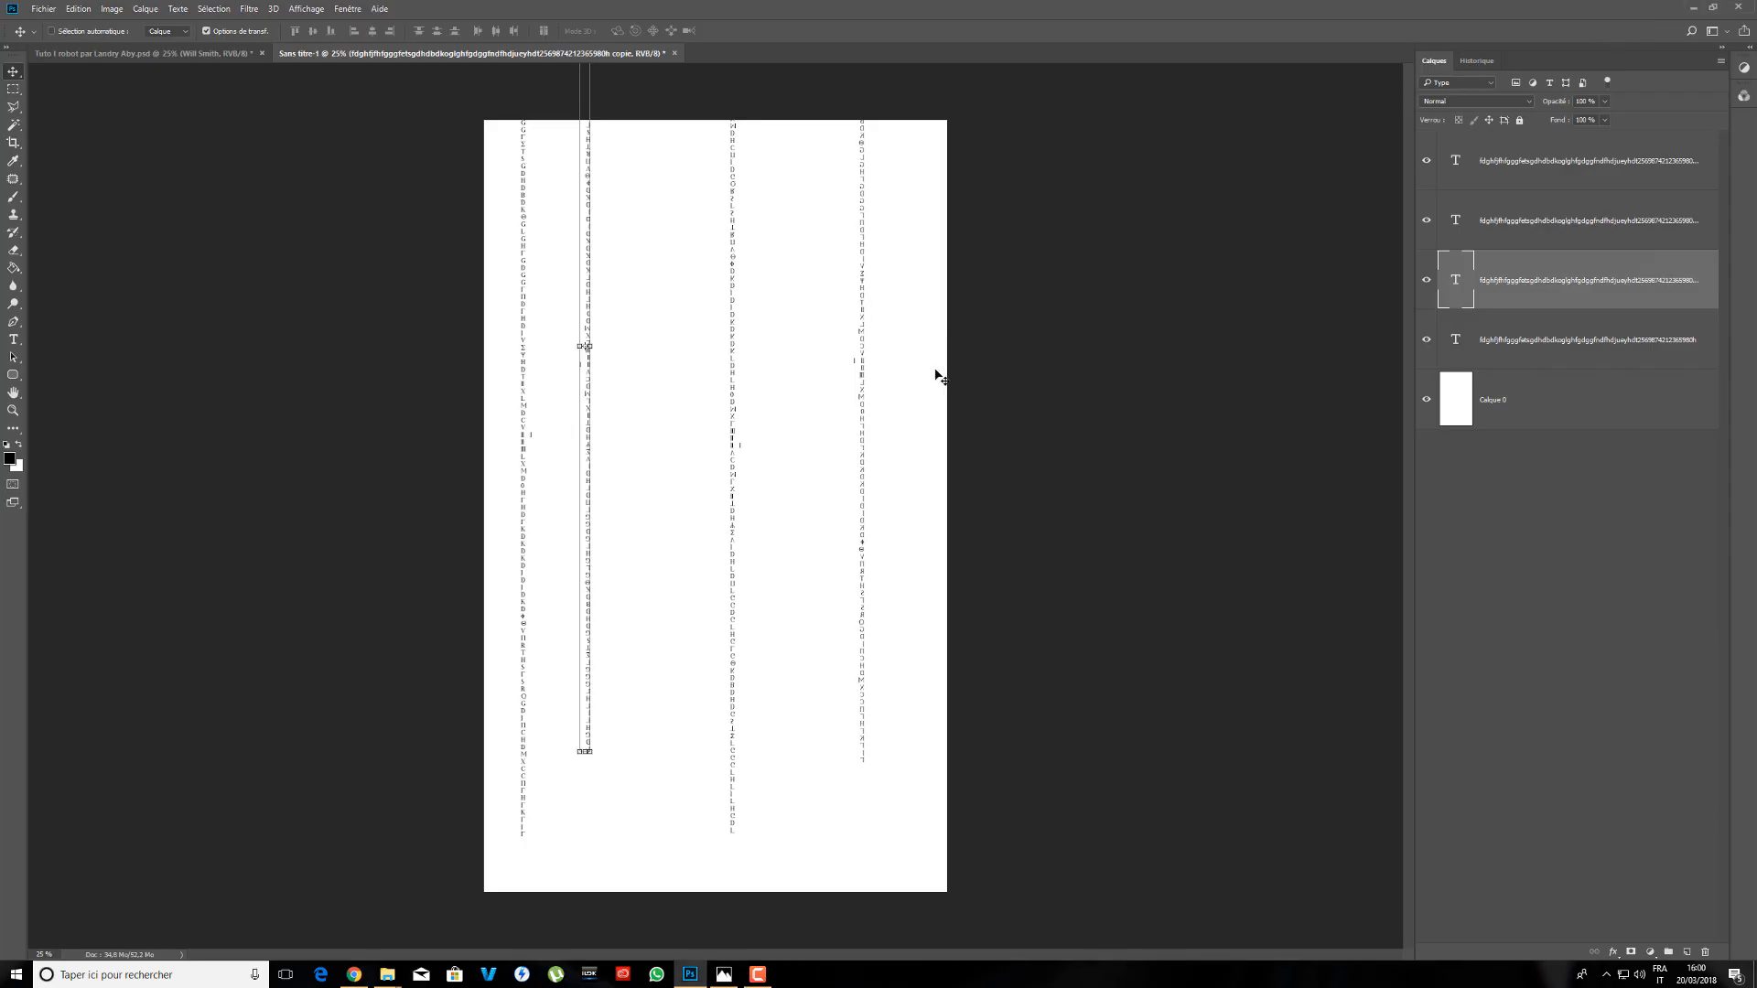
pyautogui.hotkey('ctrl', '+')
pyautogui.hotkey('ctrl', '+')
pyautogui.hotkey('ctrl', '+')
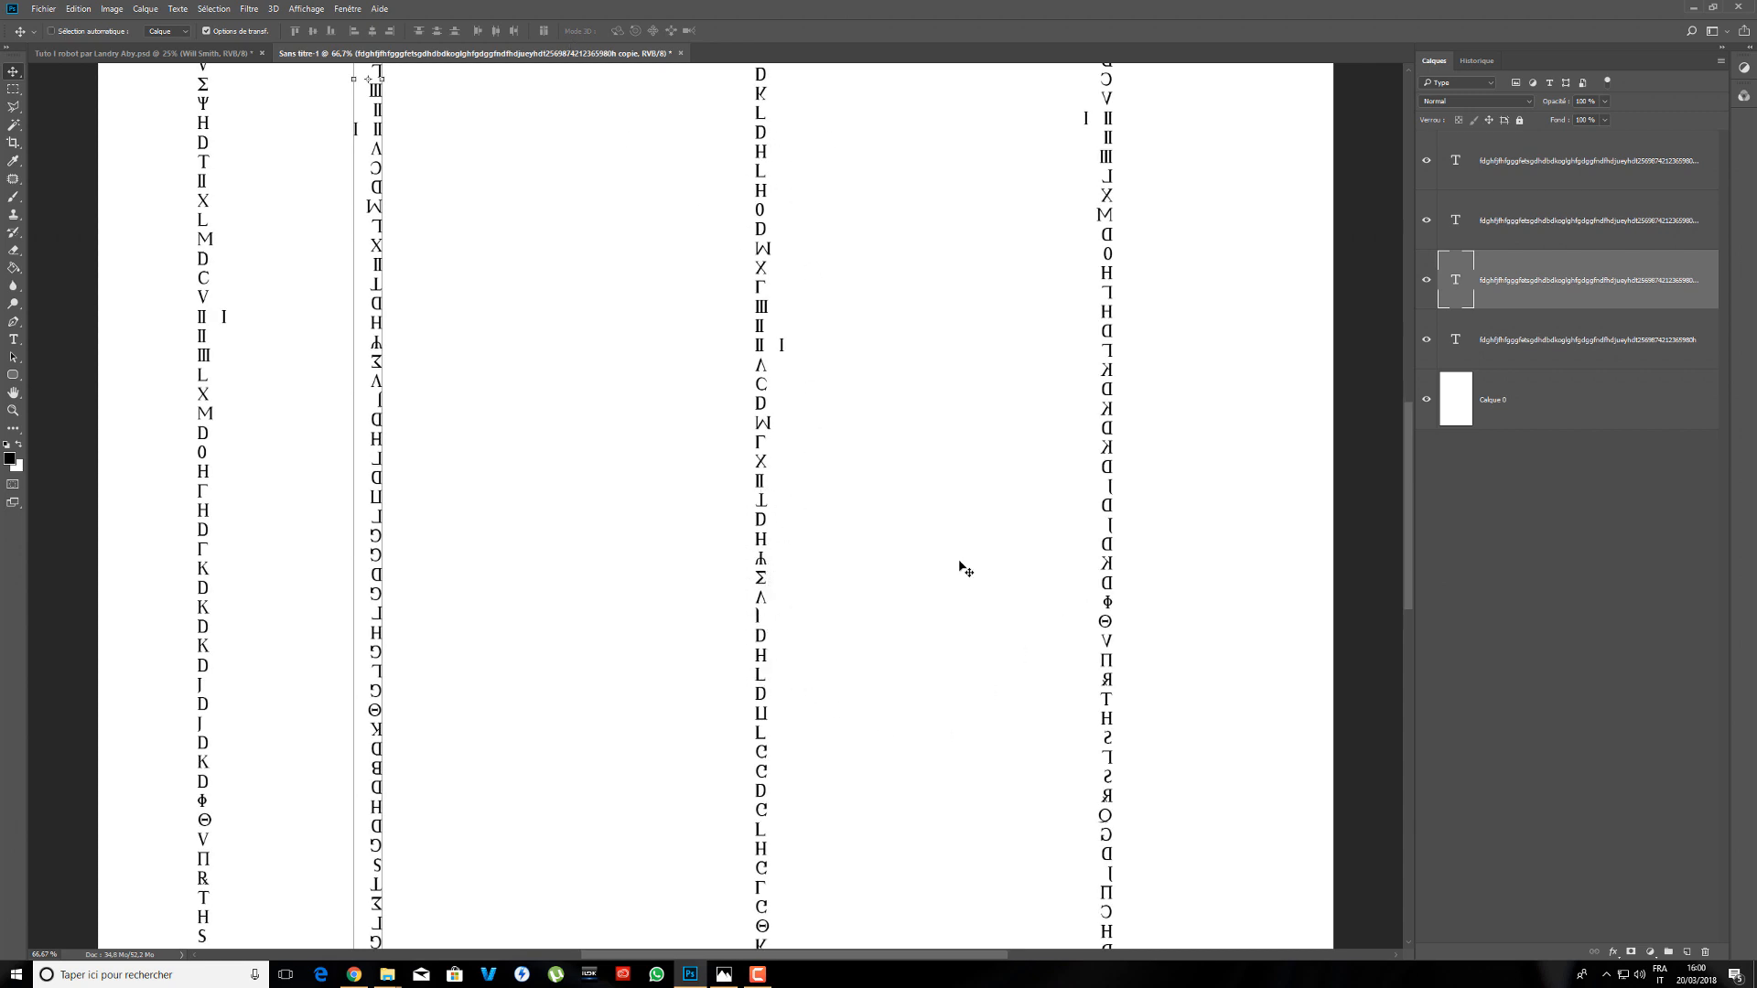
pyautogui.hotkey('ctrl', '-')
pyautogui.hotkey('ctrl', '-')
pyautogui.hotkey('ctrl', '-')
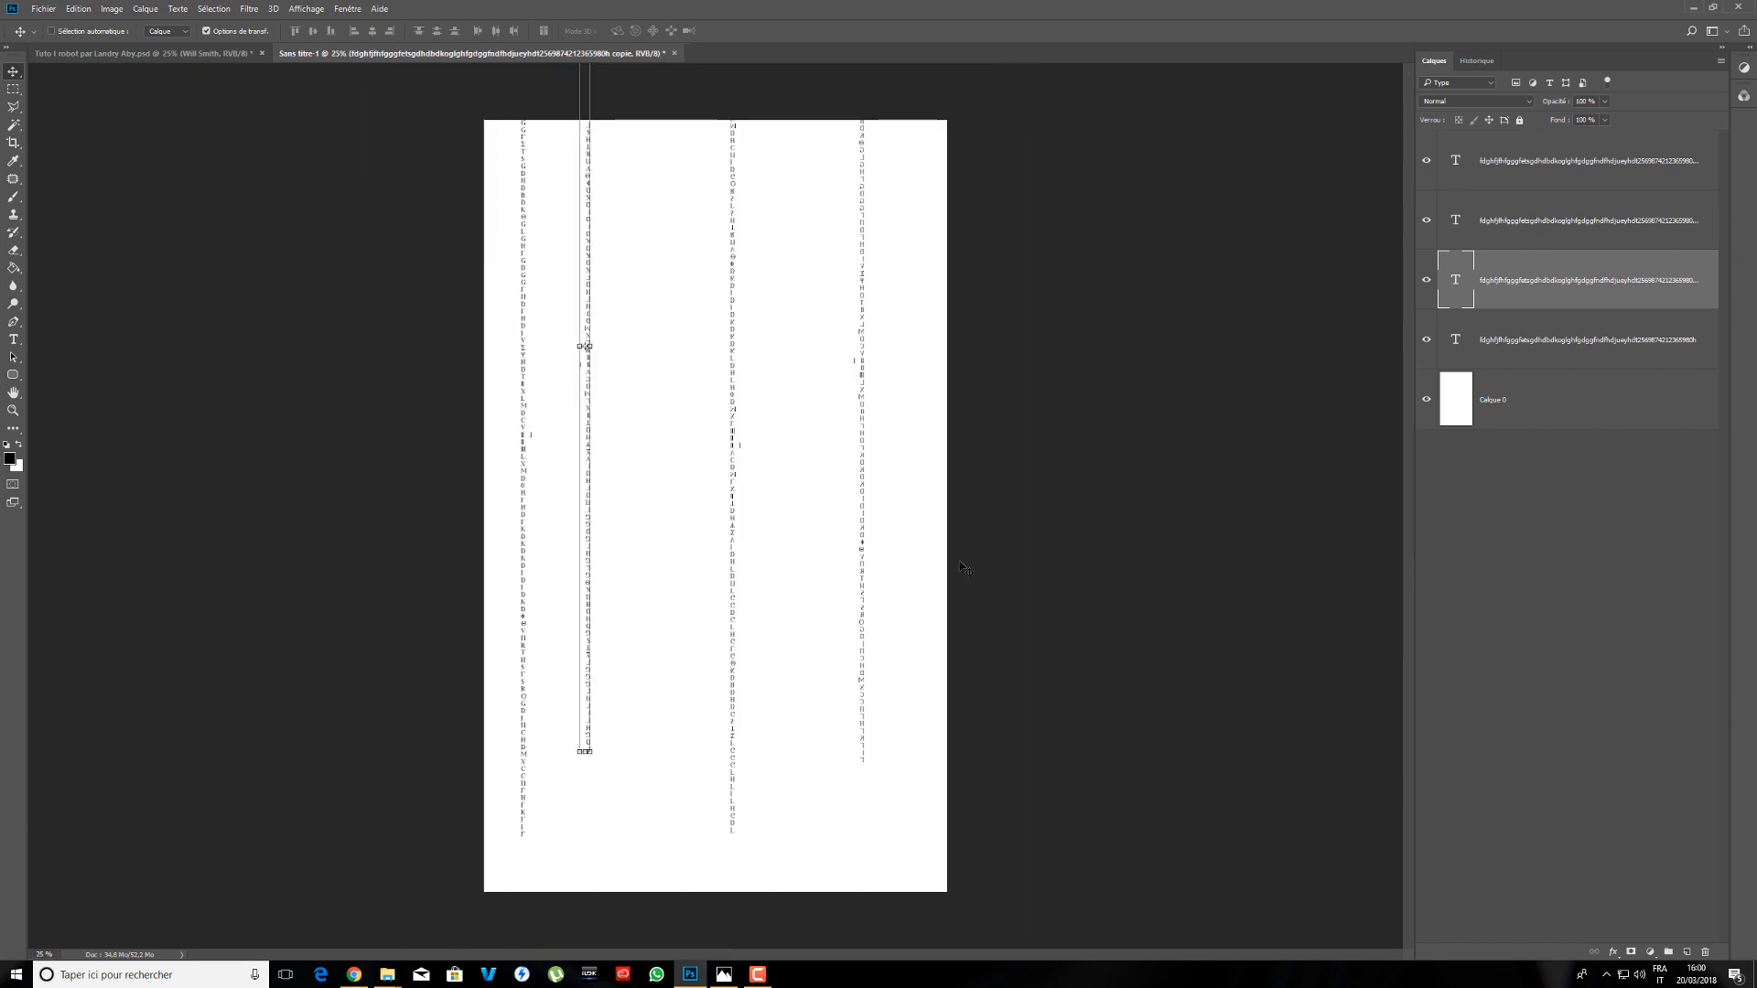
pyautogui.hotkey('ctrl', '+')
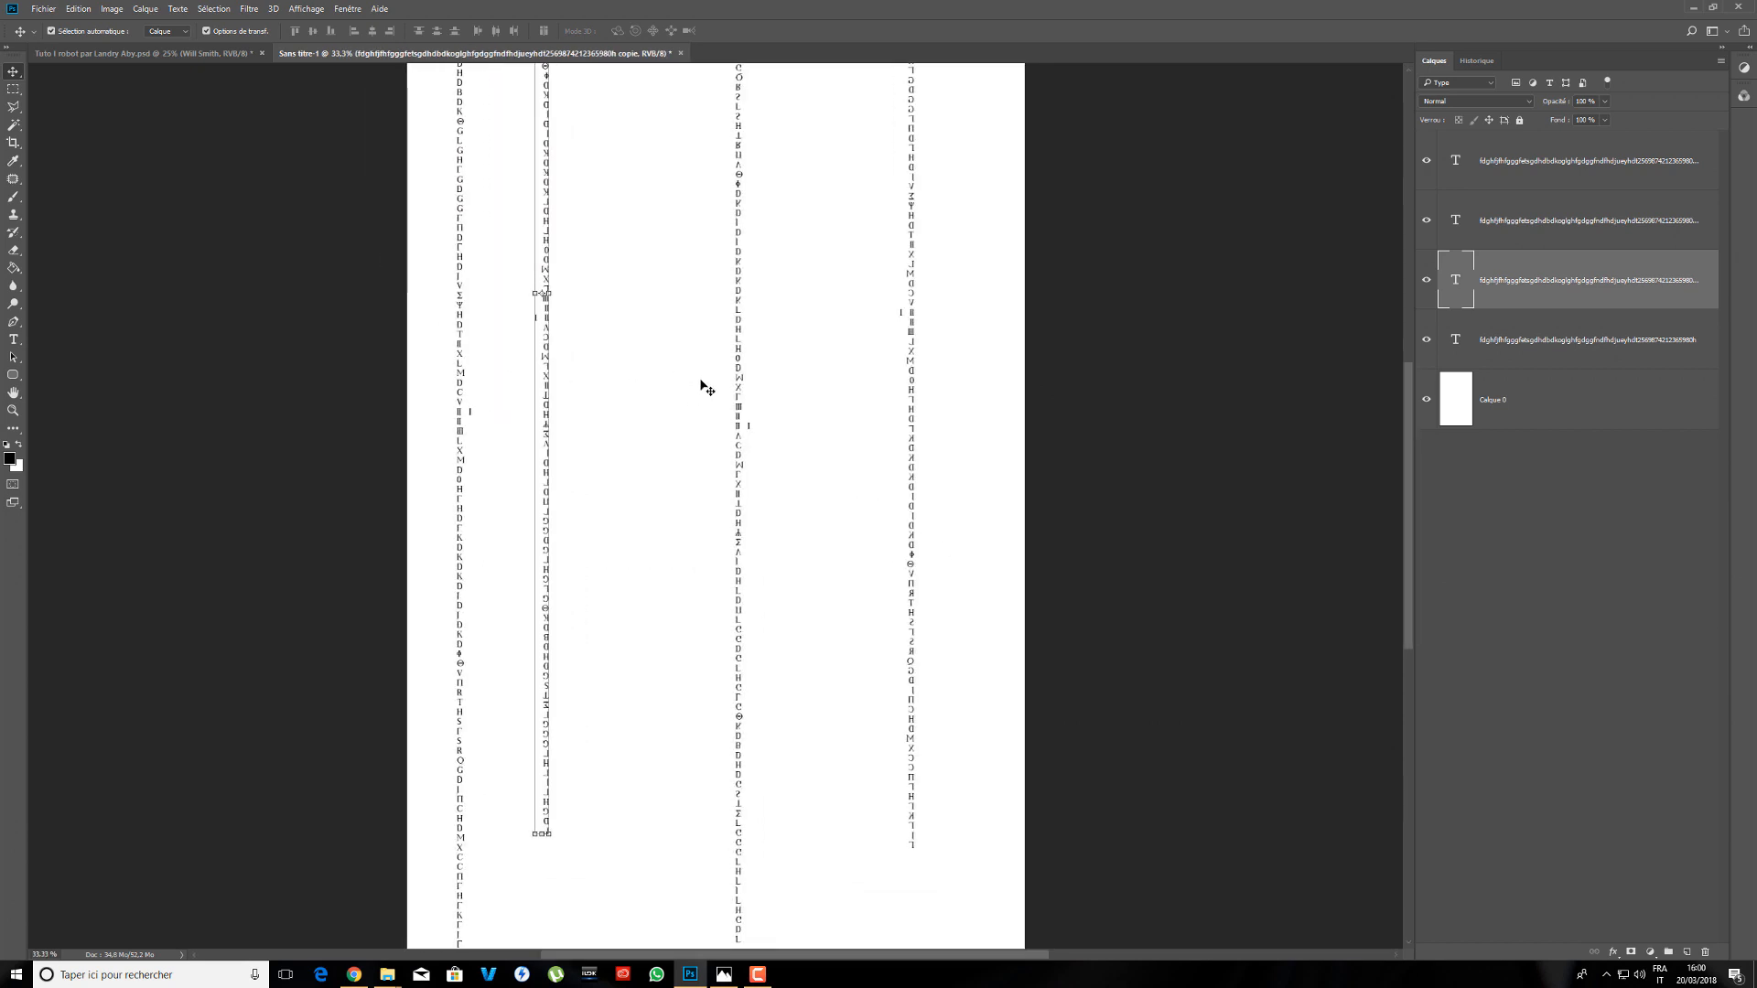
pyautogui.hotkey('ctrl', '-')
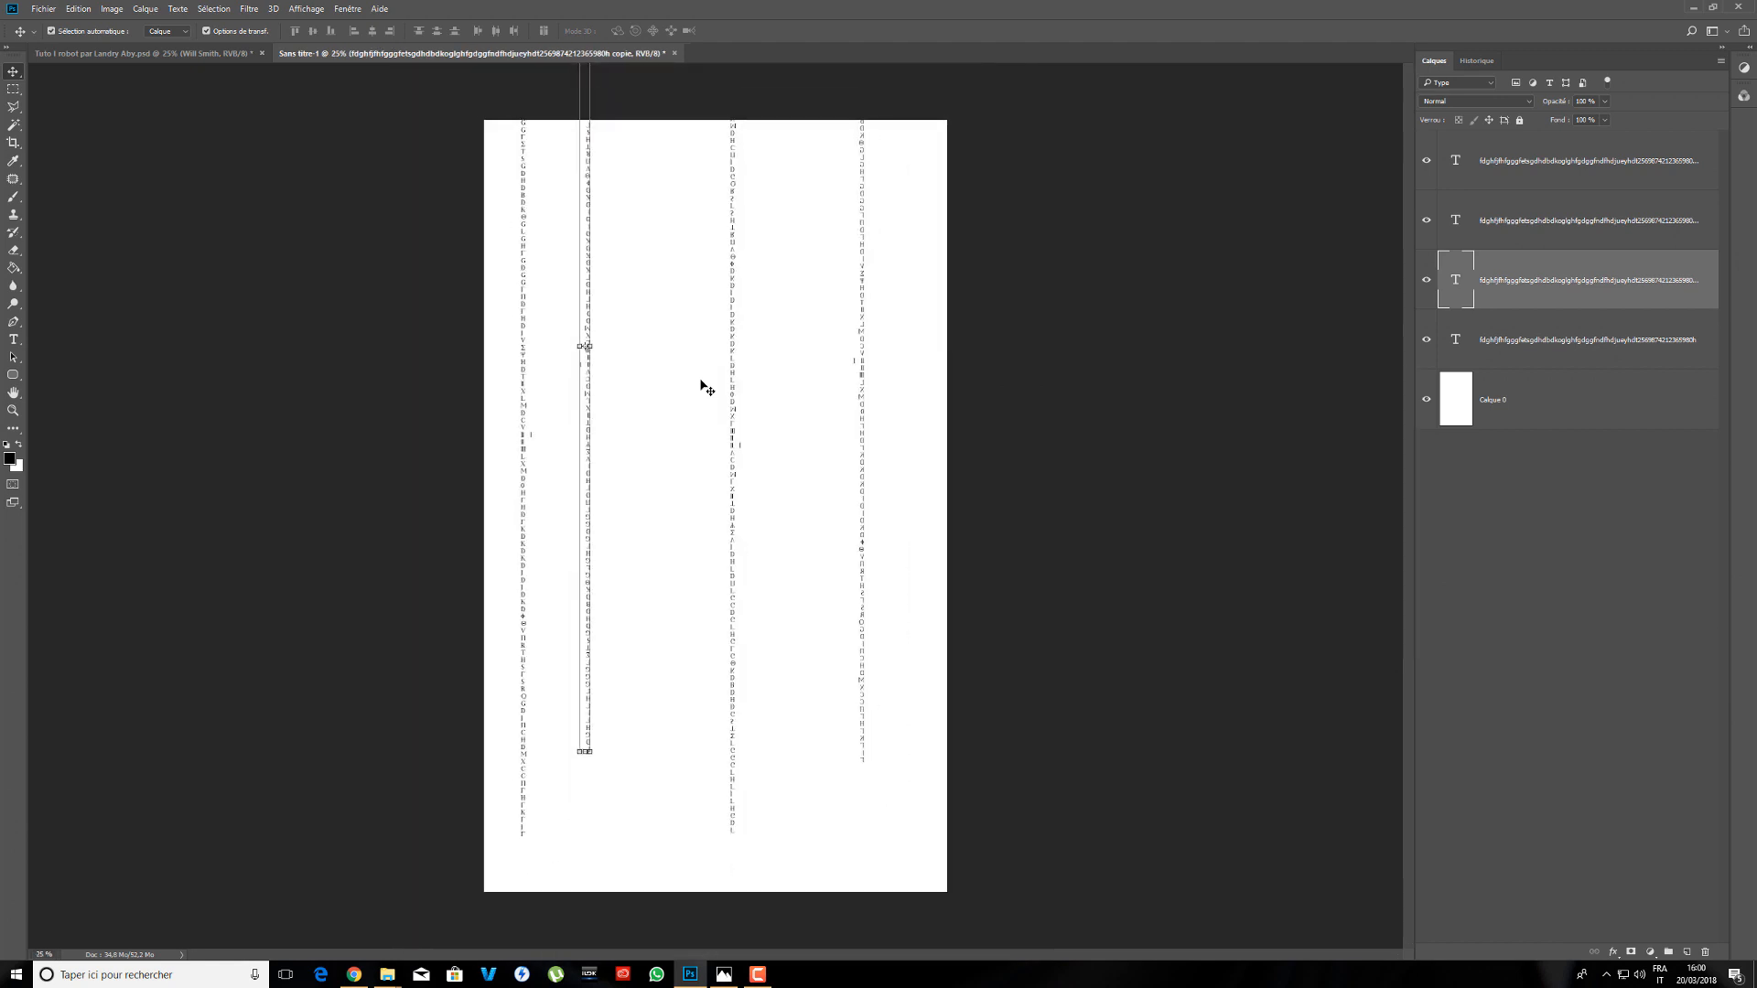
# - Duplicate all four text column layers together, leaving out the white background layer Calque 0
pyautogui.hotkey('ctrl', 'alt', 'a')
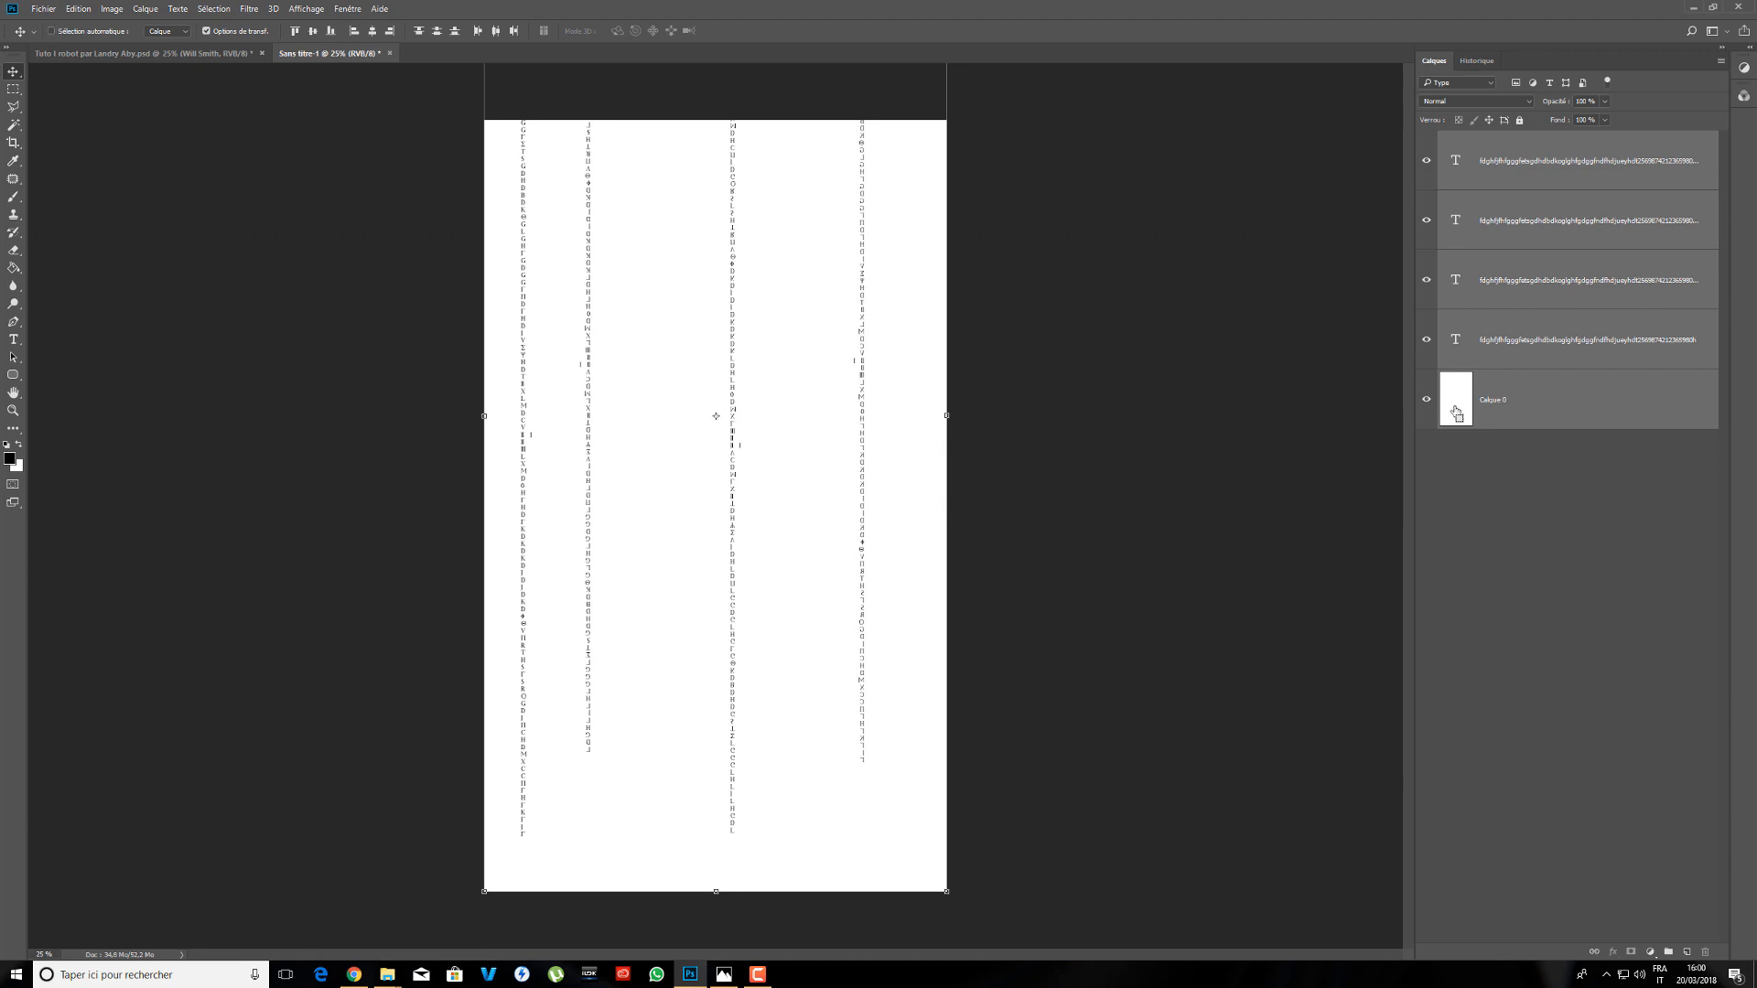
pyautogui.keyDown('ctrl'); pyautogui.click(1545, 406); pyautogui.keyUp('ctrl')
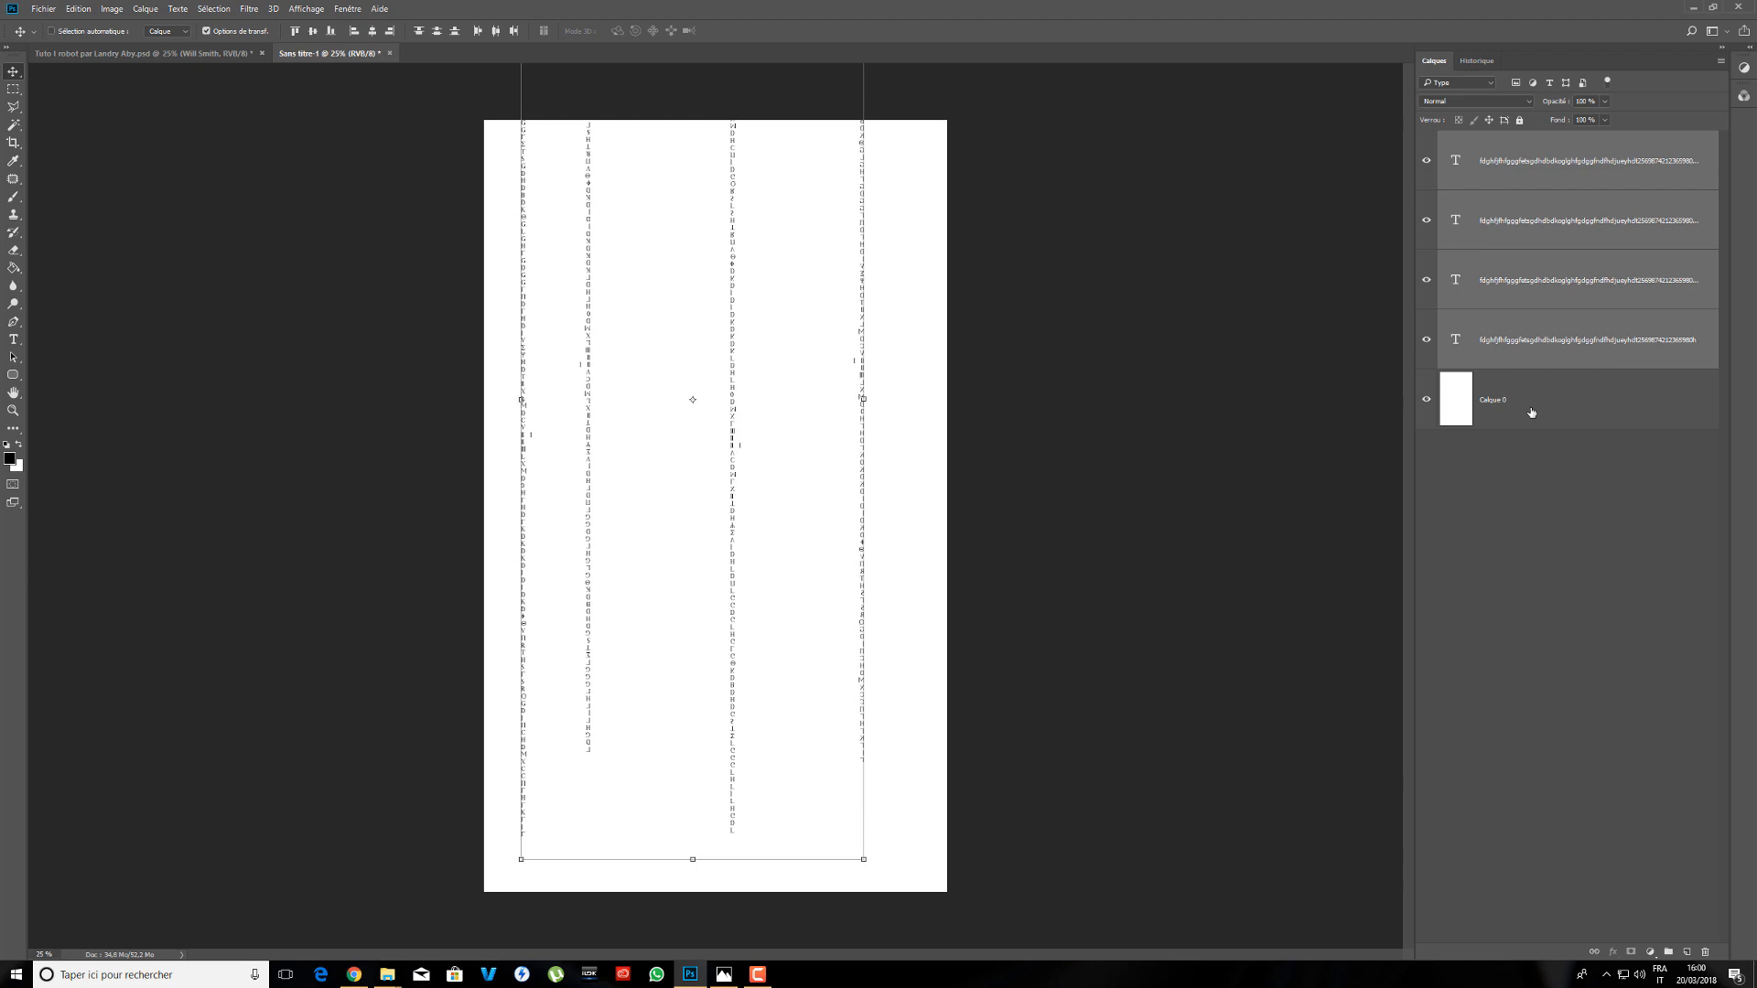
pyautogui.hotkey('ctrl', 'j')
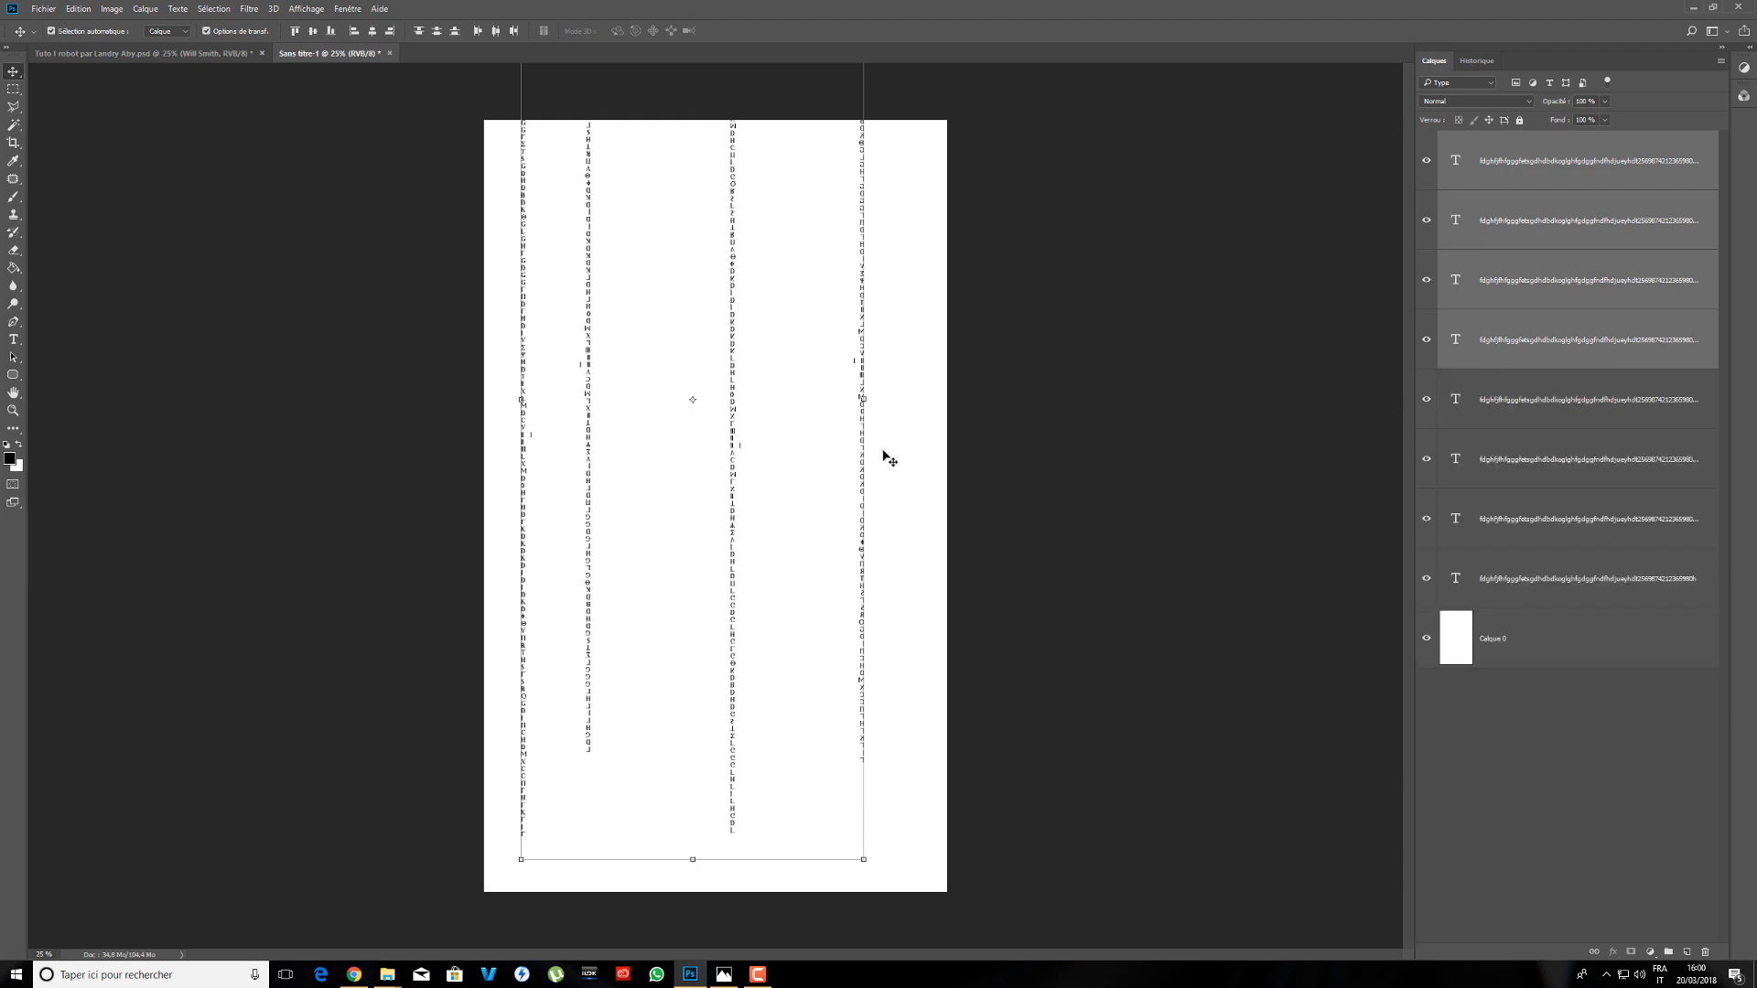
# - Scale the four duplicated columns up proportionally to about 152% and place them between the small columns across the page
pyautogui.hotkey('ctrl', '-')
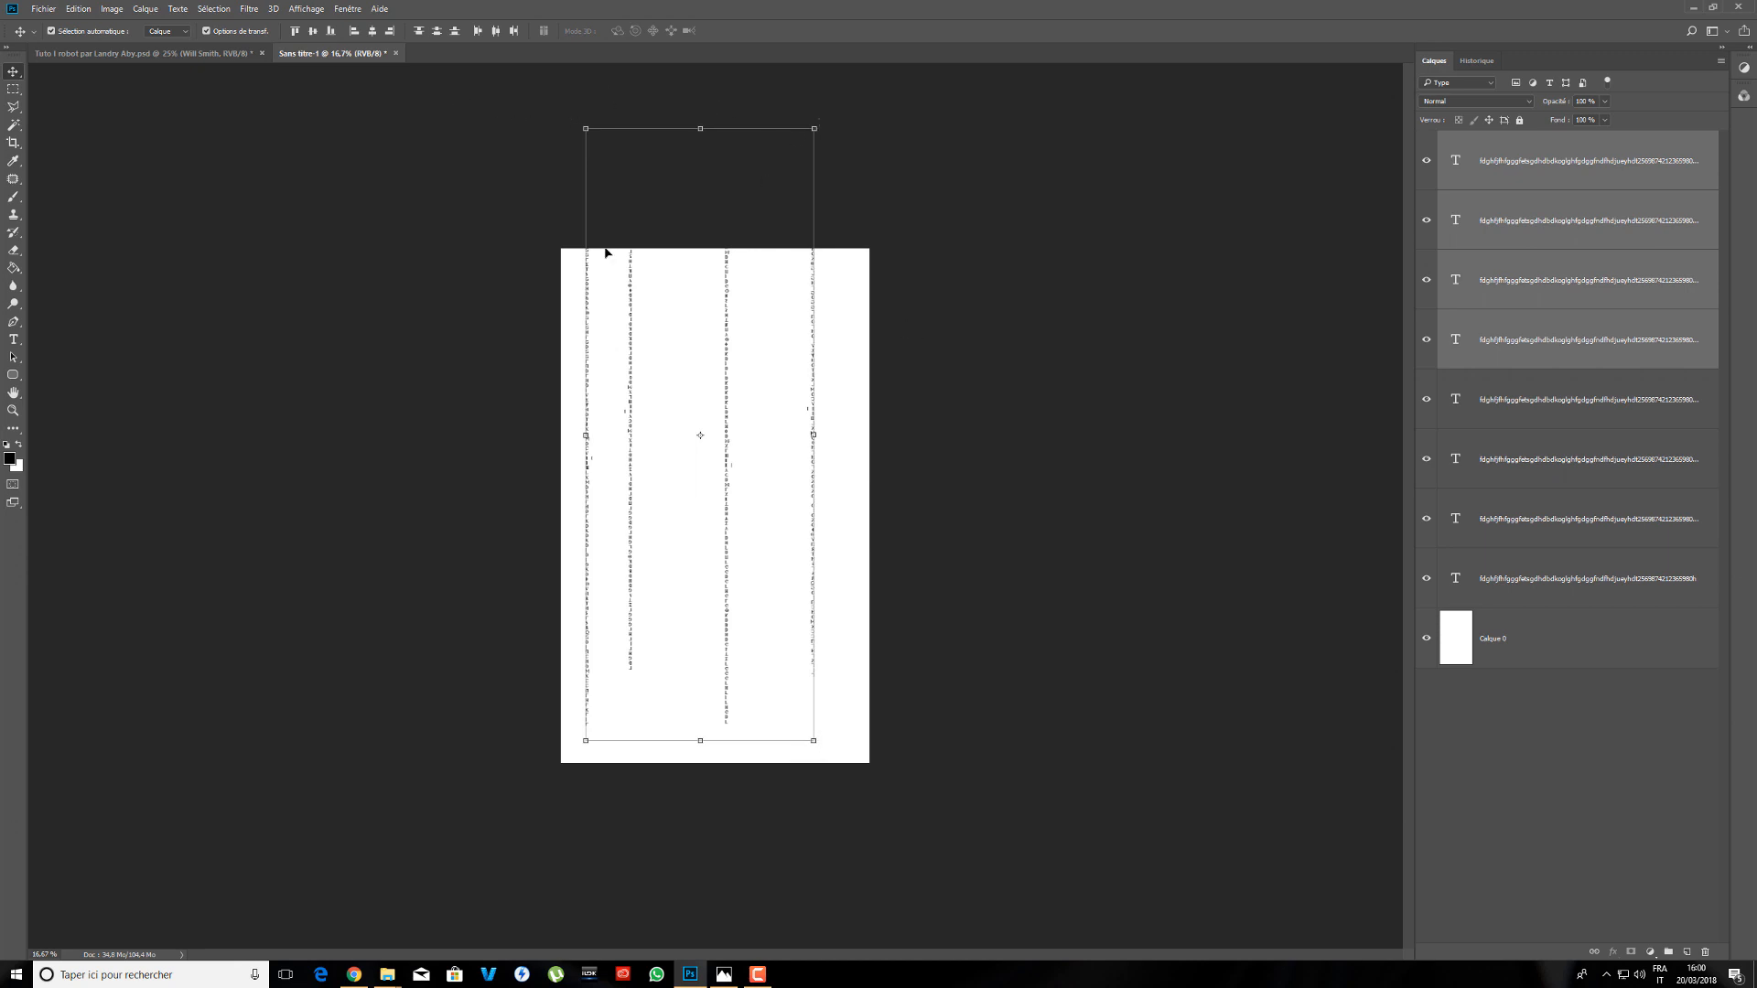
pyautogui.moveTo(815, 741); pyautogui.dragTo(920, 860)
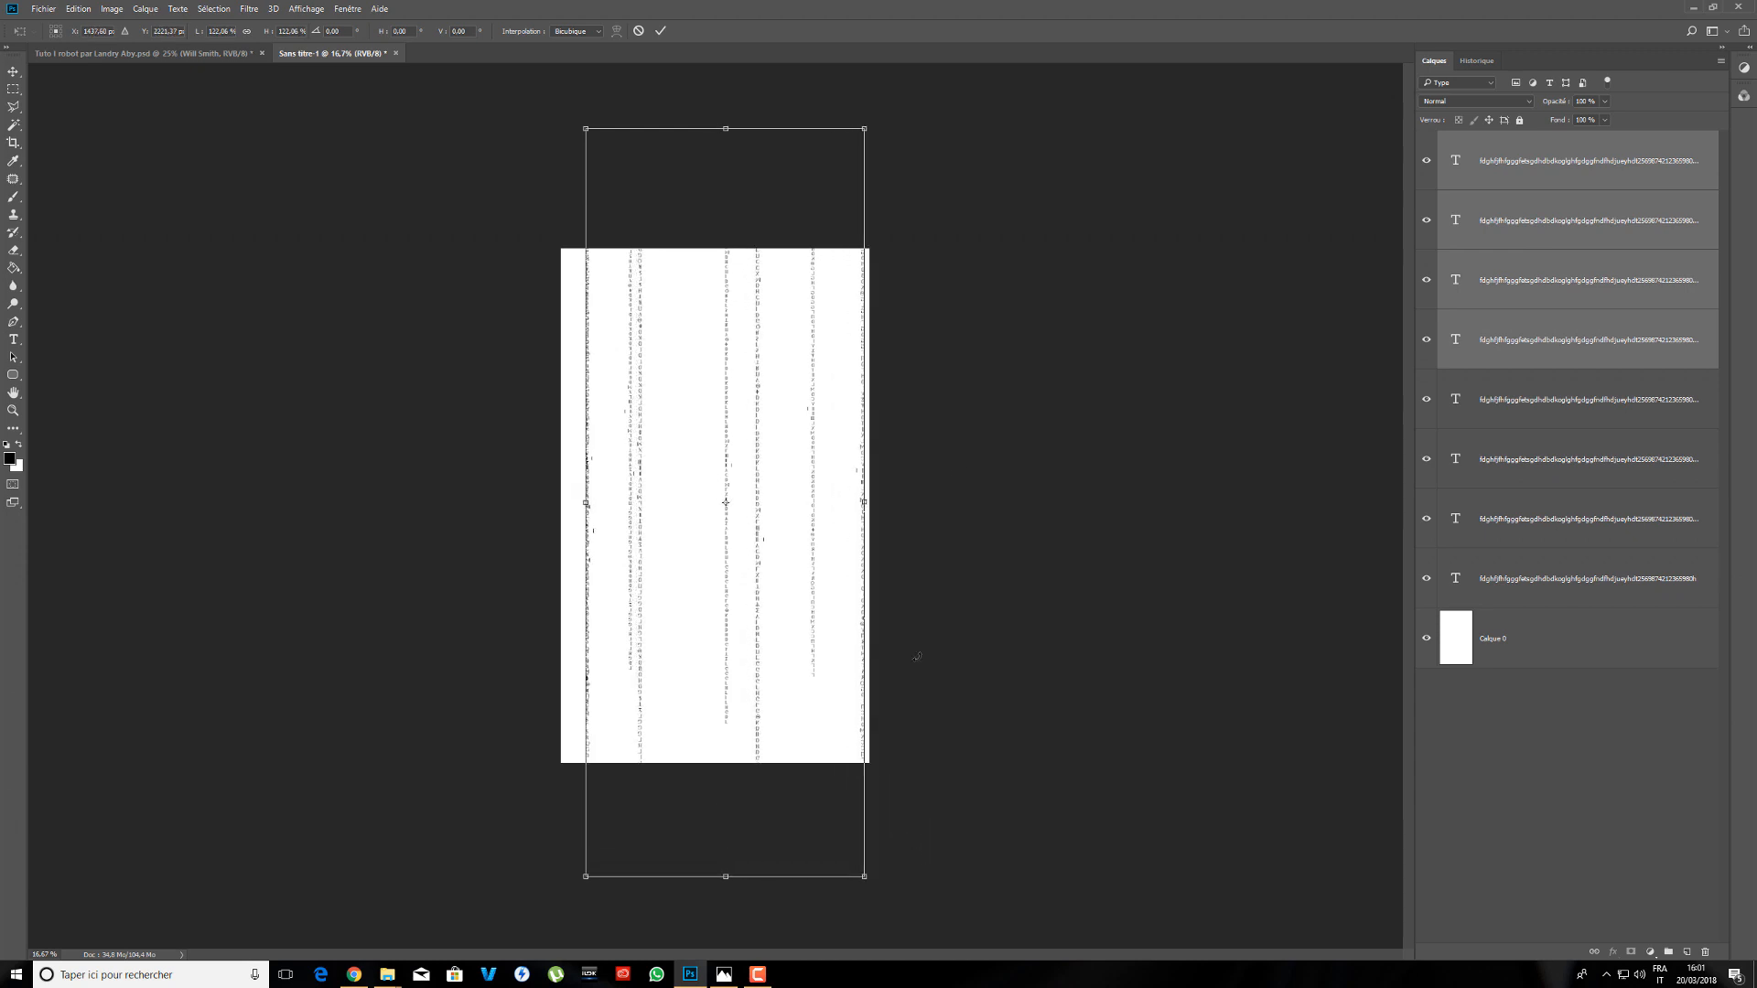
pyautogui.moveTo(864, 129); pyautogui.dragTo(962, 51)
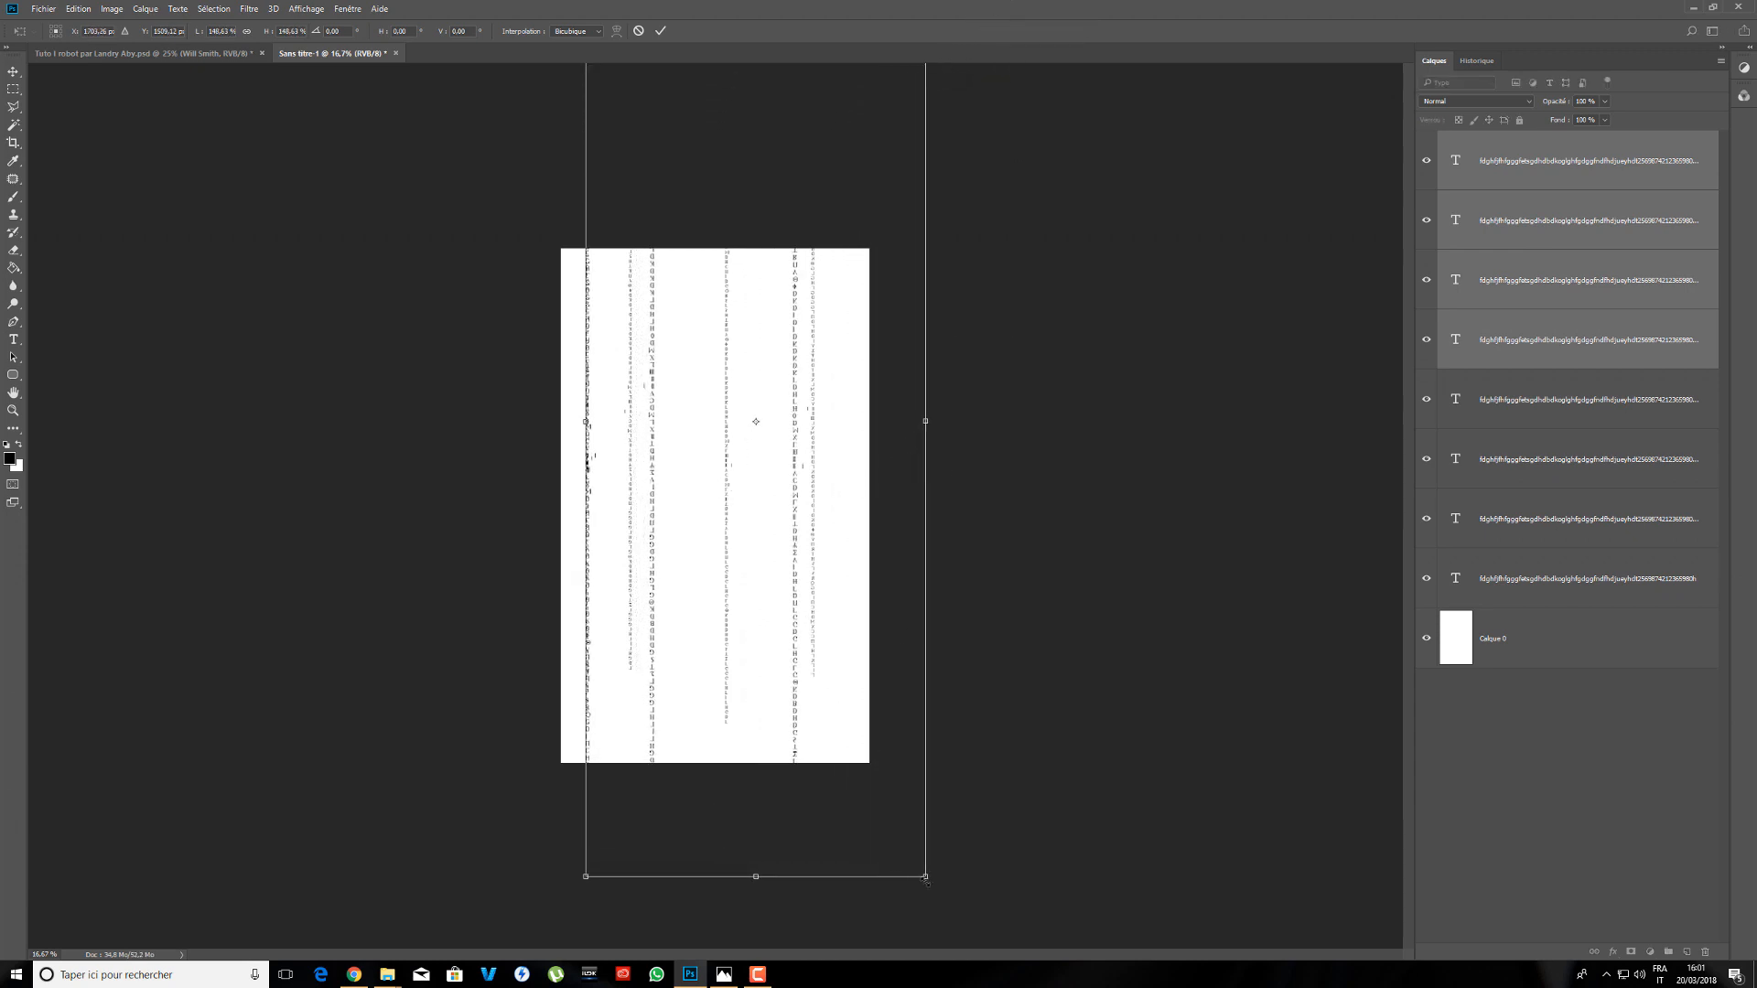
pyautogui.moveTo(925, 877); pyautogui.dragTo(932, 894)
pyautogui.moveTo(800, 671); pyautogui.dragTo(818, 586)
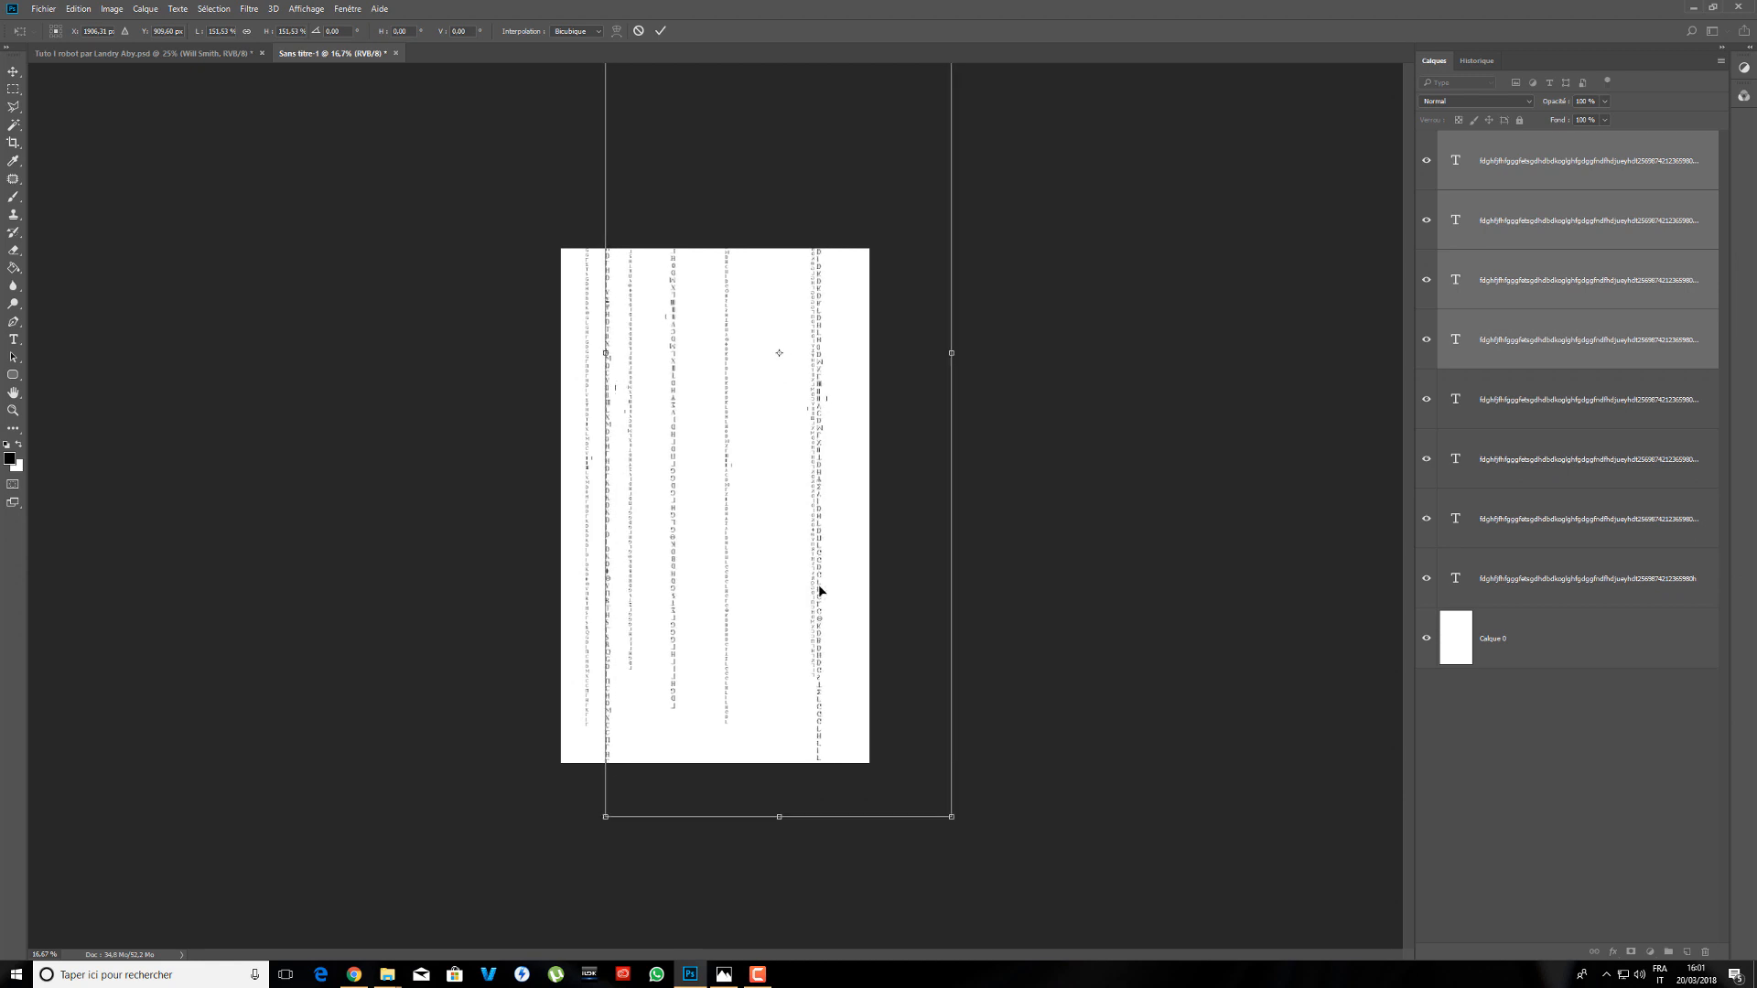
pyautogui.hotkey('ctrl', '+')
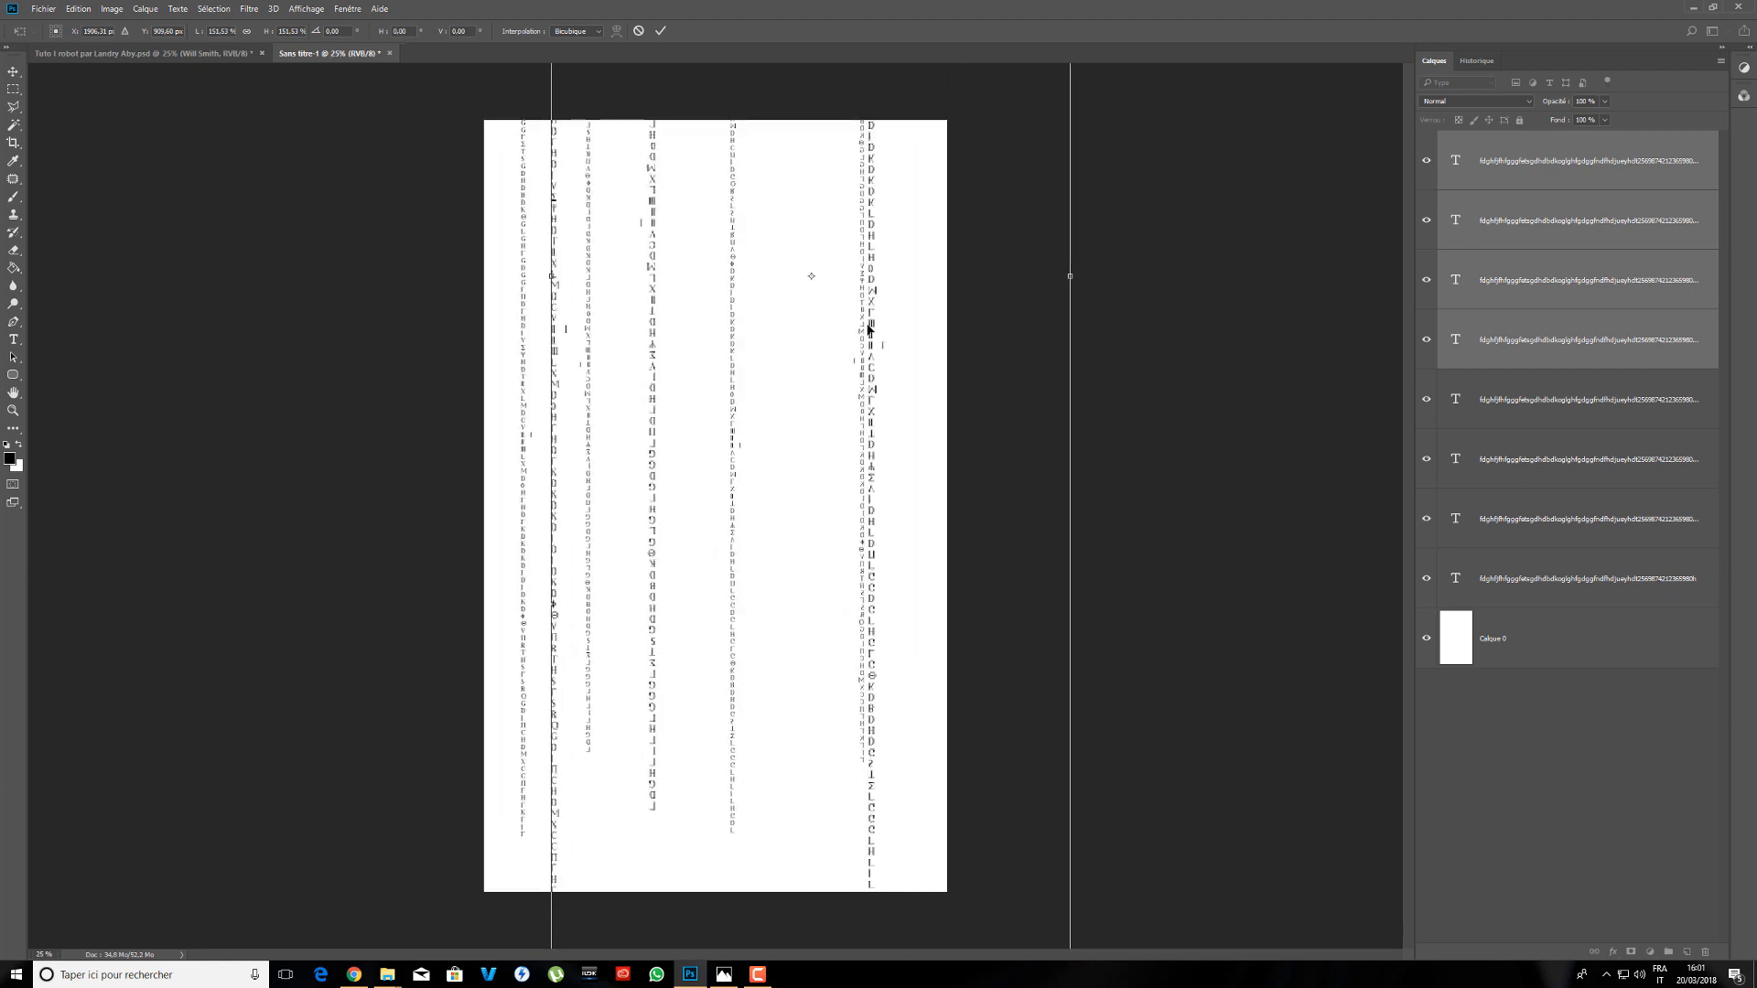
pyautogui.moveTo(873, 326); pyautogui.dragTo(880, 325)
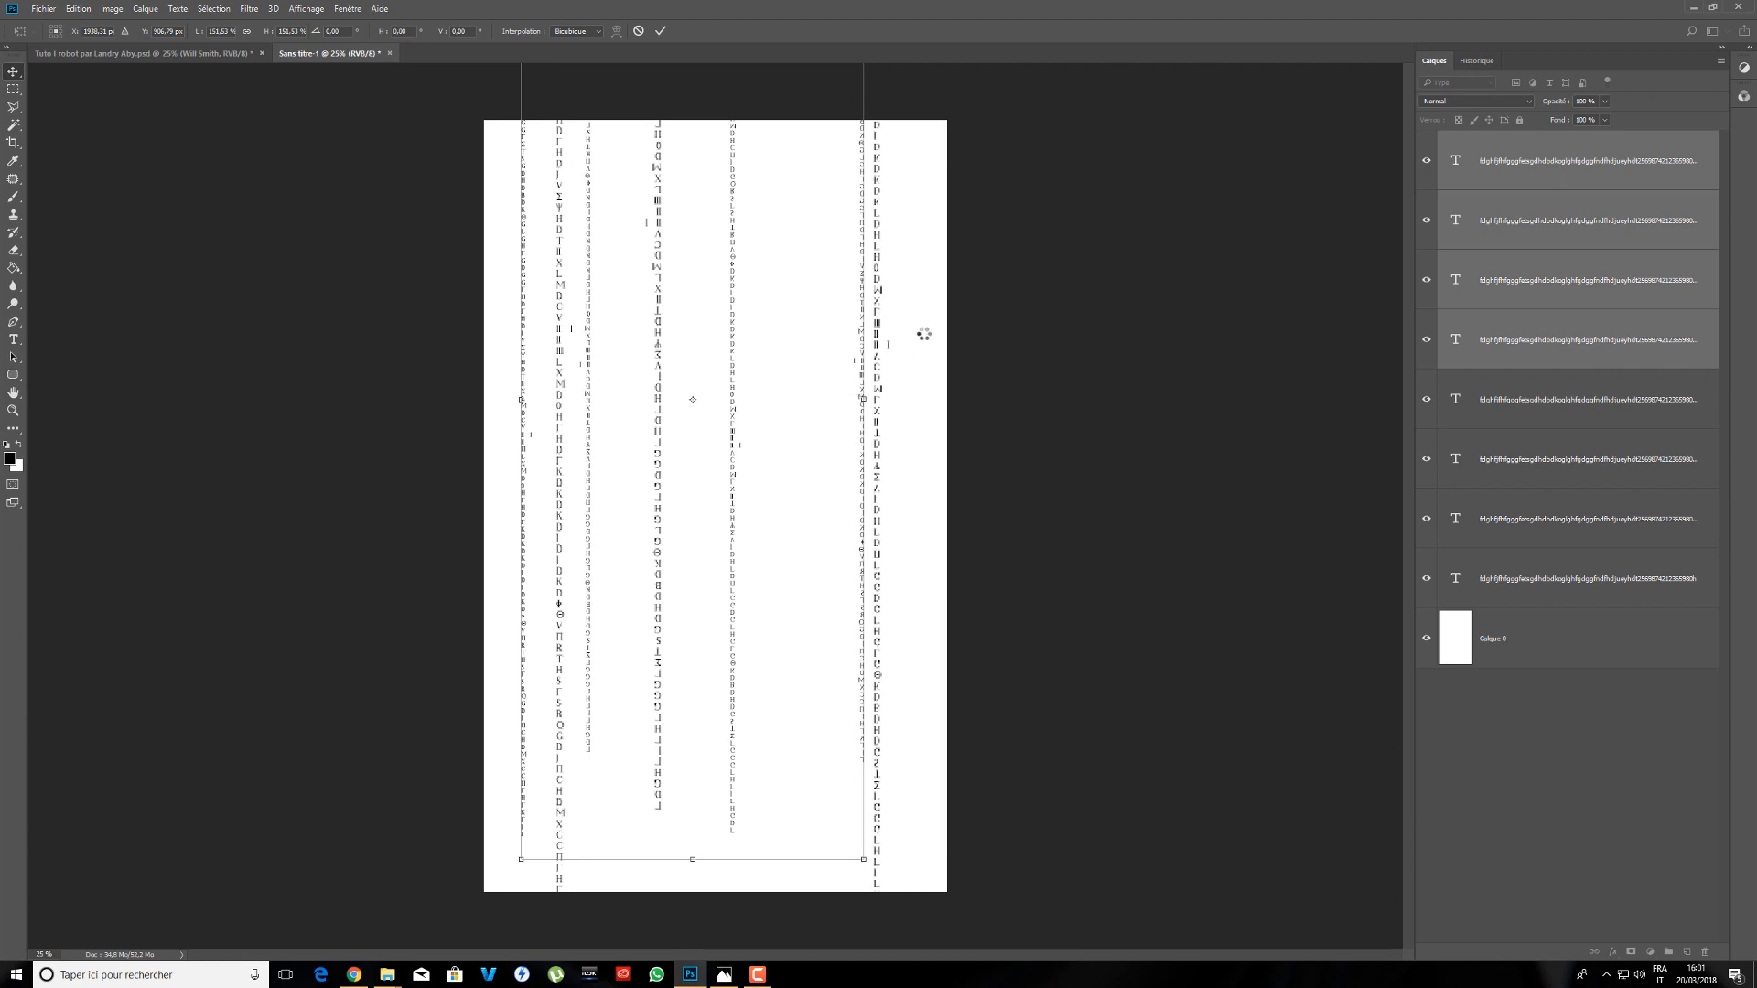
pyautogui.press('Return')
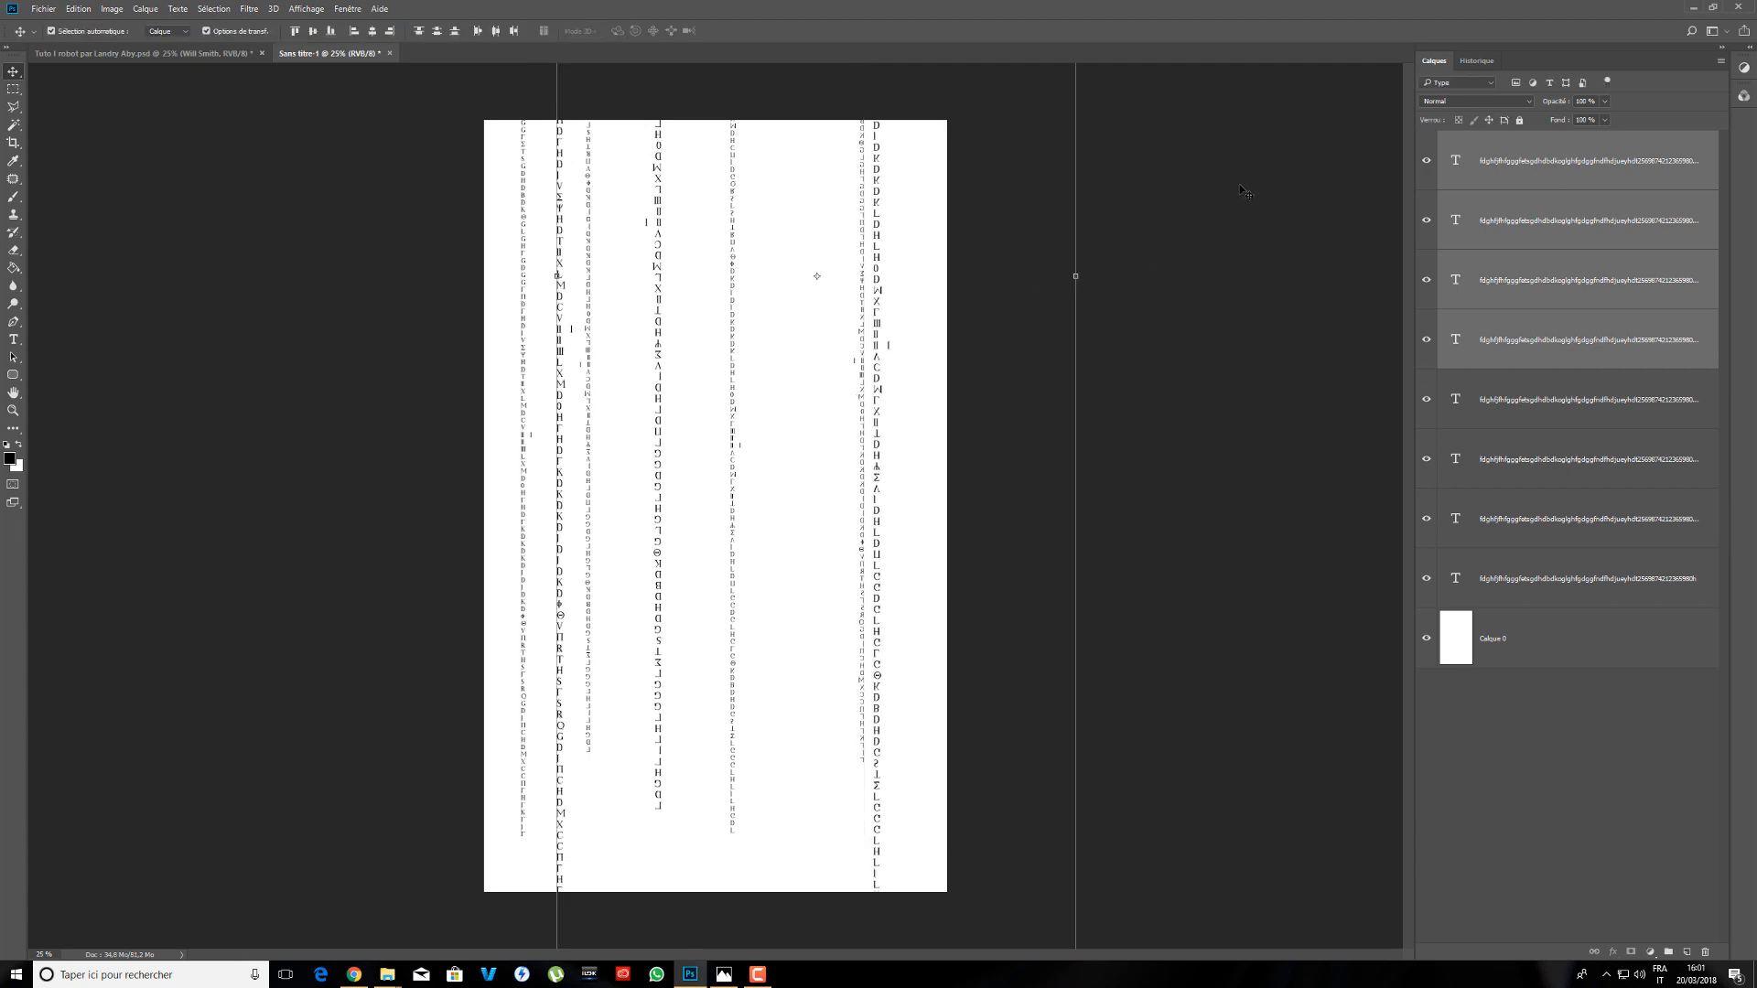
pyautogui.click(1245, 191)
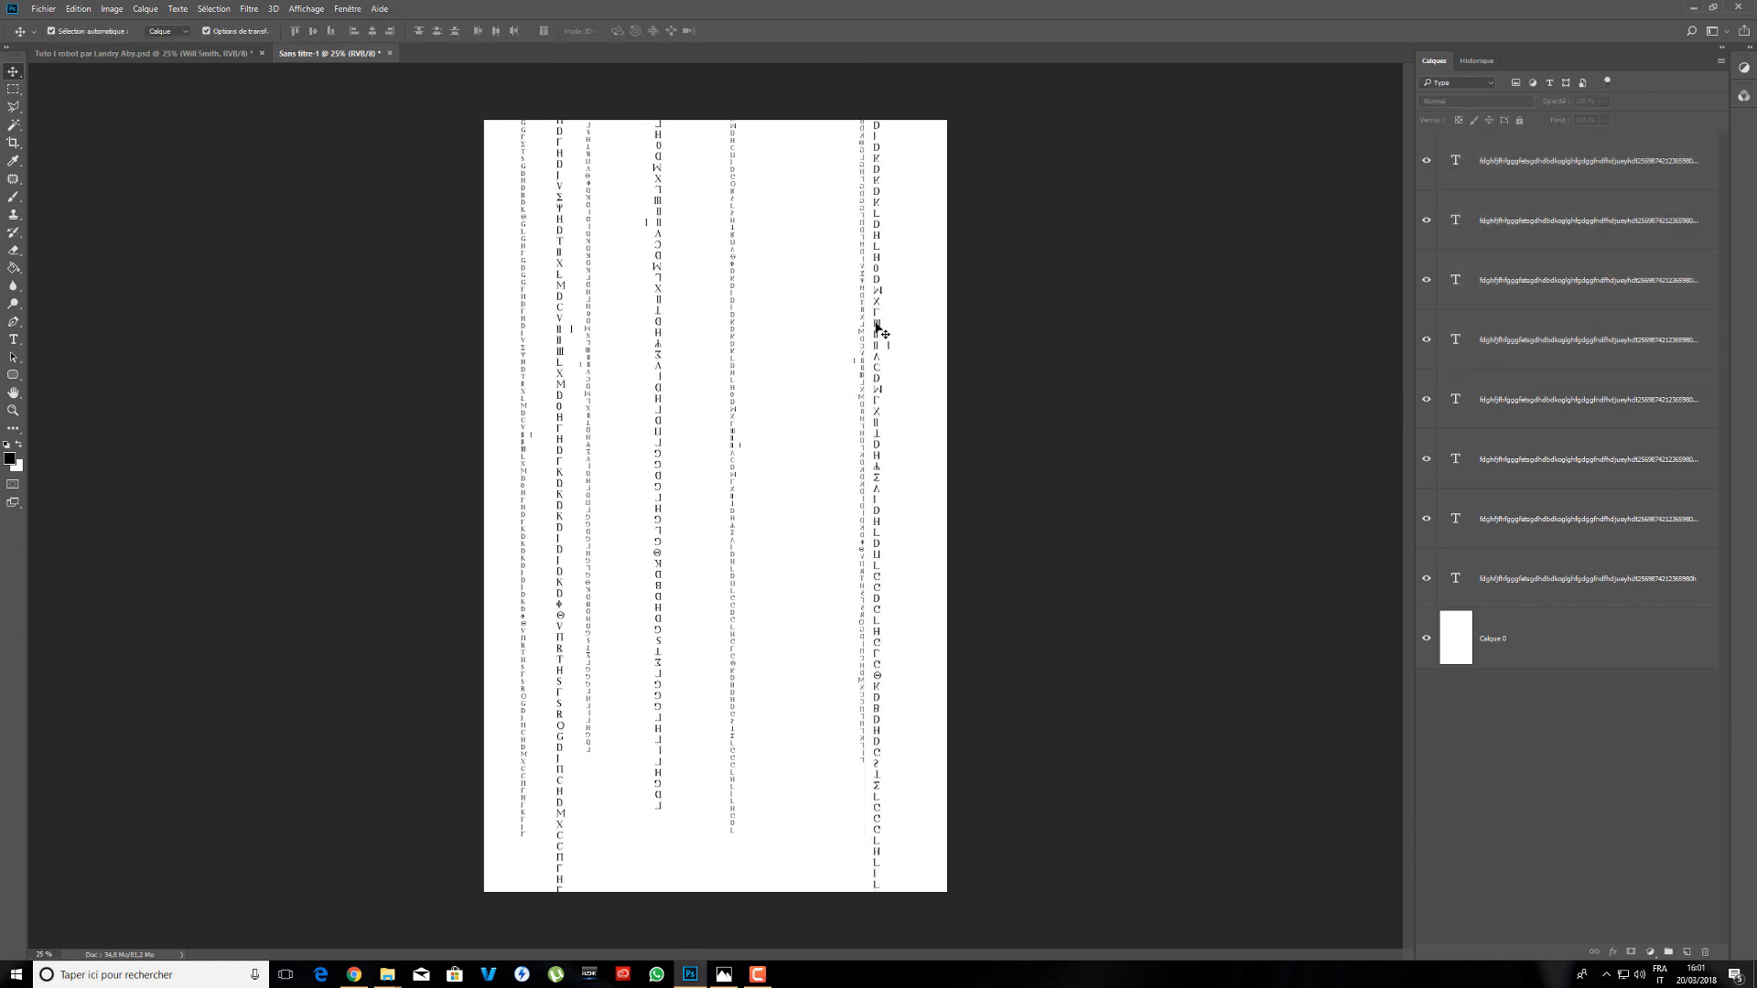
# - Spread out the enlarged columns: one near the page's right edge, one right of the centre, and the remaining one slightly higher
pyautogui.moveTo(878, 329); pyautogui.dragTo(911, 207)
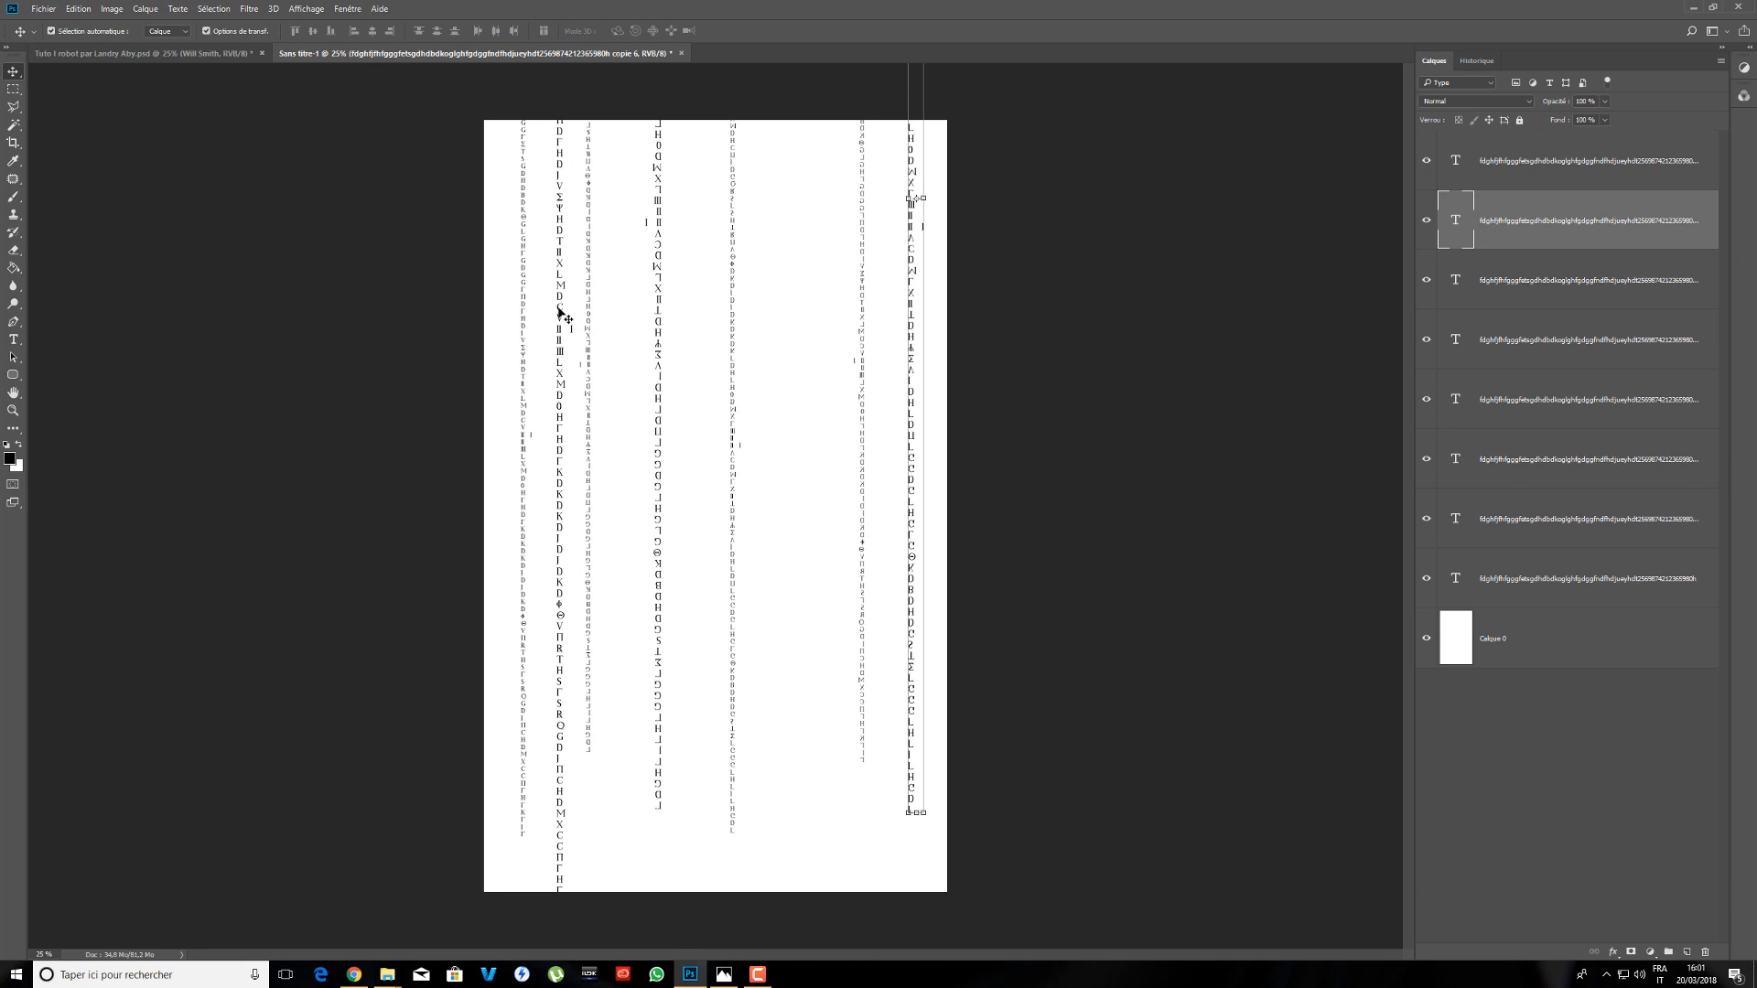
pyautogui.moveTo(560, 313); pyautogui.dragTo(799, 96)
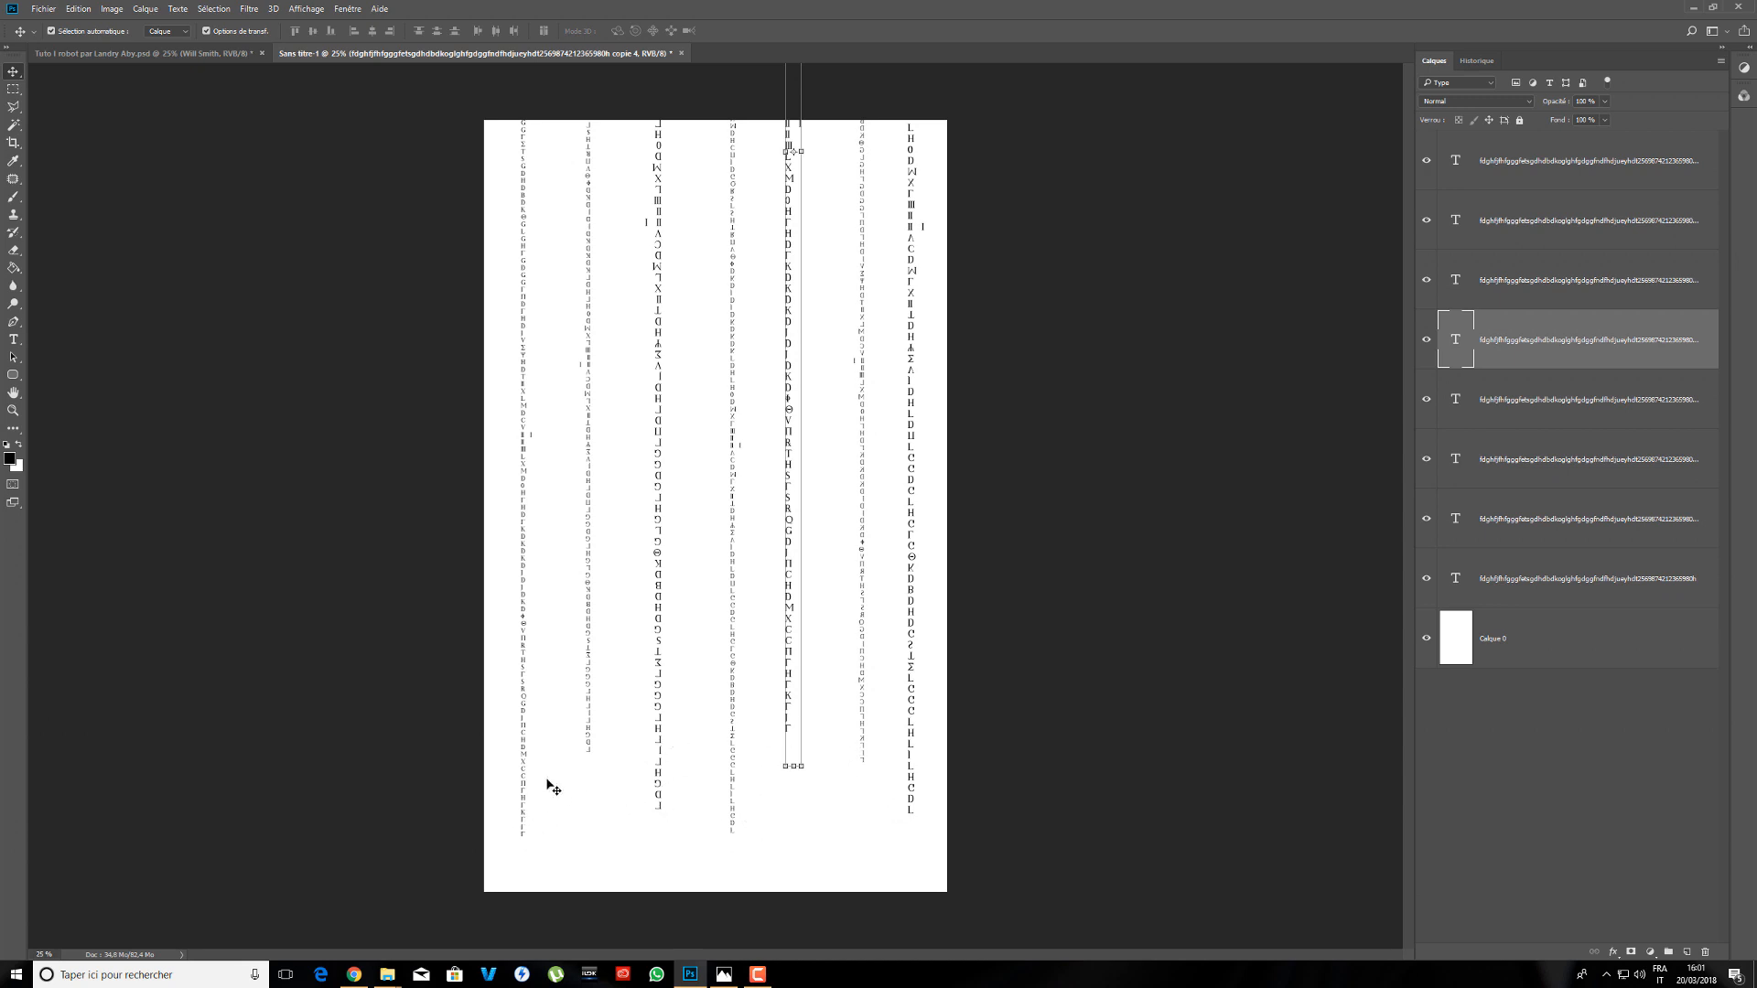
pyautogui.moveTo(661, 357); pyautogui.dragTo(657, 345)
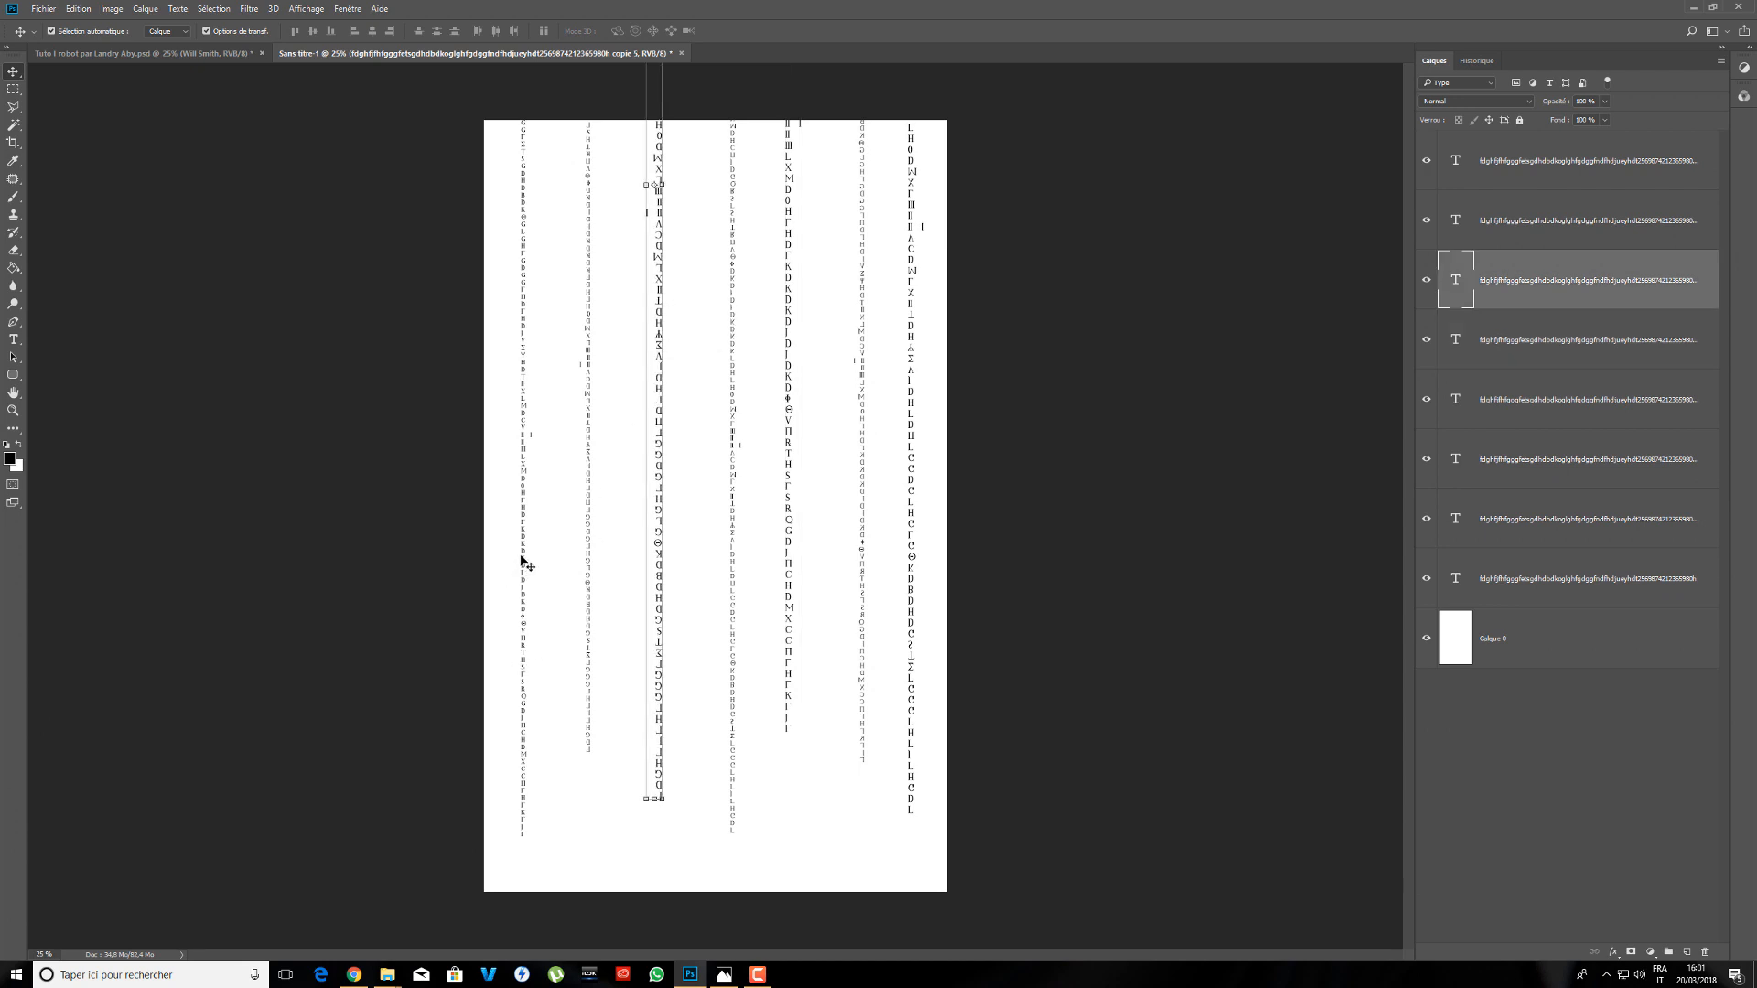
# - Nudge the leftmost small column slightly, then duplicate the large flipped column higher up beside it
pyautogui.moveTo(522, 559); pyautogui.dragTo(658, 380)
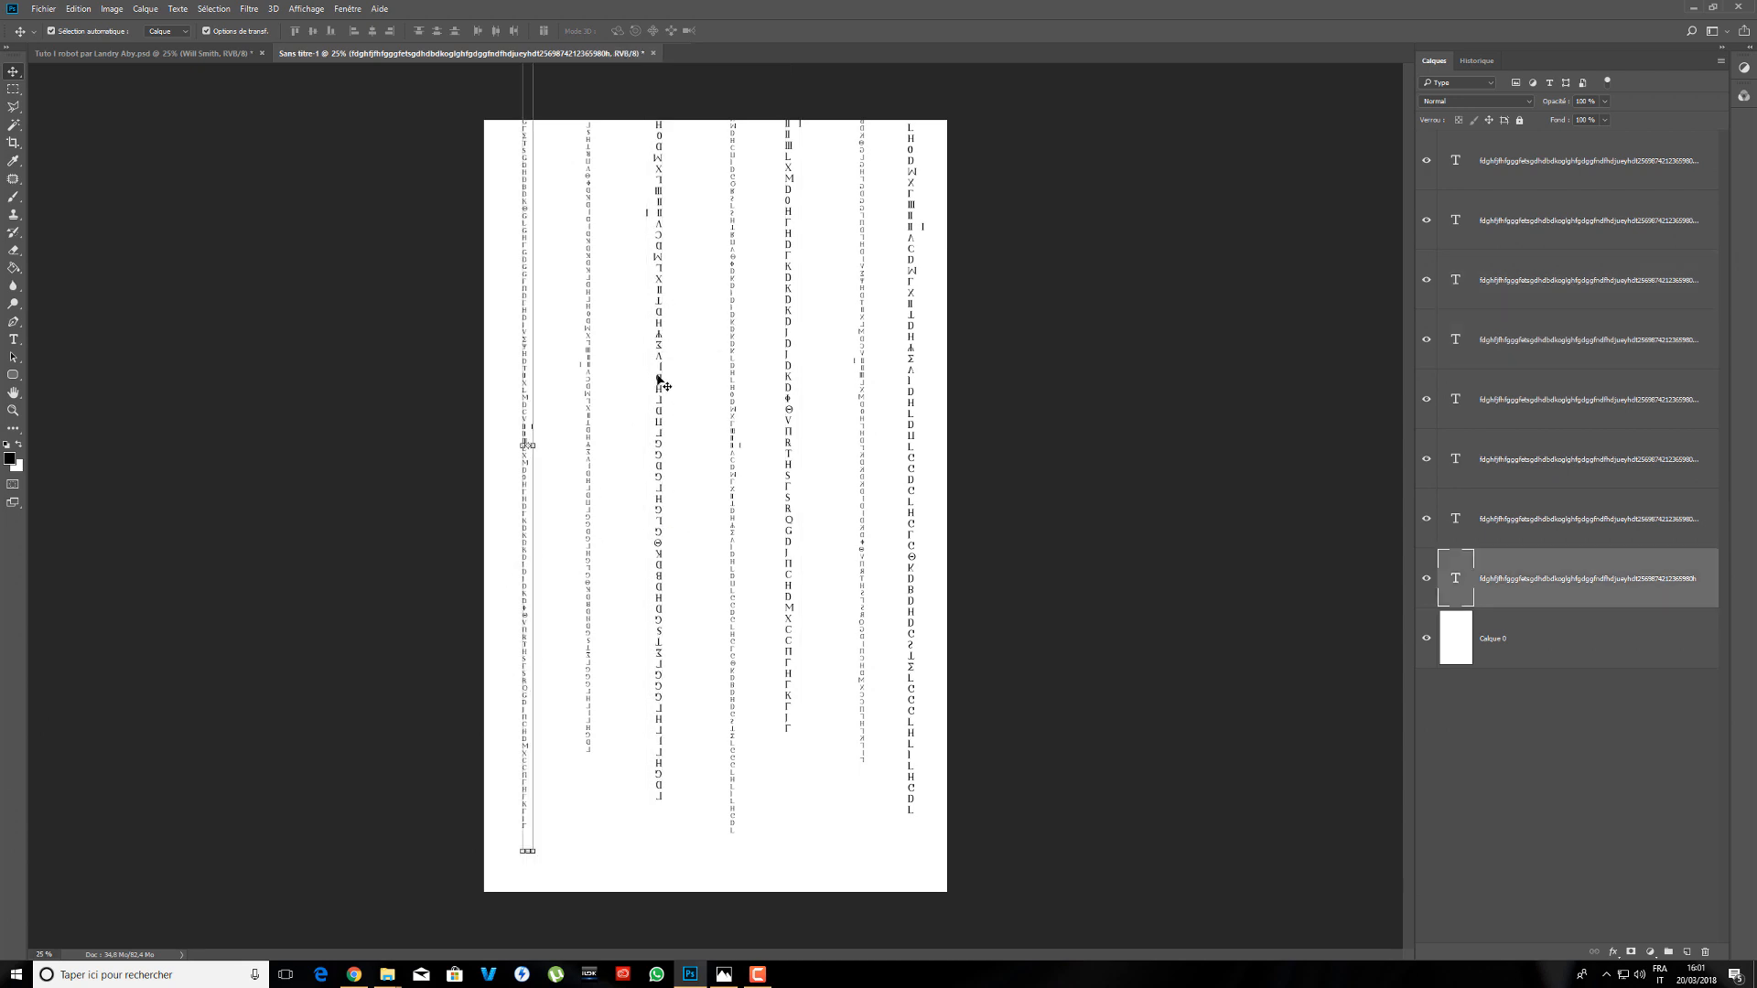
pyautogui.click(659, 380)
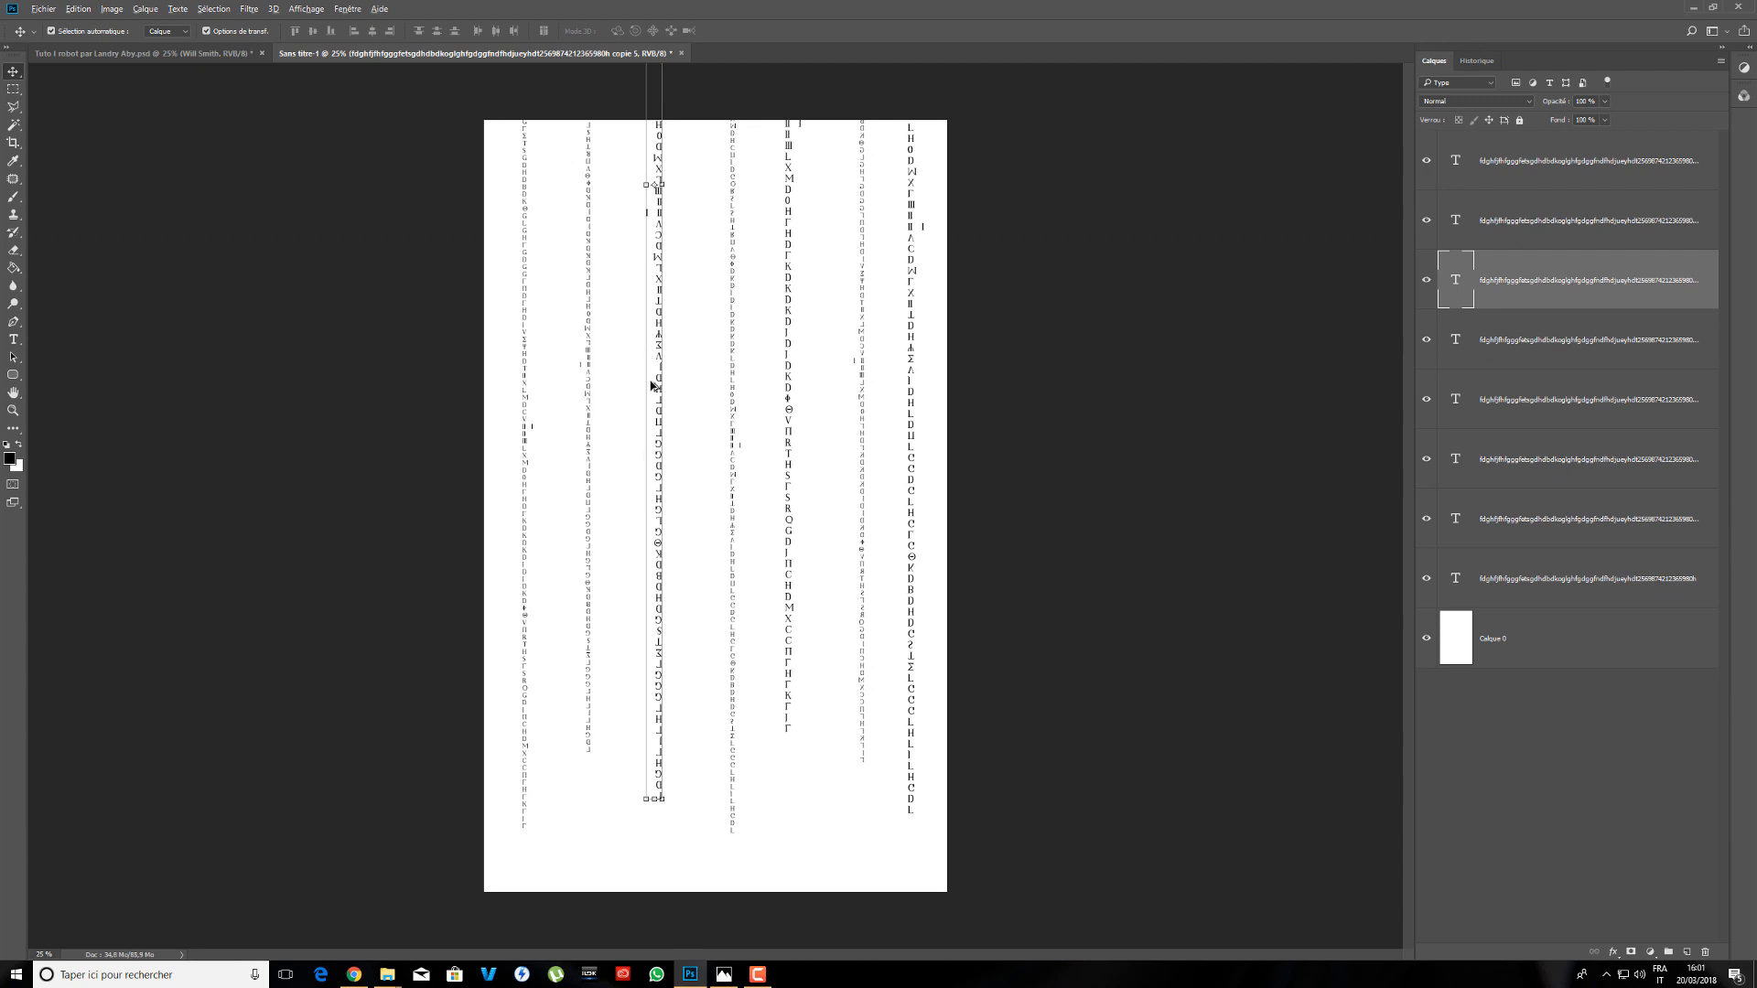
pyautogui.moveTo(658, 376); pyautogui.dragTo(542, 258)
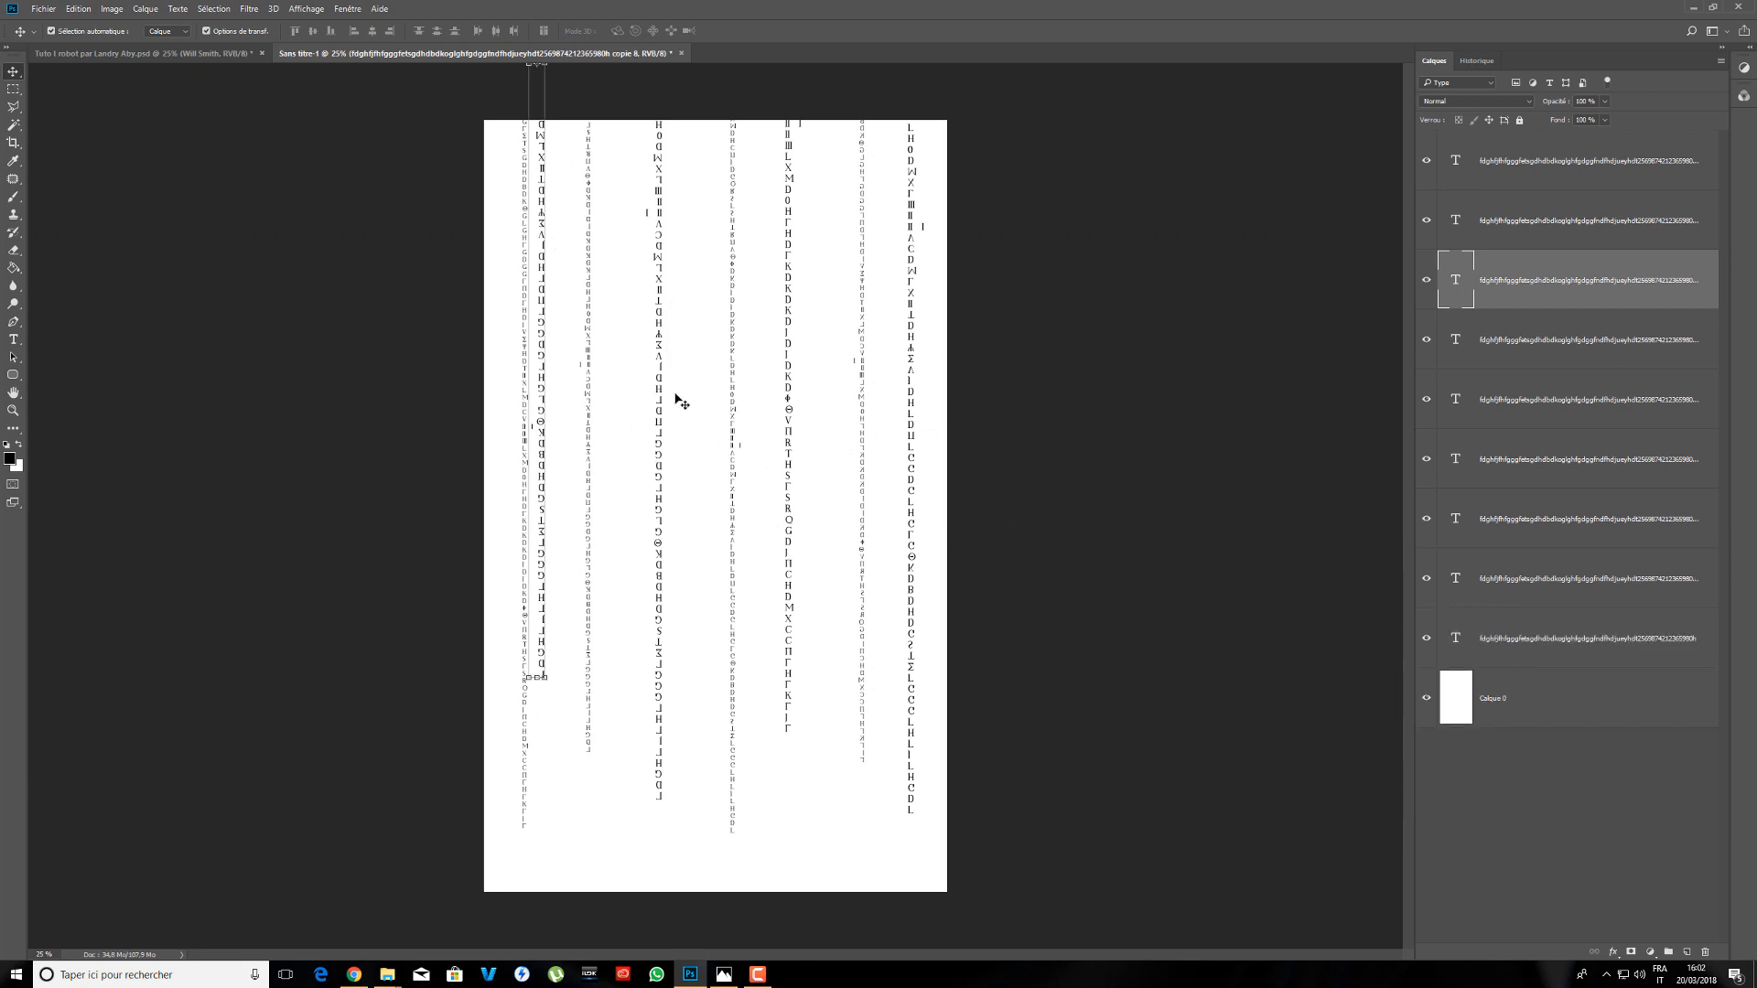
# - Duplicate the small flipped column twice, placing one copy right beside it and the other beside the large column right of the page centre
pyautogui.click(589, 295)
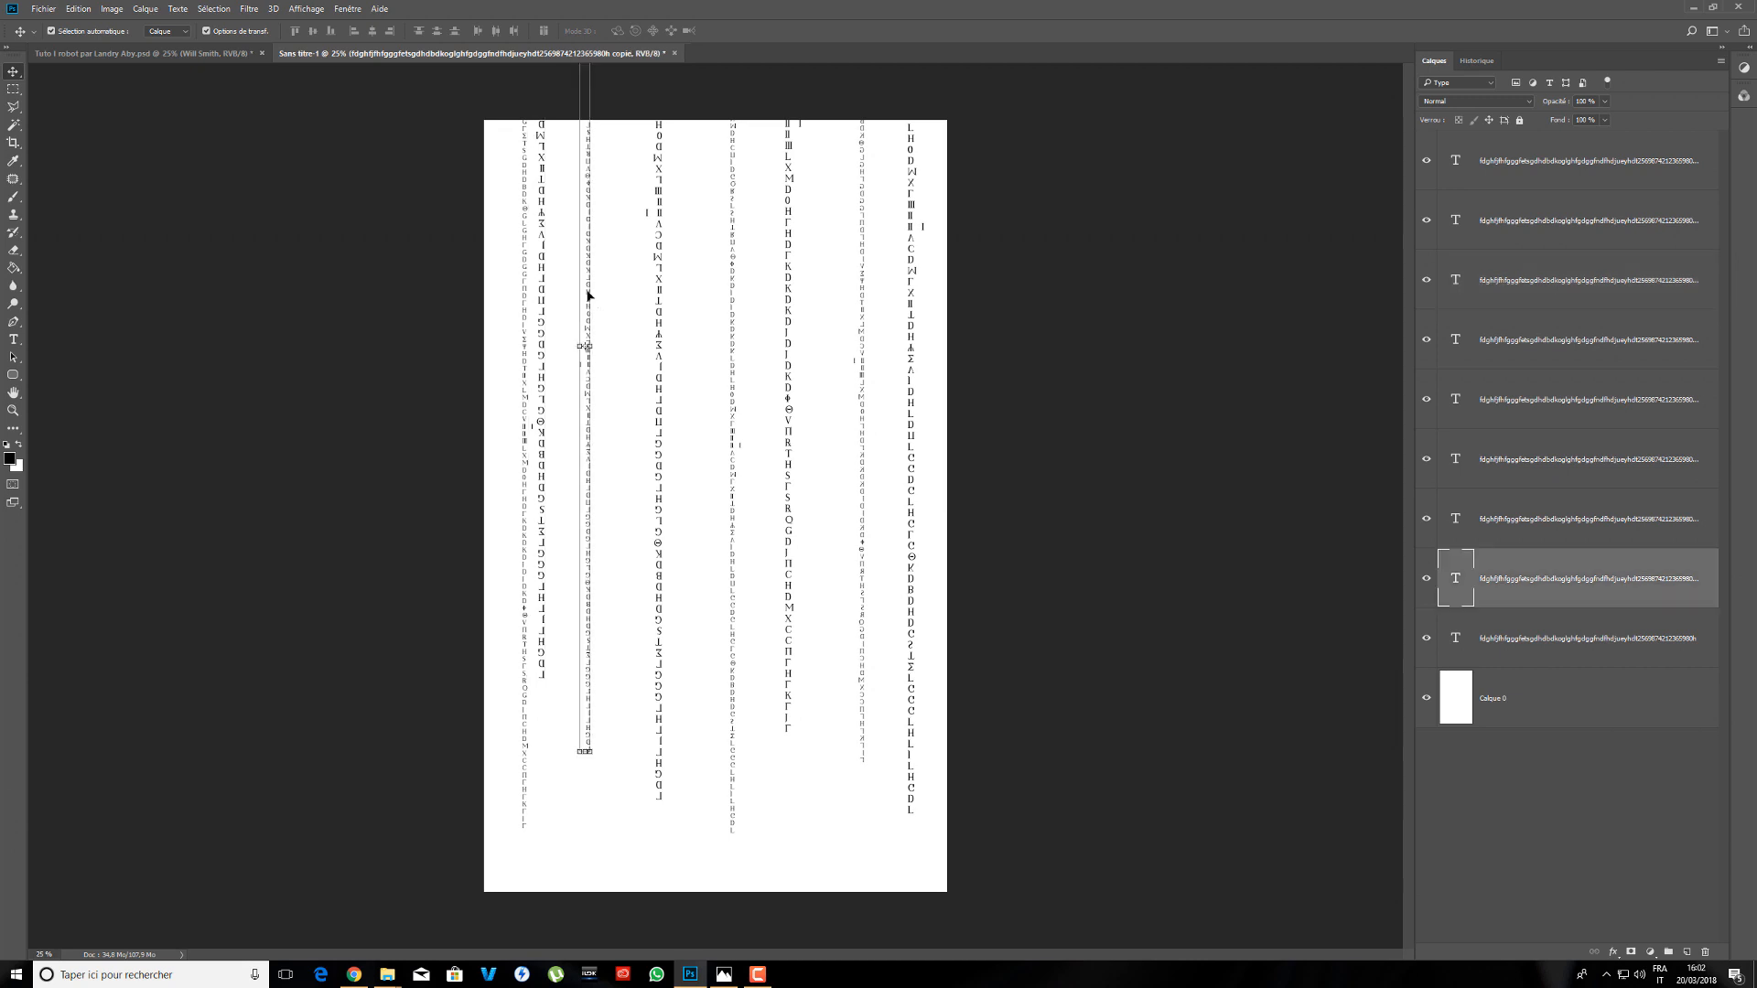
pyautogui.moveTo(589, 284); pyautogui.dragTo(666, 250)
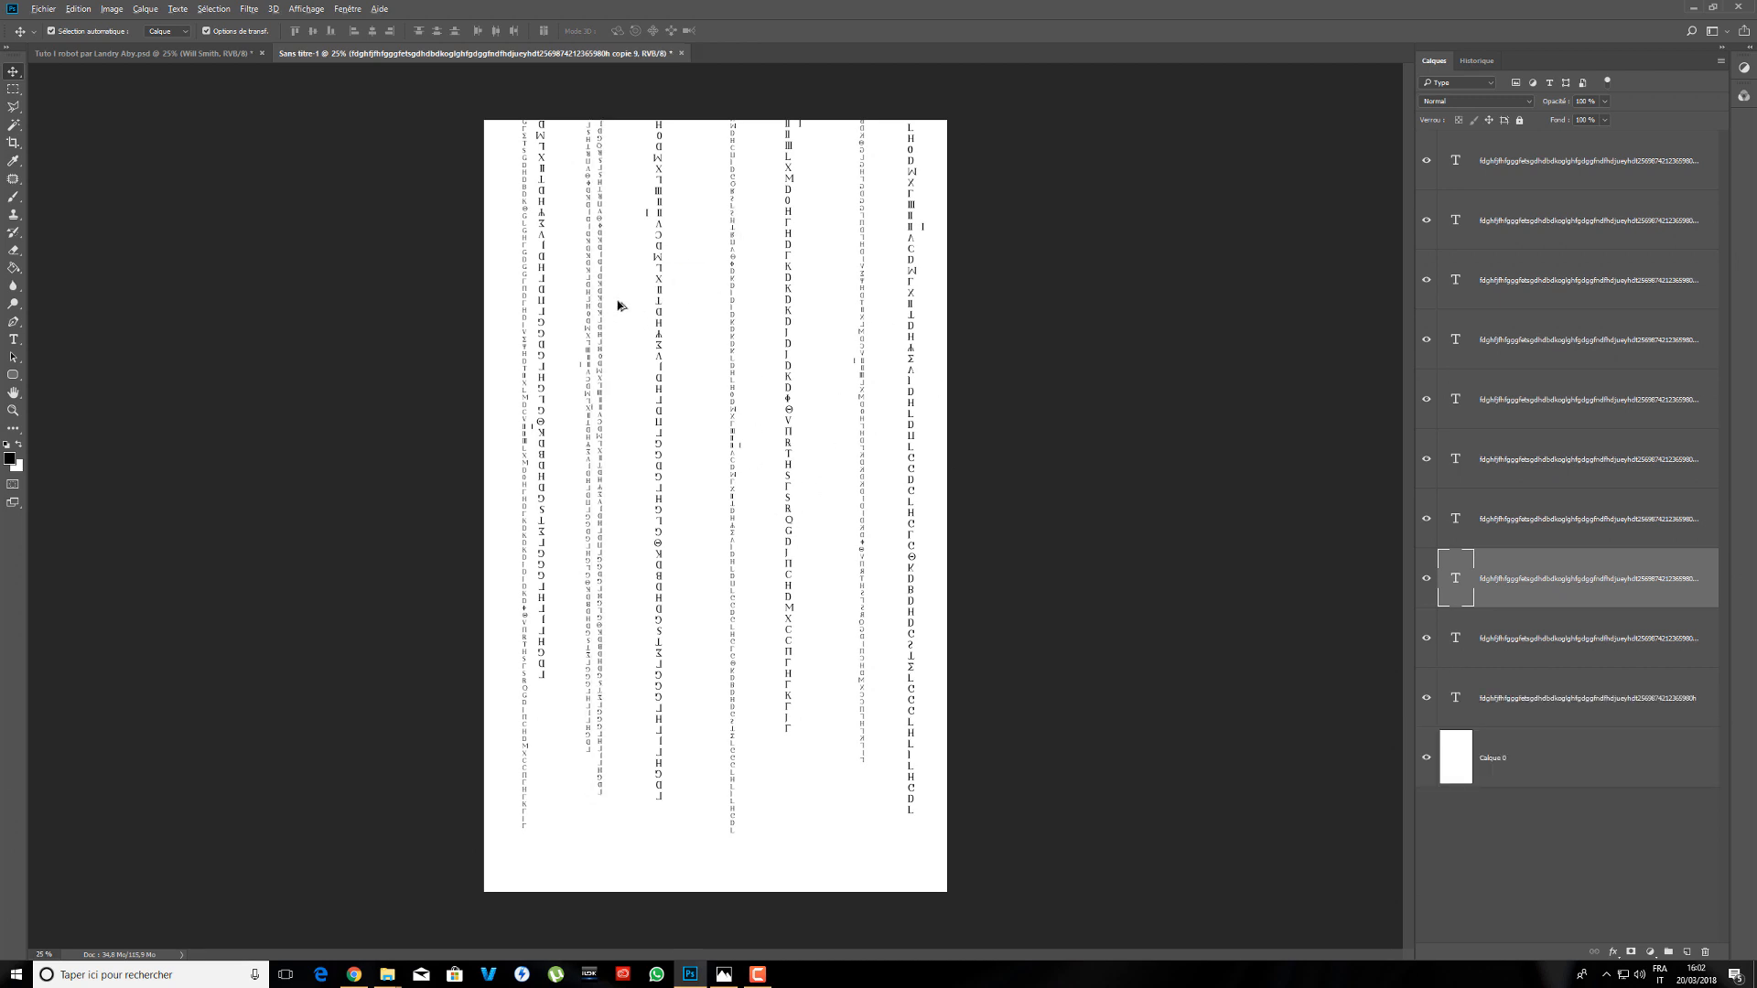
pyautogui.moveTo(703, 321); pyautogui.dragTo(800, 378)
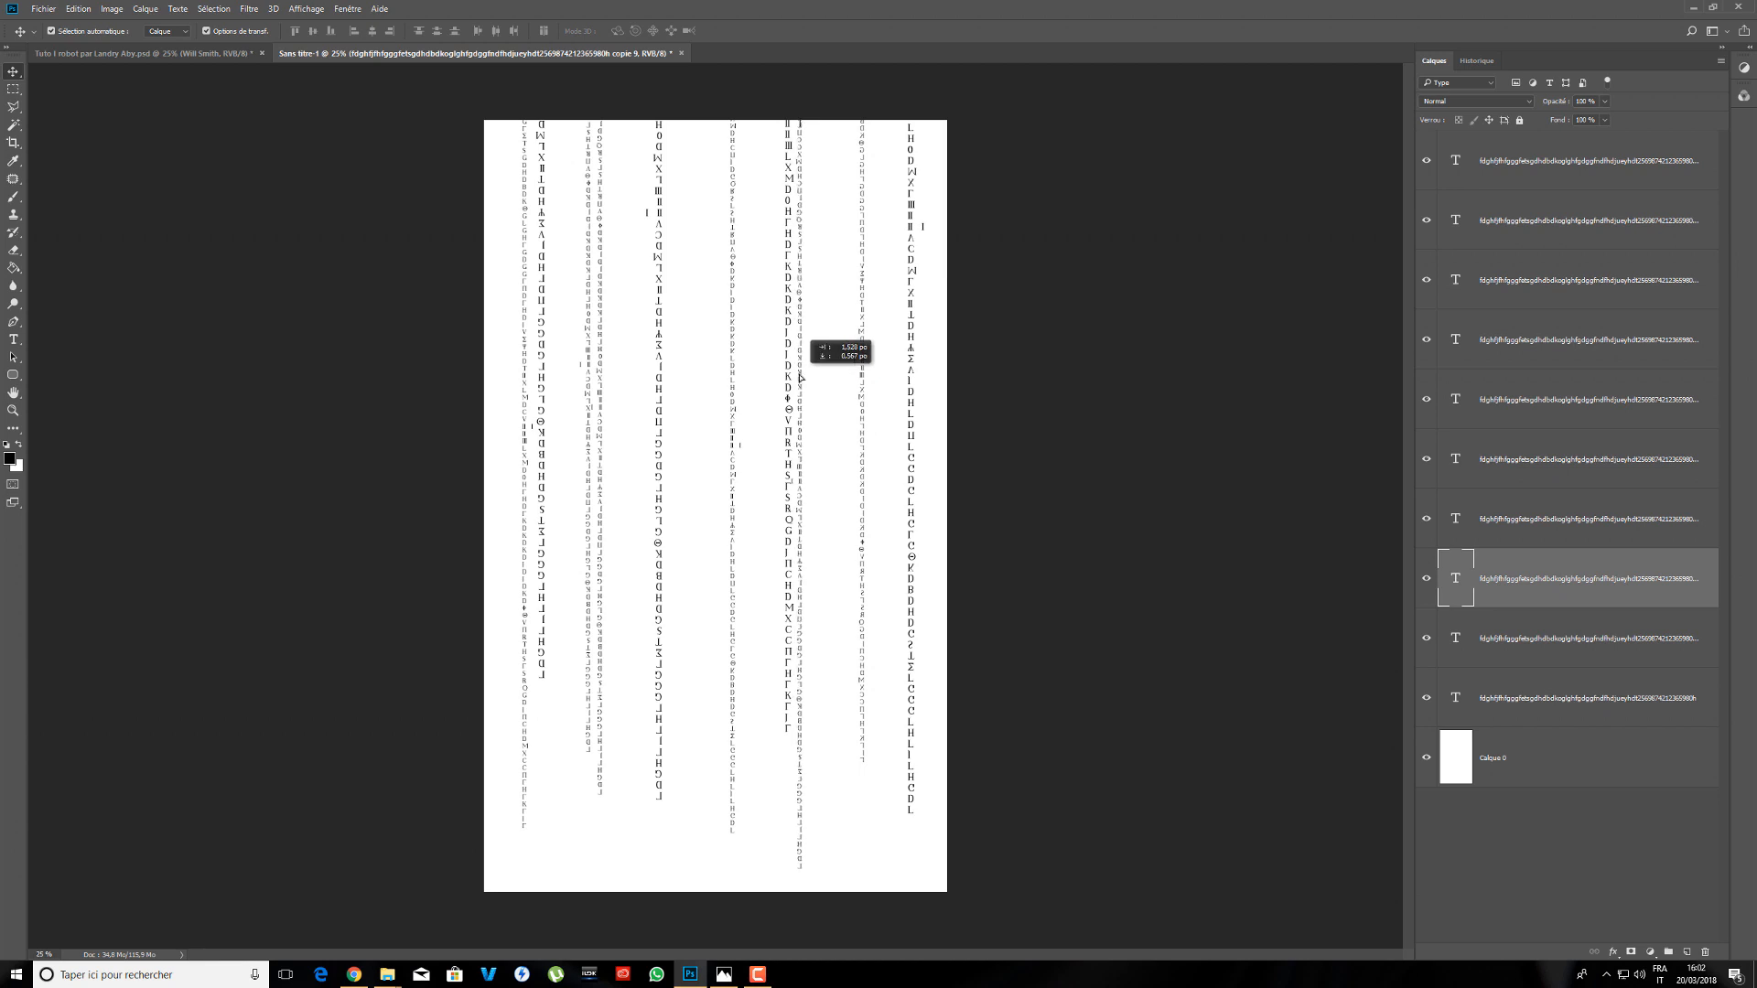
pyautogui.moveTo(802, 371); pyautogui.dragTo(802, 372)
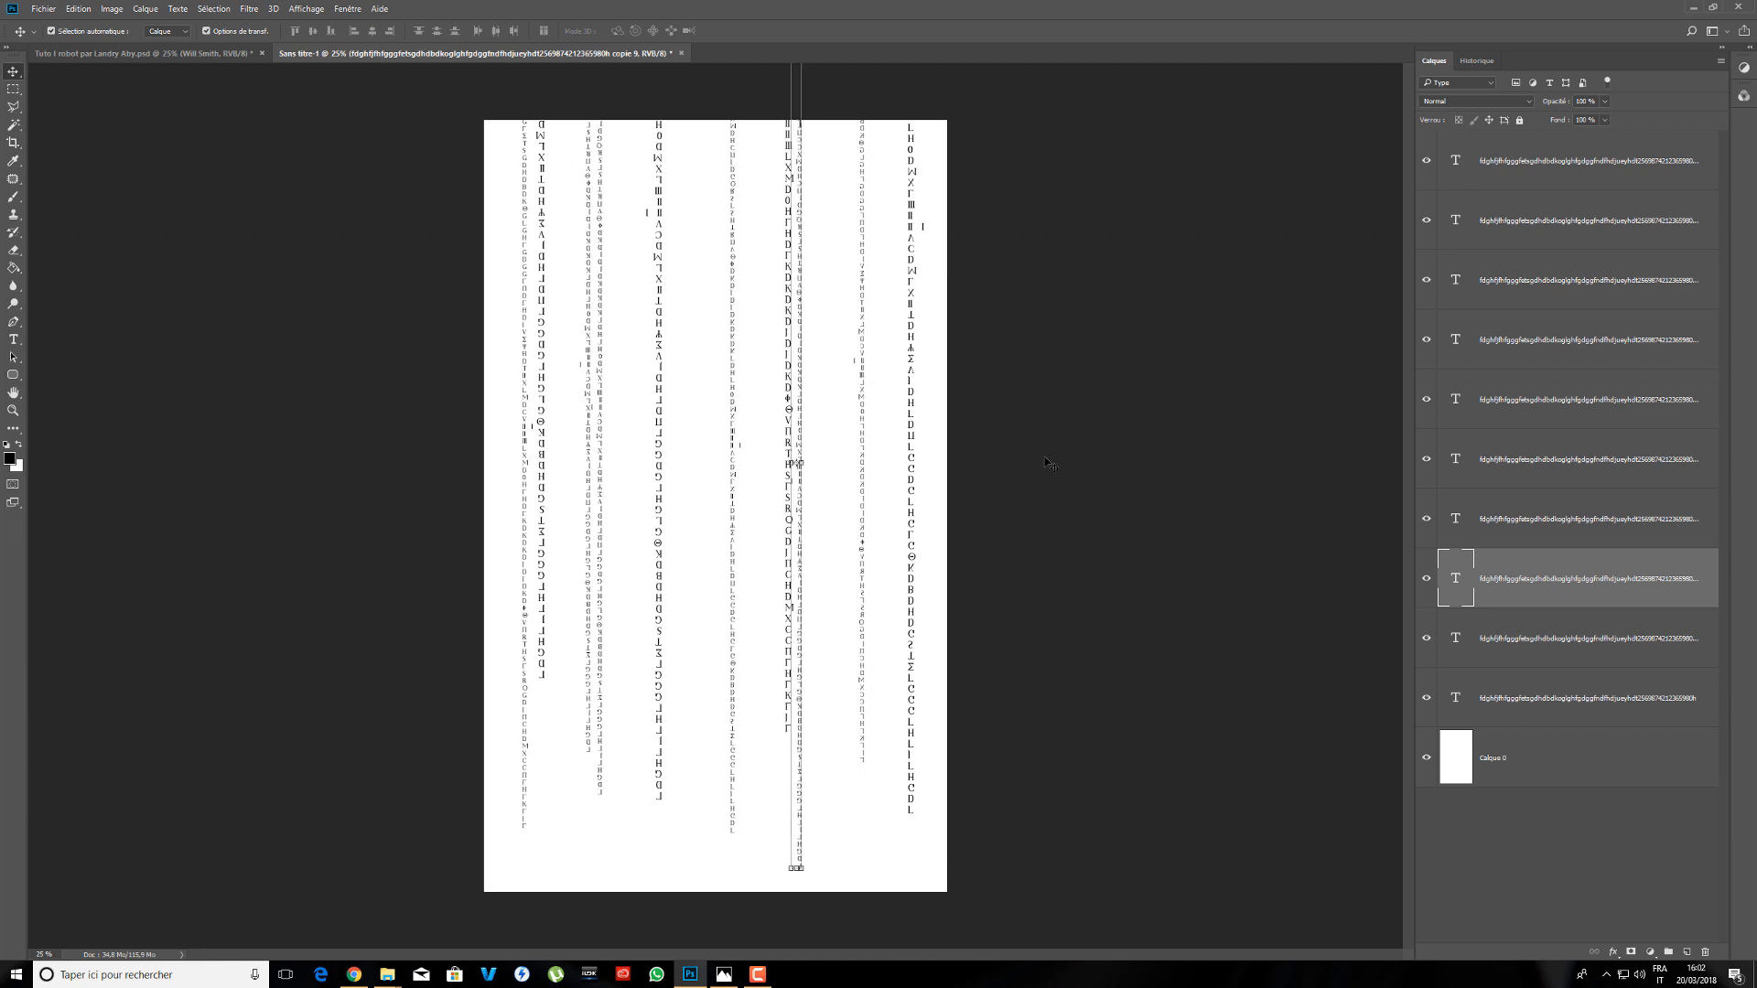
# - Move the leftmost small column a little closer to the page's left edge and deselect it
pyautogui.click(519, 331)
pyautogui.moveTo(517, 331); pyautogui.dragTo(513, 331)
pyautogui.hotkey('ctrl', '+')
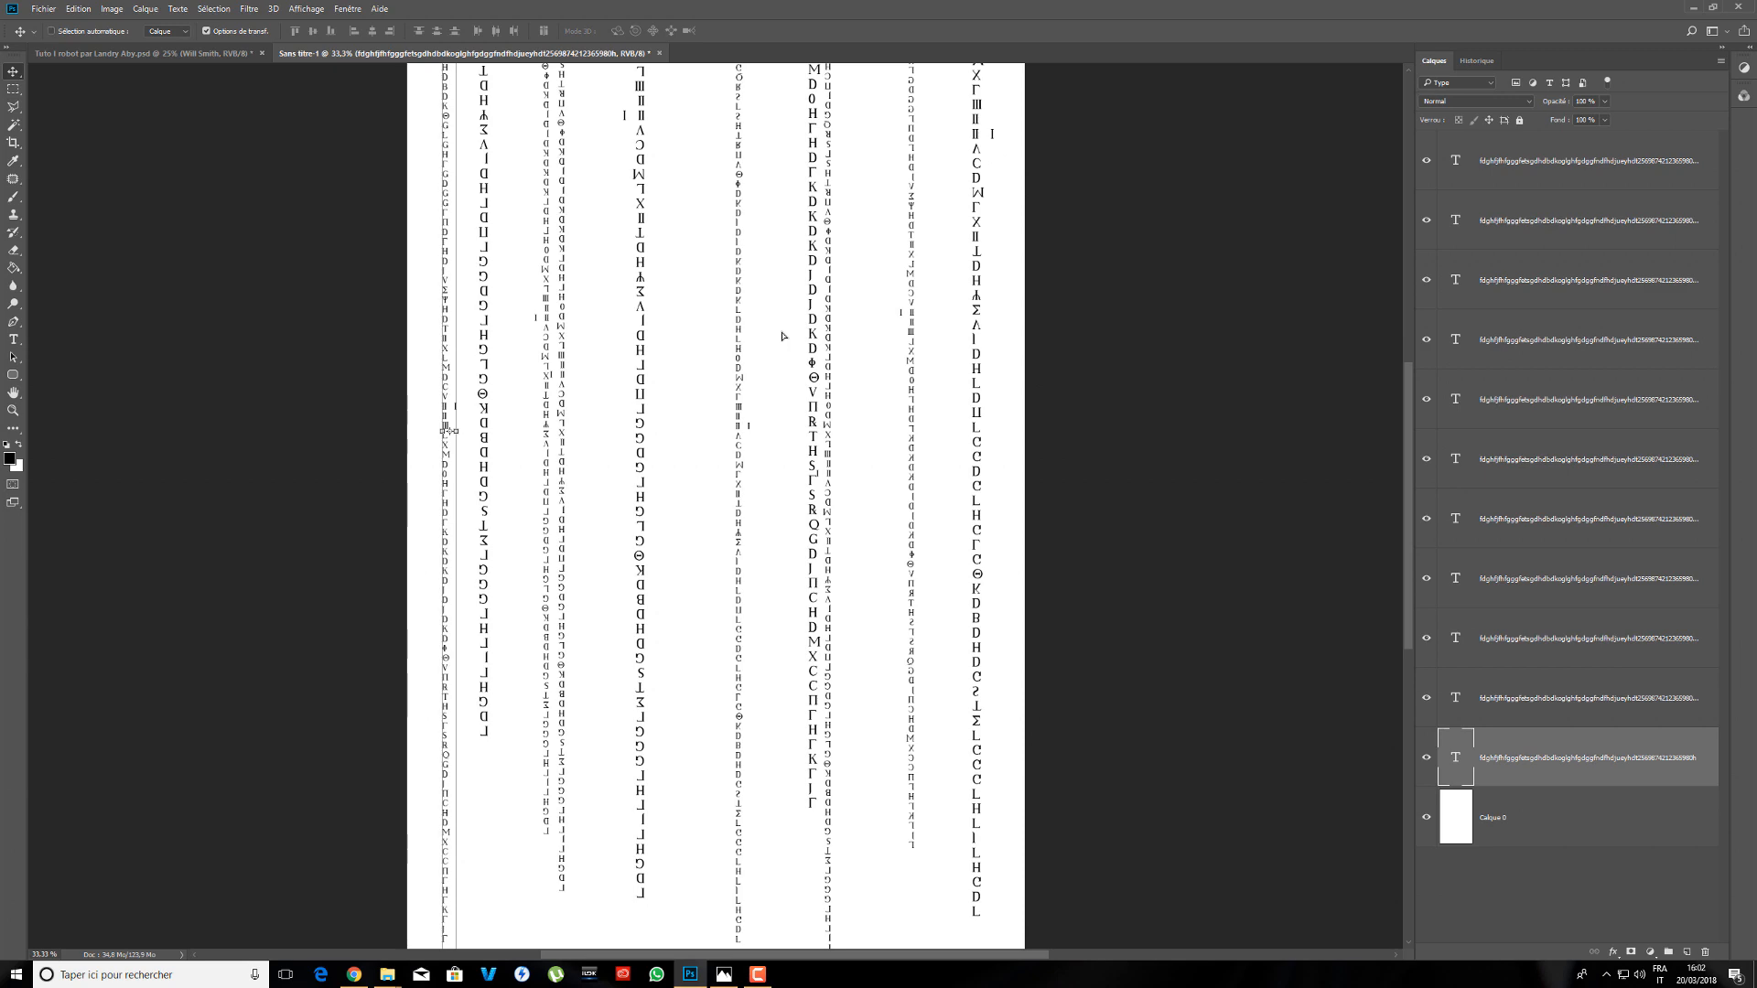
pyautogui.hotkey('ctrl', '-')
pyautogui.click(1052, 444)
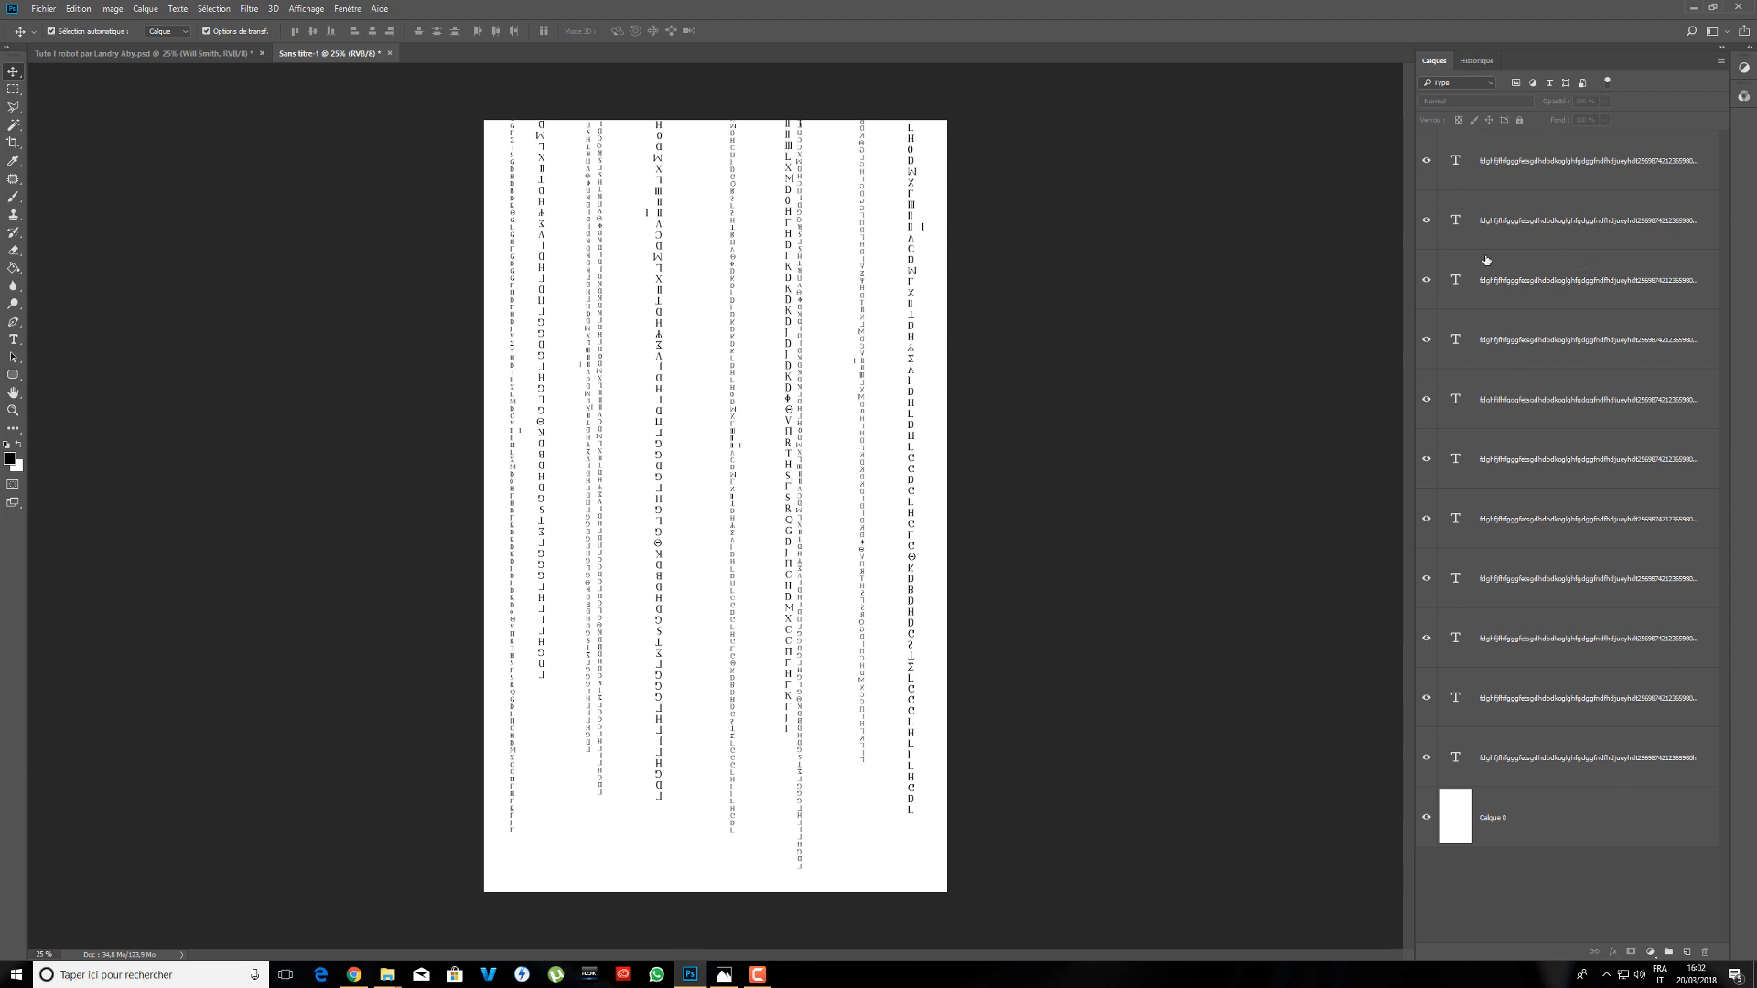
# - Set the opacity of the large column at the page's right edge to 50%
pyautogui.click(914, 139)
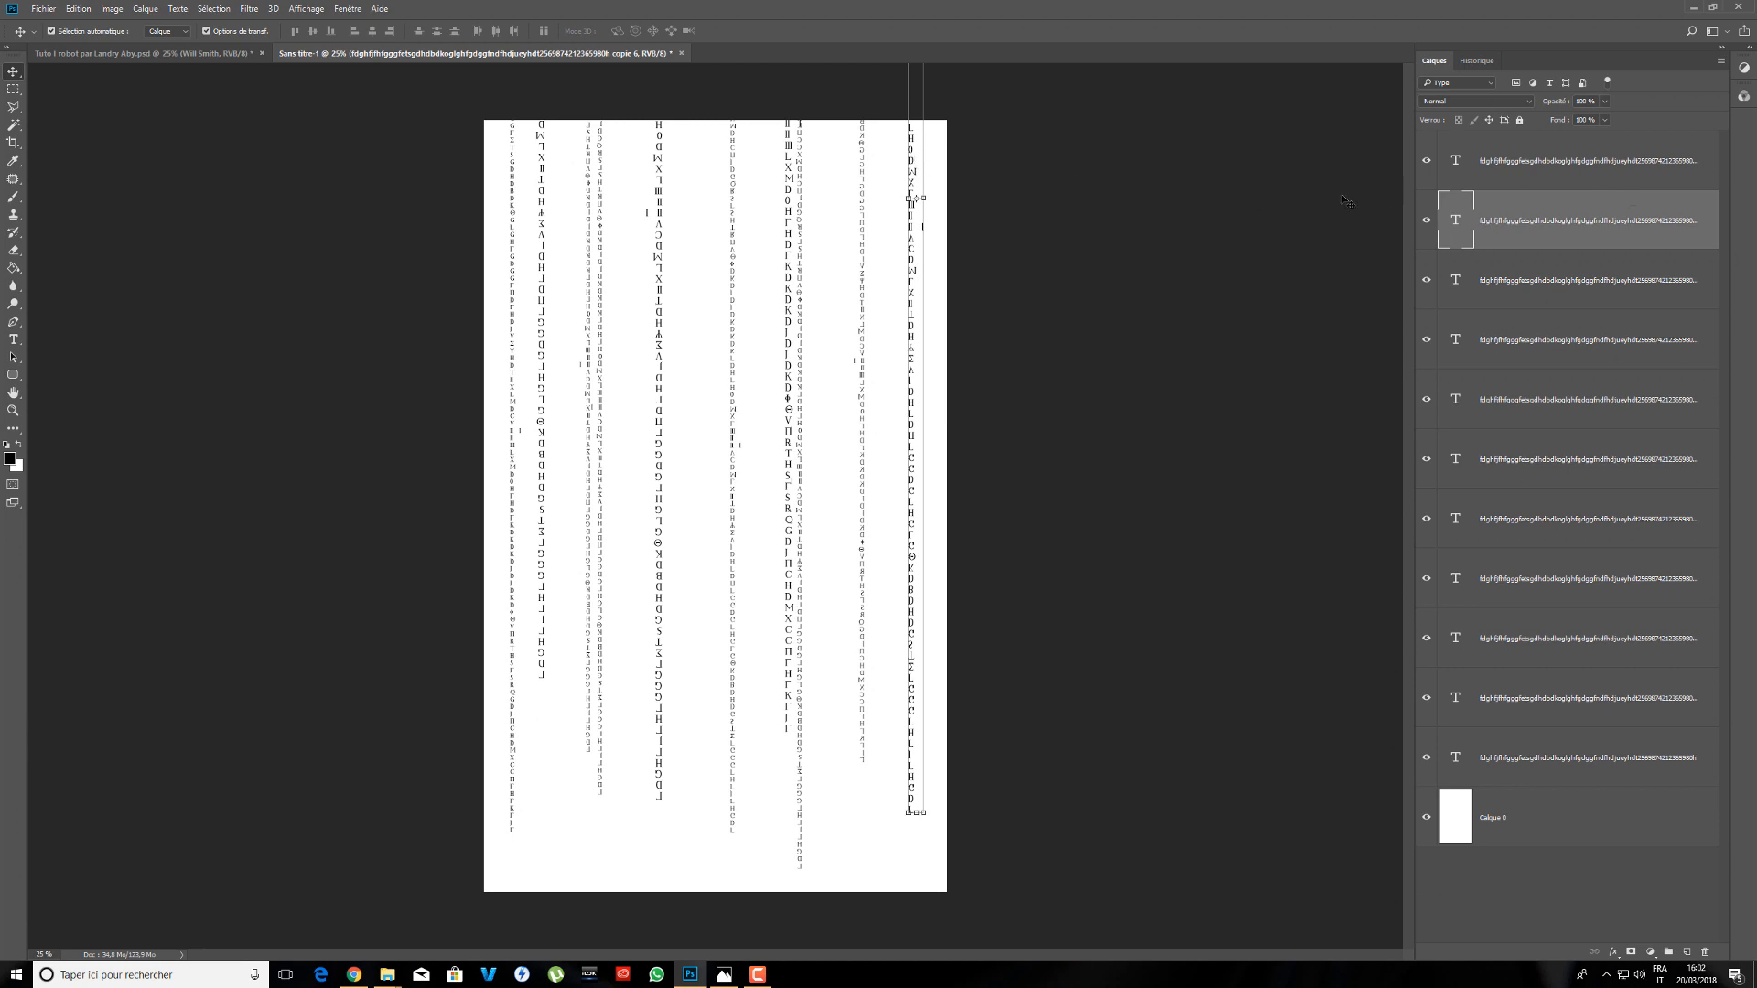
pyautogui.click(1587, 100)
pyautogui.write('50')
pyautogui.press('Return')
# - Lower the opacity of the large column right of the page centre and of the small column near the middle
pyautogui.click(863, 169)
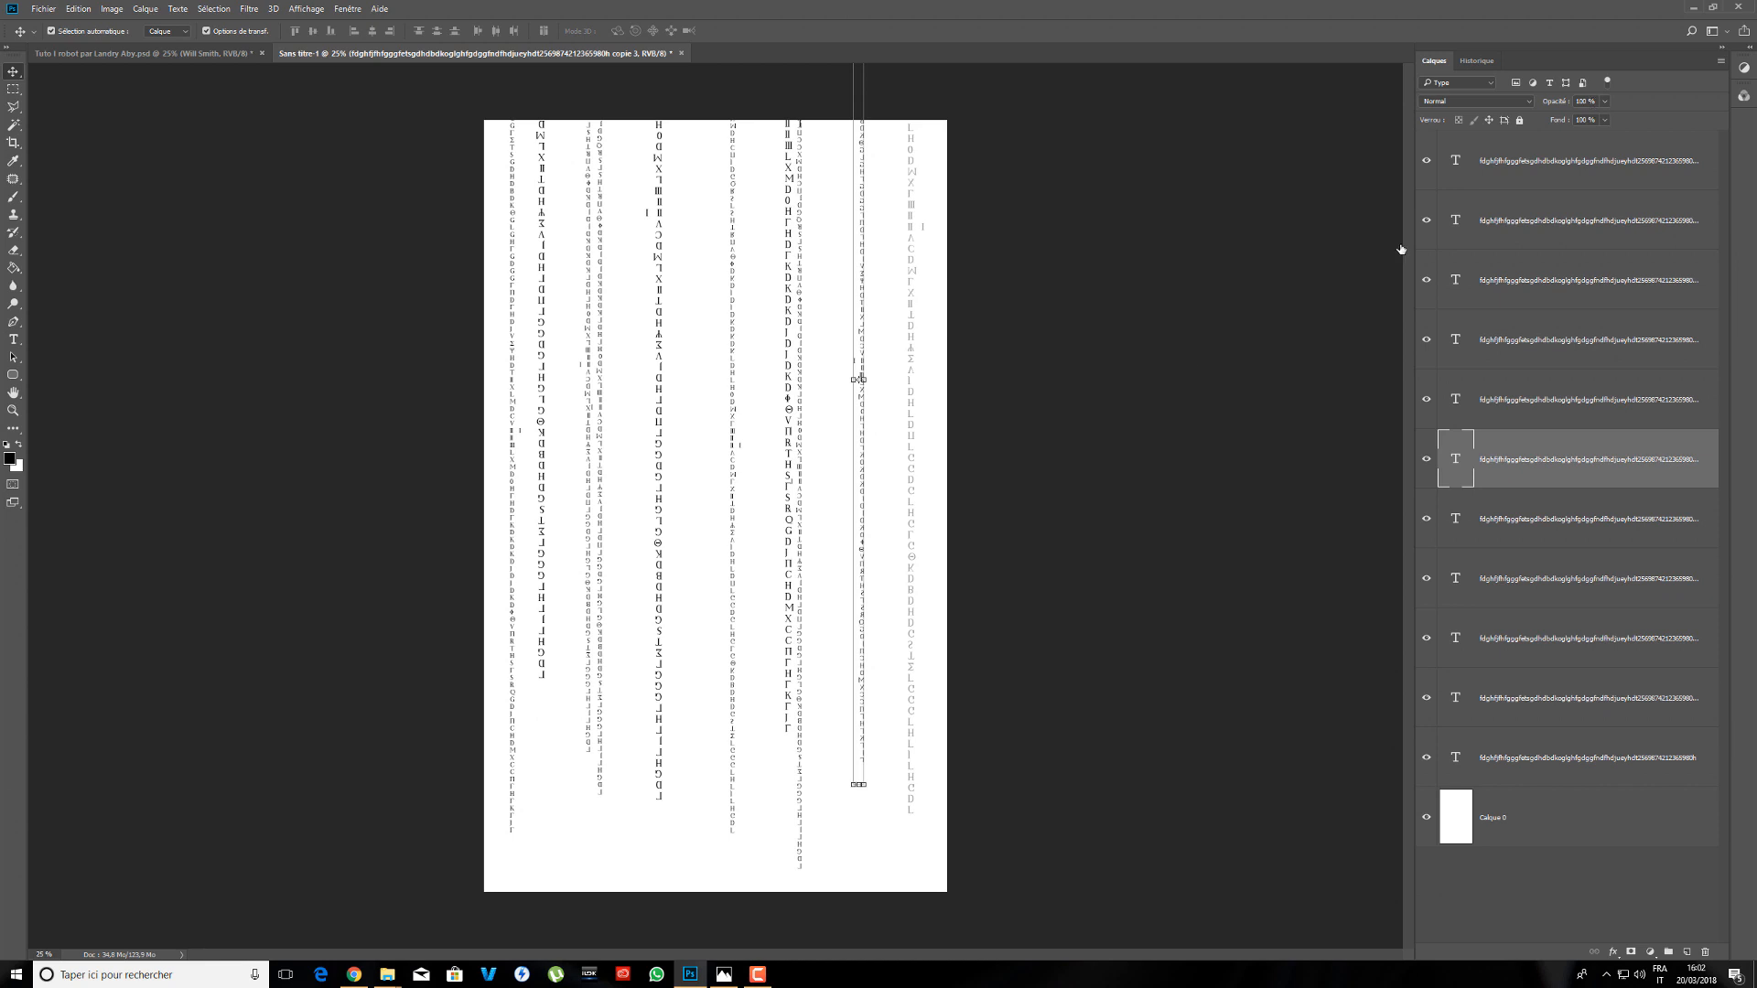
pyautogui.click(802, 196)
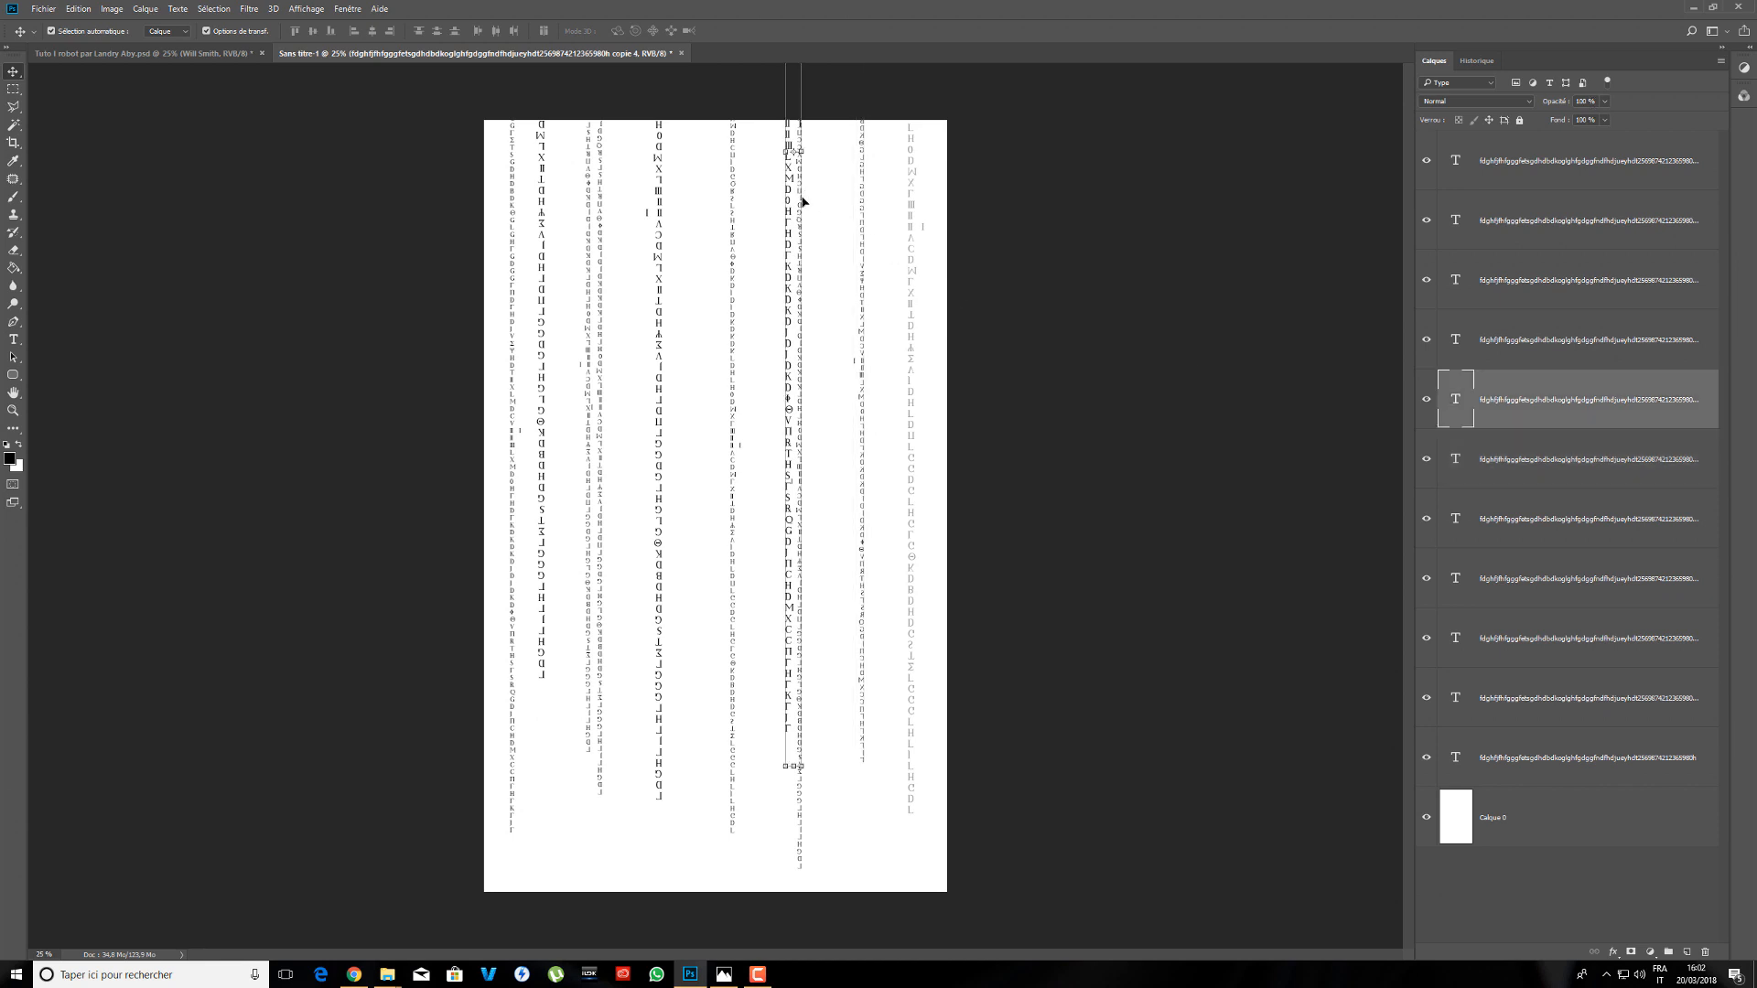
pyautogui.click(1549, 102)
pyautogui.press('Return')
pyautogui.click(732, 267)
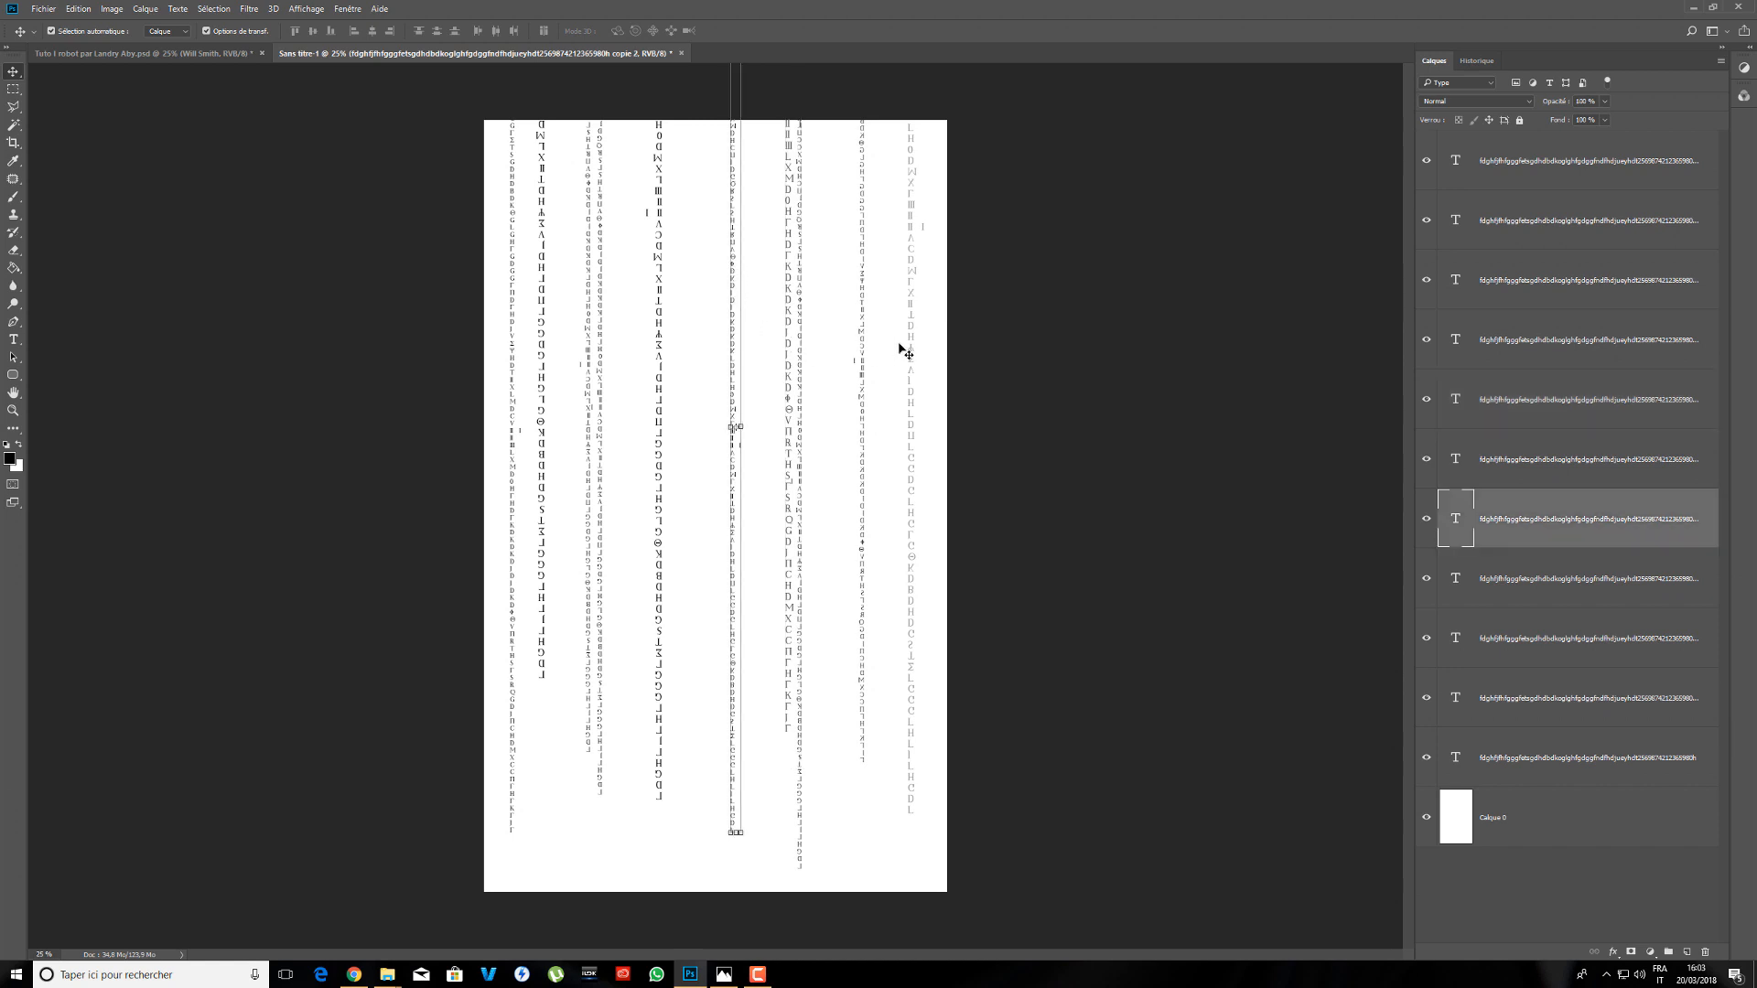
pyautogui.click(1590, 100)
pyautogui.press('Return')
# - Set the opacity of the right-hand column in the pair of small columns on the page's left half to 30%
pyautogui.click(658, 313)
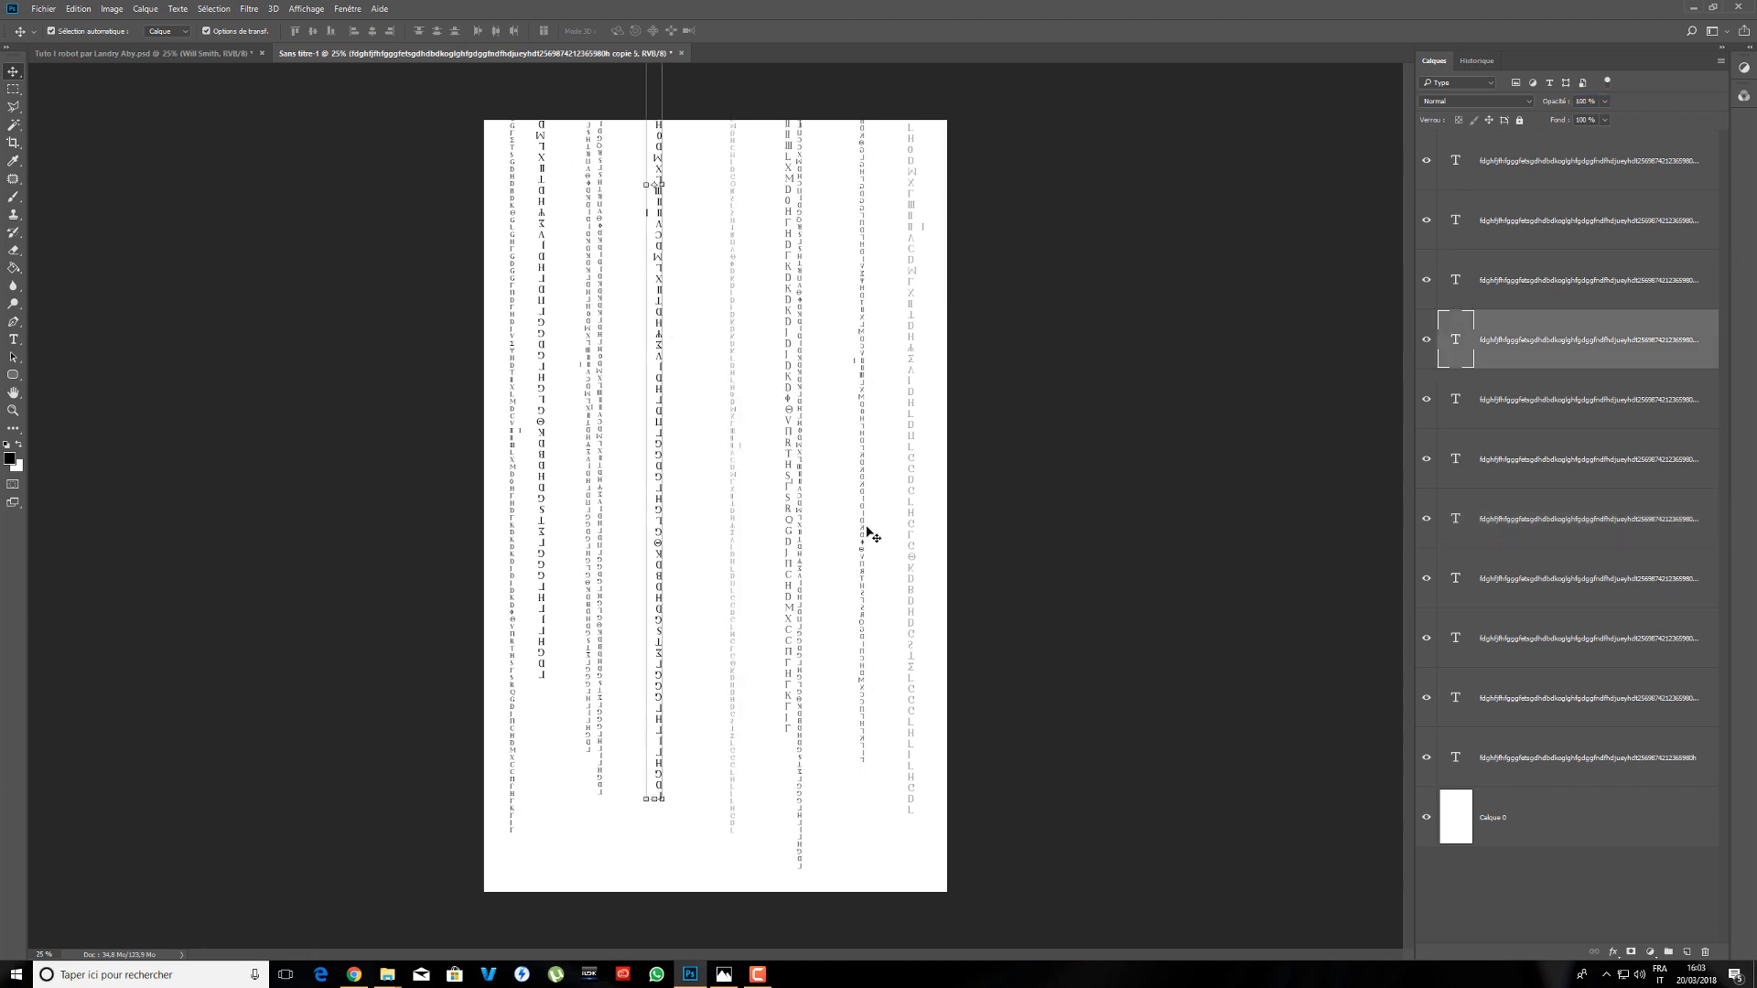
pyautogui.click(600, 240)
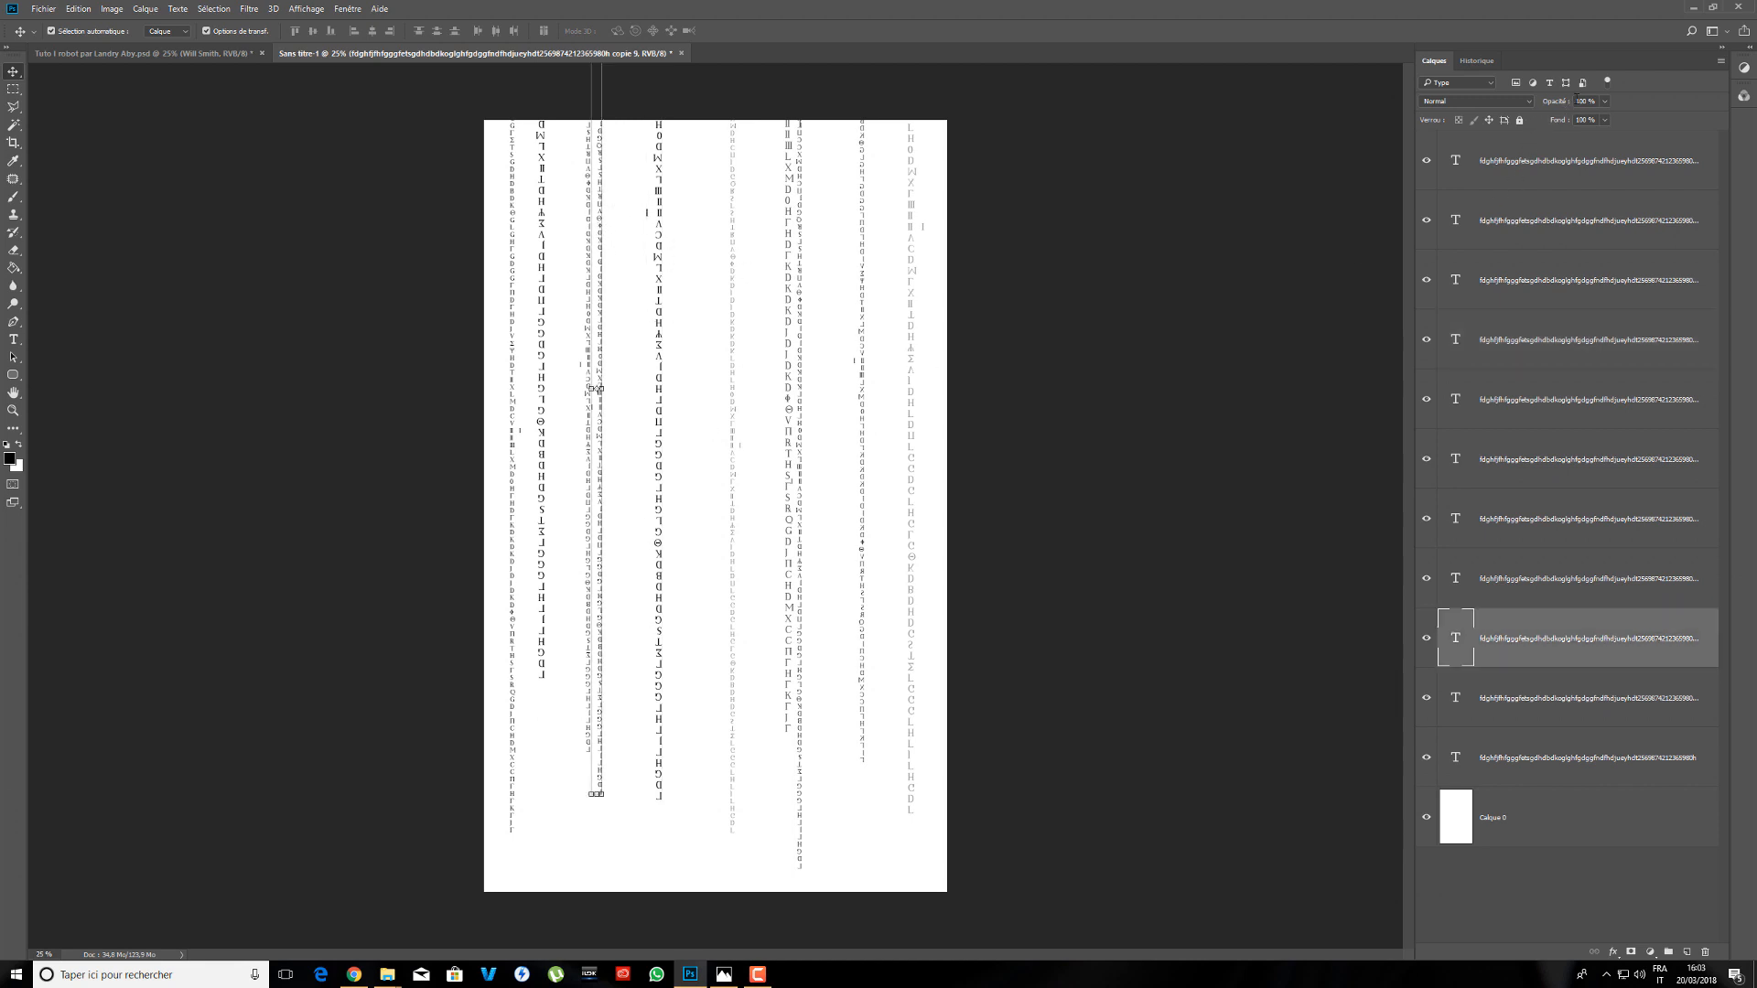
pyautogui.click(1546, 103)
pyautogui.write('3')
pyautogui.press('Return')
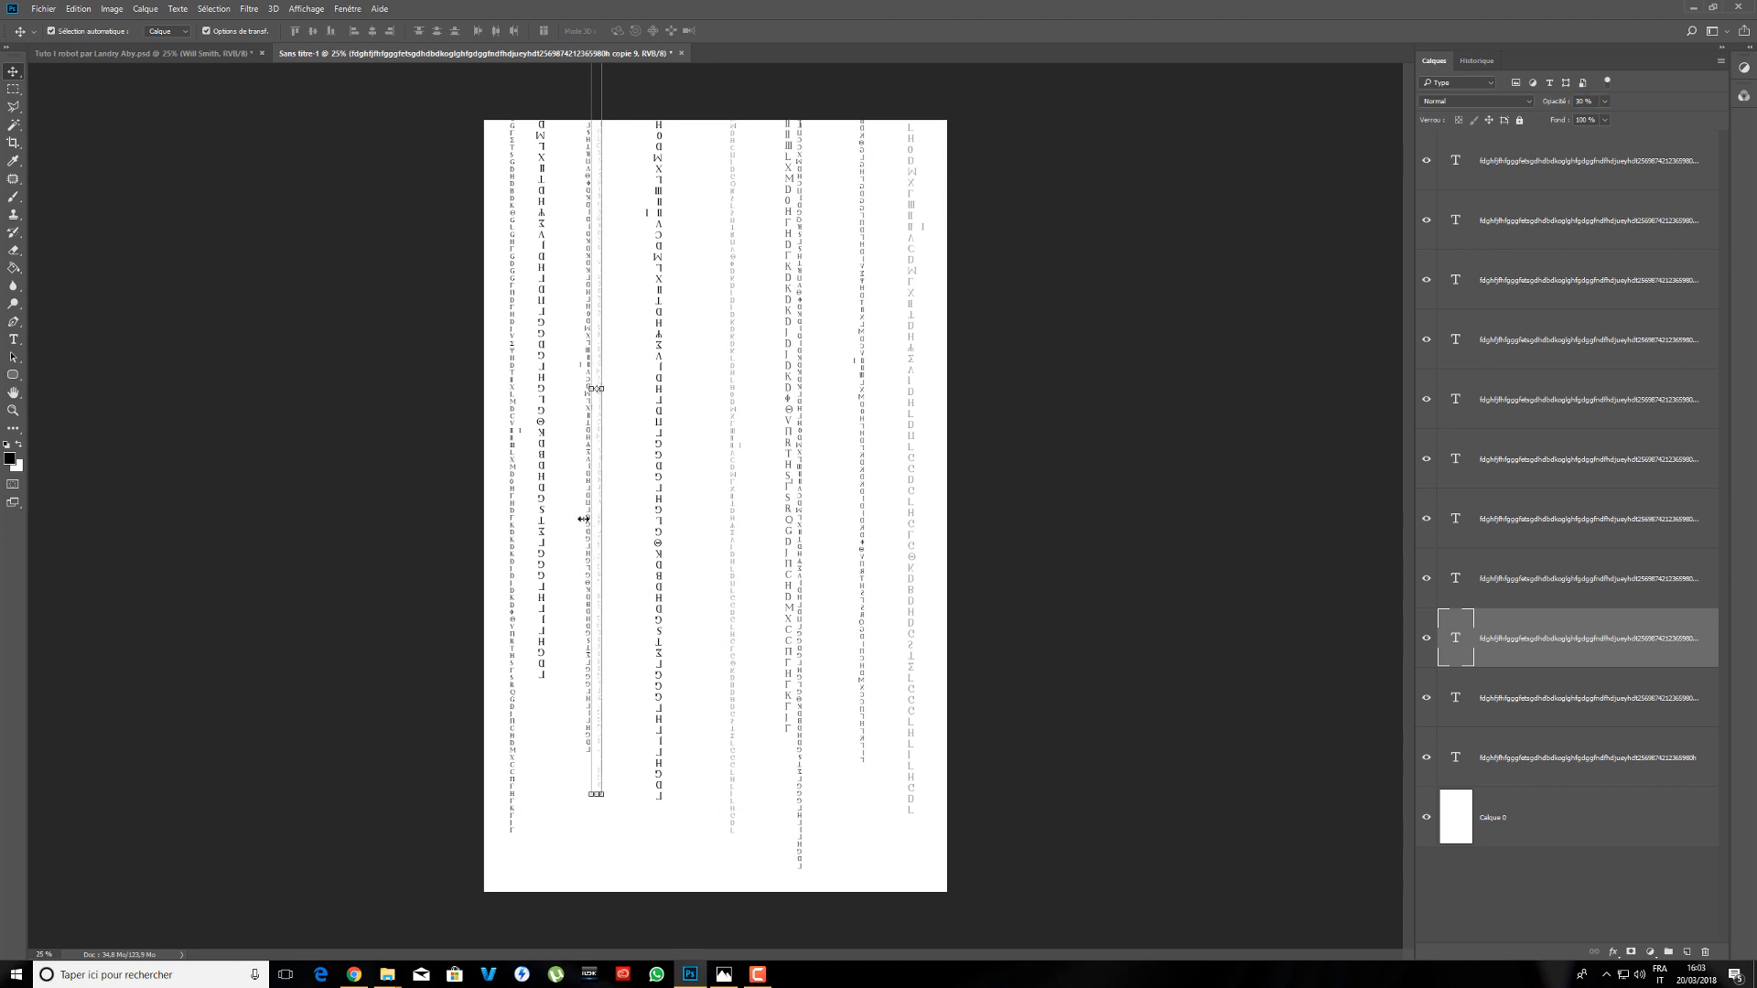
# - Set the other small column of that pair to 50% opacity and shift the large column beside it slightly to the right
pyautogui.click(578, 464)
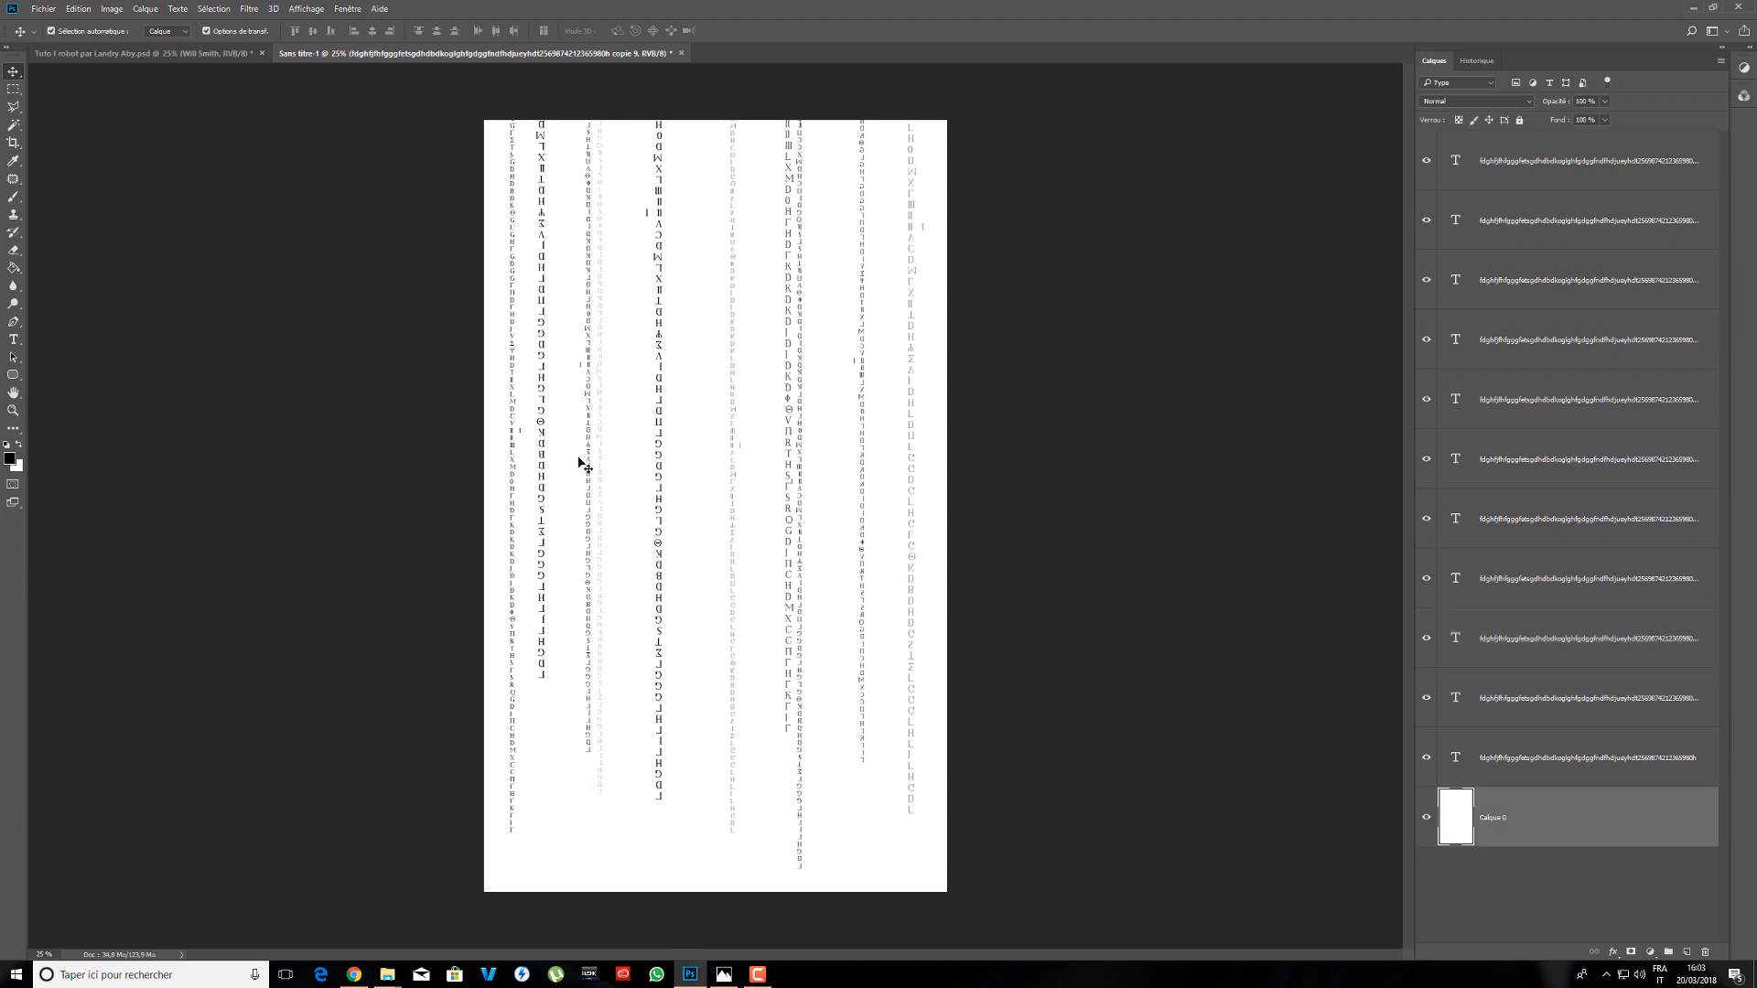
pyautogui.click(589, 444)
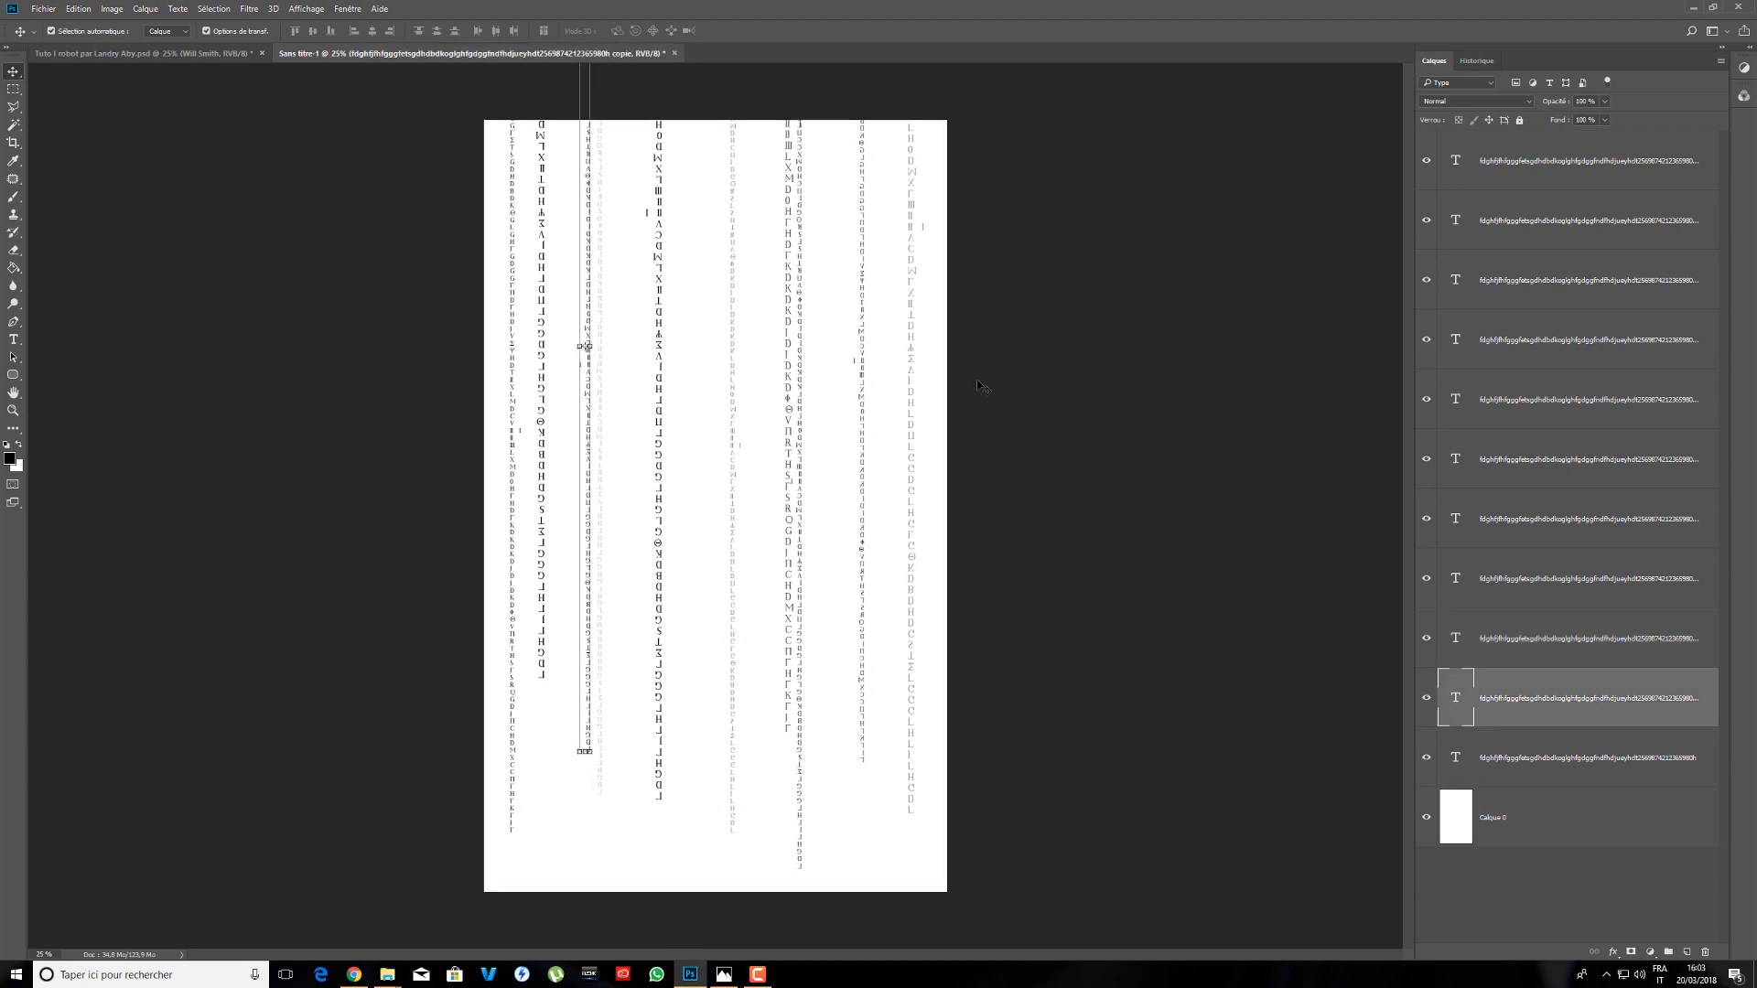
pyautogui.click(1598, 101)
pyautogui.write('50')
pyautogui.press('Return')
pyautogui.moveTo(546, 423); pyautogui.dragTo(558, 411)
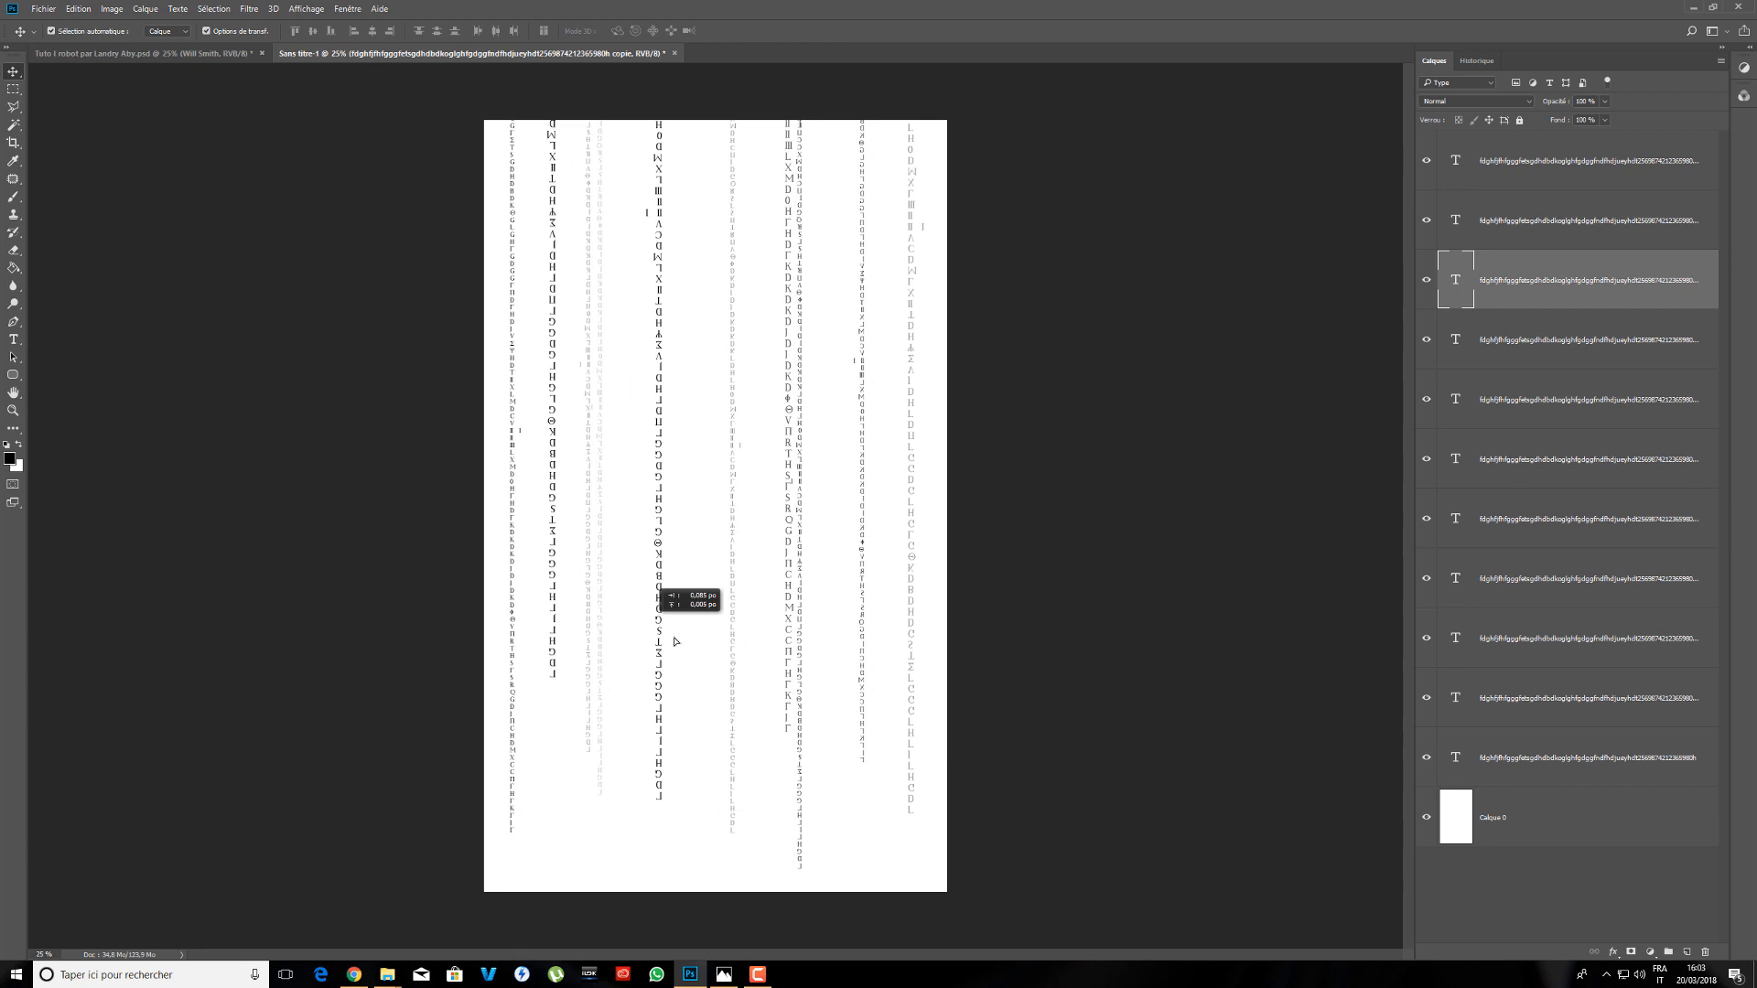
pyautogui.click(518, 400)
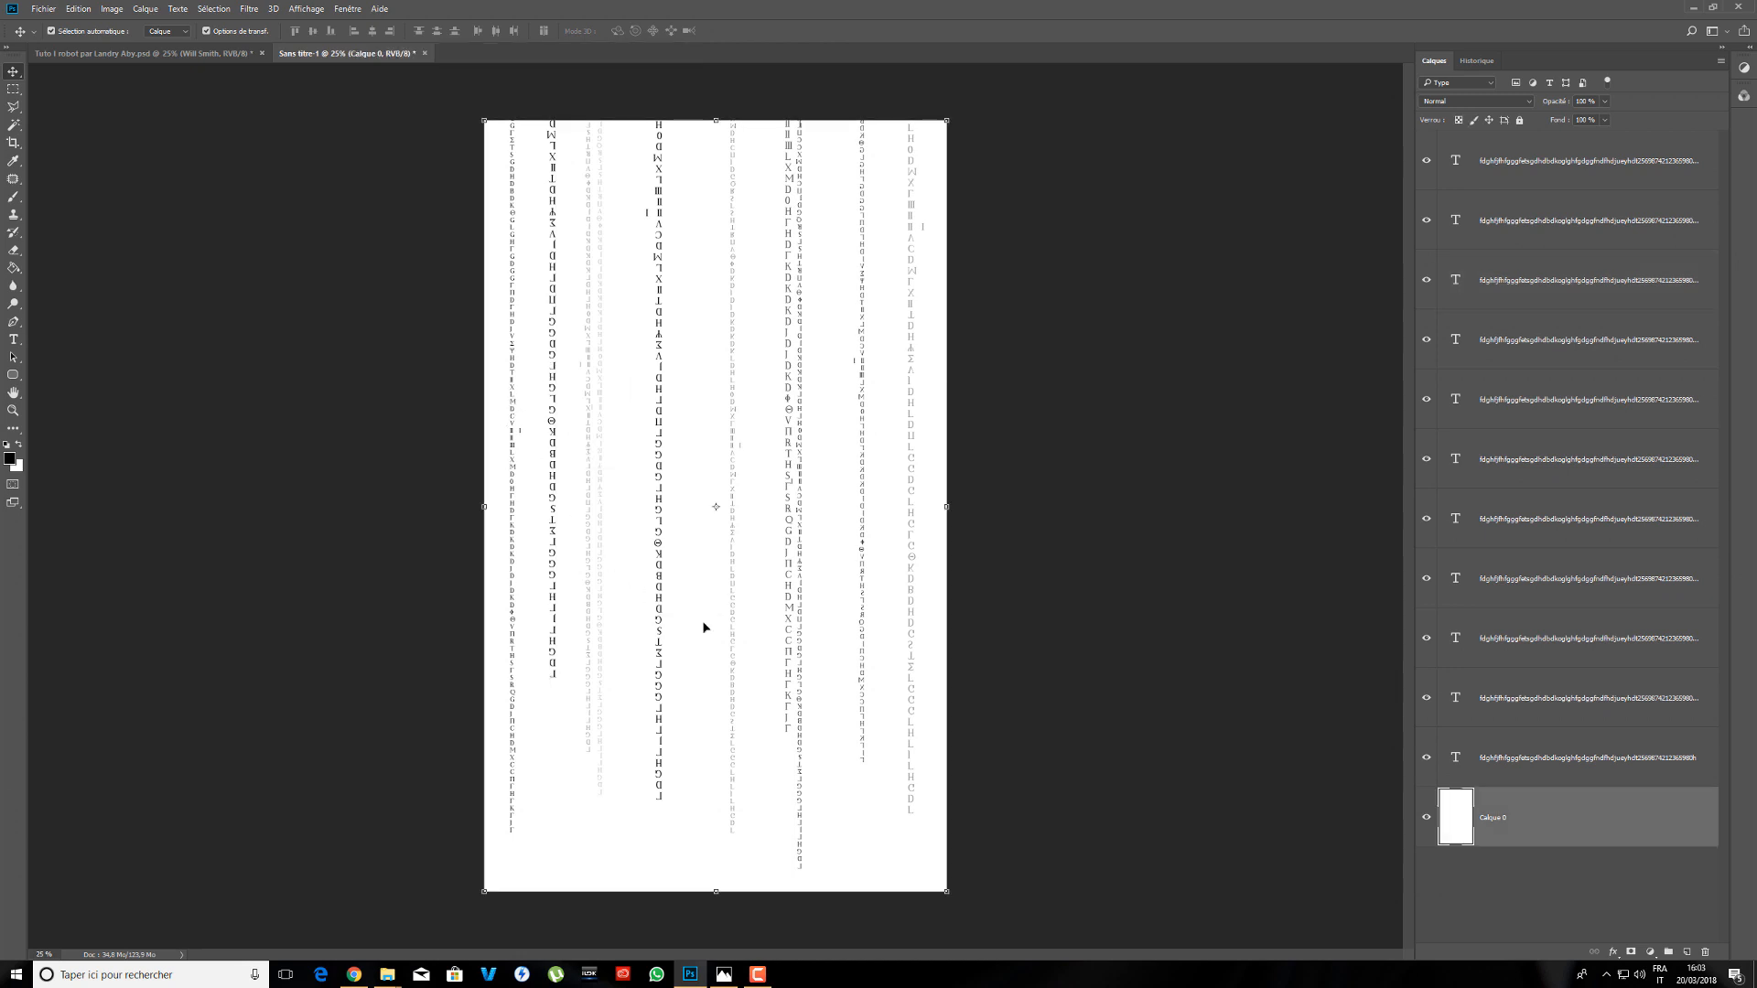
# - Enable the Move tool's Auto-Select option for layers and try it by selecting several character columns directly on the page
pyautogui.click(510, 291)
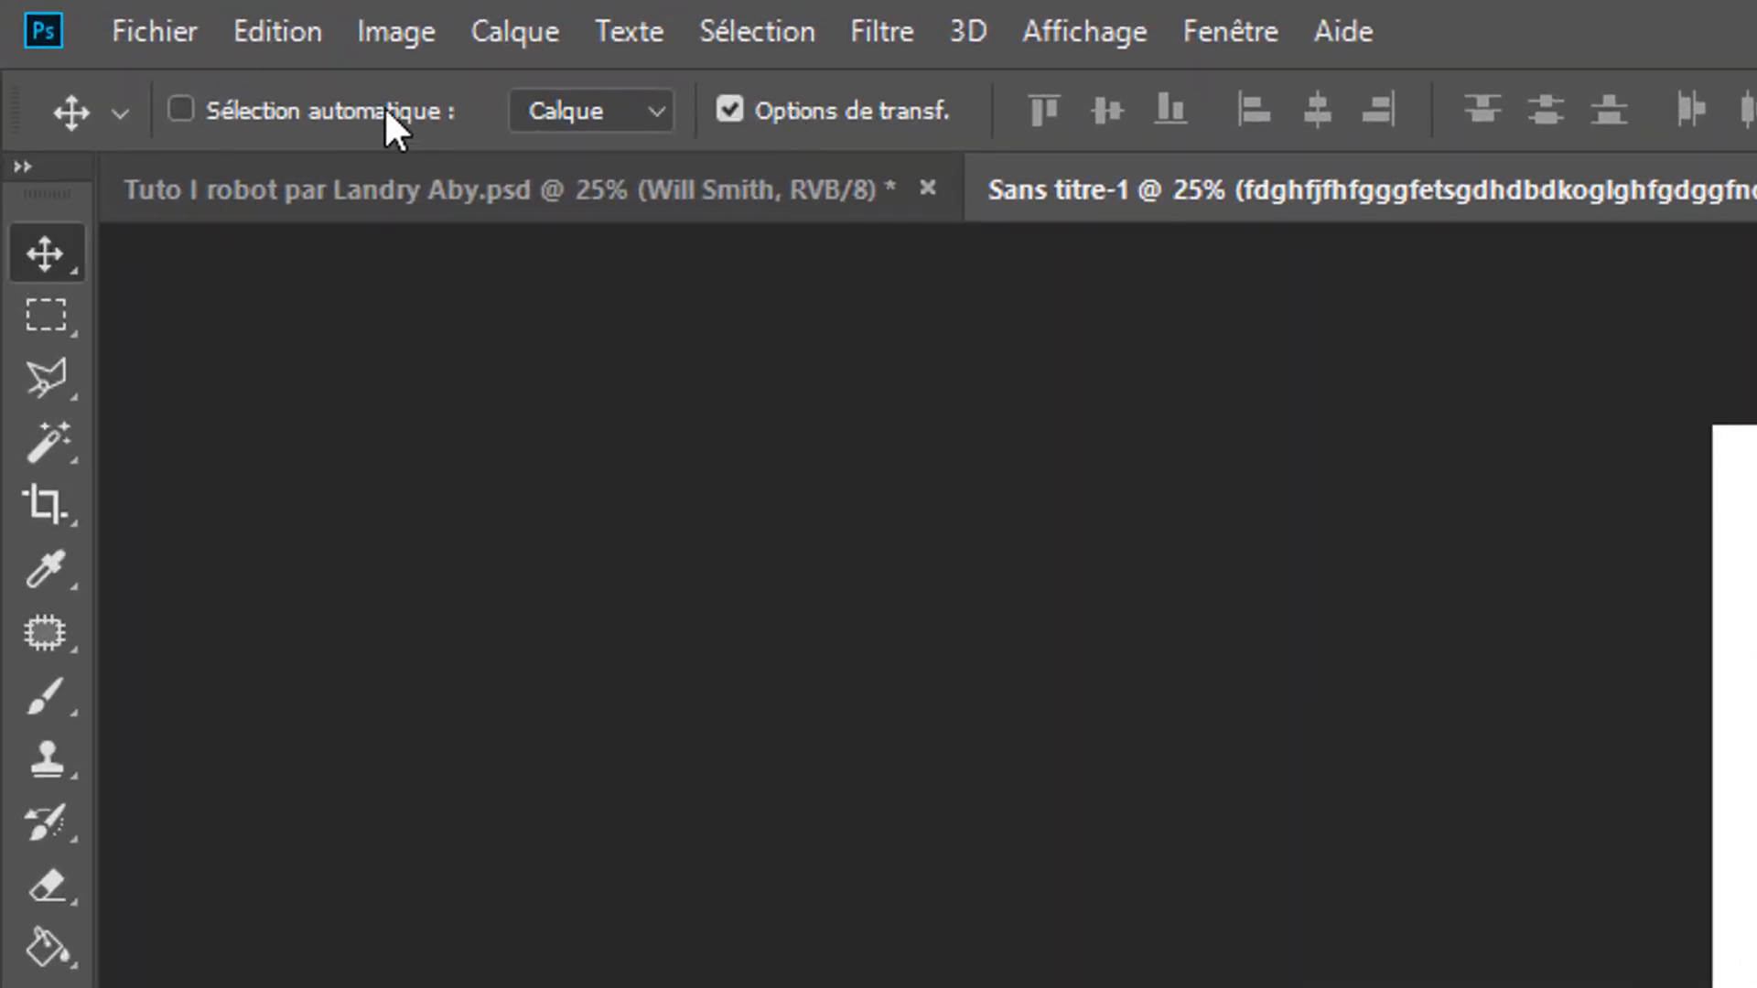
pyautogui.click(328, 107)
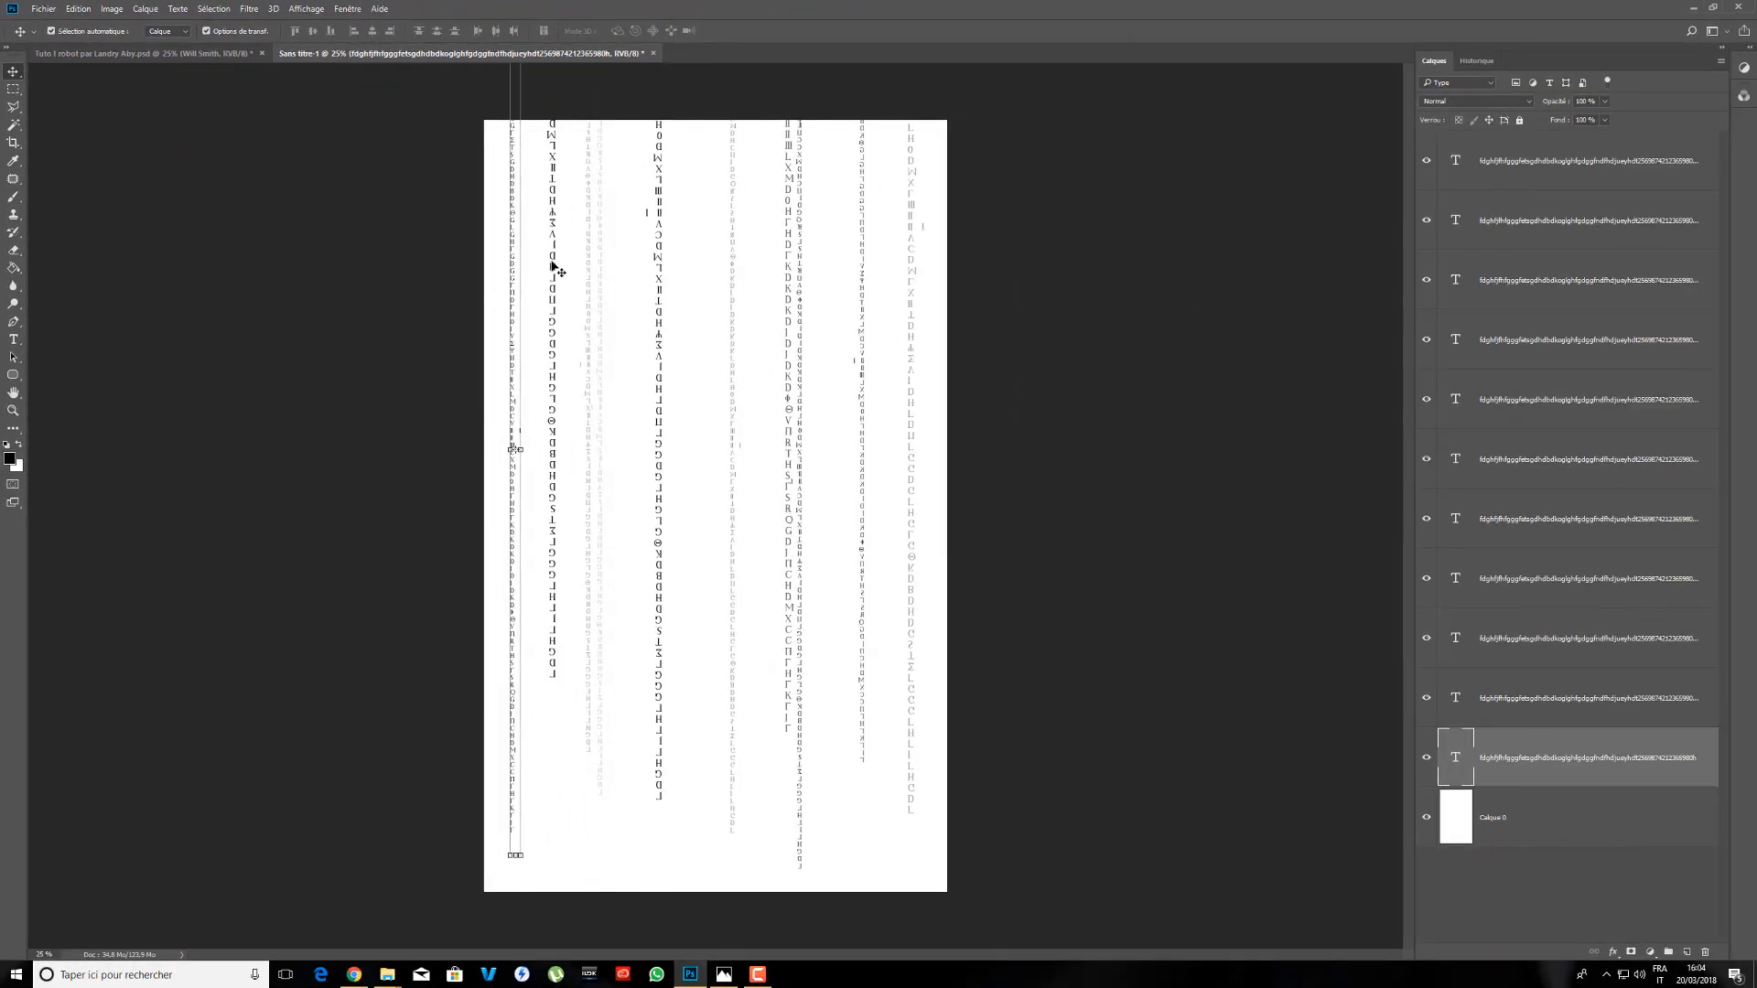
pyautogui.click(553, 269)
pyautogui.click(598, 276)
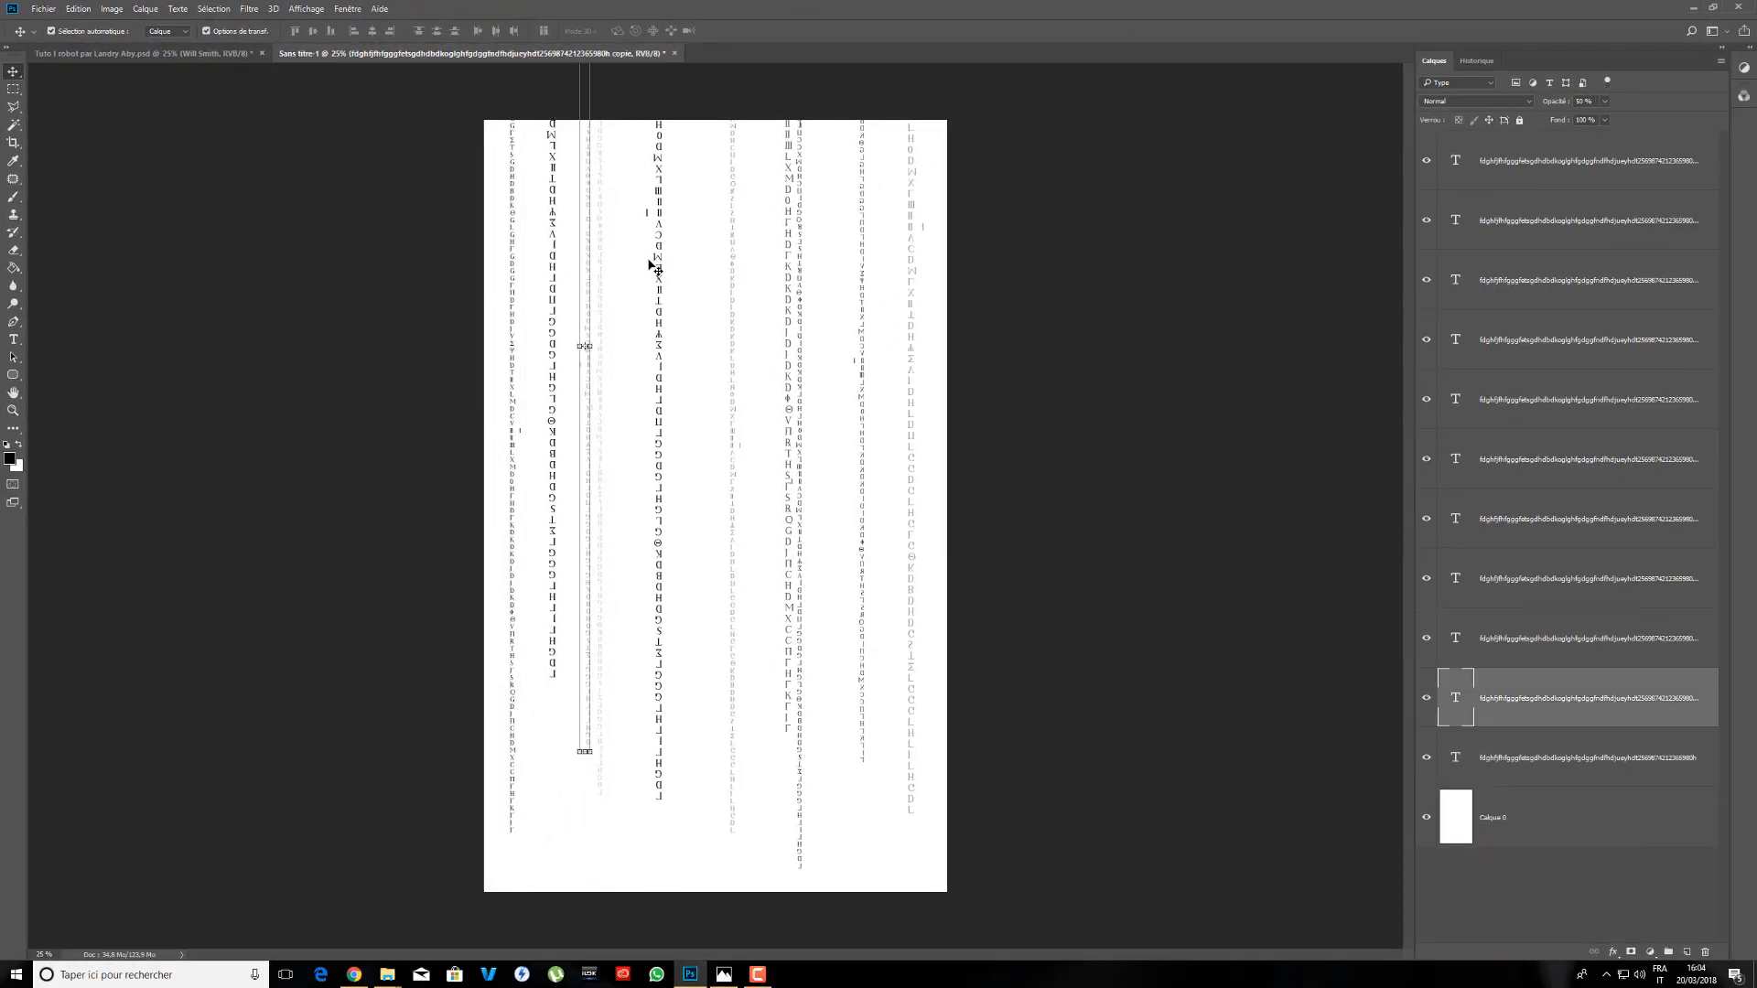
pyautogui.click(656, 261)
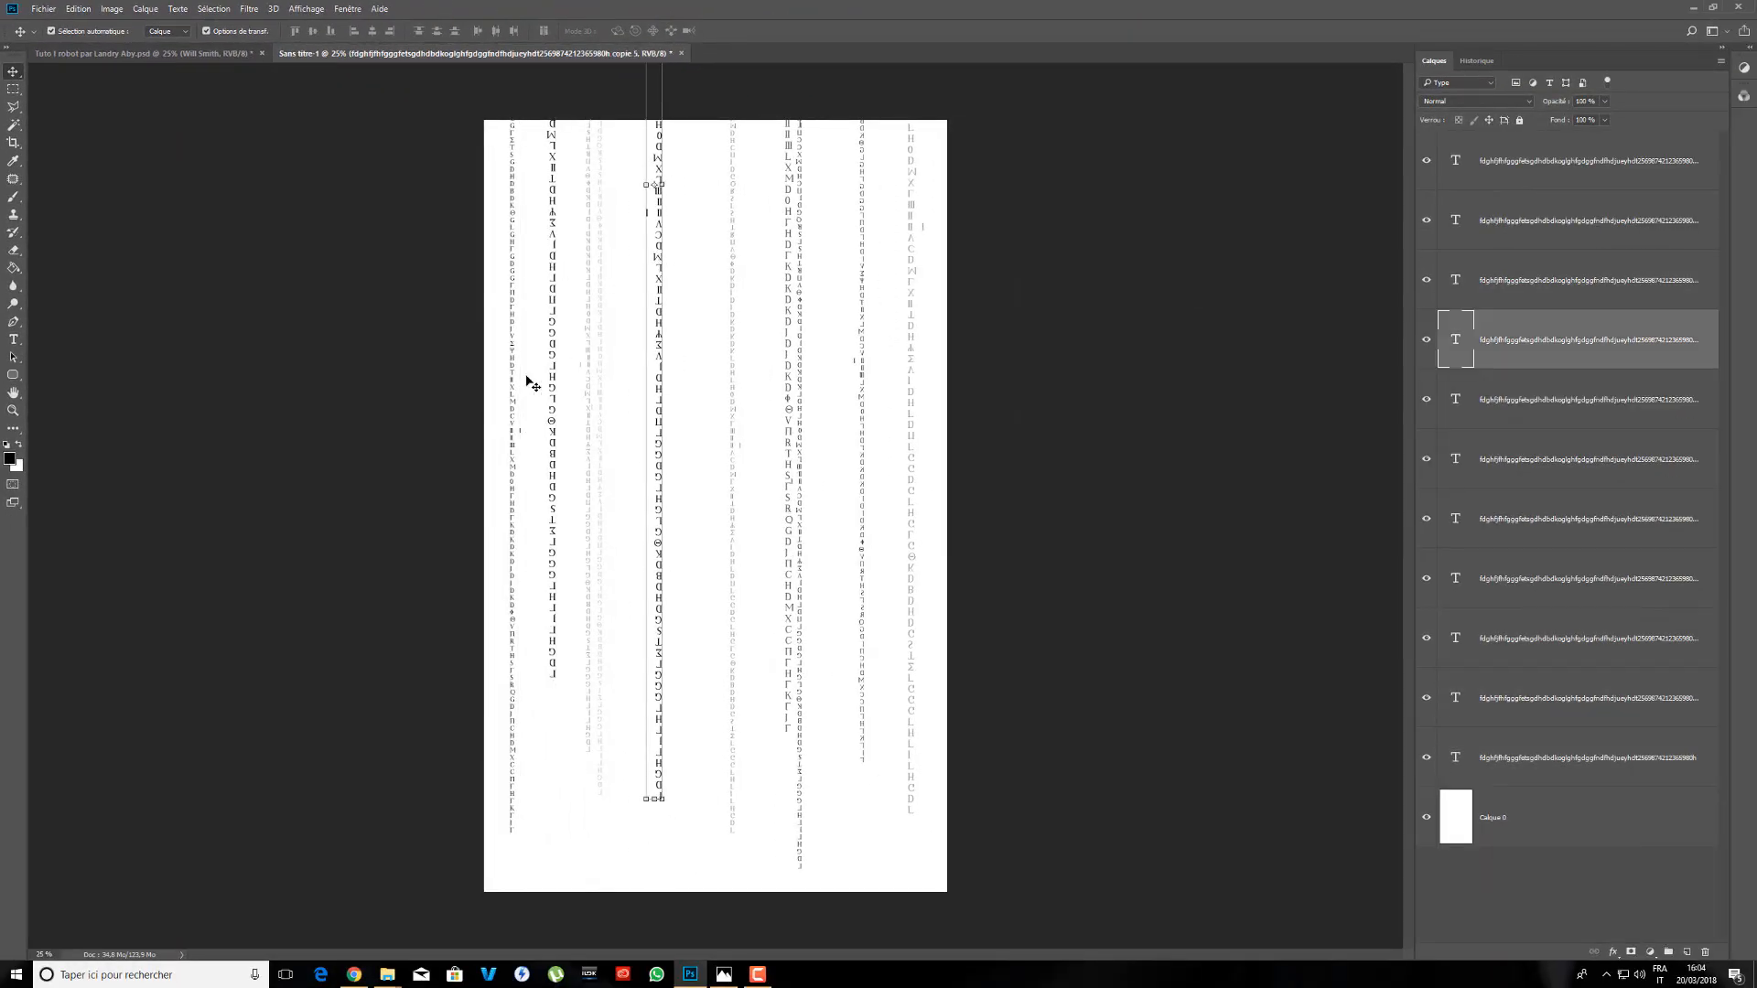
# - Lower the opacity of the small character column nearest the page's left edge
pyautogui.click(509, 256)
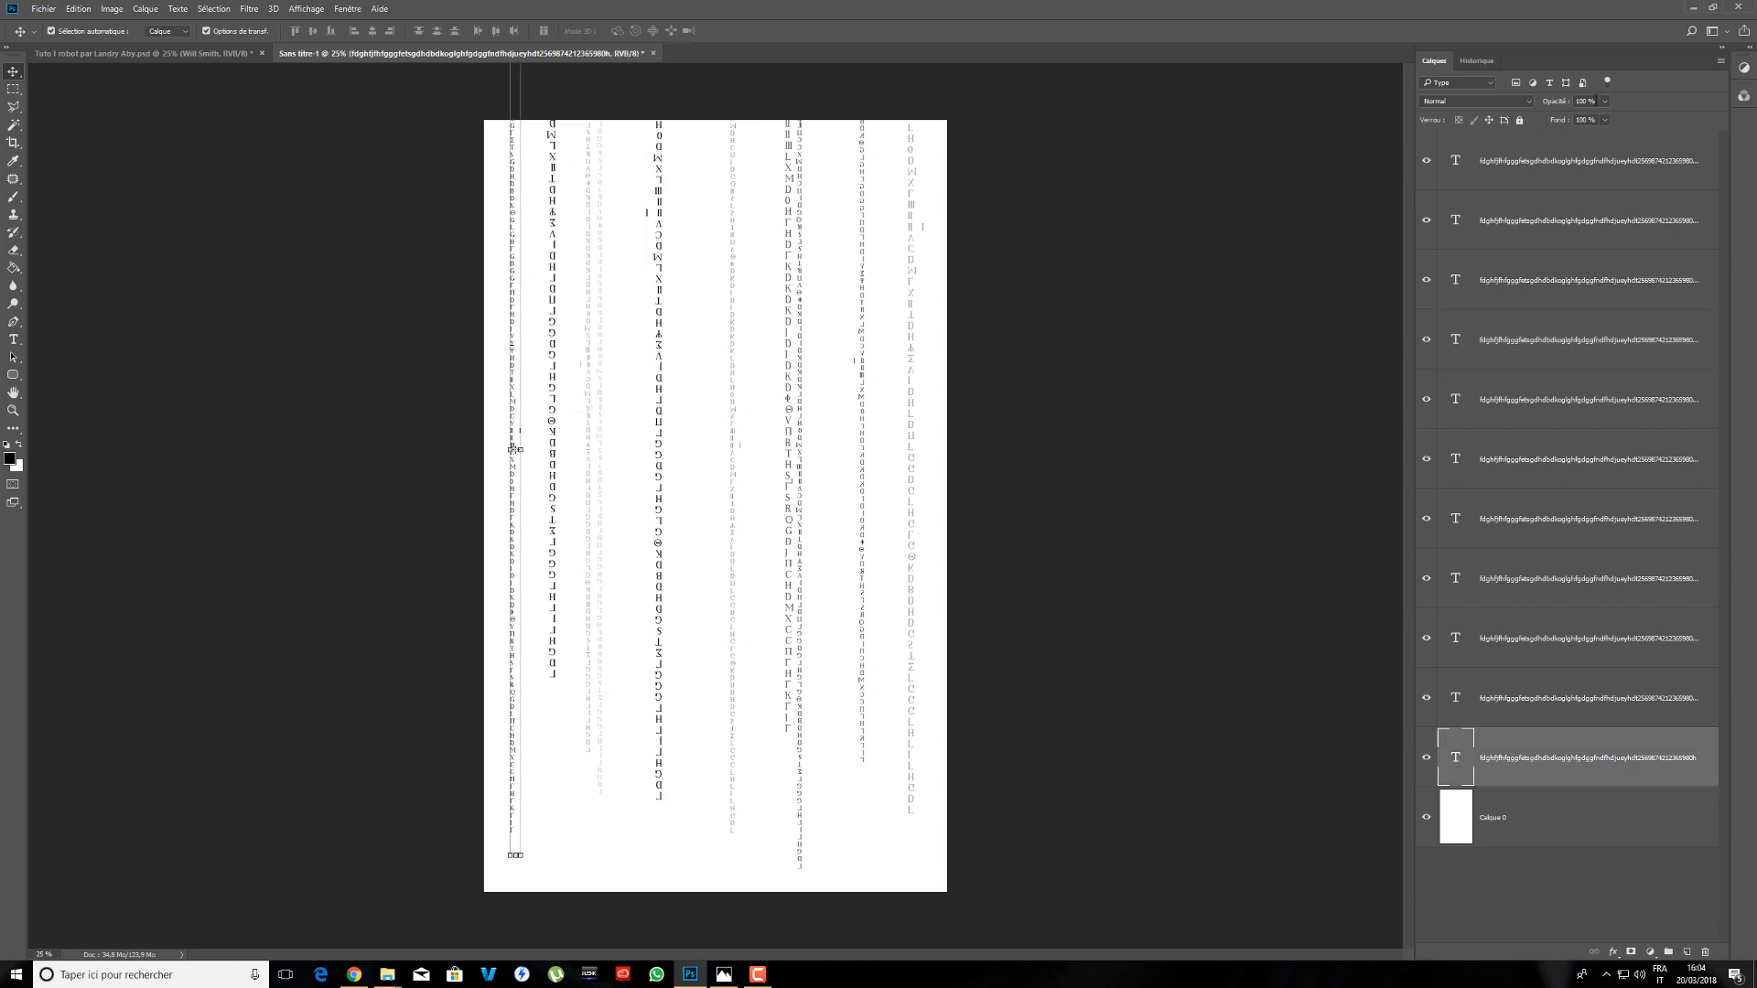
pyautogui.click(1594, 100)
pyautogui.click(1212, 488)
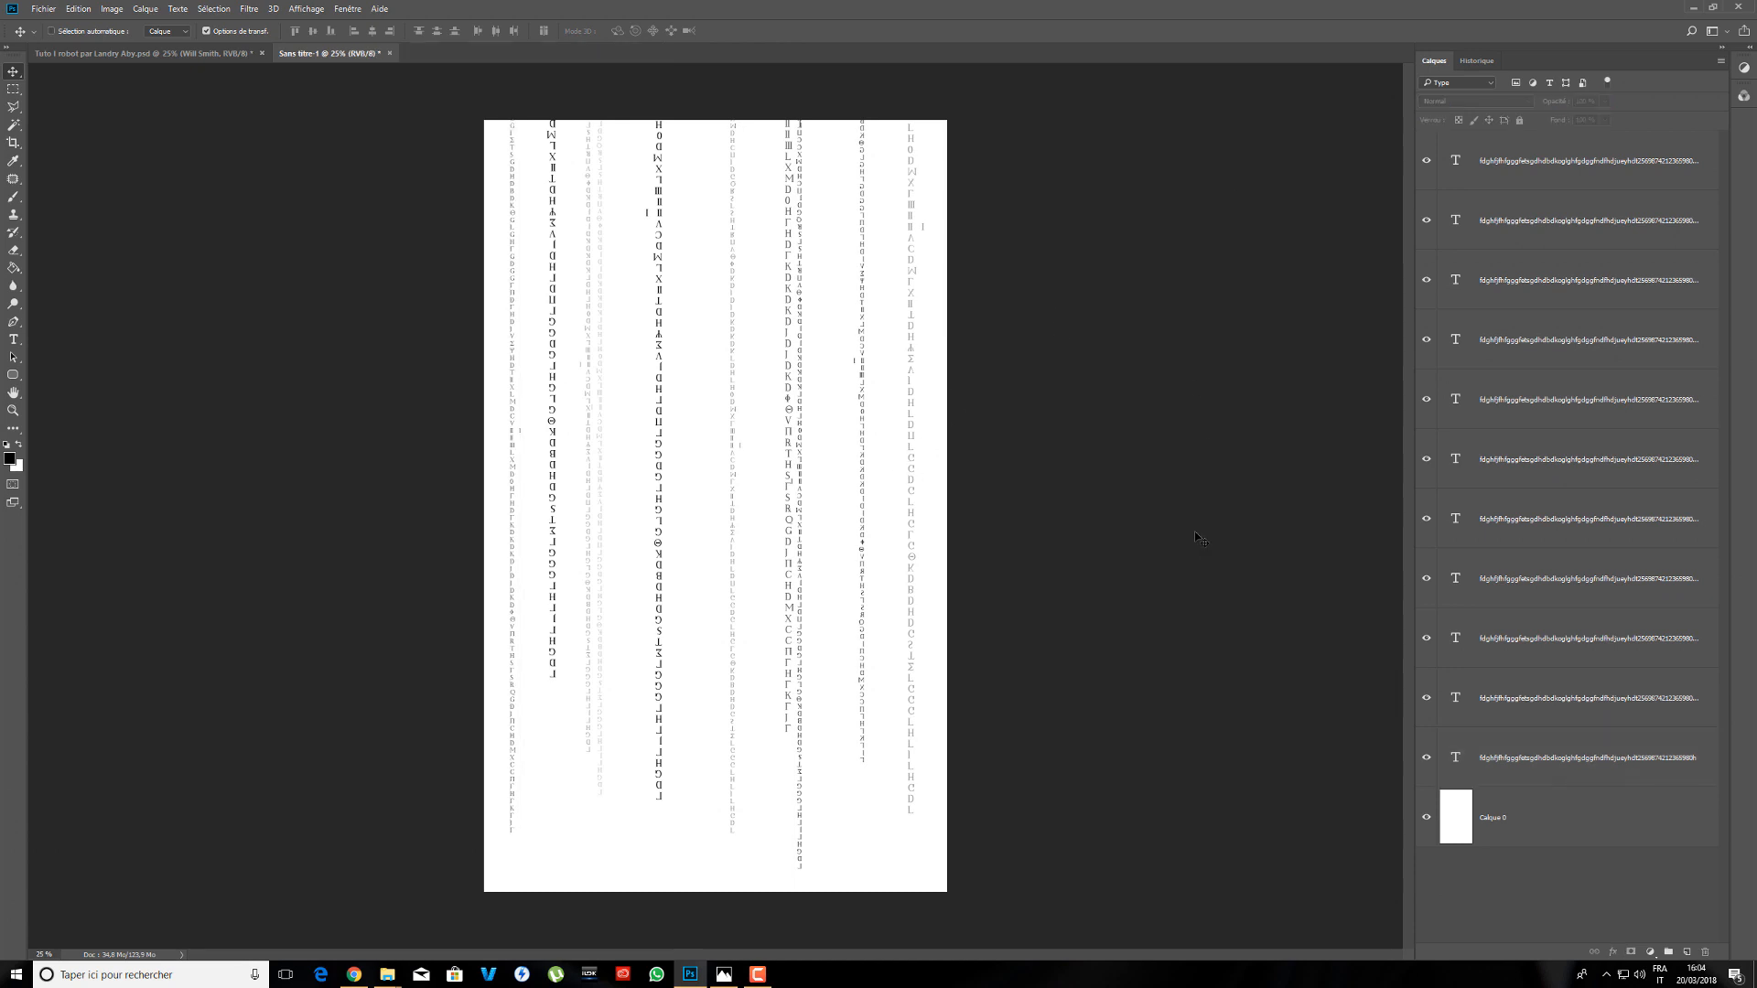
# - Select all the character column text layers, leaving out the background layer, and put them into one group
pyautogui.hotkey('ctrl', '+')
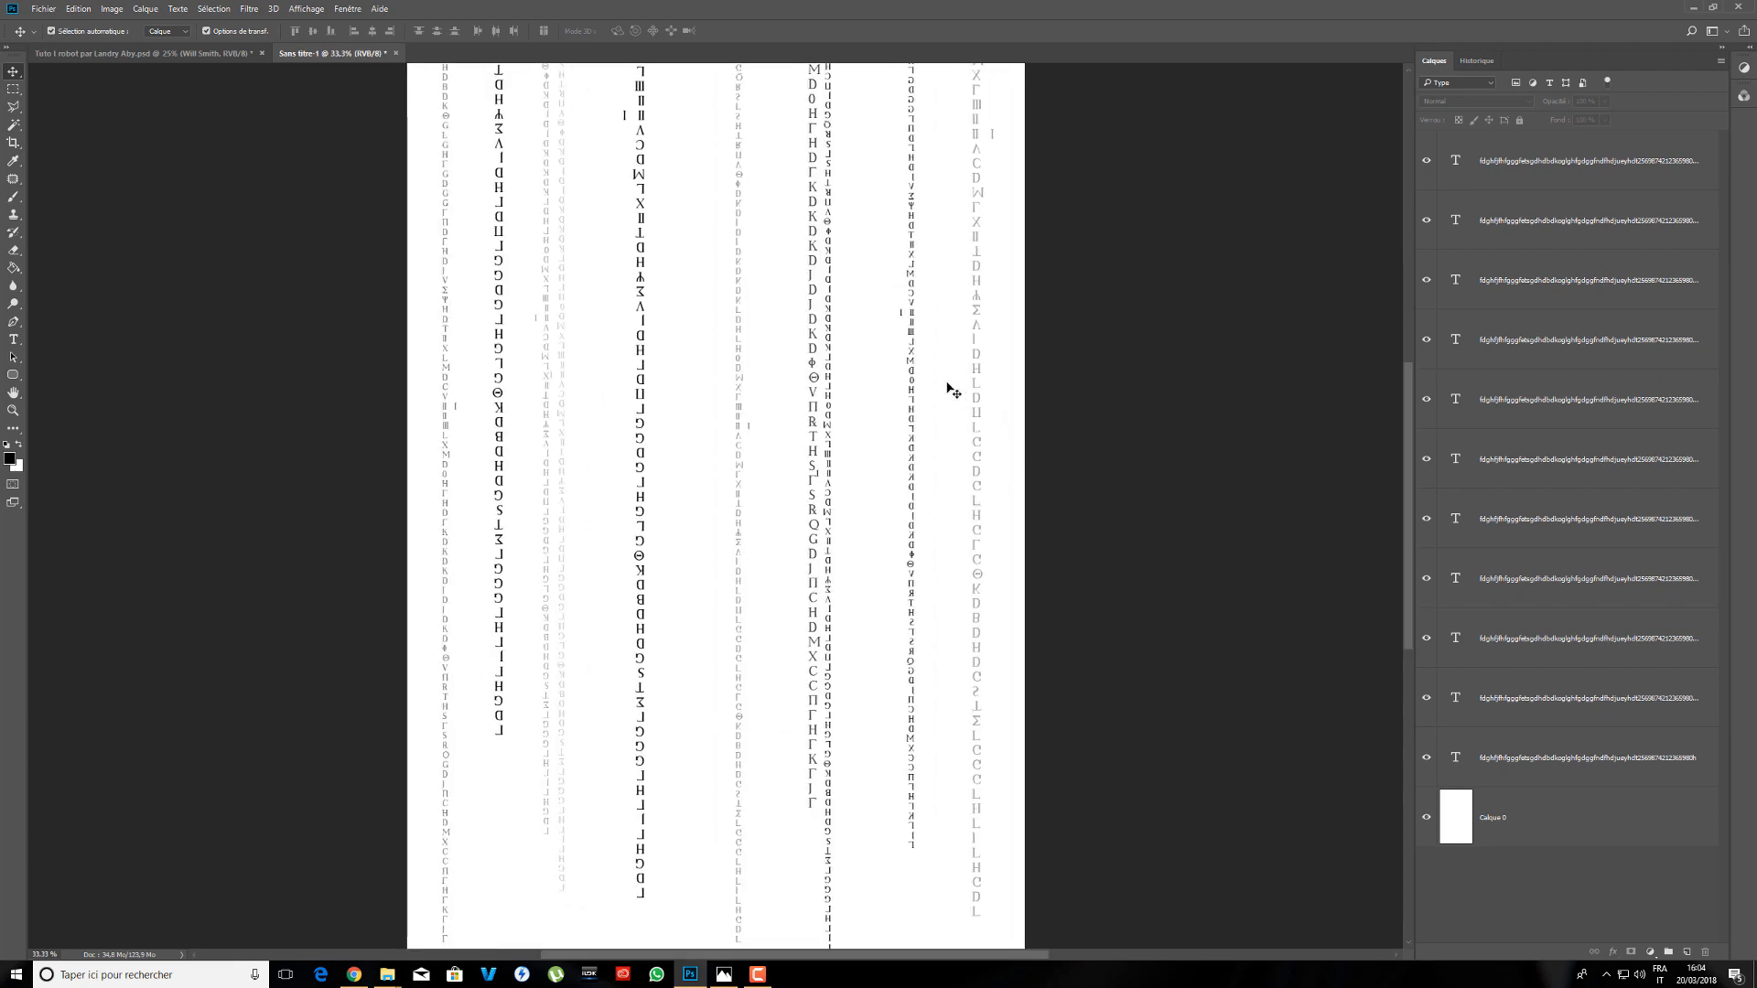
pyautogui.scroll(-1, 708, 399)
pyautogui.scroll(-1, 708, 400)
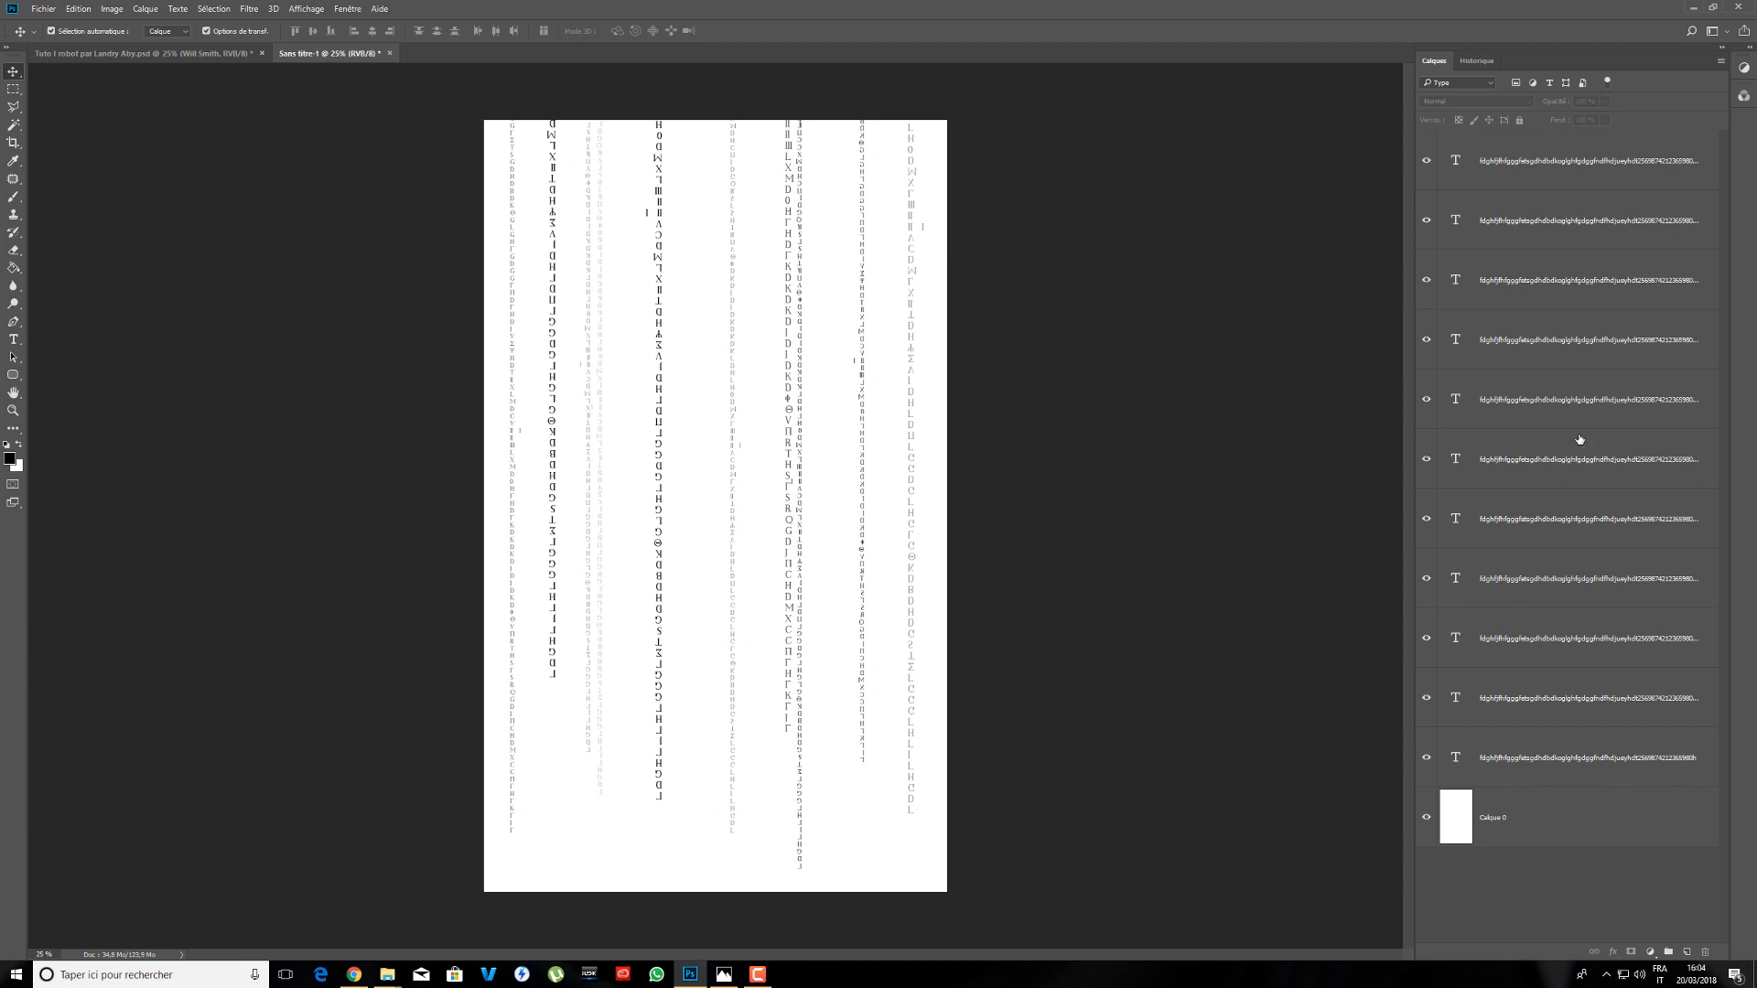
pyautogui.click(1564, 165)
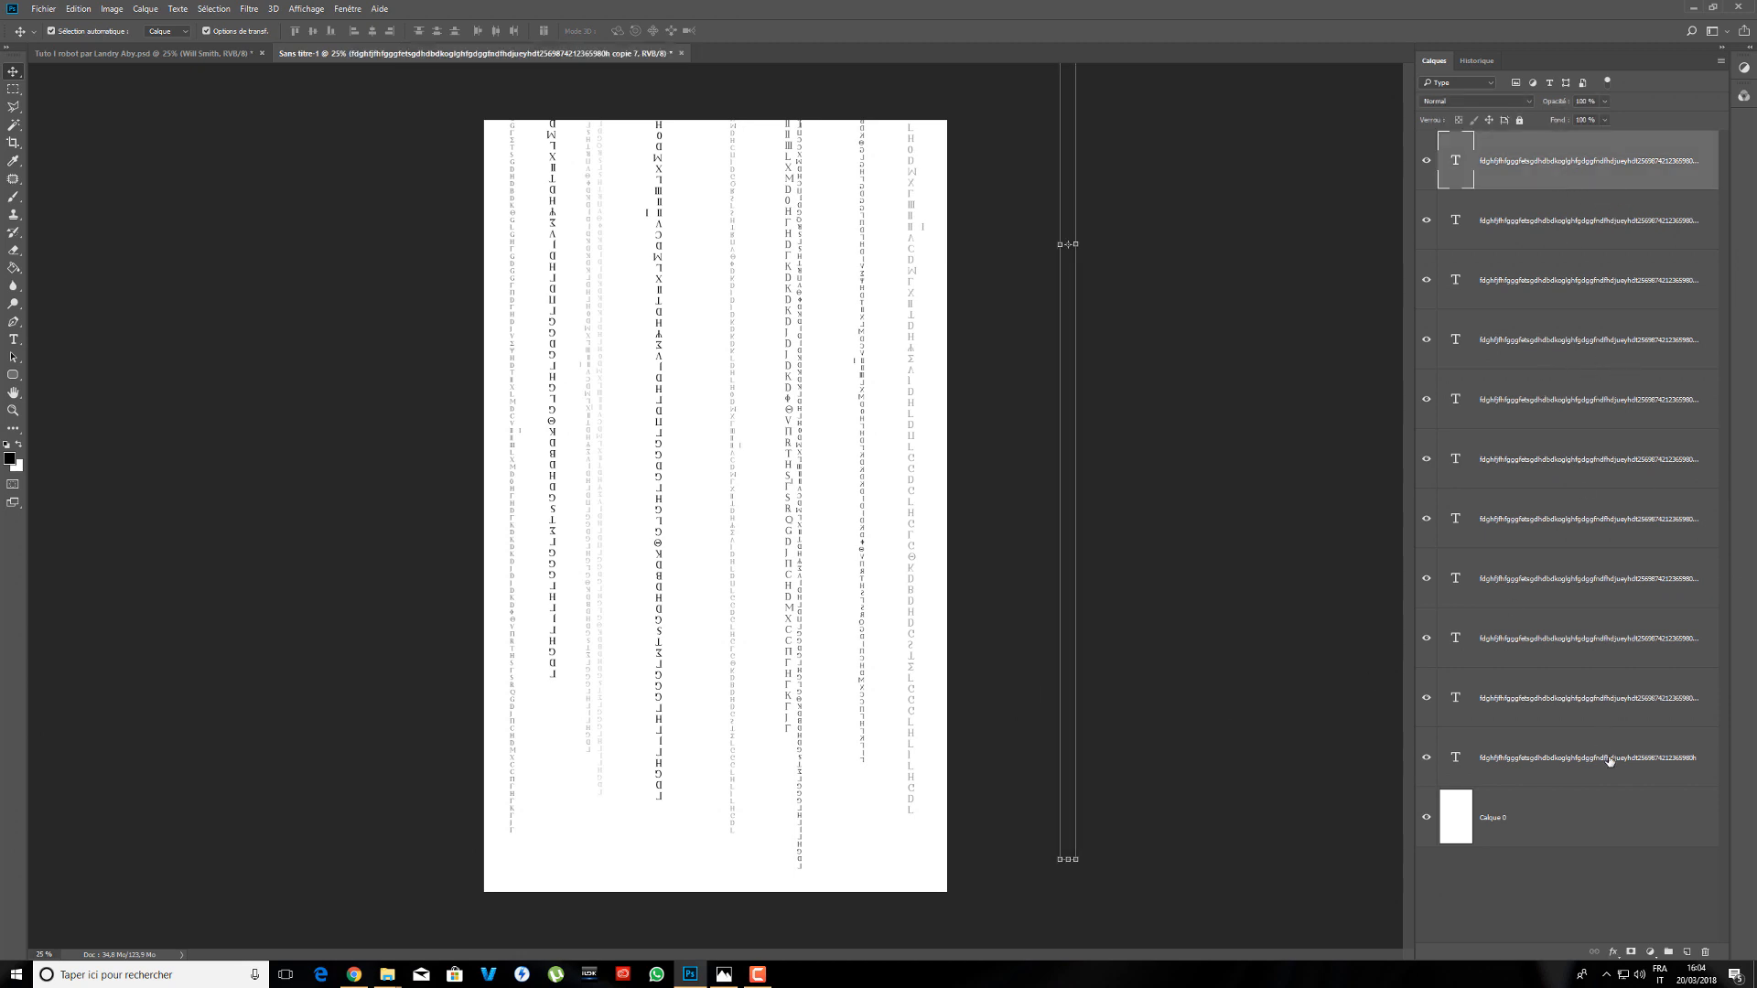
pyautogui.keyDown('shift'); pyautogui.click(1580, 767); pyautogui.keyUp('shift')
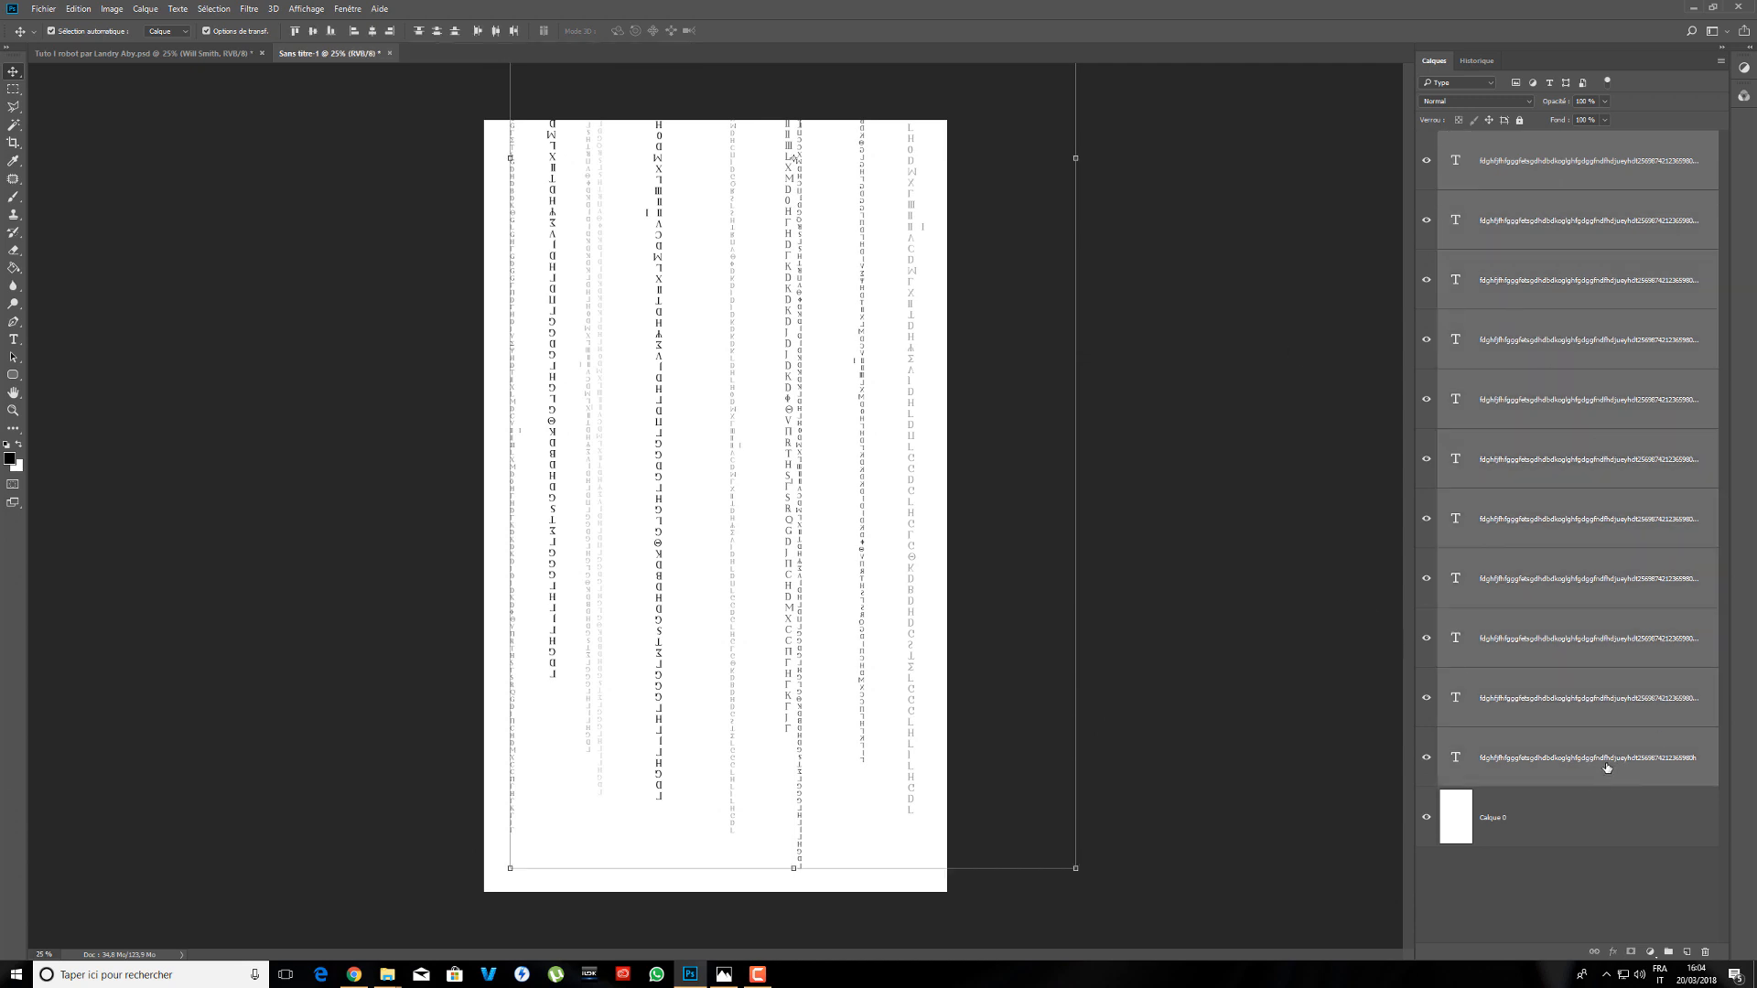
pyautogui.moveTo(1606, 769); pyautogui.dragTo(1668, 952)
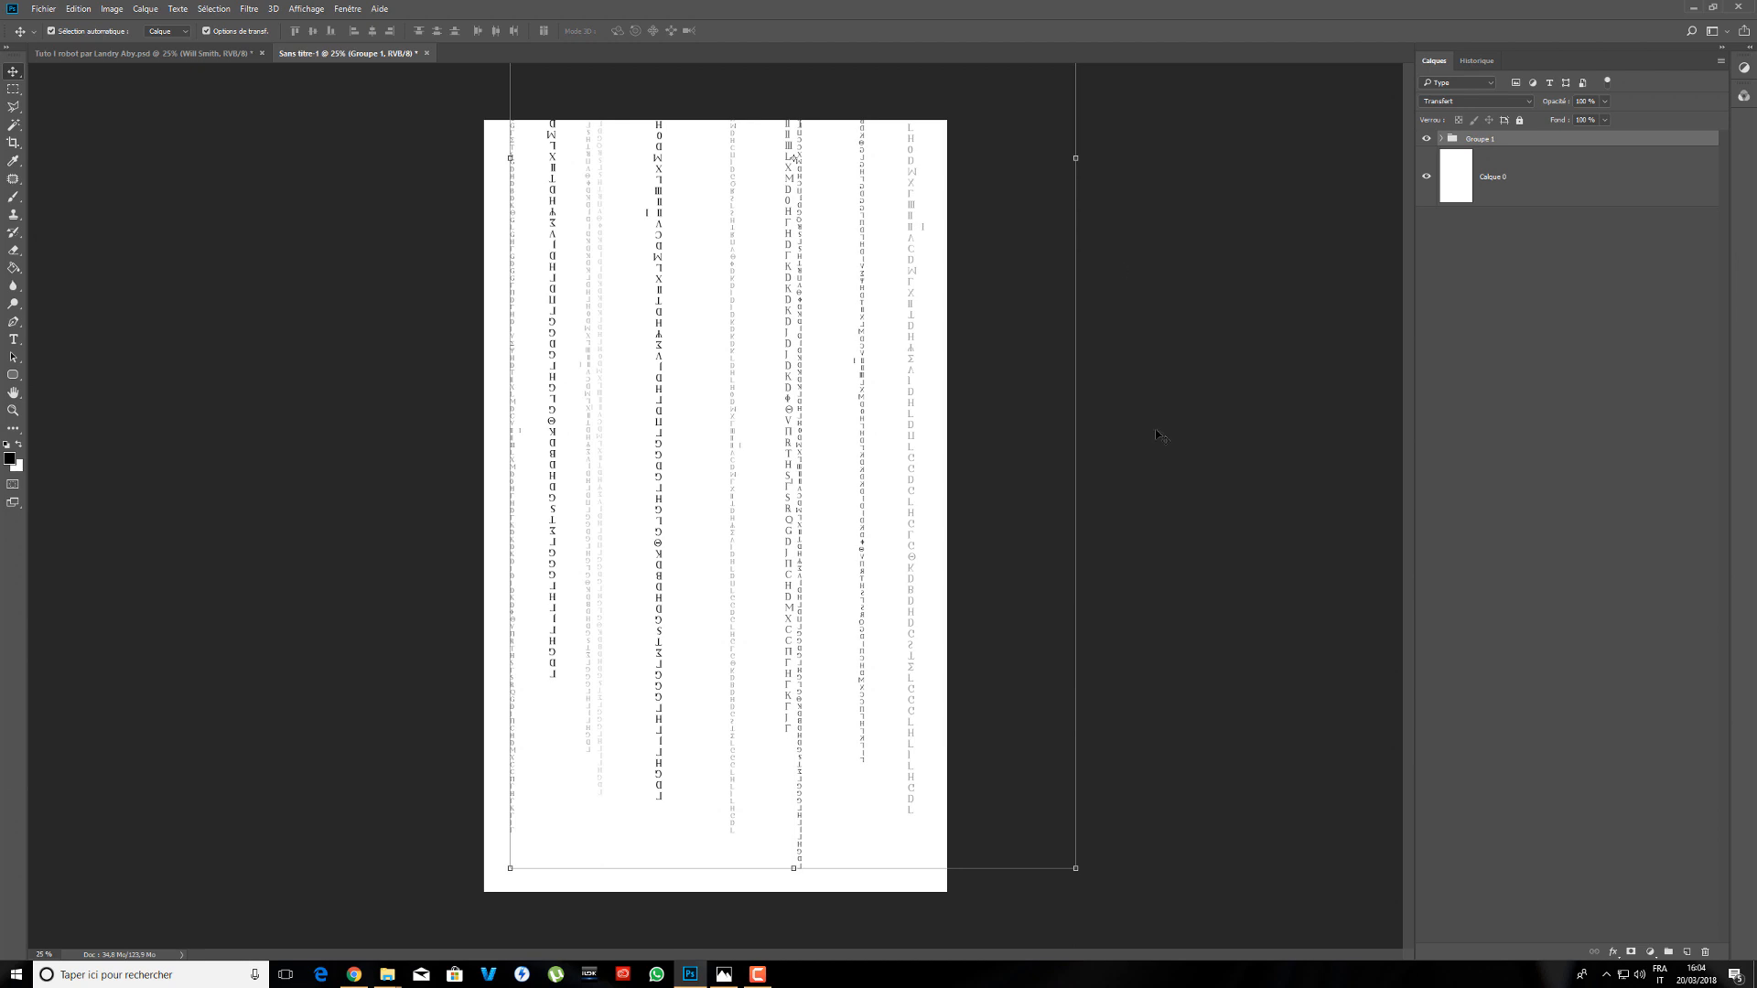
# - Set the Move tool's Auto-Select option to Group and shift the whole group of columns slightly upward
pyautogui.click(168, 31)
pyautogui.click(167, 43)
pyautogui.moveTo(553, 221); pyautogui.dragTo(551, 182)
pyautogui.hotkey('ctrl', 't')
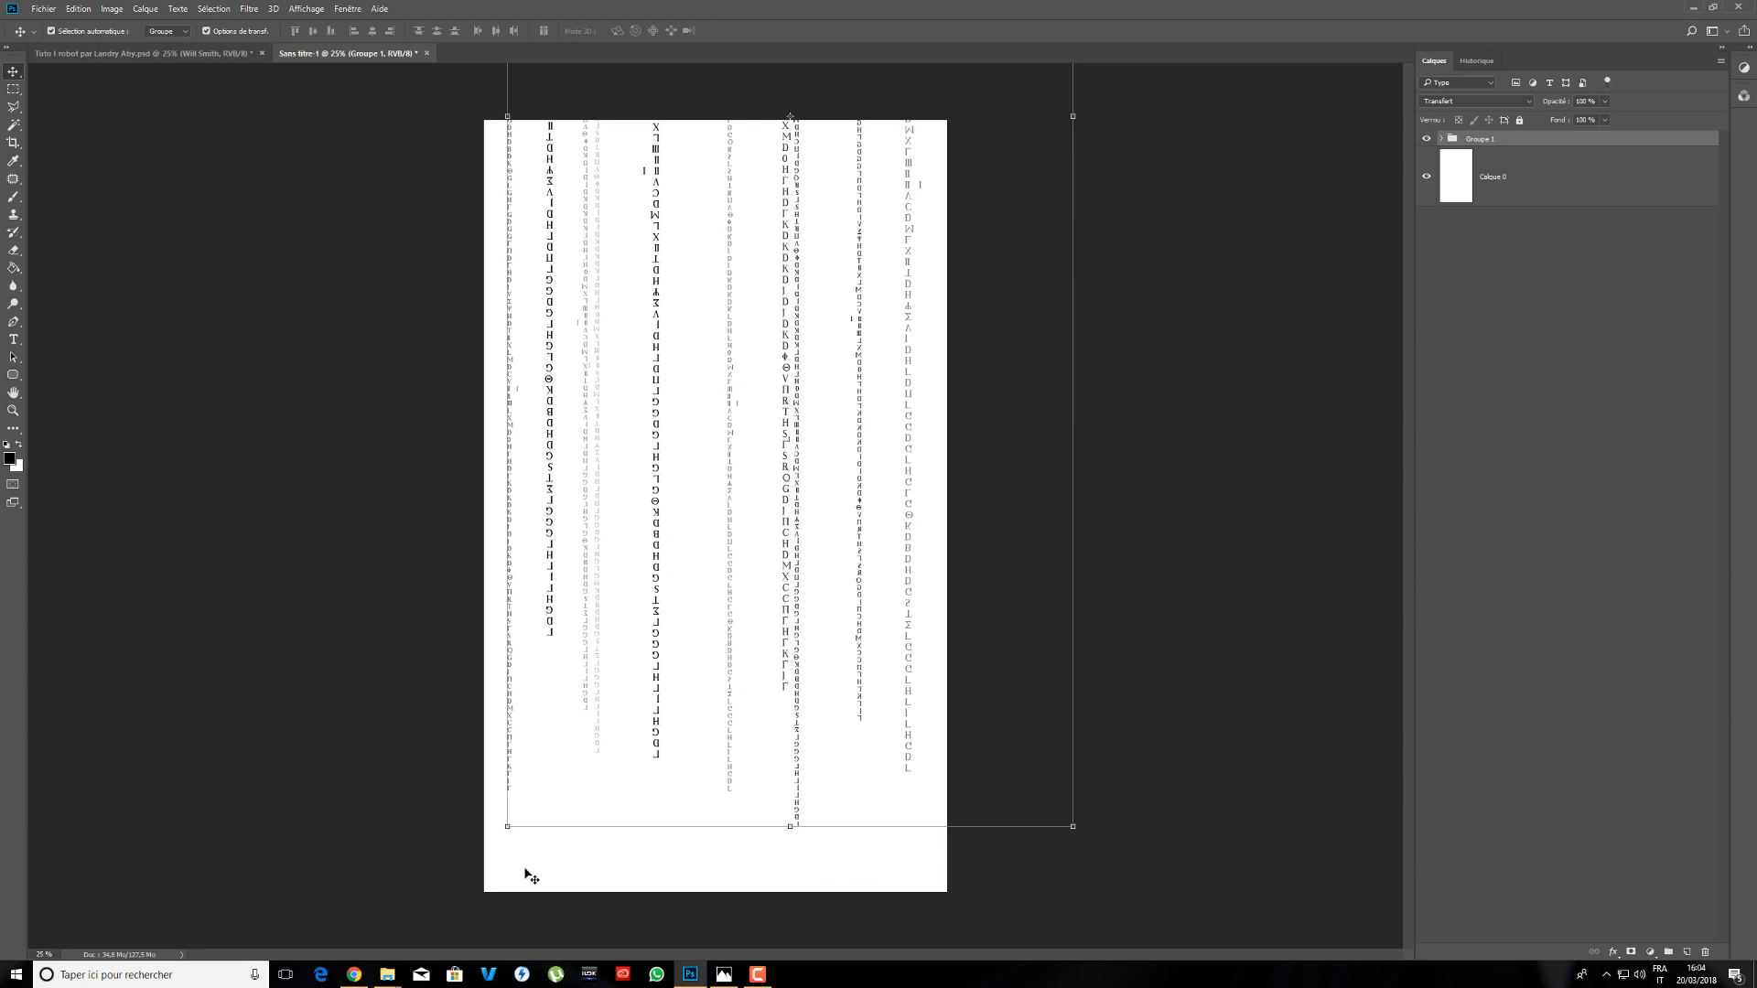
pyautogui.click(1116, 328)
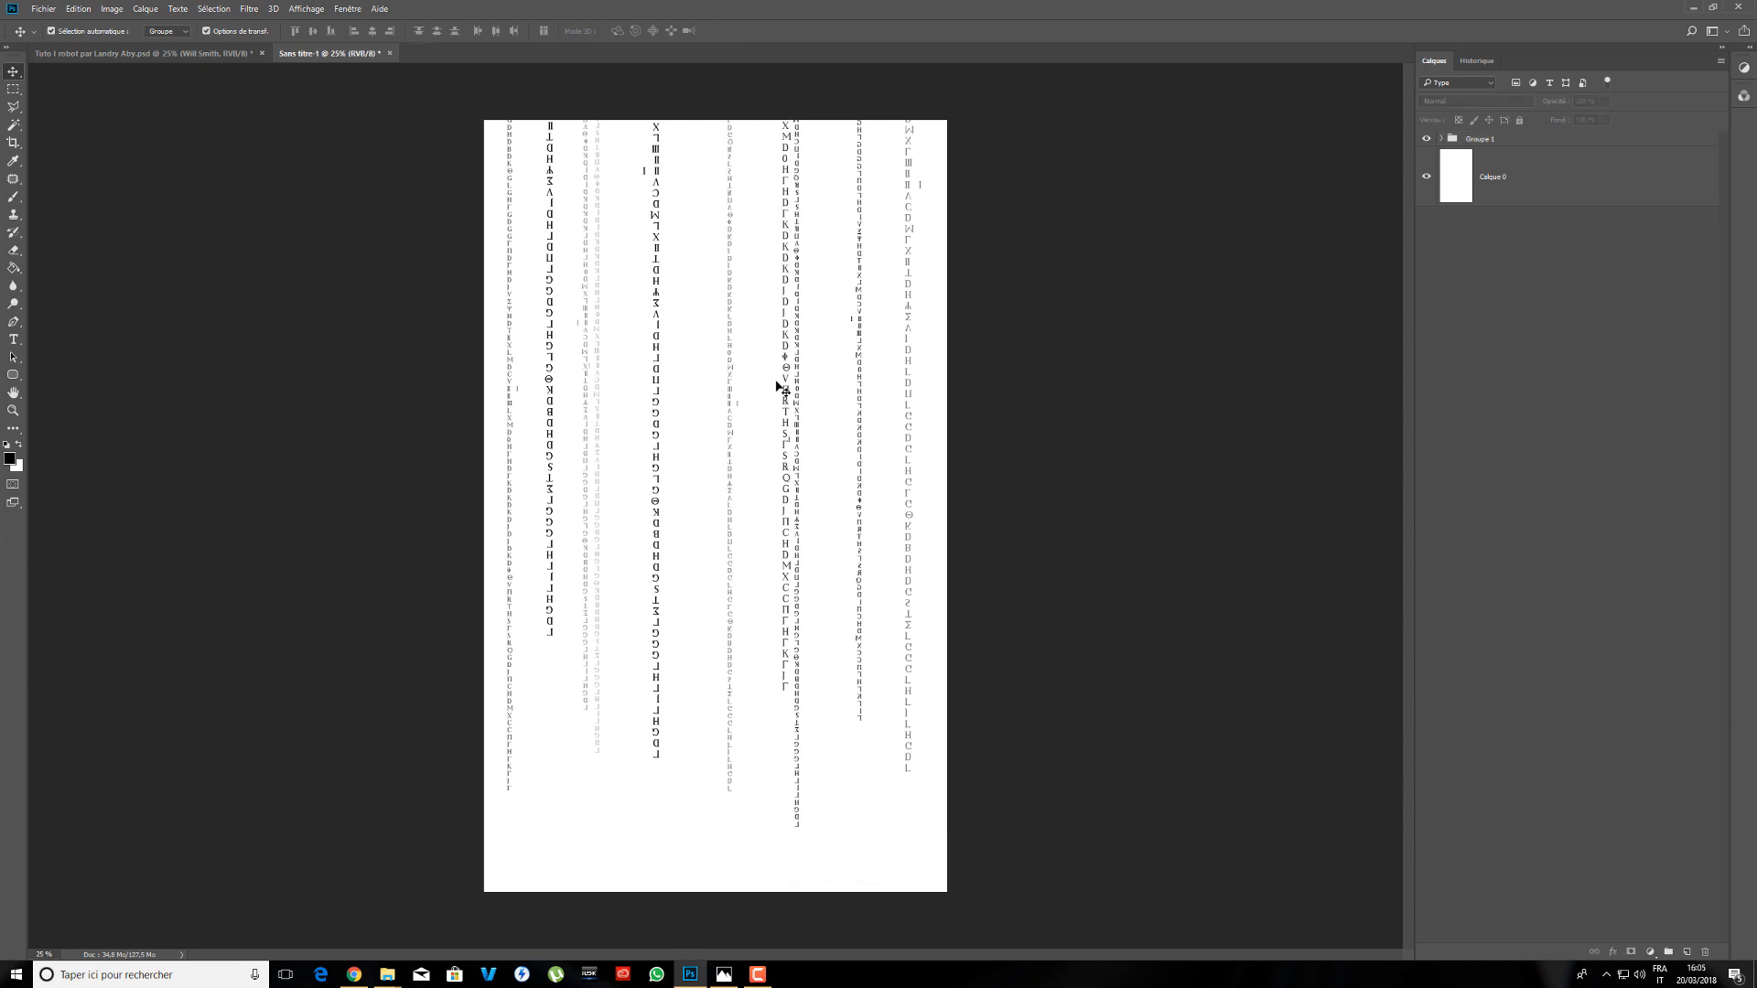
# - Duplicate the column group Groupe 1 and hide the original group
pyautogui.click(1506, 143)
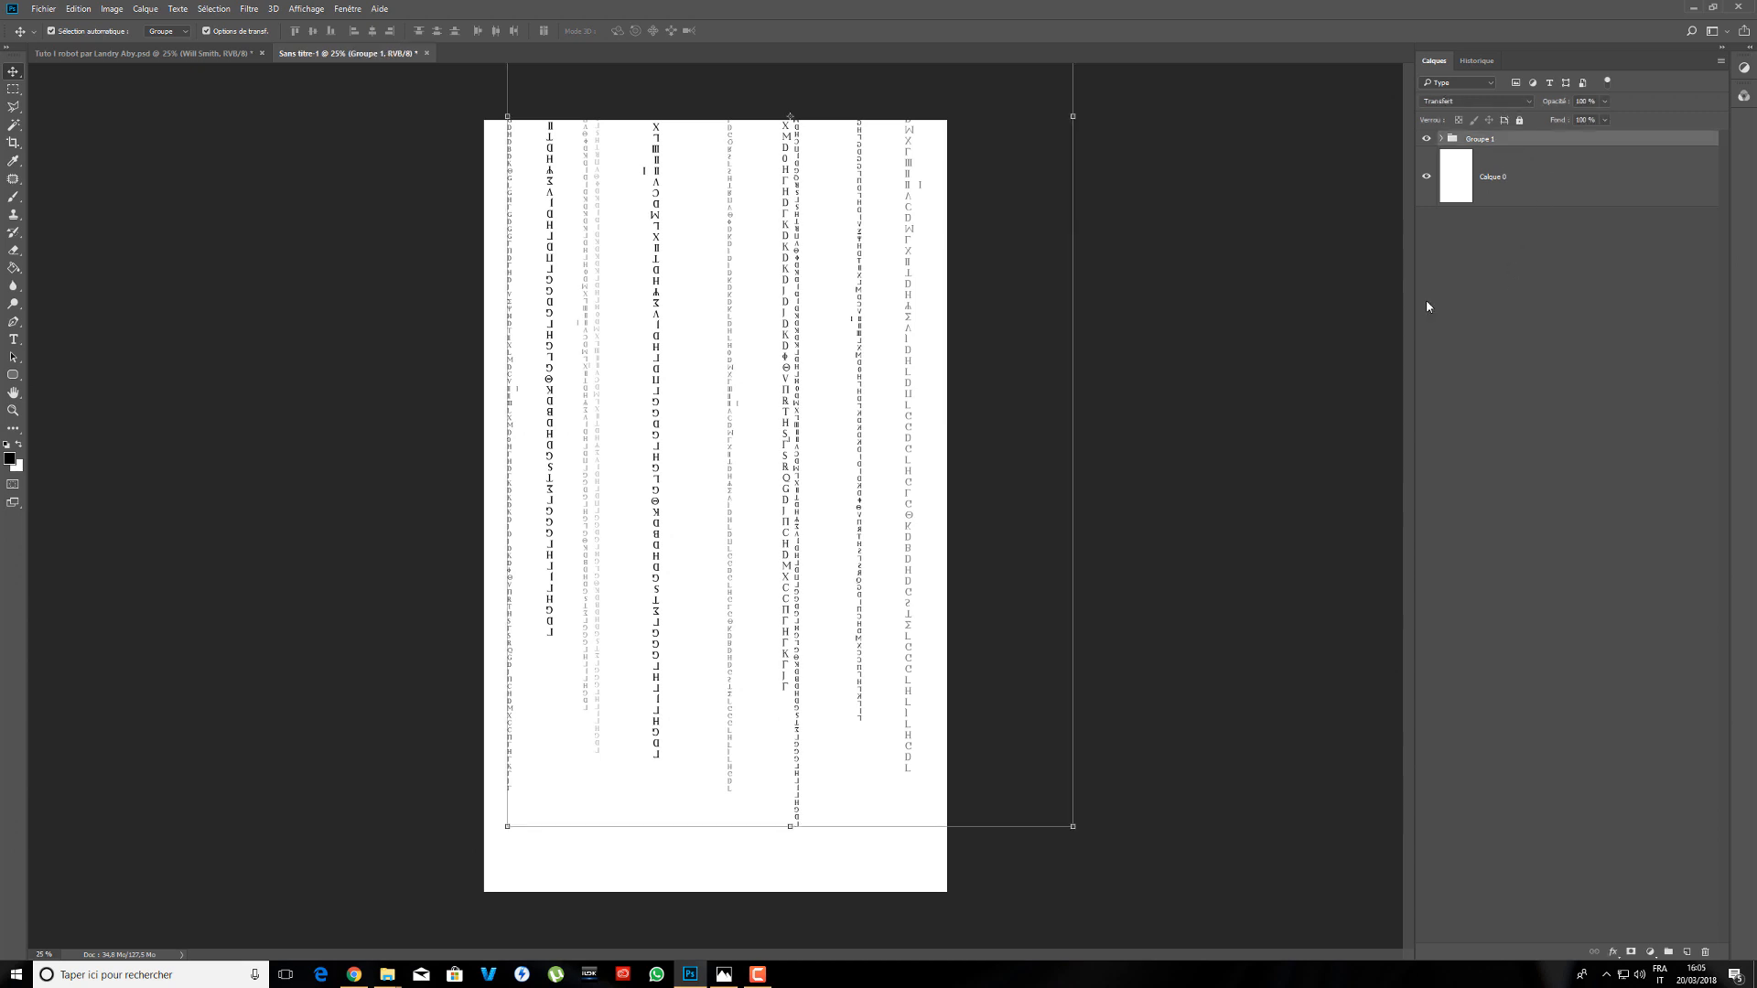
pyautogui.hotkey('ctrl', 'j')
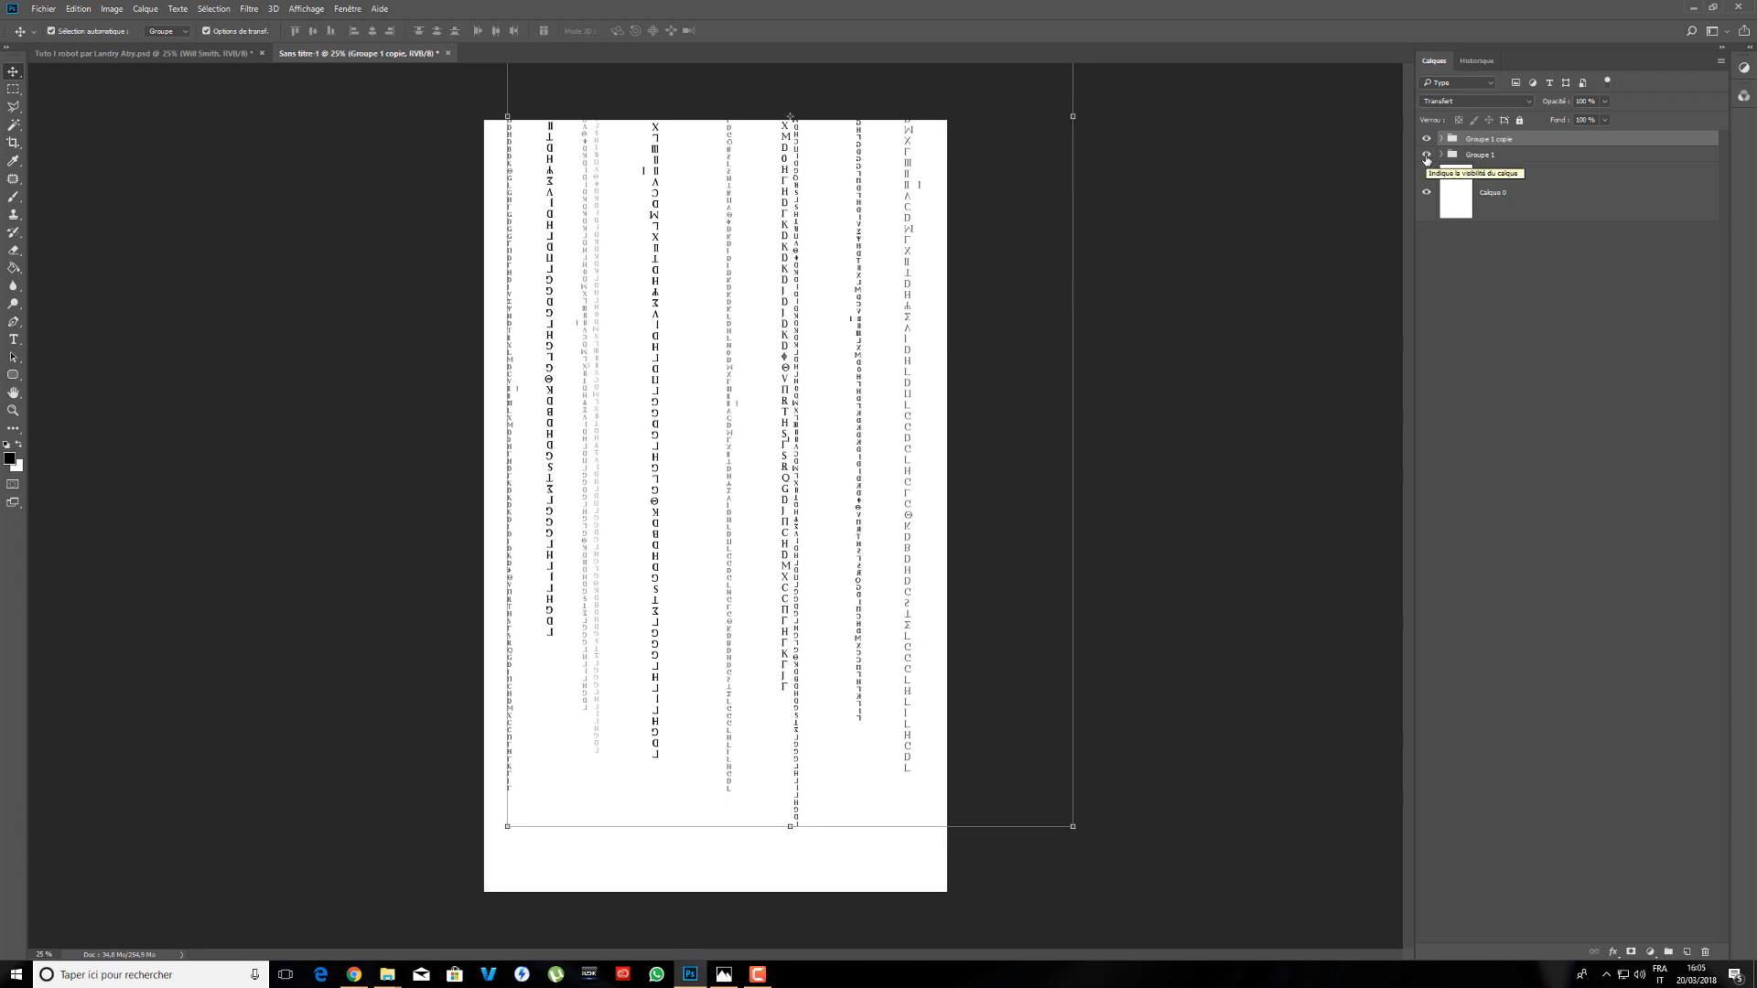
pyautogui.click(1426, 157)
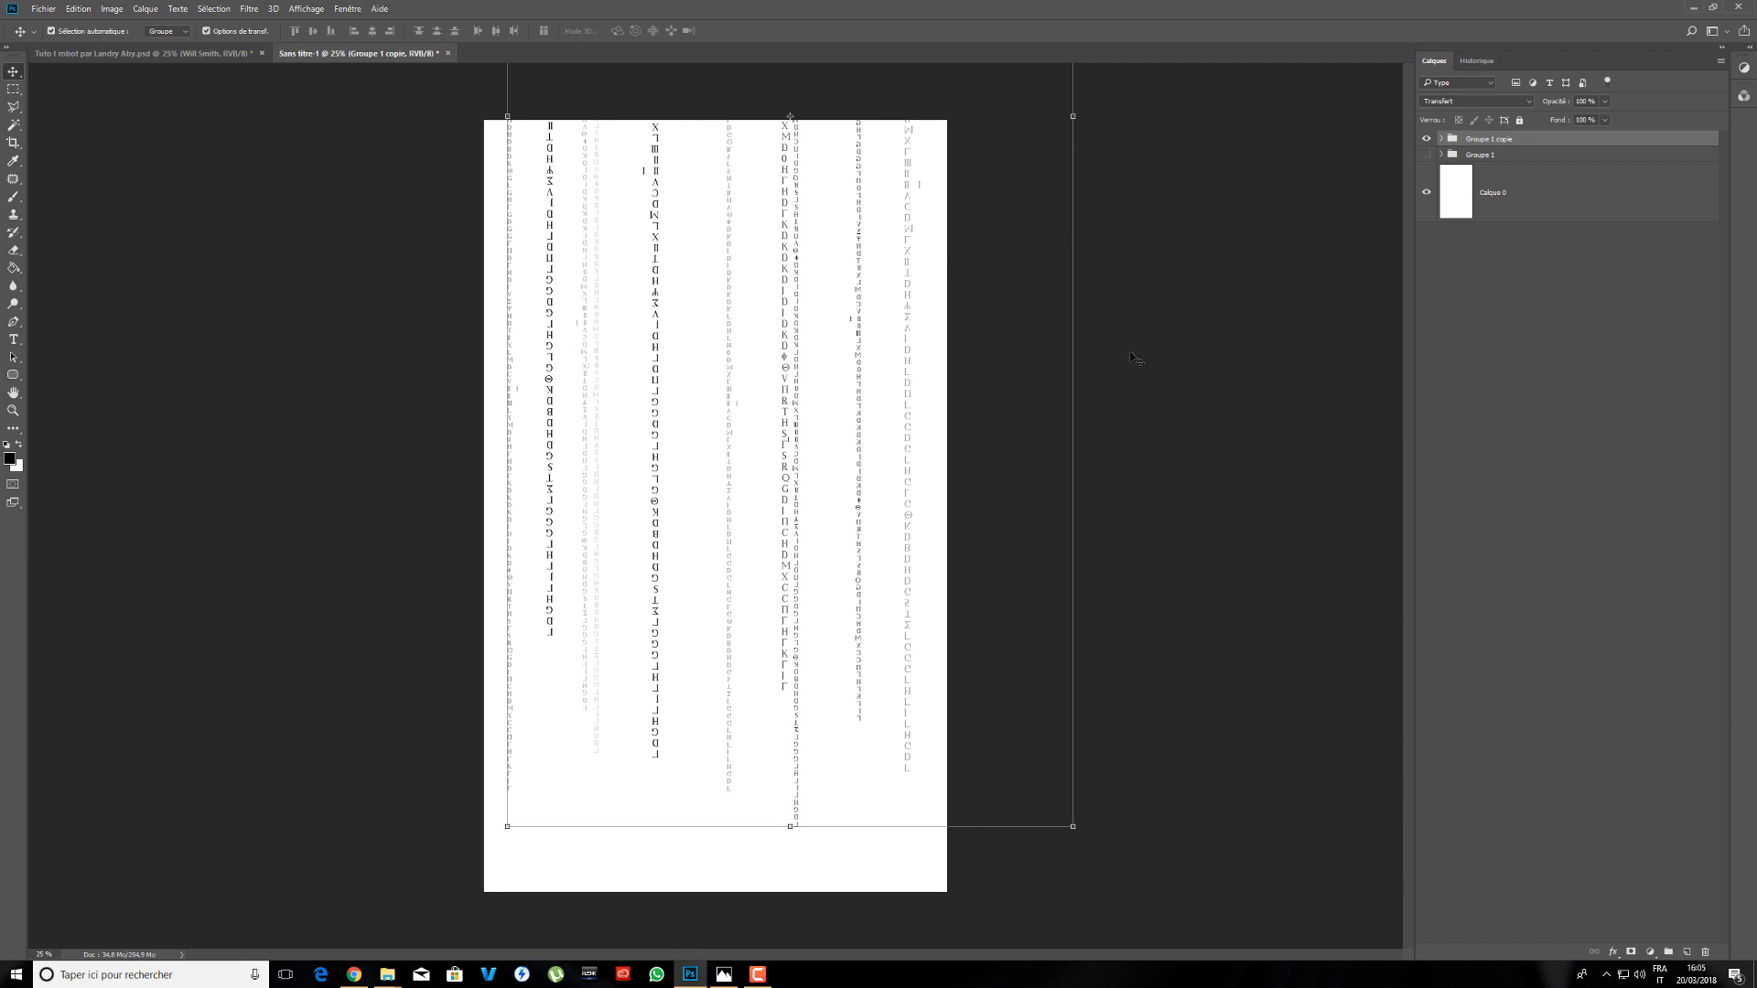
# - Rotate the duplicated column group 180° and reposition it slightly lower over the page
pyautogui.click(1084, 836)
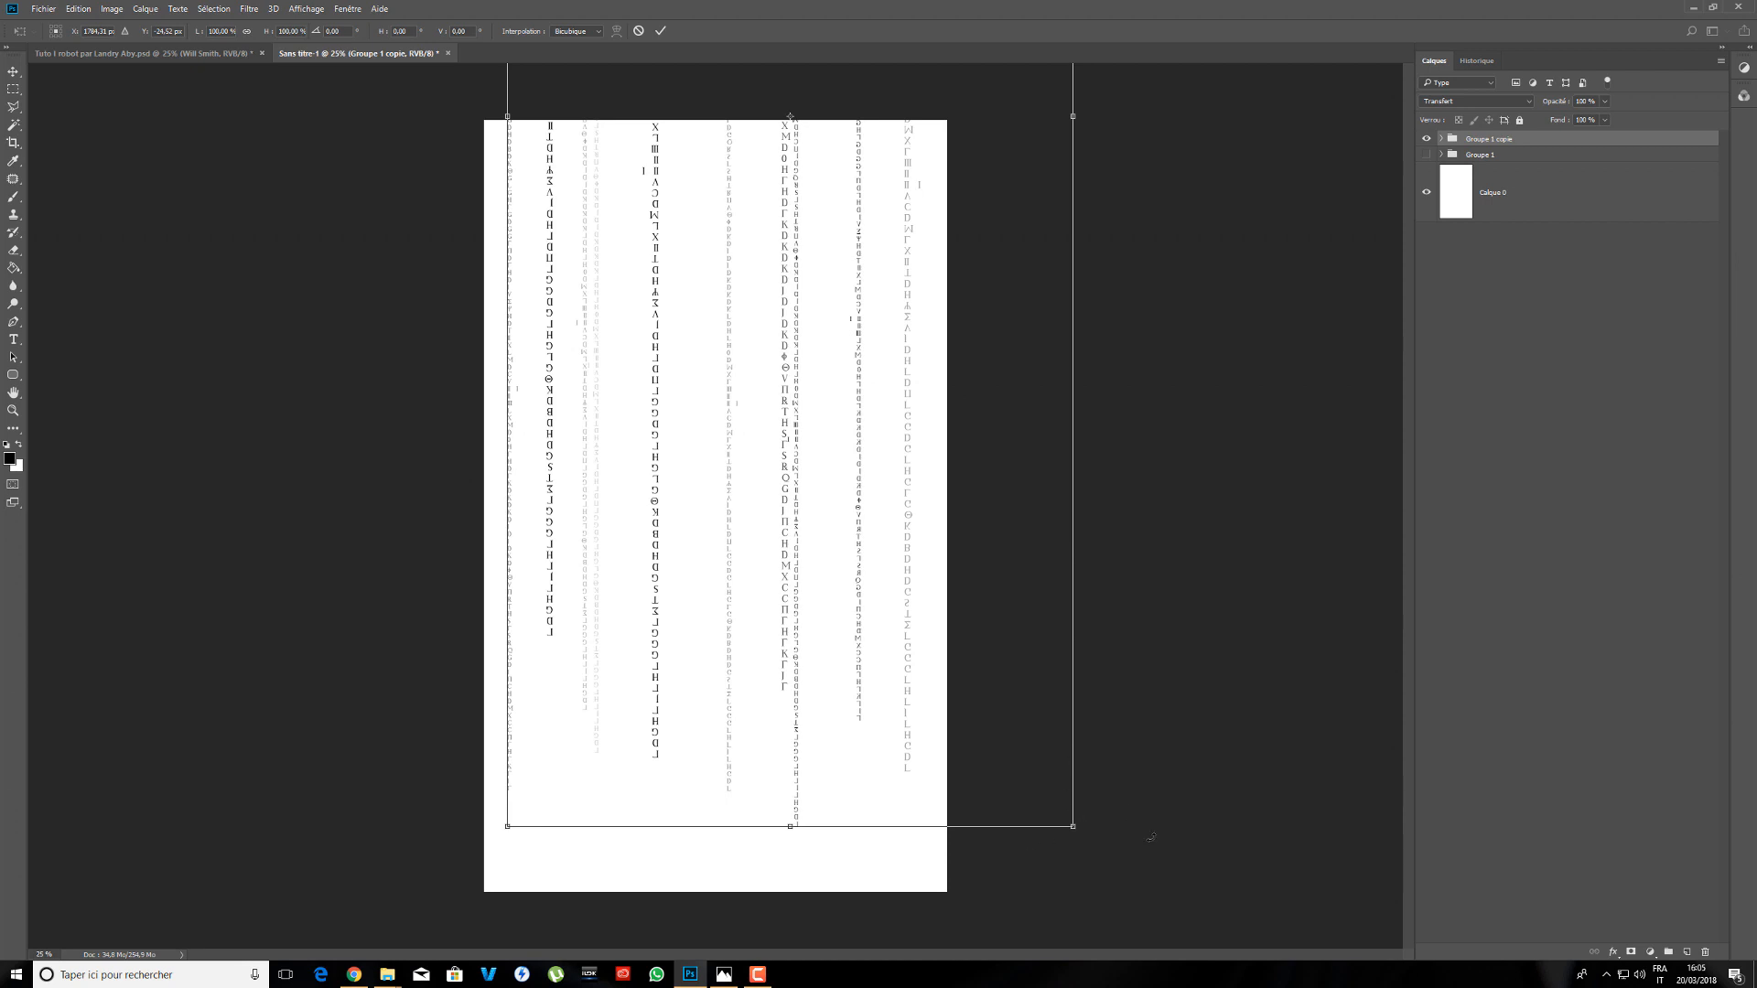
pyautogui.moveTo(1166, 833); pyautogui.dragTo(784, 236)
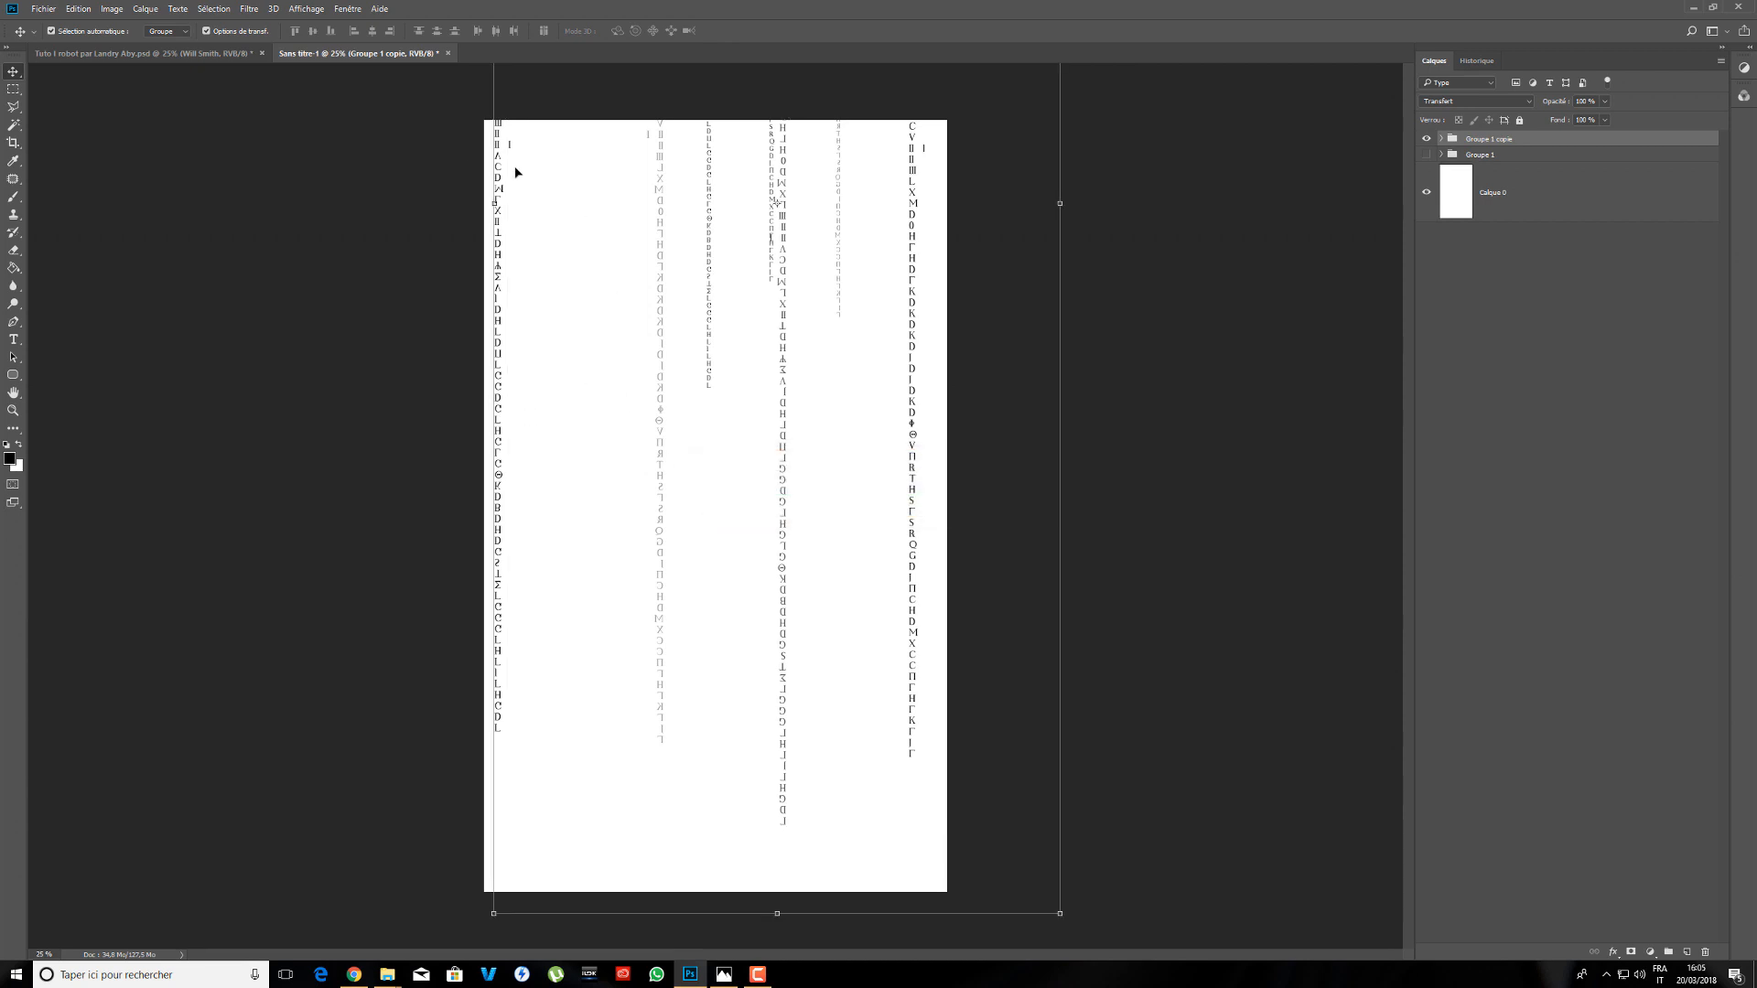
# - Set Auto-Select to Layer and spread the three leftmost columns of the rotated group lower across the page's left half
pyautogui.click(166, 33)
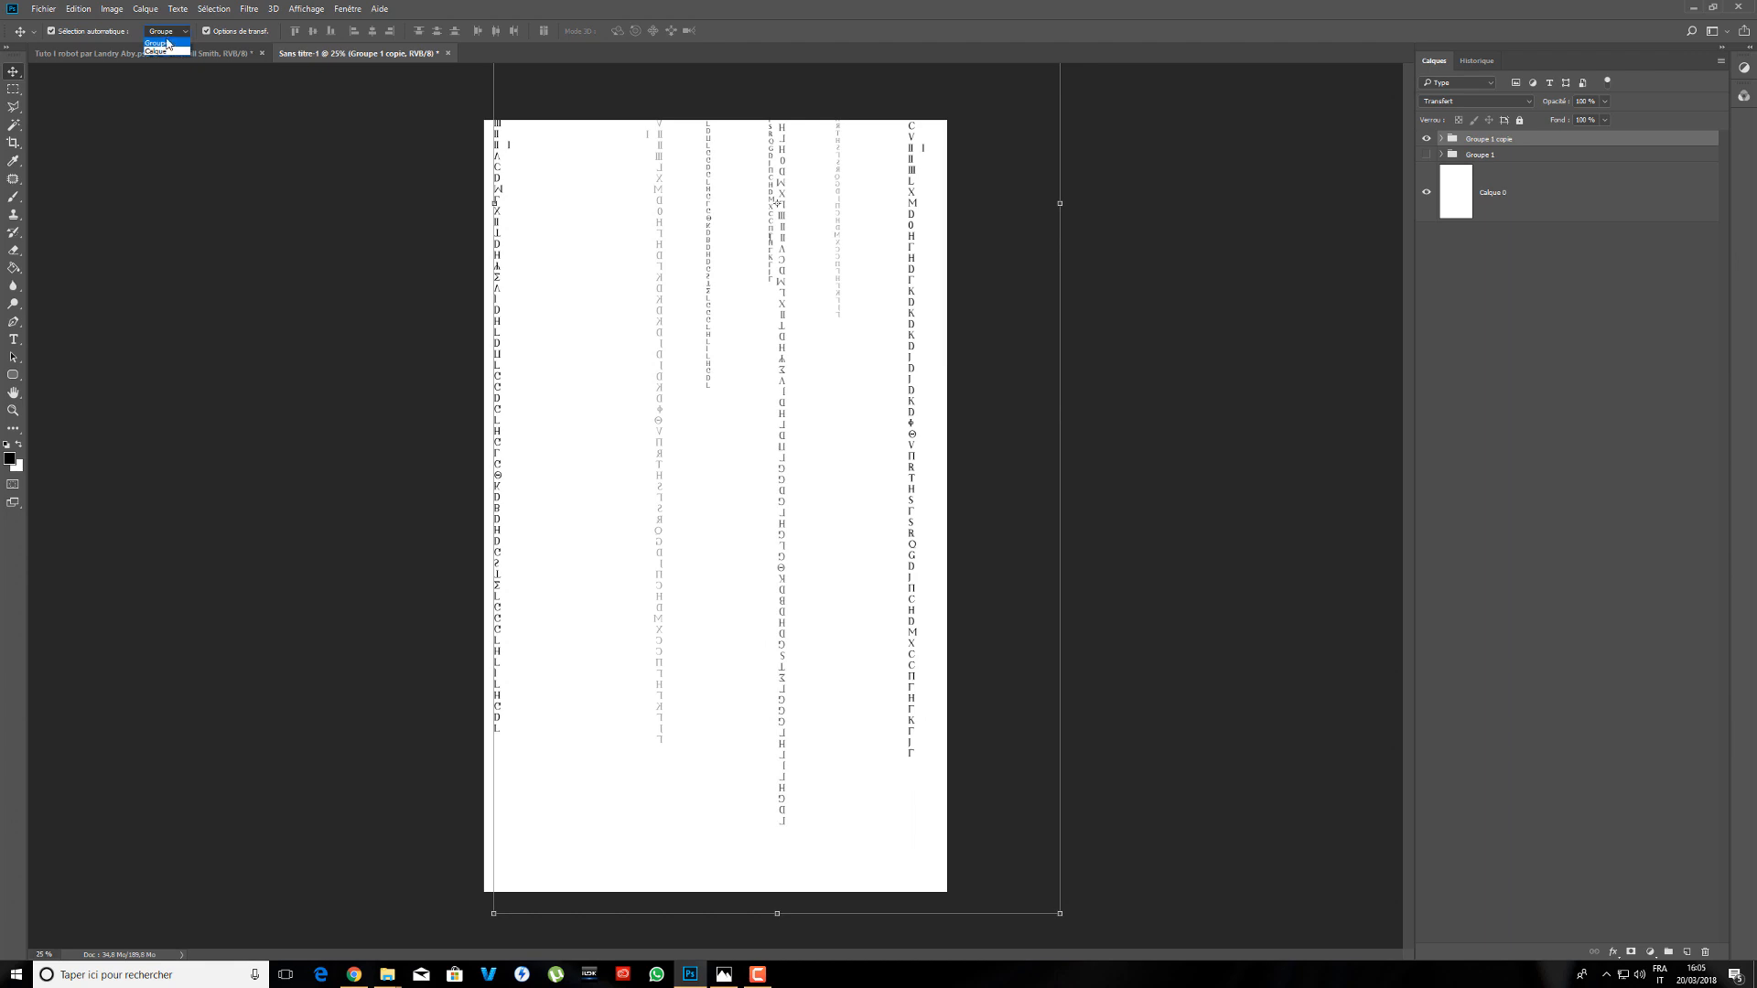
pyautogui.click(166, 52)
pyautogui.click(463, 276)
pyautogui.moveTo(500, 190); pyautogui.dragTo(535, 234)
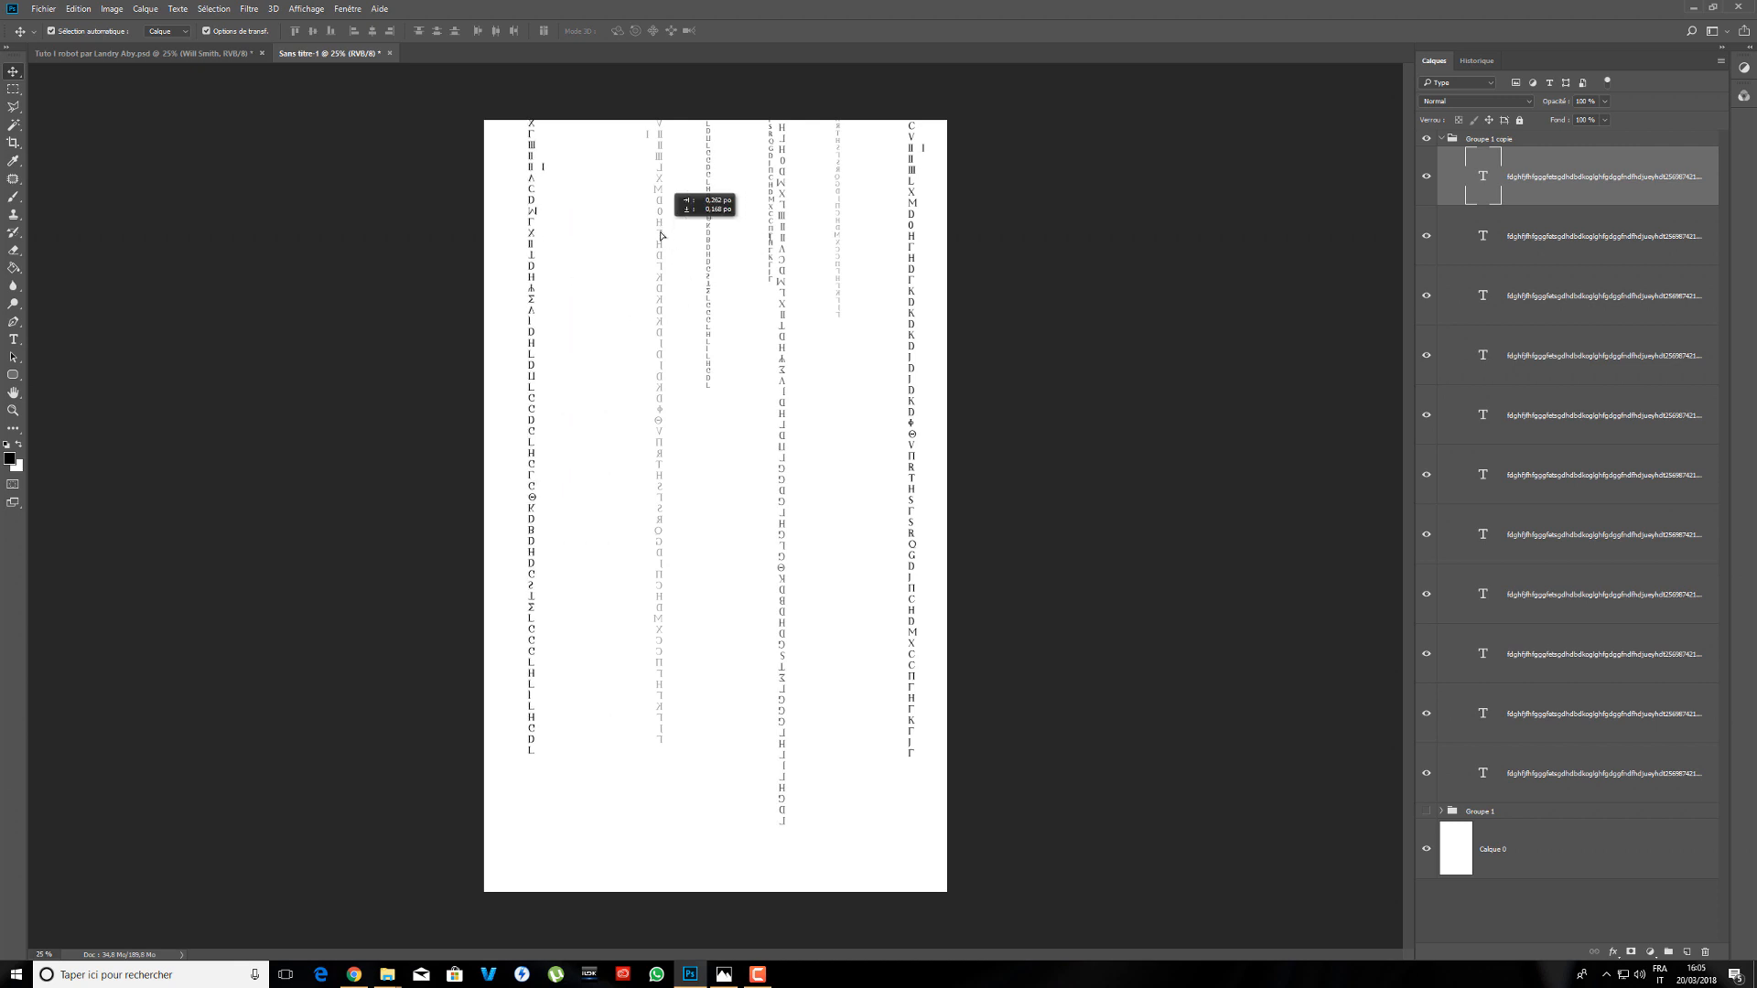
pyautogui.moveTo(660, 235); pyautogui.dragTo(584, 348)
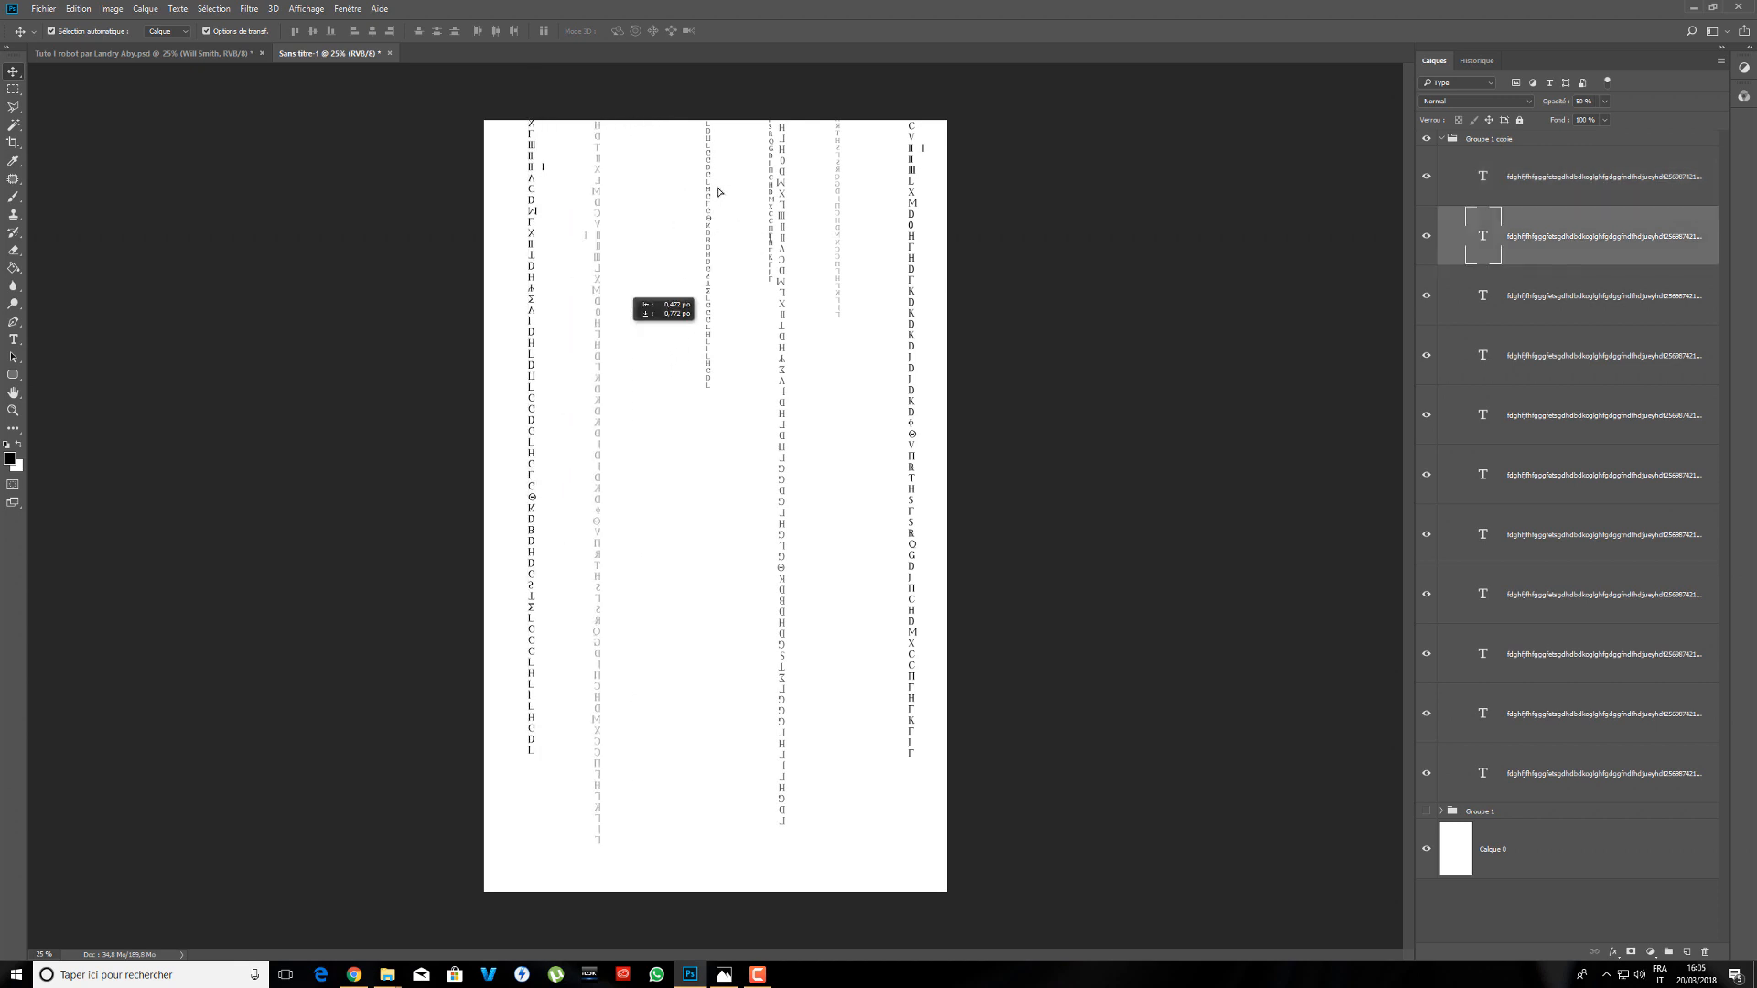
pyautogui.click(698, 225)
pyautogui.moveTo(698, 226); pyautogui.dragTo(619, 287)
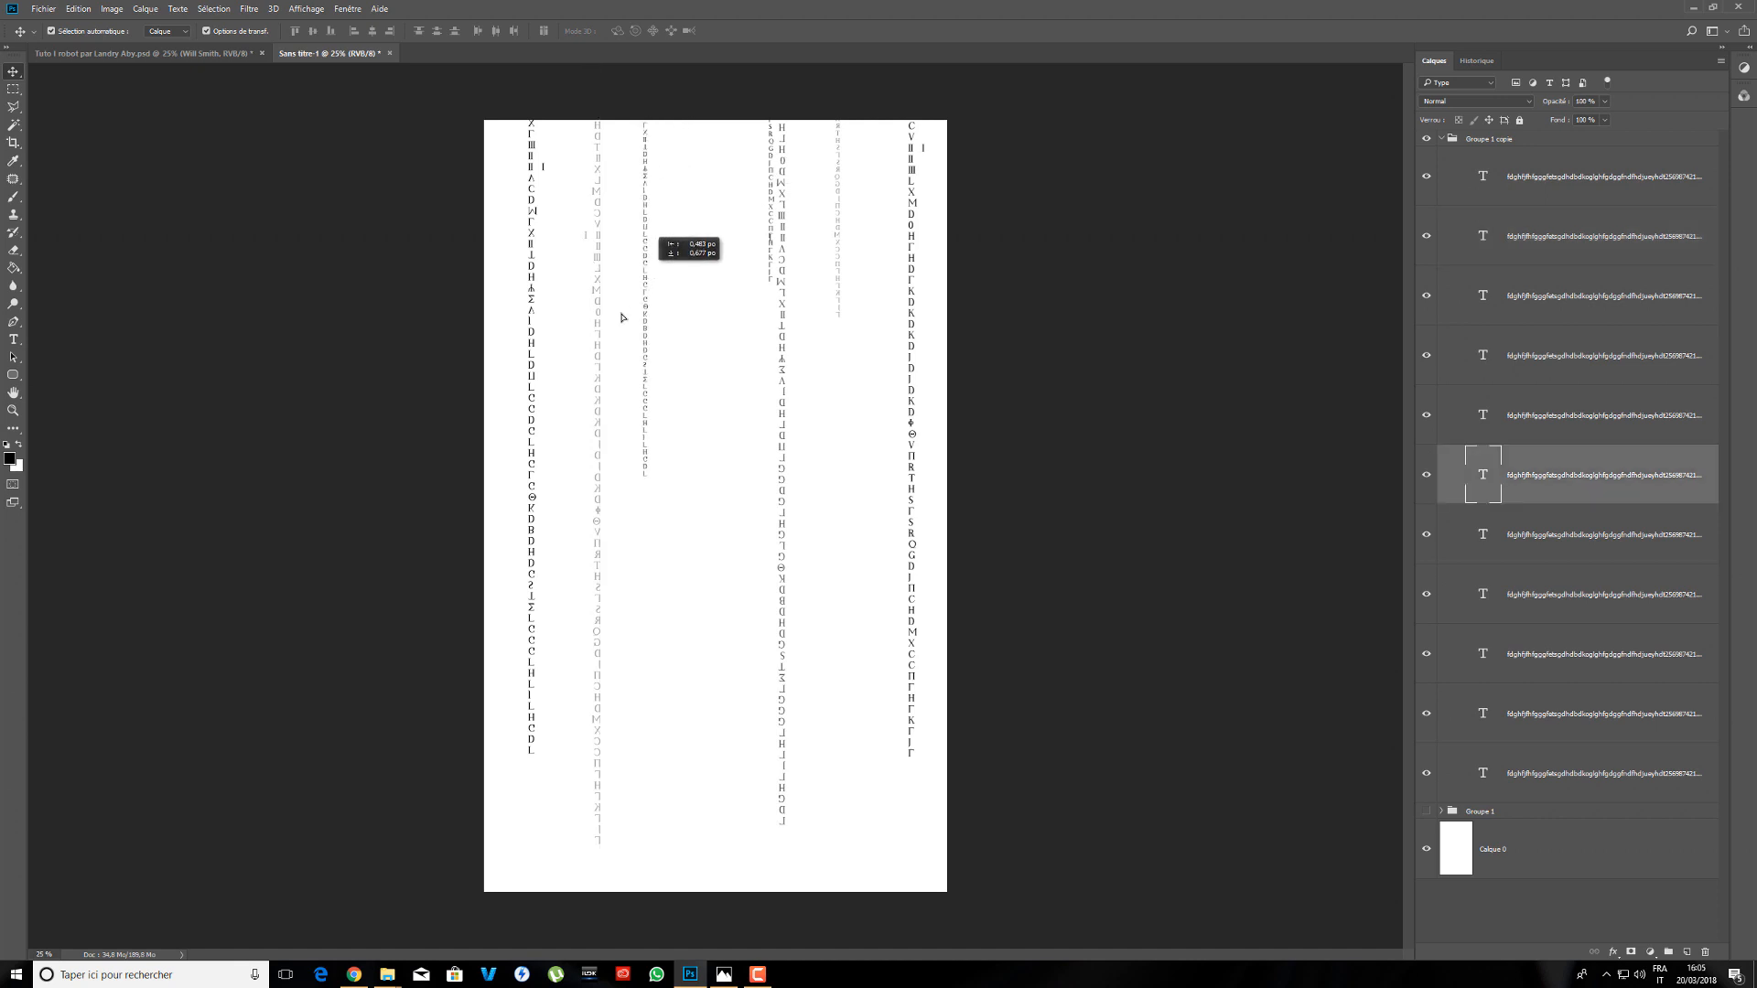
# - Move the large column near the centre to the left and lower the small dark column beside it
pyautogui.click(533, 280)
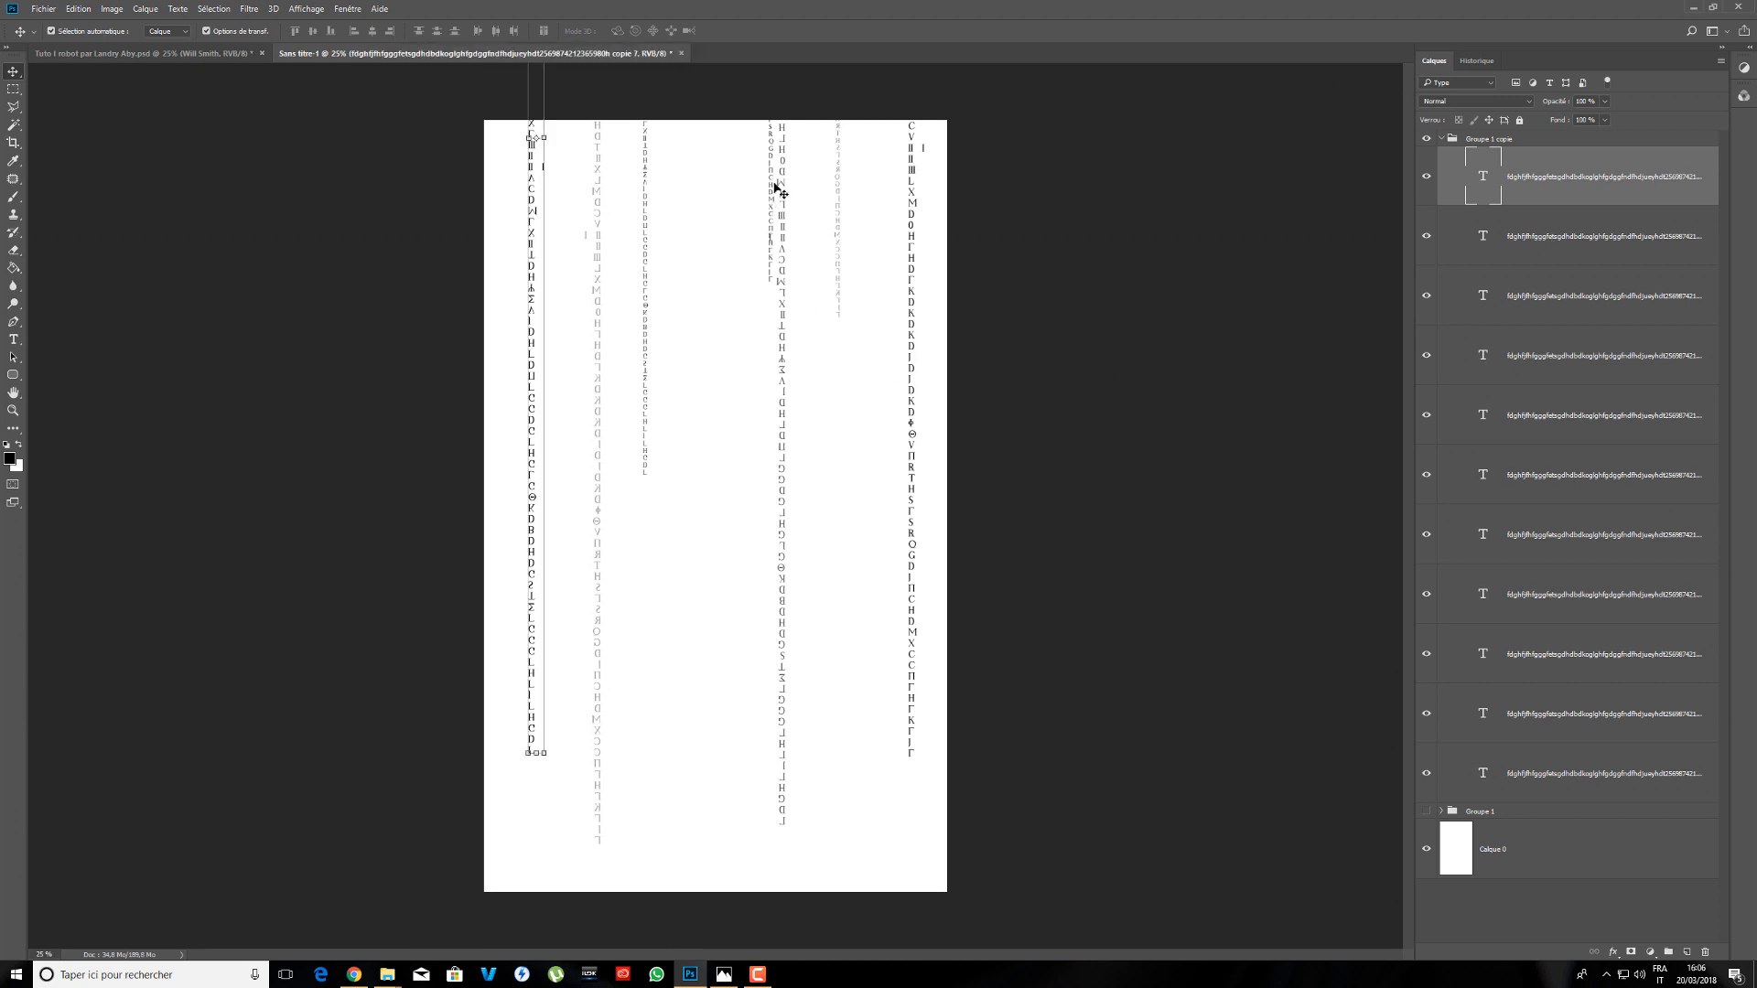
pyautogui.moveTo(775, 184); pyautogui.dragTo(770, 521)
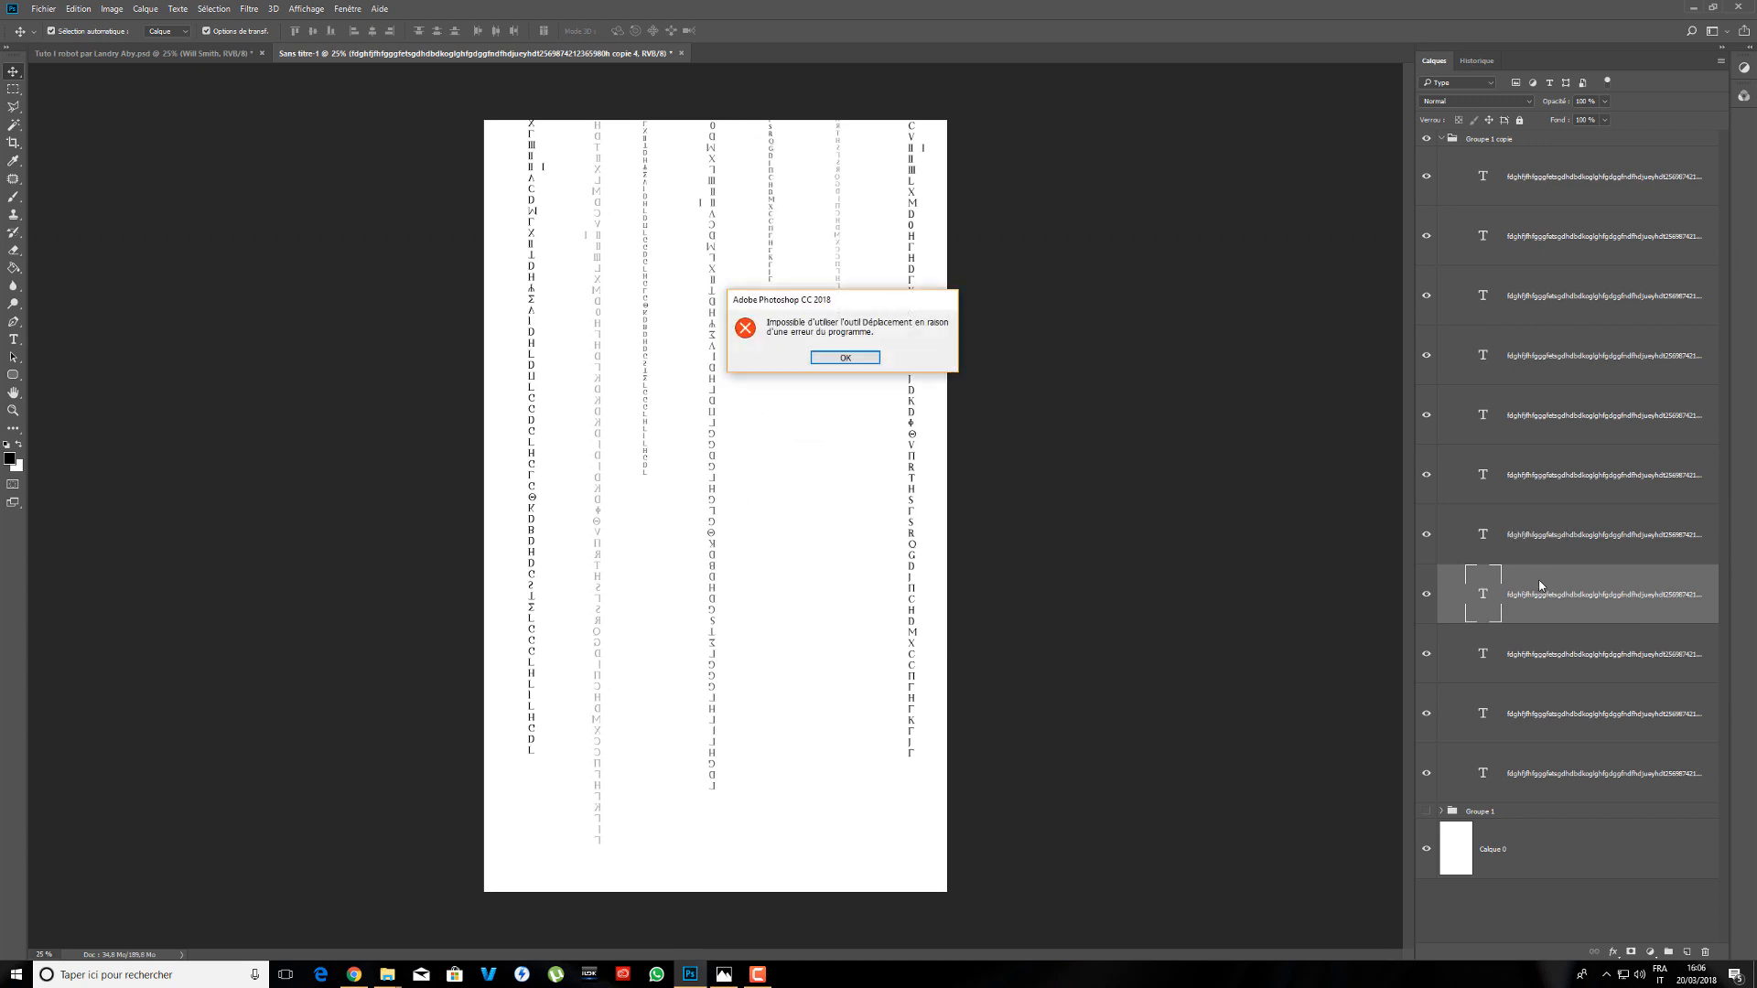
pyautogui.click(846, 358)
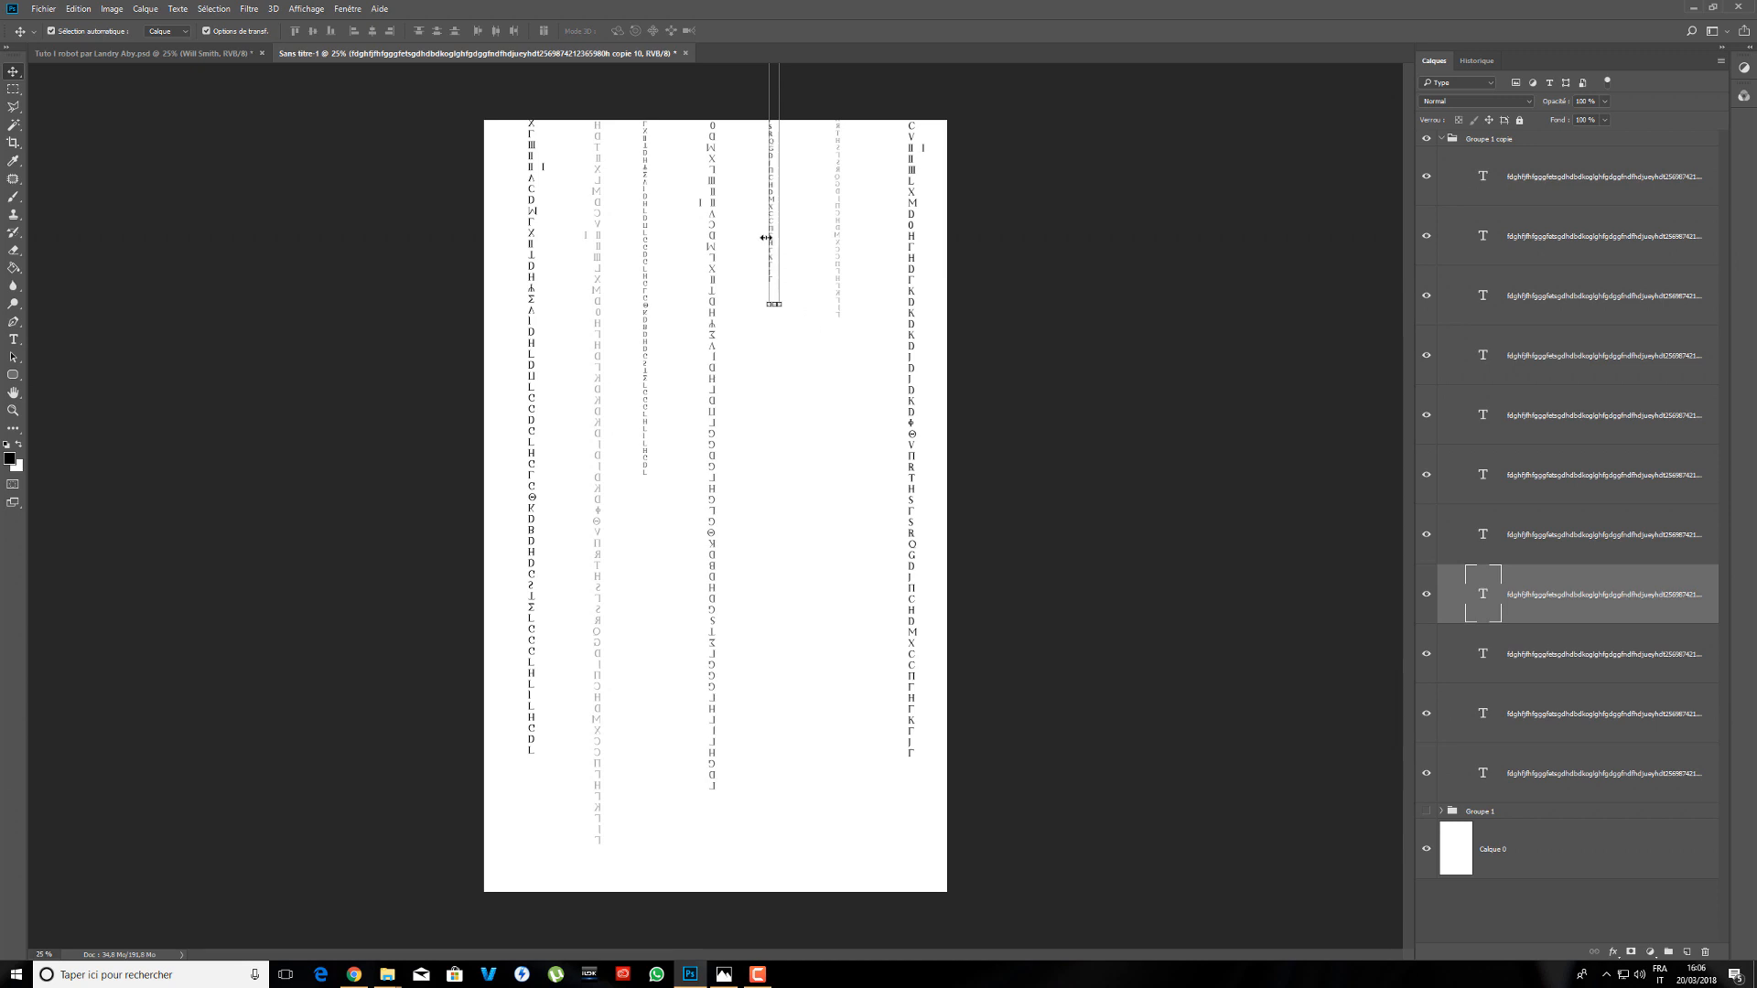
pyautogui.moveTo(774, 232); pyautogui.dragTo(766, 320)
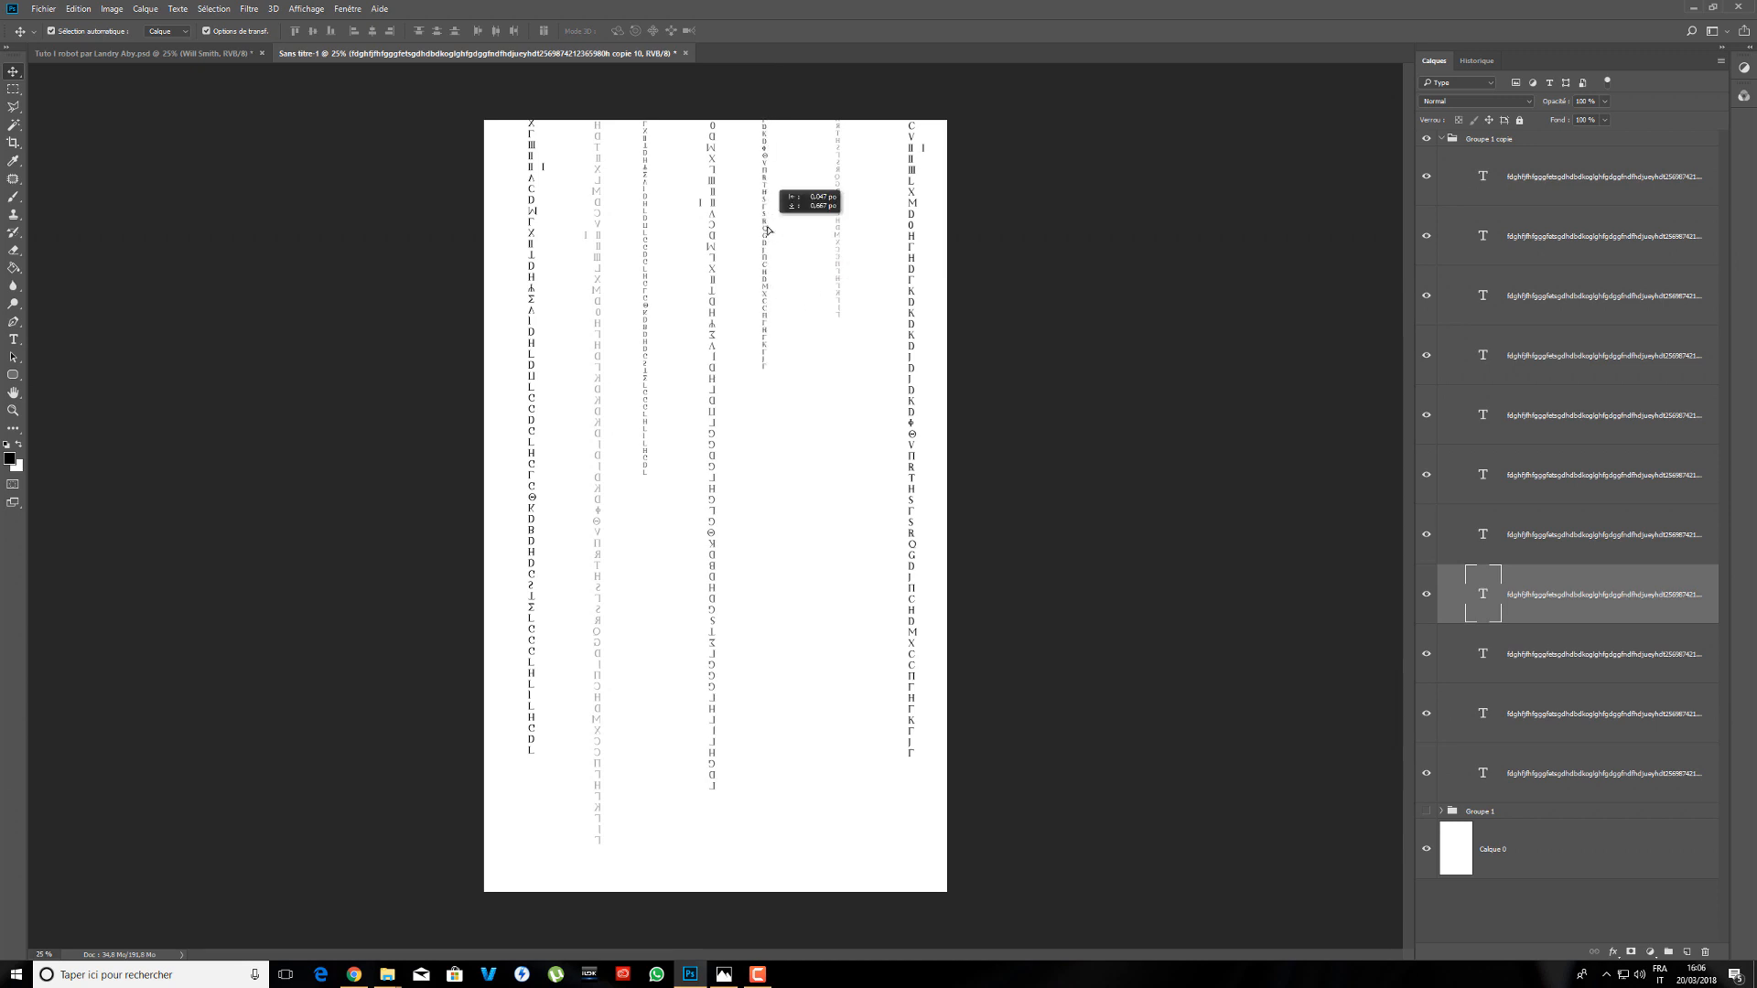
pyautogui.moveTo(764, 246); pyautogui.dragTo(763, 247)
pyautogui.moveTo(767, 417); pyautogui.dragTo(749, 448)
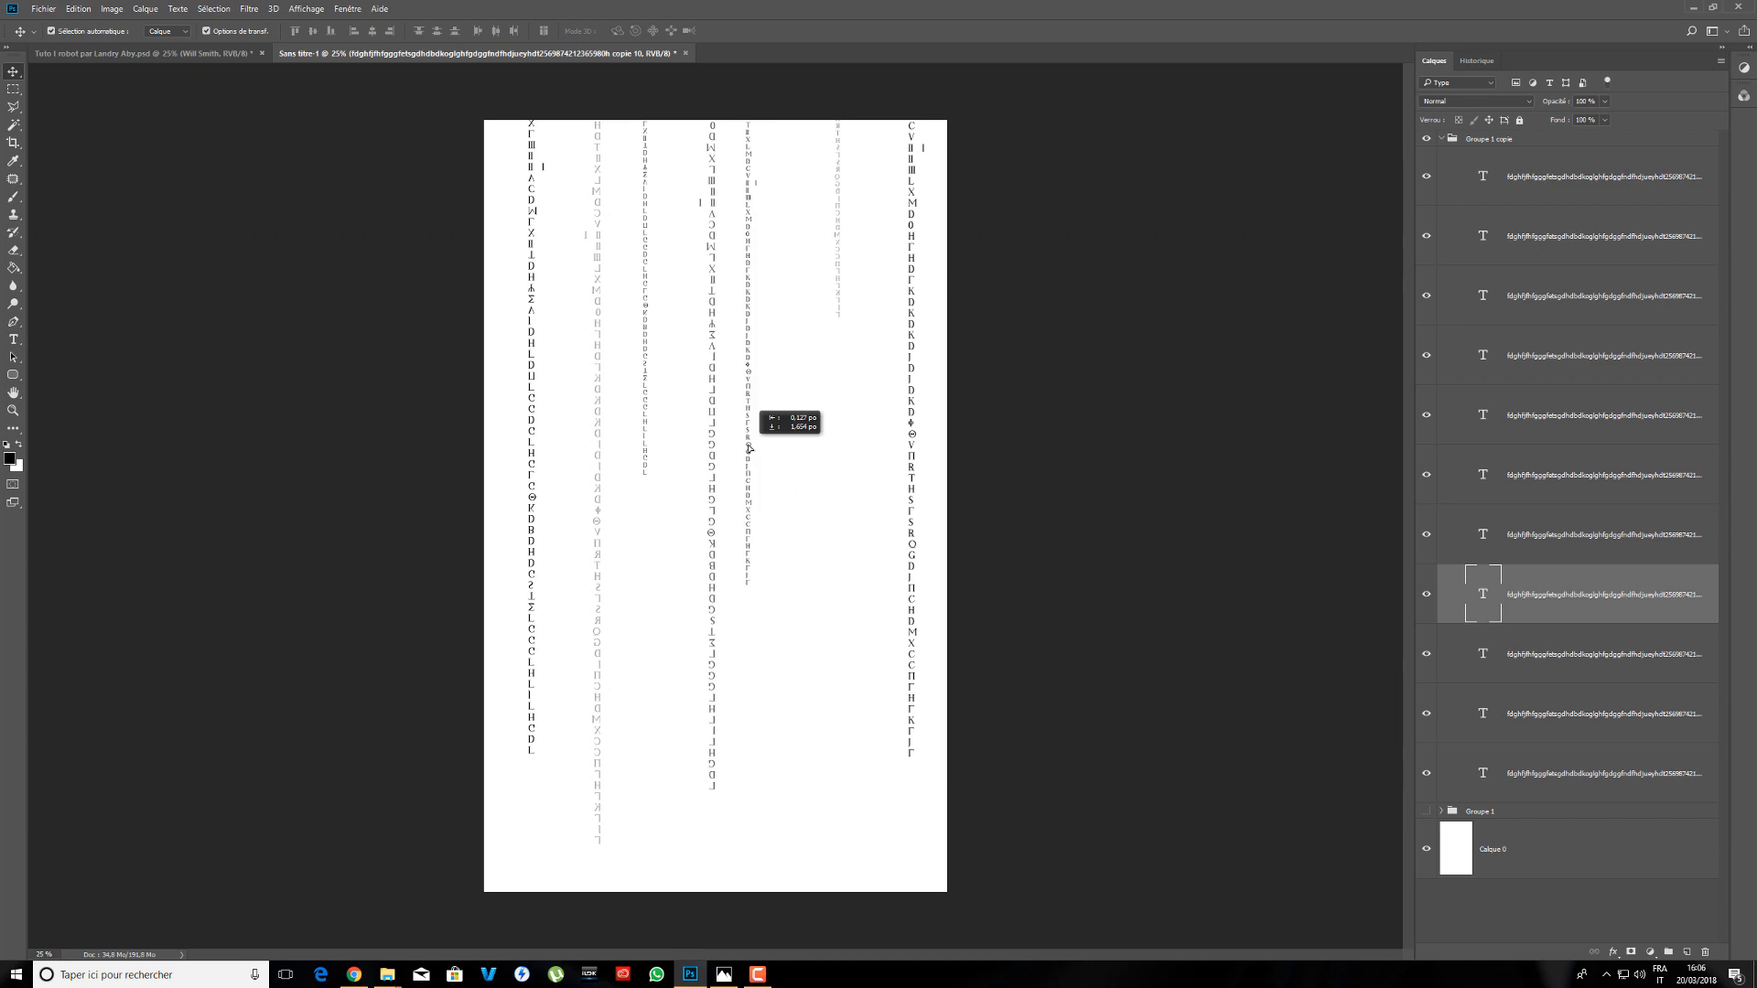
# - Move the faint small column and the rightmost large column further left and down to even out the spacing
pyautogui.click(837, 205)
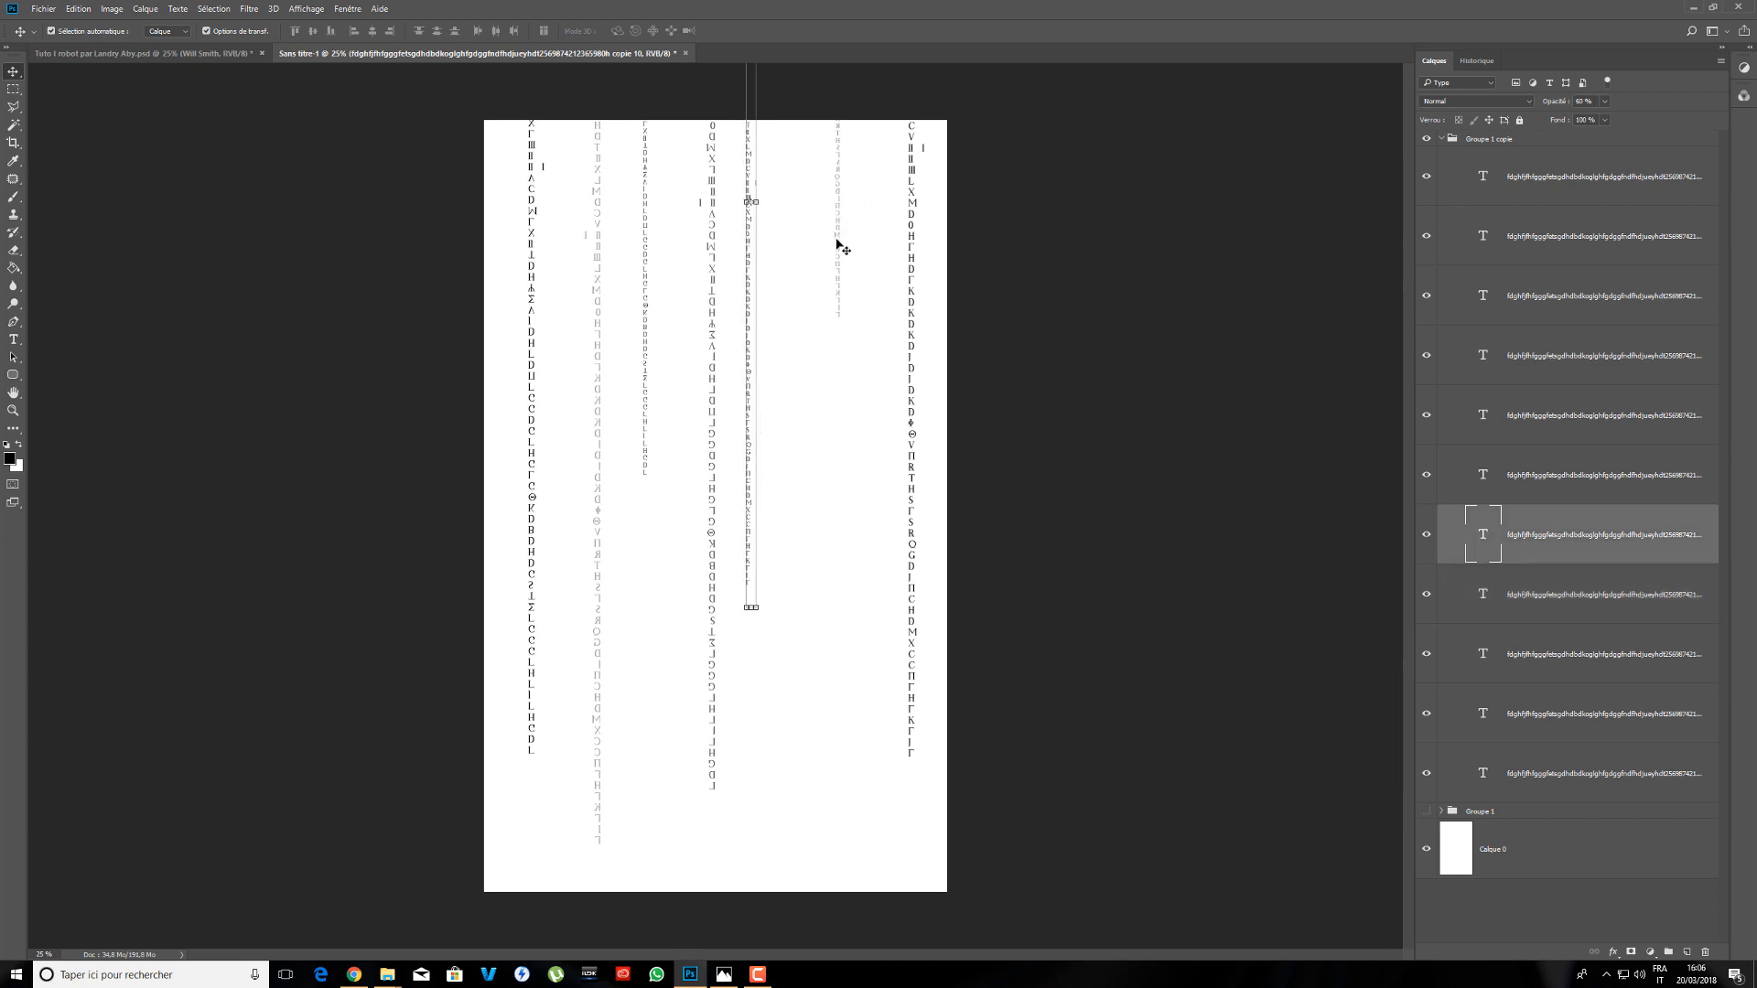
pyautogui.moveTo(810, 304); pyautogui.dragTo(813, 364)
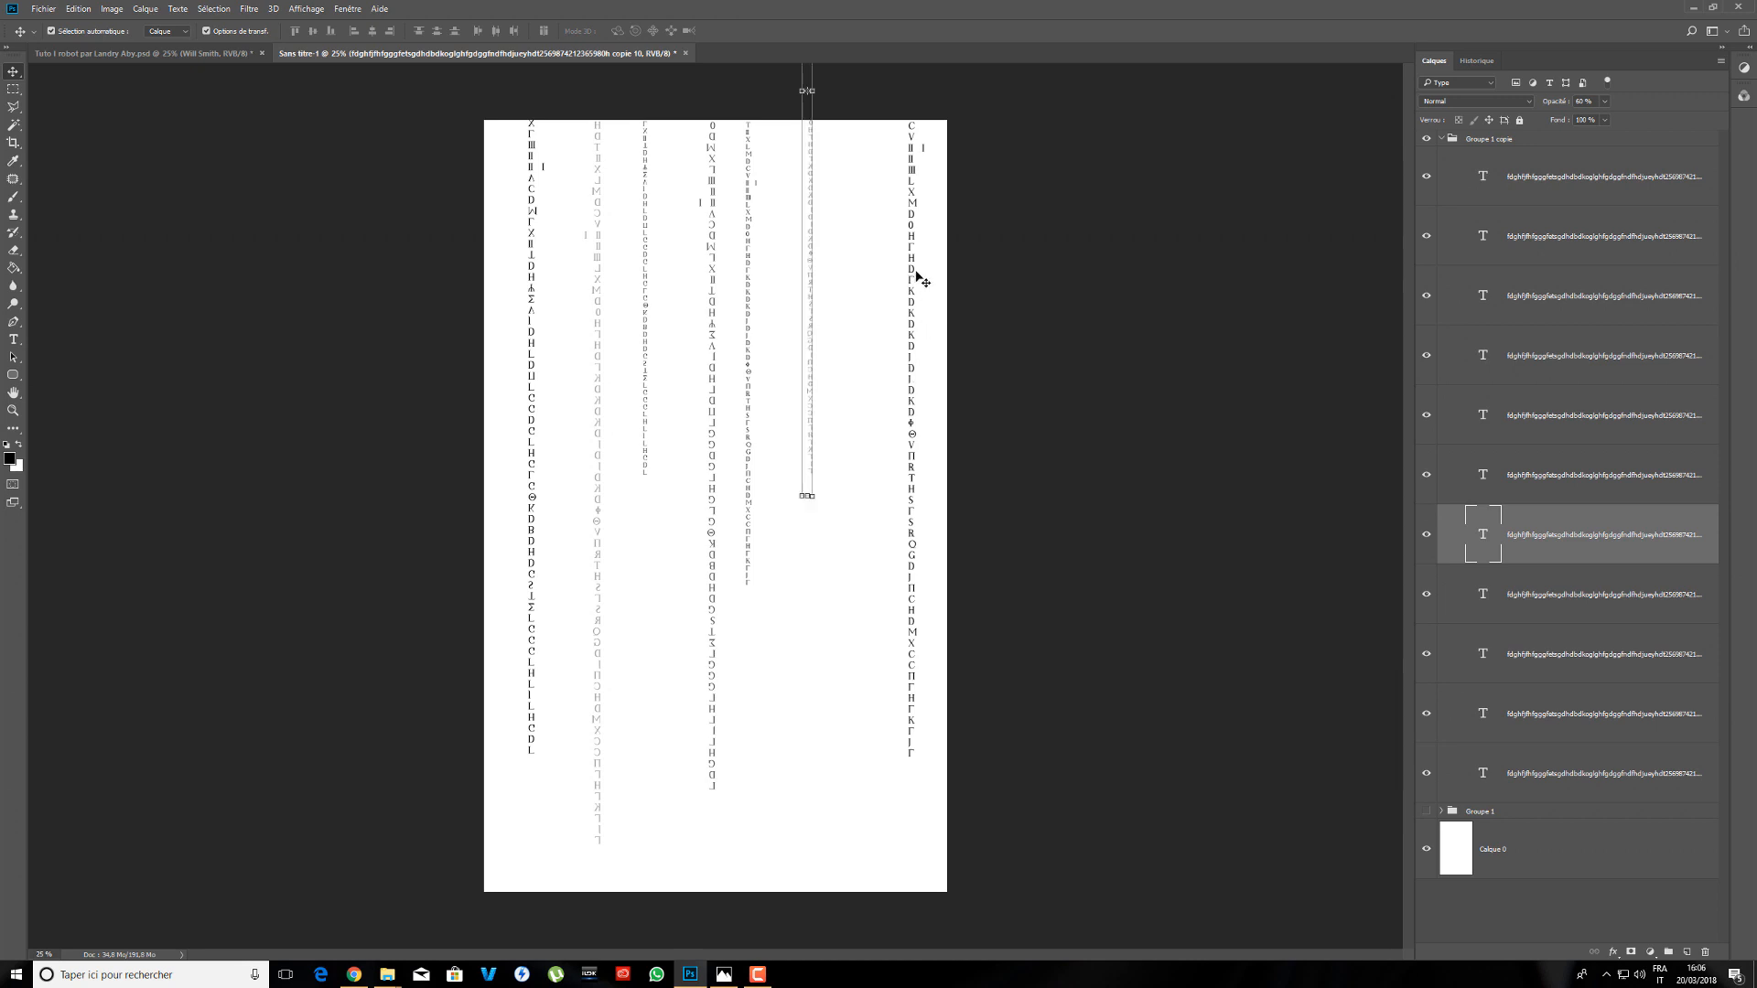
pyautogui.moveTo(913, 259); pyautogui.dragTo(849, 296)
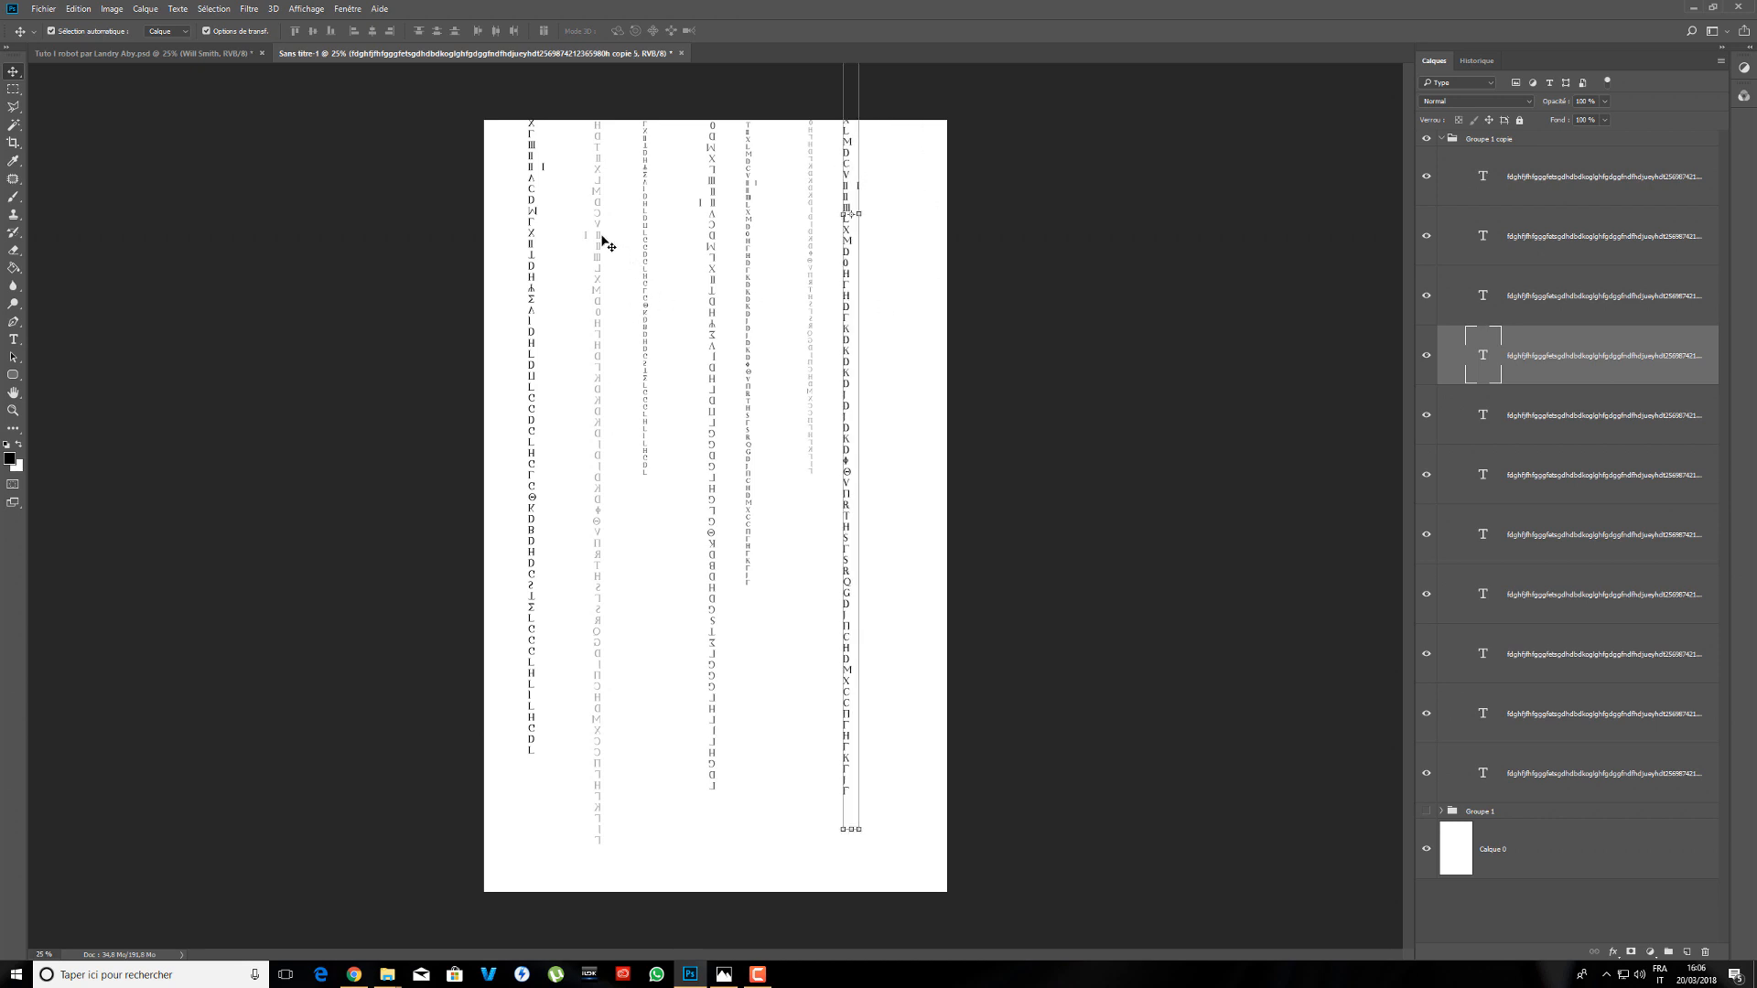
# - Duplicate the small left-half column and the large central column, placing both copies in the empty area near the page's right edge
pyautogui.click(645, 319)
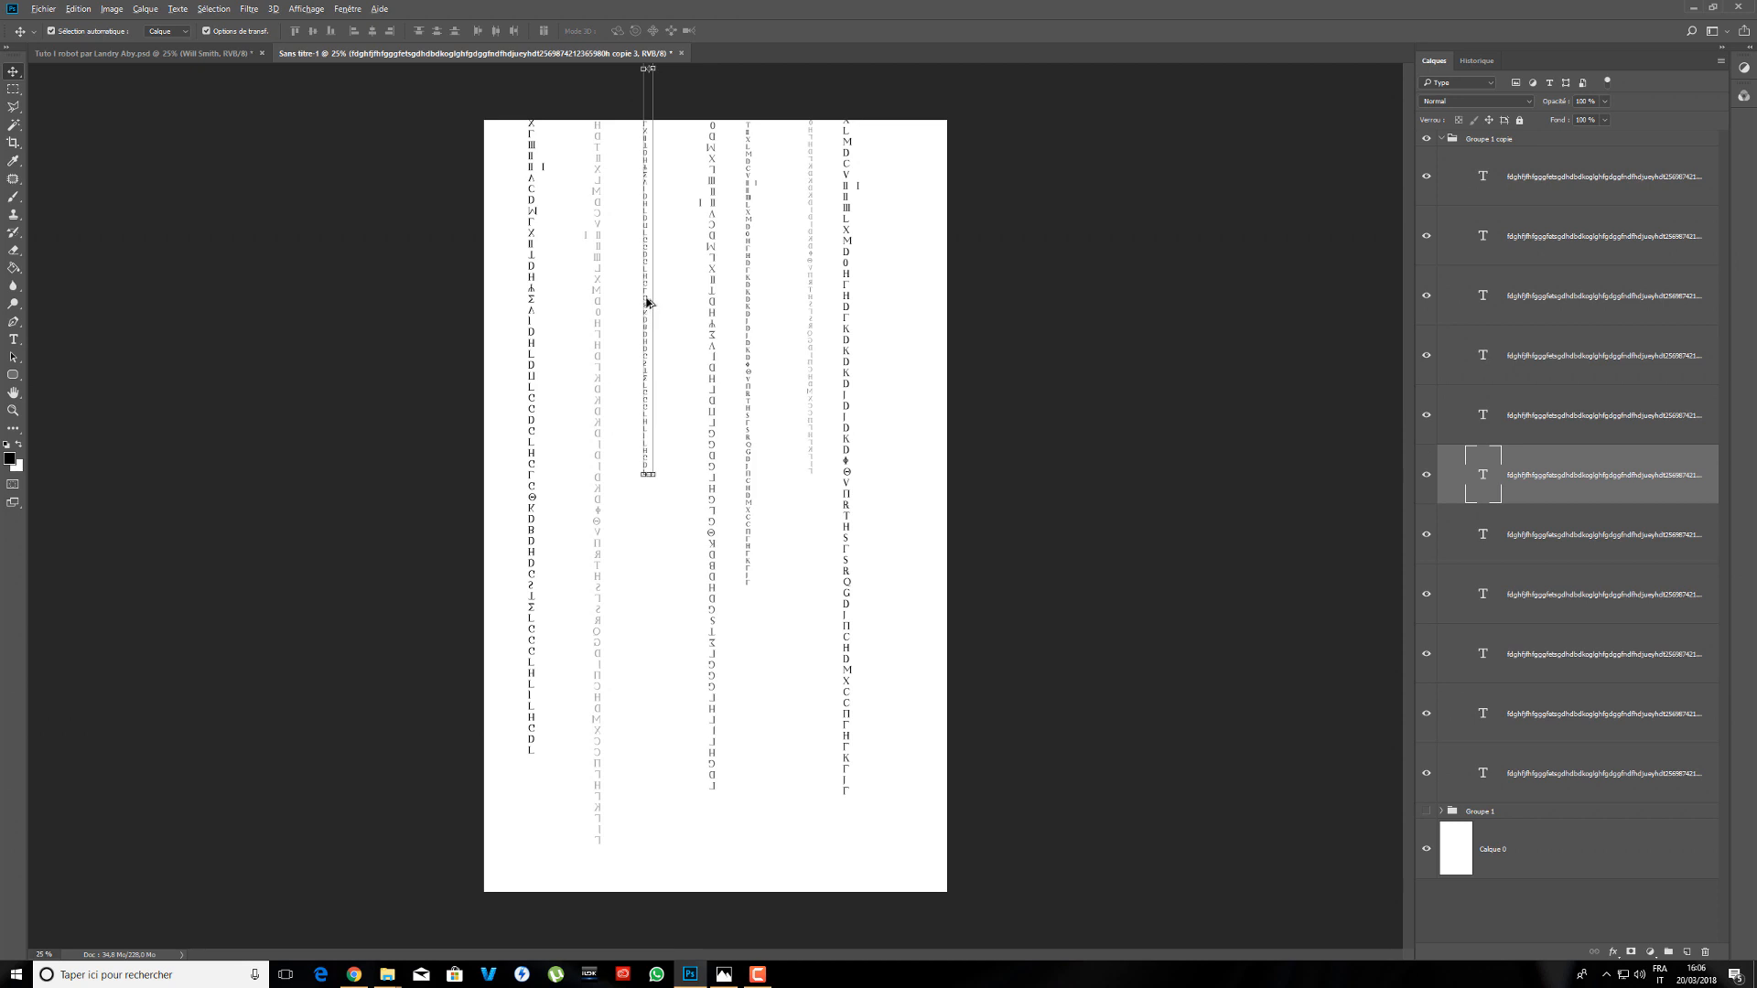
pyautogui.moveTo(646, 299); pyautogui.dragTo(931, 319)
pyautogui.hotkey('ctrl', 'z')
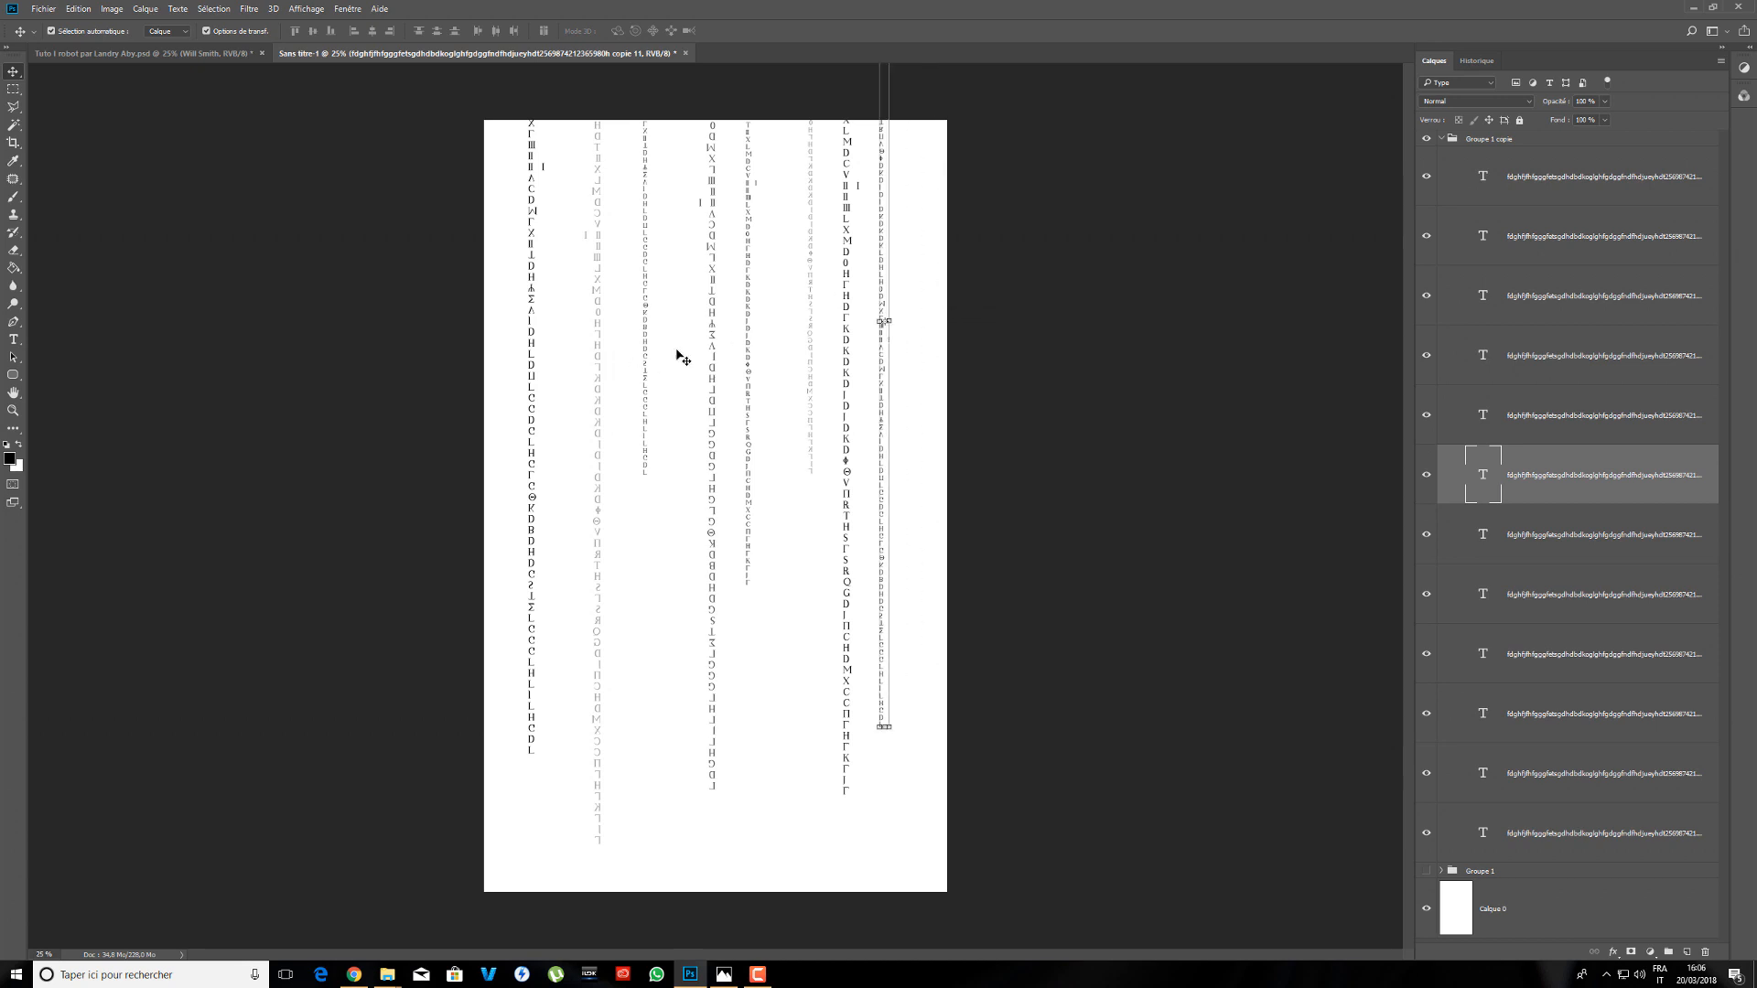
pyautogui.click(714, 311)
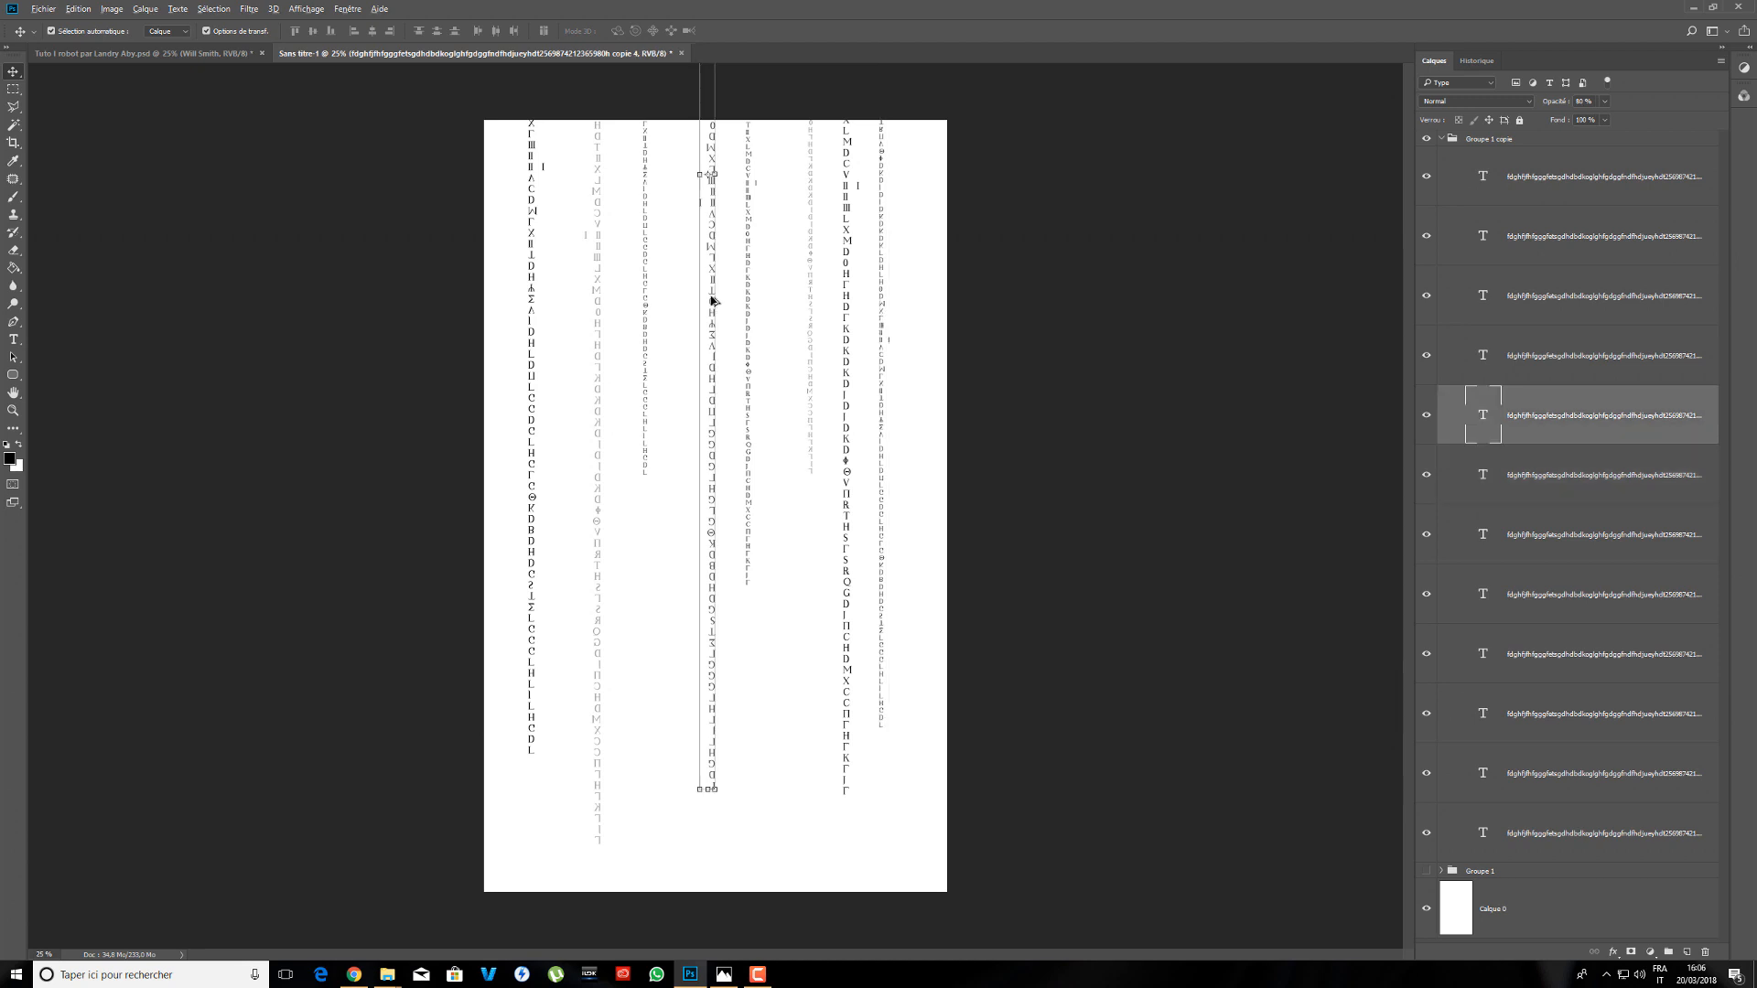
pyautogui.moveTo(715, 300); pyautogui.dragTo(907, 357)
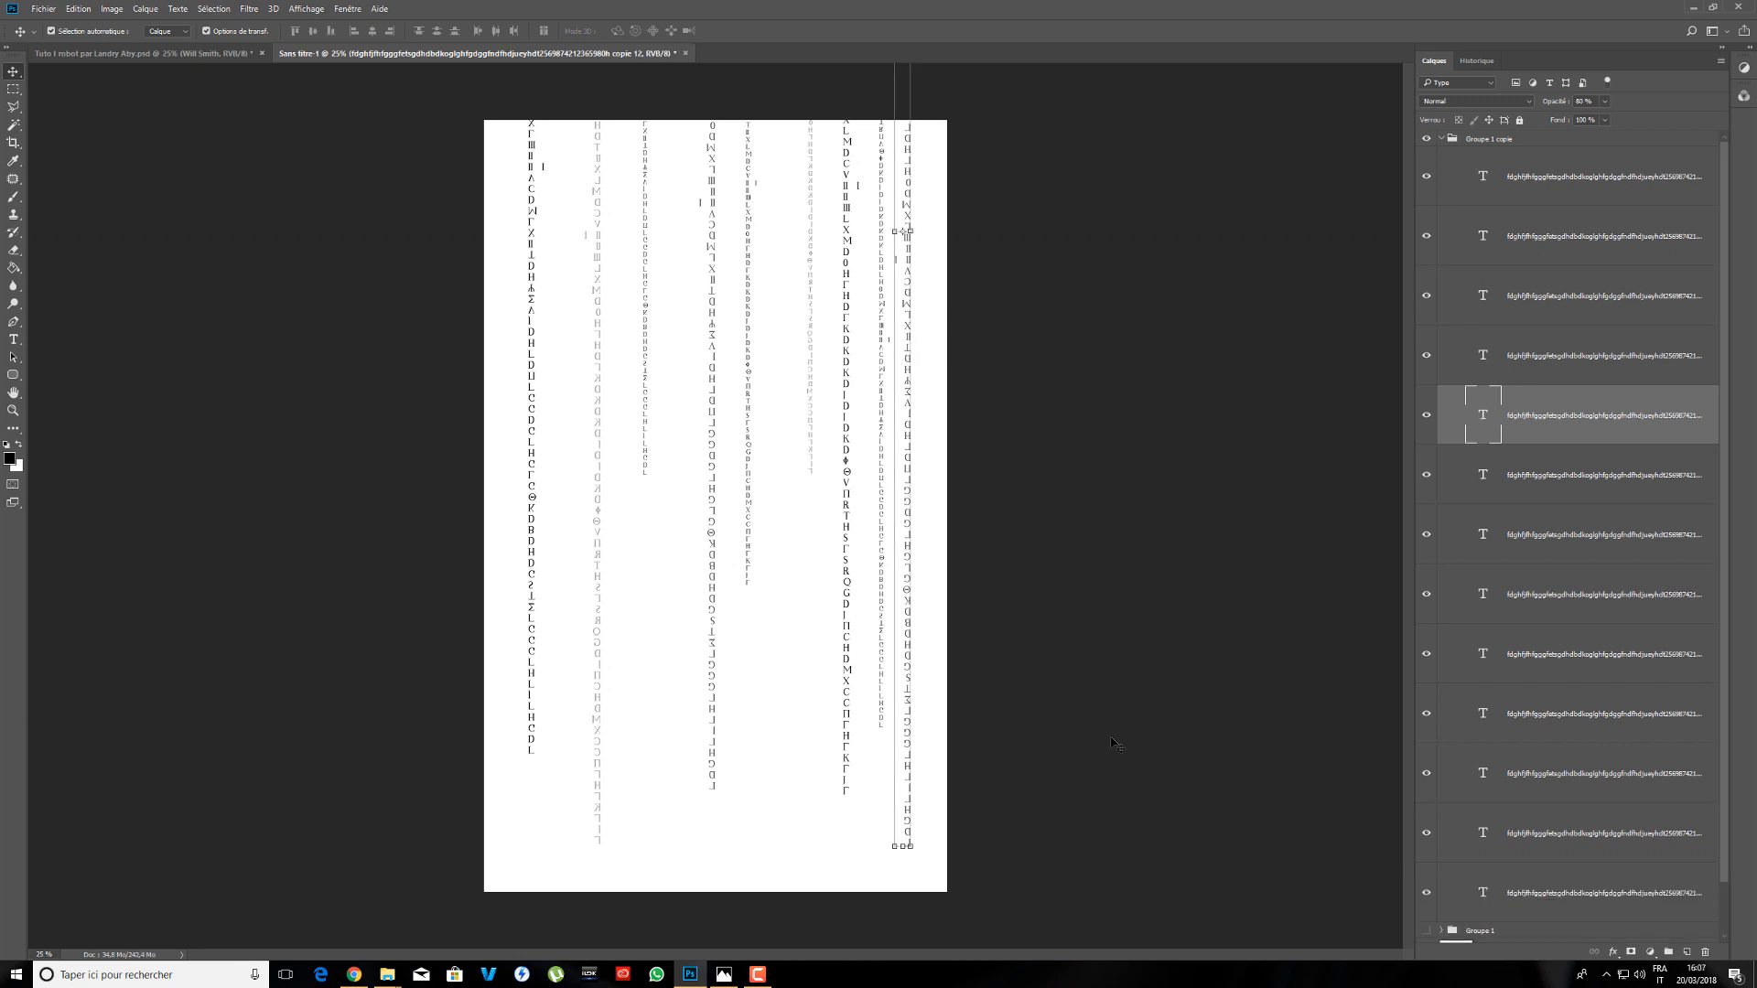
# - Rotate the large column copy near the right edge 180° and shift it slightly right, leaving the layer group collapsed
pyautogui.hotkey('ctrl', 't')
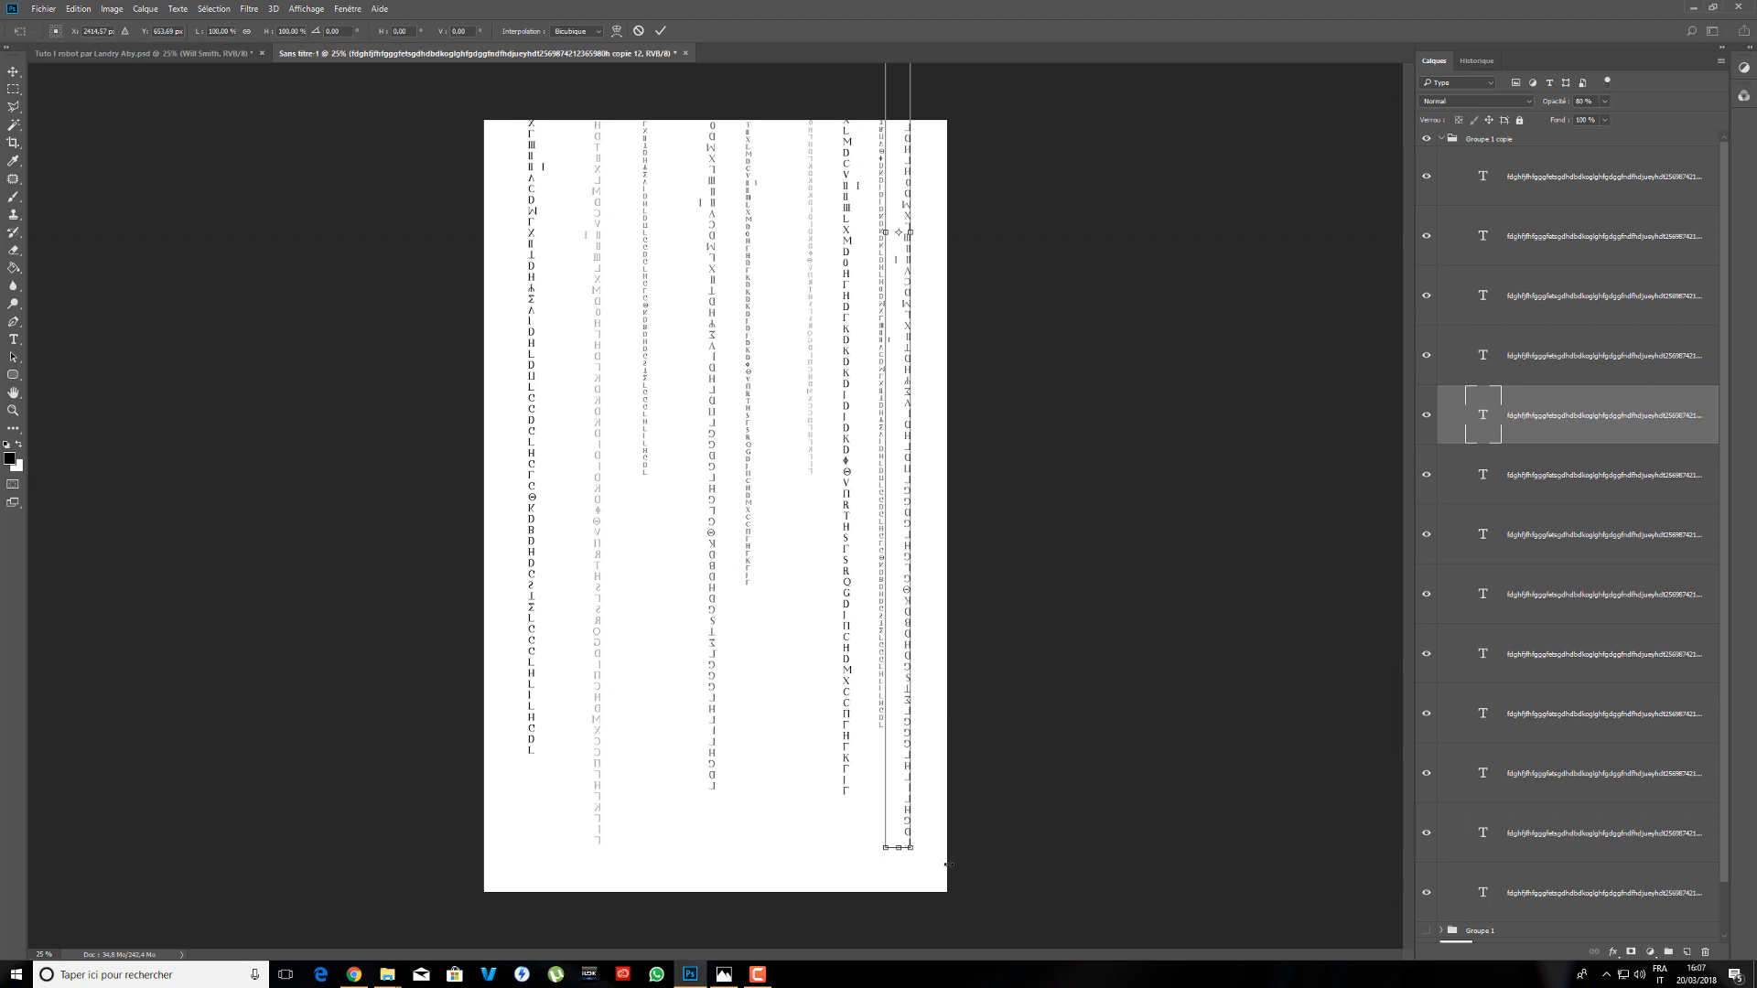
pyautogui.moveTo(936, 861); pyautogui.dragTo(886, 115)
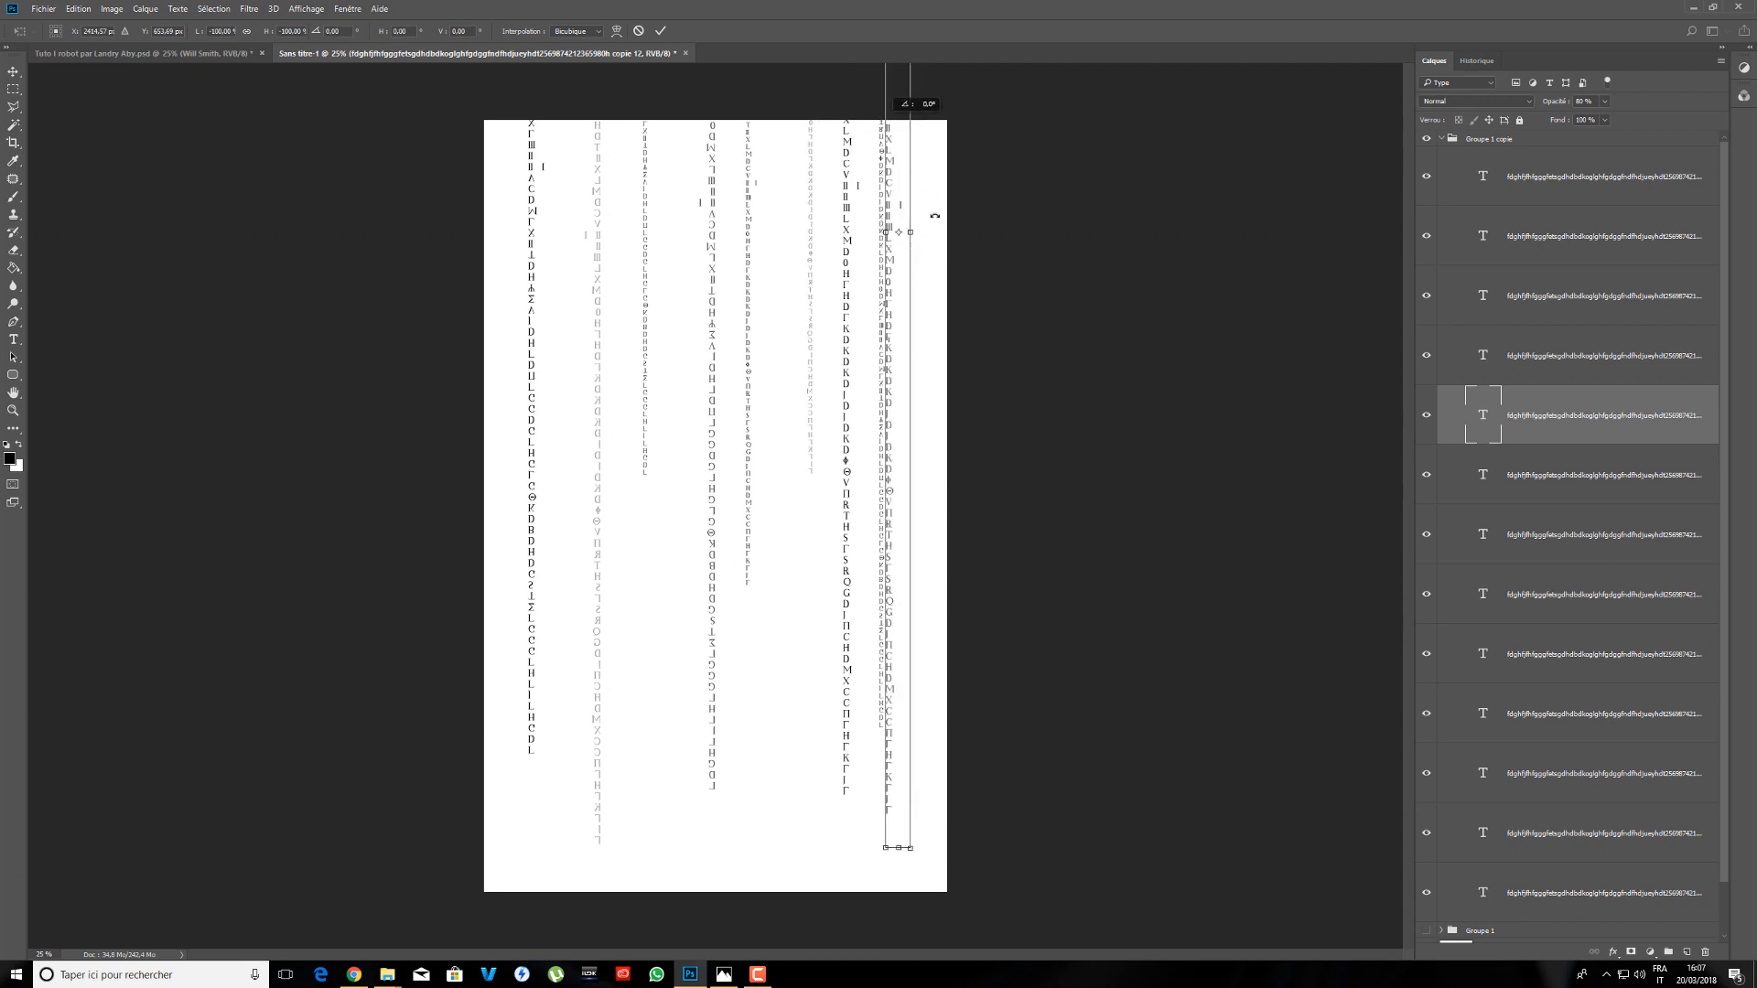
pyautogui.press('Return')
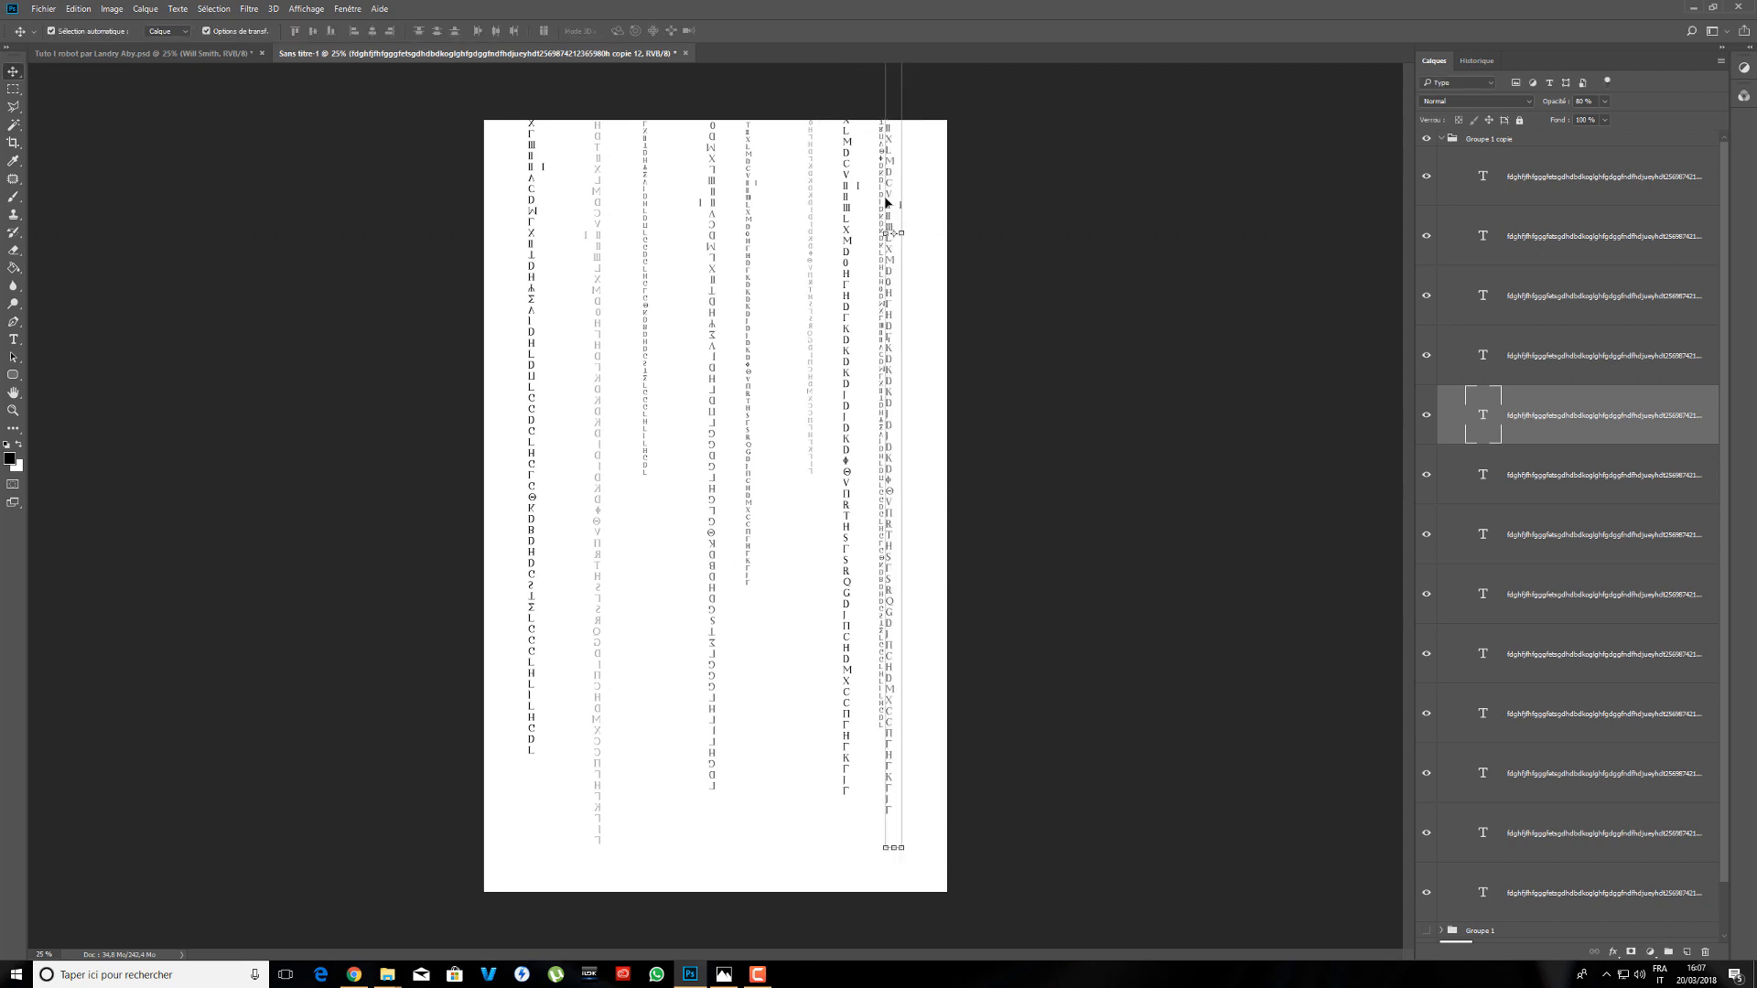
pyautogui.moveTo(888, 204); pyautogui.dragTo(924, 209)
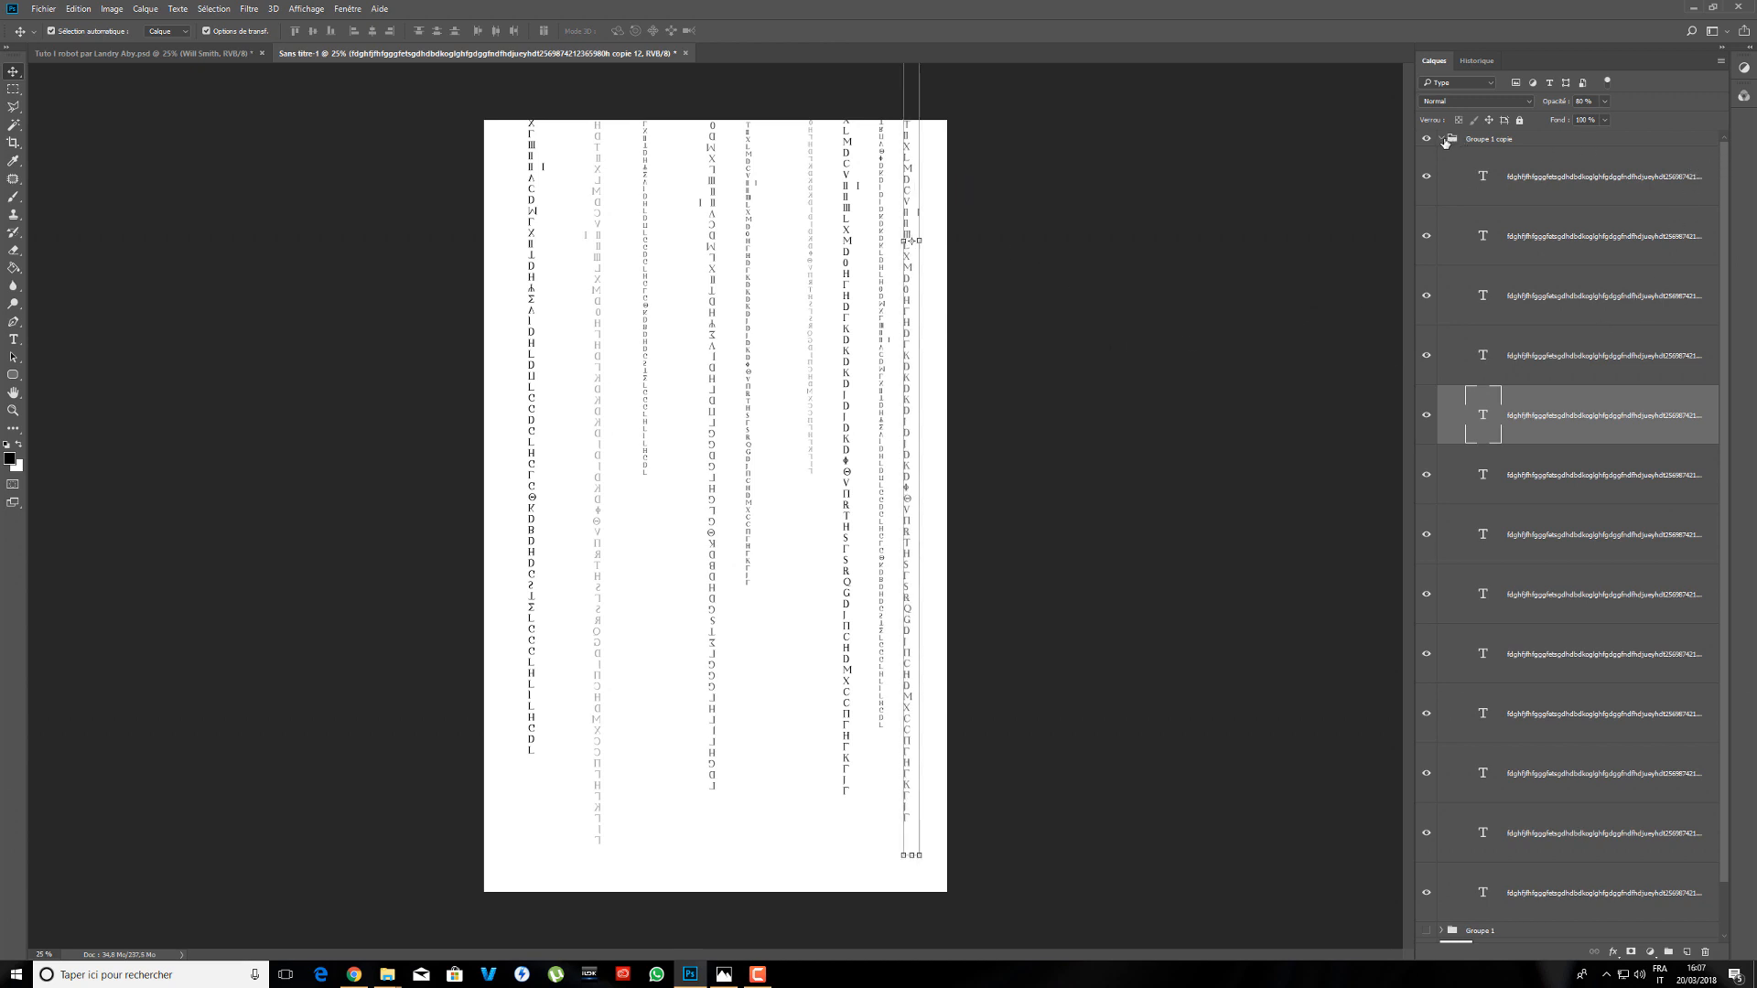
pyautogui.click(1444, 140)
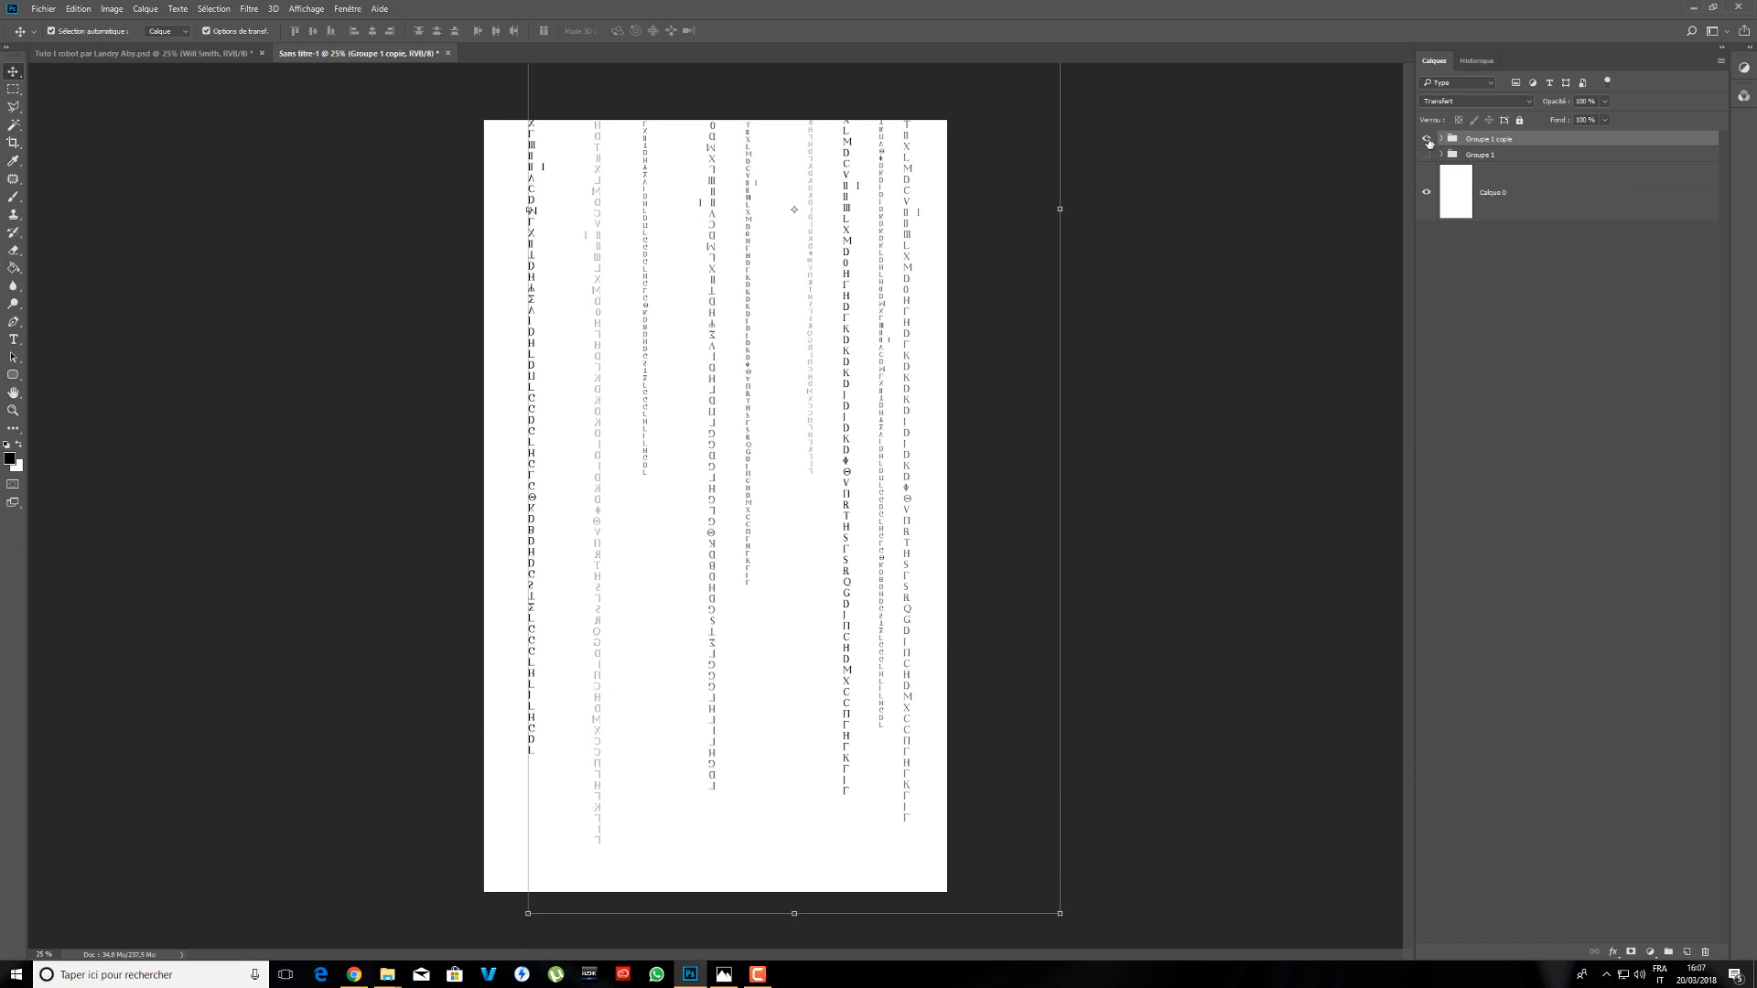
# - Hide the Groupe 1 copie layer group and show Groupe 1, leaving no layer selected
pyautogui.click(1426, 140)
pyautogui.click(1426, 156)
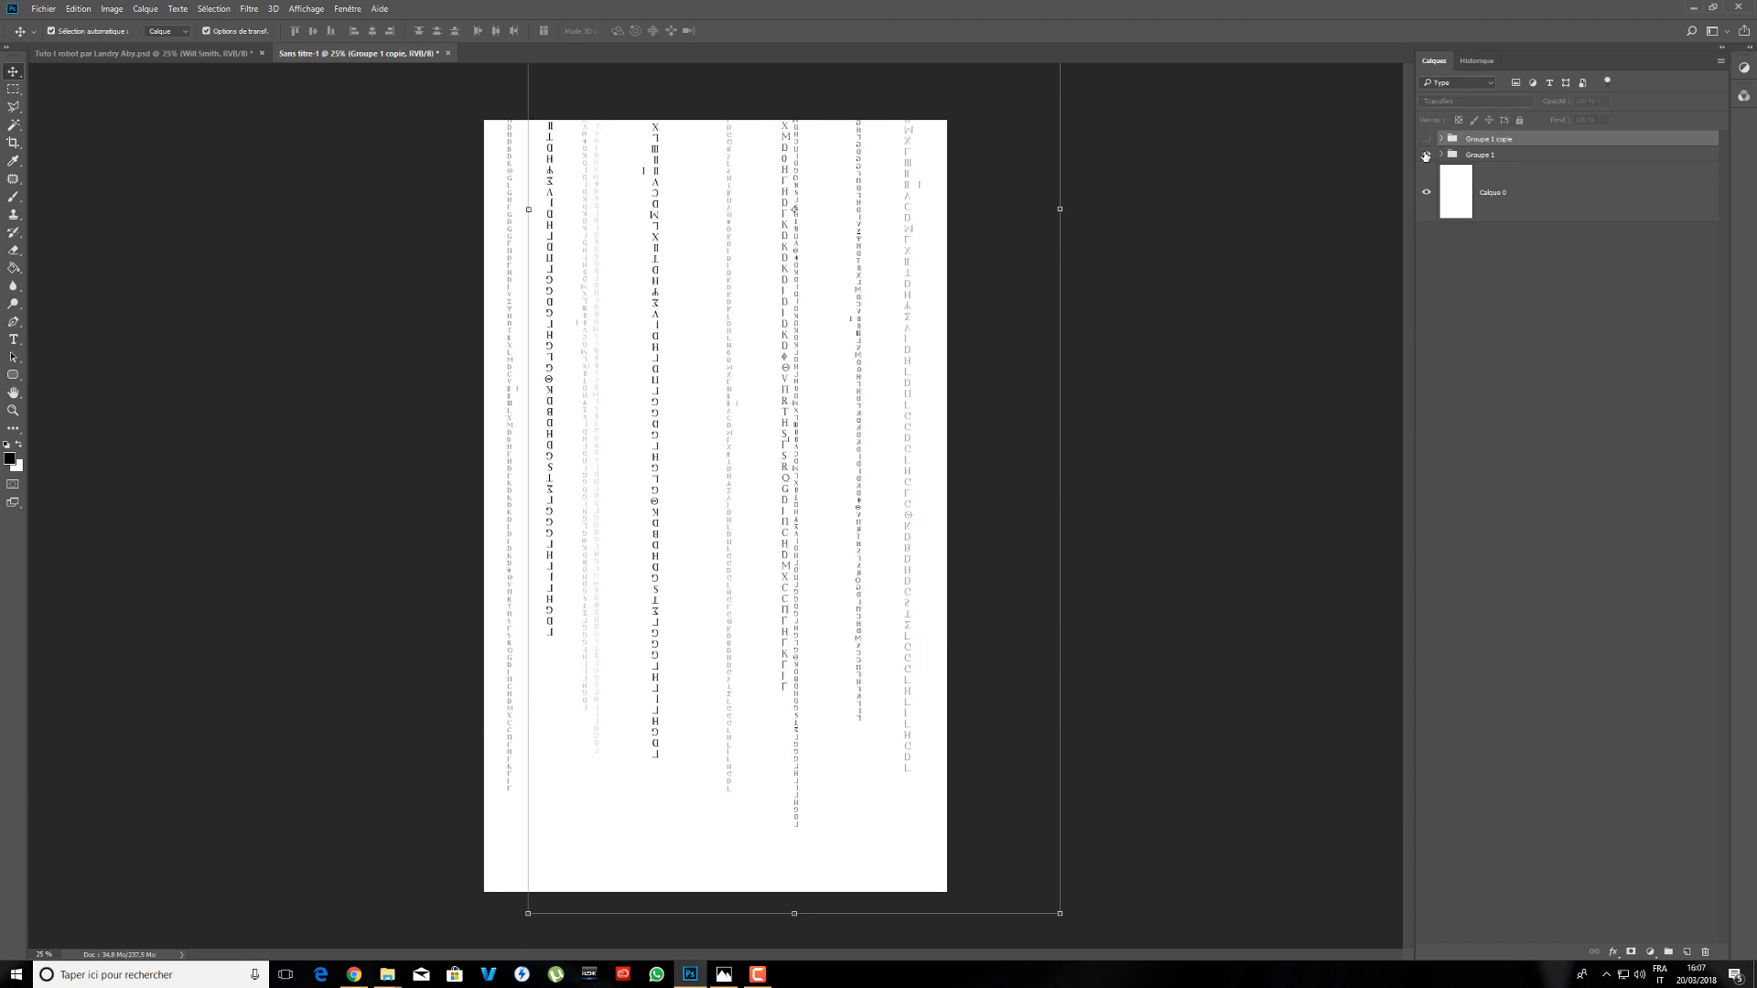
pyautogui.click(1006, 426)
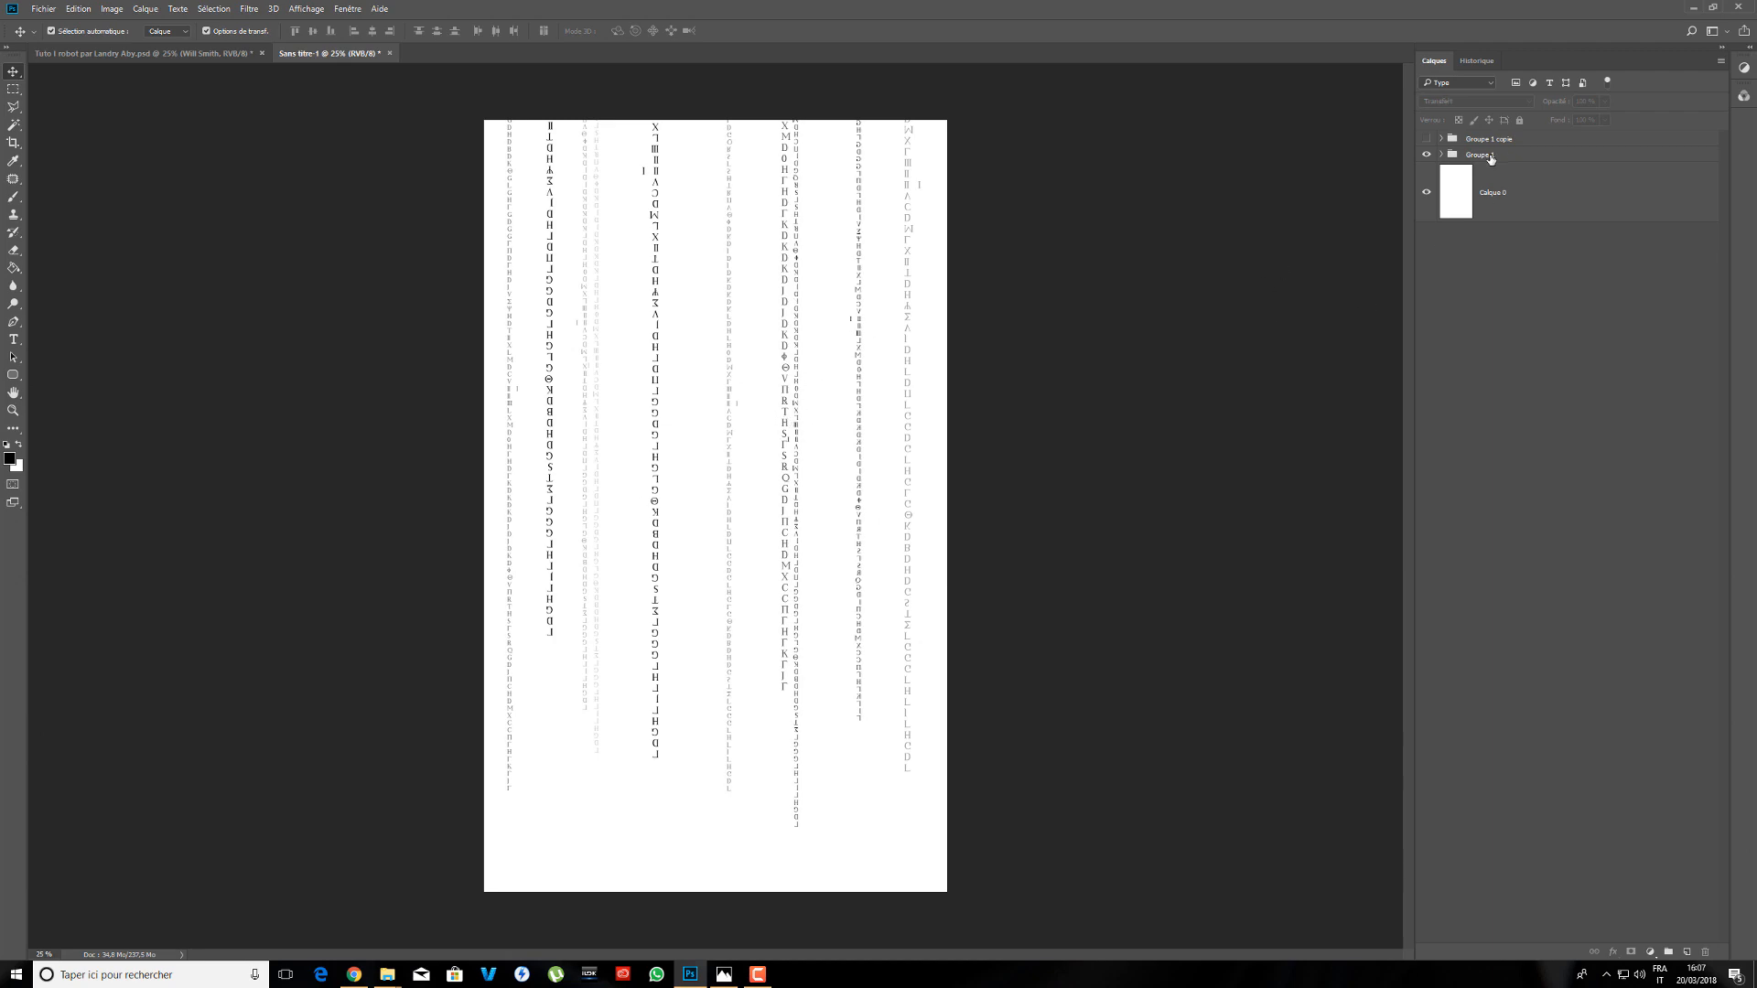
pyautogui.click(1490, 156)
pyautogui.click(420, 198)
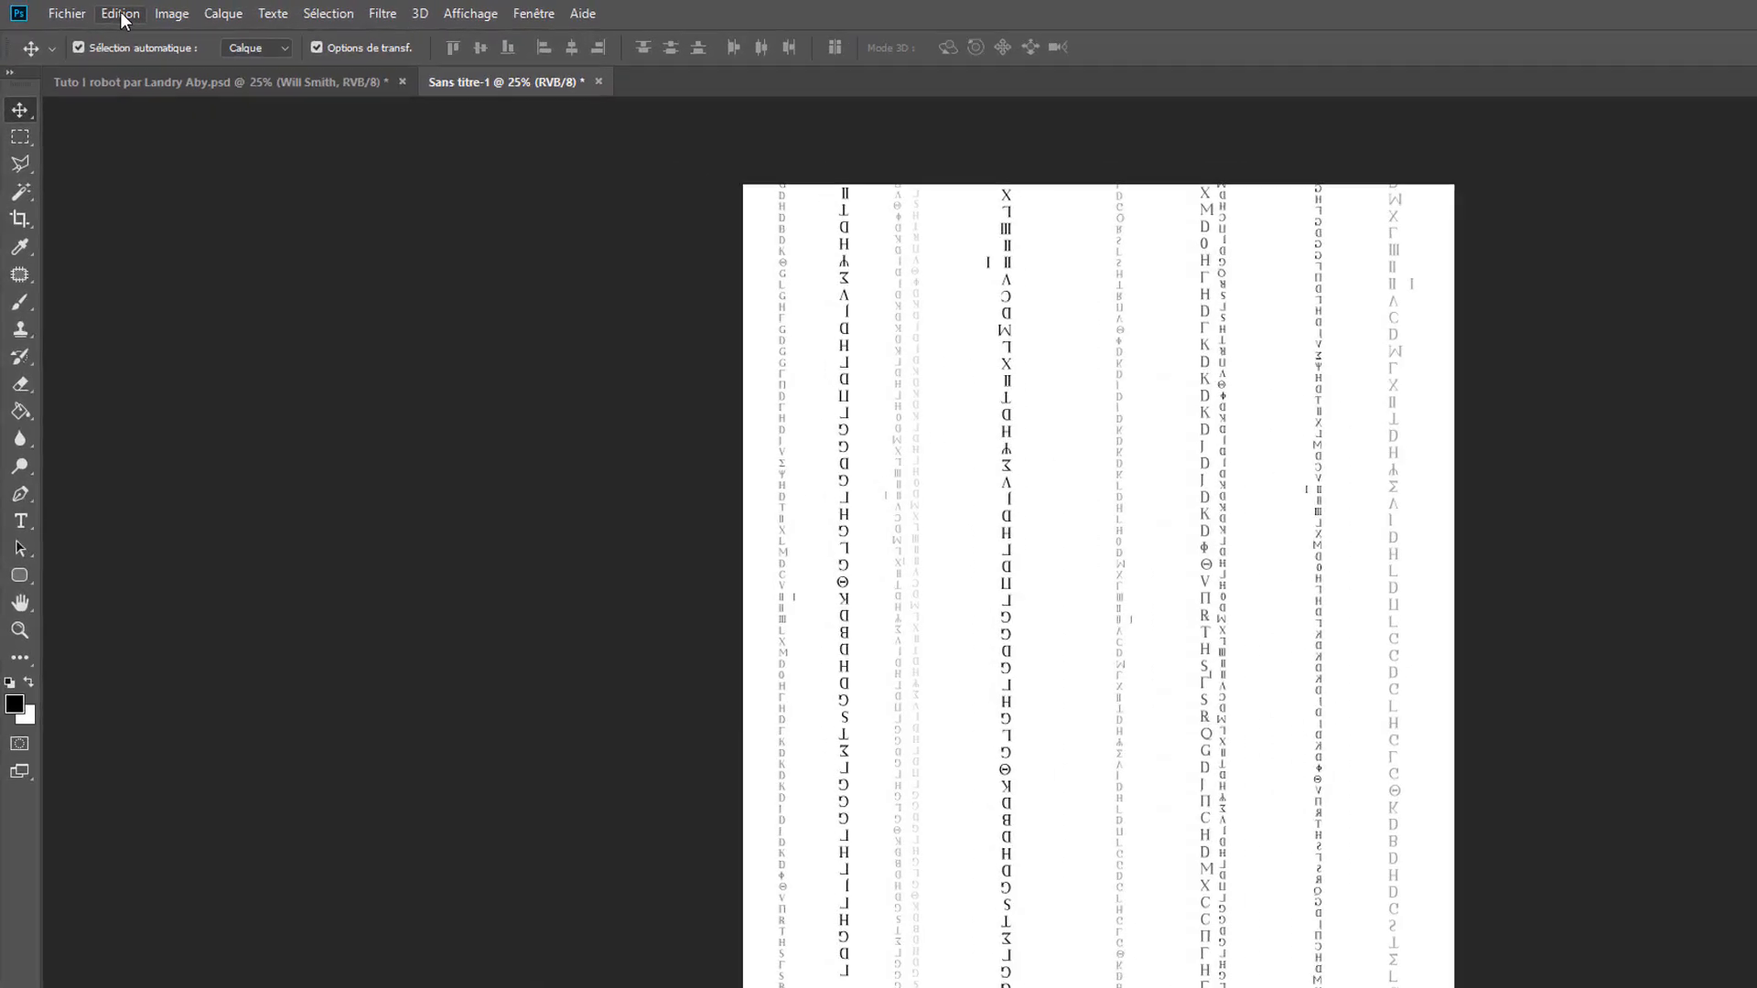
# - Define the visible Groupe 1 character columns as a brush preset named "Ligne de texte 01"
pyautogui.click(121, 14)
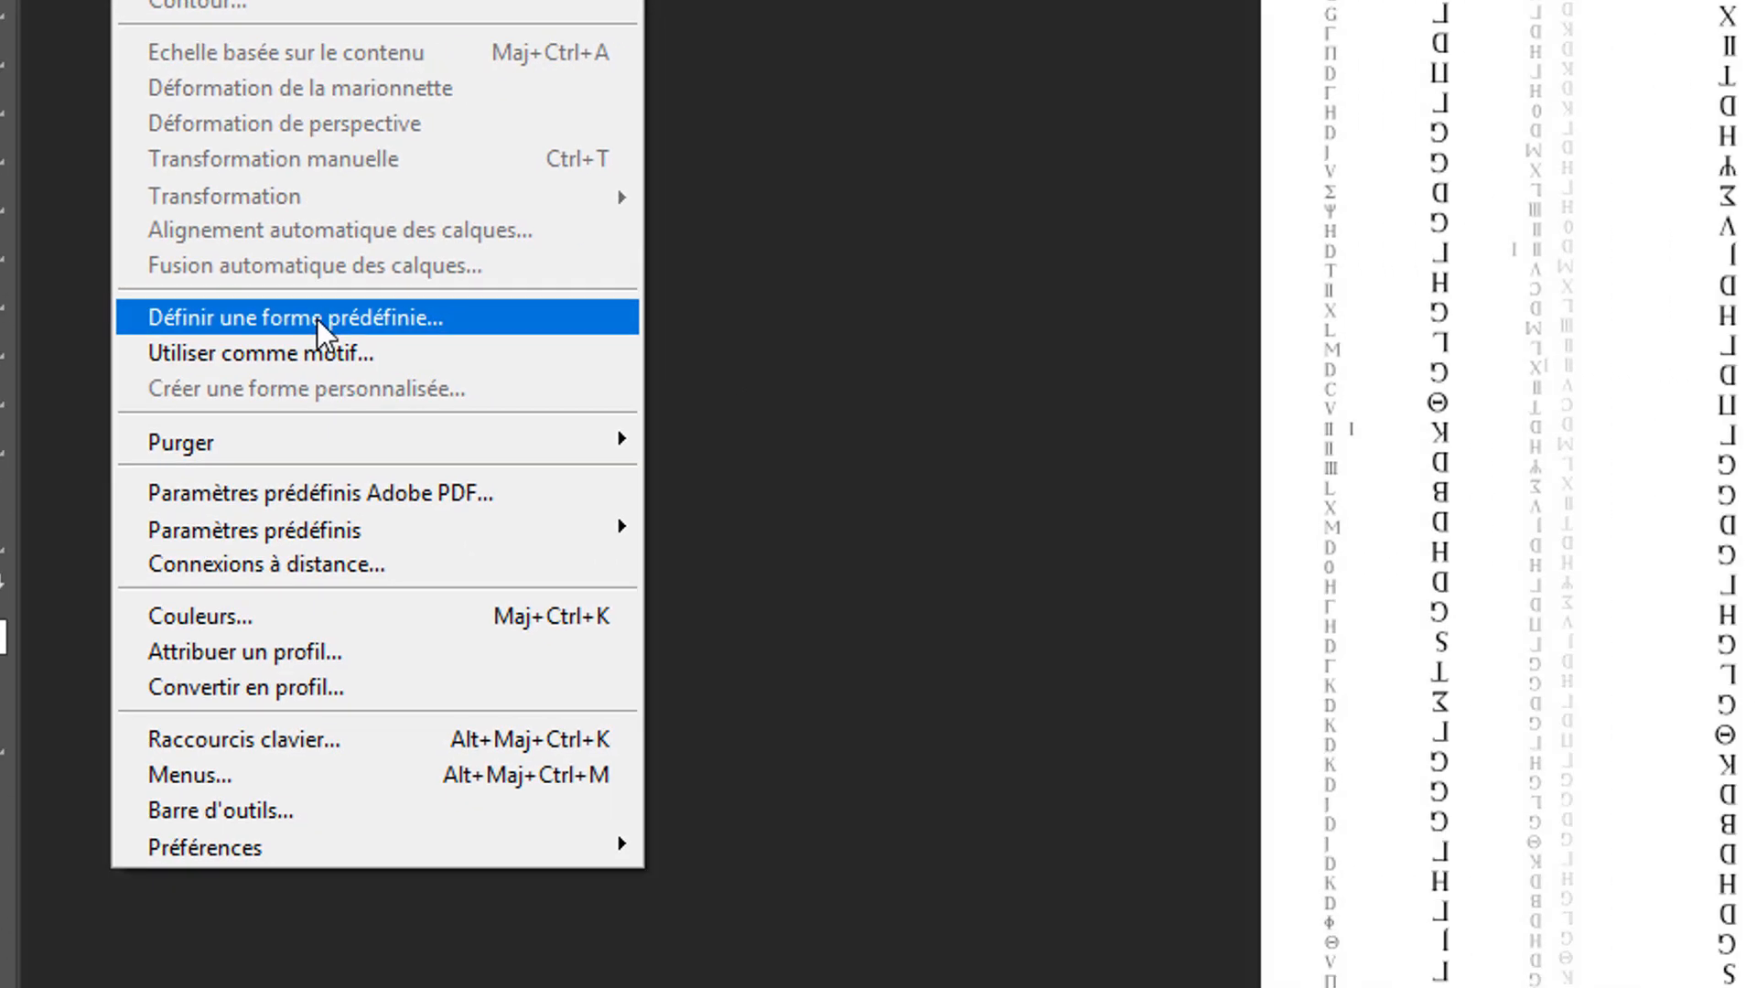
pyautogui.click(430, 340)
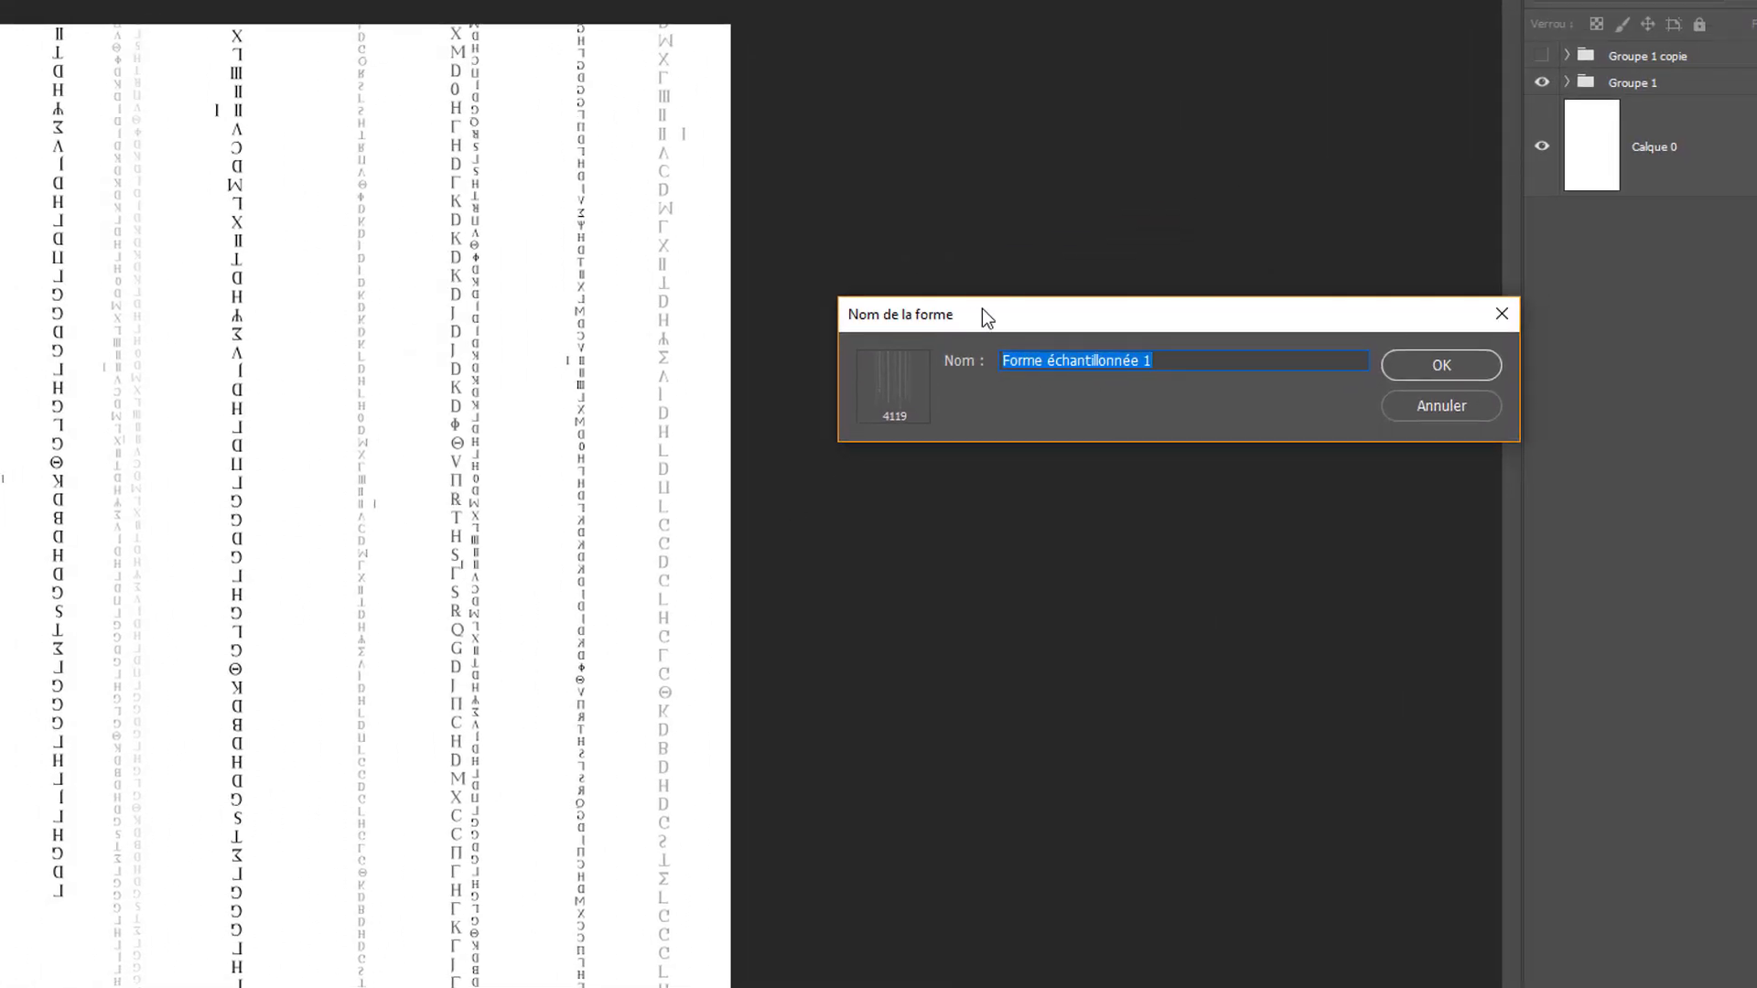
pyautogui.moveTo(1476, 176); pyautogui.dragTo(1363, 199)
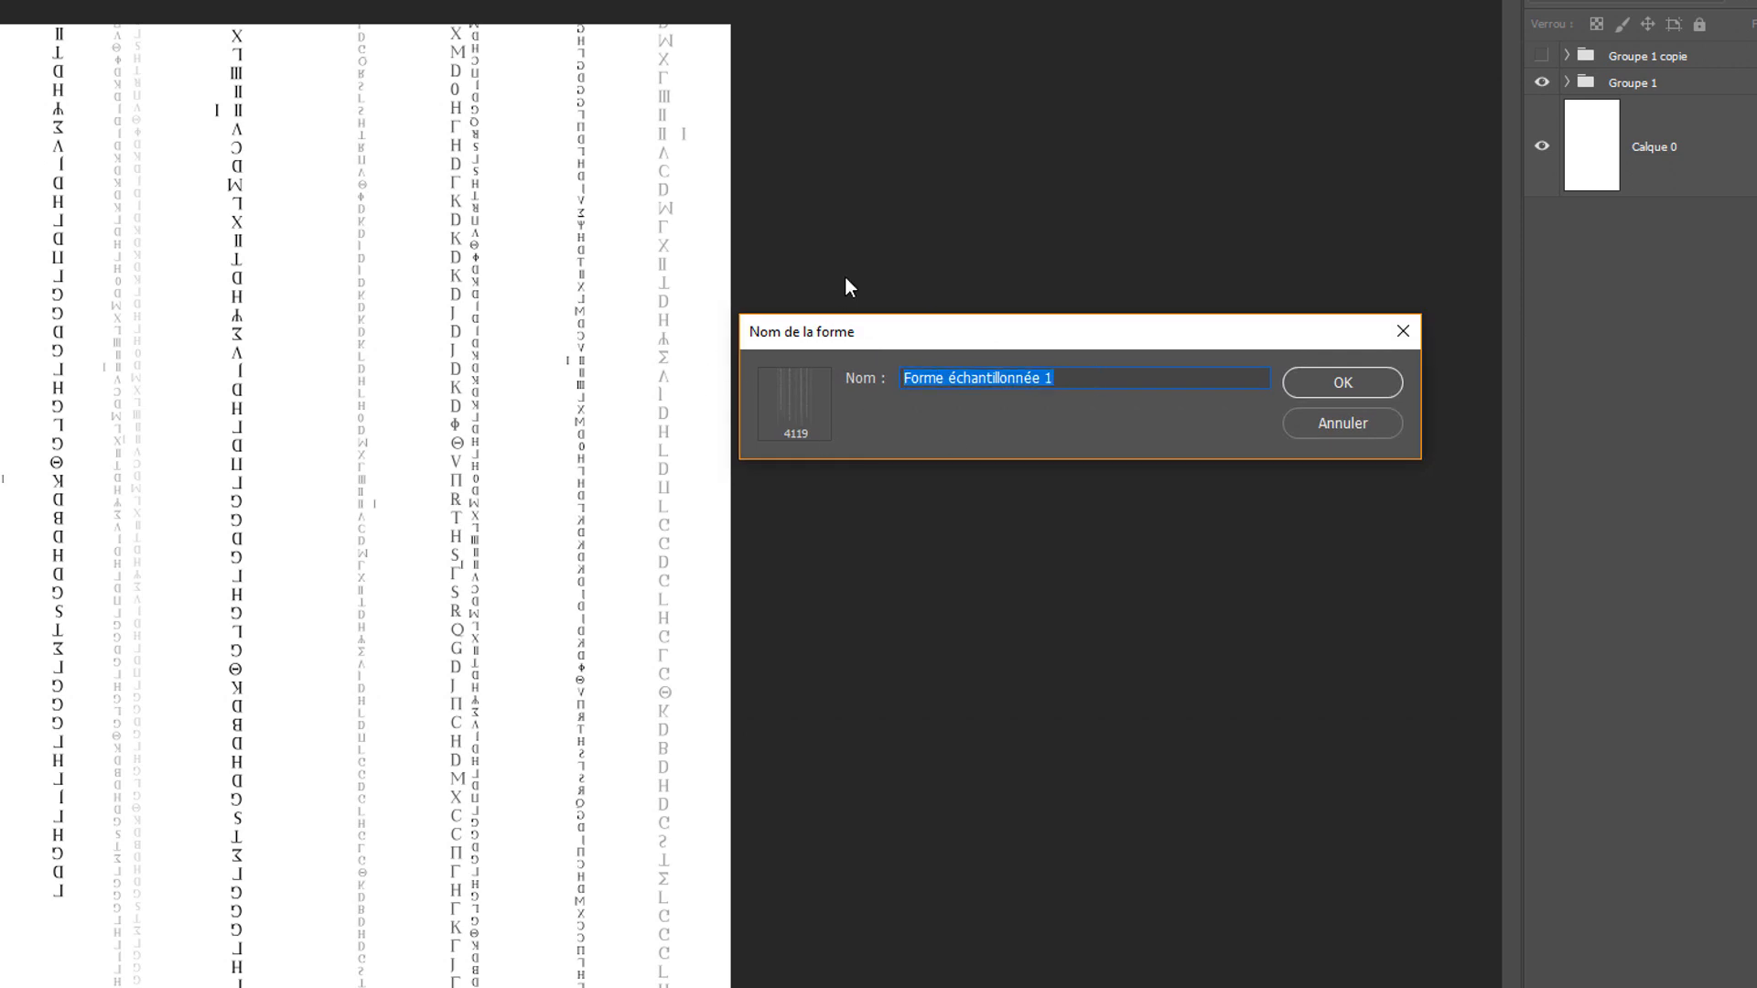
pyautogui.write('Lig')
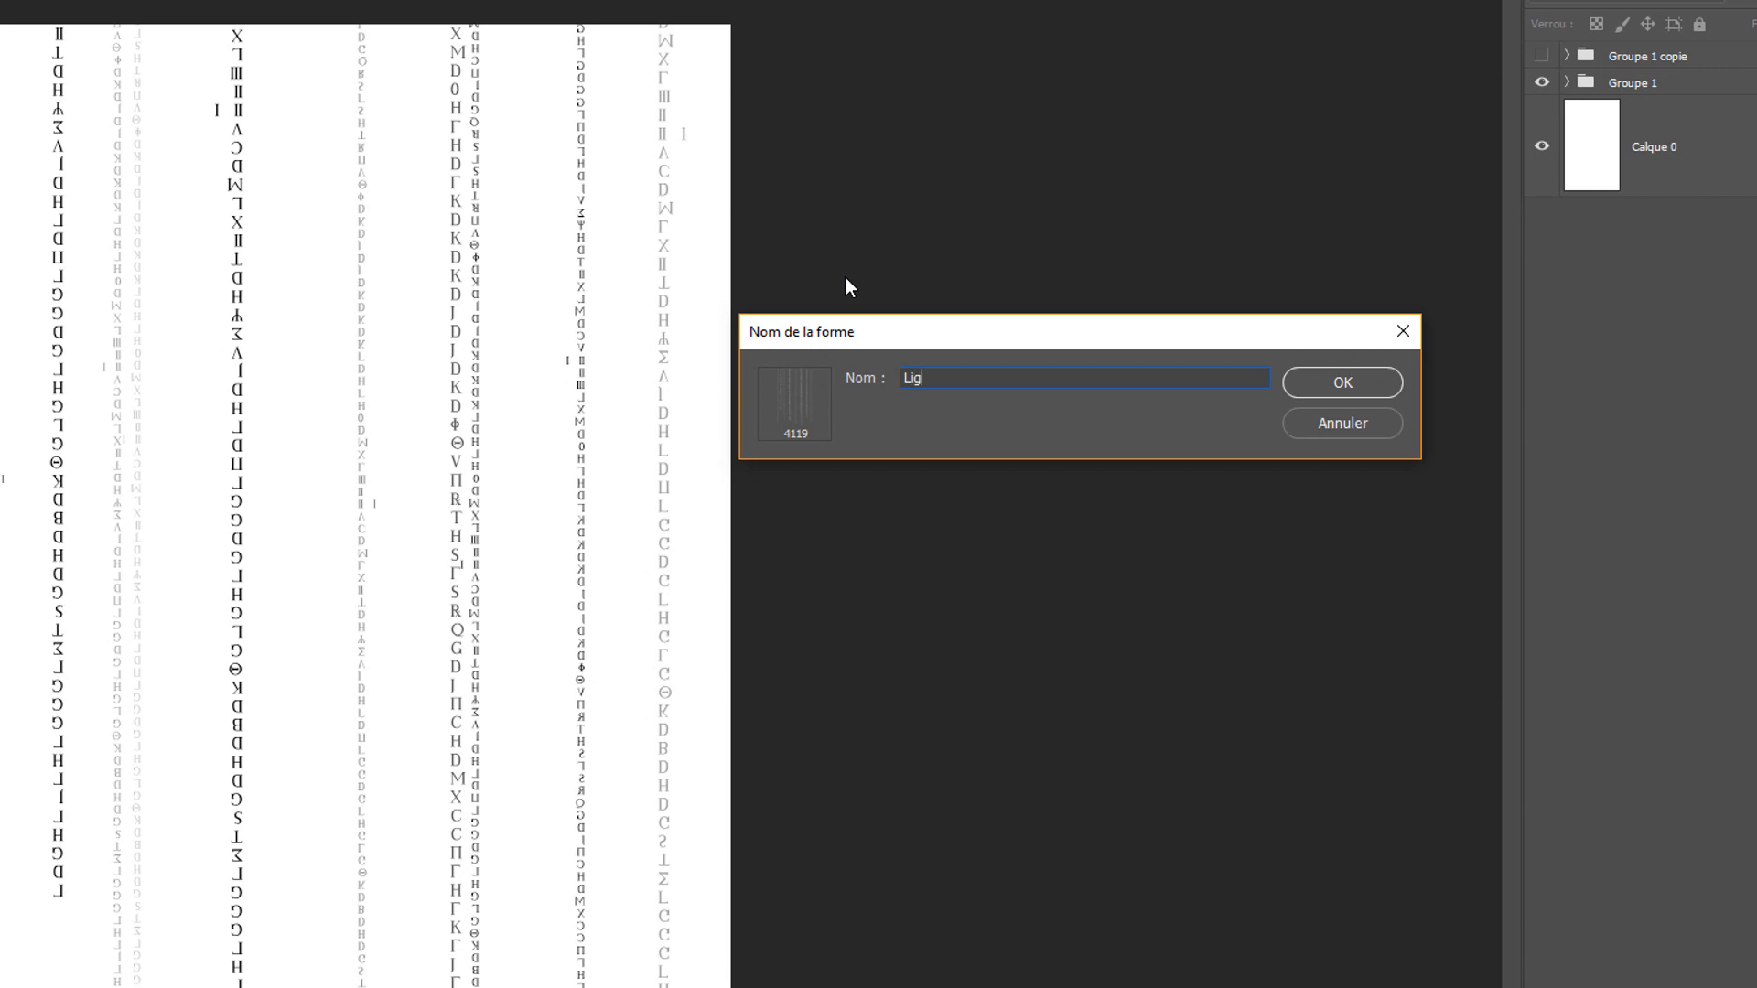
pyautogui.write('ne de texte 01')
pyautogui.moveTo(1080, 327); pyautogui.dragTo(1020, 334)
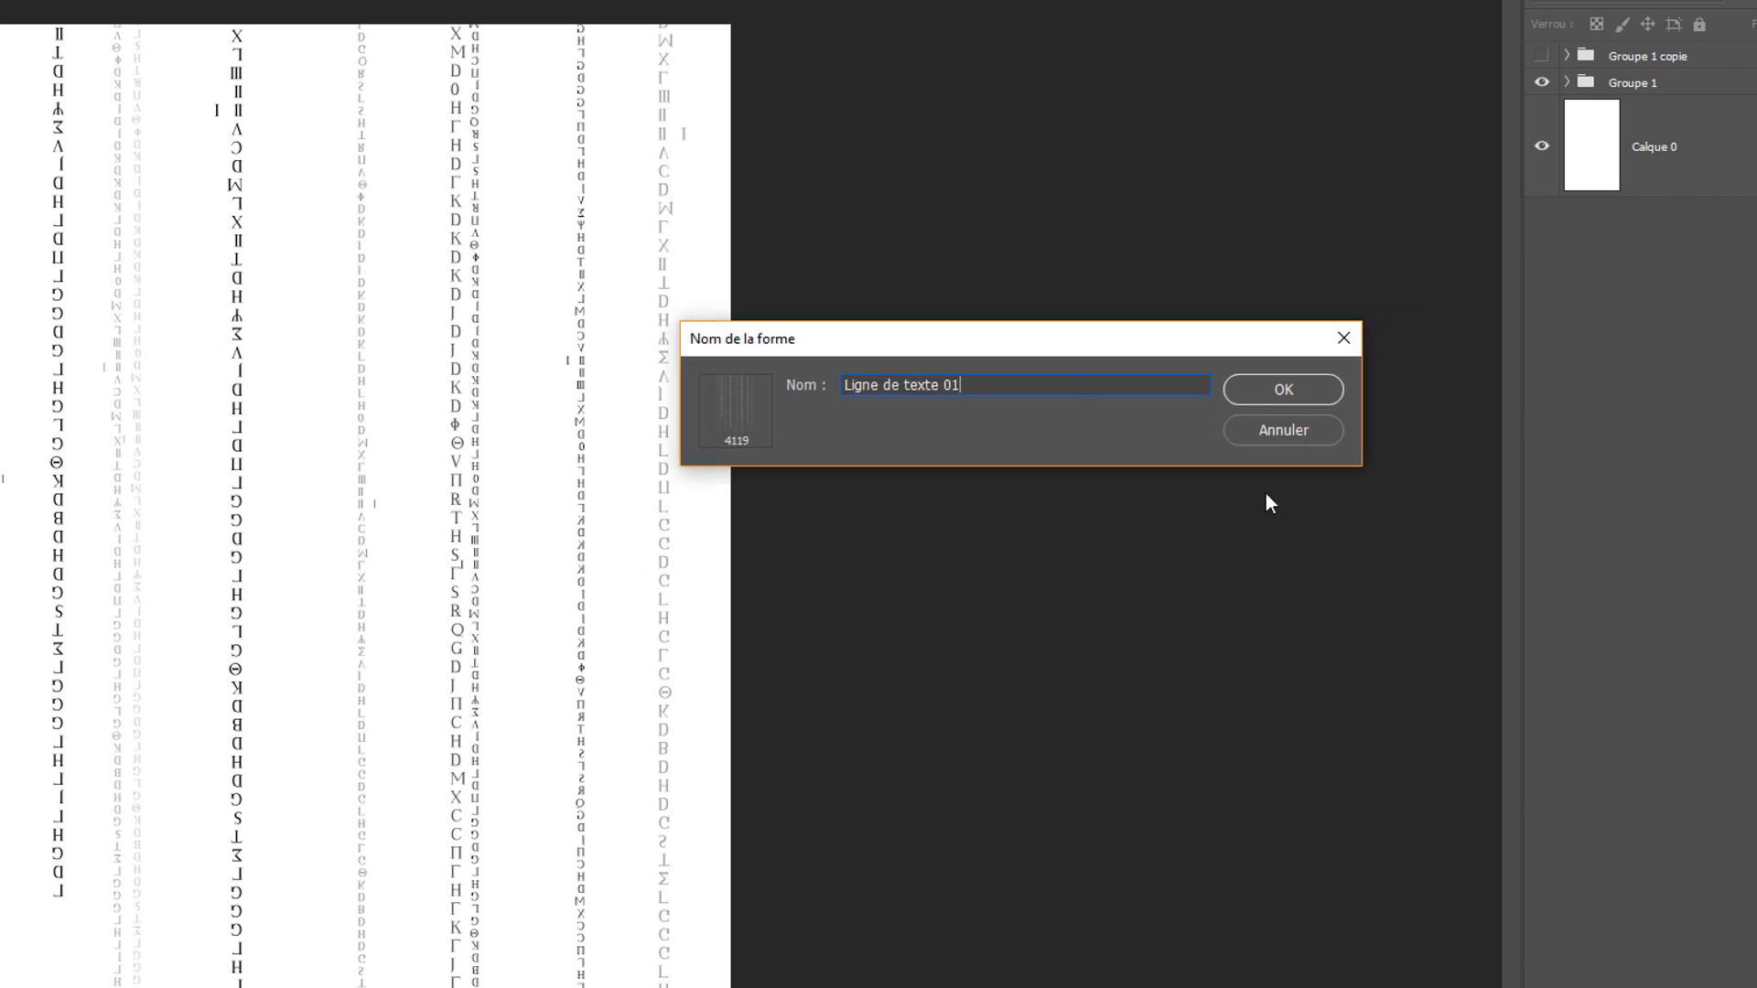
pyautogui.click(1283, 391)
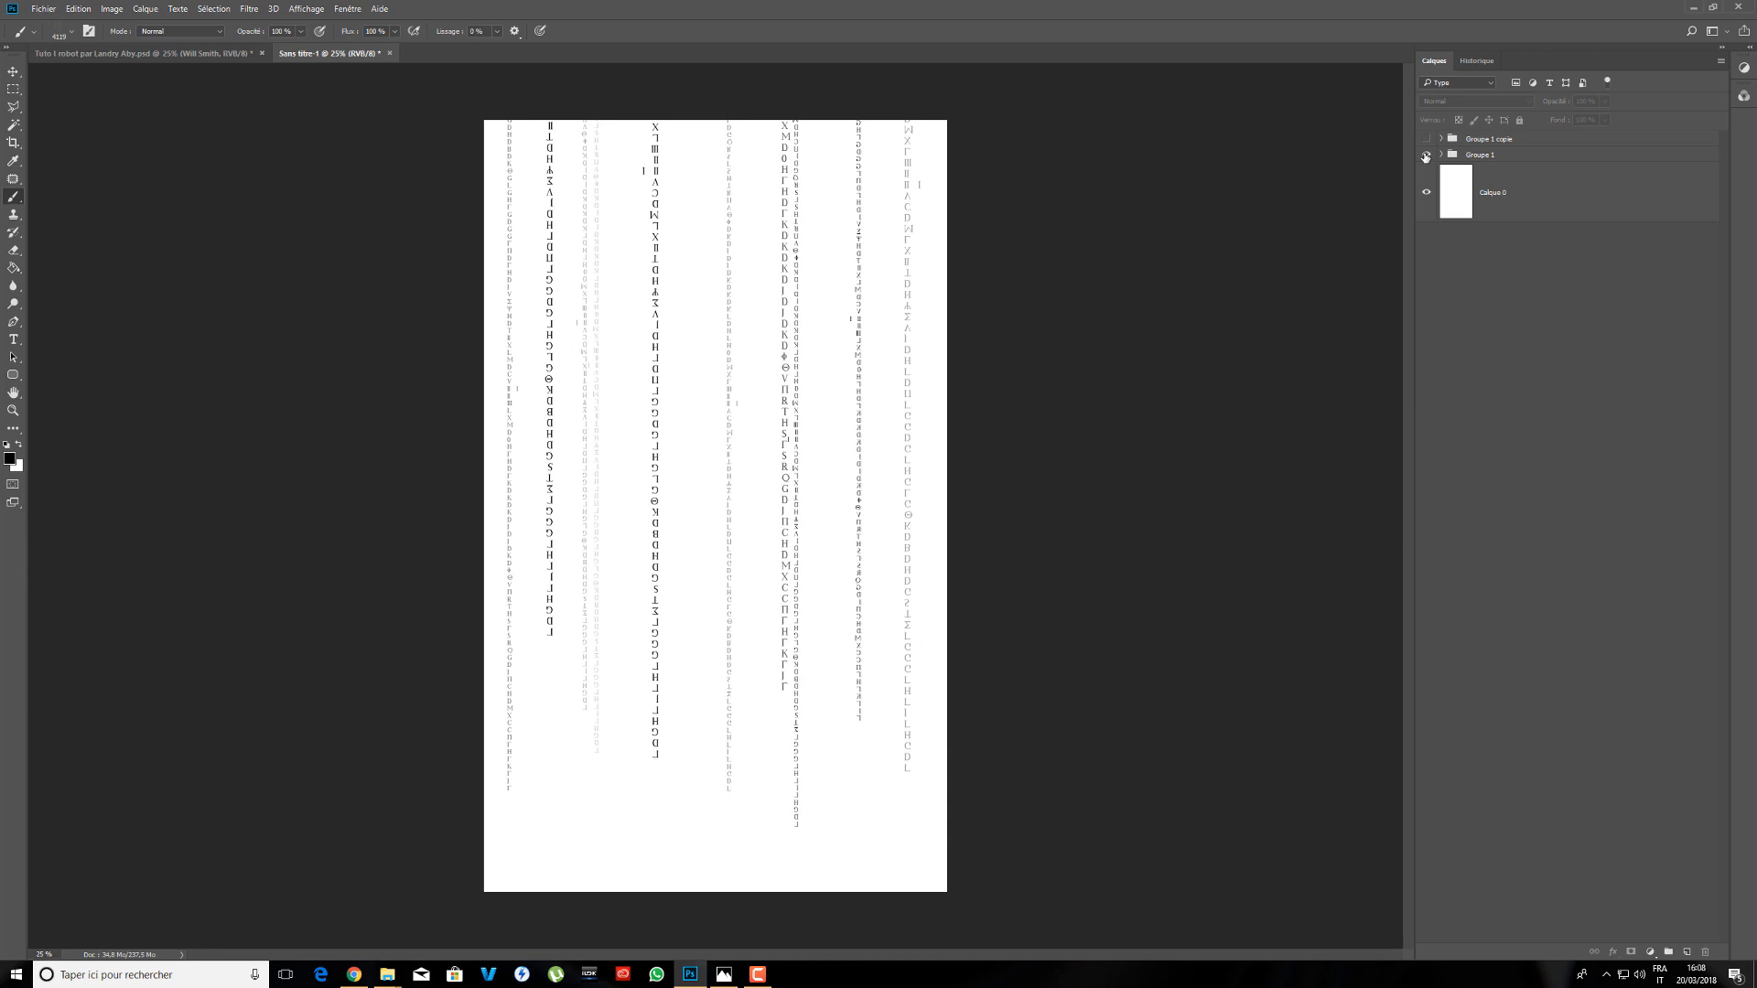
# - Show Groupe 1 copie instead of Groupe 1 and define its columns as a brush preset named "Ligne de texte 02"
pyautogui.click(1424, 155)
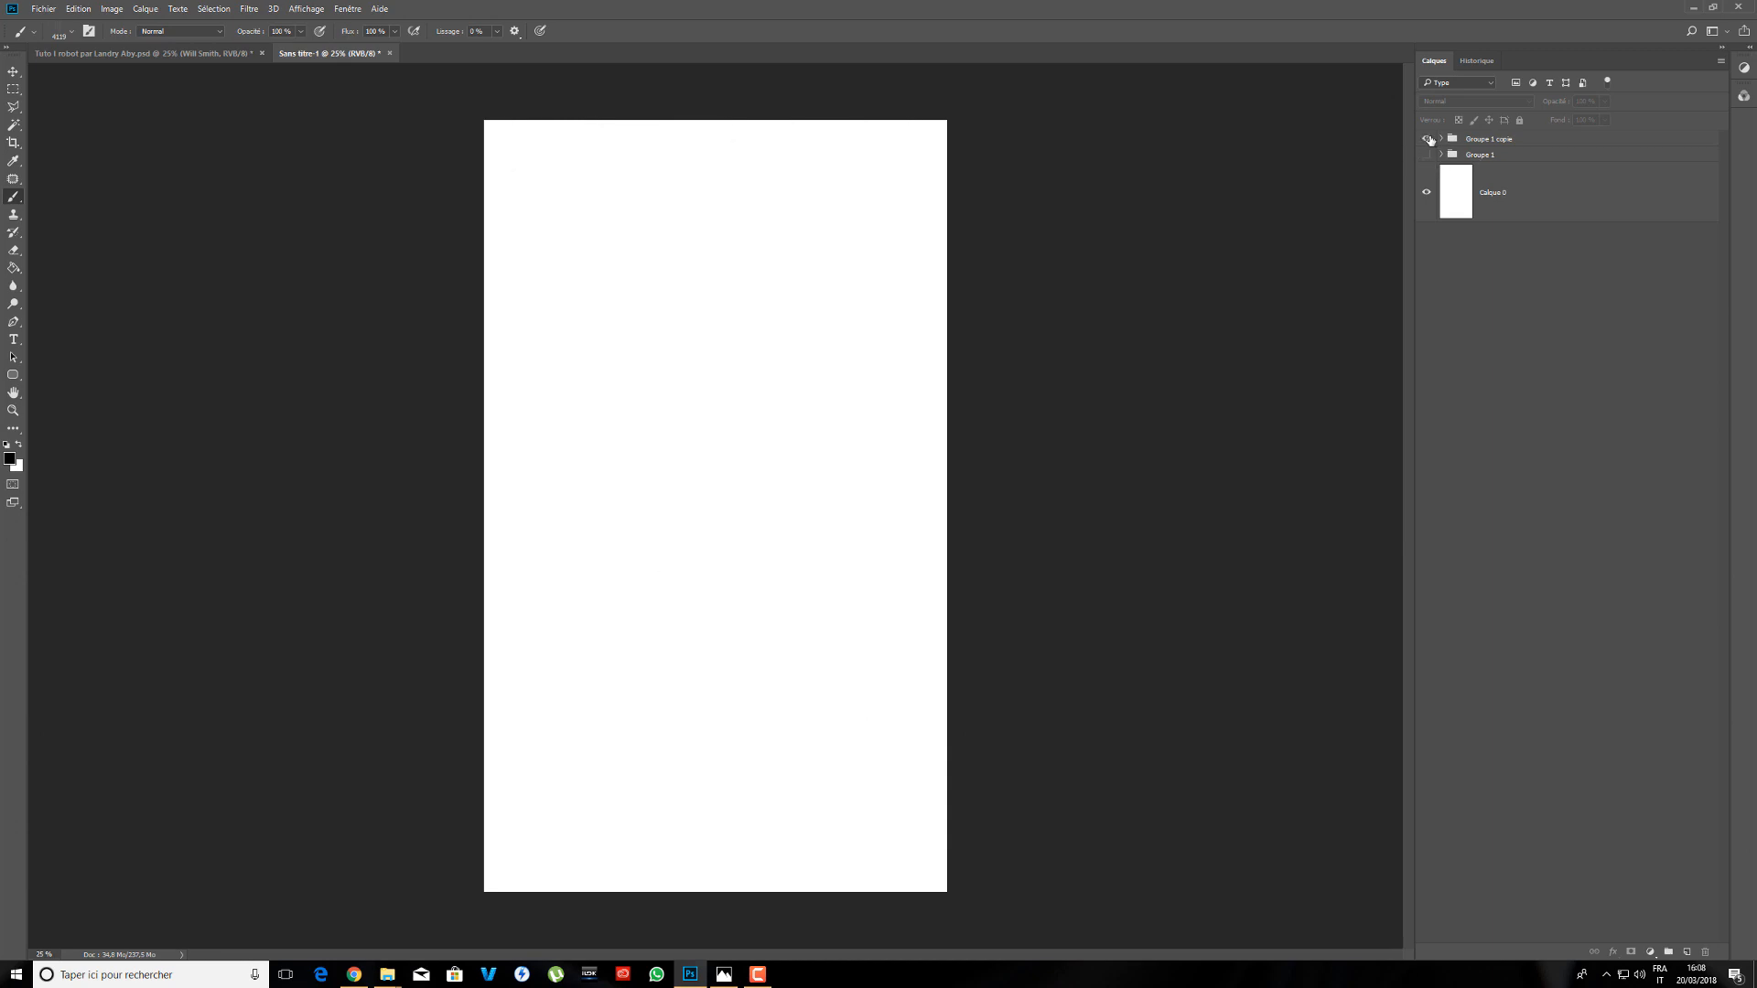
pyautogui.click(1426, 139)
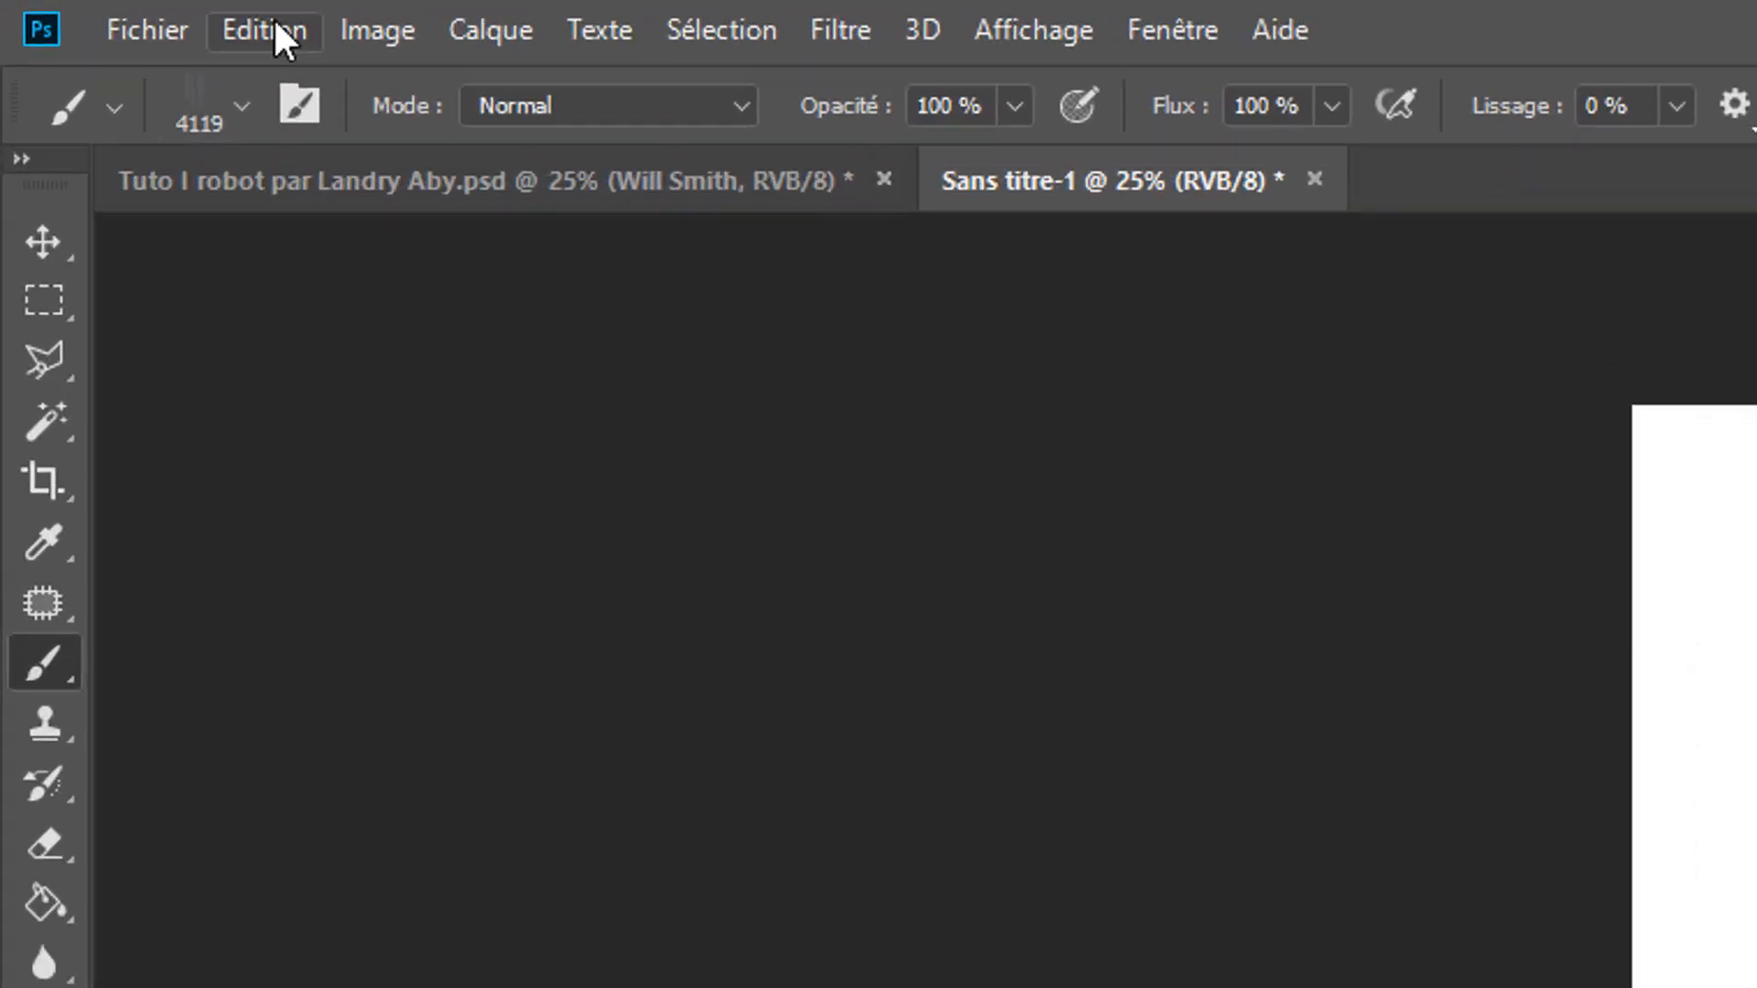
pyautogui.click(274, 25)
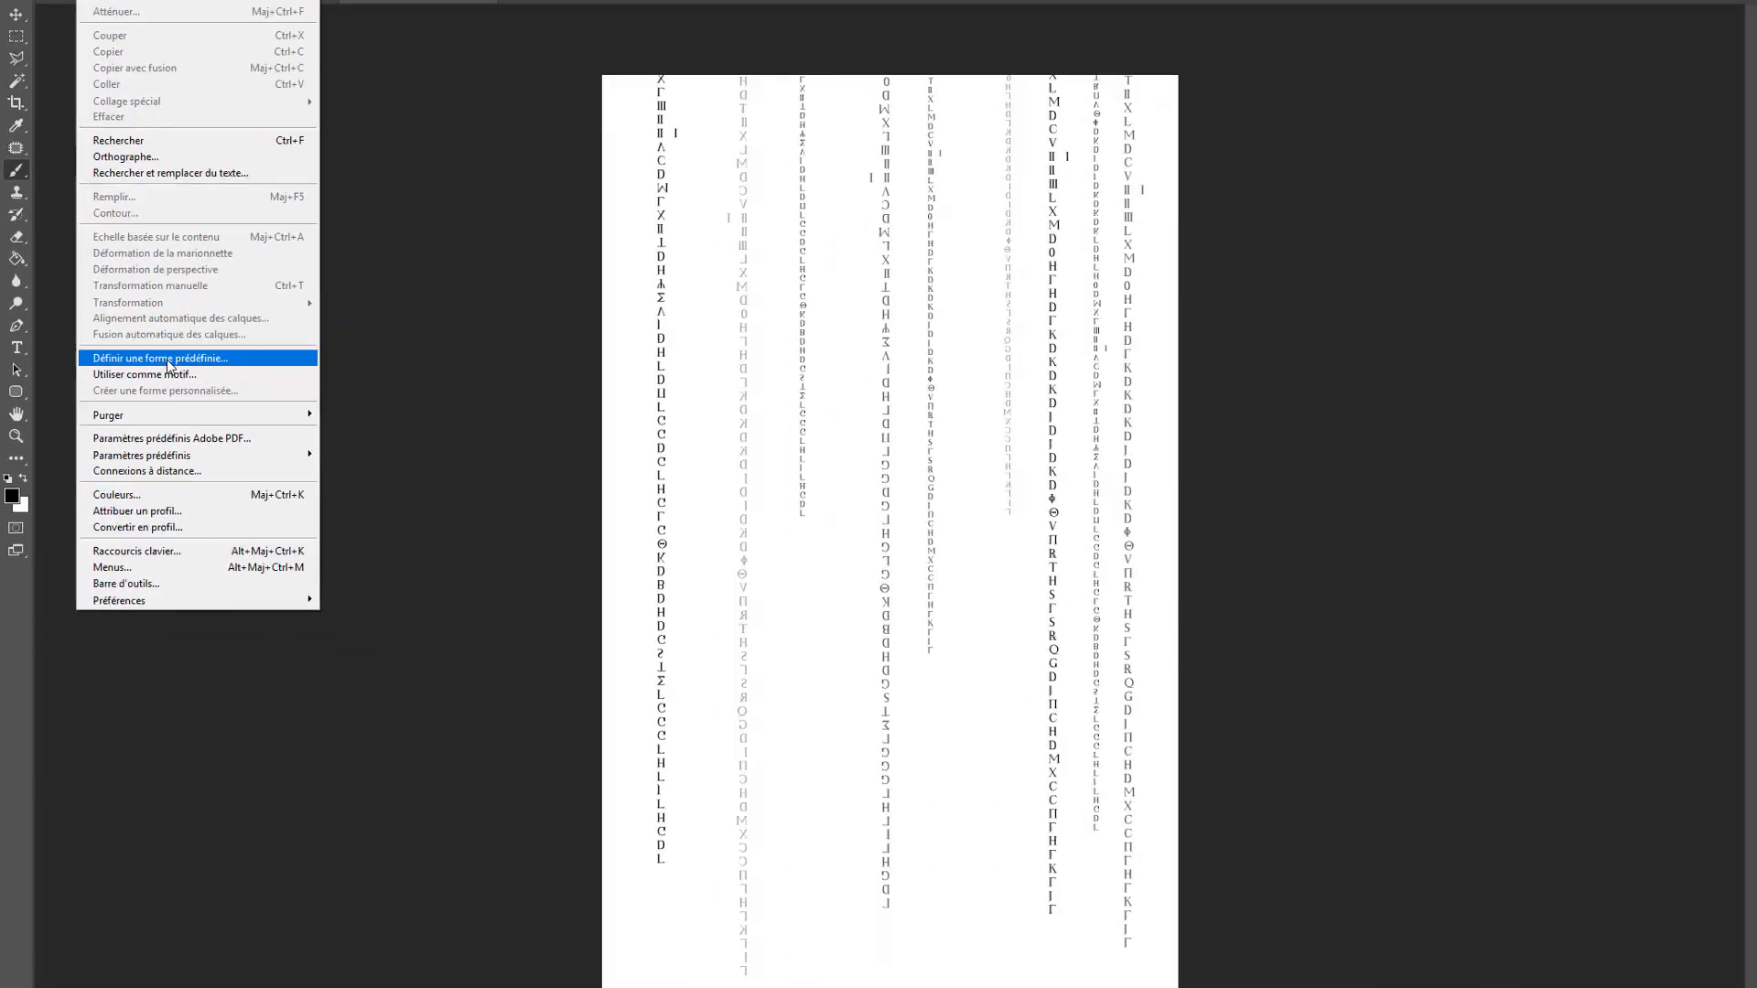
pyautogui.click(545, 485)
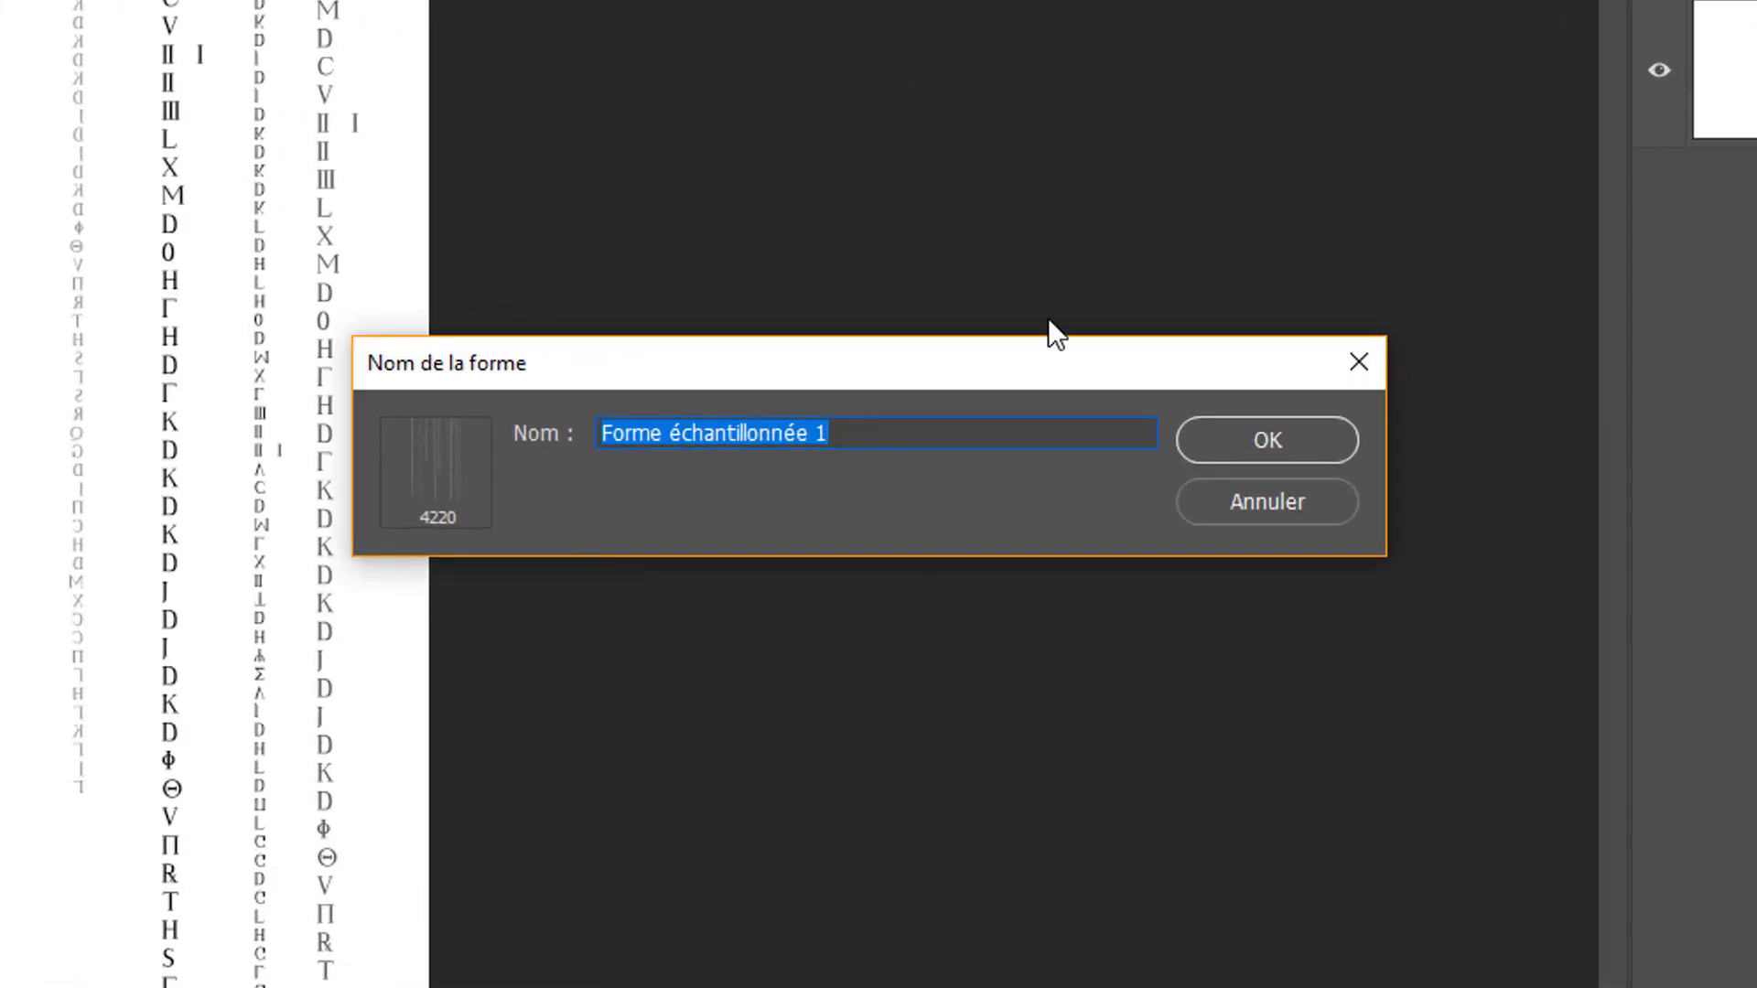
pyautogui.write('Ligne de')
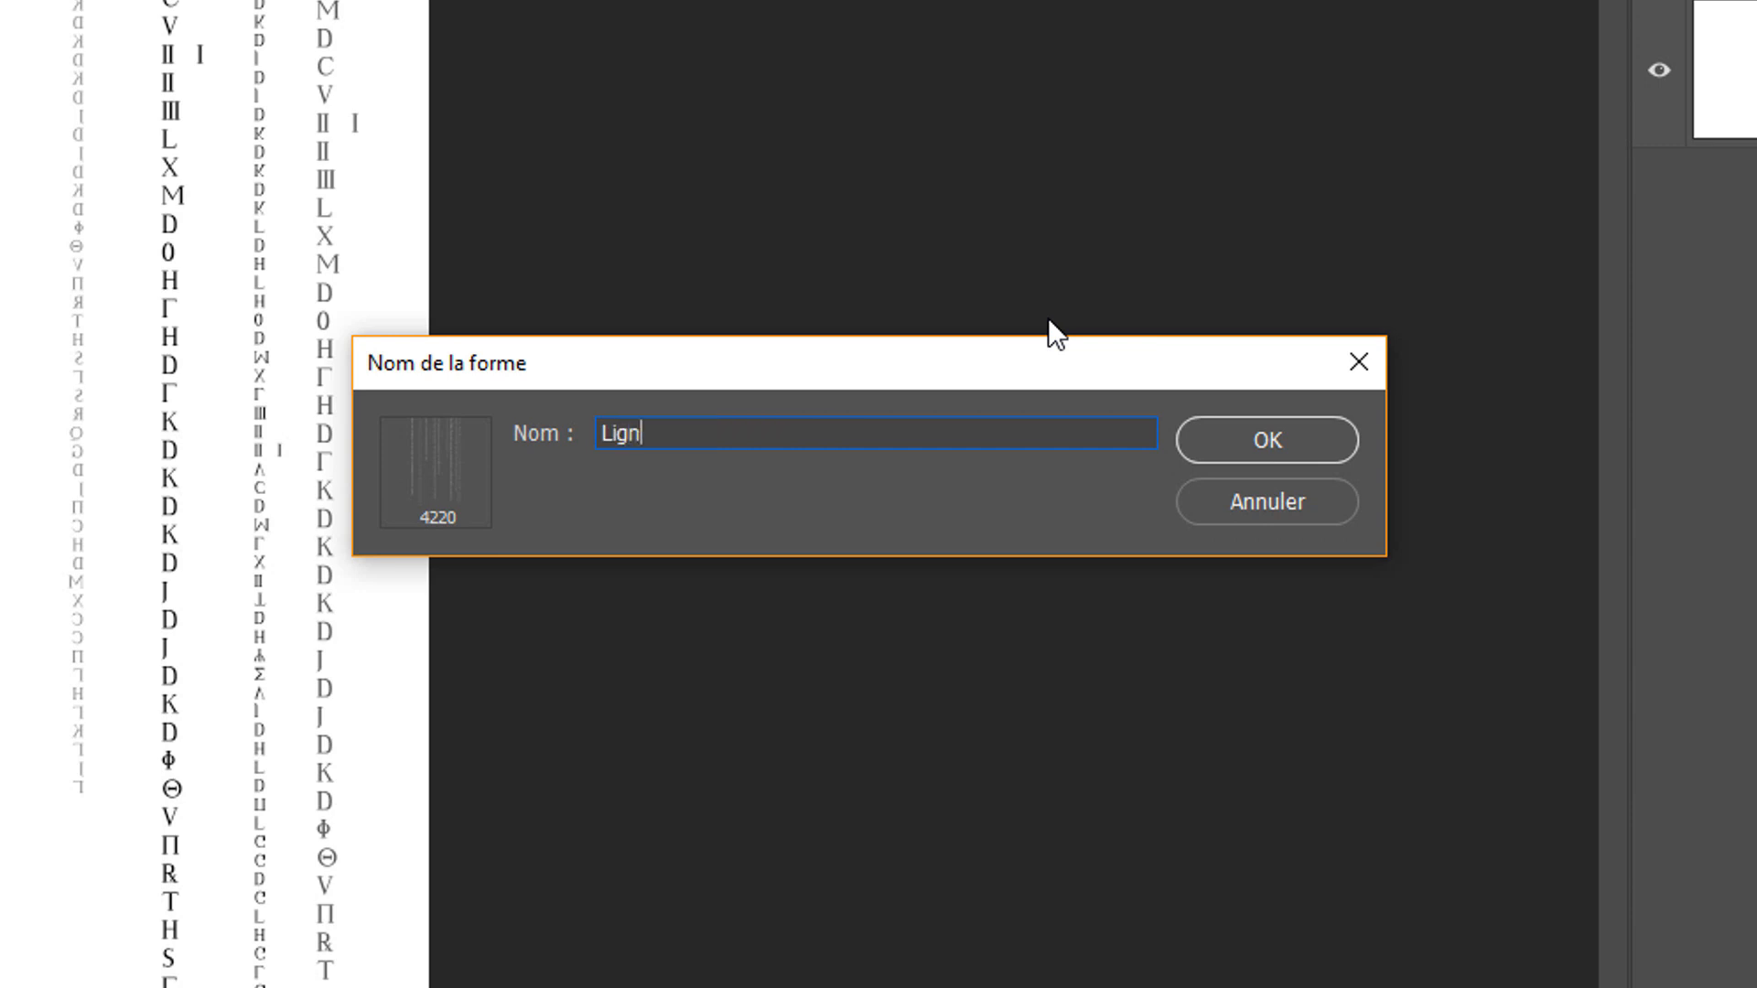
pyautogui.write(' texte 02')
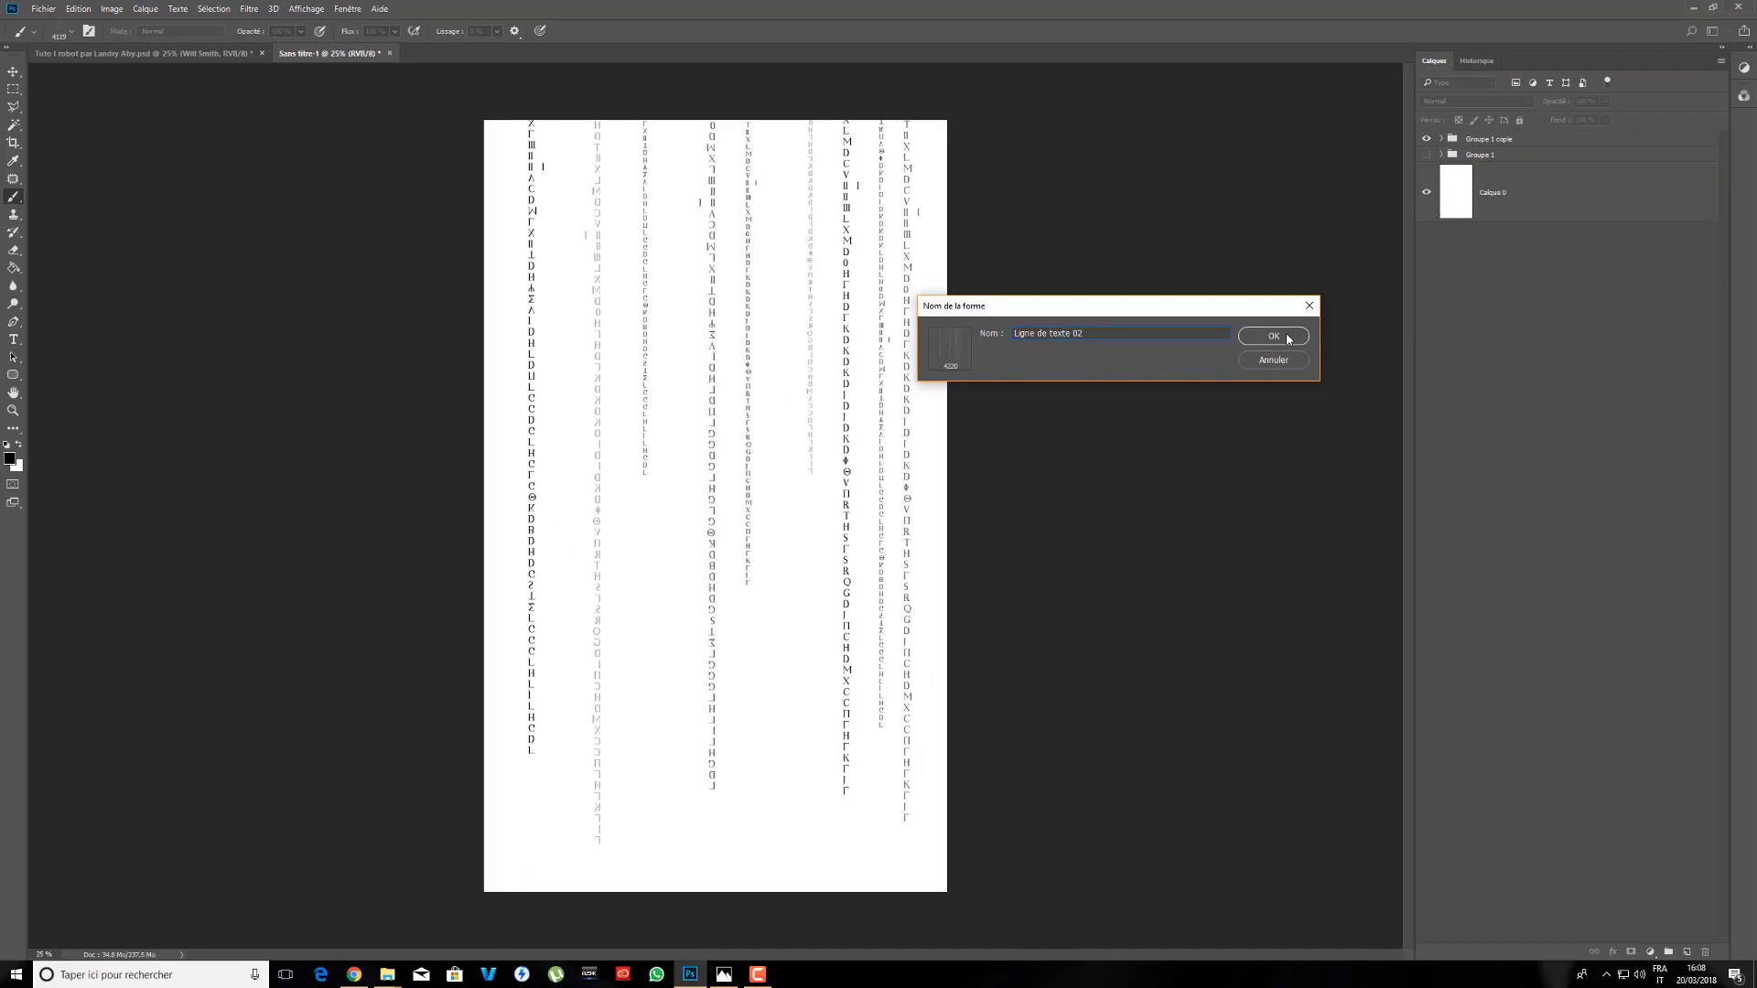
pyautogui.click(1288, 338)
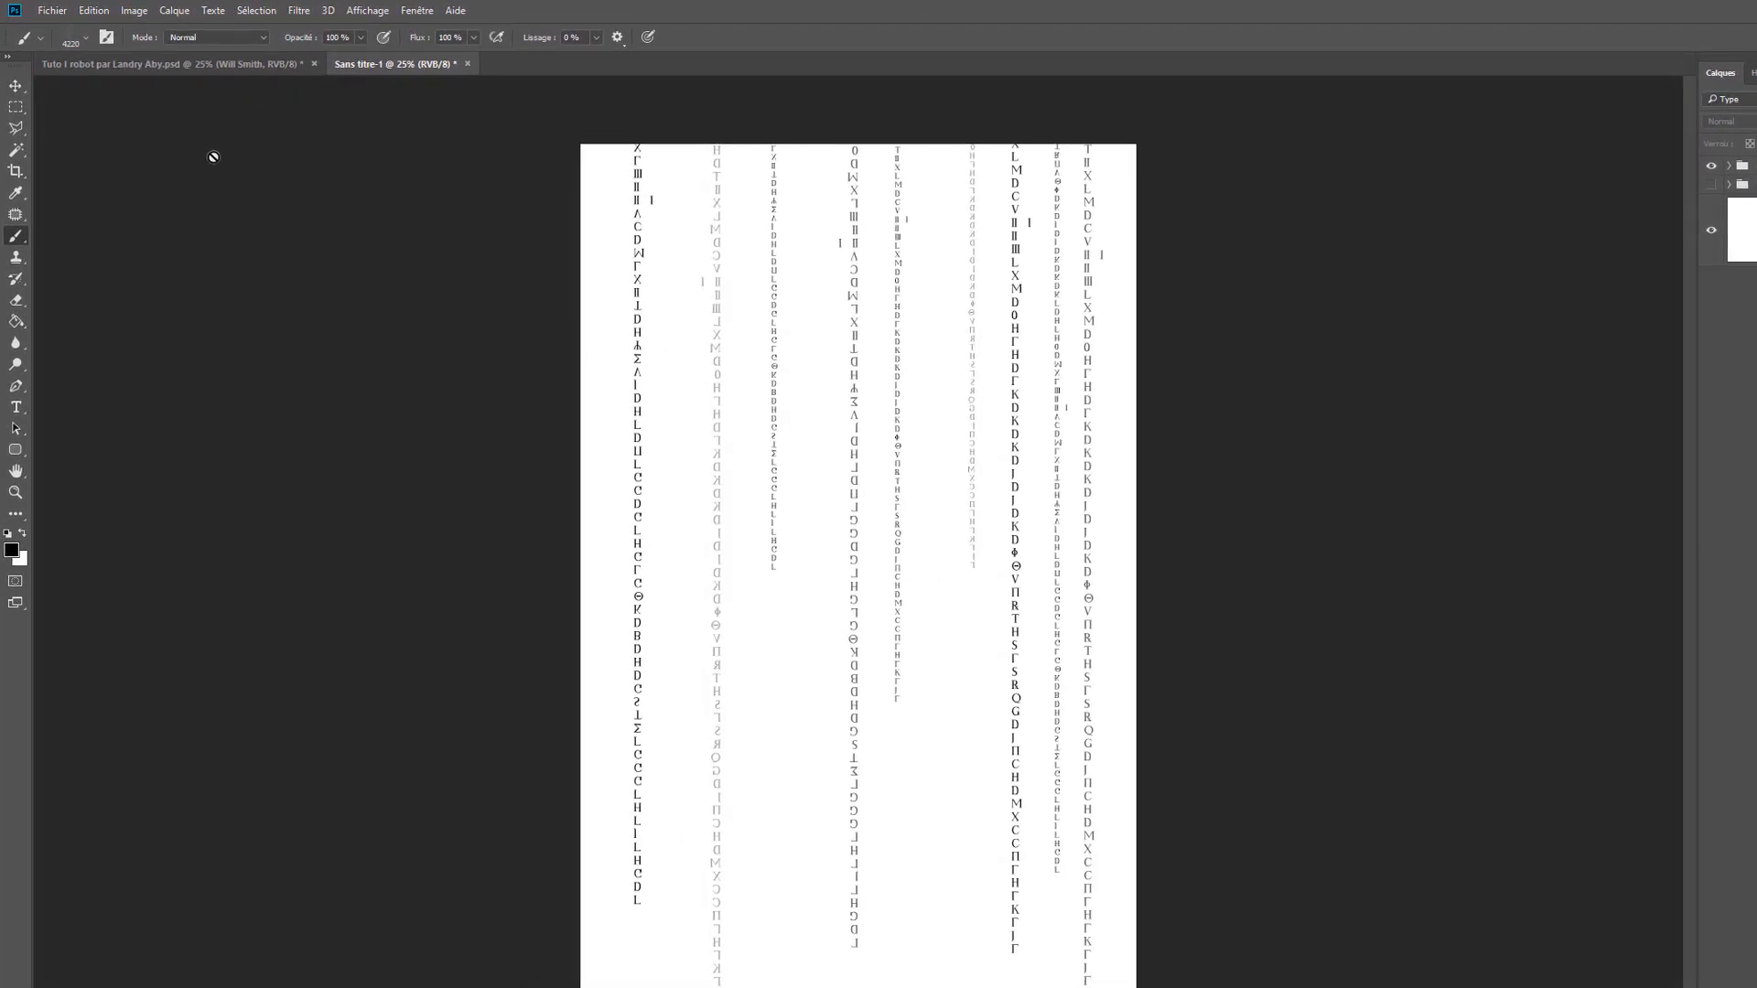
# - Preview the character-column brush over the poster document with the Particule layer selected, and return to the untitled document
pyautogui.click(217, 63)
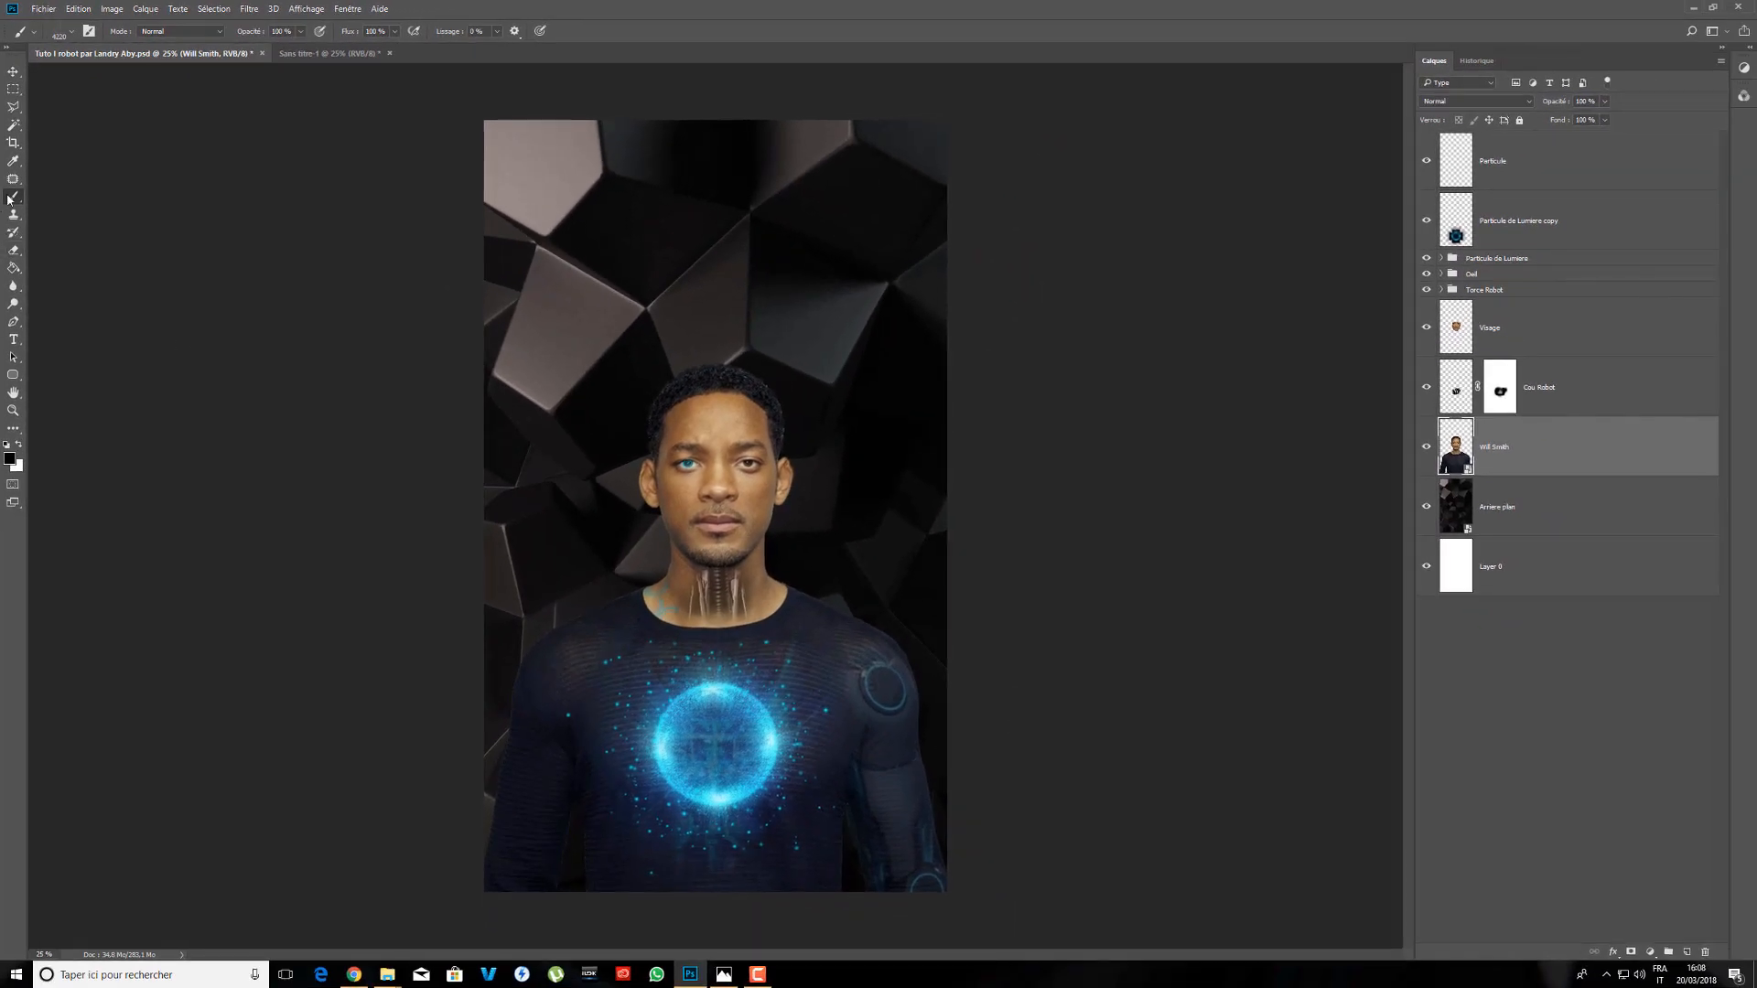
pyautogui.click(1546, 176)
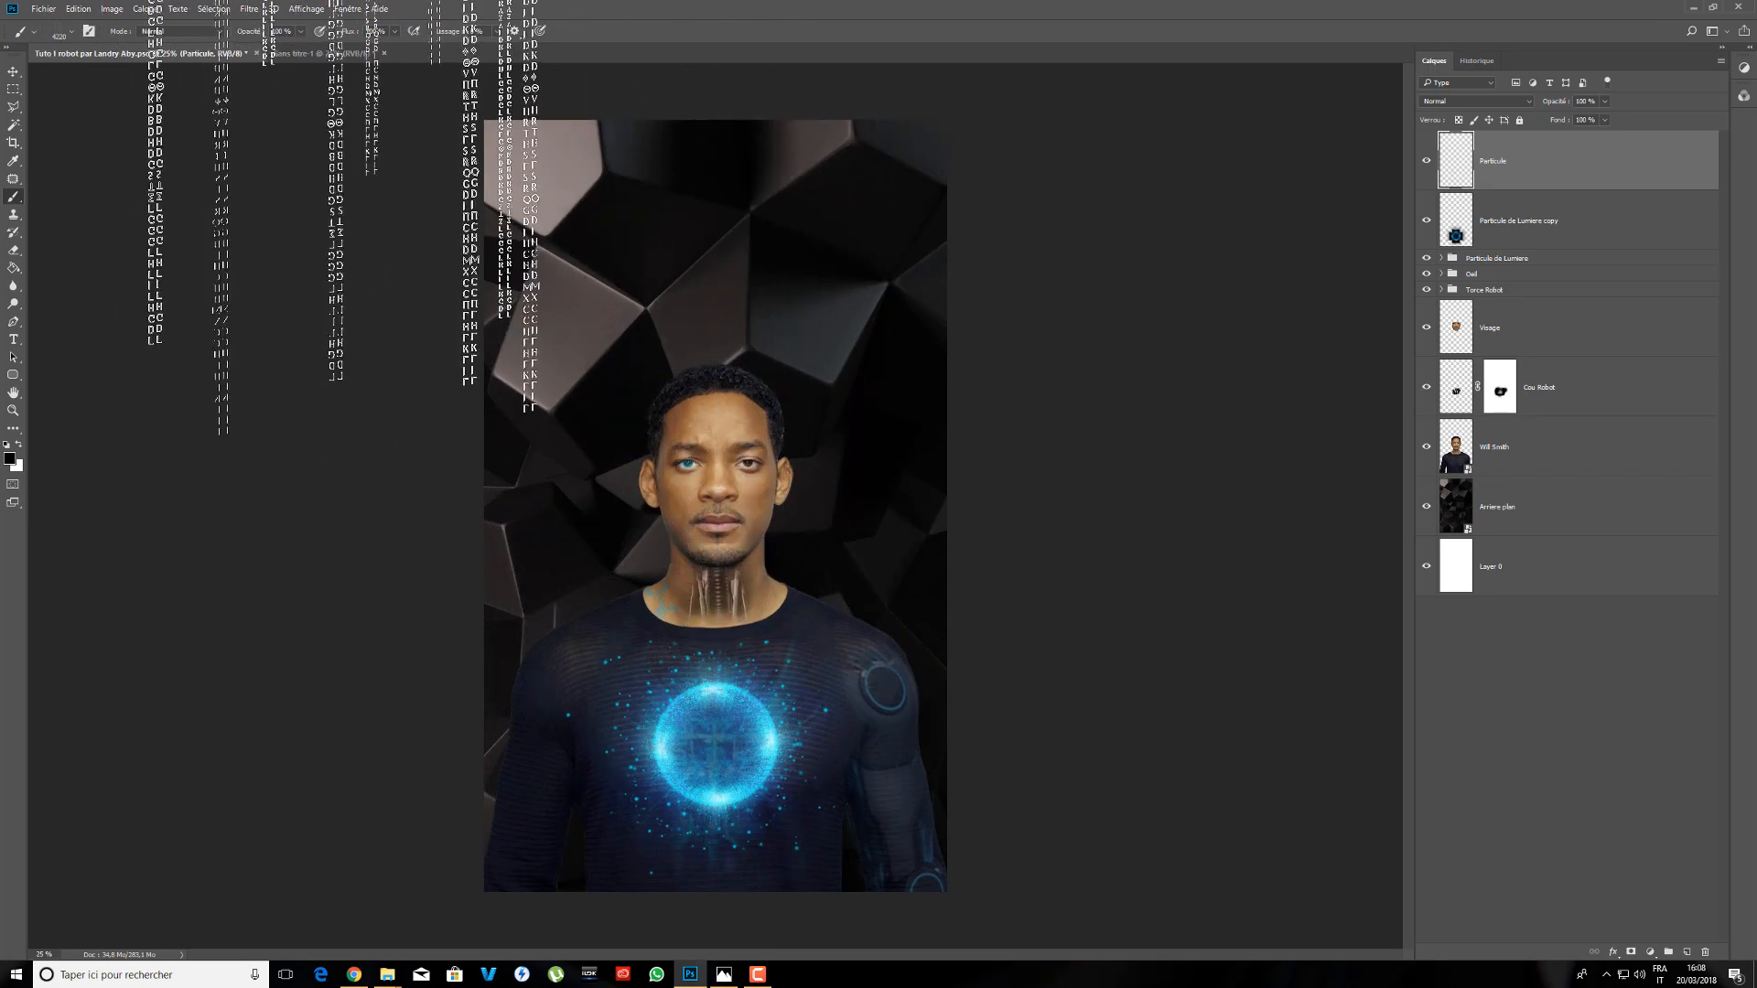
pyautogui.click(334, 53)
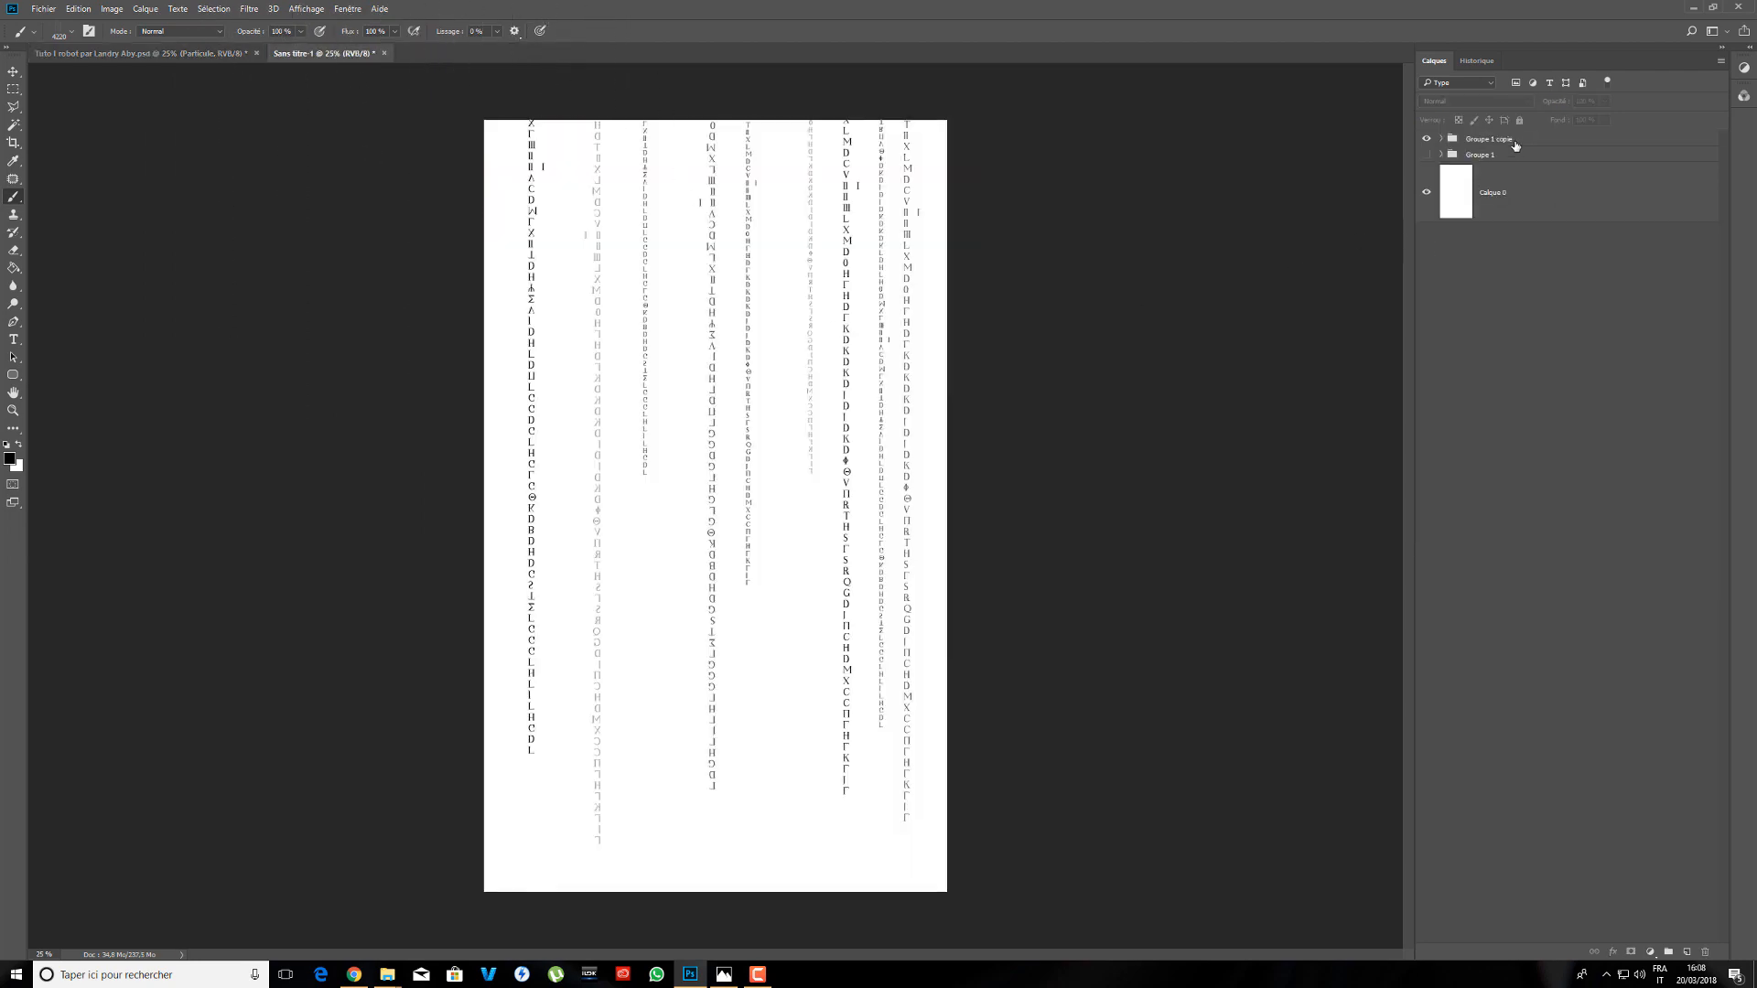
# - Isolate the large dark column in the page's right half by moving its text layer above Groupe 1 copie and hiding that group
pyautogui.click(1439, 141)
pyautogui.click(1442, 140)
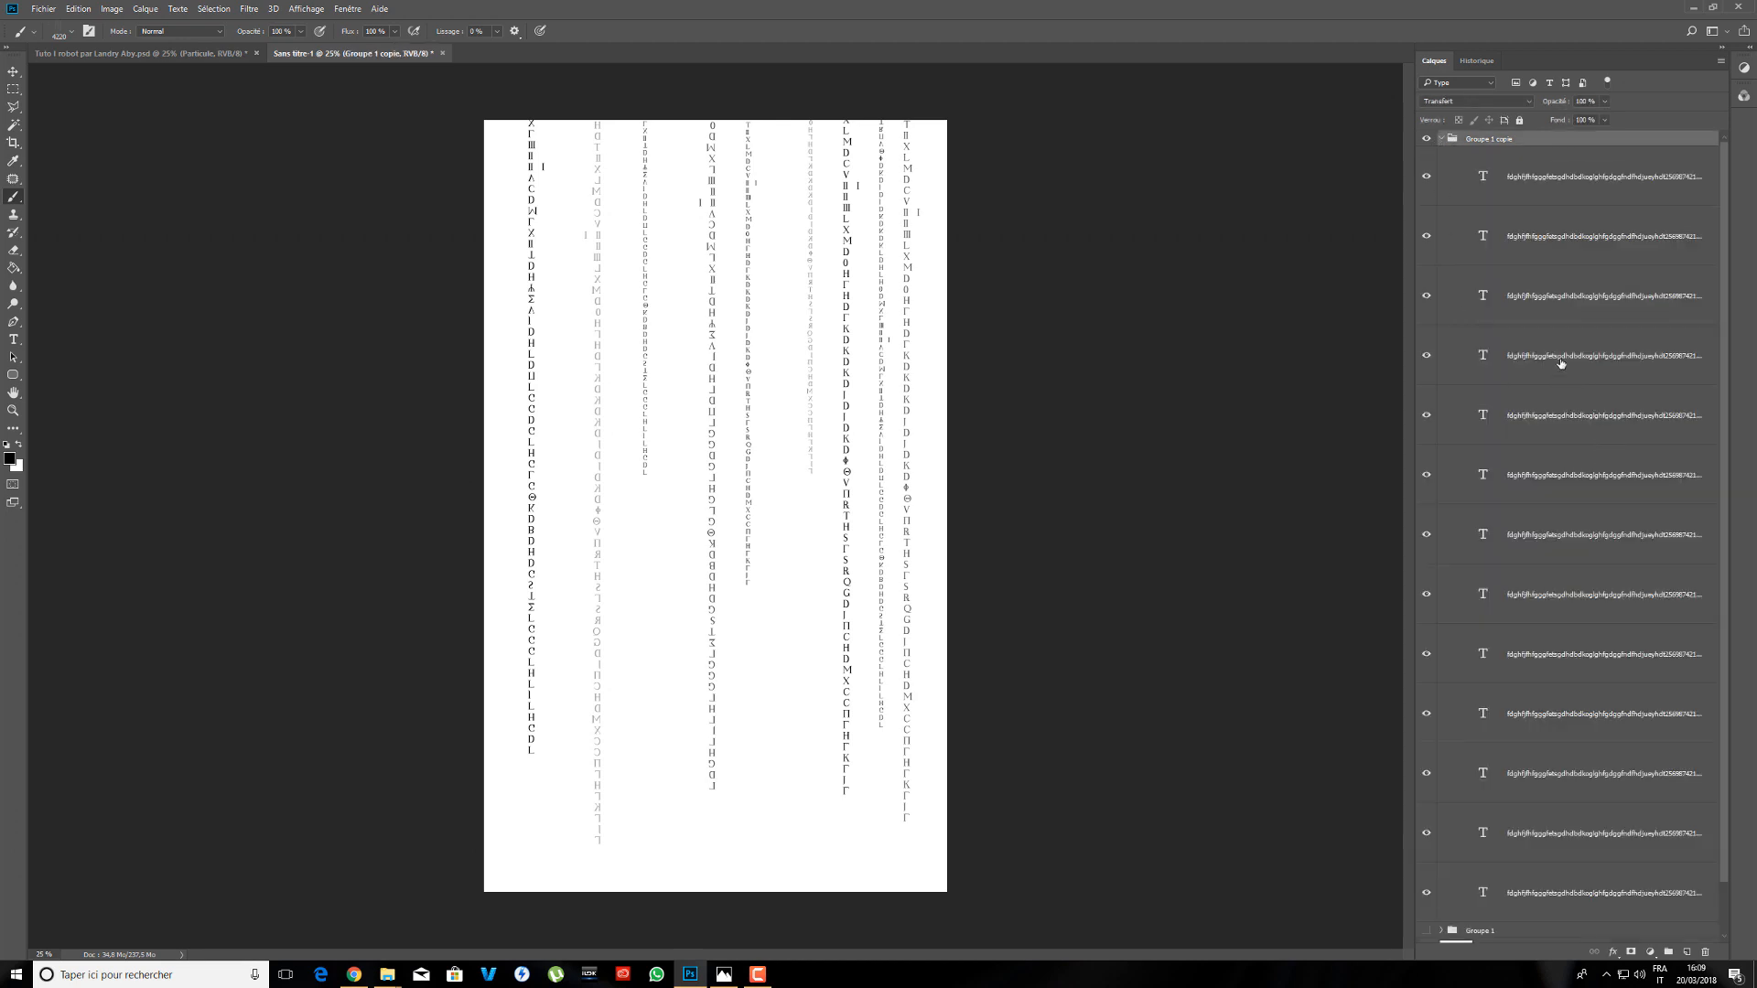
pyautogui.moveTo(1560, 363); pyautogui.dragTo(1558, 354)
pyautogui.keyDown('ctrl'); pyautogui.click(880, 385); pyautogui.keyUp('ctrl')
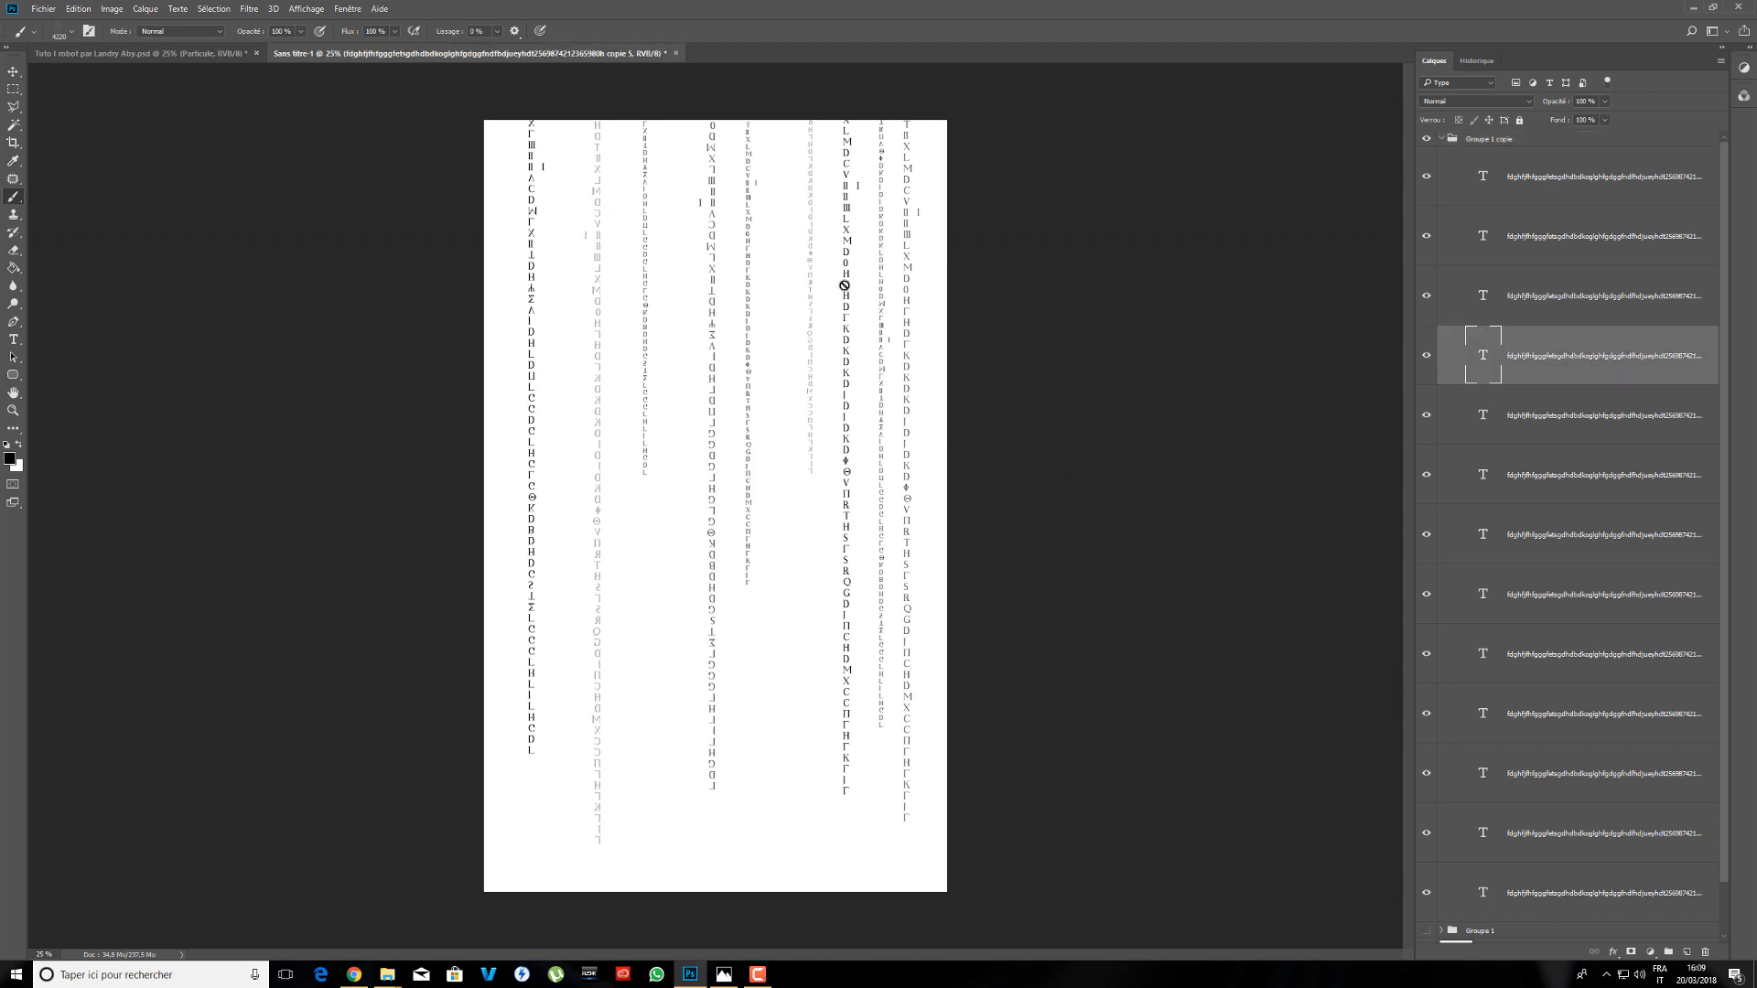
pyautogui.click(12, 76)
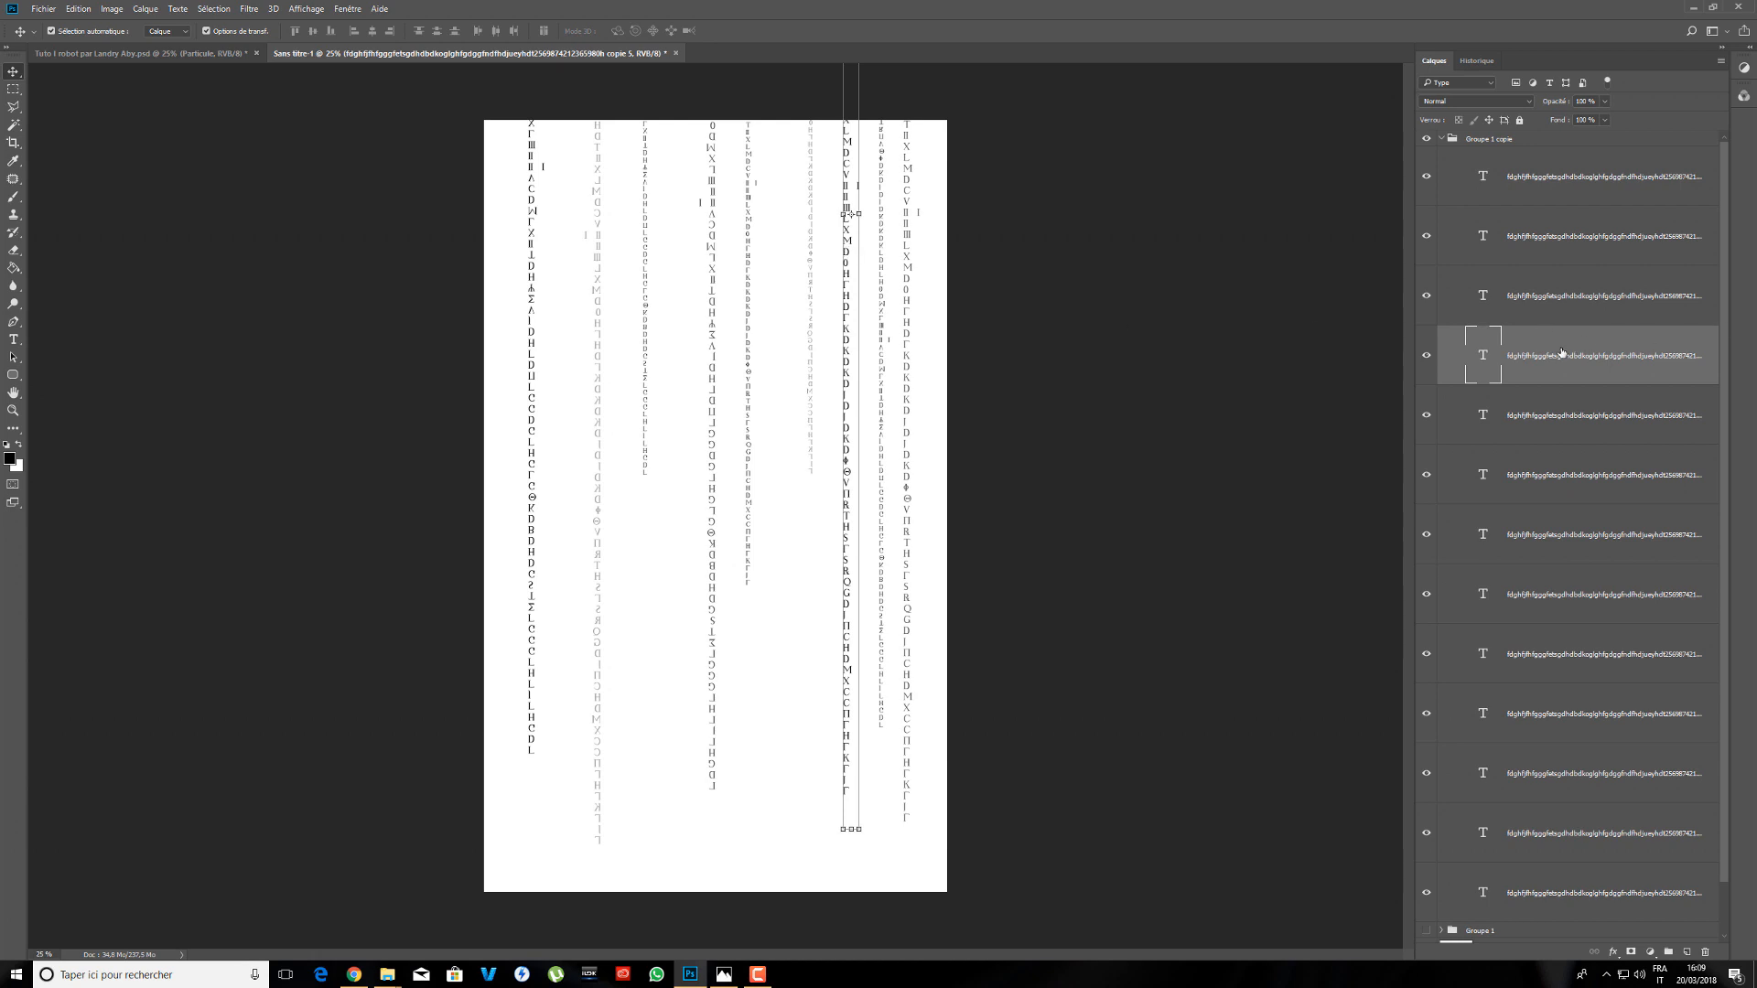
pyautogui.moveTo(1562, 354); pyautogui.dragTo(1489, 143)
pyautogui.click(1442, 198)
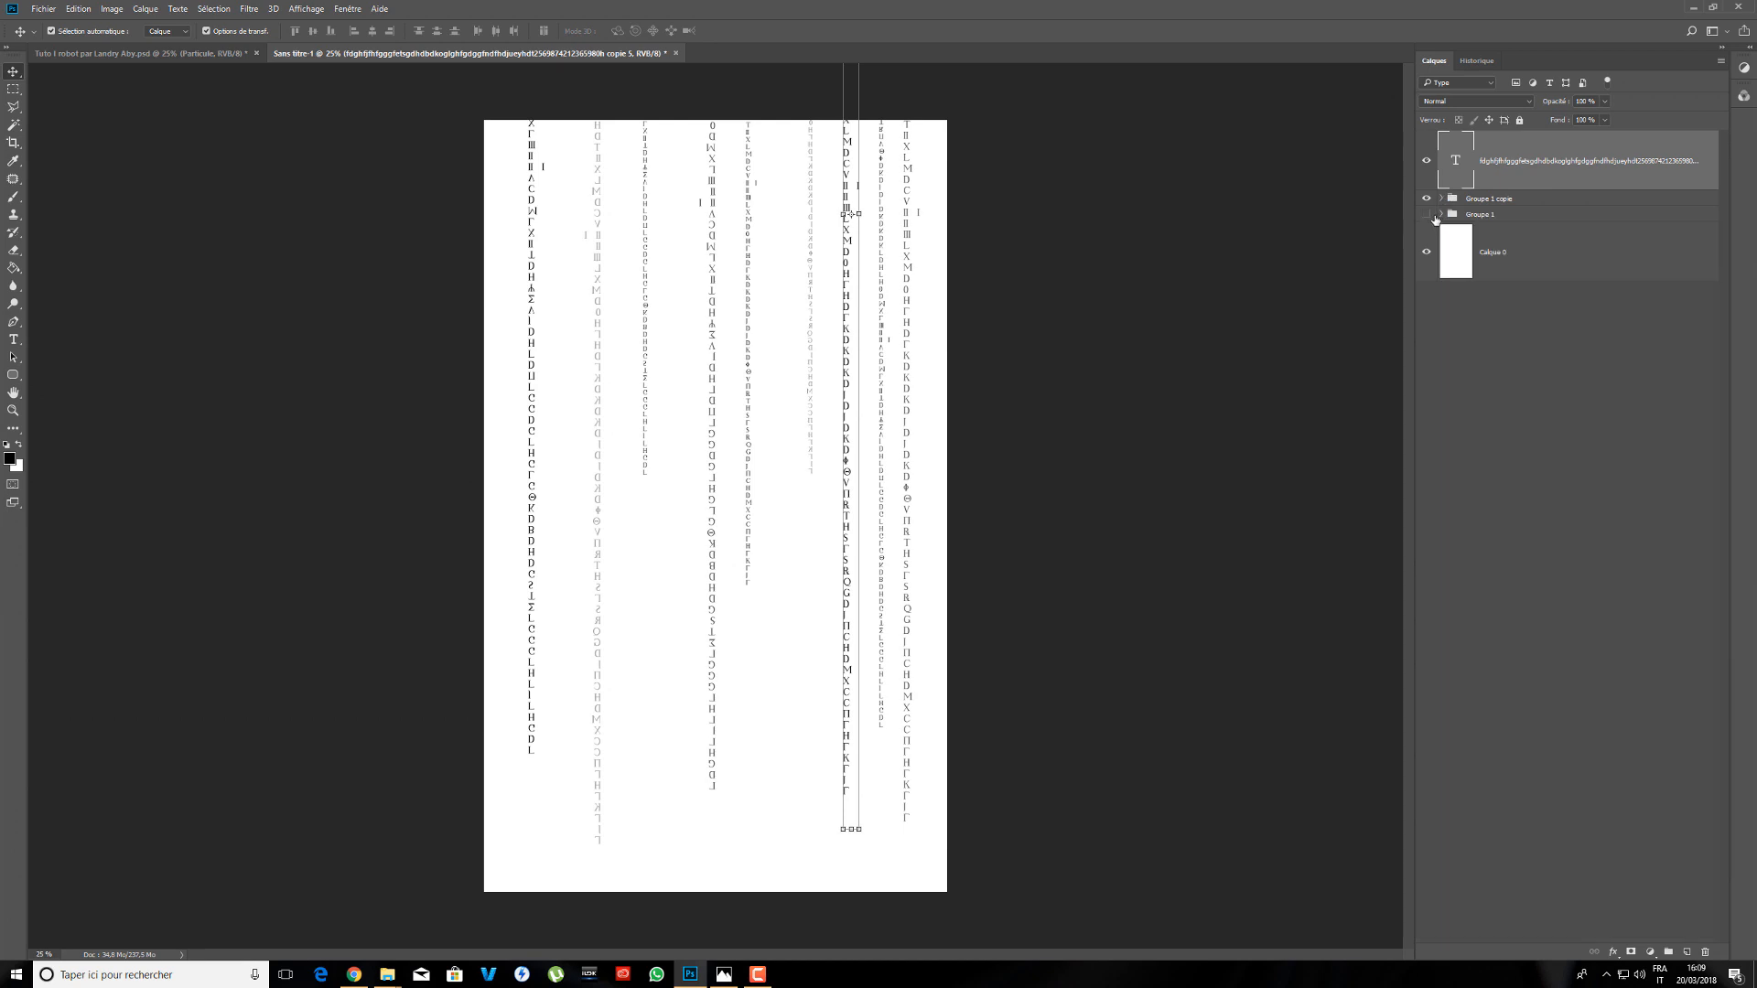
pyautogui.click(1425, 199)
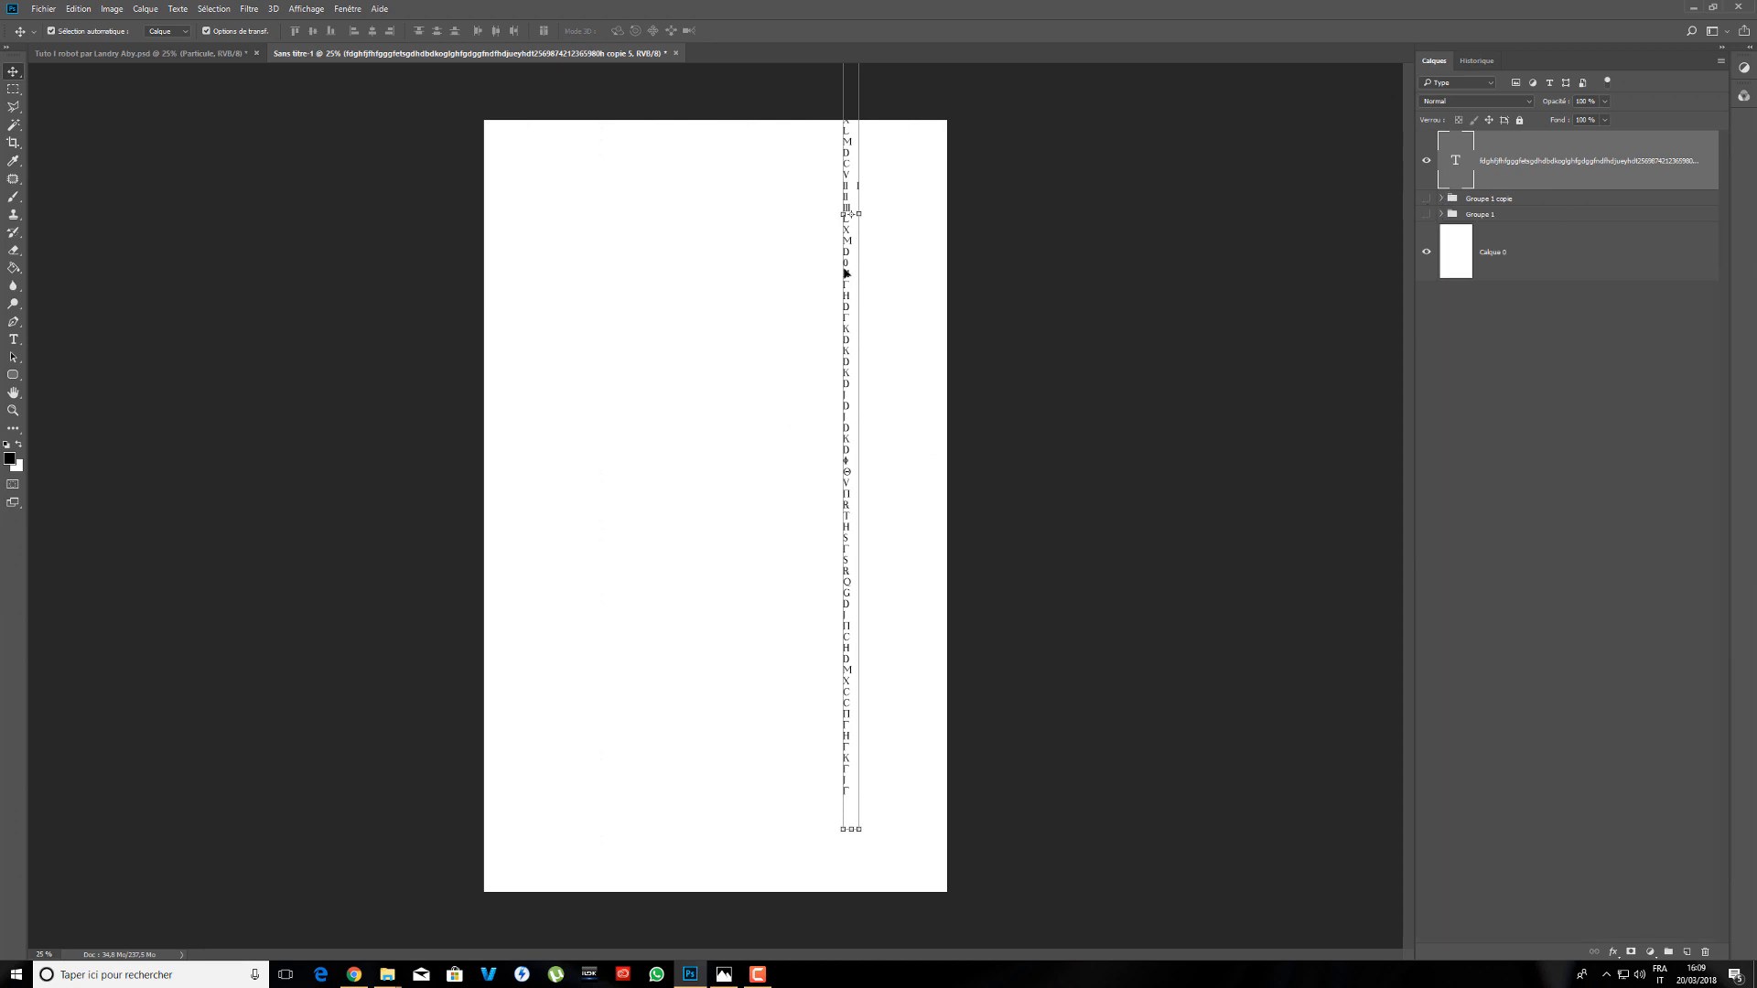
# - Move the isolated large column near the page's centre and lower it so it ends just above the bottom edge
pyautogui.moveTo(847, 272); pyautogui.dragTo(717, 266)
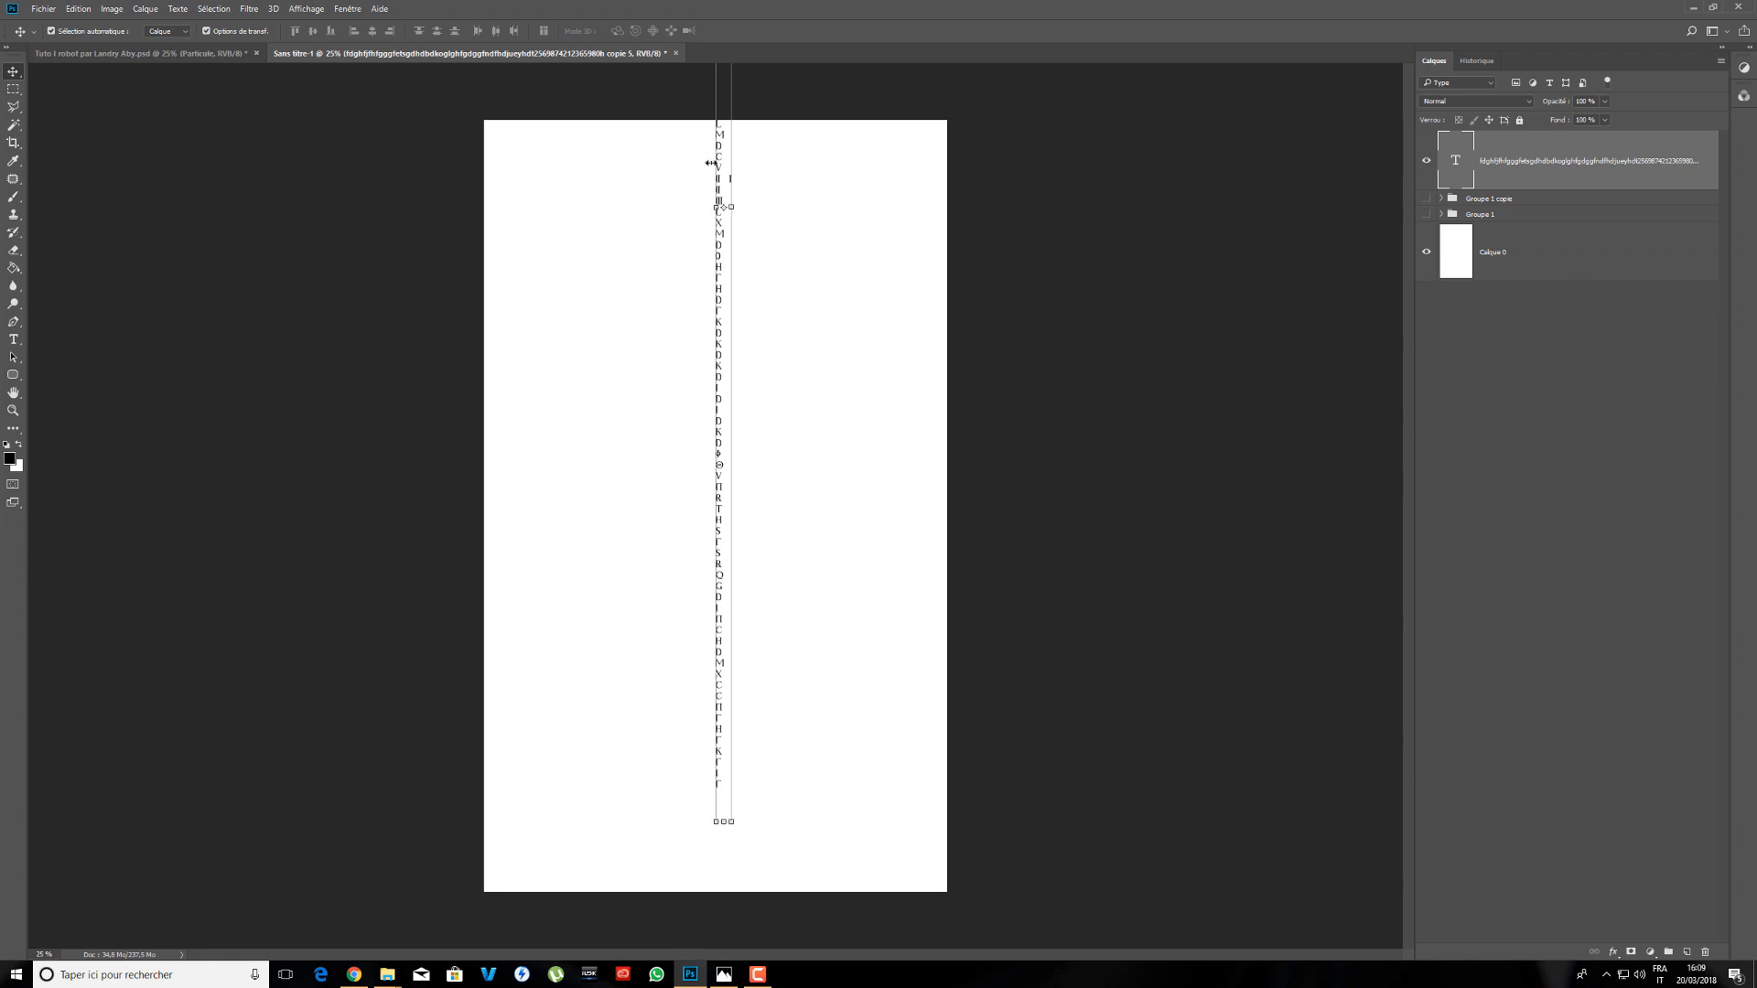
pyautogui.moveTo(720, 169); pyautogui.dragTo(719, 157)
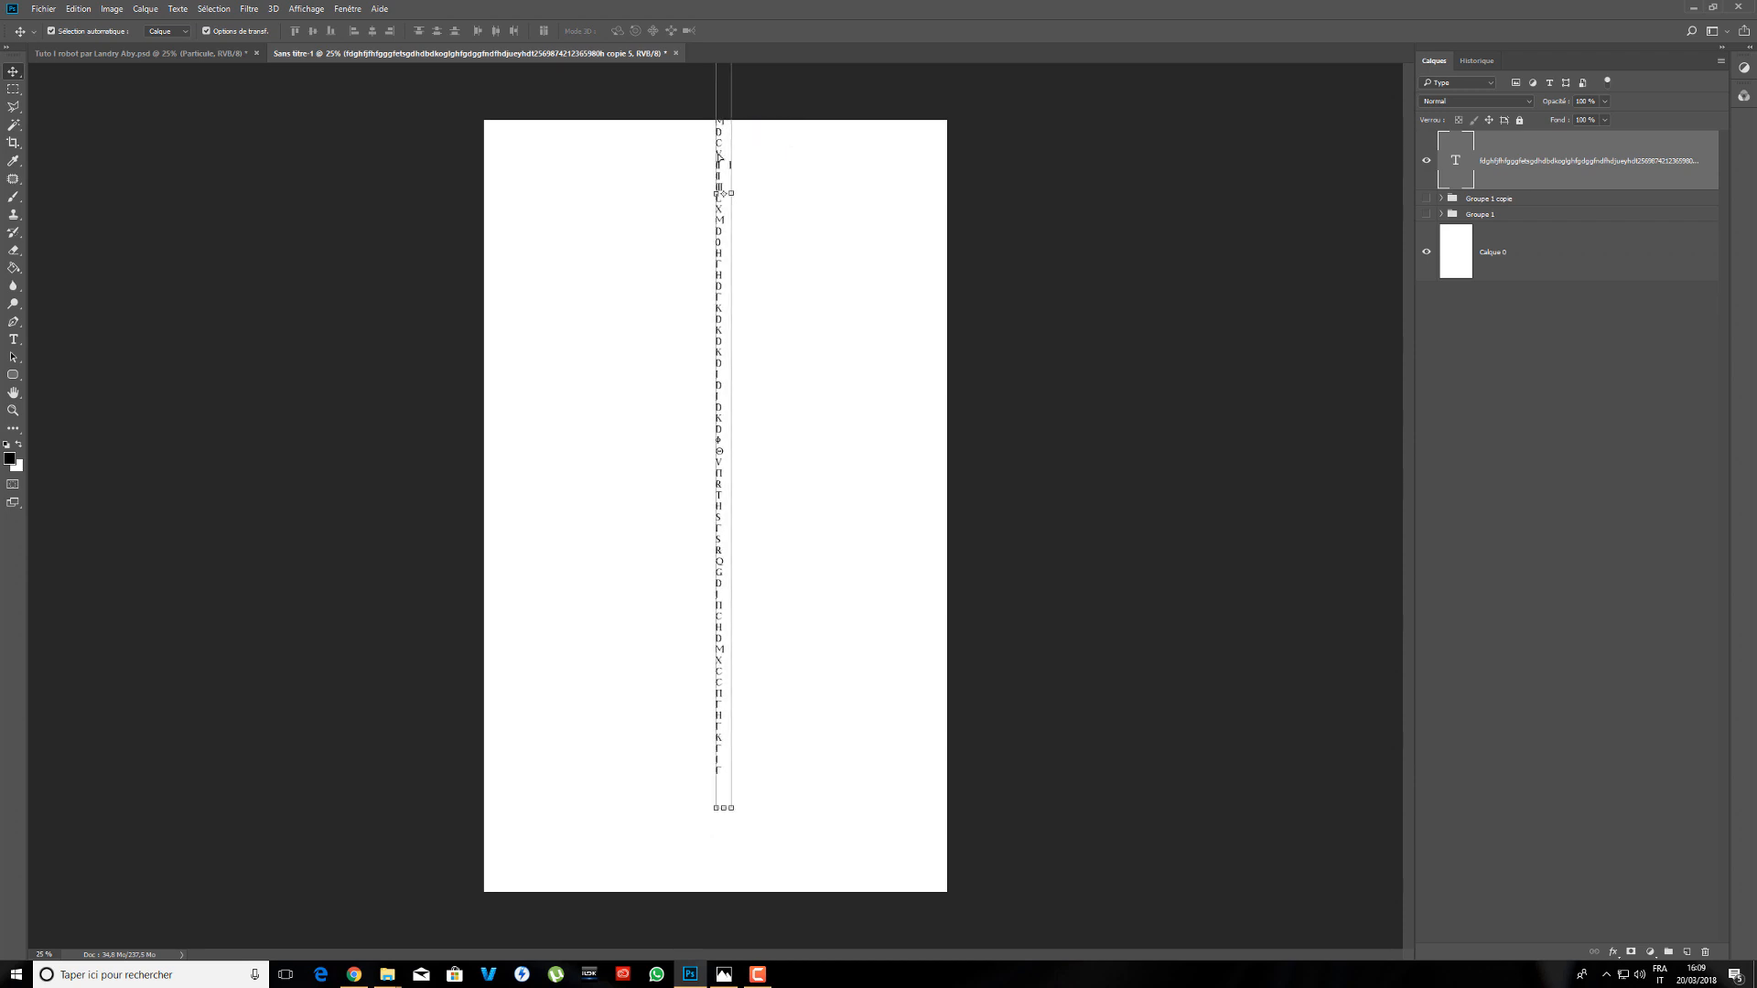
pyautogui.moveTo(718, 145); pyautogui.dragTo(696, 222)
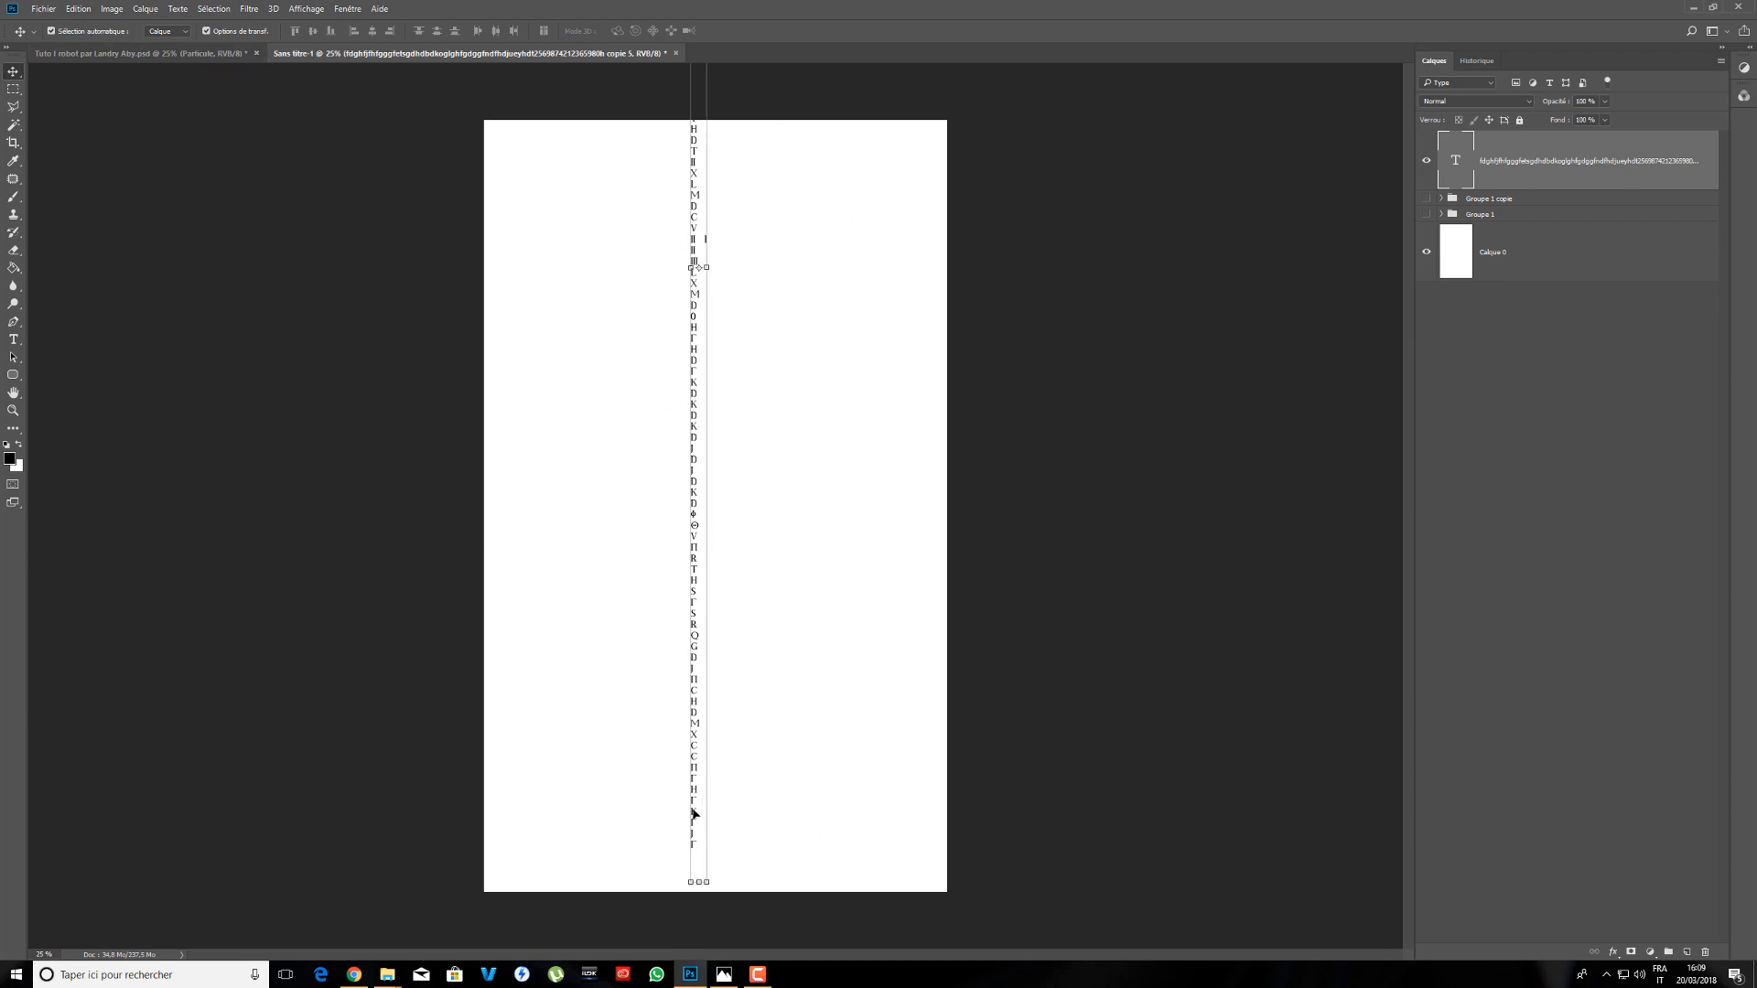
# - Define the single large column as a brush preset named "Ligne de texte 03"
pyautogui.click(83, 13)
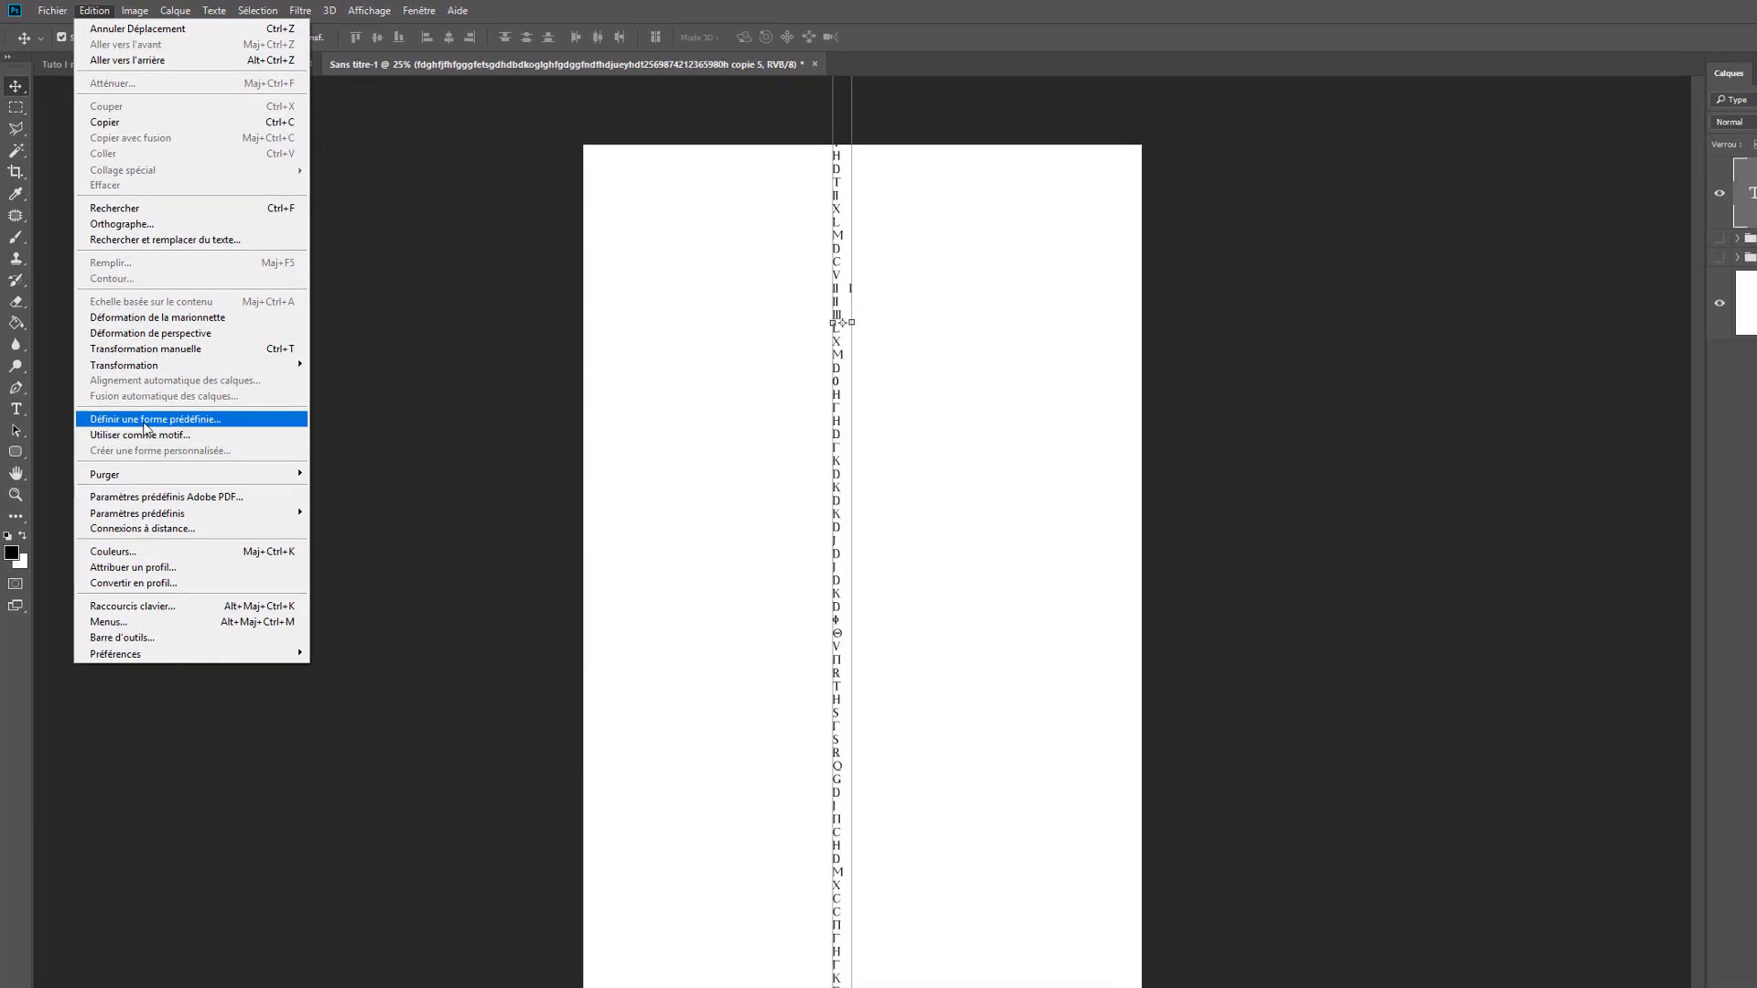
pyautogui.click(144, 423)
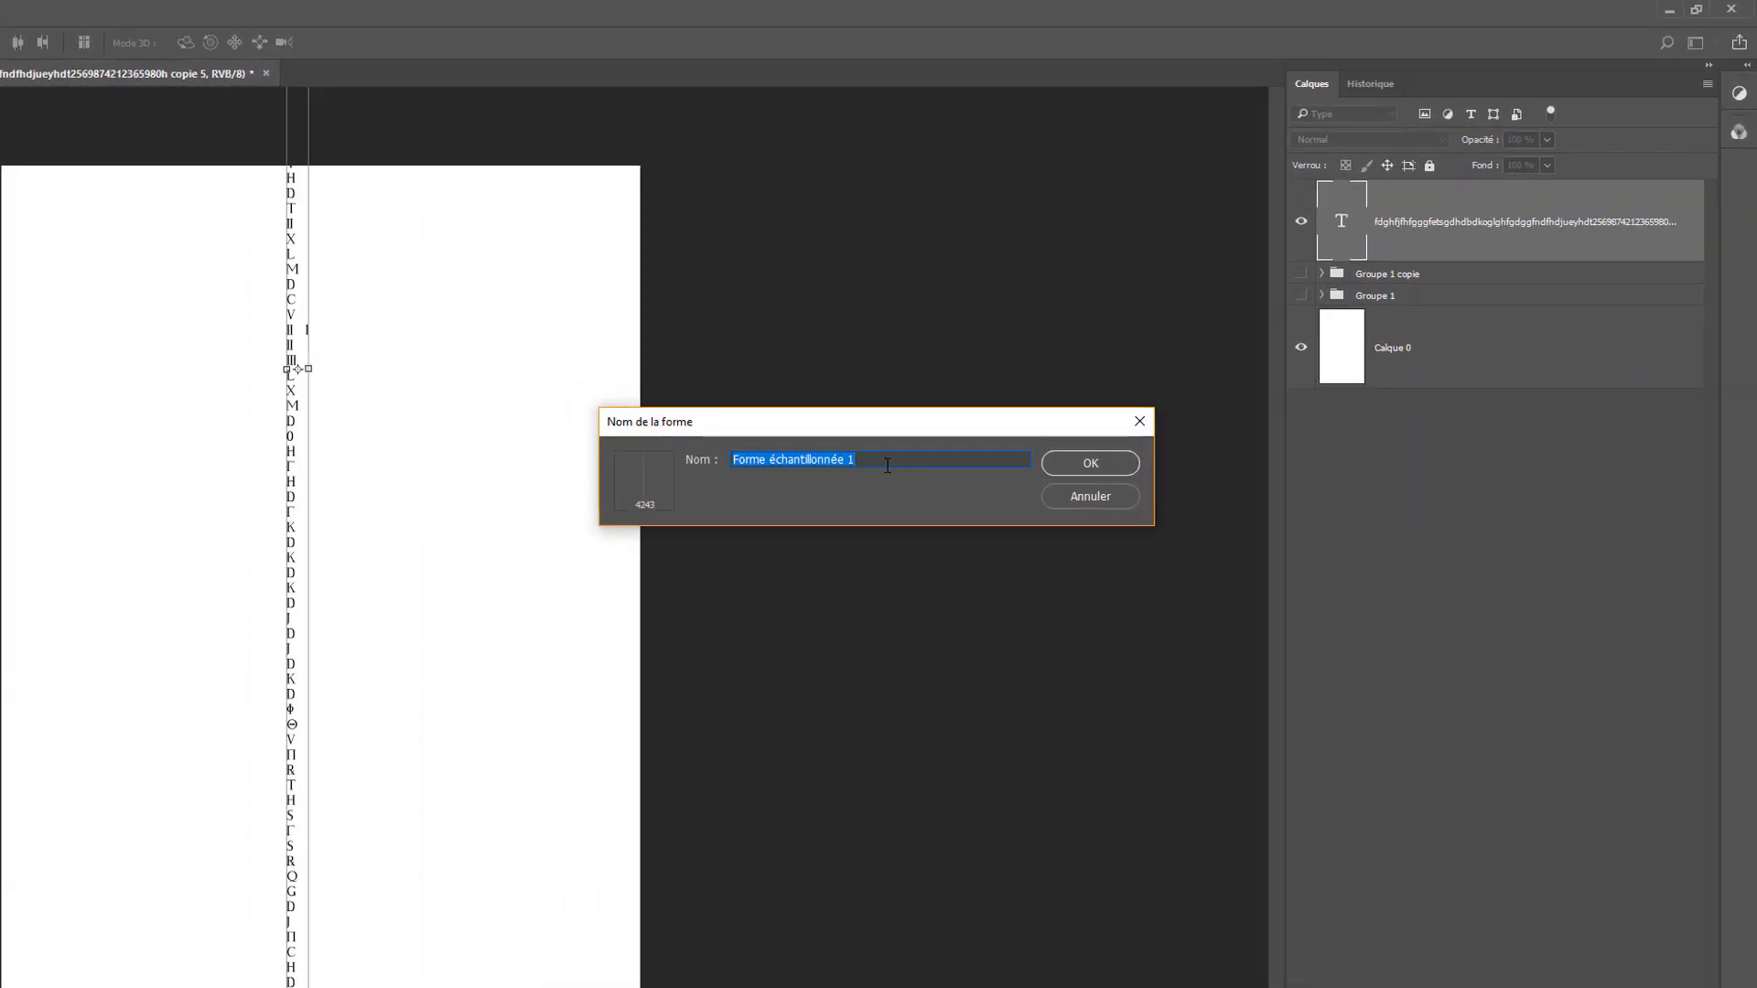
pyautogui.write('S')
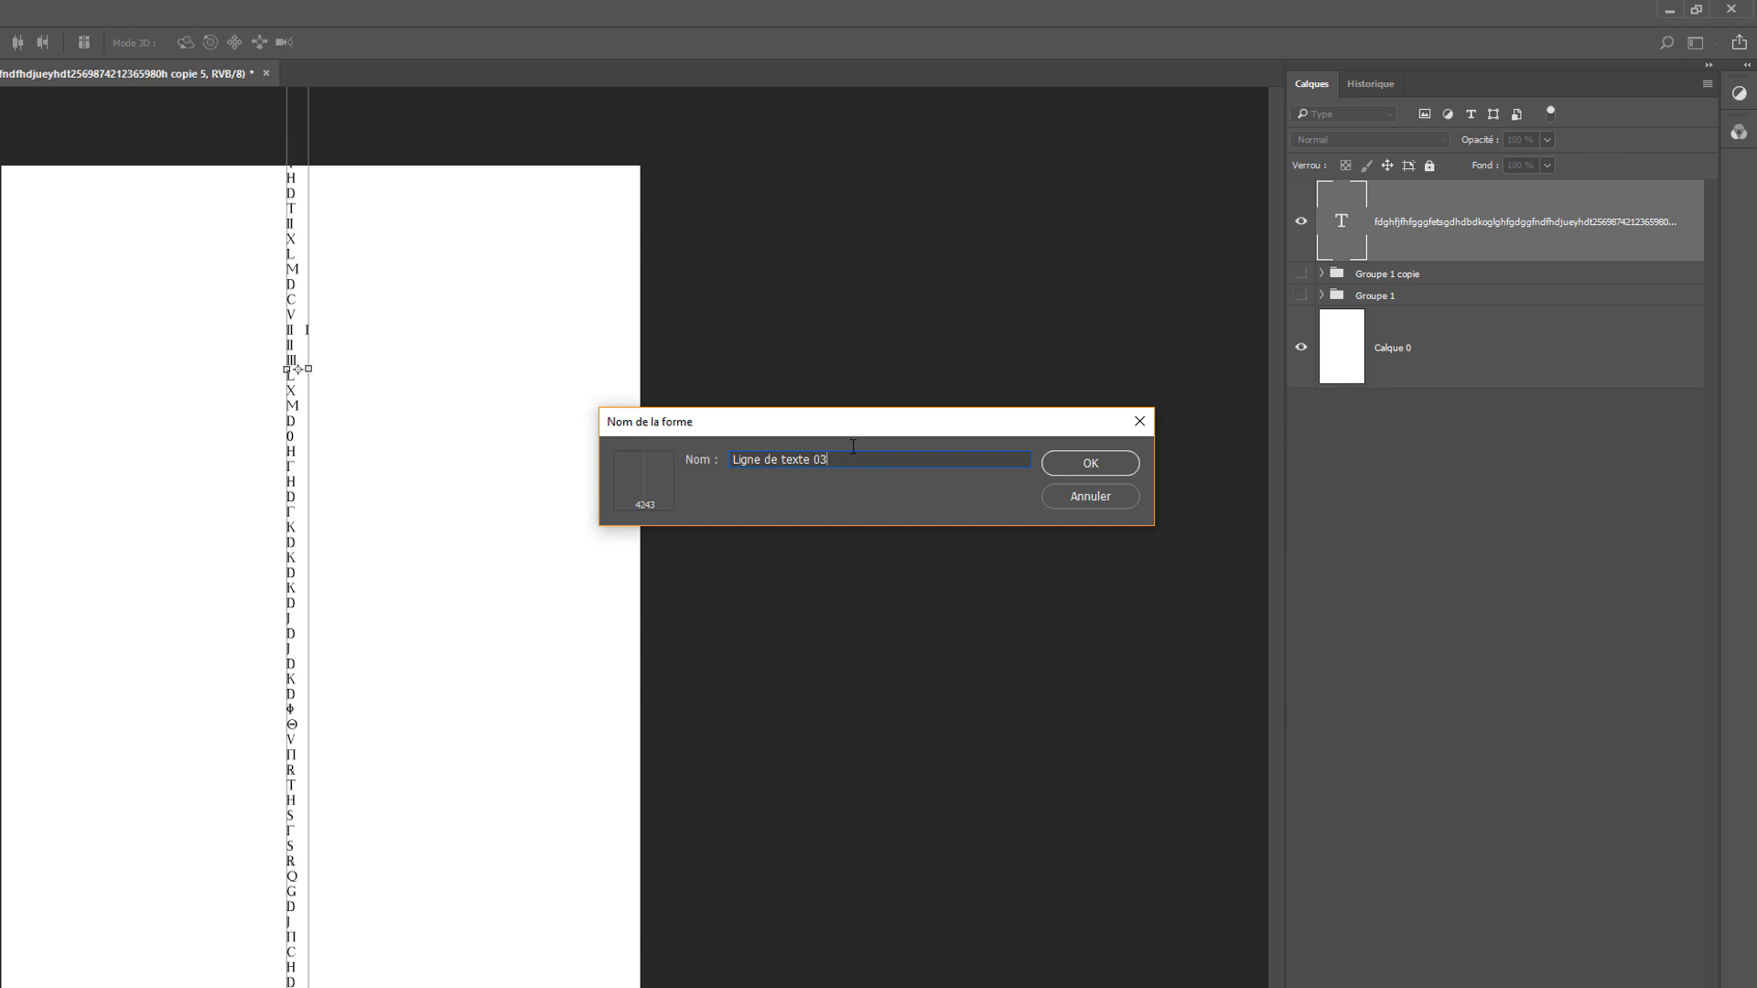
pyautogui.click(1102, 469)
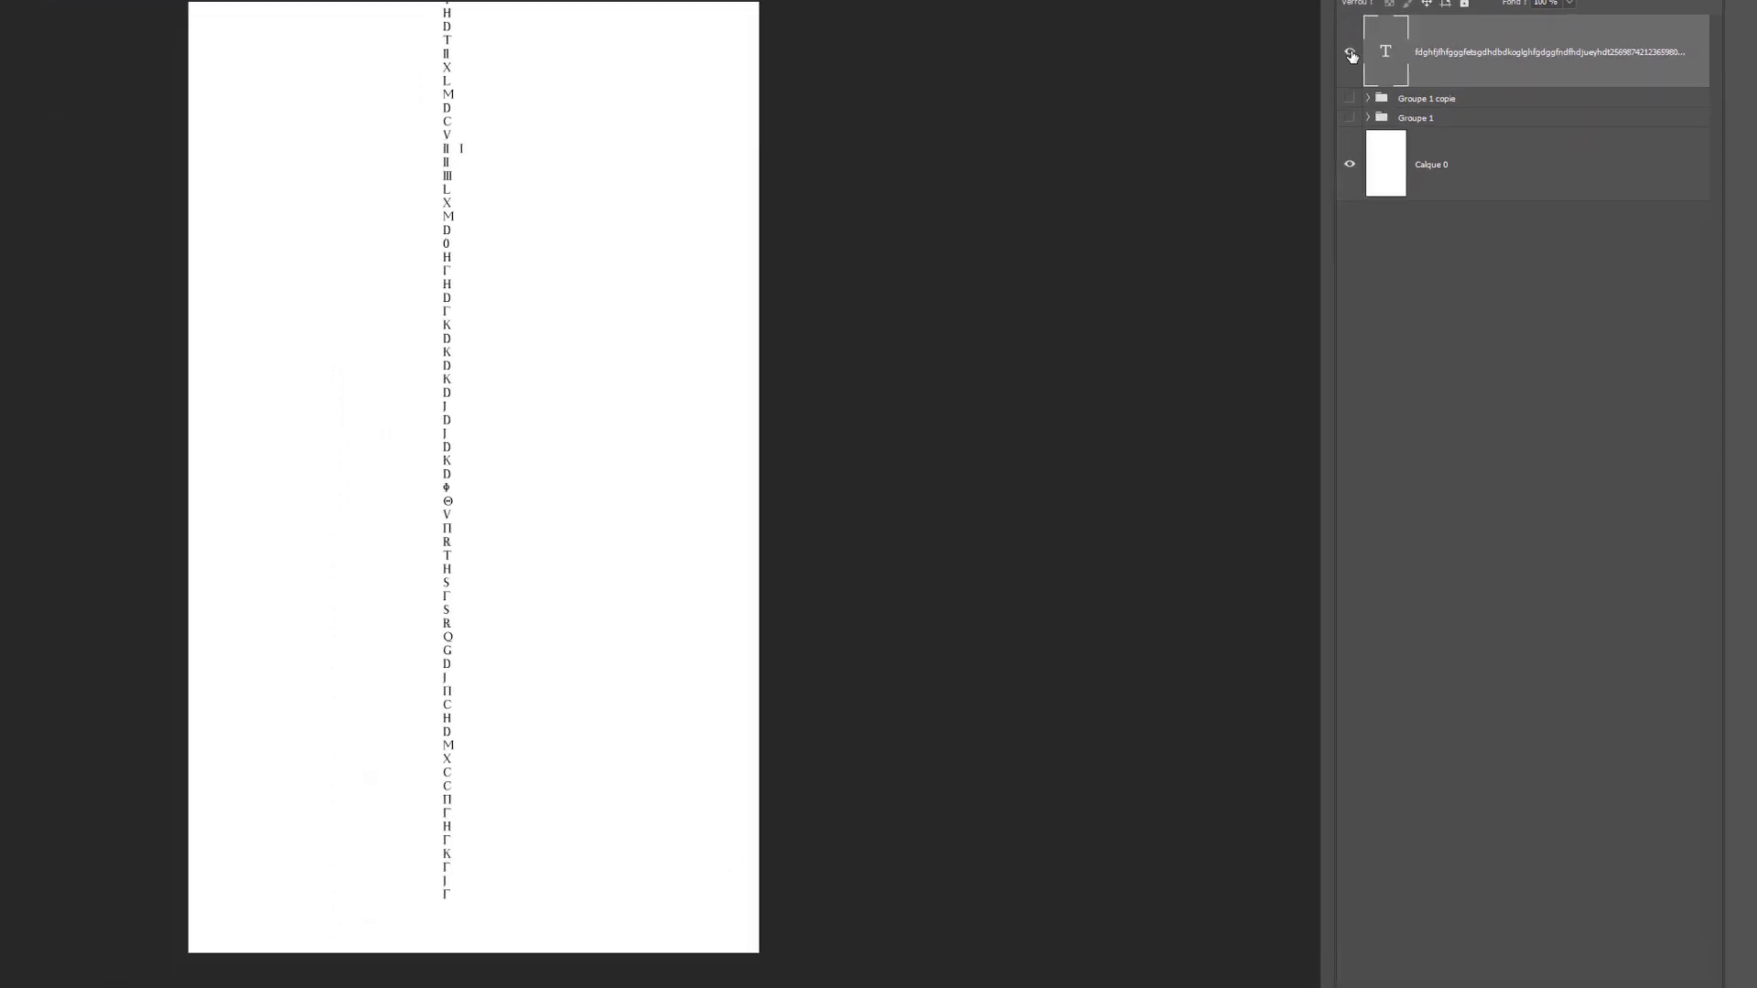
# - Hide the isolated large column and show Groupe 1 copie with its text layers expanded
pyautogui.click(1349, 53)
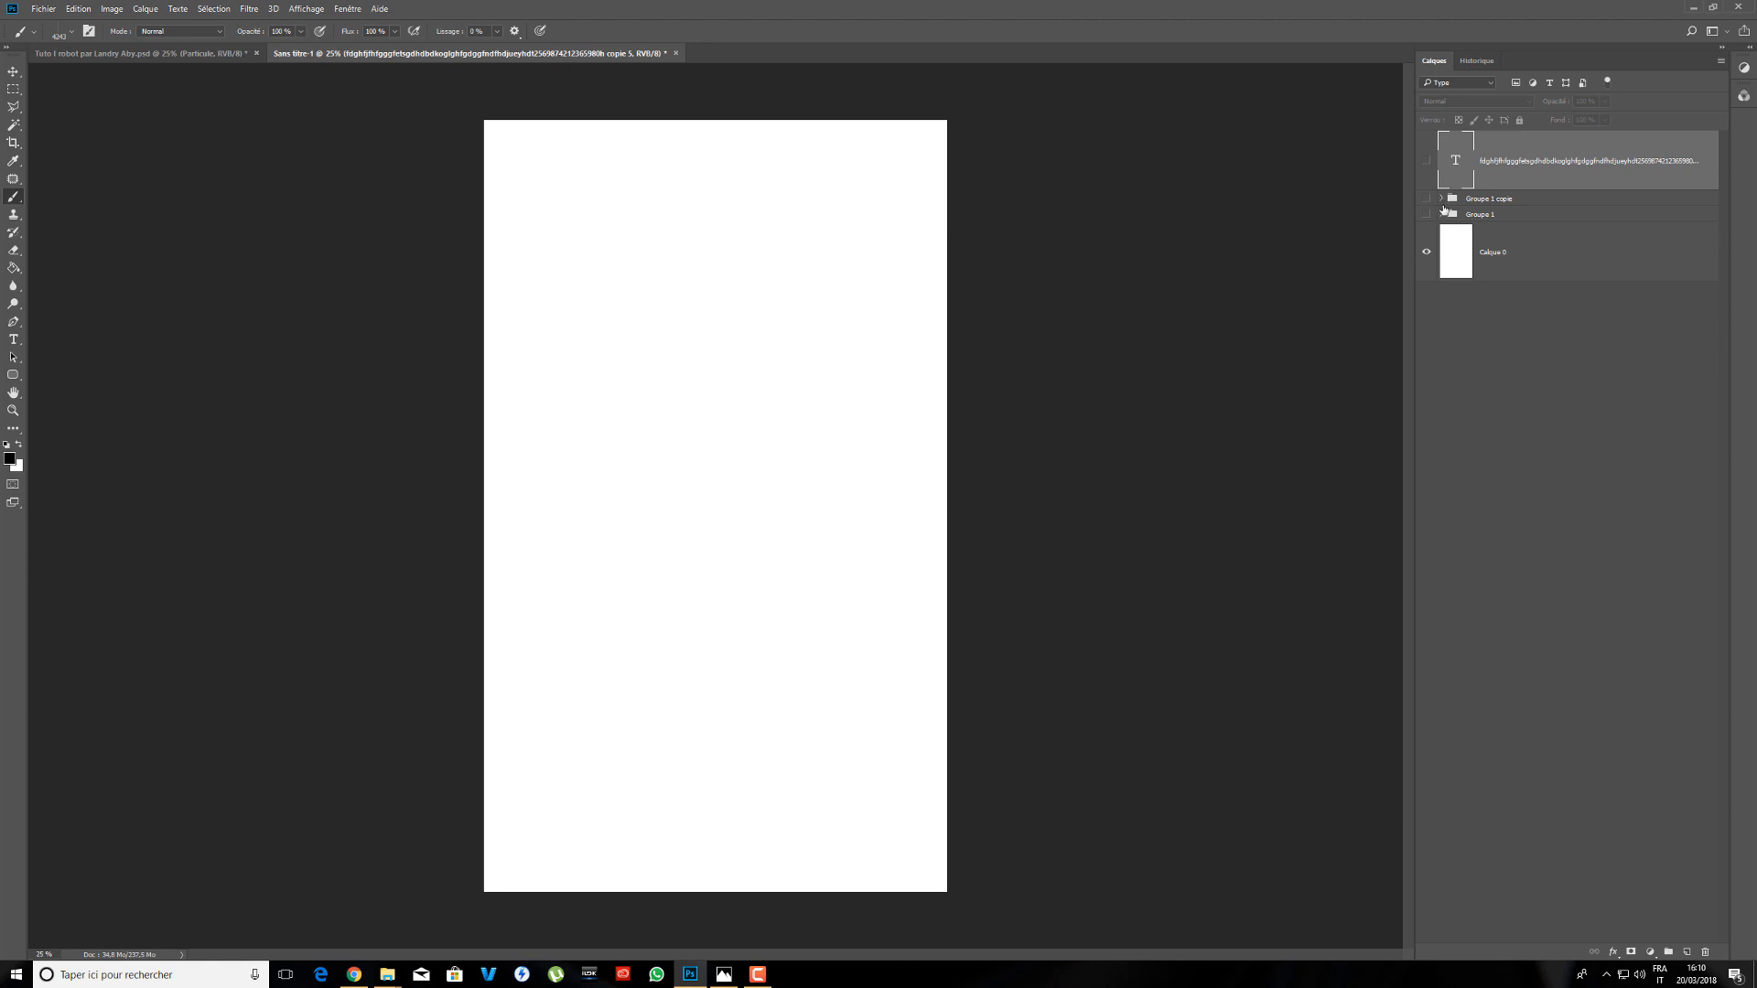
pyautogui.click(1442, 199)
pyautogui.click(1425, 200)
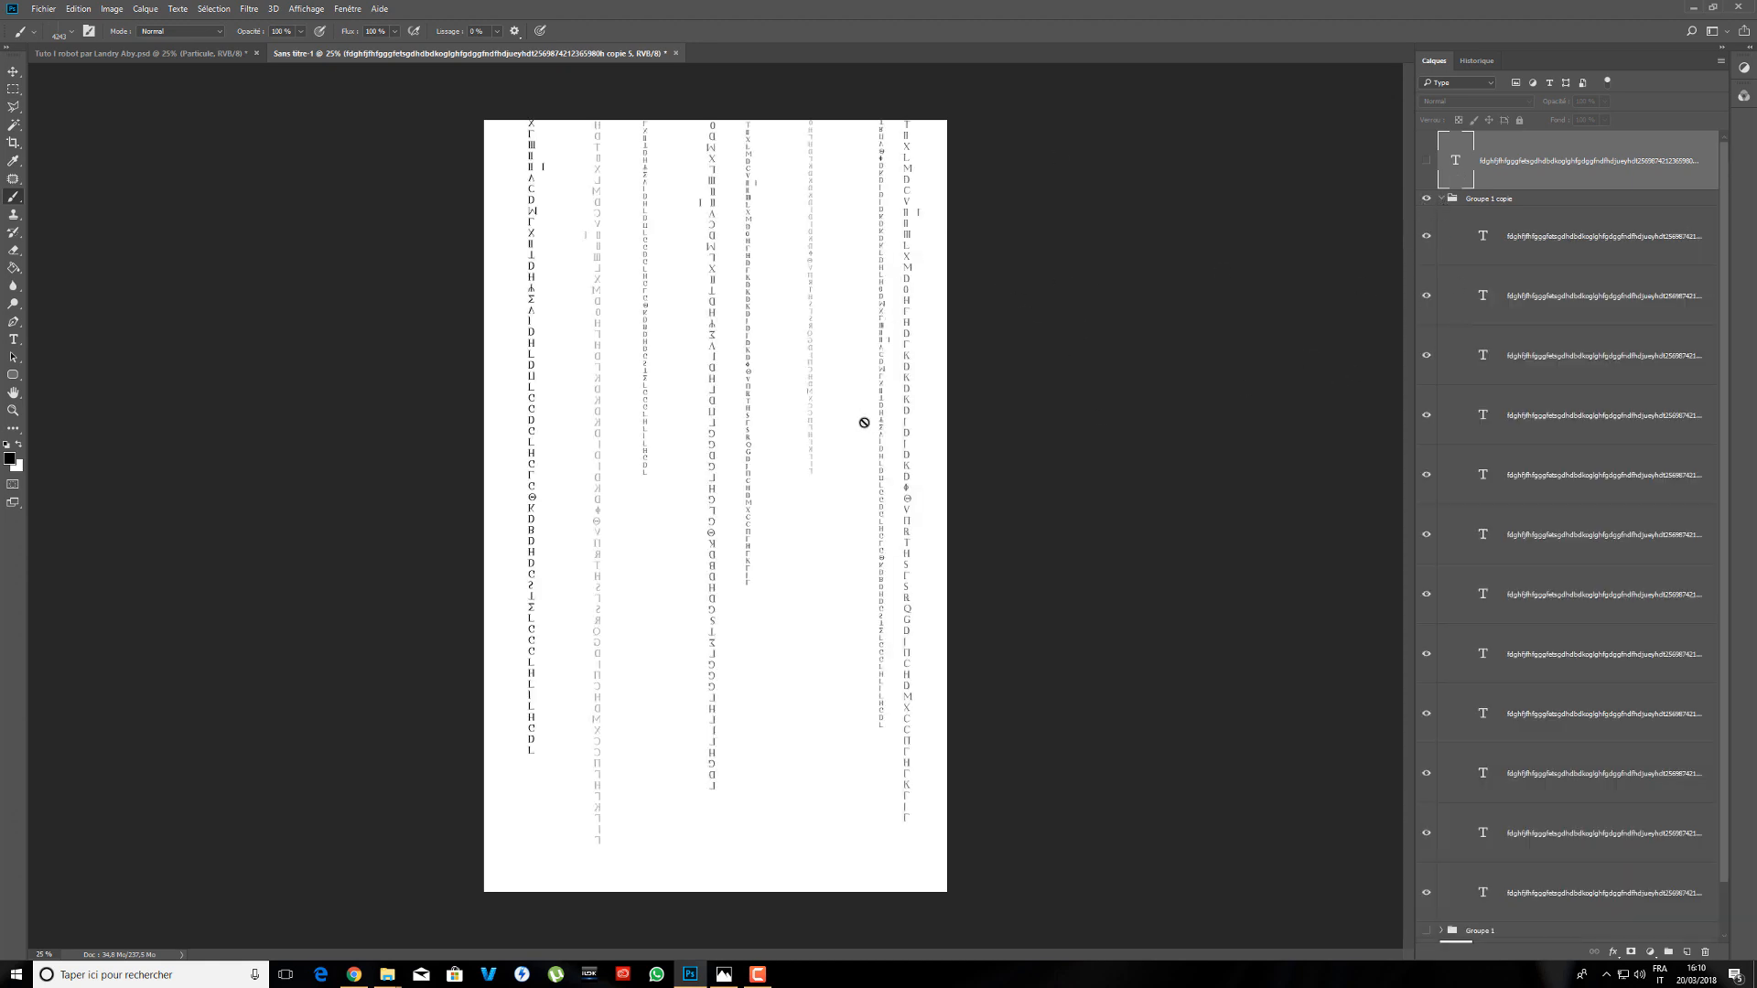
# - Move the small dark column in the page's left half downward and slightly right
pyautogui.click(12, 71)
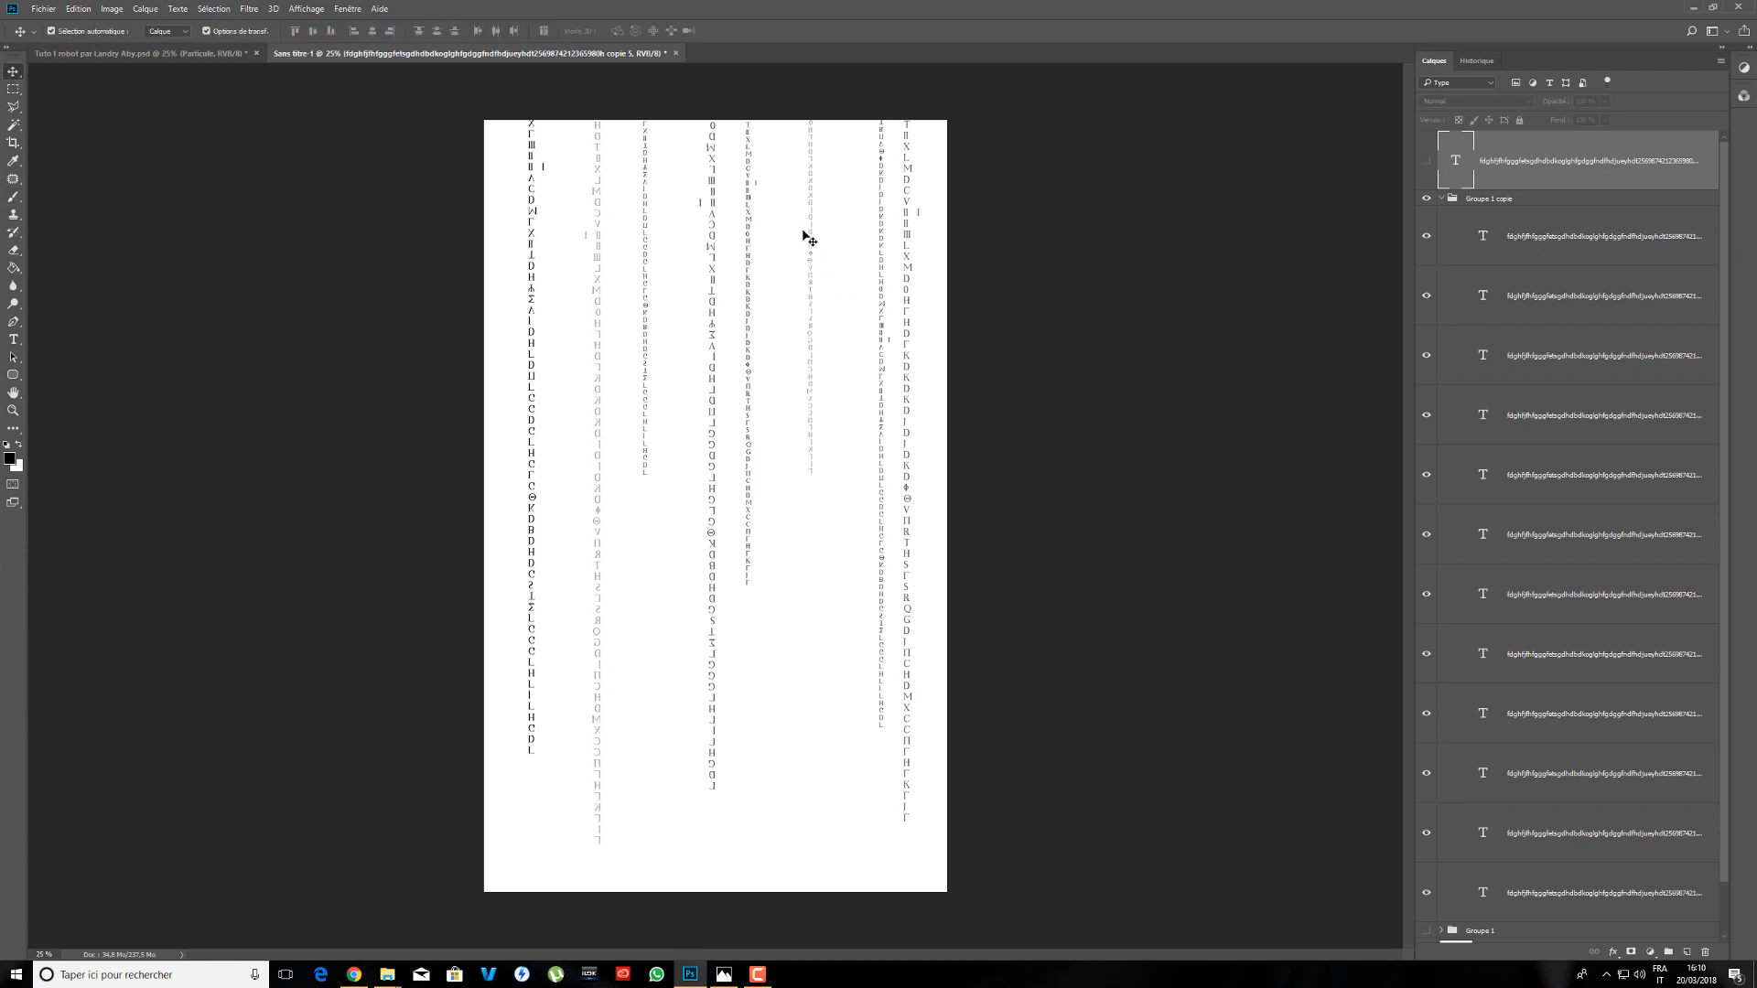
pyautogui.click(644, 268)
pyautogui.moveTo(643, 270); pyautogui.dragTo(653, 374)
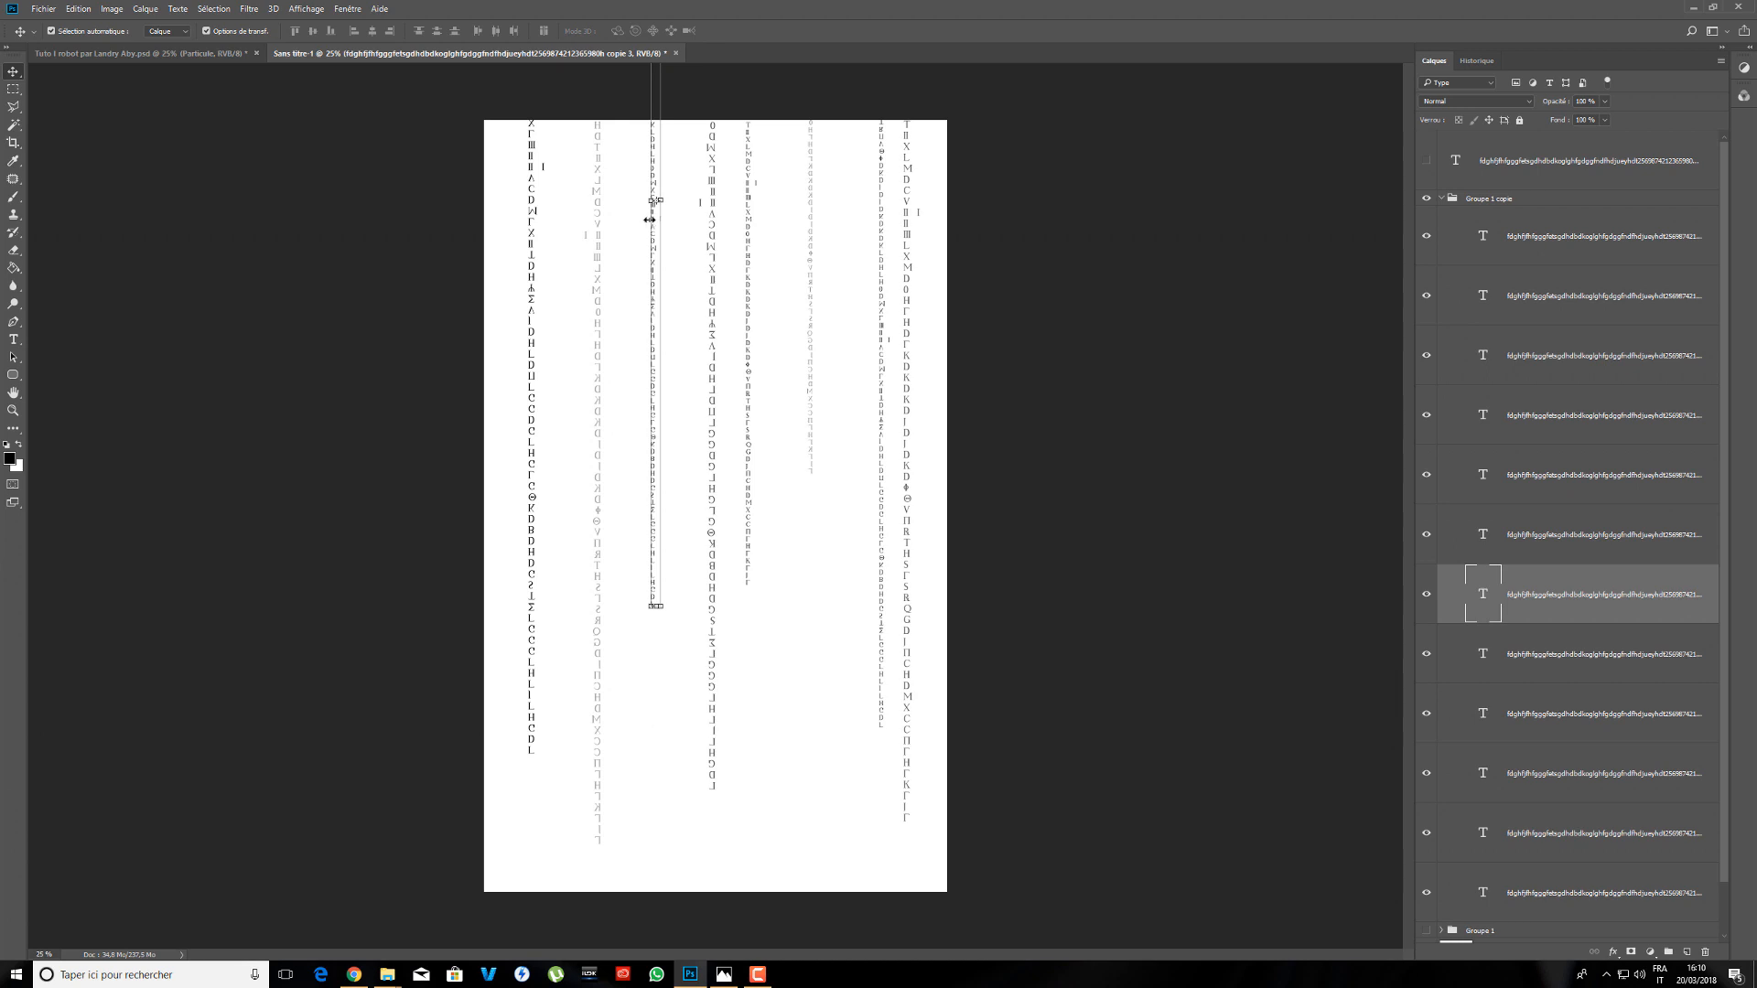
# - Try the small dark column further right, then bring it back near its place, slightly higher and further left
pyautogui.click(651, 222)
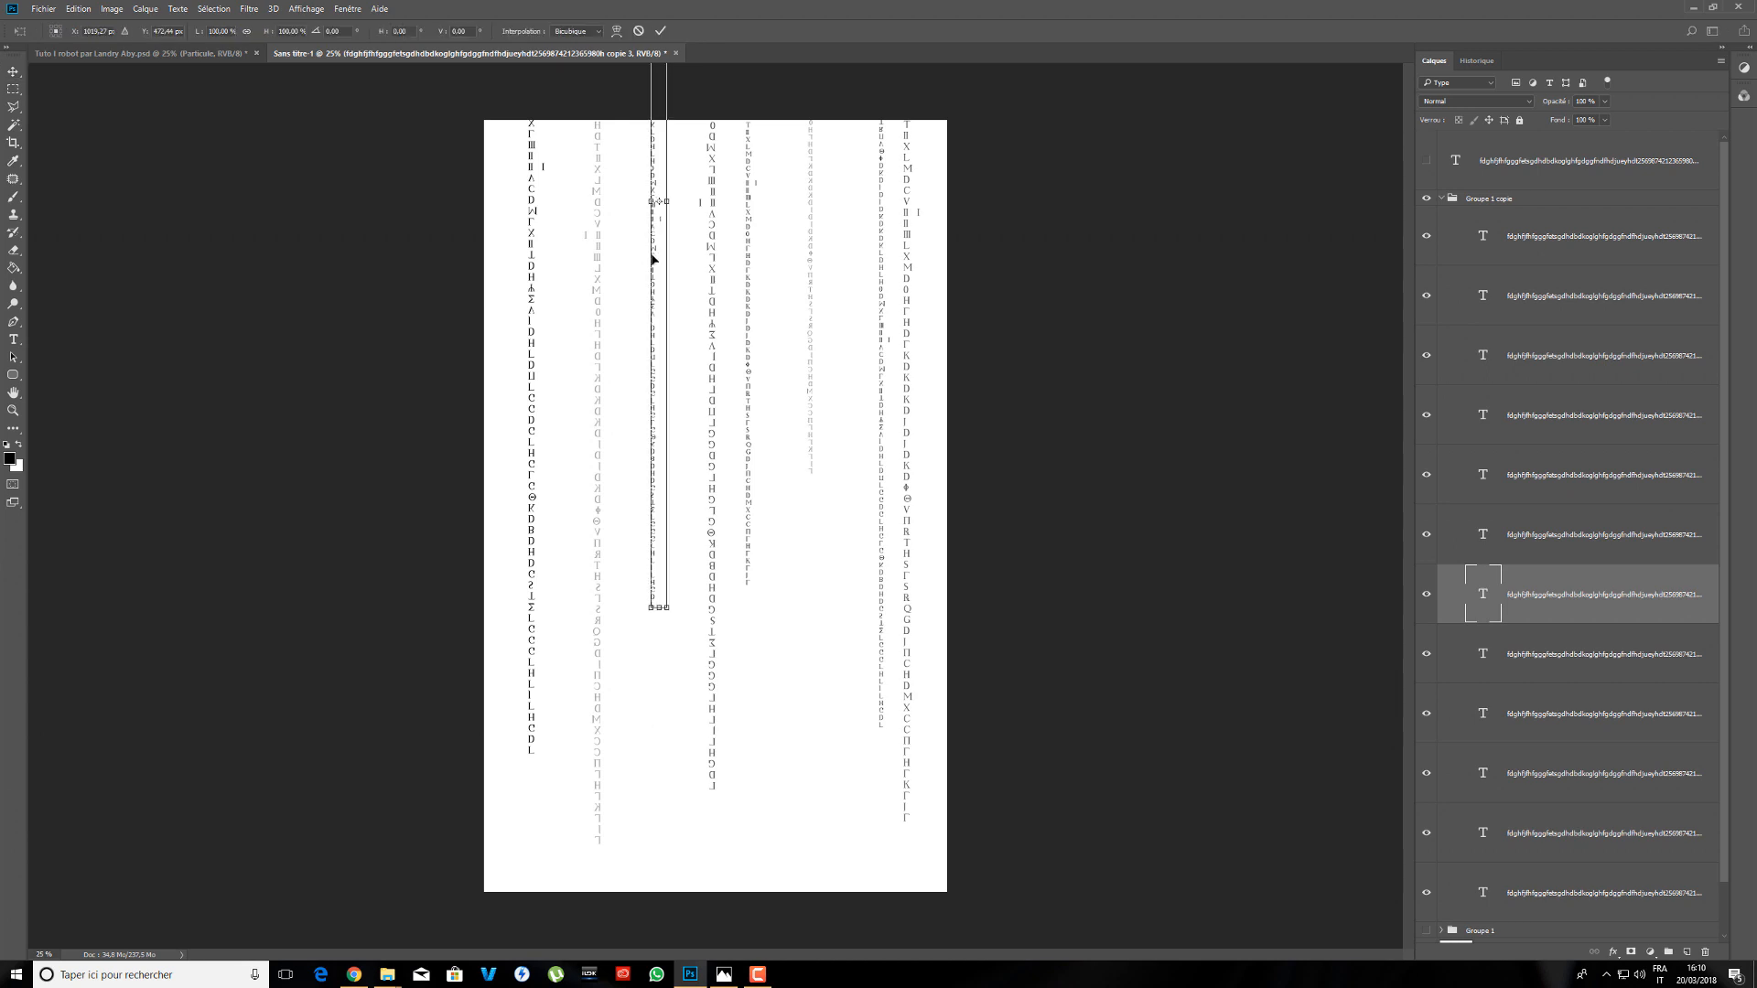
pyautogui.moveTo(653, 260); pyautogui.dragTo(1483, 151)
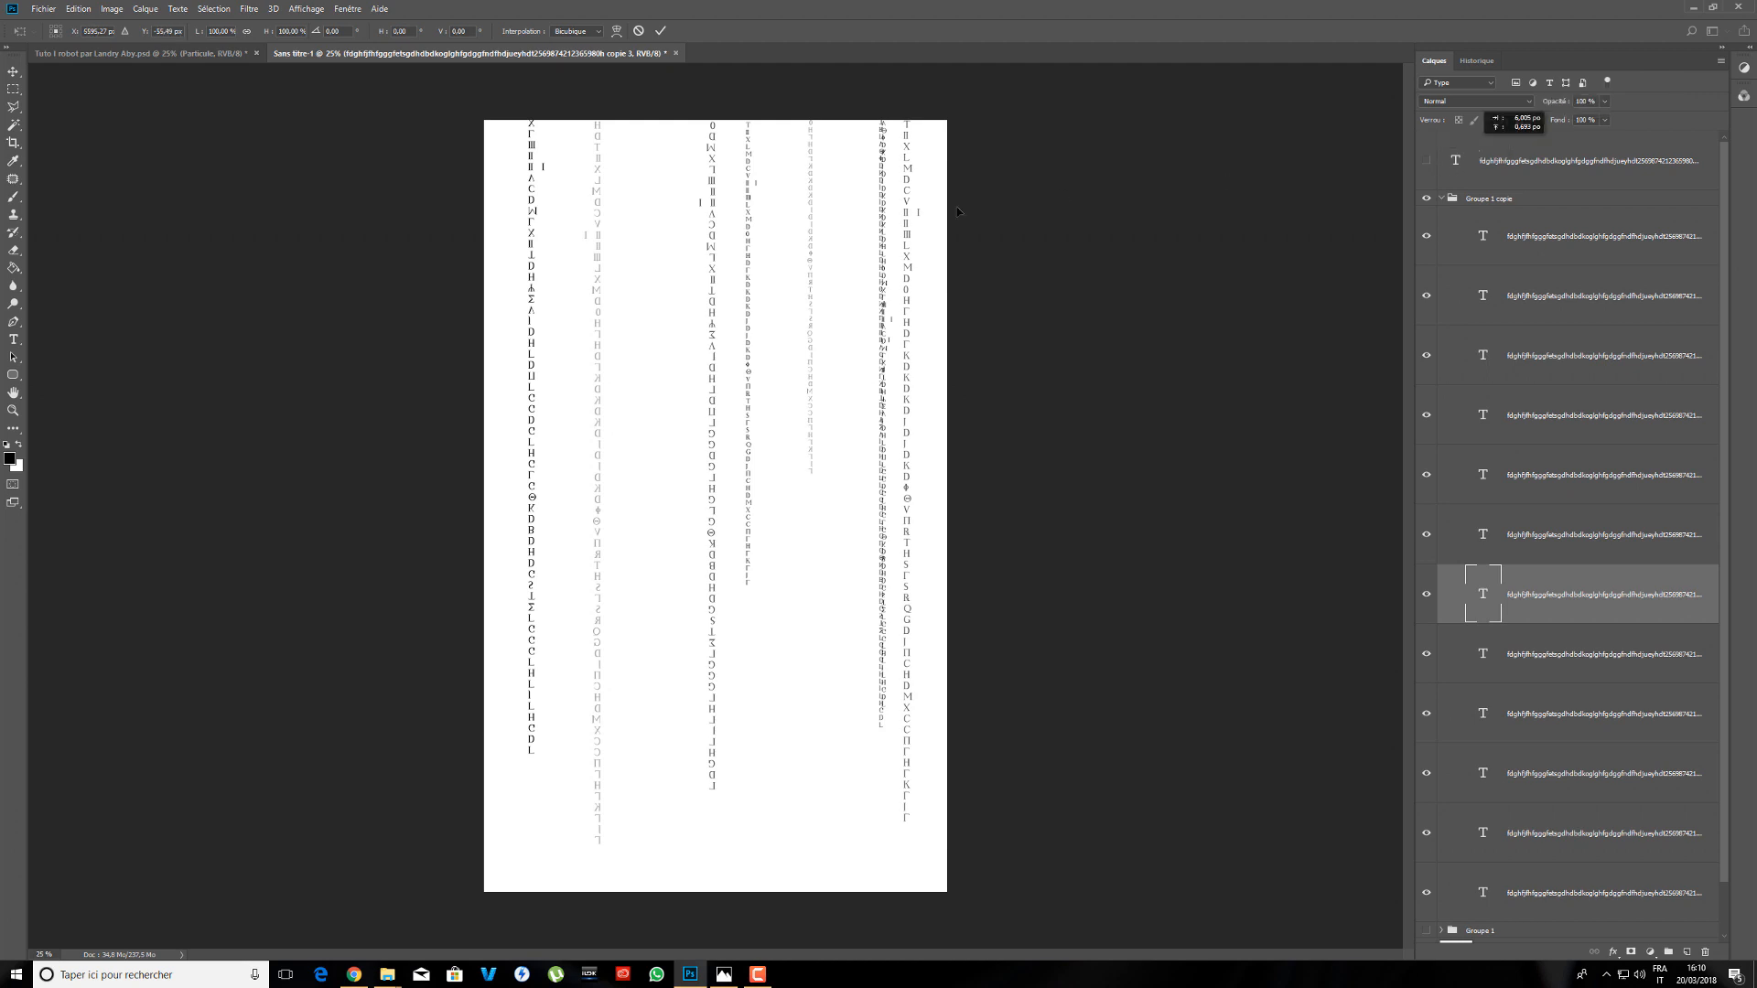
pyautogui.moveTo(958, 211); pyautogui.dragTo(650, 246)
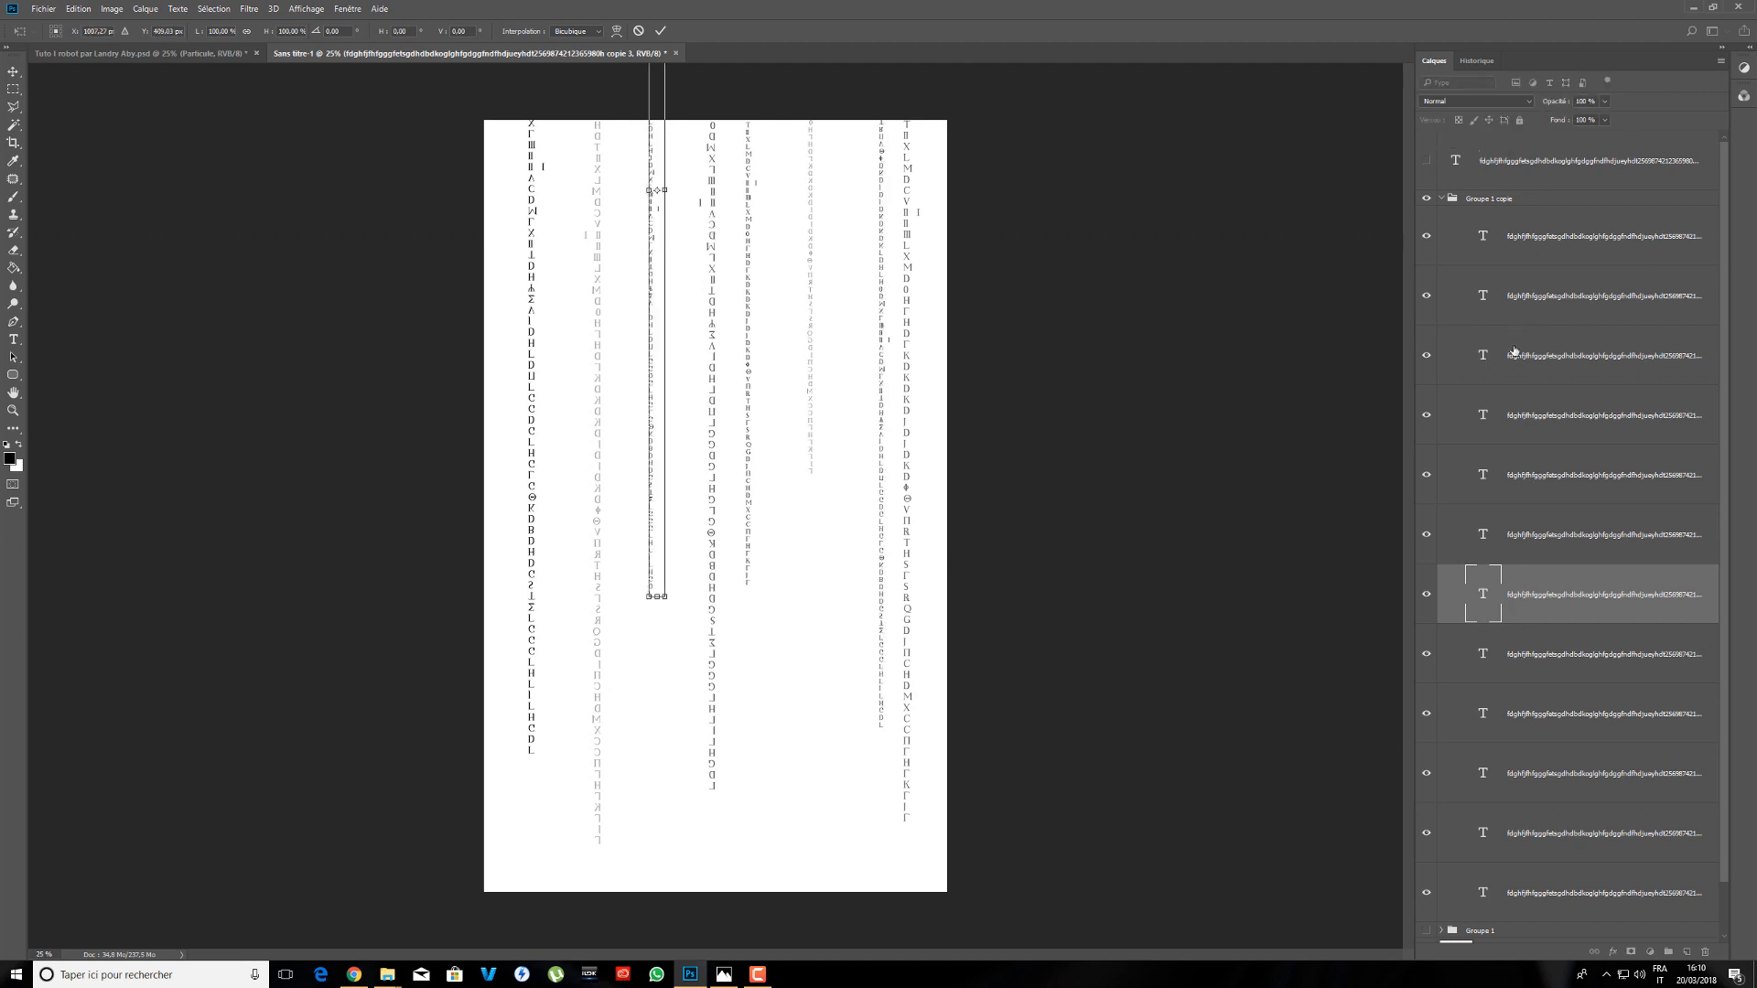
pyautogui.press('Return')
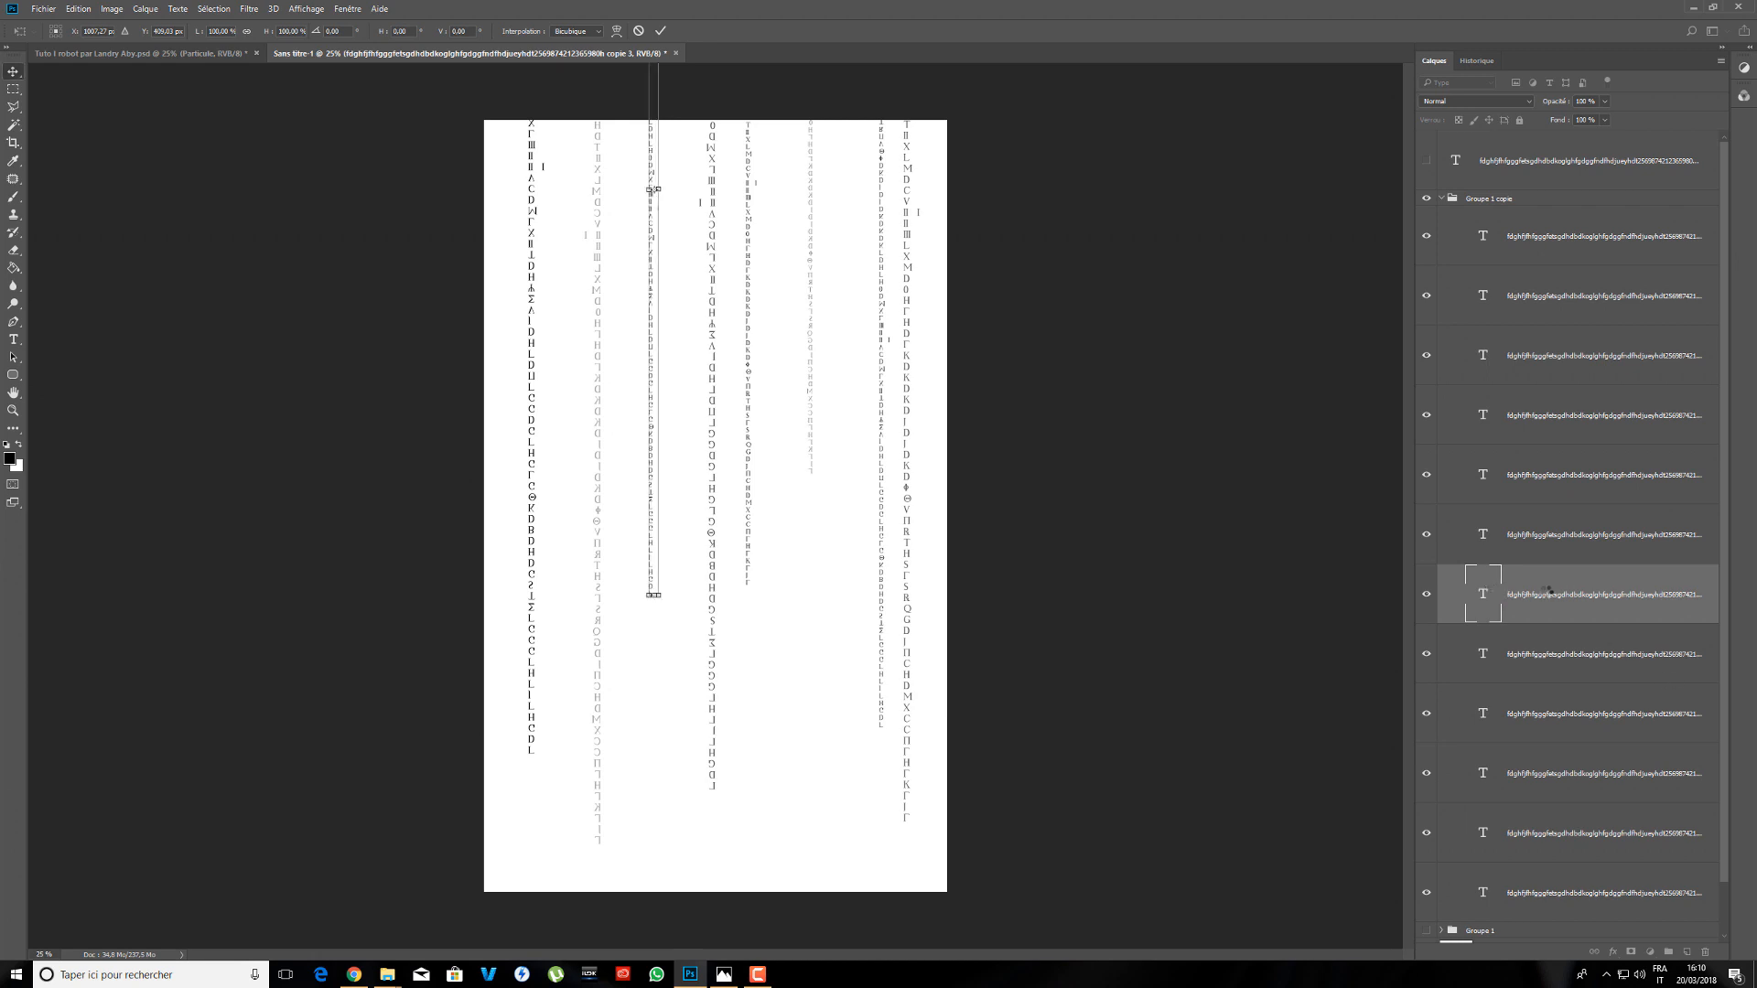
# - Isolate the small column by moving its layer above the collapsed and hidden Groupe 1 copie, and bring the column to the page's centre
pyautogui.moveTo(1546, 593); pyautogui.dragTo(1501, 138)
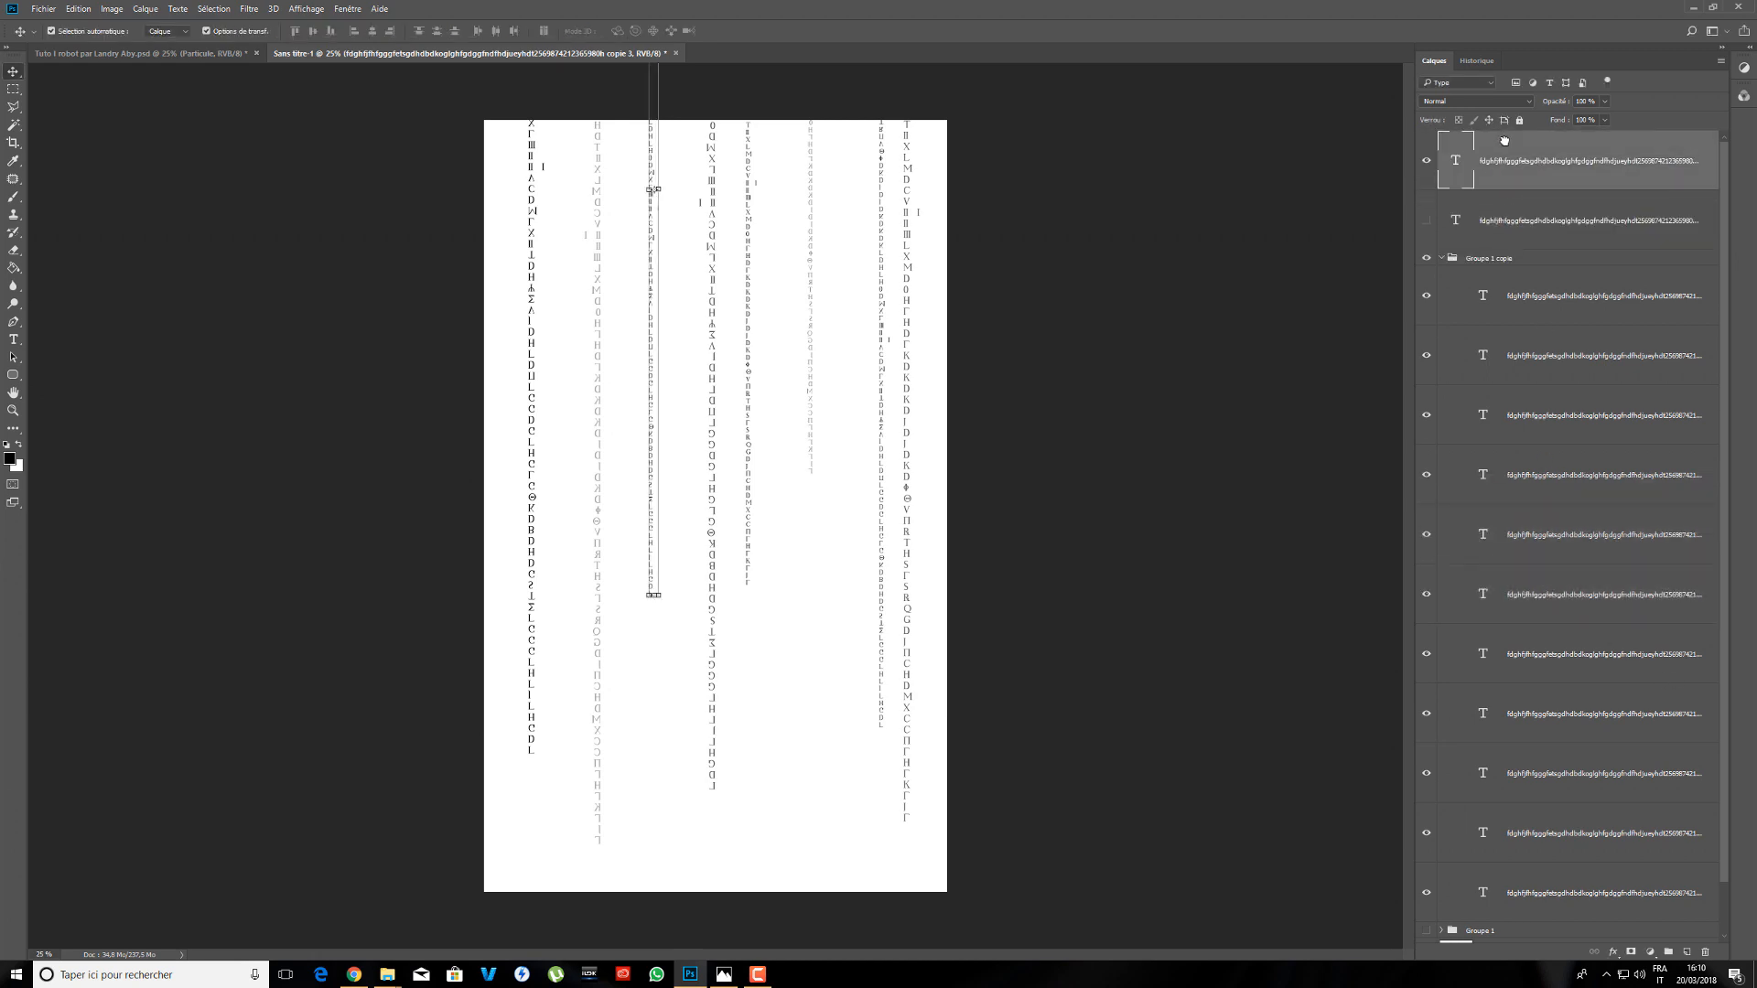
pyautogui.click(1441, 259)
pyautogui.click(1426, 259)
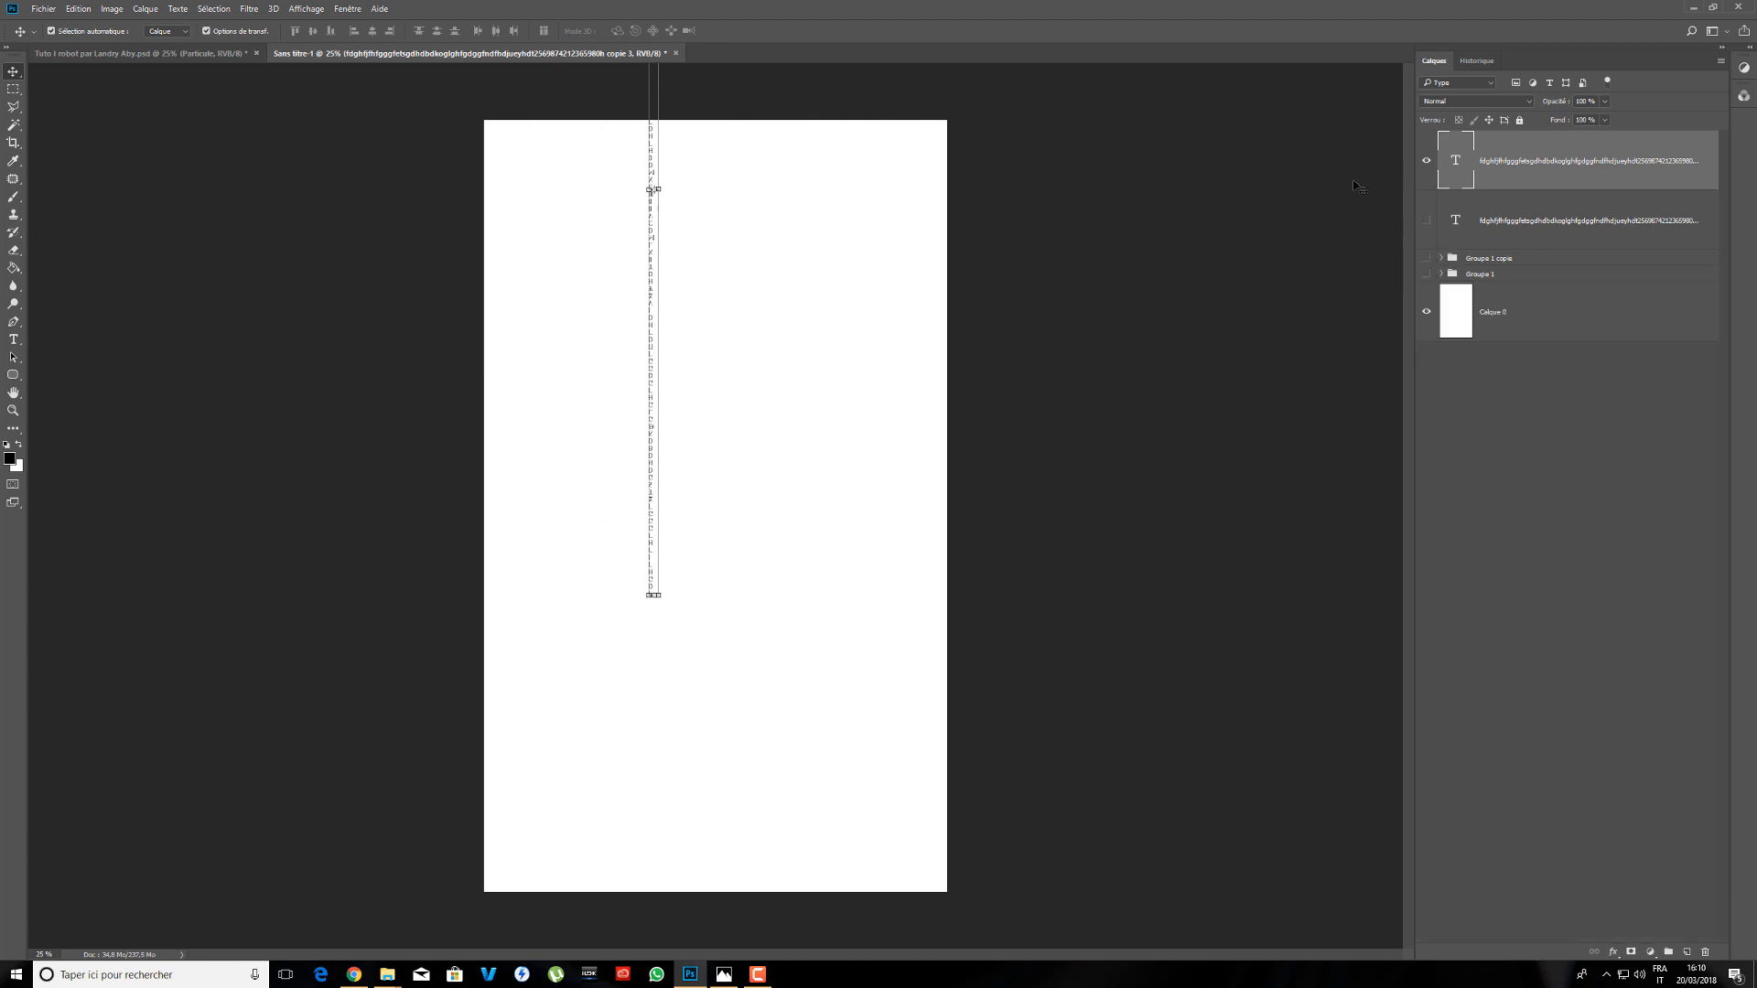
pyautogui.moveTo(652, 255); pyautogui.dragTo(713, 457)
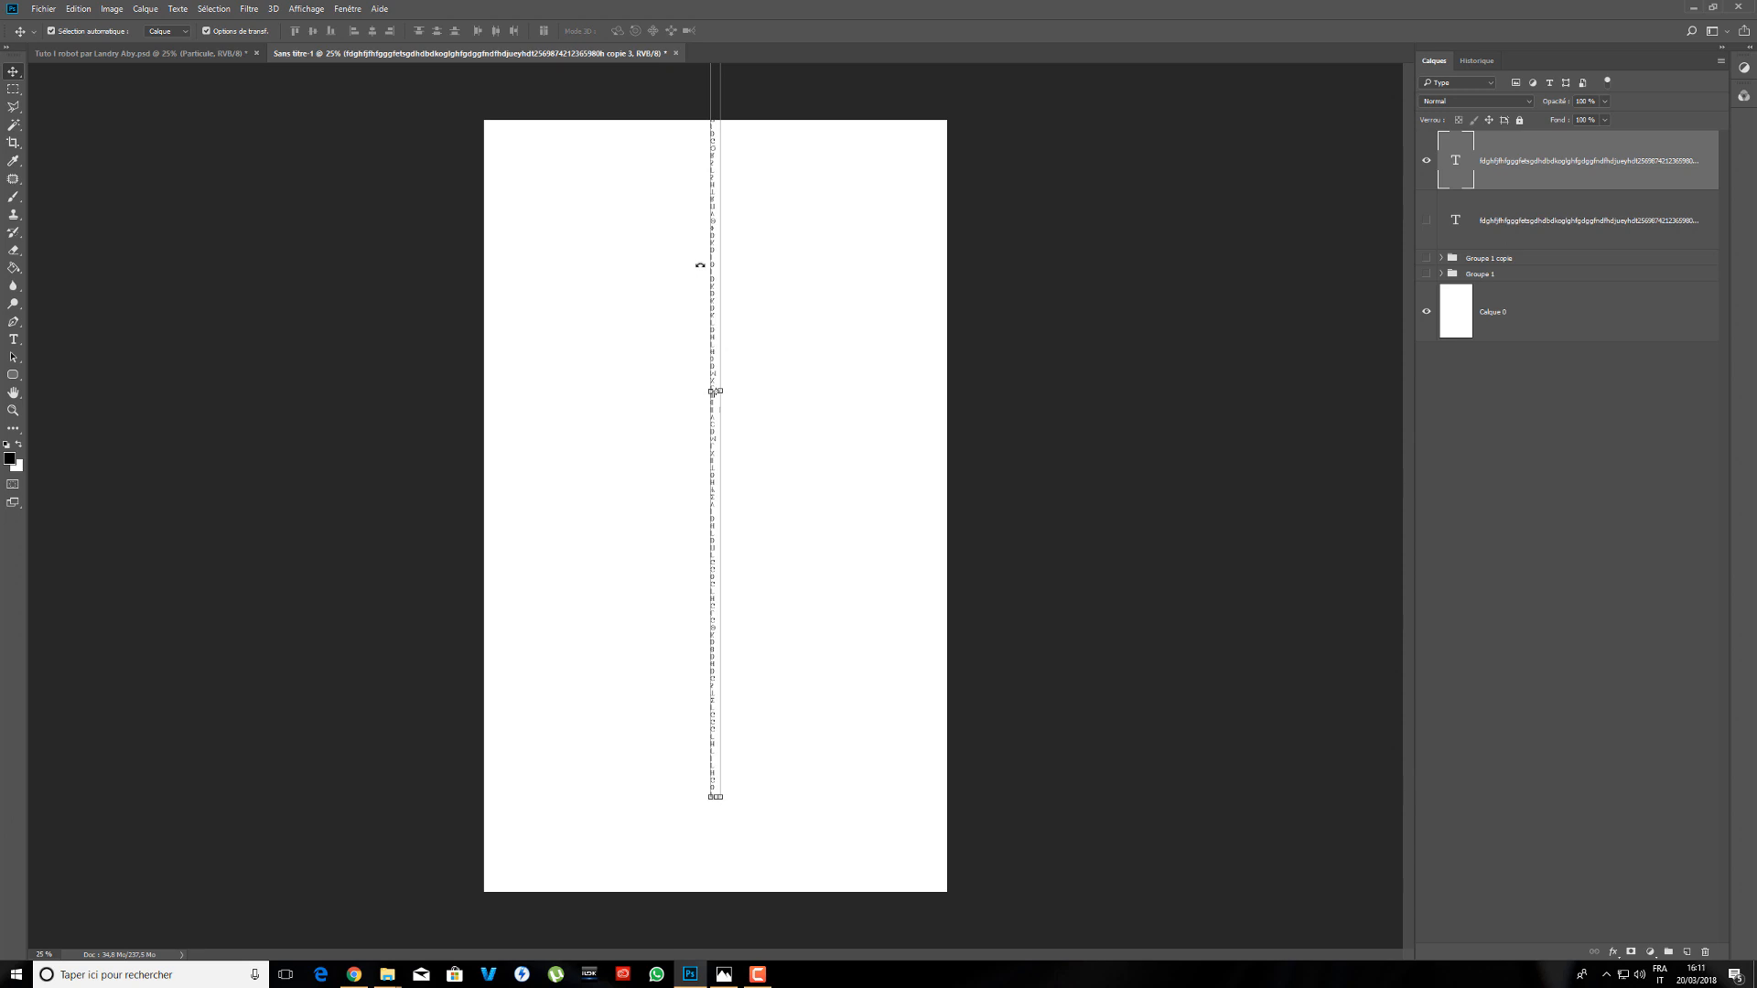
# - Define the isolated small column as a brush preset named "Ligne de texte 04"
pyautogui.click(77, 8)
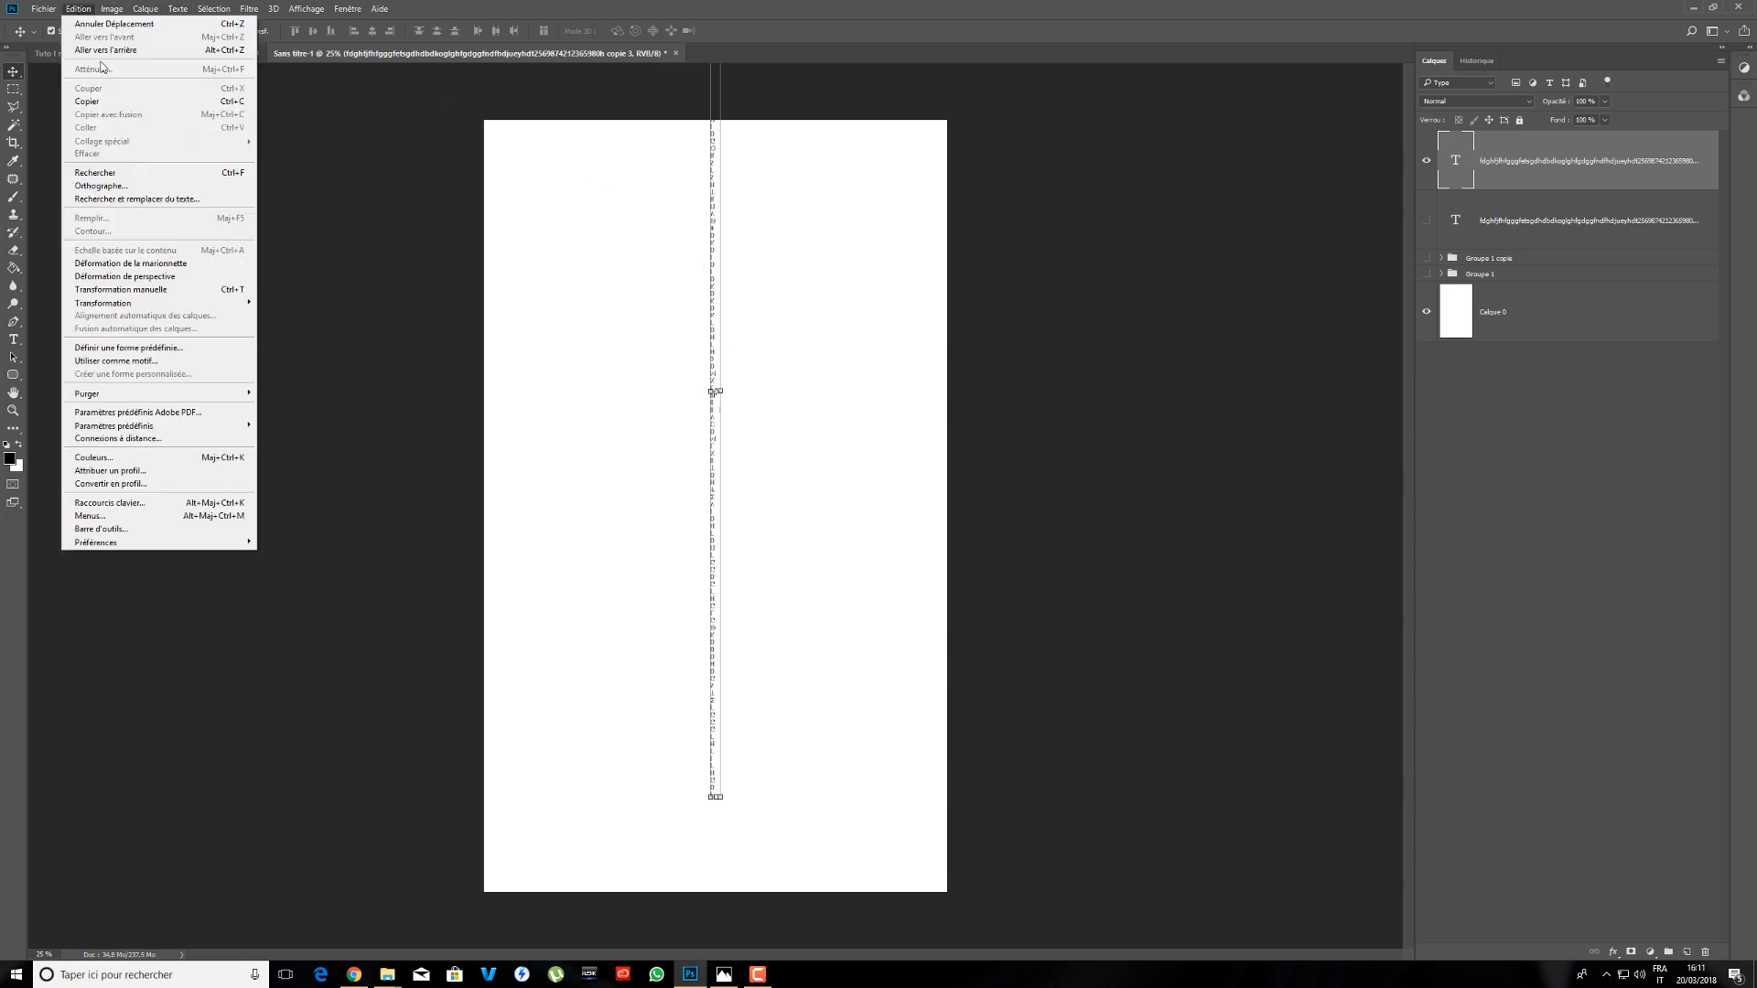
pyautogui.click(142, 349)
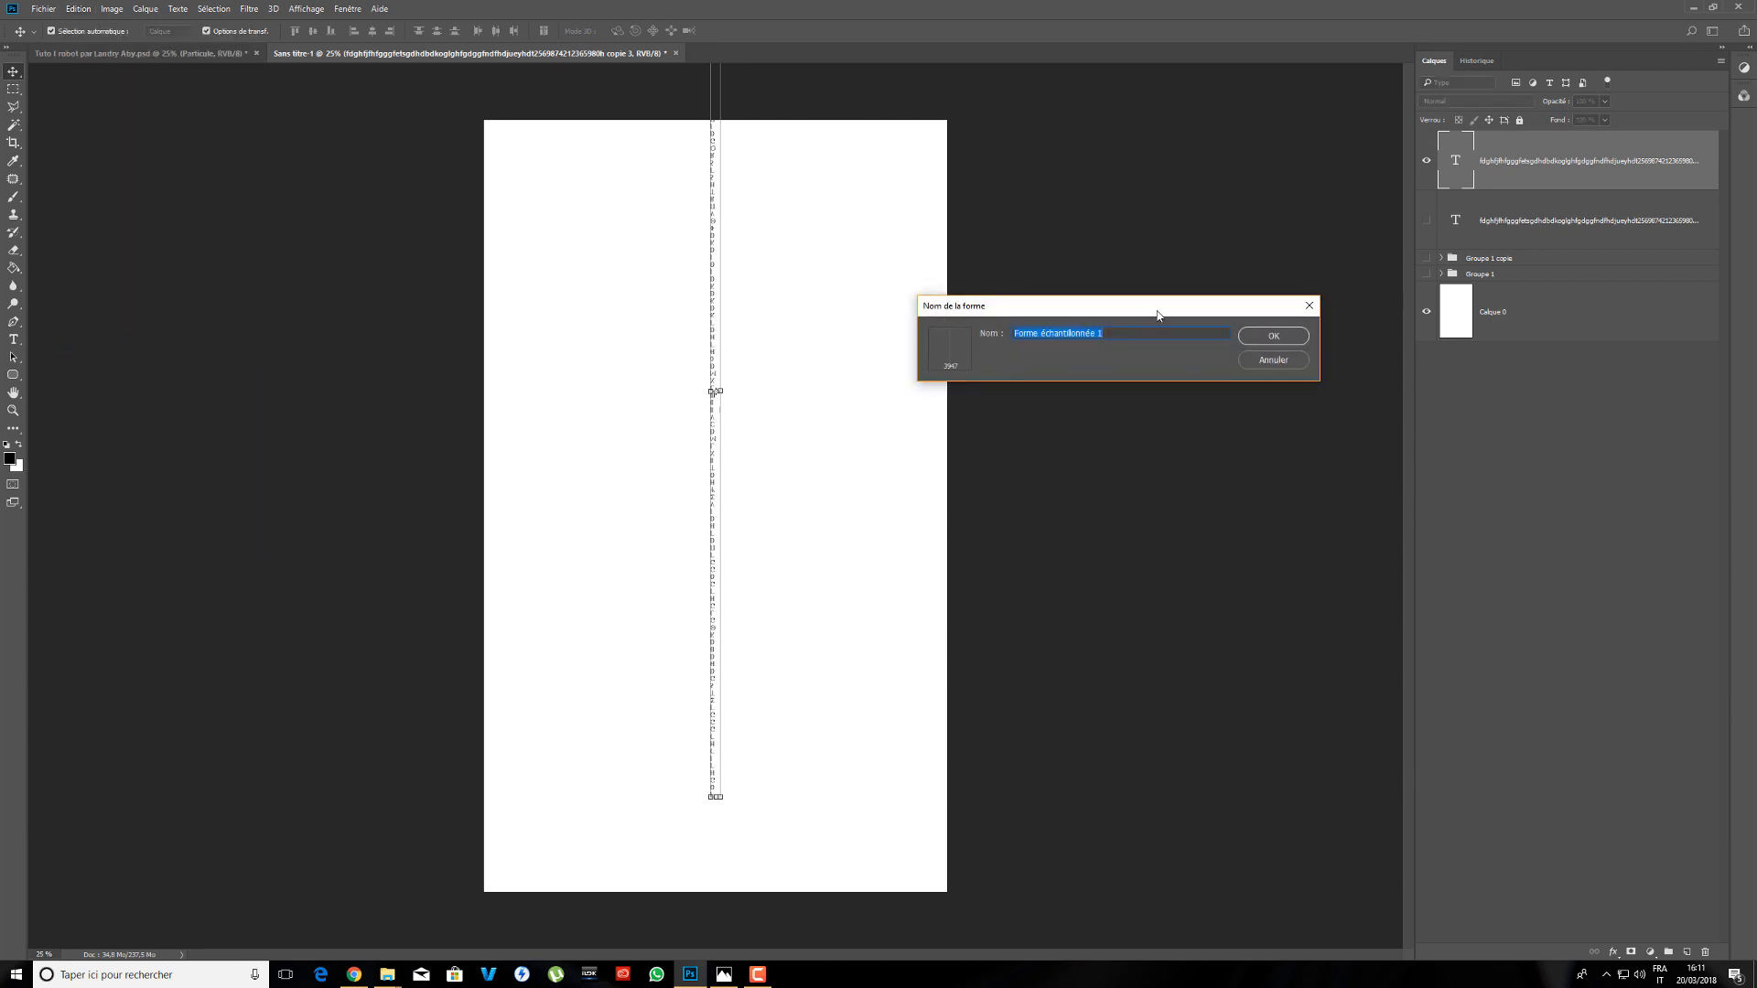
pyautogui.moveTo(1156, 314); pyautogui.dragTo(1181, 333)
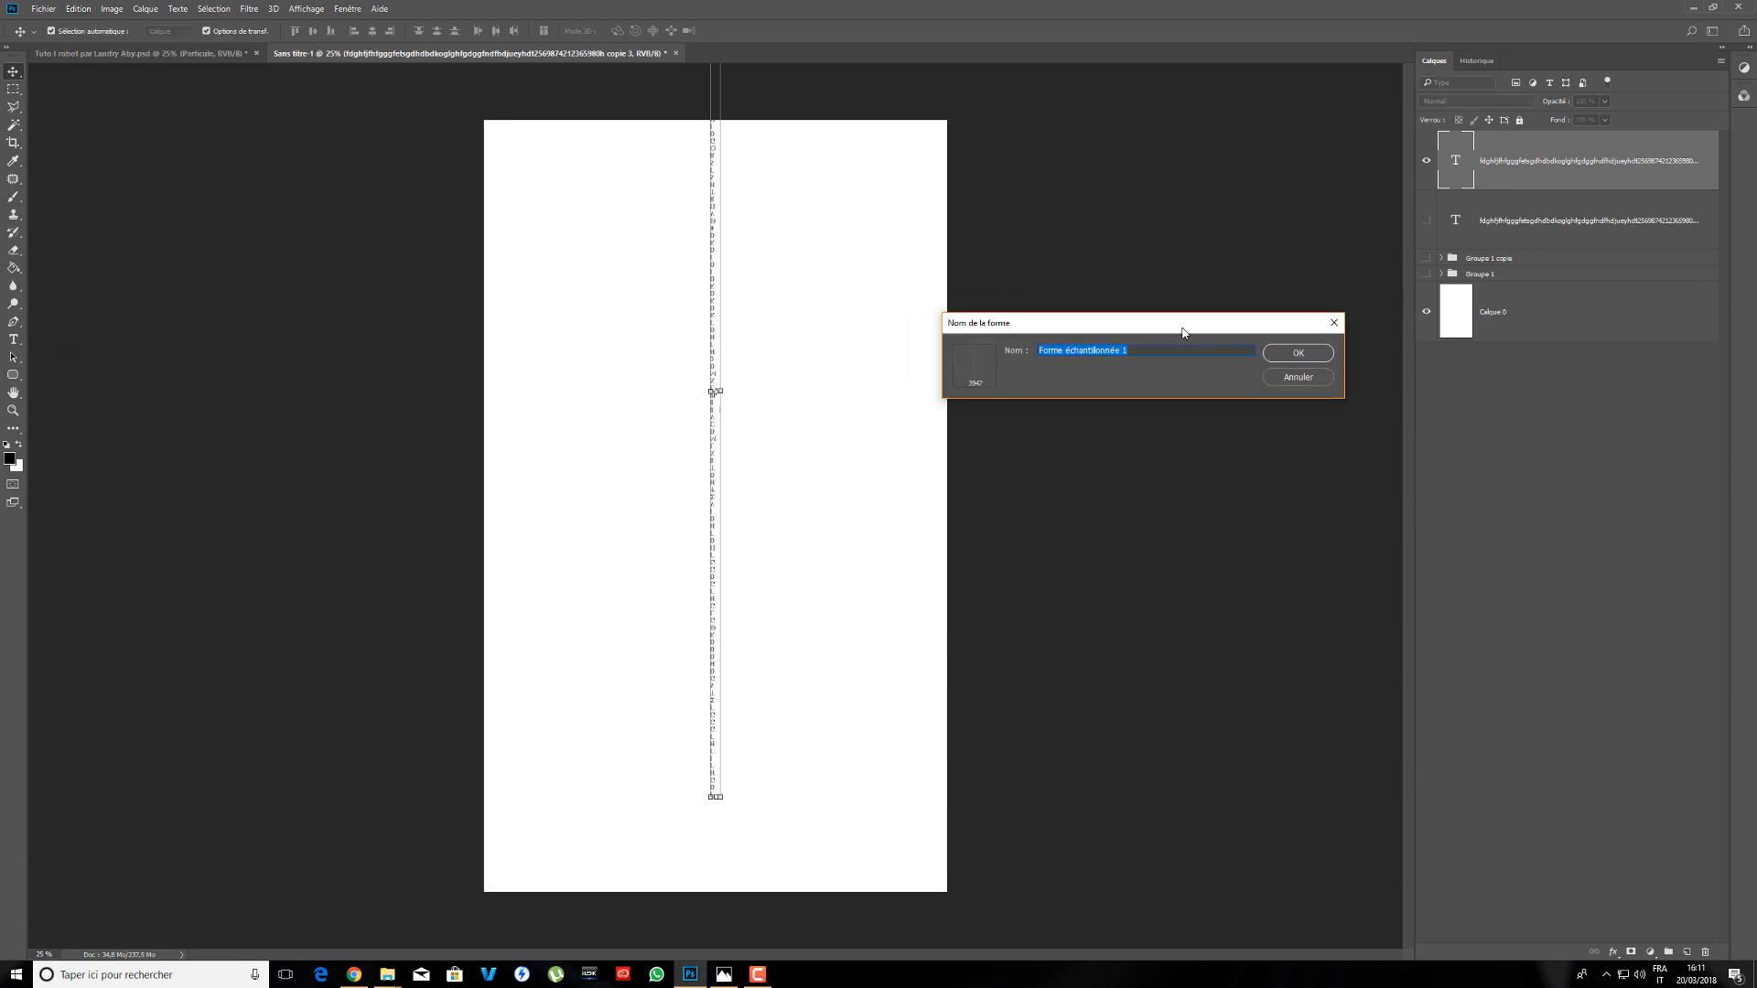
pyautogui.write('Ligne de texte 04')
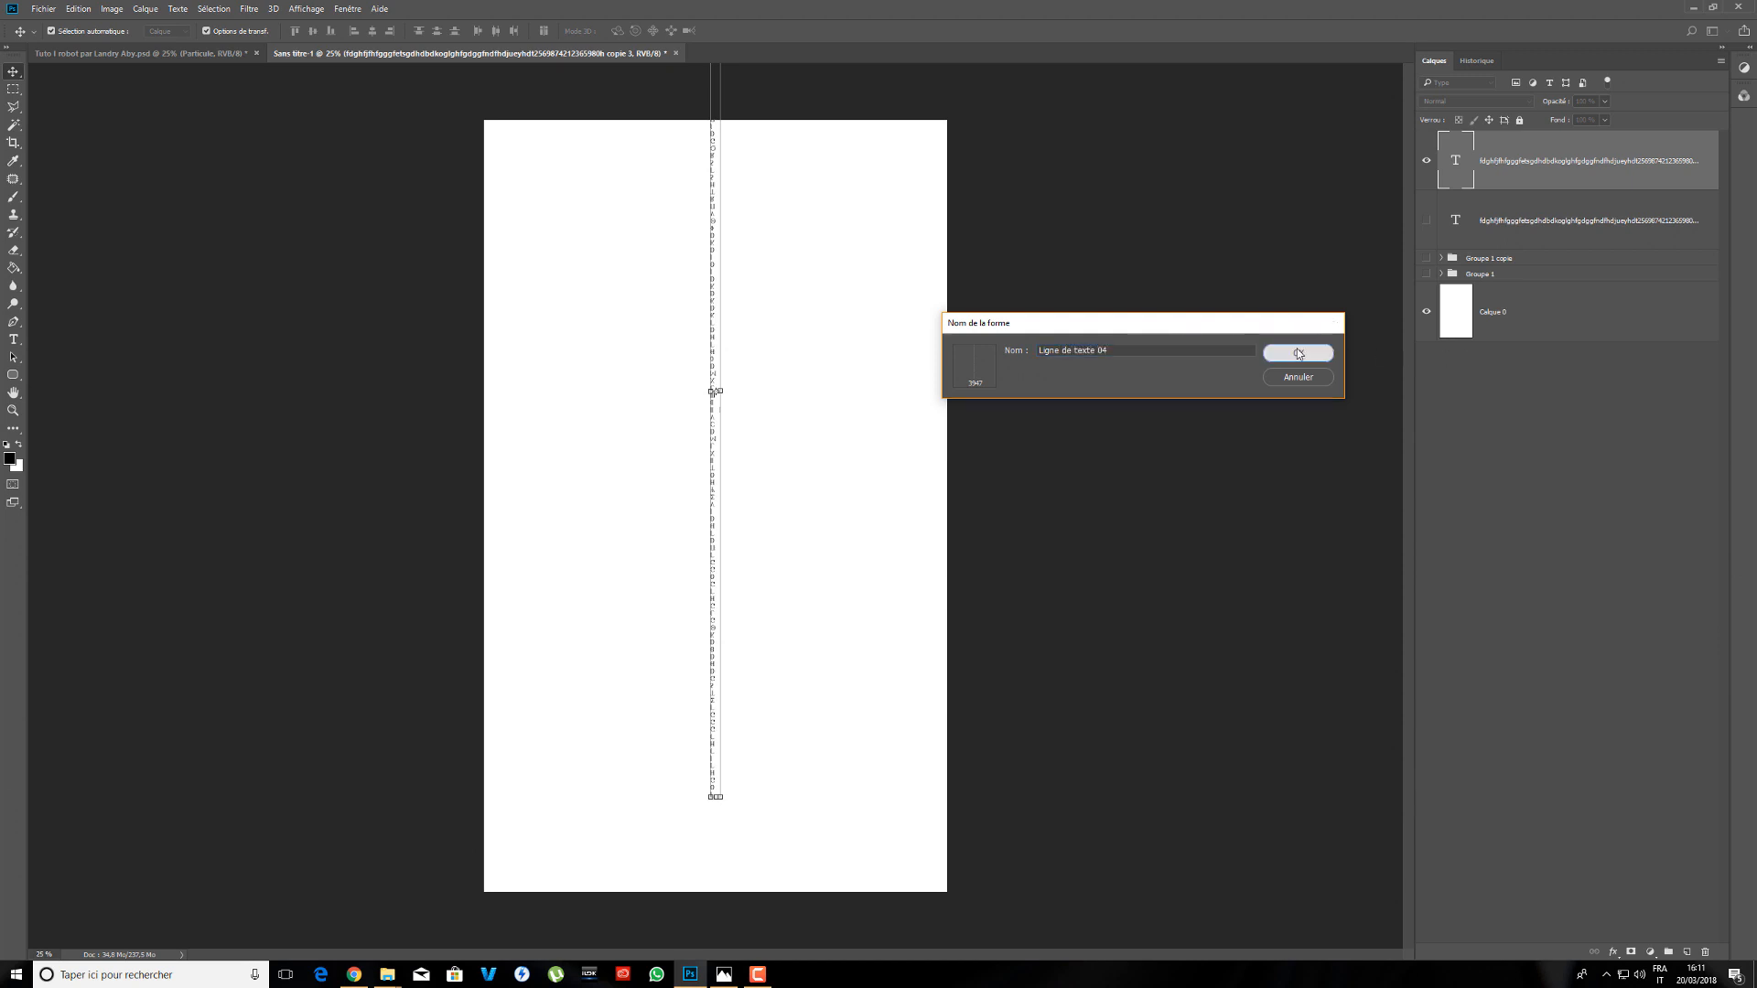
pyautogui.click(1329, 353)
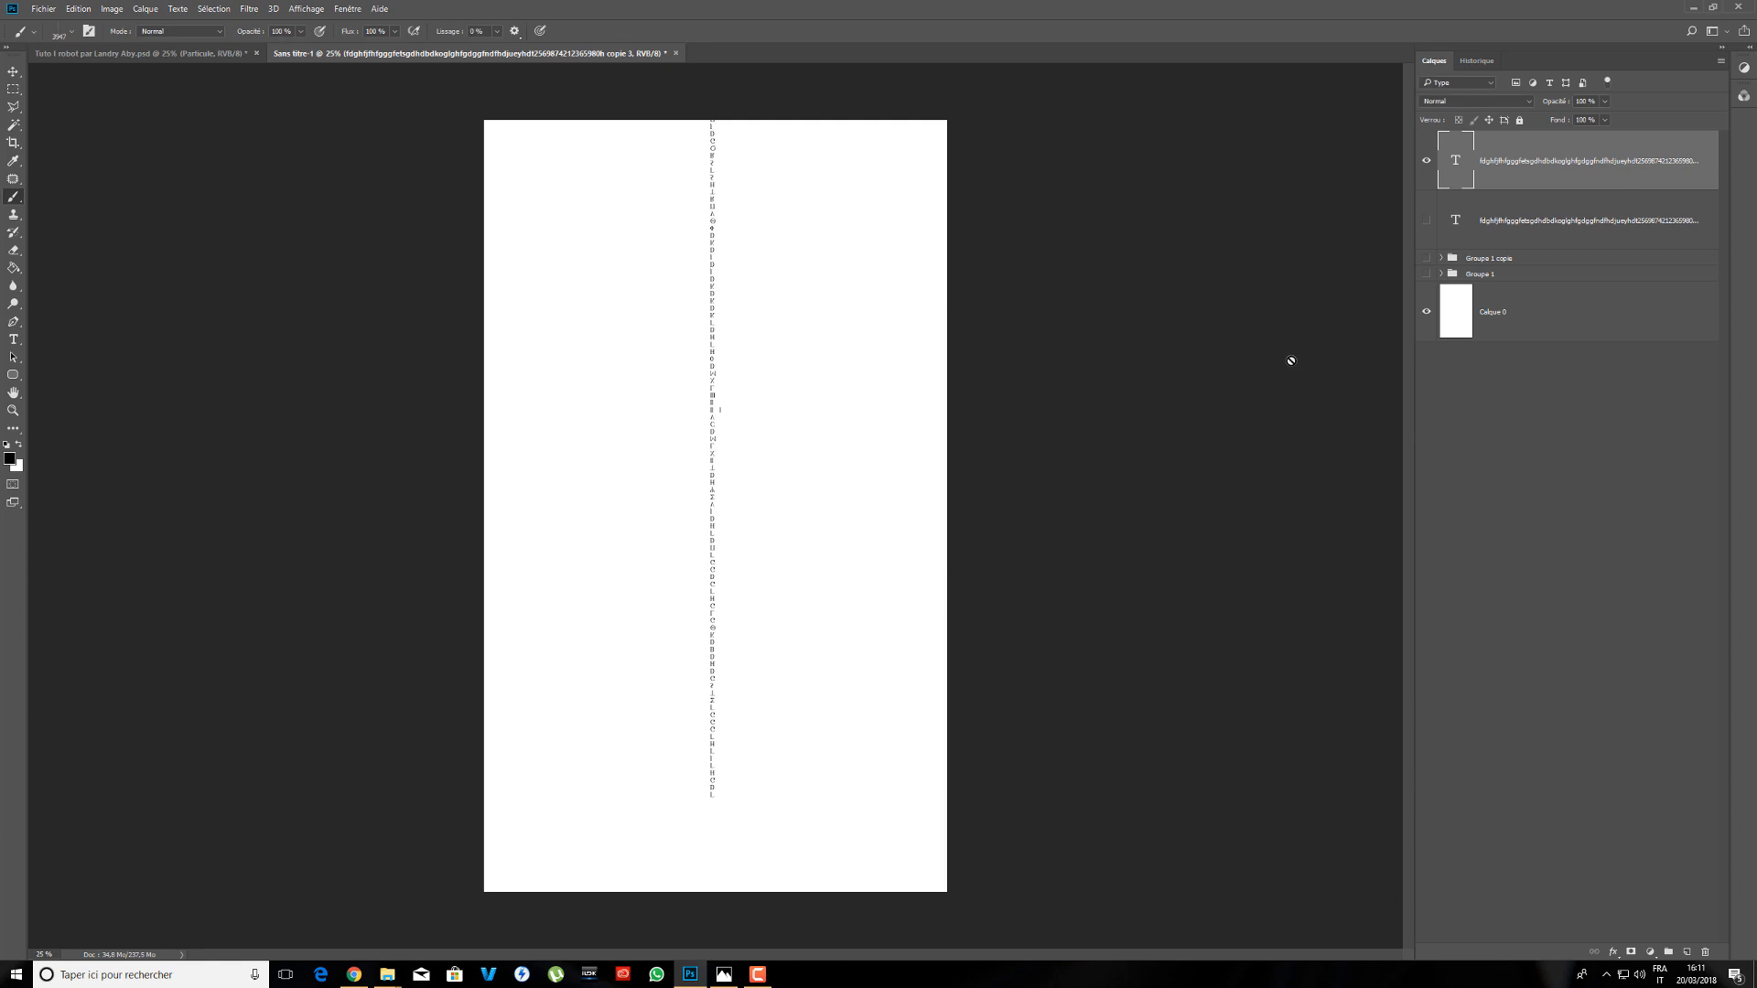
# - Close the Sans titre-1 document and return to the poster document
pyautogui.click(676, 53)
pyautogui.click(886, 356)
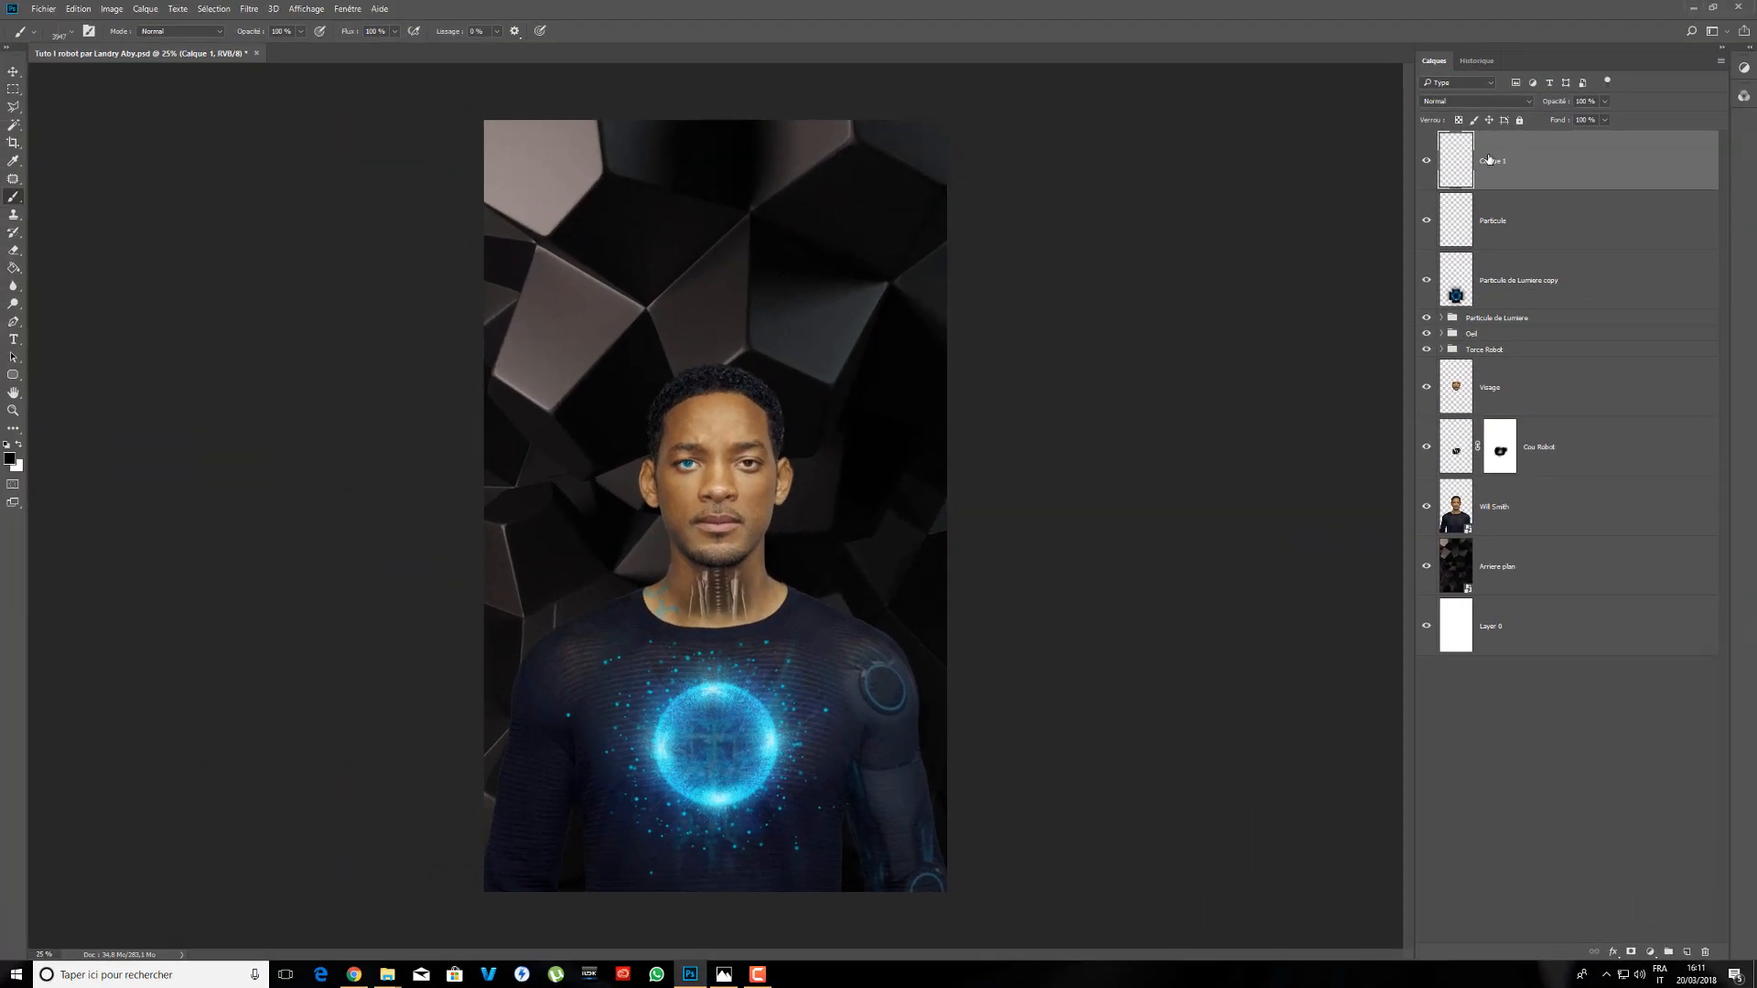
# - Rename the poster's empty top layer, Calque 1, as "Ligne de texte Face"
pyautogui.doubleClick(1491, 162)
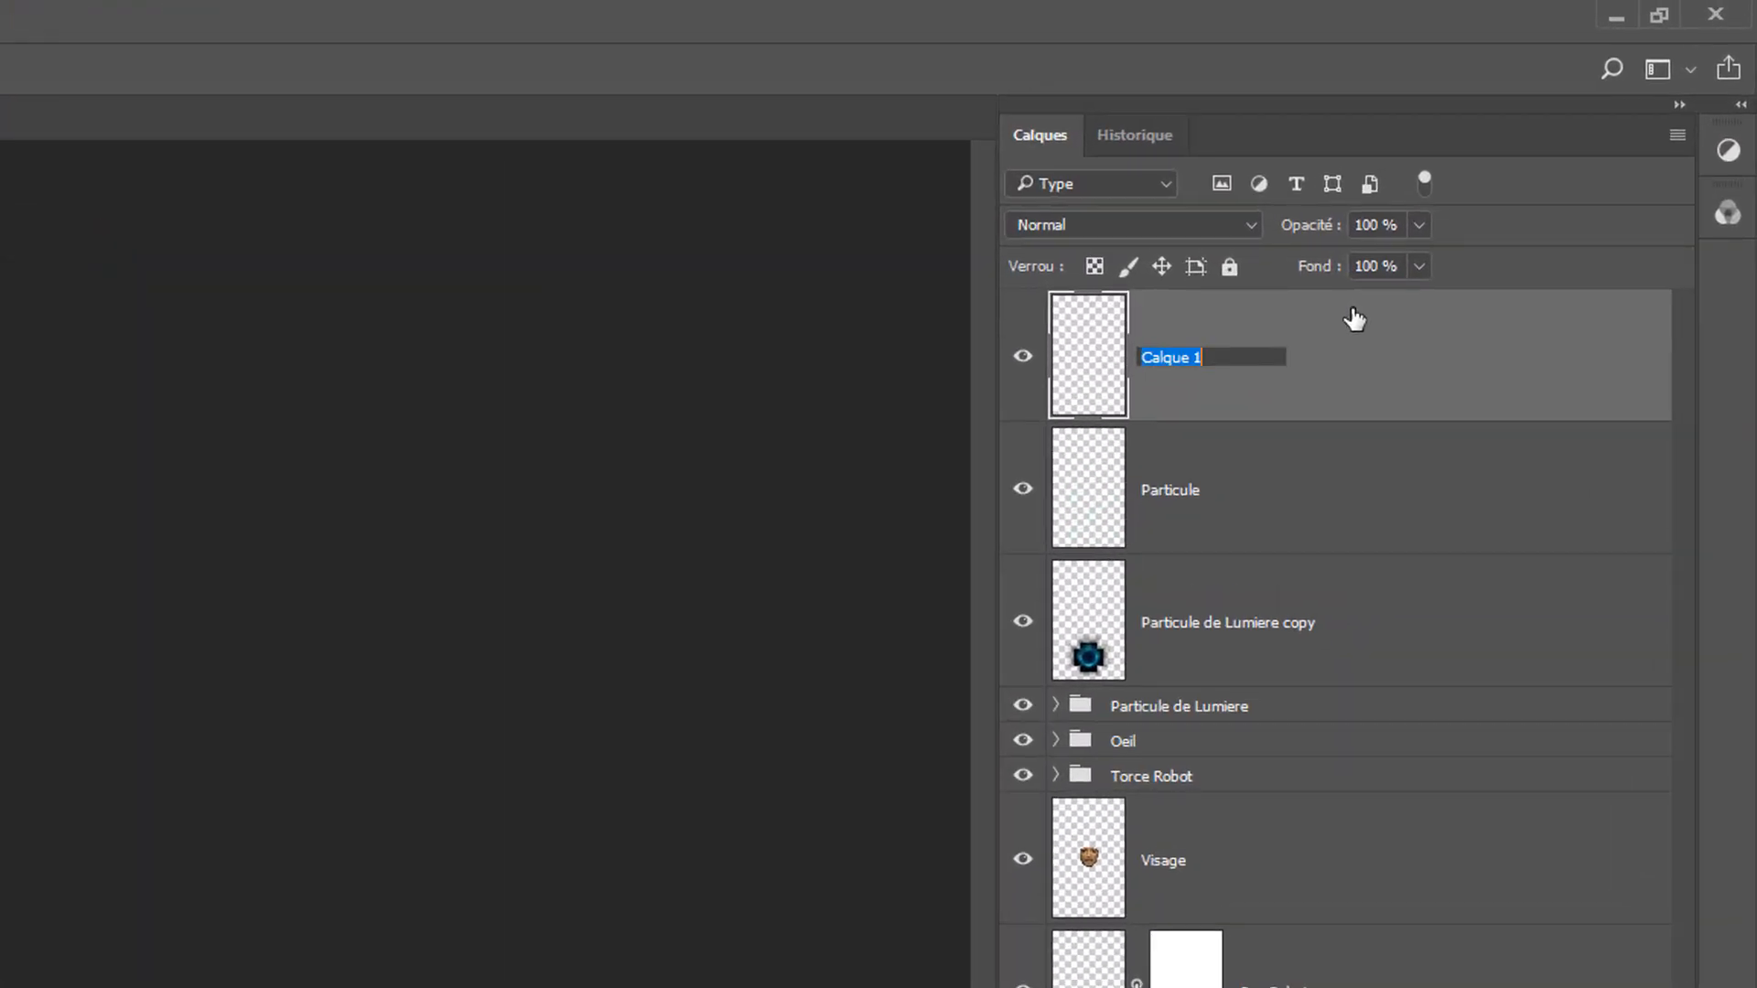
pyautogui.press('BackSpace')
pyautogui.write('Ligne de tex')
pyautogui.press('BackSpace')
pyautogui.press('BackSpace')
pyautogui.press('BackSpace')
pyautogui.write('exte Face')
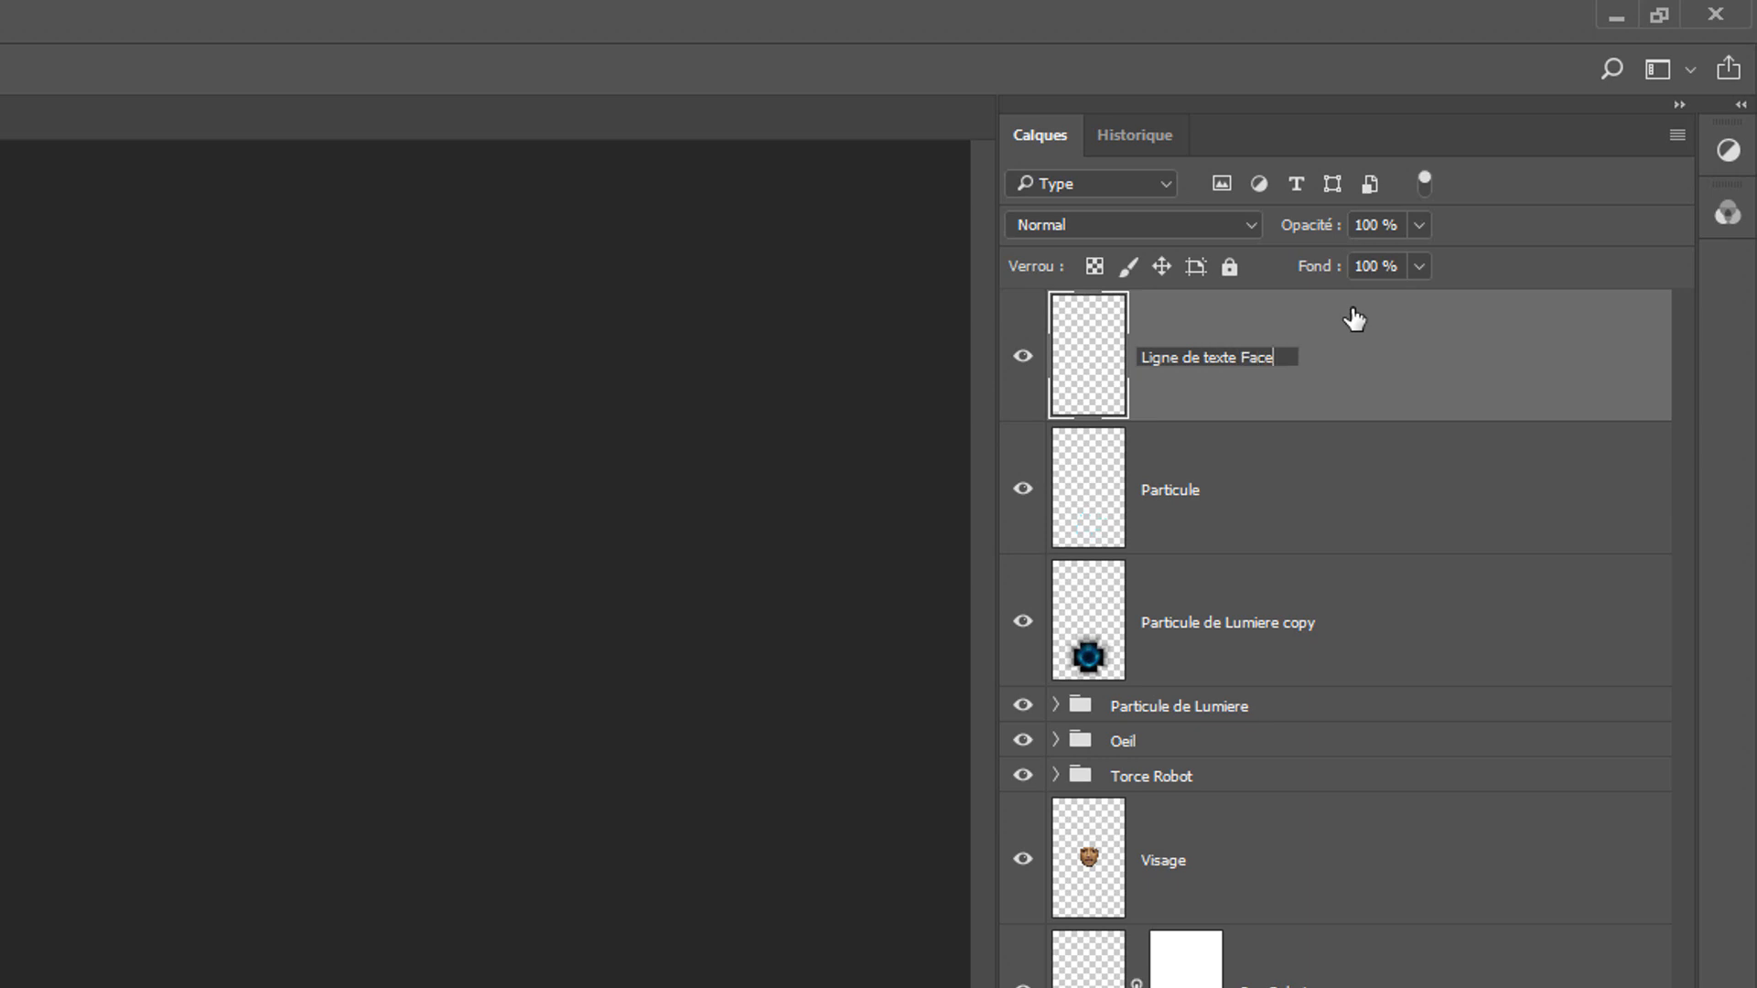
pyautogui.press('Return')
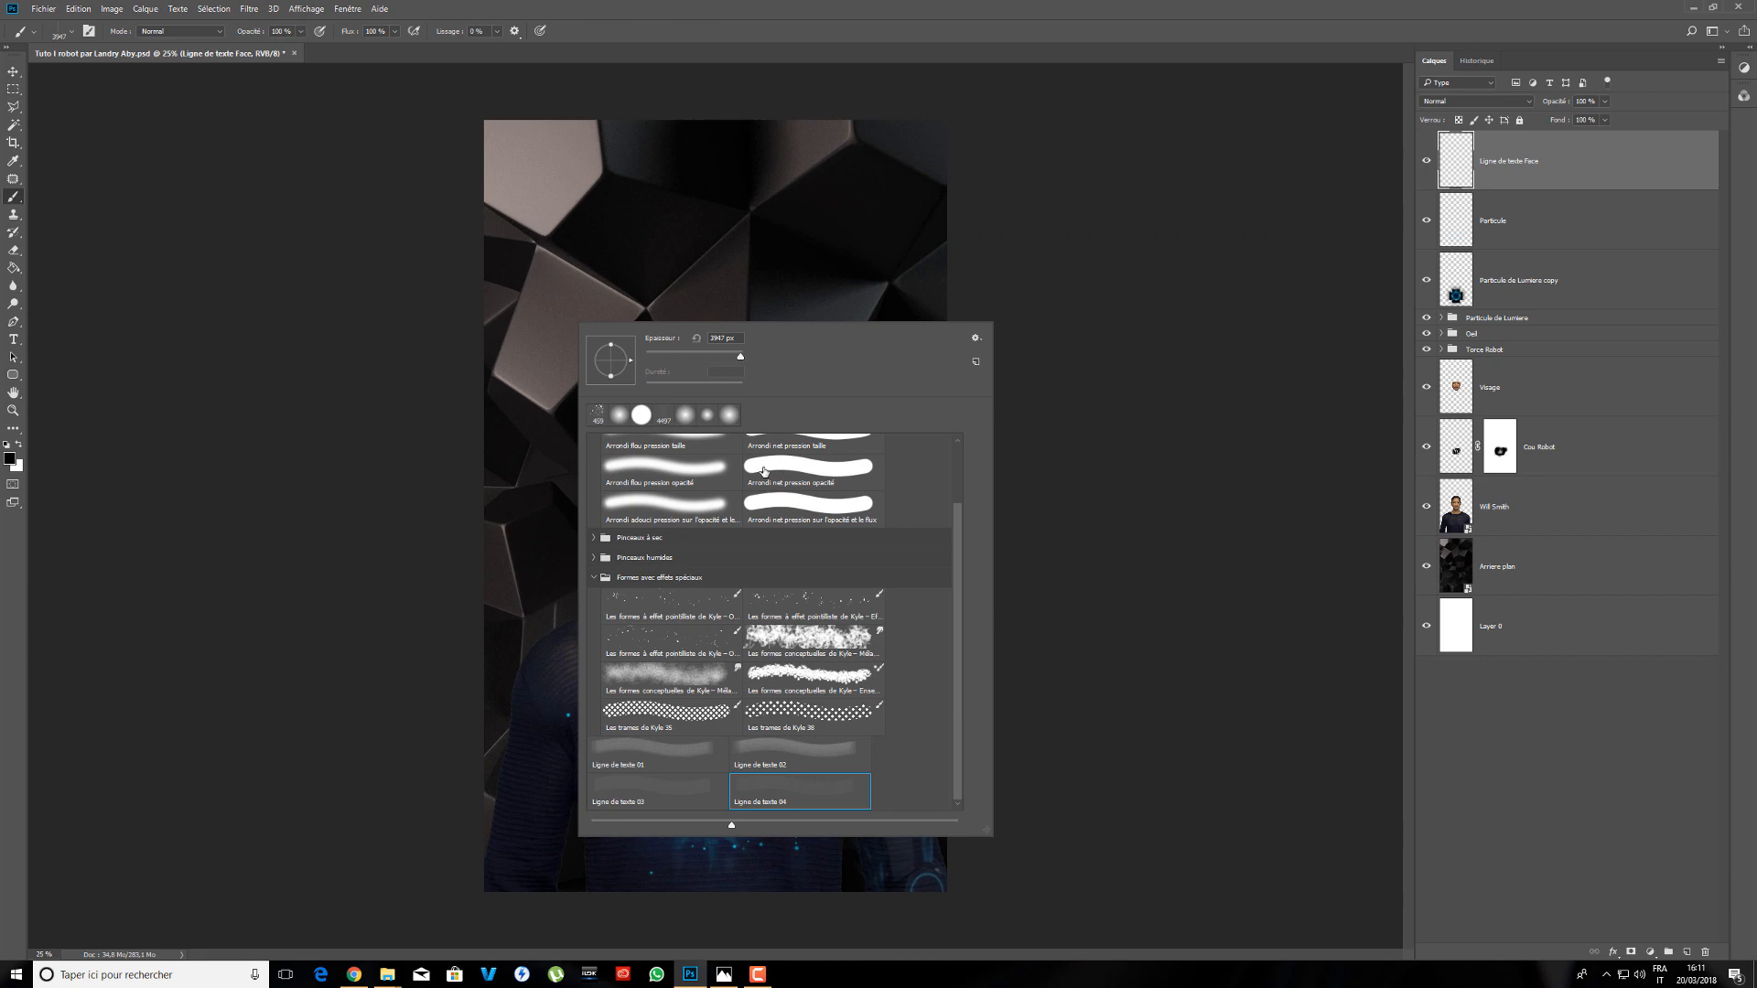
# - Collapse the special-effects brush group, compare the custom text brushes and choose the "Ligne de texte 01" preset
pyautogui.click(593, 580)
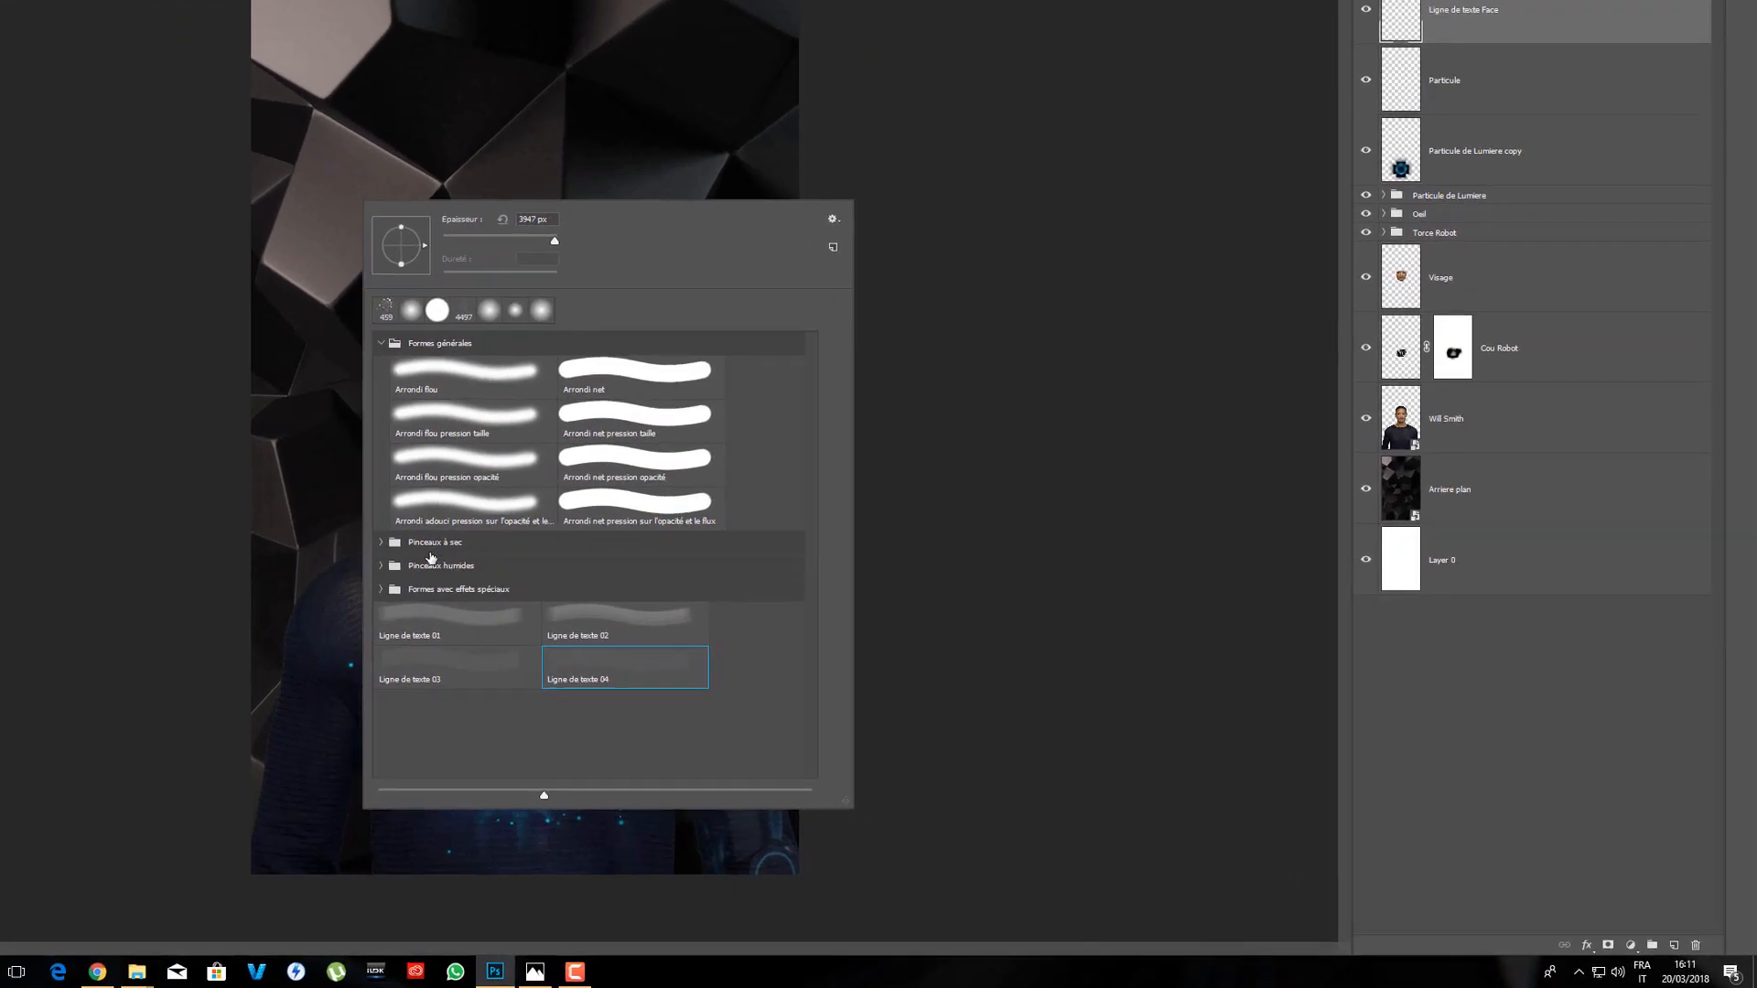
pyautogui.click(464, 346)
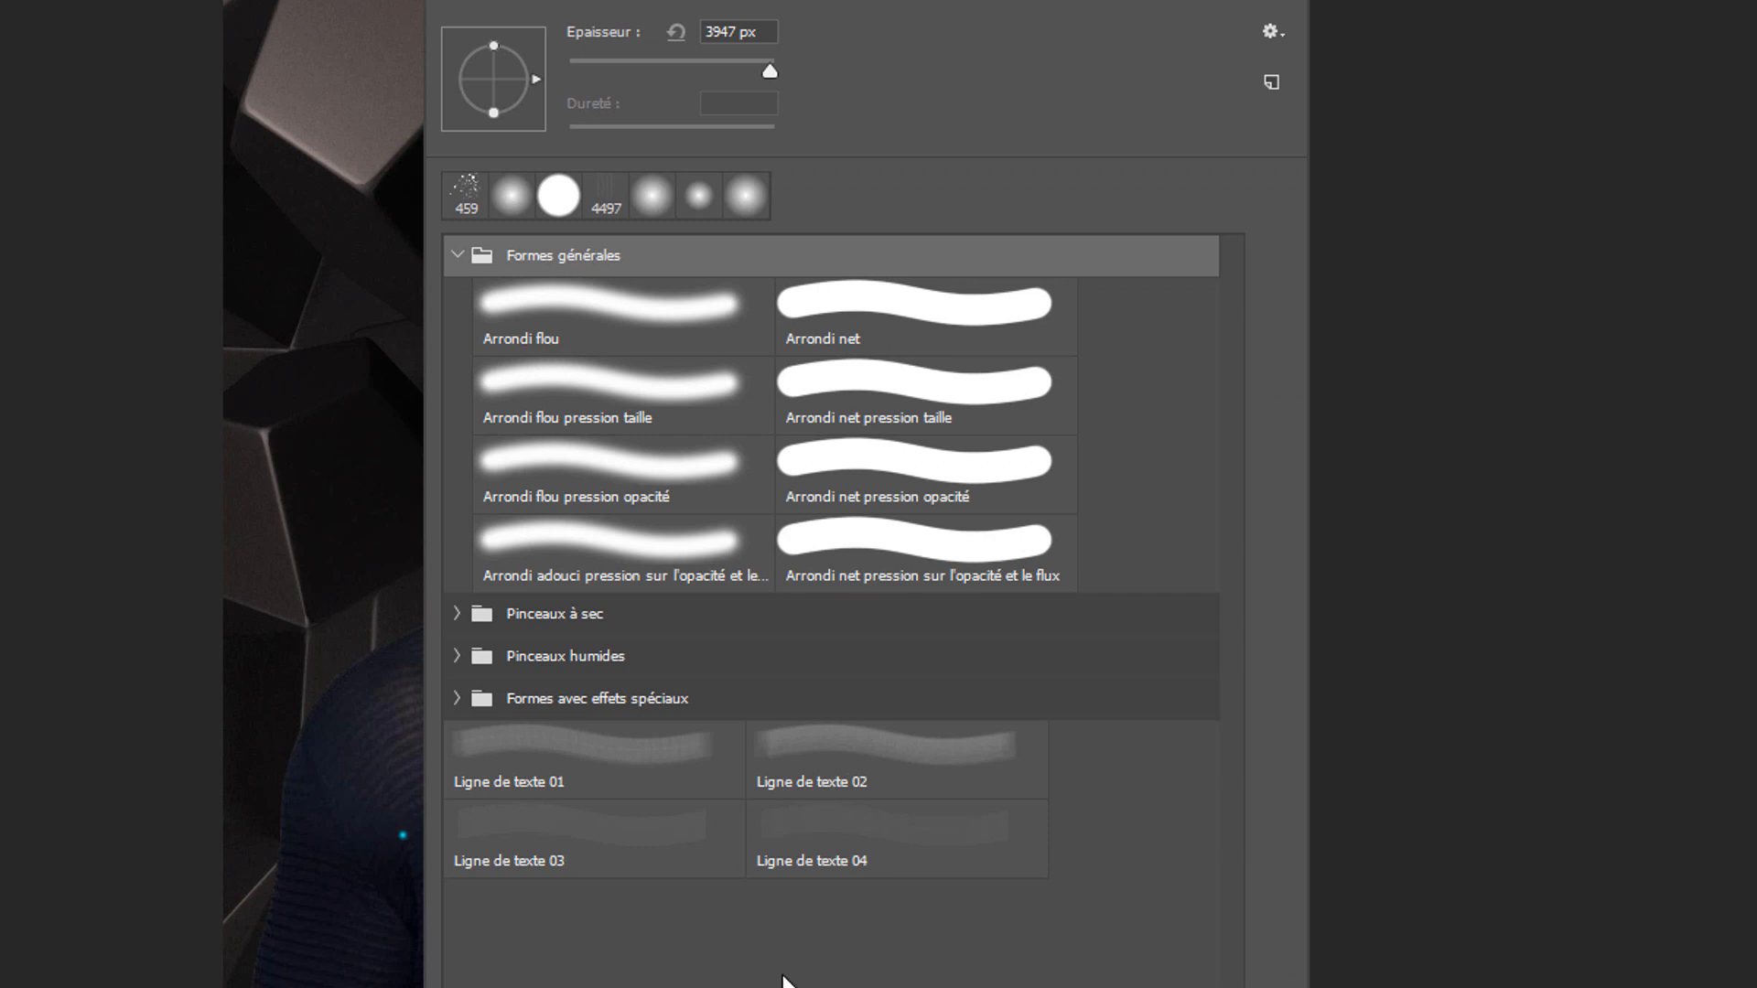
pyautogui.click(628, 792)
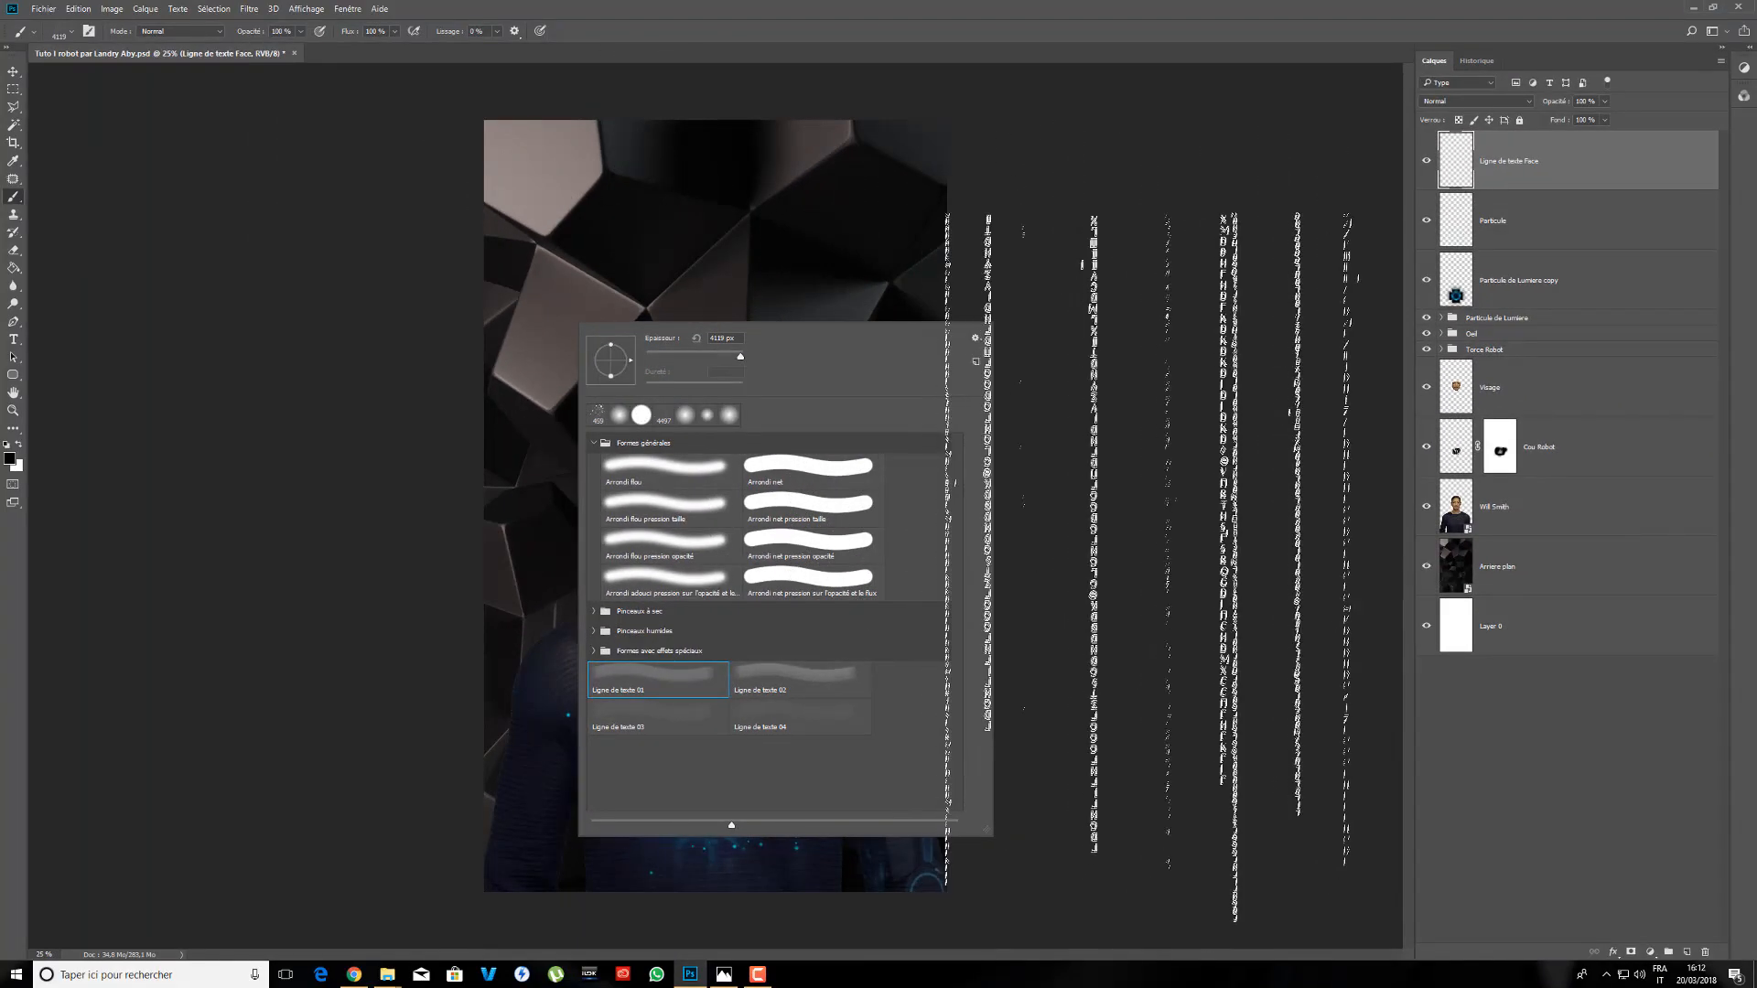
pyautogui.click(777, 679)
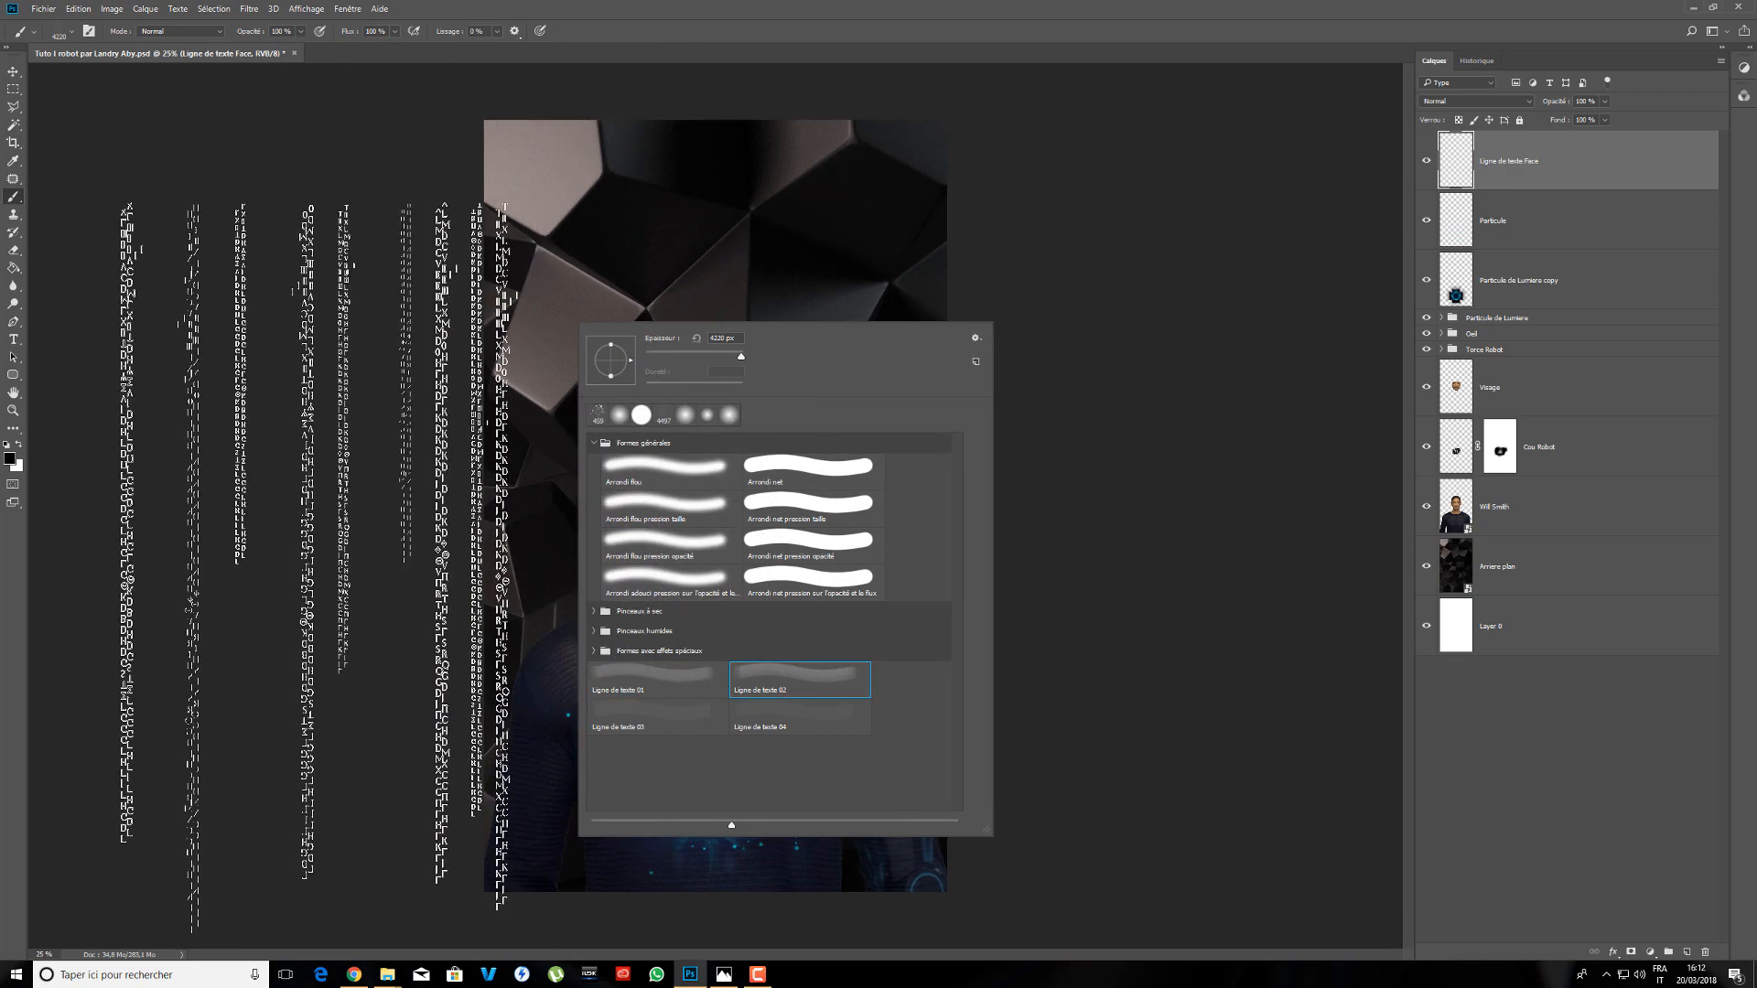
pyautogui.click(666, 682)
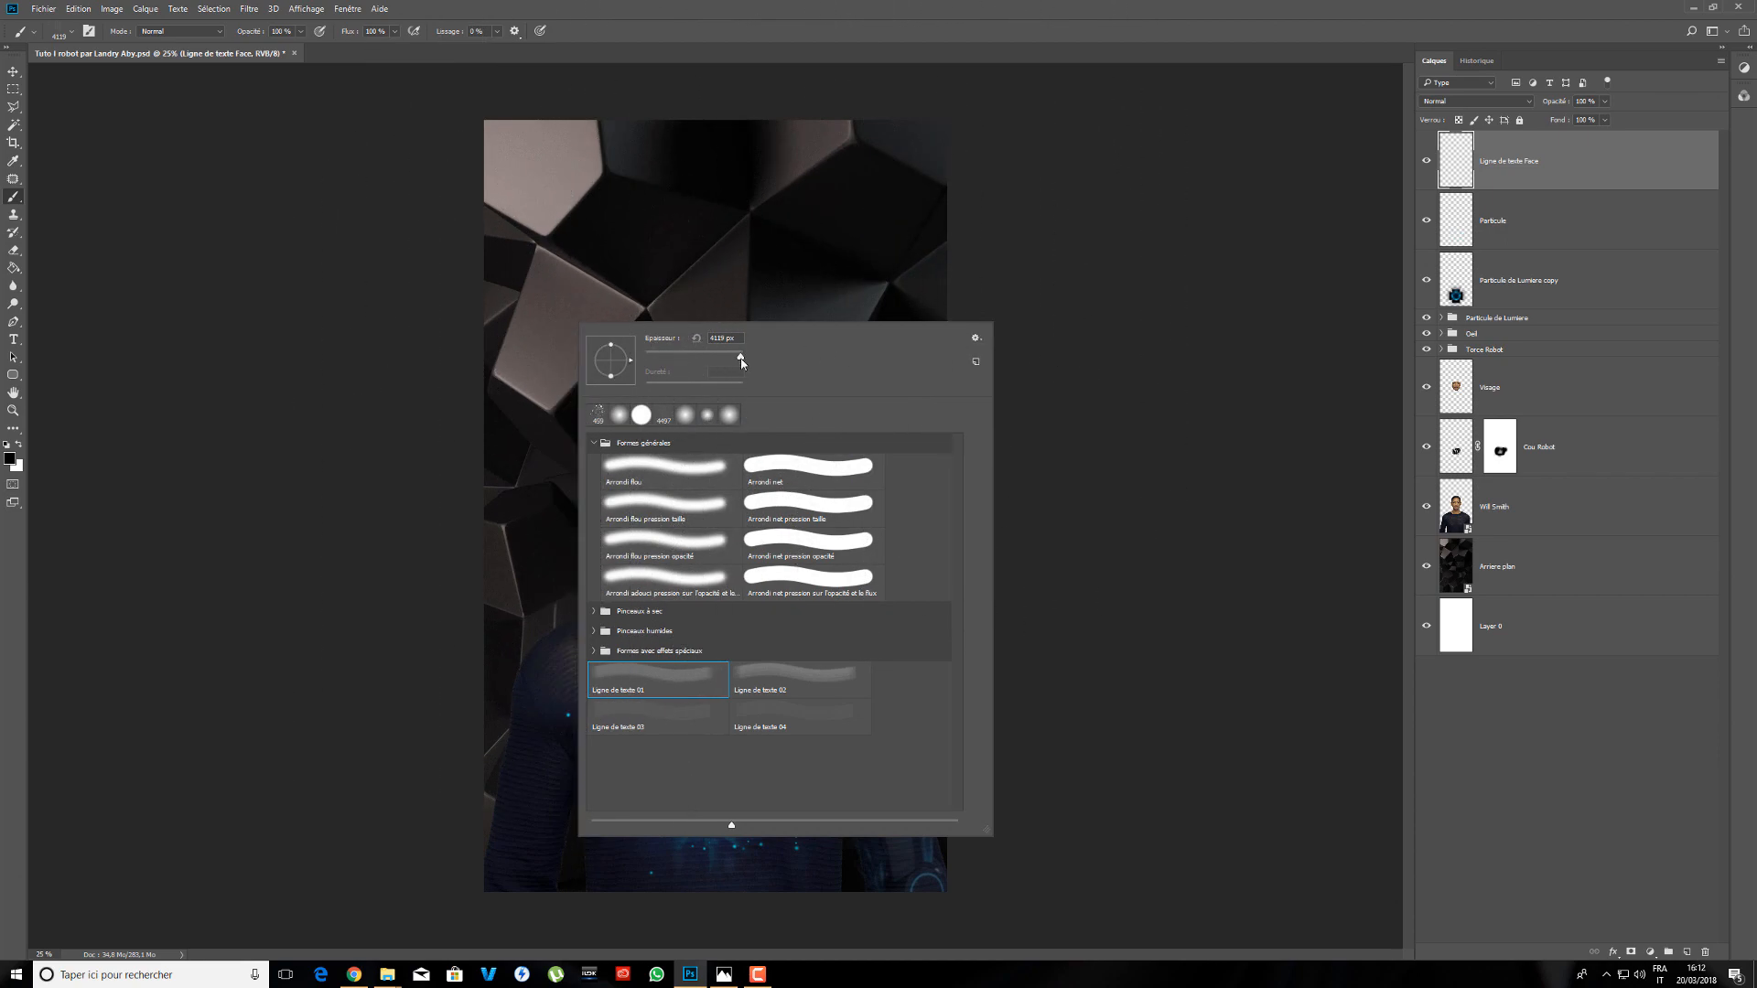
# - Make the brush slightly smaller than its original size and stamp it in white over the poster on the Ligne de texte Face layer
pyautogui.moveTo(742, 363); pyautogui.dragTo(707, 359)
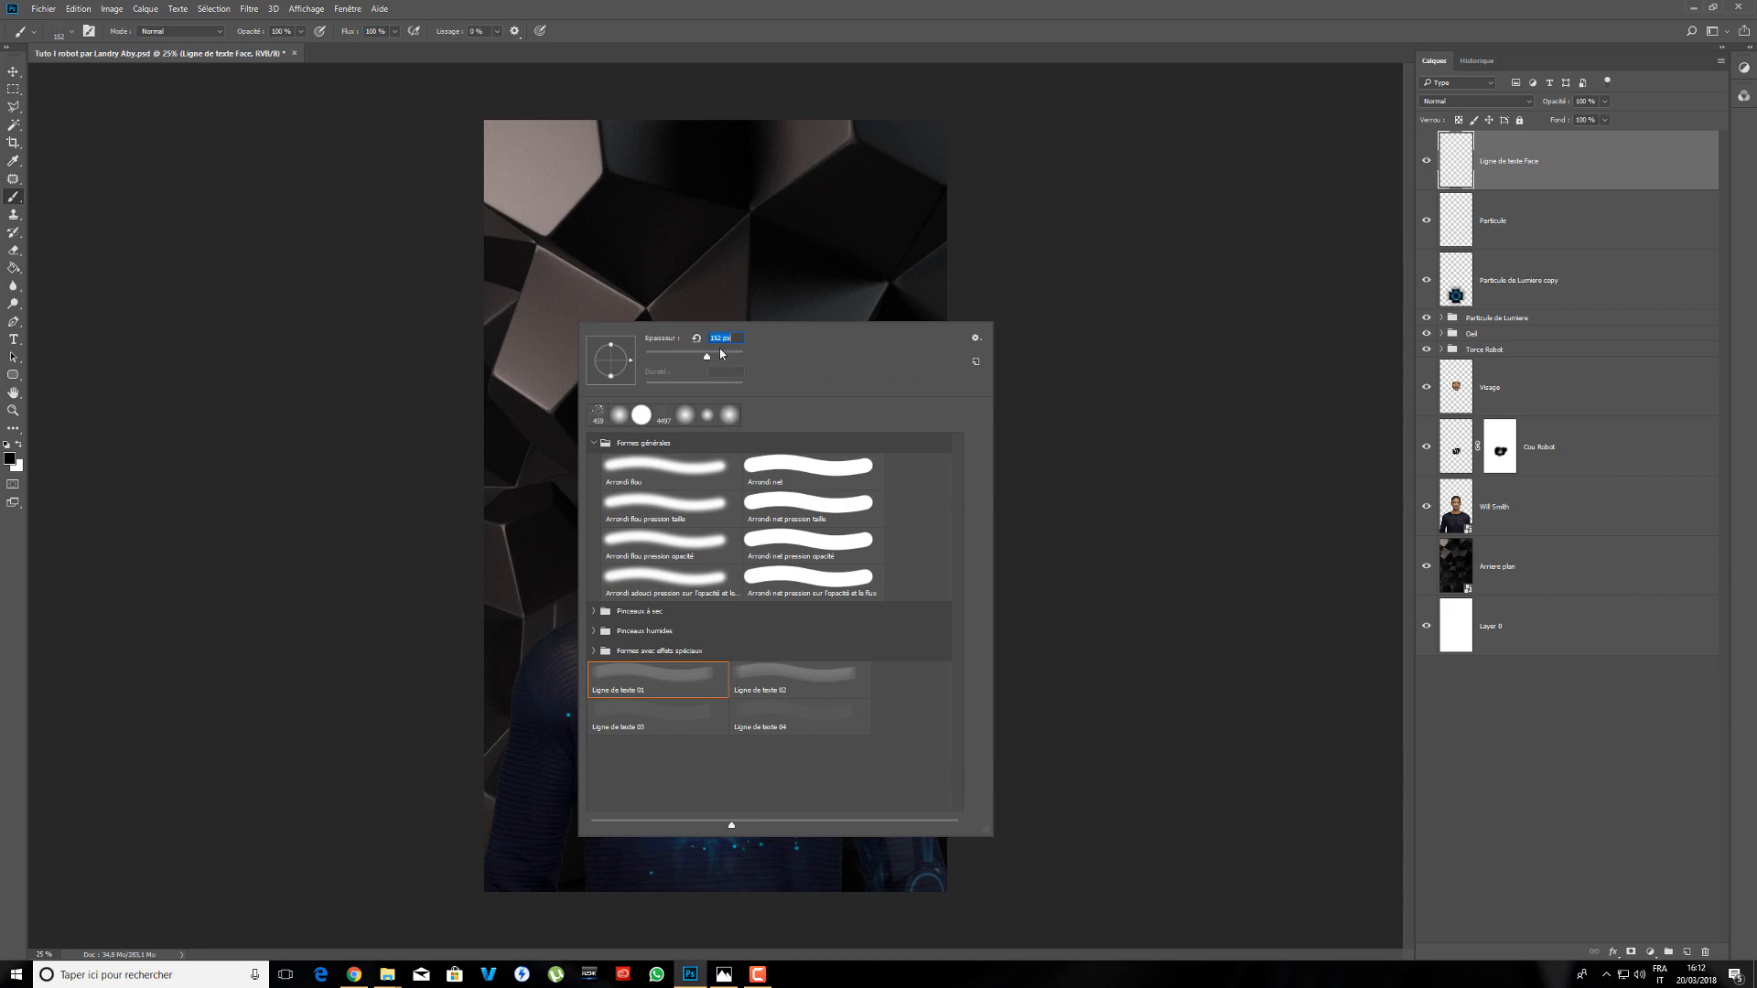
pyautogui.moveTo(720, 349); pyautogui.dragTo(730, 348)
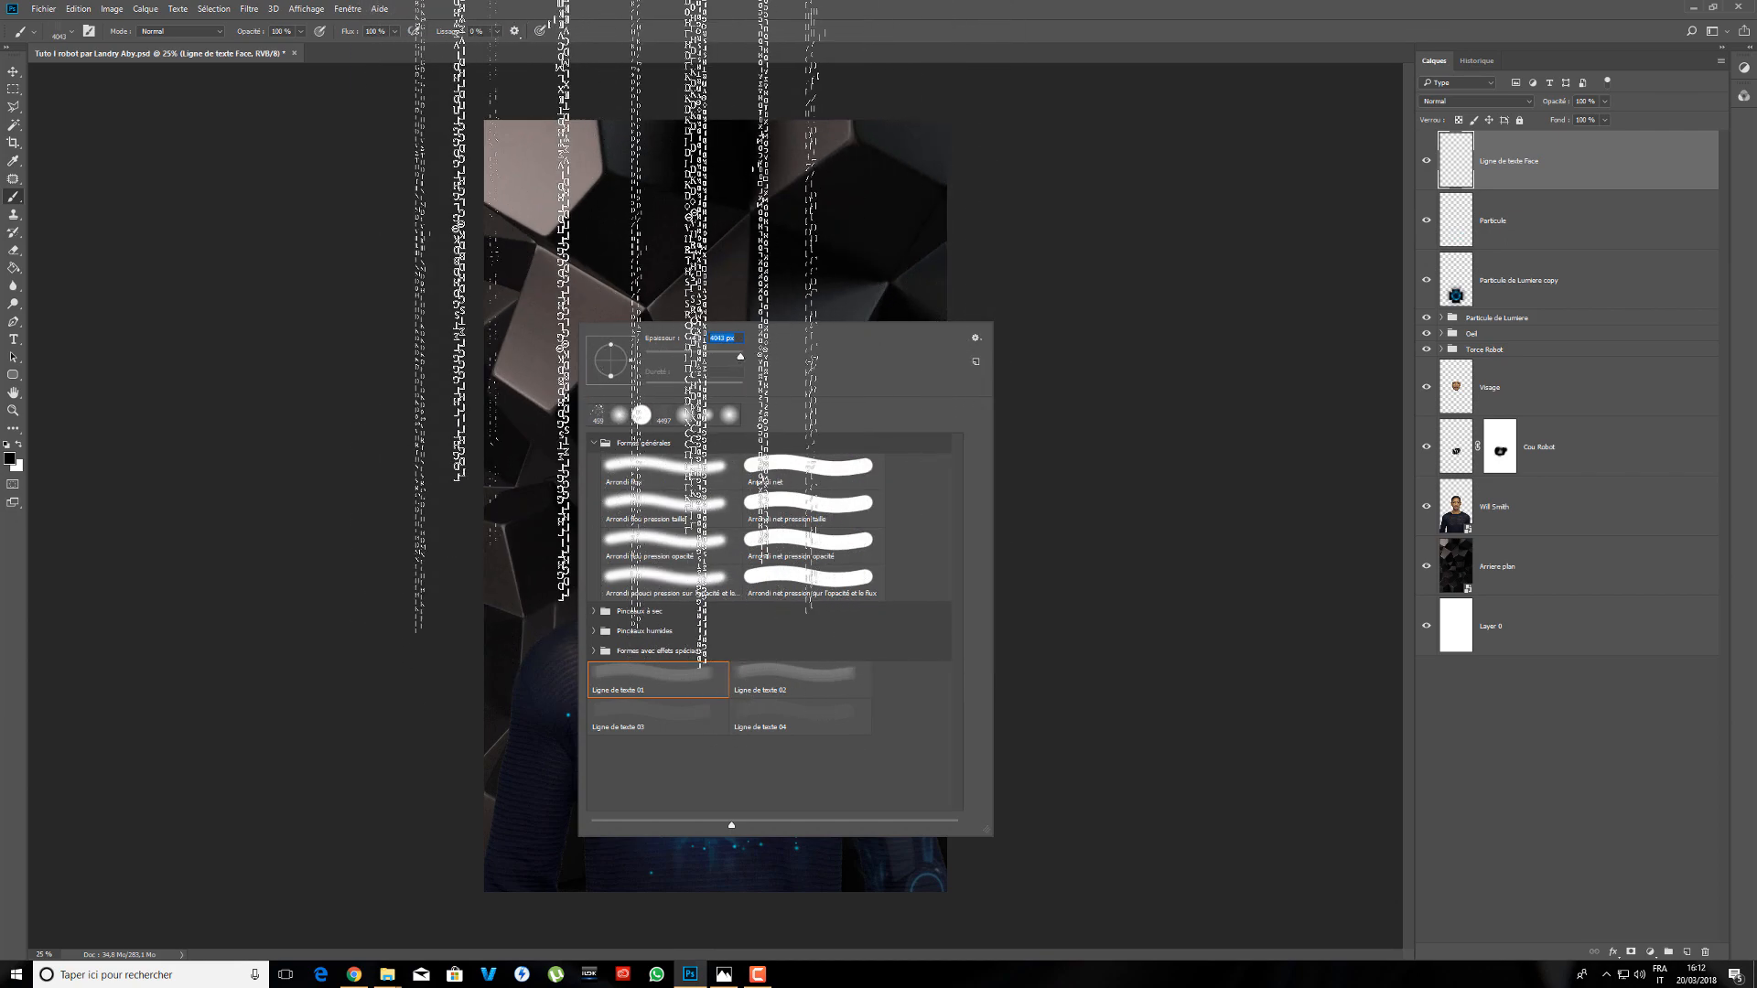
pyautogui.click(867, 33)
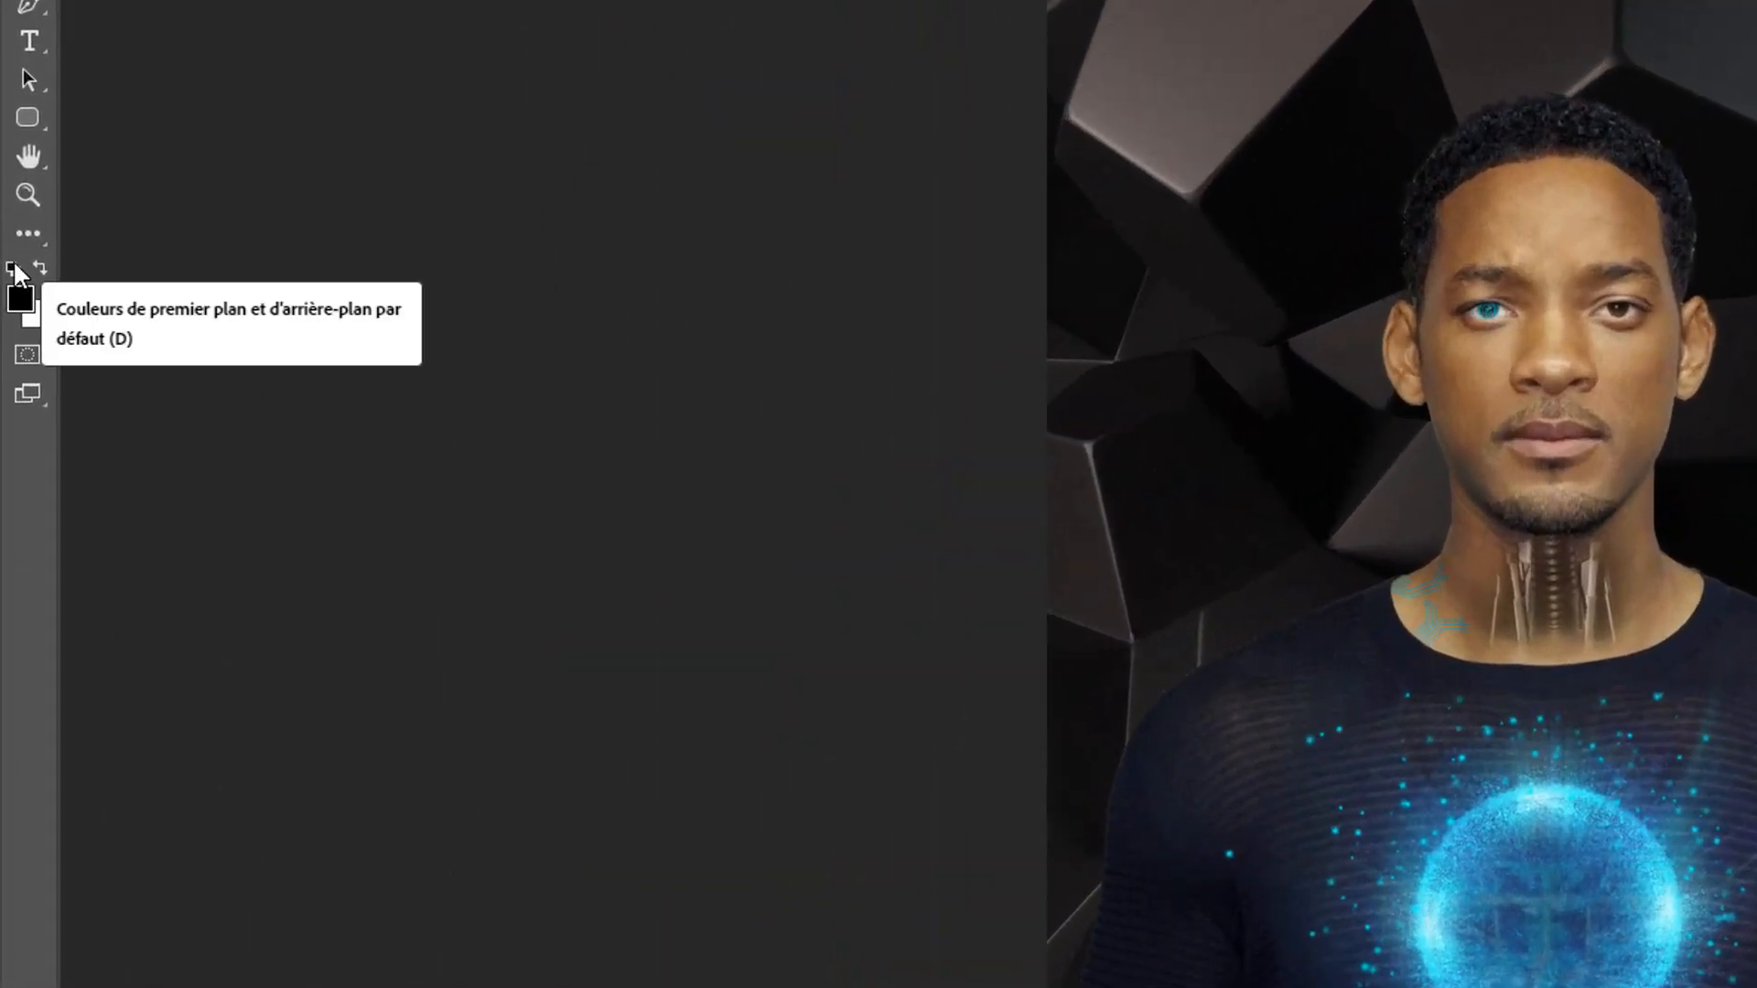
pyautogui.click(40, 268)
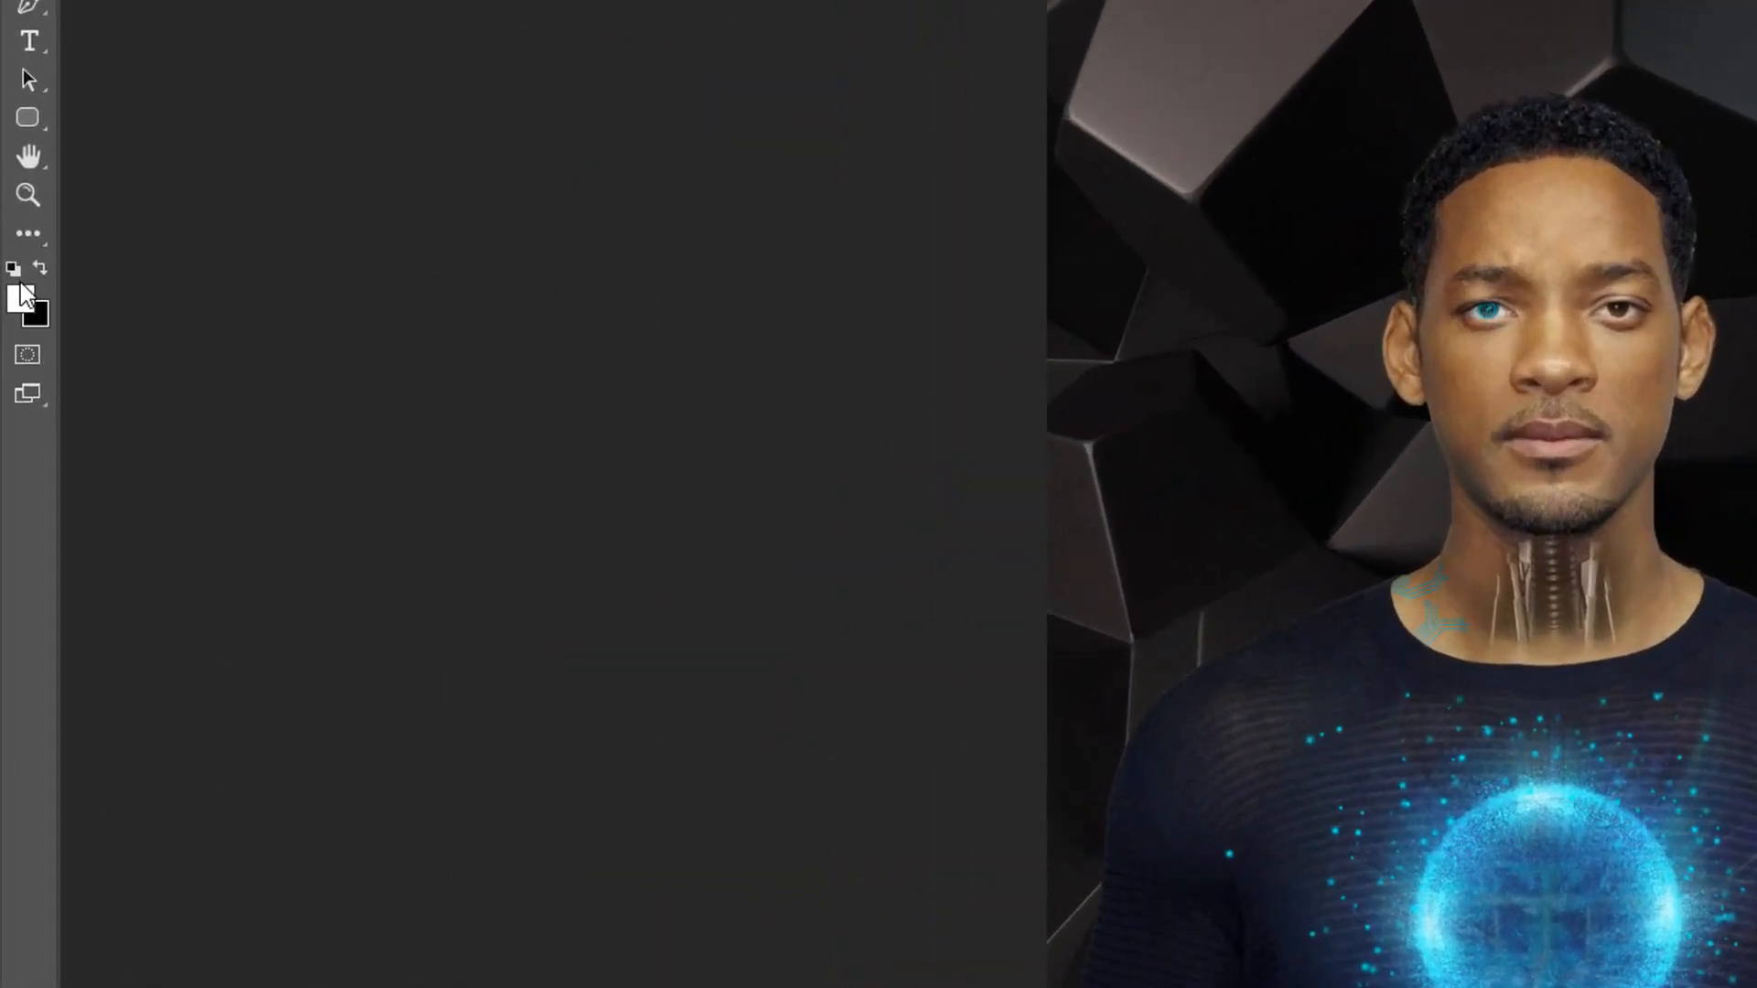
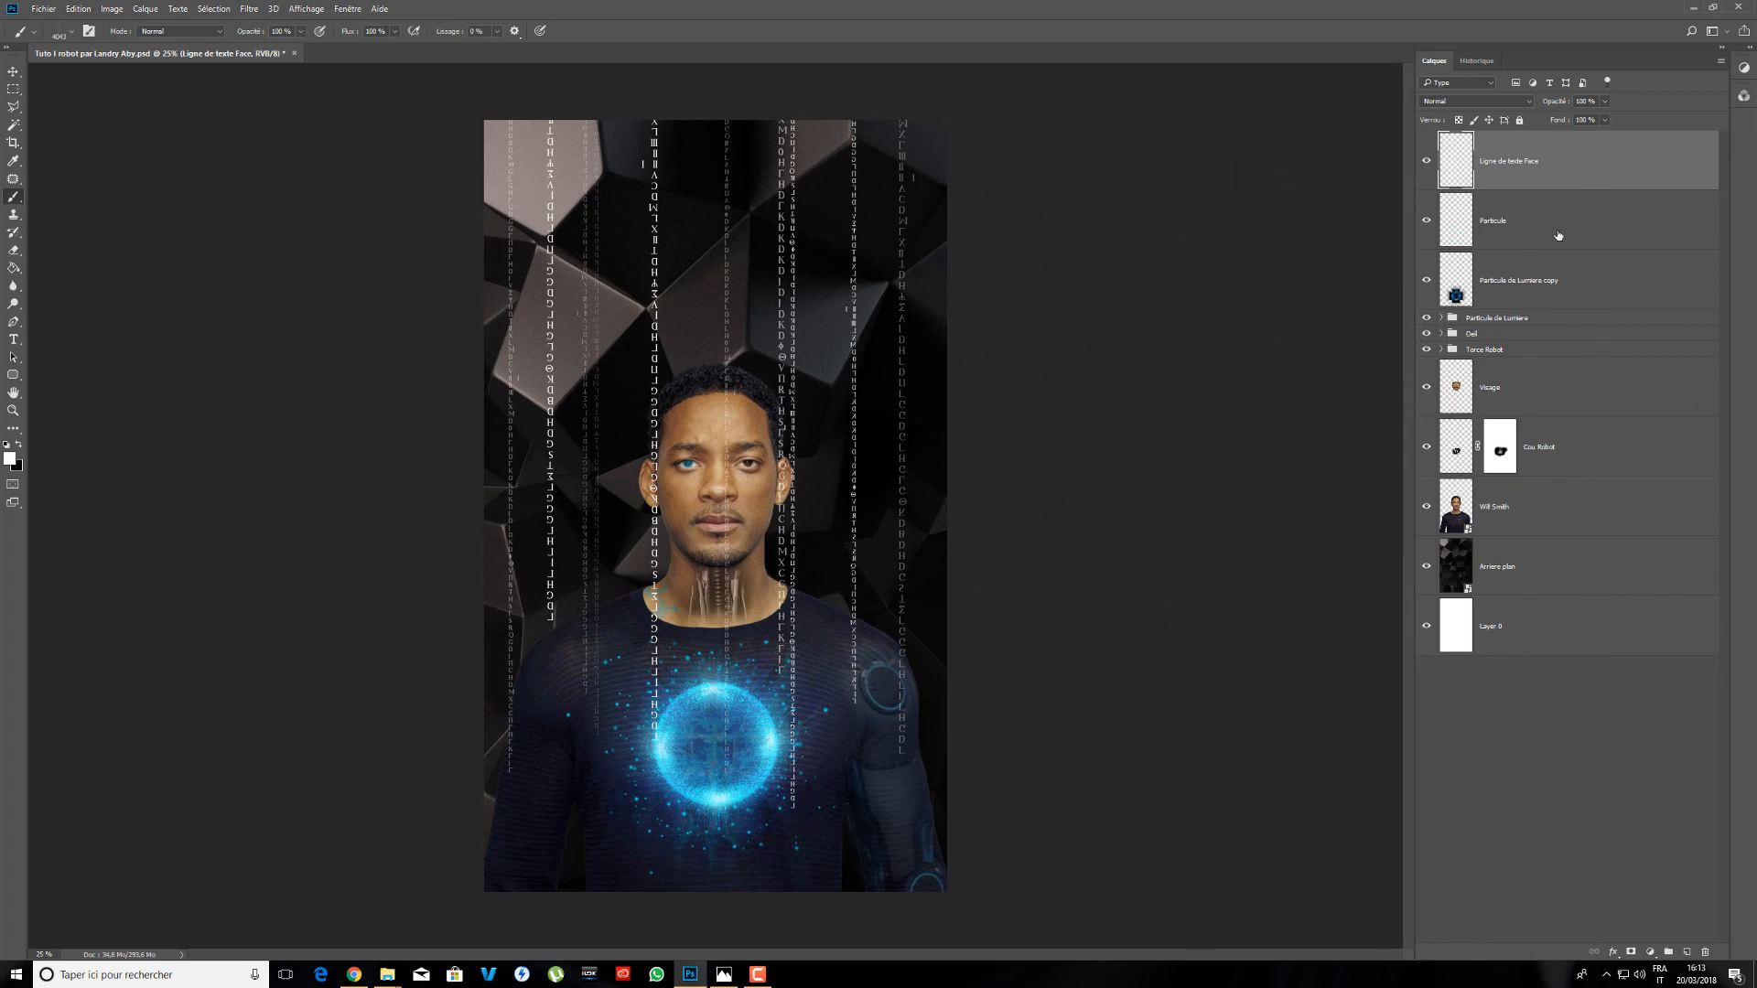
# - Add a new layer between Will Smith and Arriere plan and name it "Ligne de texte 02 Dos"
pyautogui.click(1687, 952)
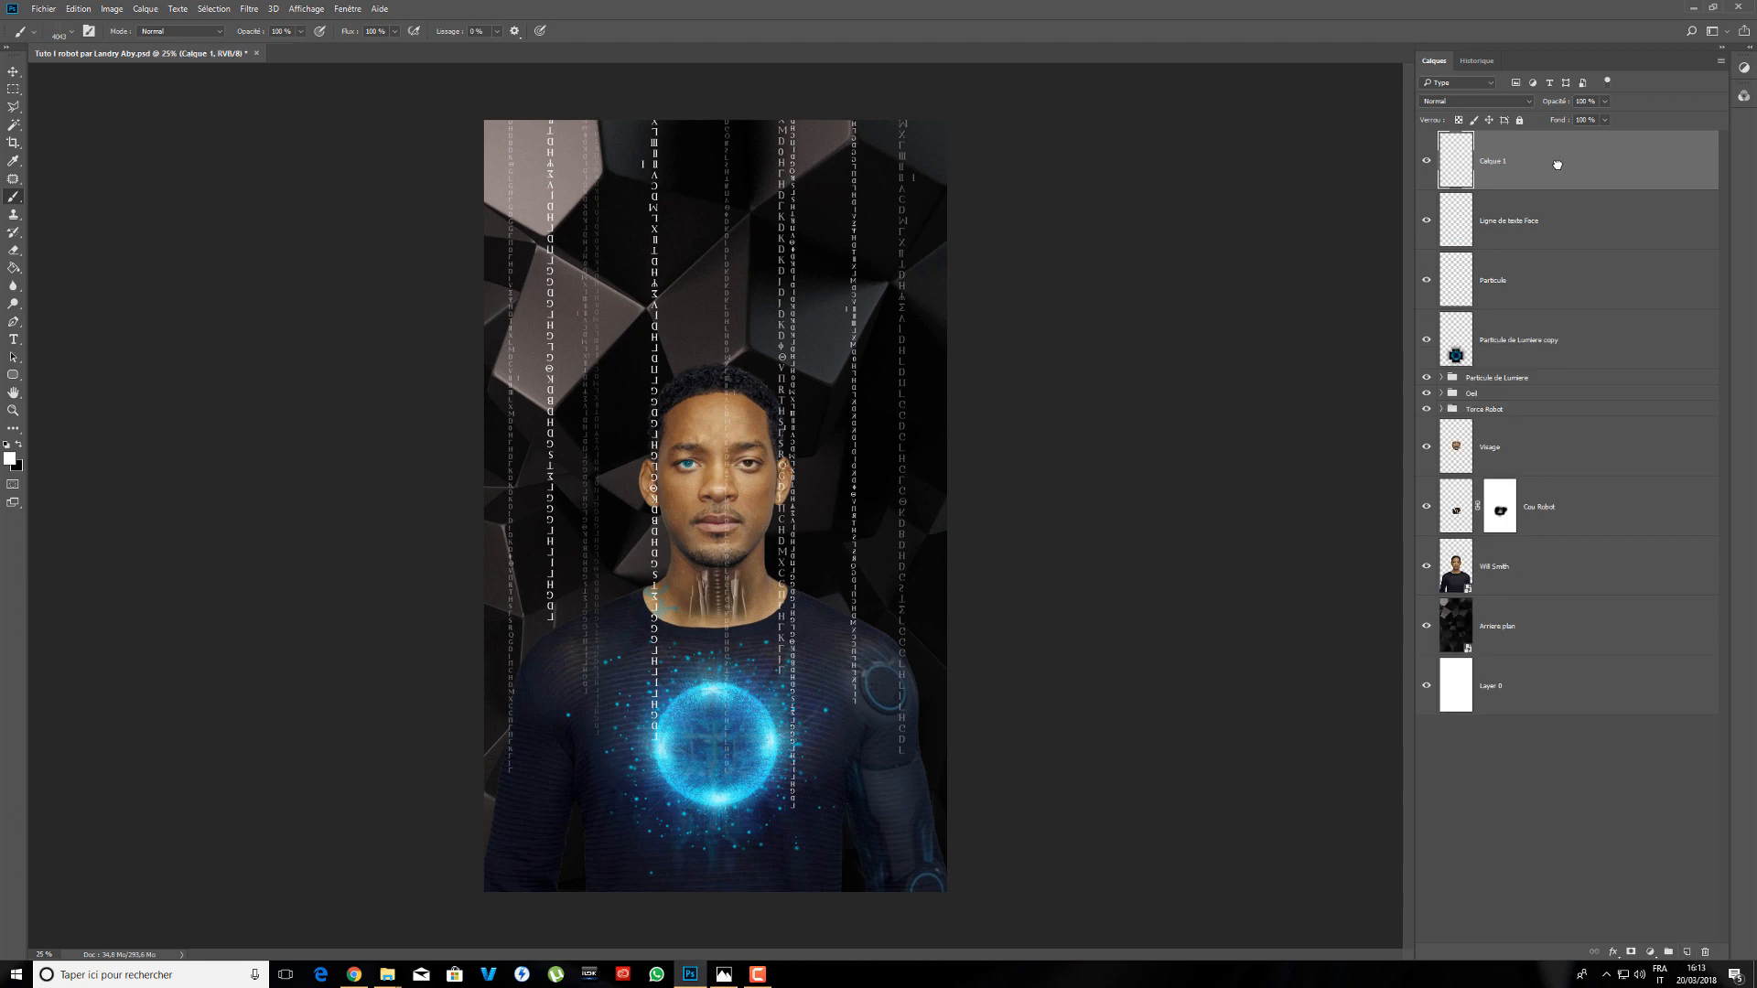
pyautogui.moveTo(1557, 164); pyautogui.dragTo(1483, 570)
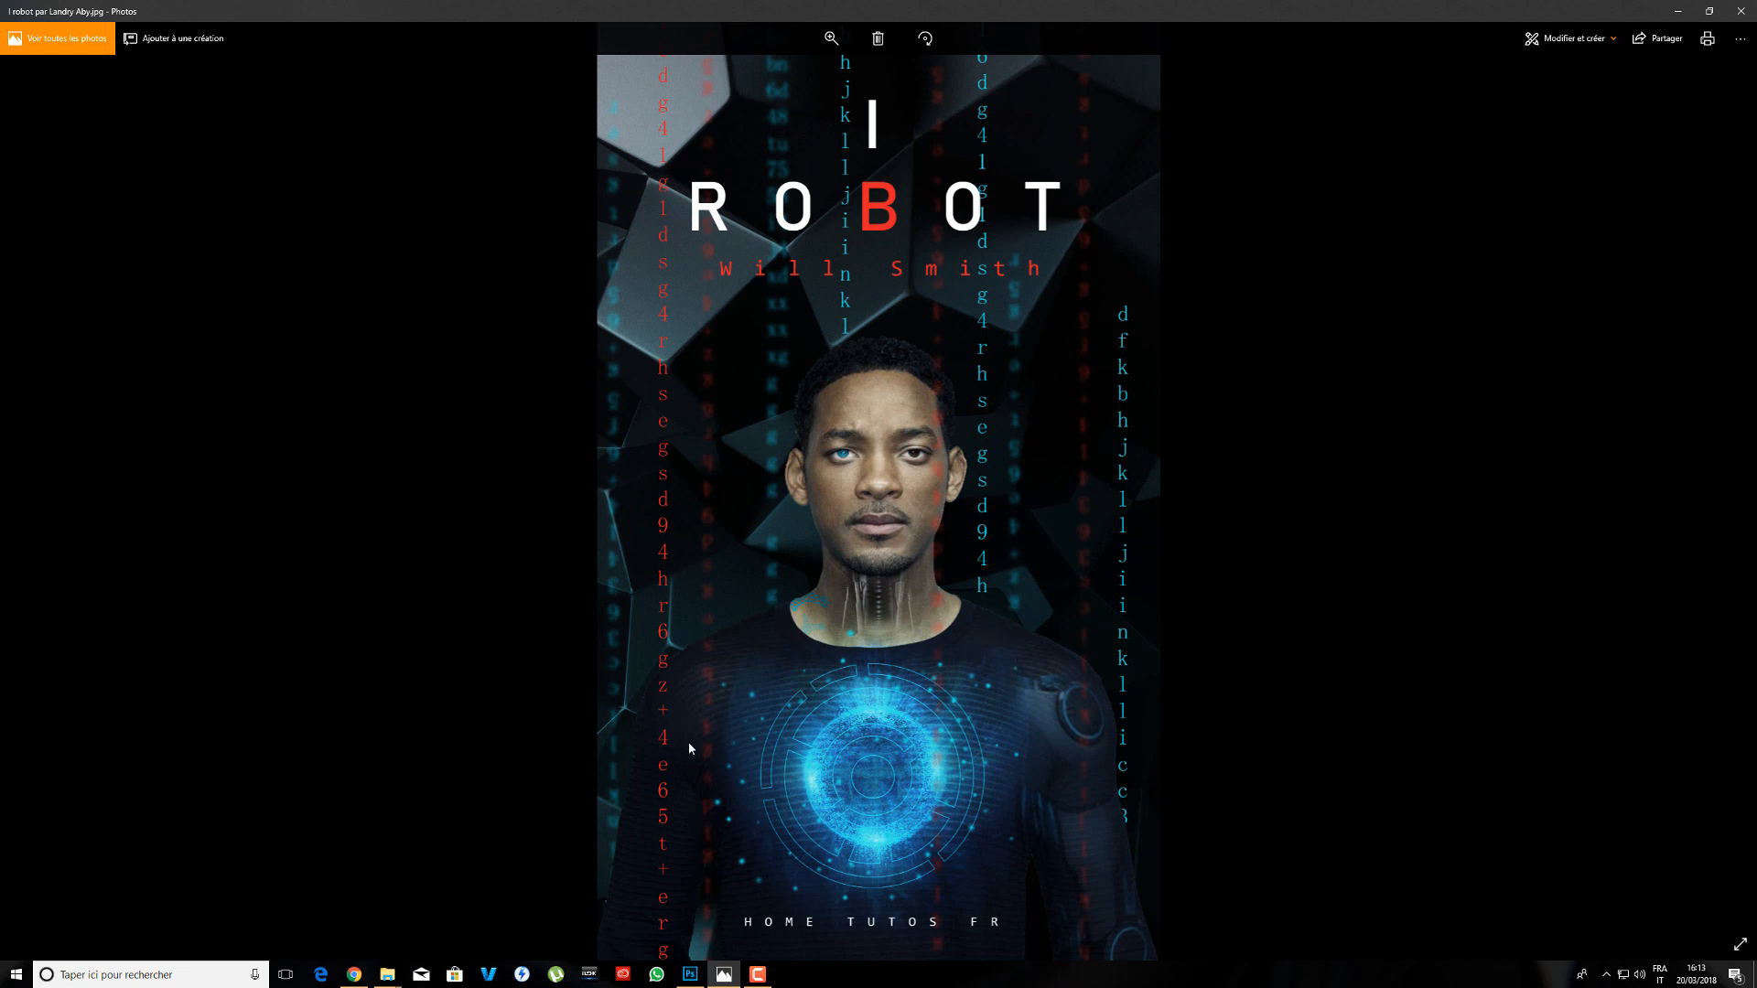
pyautogui.click(1673, 14)
pyautogui.doubleClick(1493, 568)
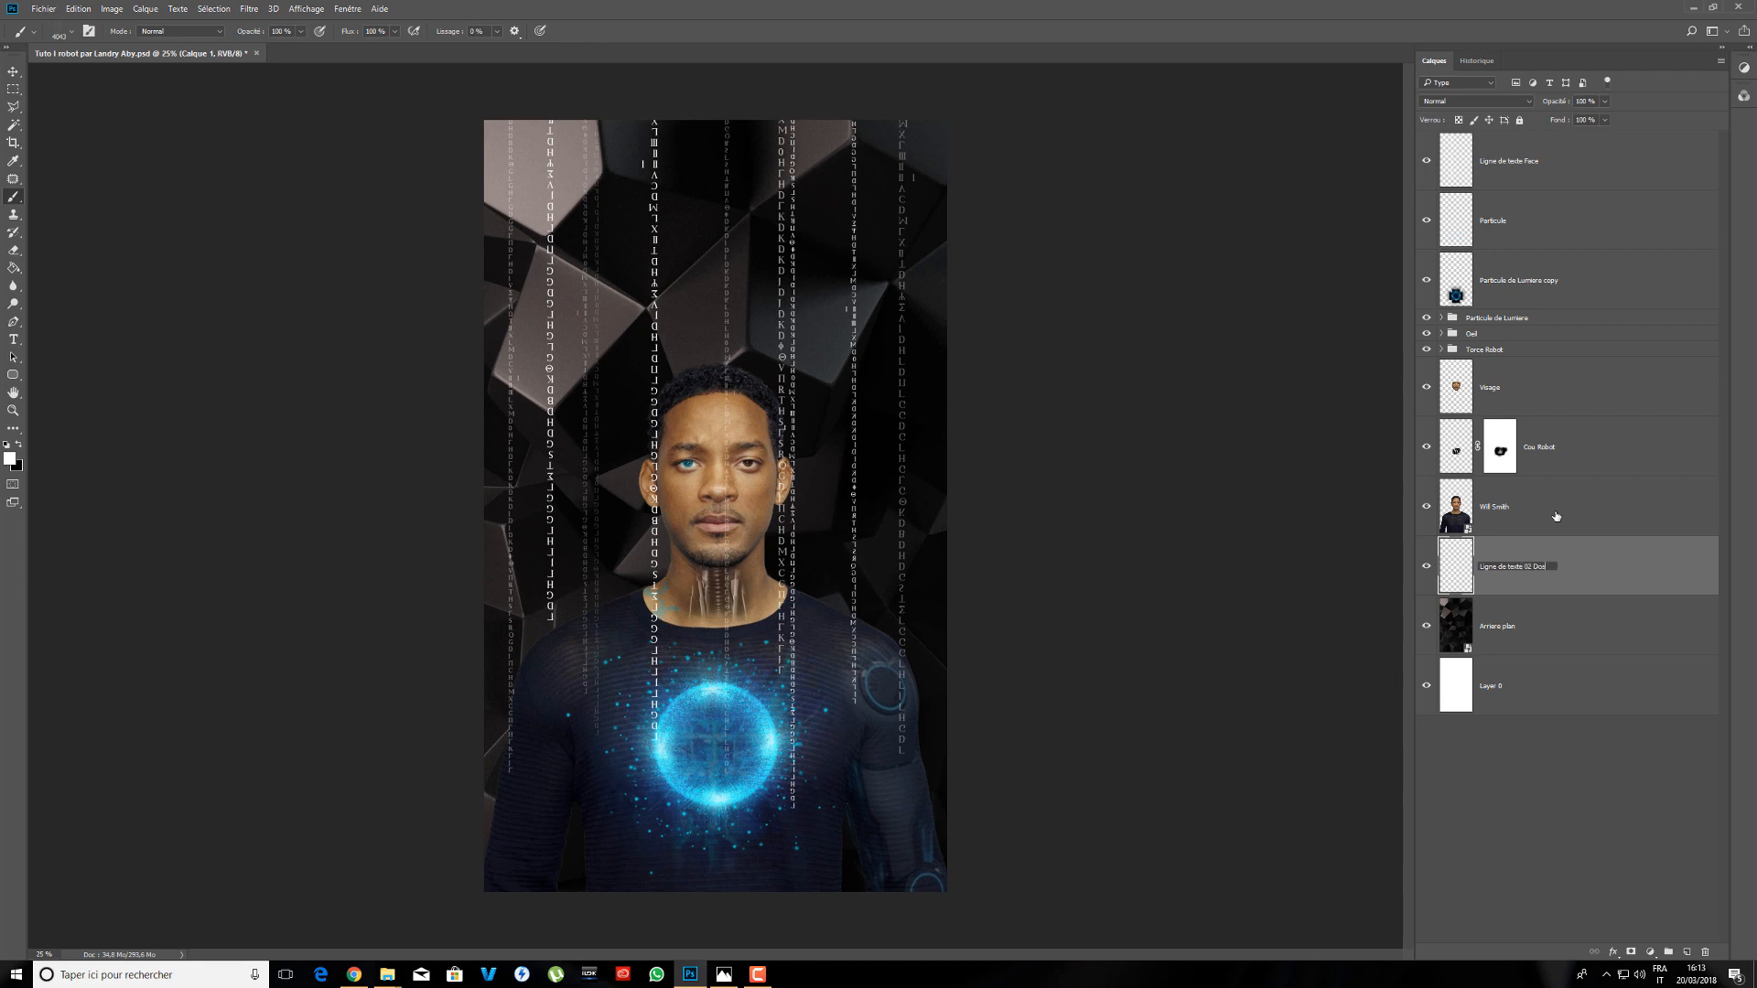
pyautogui.press('Return')
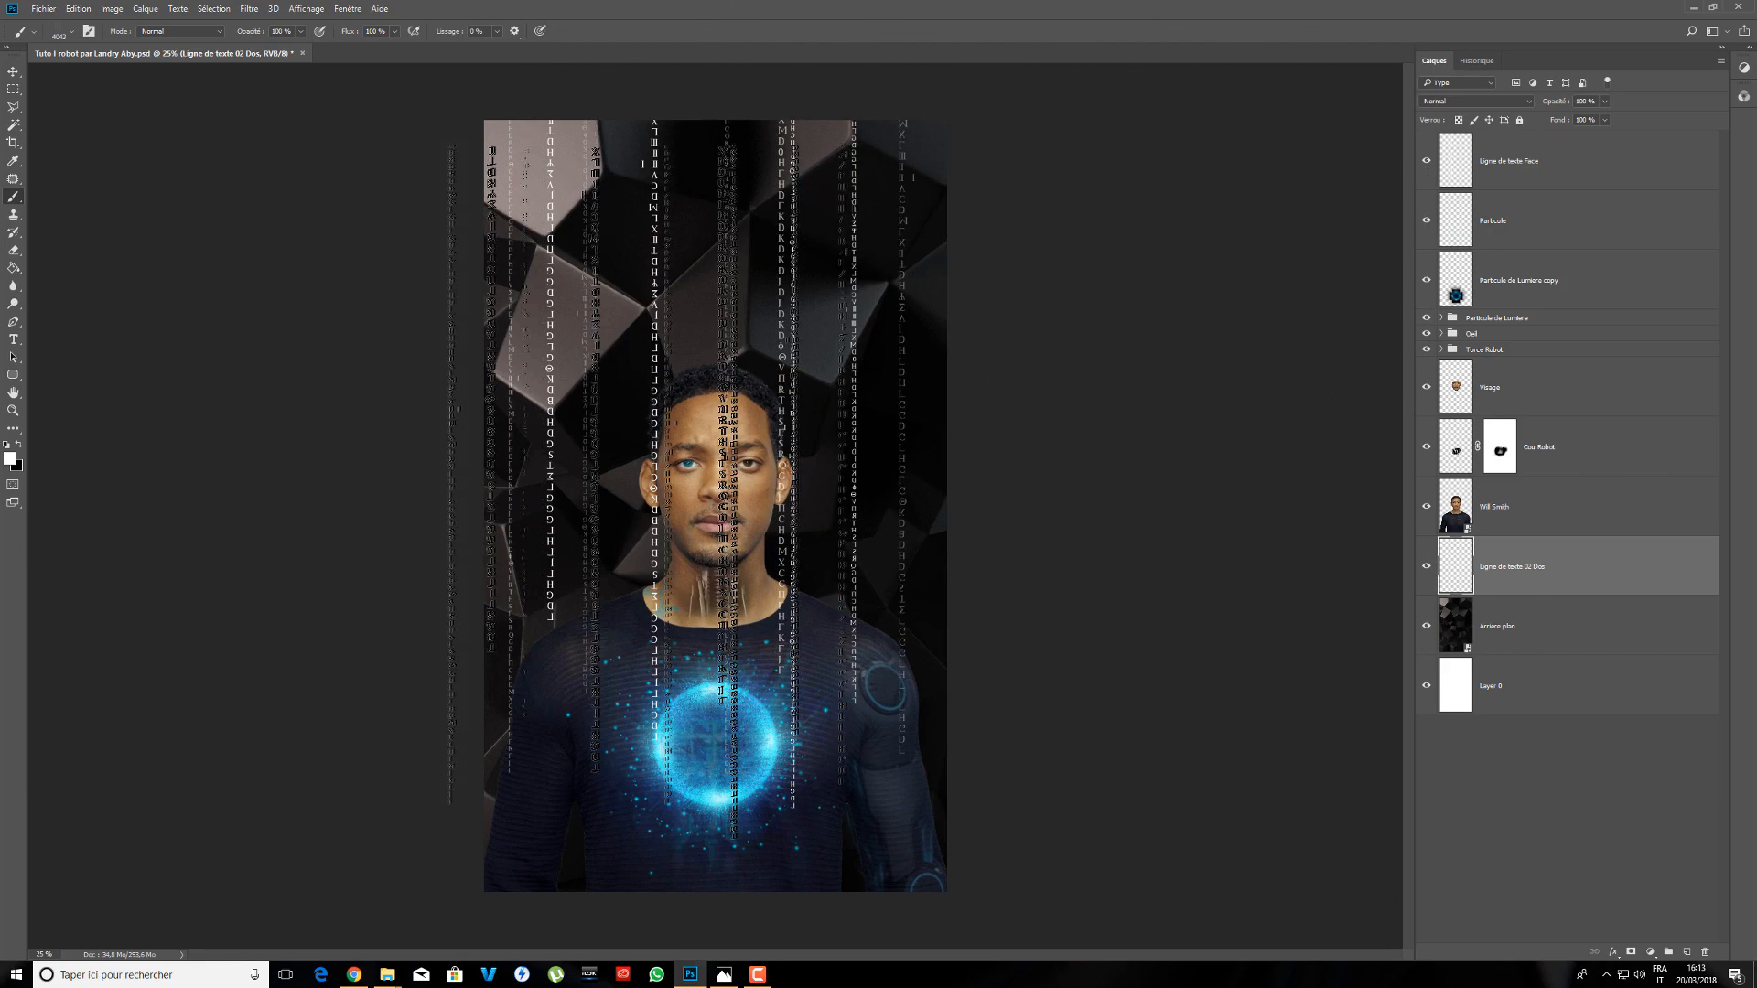
# - Stamp the "Ligne de texte 02" brush in white behind the man, on the Ligne de texte 02 Dos layer
pyautogui.rightClick(661, 446)
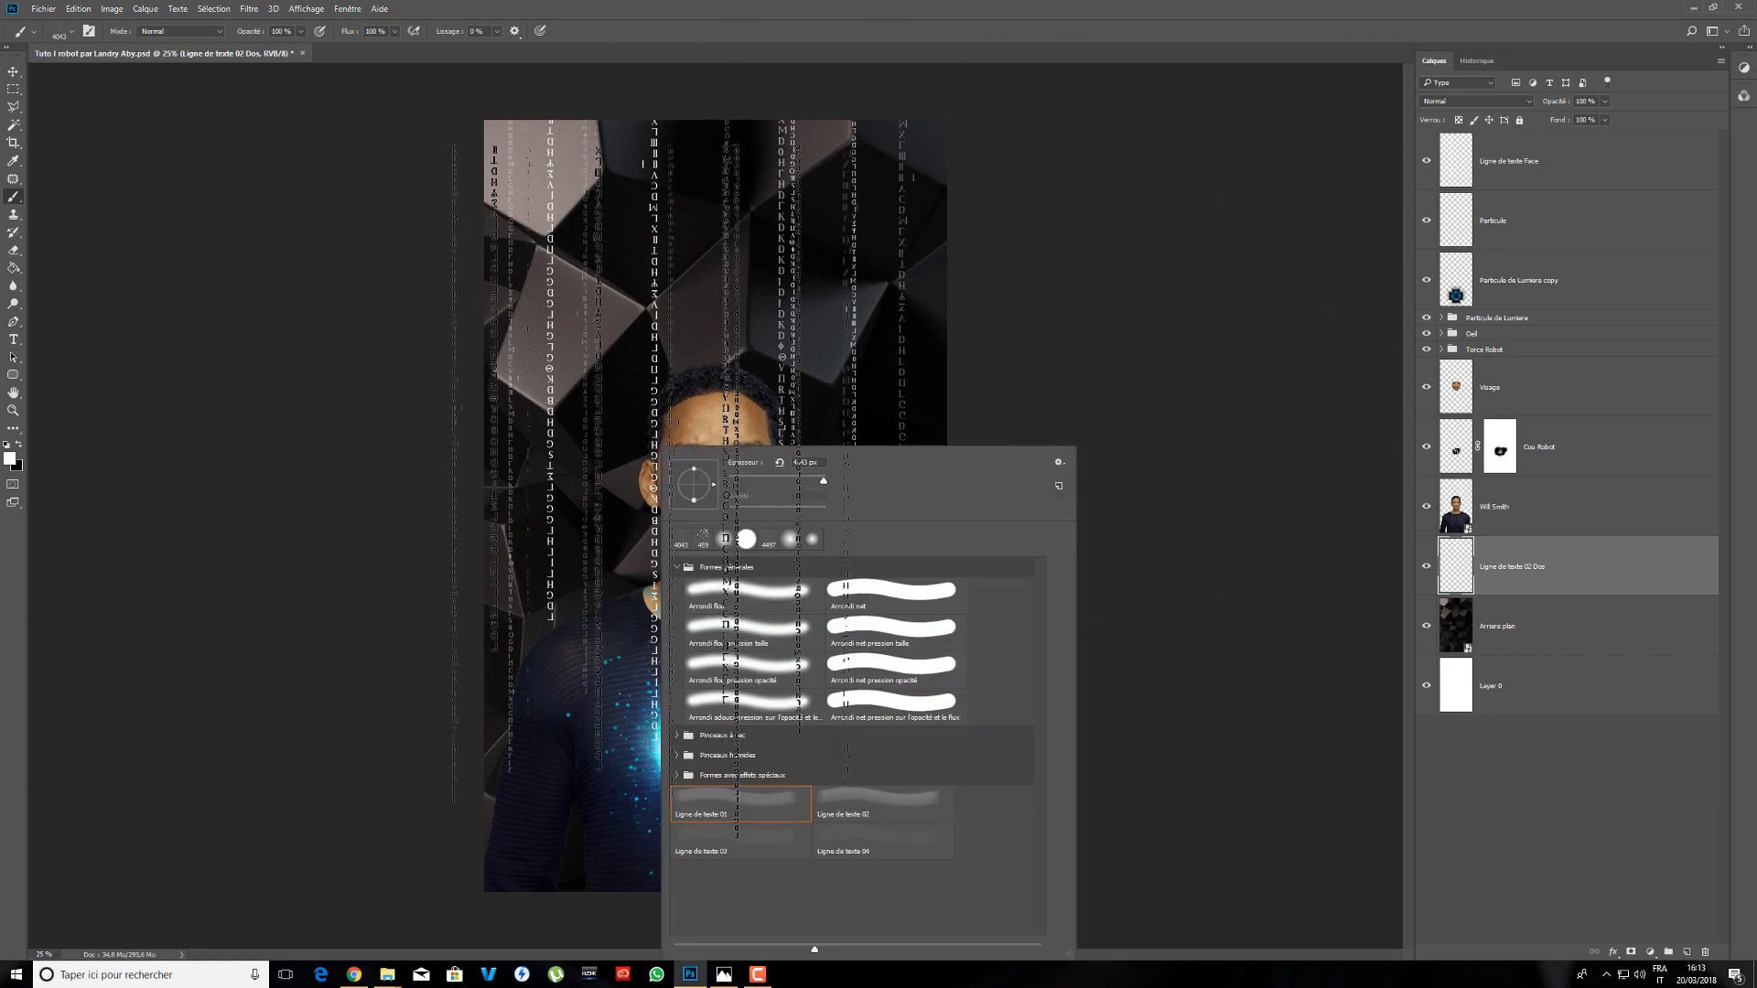
pyautogui.click(886, 816)
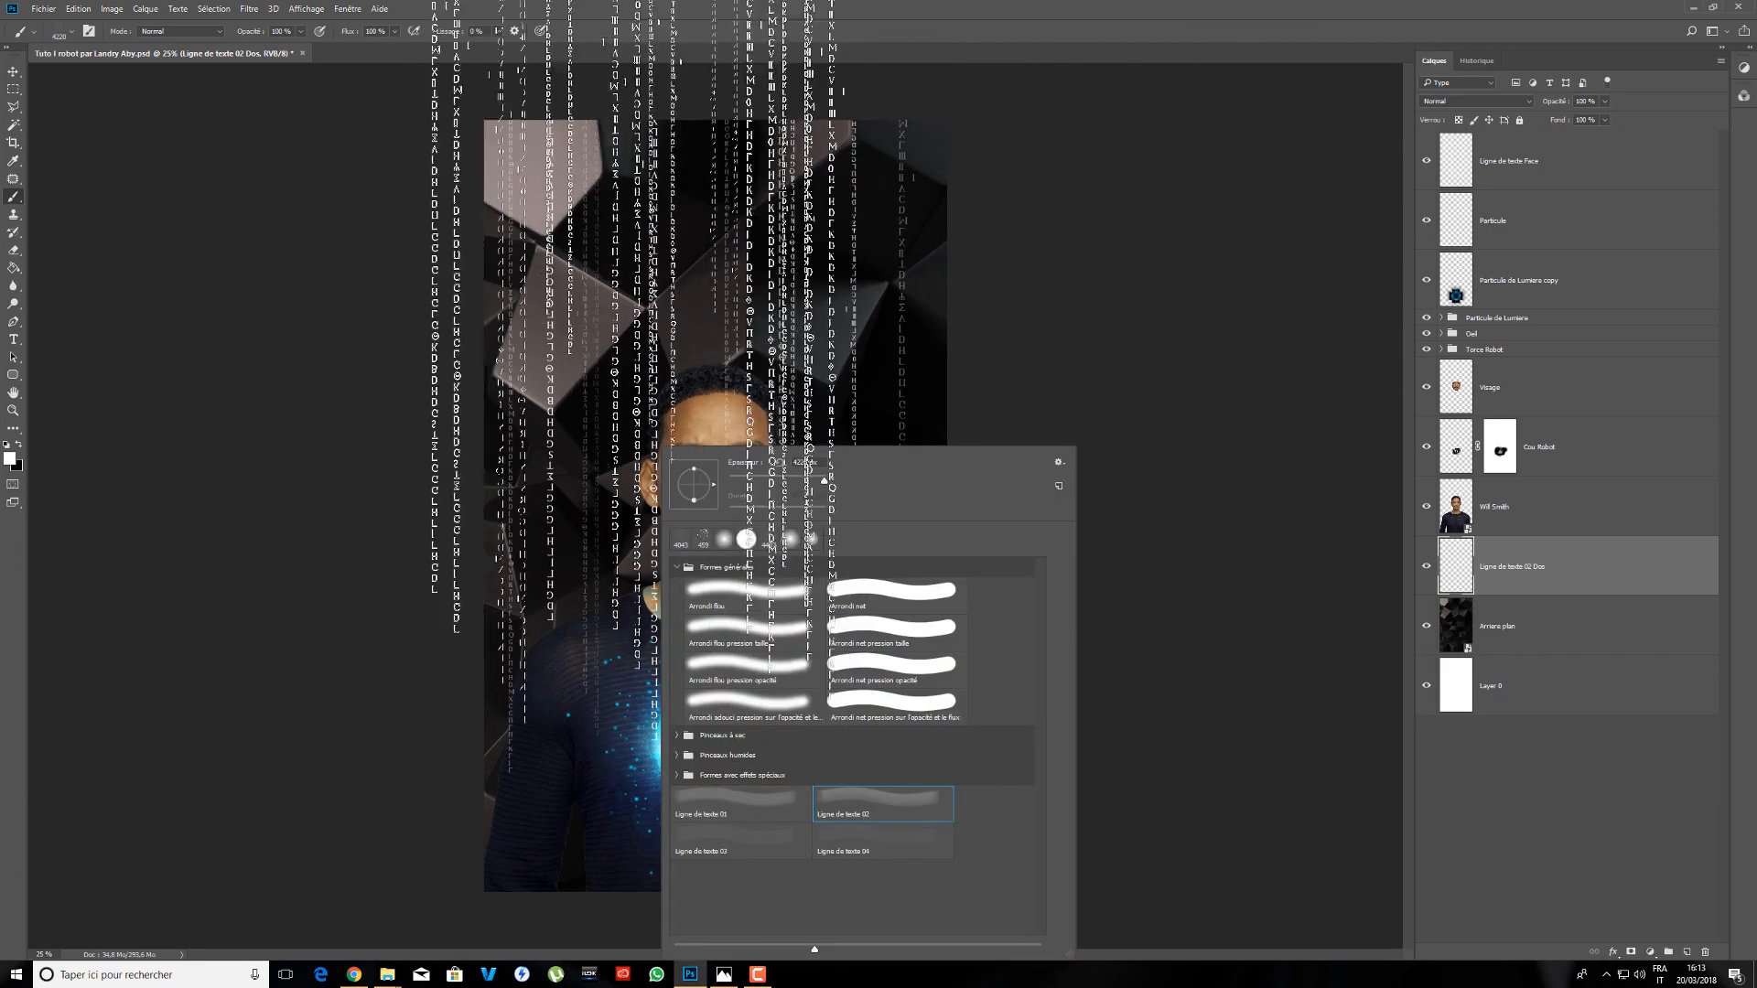
pyautogui.click(1013, 34)
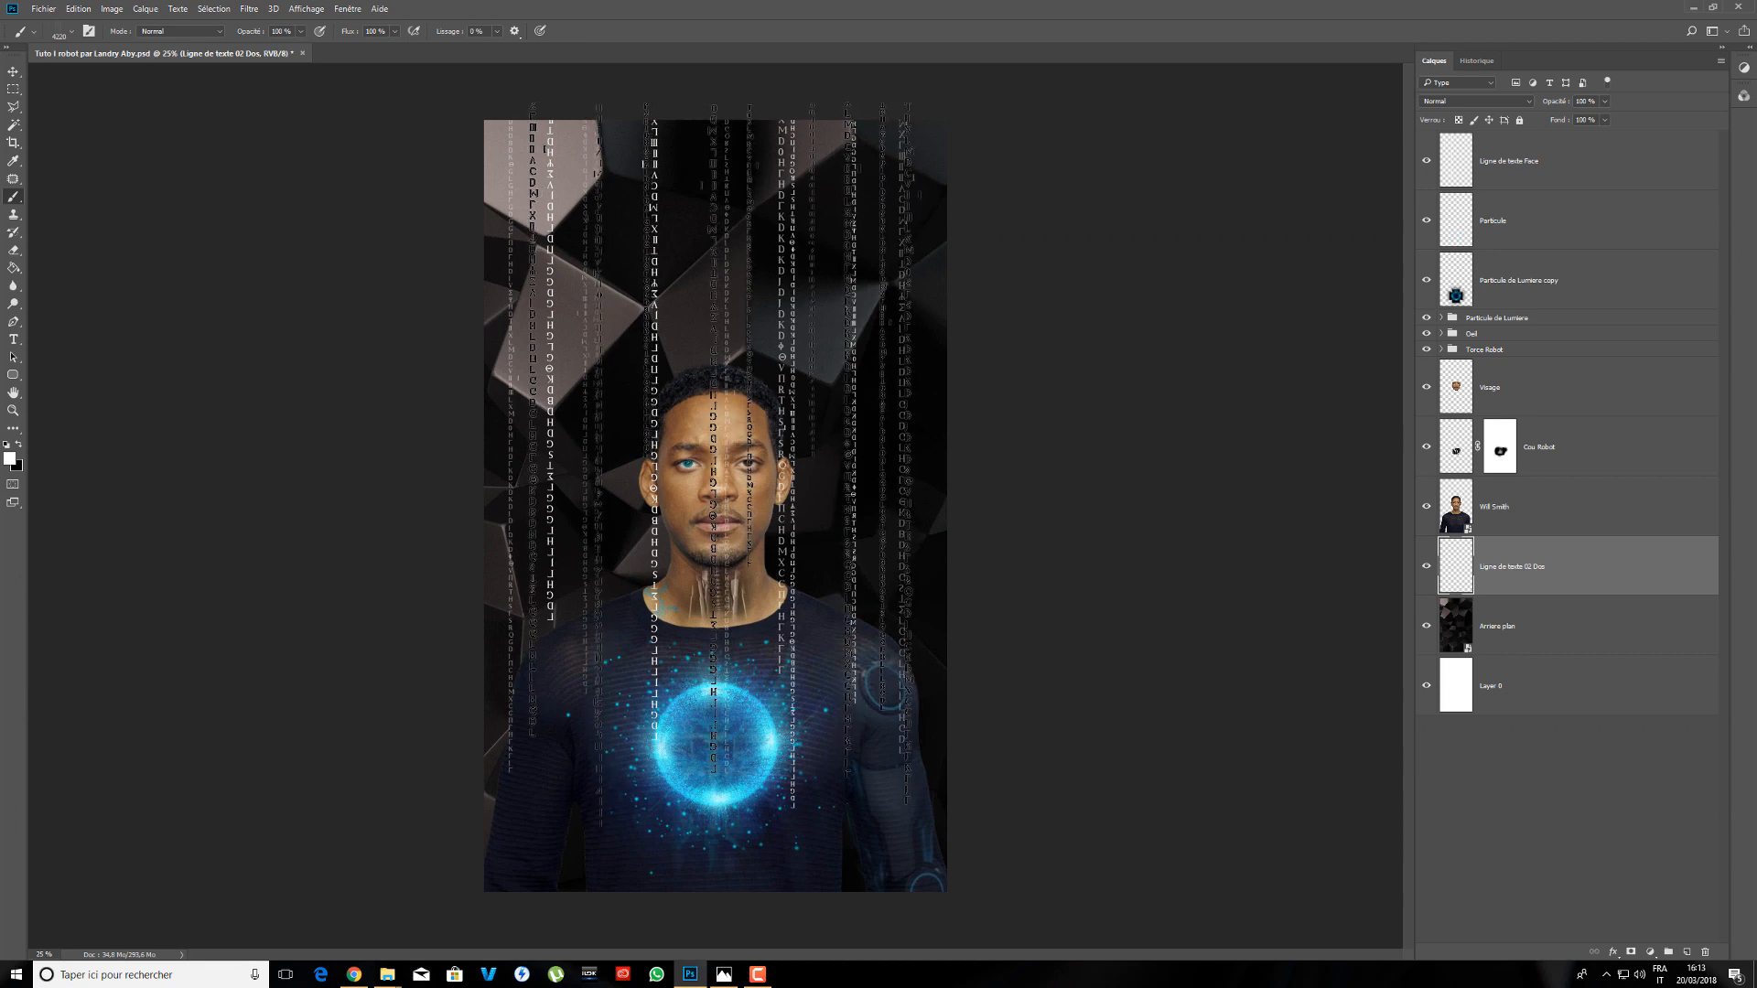
pyautogui.click(709, 457)
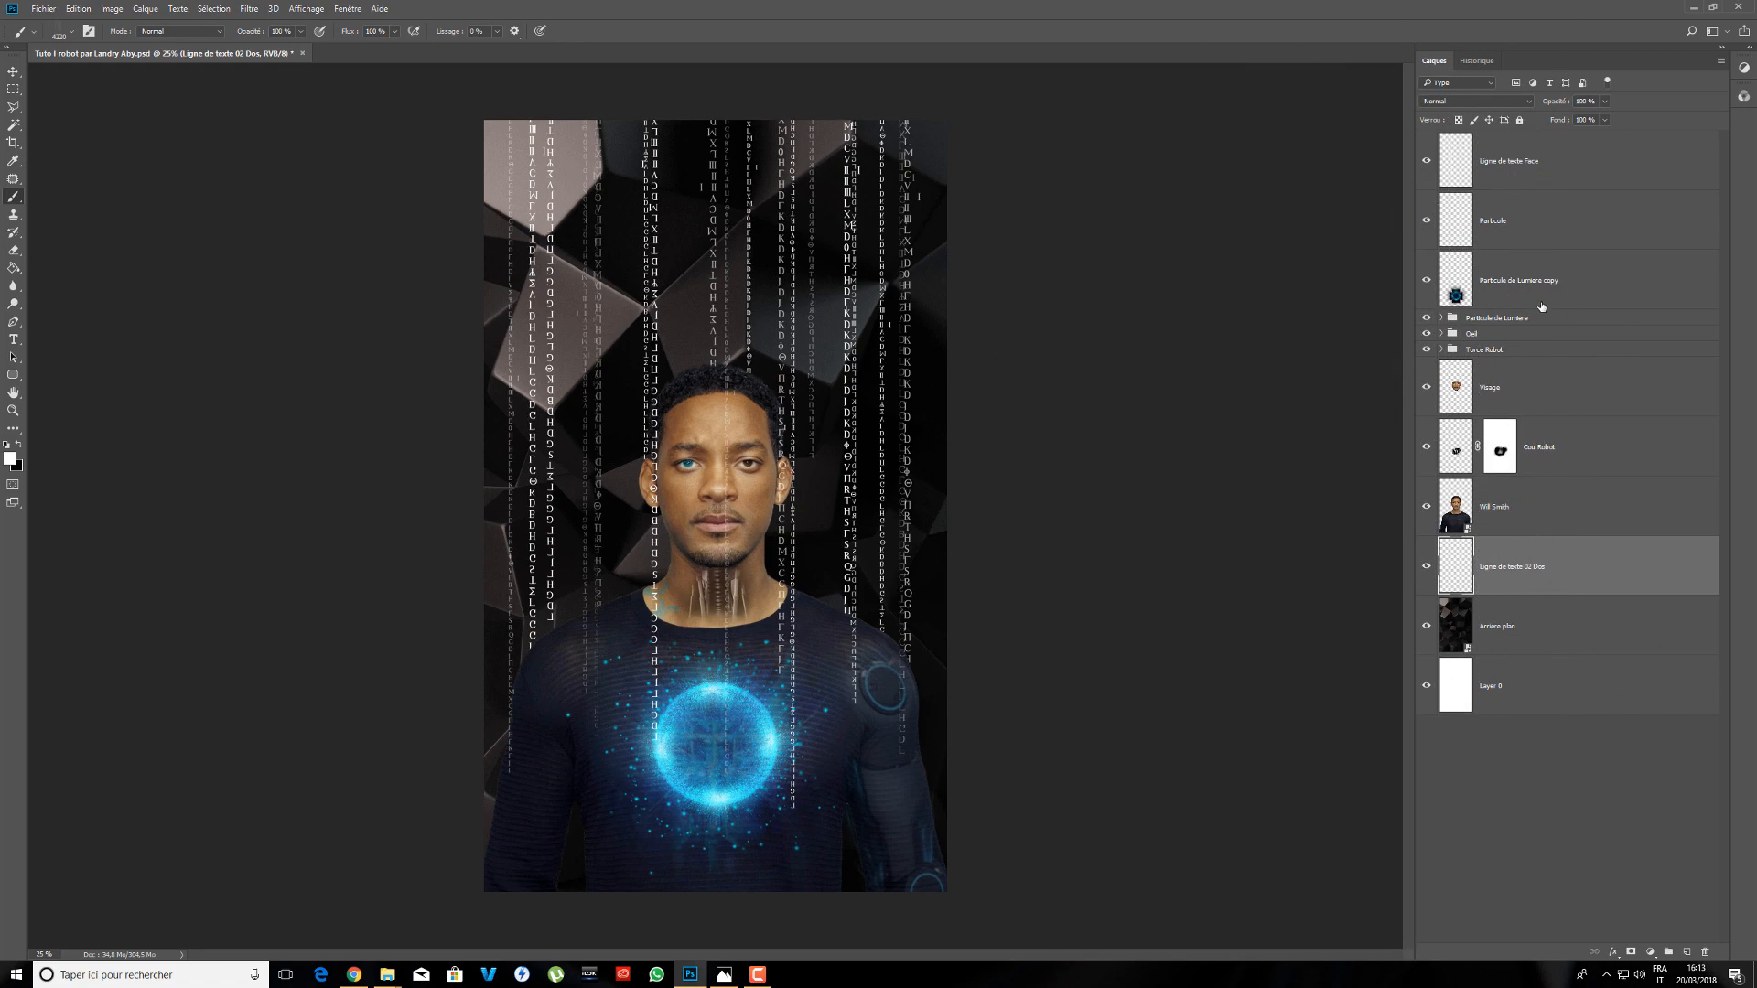
# - Stamp the "Ligne de texte 03" brush in white in front of the man, on the Ligne de texte Face layer
pyautogui.click(1427, 162)
pyautogui.click(1557, 177)
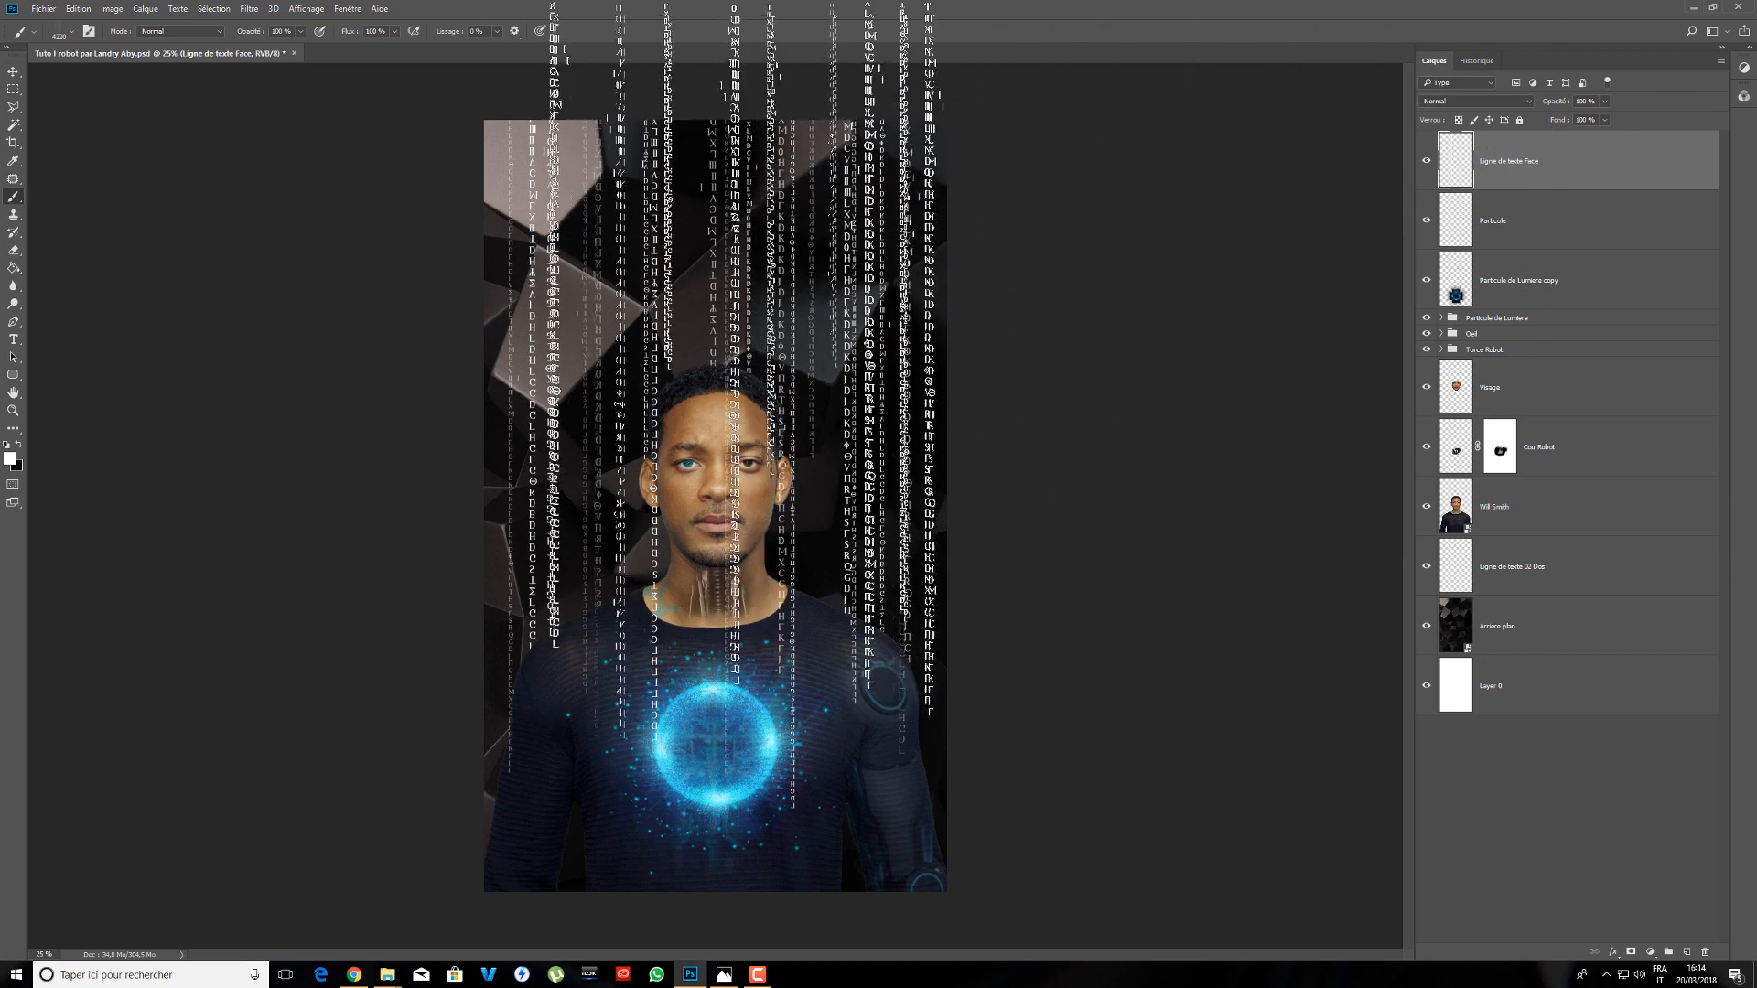
pyautogui.rightClick(741, 362)
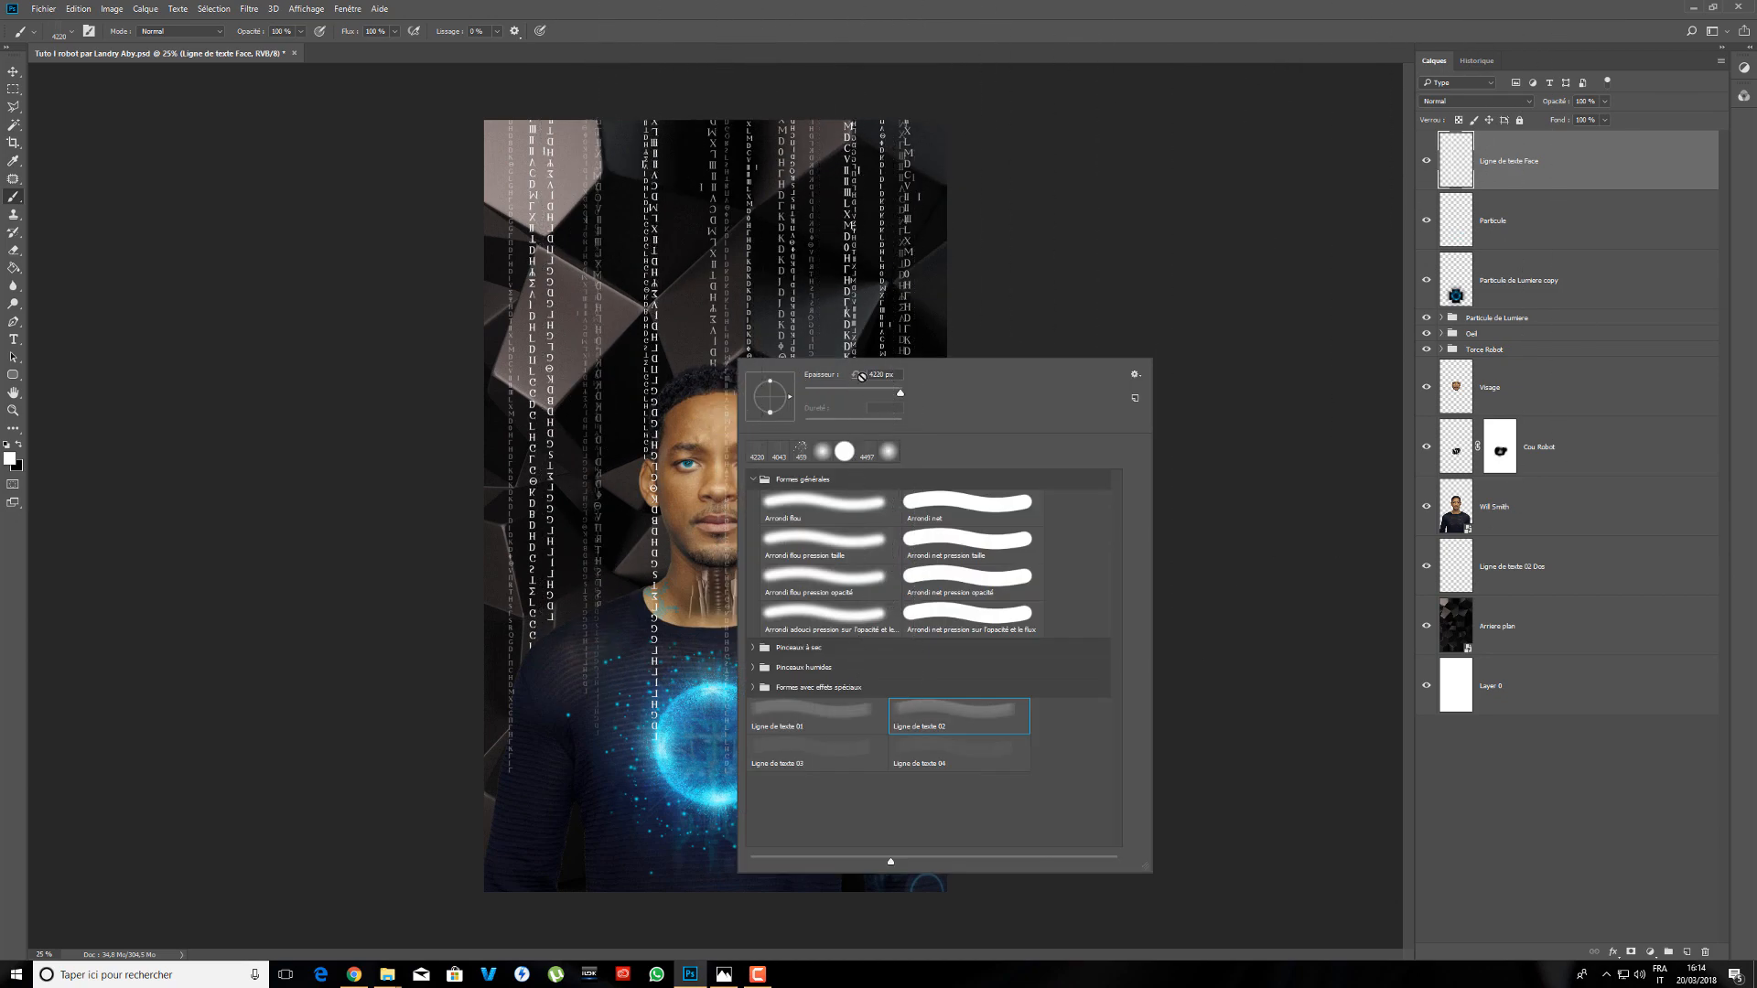
pyautogui.click(828, 756)
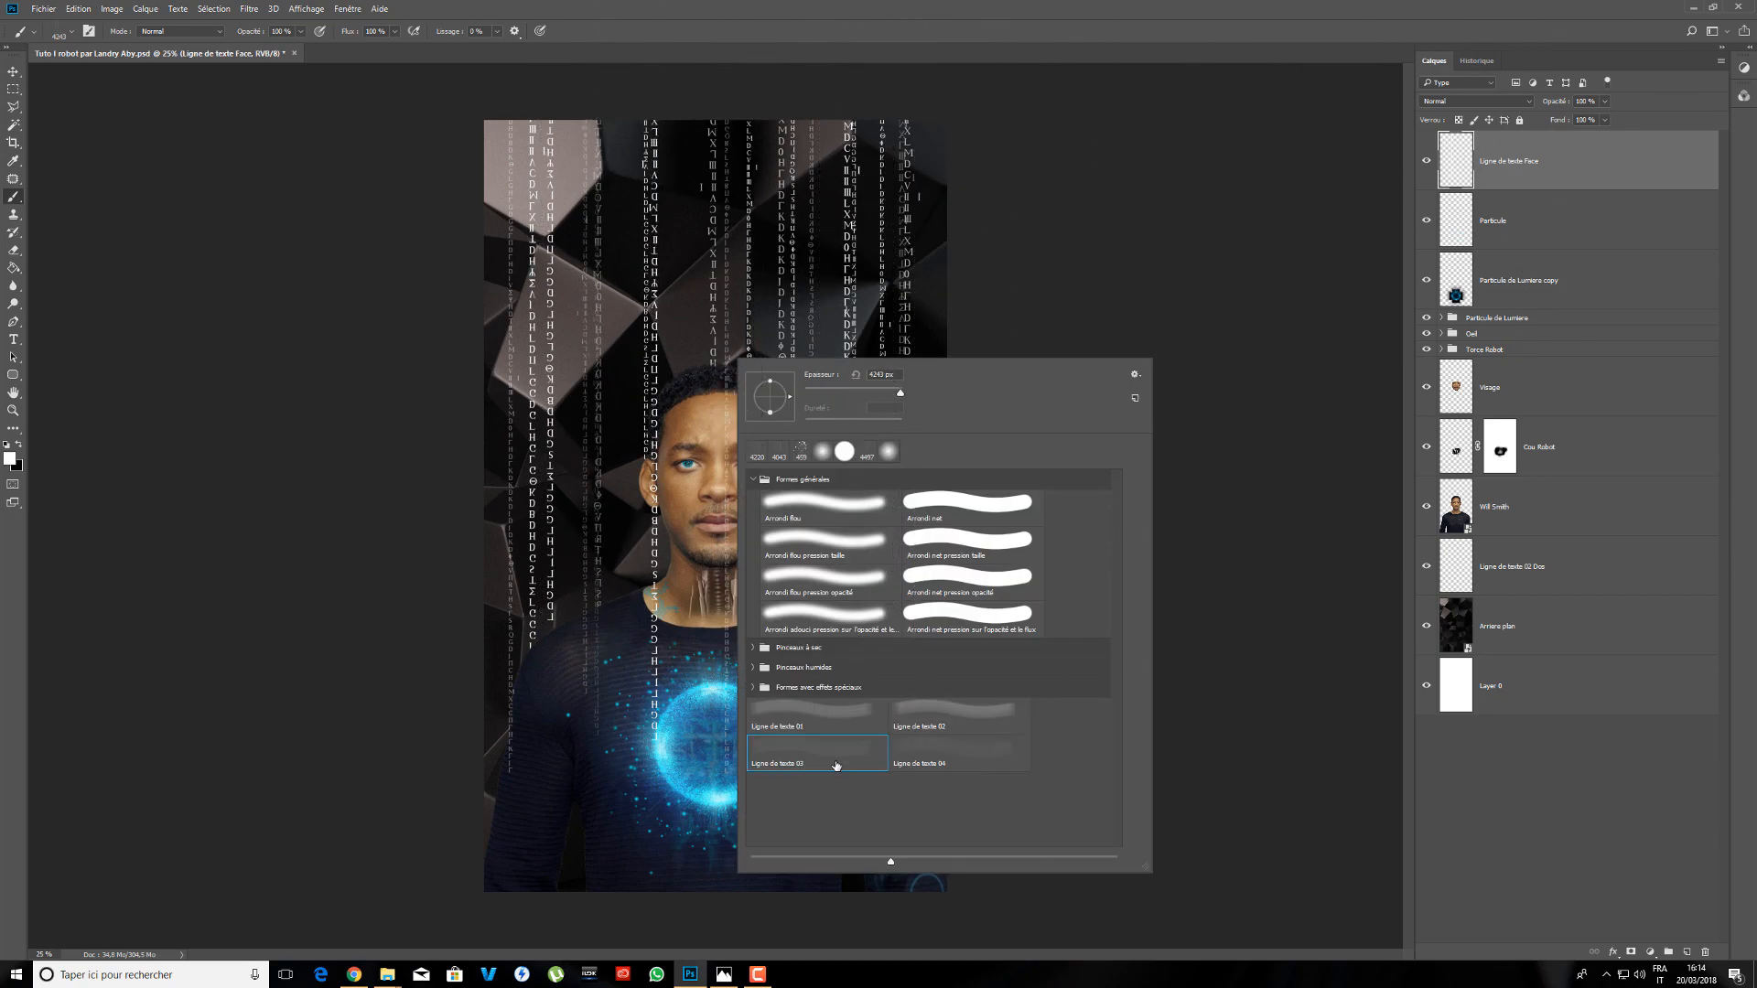
pyautogui.click(838, 25)
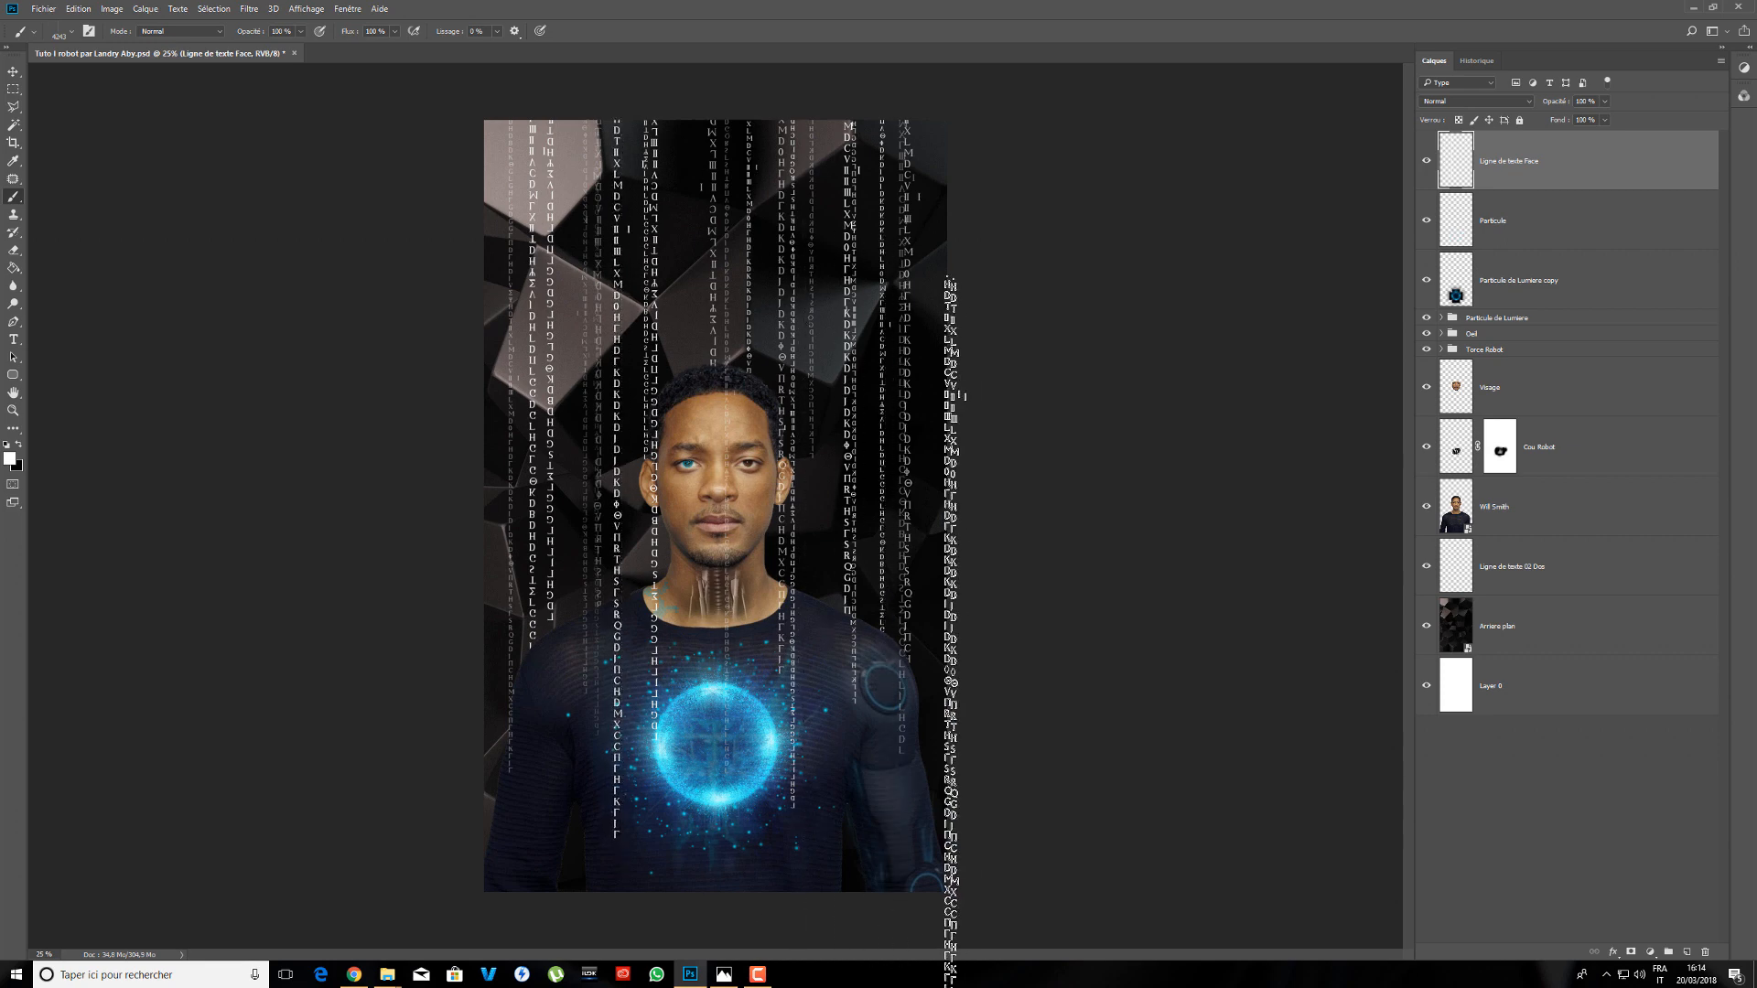
pyautogui.click(832, 529)
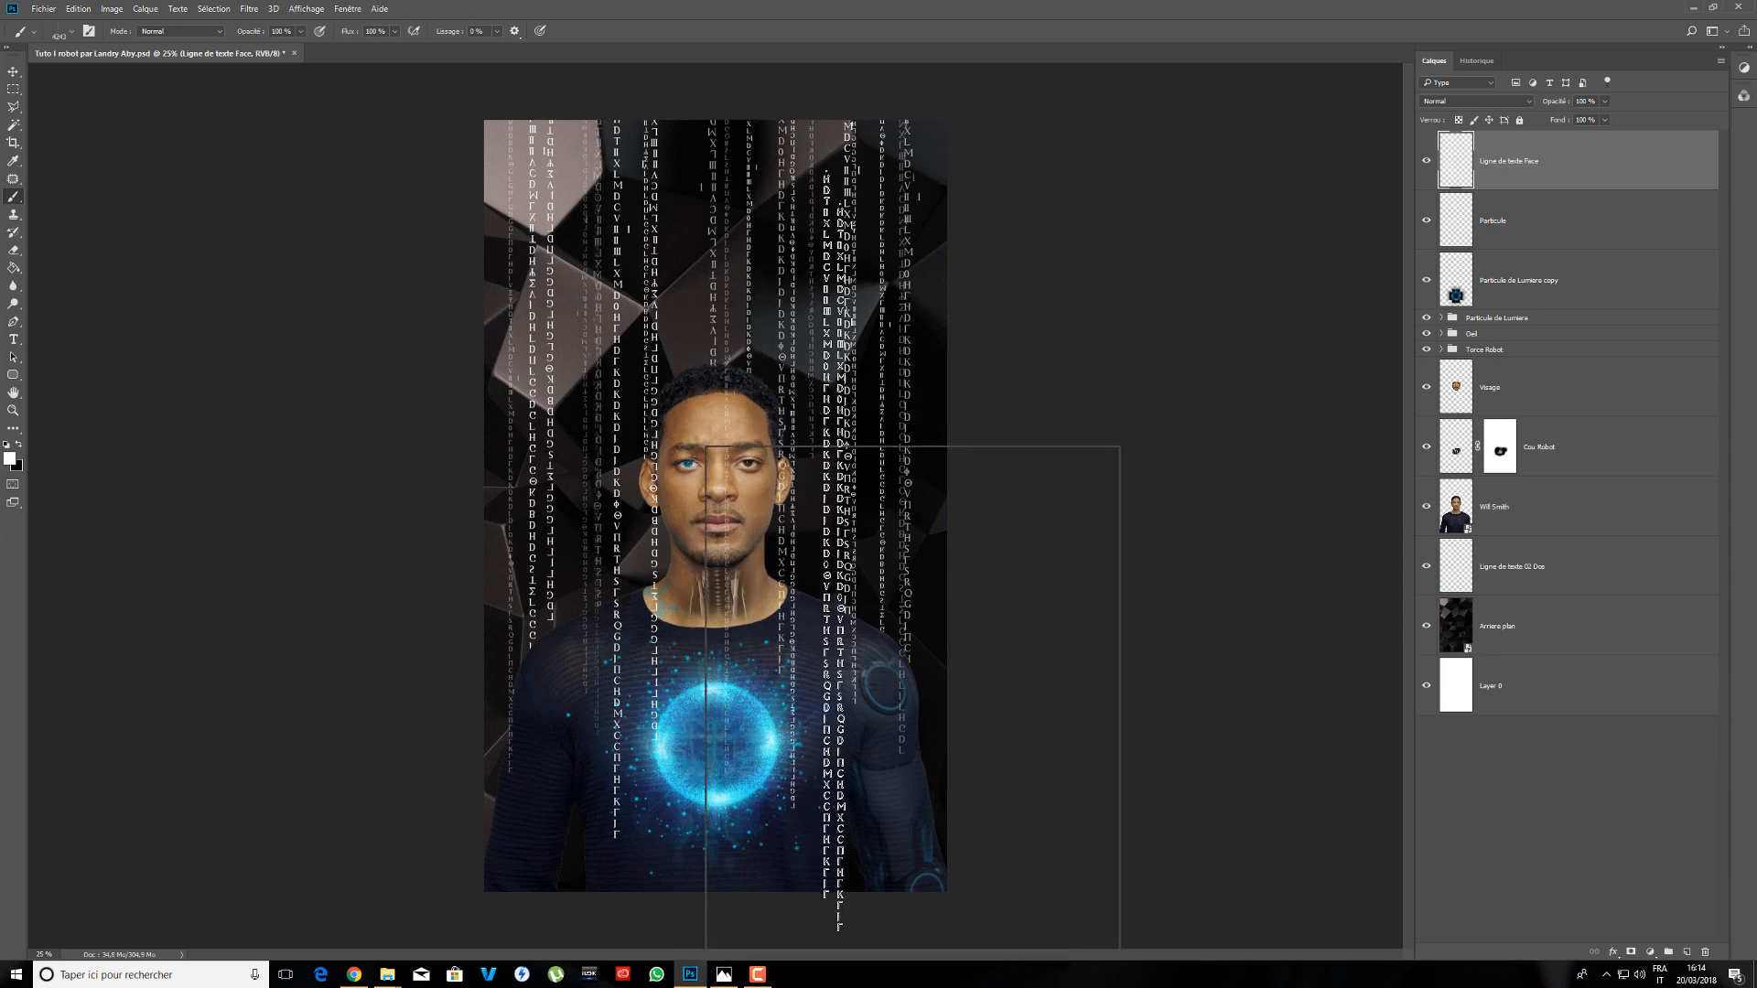
# - Stamp the "Ligne de texte 04" brush in white on the Ligne de texte Face layer and compare with the finished reference poster in Photos
pyautogui.rightClick(912, 697)
pyautogui.click(921, 838)
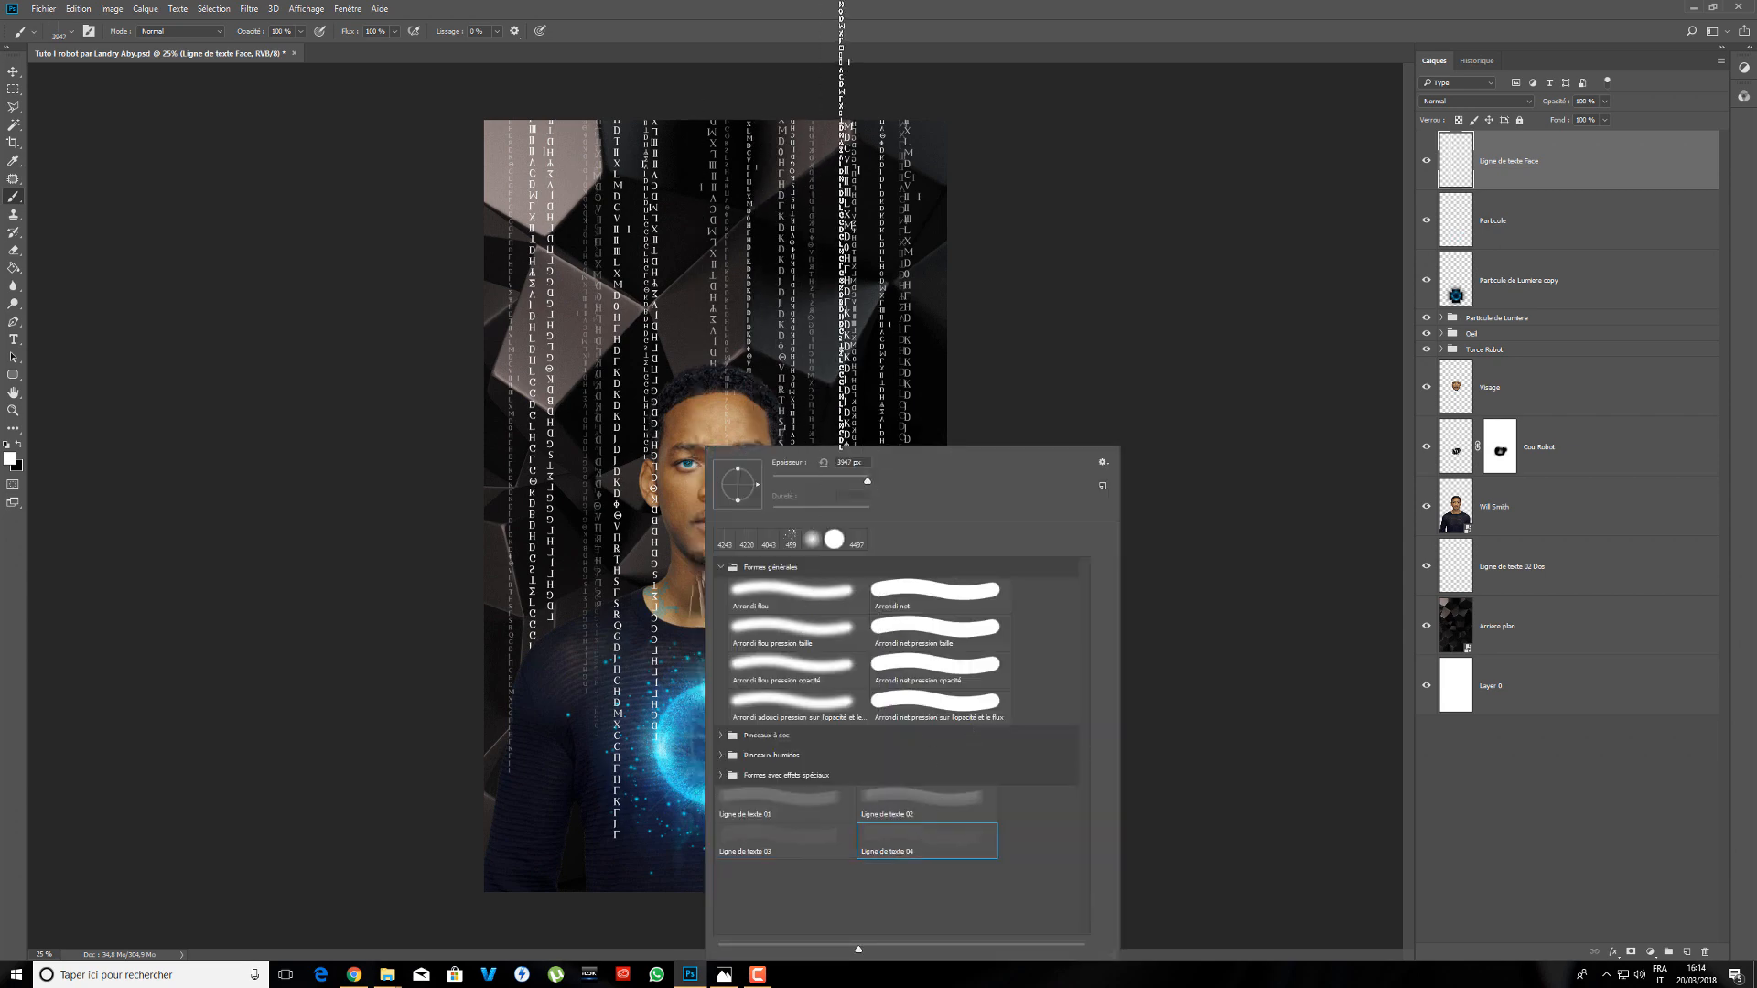
pyautogui.press('Return')
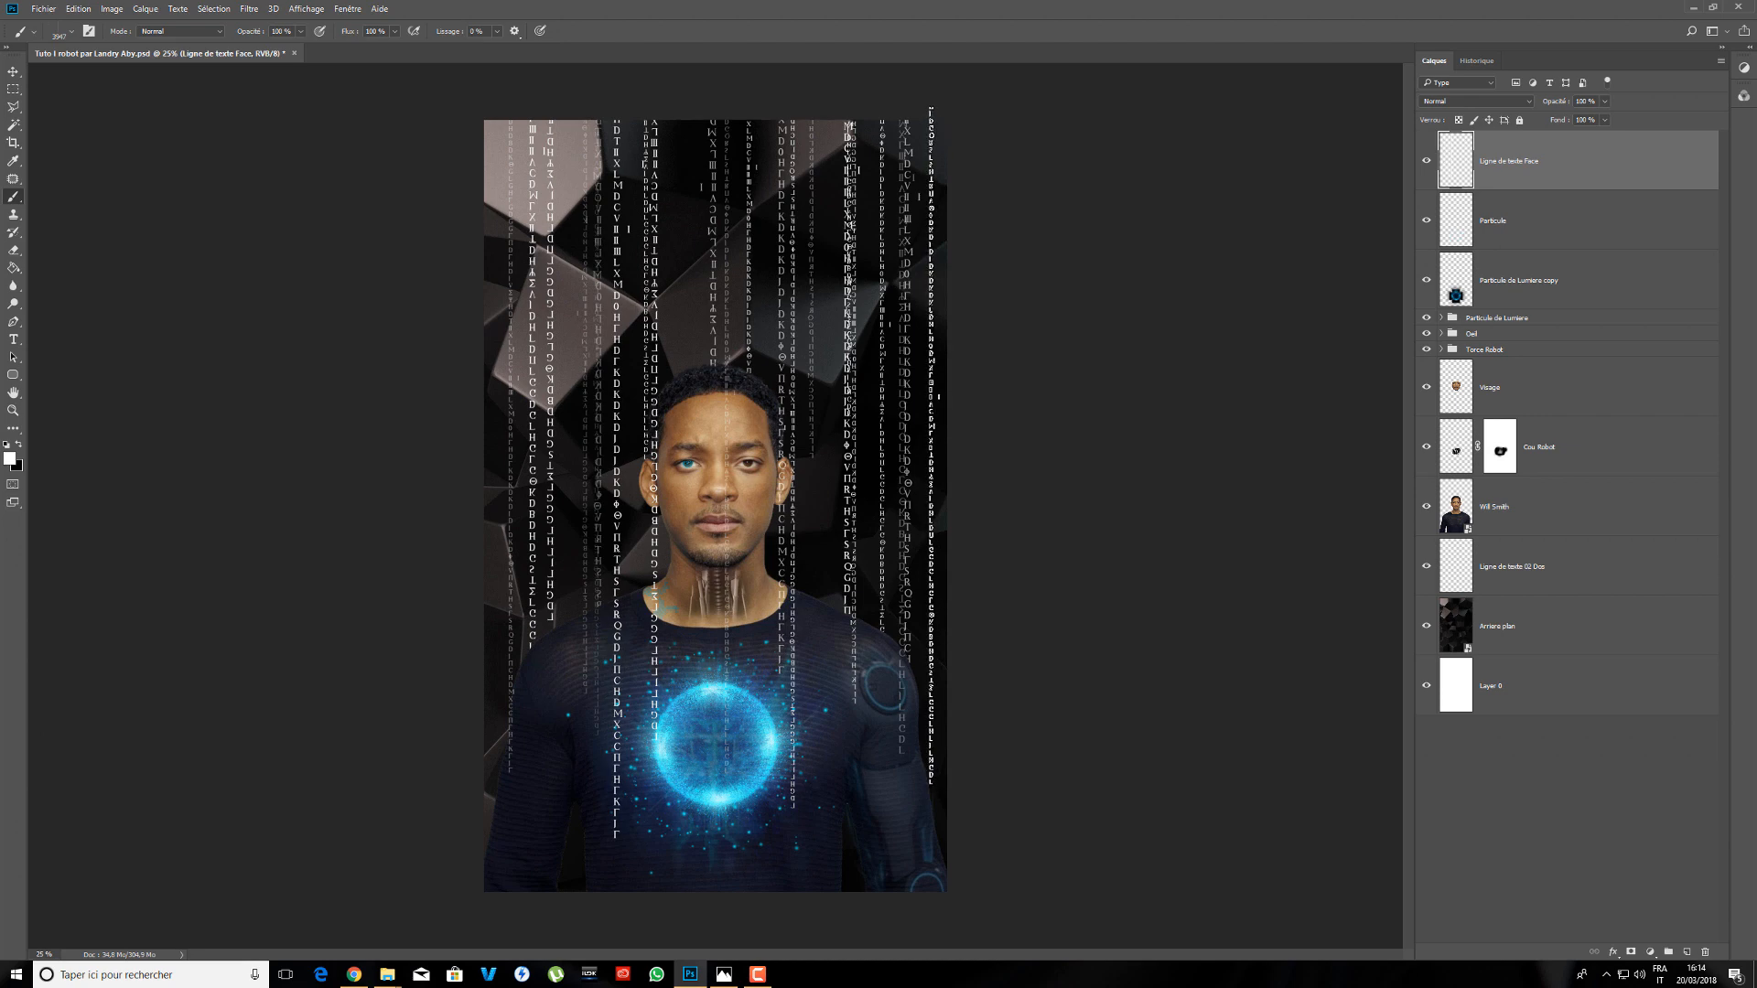
pyautogui.click(509, 503)
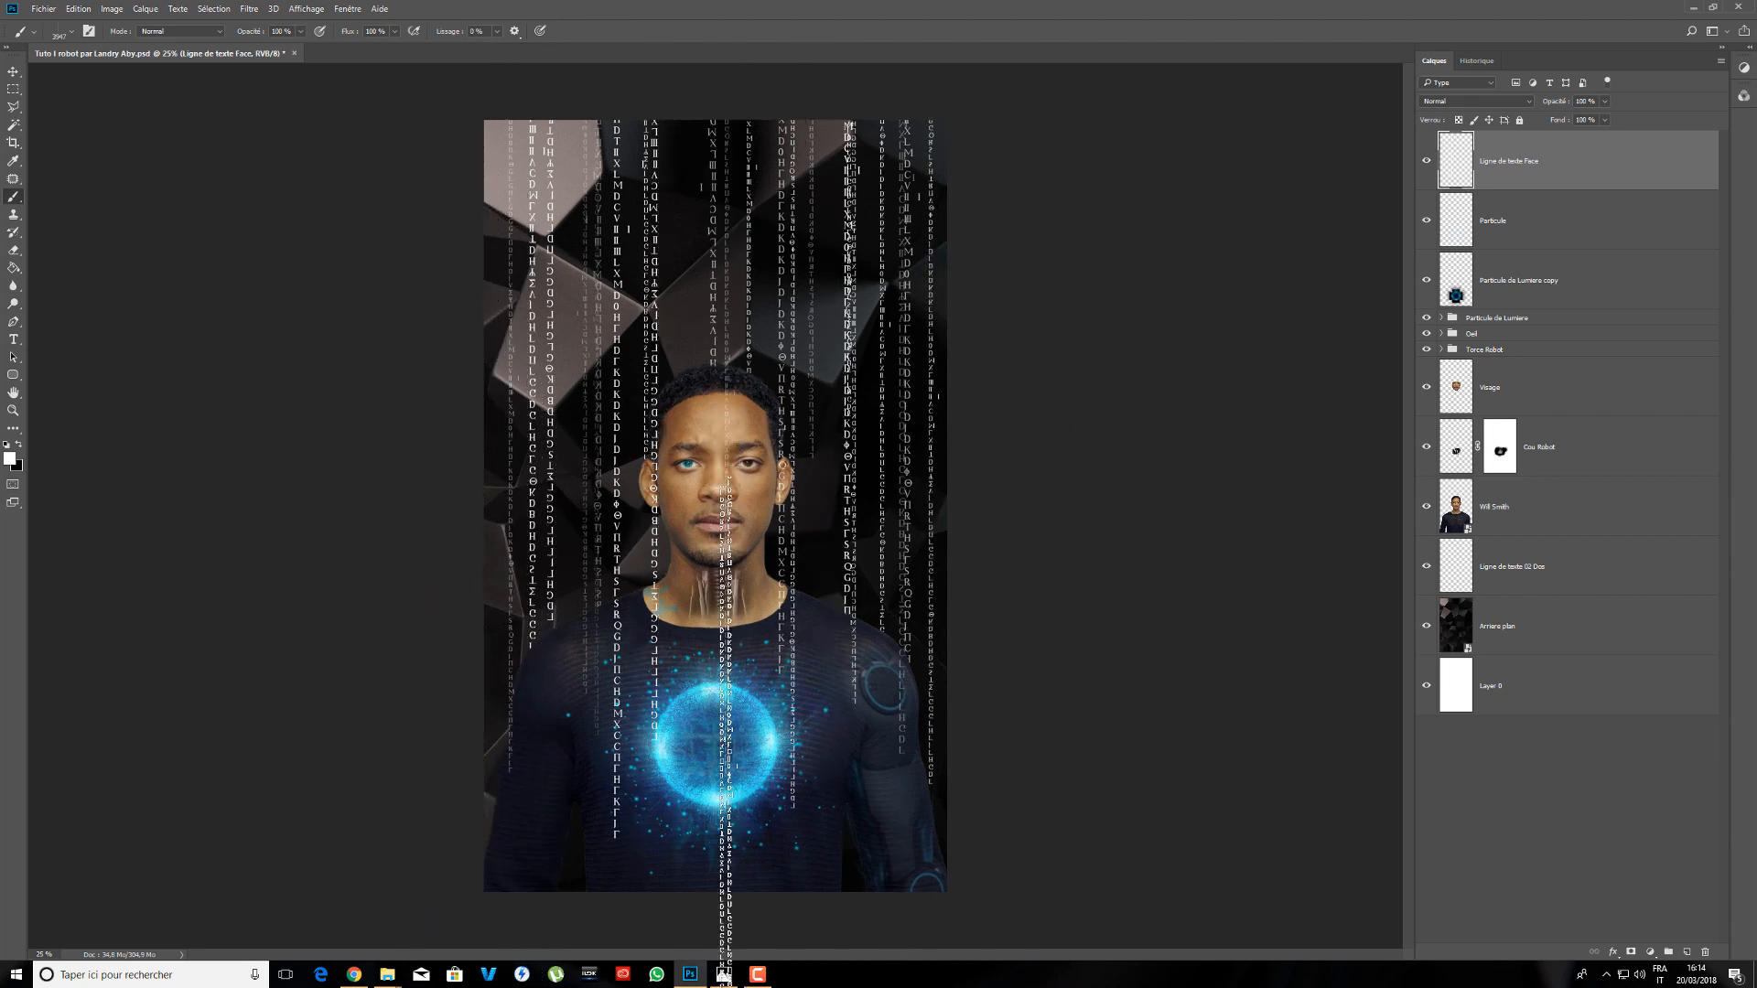
pyautogui.click(723, 975)
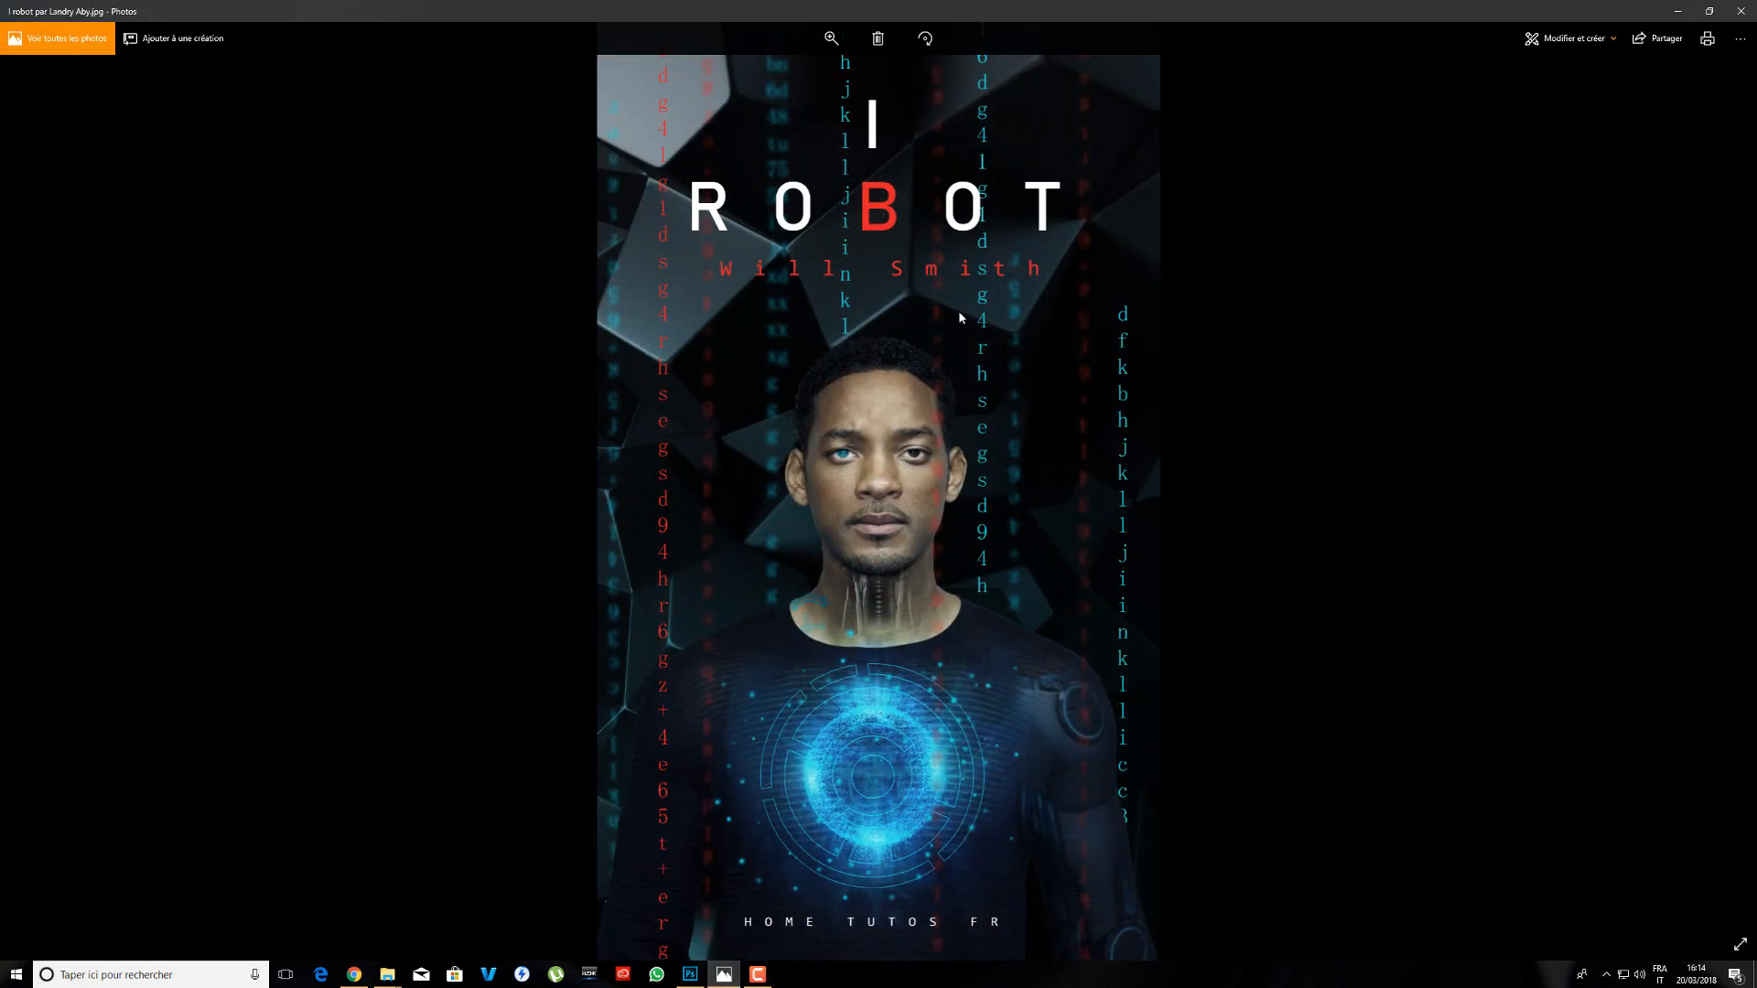
pyautogui.click(1677, 11)
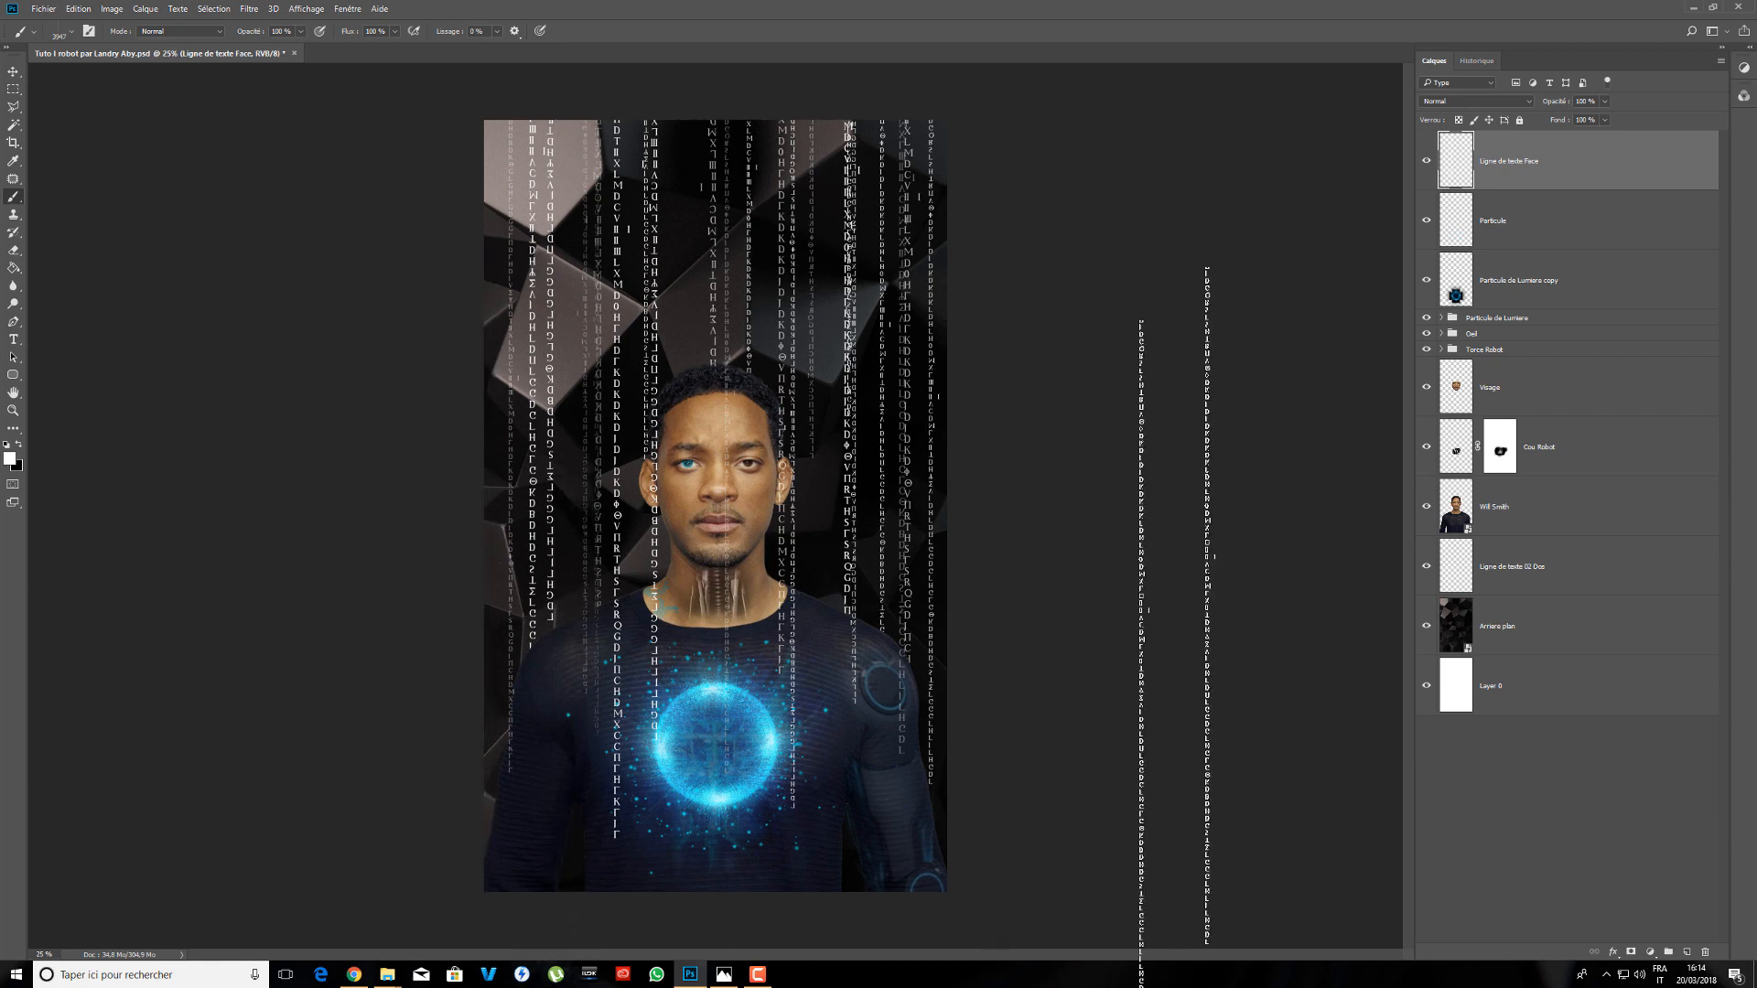
# - Stamp the "Ligne de texte 03" brush in white behind the man, on the Ligne de texte 02 Dos layer
pyautogui.click(1549, 583)
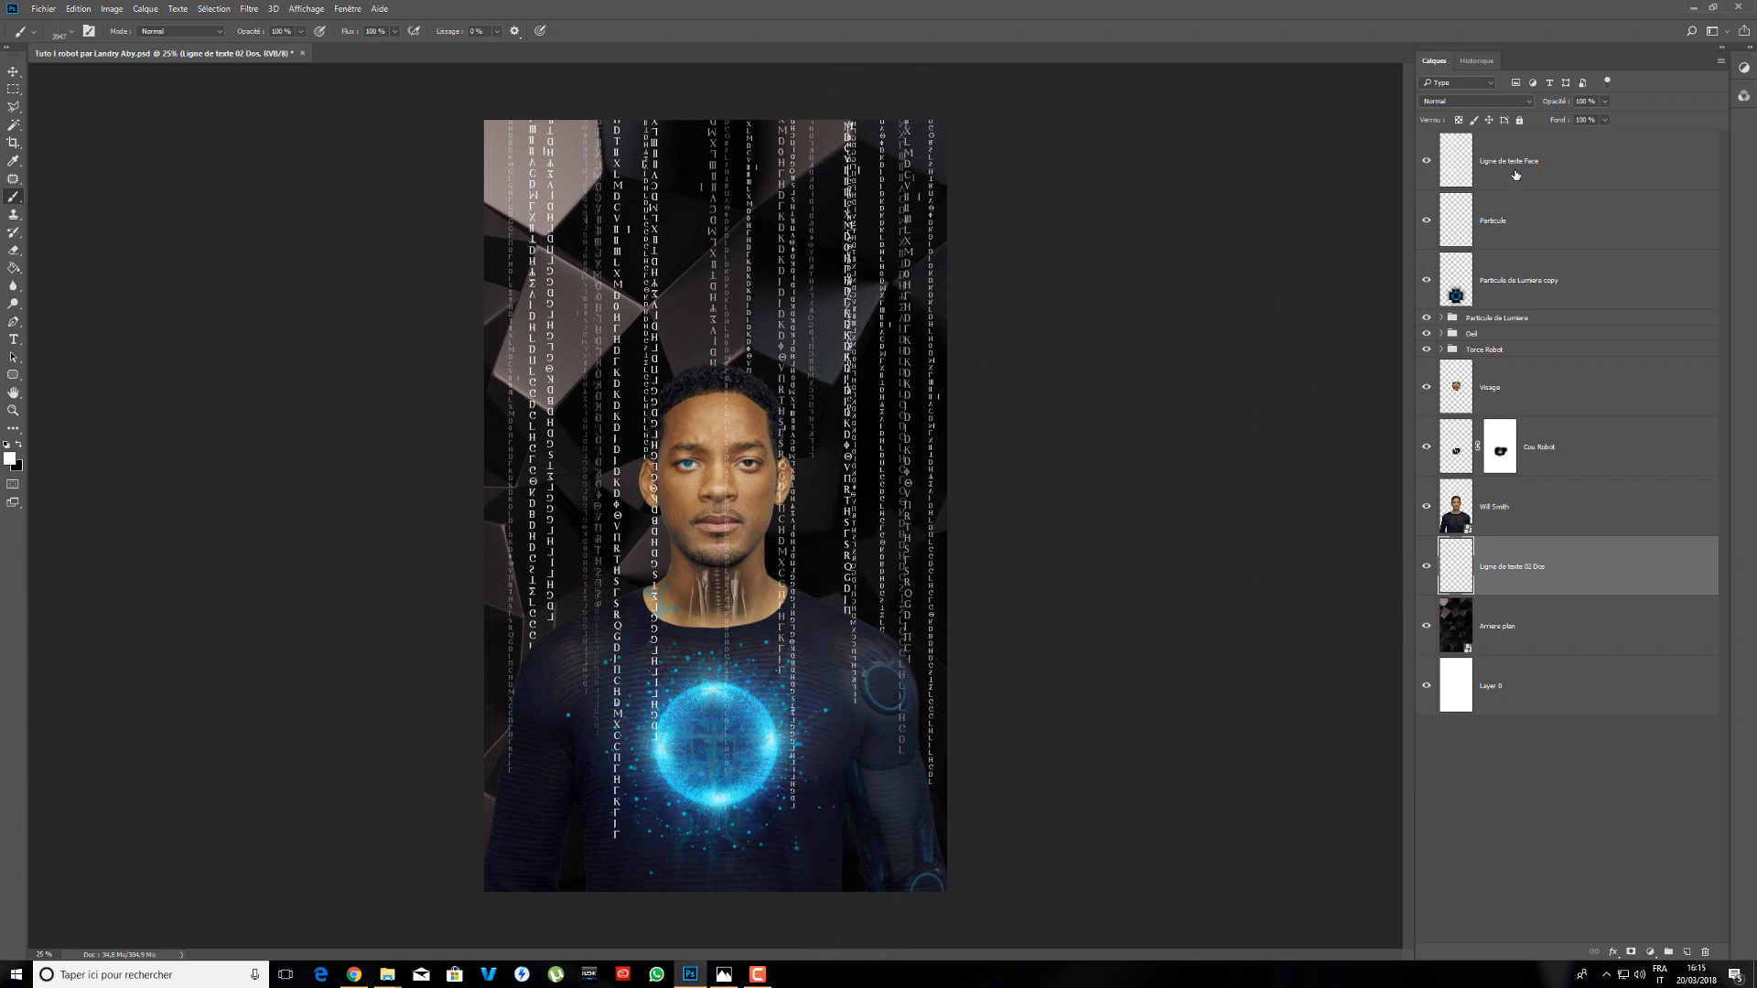
pyautogui.rightClick(766, 374)
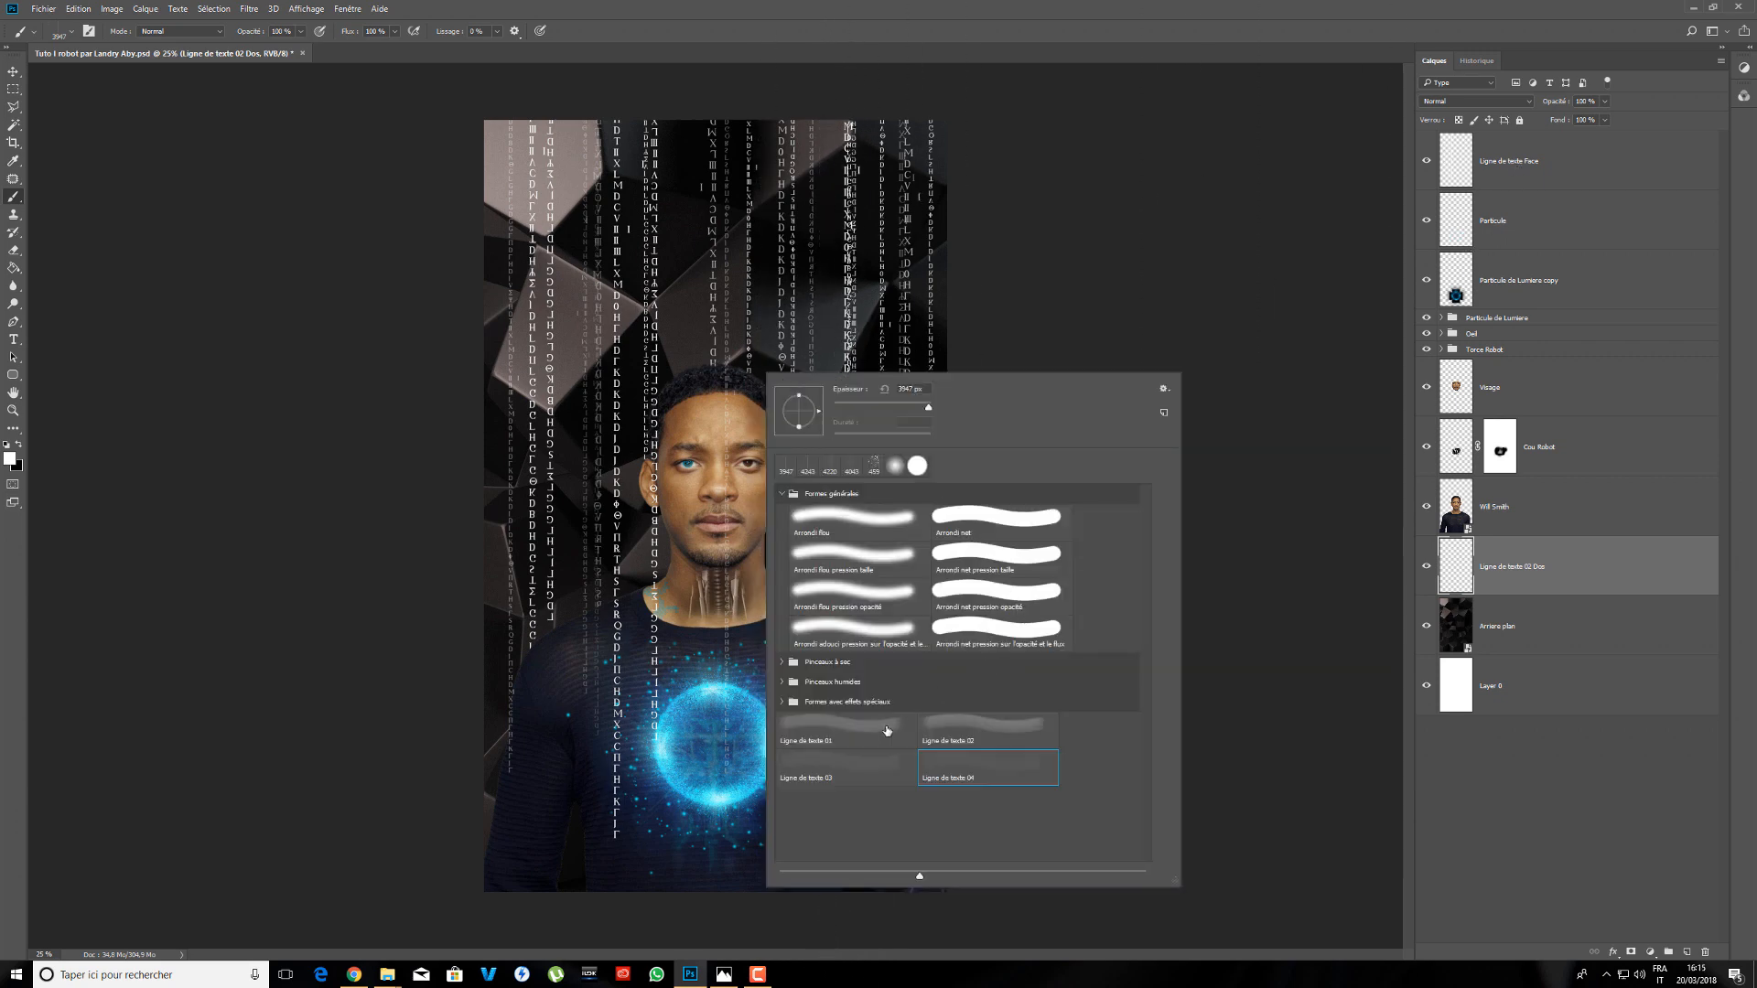
pyautogui.click(853, 767)
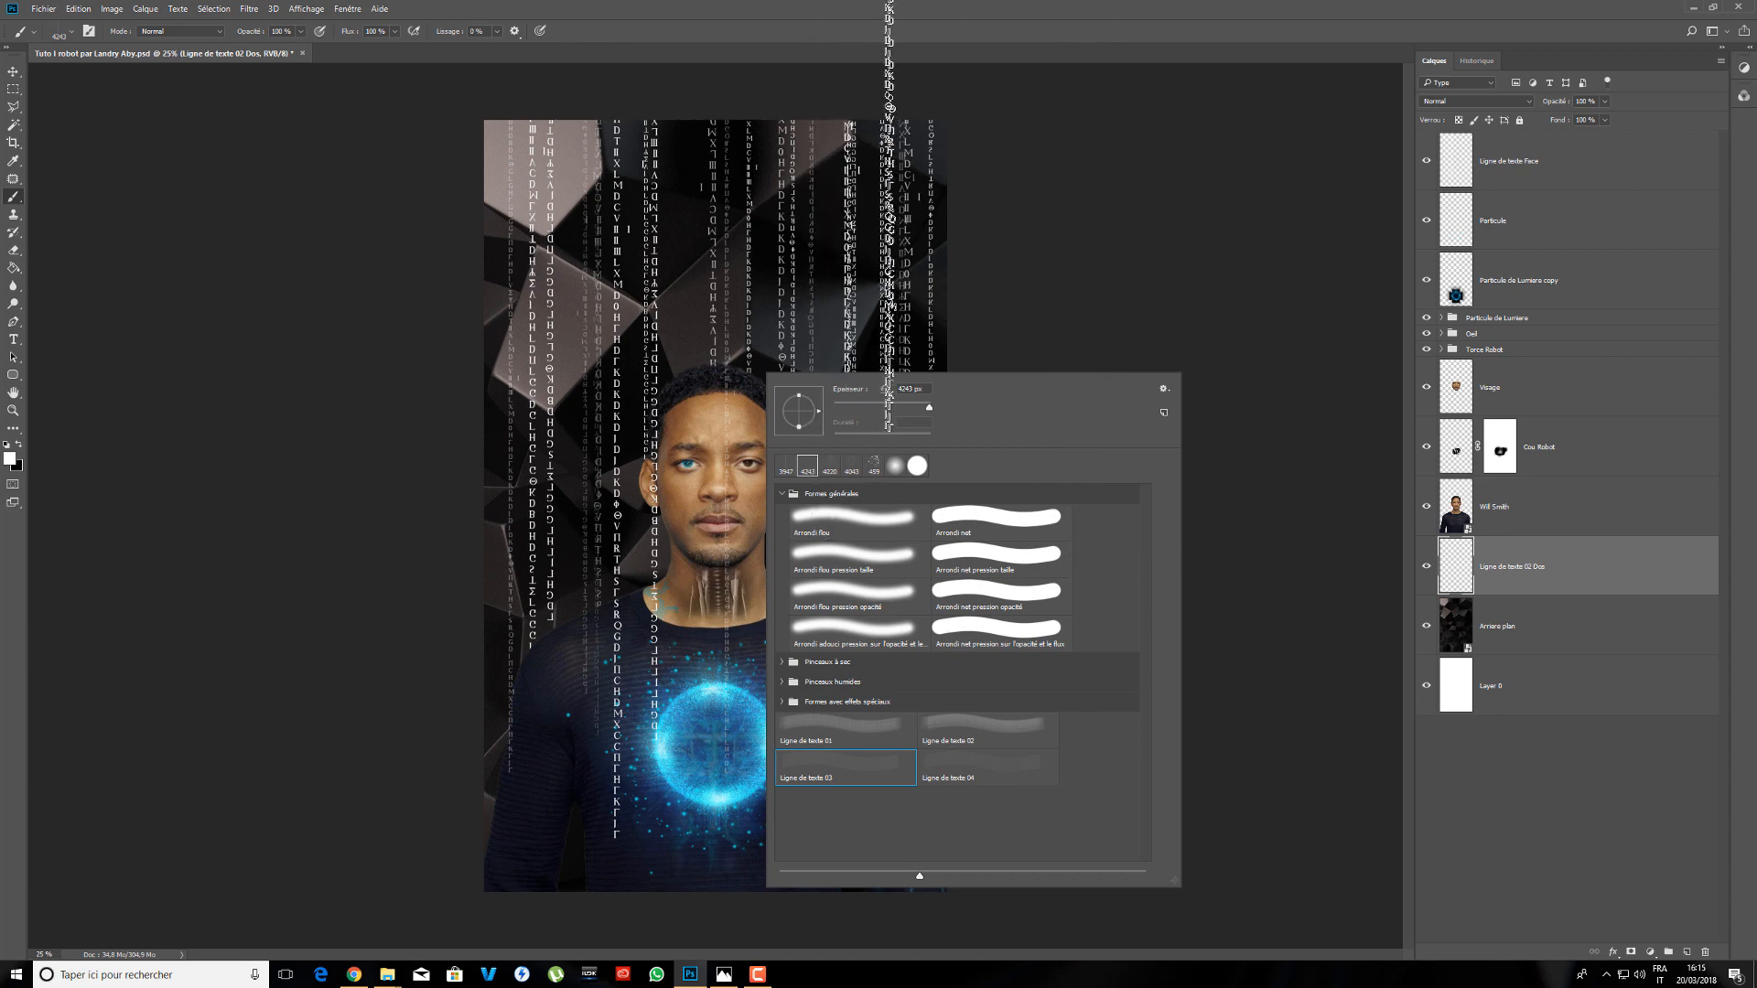
pyautogui.click(866, 35)
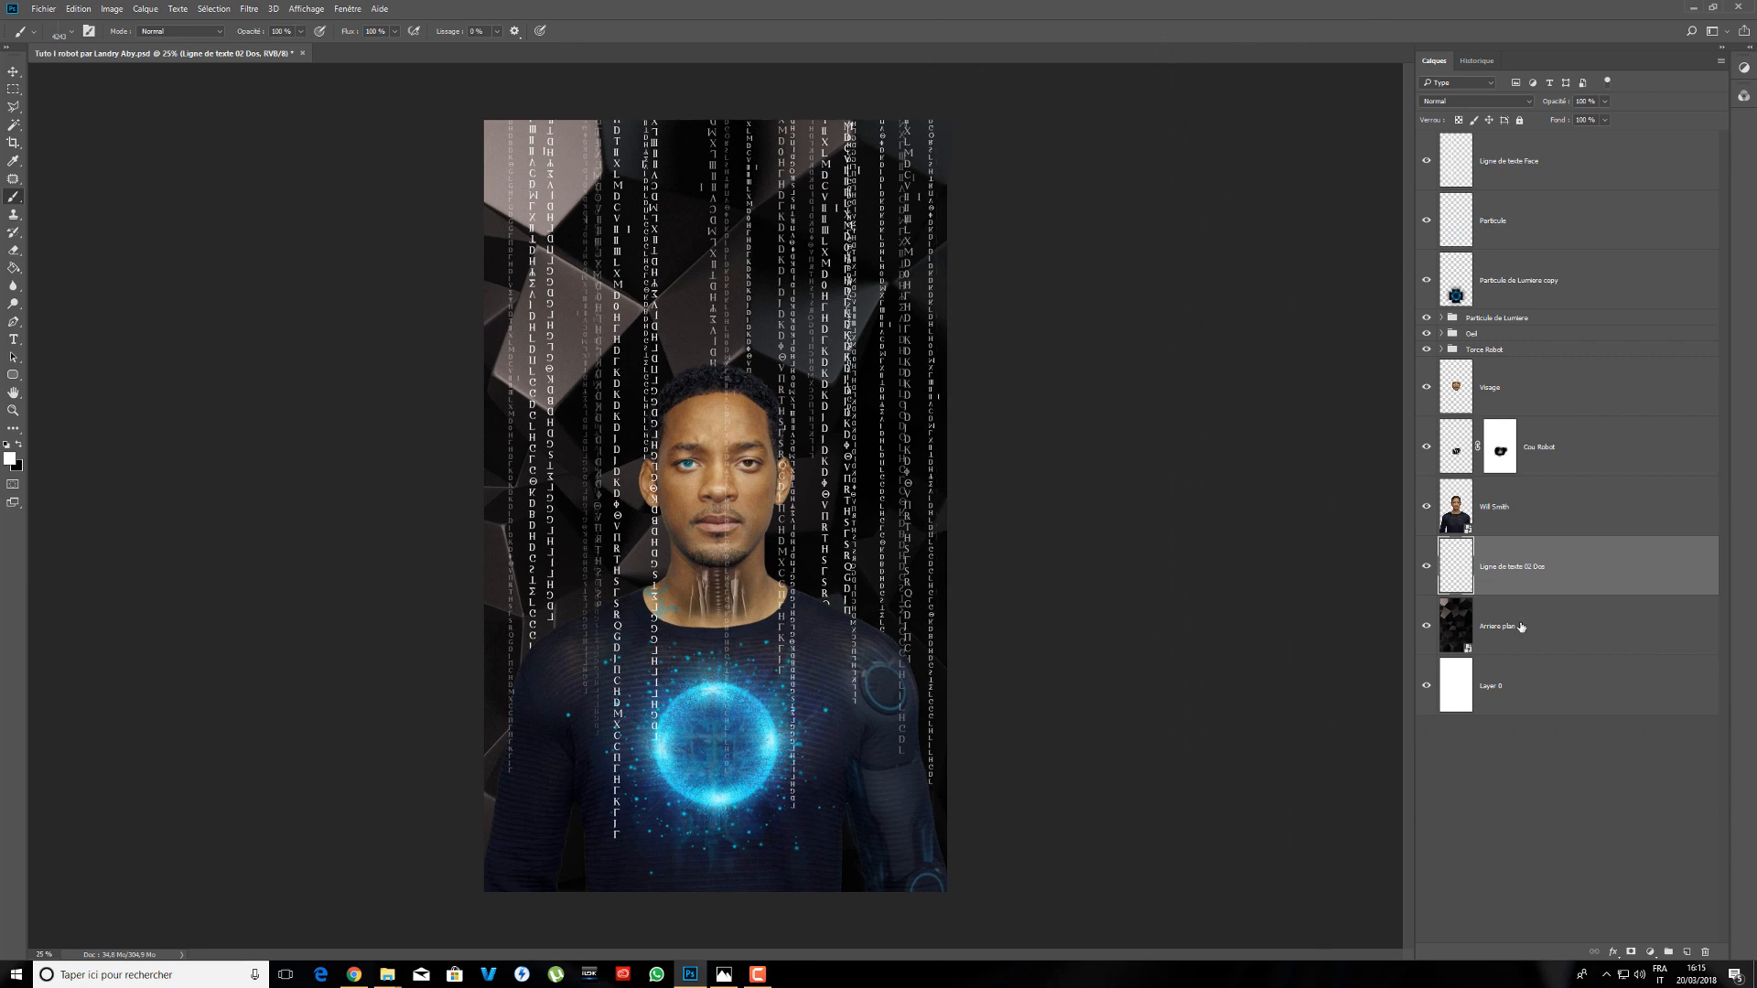
# - Check the reference poster and add an Incrustation couleur (Color Overlay) effect to the Ligne de texte Face layer
pyautogui.click(1547, 162)
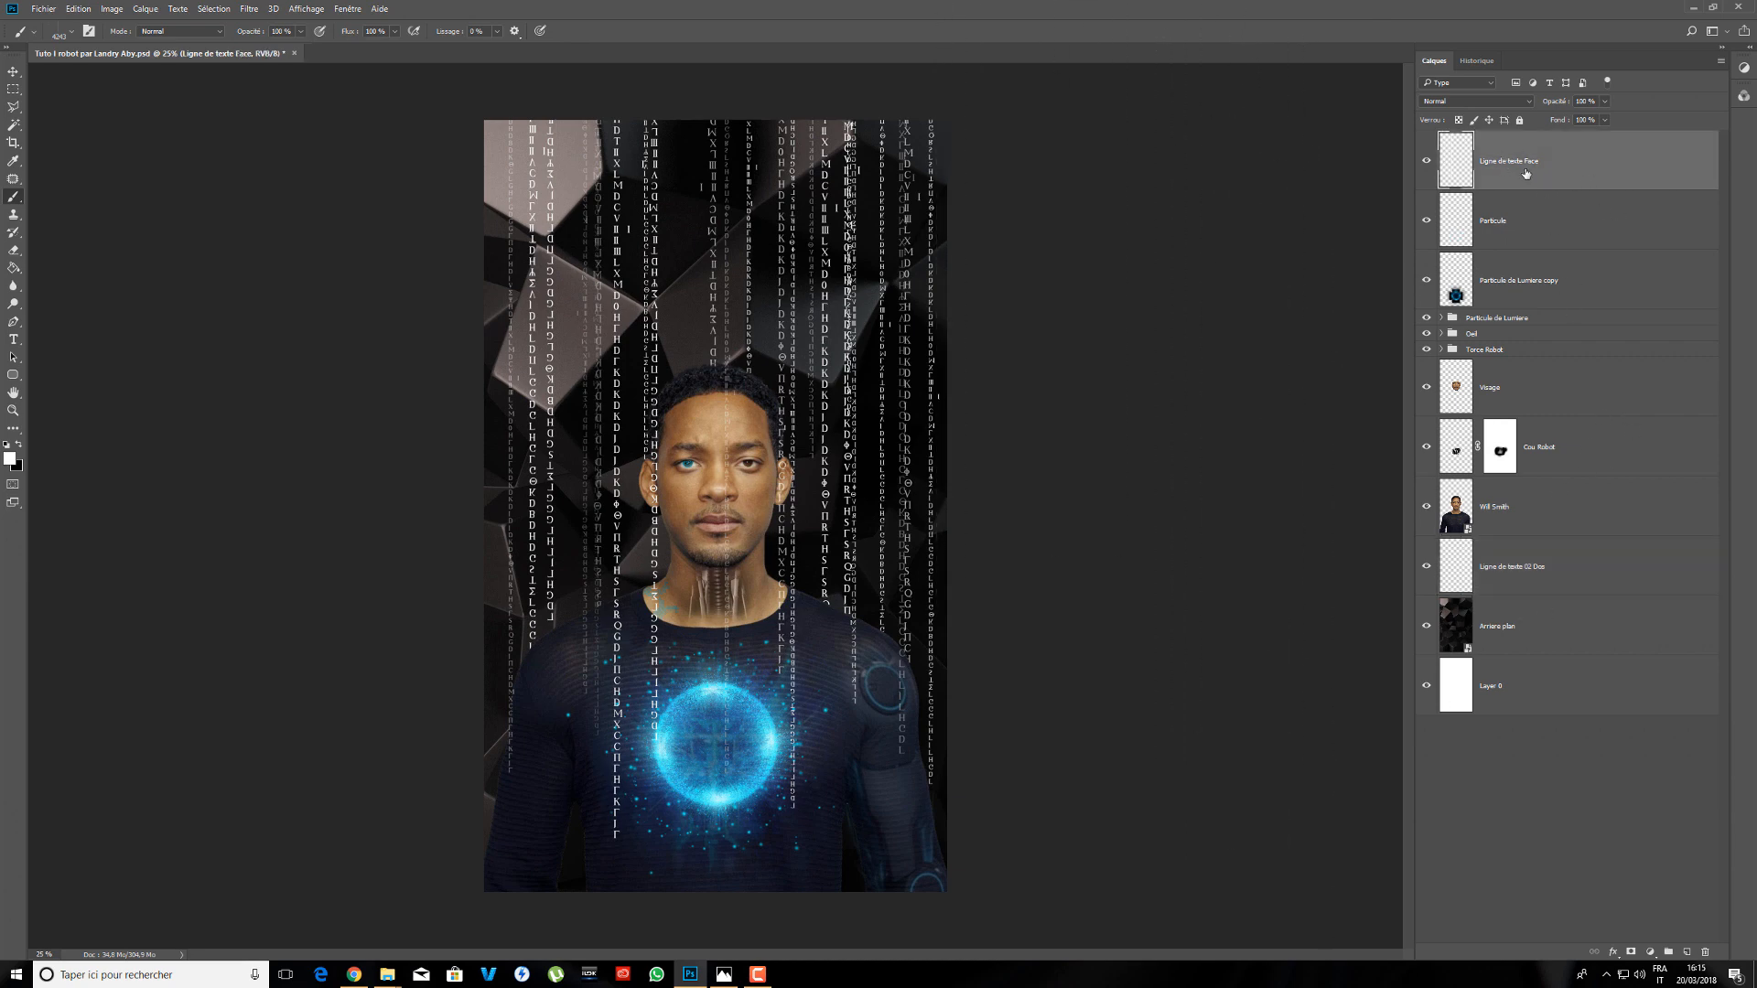
pyautogui.click(12, 72)
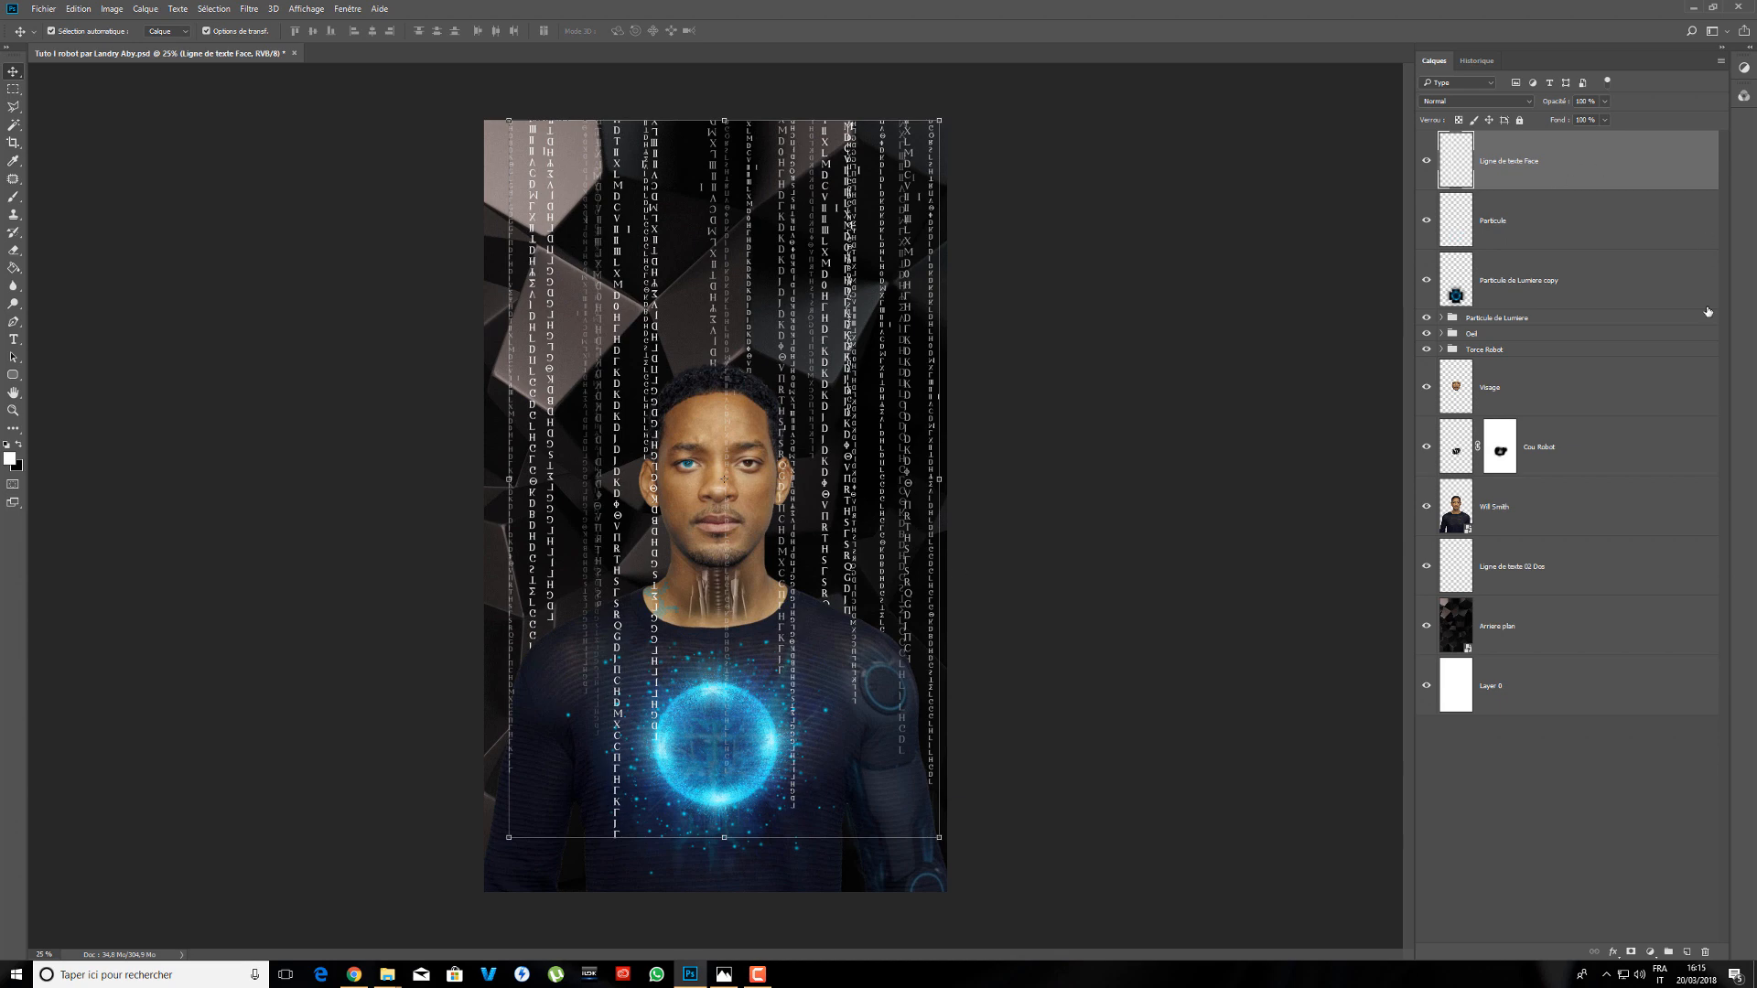
pyautogui.click(724, 975)
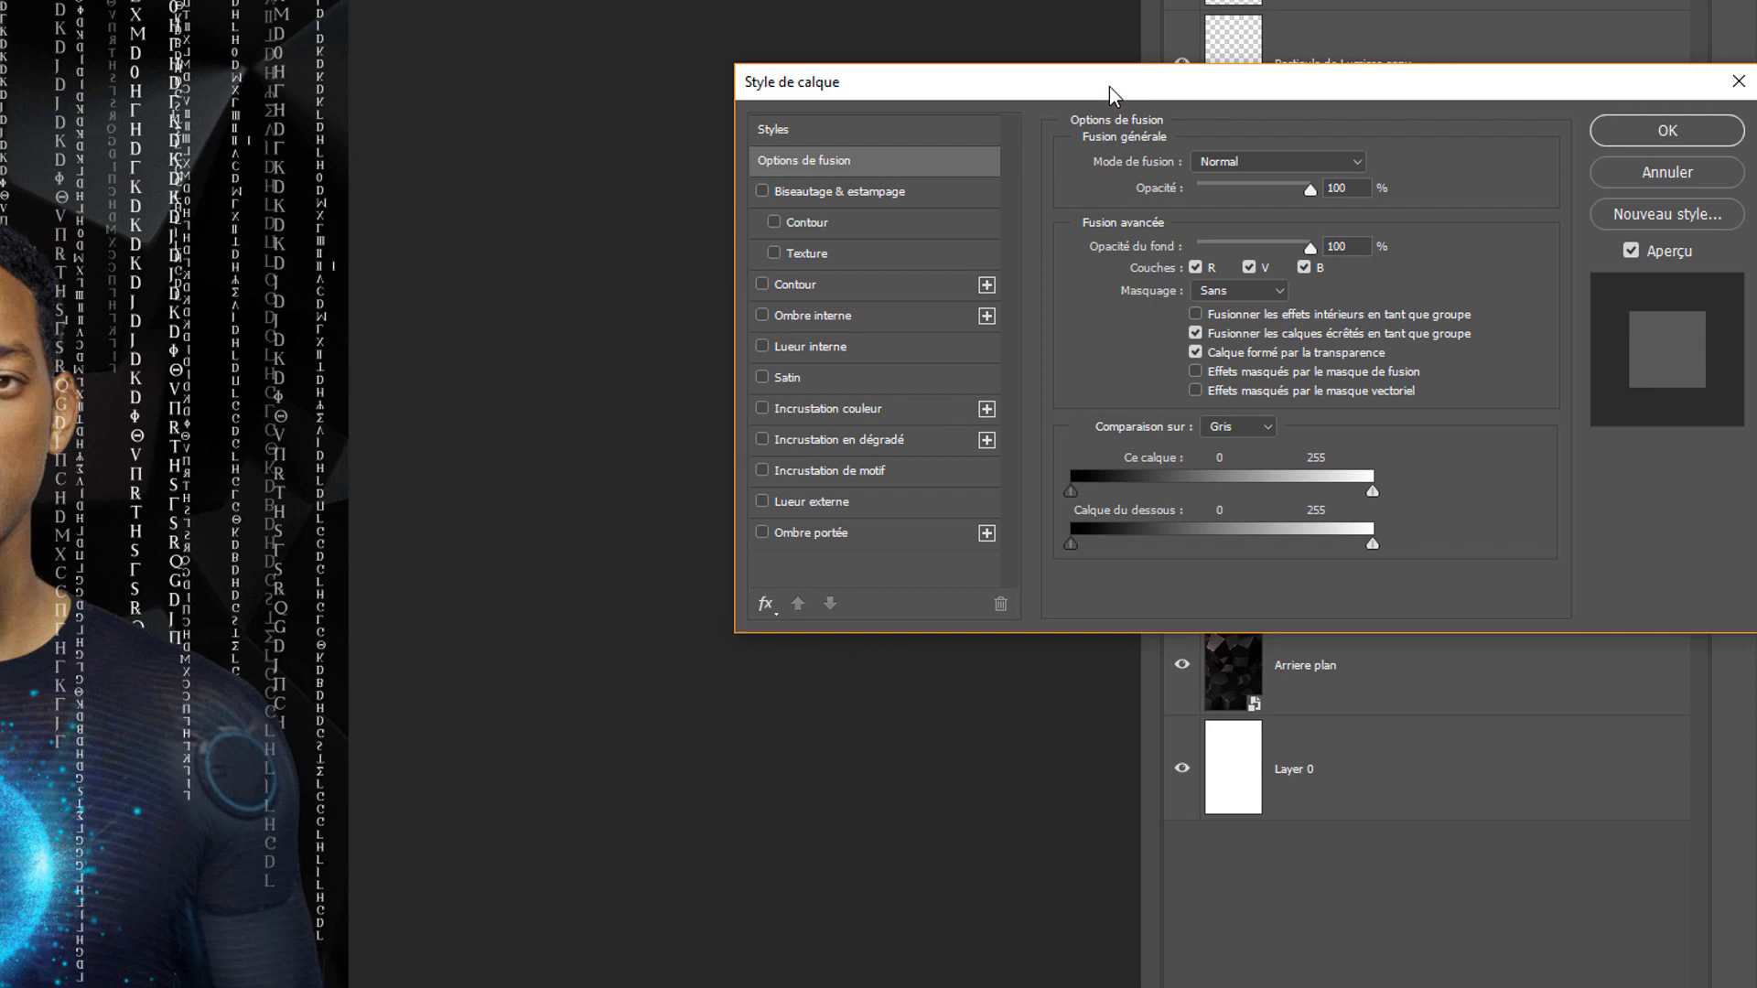
pyautogui.moveTo(1109, 86); pyautogui.dragTo(835, 106)
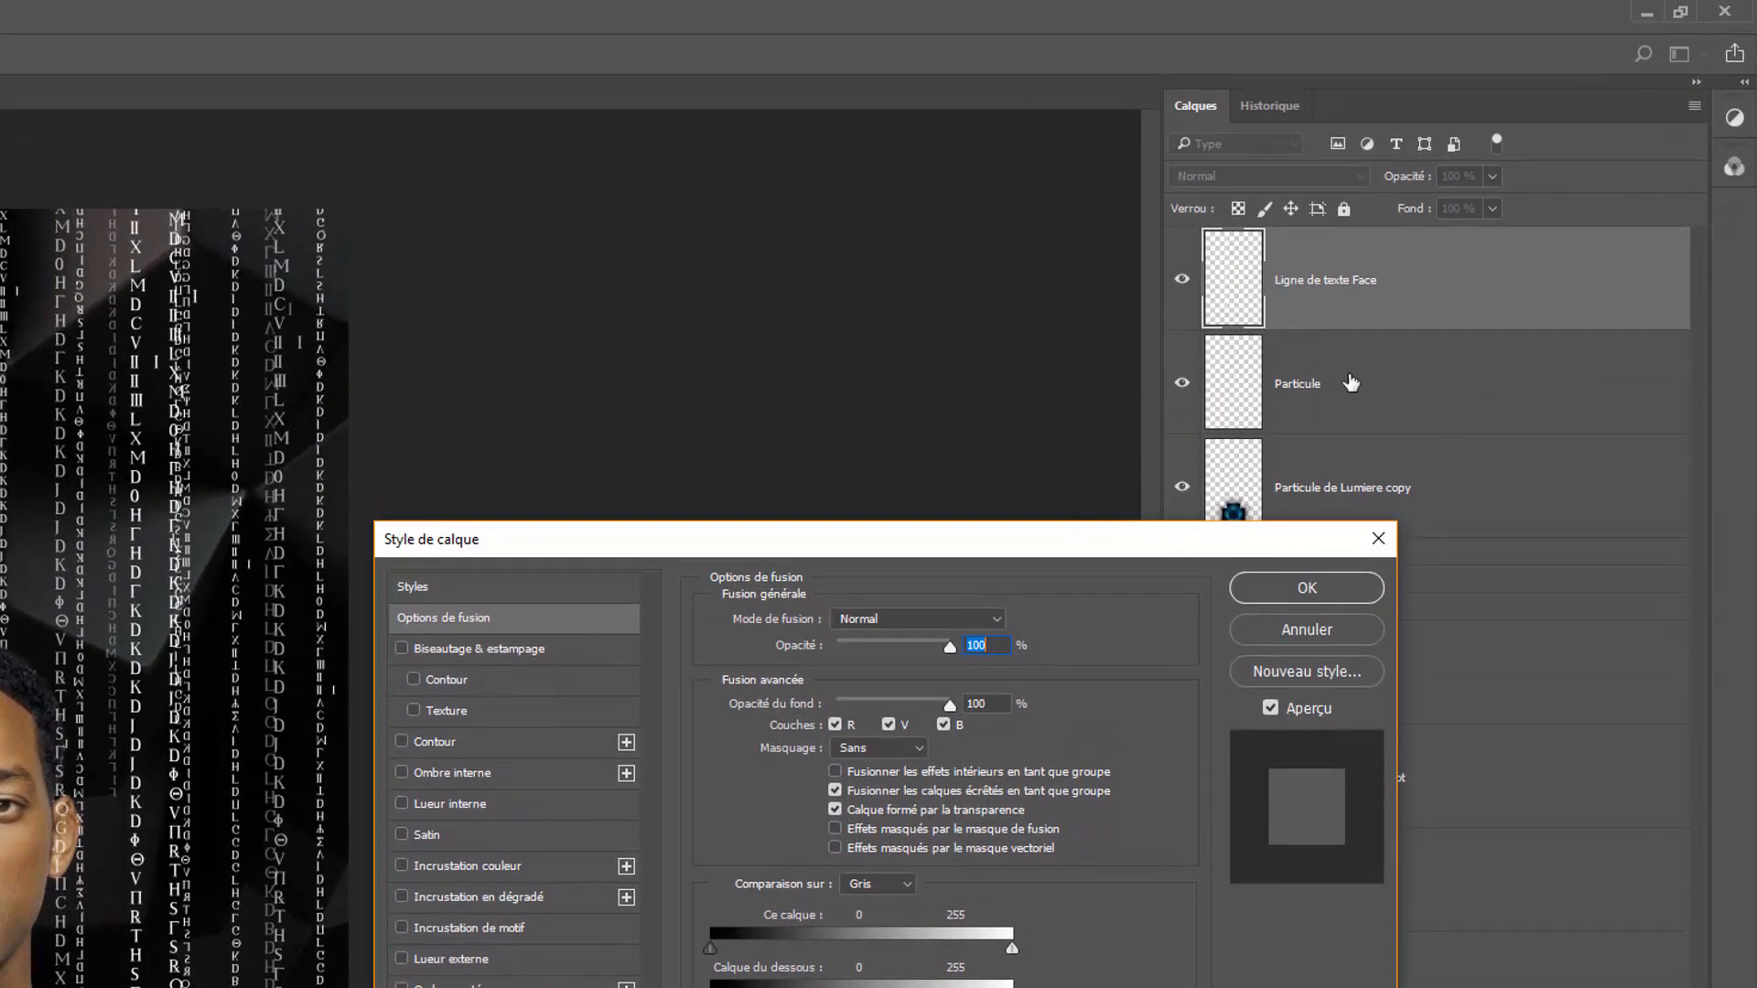
pyautogui.moveTo(1073, 540); pyautogui.dragTo(1073, 142)
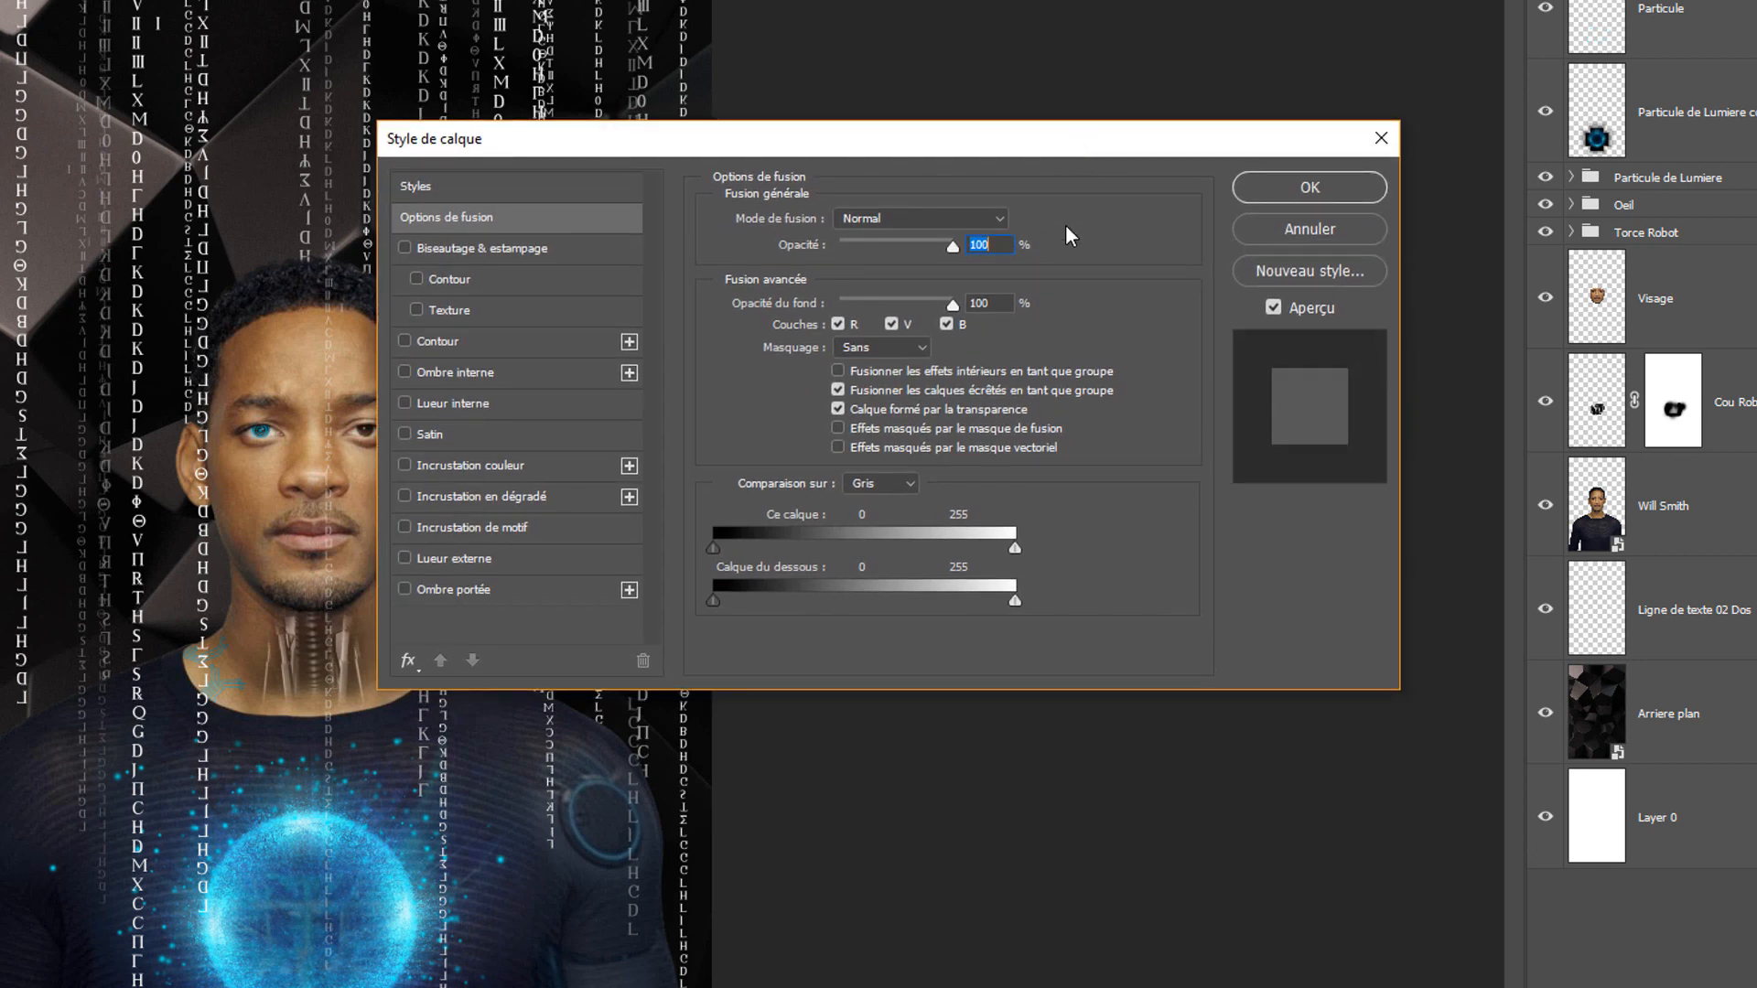
pyautogui.moveTo(509, 149); pyautogui.dragTo(559, 87)
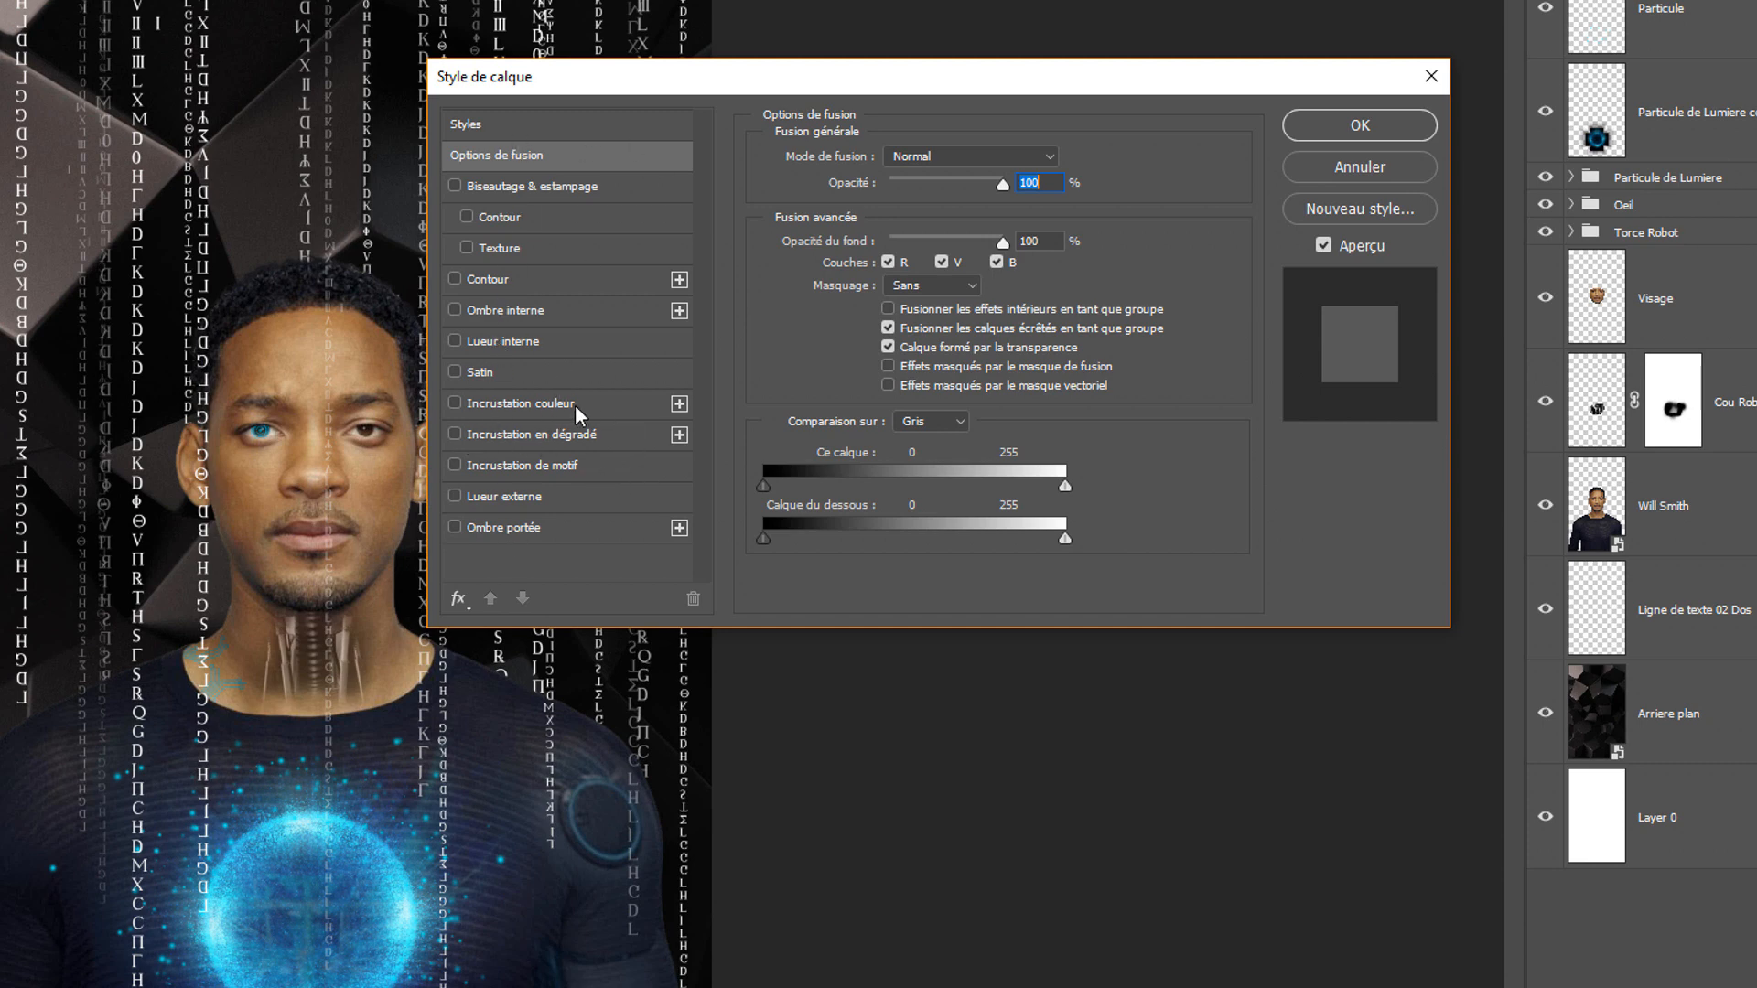
pyautogui.click(612, 402)
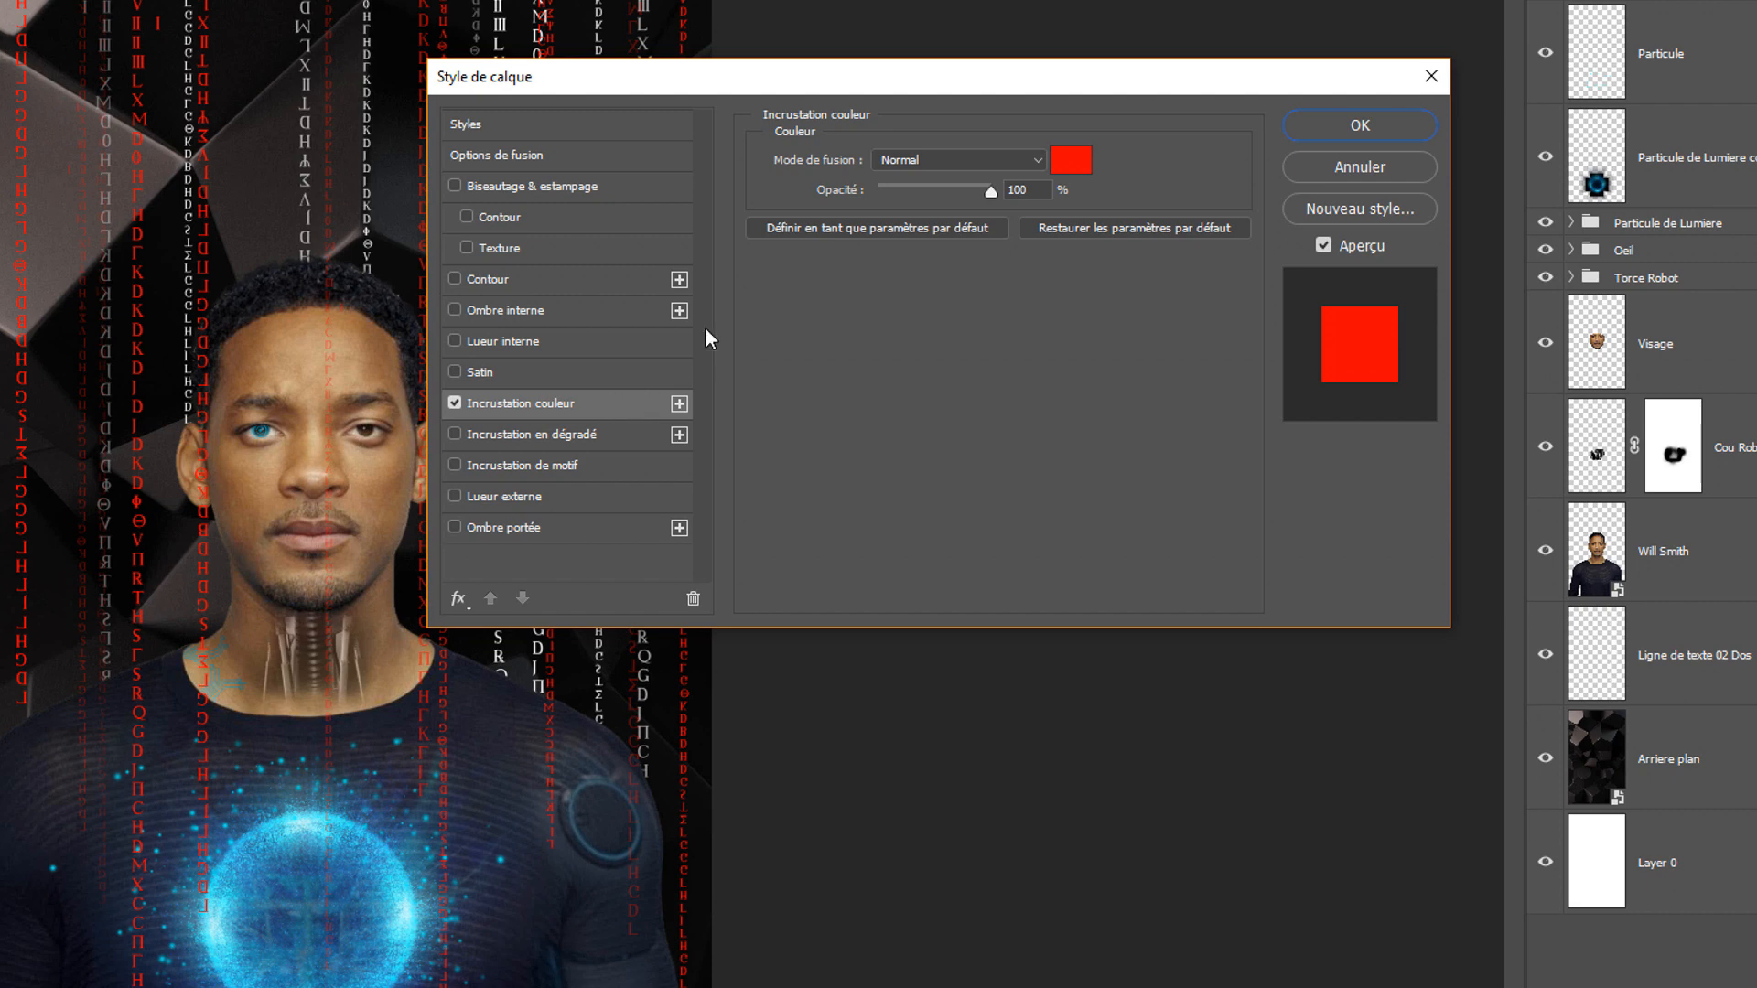
pyautogui.moveTo(693, 79); pyautogui.dragTo(628, 404)
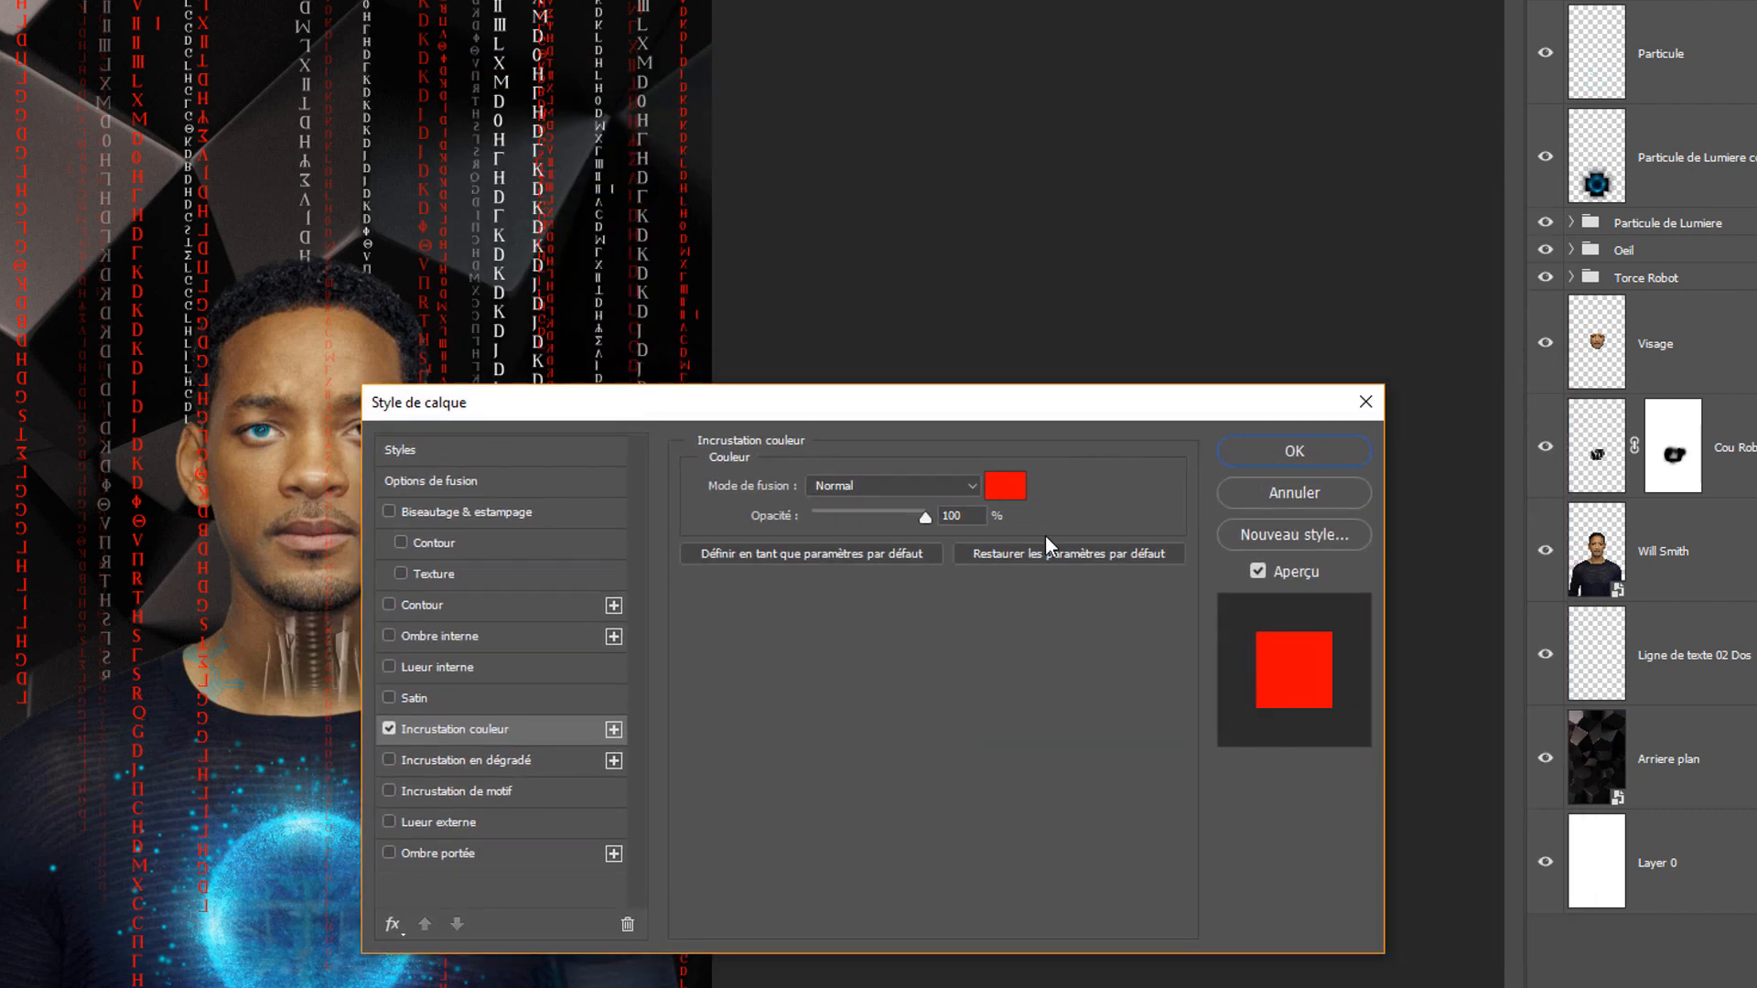
# - Sample the bright cyan of the glowing sphere on the chest as the overlay color
pyautogui.click(1007, 486)
pyautogui.moveTo(910, 96); pyautogui.dragTo(916, 594)
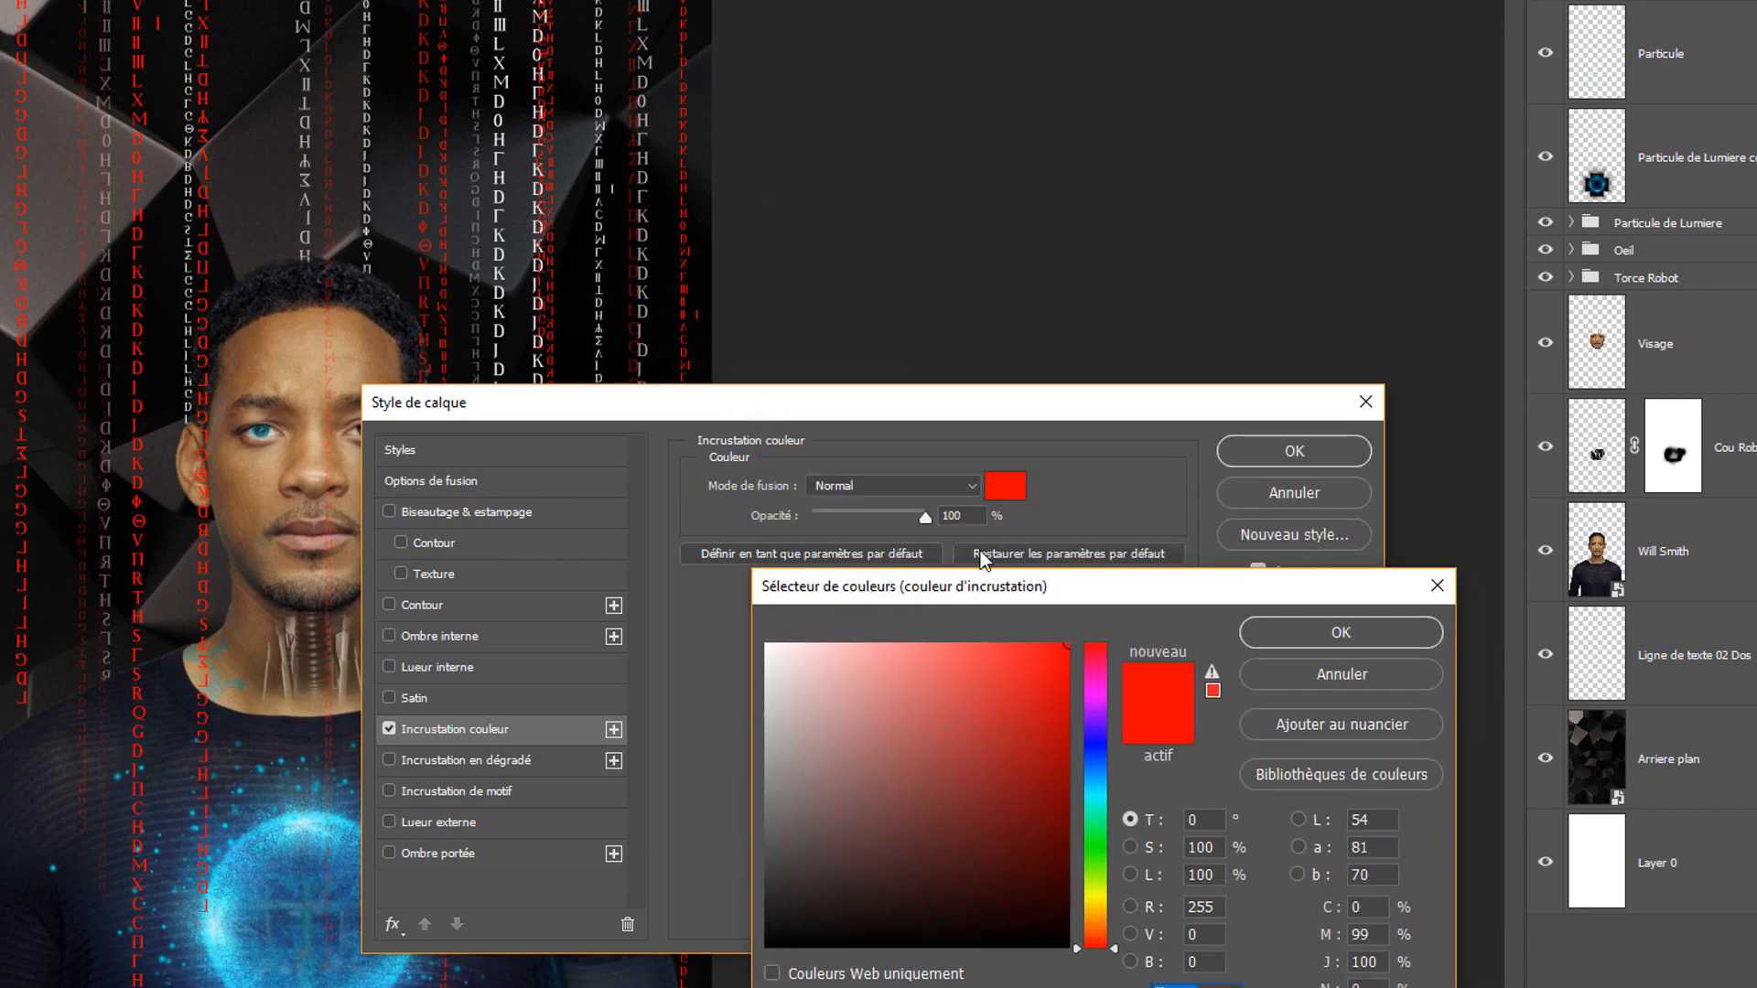
pyautogui.moveTo(1040, 578); pyautogui.dragTo(868, 2)
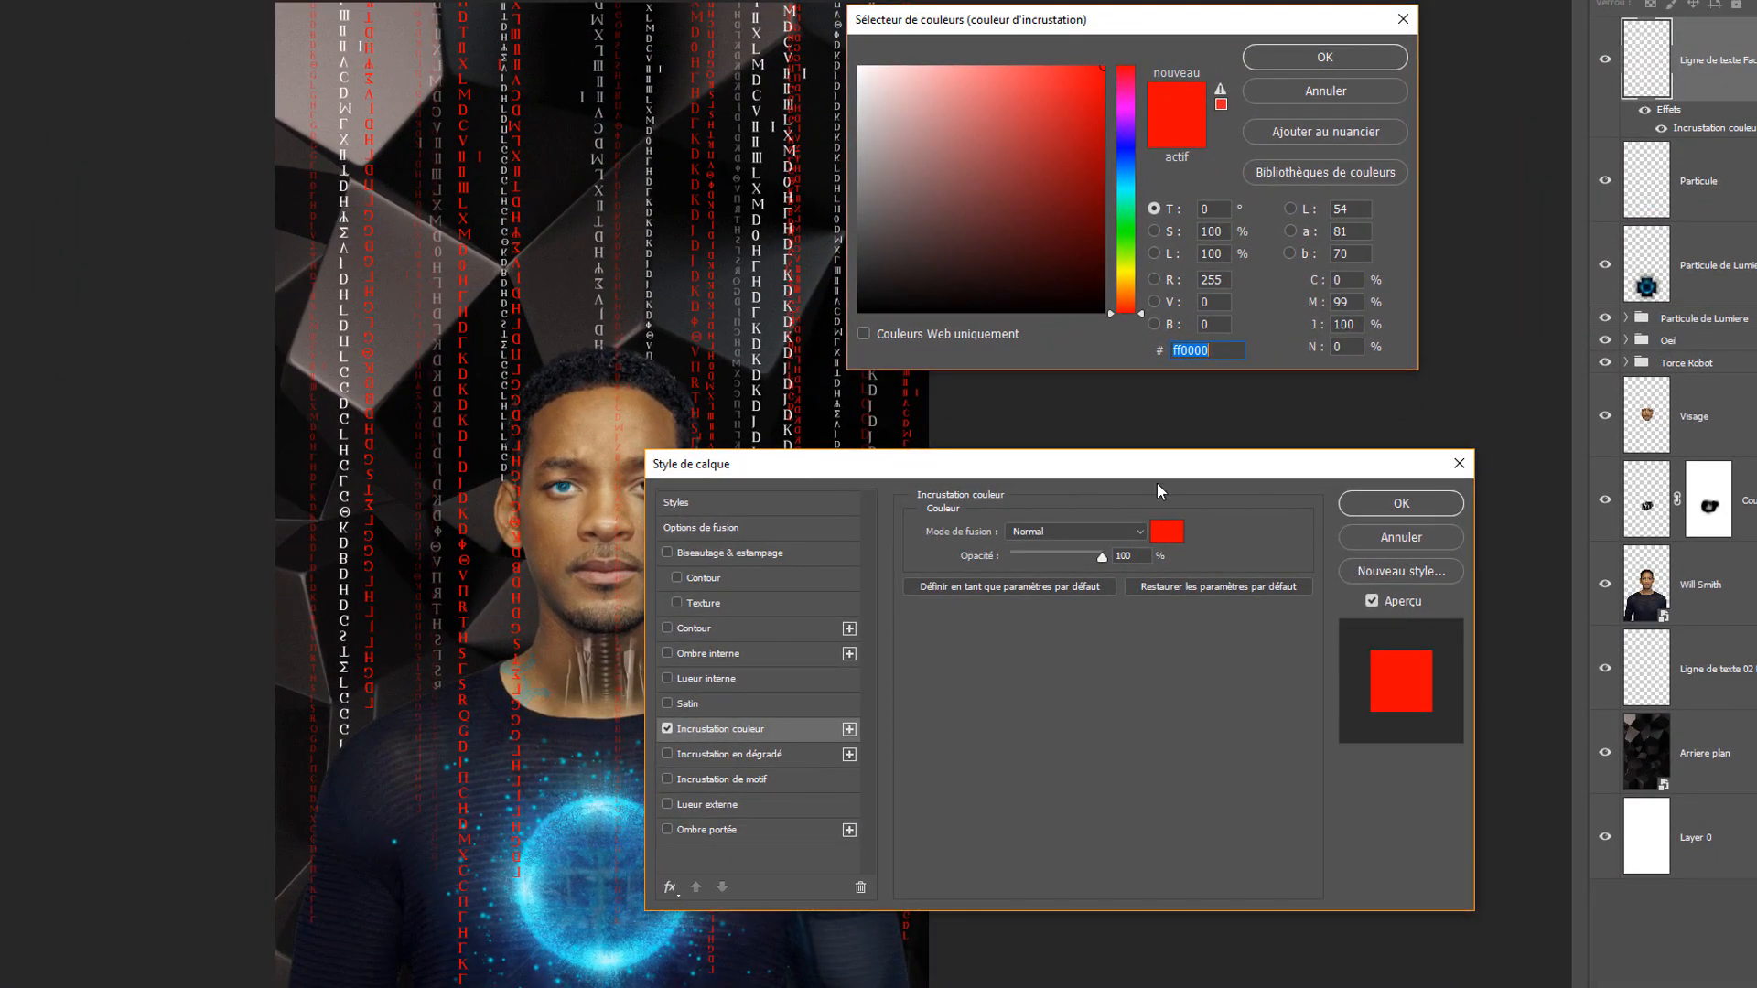
pyautogui.moveTo(894, 21); pyautogui.dragTo(867, 30)
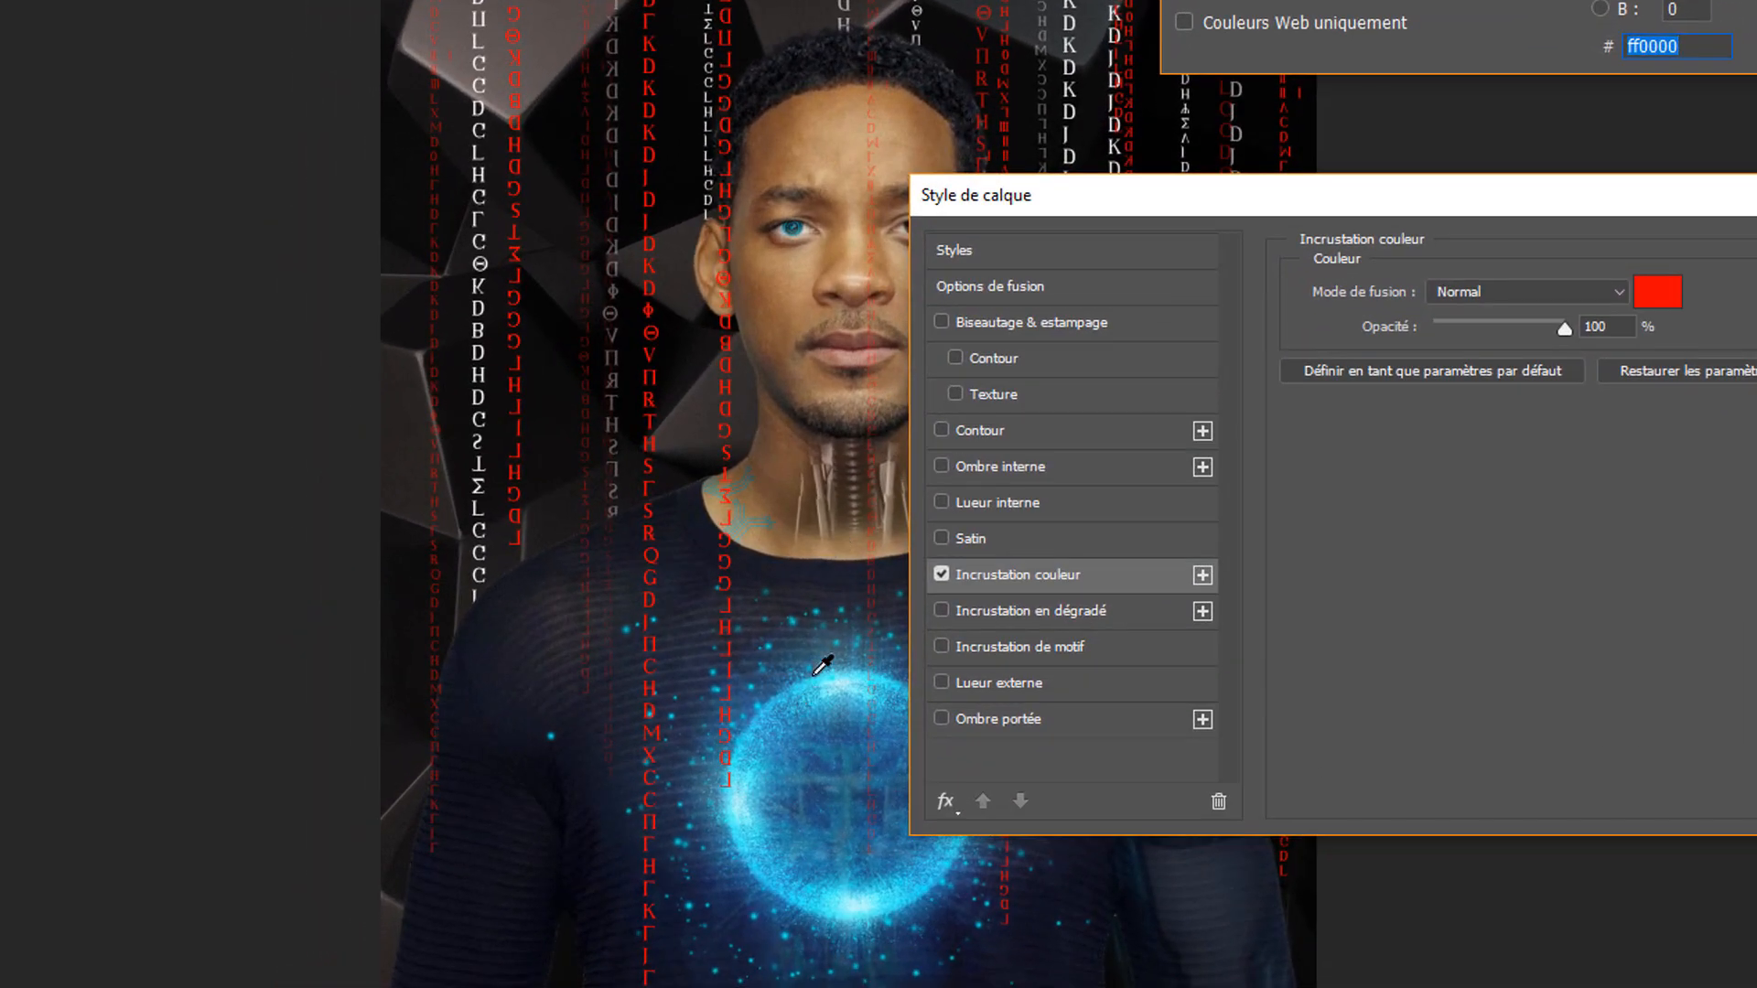
pyautogui.hotkey('ctrl', '+')
pyautogui.hotkey('ctrl', '+')
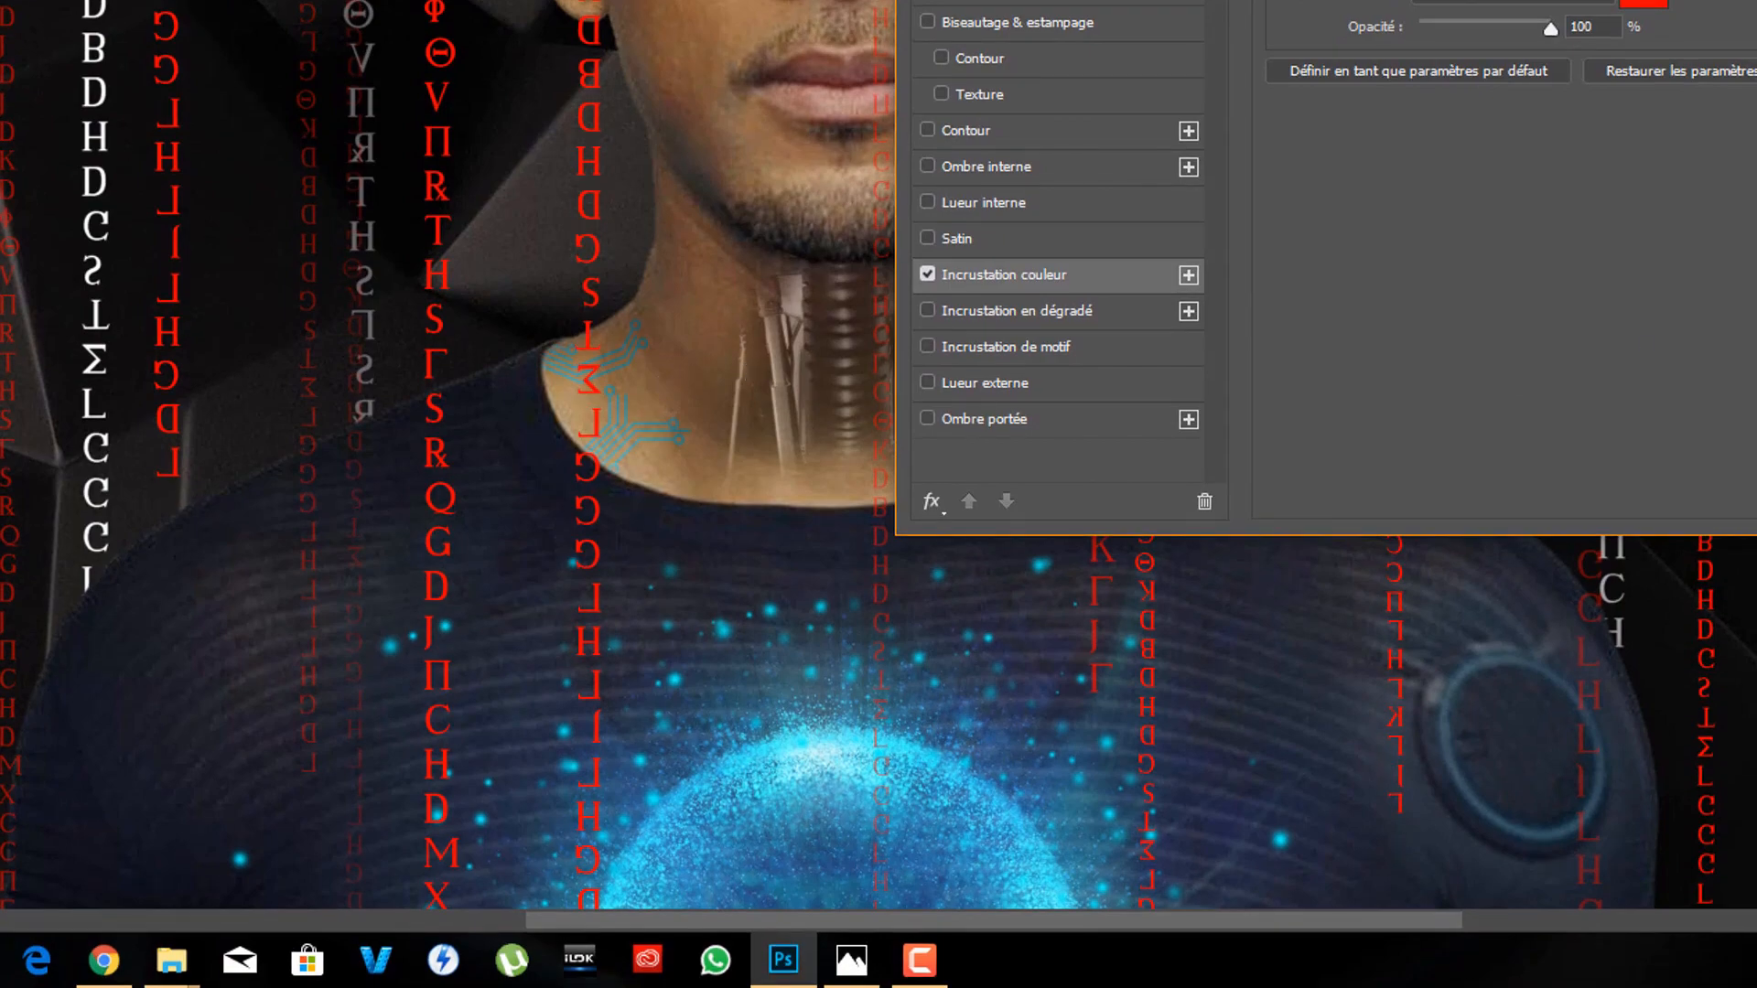
pyautogui.scroll(-5, 819, 279)
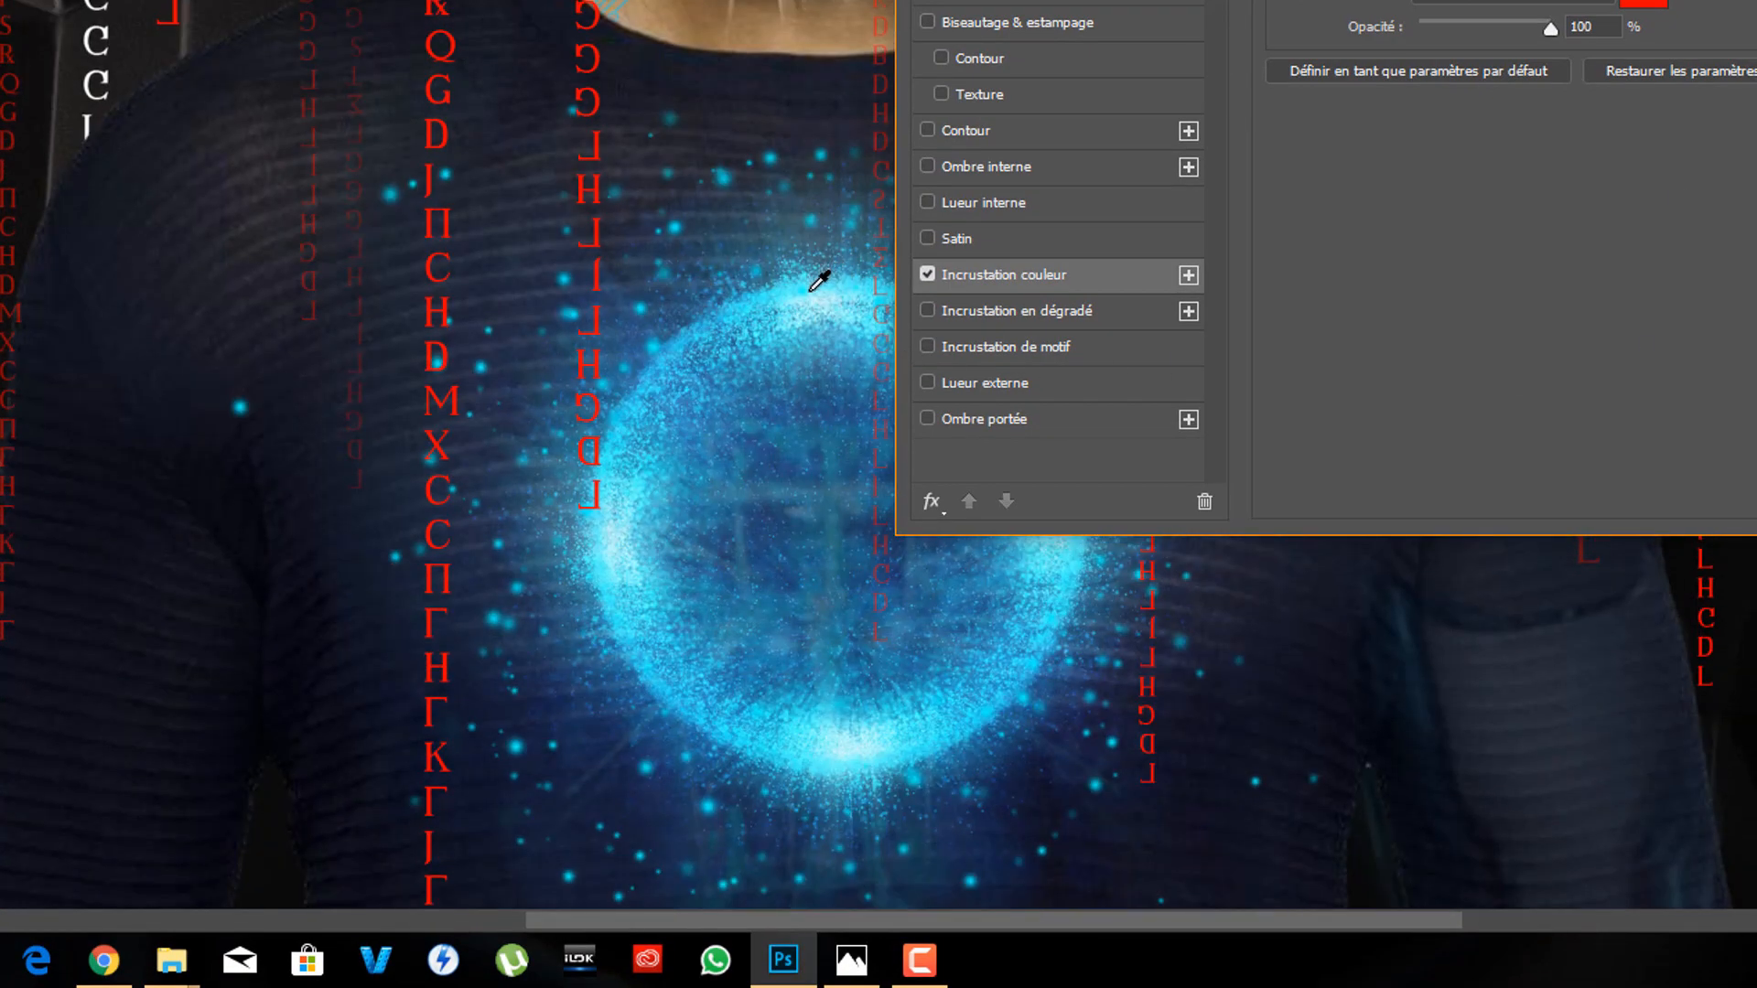
pyautogui.click(811, 267)
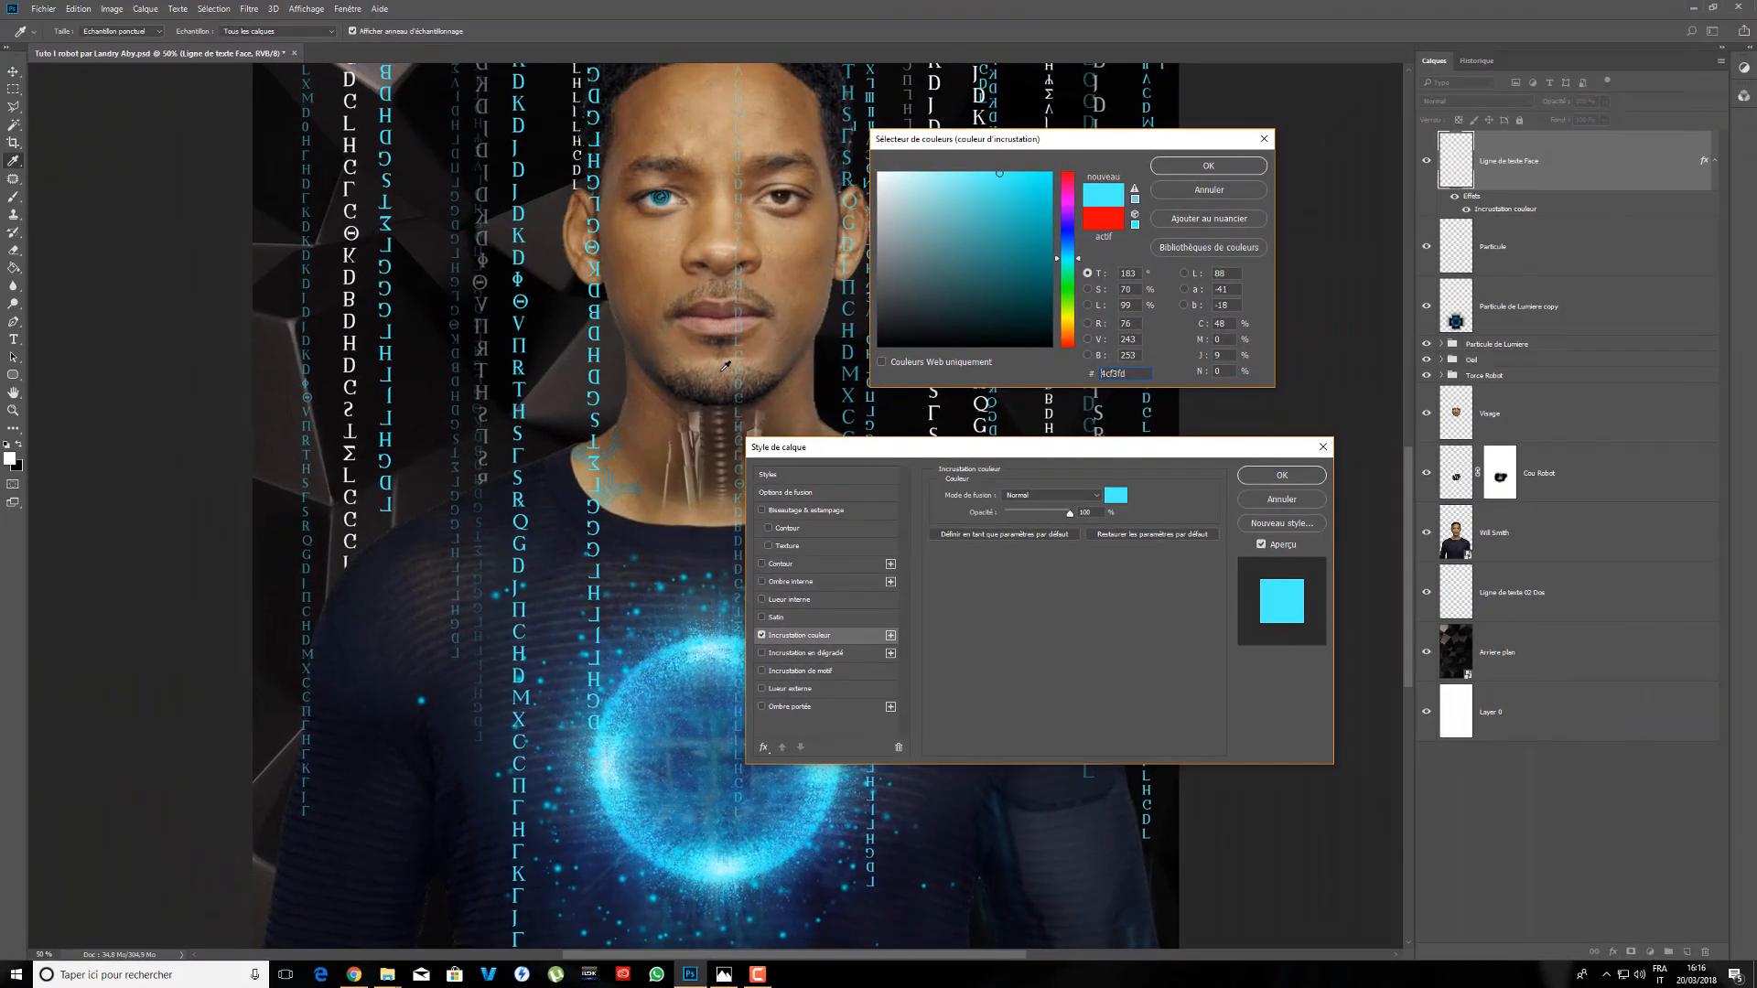
# - Raise the overlay color to fully saturated cyan 00f1ff and apply the layer style to the Ligne de texte Face layer
pyautogui.scroll(-2, 726, 366)
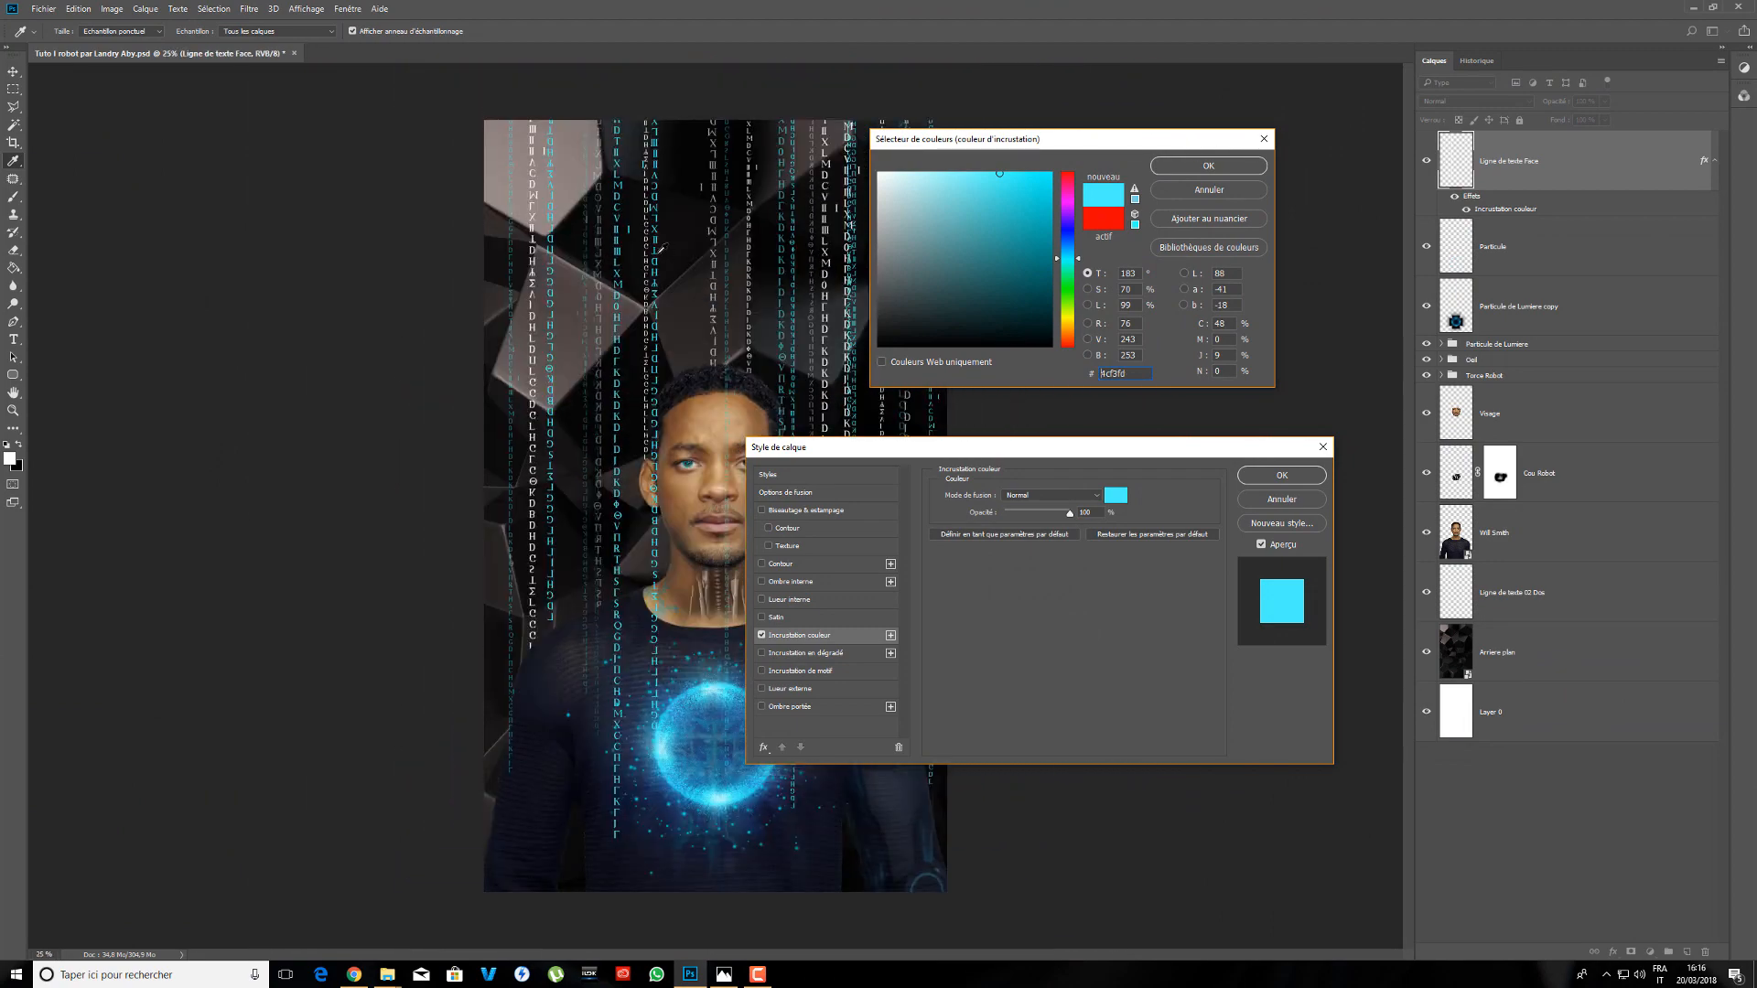
pyautogui.click(1051, 173)
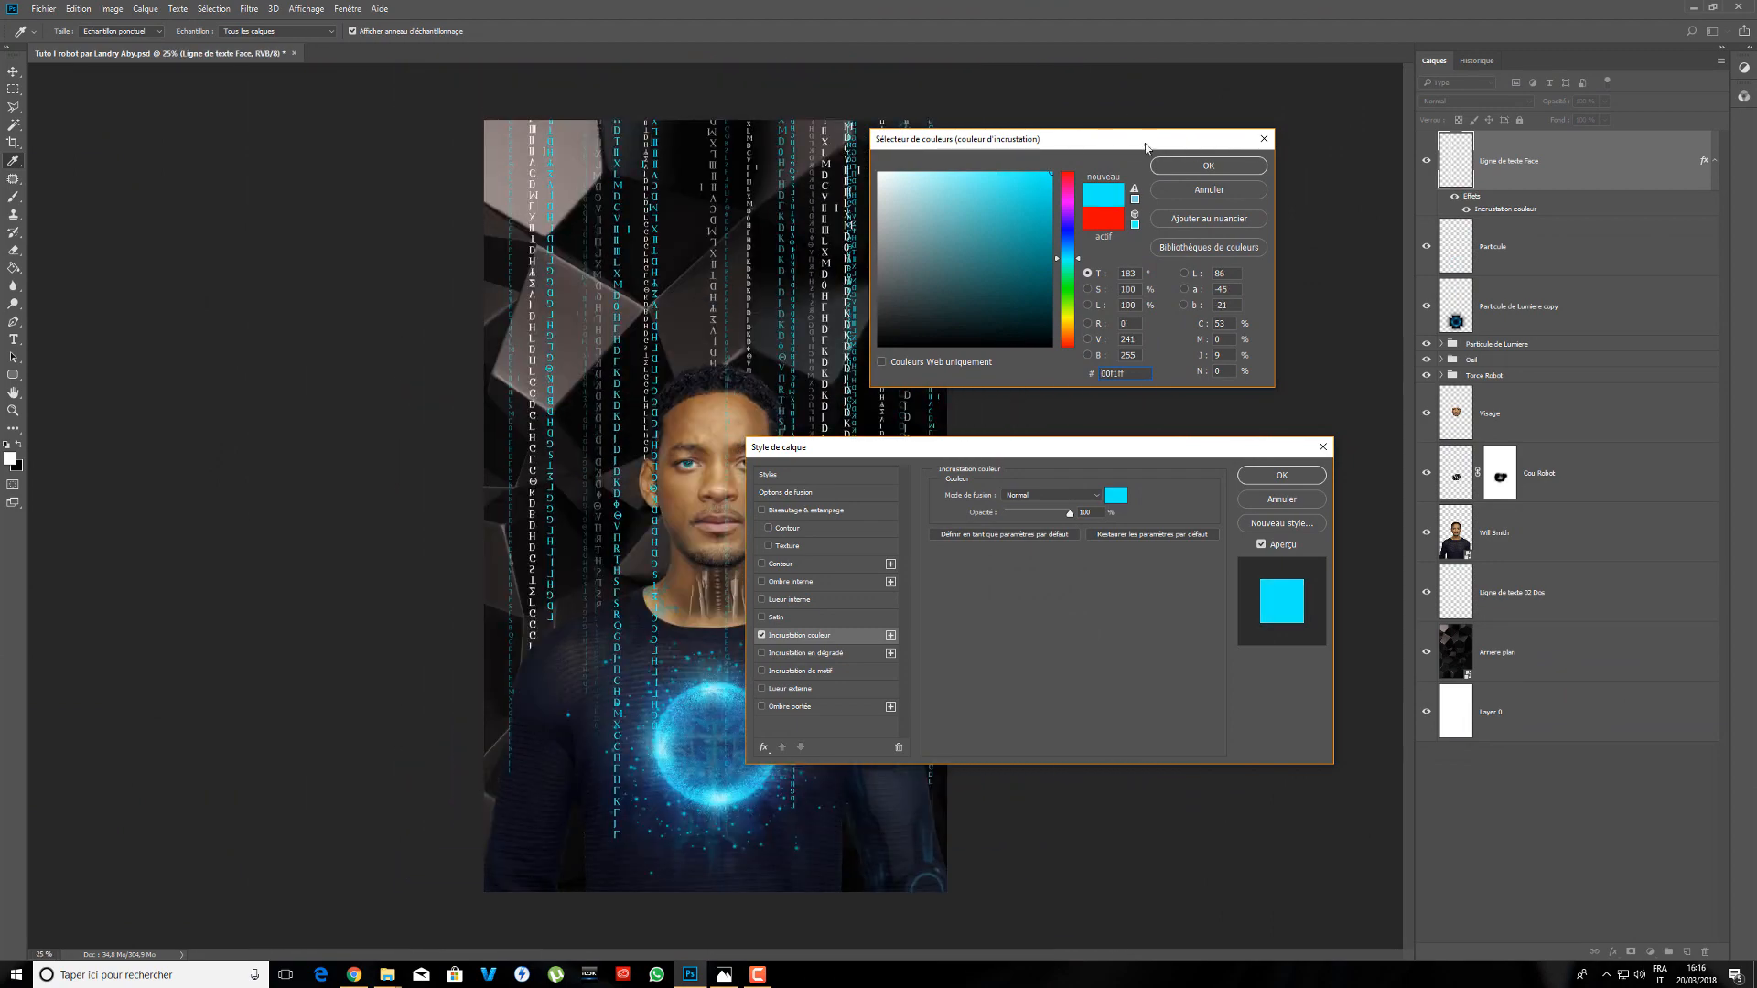
pyautogui.moveTo(1083, 147); pyautogui.dragTo(1061, 175)
pyautogui.click(1186, 194)
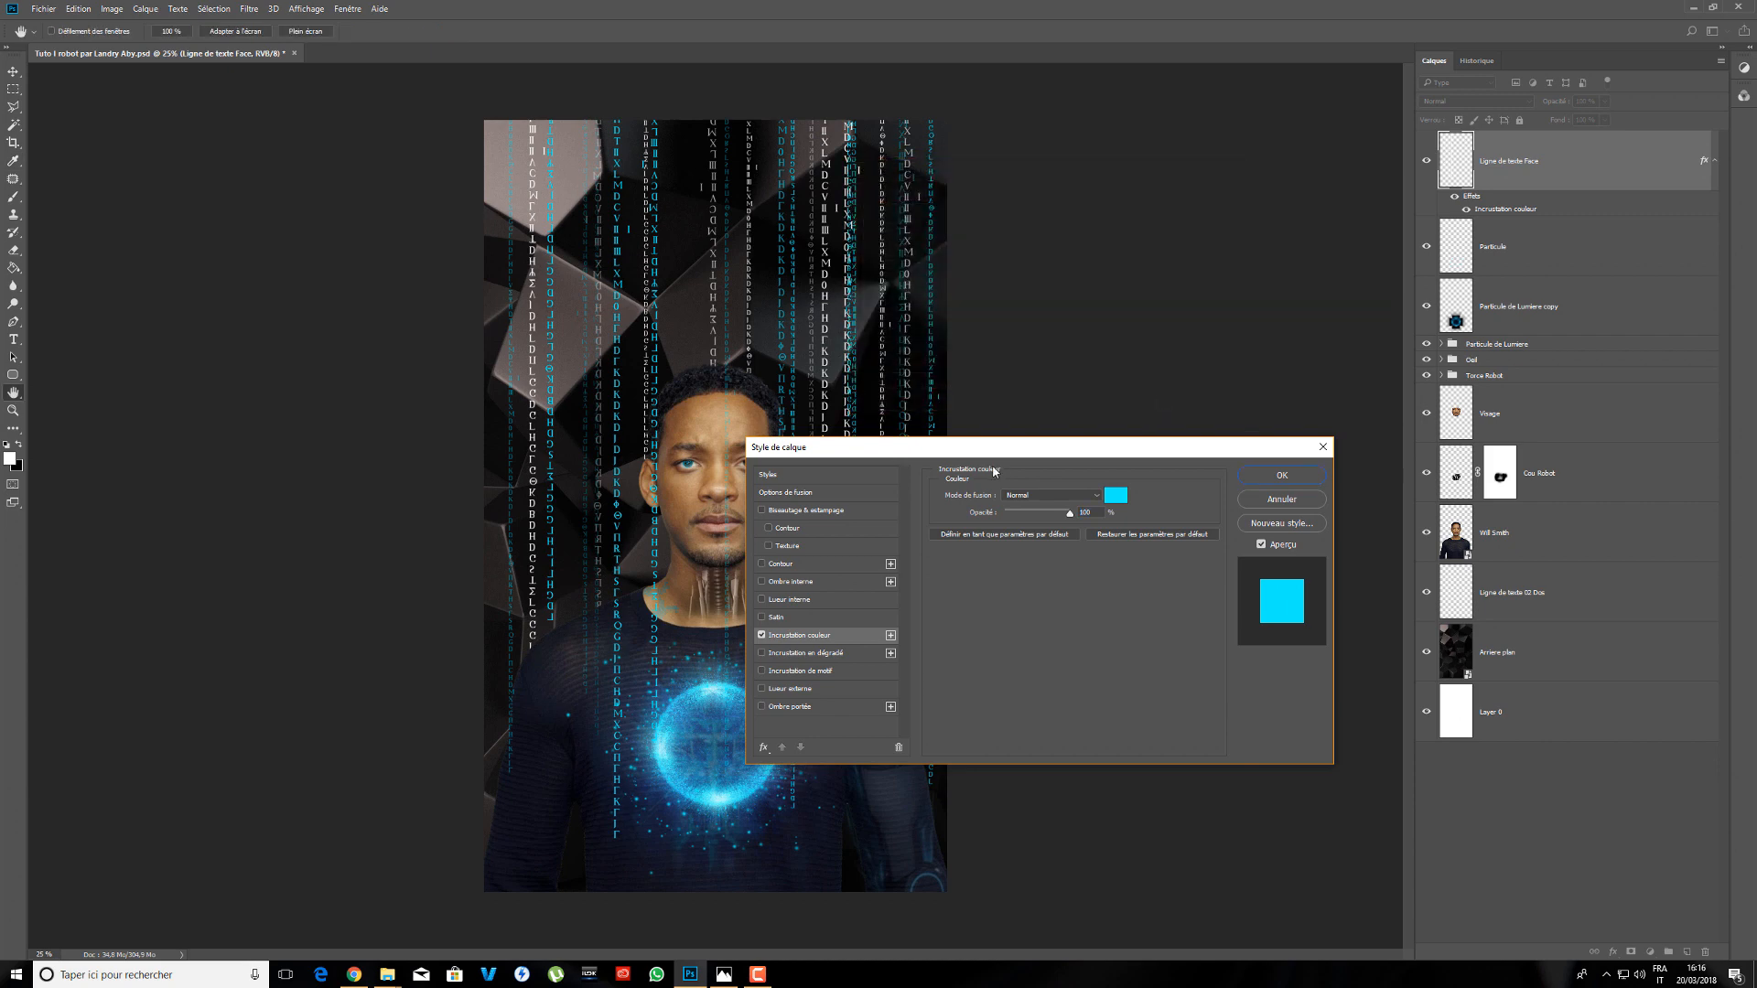
pyautogui.moveTo(988, 445); pyautogui.dragTo(1116, 260)
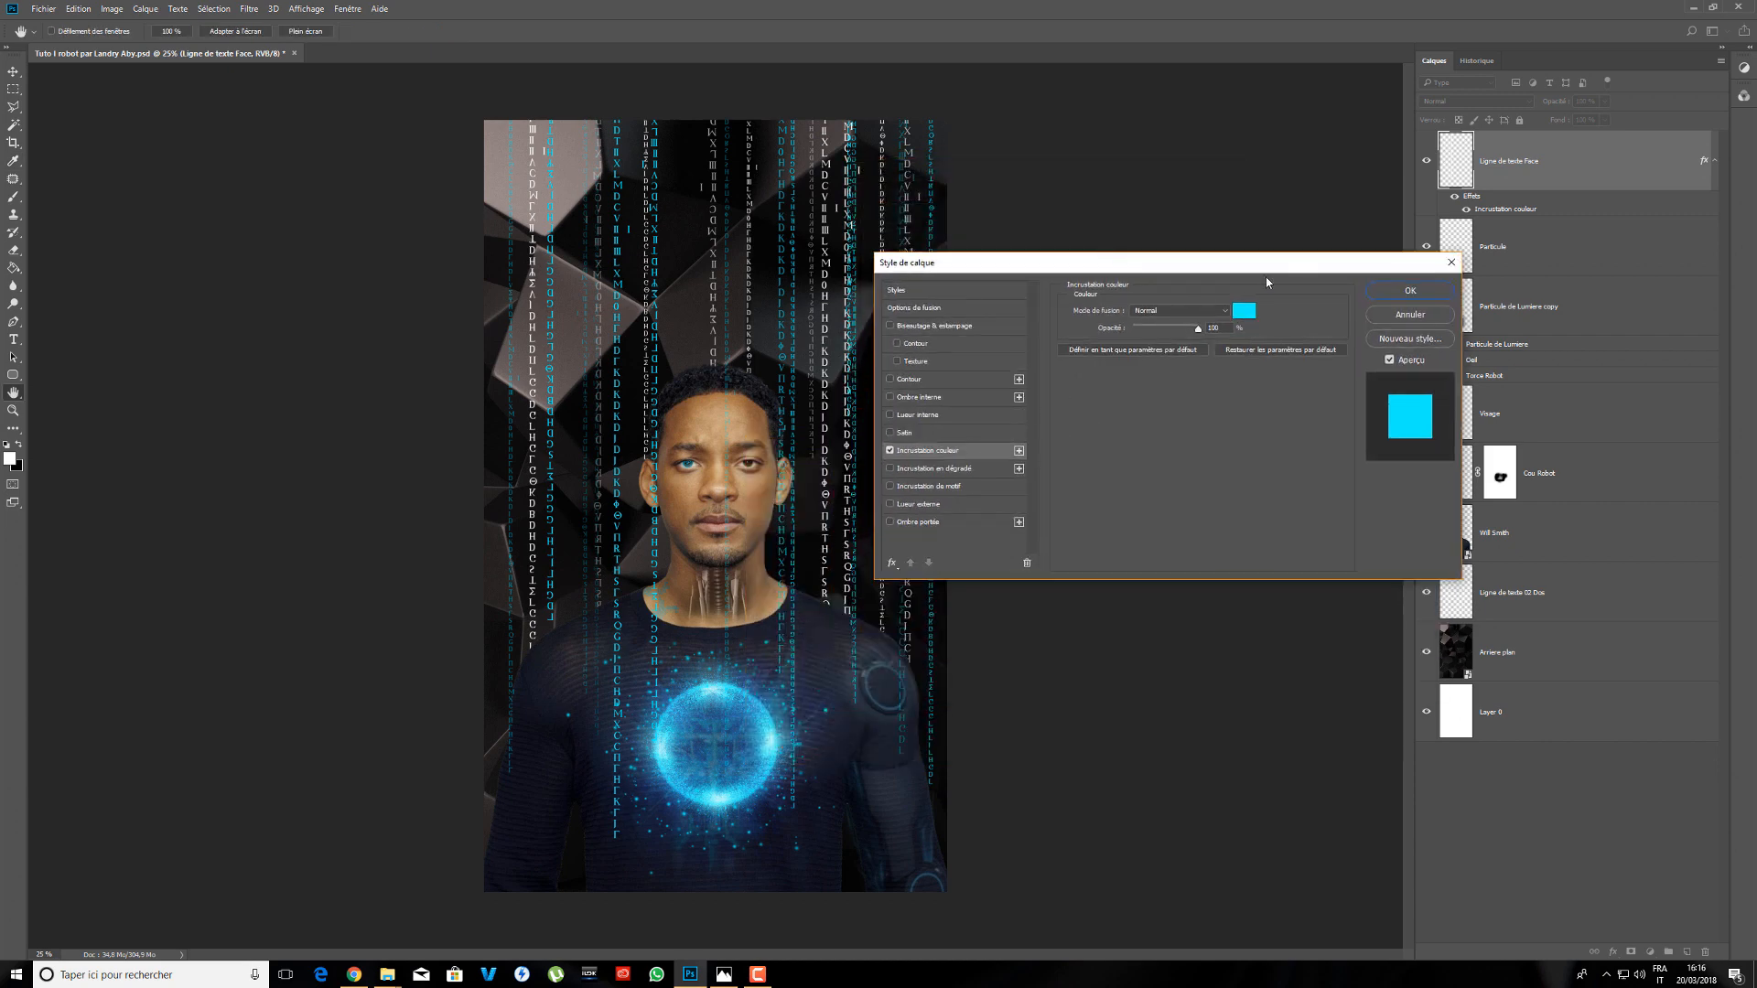
pyautogui.click(1407, 292)
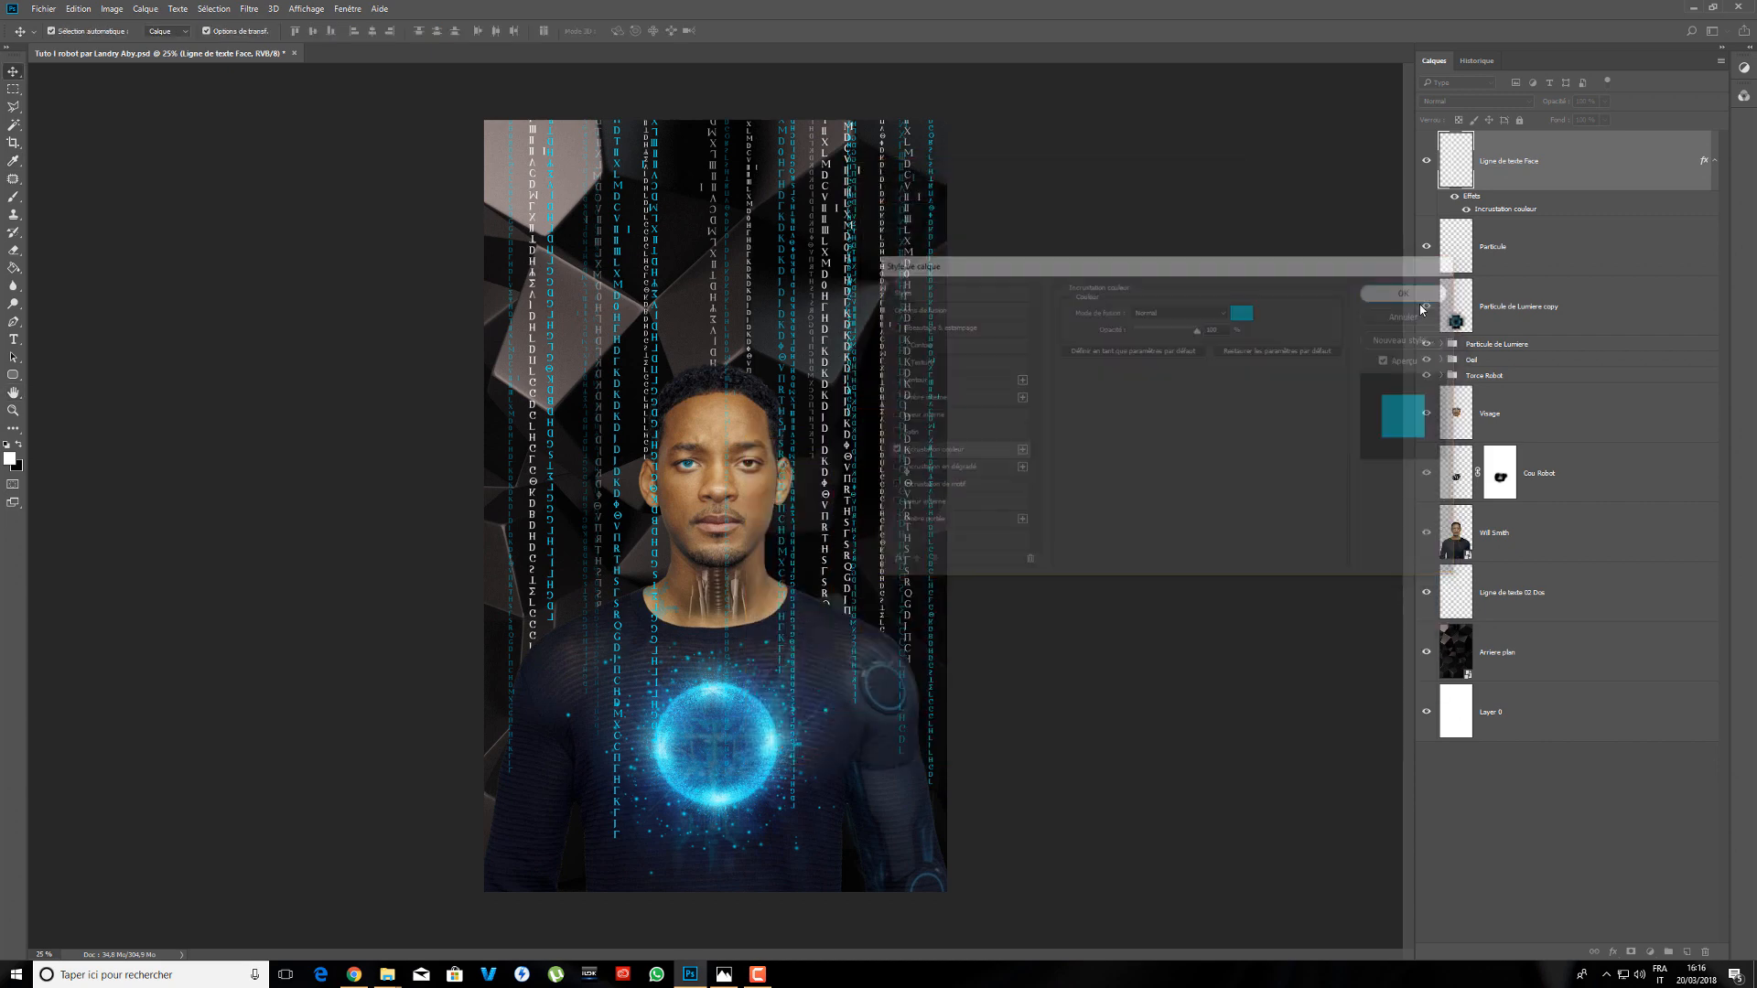
# - Add an Incrustation couleur (Color Overlay) effect to the Ligne de texte 02 Dos layer
pyautogui.click(1585, 590)
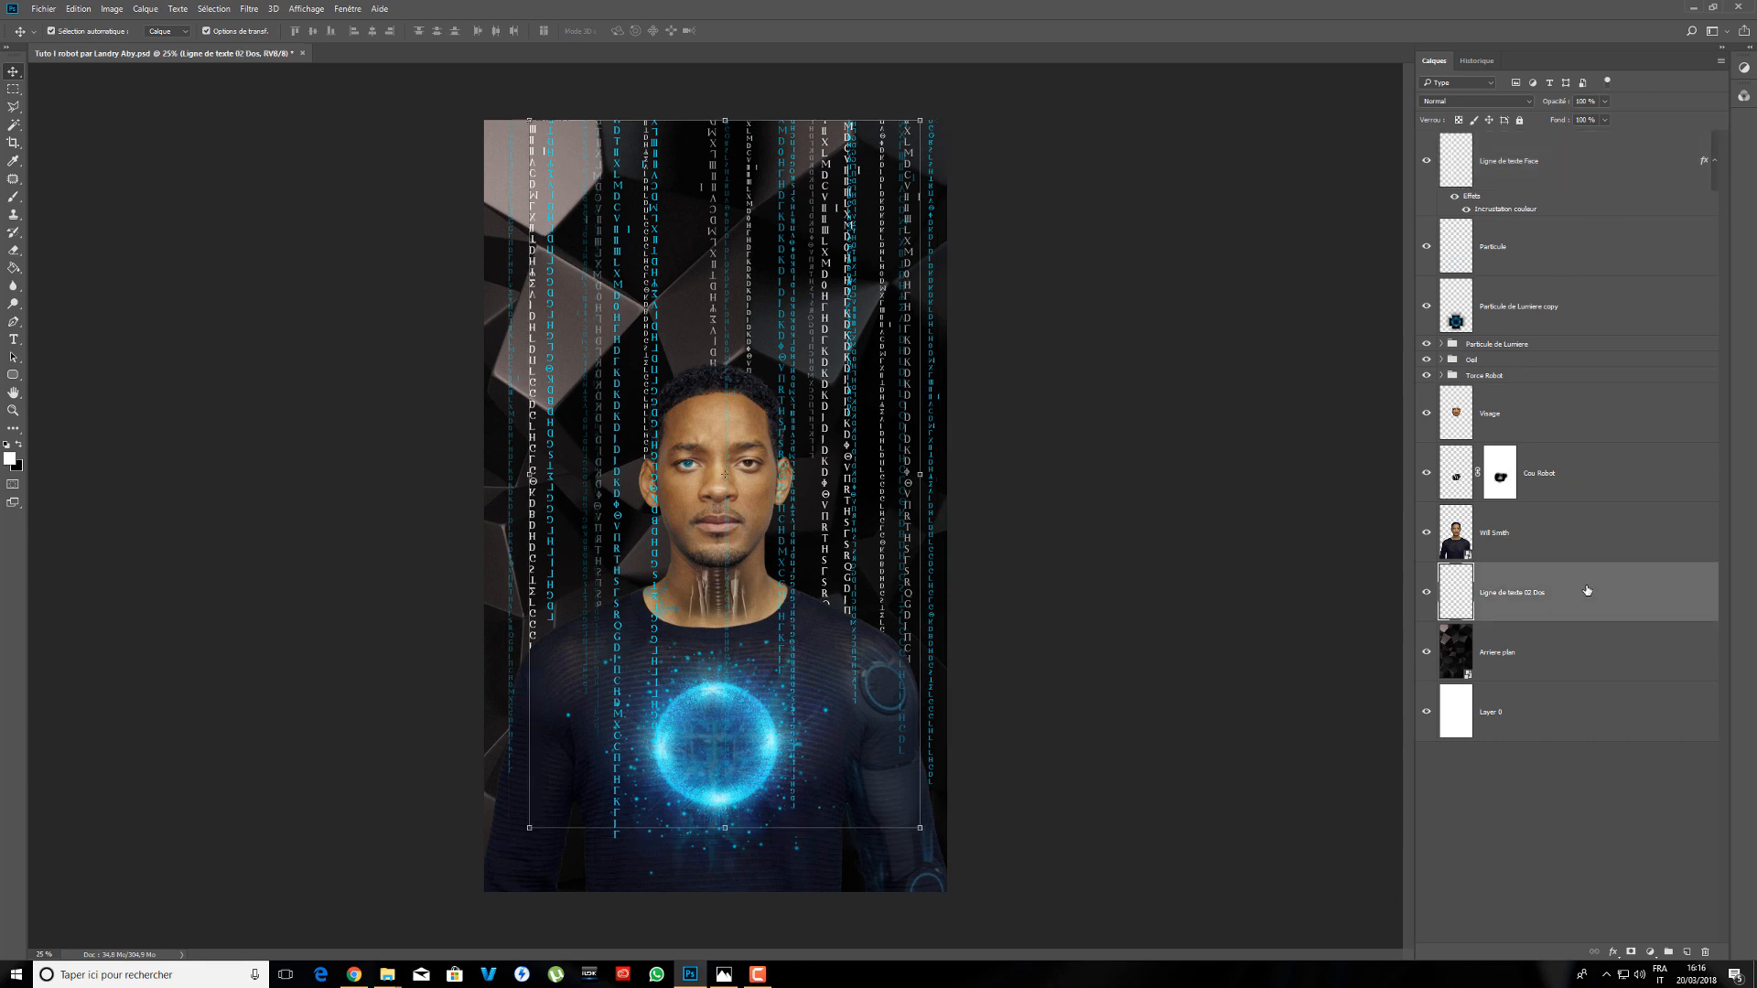
pyautogui.doubleClick(1678, 592)
pyautogui.moveTo(1197, 271); pyautogui.dragTo(1177, 281)
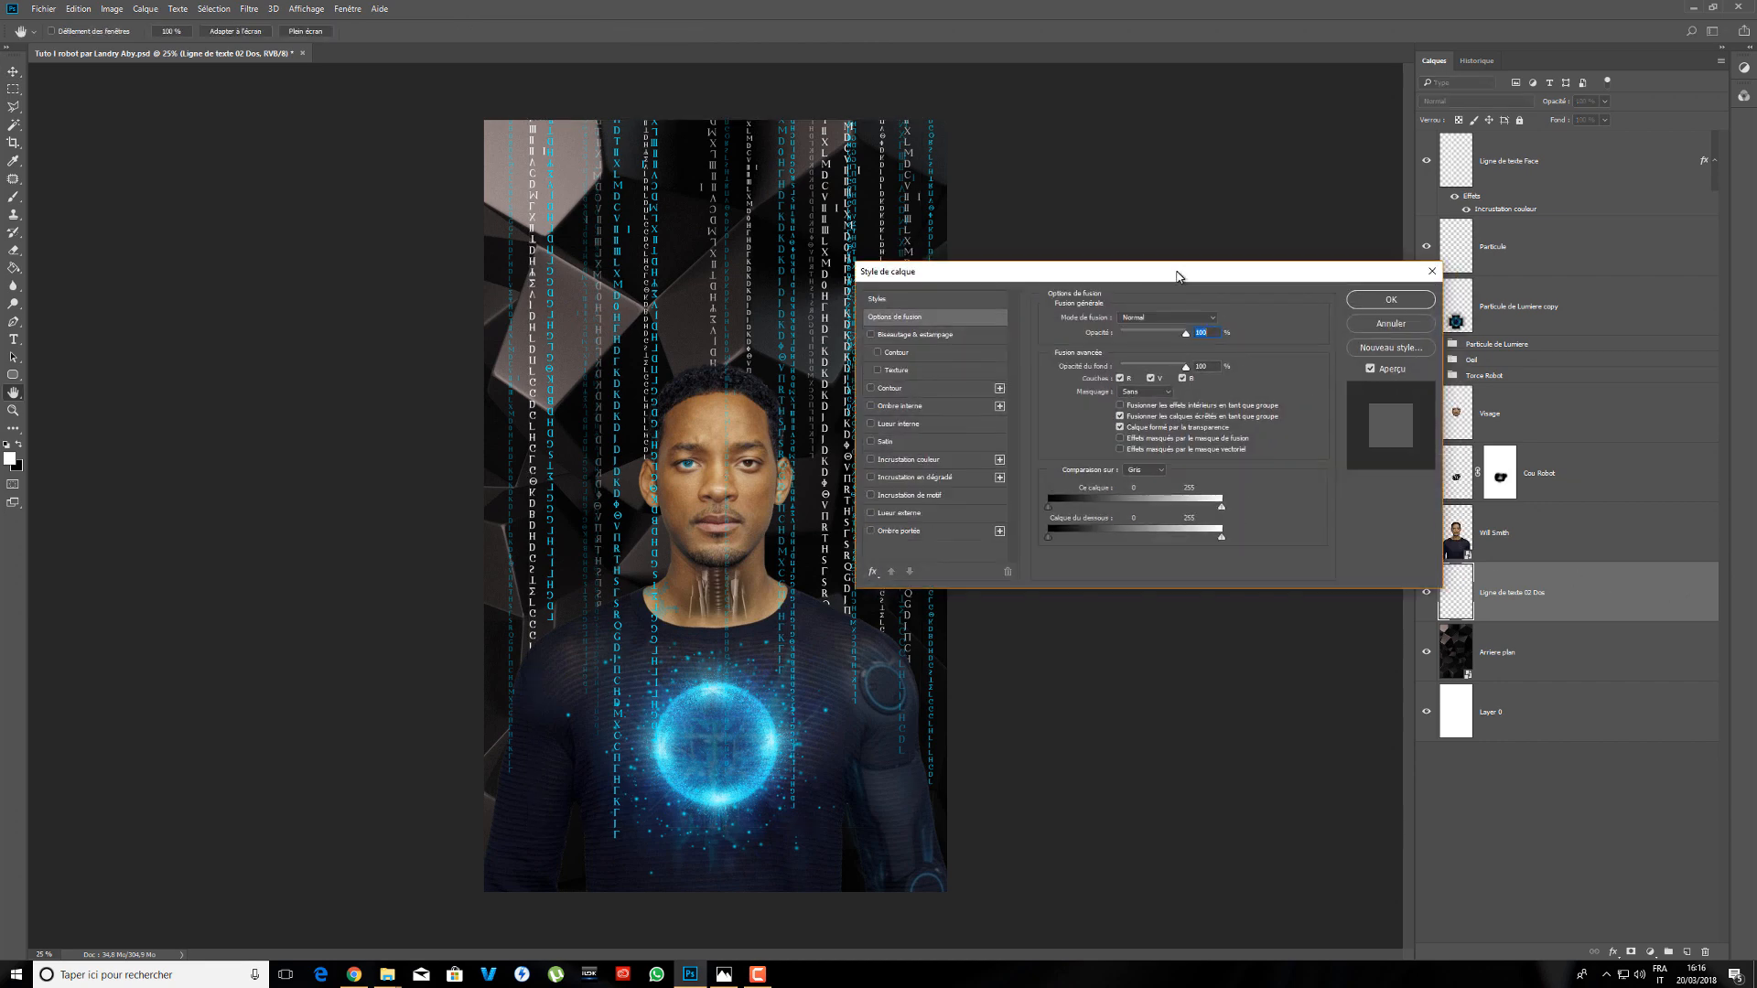
pyautogui.click(959, 465)
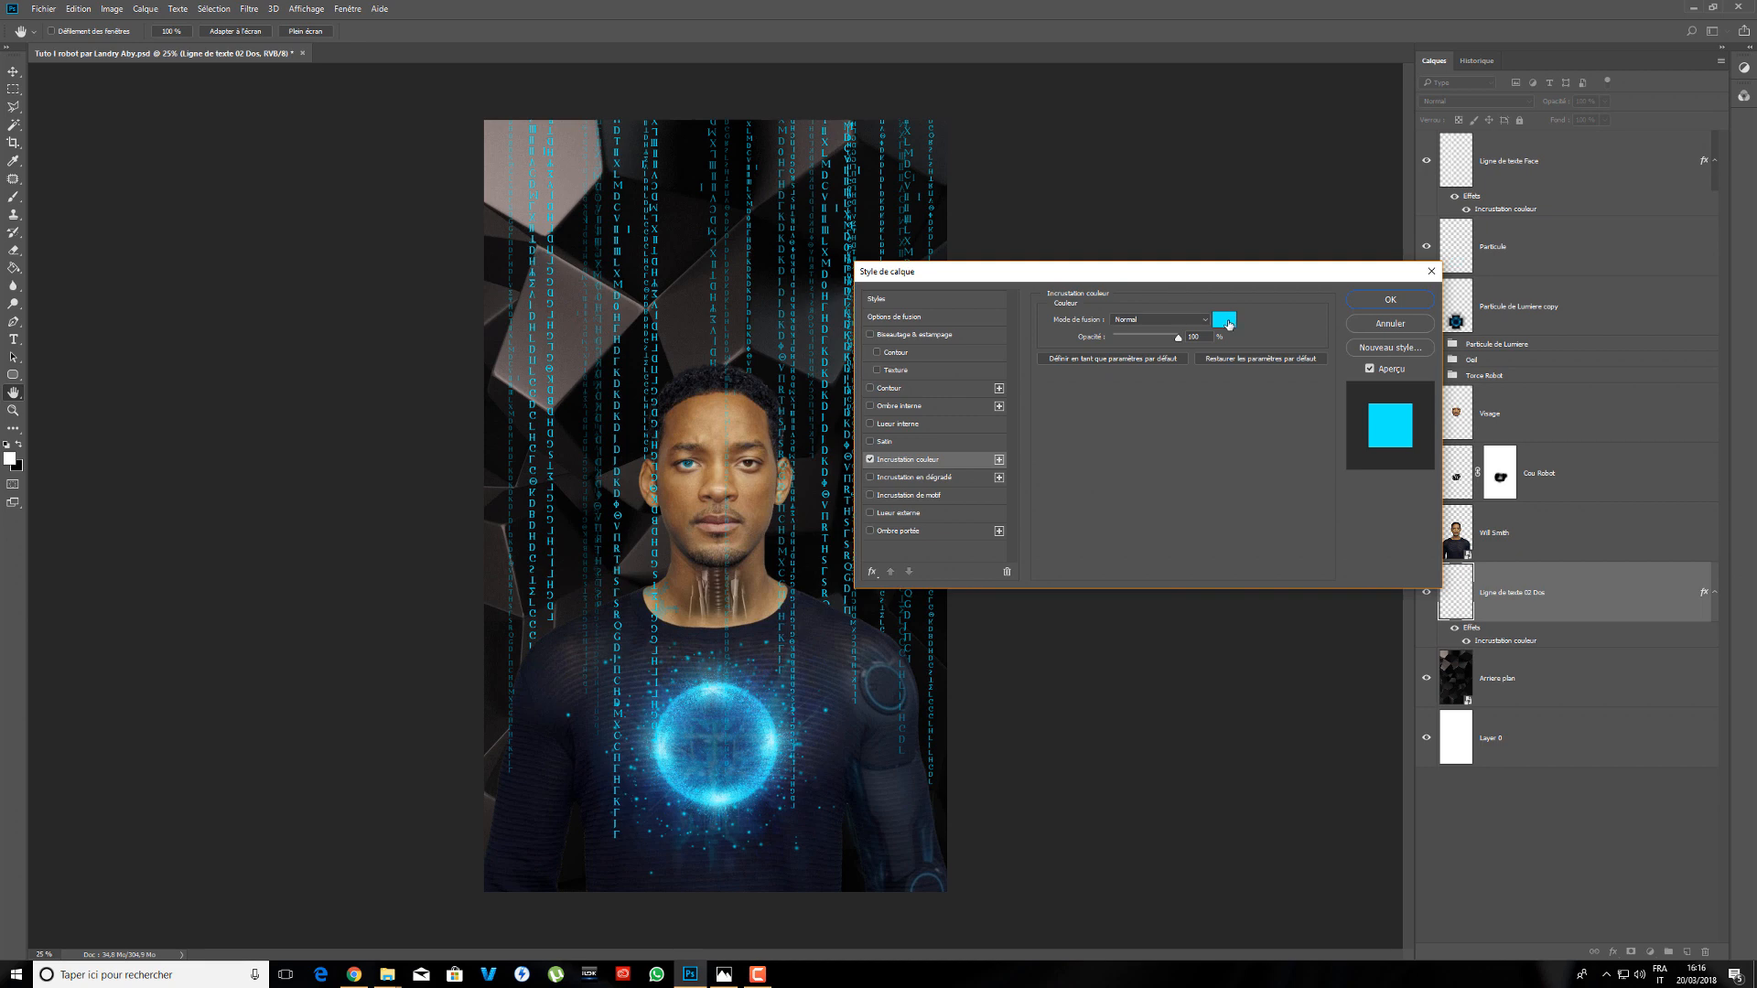
# - Set the overlay color to red ff0000 and apply the layer style to the Ligne de texte 02 Dos layer
pyautogui.click(1228, 324)
pyautogui.write('ff0000')
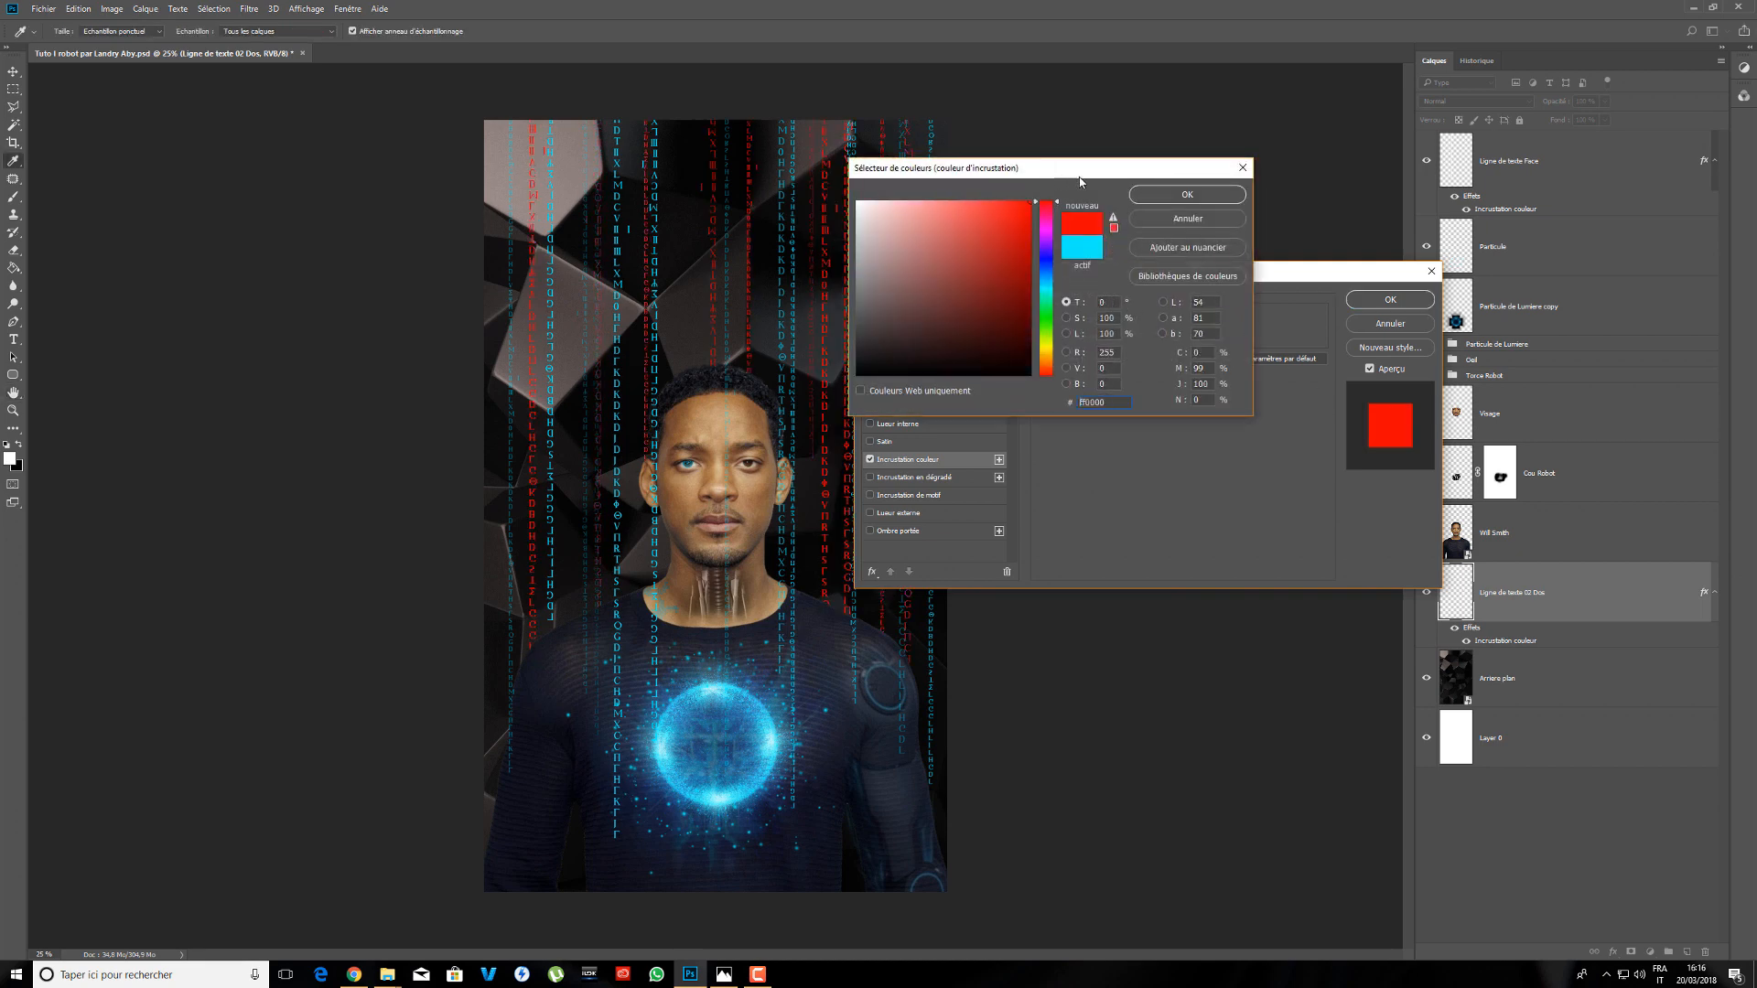
pyautogui.click(1186, 195)
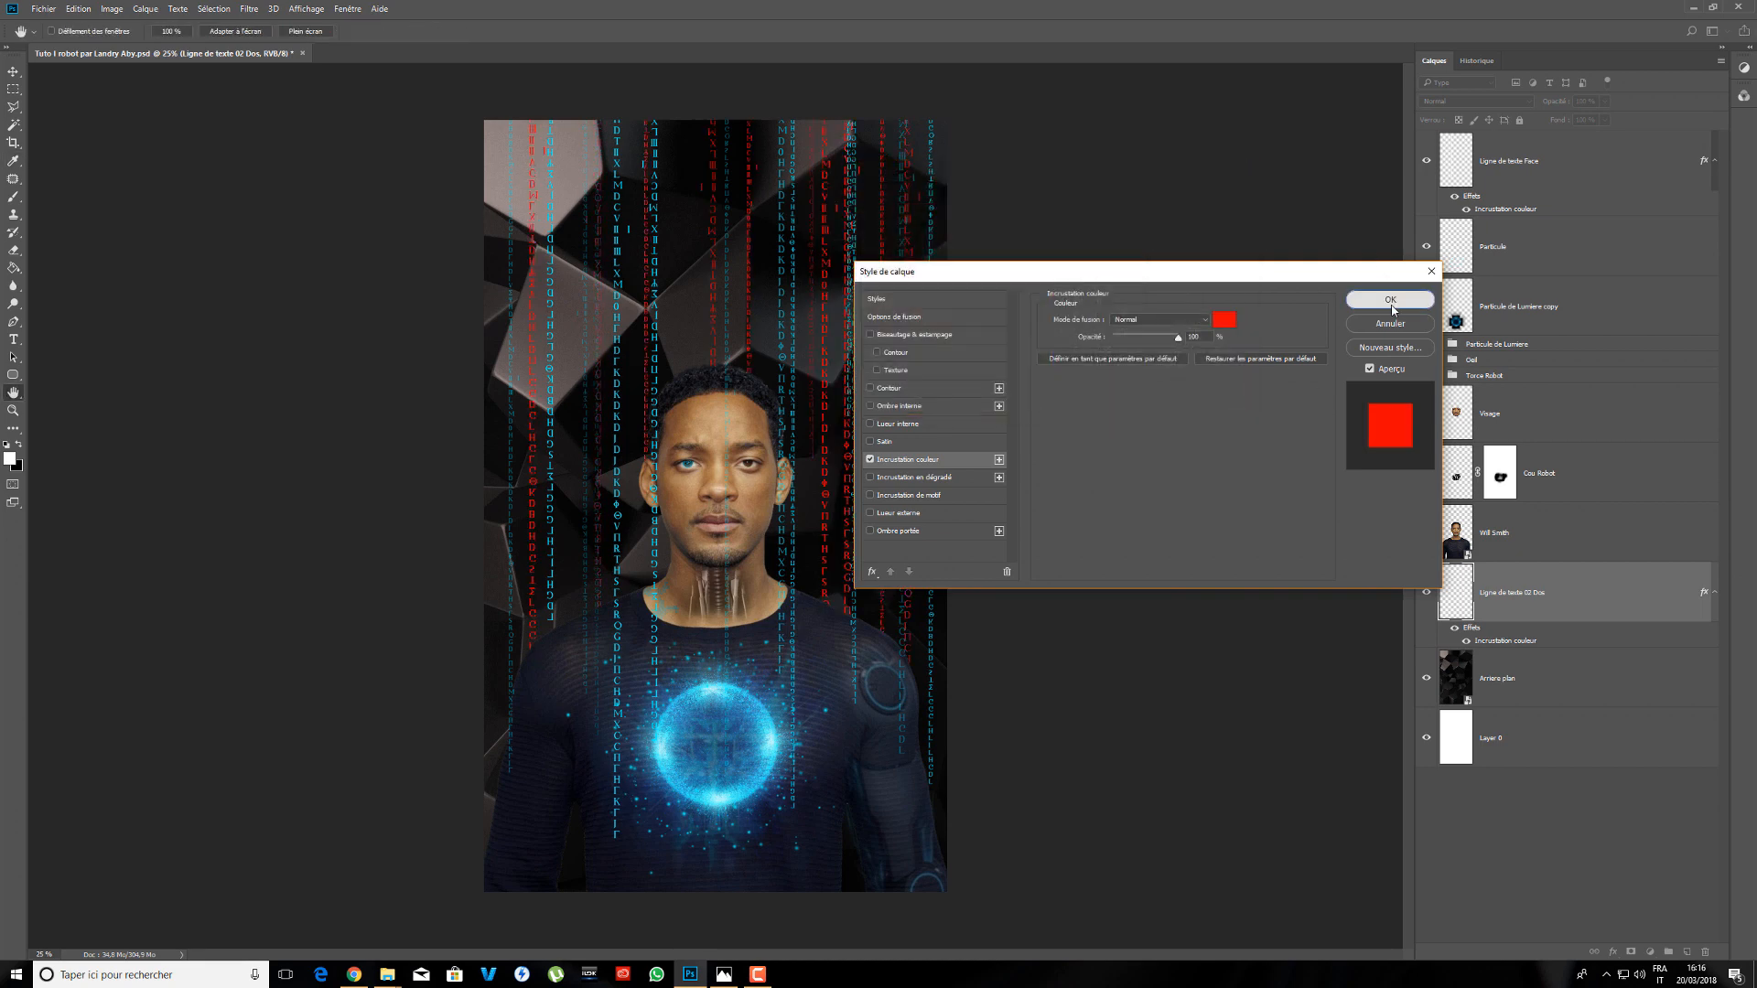
pyautogui.click(1390, 300)
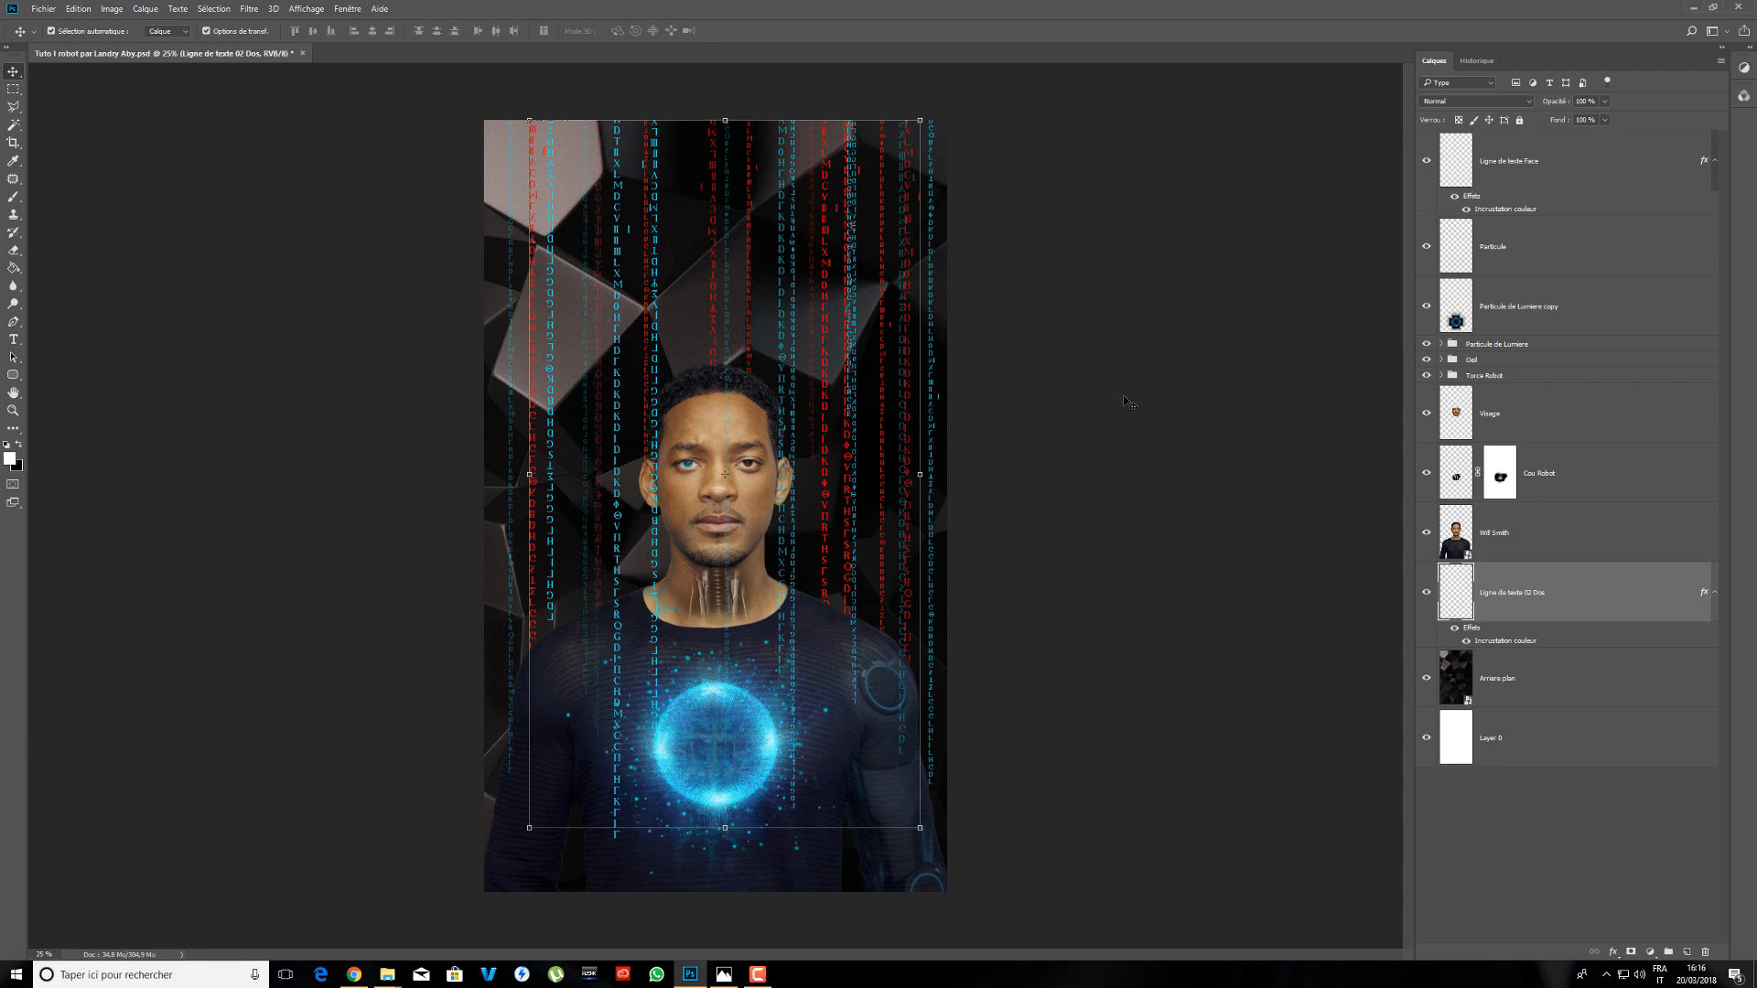
pyautogui.hotkey('ctrl', '+')
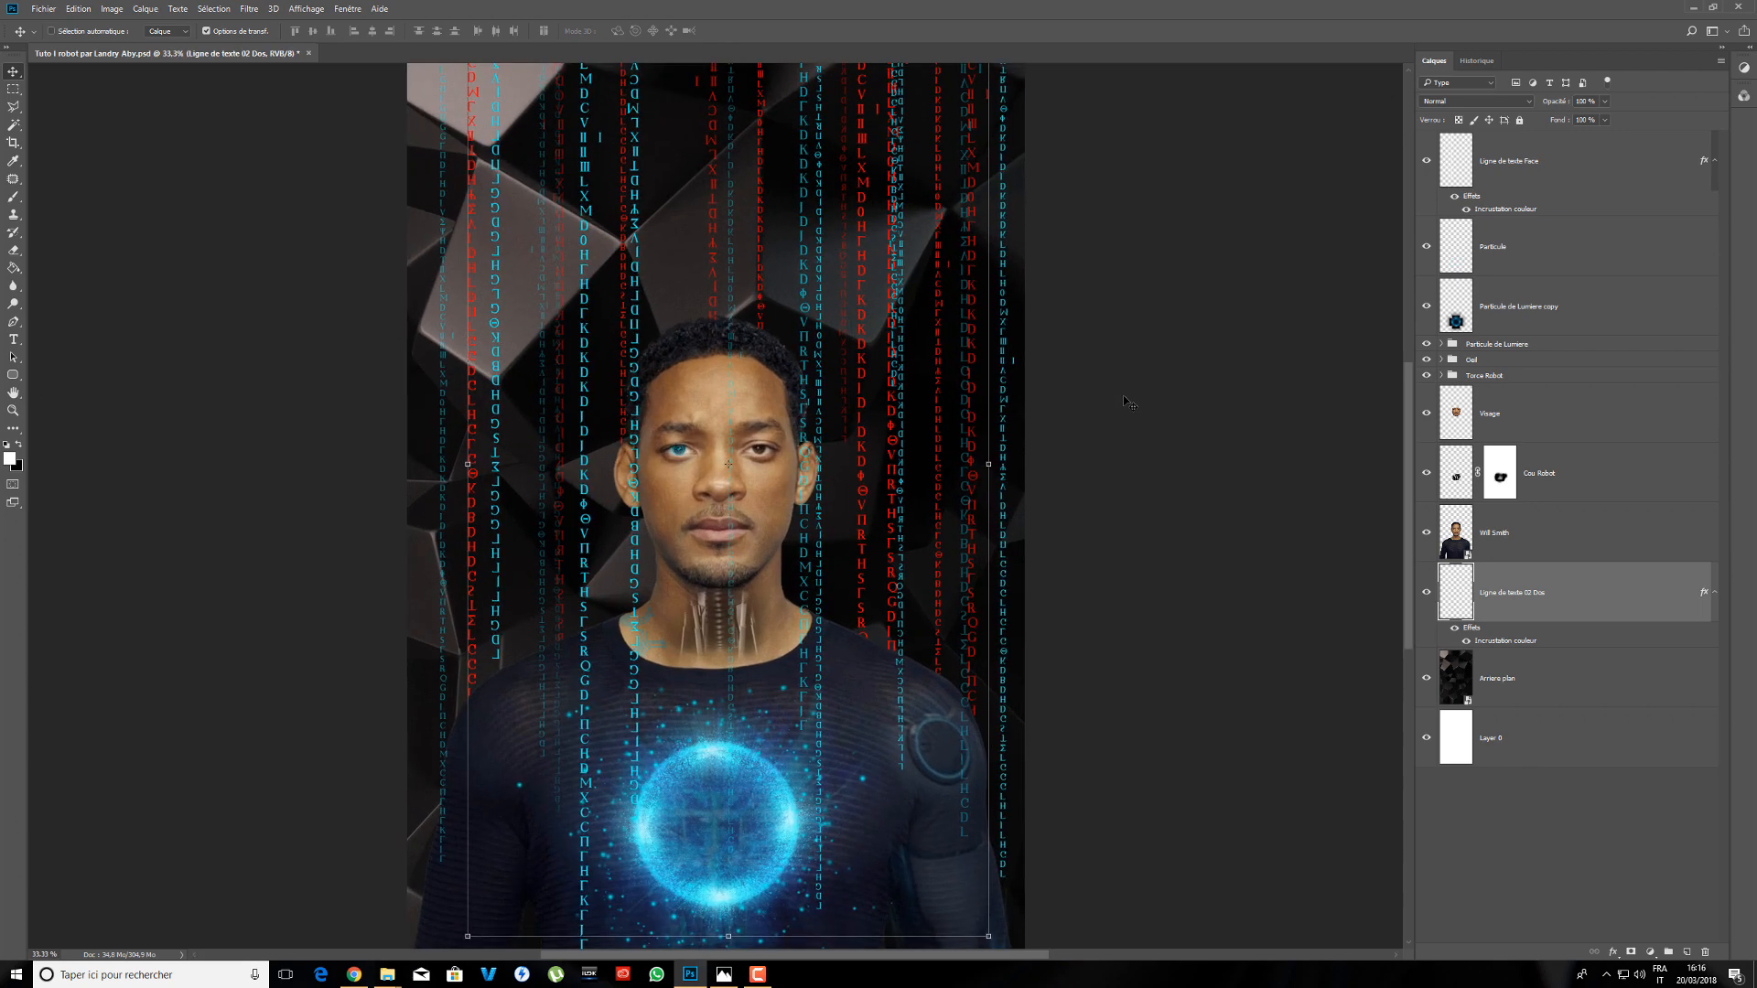
pyautogui.hotkey('ctrl', '-')
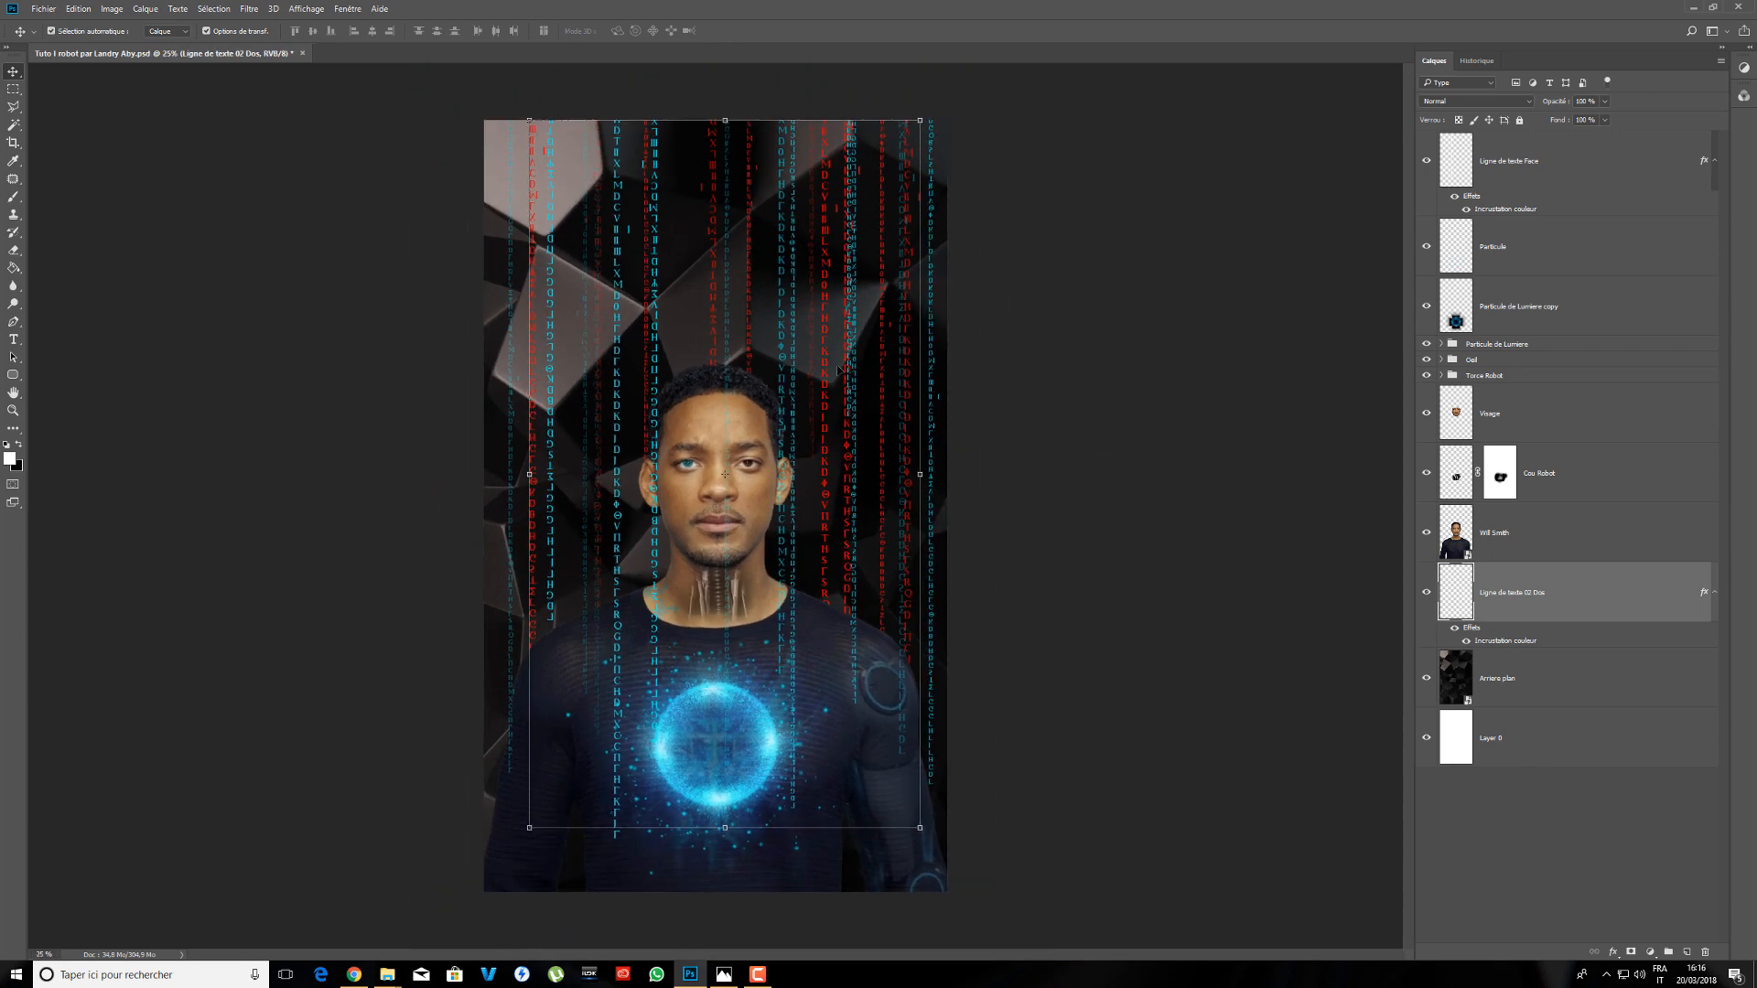
# - Try converting the Ligne de texte 02 Dos layer to a smart object and undo the conversion
pyautogui.rightClick(1604, 588)
pyautogui.click(1645, 590)
pyautogui.rightClick(1582, 598)
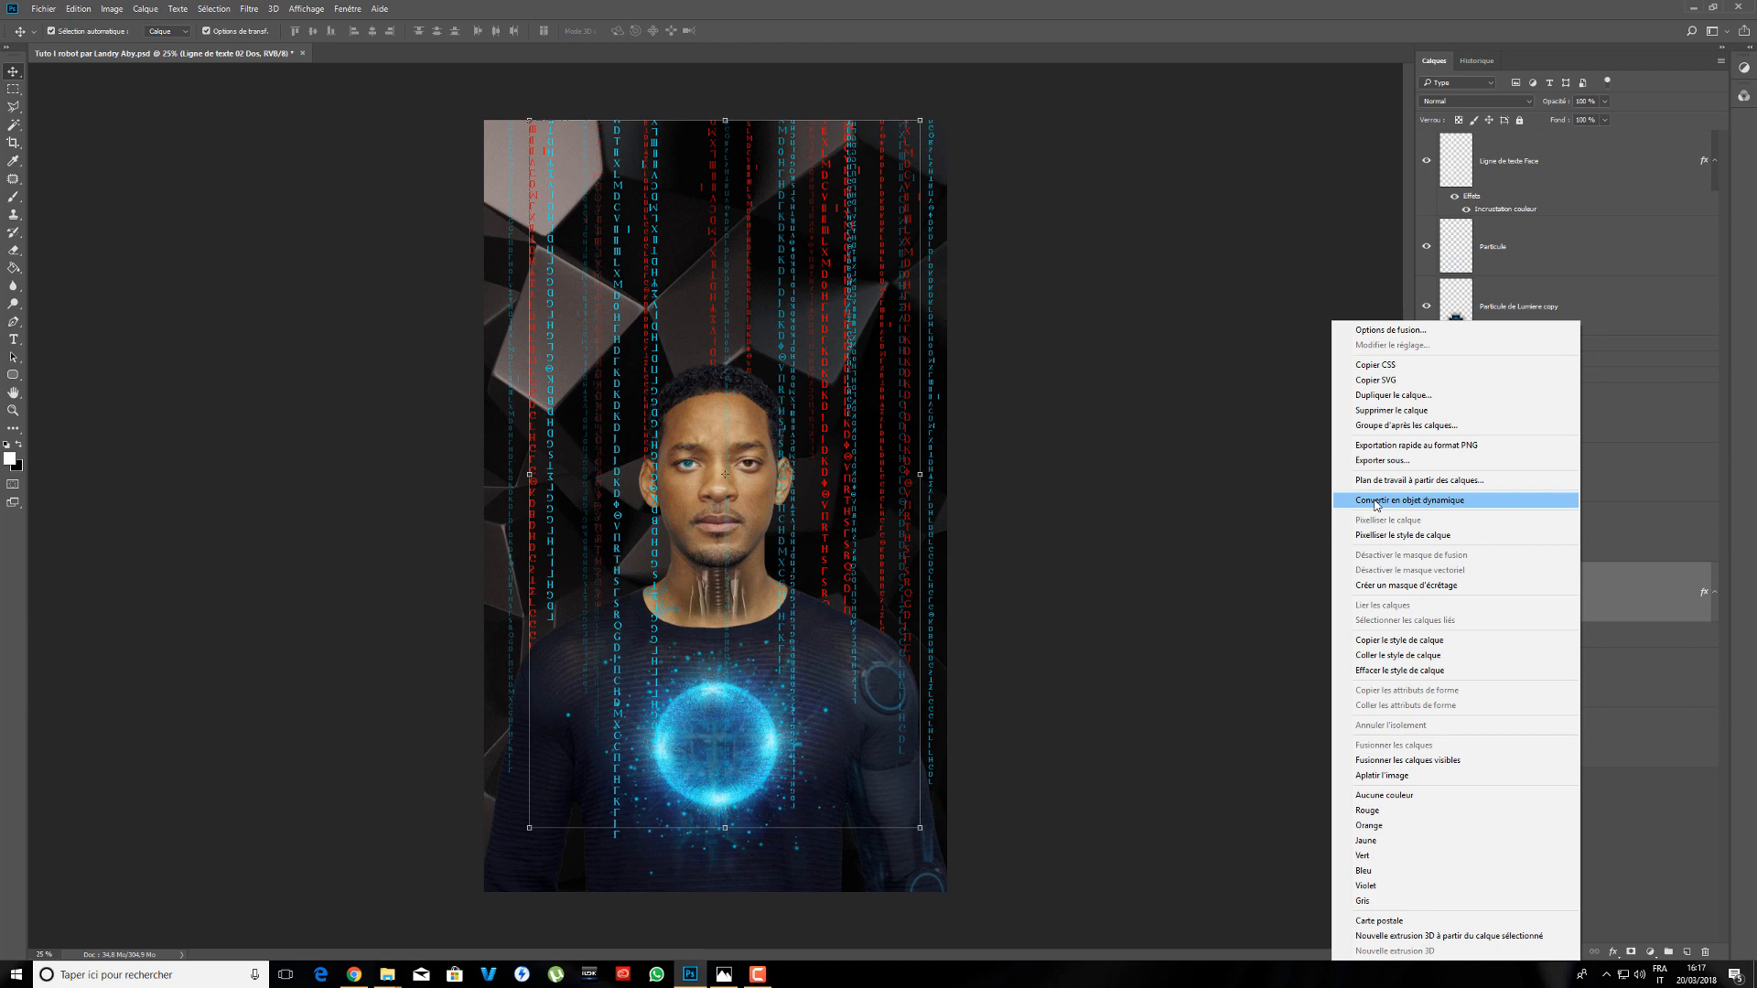
pyautogui.click(1420, 503)
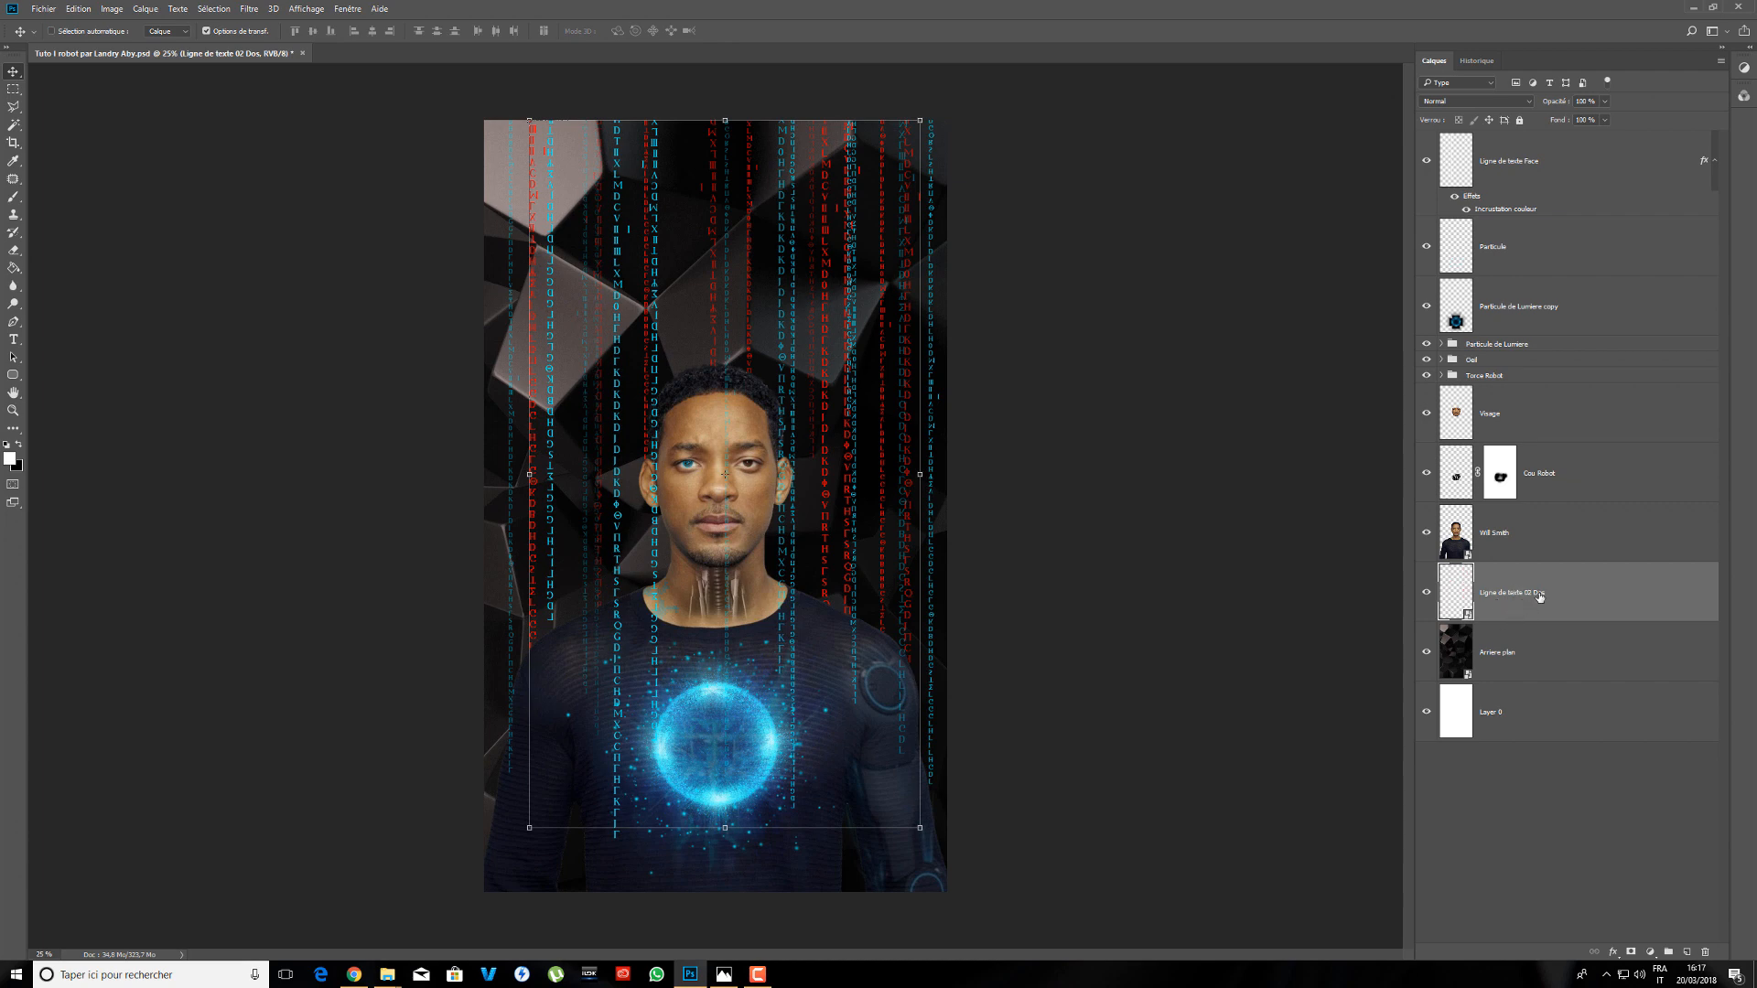
pyautogui.hotkey('ctrl', 'z')
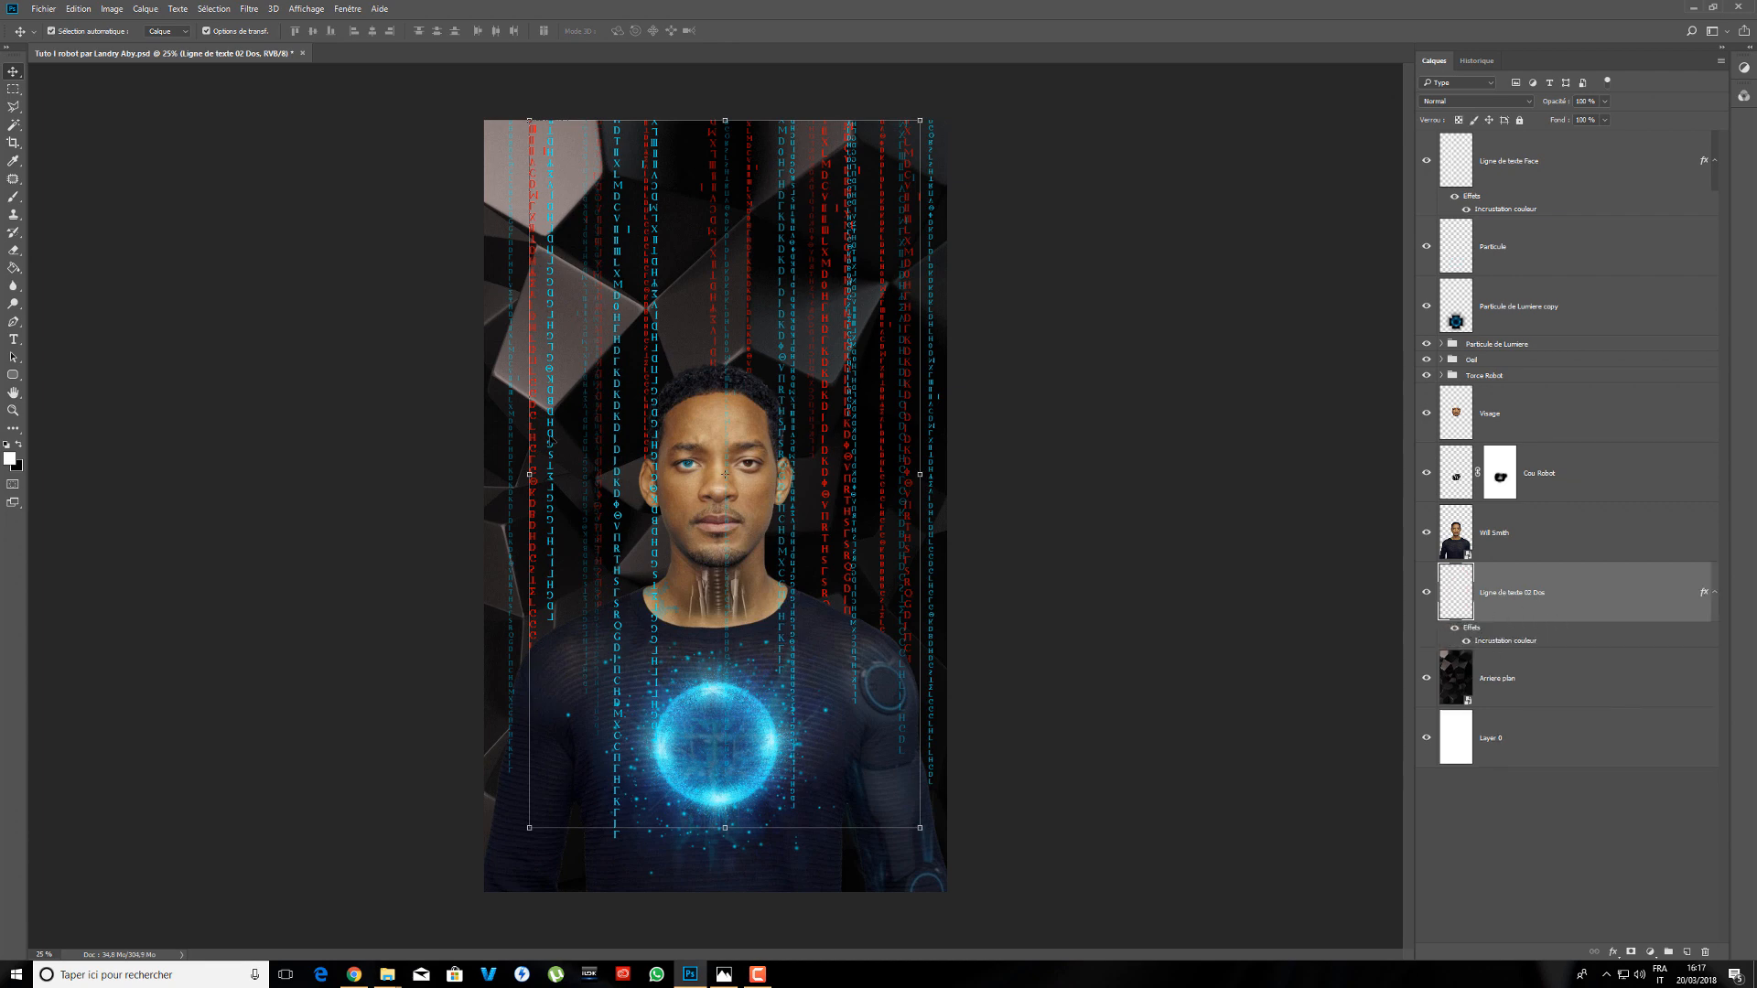
# - Hide the Ligne de texte Face layer, clear the layer selection and check the reference poster in Photos
pyautogui.click(1425, 164)
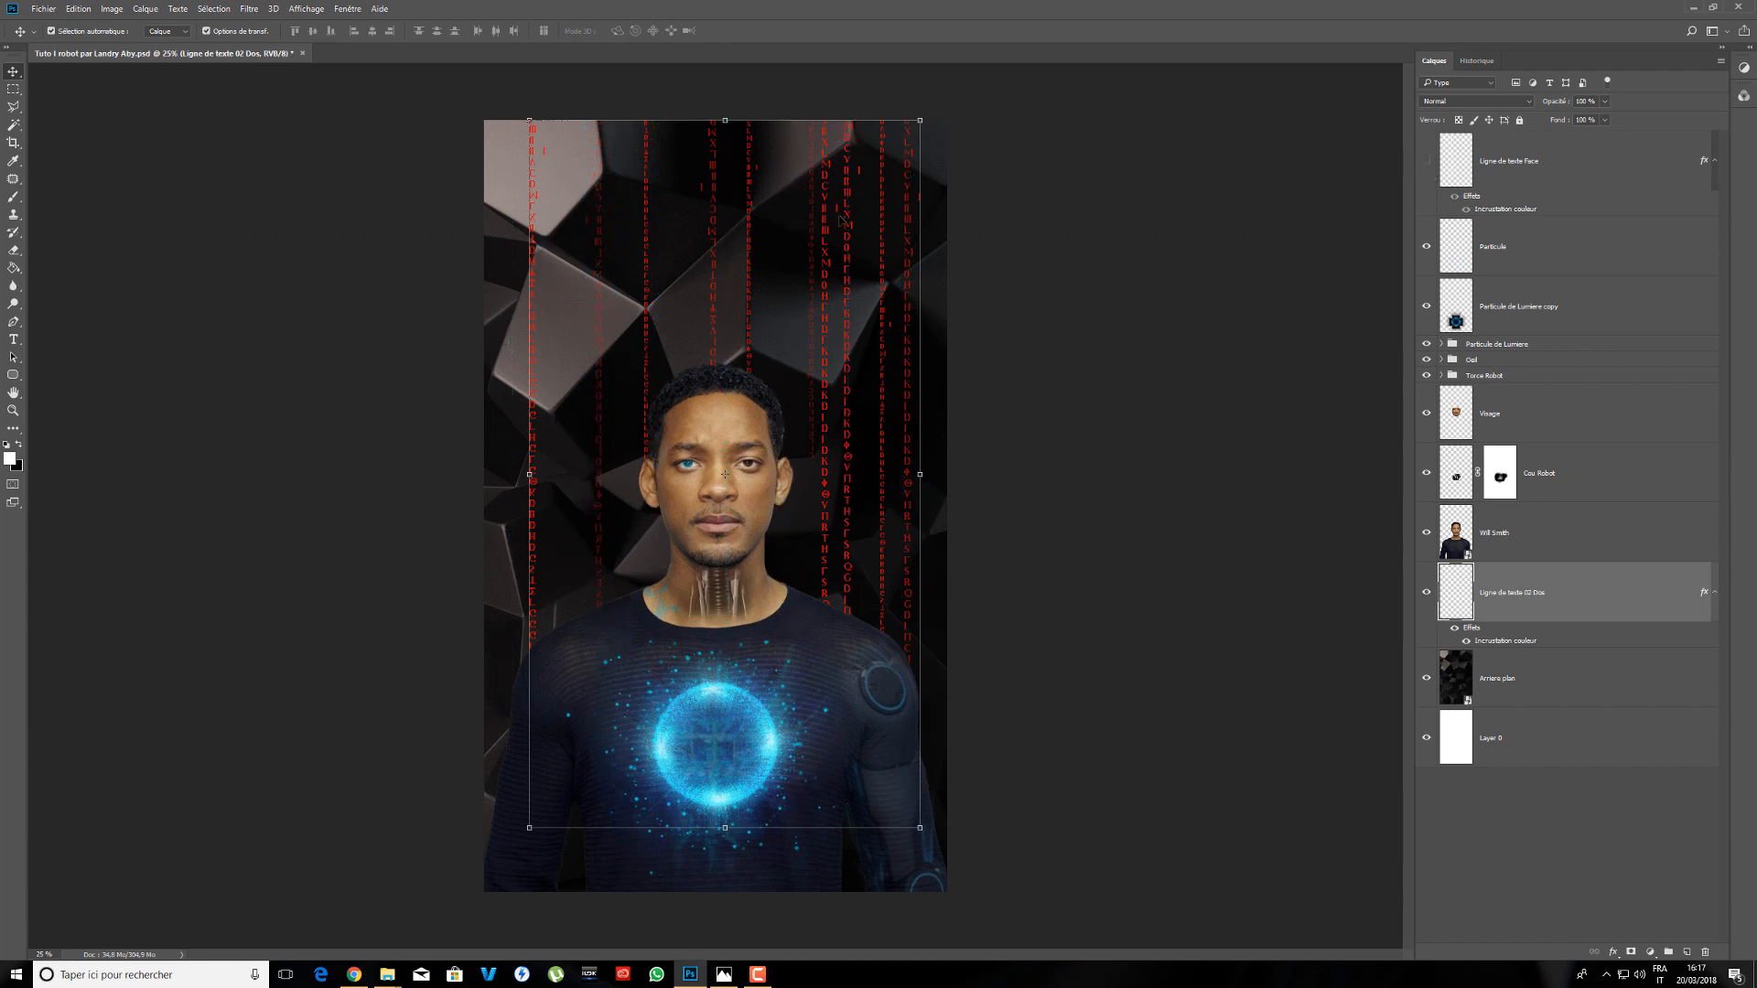
pyautogui.click(1051, 189)
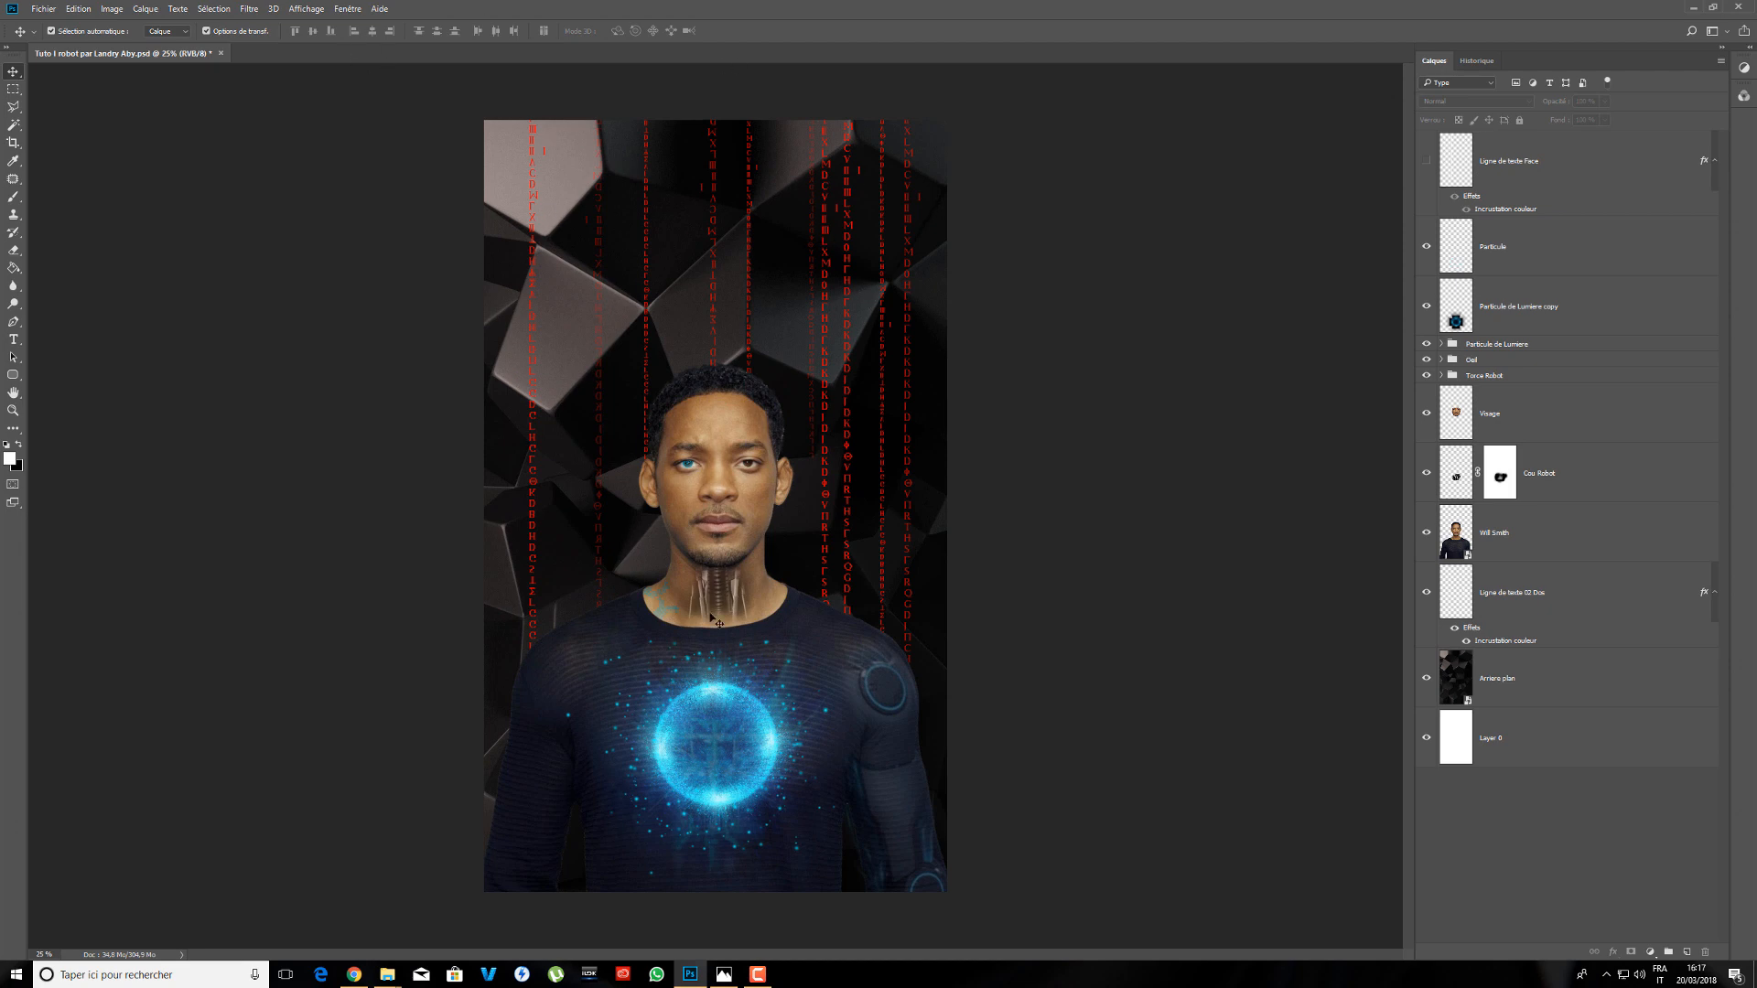
pyautogui.click(723, 975)
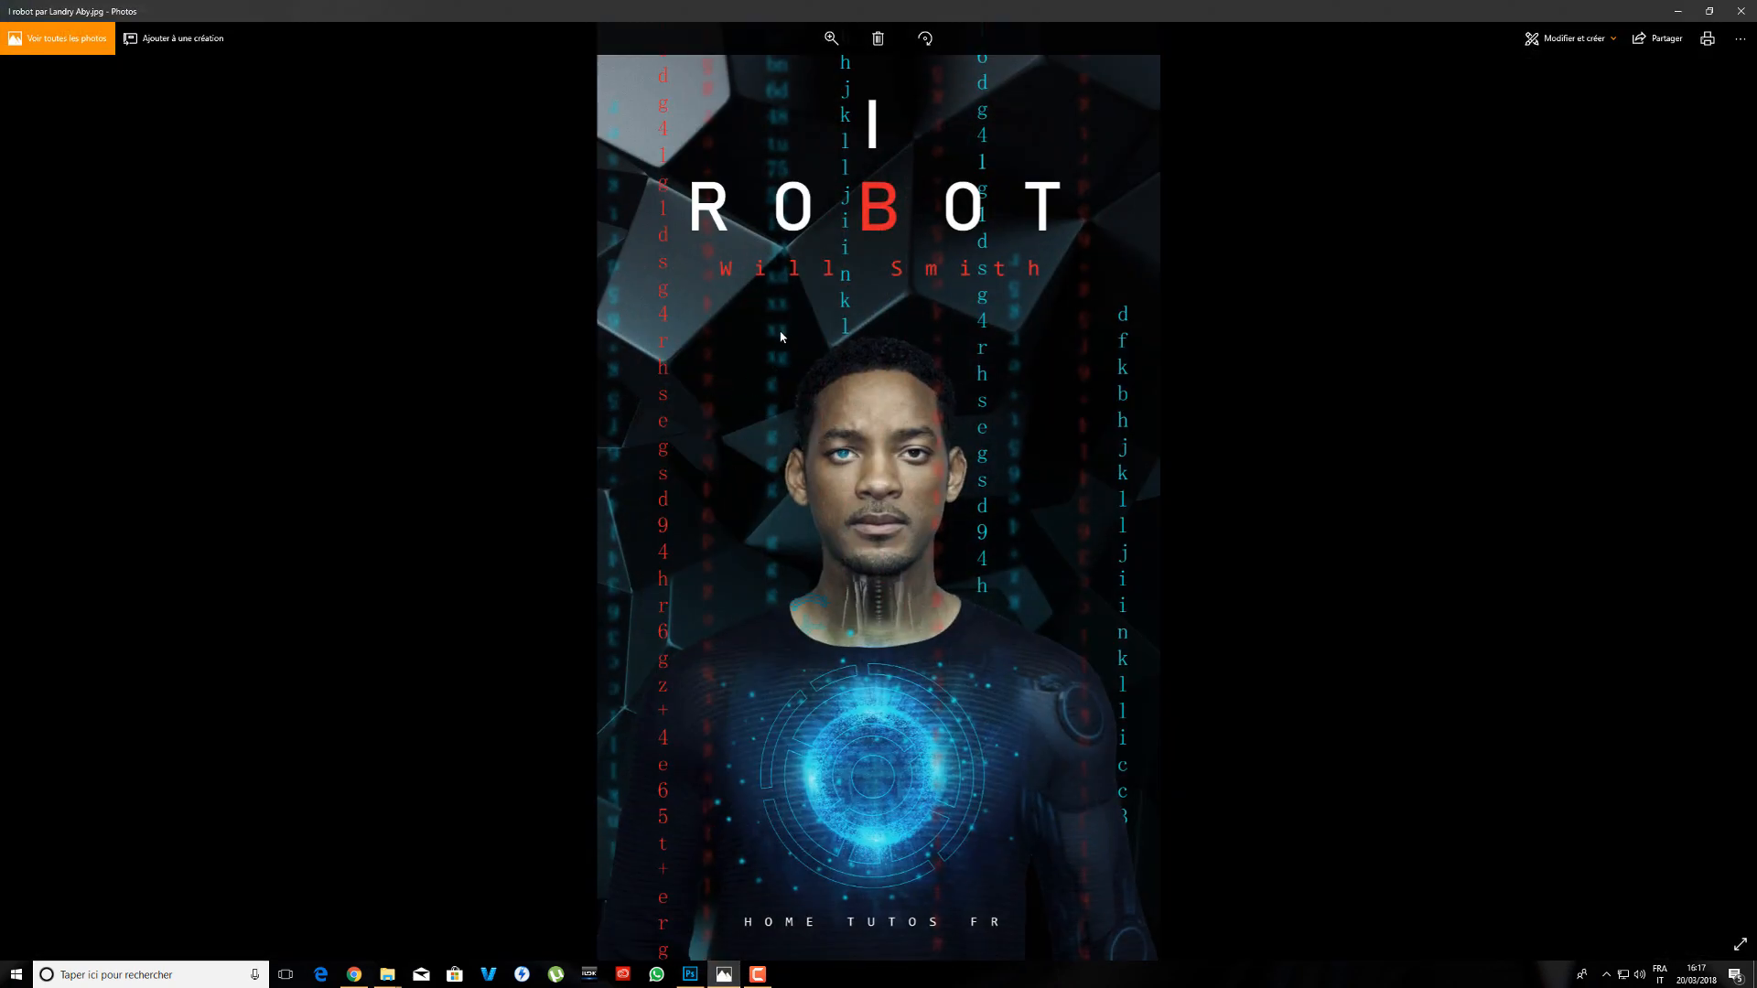
# - Switch from the reference poster to the Photoshop document and select the layer Ligne de texte 02 Dos
pyautogui.click(1674, 13)
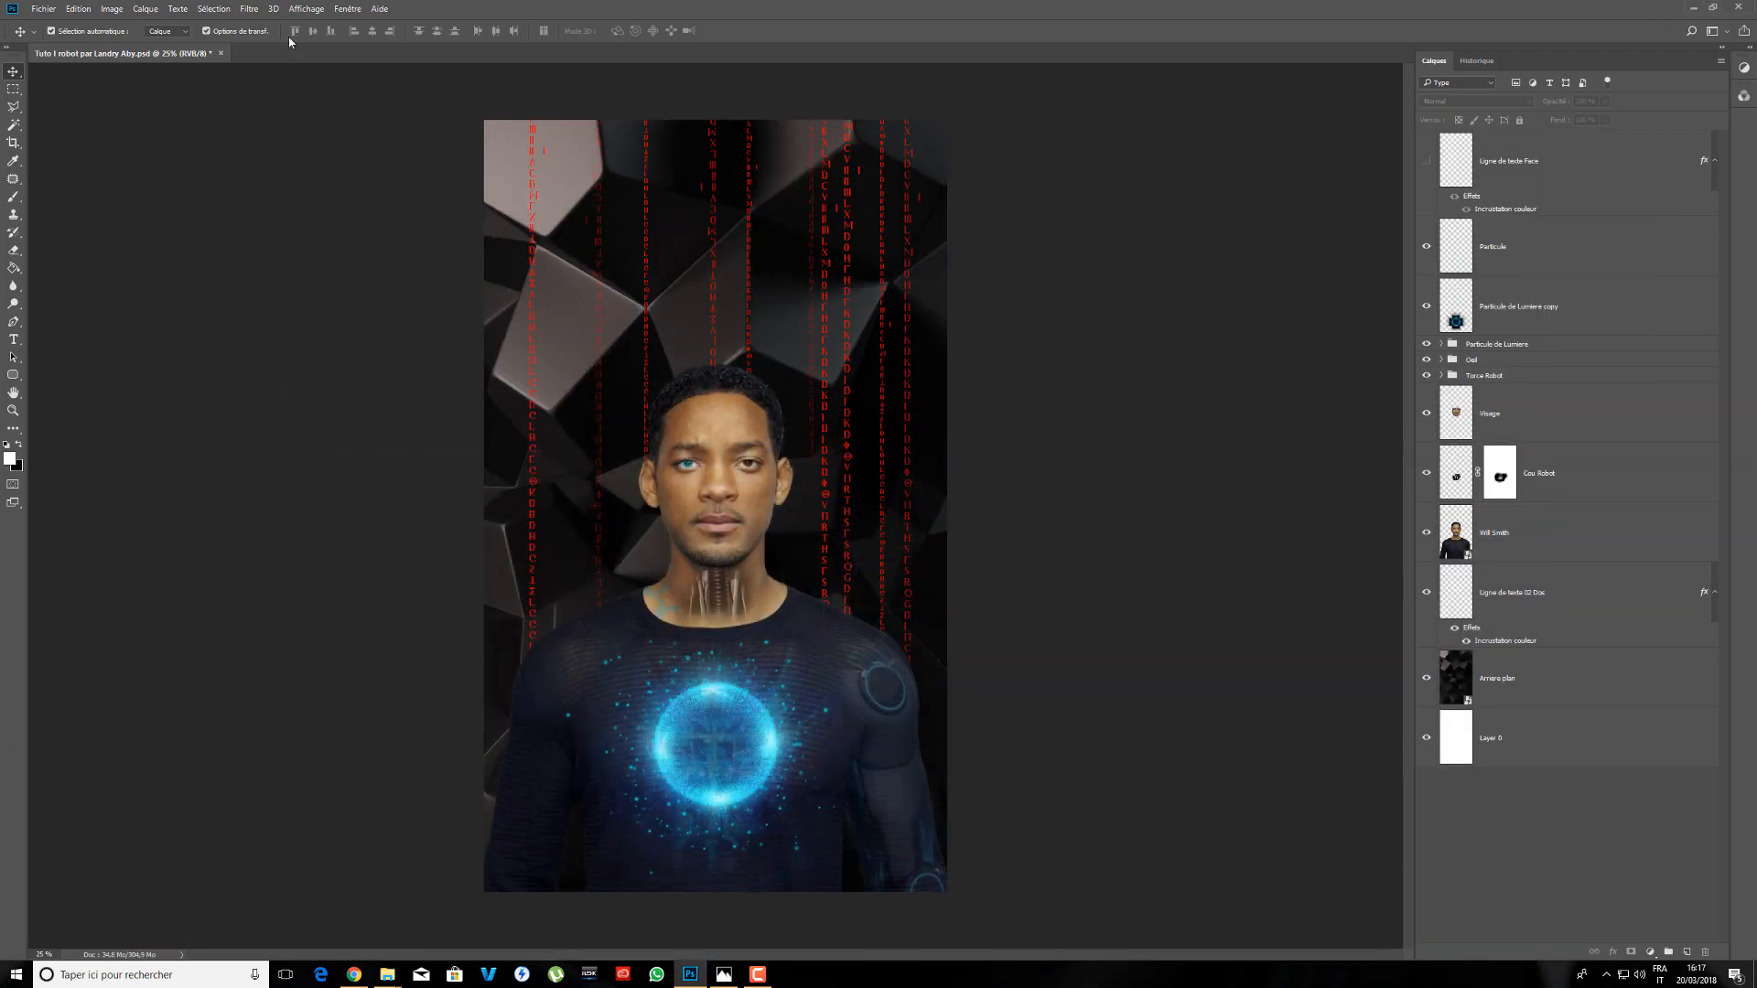
pyautogui.click(249, 9)
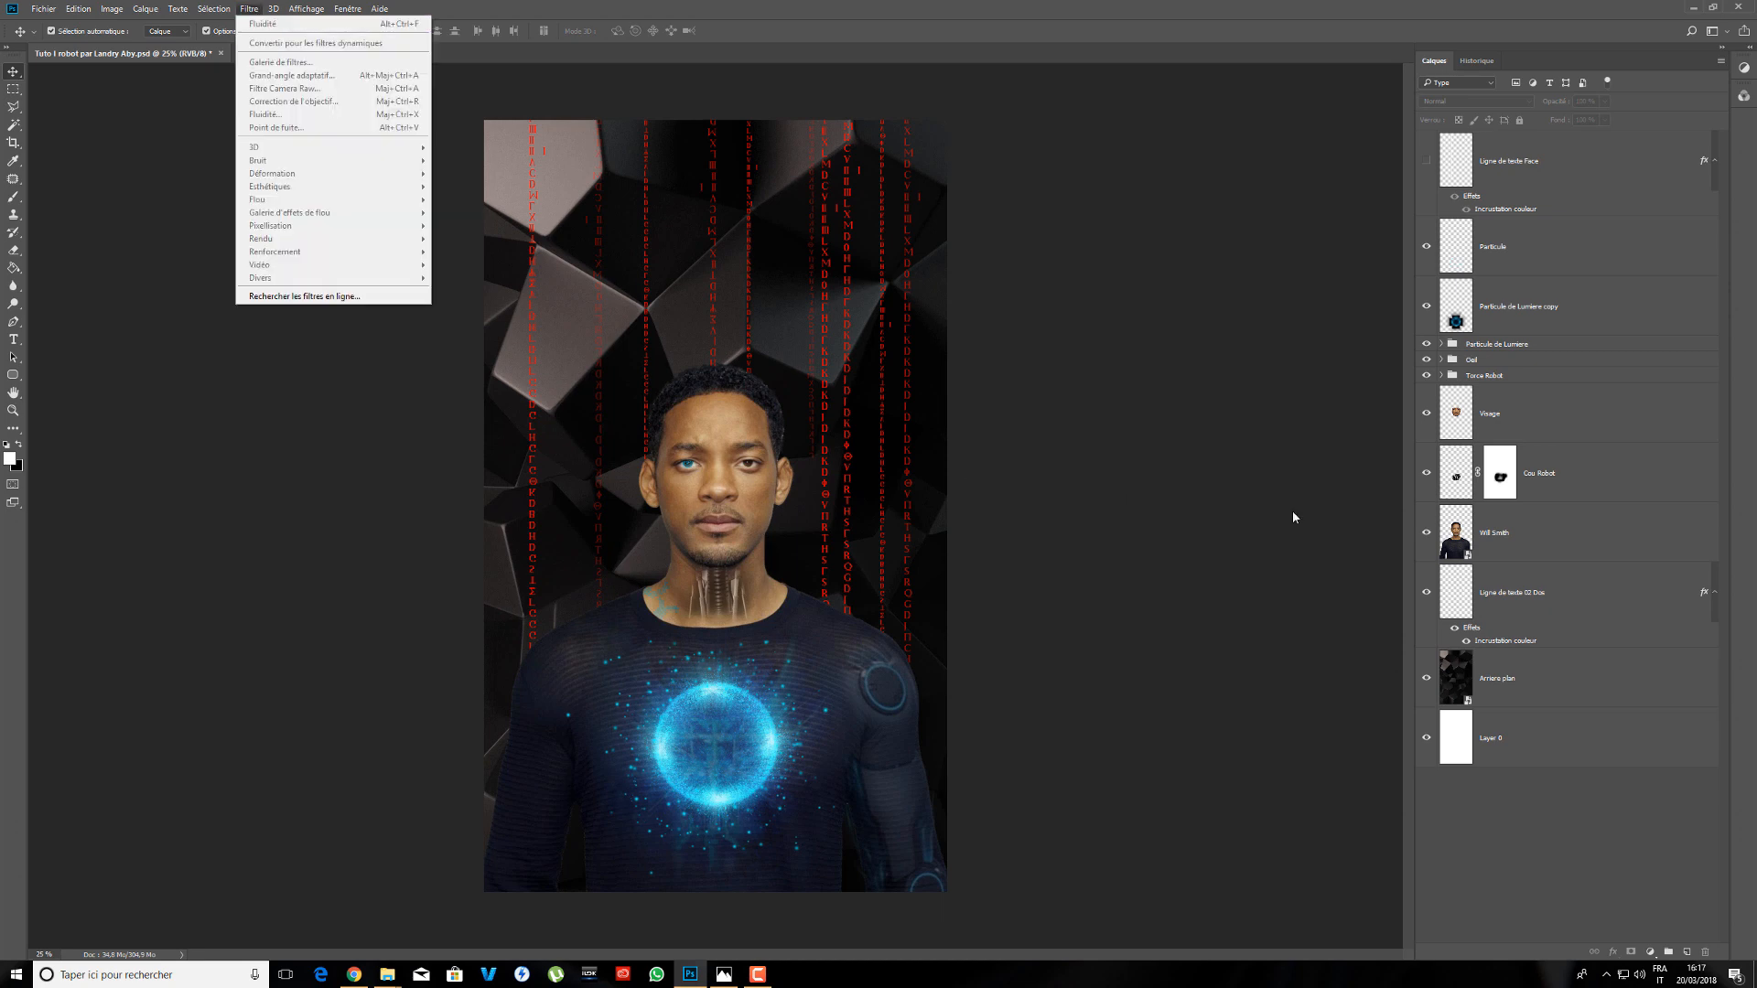
pyautogui.click(1581, 607)
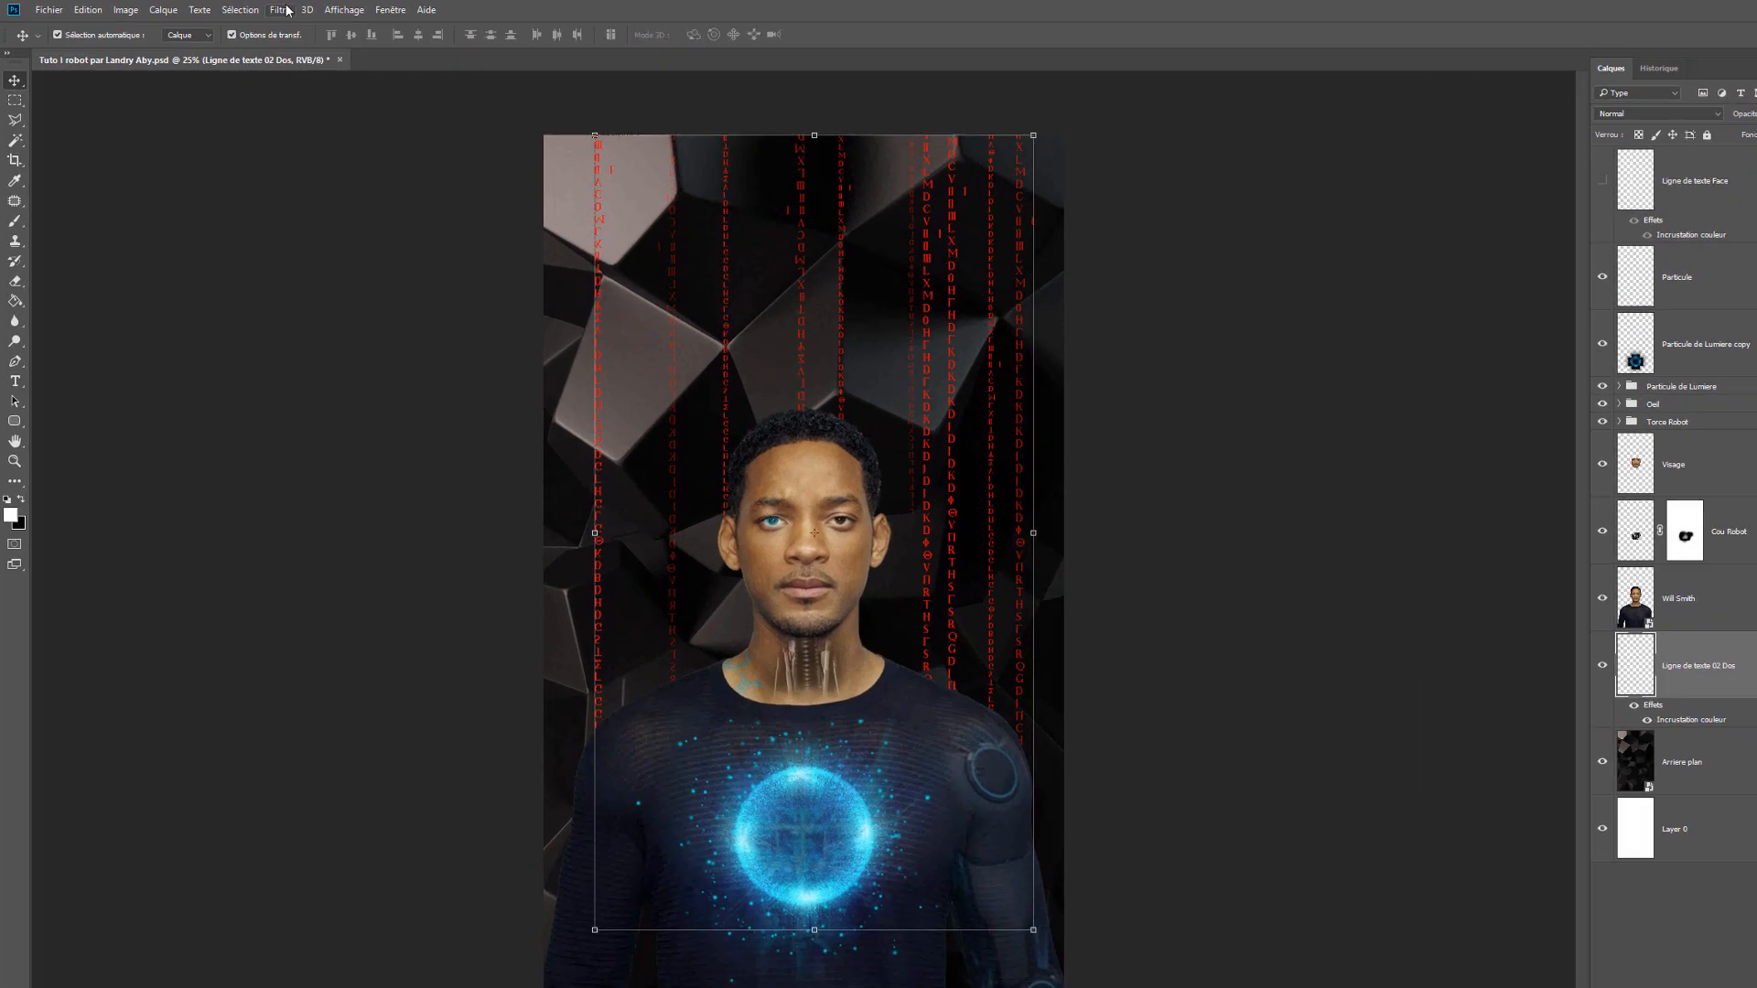
# - Try a Gaussian blur with a radius of 34.6 pixels directly on the layer Ligne de texte 02 Dos, and undo it
pyautogui.click(249, 9)
pyautogui.moveTo(549, 393)
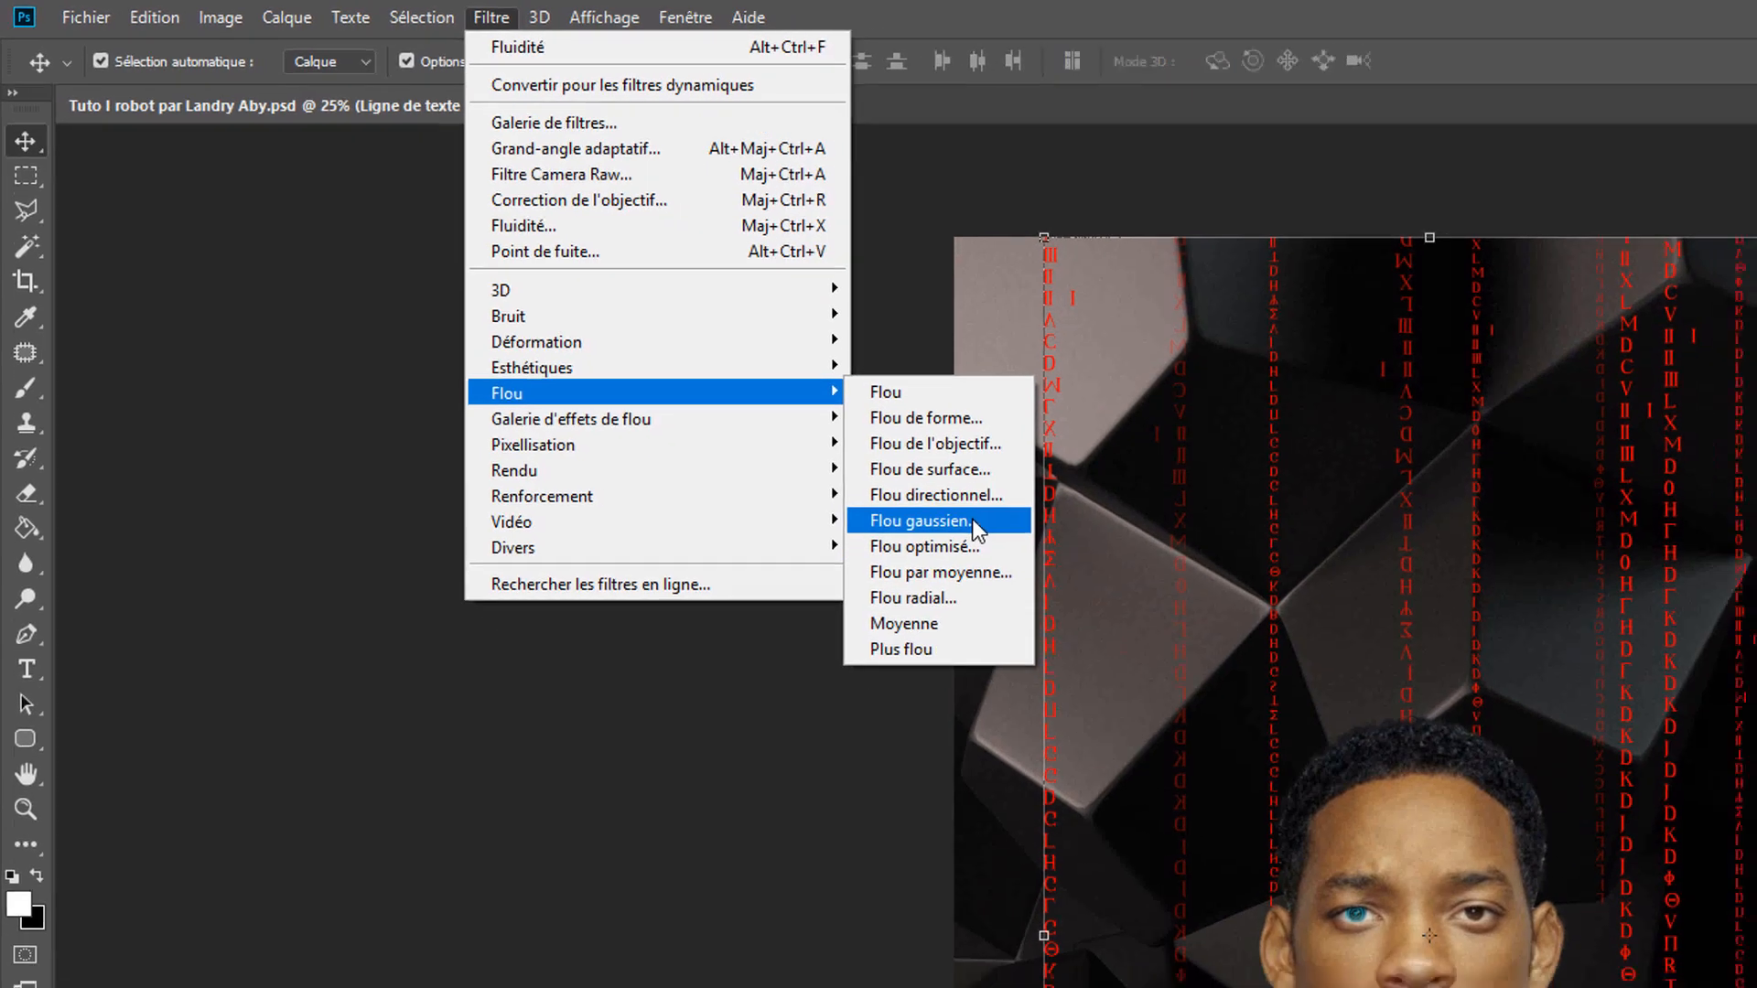
pyautogui.click(1008, 562)
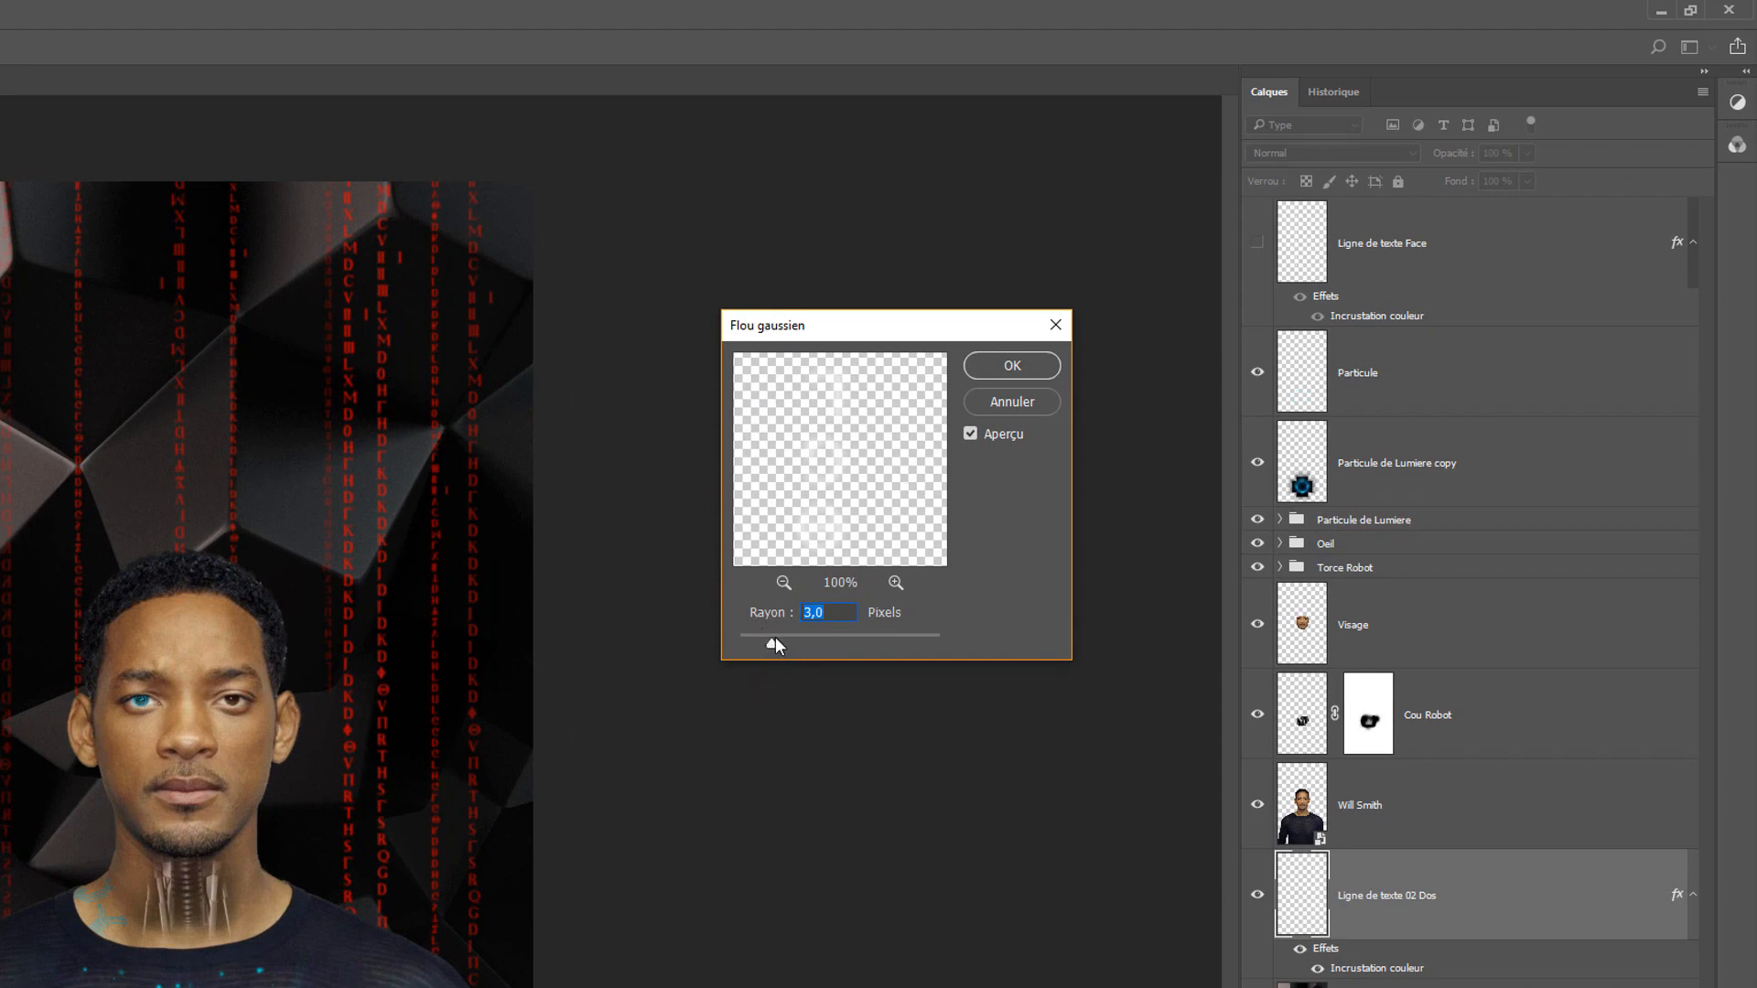
pyautogui.moveTo(792, 642); pyautogui.dragTo(832, 643)
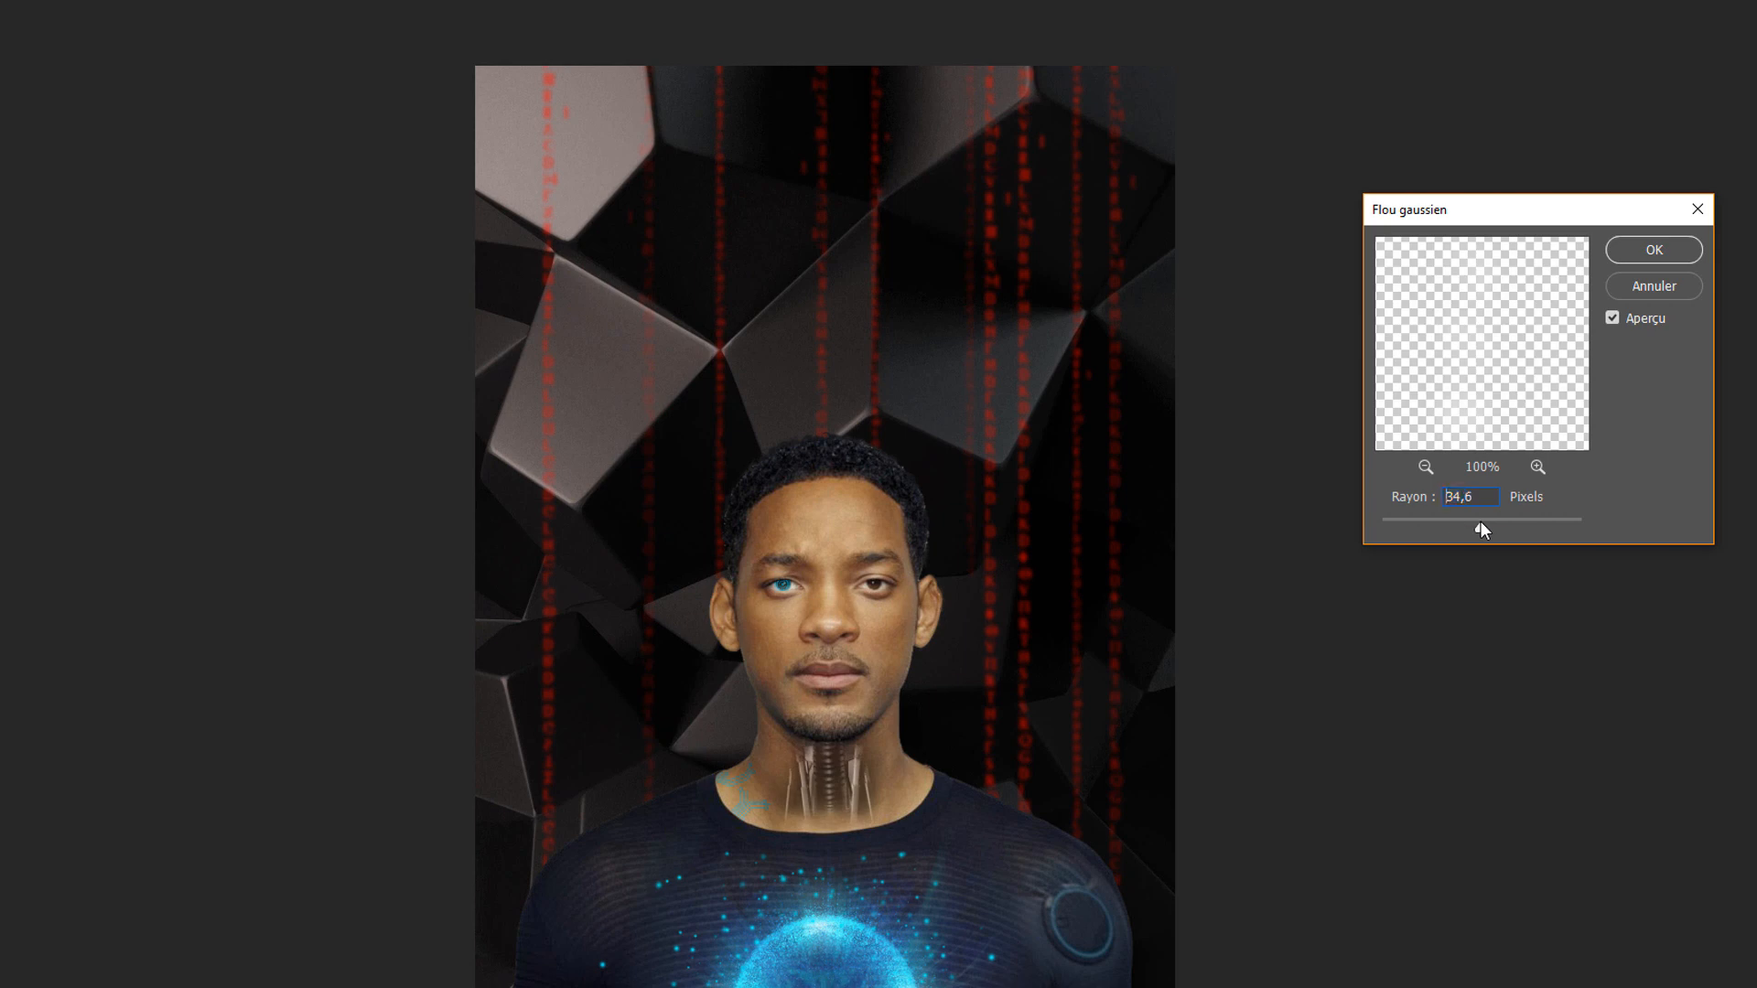
pyautogui.moveTo(1478, 522); pyautogui.dragTo(1479, 513)
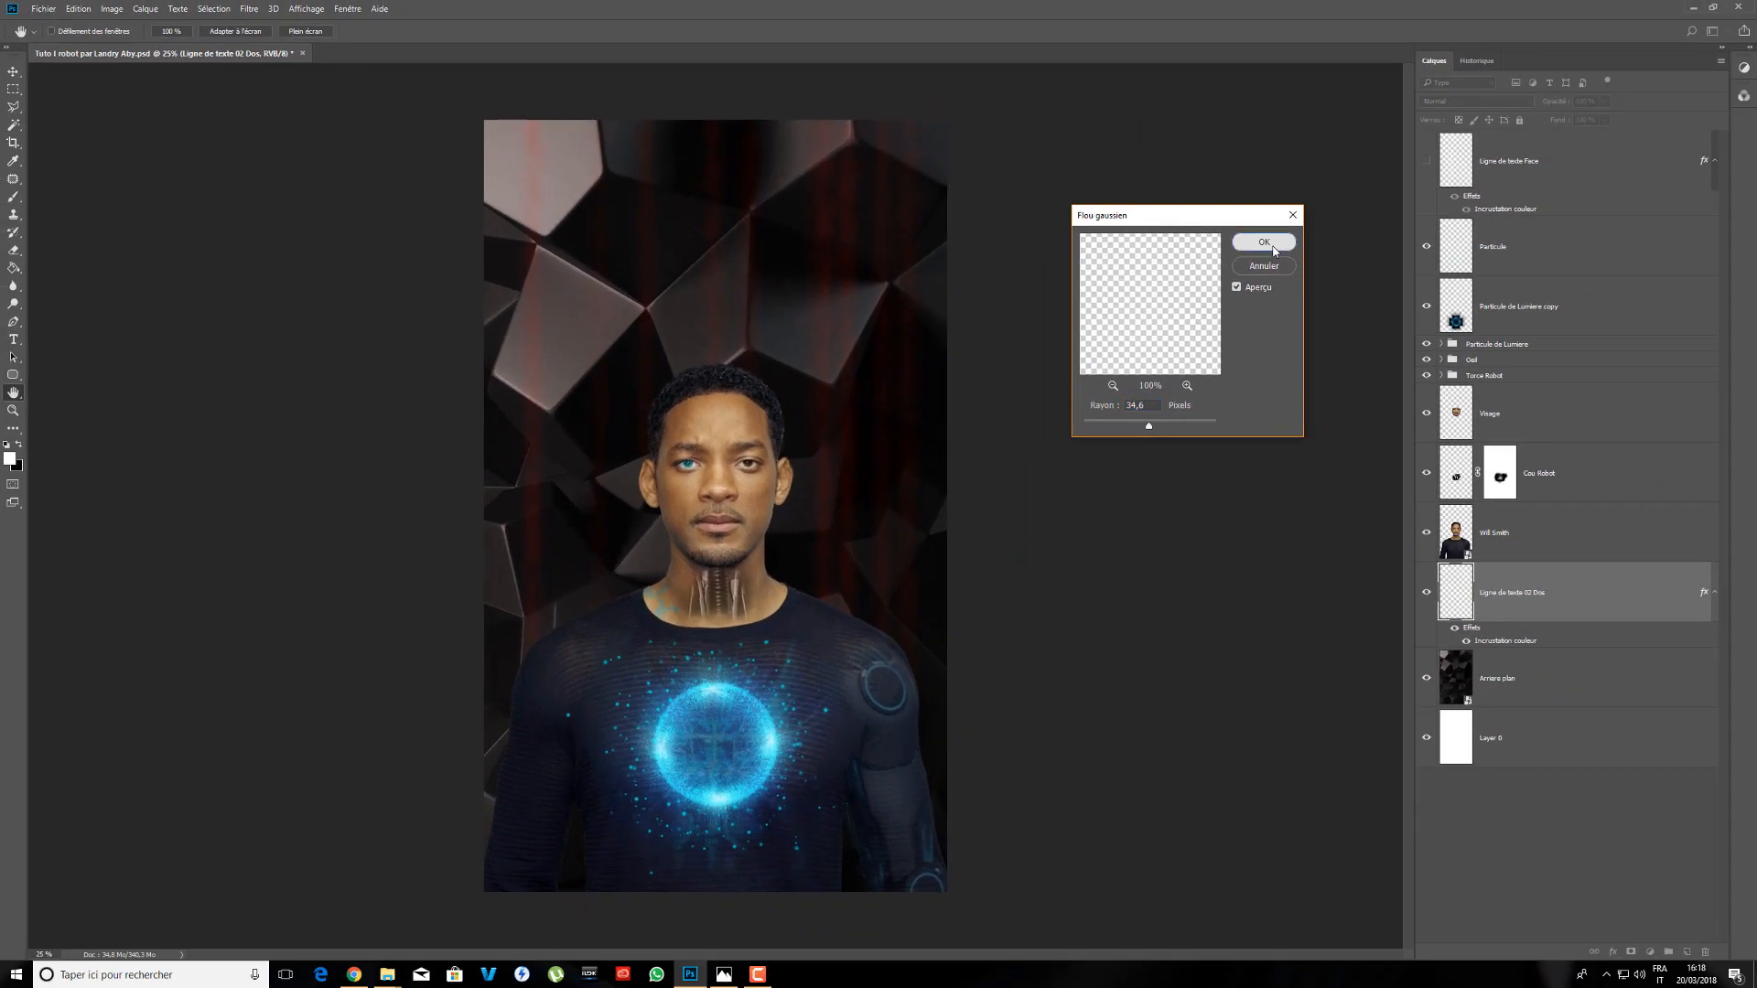
pyautogui.click(1264, 243)
pyautogui.press('v')
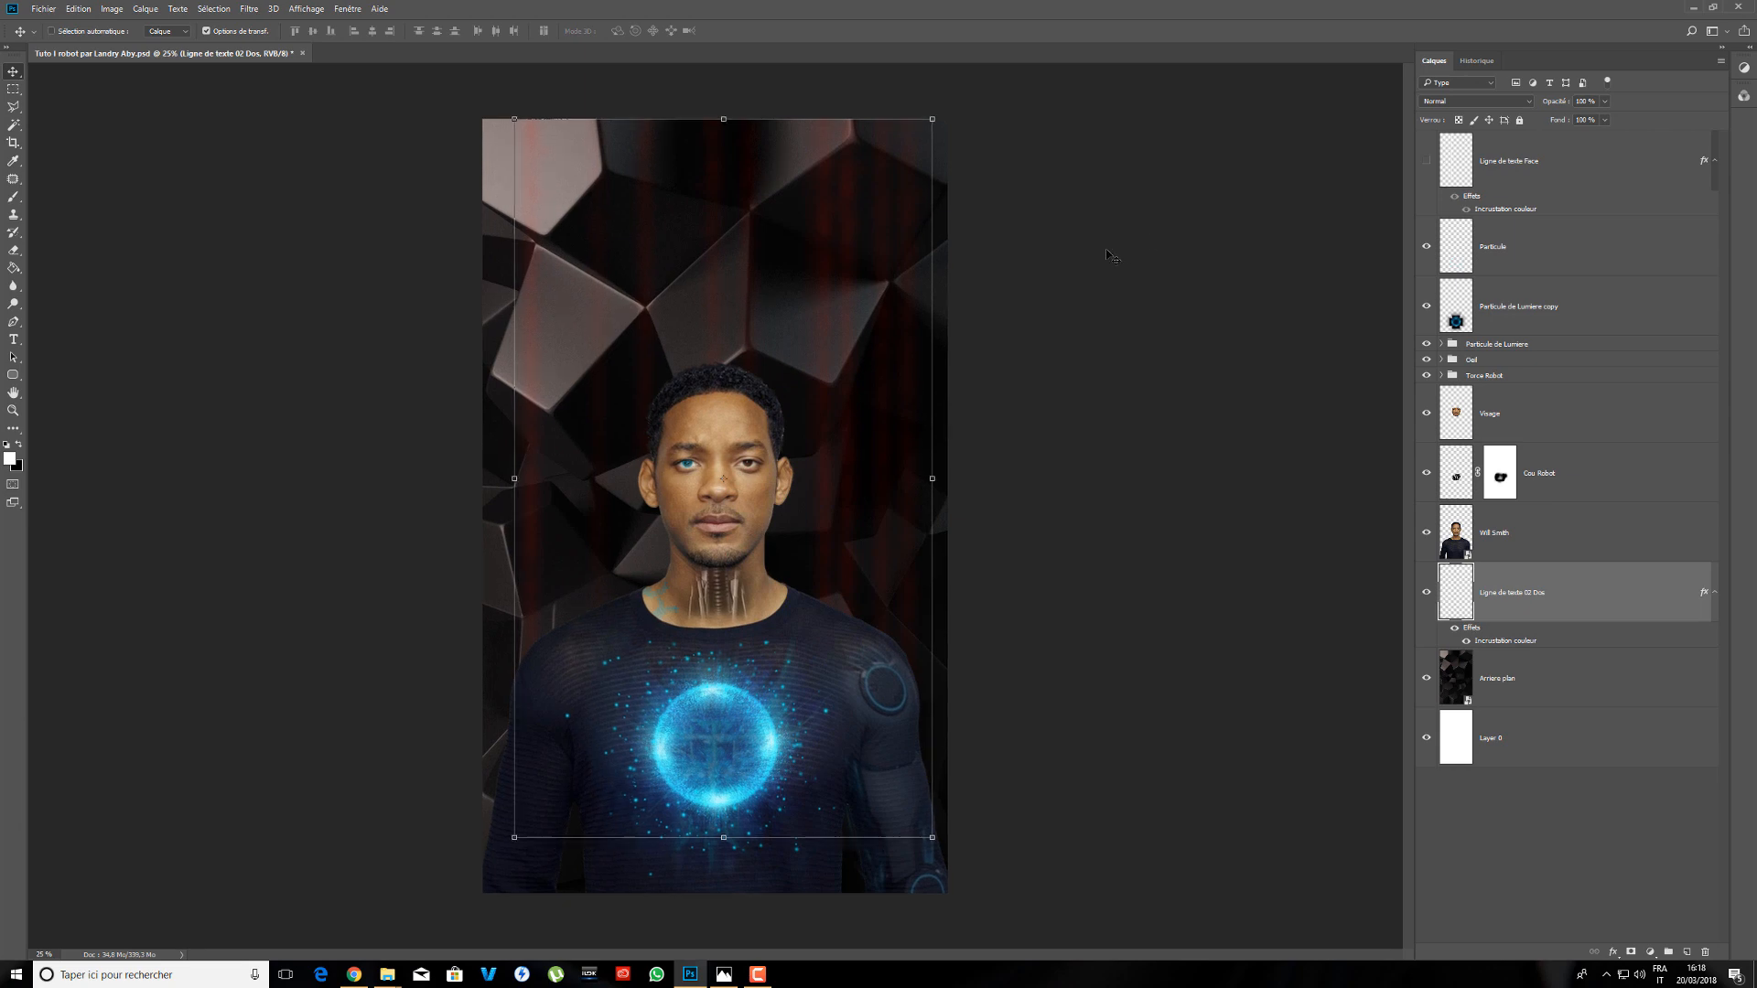
pyautogui.hotkey('ctrl', '+')
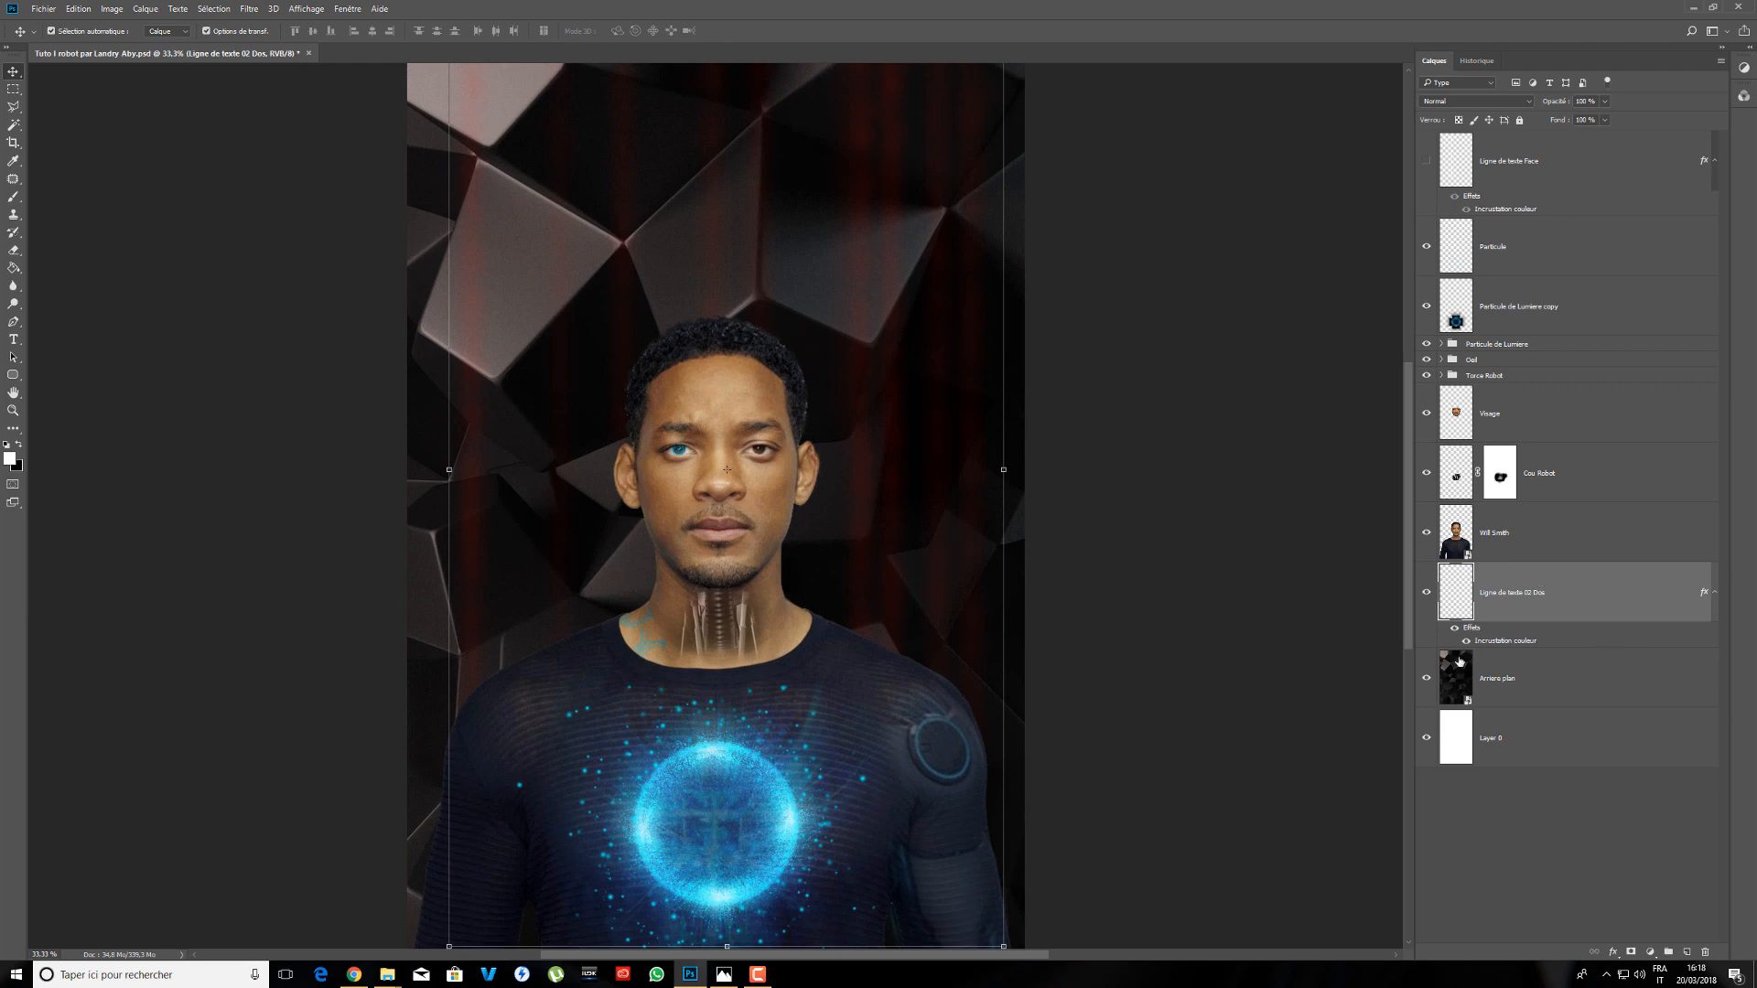
pyautogui.hotkey('ctrl', 'z')
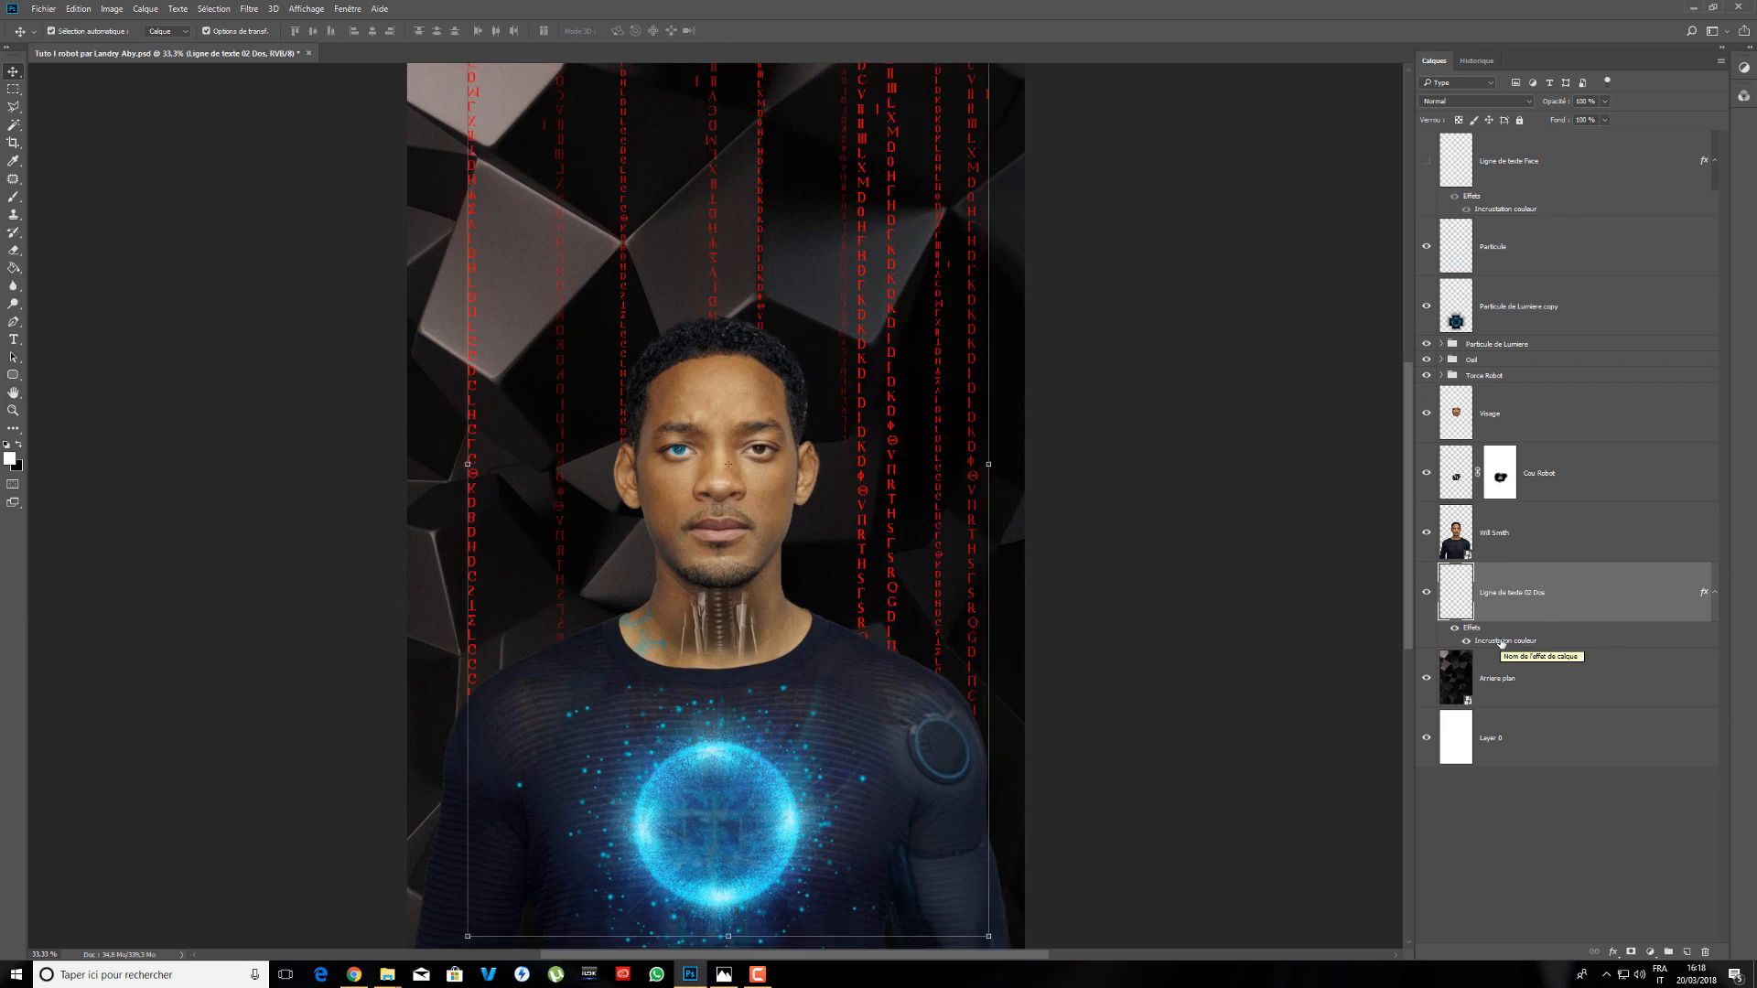
# - Inspect the blending options of Ligne de texte 02 Dos and toggle its layer effects off and on
pyautogui.rightClick(1581, 618)
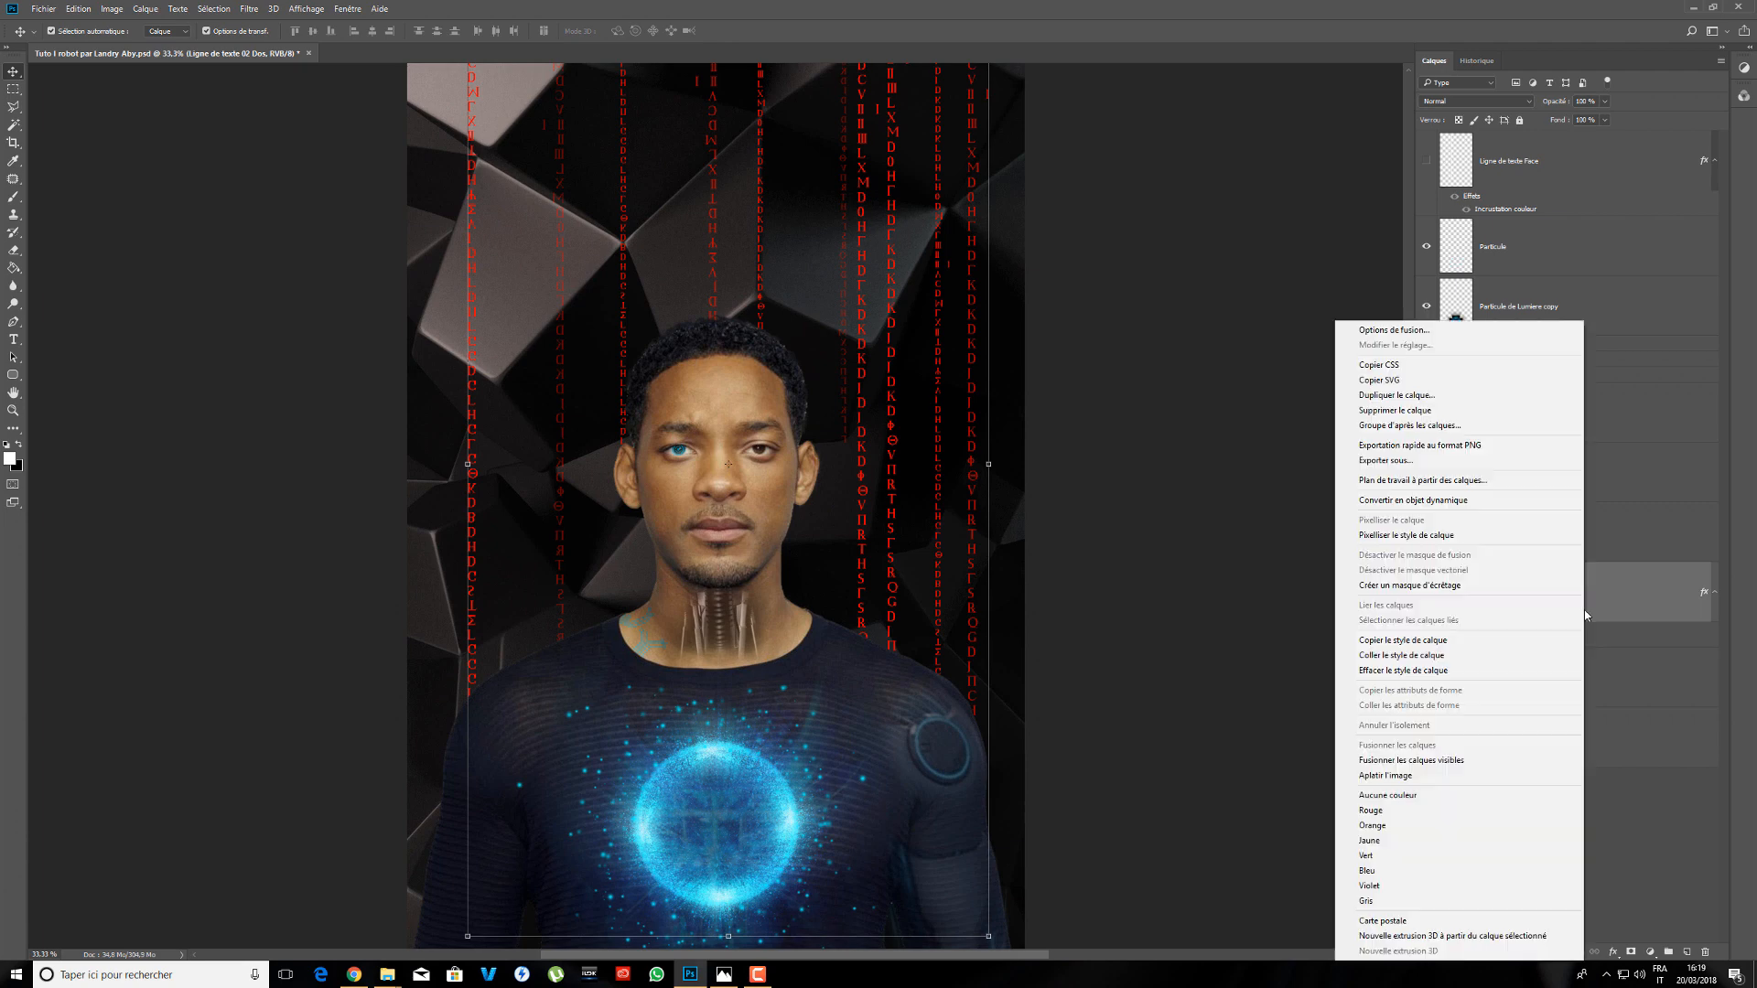
pyautogui.click(1399, 501)
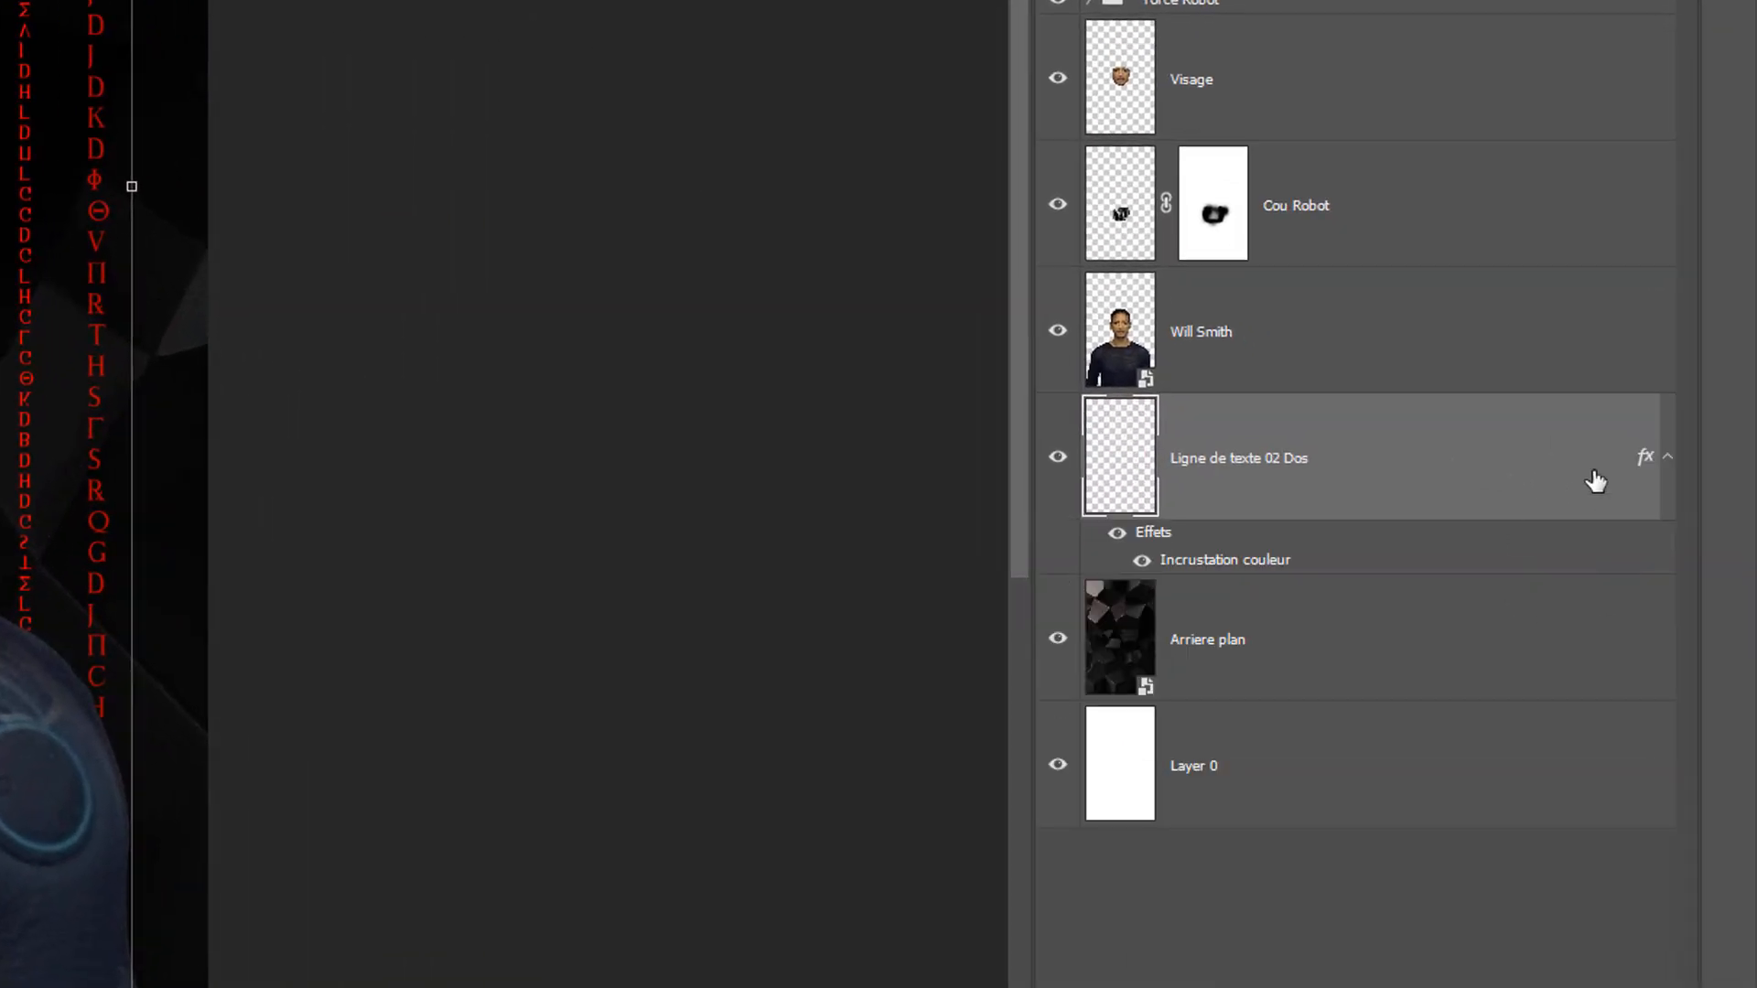
pyautogui.doubleClick(1647, 460)
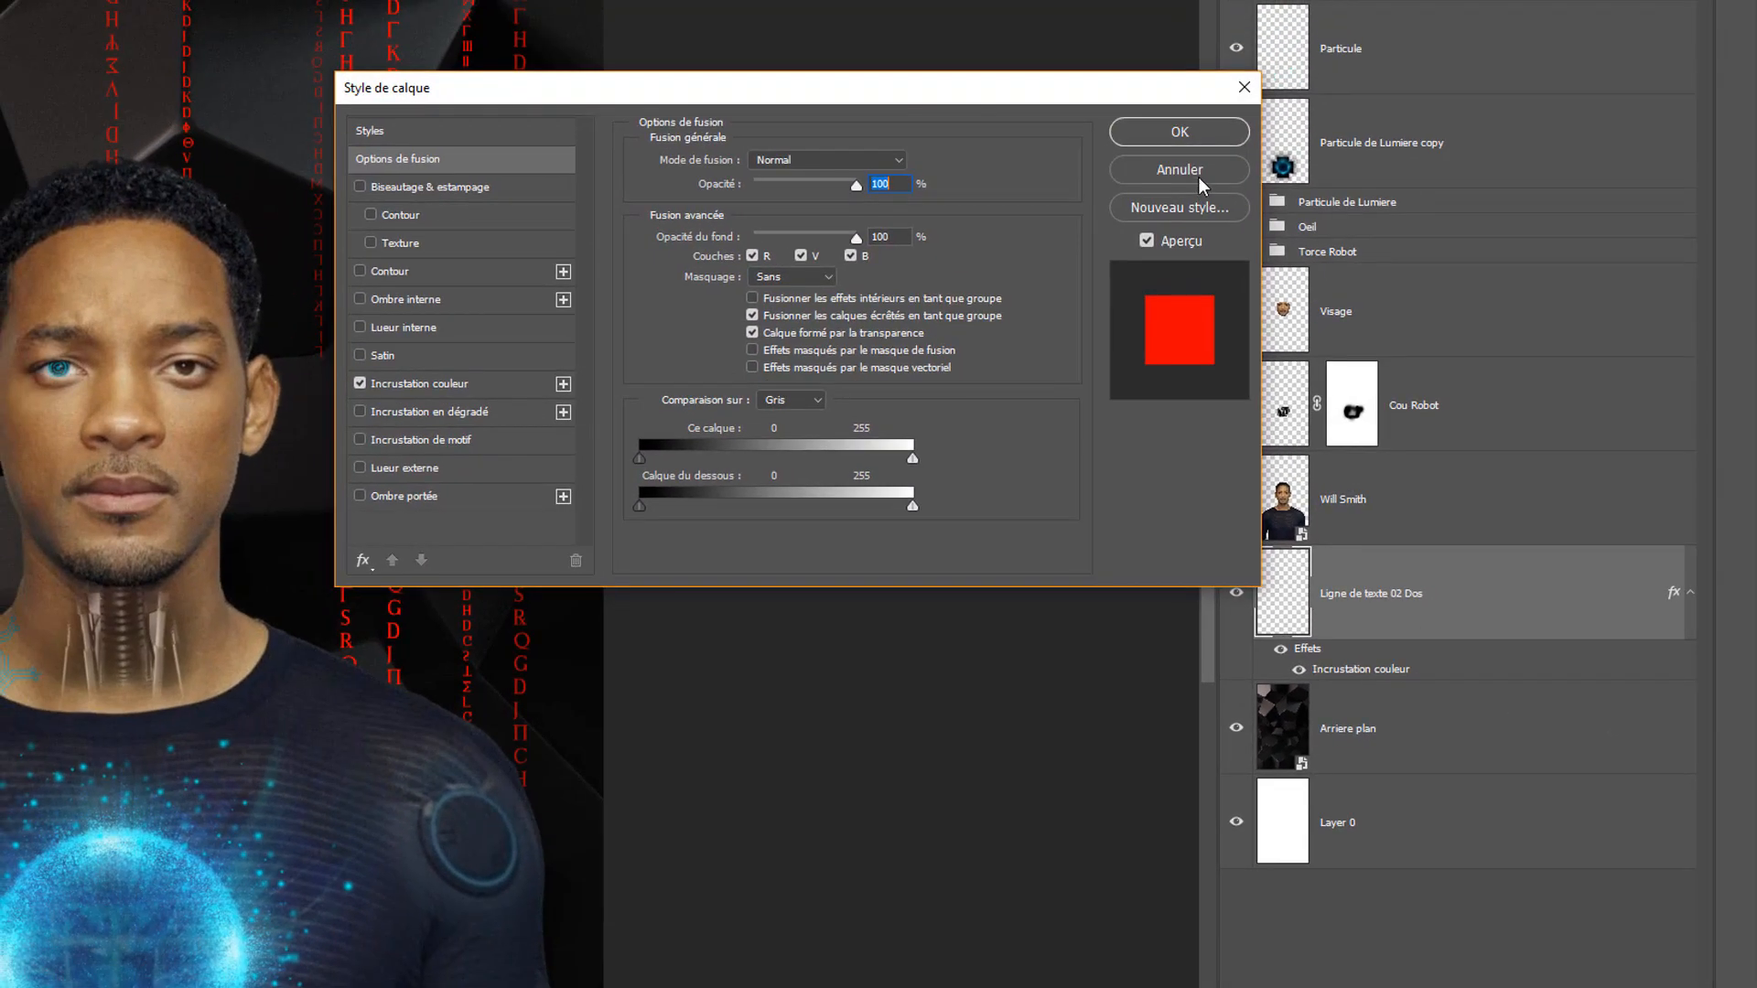
pyautogui.click(1159, 113)
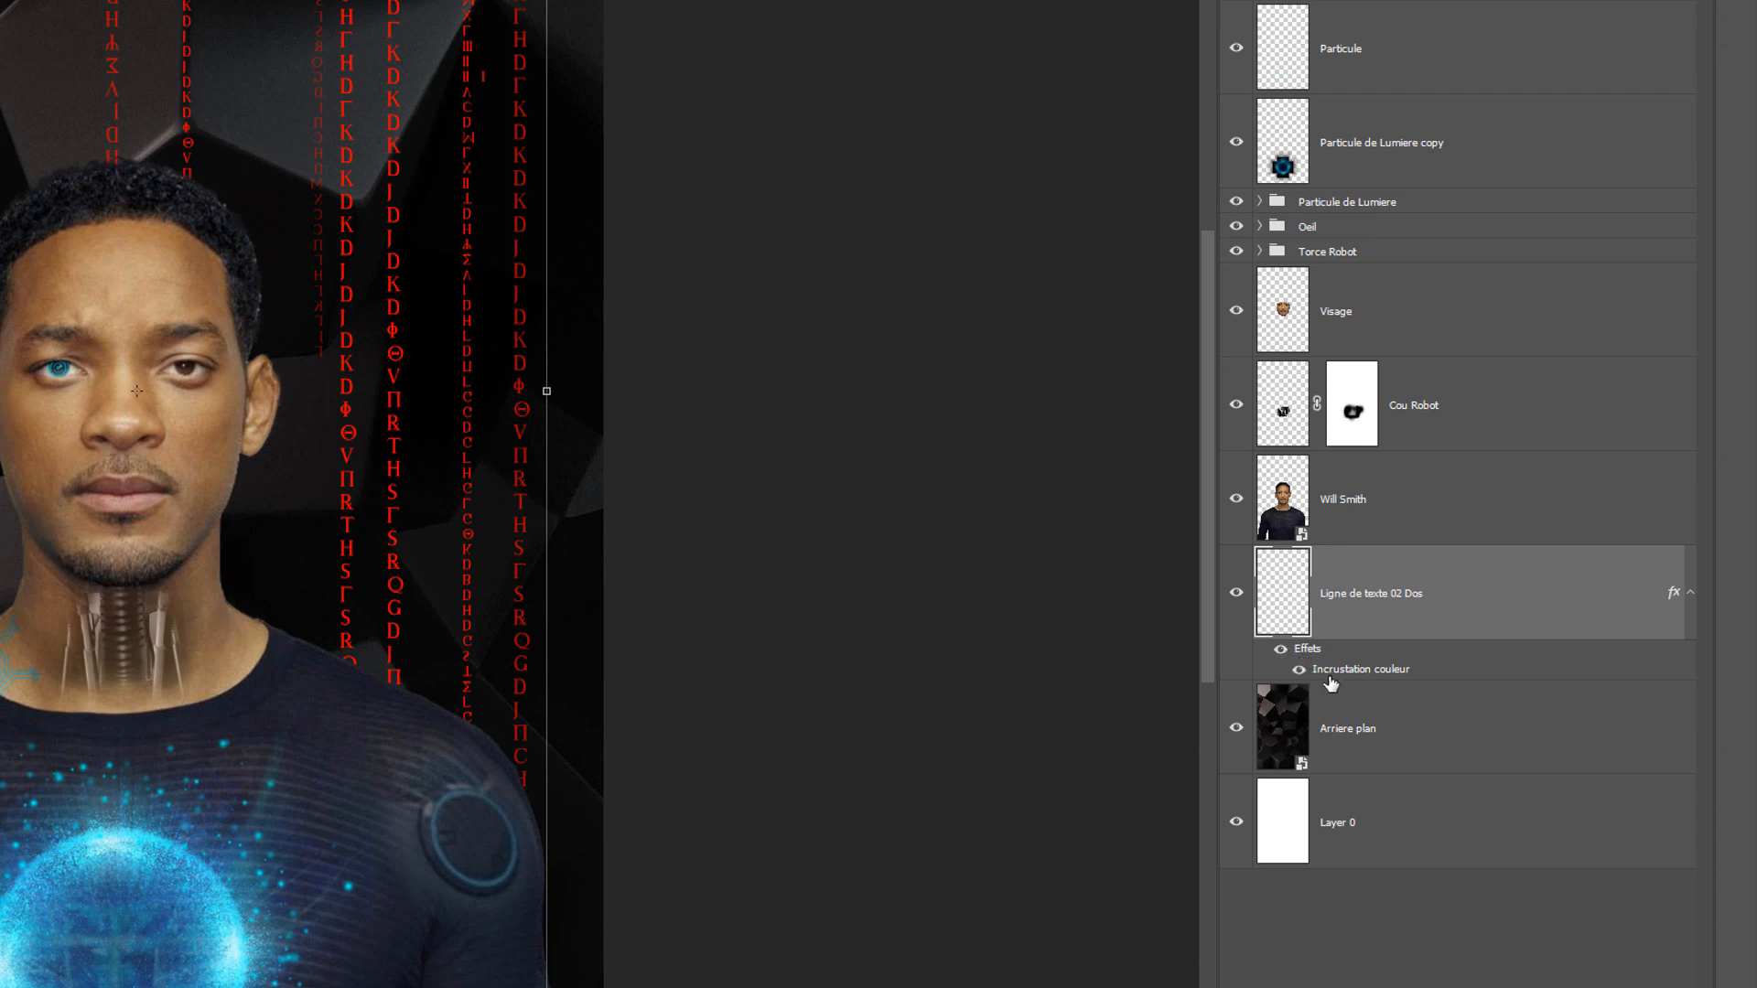
pyautogui.click(1279, 657)
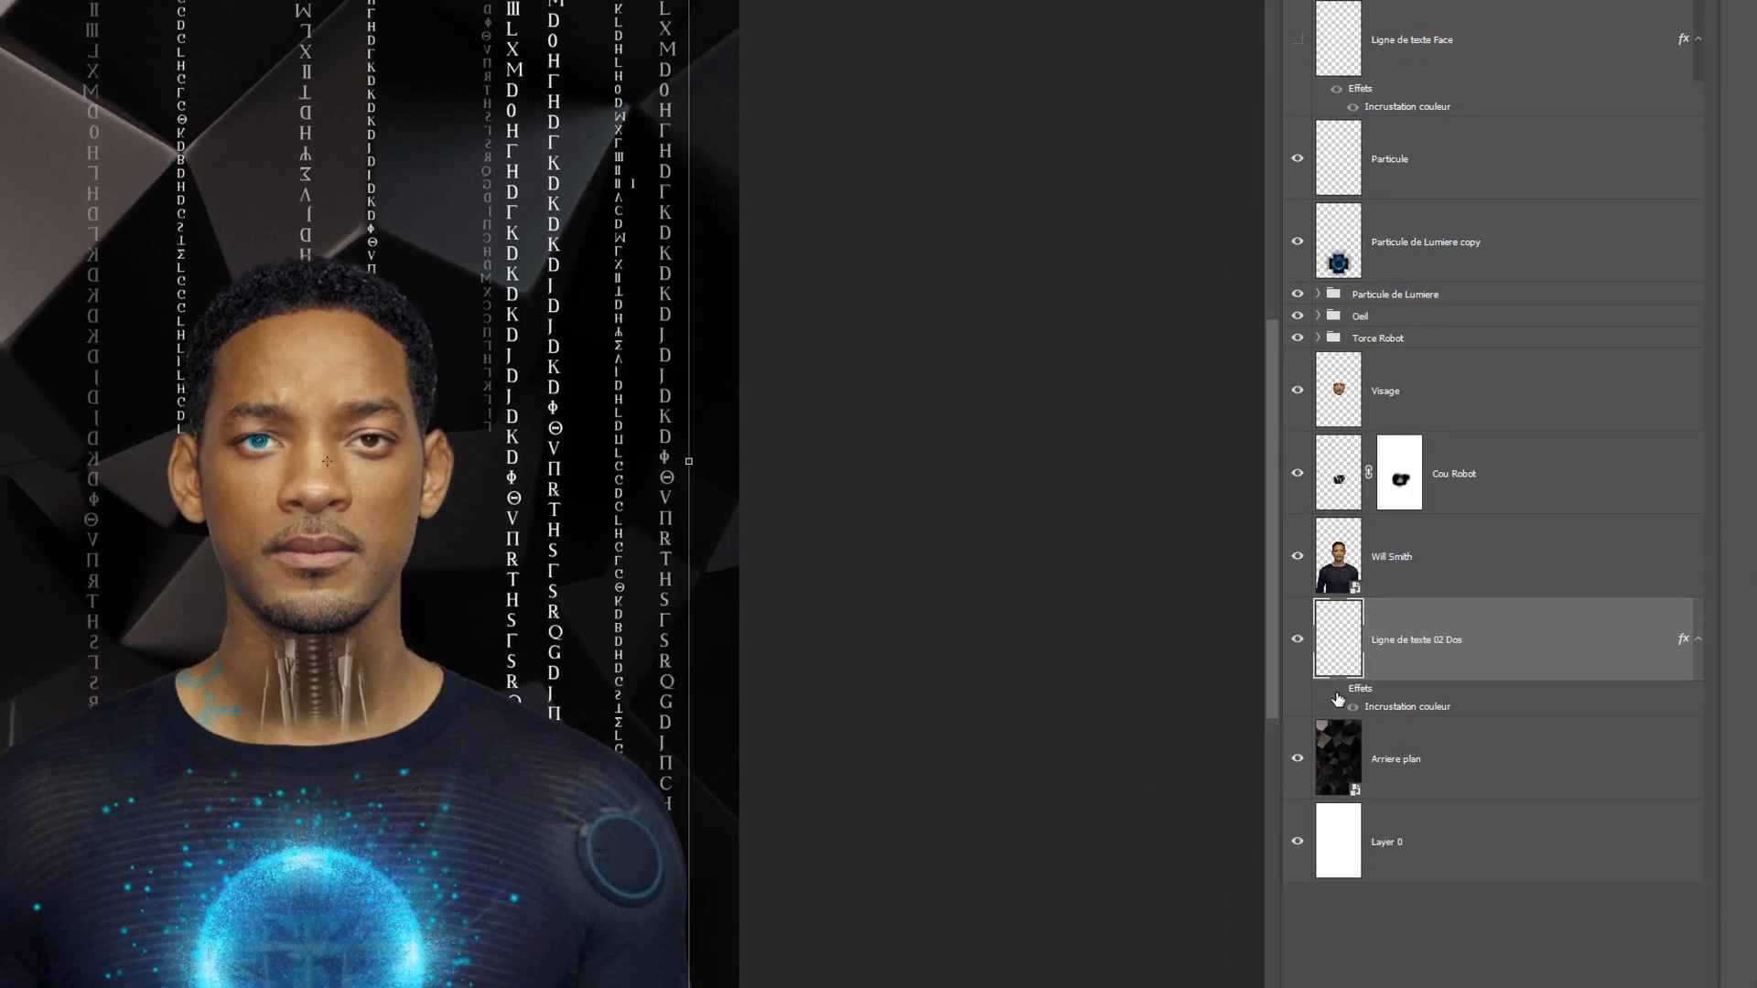
pyautogui.click(1337, 692)
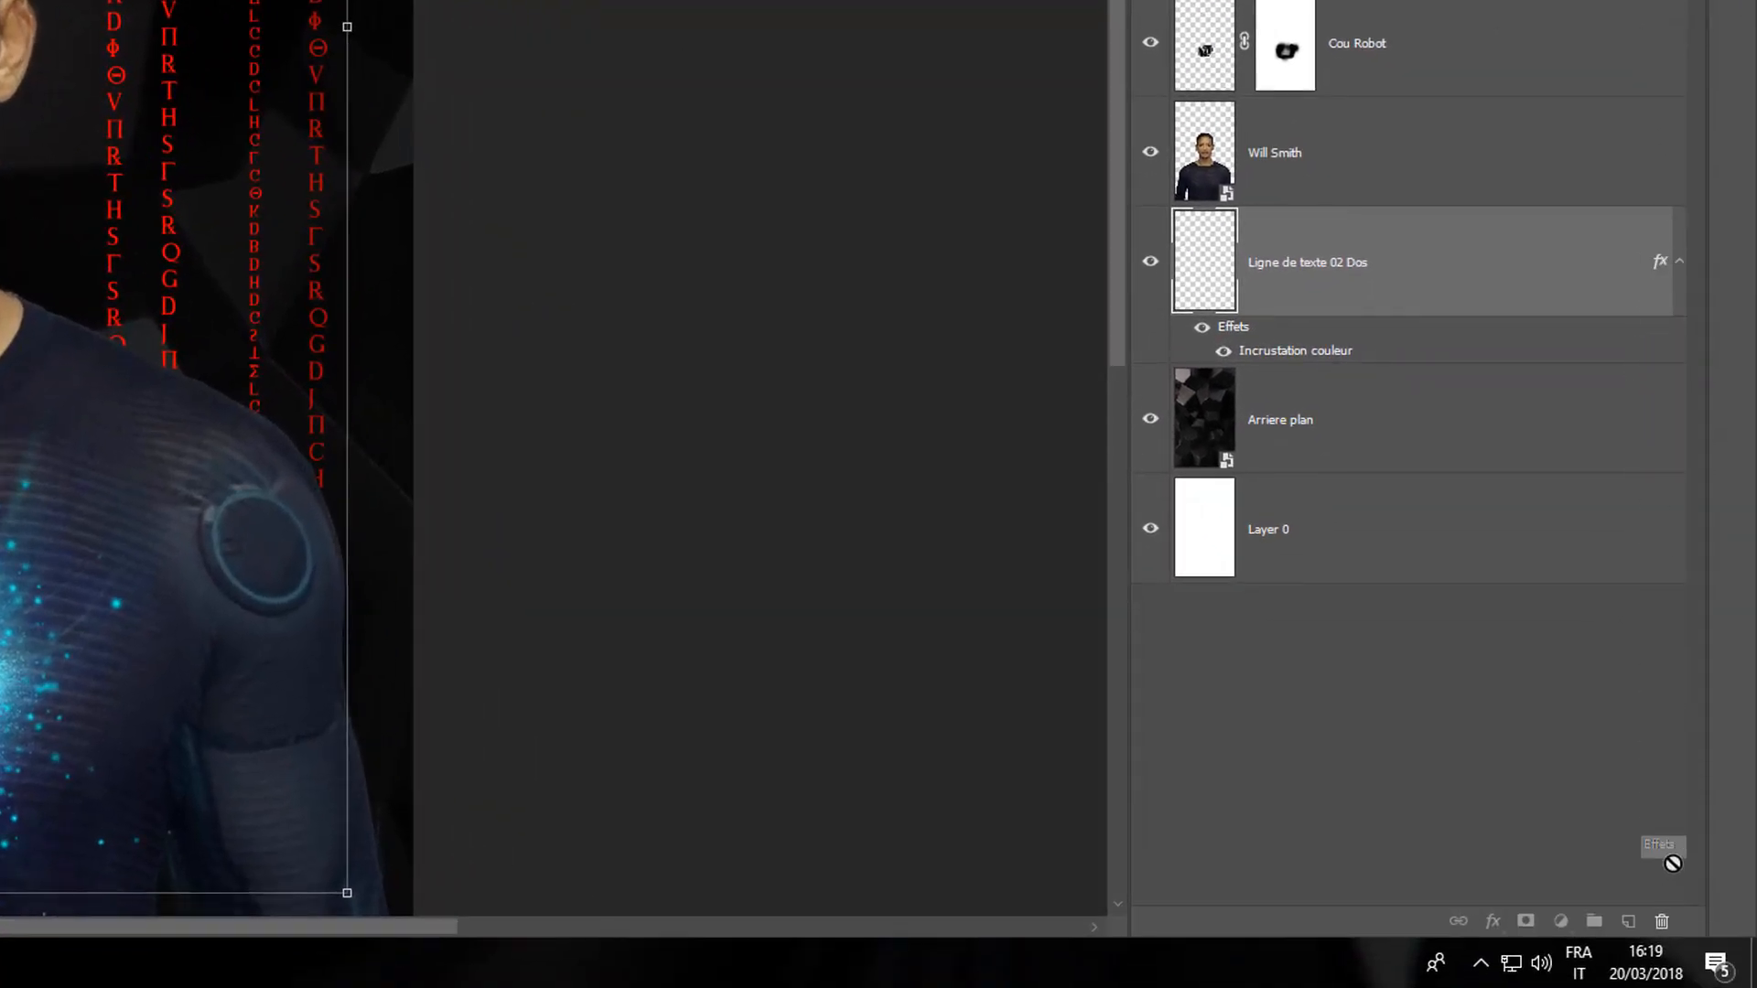
pyautogui.moveTo(1664, 923)
pyautogui.mouseDown()
pyautogui.moveTo(1663, 259)
pyautogui.moveTo(1664, 920)
pyautogui.mouseUp()
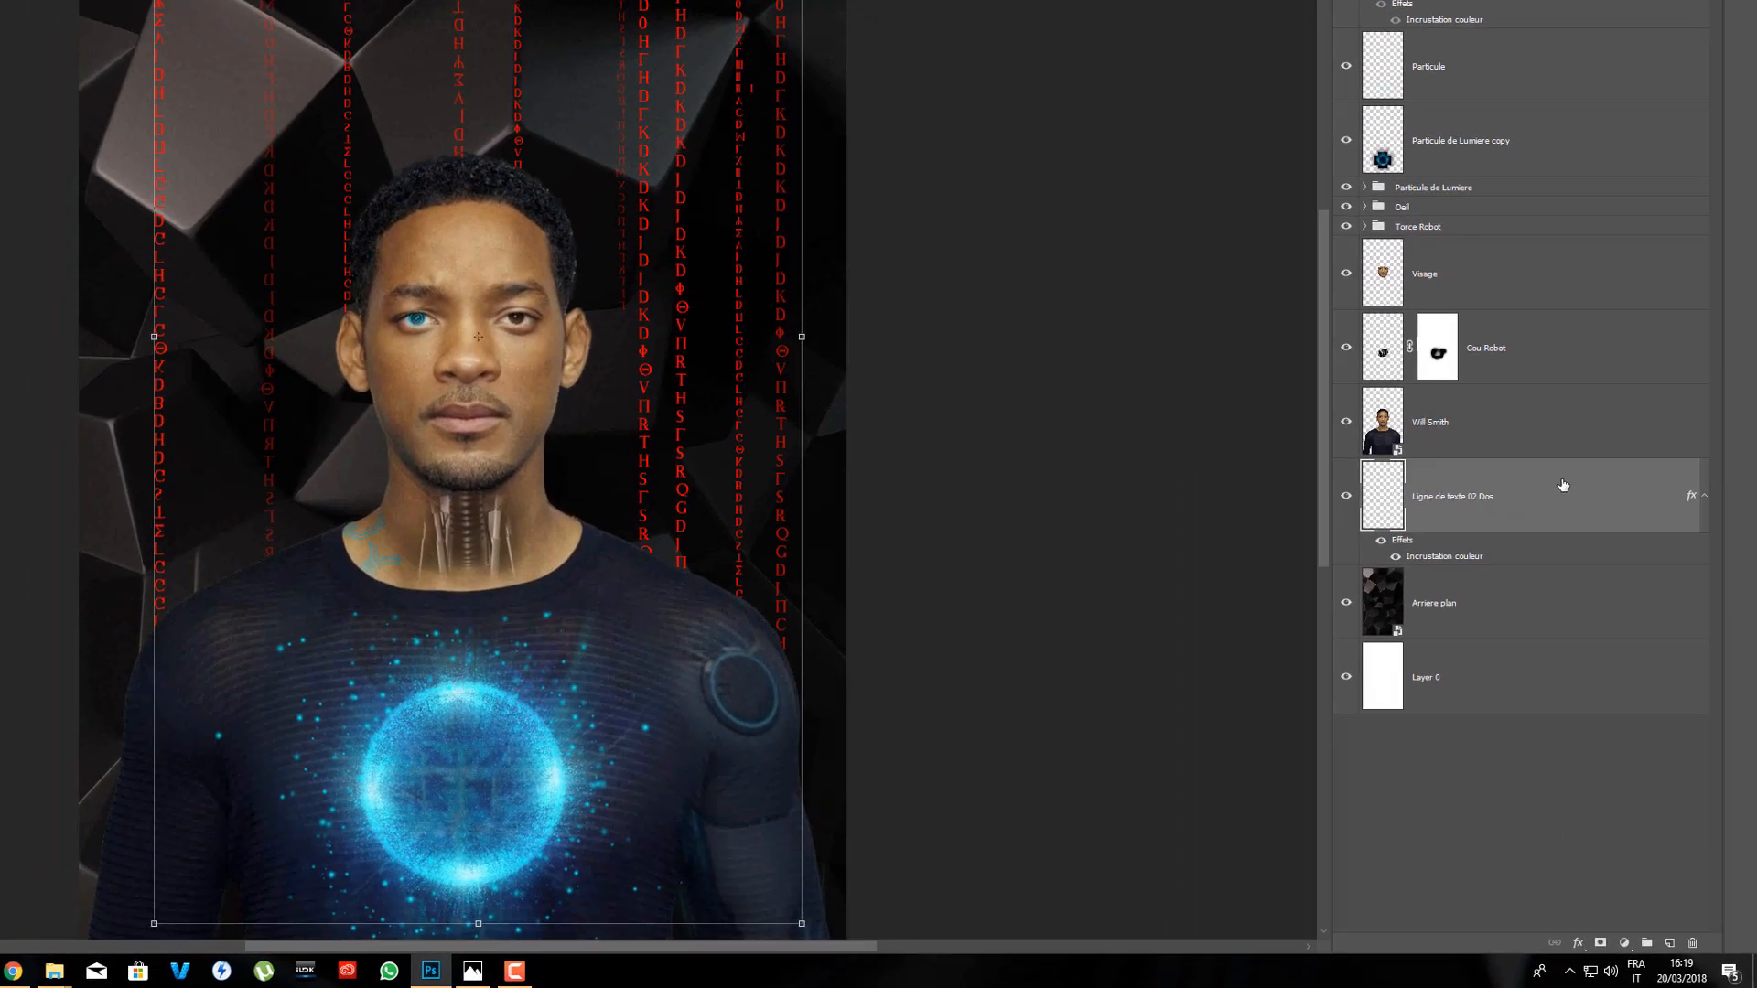
# - Convert the layer Ligne de texte 02 Dos to a smart object and apply a Gaussian blur with a 34.6-pixel radius
pyautogui.rightClick(1575, 519)
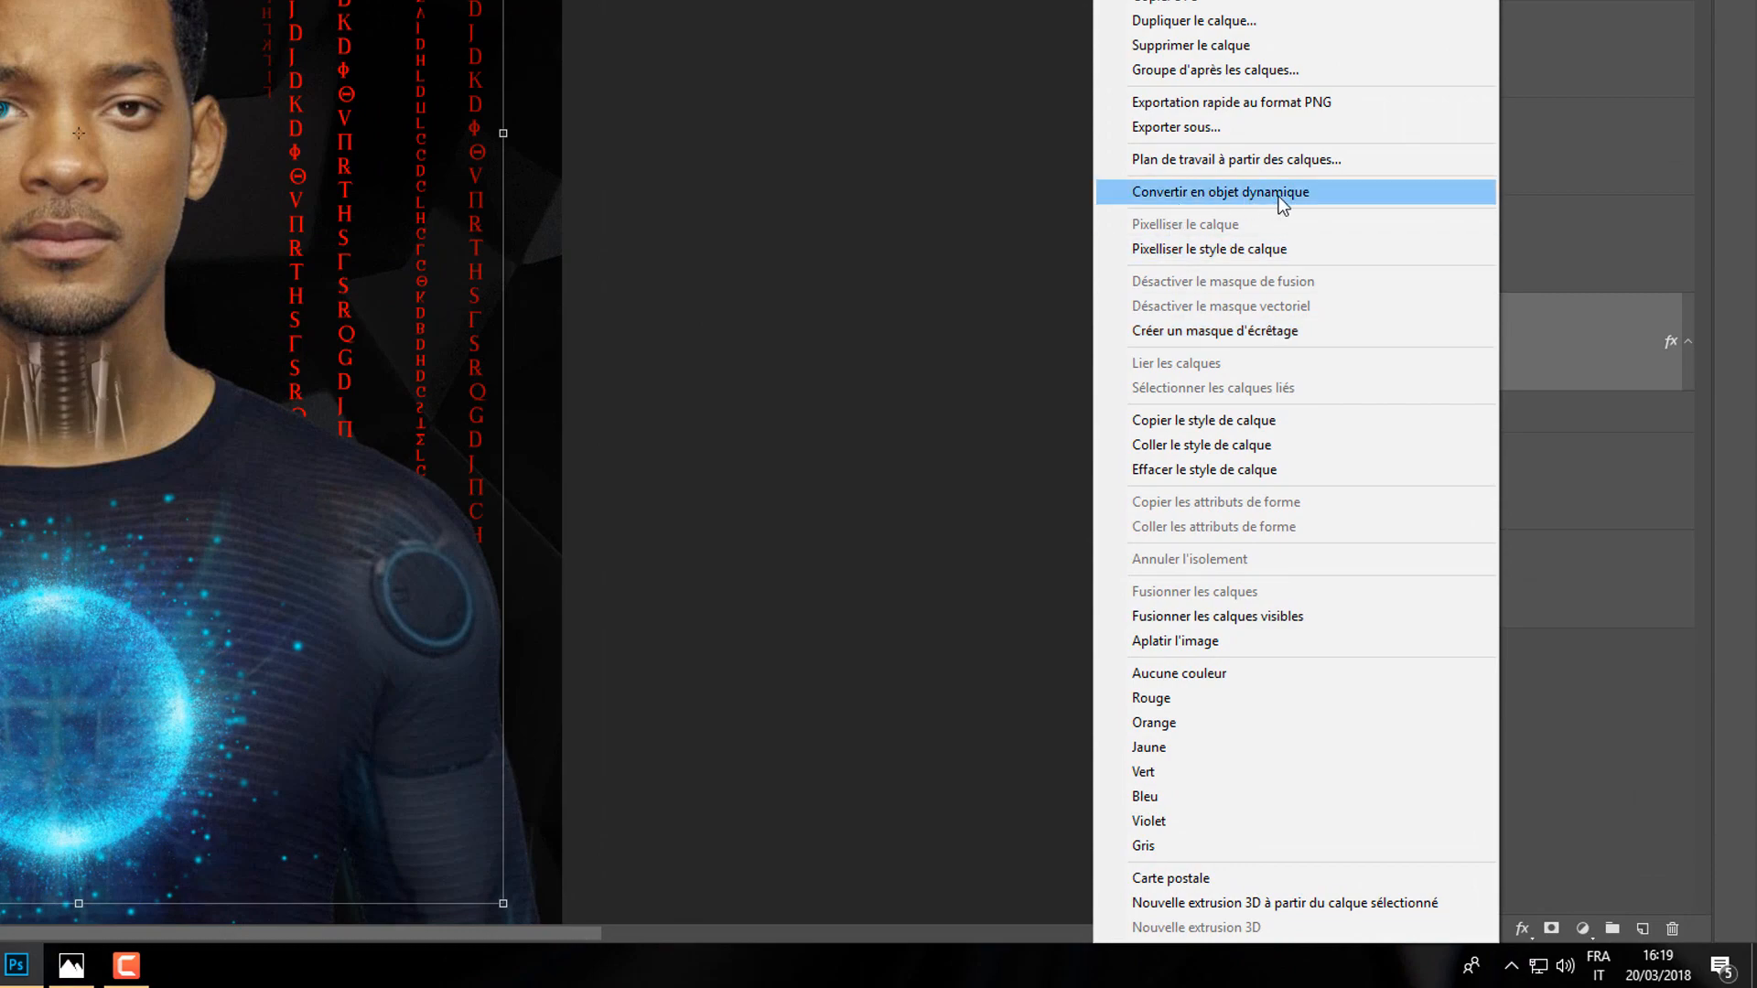
pyautogui.click(1279, 194)
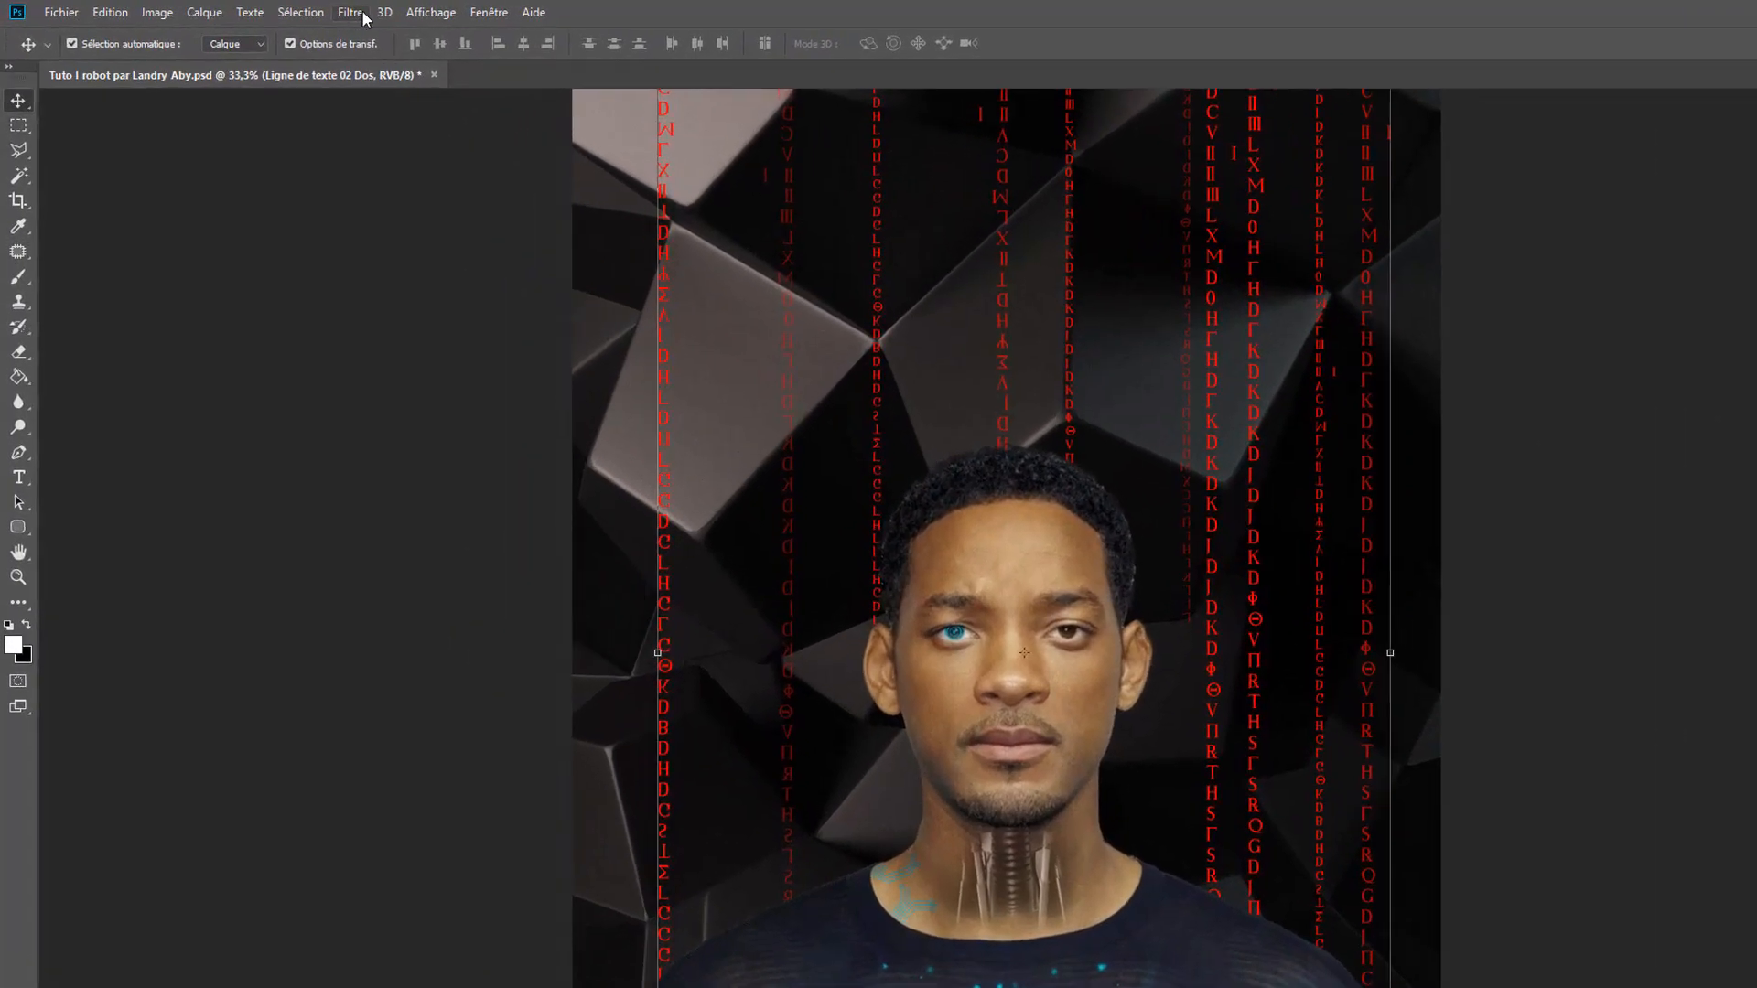
pyautogui.click(249, 8)
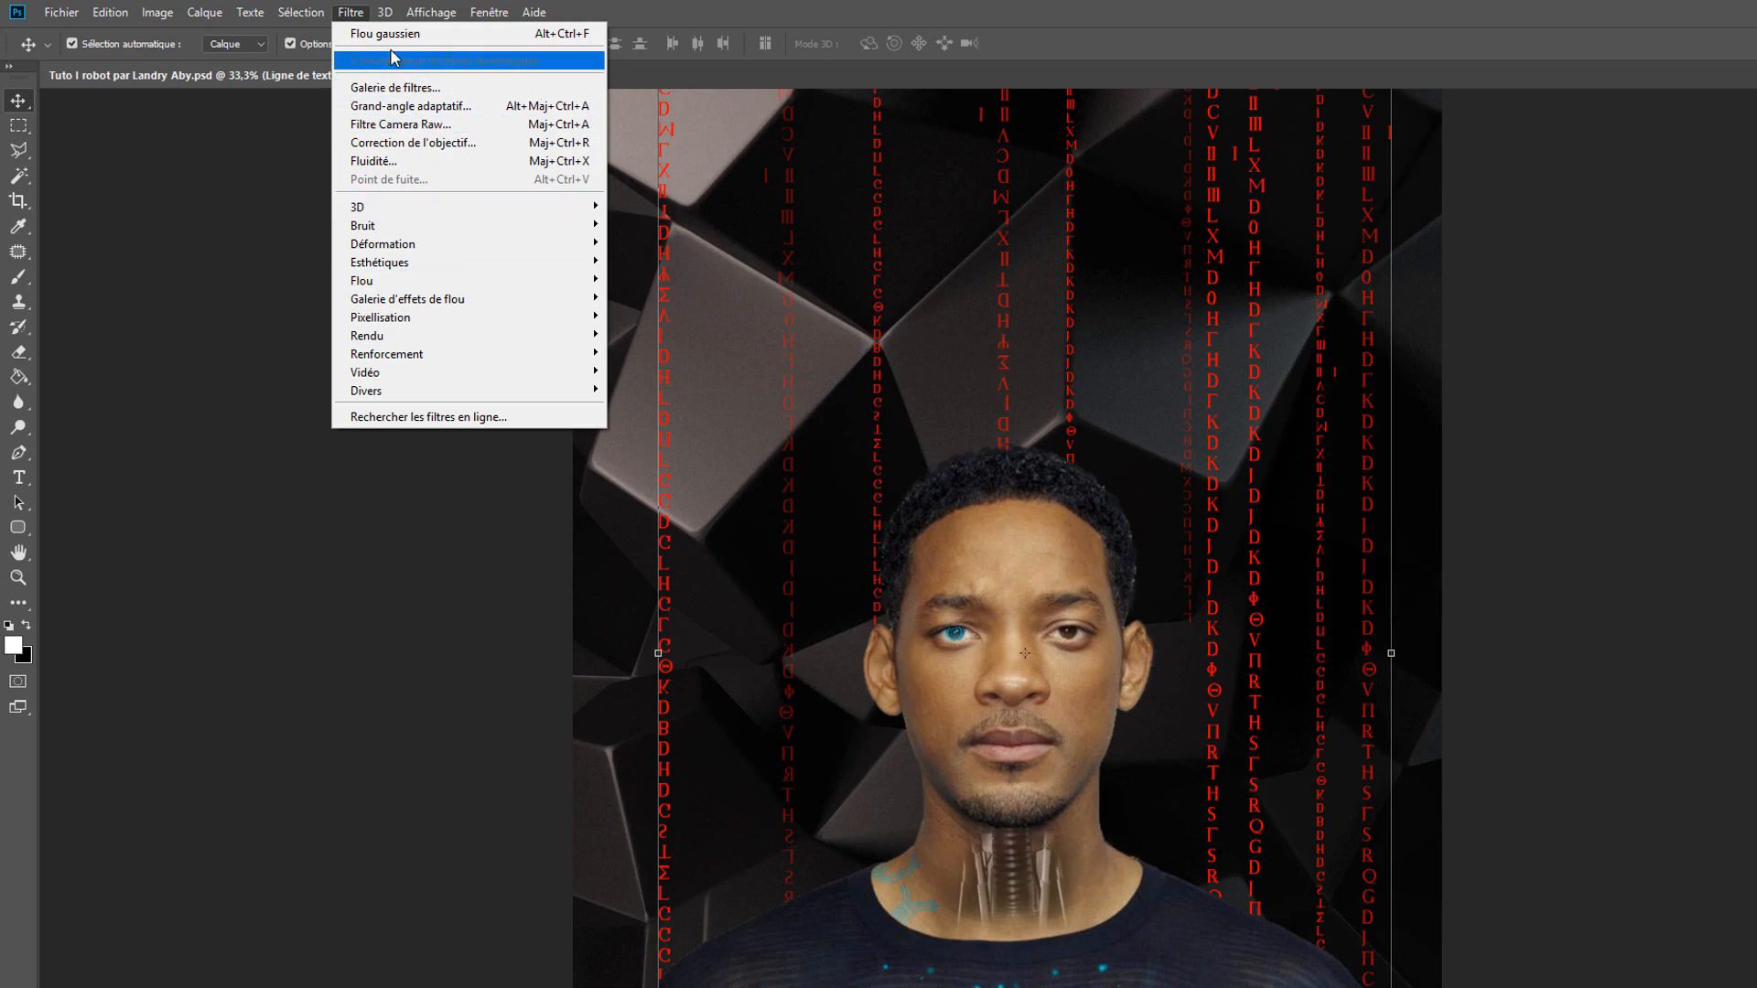
pyautogui.click(510, 41)
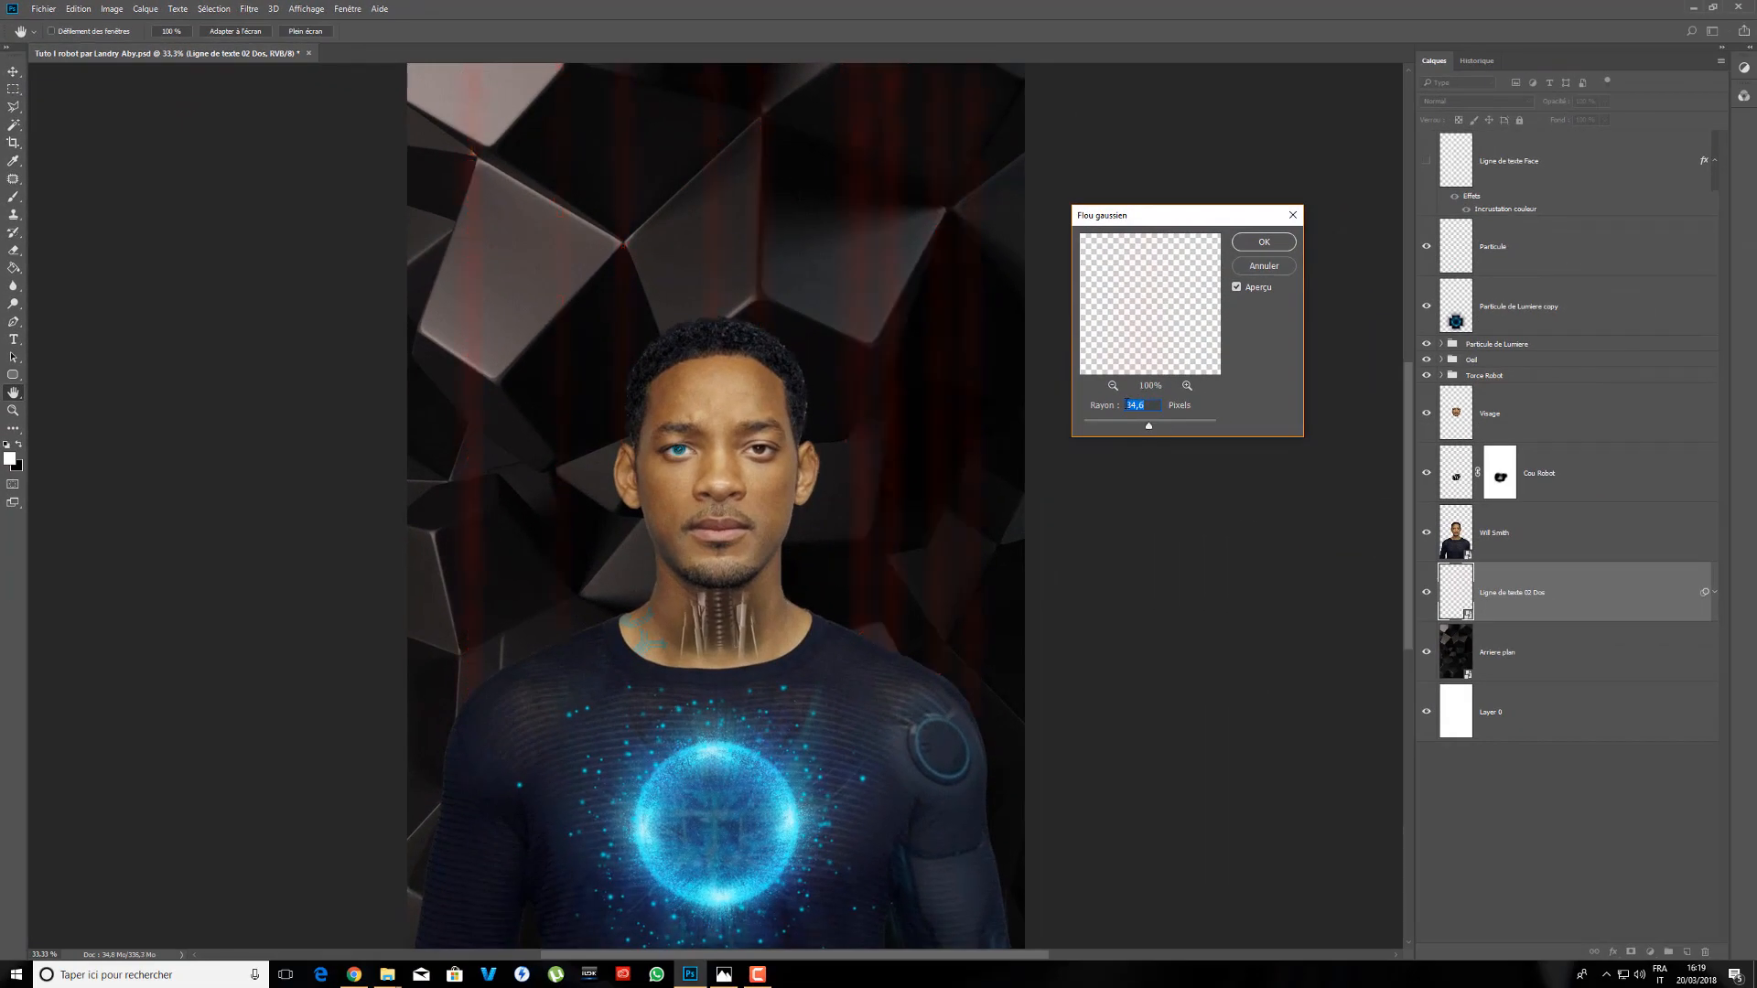
pyautogui.click(1263, 243)
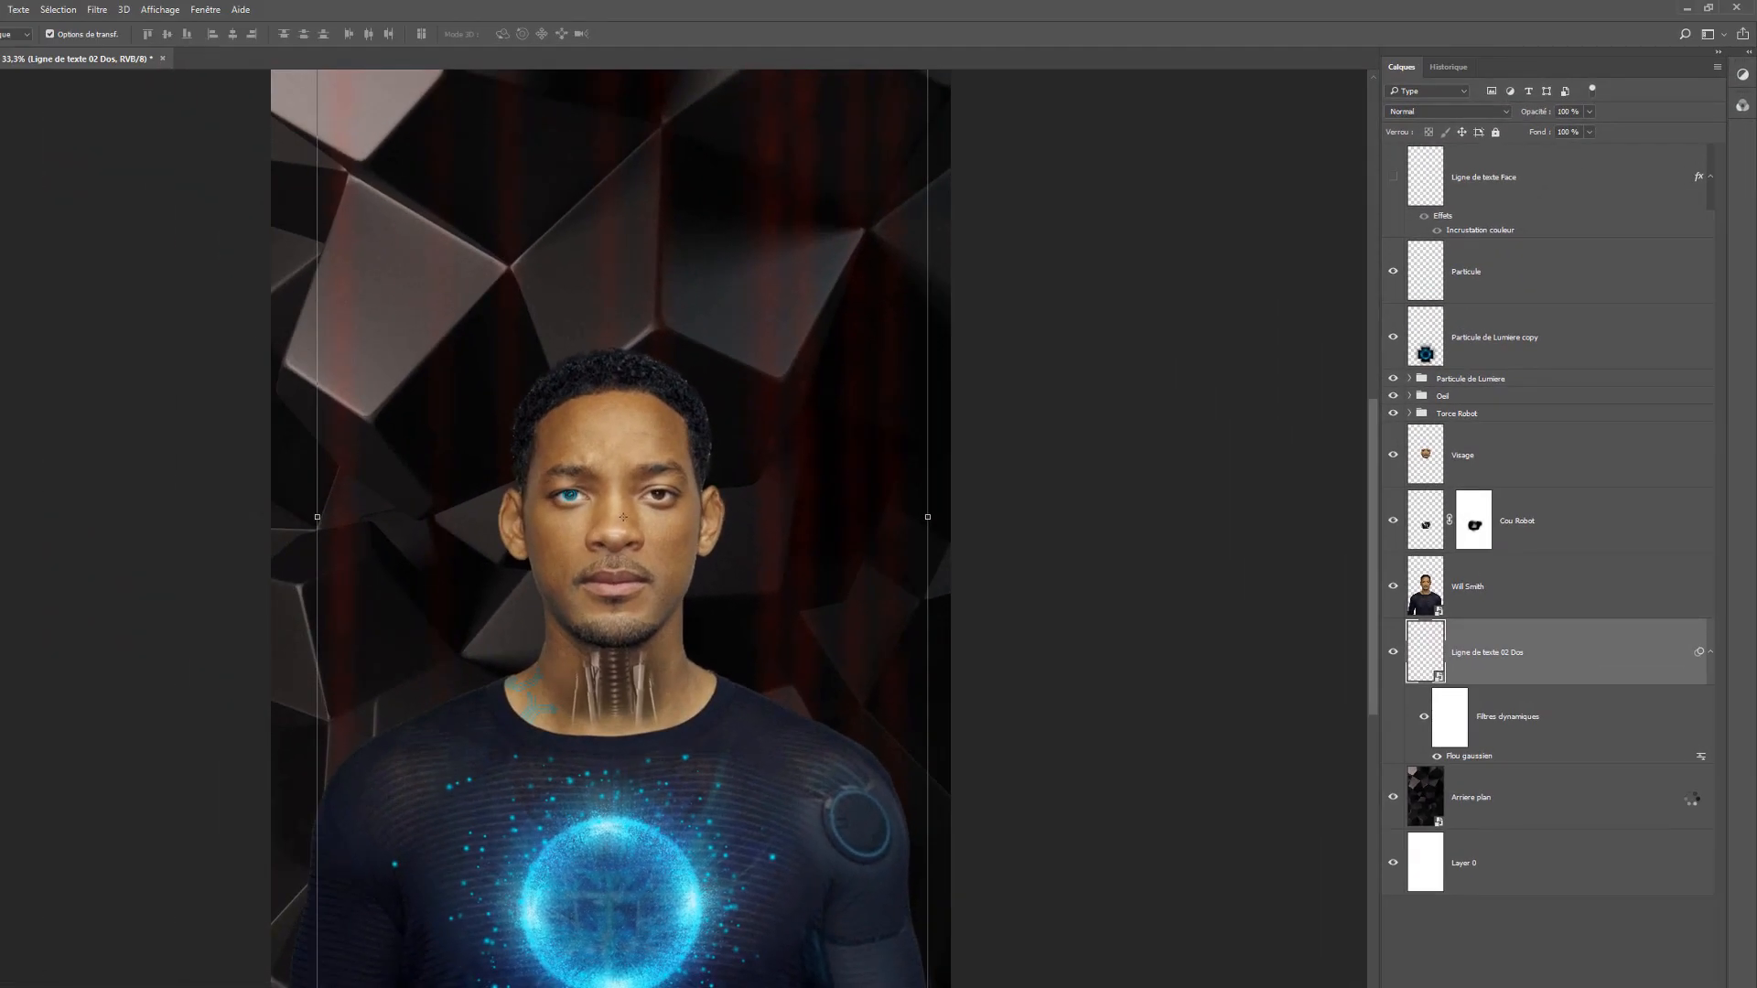
# - Examine the Gaussian blur smart filter's blending options and its radius settings, cancelling out of both
pyautogui.doubleClick(1669, 624)
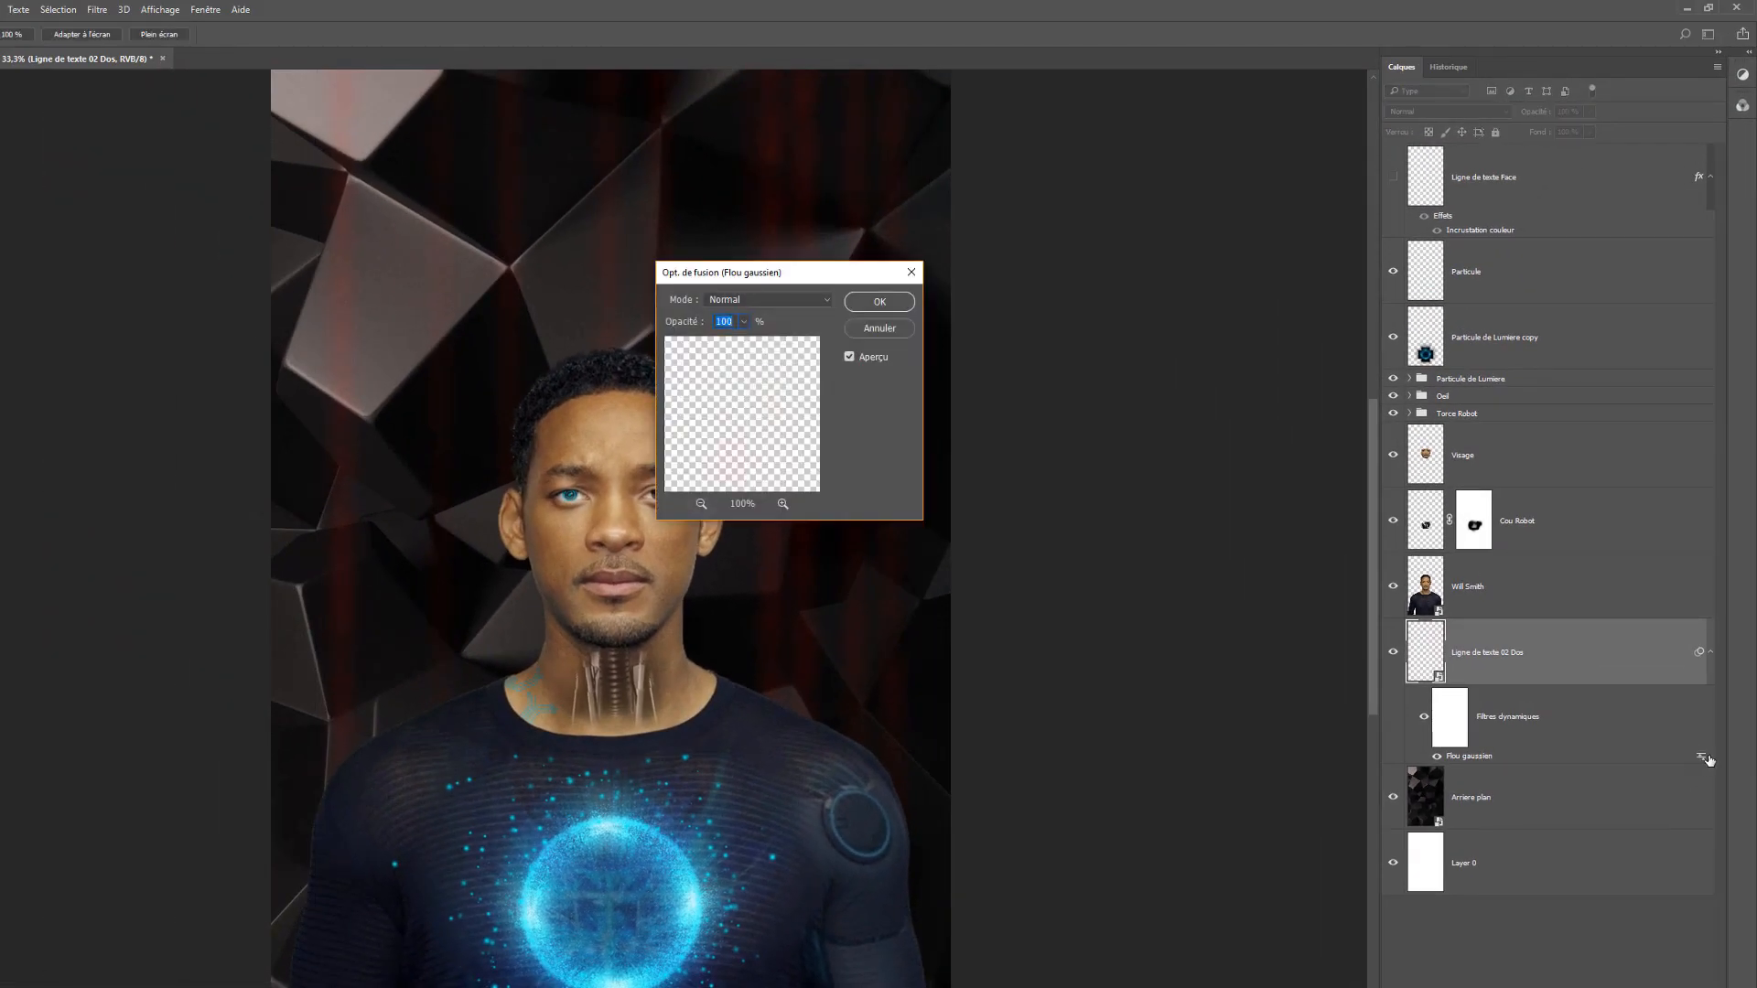
pyautogui.moveTo(776, 272); pyautogui.dragTo(1060, 366)
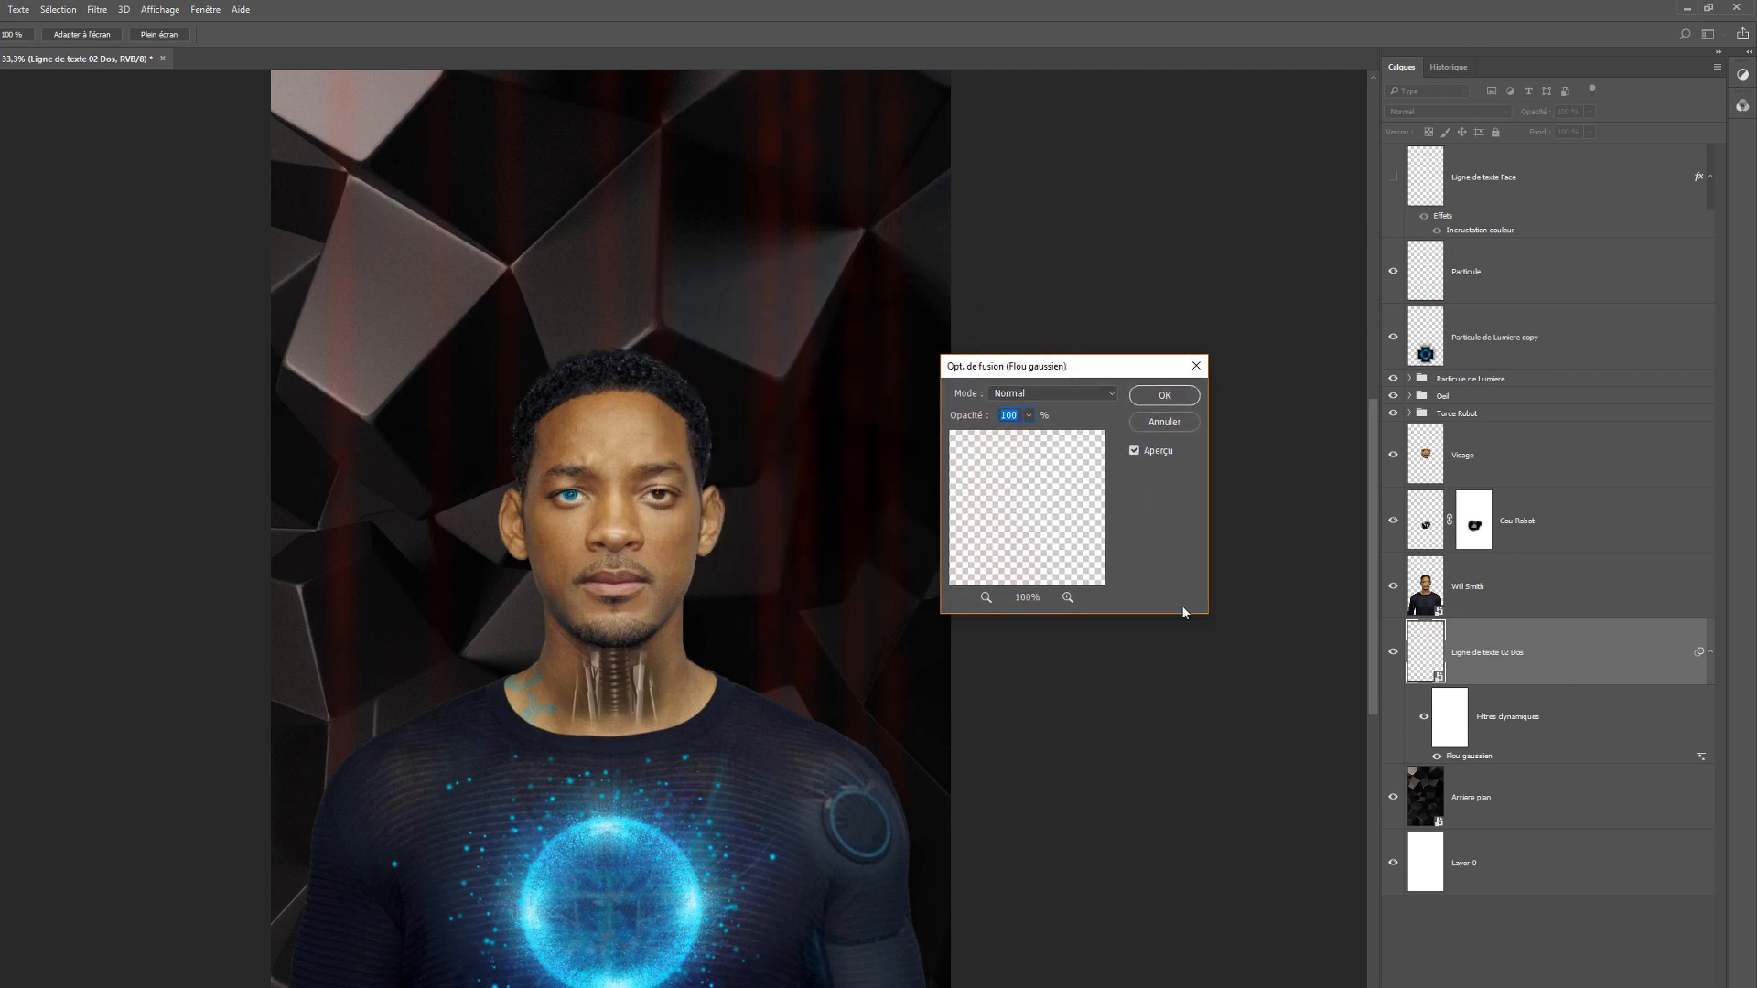
pyautogui.click(1094, 401)
pyautogui.click(1107, 410)
pyautogui.moveTo(1029, 513); pyautogui.dragTo(1055, 499)
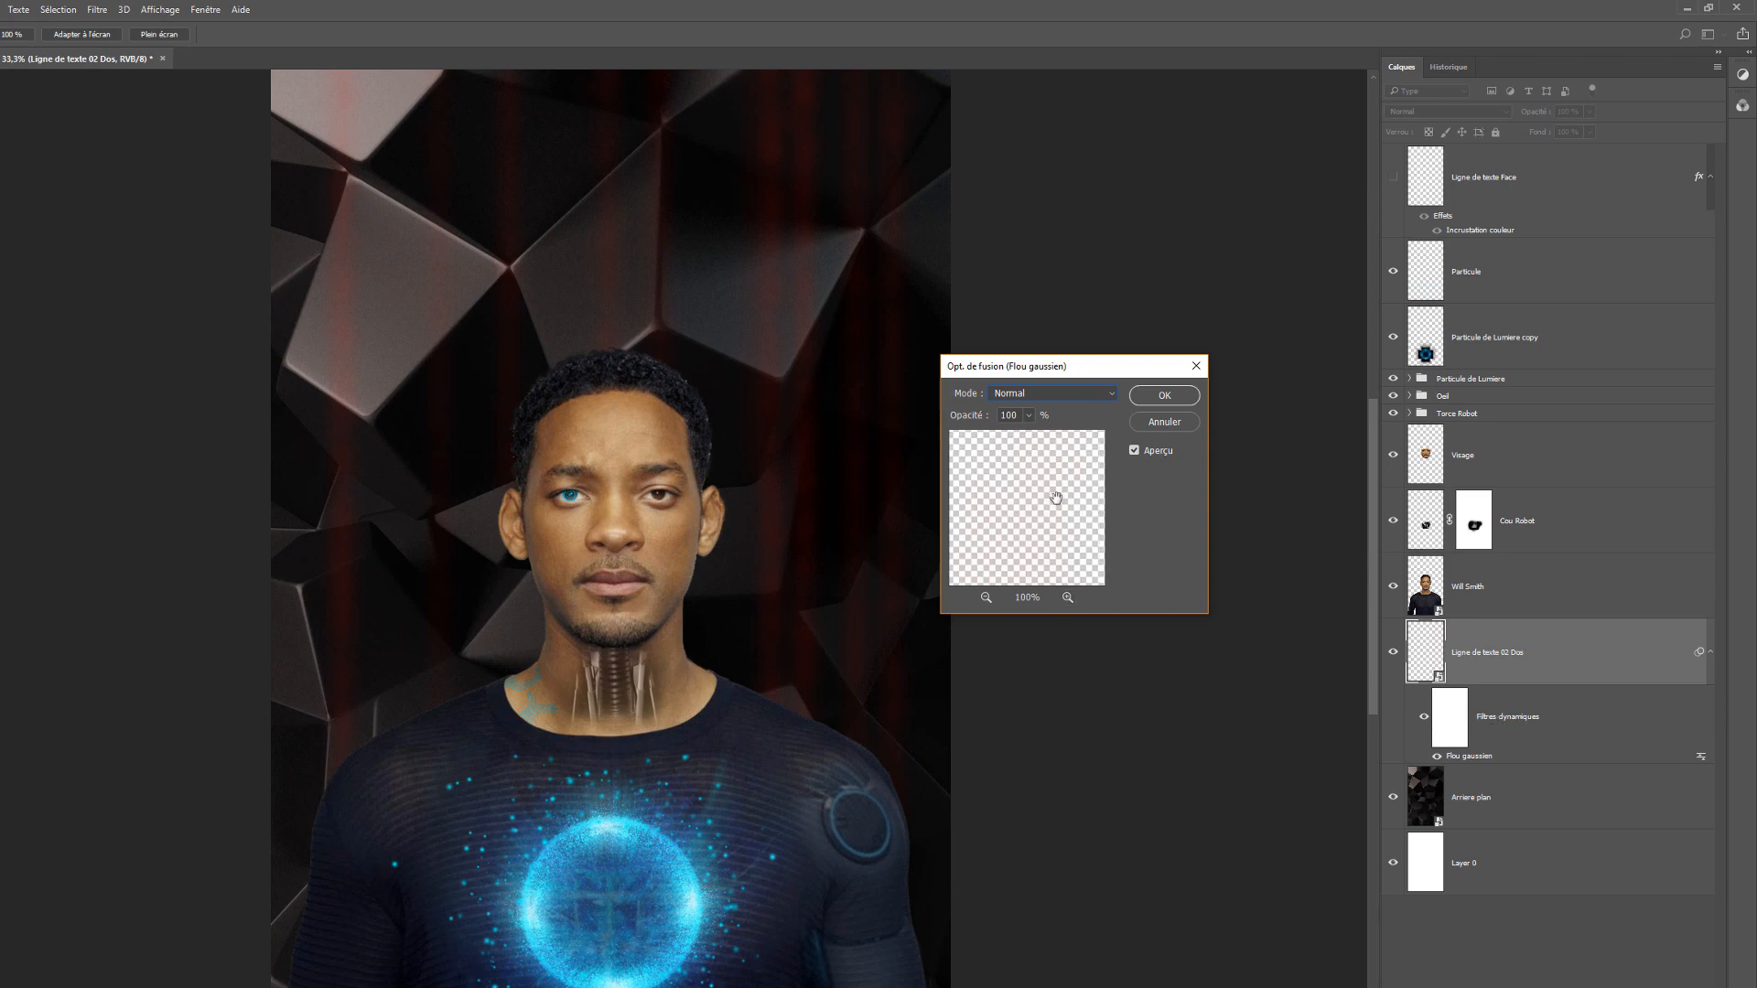
pyautogui.click(1165, 424)
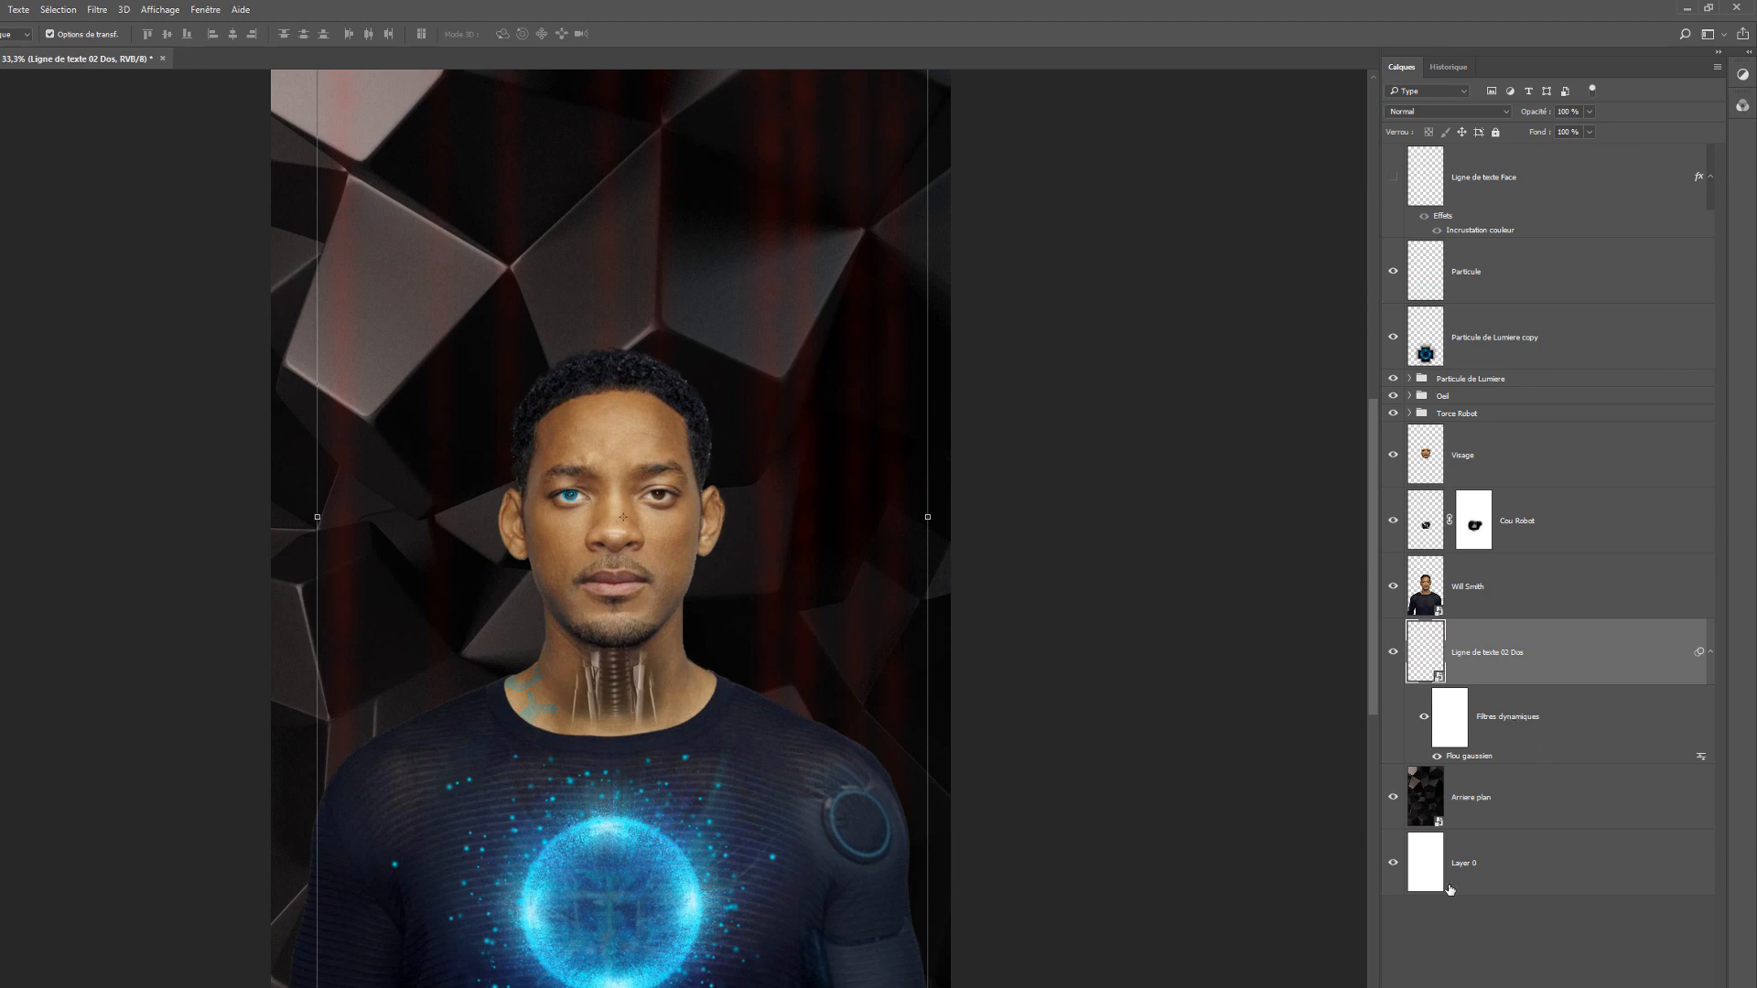
pyautogui.doubleClick(1485, 756)
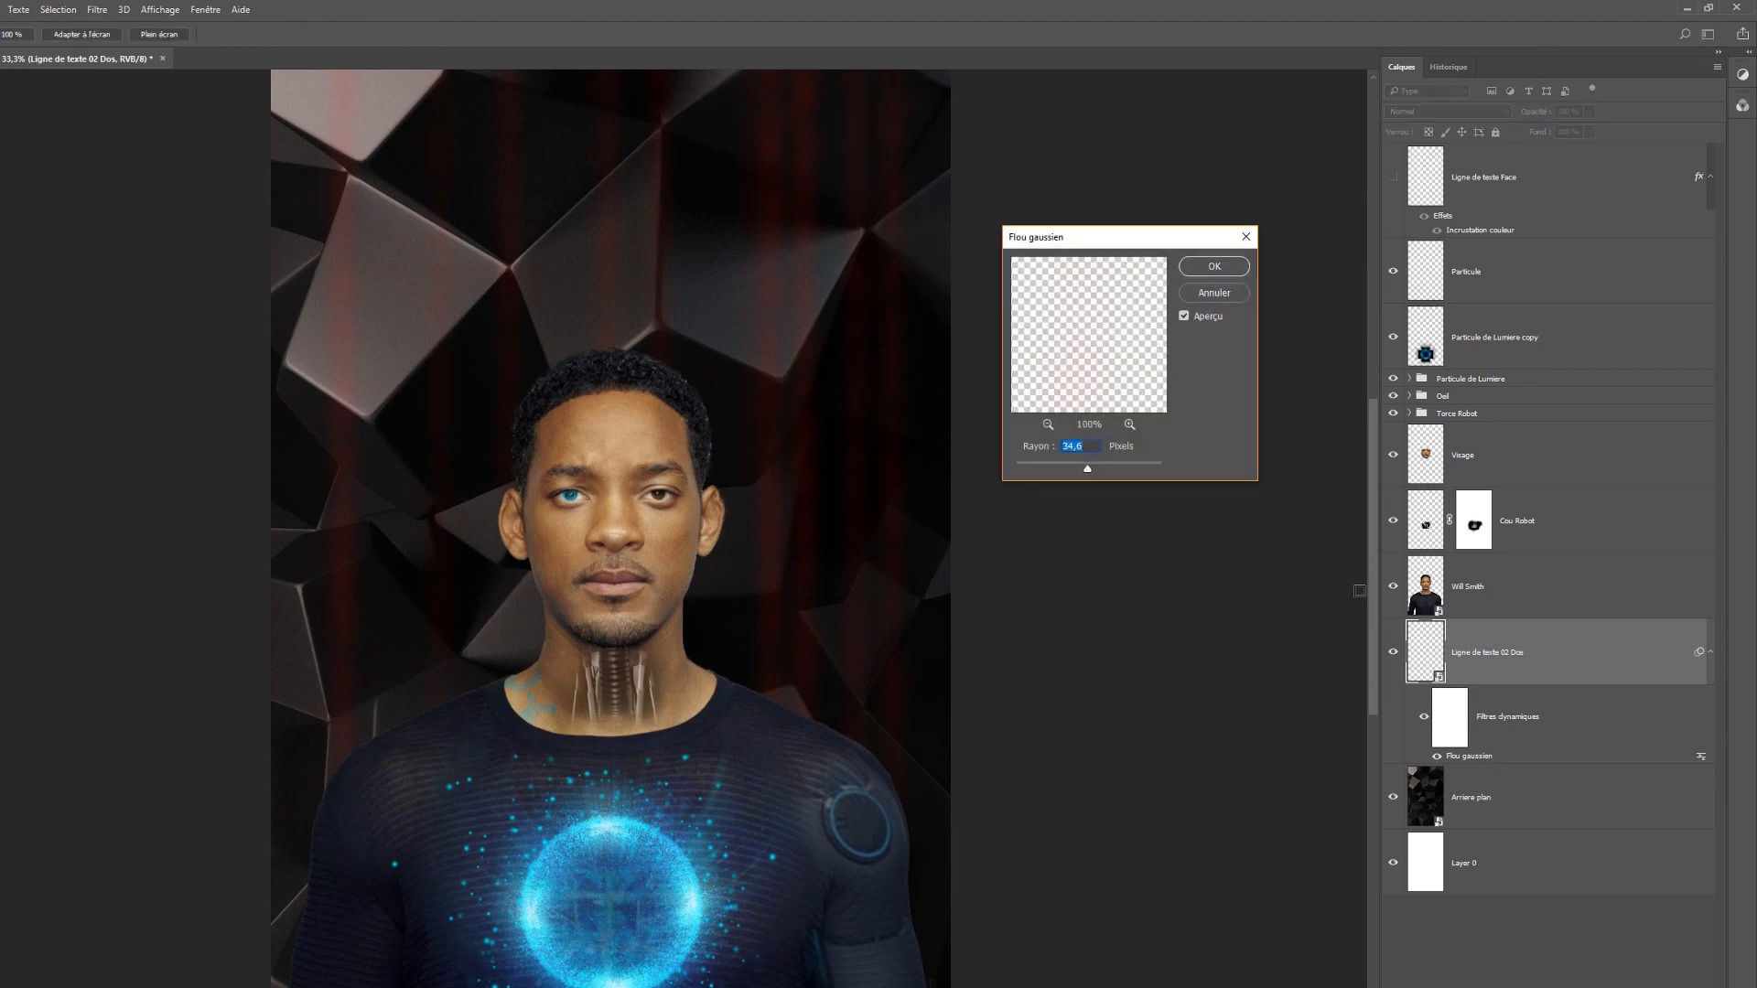
pyautogui.click(1229, 294)
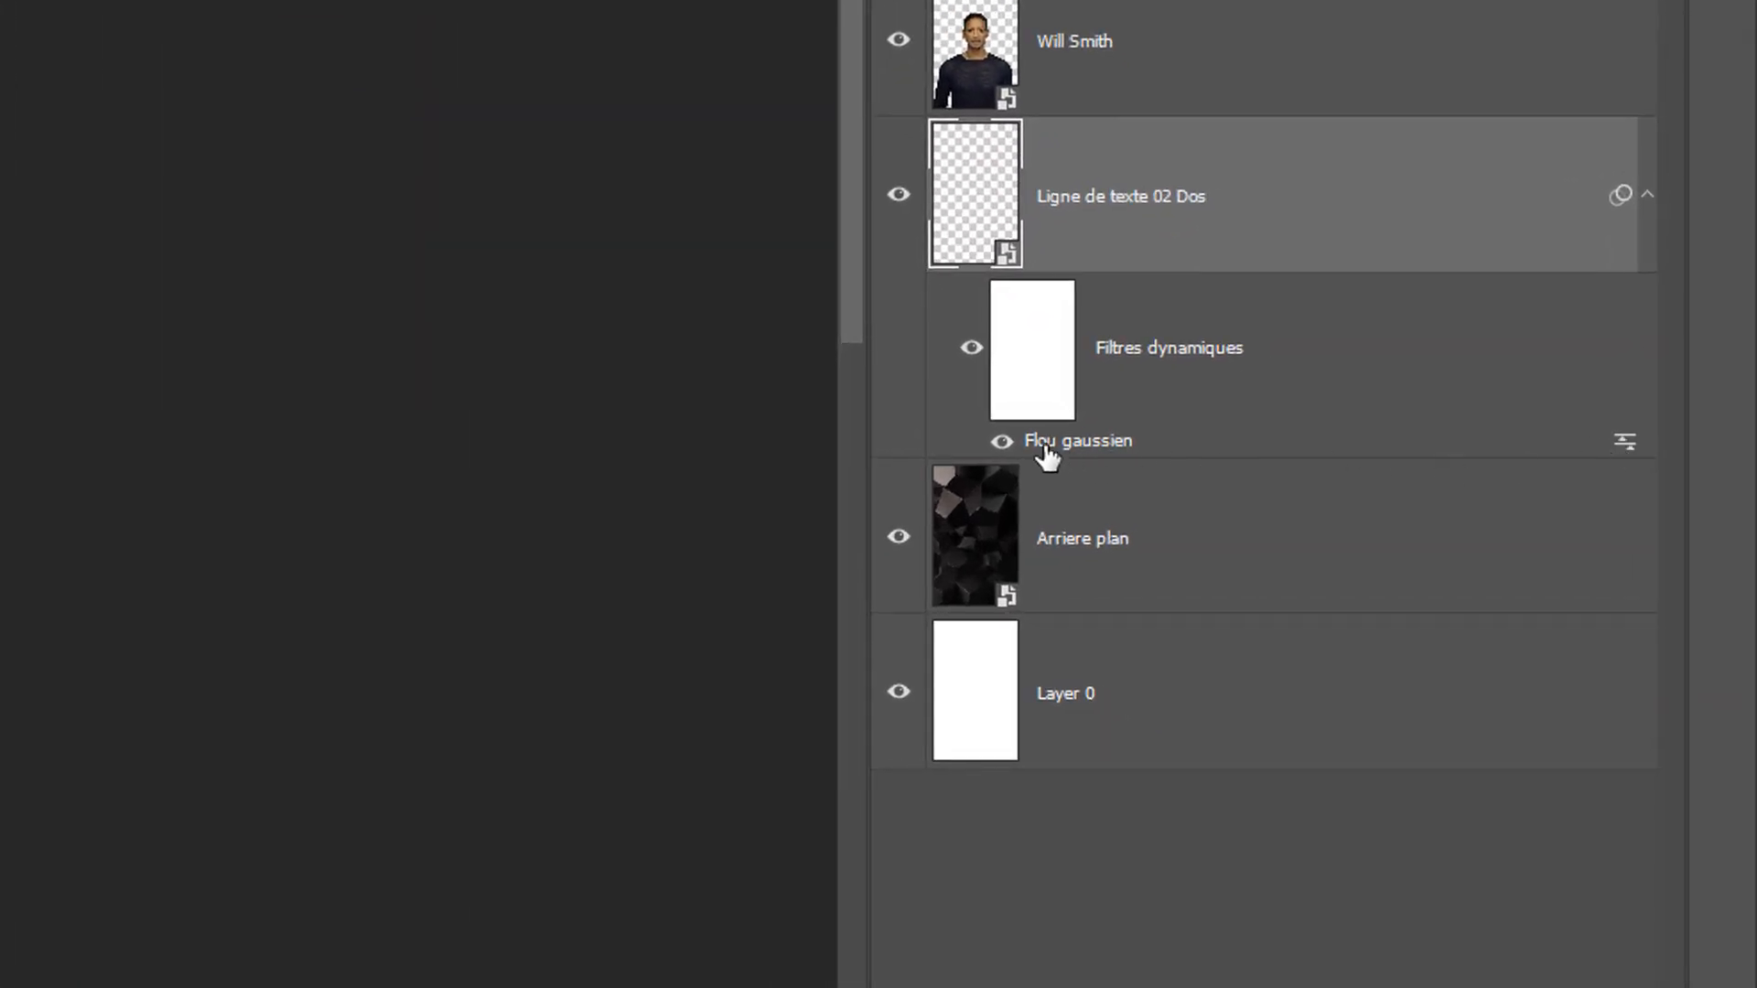
# - Set the radius of the Gaussian blur smart filter on Ligne de texte 02 Dos to 6 pixels
pyautogui.doubleClick(1090, 445)
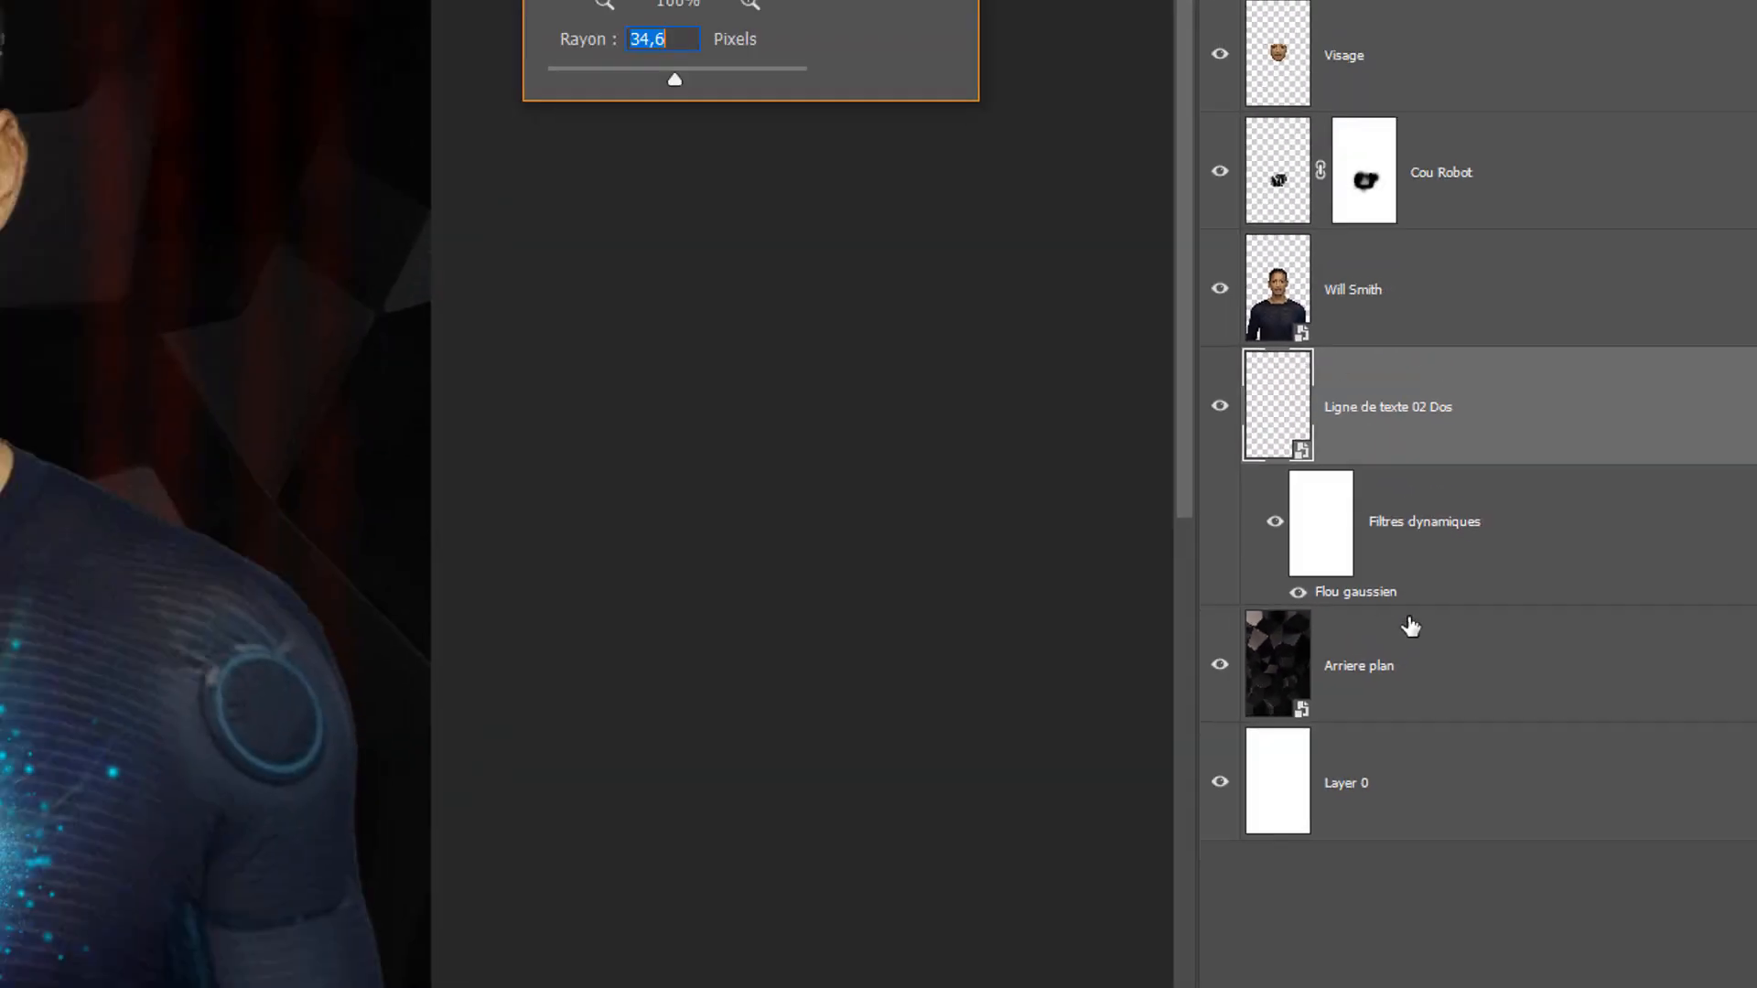
pyautogui.moveTo(1131, 218); pyautogui.dragTo(1124, 286)
pyautogui.moveTo(1140, 497); pyautogui.dragTo(1118, 497)
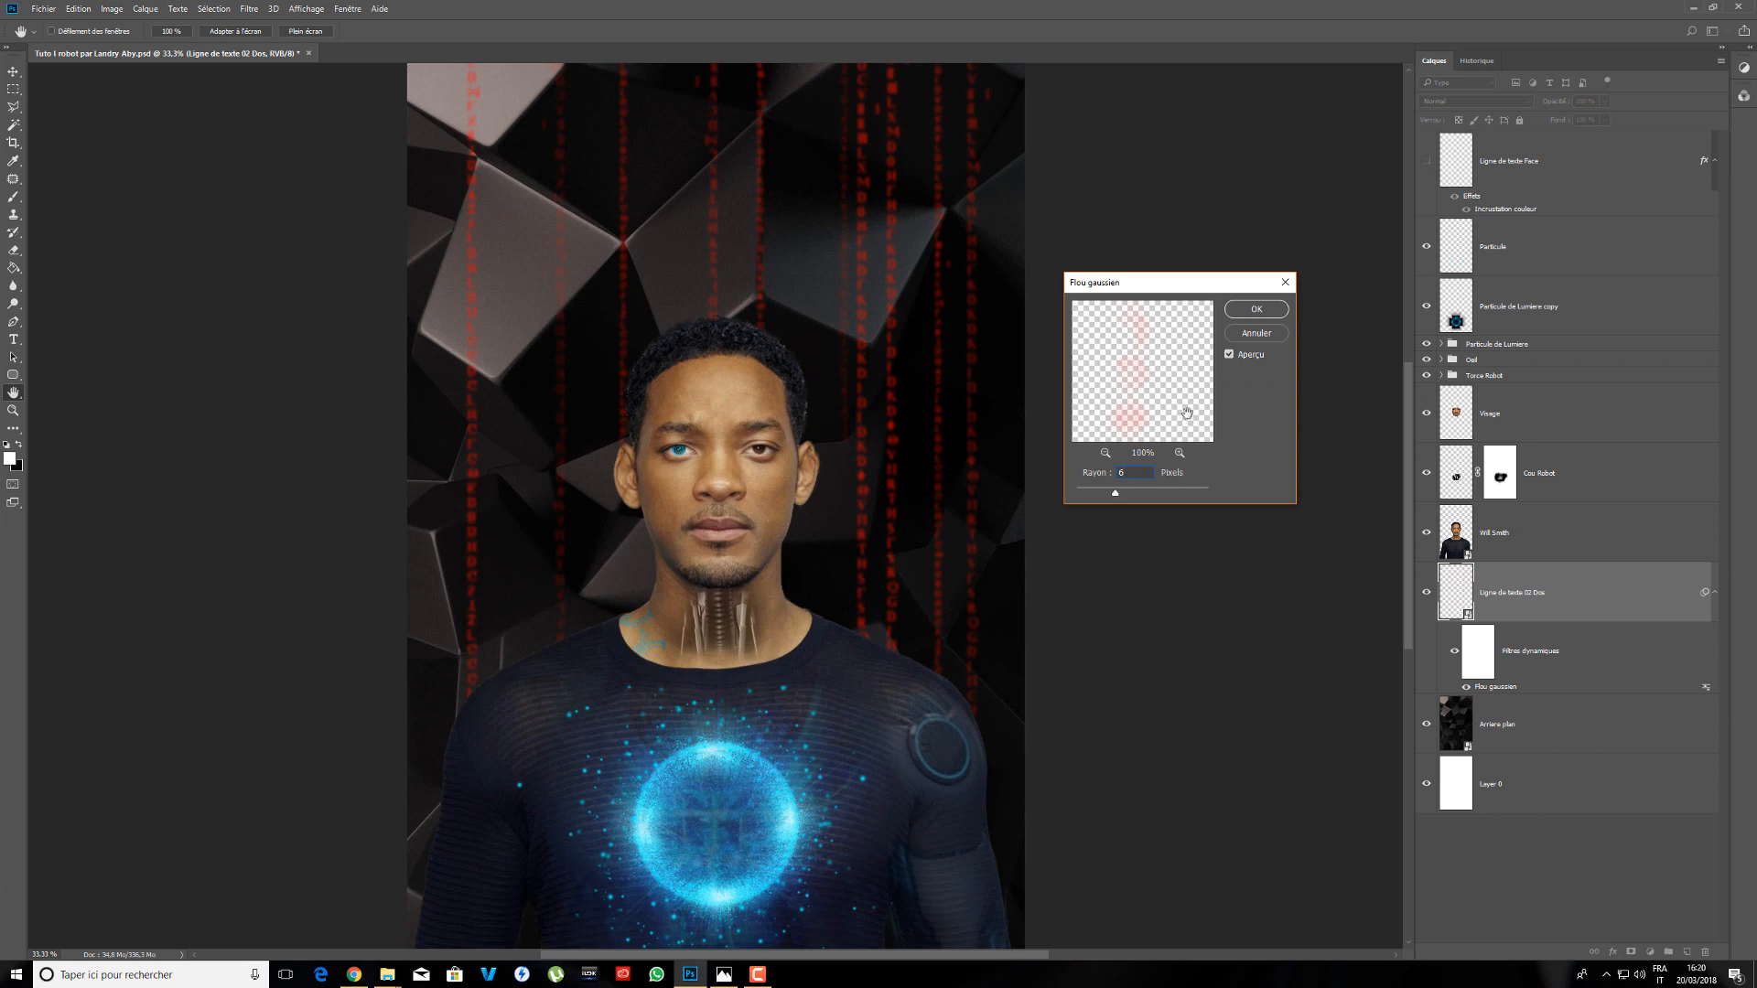
pyautogui.click(1256, 310)
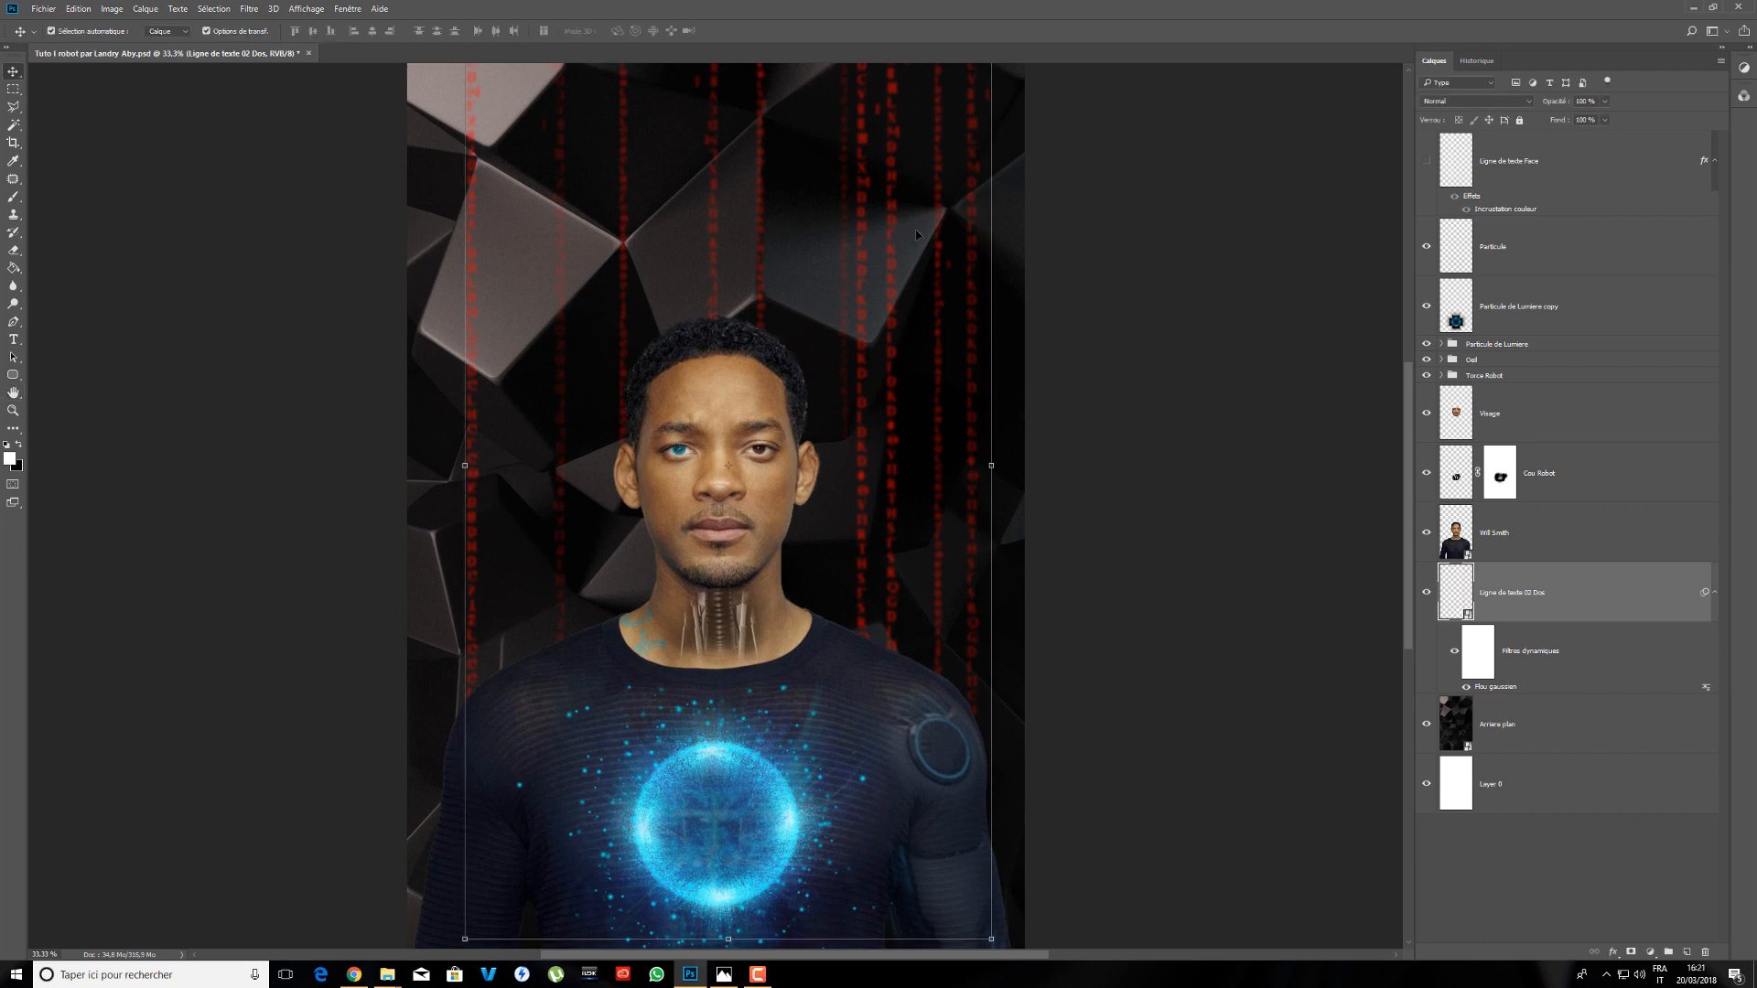
pyautogui.doubleClick(1508, 686)
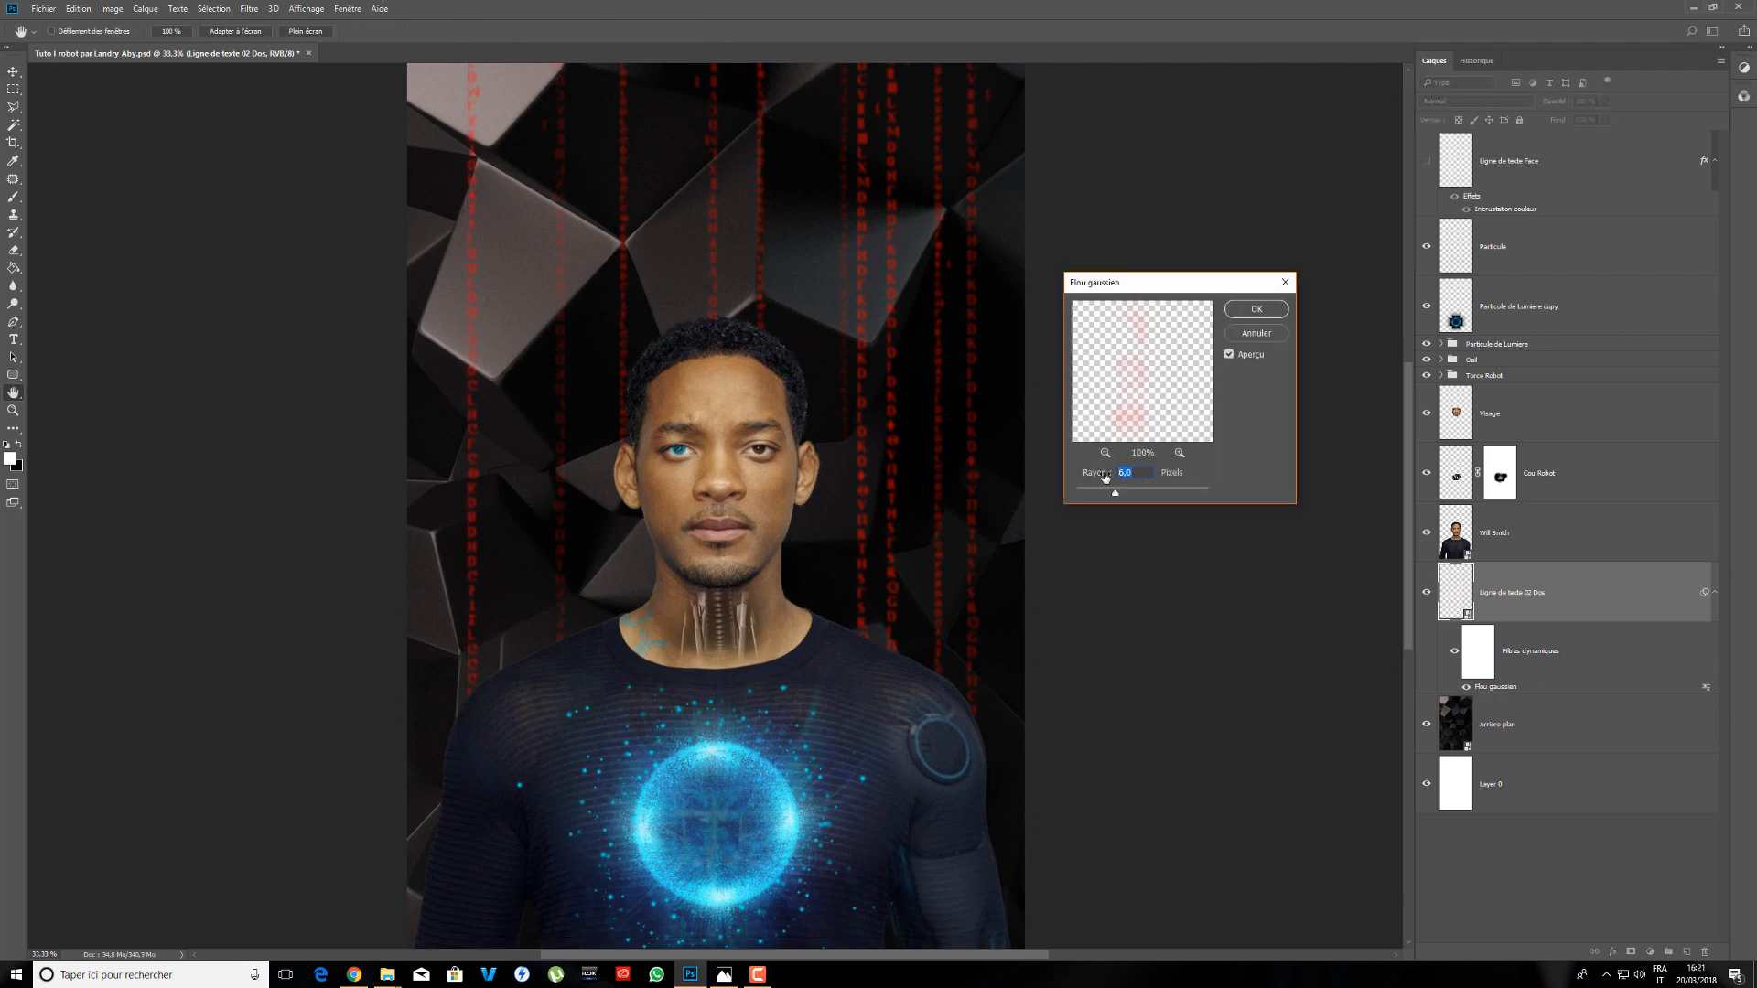
pyautogui.press('Return')
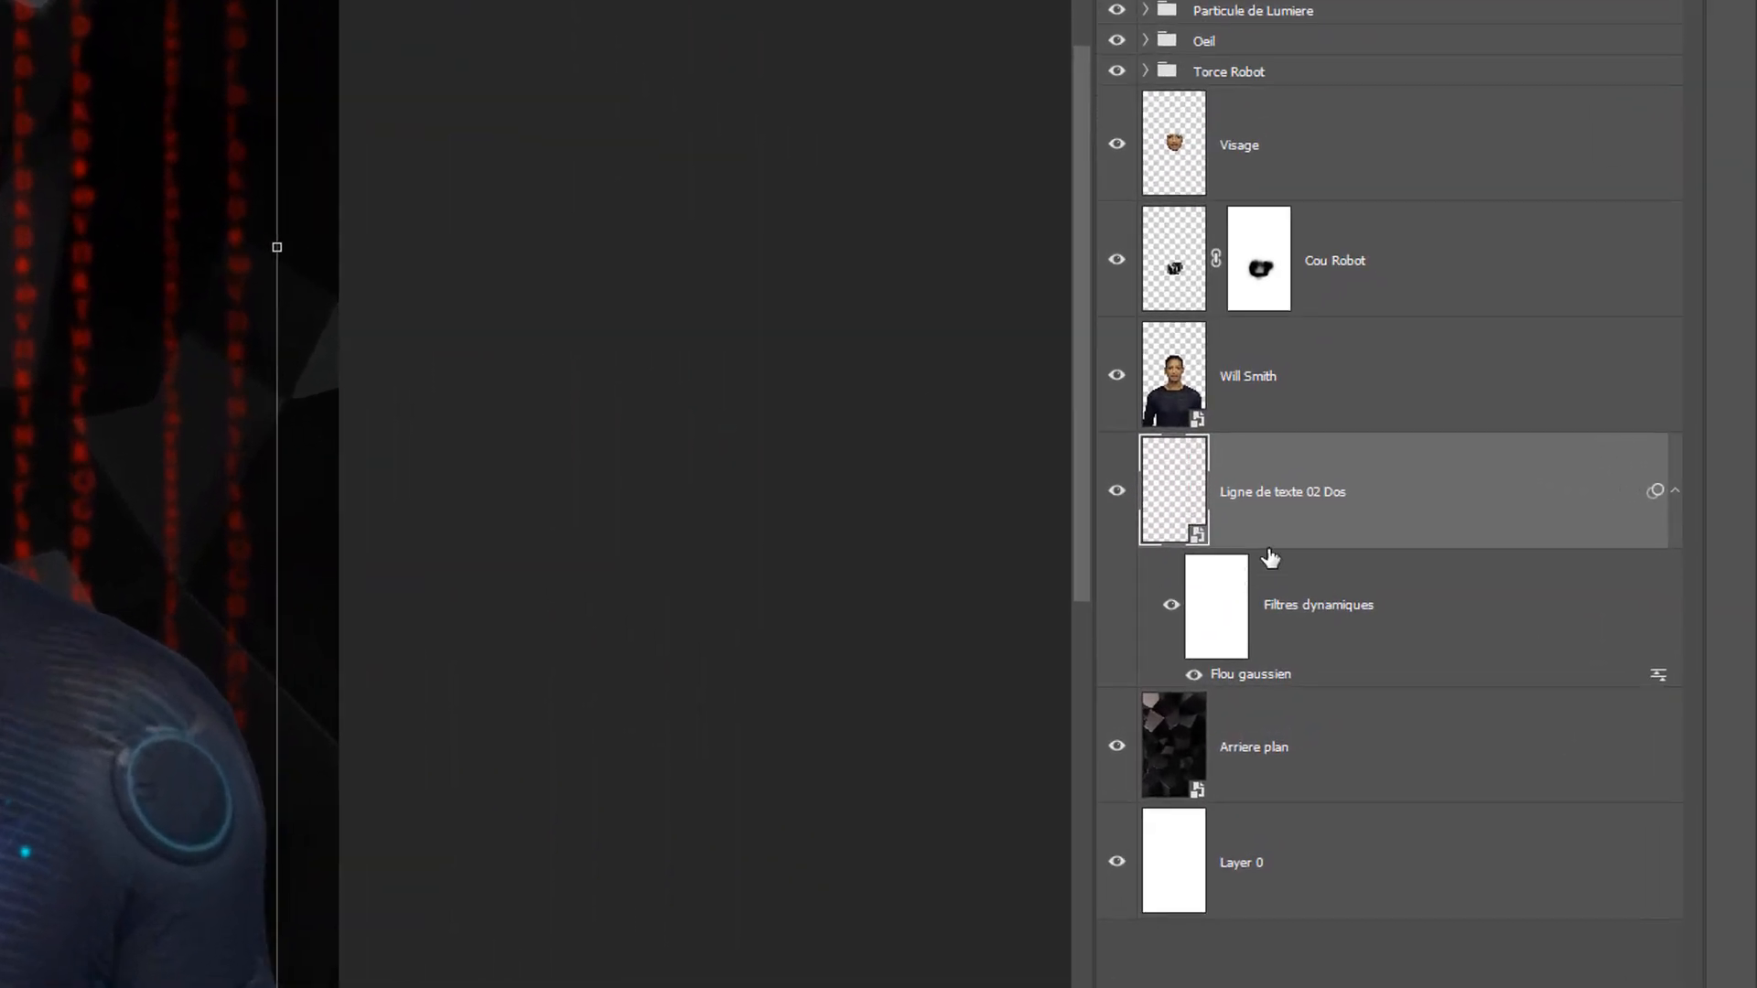
# - Target the smart filter mask of Ligne de texte 02 Dos and set up the soft round Arrondi flou brush at 851 px
pyautogui.click(1235, 596)
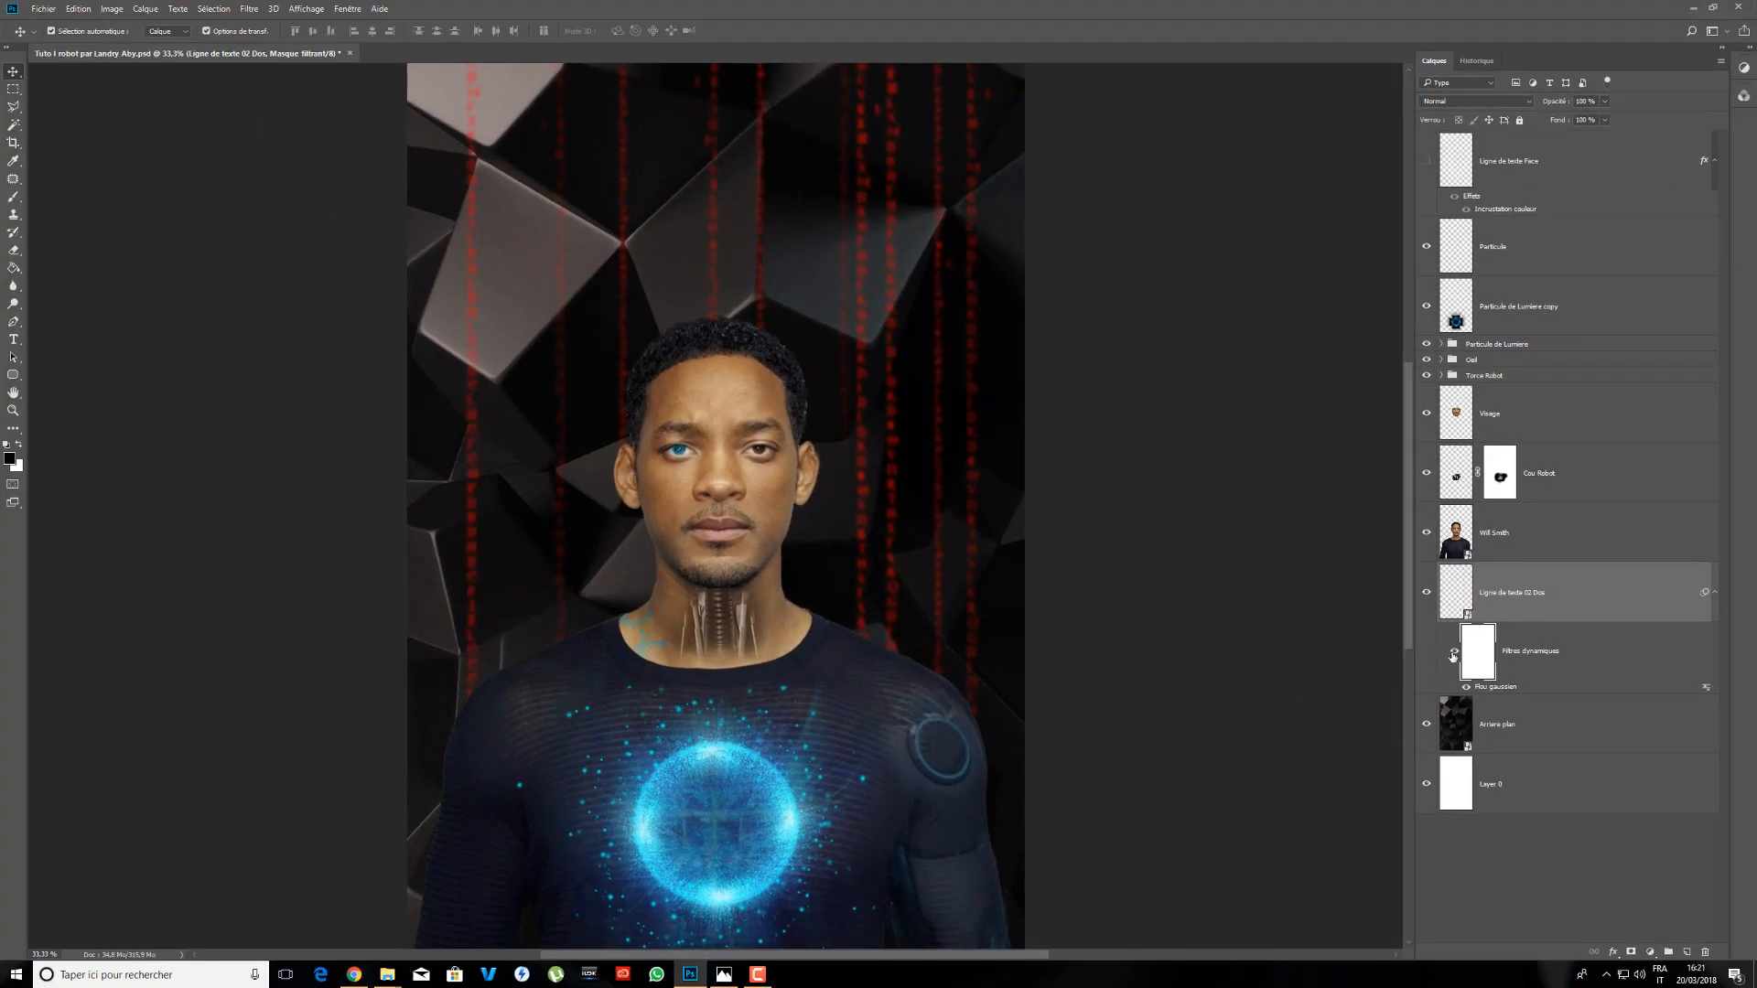
pyautogui.click(12, 197)
pyautogui.rightClick(567, 356)
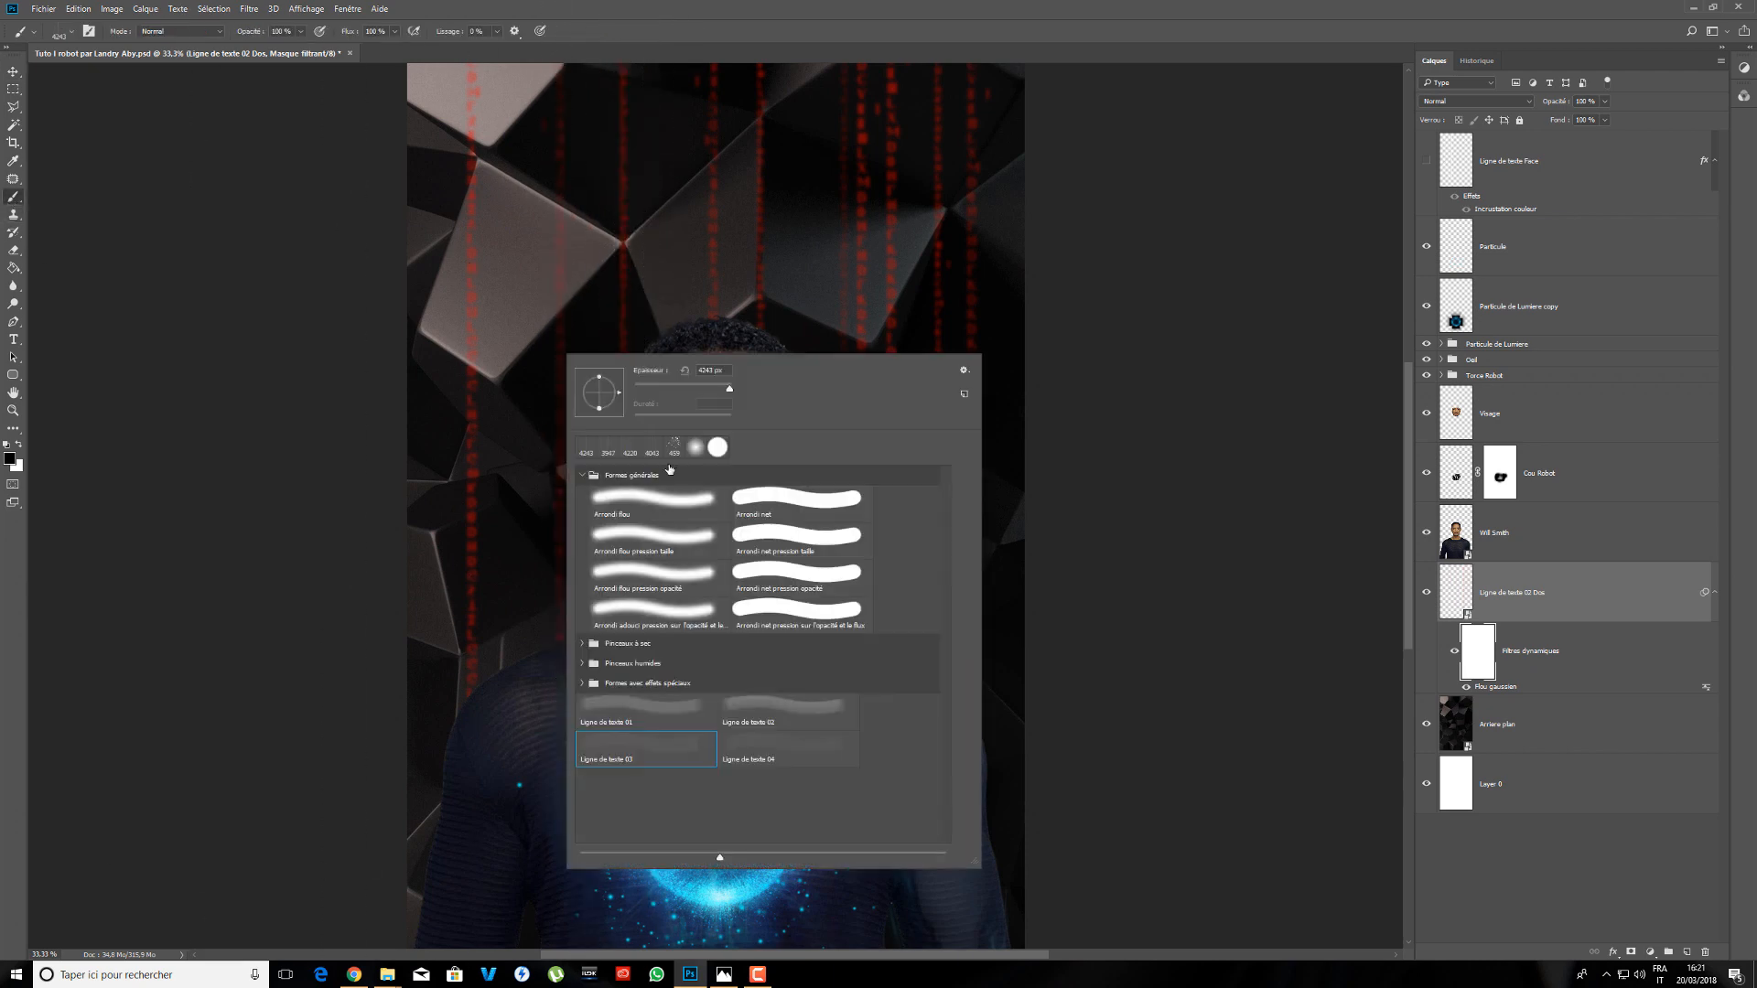
pyautogui.click(650, 505)
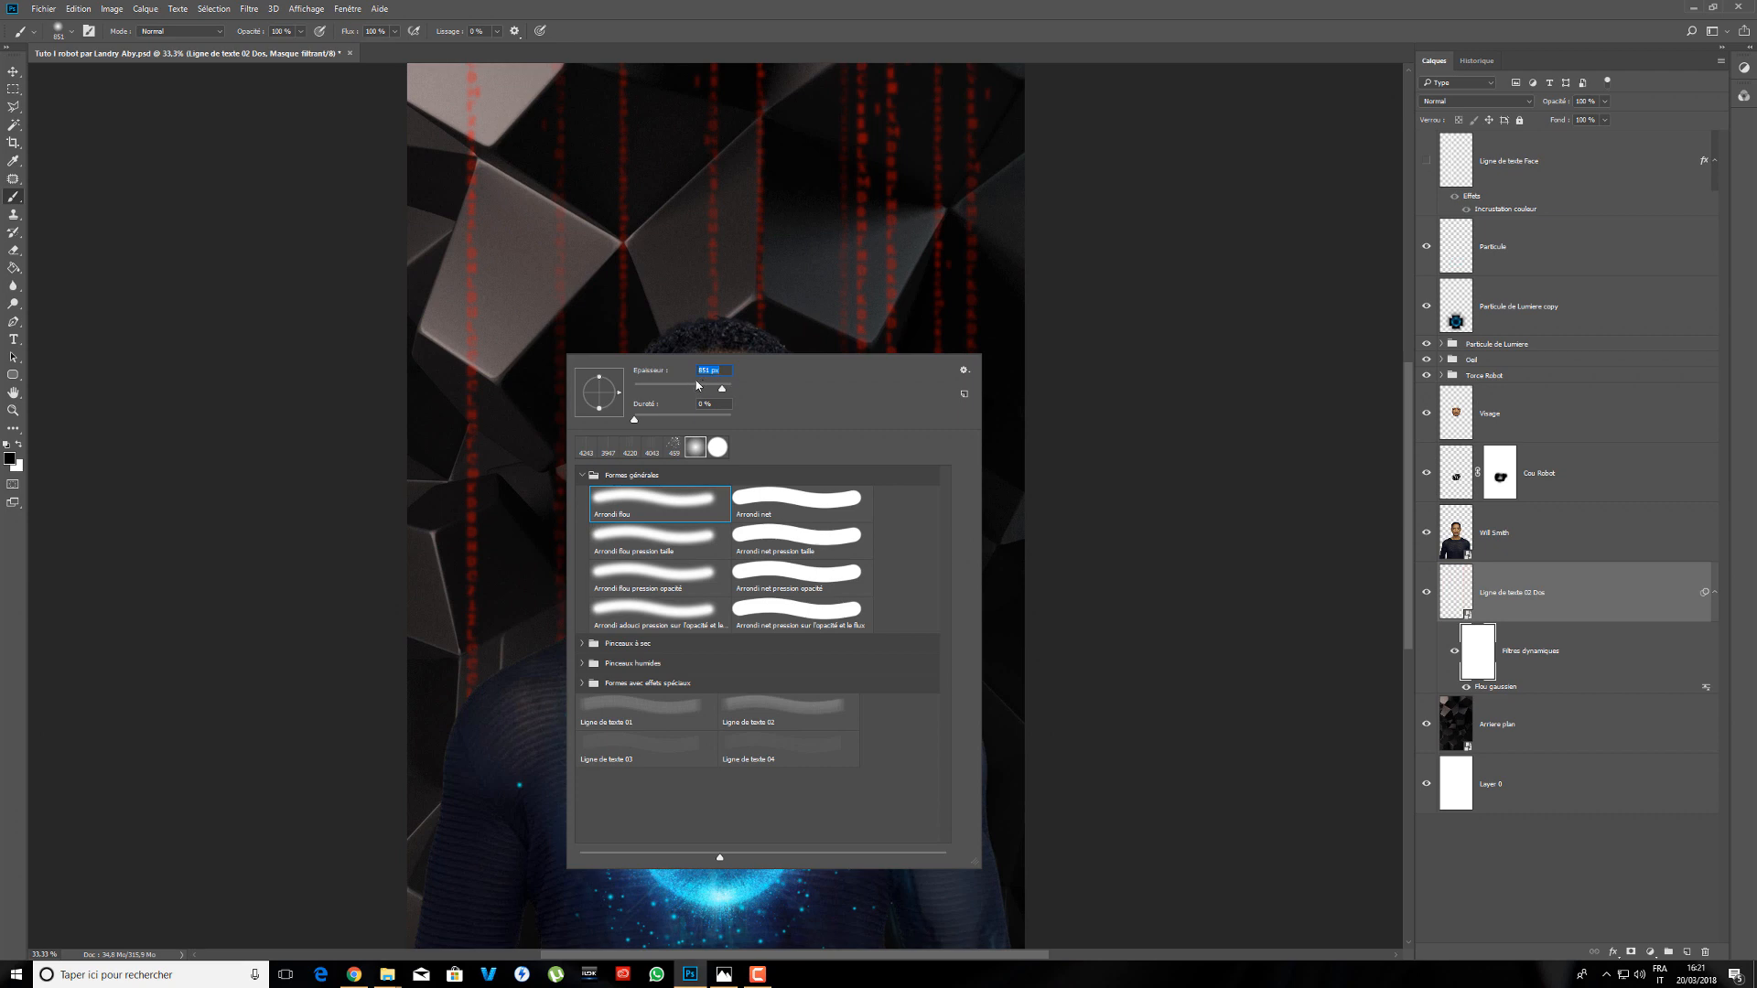
pyautogui.click(924, 23)
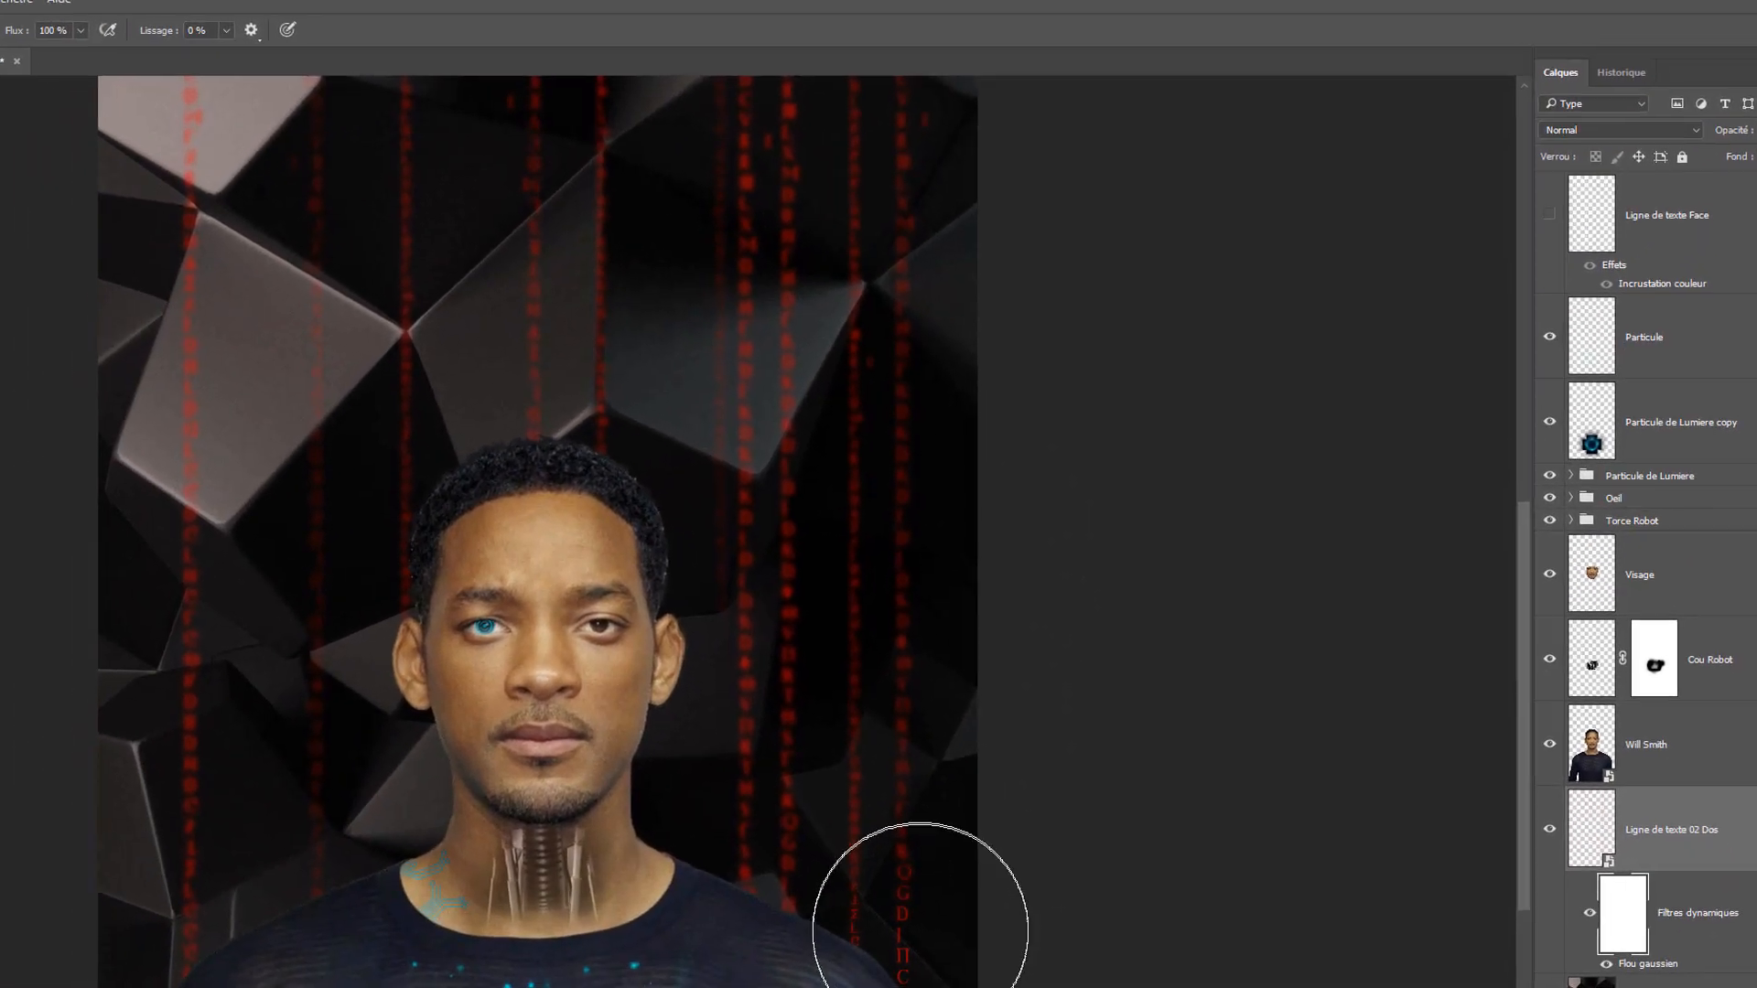
# - Paint black on the filter mask over the lower parts of the outer red text lines beside the man's shoulder to remove their blur
pyautogui.moveTo(919, 928); pyautogui.dragTo(920, 724)
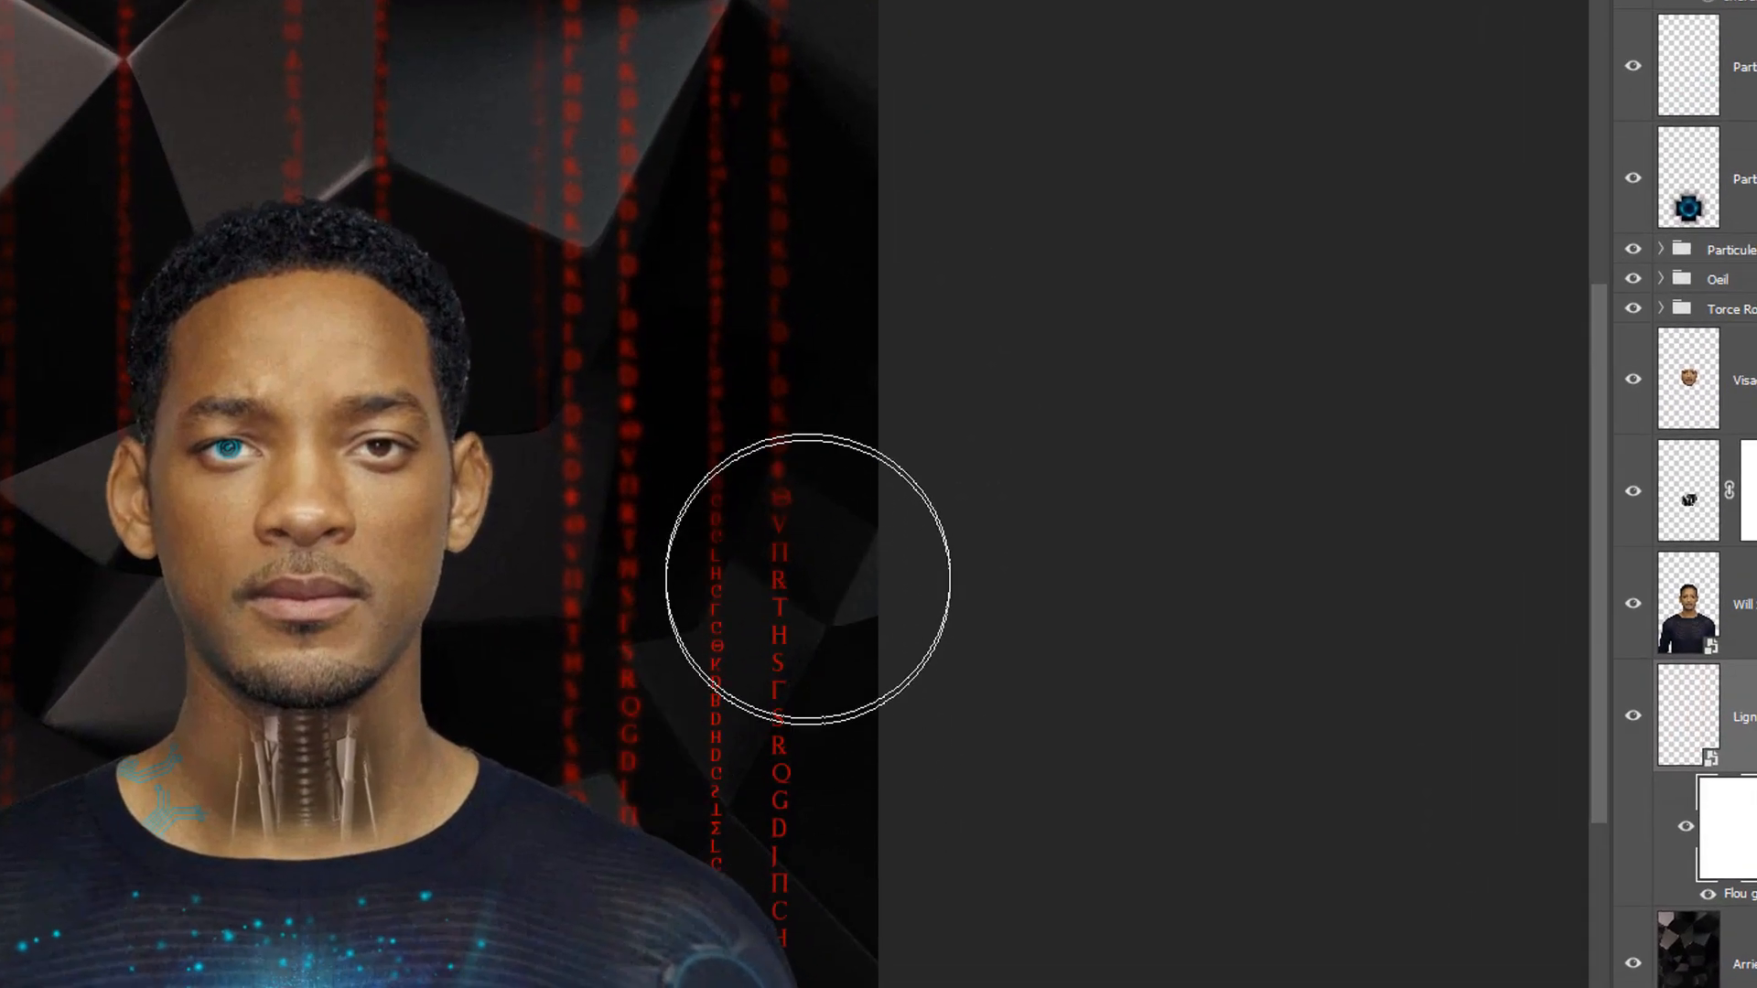
pyautogui.moveTo(808, 579)
pyautogui.mouseDown()
pyautogui.moveTo(808, 482)
pyautogui.moveTo(778, 480)
pyautogui.mouseUp()
pyautogui.hotkey('ctrl', '+')
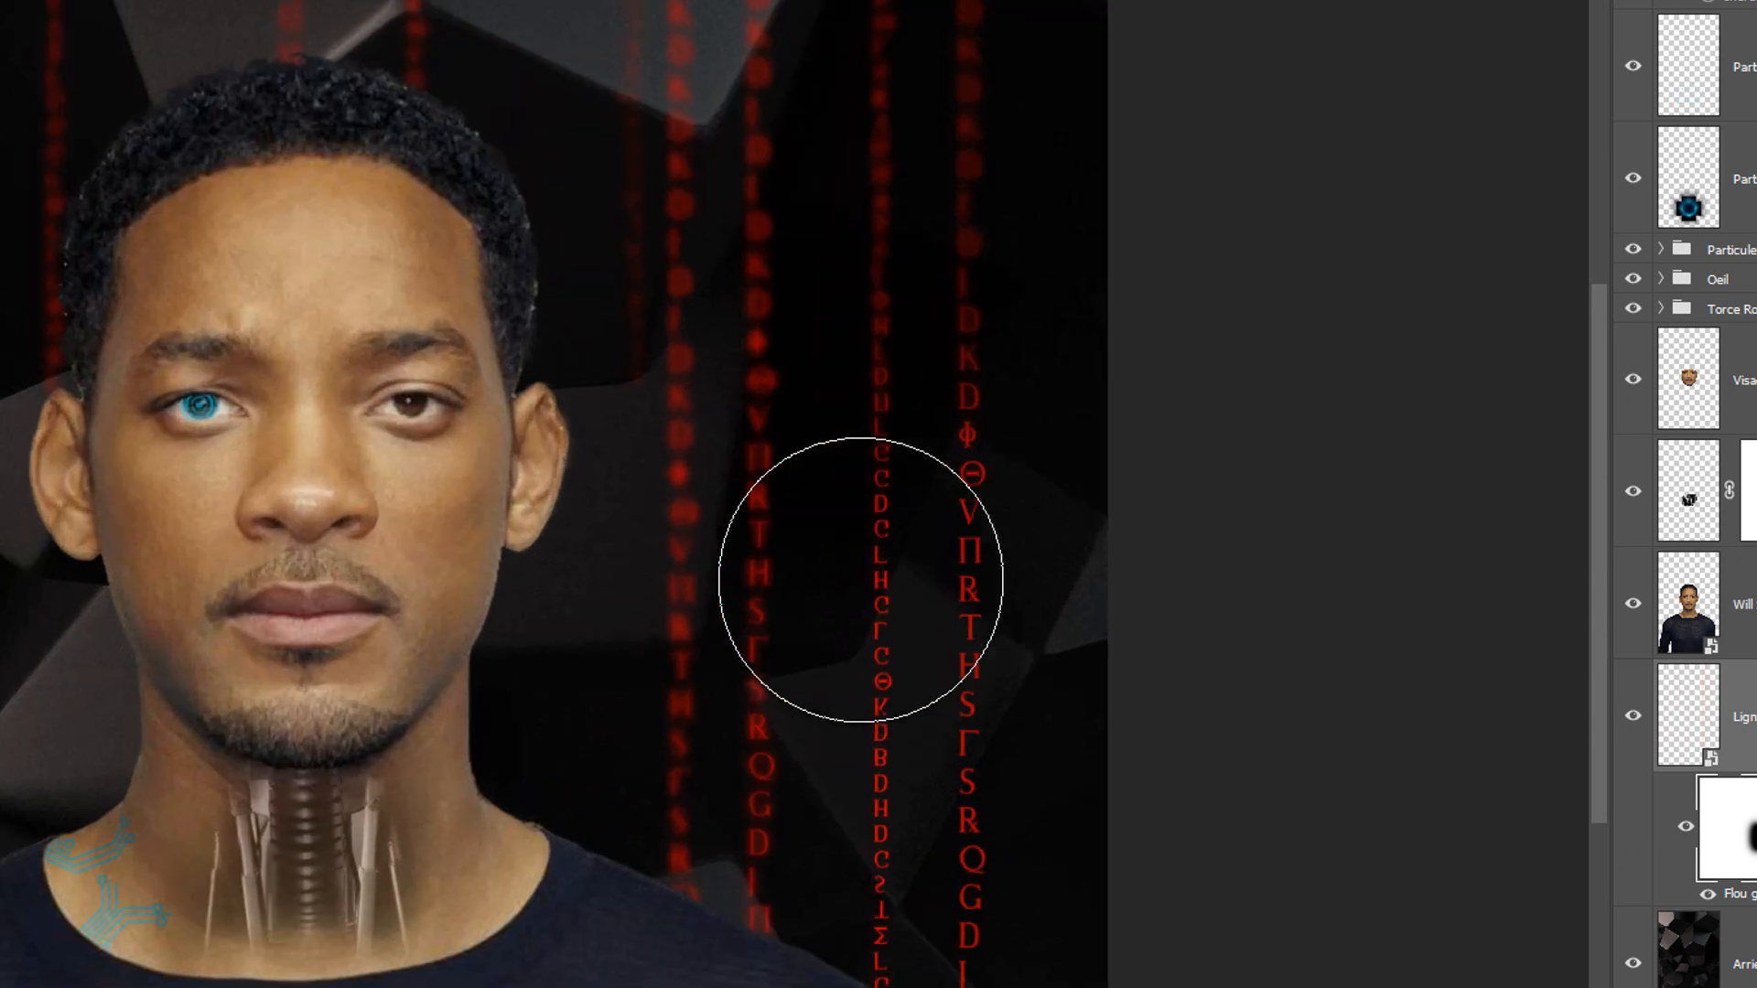
pyautogui.moveTo(851, 143); pyautogui.dragTo(513, 273)
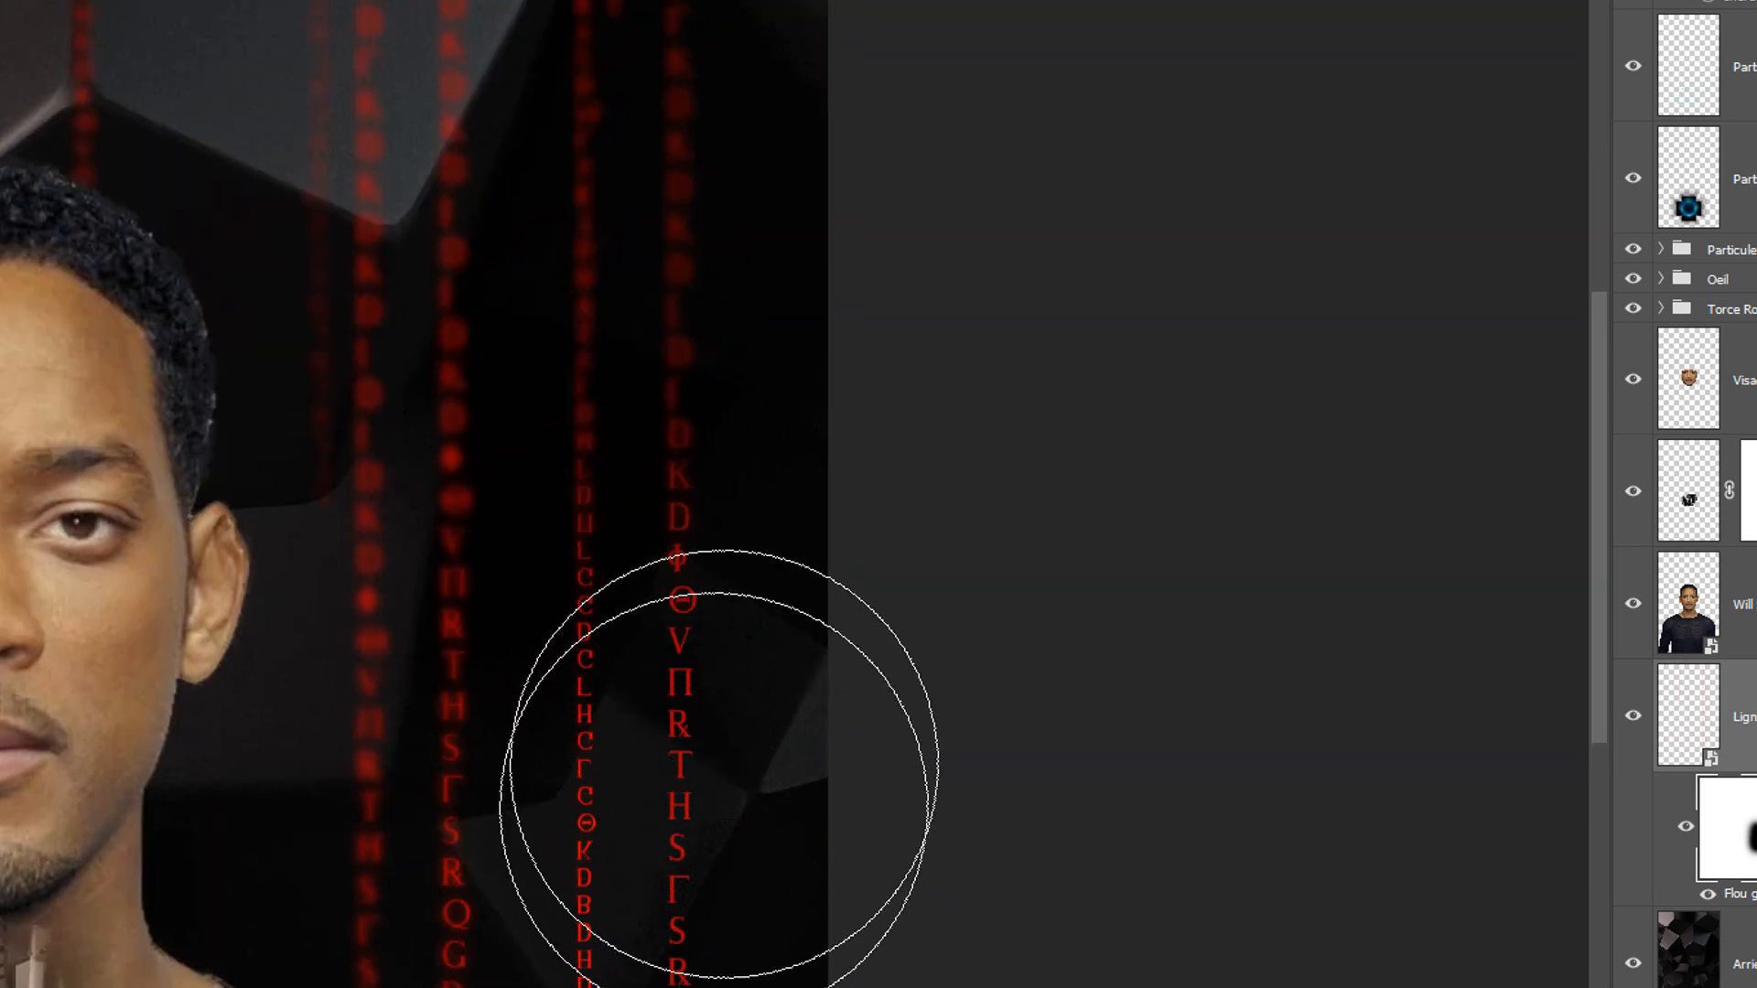
pyautogui.moveTo(693, 417); pyautogui.dragTo(659, 974)
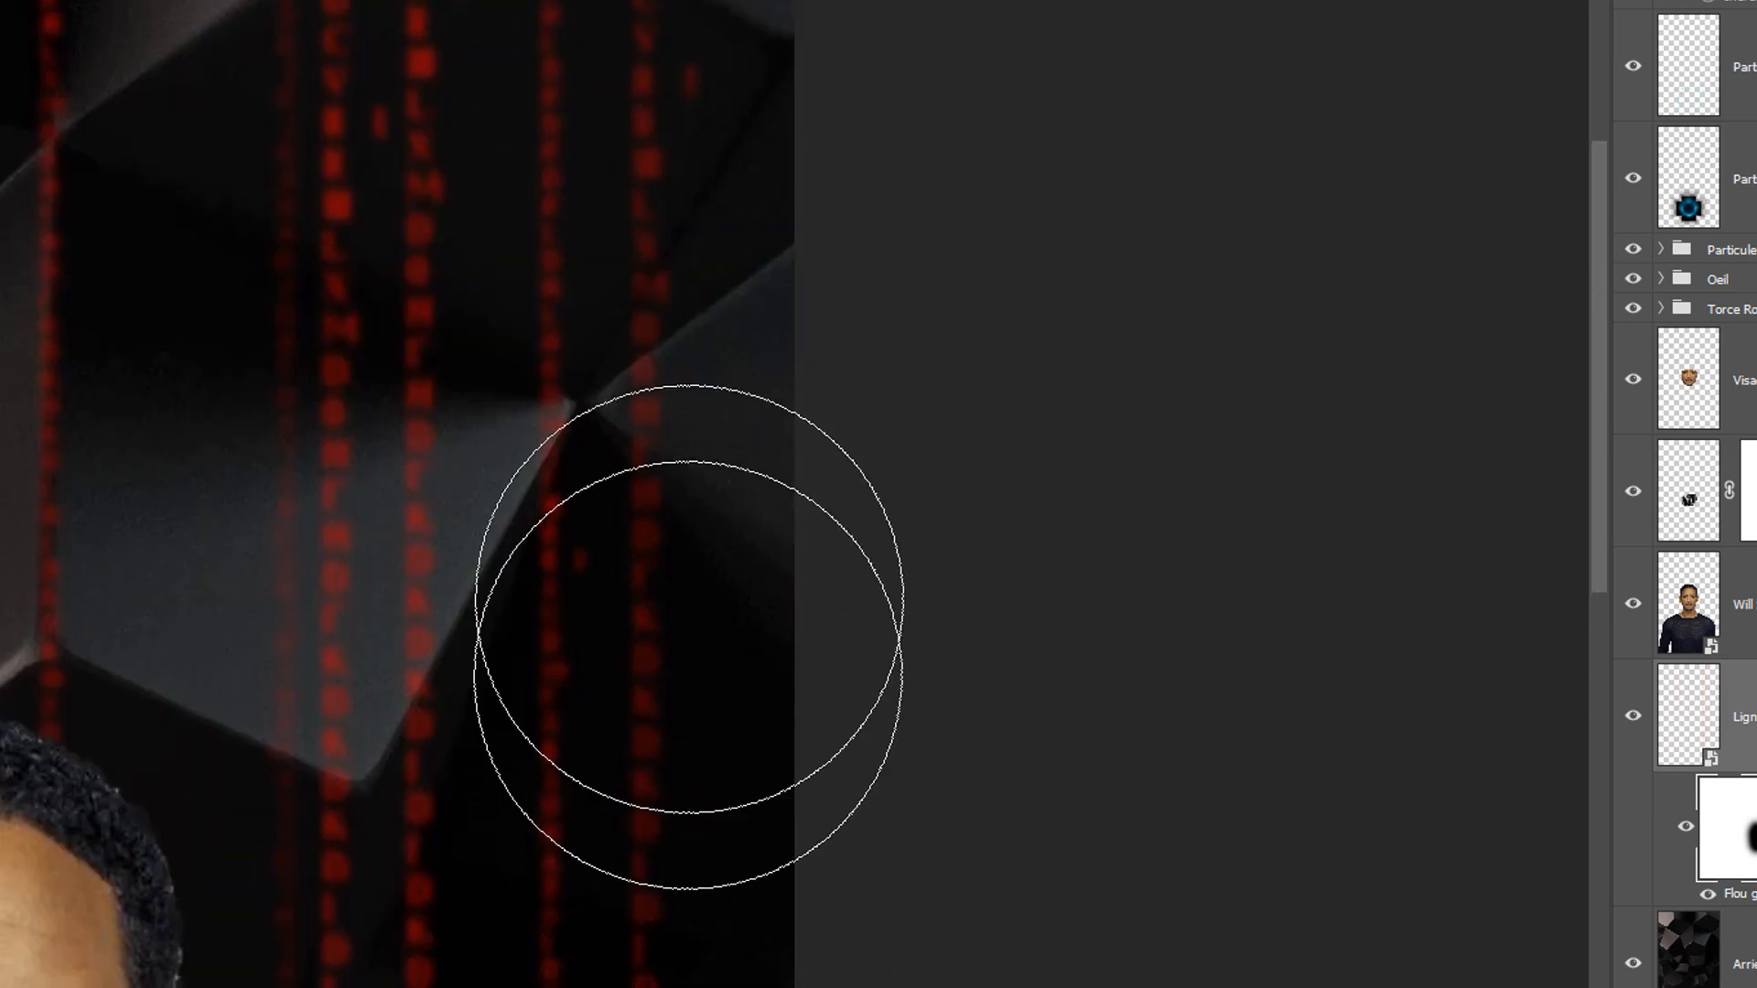
pyautogui.moveTo(780, 972); pyautogui.dragTo(978, 345)
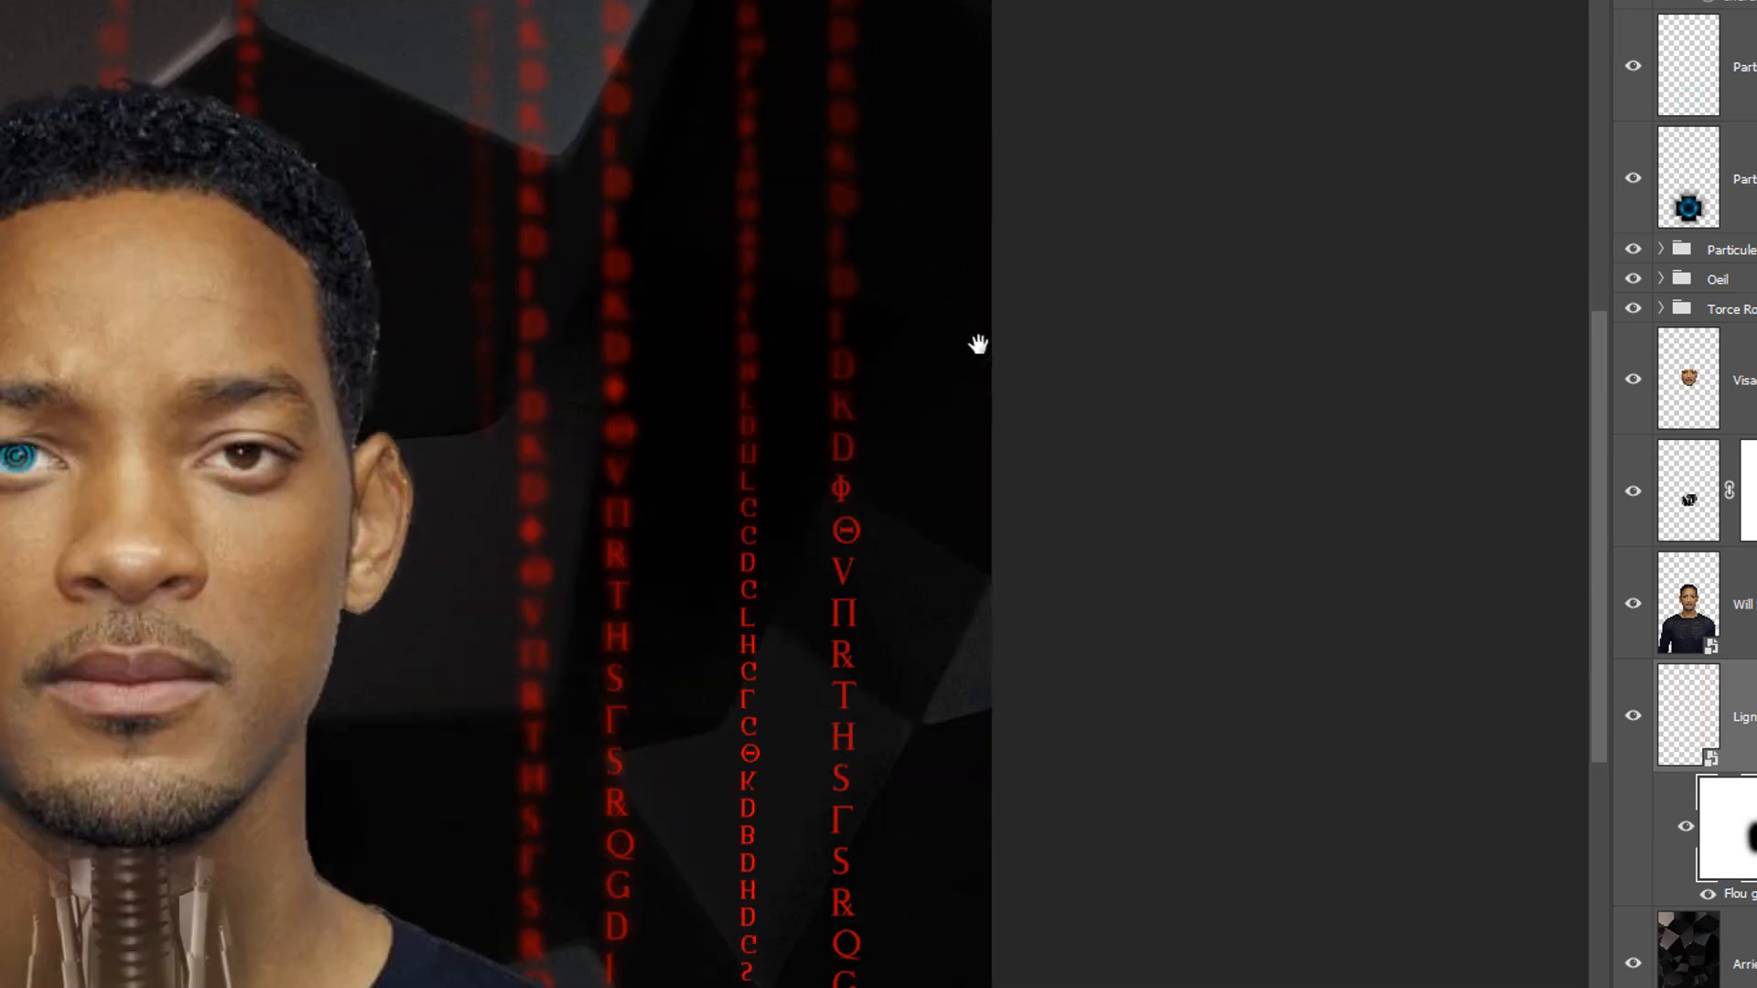
# - Reduce the brush to 317 px and mask the blur along the red text lines nearest the face, continuing toward the poster's upper edge
pyautogui.rightClick(530, 881)
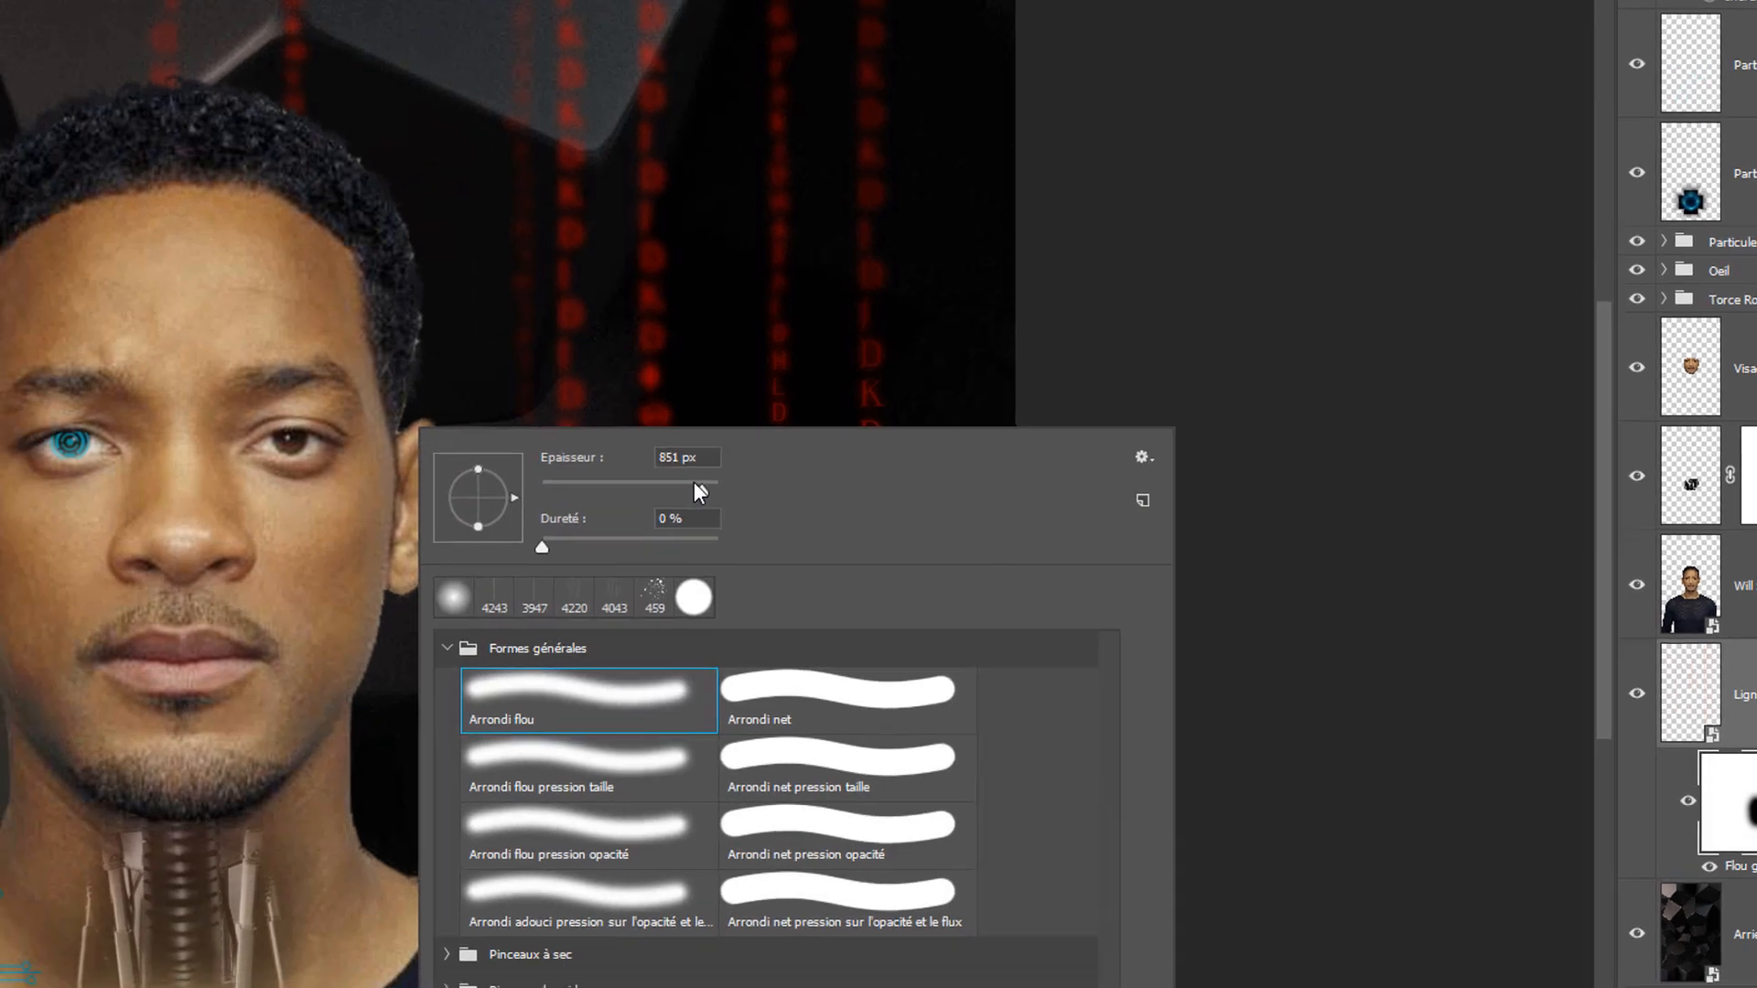
pyautogui.moveTo(668, 506); pyautogui.dragTo(659, 506)
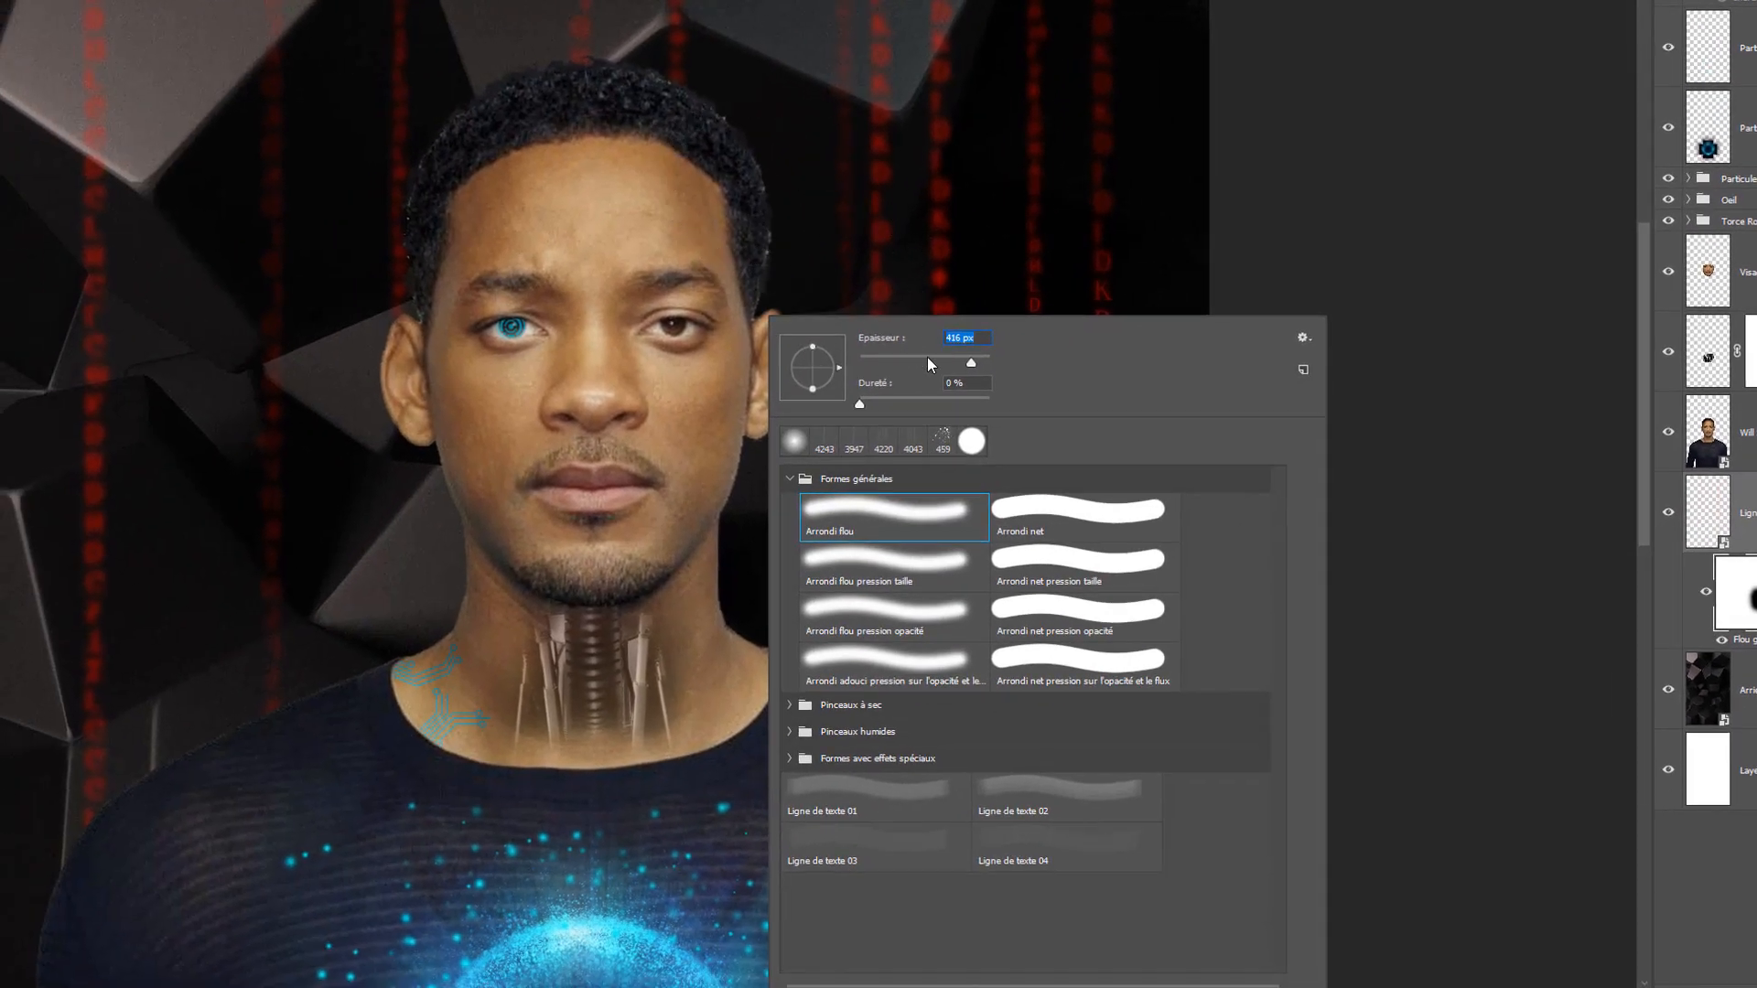
pyautogui.click(743, 57)
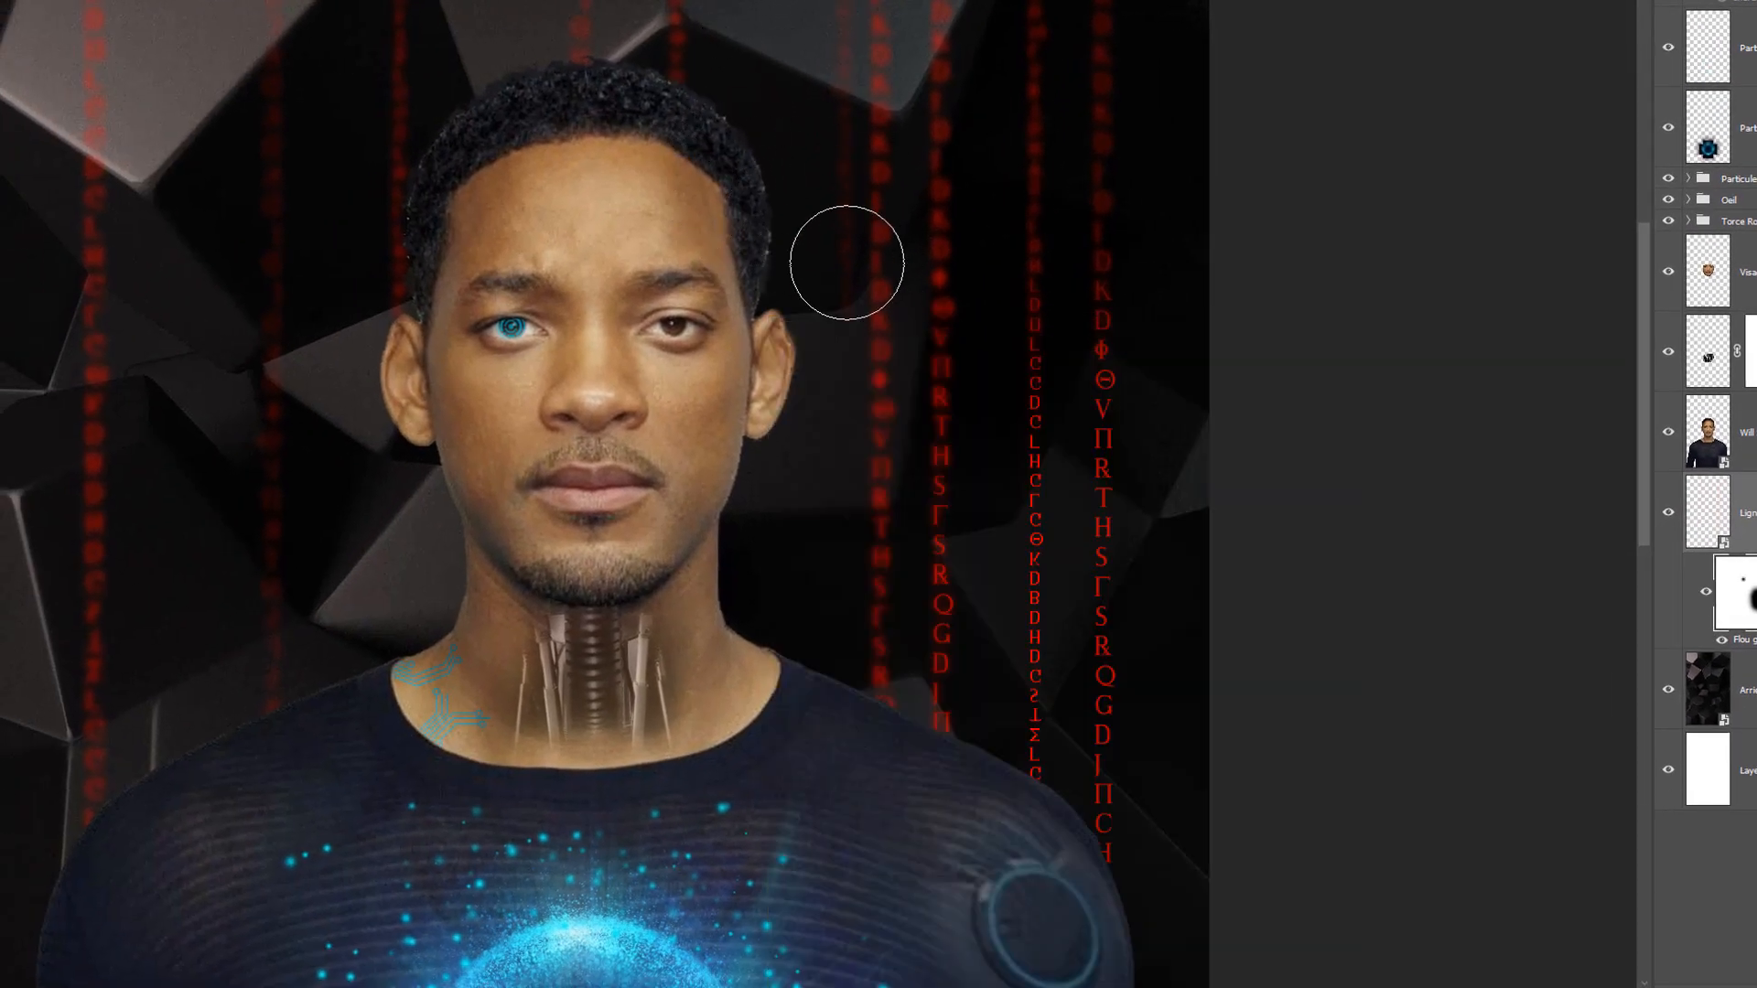
pyautogui.moveTo(845, 733); pyautogui.dragTo(808, 311)
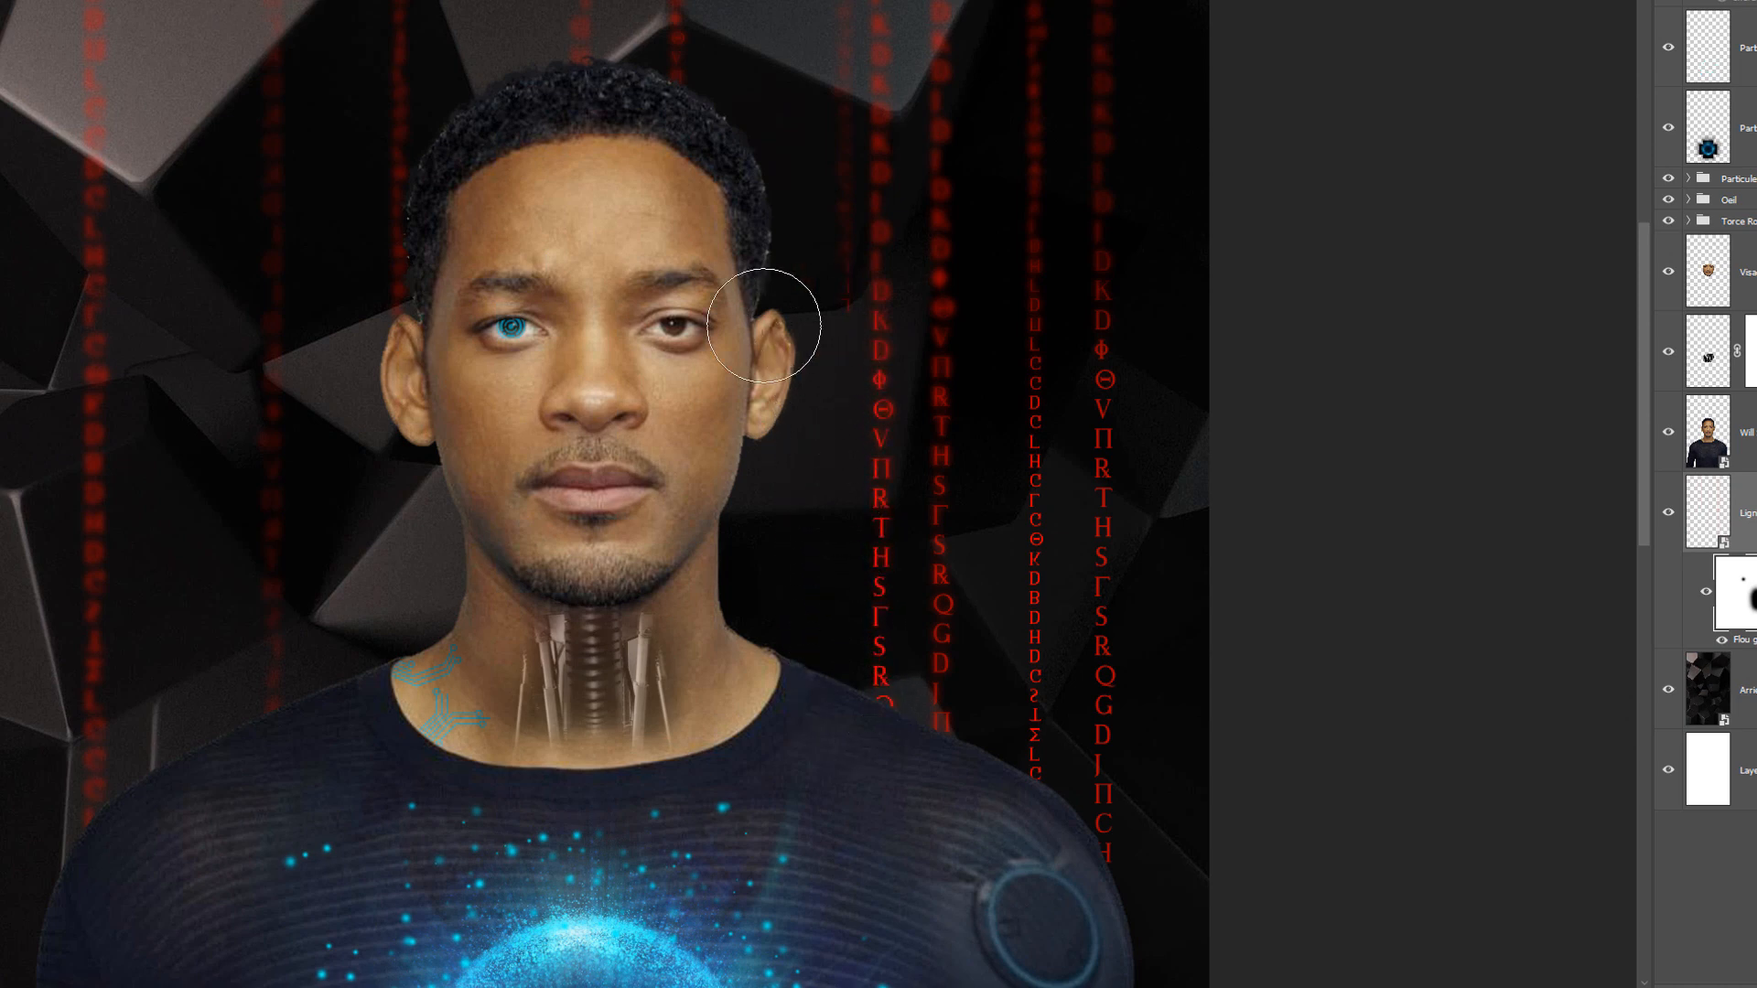
pyautogui.moveTo(827, 160); pyautogui.dragTo(827, 443)
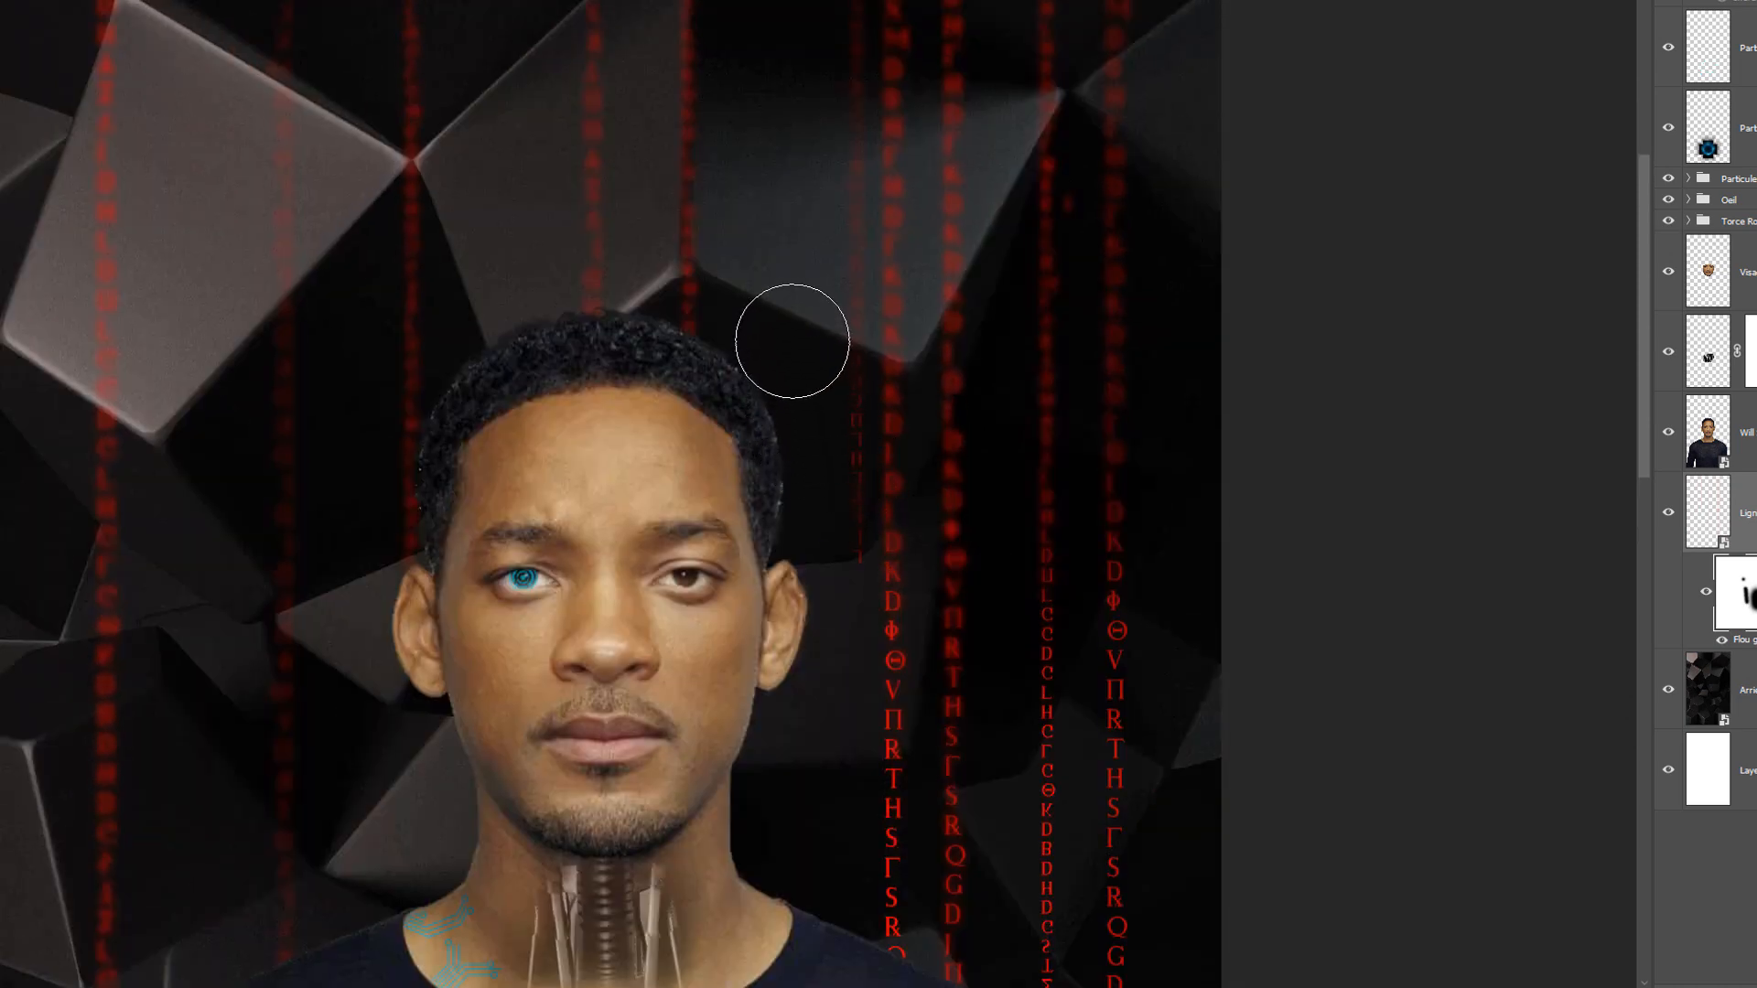
pyautogui.moveTo(902, 173); pyautogui.dragTo(902, 400)
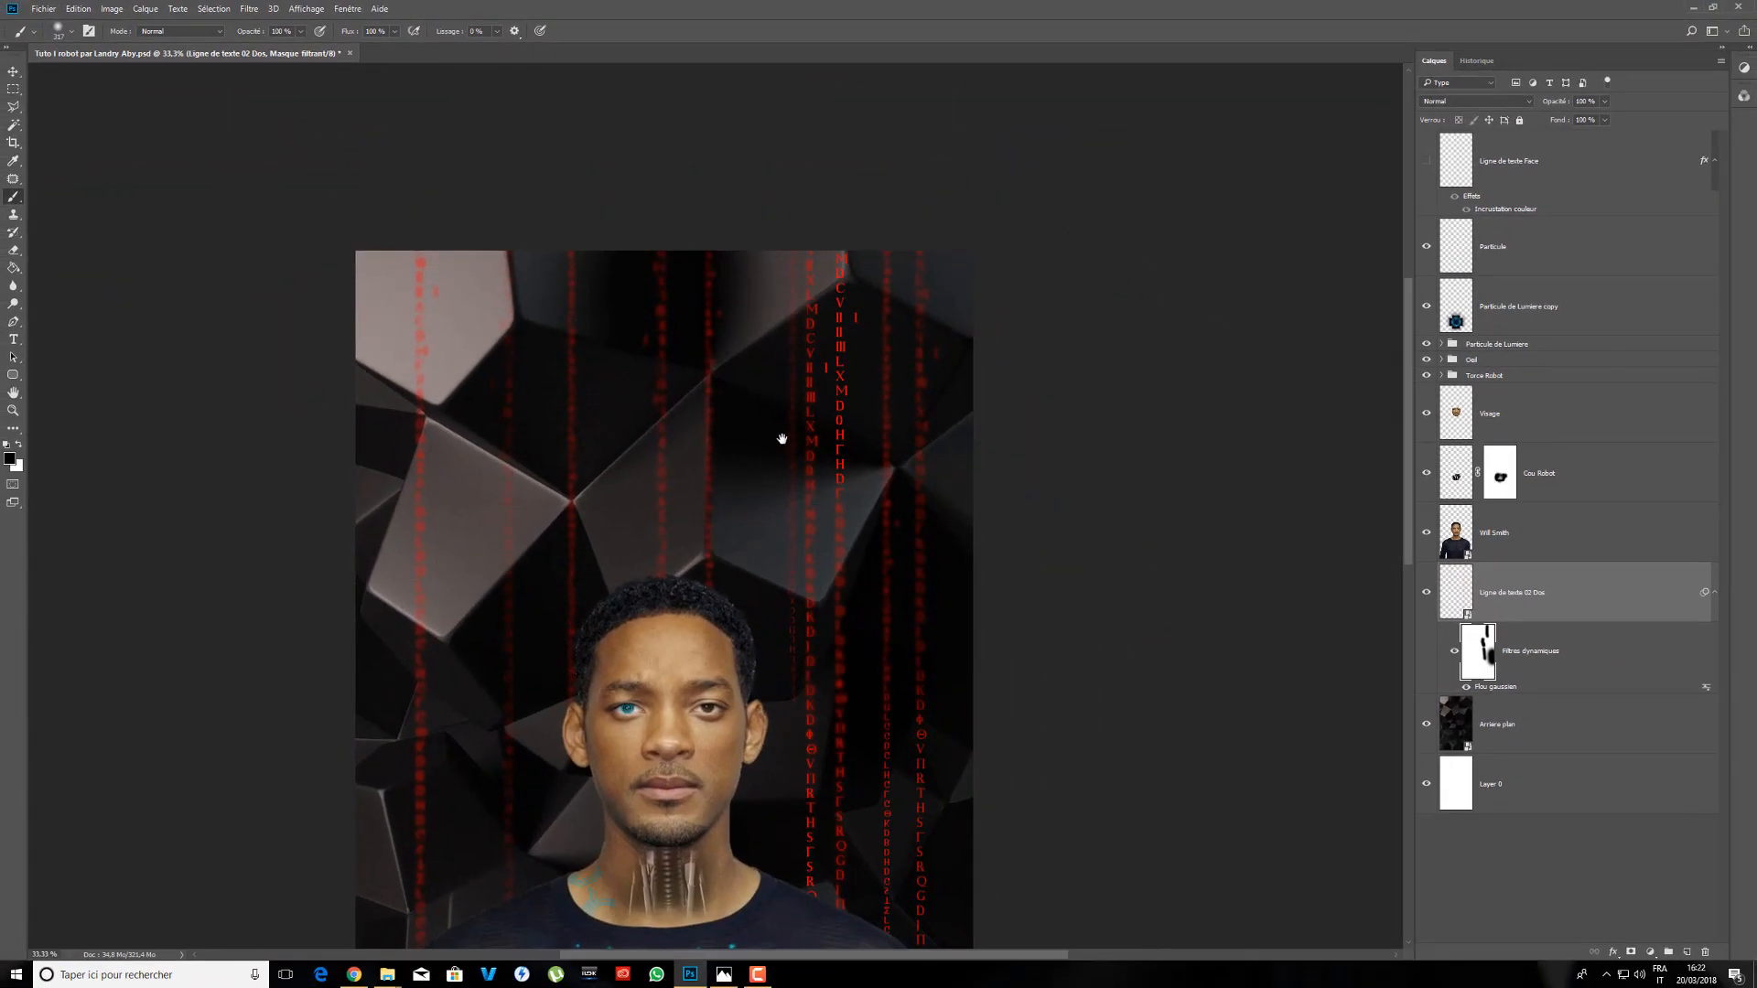
# - Paint black on the filter mask along the red text lines above the head and on the poster's other side to sharpen parts of them
pyautogui.moveTo(763, 561); pyautogui.dragTo(940, 437)
pyautogui.moveTo(700, 645)
pyautogui.mouseDown()
pyautogui.moveTo(719, 444)
pyautogui.moveTo(701, 316)
pyautogui.moveTo(787, 247)
pyautogui.moveTo(796, 125)
pyautogui.mouseUp()
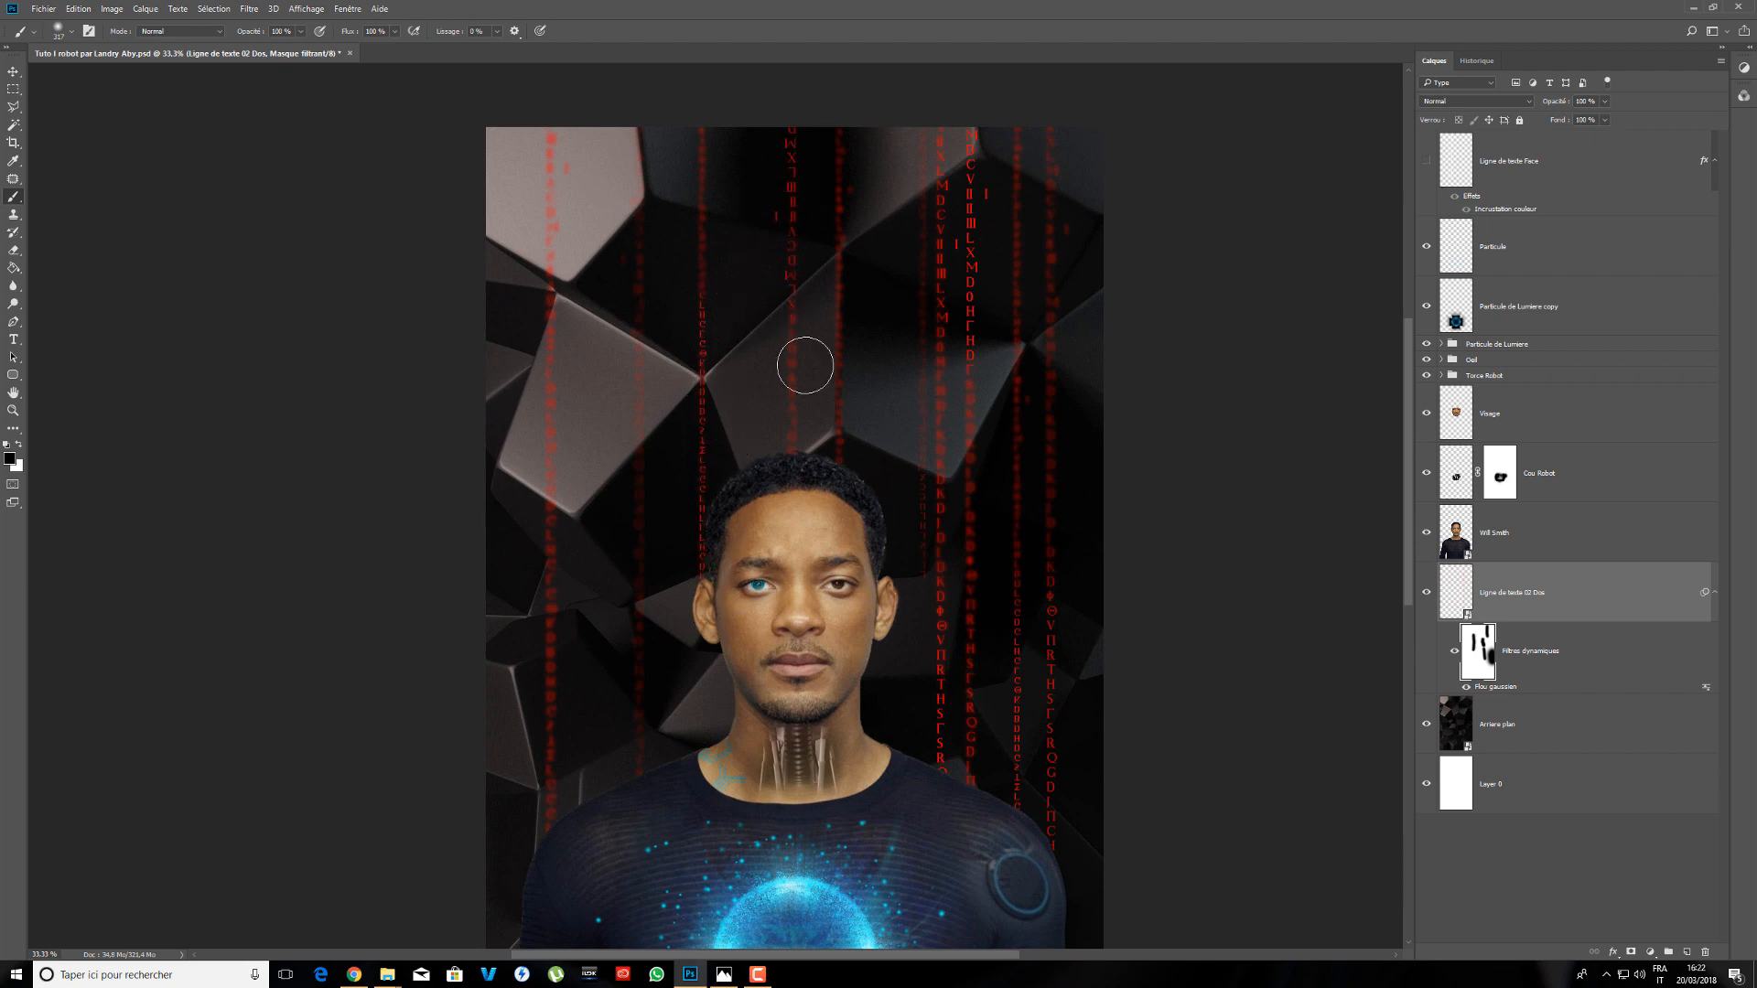
pyautogui.moveTo(862, 465); pyautogui.dragTo(860, 284)
pyautogui.moveTo(769, 671); pyautogui.dragTo(947, 529)
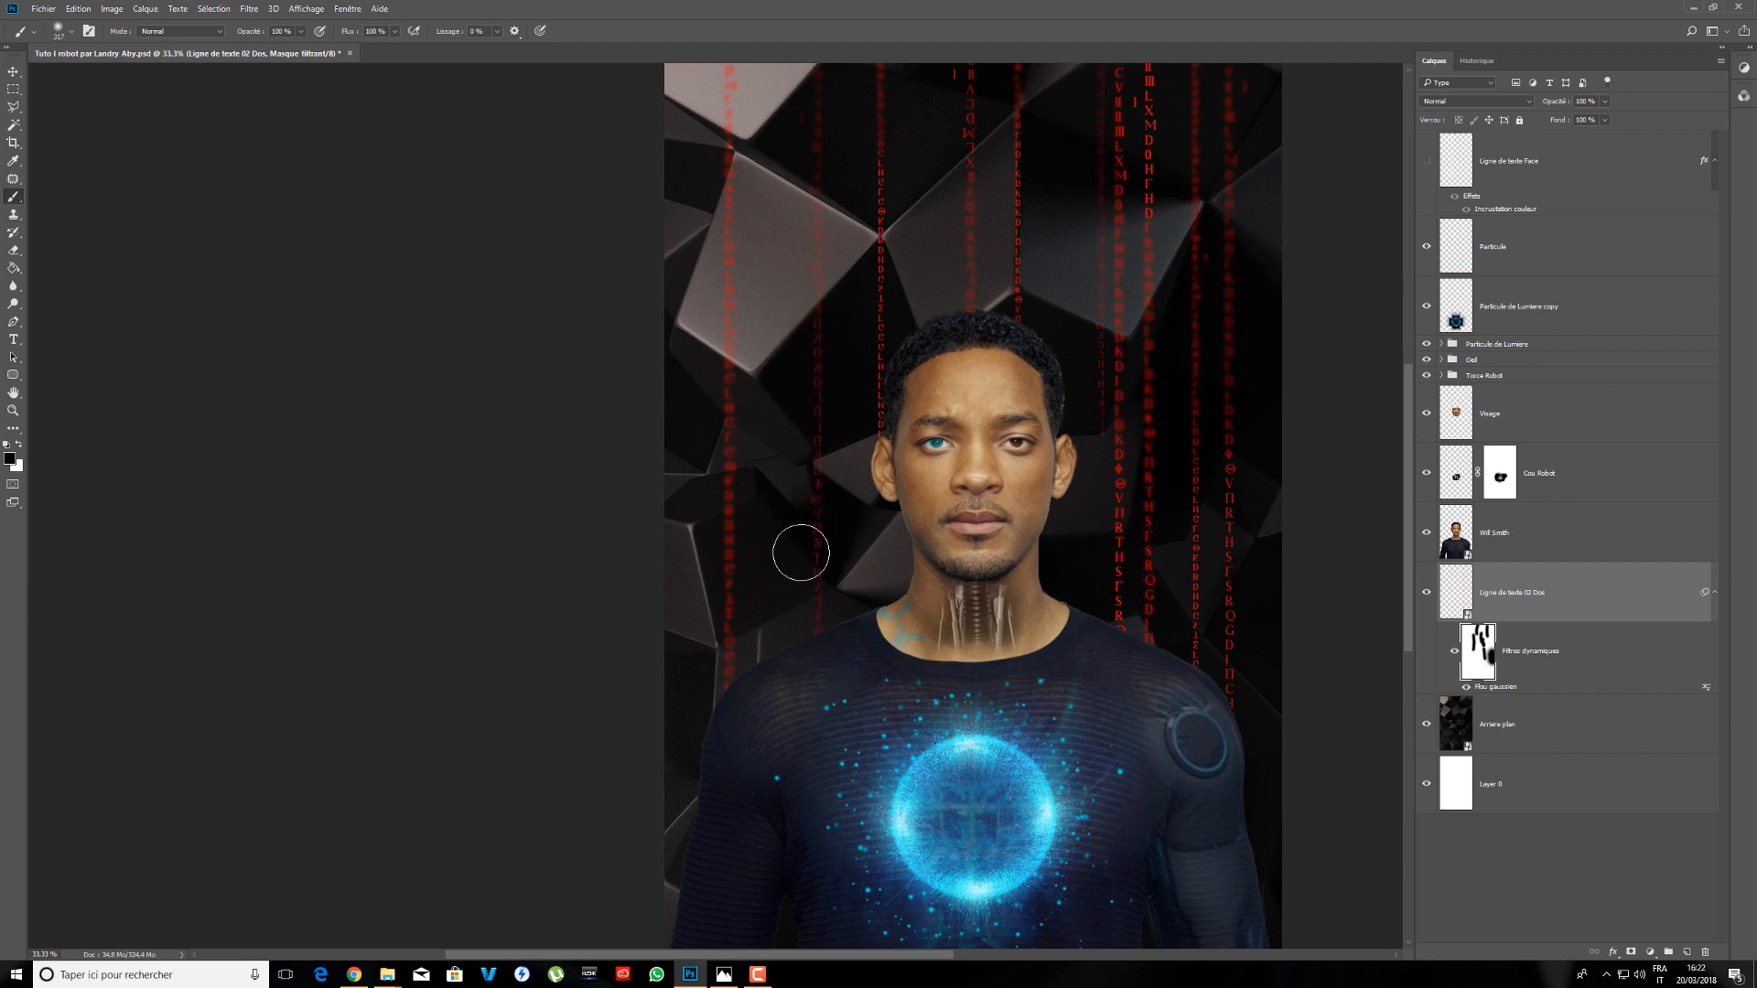
pyautogui.moveTo(833, 503); pyautogui.dragTo(821, 731)
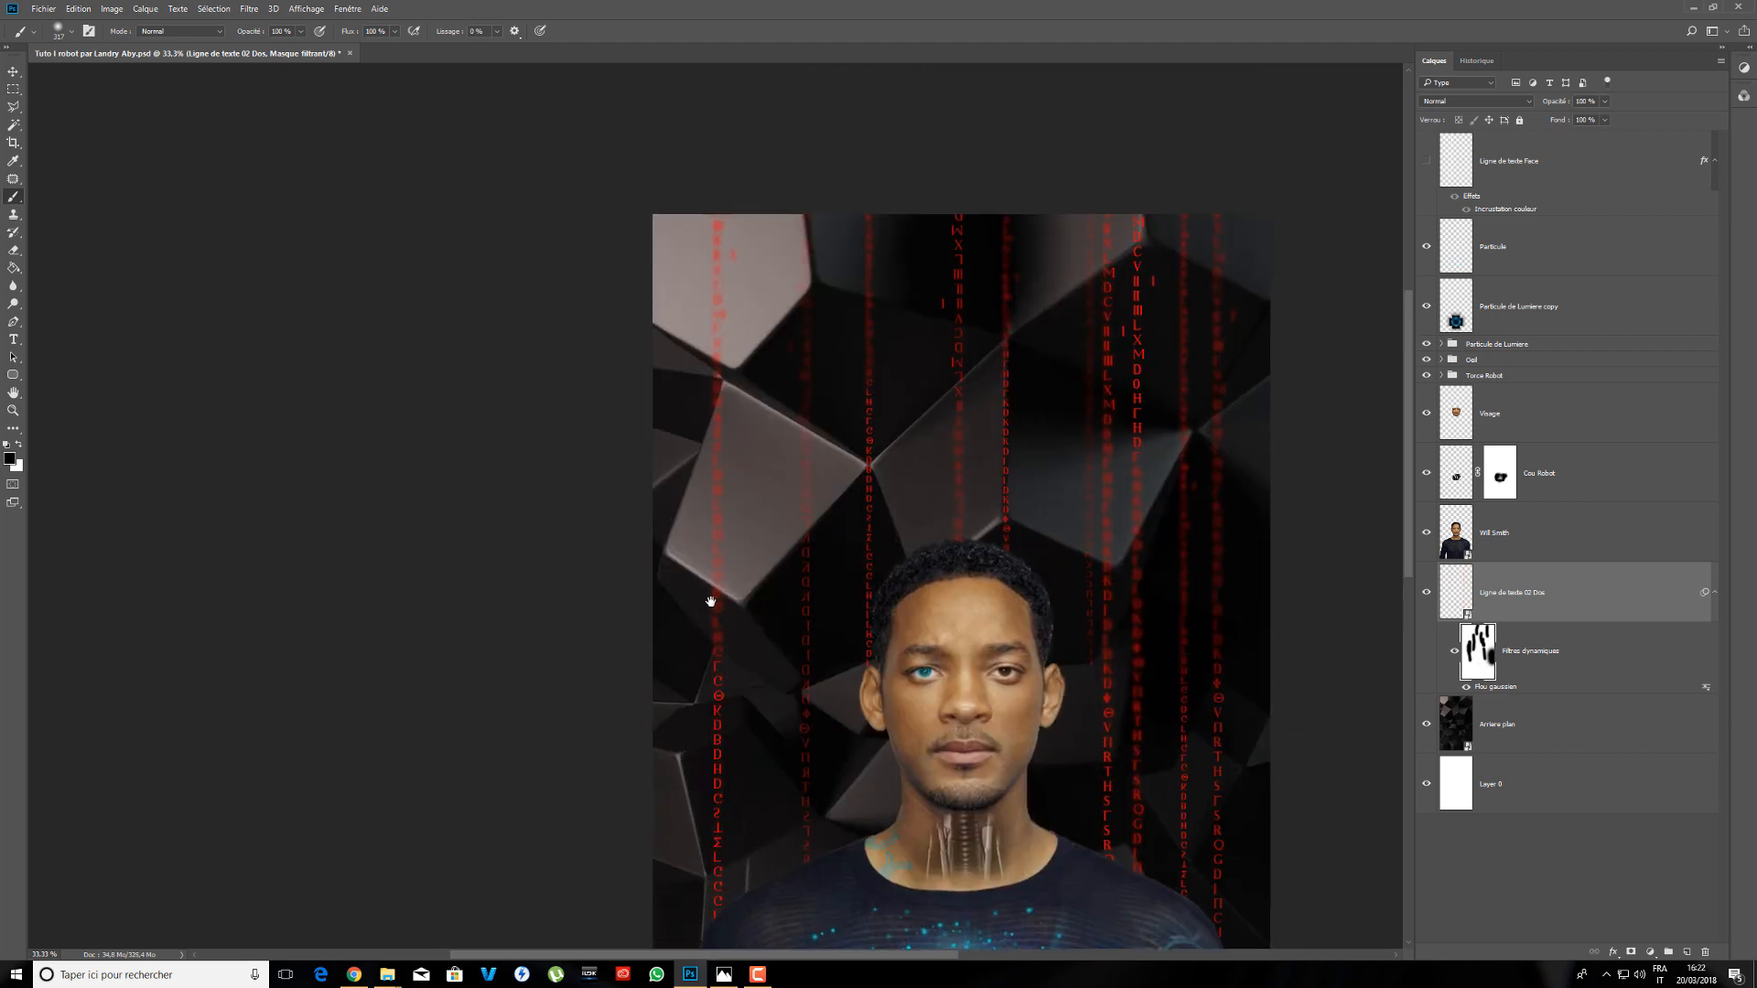
pyautogui.scroll(5, 695, 604)
pyautogui.moveTo(707, 344); pyautogui.dragTo(711, 571)
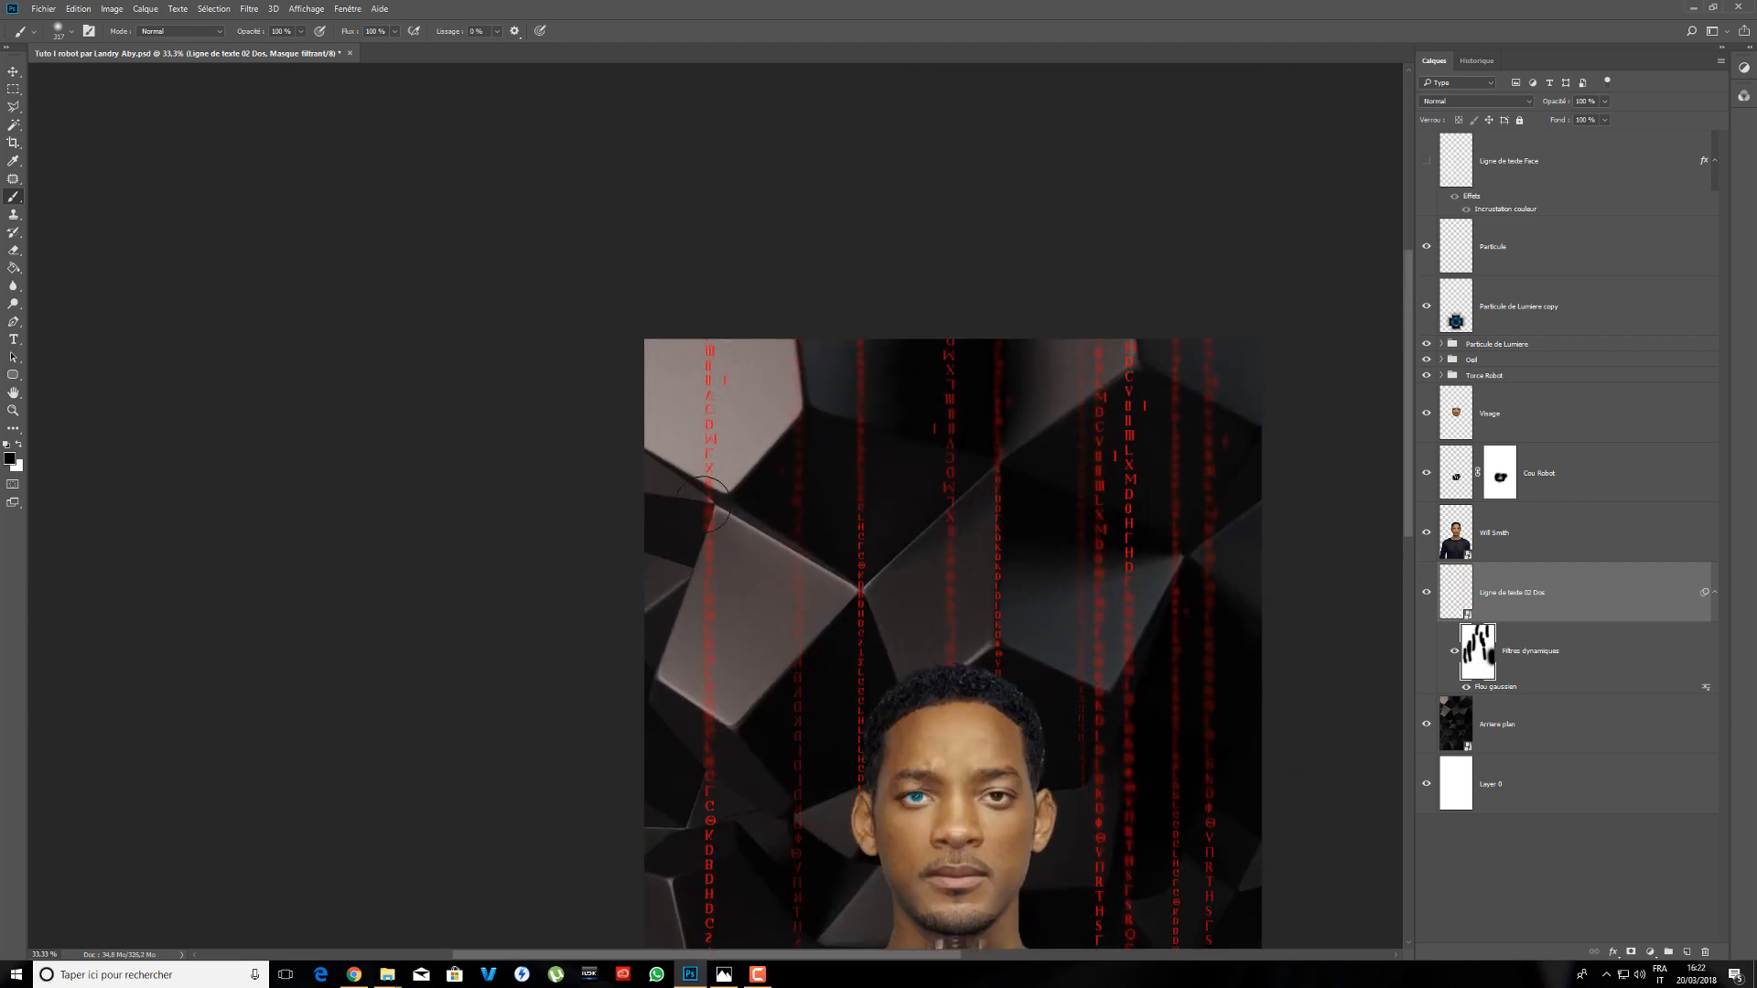
pyautogui.hotkey('ctrl', '-')
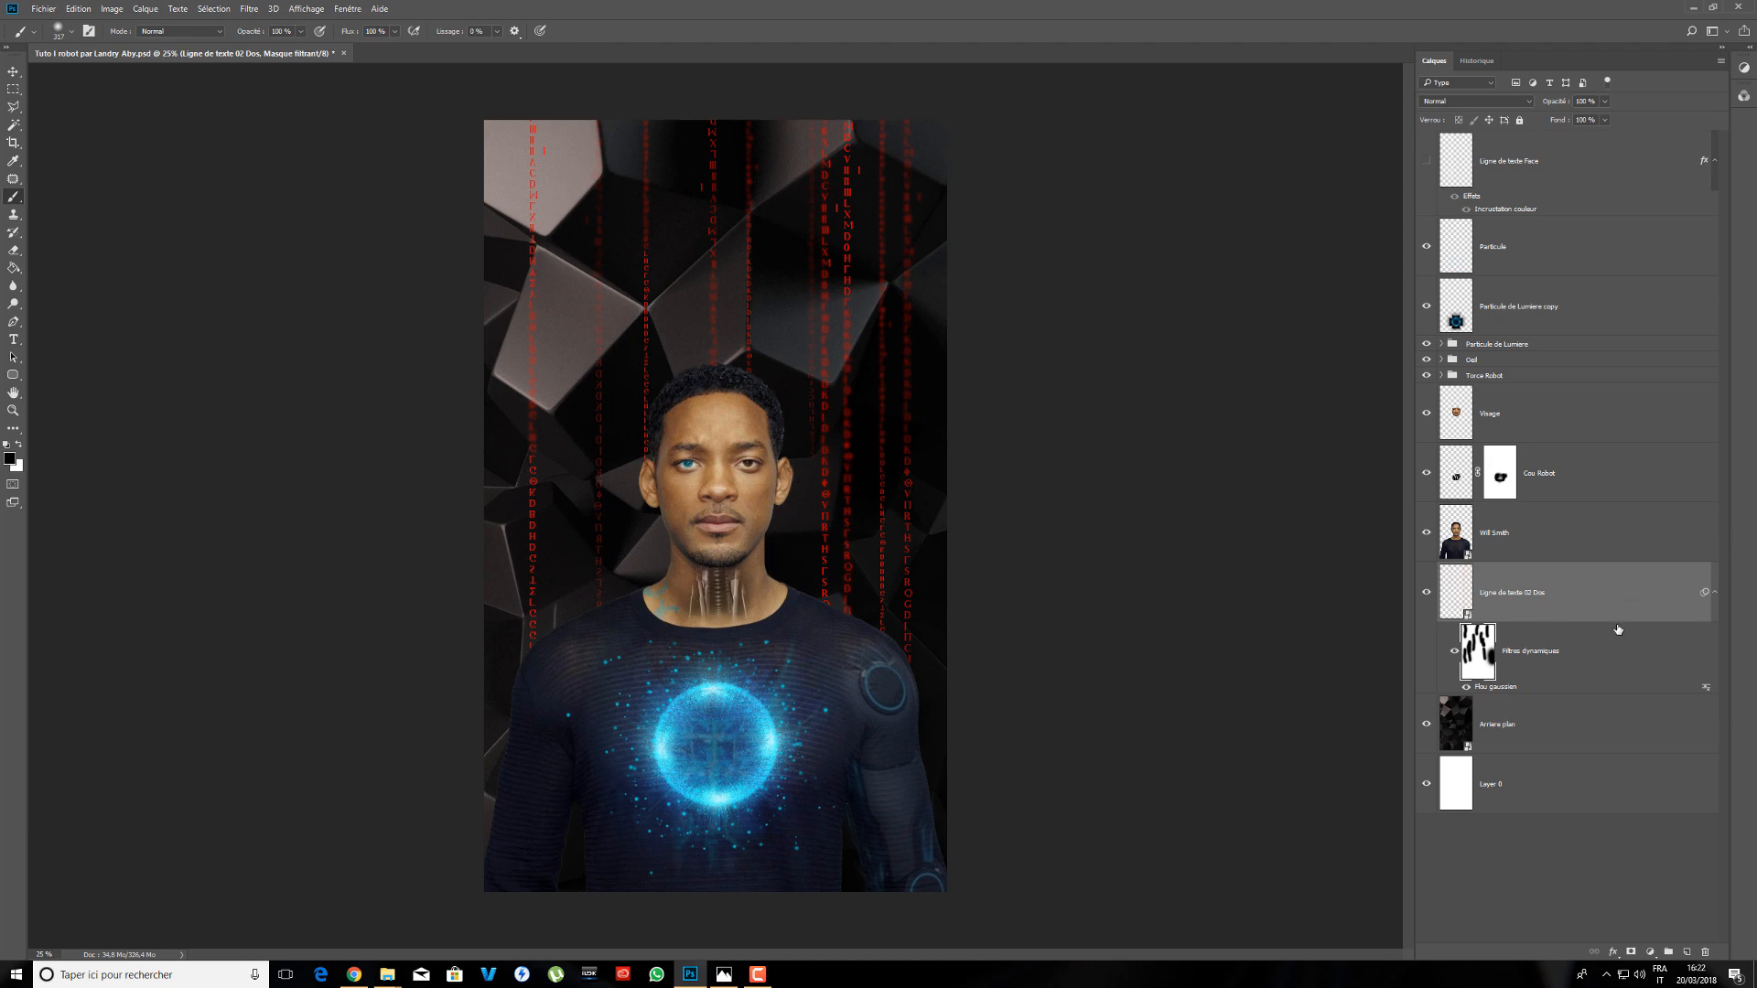
# - Examine the partly sharpened red text lines around the man up close and in the full poster view
pyautogui.click(1560, 546)
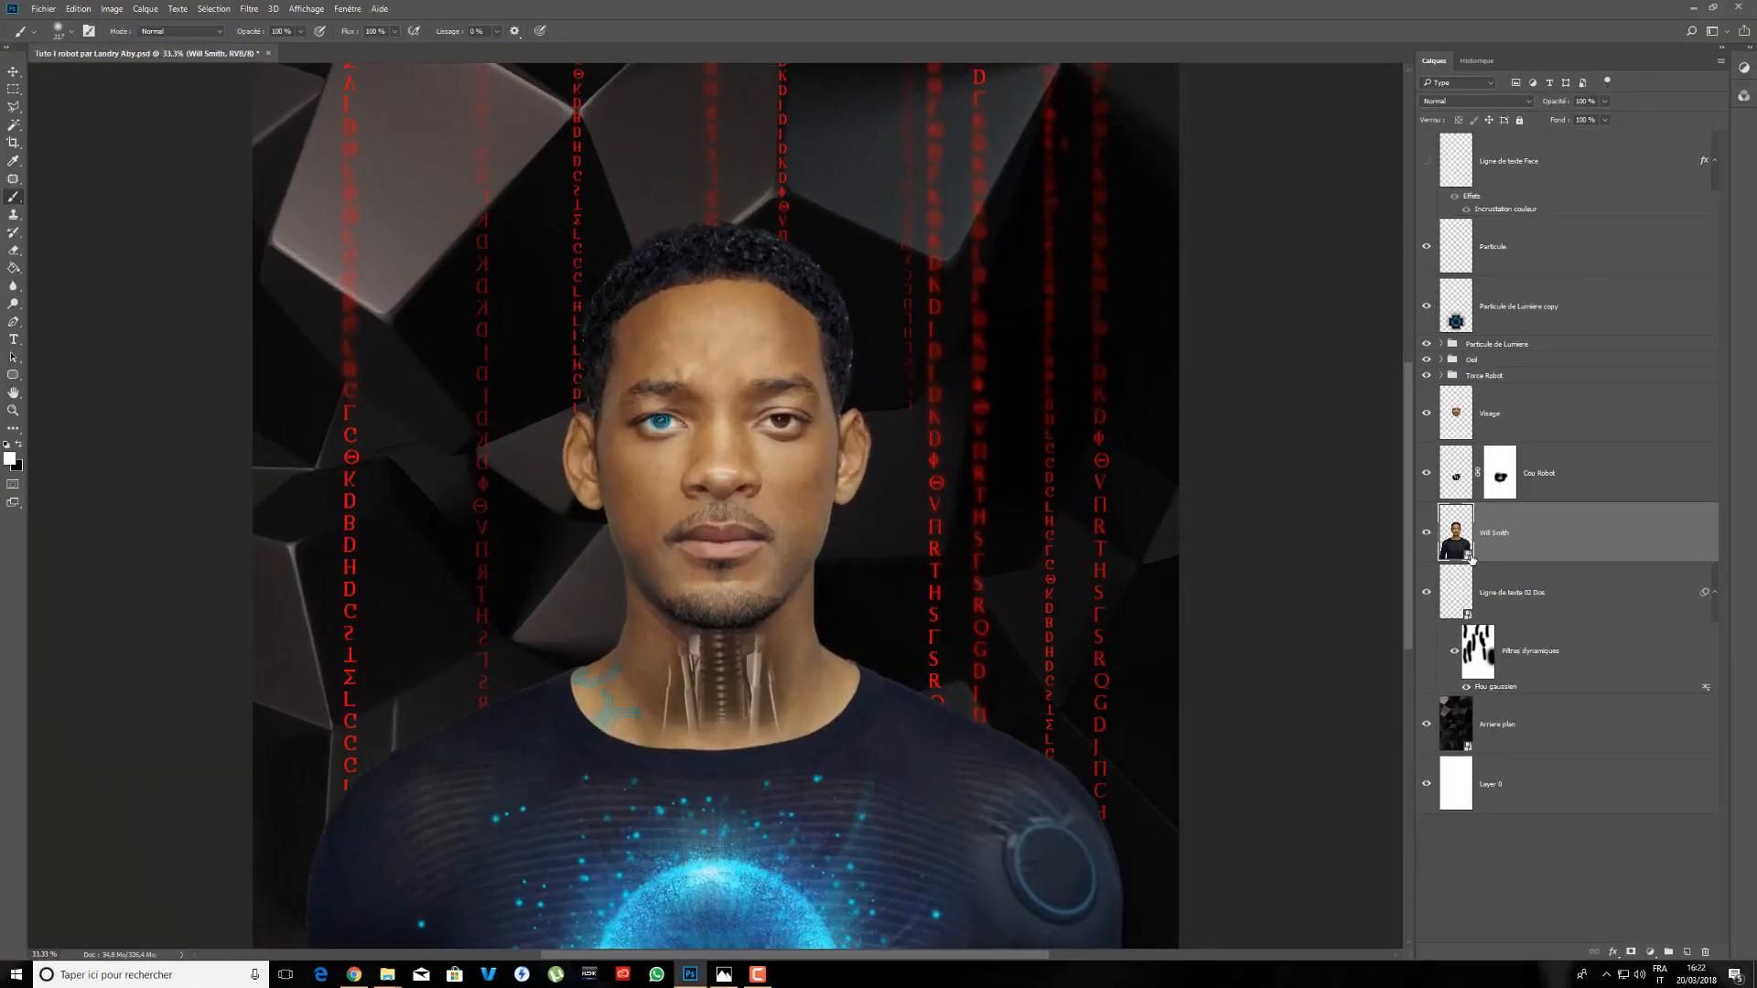
pyautogui.hotkey('ctrl', '+')
pyautogui.hotkey('ctrl', '+')
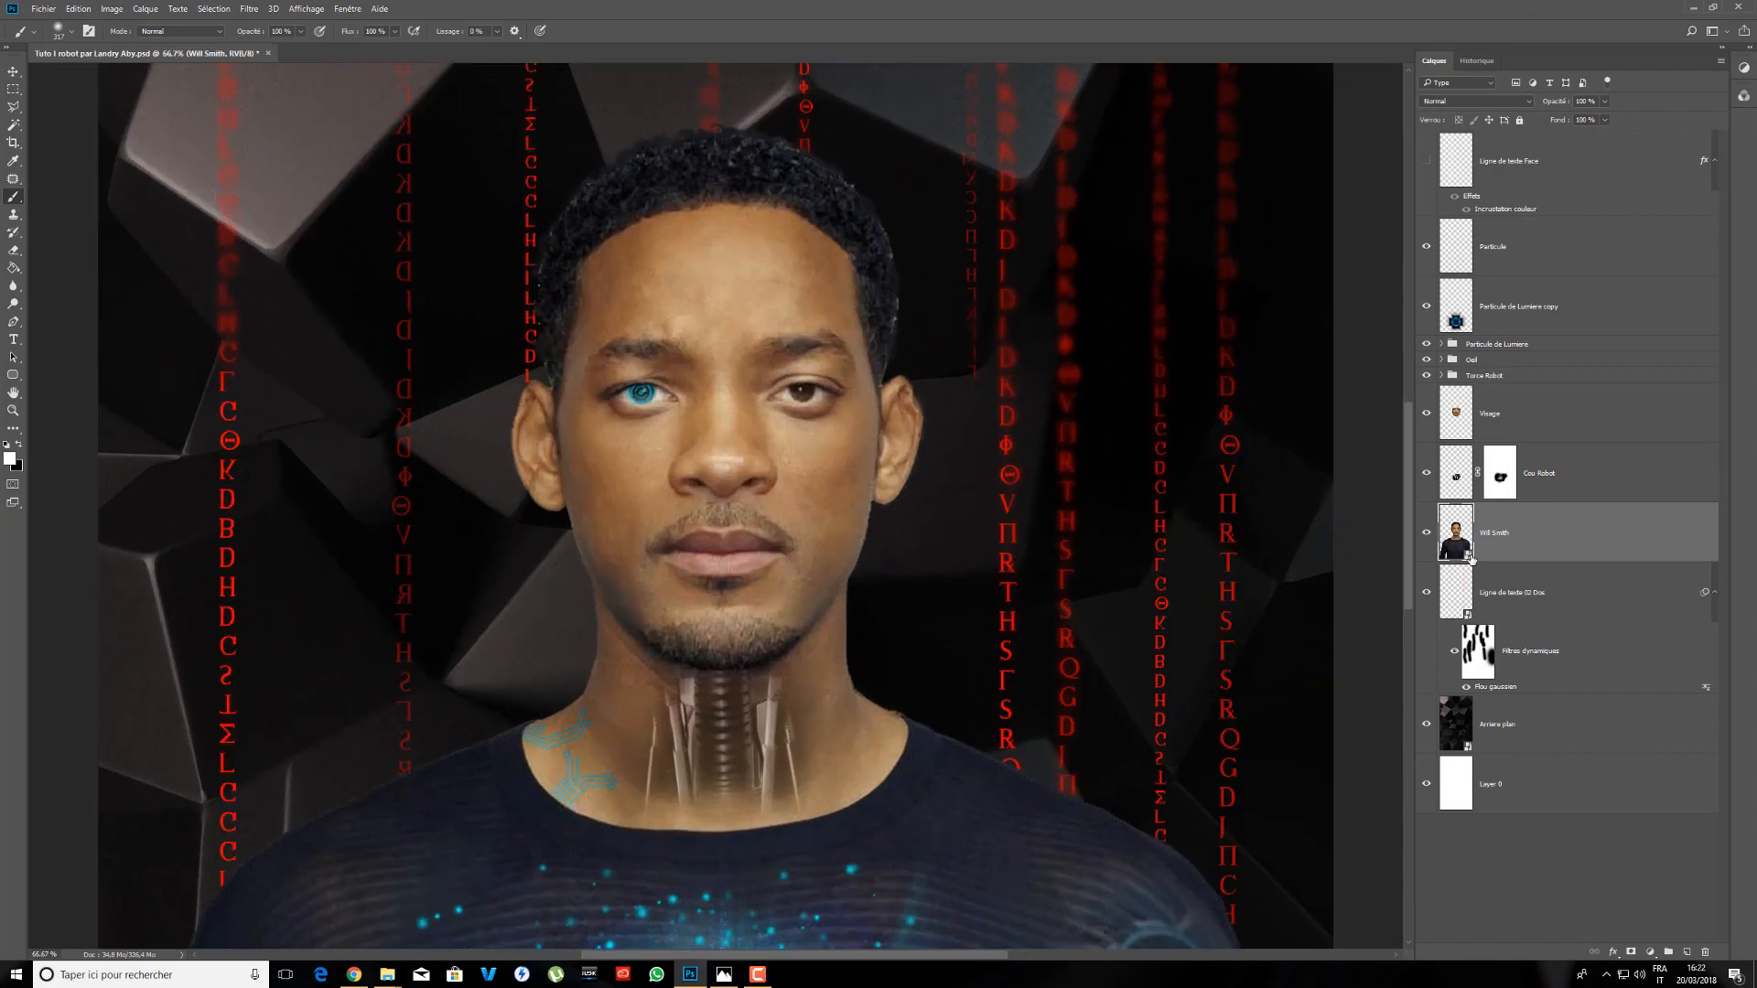
pyautogui.hotkey('ctrl', '-')
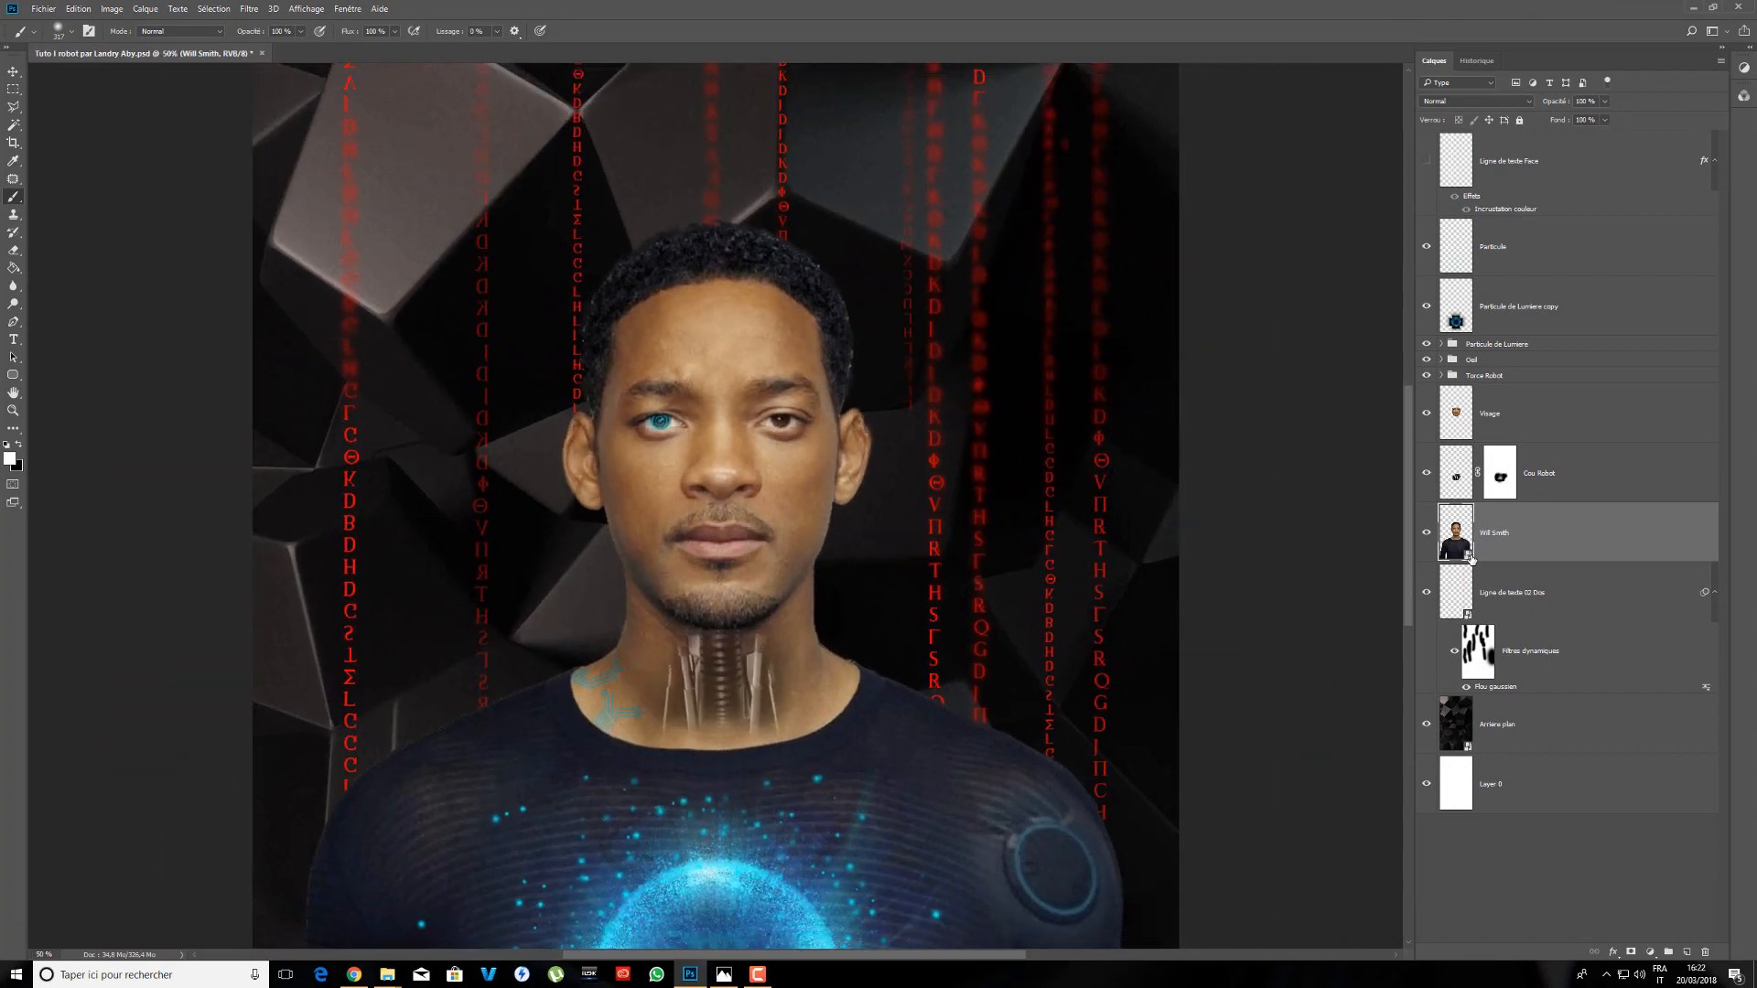
pyautogui.hotkey('ctrl', '-')
pyautogui.hotkey('ctrl', '-')
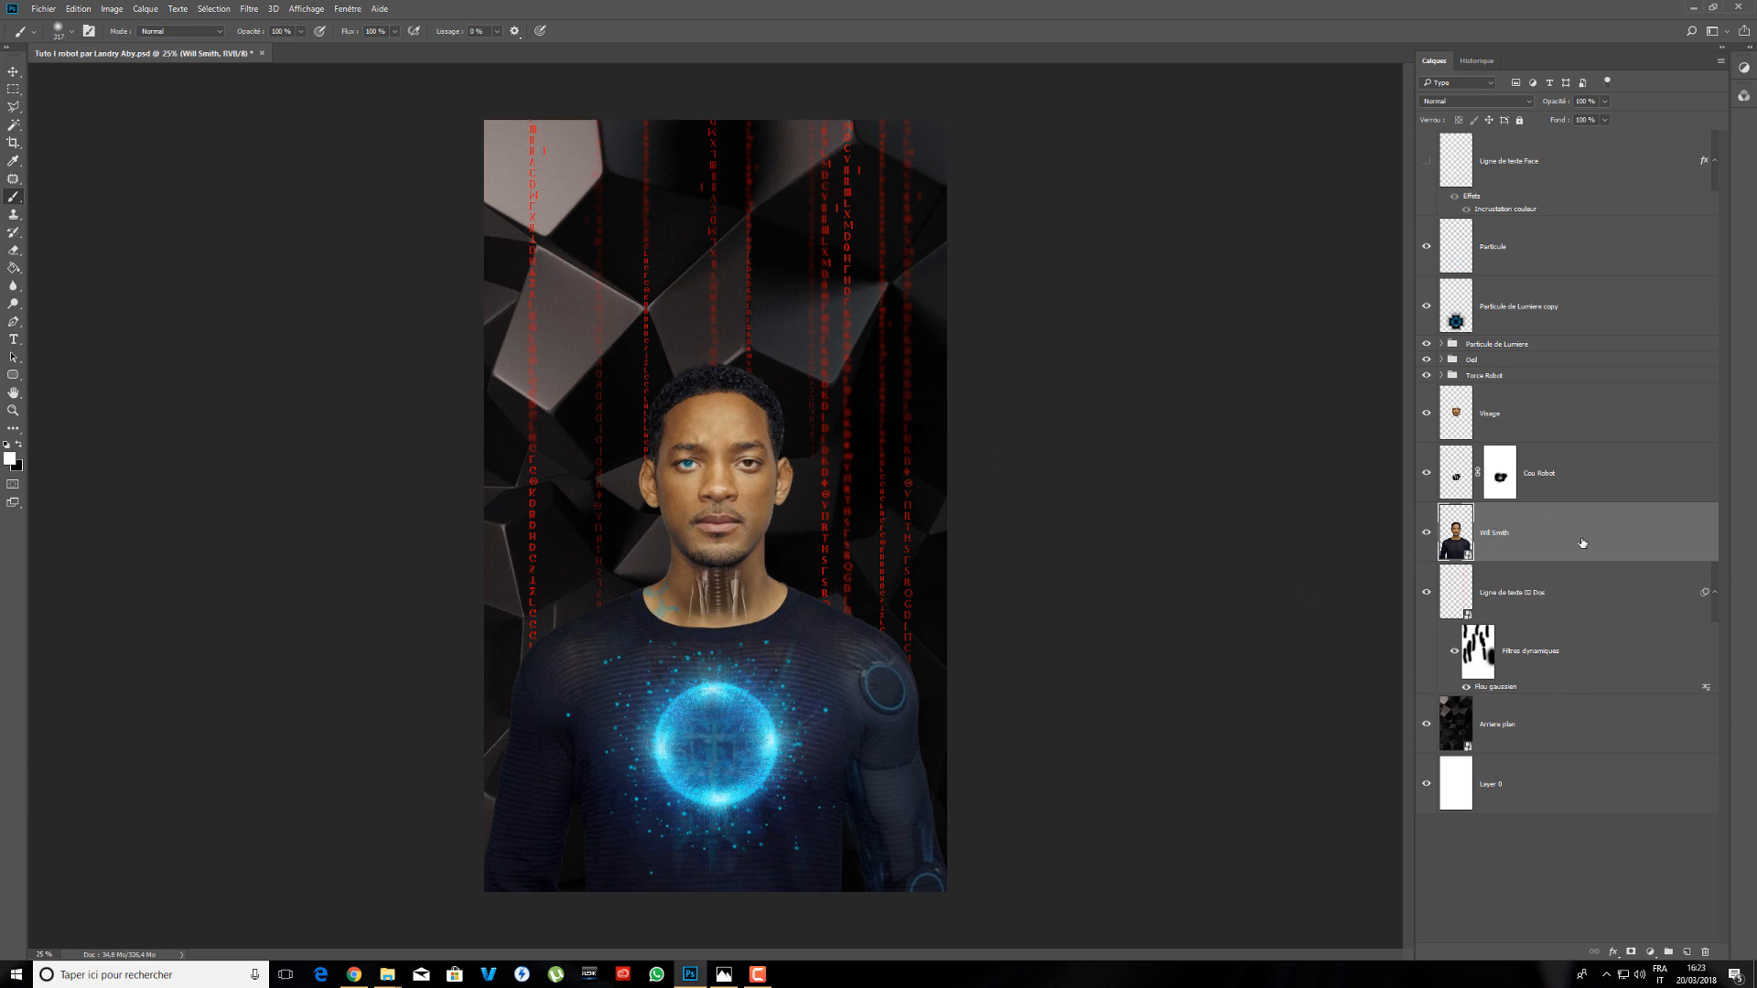
# - Show the hidden layer Ligne de texte Face and select it for editing
pyautogui.click(1555, 598)
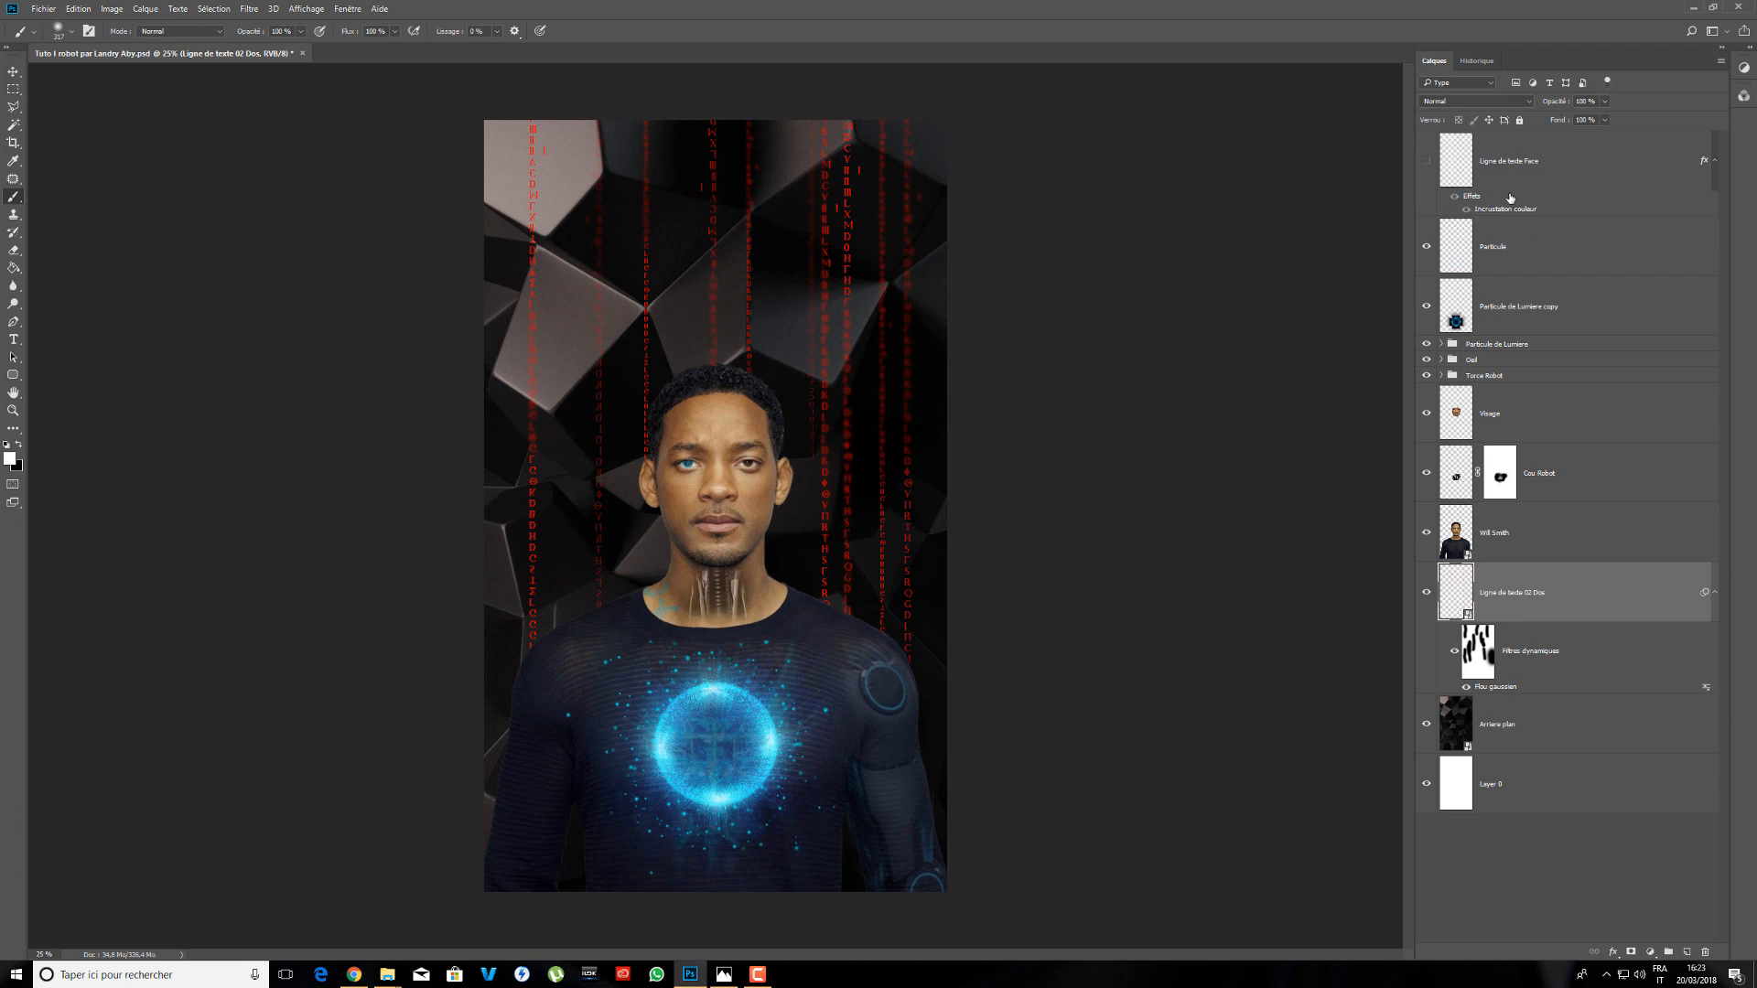
pyautogui.click(1425, 163)
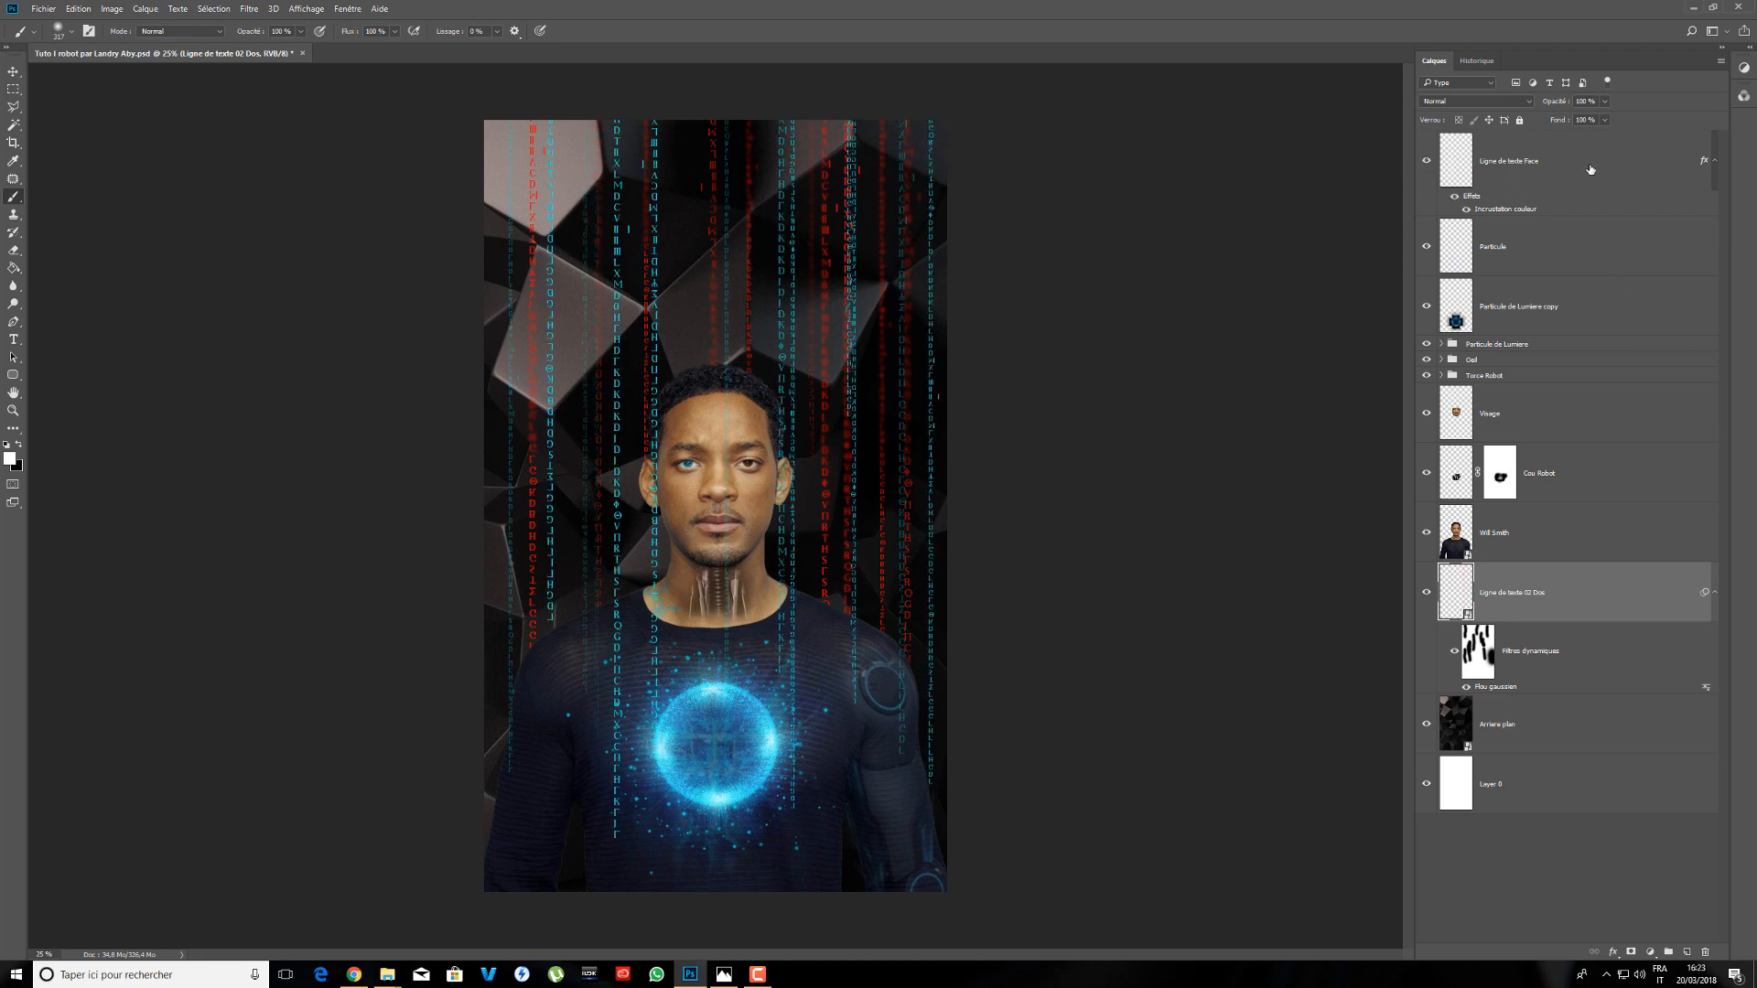
pyautogui.click(1556, 169)
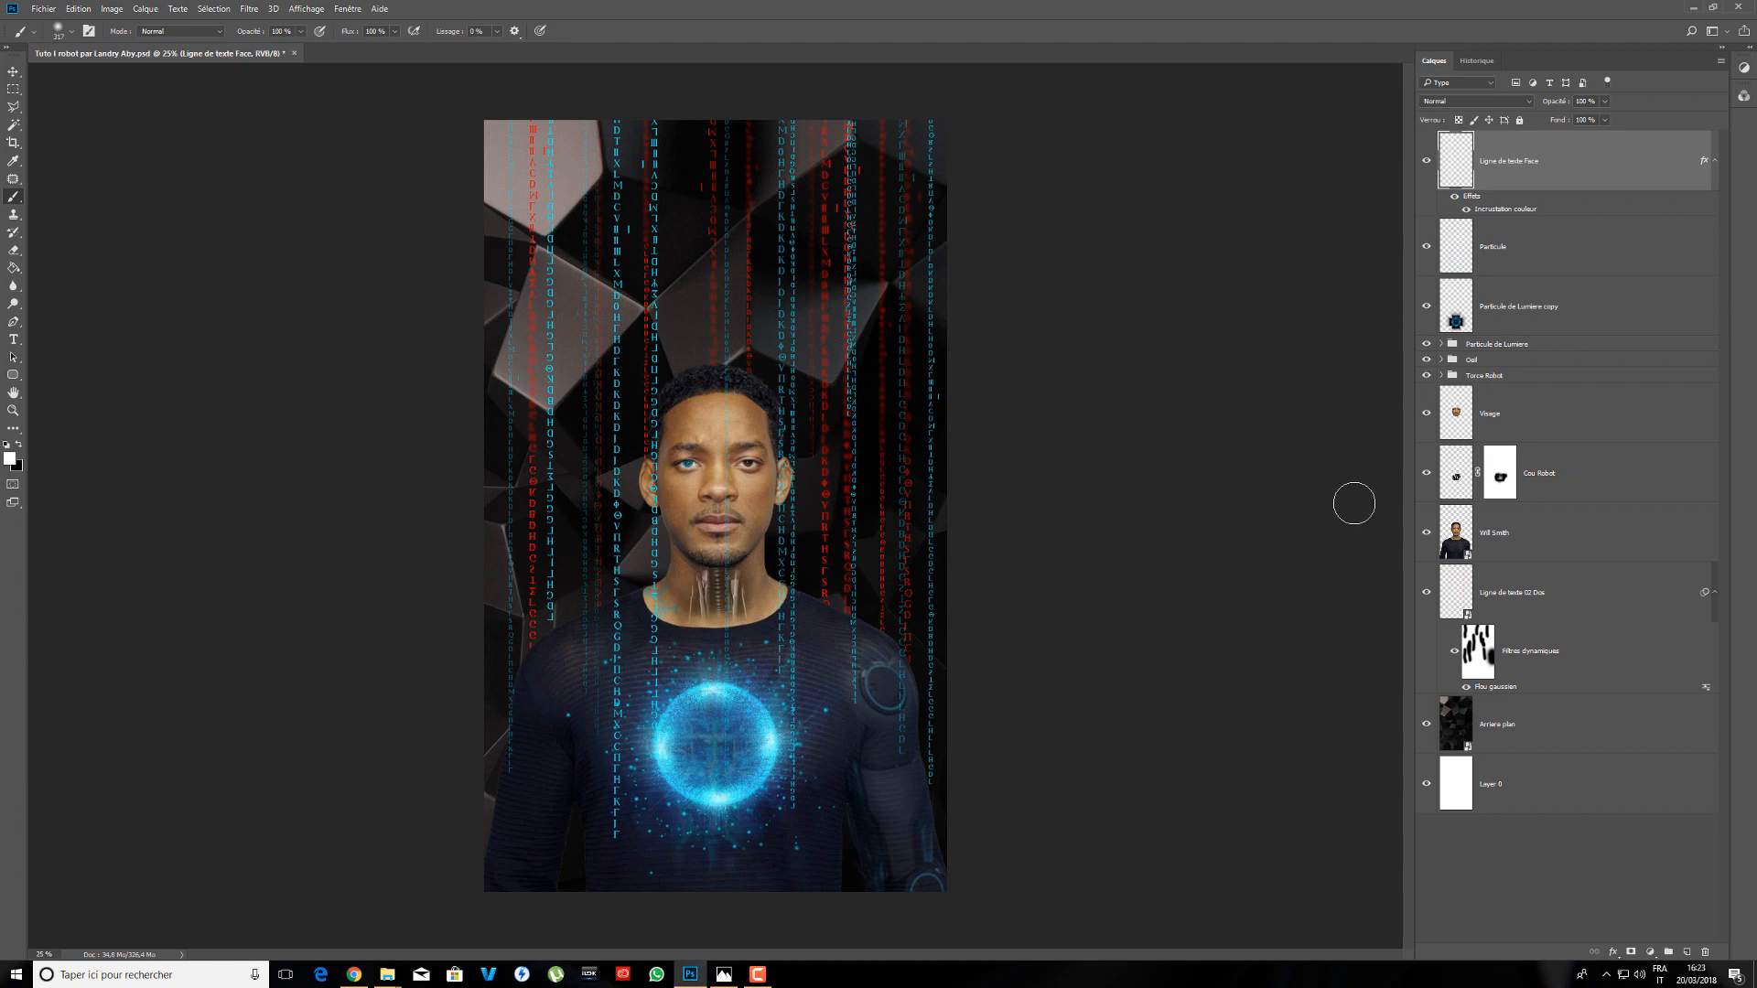
pyautogui.hotkey('ctrl', '+')
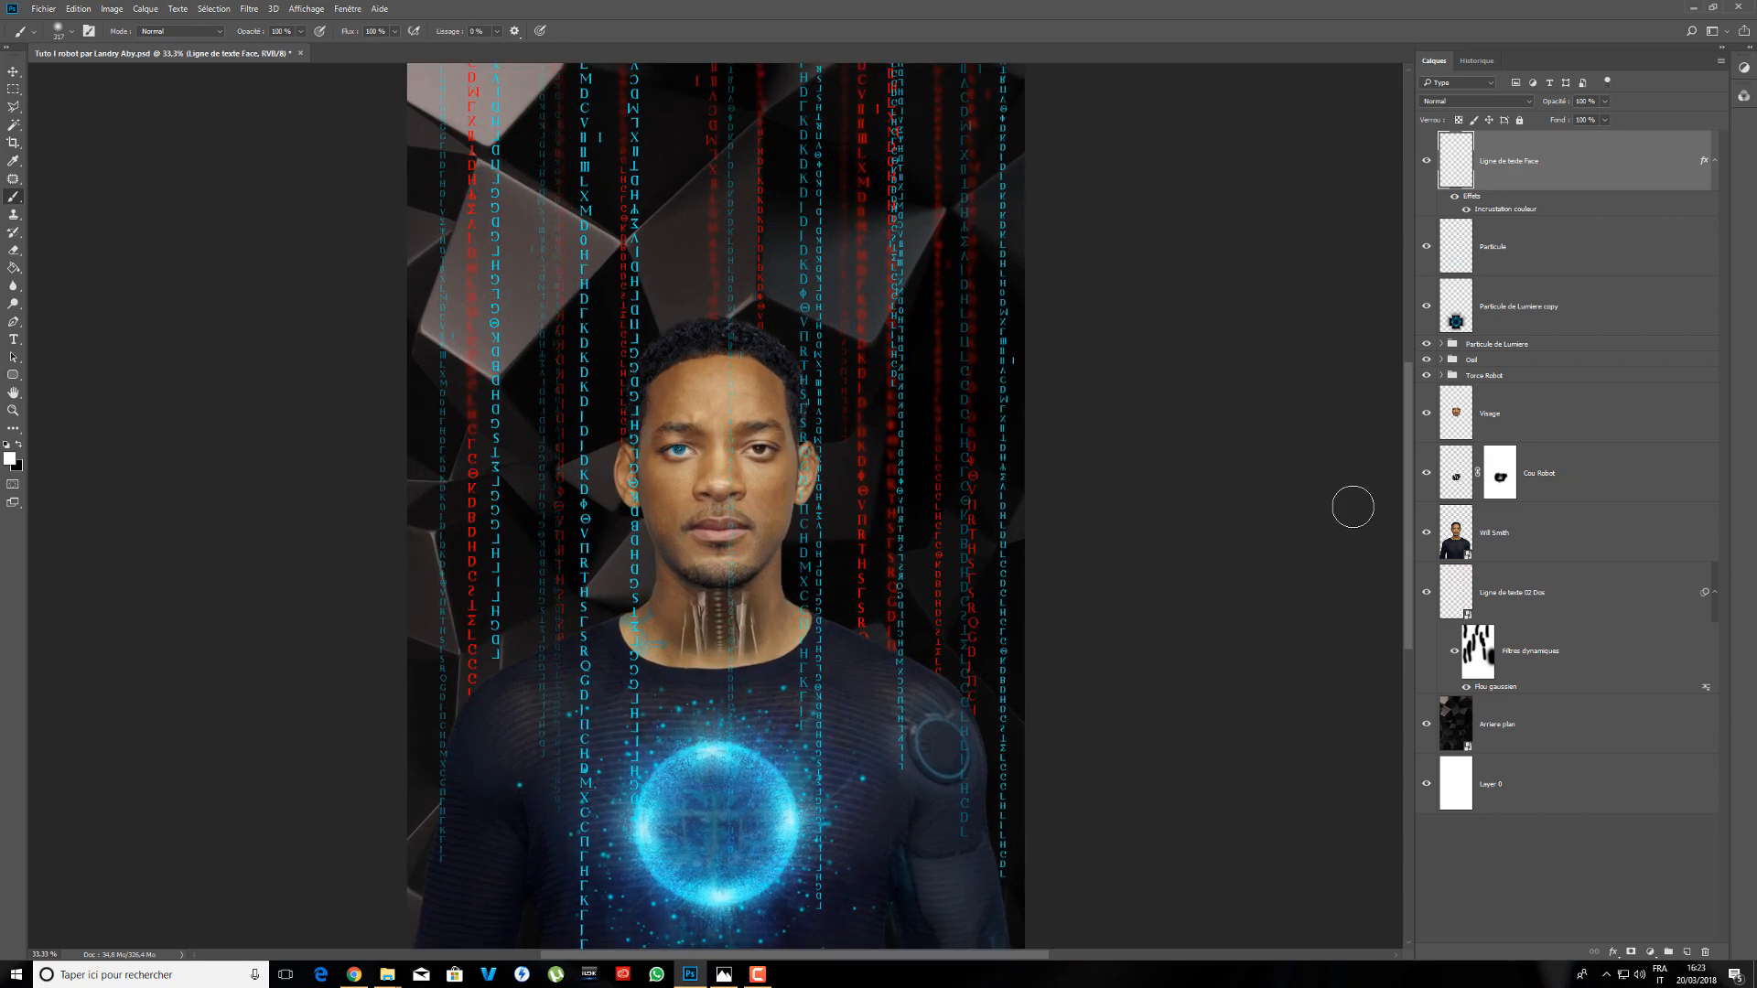
pyautogui.hotkey('ctrl', '-')
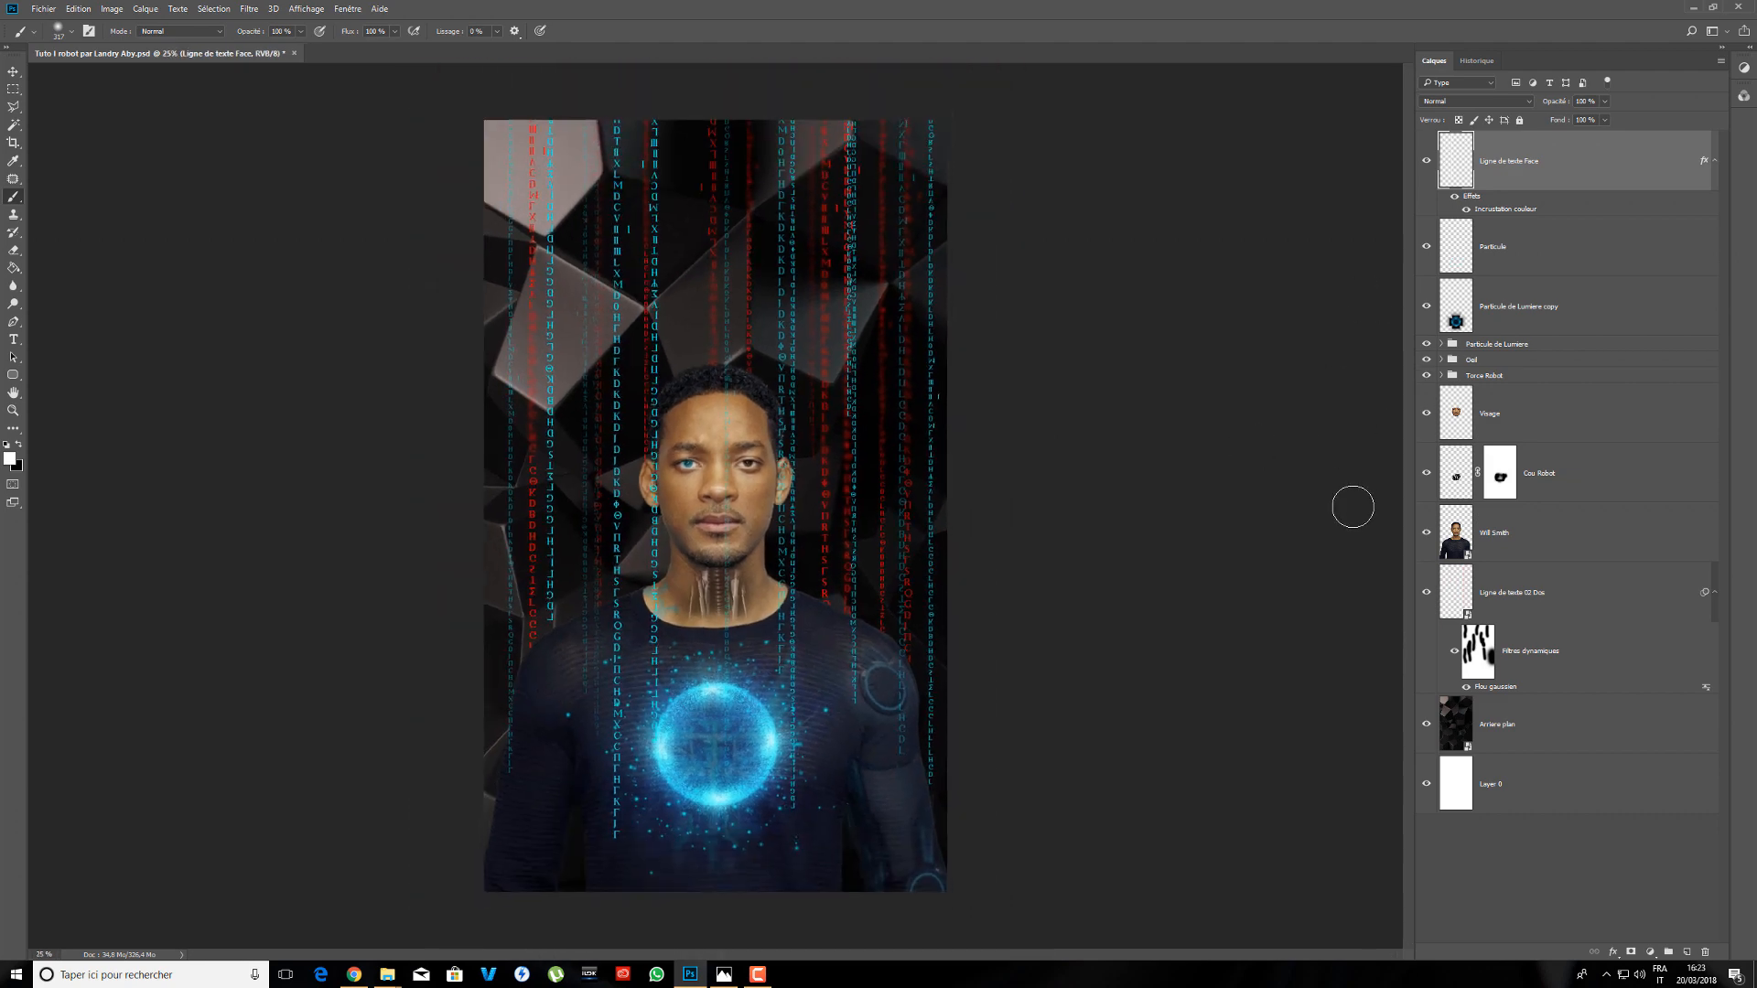
# - Convert Ligne de texte Face to a smart object and apply a Gaussian blur with an 8-pixel radius
pyautogui.rightClick(1580, 169)
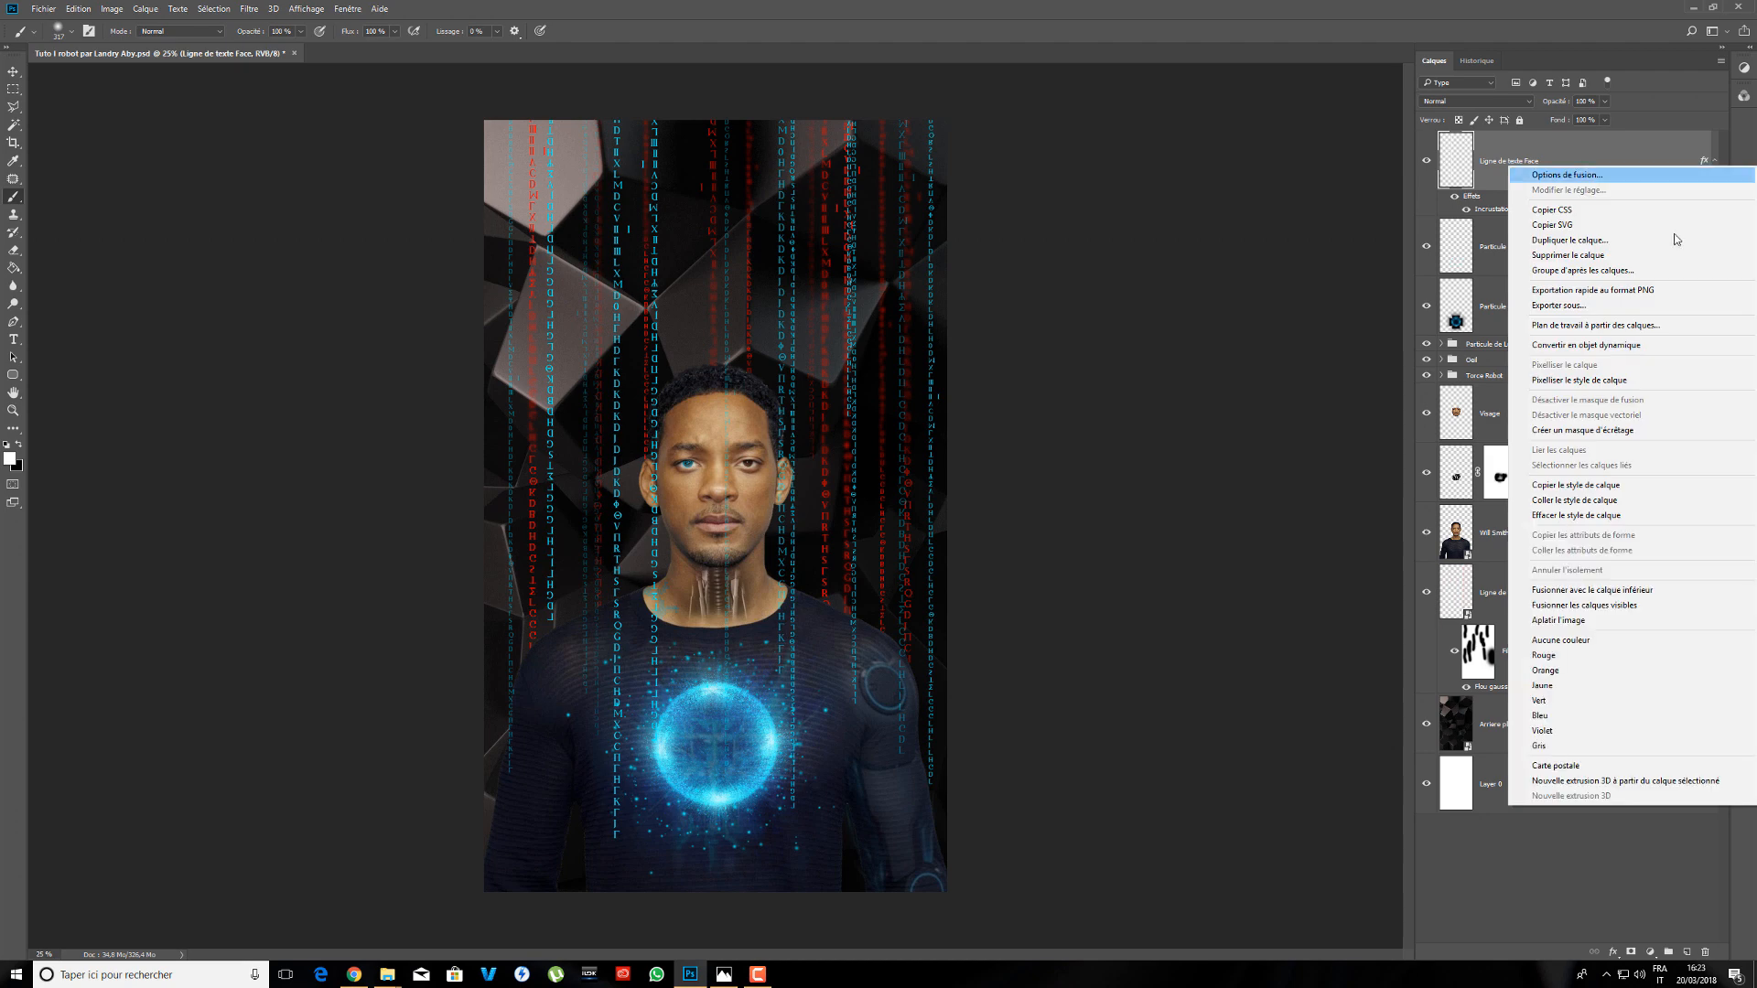
pyautogui.click(1592, 354)
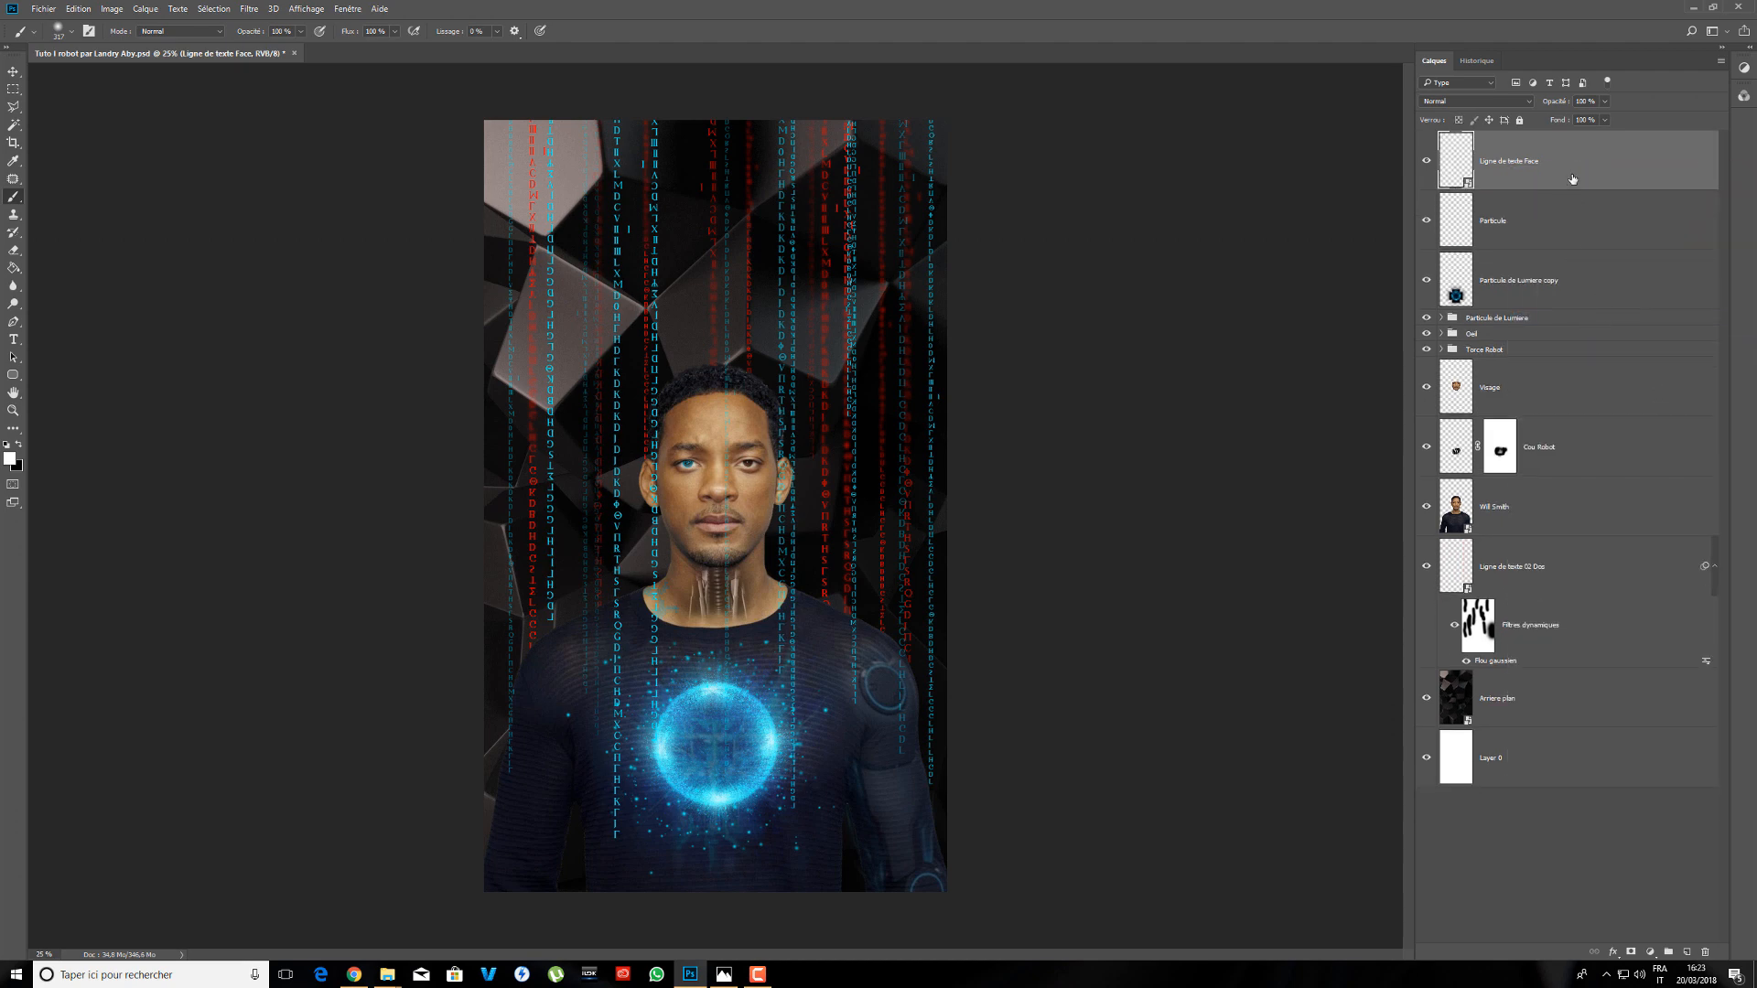
pyautogui.click(250, 10)
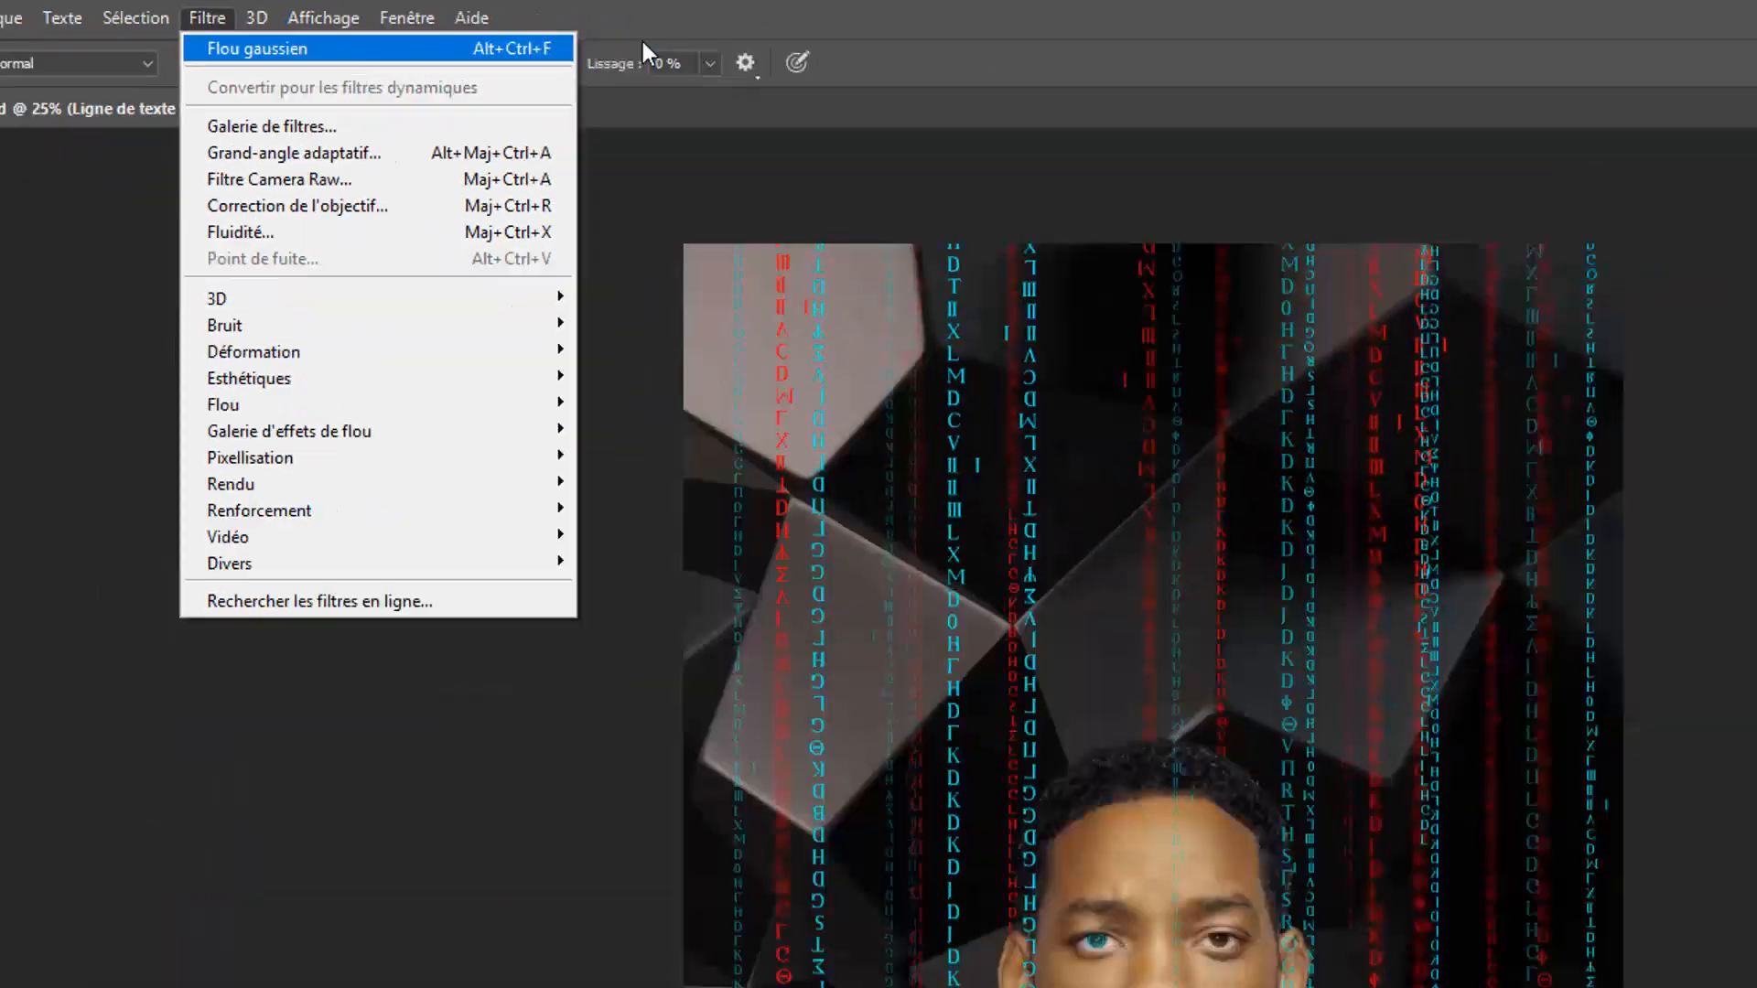
pyautogui.click(721, 28)
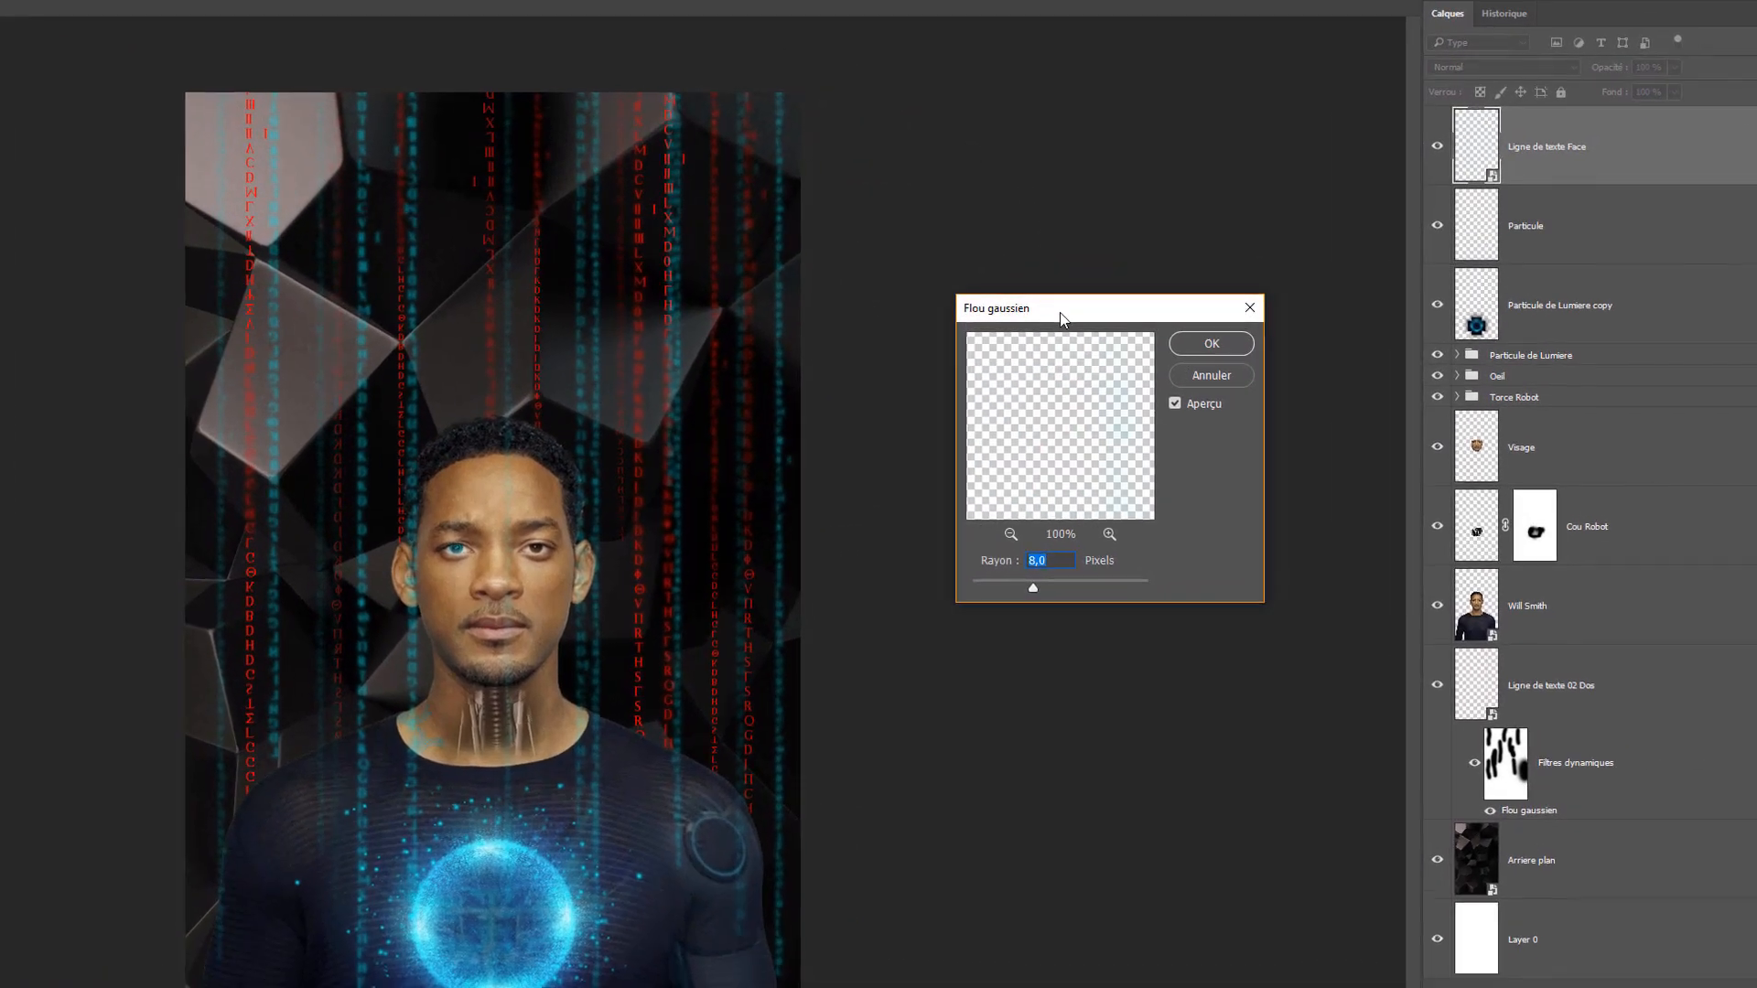
pyautogui.moveTo(1061, 317); pyautogui.dragTo(1030, 309)
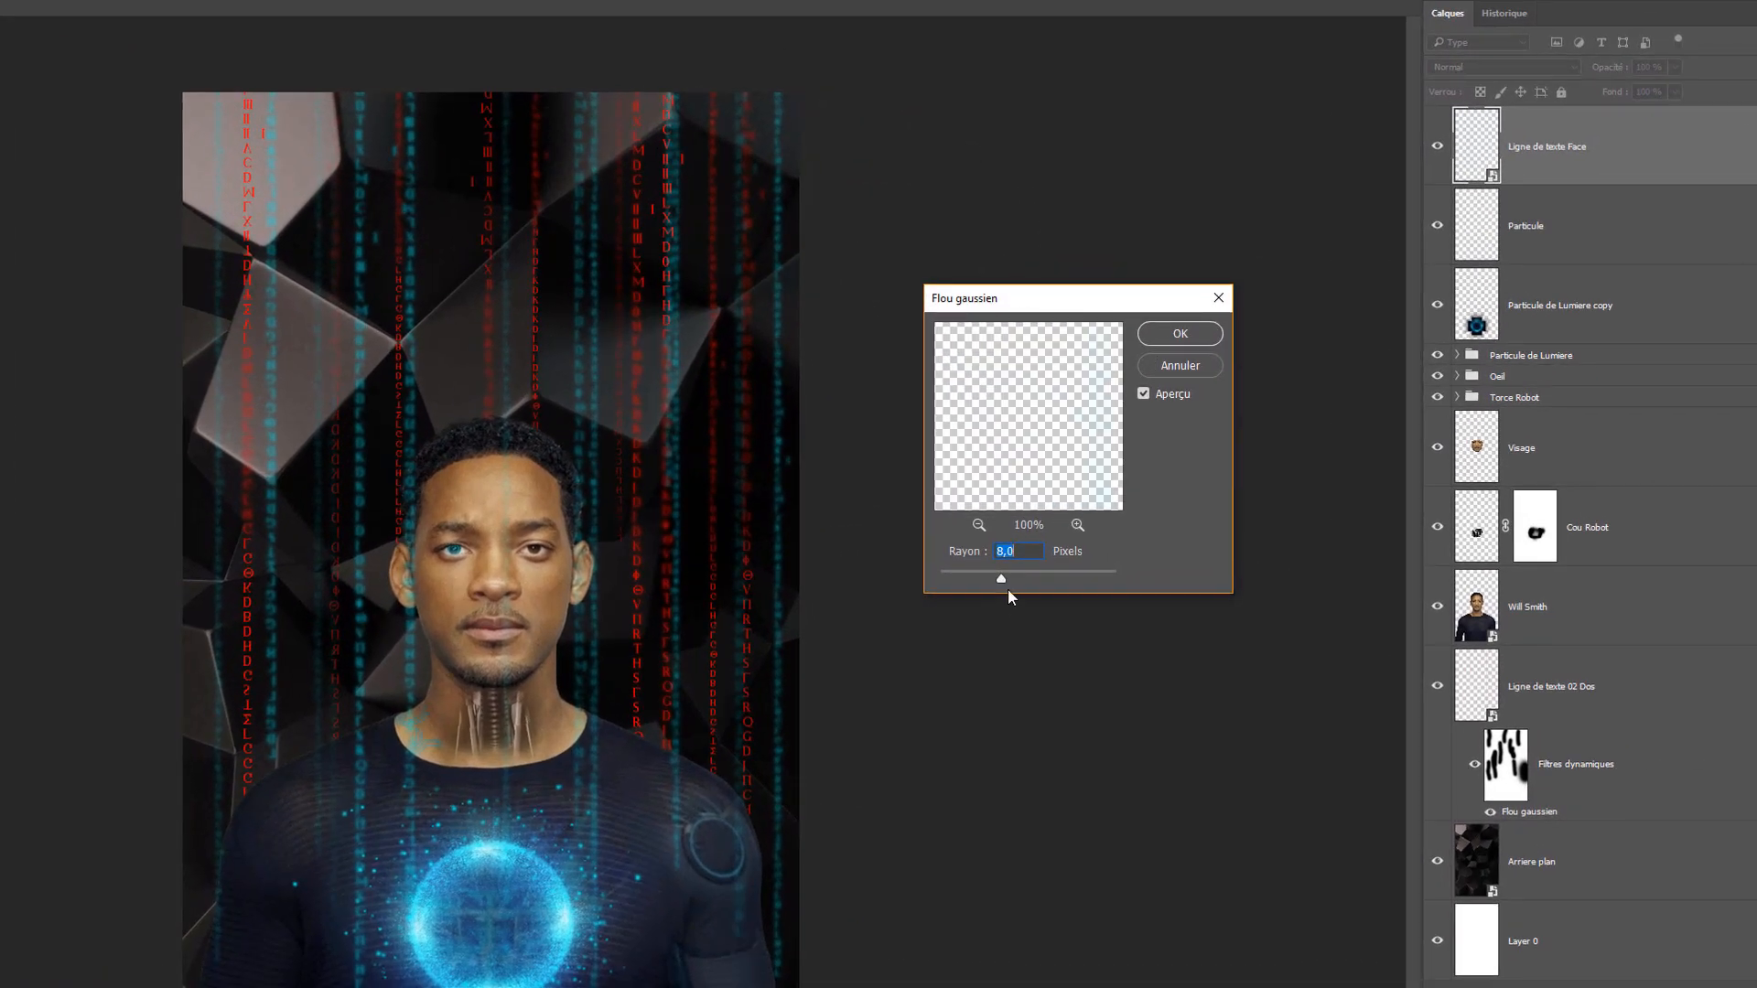
pyautogui.click(1193, 332)
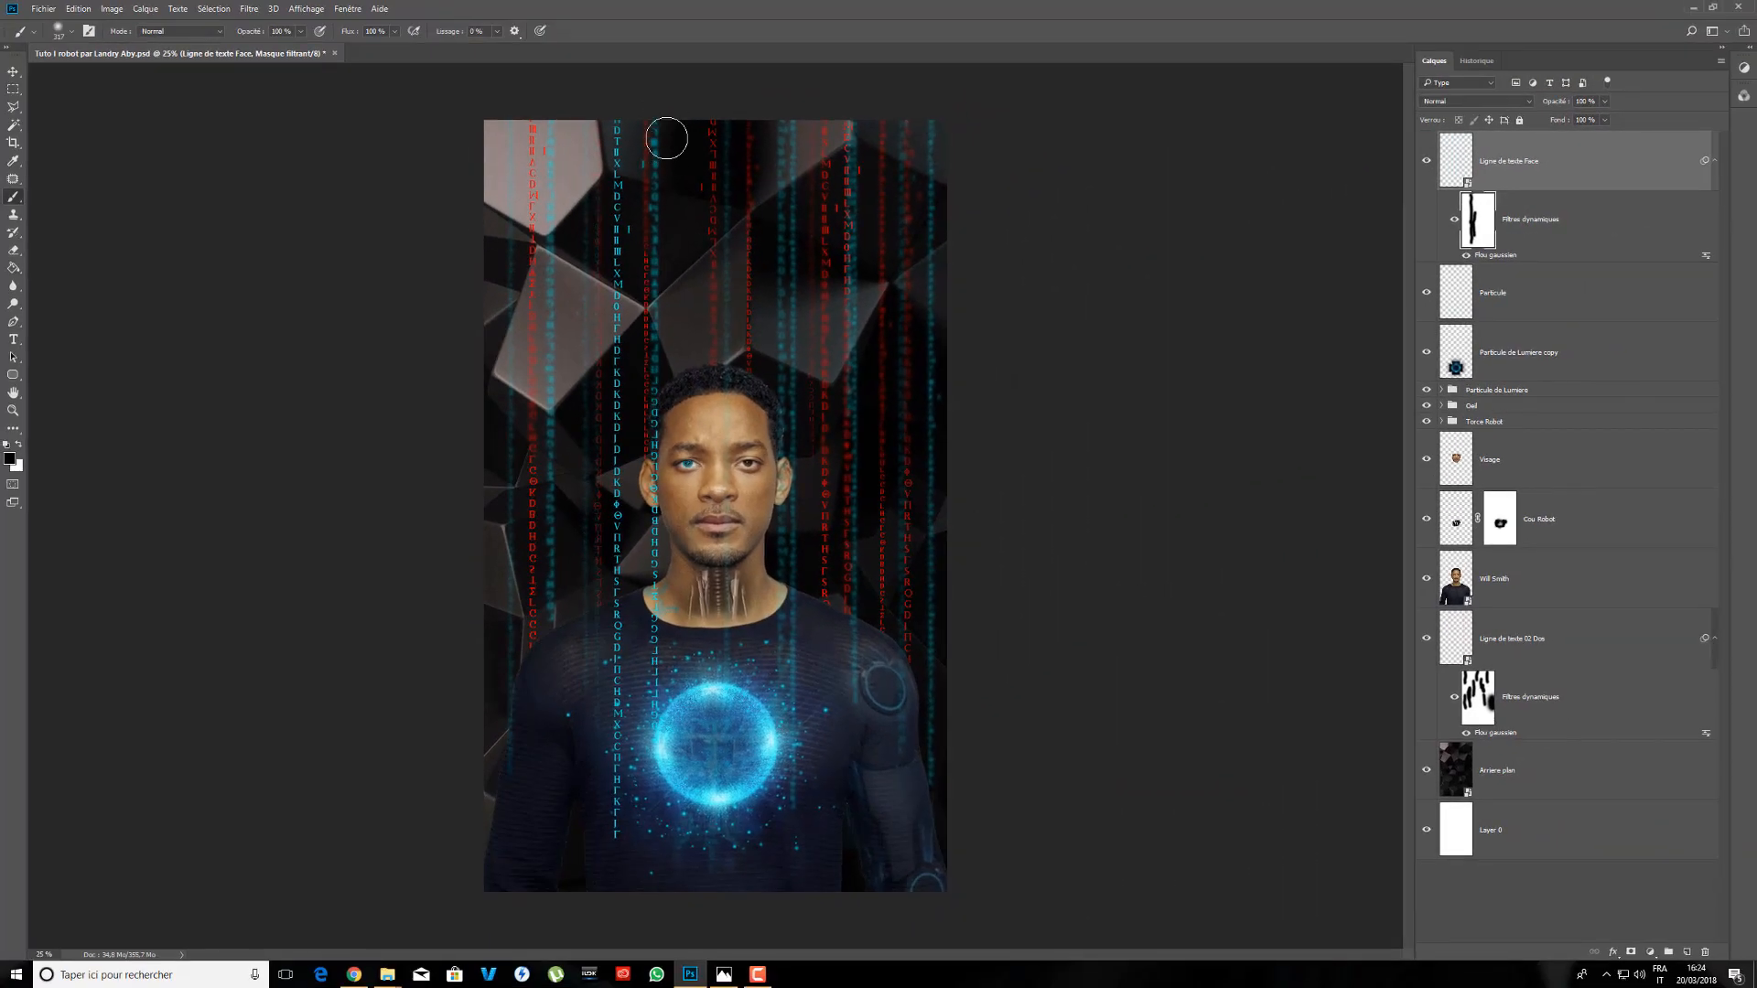
# - Paint black on the Ligne de texte Face filter mask over stretches of the blue lines above the head and beside the body to sharpen them
pyautogui.moveTo(666, 138)
pyautogui.mouseDown()
pyautogui.moveTo(648, 333)
pyautogui.moveTo(670, 170)
pyautogui.mouseUp()
pyautogui.moveTo(789, 818); pyautogui.dragTo(803, 689)
pyautogui.moveTo(781, 149); pyautogui.dragTo(778, 304)
pyautogui.moveTo(851, 684); pyautogui.dragTo(846, 389)
pyautogui.moveTo(947, 814)
pyautogui.mouseDown()
pyautogui.moveTo(925, 781)
pyautogui.moveTo(952, 510)
pyautogui.mouseUp()
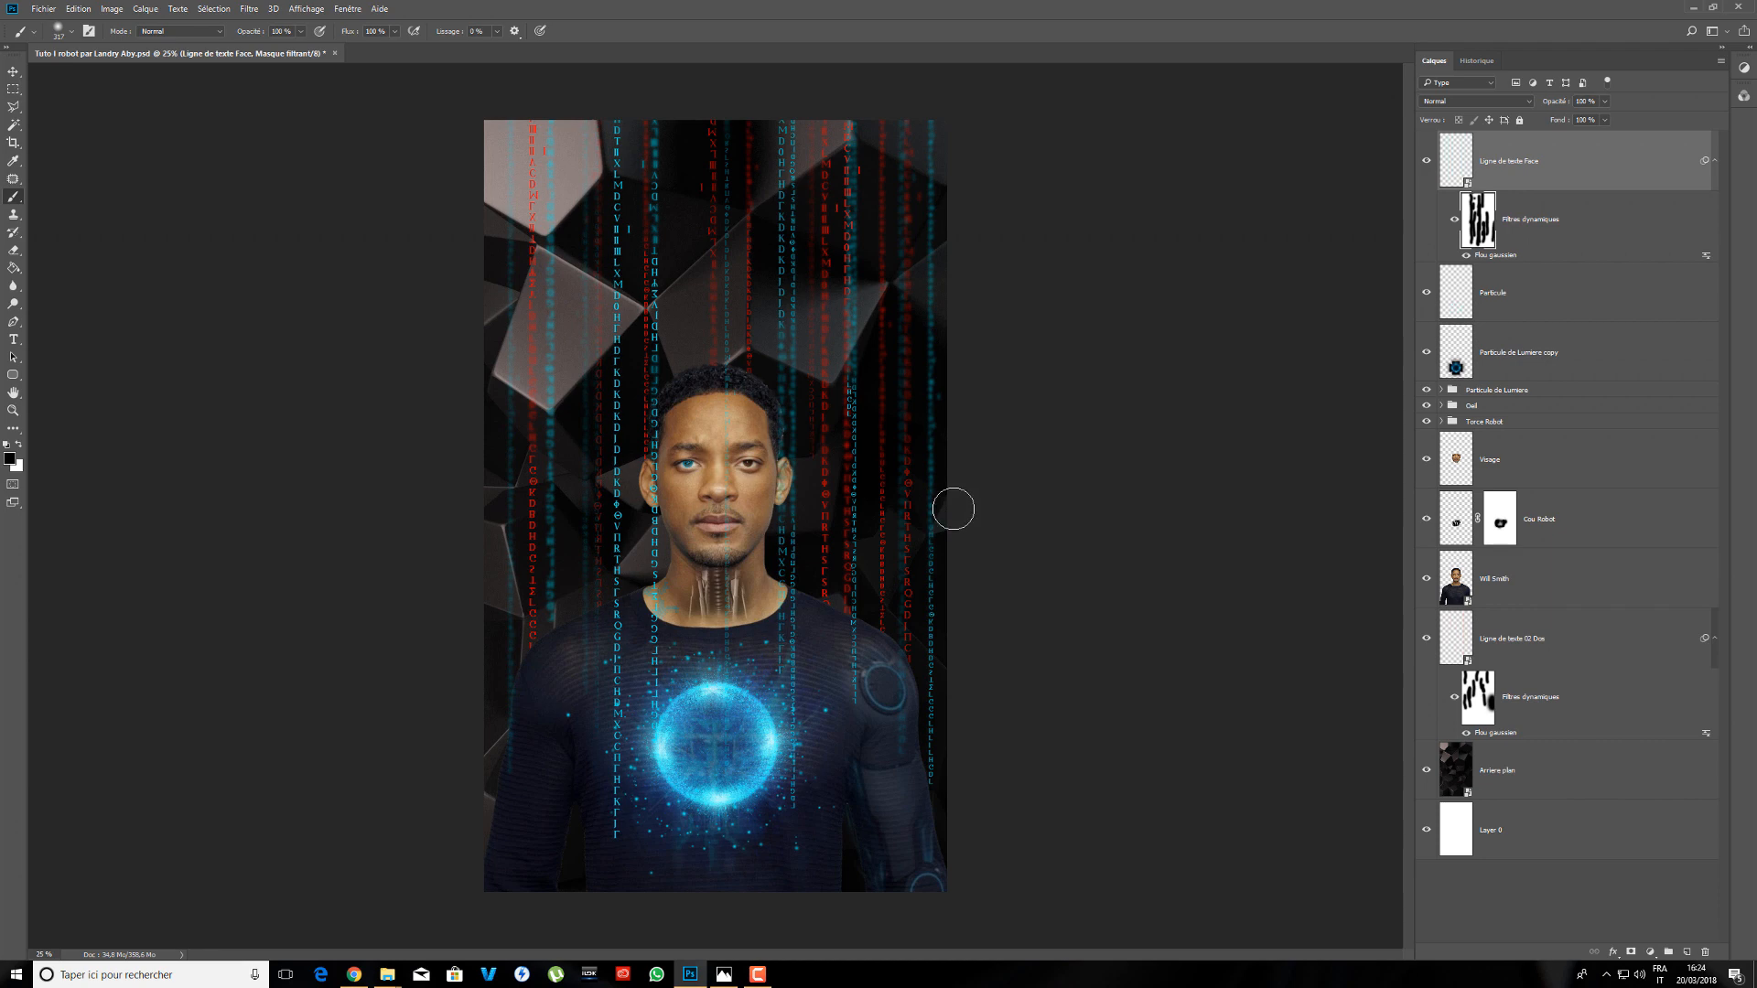
# - Extend the sharpened areas on the two rightmost blue text lines by painting black on the filter mask beside the head and shoulder
pyautogui.hotkey('ctrl', '+')
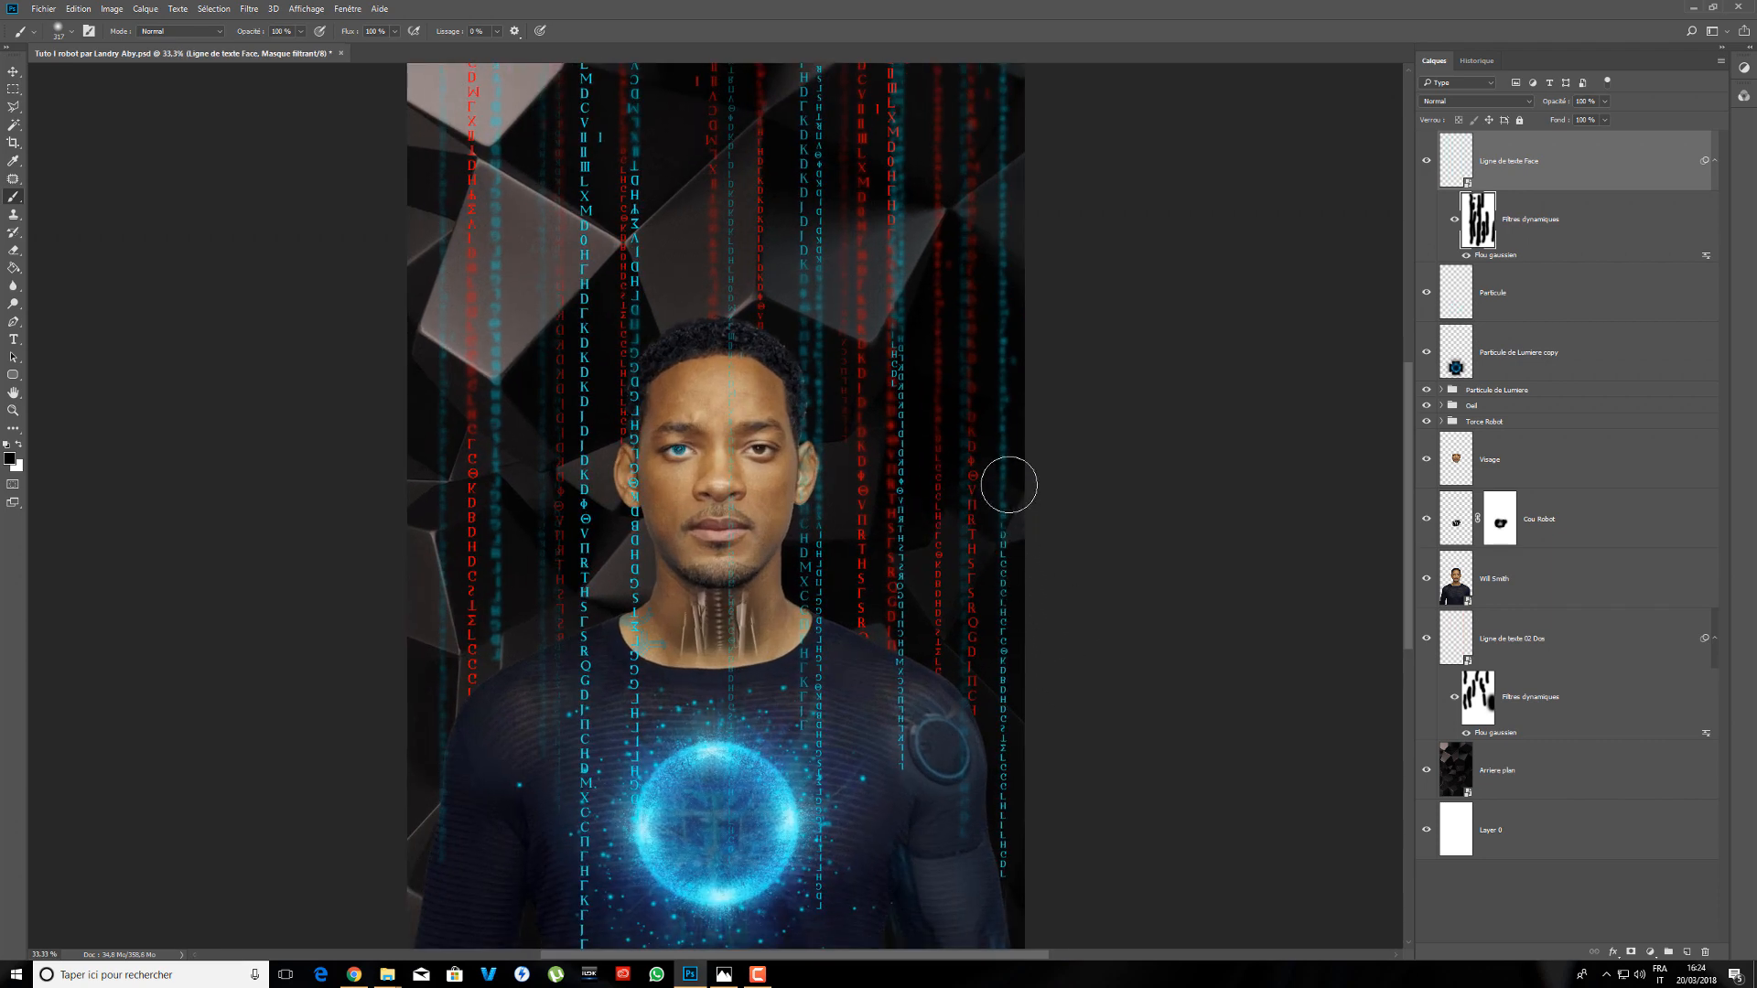
pyautogui.moveTo(1008, 485); pyautogui.dragTo(1007, 333)
pyautogui.moveTo(952, 561); pyautogui.dragTo(953, 710)
pyautogui.press('space')
pyautogui.moveTo(981, 454)
pyautogui.mouseDown()
pyautogui.moveTo(987, 374)
pyautogui.moveTo(948, 555)
pyautogui.mouseUp()
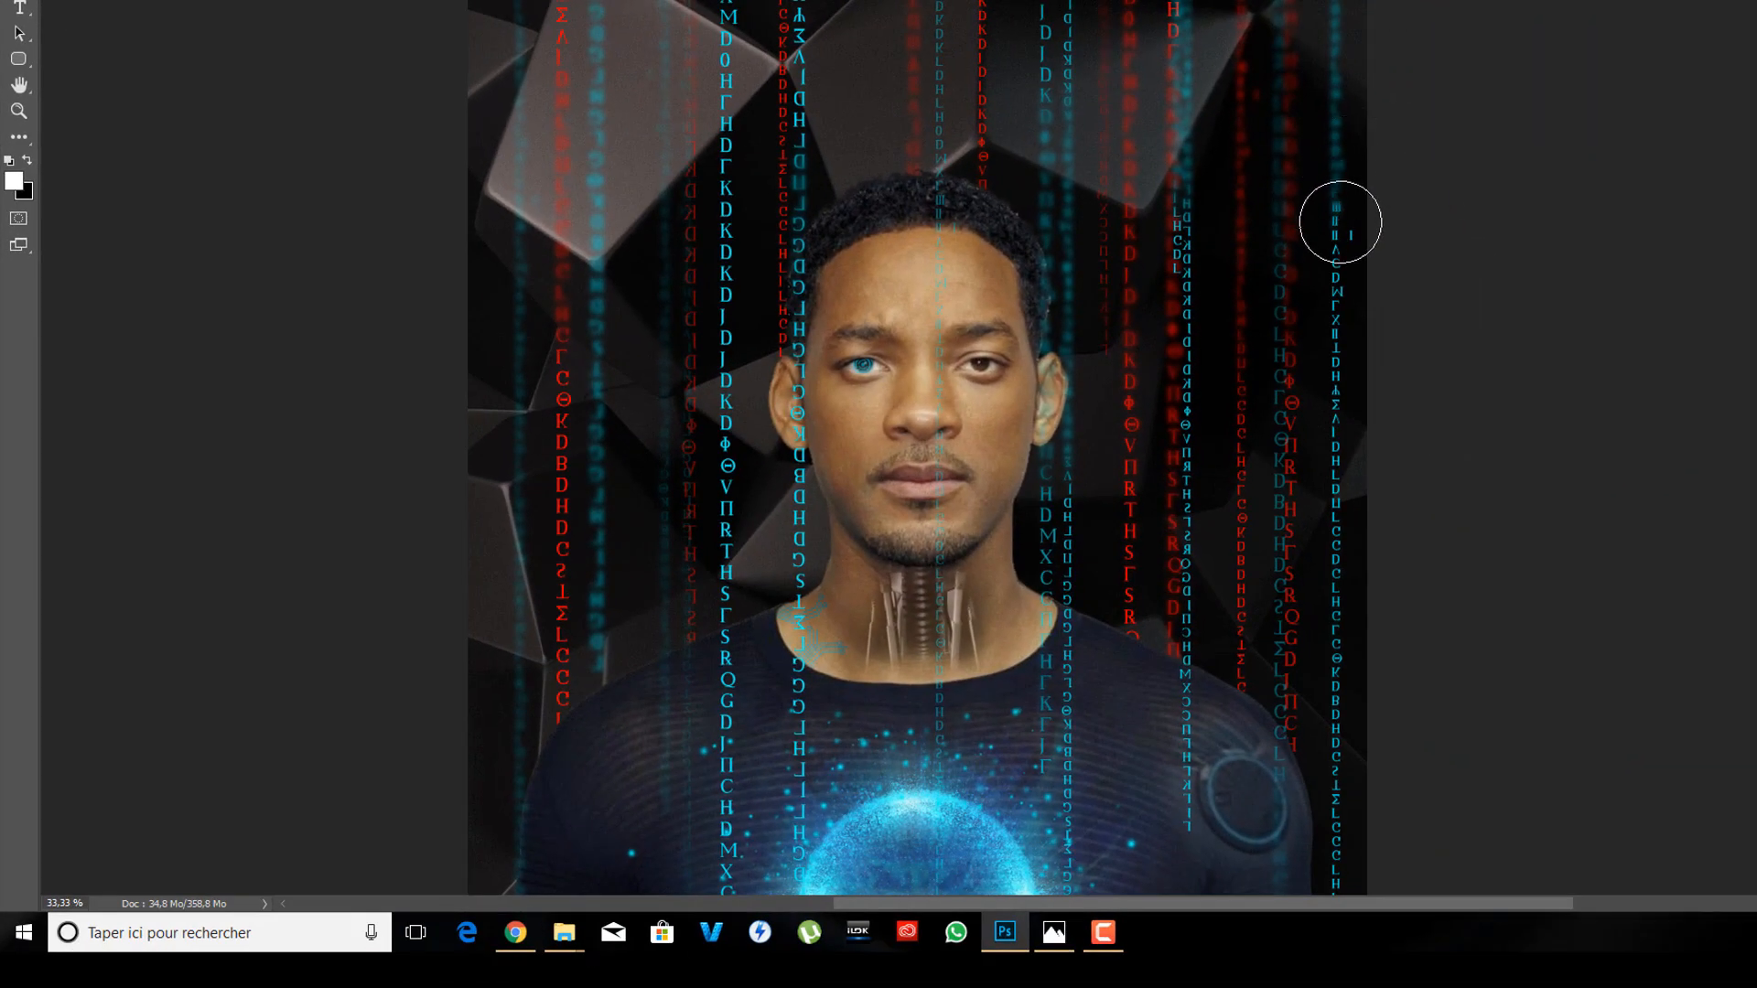
# - Paint white on the filter mask over parts of the two rightmost blue text lines to restore their blur
pyautogui.moveTo(1340, 221)
pyautogui.mouseDown()
pyautogui.moveTo(1344, 532)
pyautogui.moveTo(1383, 551)
pyautogui.mouseUp()
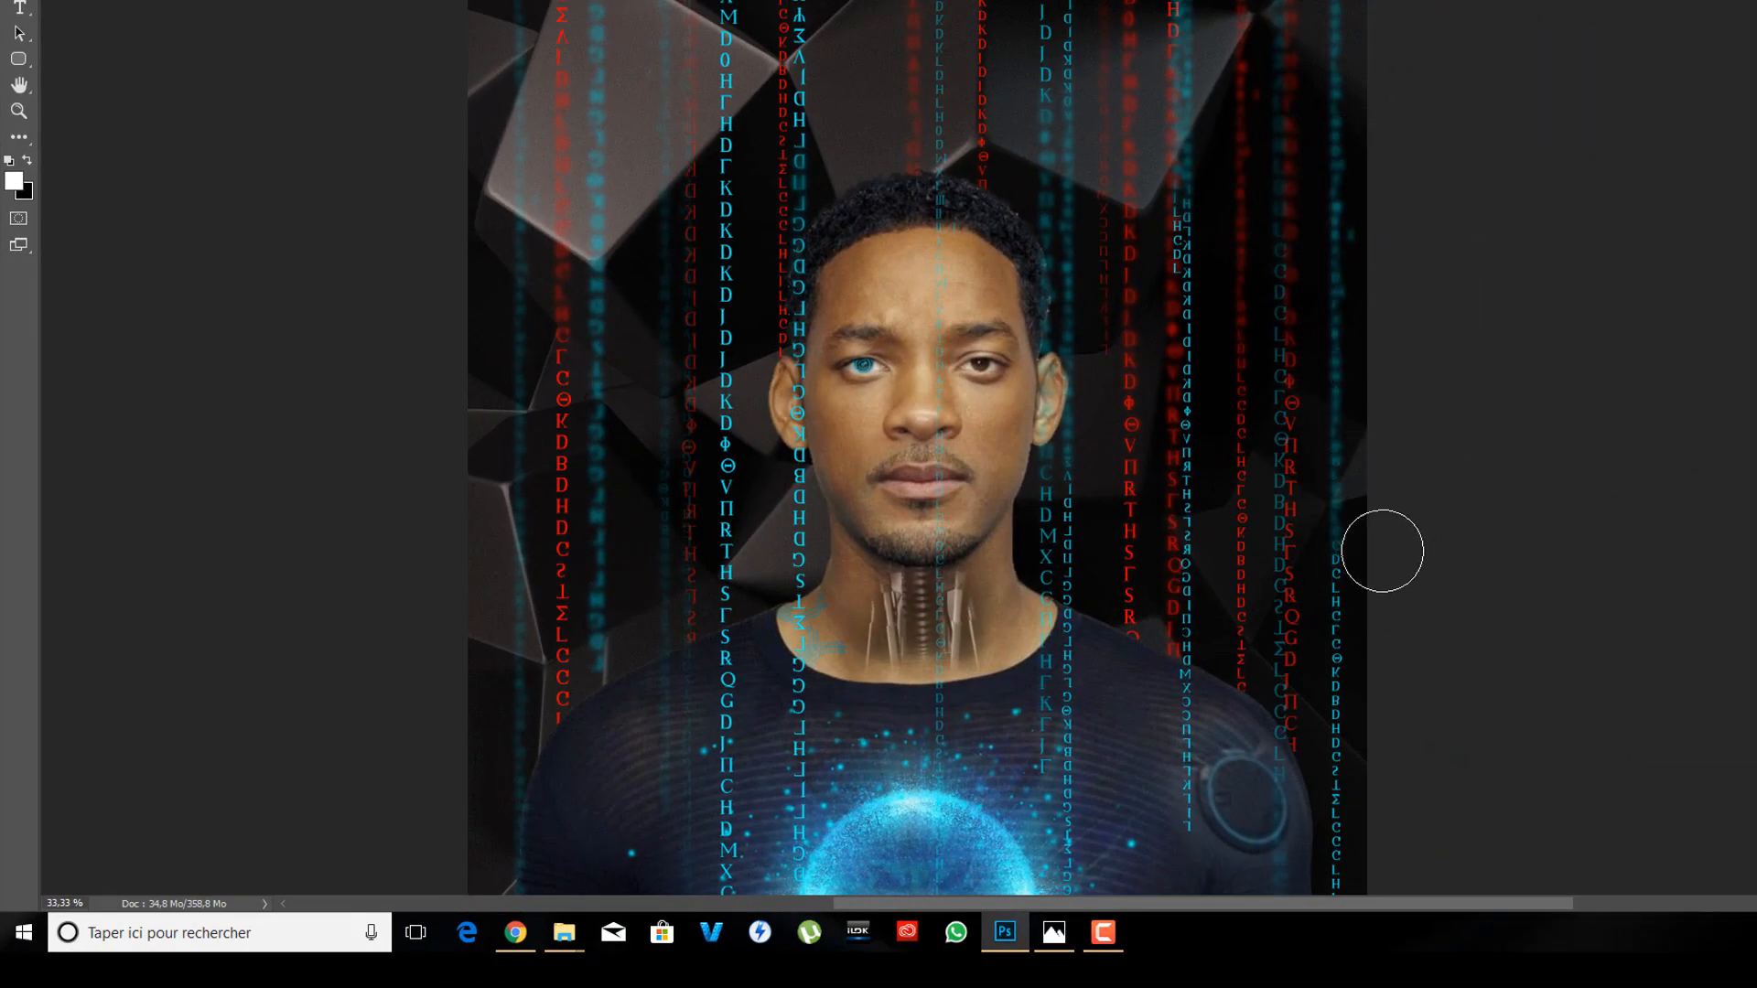
pyautogui.press('x')
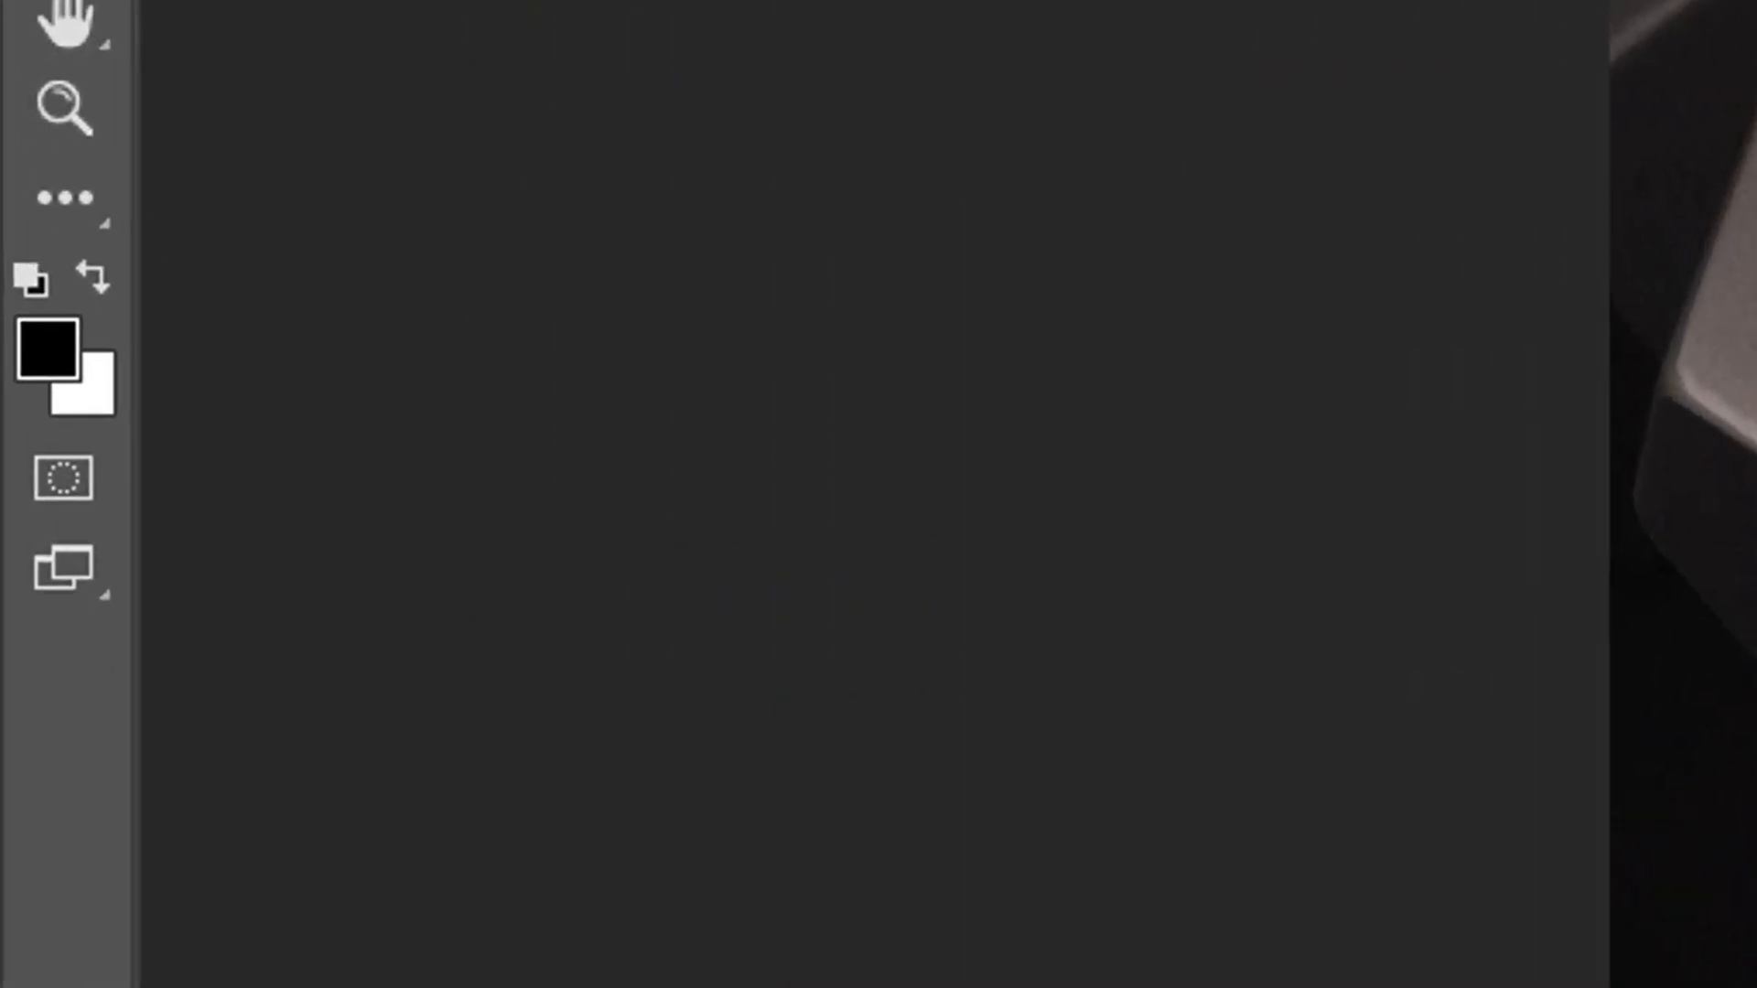
pyautogui.press('x')
pyautogui.press('x')
pyautogui.press('x')
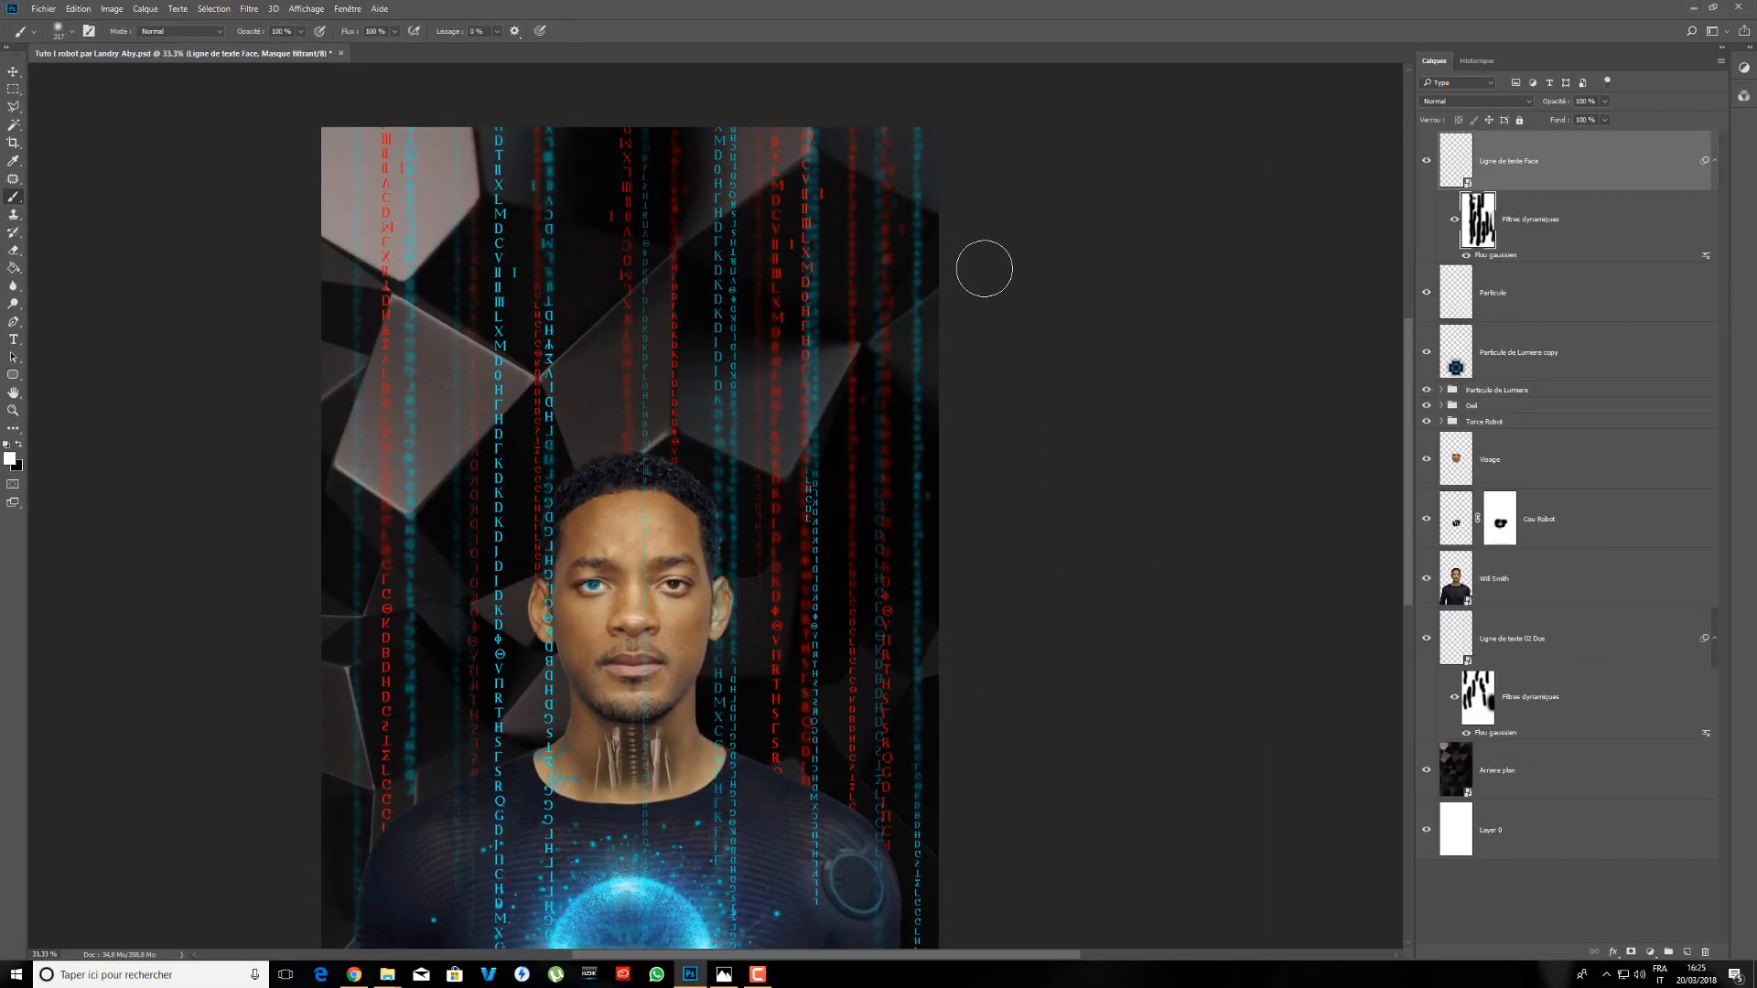
pyautogui.press('x')
pyautogui.press('x')
pyautogui.moveTo(881, 815); pyautogui.dragTo(864, 541)
pyautogui.moveTo(878, 857); pyautogui.dragTo(881, 916)
# - Paint black on the filter mask to sharpen the lower end of the blue line crossing the robotic shoulder
pyautogui.moveTo(980, 772); pyautogui.dragTo(992, 393)
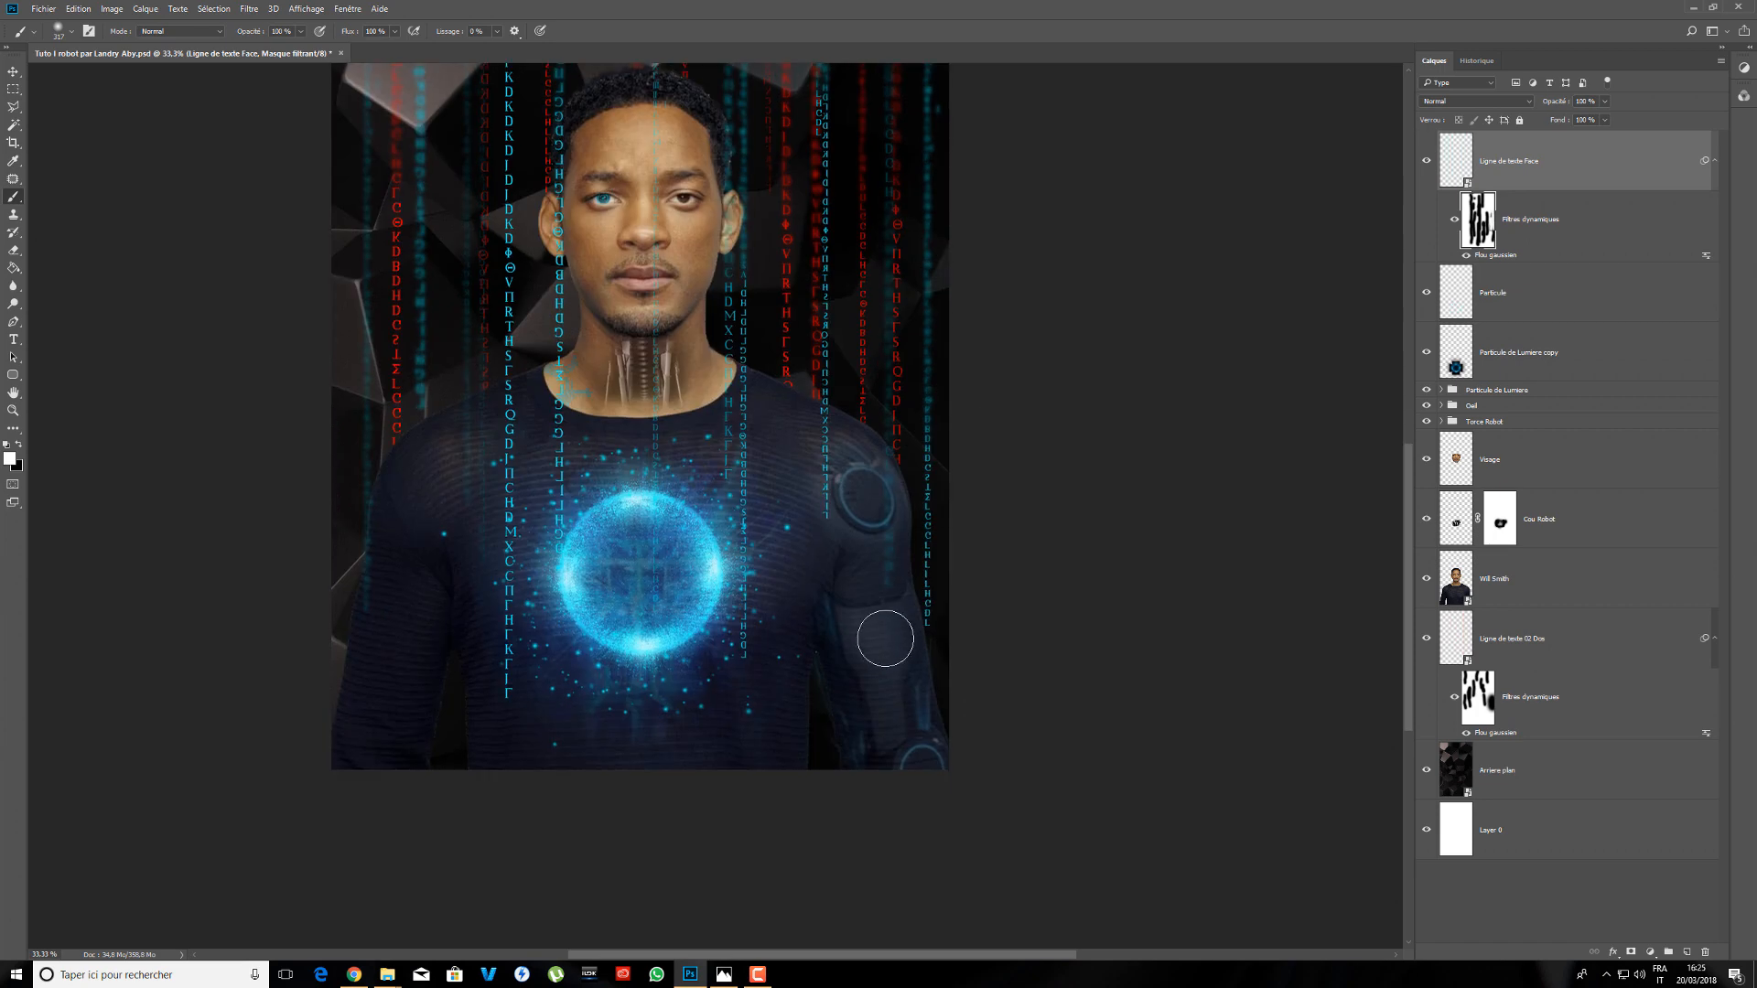
pyautogui.press('x')
pyautogui.moveTo(883, 639); pyautogui.dragTo(878, 449)
pyautogui.moveTo(664, 510); pyautogui.dragTo(778, 553)
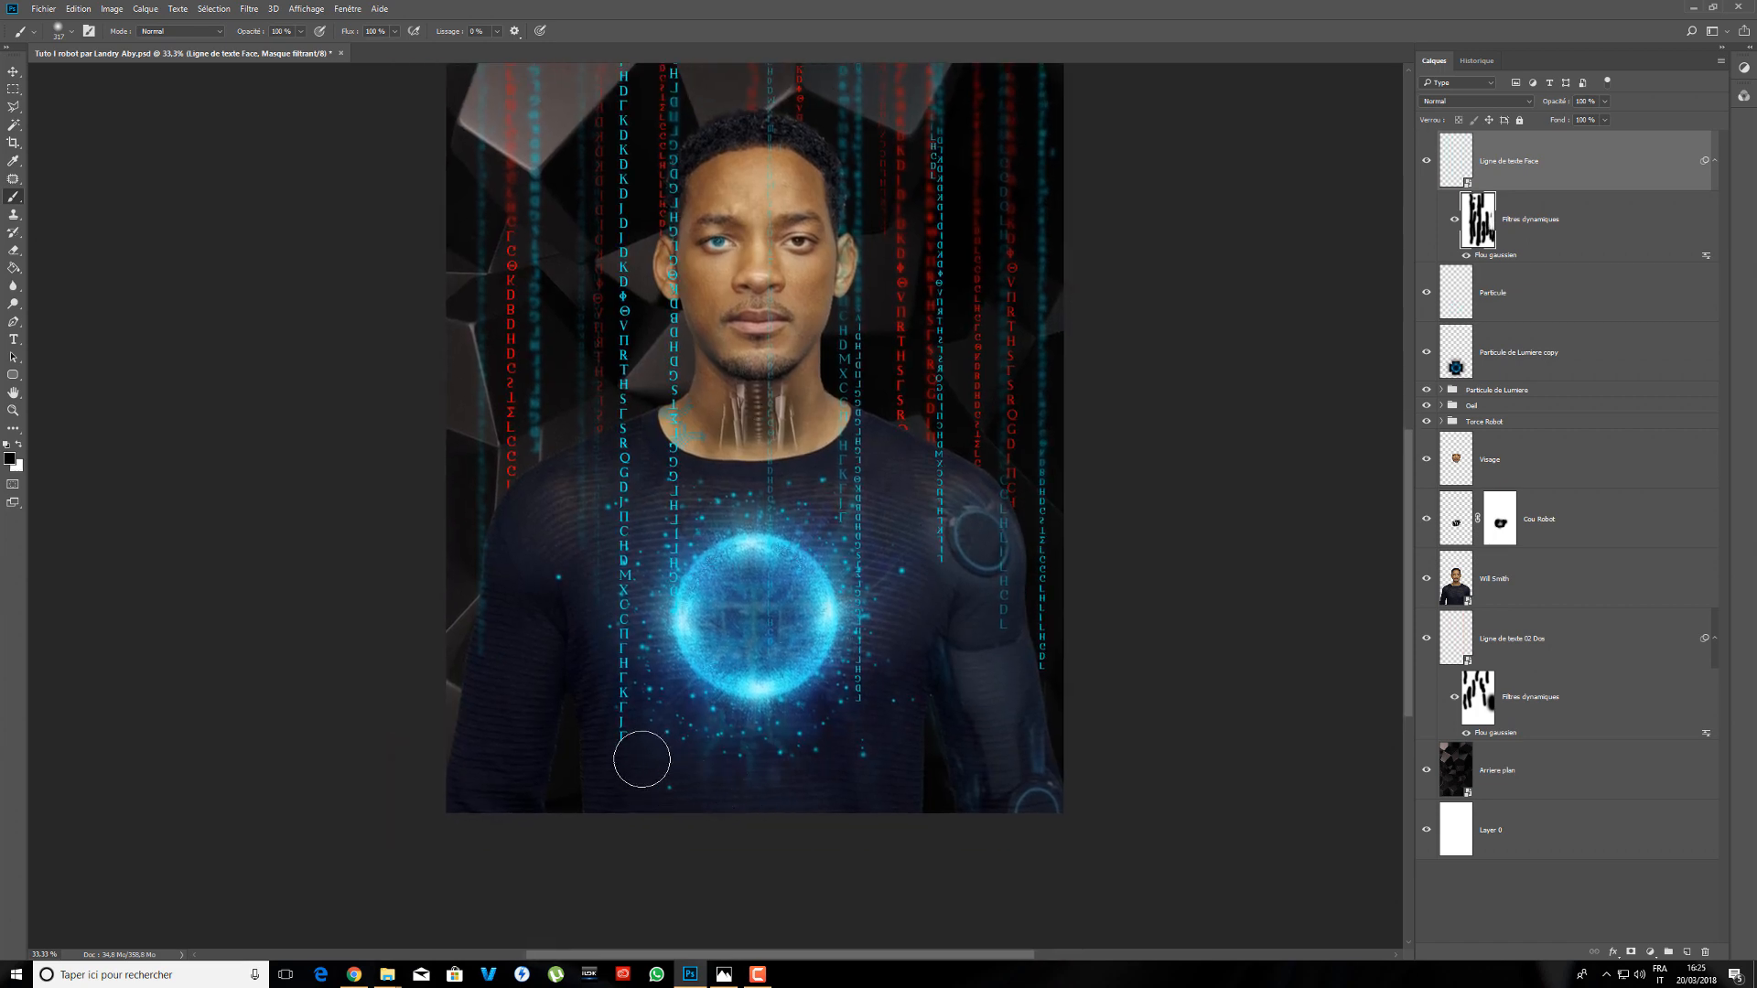
pyautogui.moveTo(626, 513); pyautogui.dragTo(637, 737)
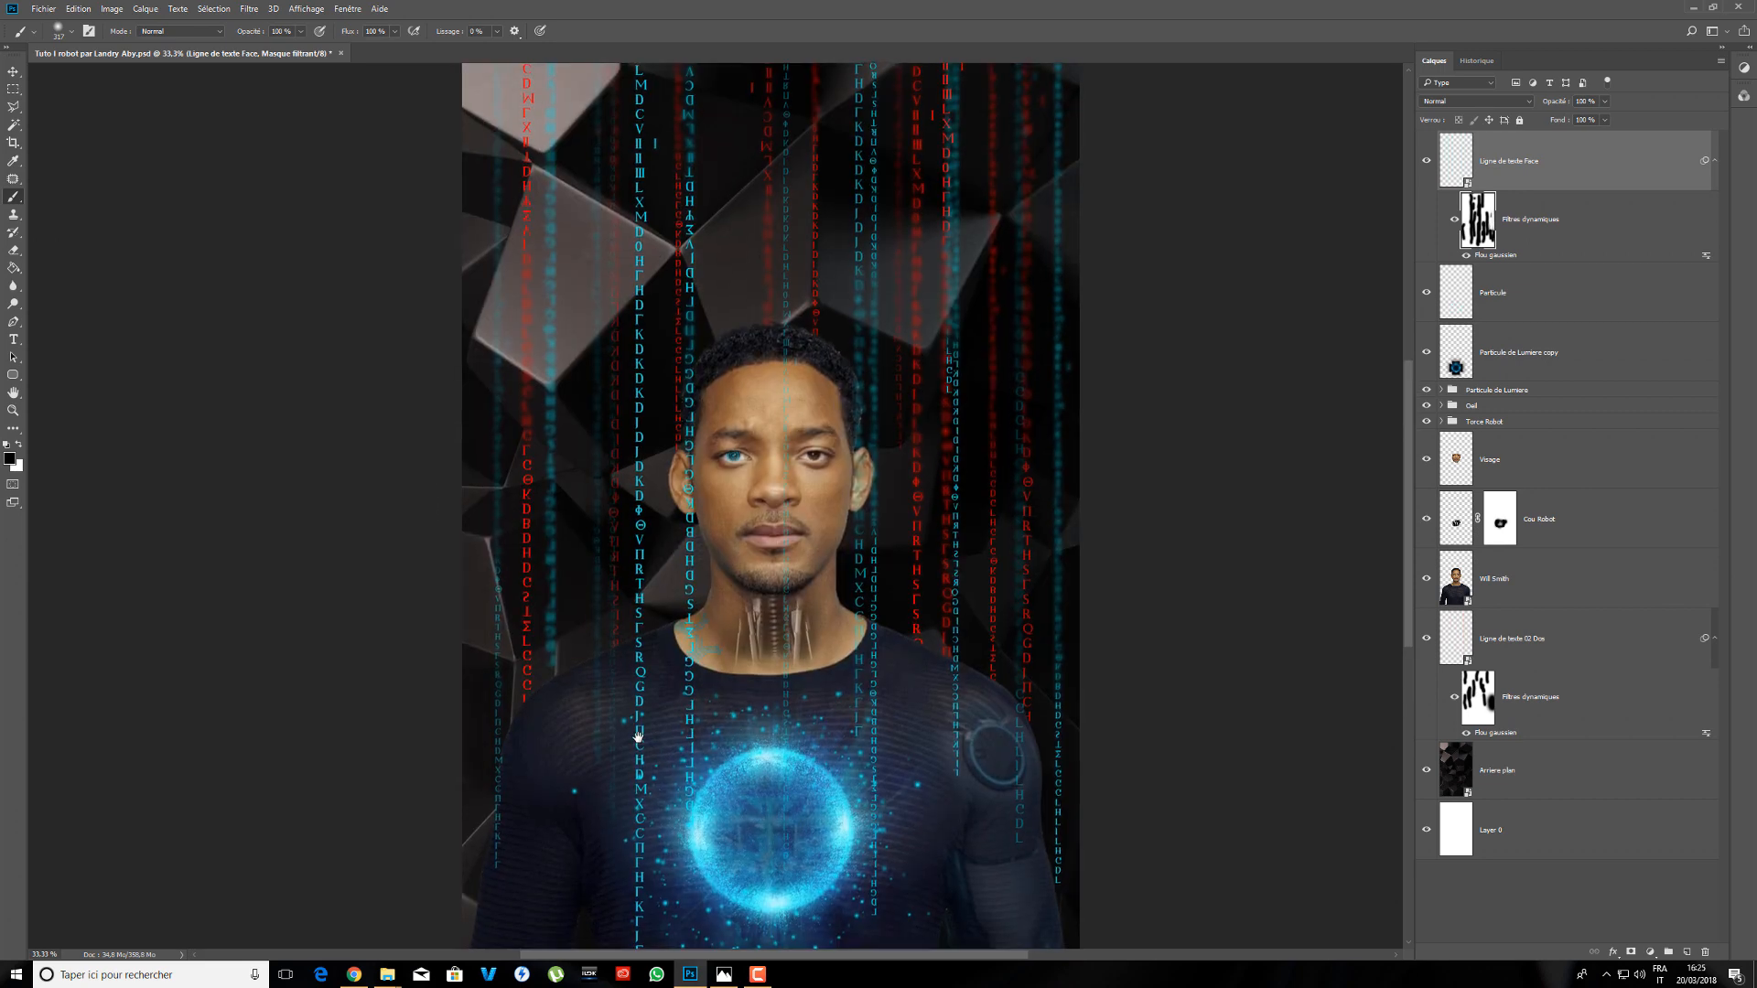
# - Paint black on the filter mask to sharpen stretches of the two blue text lines nearest the poster's left edge
pyautogui.moveTo(471, 366)
pyautogui.mouseDown()
pyautogui.moveTo(458, 588)
pyautogui.moveTo(487, 721)
pyautogui.moveTo(453, 502)
pyautogui.moveTo(474, 330)
pyautogui.mouseUp()
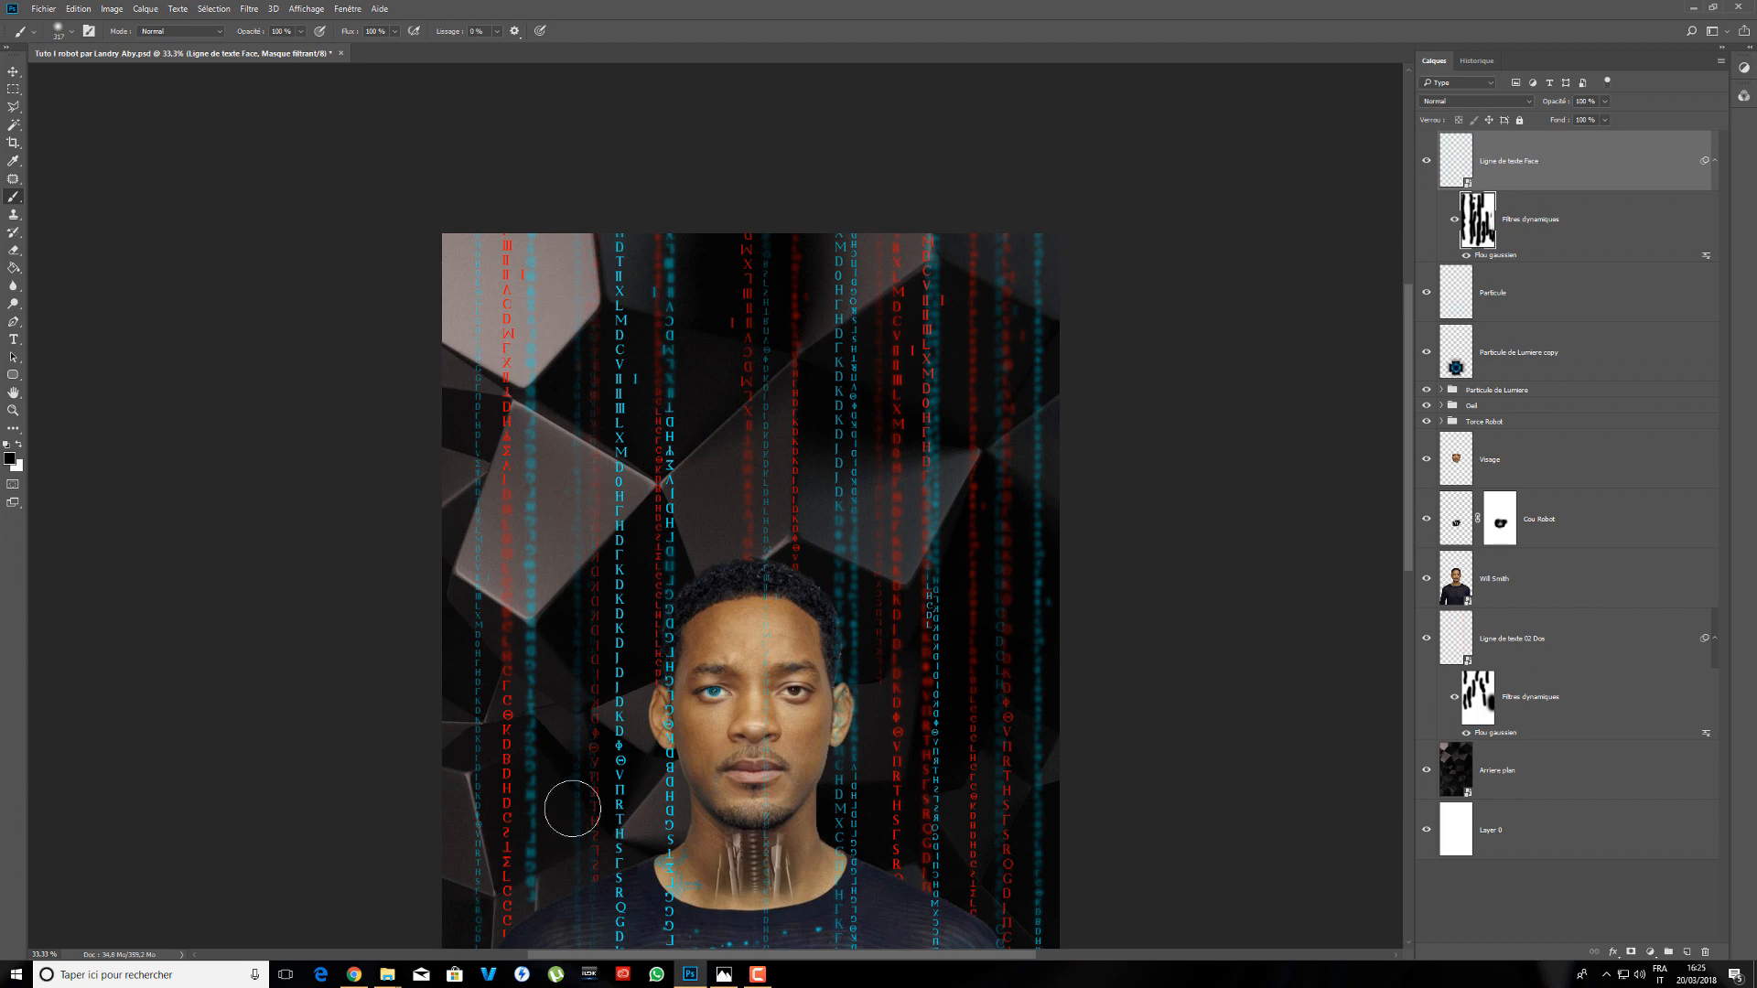
pyautogui.press('x')
pyautogui.press('x')
pyautogui.moveTo(537, 827)
pyautogui.mouseDown()
pyautogui.moveTo(530, 889)
pyautogui.moveTo(529, 590)
pyautogui.mouseUp()
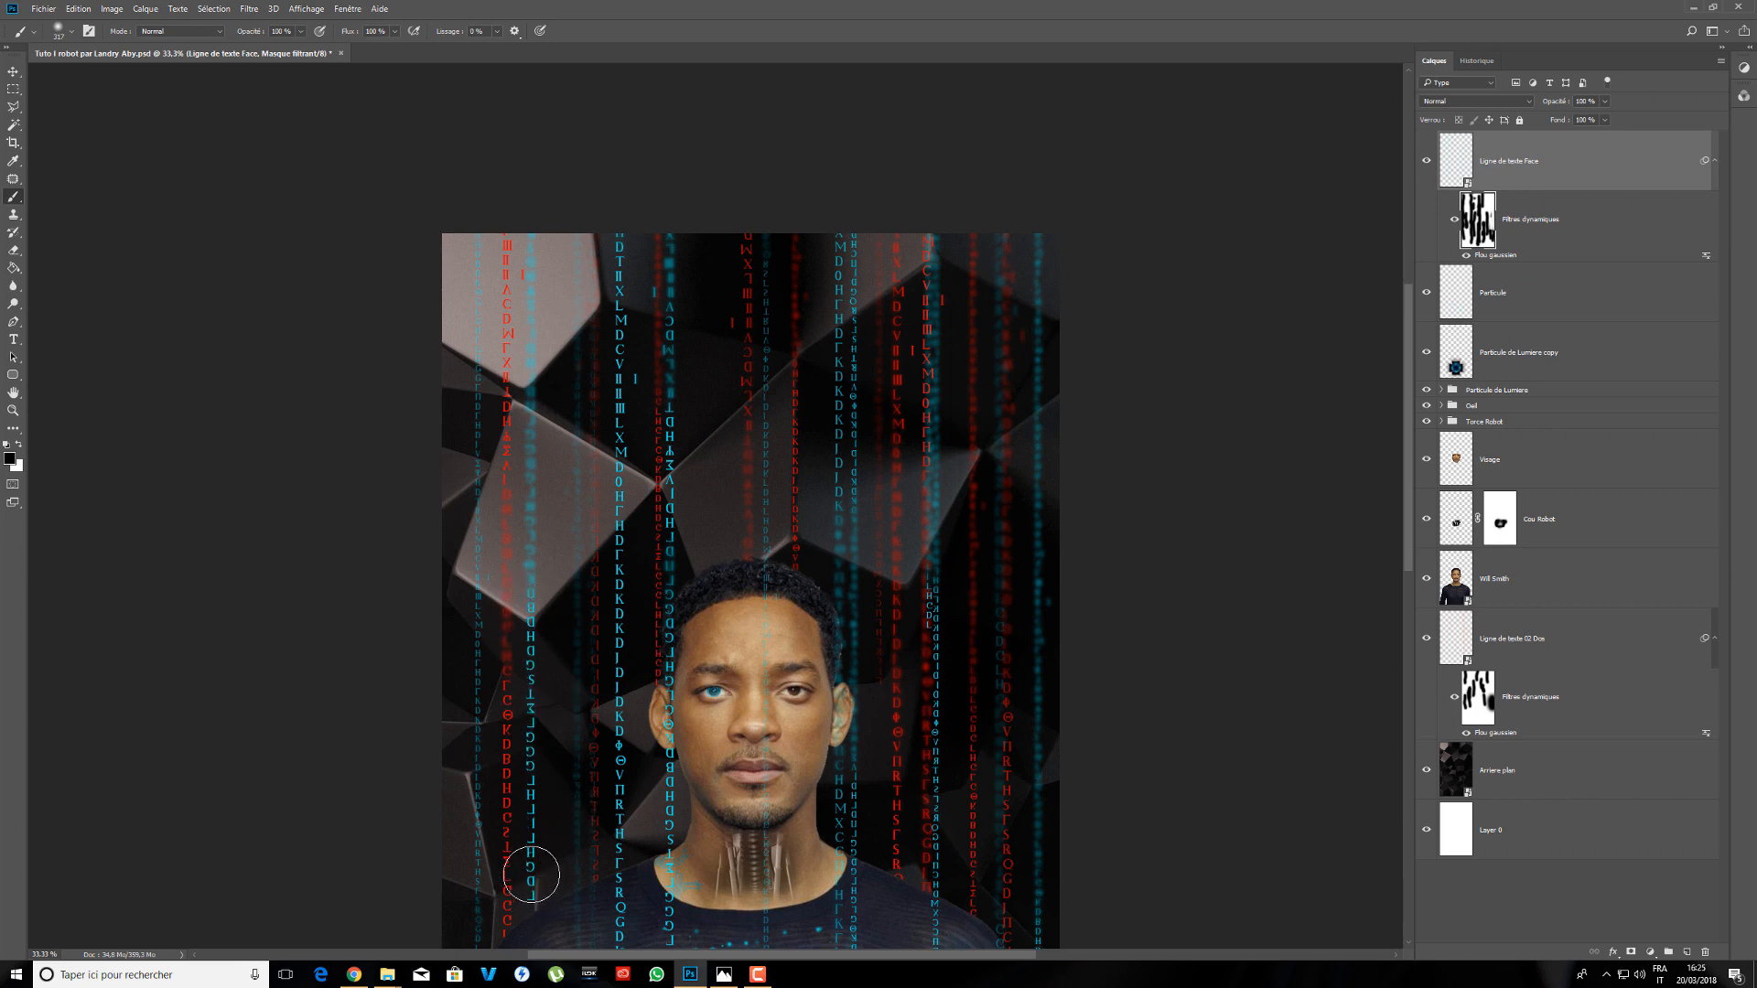
pyautogui.moveTo(535, 583); pyautogui.dragTo(537, 510)
pyautogui.hotkey('ctrl', '-')
pyautogui.hotkey('ctrl', '-')
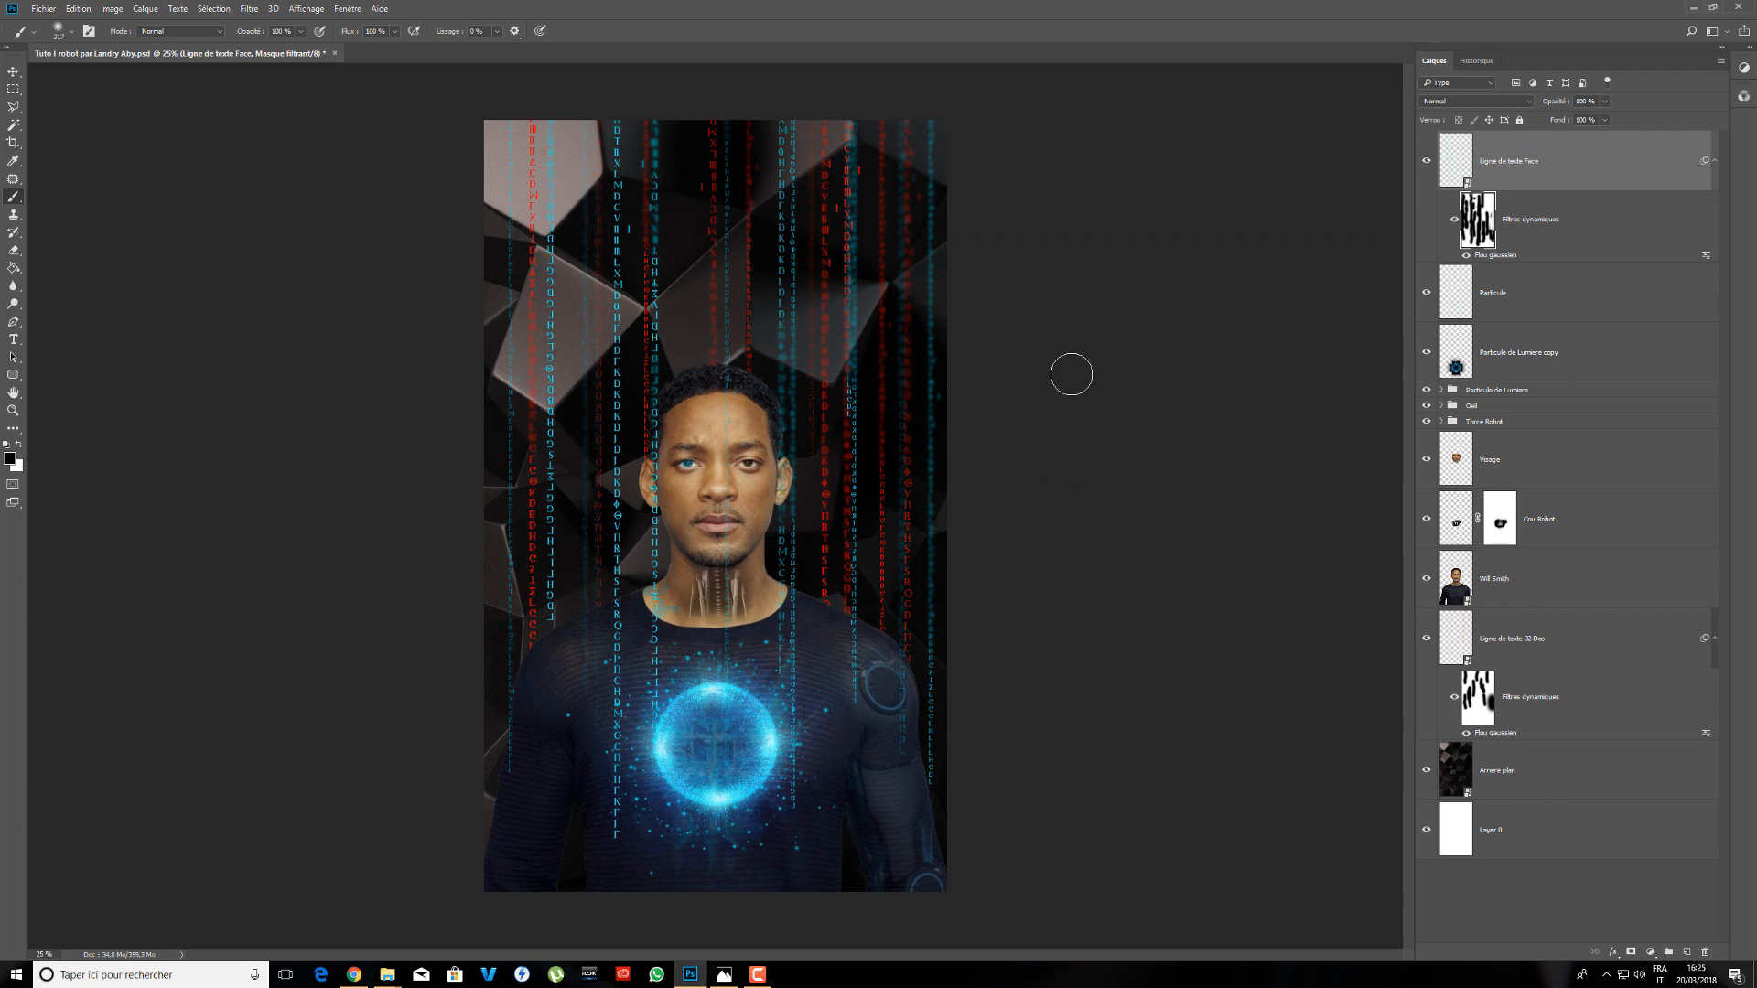
# - Try shifting the filter mask with the Move tool, select the Ligne de texte Face layer itself, and reselect its filter mask
pyautogui.click(13, 72)
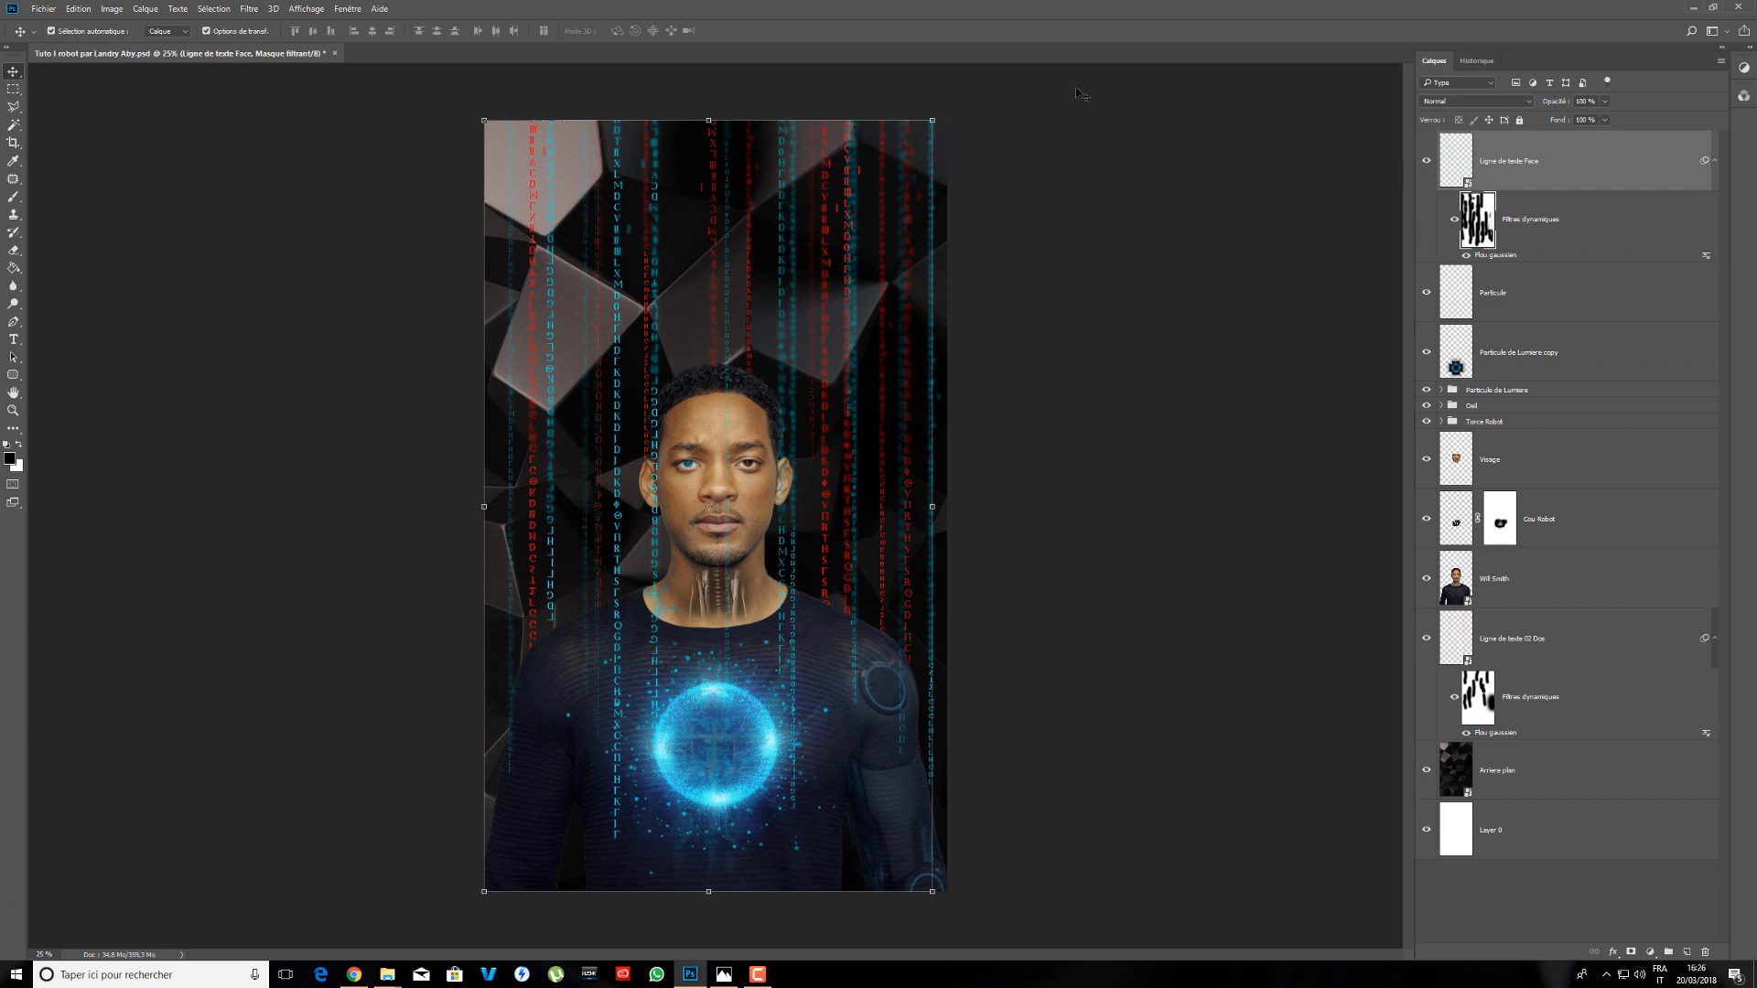
pyautogui.moveTo(933, 178); pyautogui.dragTo(865, 183)
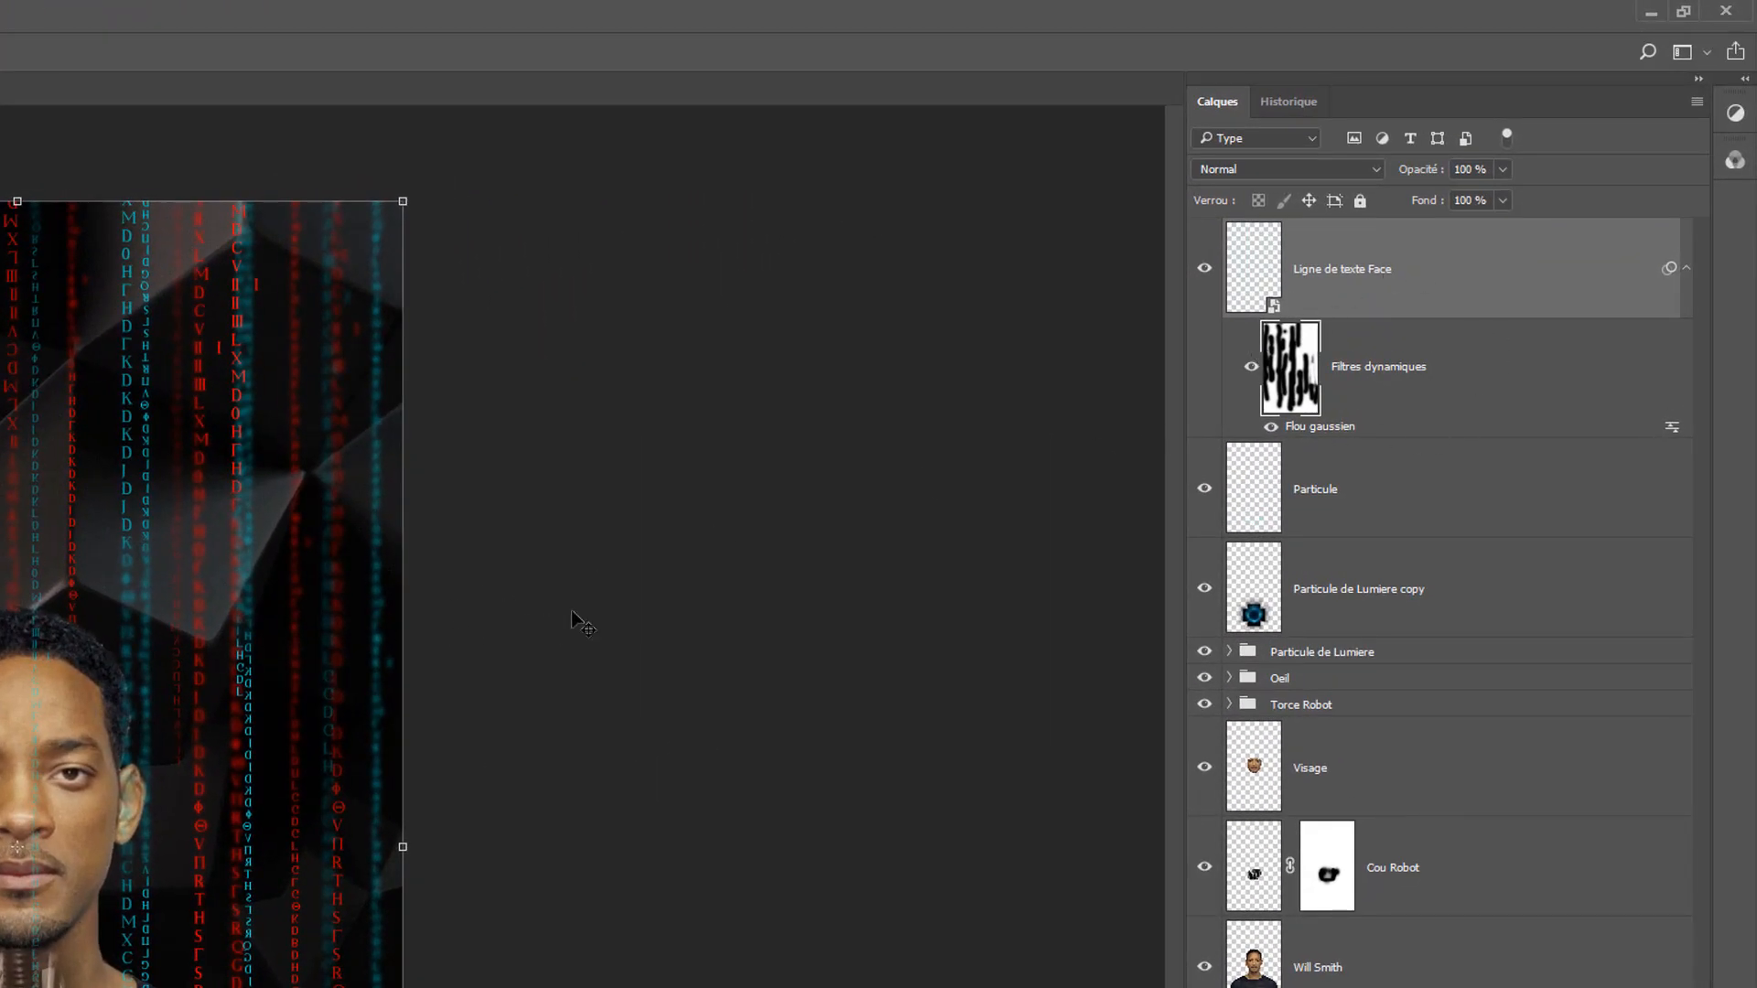
pyautogui.click(1373, 265)
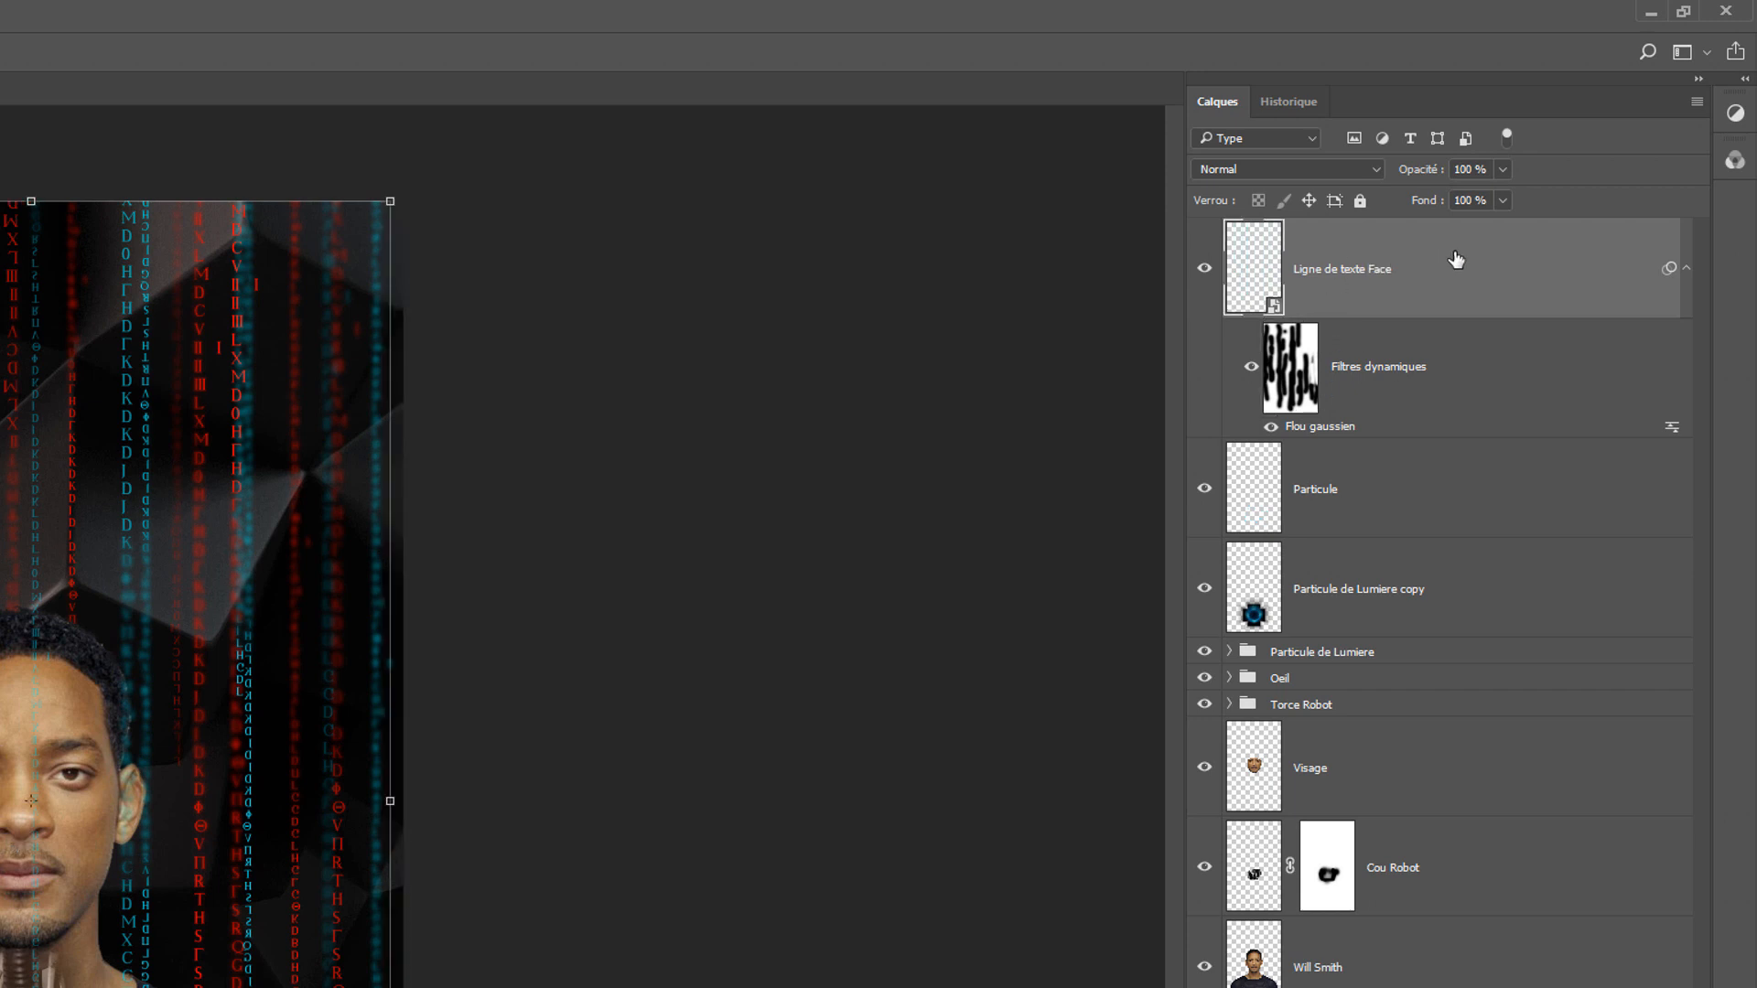
pyautogui.click(1291, 375)
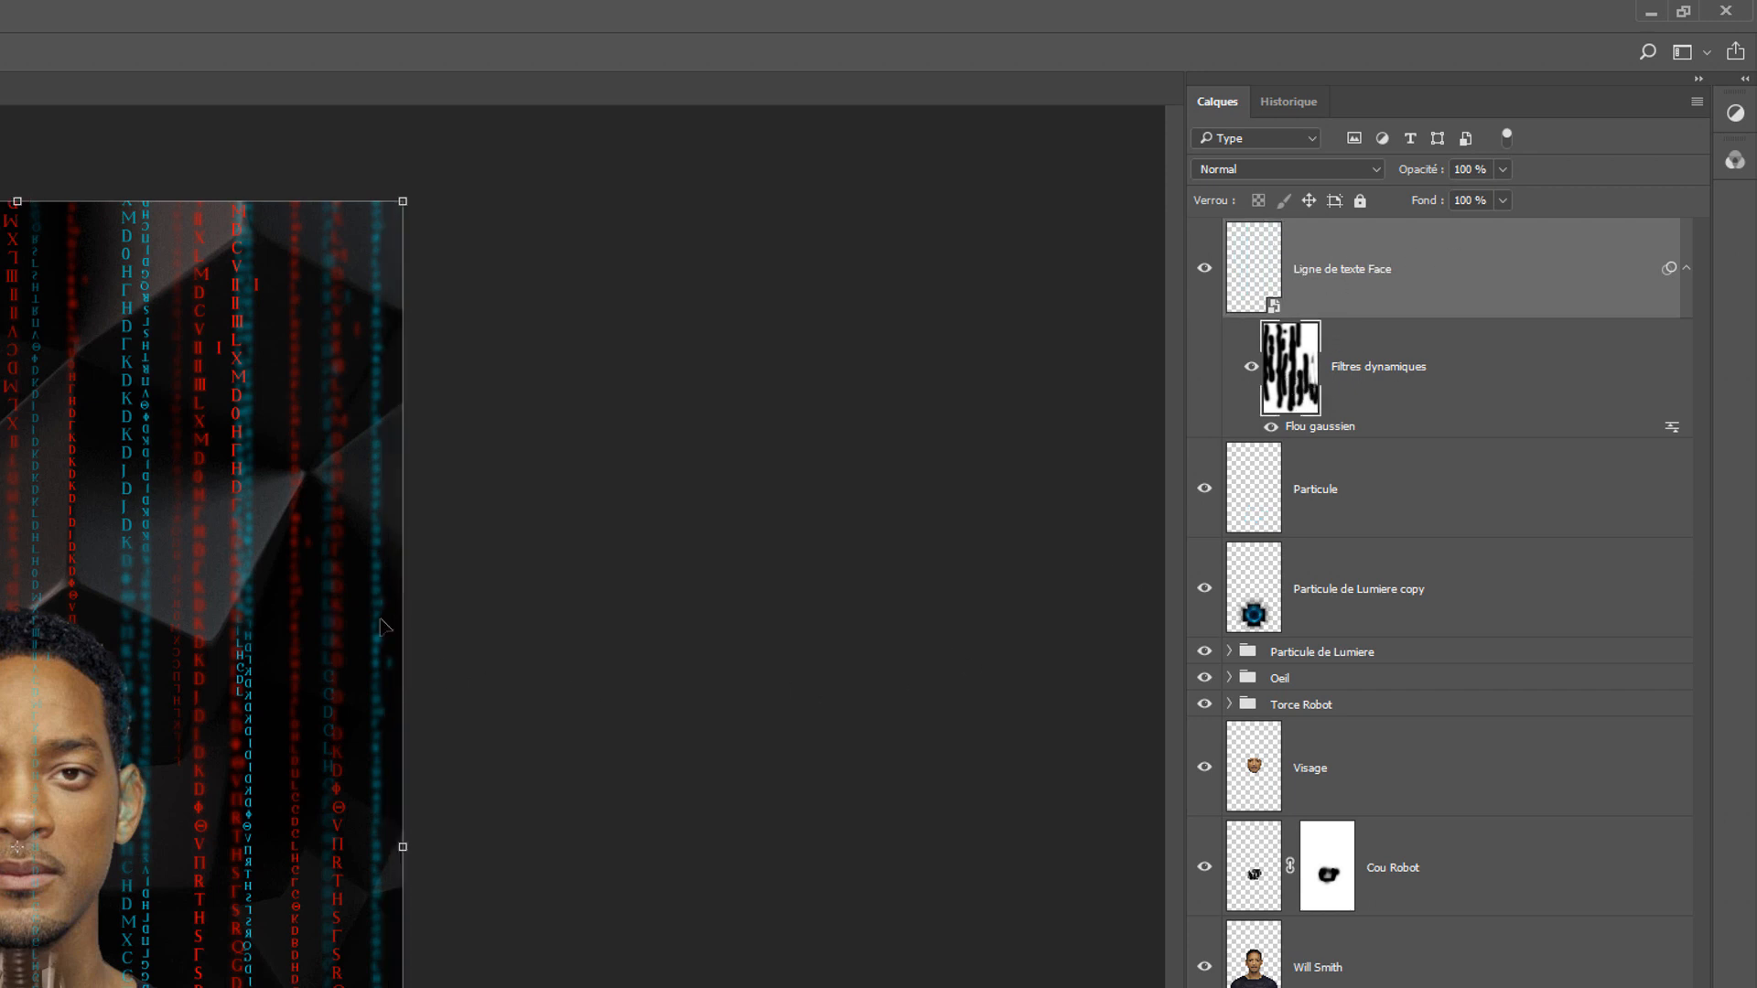
# - Try moving the filter mask of Ligne de texte Face sideways over the man's face, independently of the text
pyautogui.hotkey('ctrl', '+')
pyautogui.hotkey('ctrl', '+')
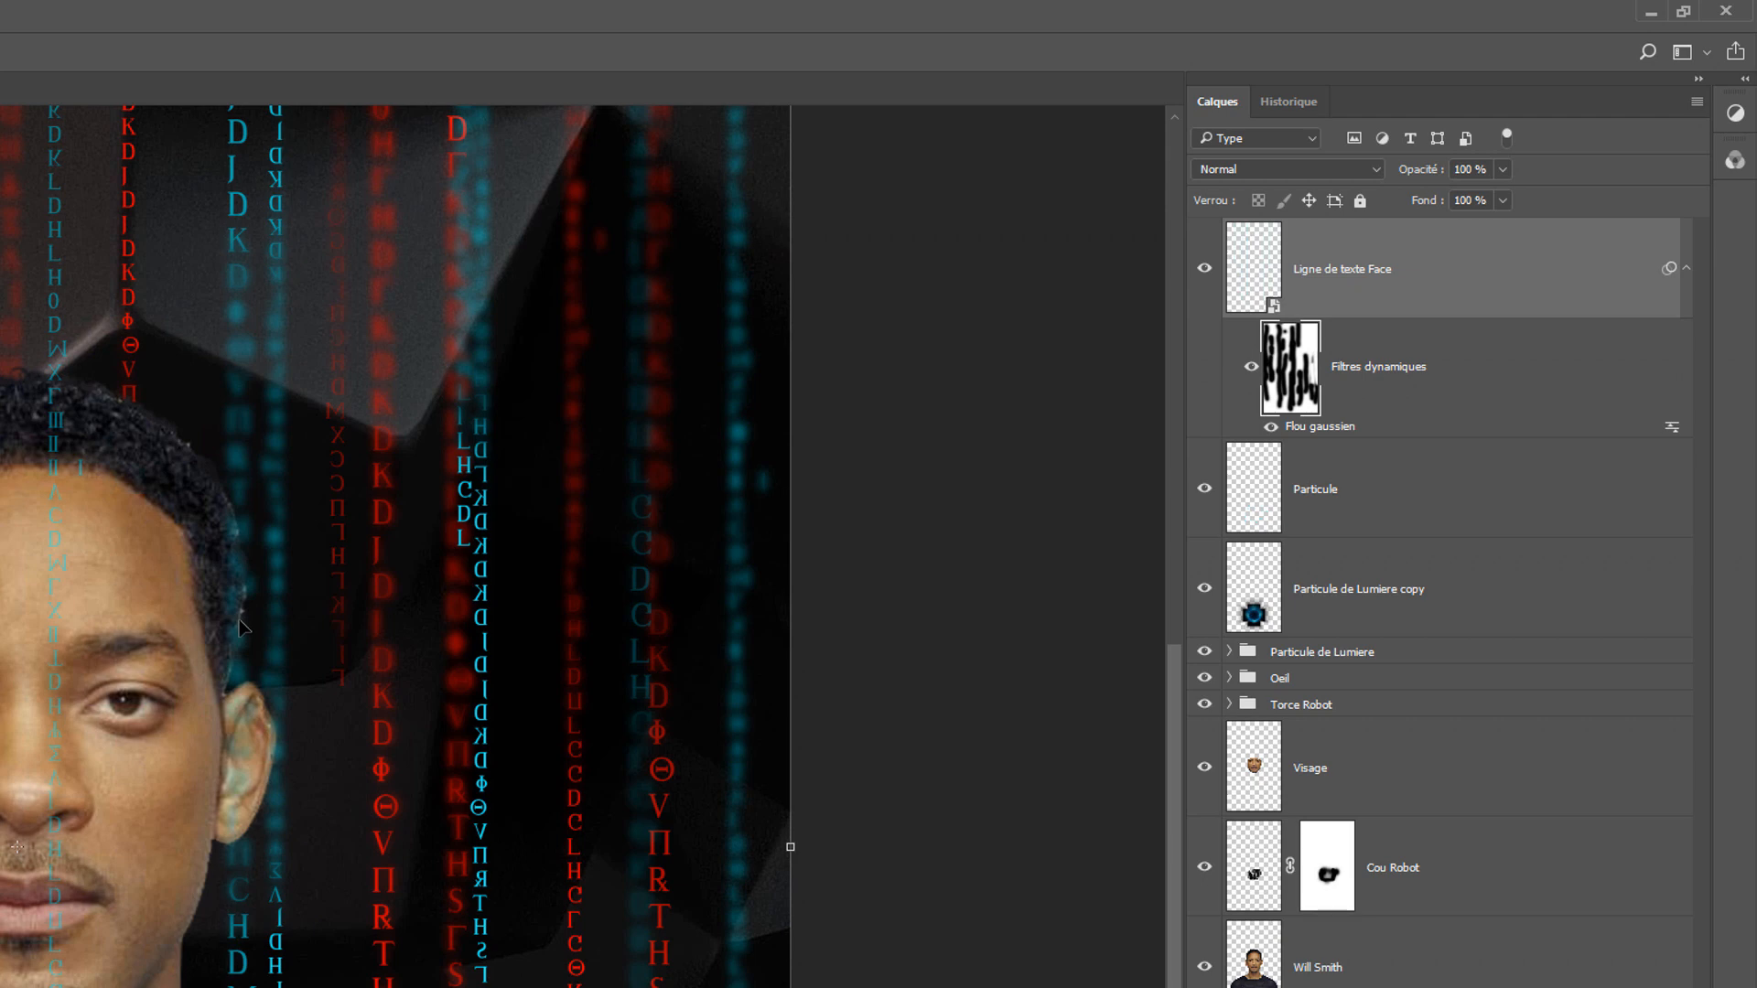
pyautogui.moveTo(239, 623); pyautogui.dragTo(153, 636)
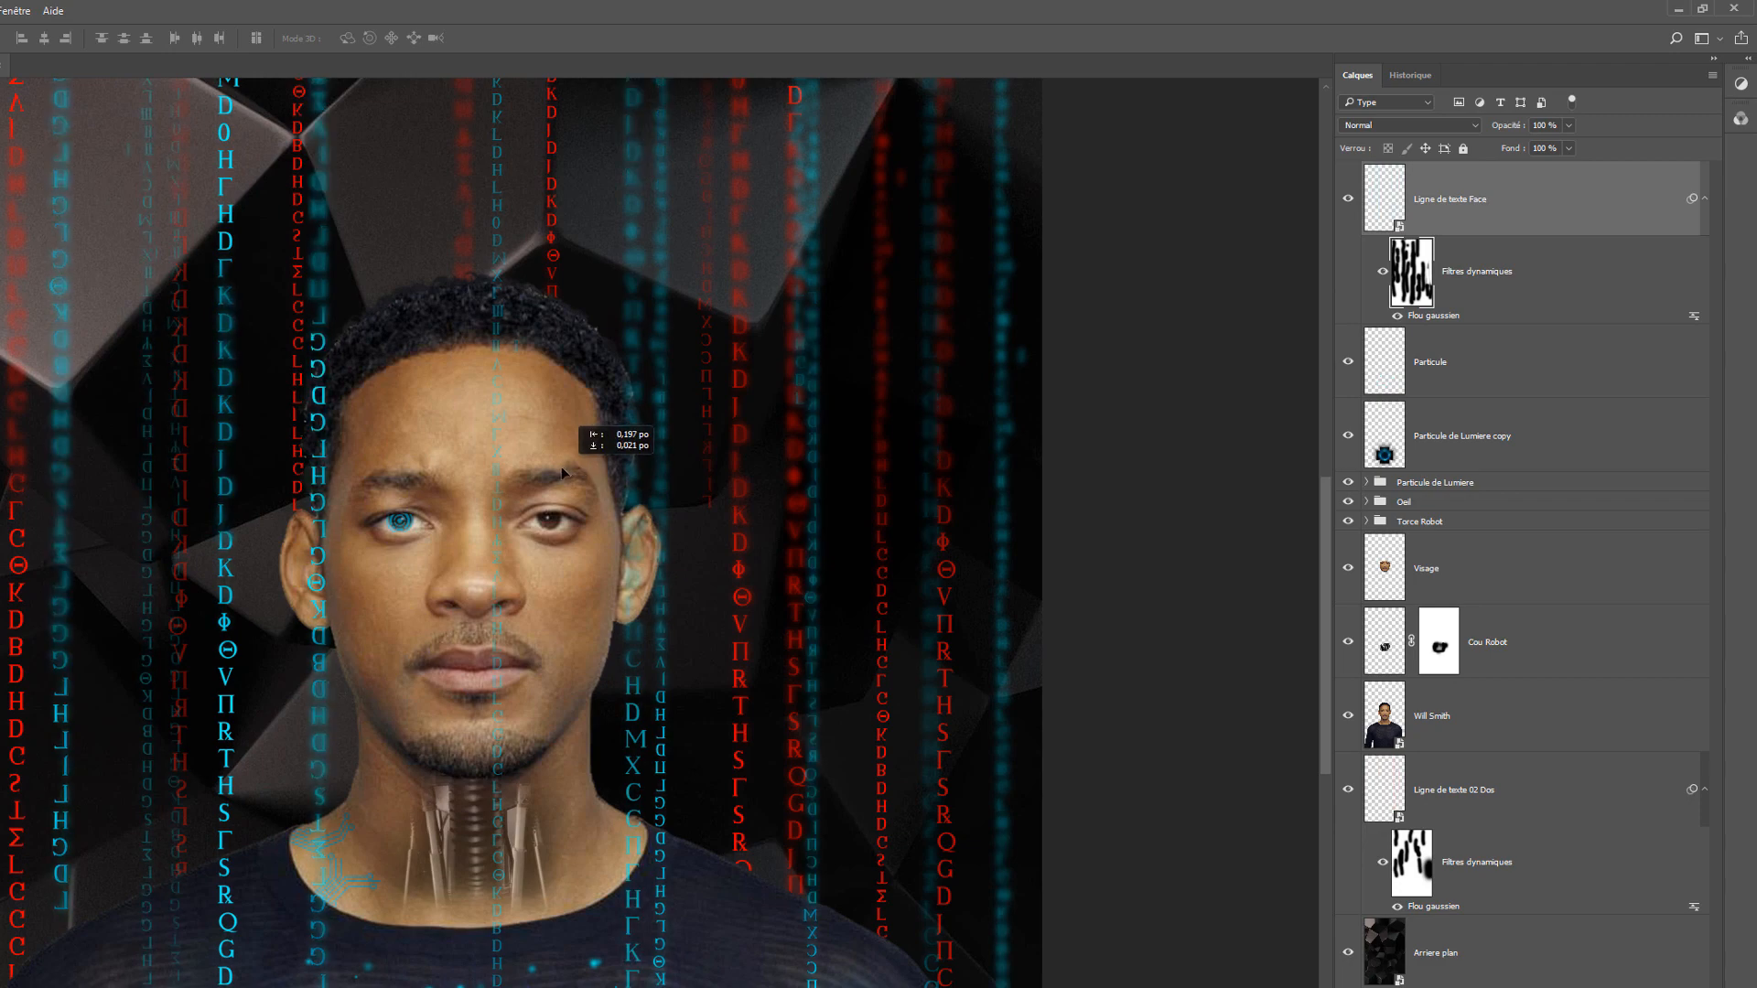
pyautogui.moveTo(561, 473); pyautogui.dragTo(638, 472)
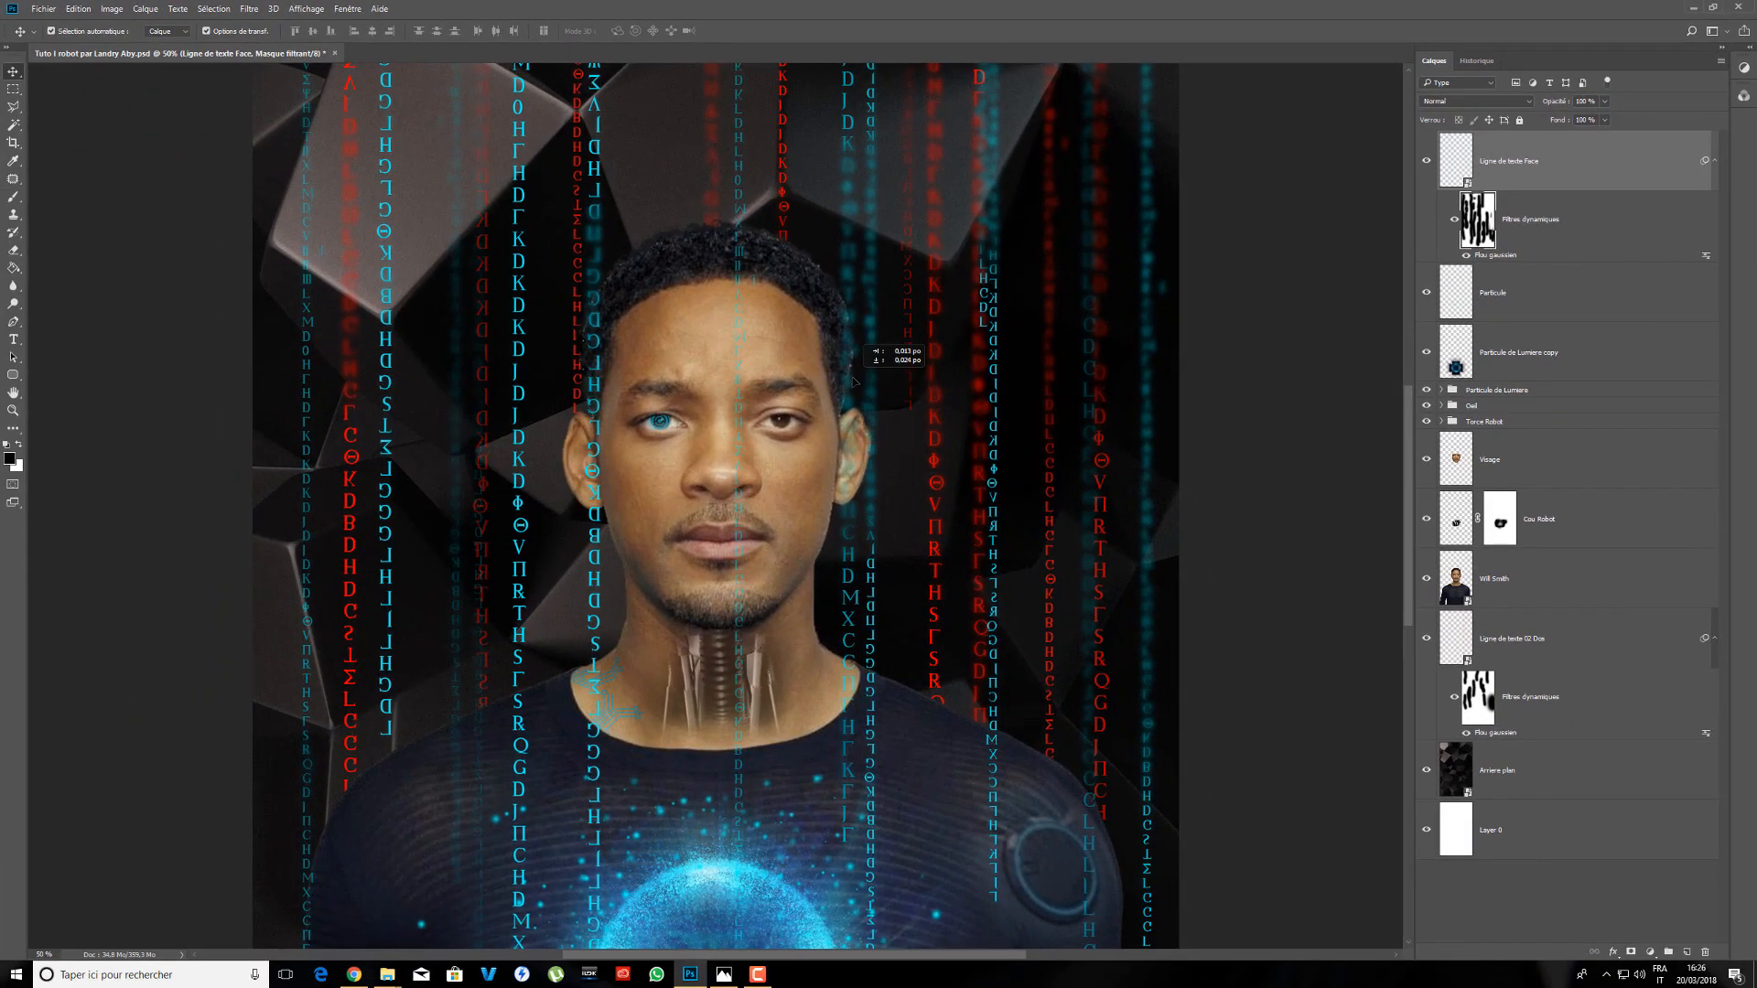
pyautogui.moveTo(853, 381); pyautogui.dragTo(853, 380)
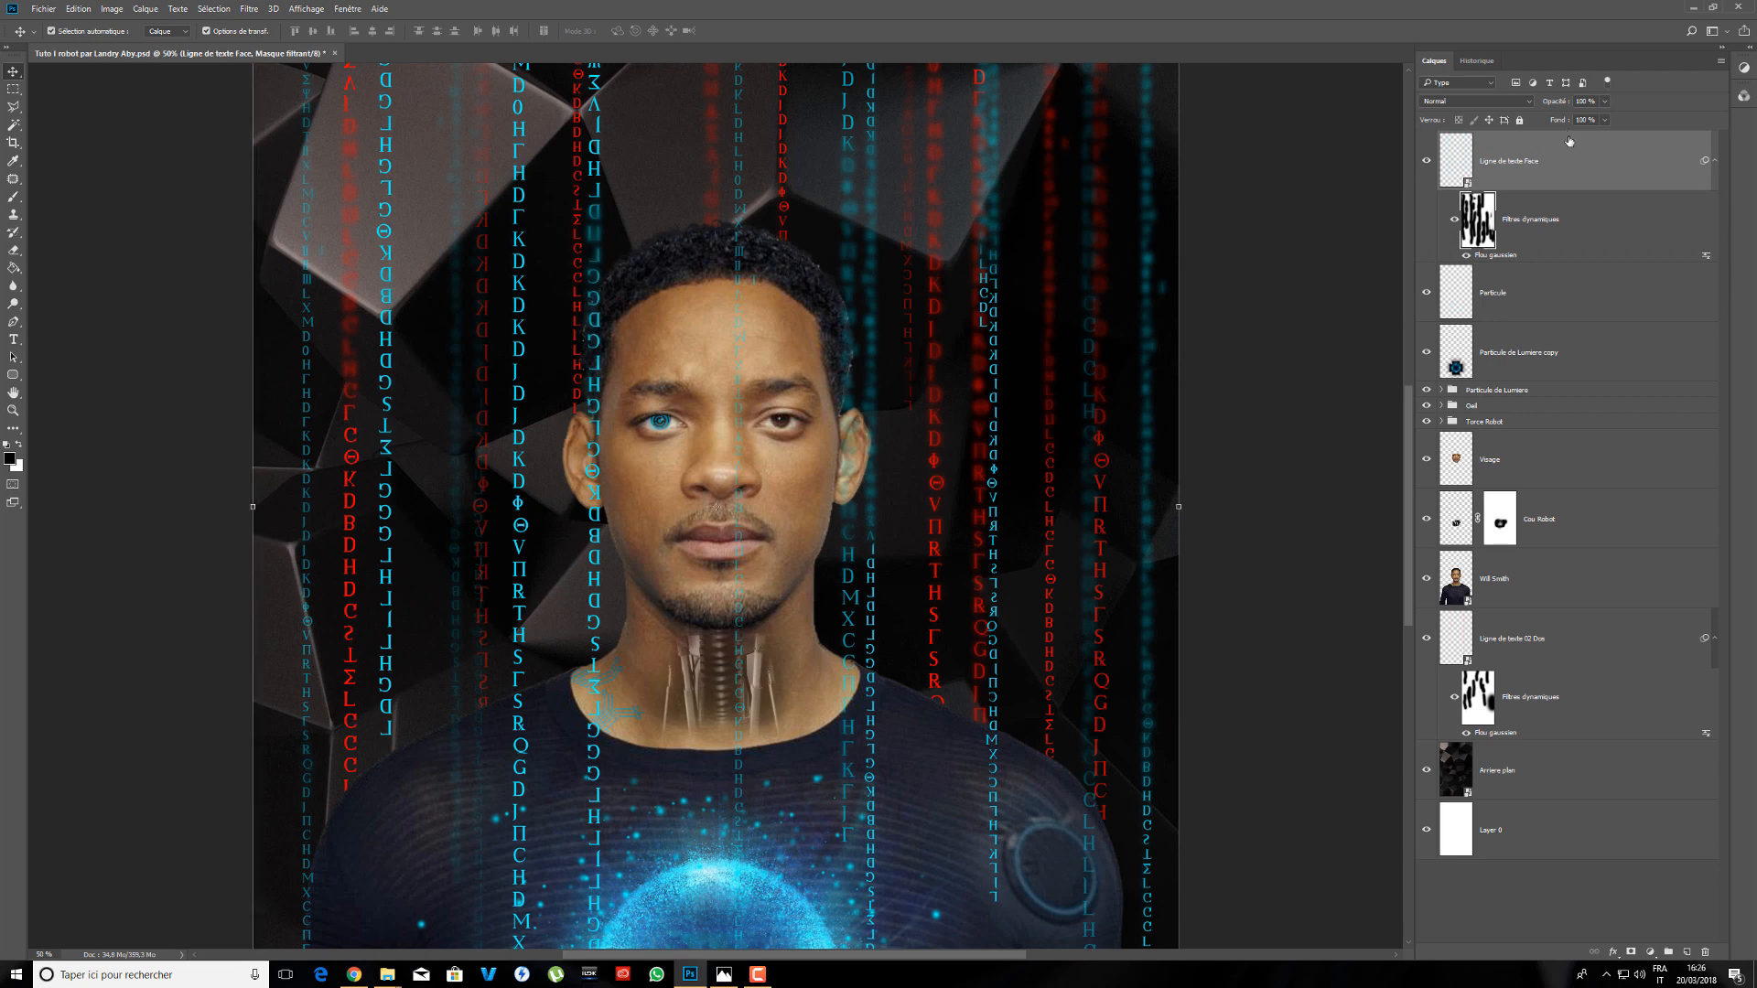
# - Start a free transform on the Ligne de texte Face layer and nudge its lines left, then back right in large increments
pyautogui.click(1459, 157)
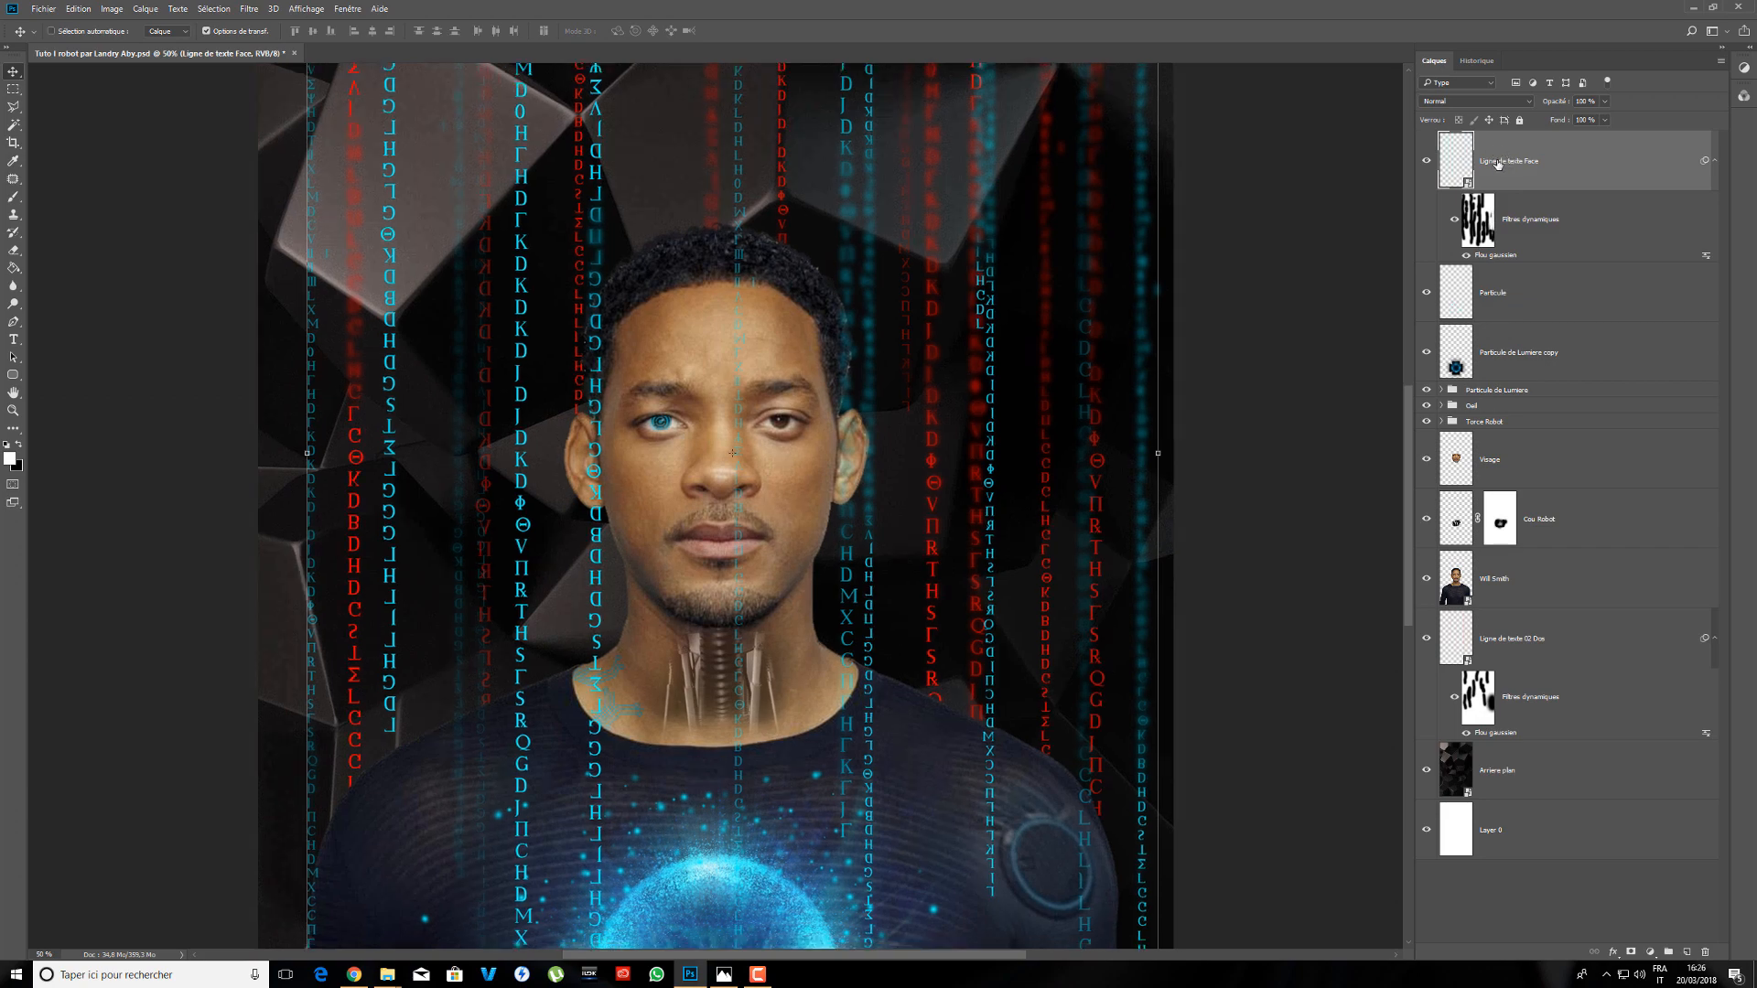
pyautogui.hotkey('ctrl', '-')
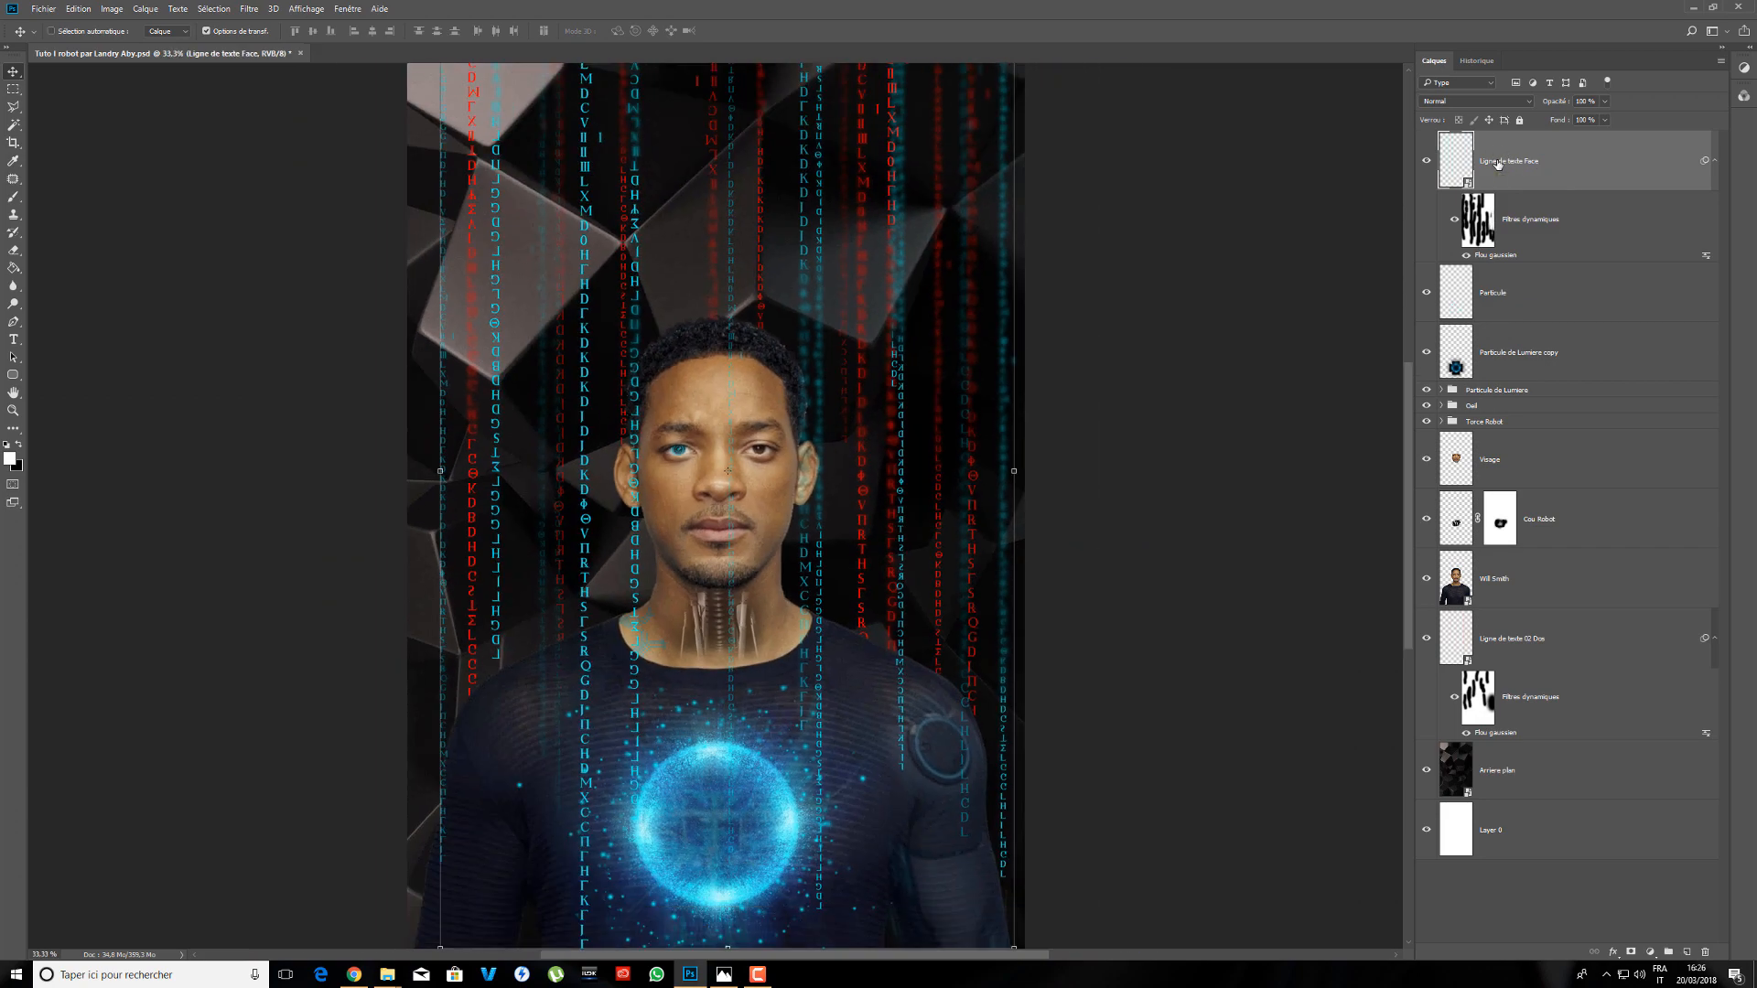
pyautogui.hotkey('ctrl', '-')
pyautogui.hotkey('ctrl', 't')
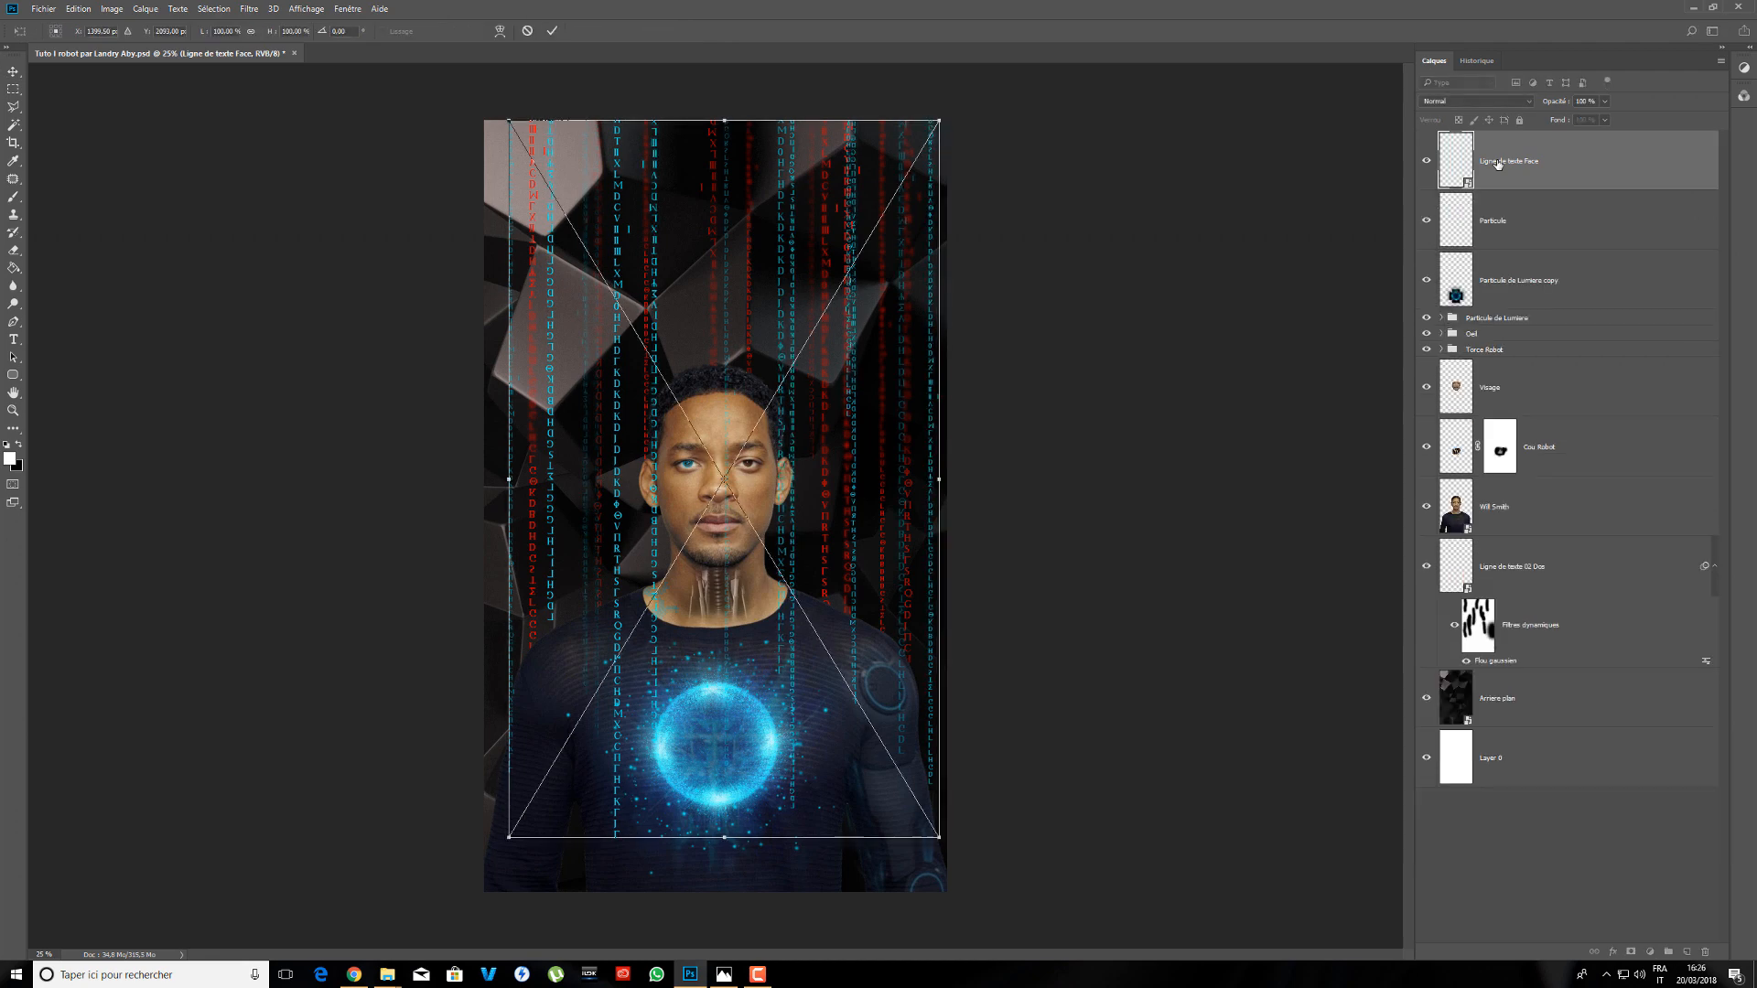
pyautogui.hotkey('shift', 'Left')
pyautogui.hotkey('shift', 'Left')
pyautogui.hotkey('shift', 'Left')
pyautogui.hotkey('shift', 'Left')
pyautogui.hotkey('shift', 'Left')
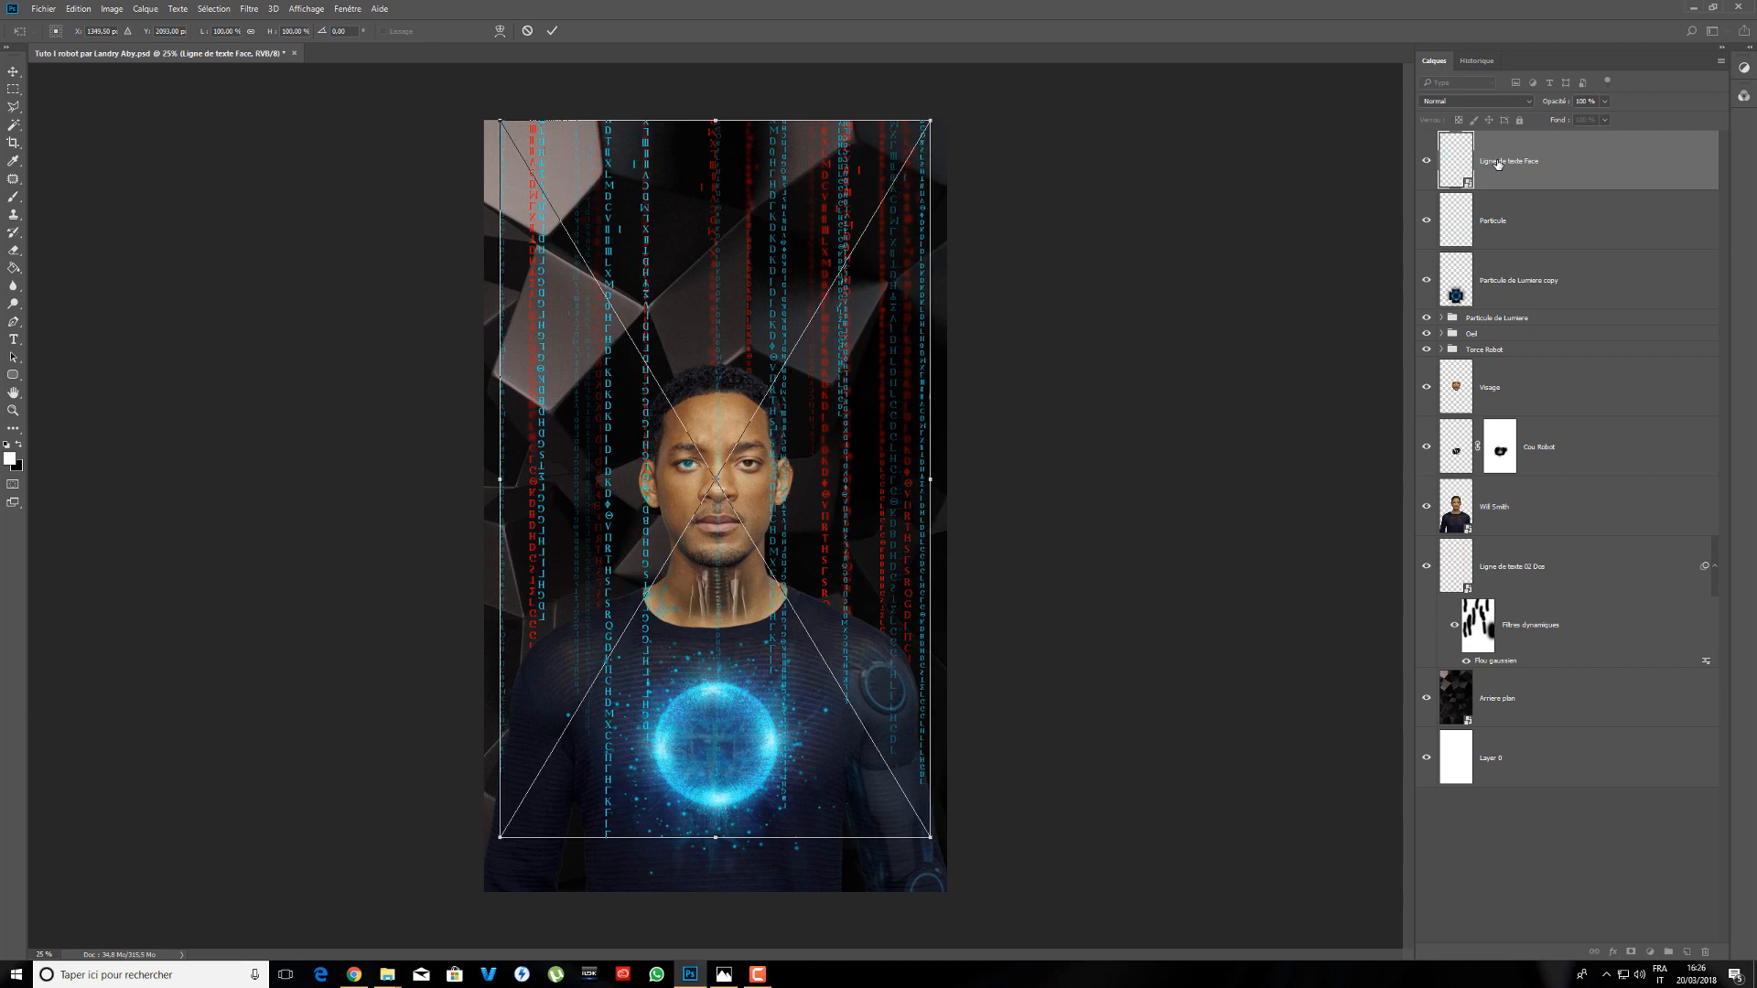
pyautogui.hotkey('shift', 'Right')
pyautogui.hotkey('shift', 'Right')
pyautogui.hotkey('shift', 'Right')
pyautogui.hotkey('shift', 'Right')
pyautogui.hotkey('shift', 'Right')
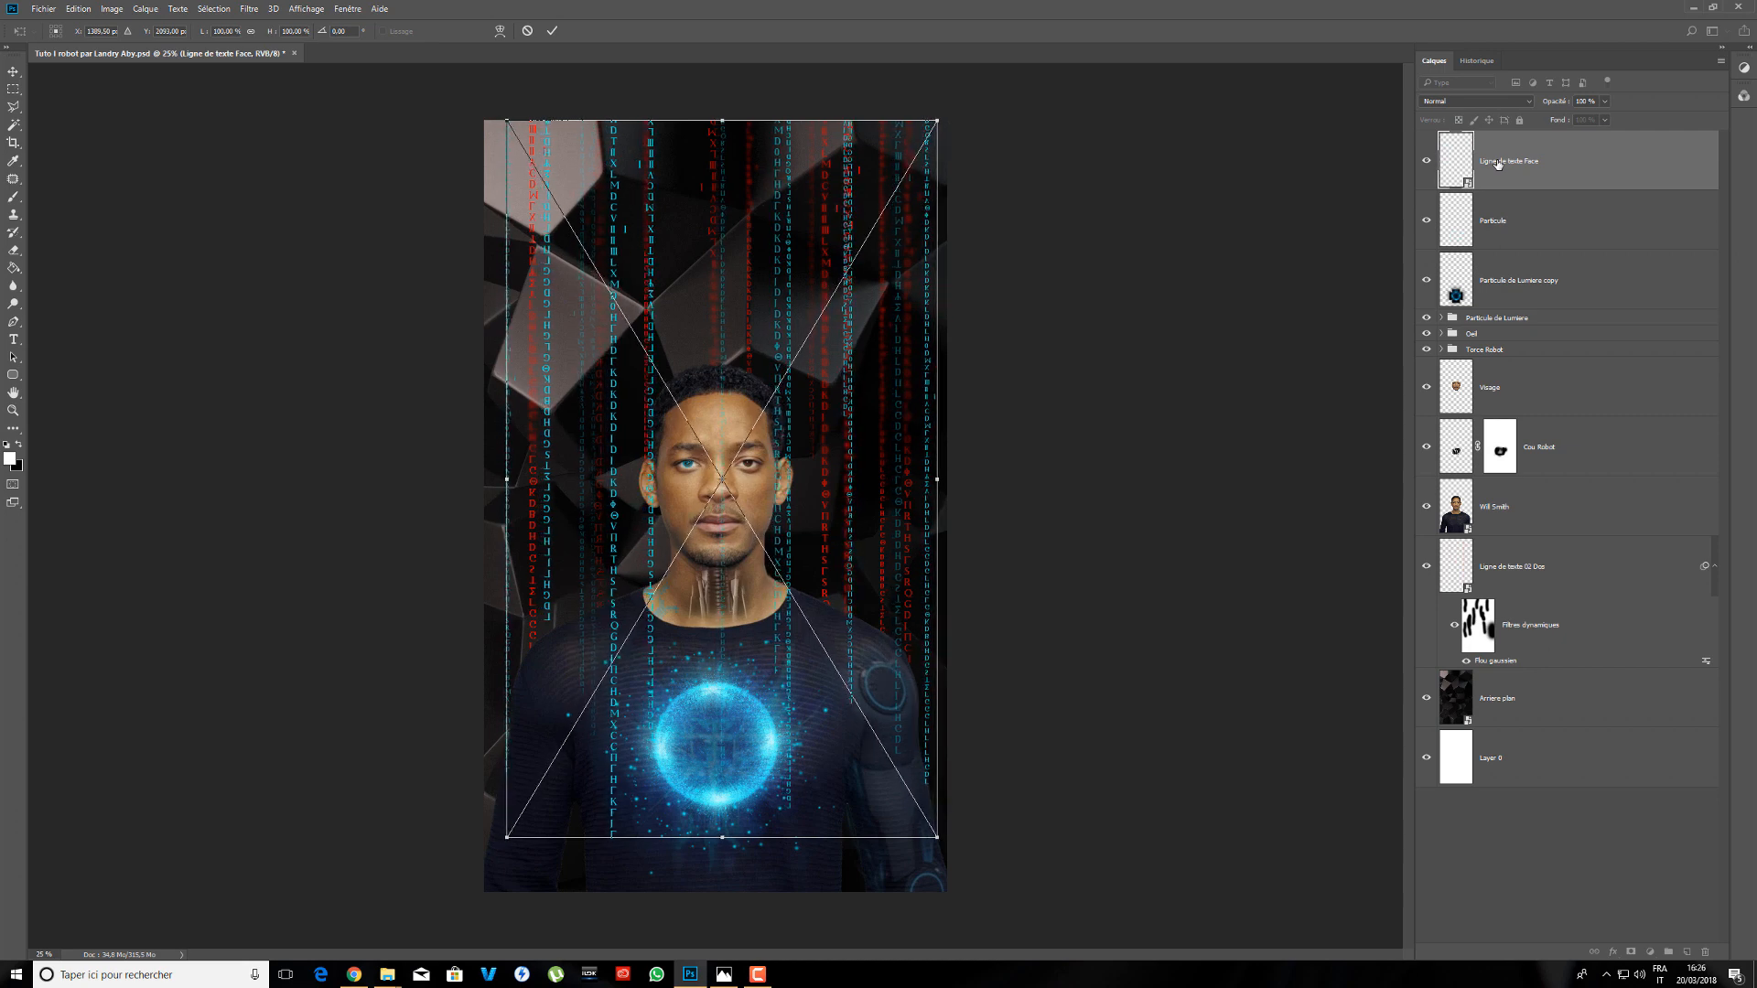
# - Nudge the blue text lines left until their transform frame reaches the poster's left edge
pyautogui.hotkey('shift', 'Left')
pyautogui.hotkey('shift', 'Left')
pyautogui.hotkey('shift', 'Left')
pyautogui.hotkey('shift', 'Left')
pyautogui.hotkey('shift', 'Left')
pyautogui.hotkey('shift', 'Left')
pyautogui.hotkey('shift', 'Left')
pyautogui.hotkey('shift', 'Left')
pyautogui.hotkey('shift', 'Left')
pyautogui.hotkey('shift', 'Left')
pyautogui.hotkey('shift', 'Left')
pyautogui.hotkey('shift', 'Left')
pyautogui.hotkey('shift', 'Left')
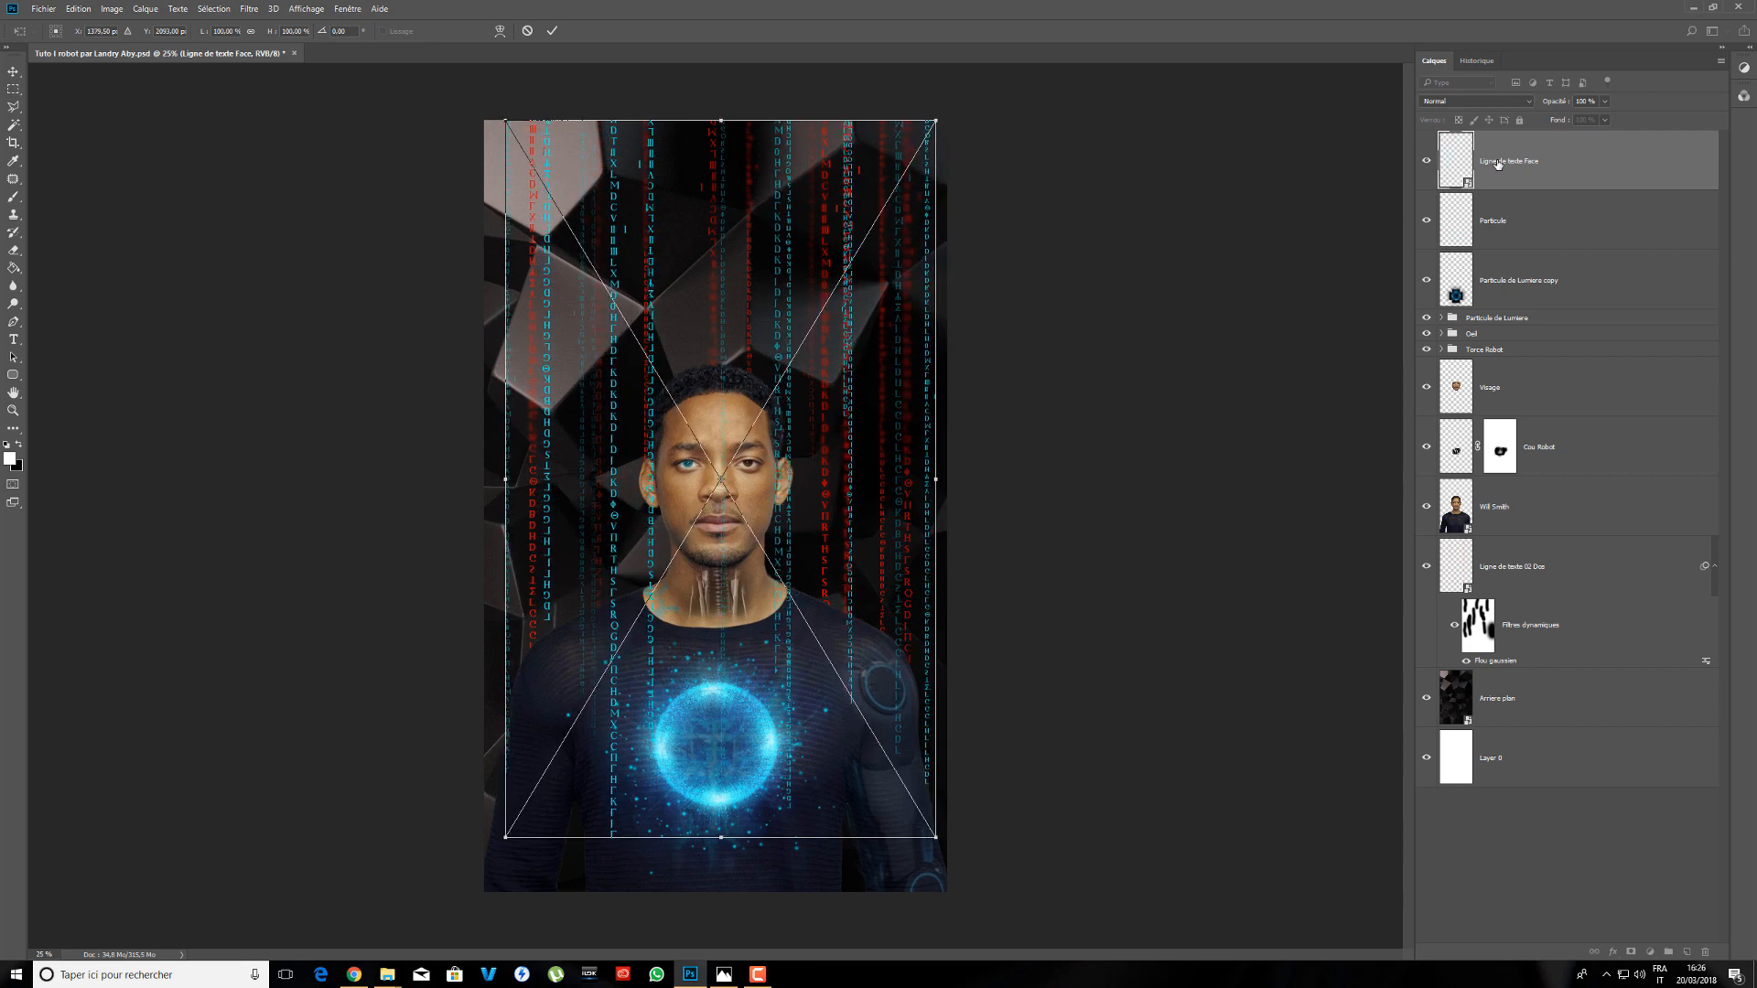
pyautogui.hotkey('shift', 'Left')
pyautogui.hotkey('shift', 'Left')
pyautogui.hotkey('shift', 'Left')
pyautogui.hotkey('shift', 'Left')
pyautogui.hotkey('shift', 'Left')
pyautogui.hotkey('shift', 'Left')
pyautogui.hotkey('shift', 'Left')
pyautogui.hotkey('shift', 'Left')
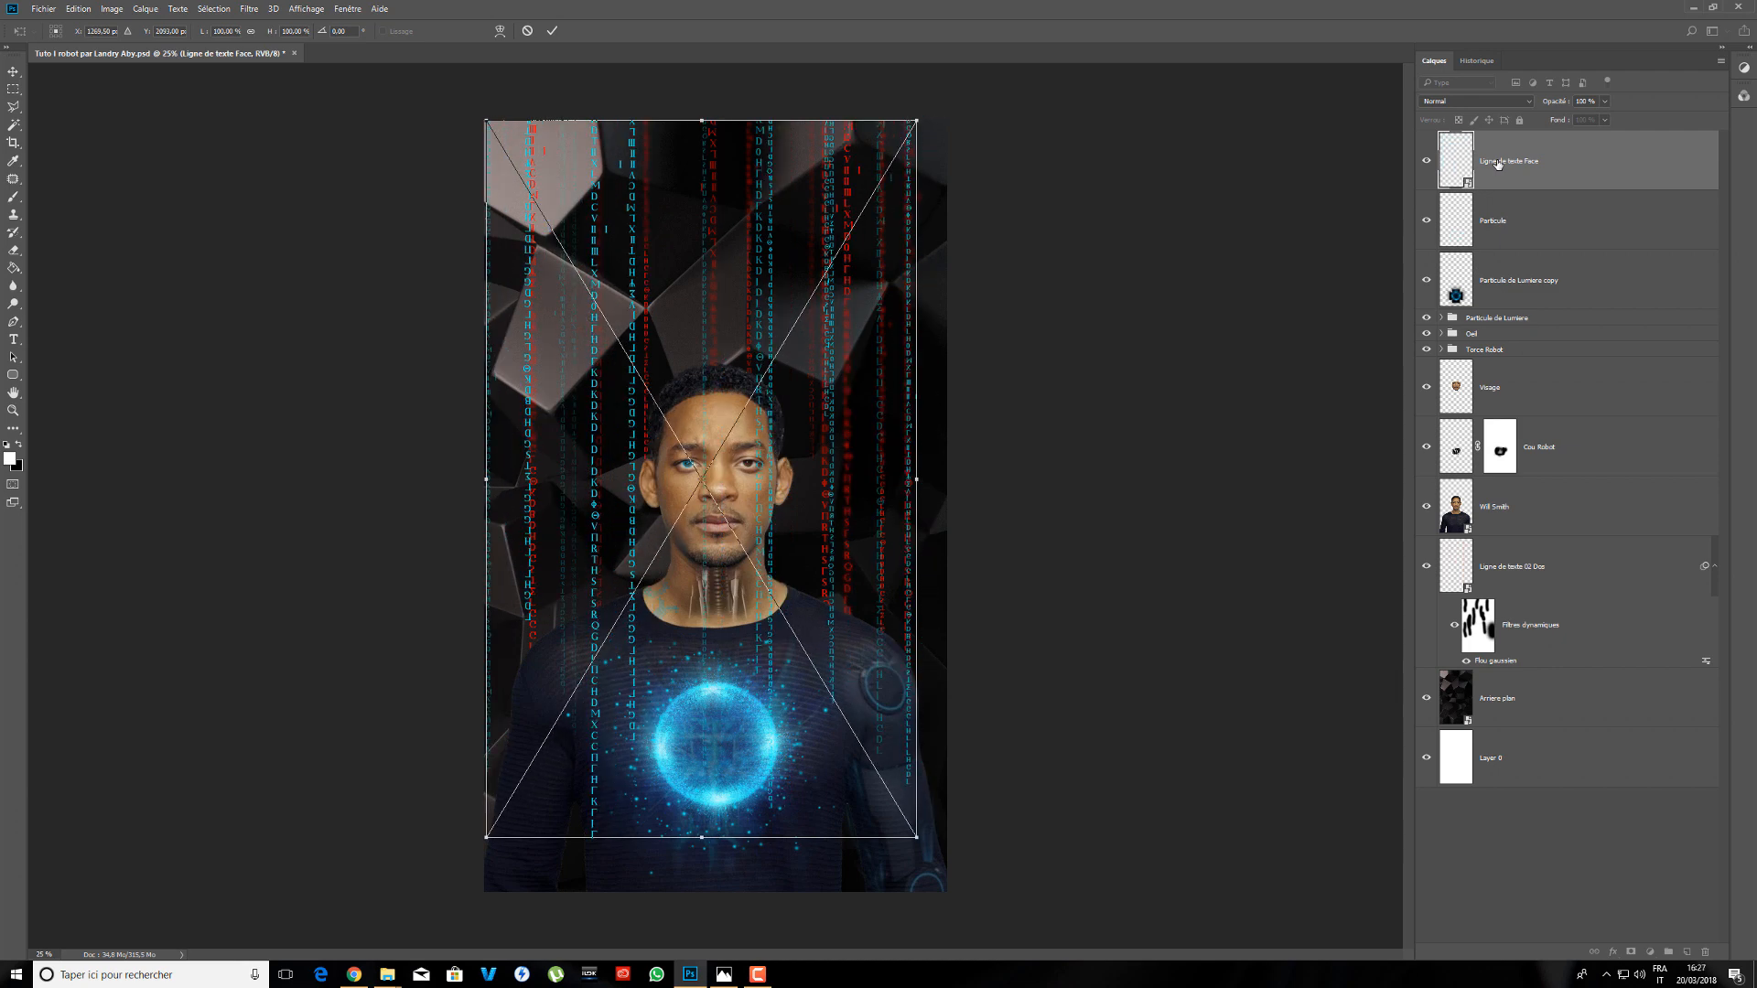
# - Cancel the prompt about importing the file before closing and switch the keyboard layout to Français (France), Clavier Italien
pyautogui.click(1498, 165)
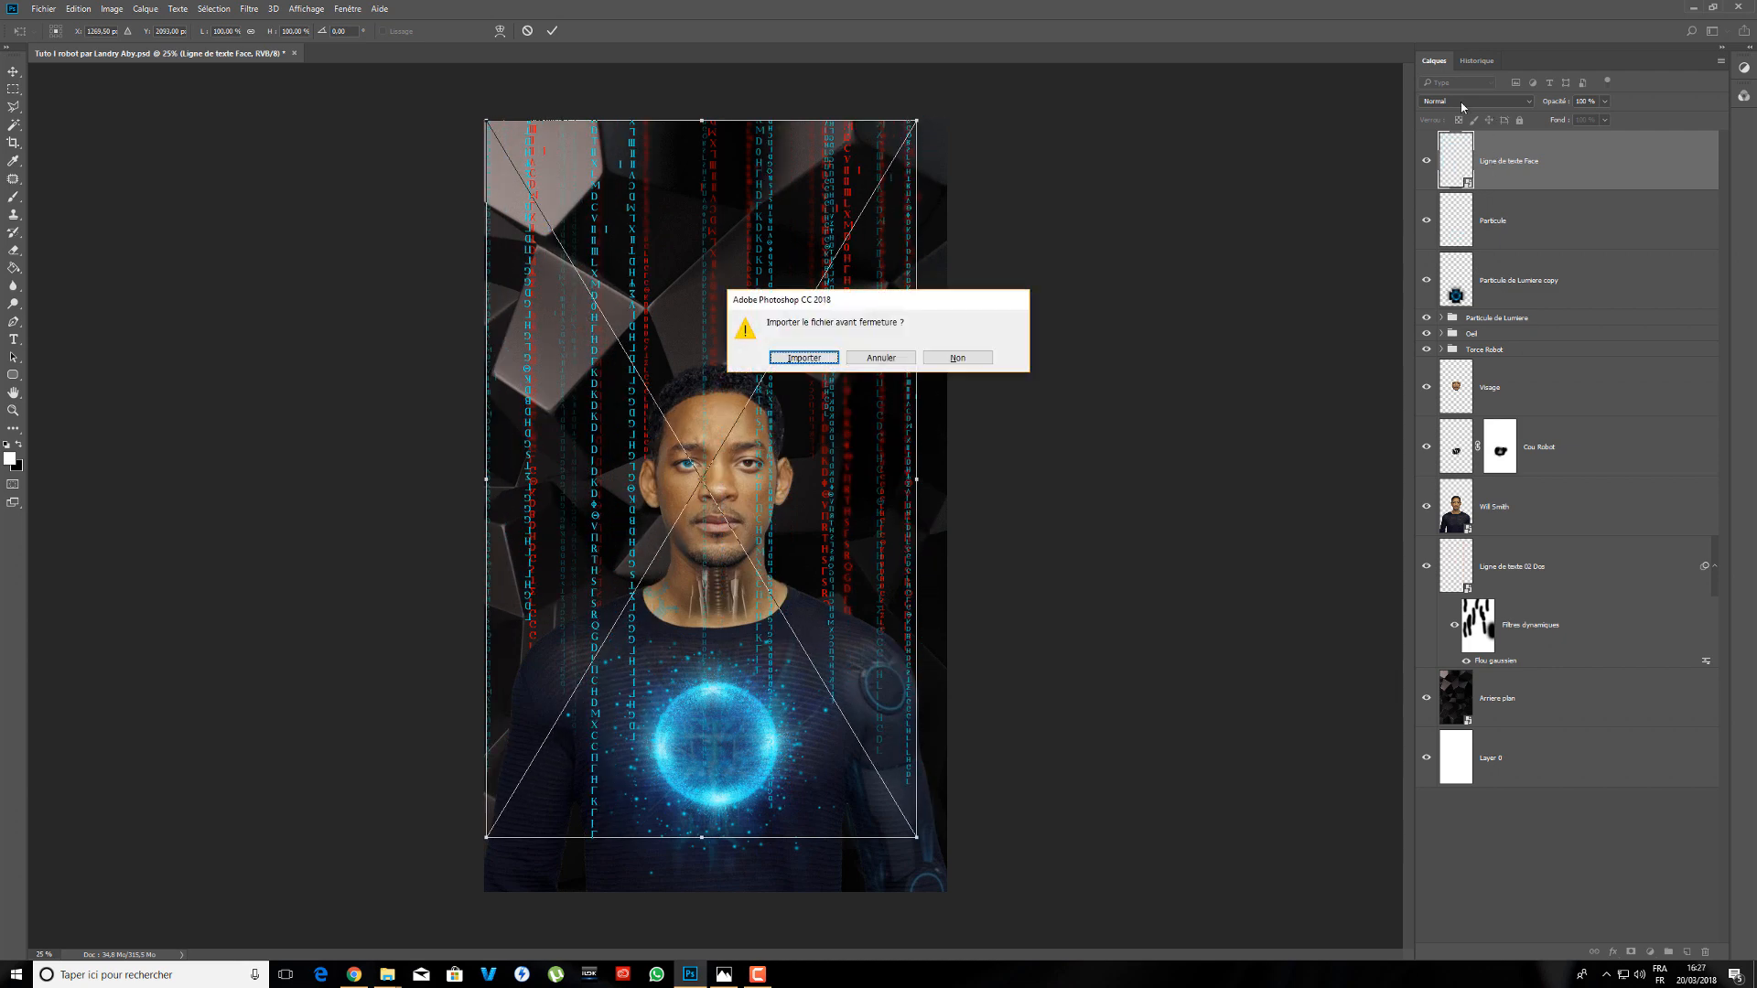
pyautogui.click(894, 358)
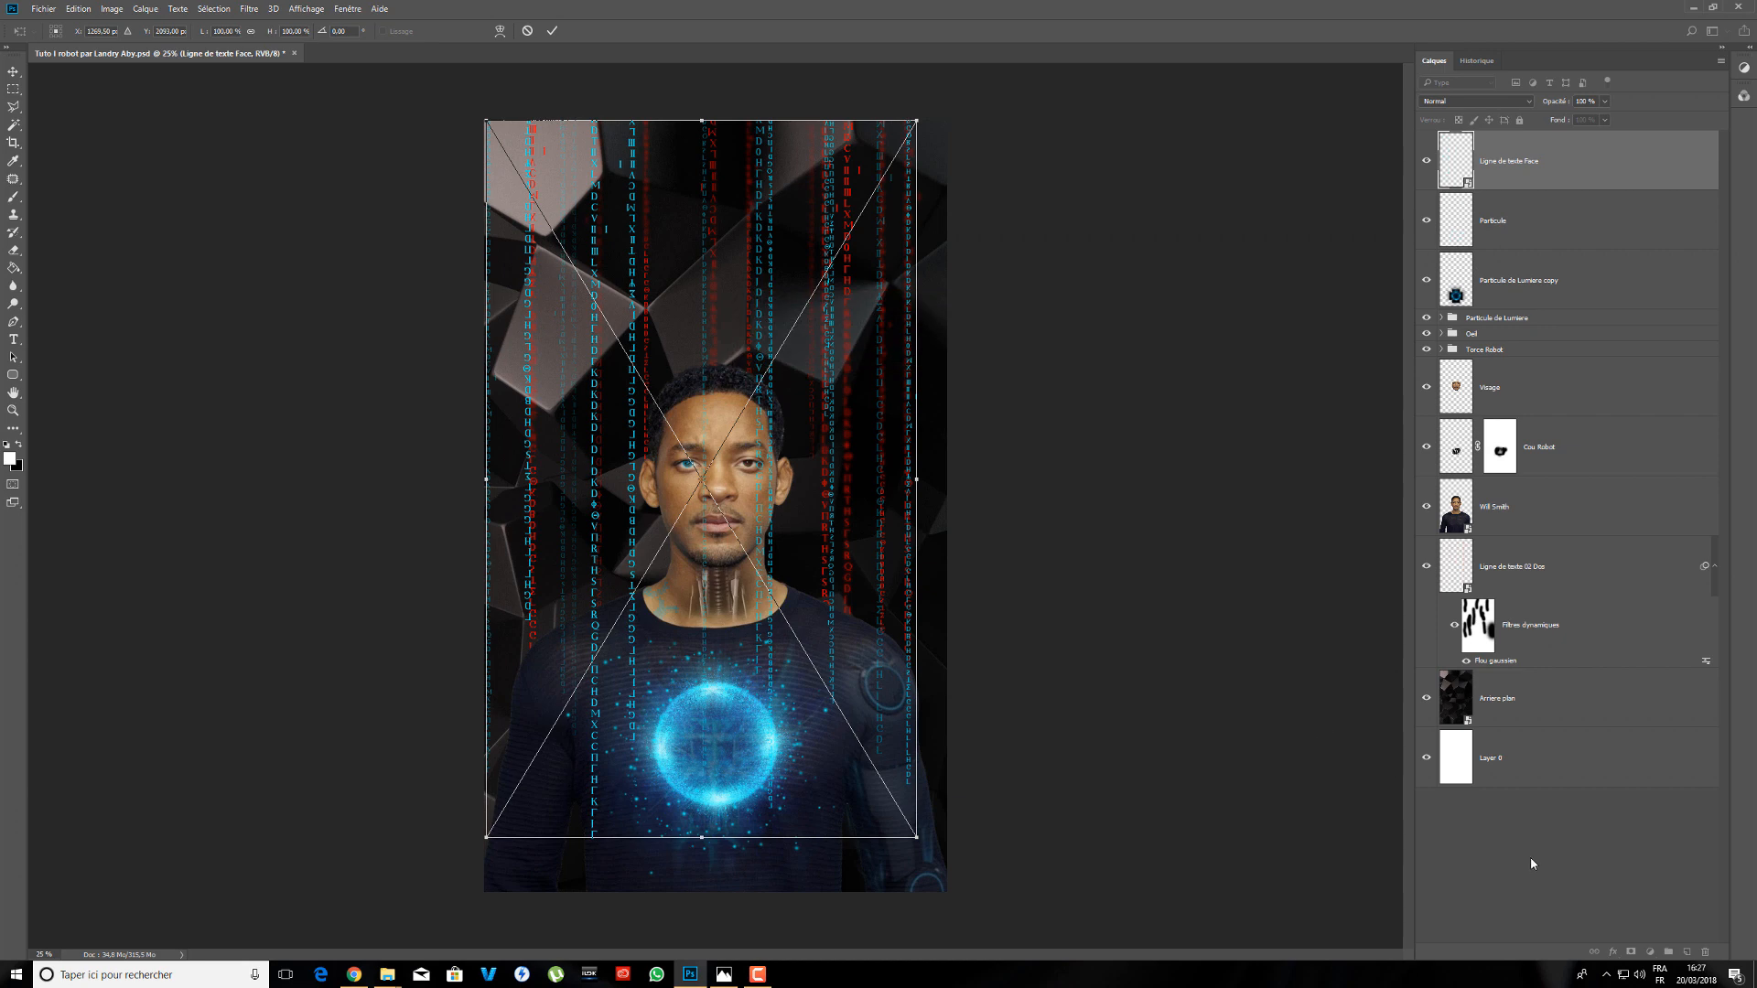
pyautogui.click(1659, 974)
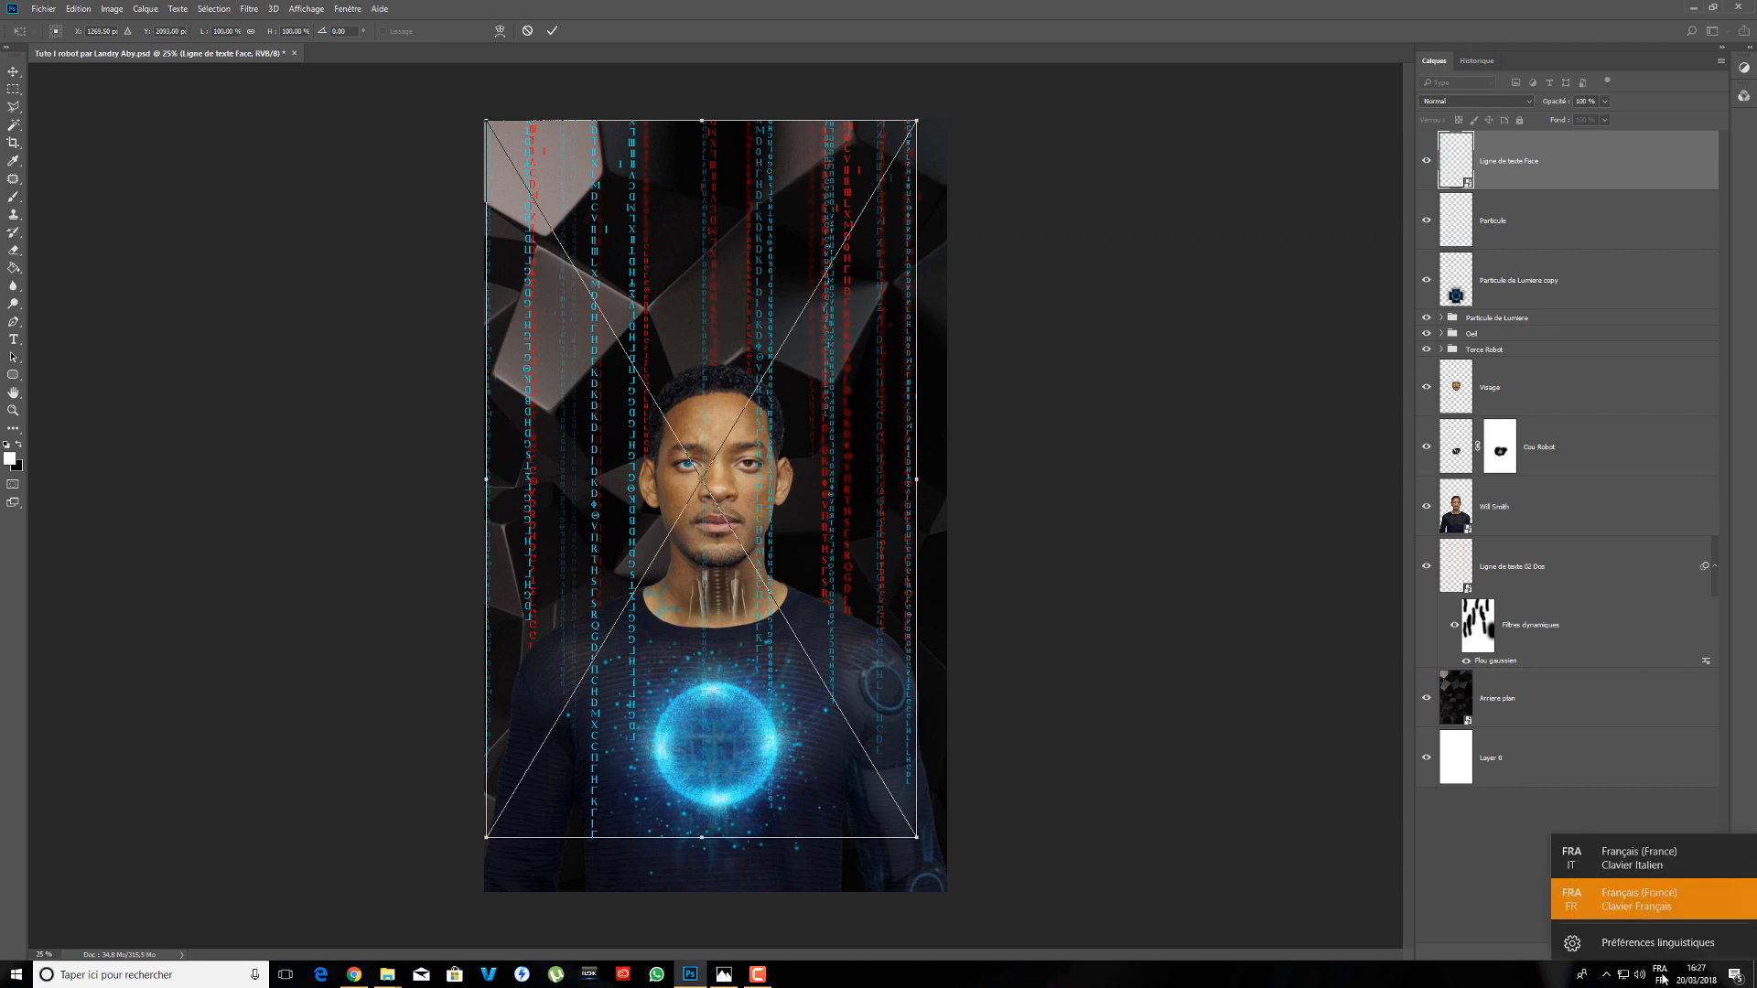
pyautogui.click(1631, 860)
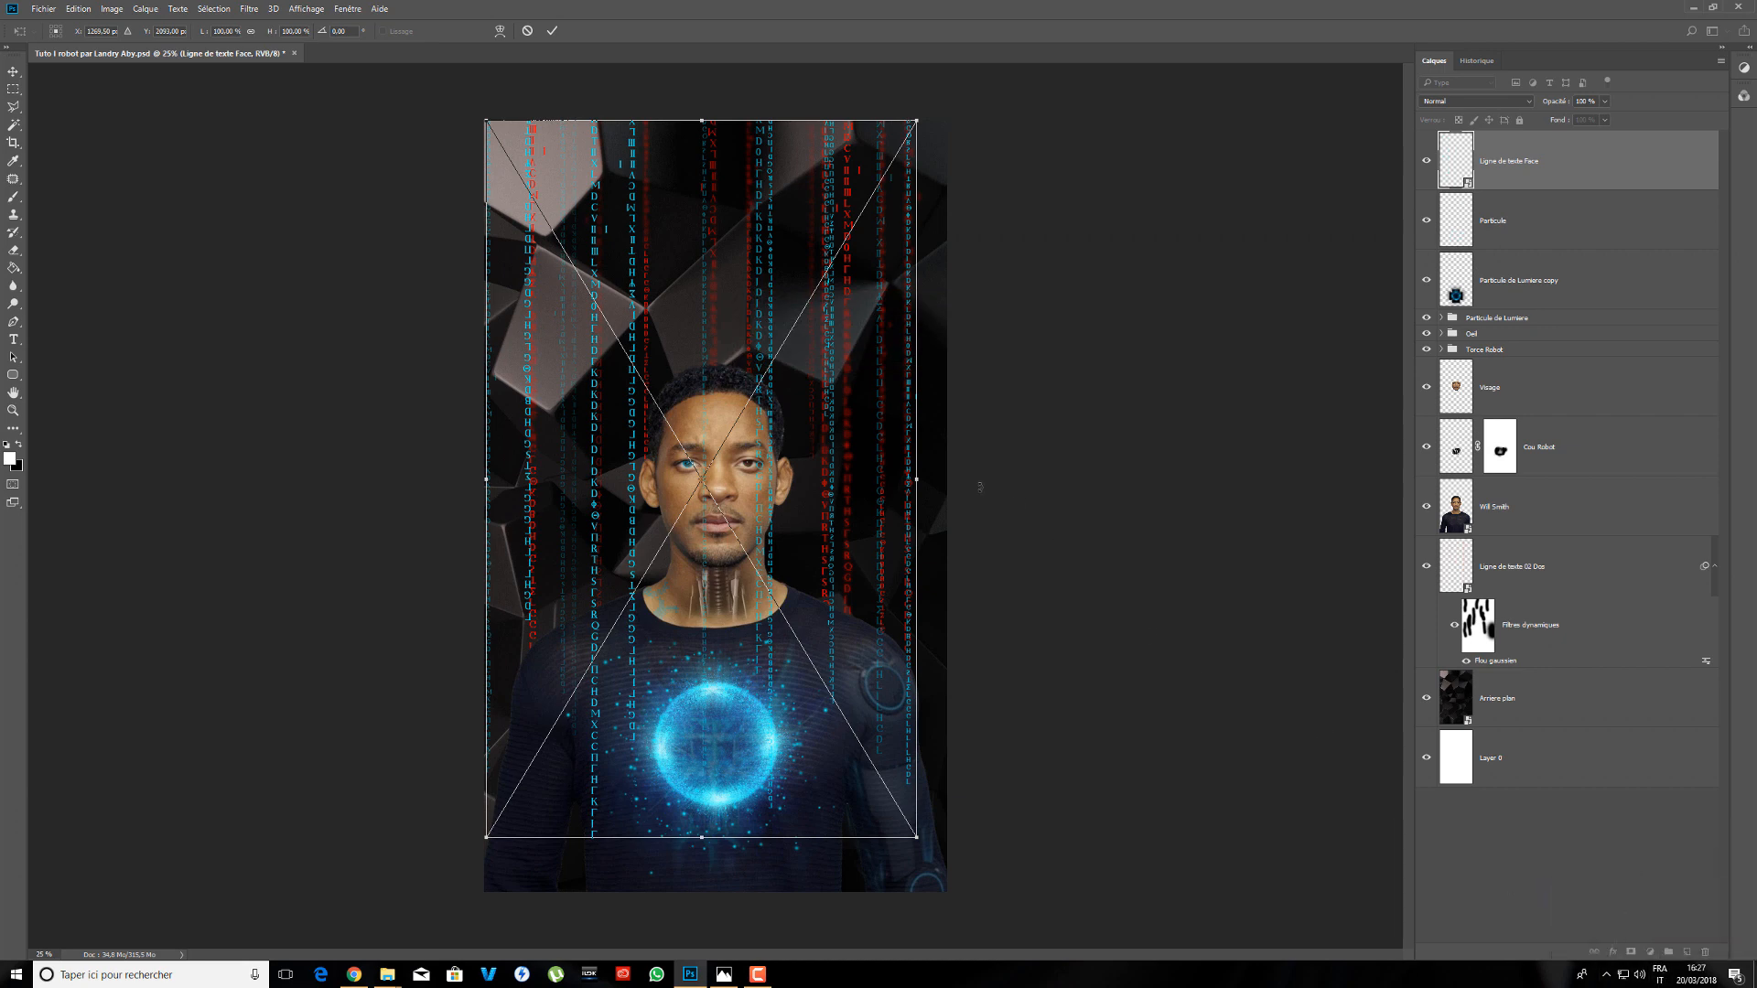
# - Nudge the blue text lines right, back to their original position, and apply the transform
pyautogui.hotkey('shift', 'Right')
pyautogui.hotkey('shift', 'Right')
pyautogui.hotkey('shift', 'Right')
pyautogui.hotkey('shift', 'Right')
pyautogui.hotkey('shift', 'Right')
pyautogui.hotkey('shift', 'Right')
pyautogui.hotkey('shift', 'Right')
pyautogui.hotkey('shift', 'Right')
pyautogui.hotkey('shift', 'Right')
pyautogui.hotkey('shift', 'Right')
pyautogui.hotkey('shift', 'Right')
pyautogui.hotkey('shift', 'Right')
pyautogui.hotkey('shift', 'Right')
pyautogui.press('Return')
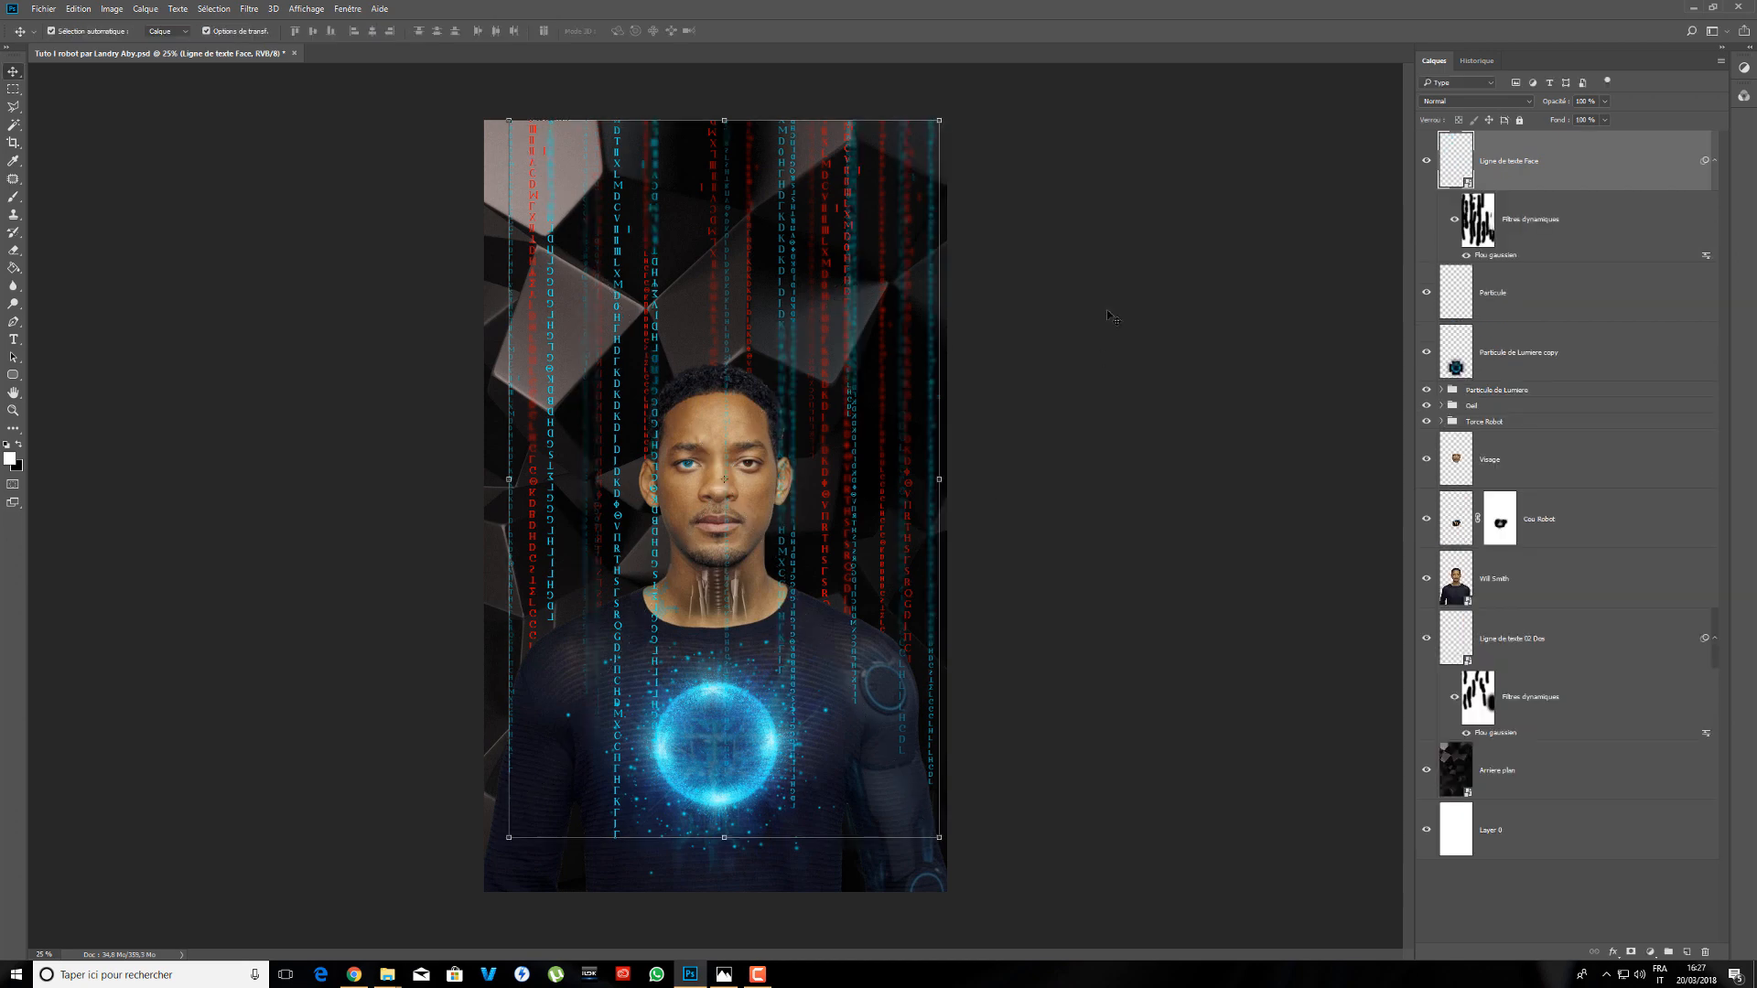
# - Save the poster document and reselect the Ligne de texte Face layer
pyautogui.click(1054, 494)
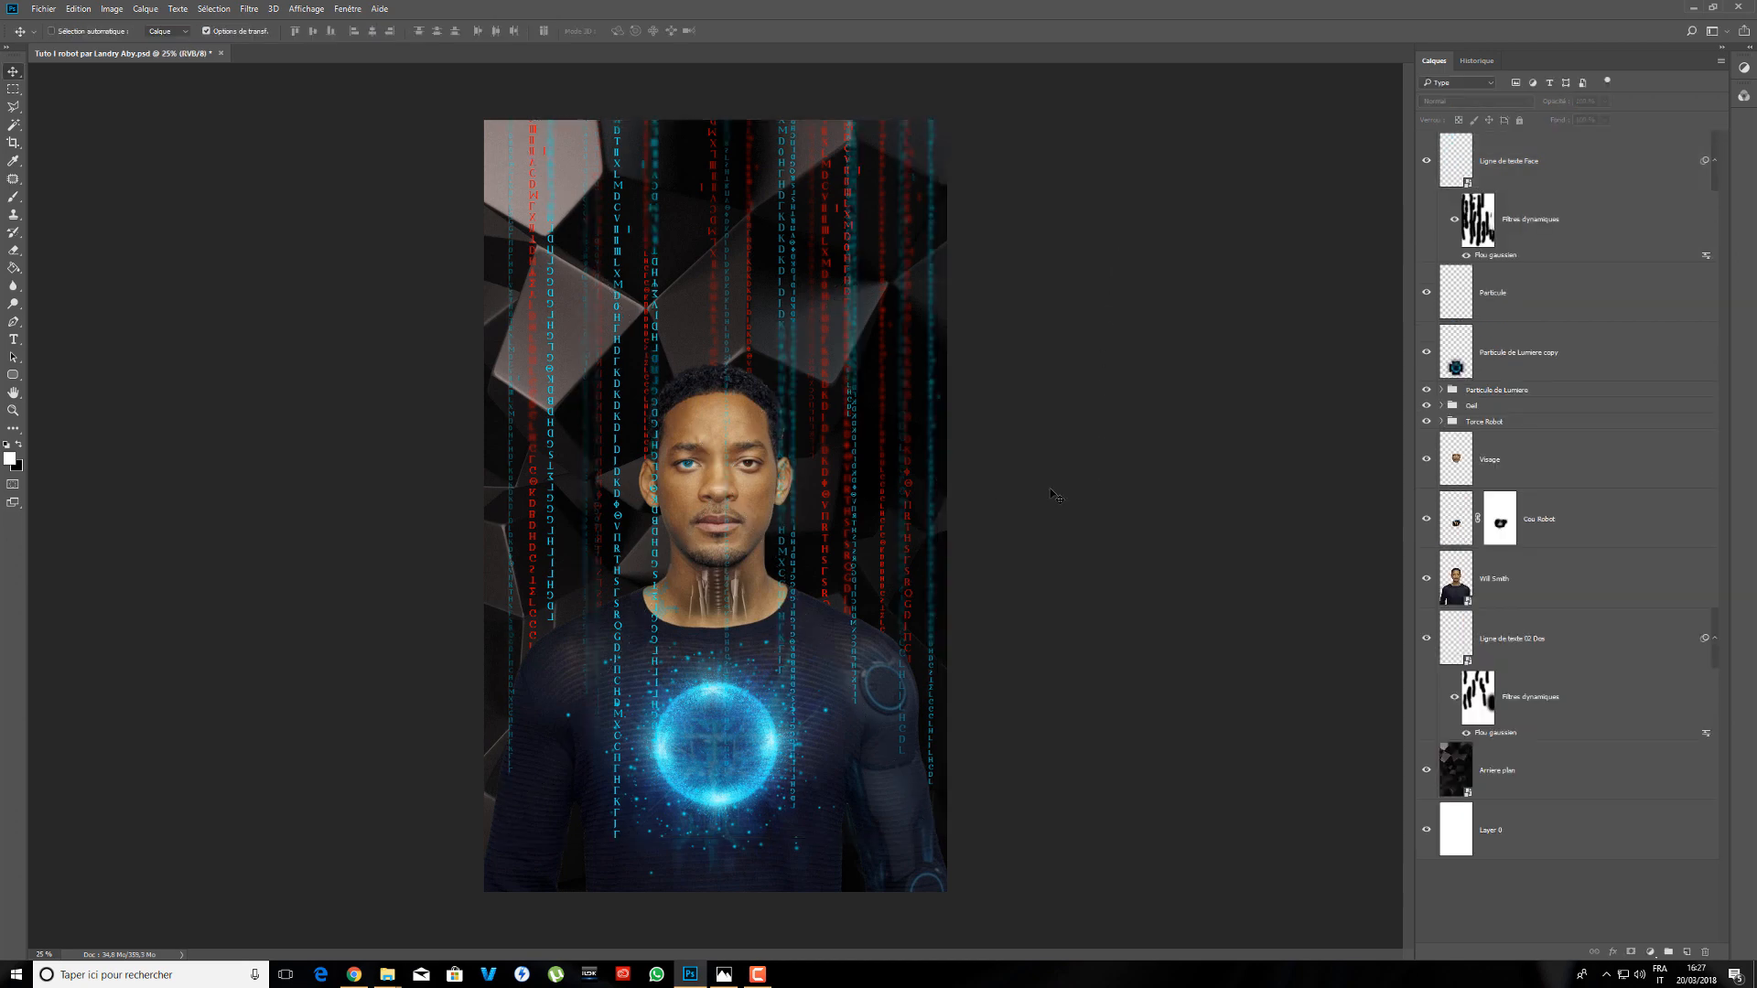
pyautogui.hotkey('ctrl', 's')
pyautogui.click(1629, 178)
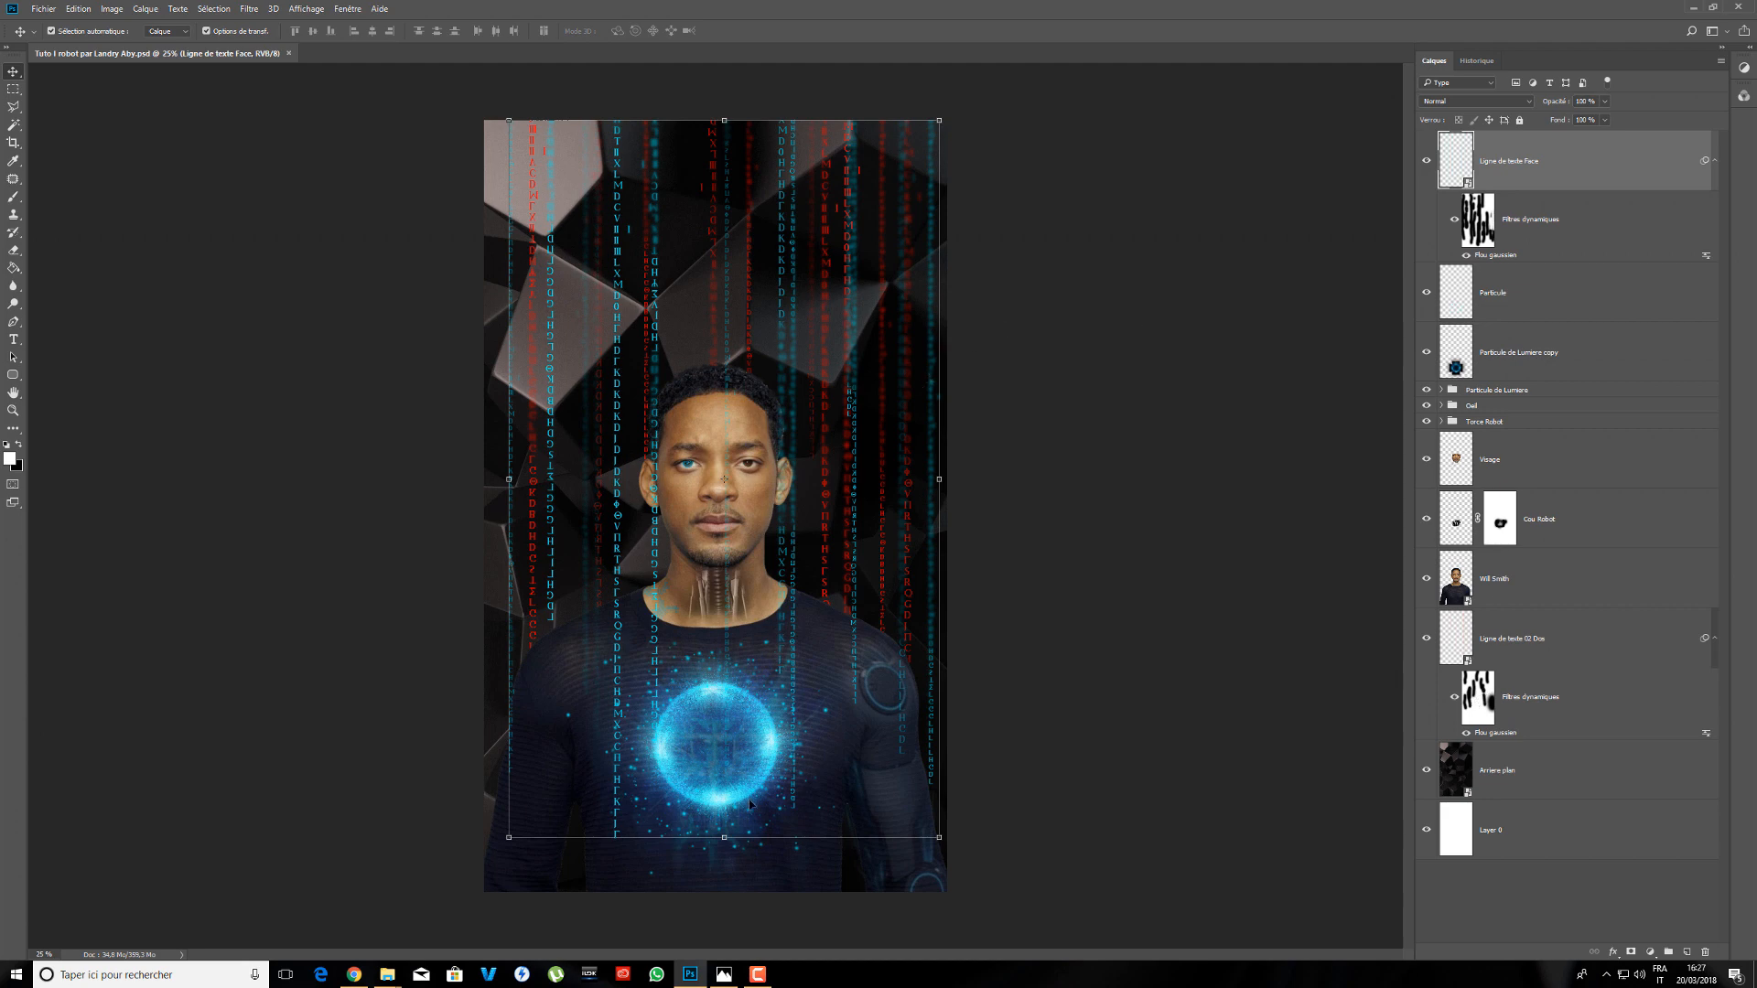
# - Switch to Photos to view the finished I Robot poster for comparison
pyautogui.click(724, 975)
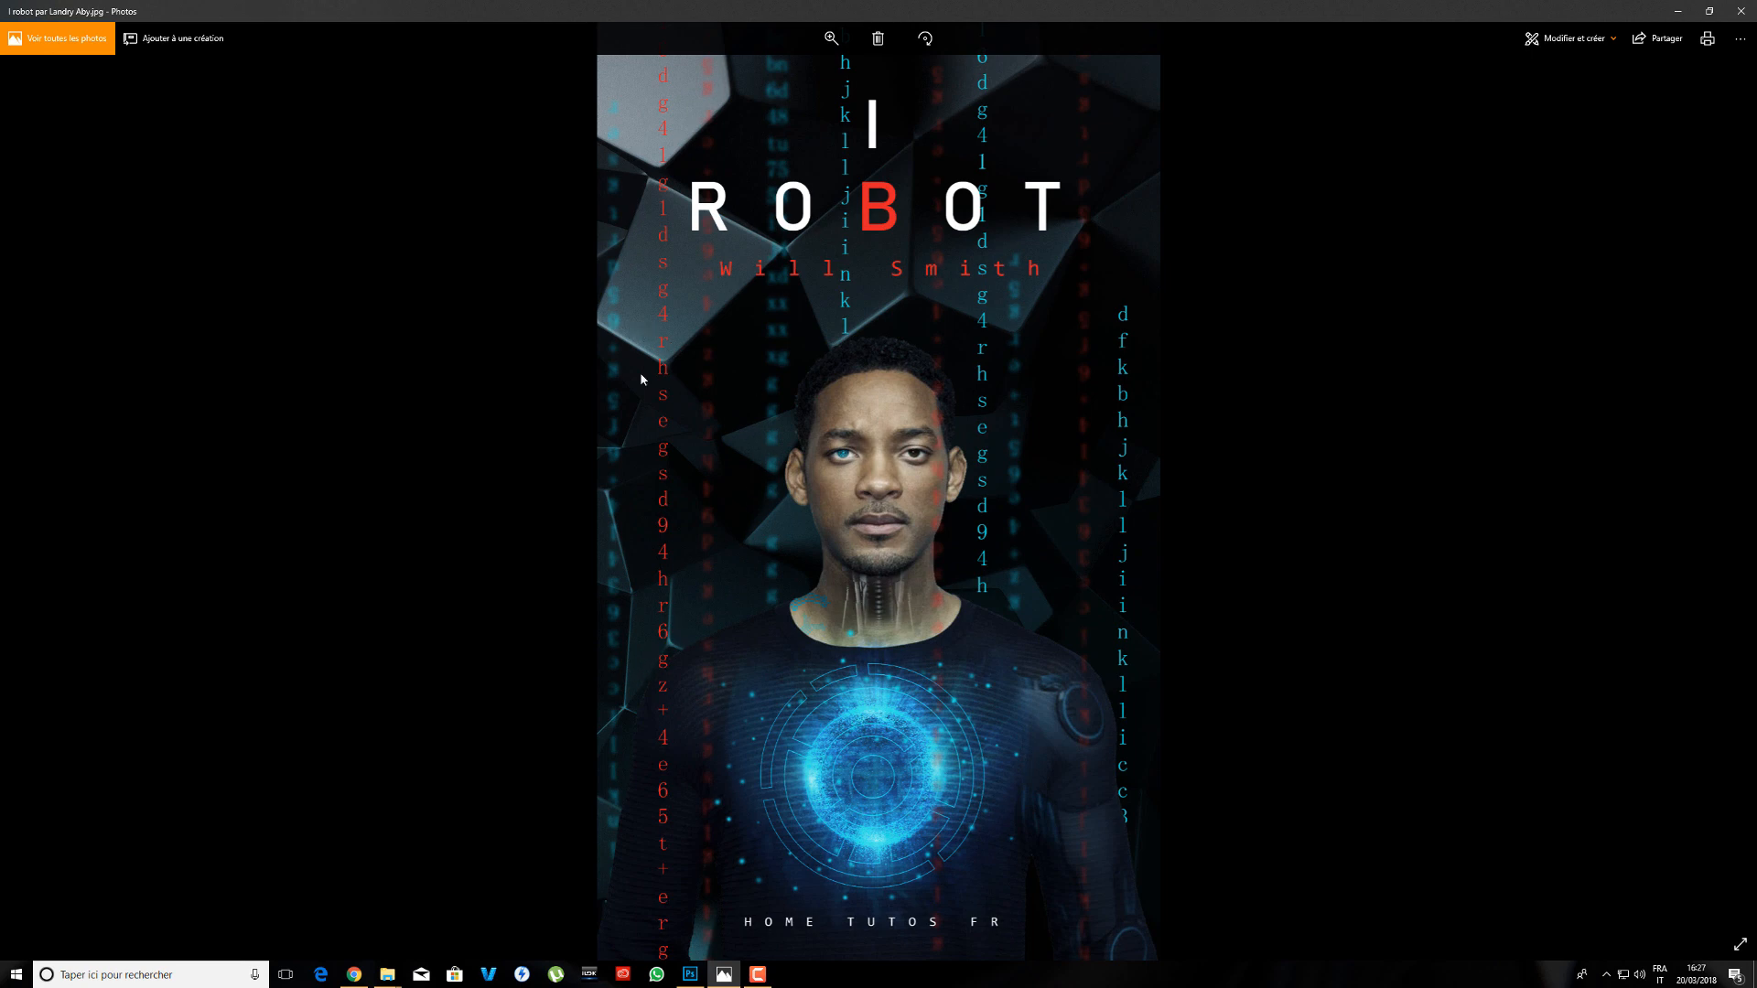
# - Return to the poster in Photoshop and hide the Ligne de texte Face and Ligne de texte 02 Dos layers
pyautogui.click(1686, 11)
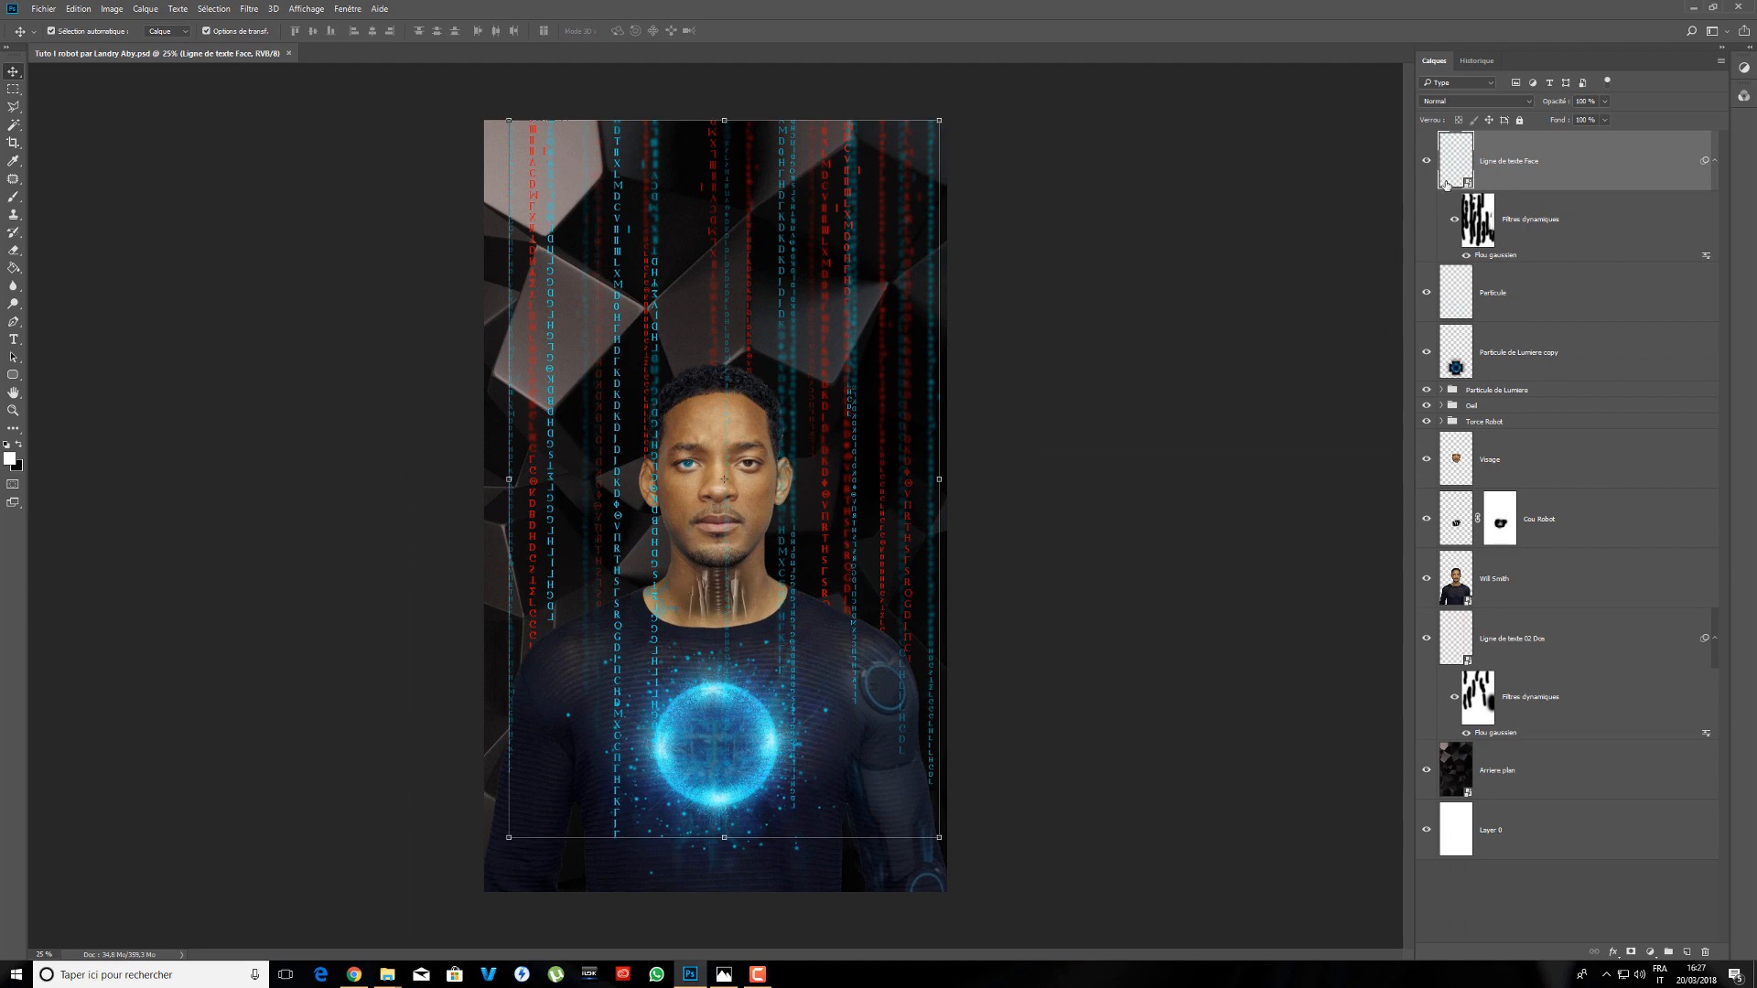
pyautogui.click(1426, 160)
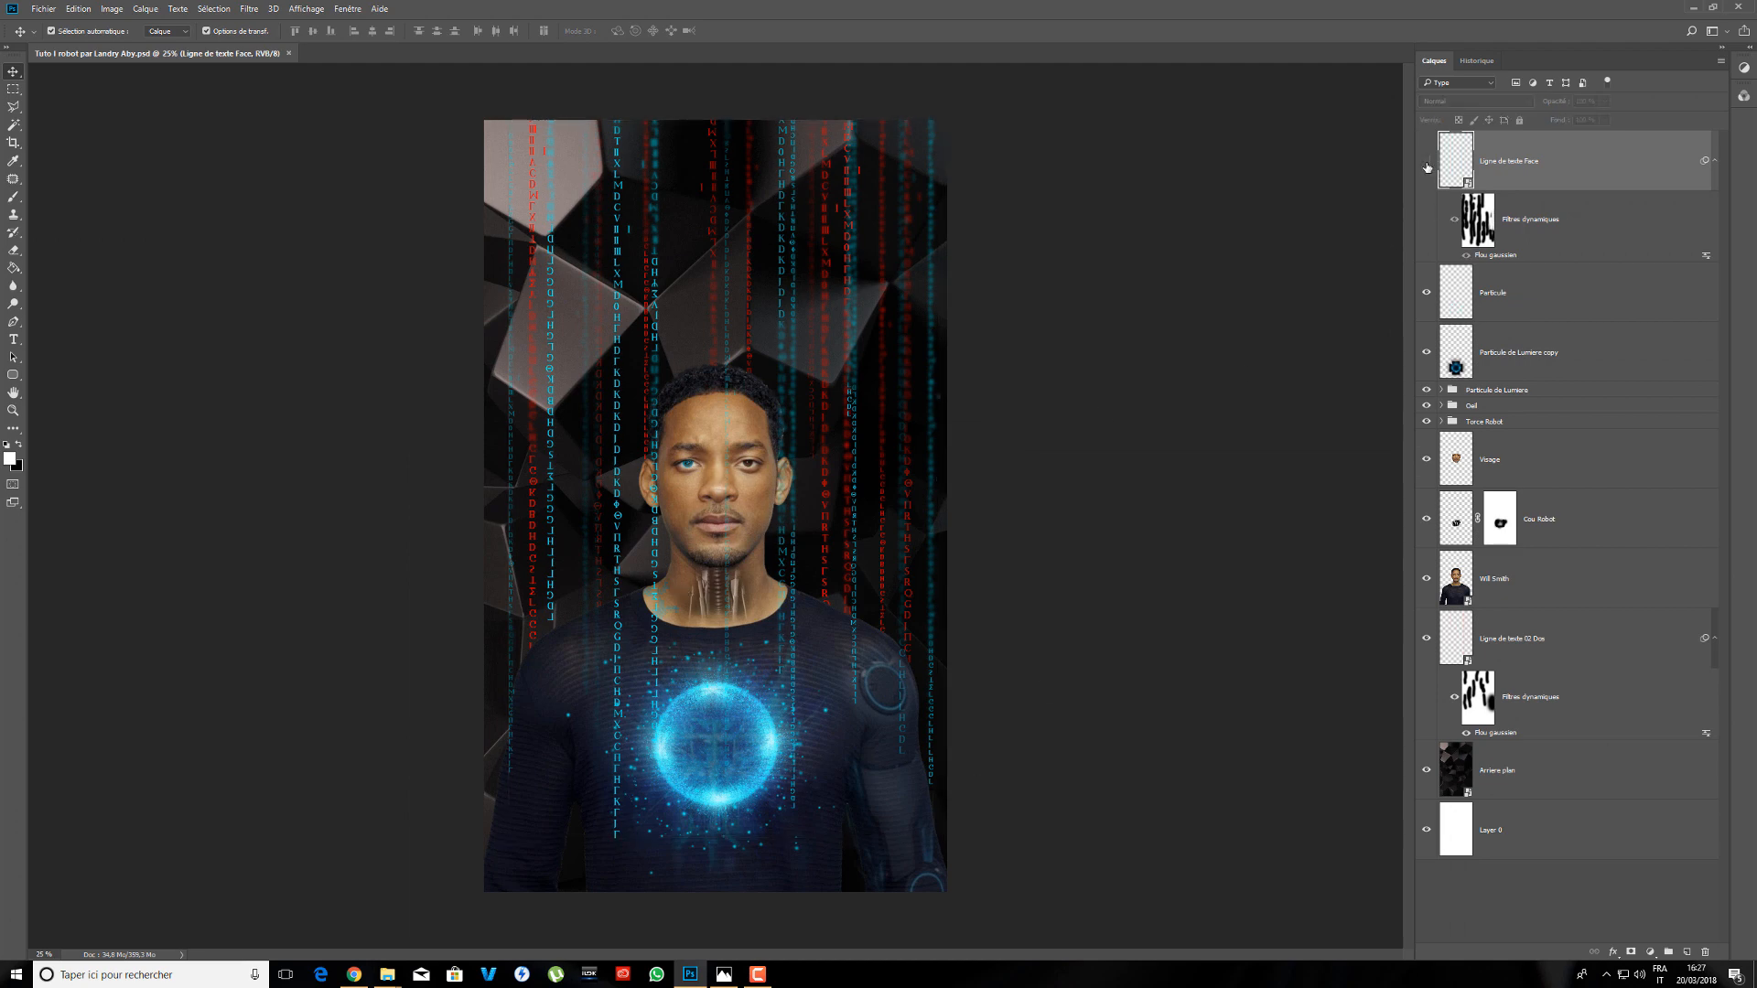
pyautogui.click(1425, 638)
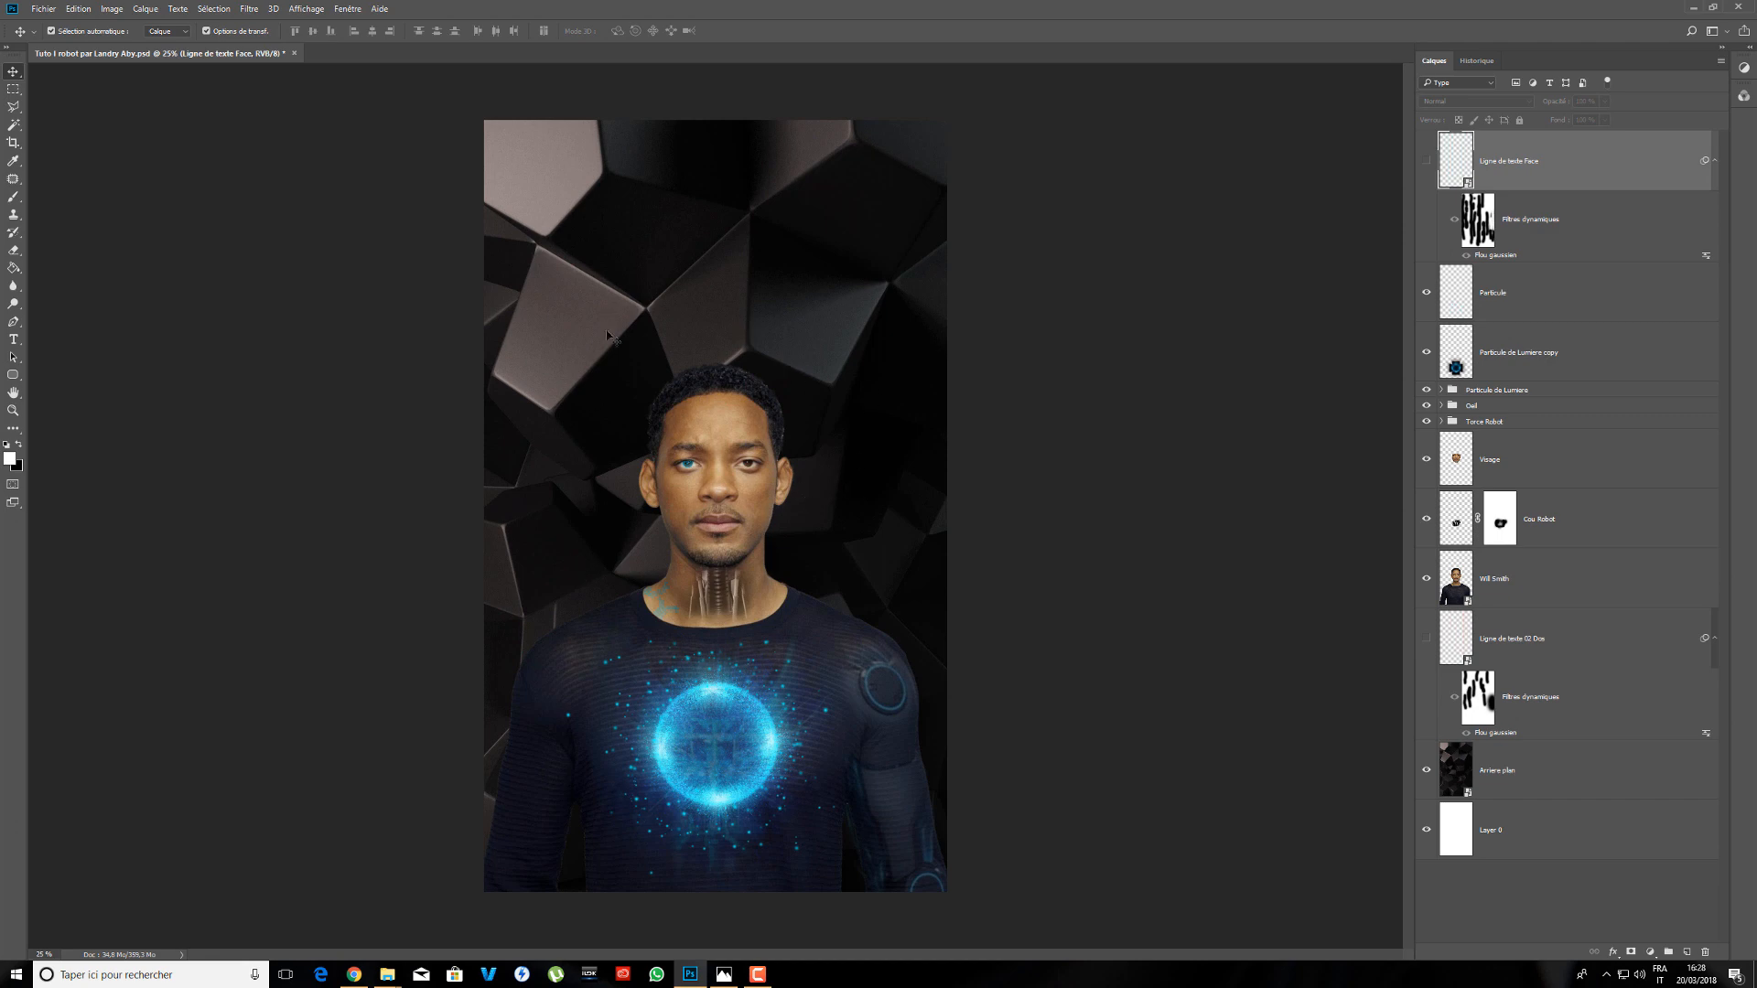
pyautogui.click(1427, 580)
pyautogui.click(1427, 579)
# - Create a layer named Couleur BG above Ligne de texte 02 Dos, with the blend mode Lumière tamisée
pyautogui.click(1583, 635)
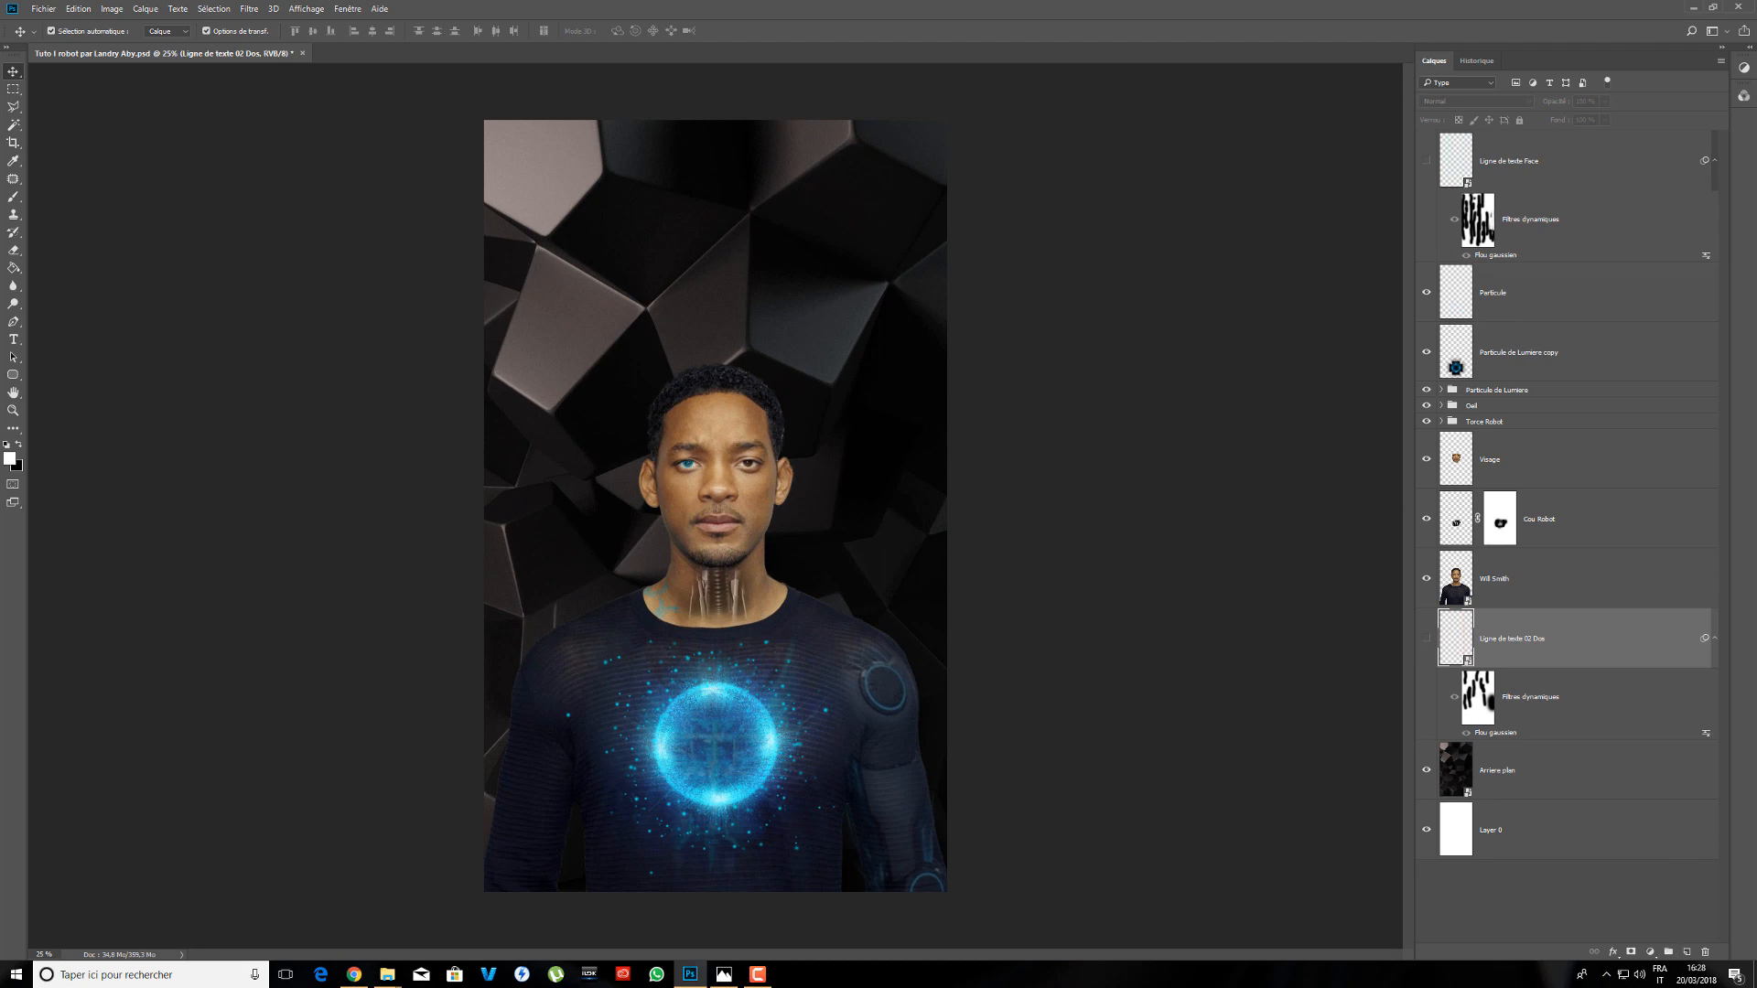
pyautogui.click(1685, 953)
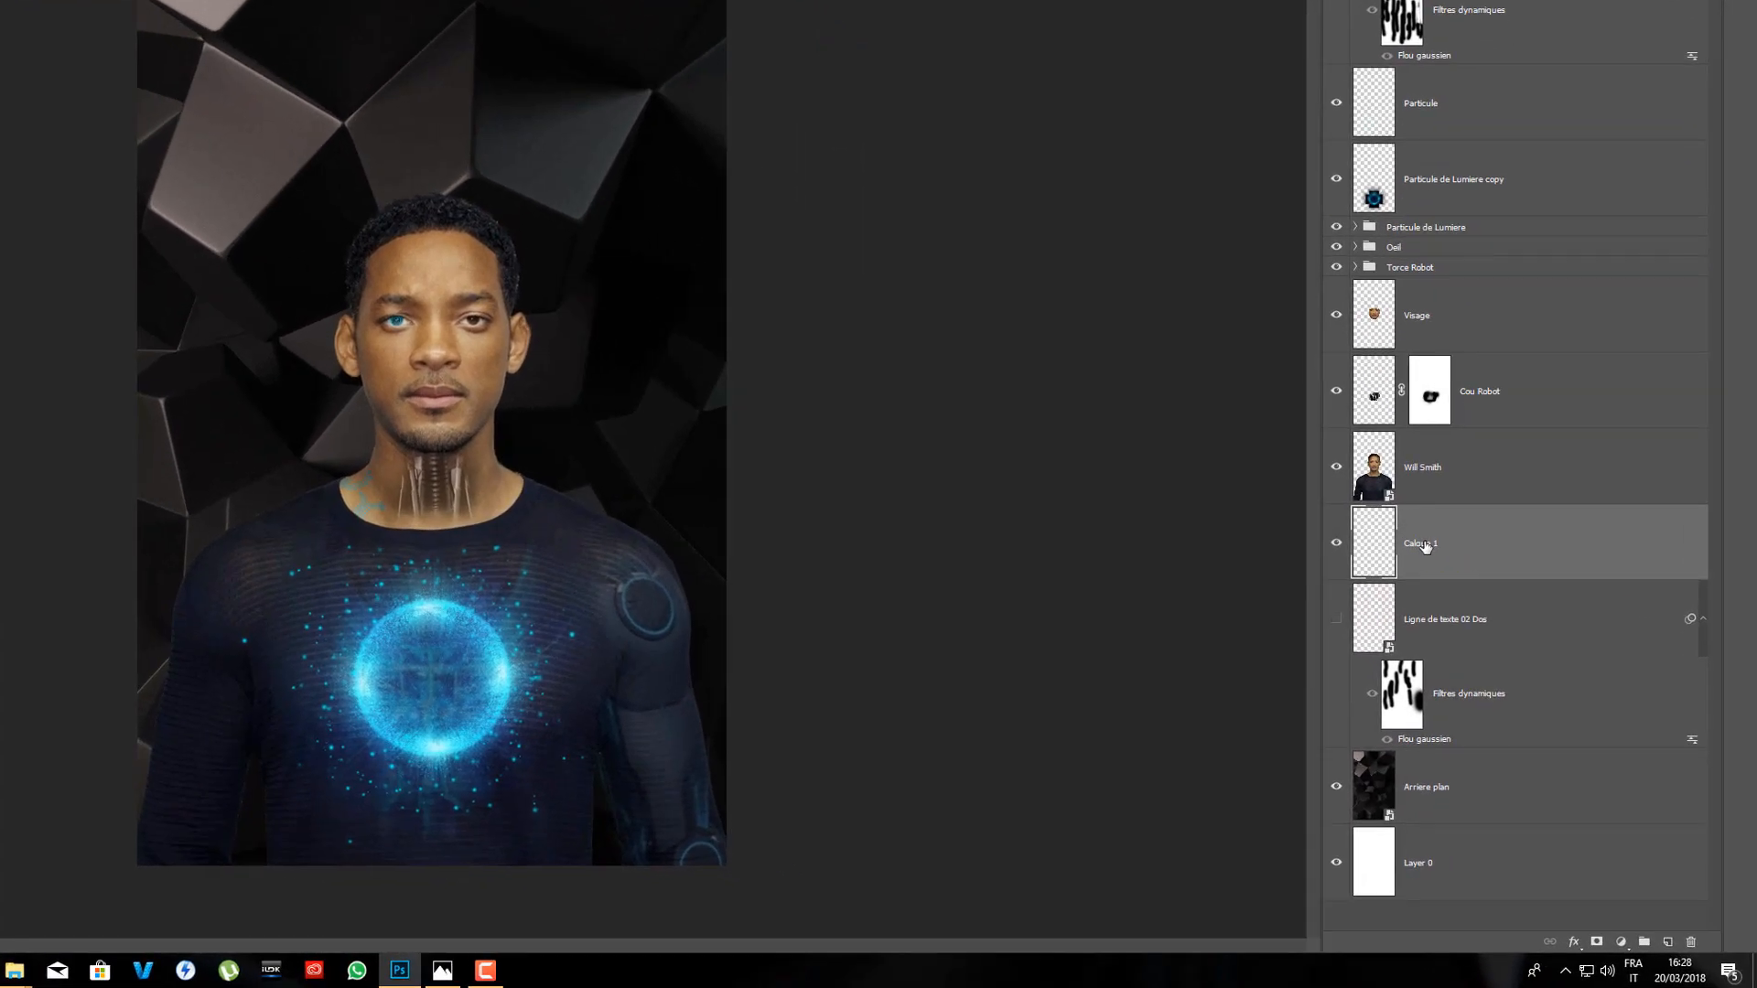
pyautogui.doubleClick(1497, 640)
pyautogui.write('C')
pyautogui.press('Return')
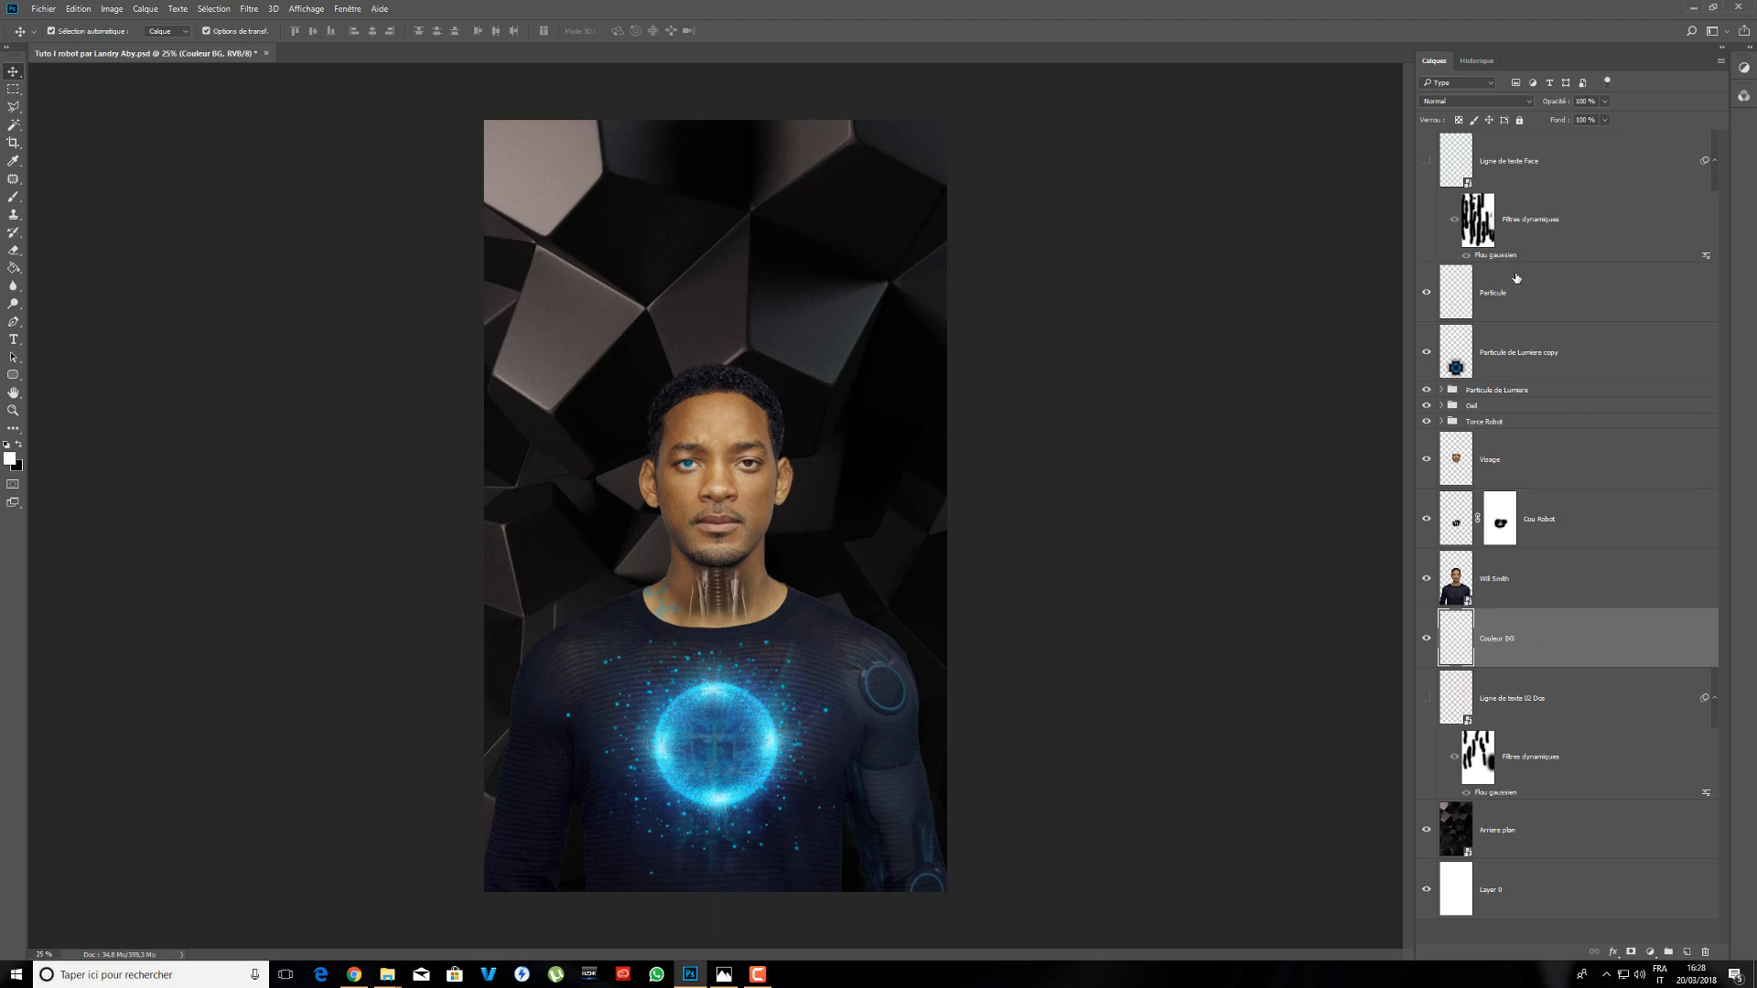
pyautogui.click(1469, 101)
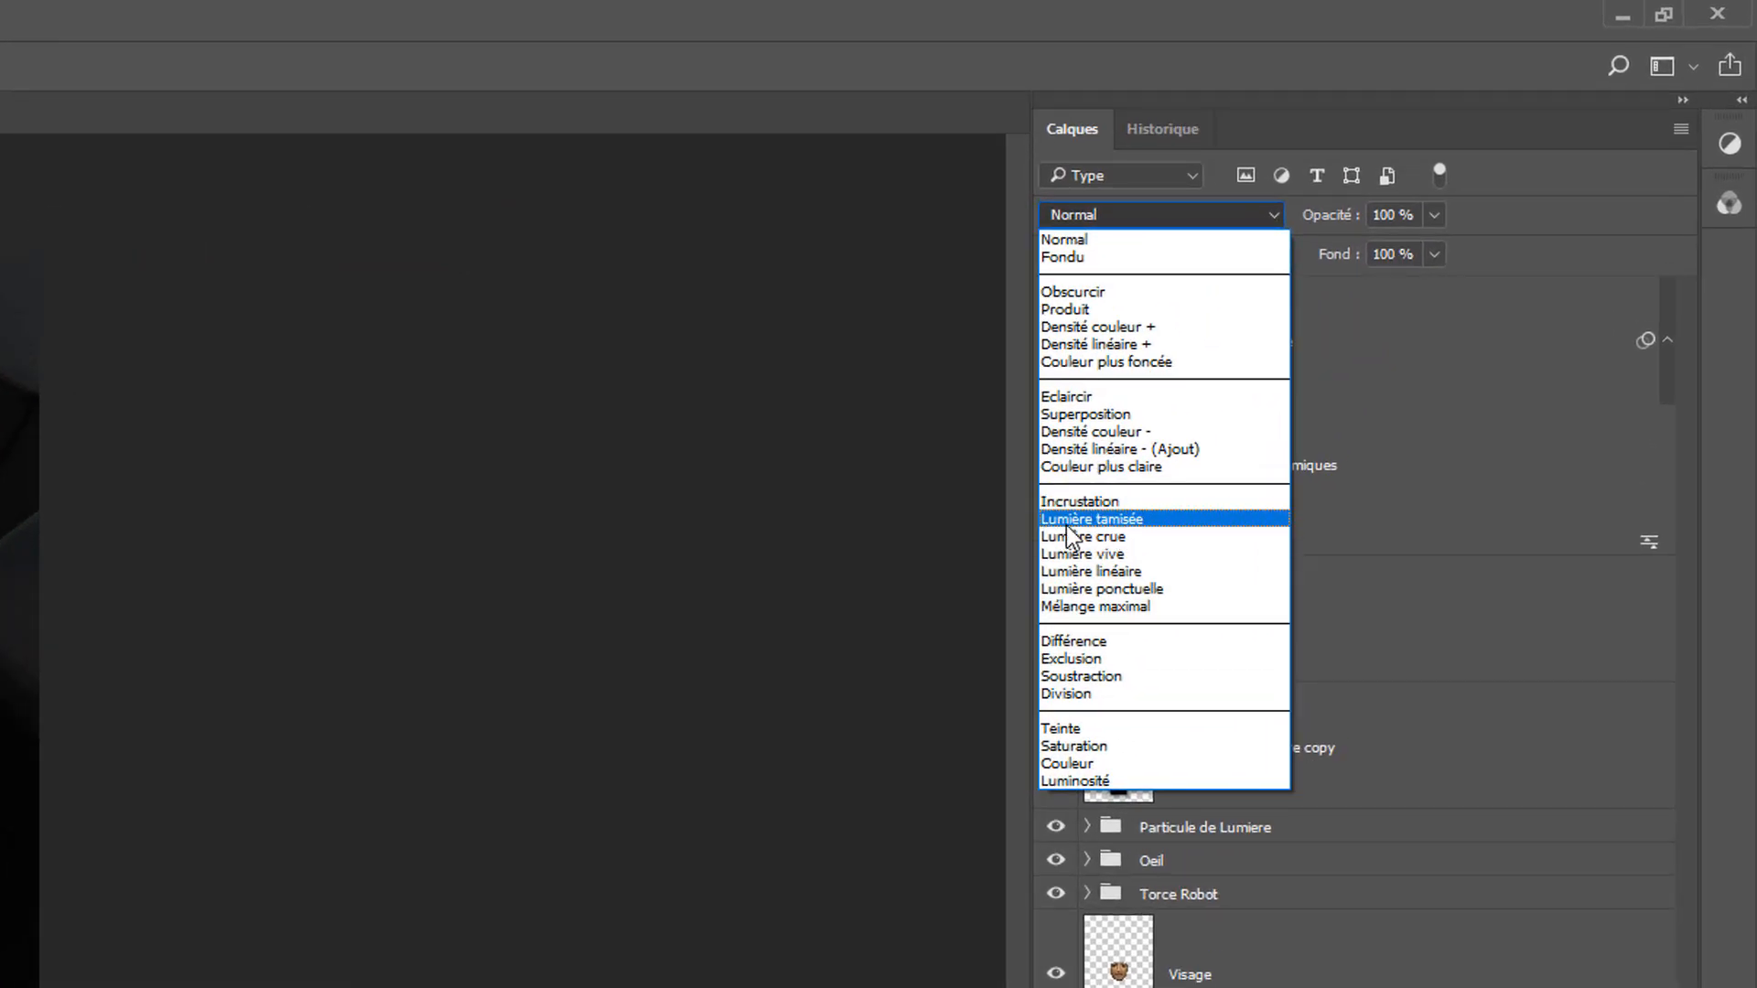
pyautogui.click(1139, 522)
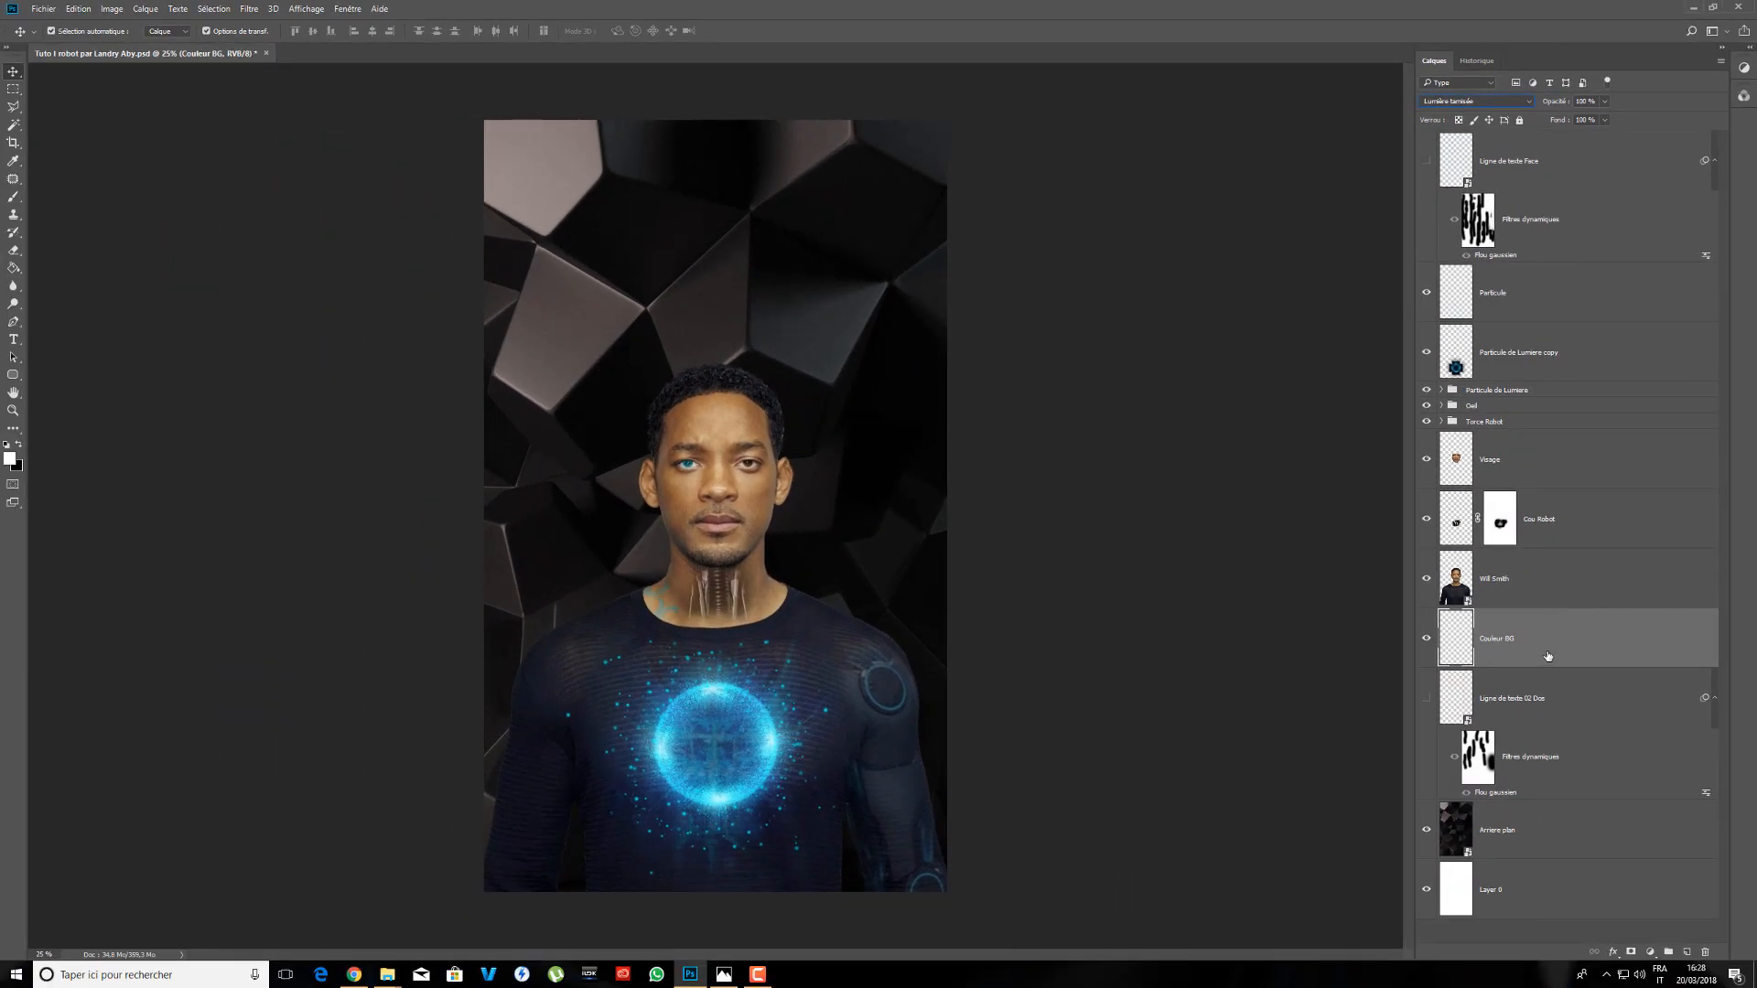
# - Set the brush's foreground colour to the light cyan sampled from the upper rim of the chest orb
pyautogui.click(13, 197)
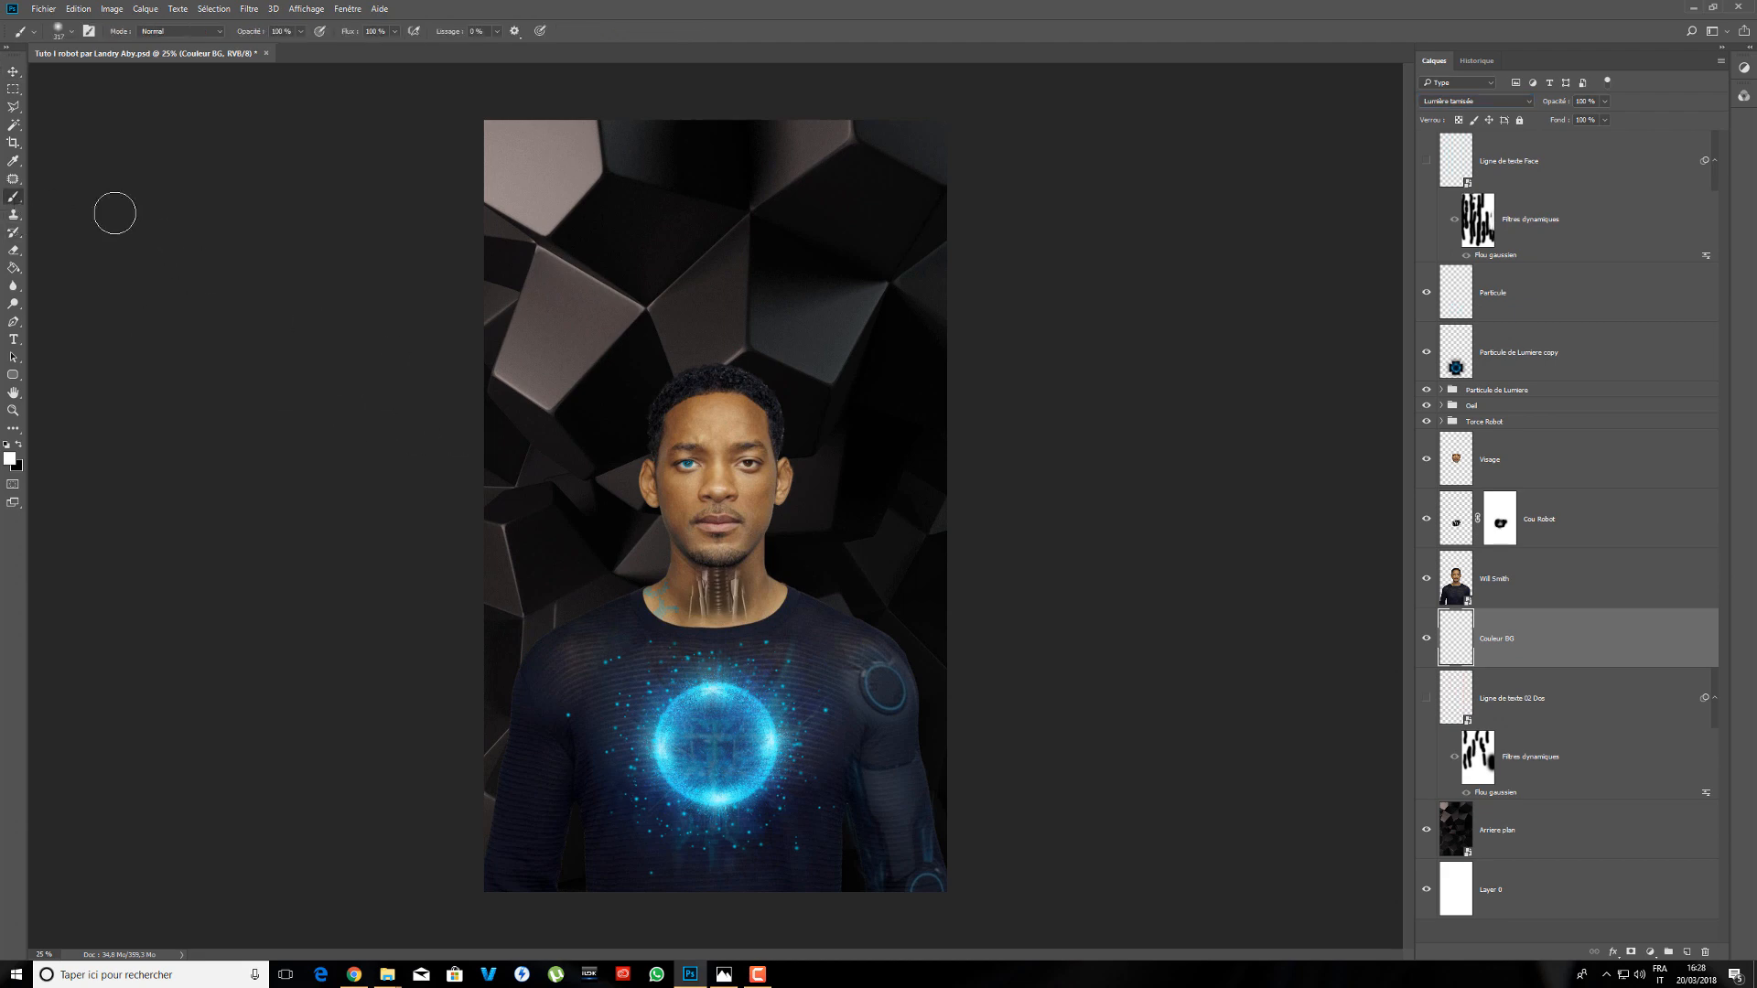
pyautogui.click(10, 457)
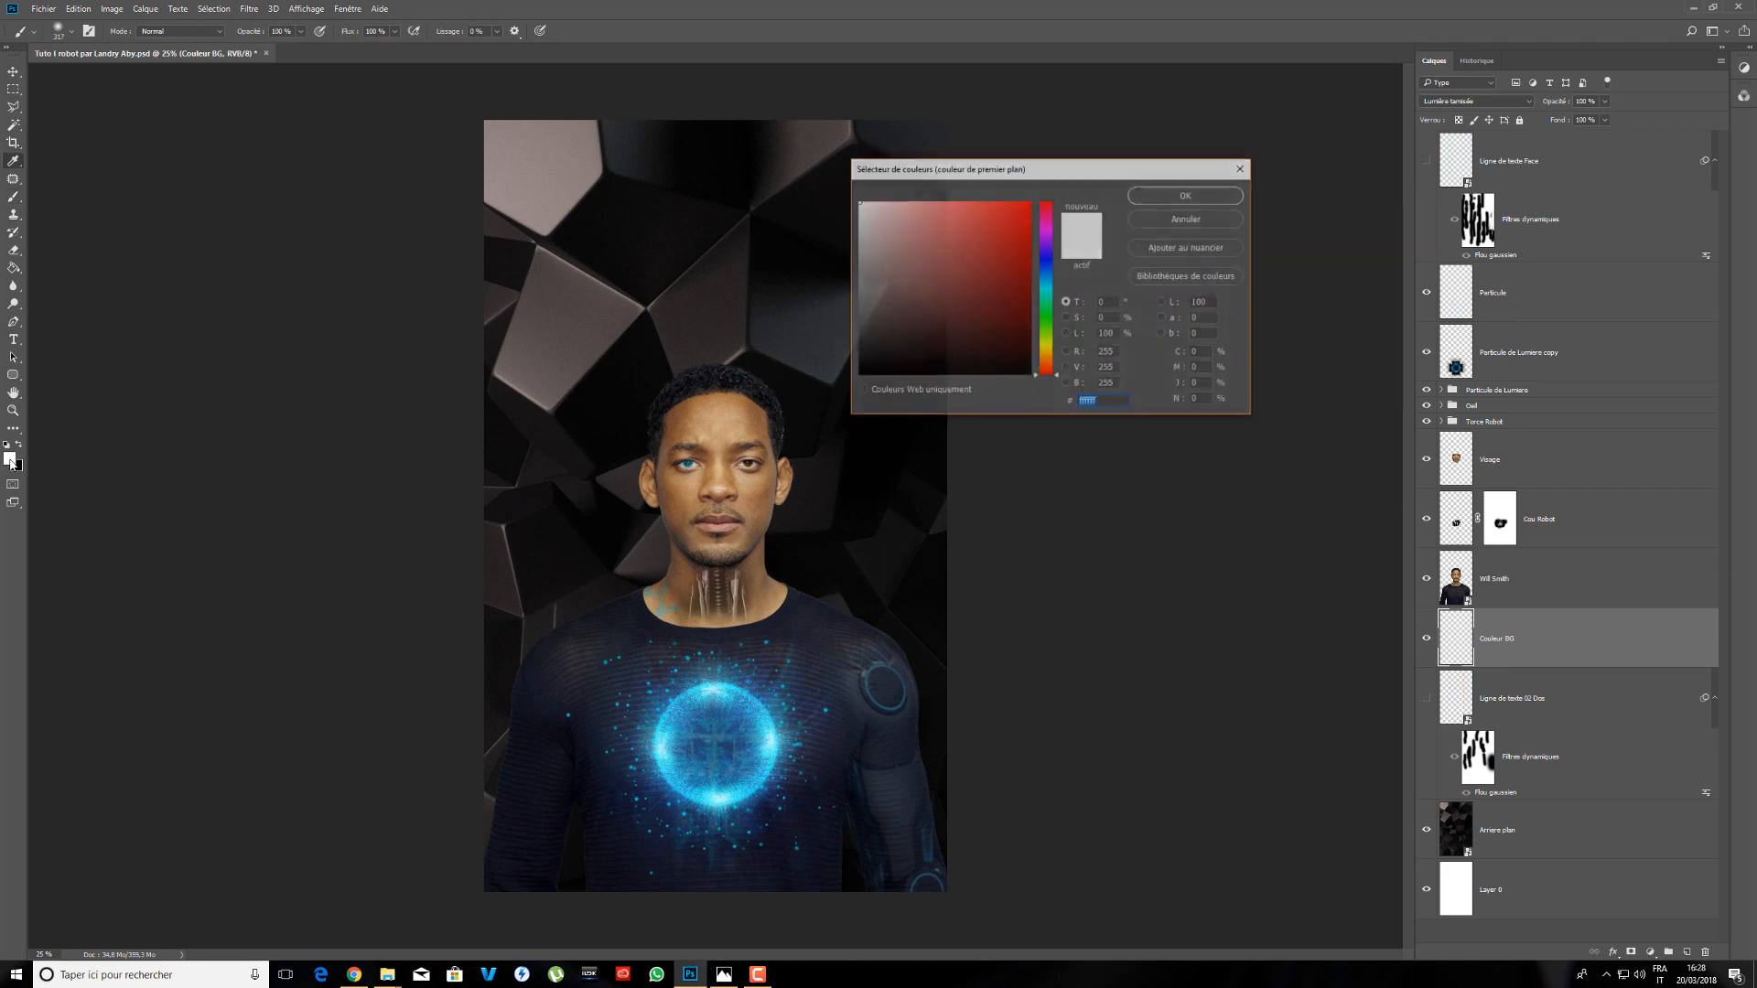
pyautogui.click(713, 679)
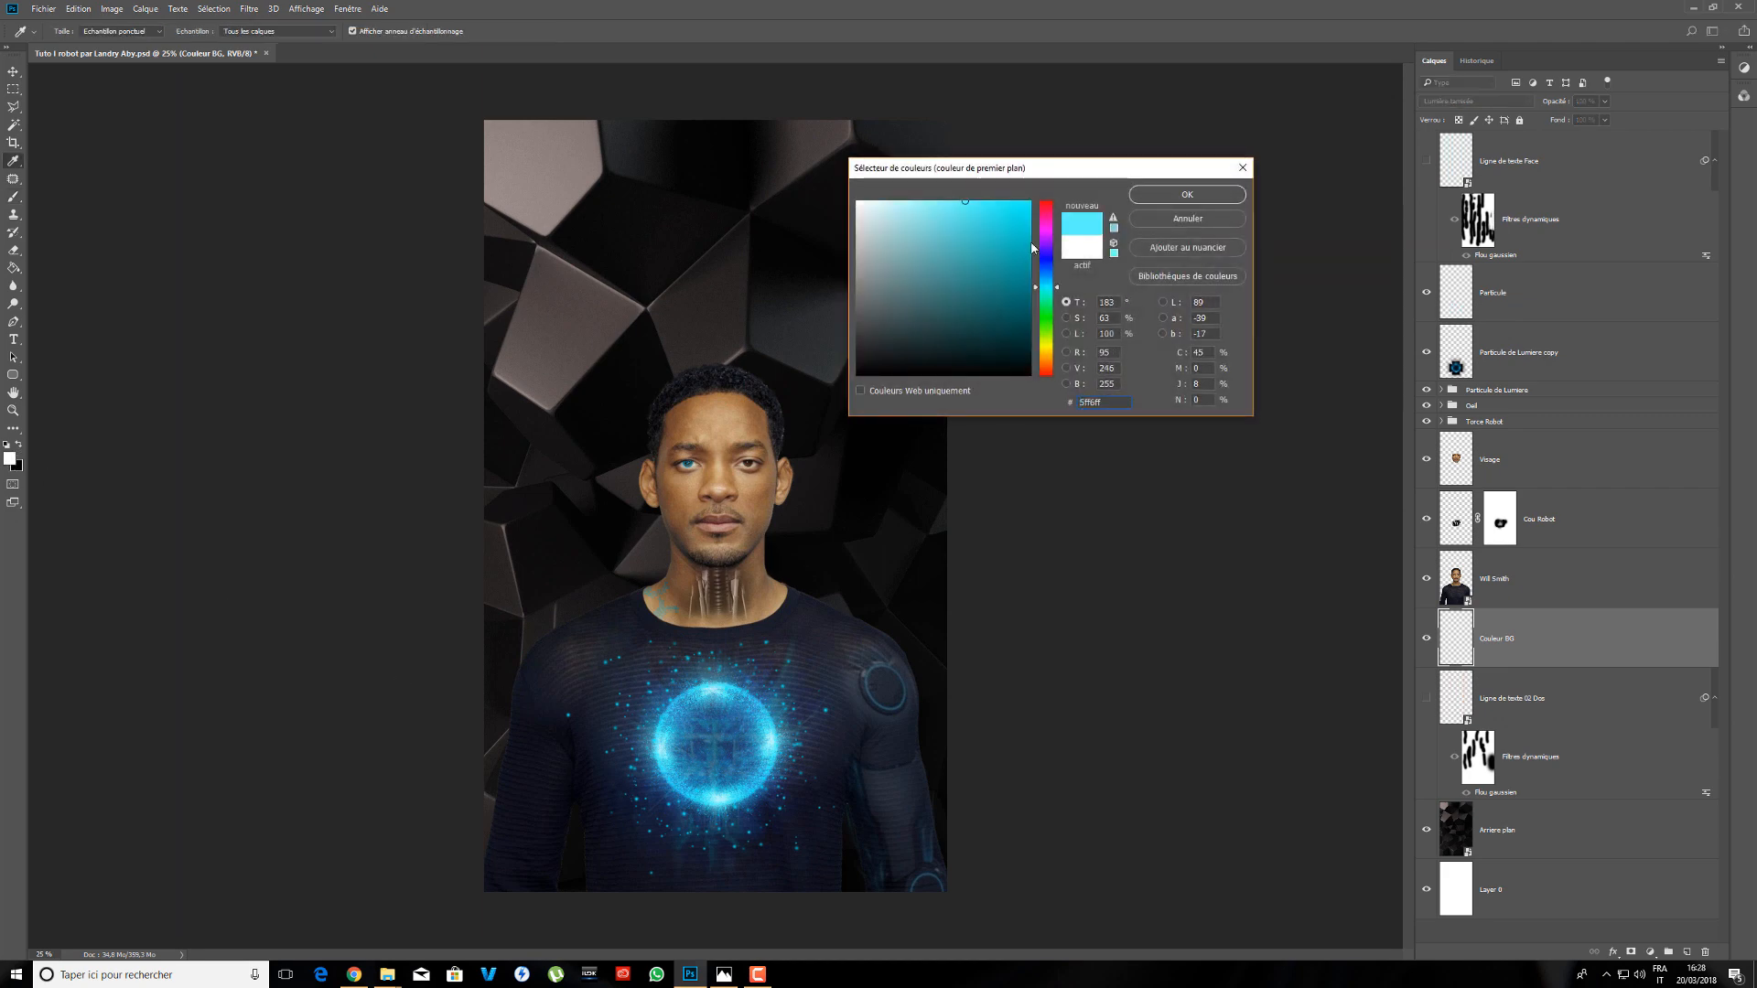
pyautogui.click(1186, 194)
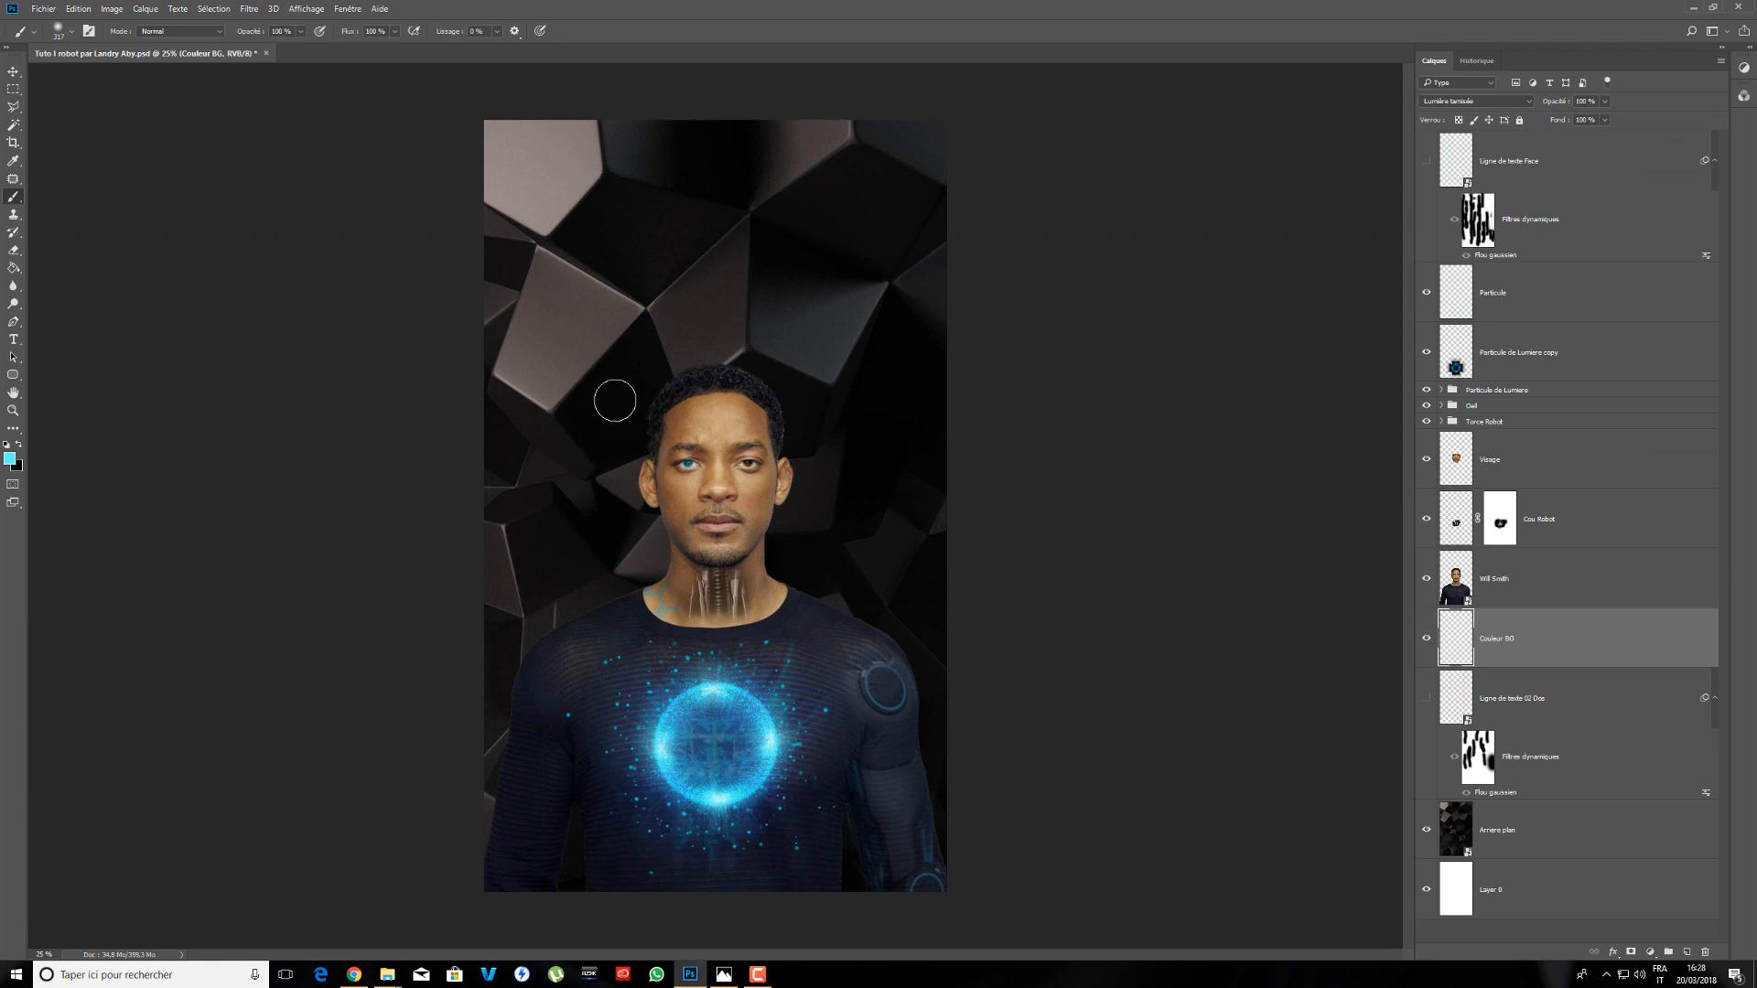
# - Paint cyan over the lower and middle background on Couleur BG with a soft round brush of about 3000 px
pyautogui.rightClick(632, 359)
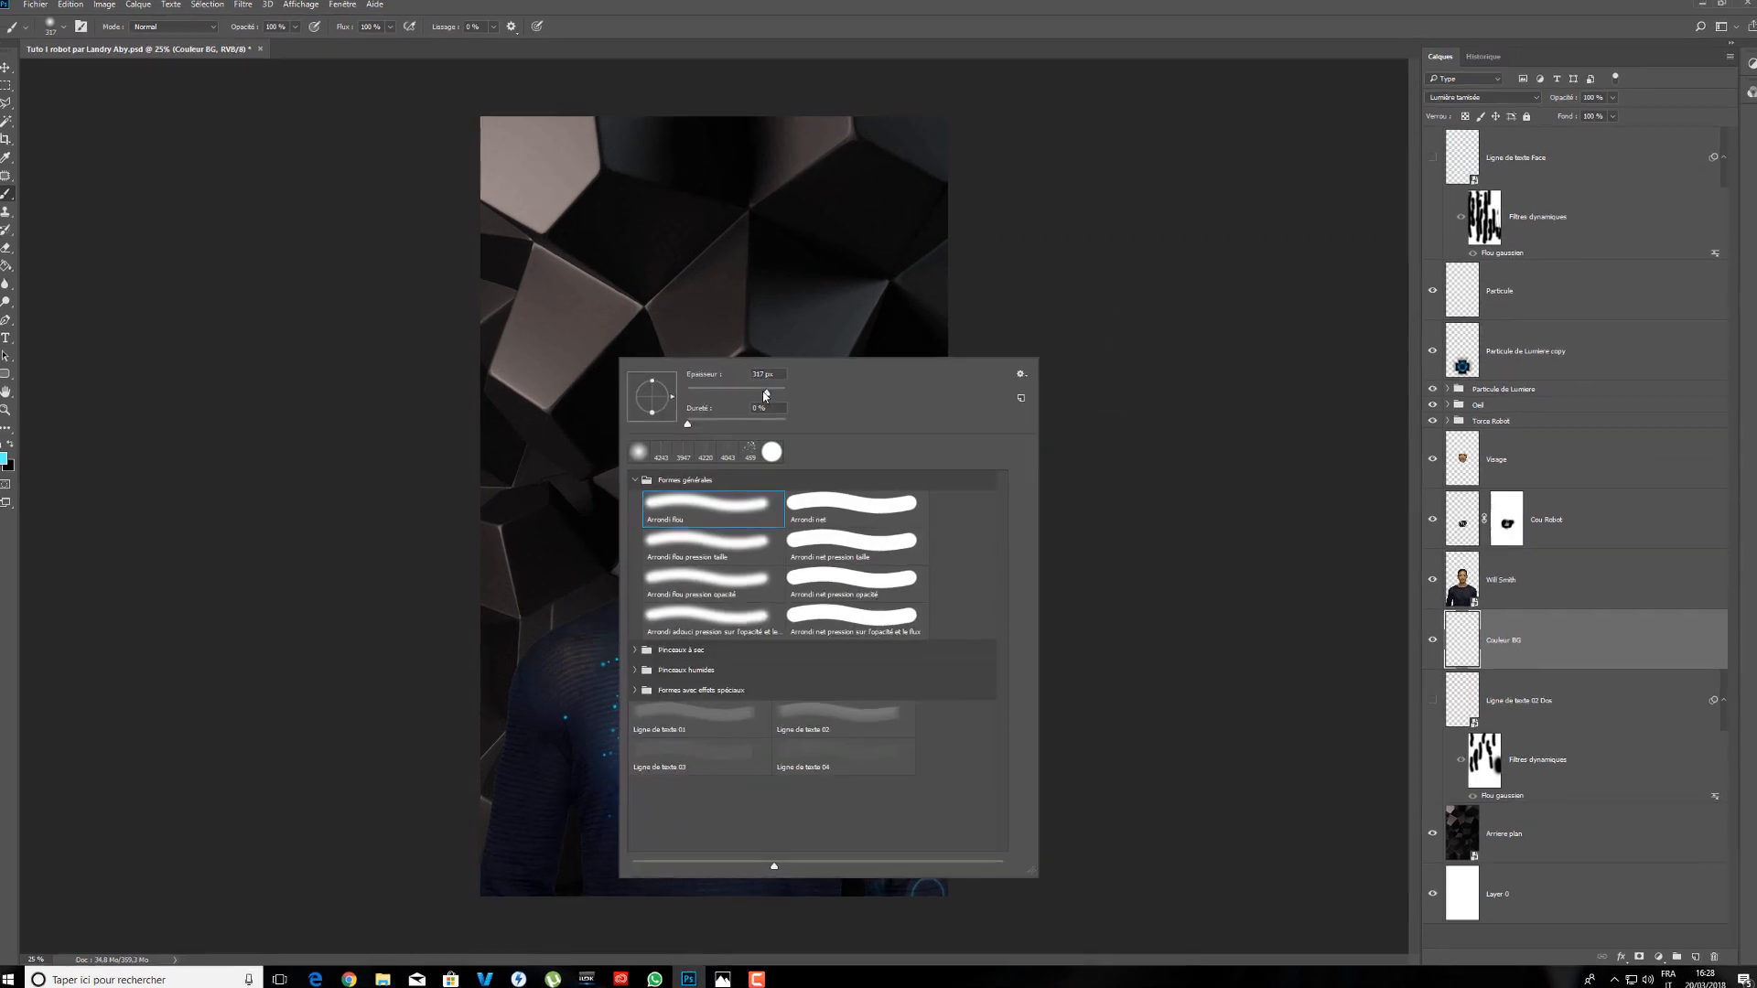
pyautogui.moveTo(764, 396); pyautogui.dragTo(772, 390)
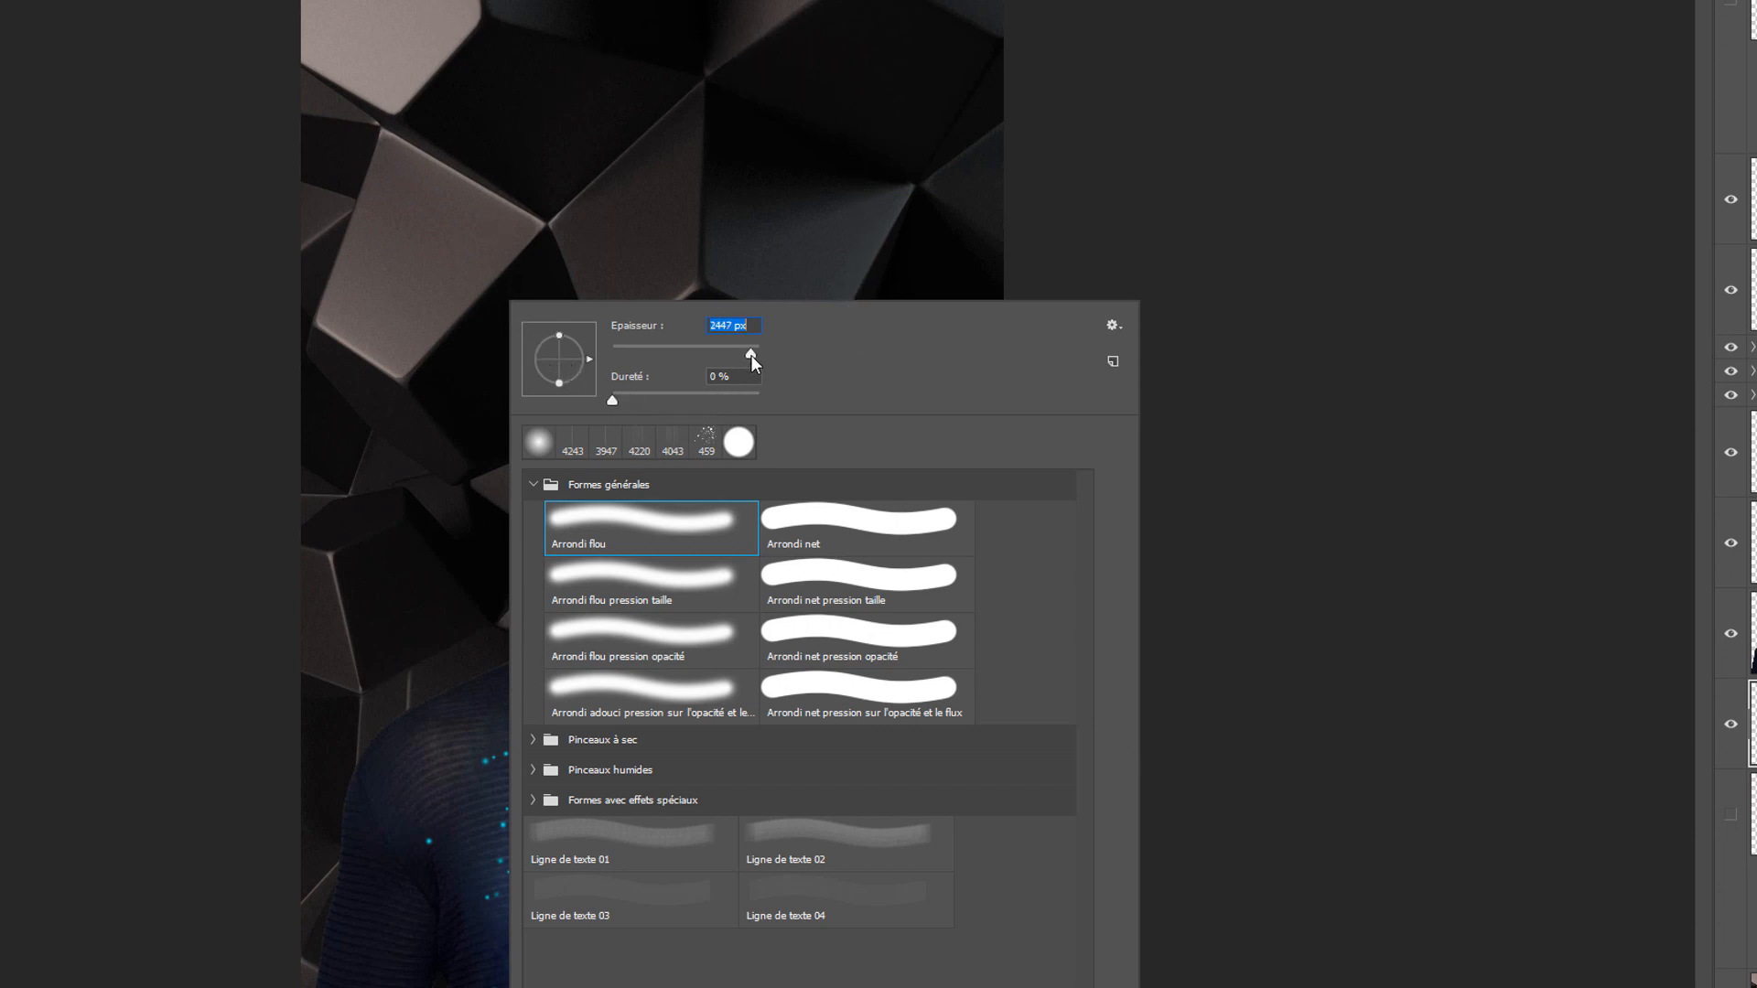
pyautogui.click(1038, 2)
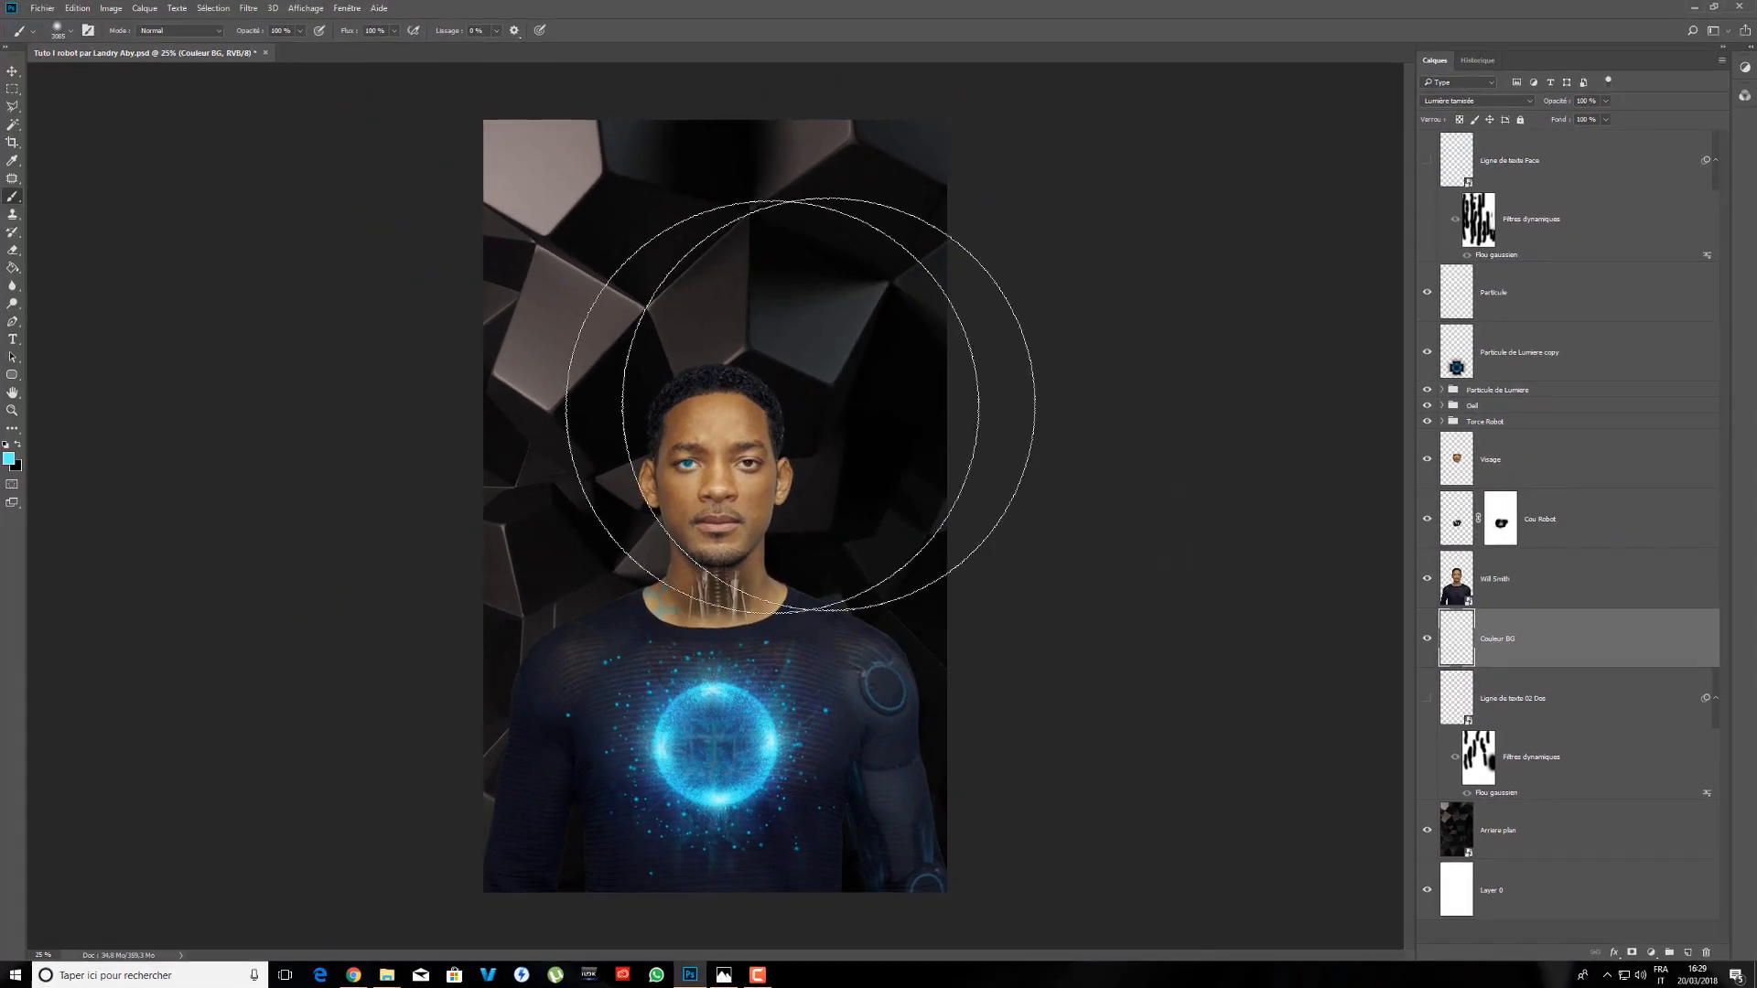
pyautogui.rightClick(796, 436)
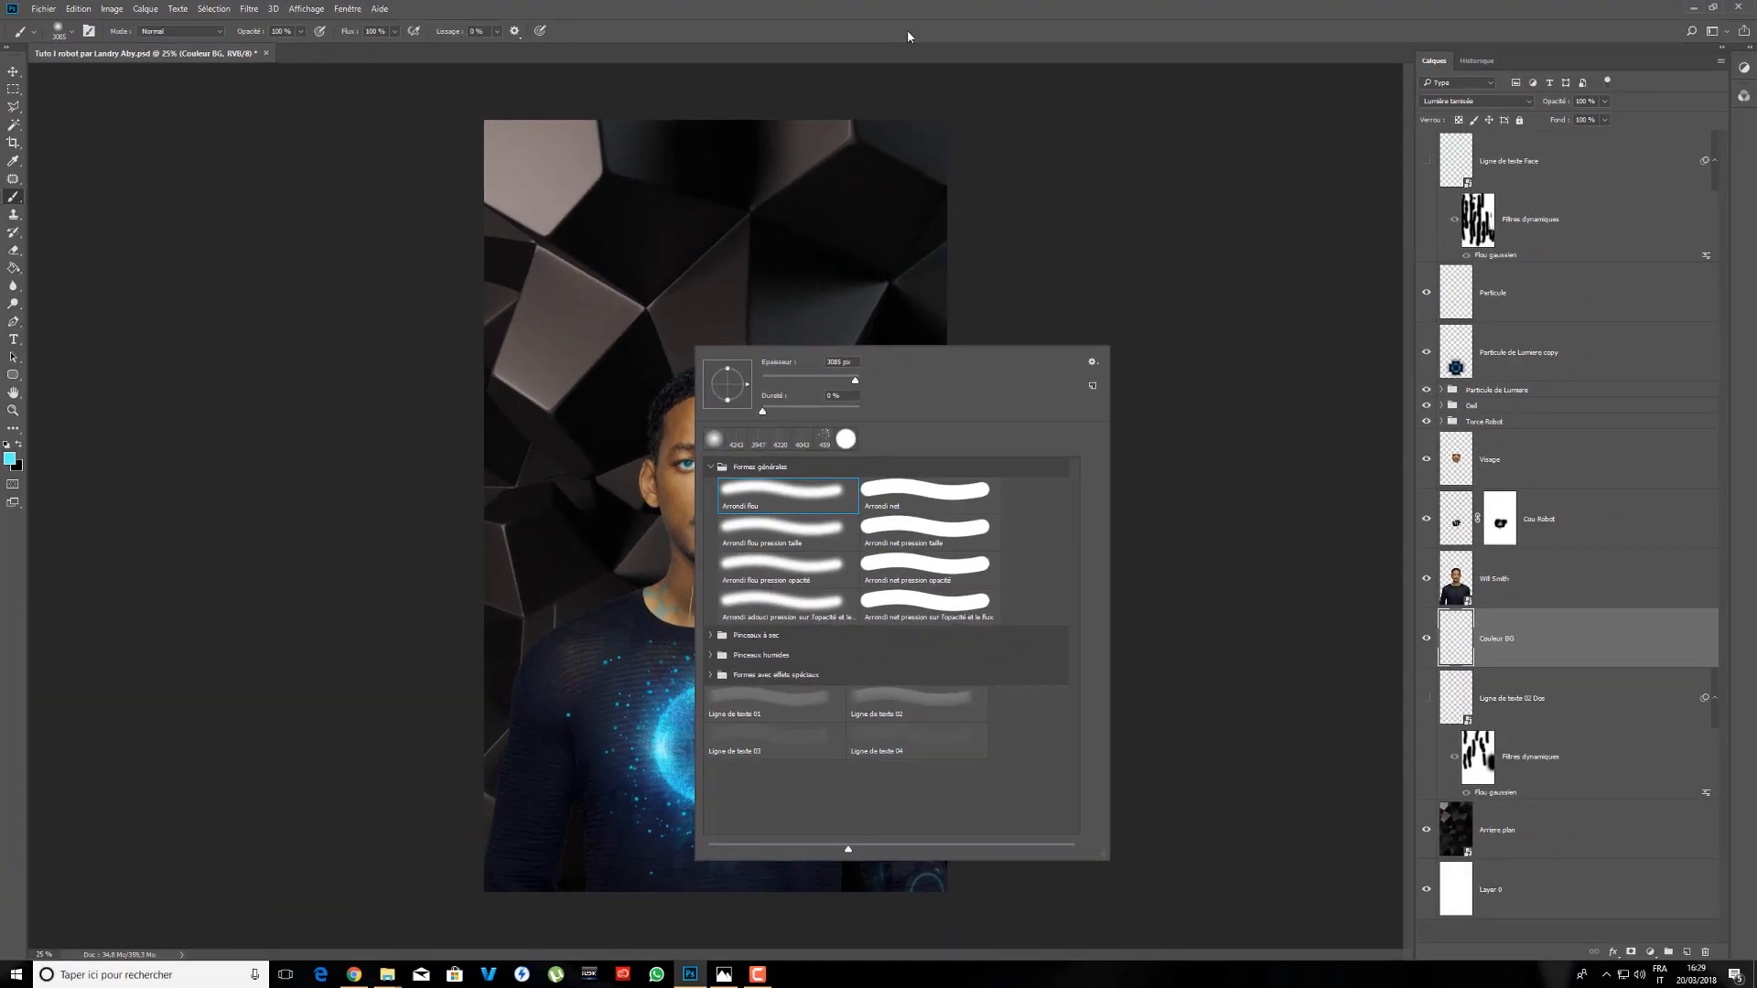
pyautogui.click(904, 33)
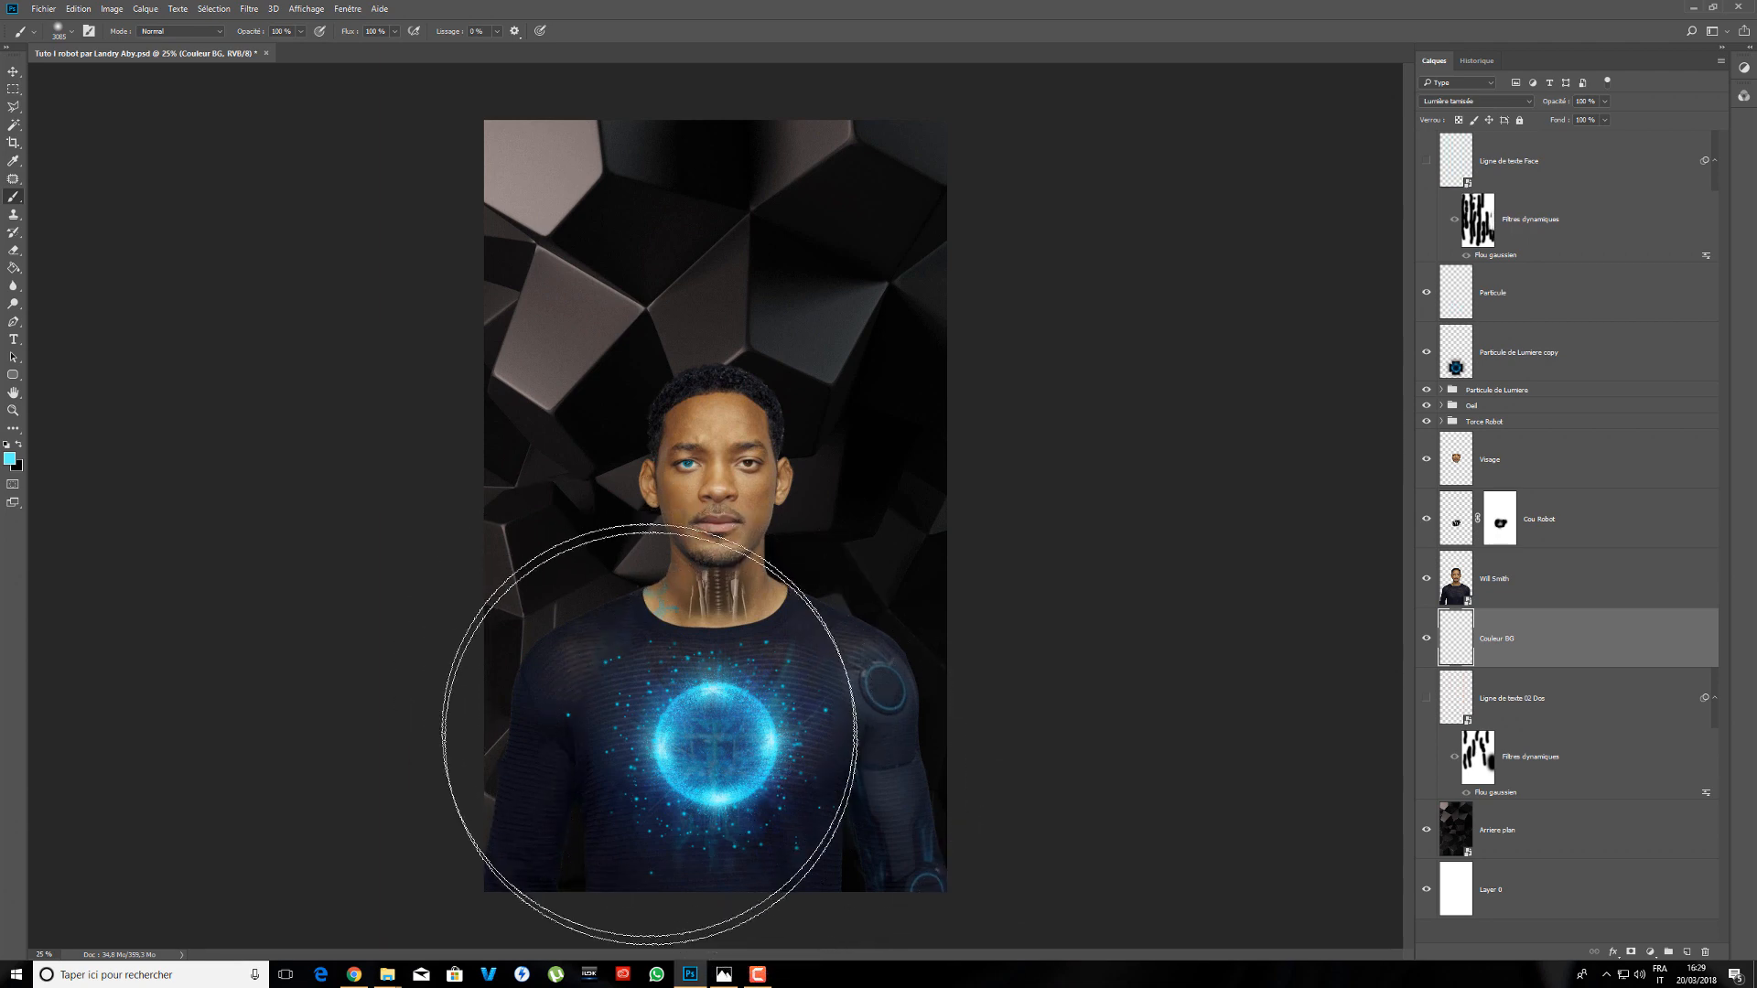
pyautogui.moveTo(549, 668)
pyautogui.mouseDown()
pyautogui.moveTo(596, 658)
pyautogui.moveTo(867, 722)
pyautogui.moveTo(915, 513)
pyautogui.mouseUp()
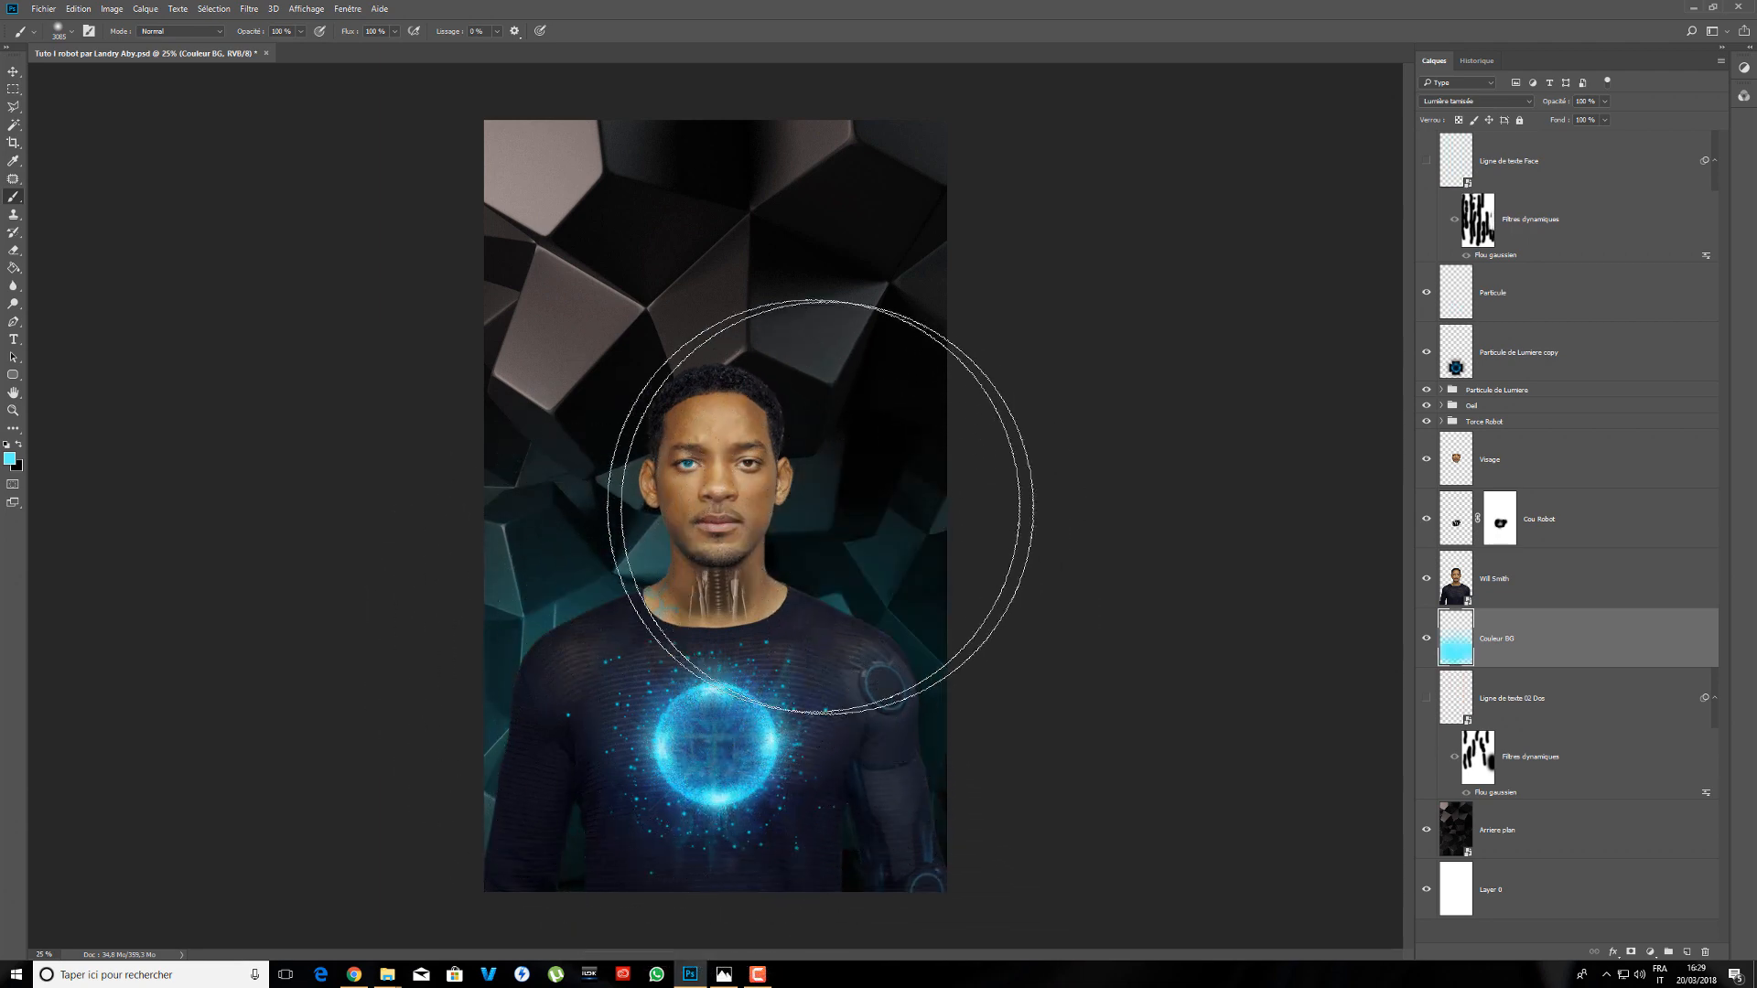
pyautogui.moveTo(568, 455); pyautogui.dragTo(738, 726)
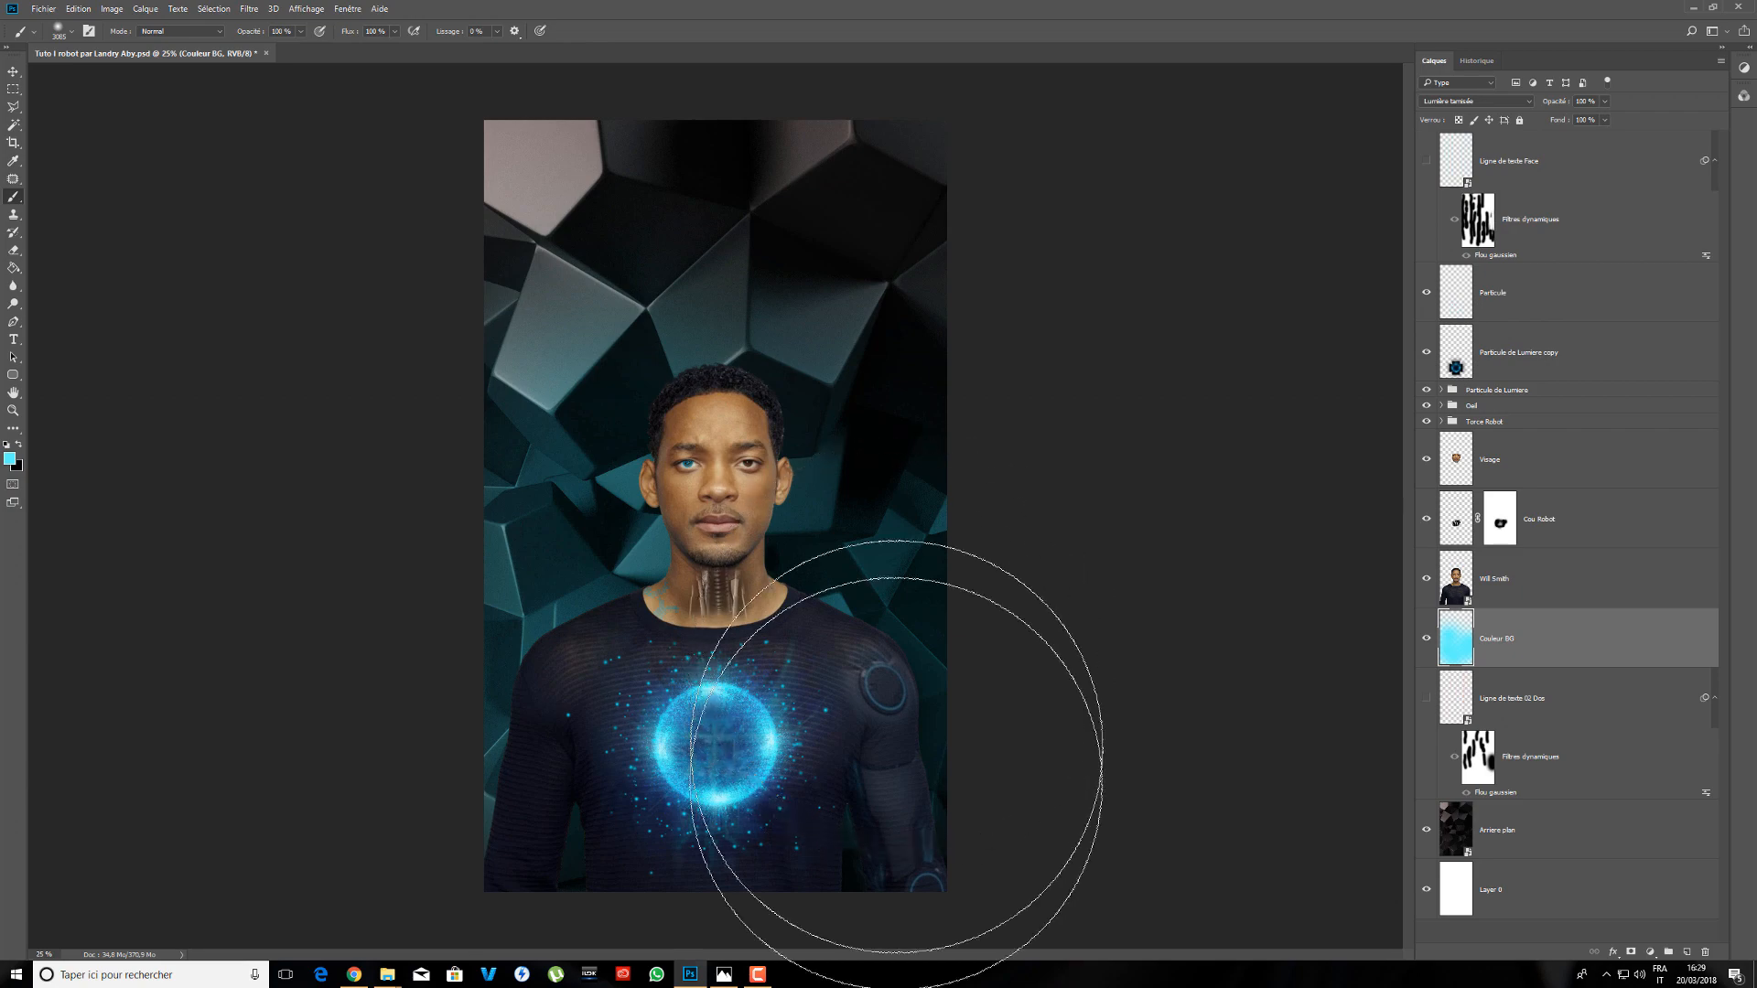
# - Compare with the finished poster in Photos, and change the Couleur BG layer's blend mode to Incrustation
pyautogui.click(727, 976)
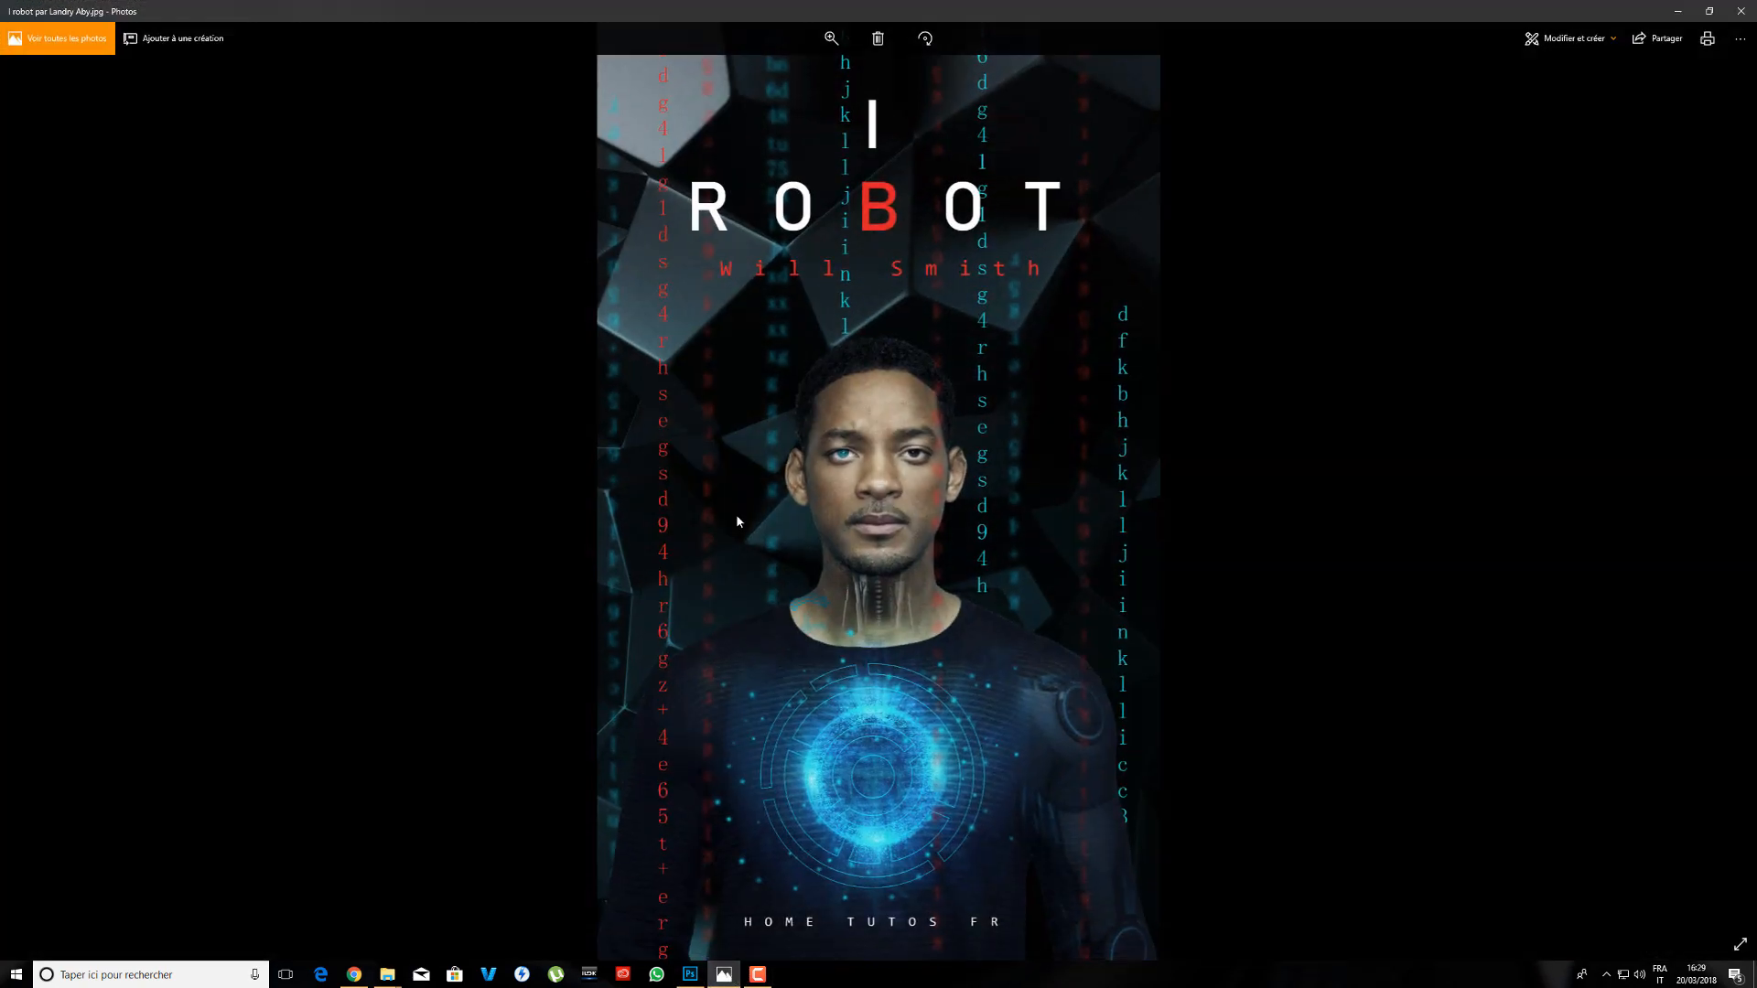
pyautogui.click(1679, 11)
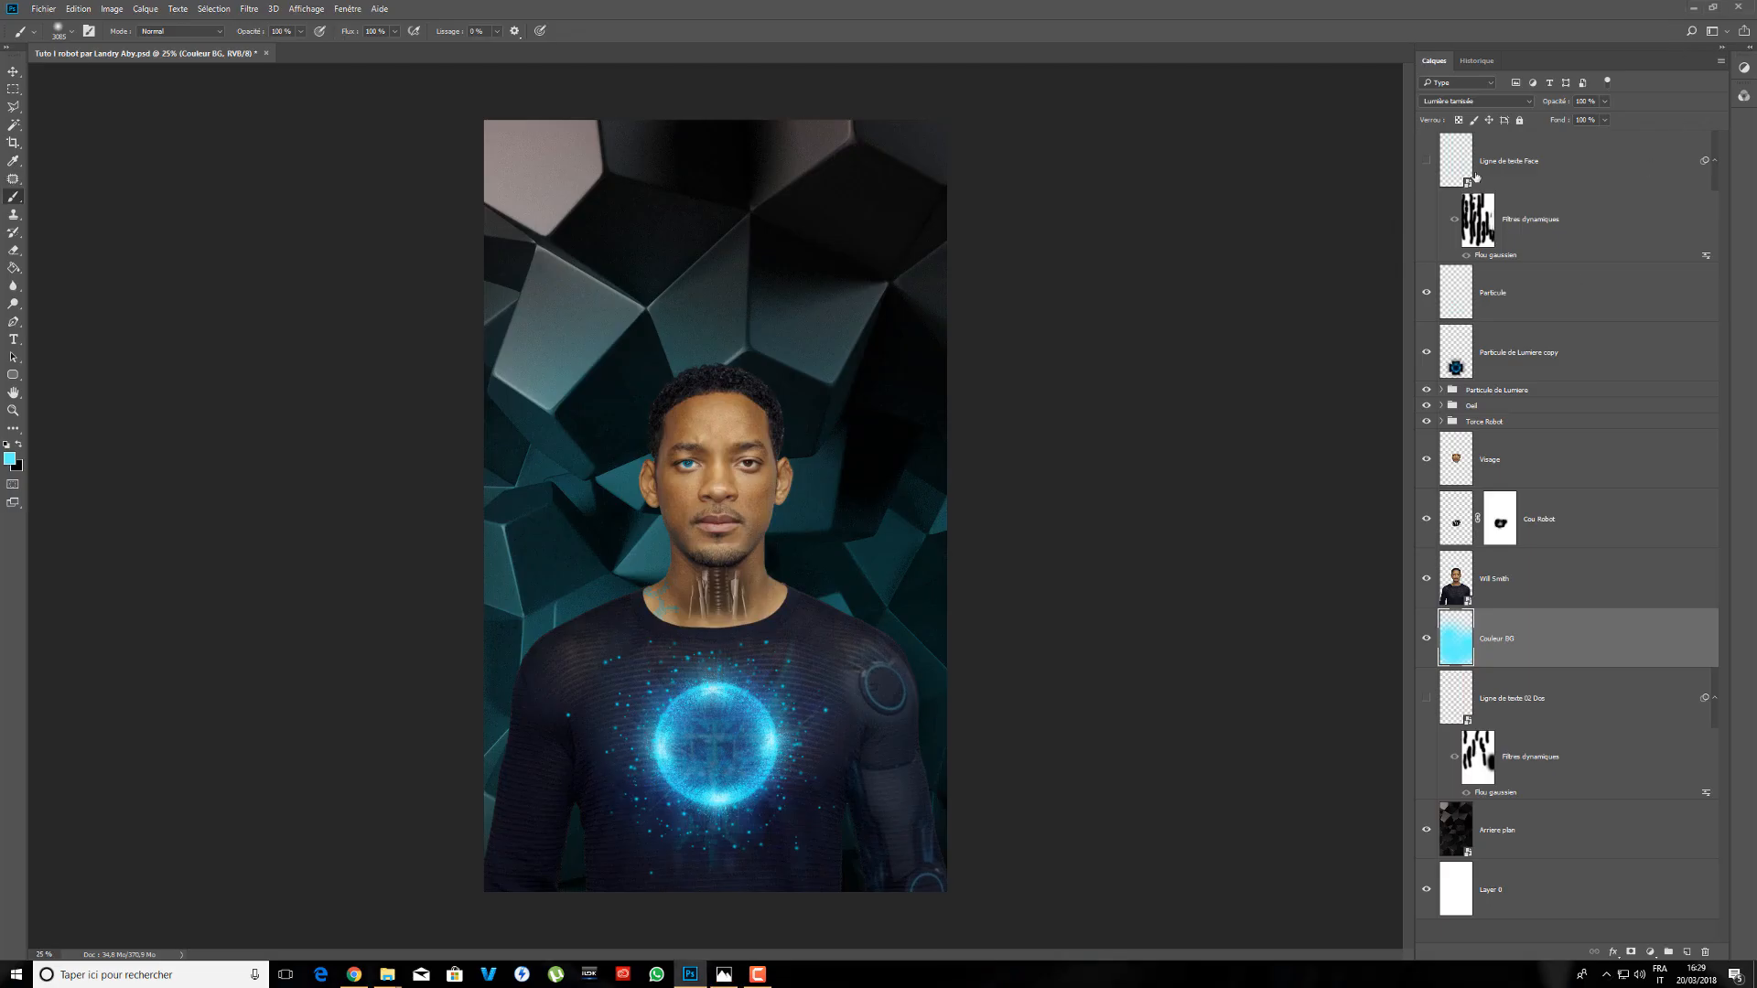
pyautogui.click(1484, 102)
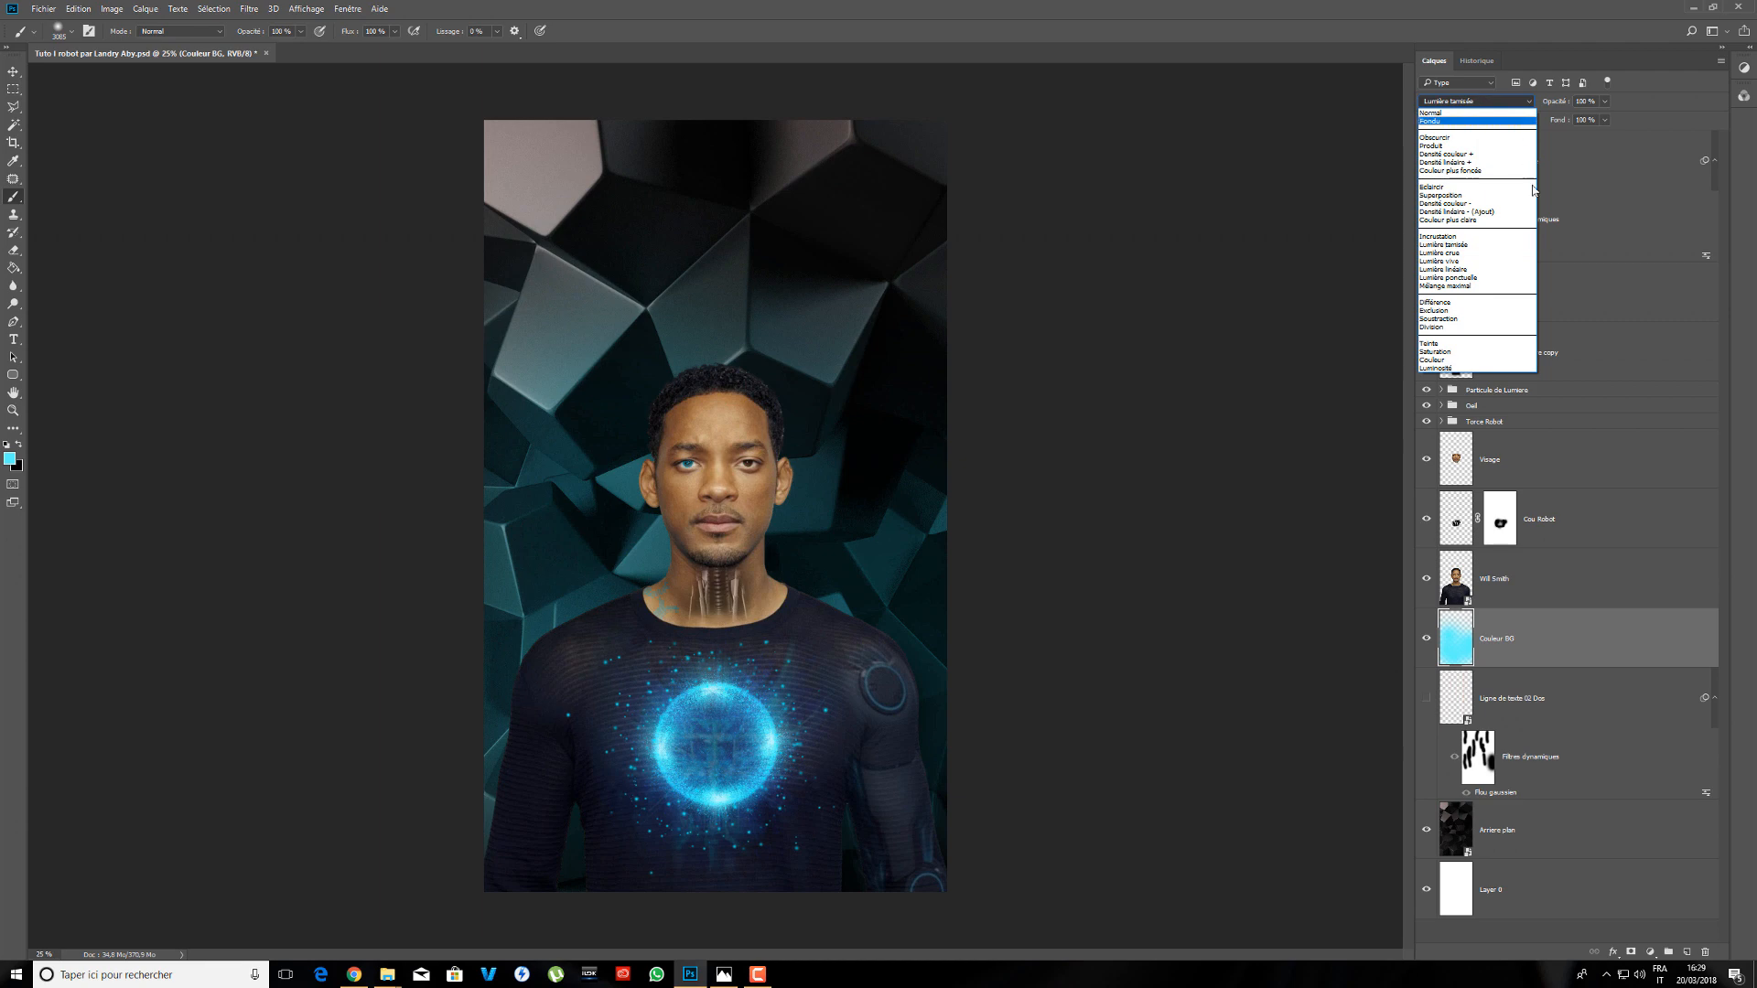
pyautogui.click(1458, 237)
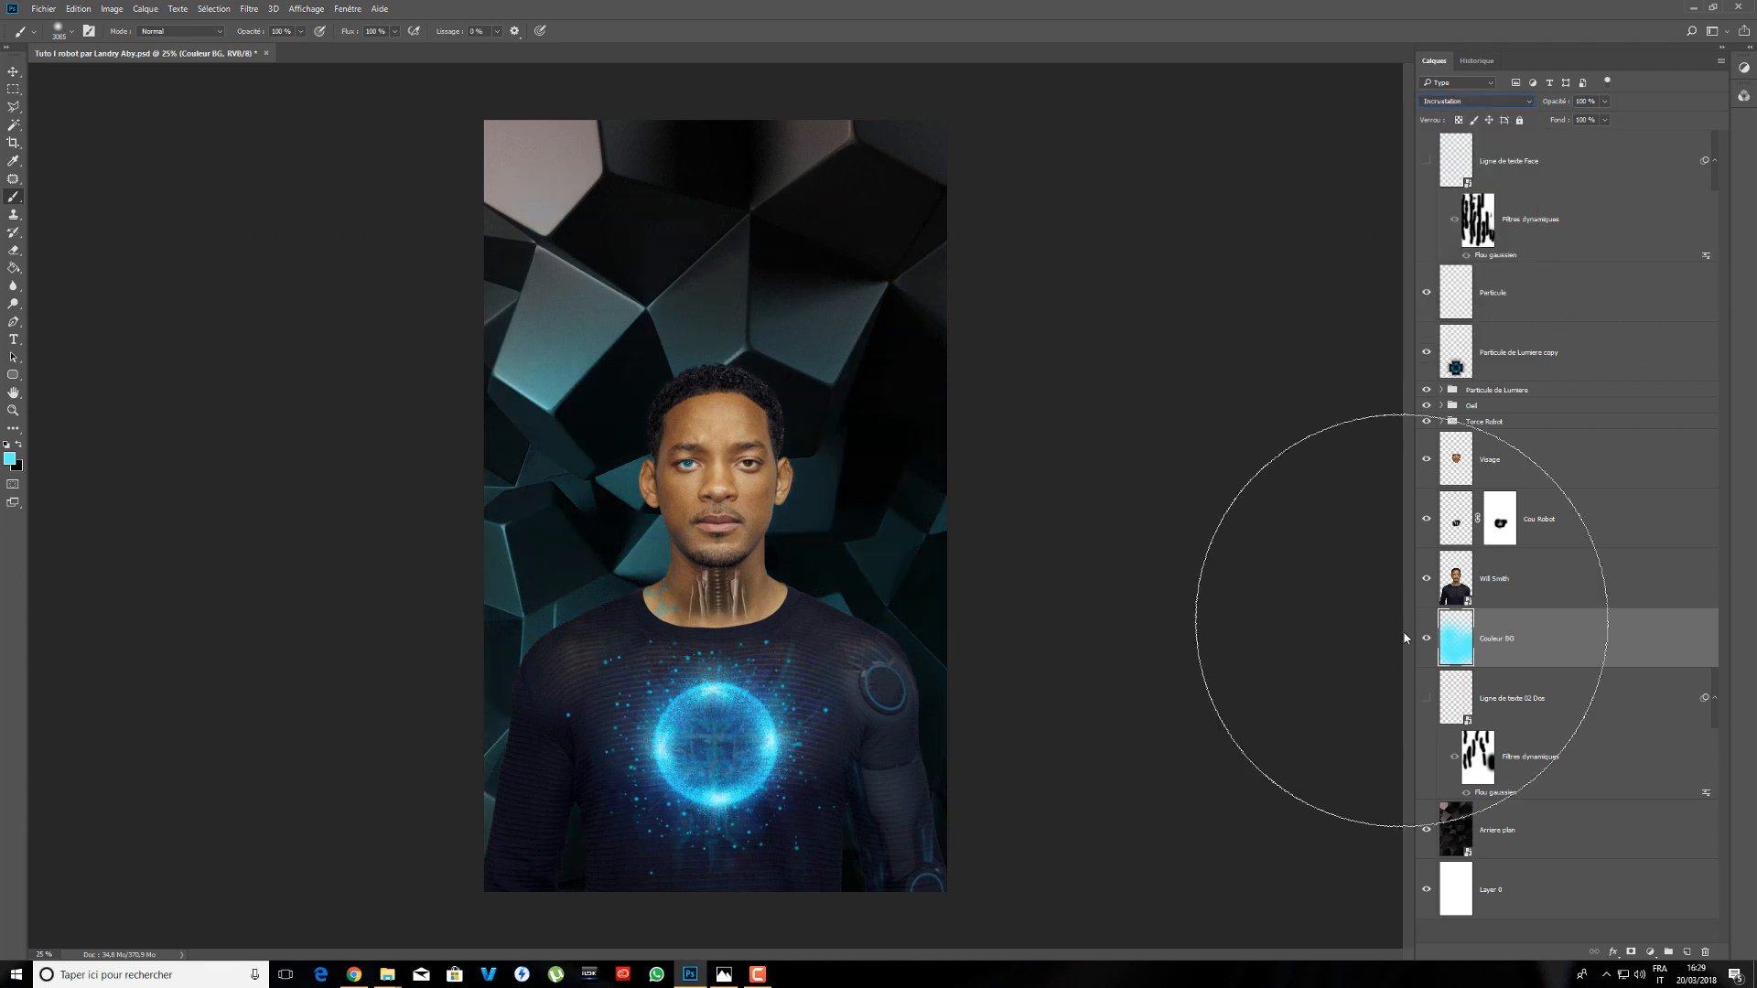
pyautogui.click(1459, 102)
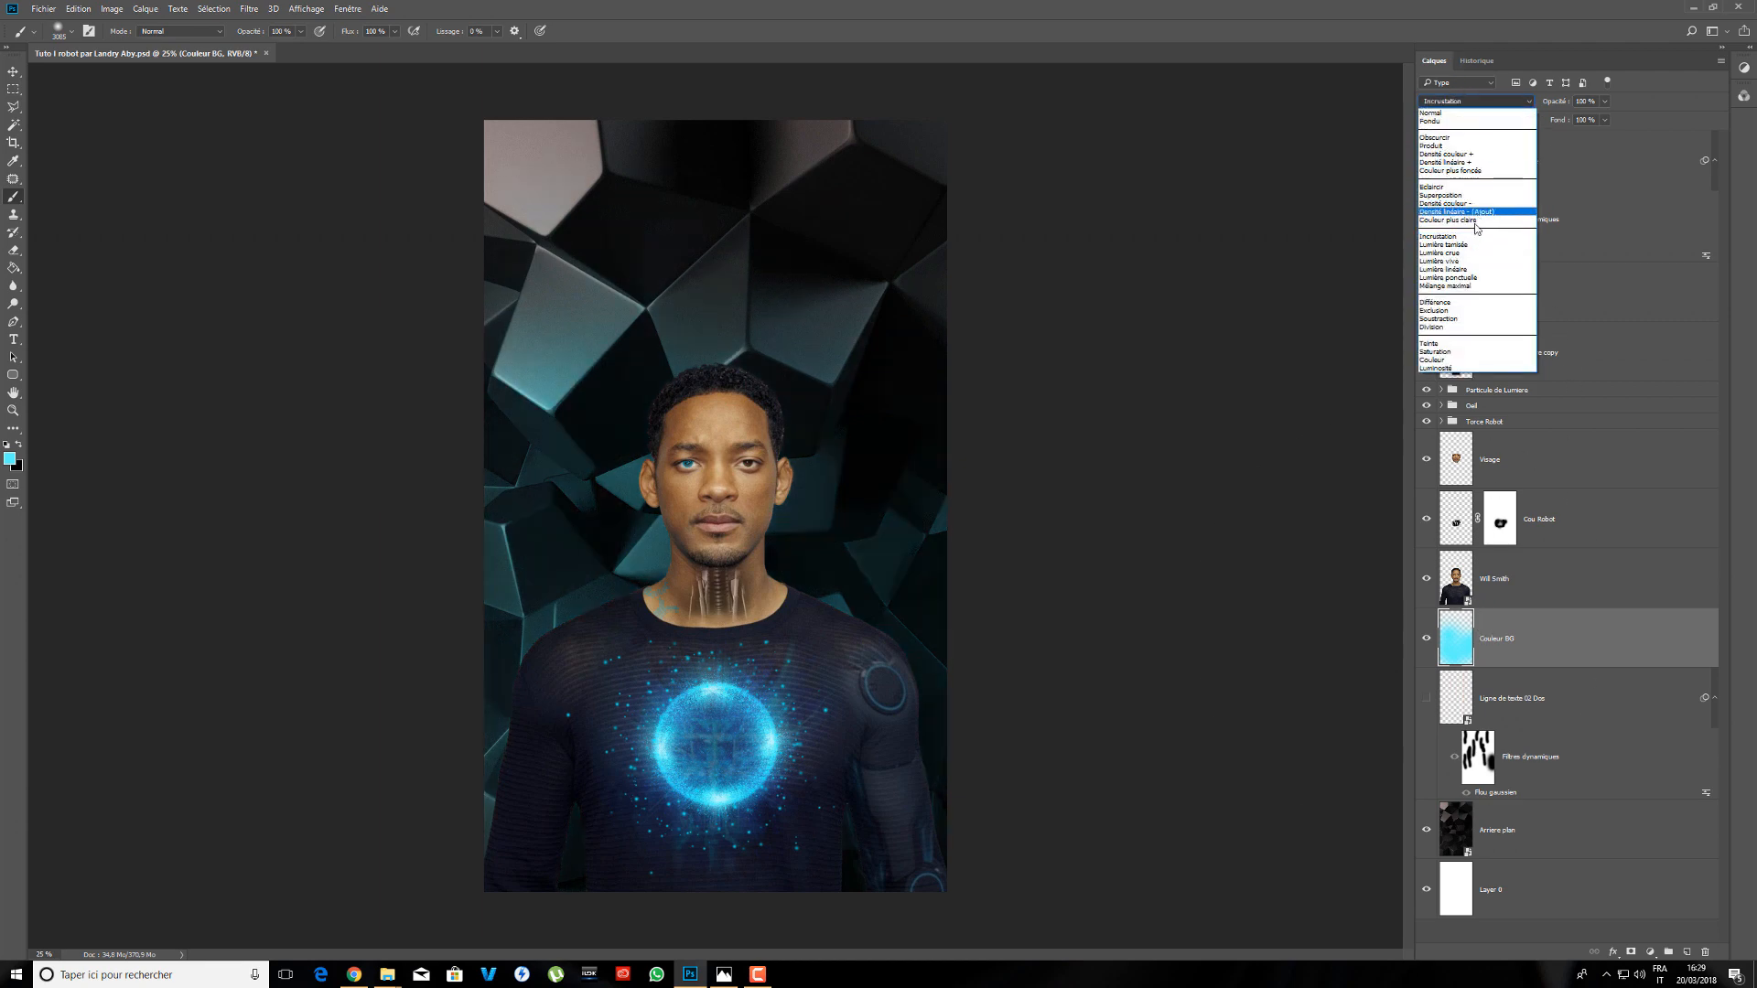
pyautogui.click(1471, 239)
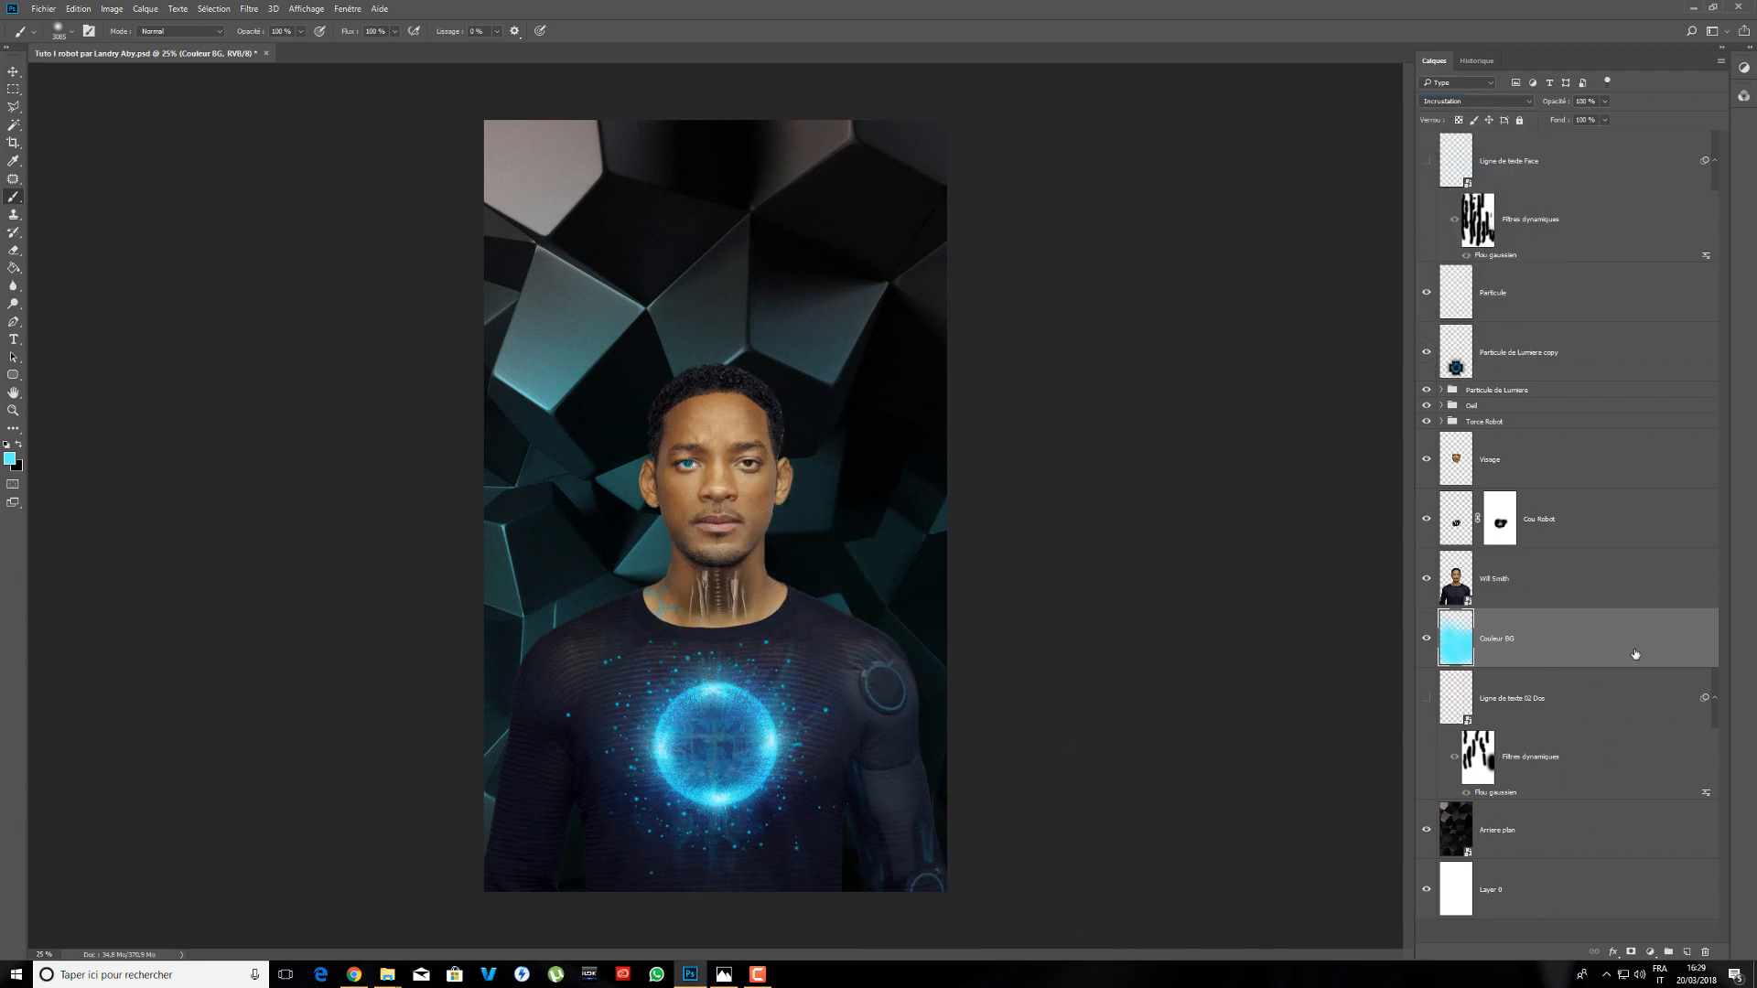
# - Lower the Couleur BG layer's opacity to 77% and switch to the Move tool
pyautogui.moveTo(1554, 105); pyautogui.dragTo(1524, 112)
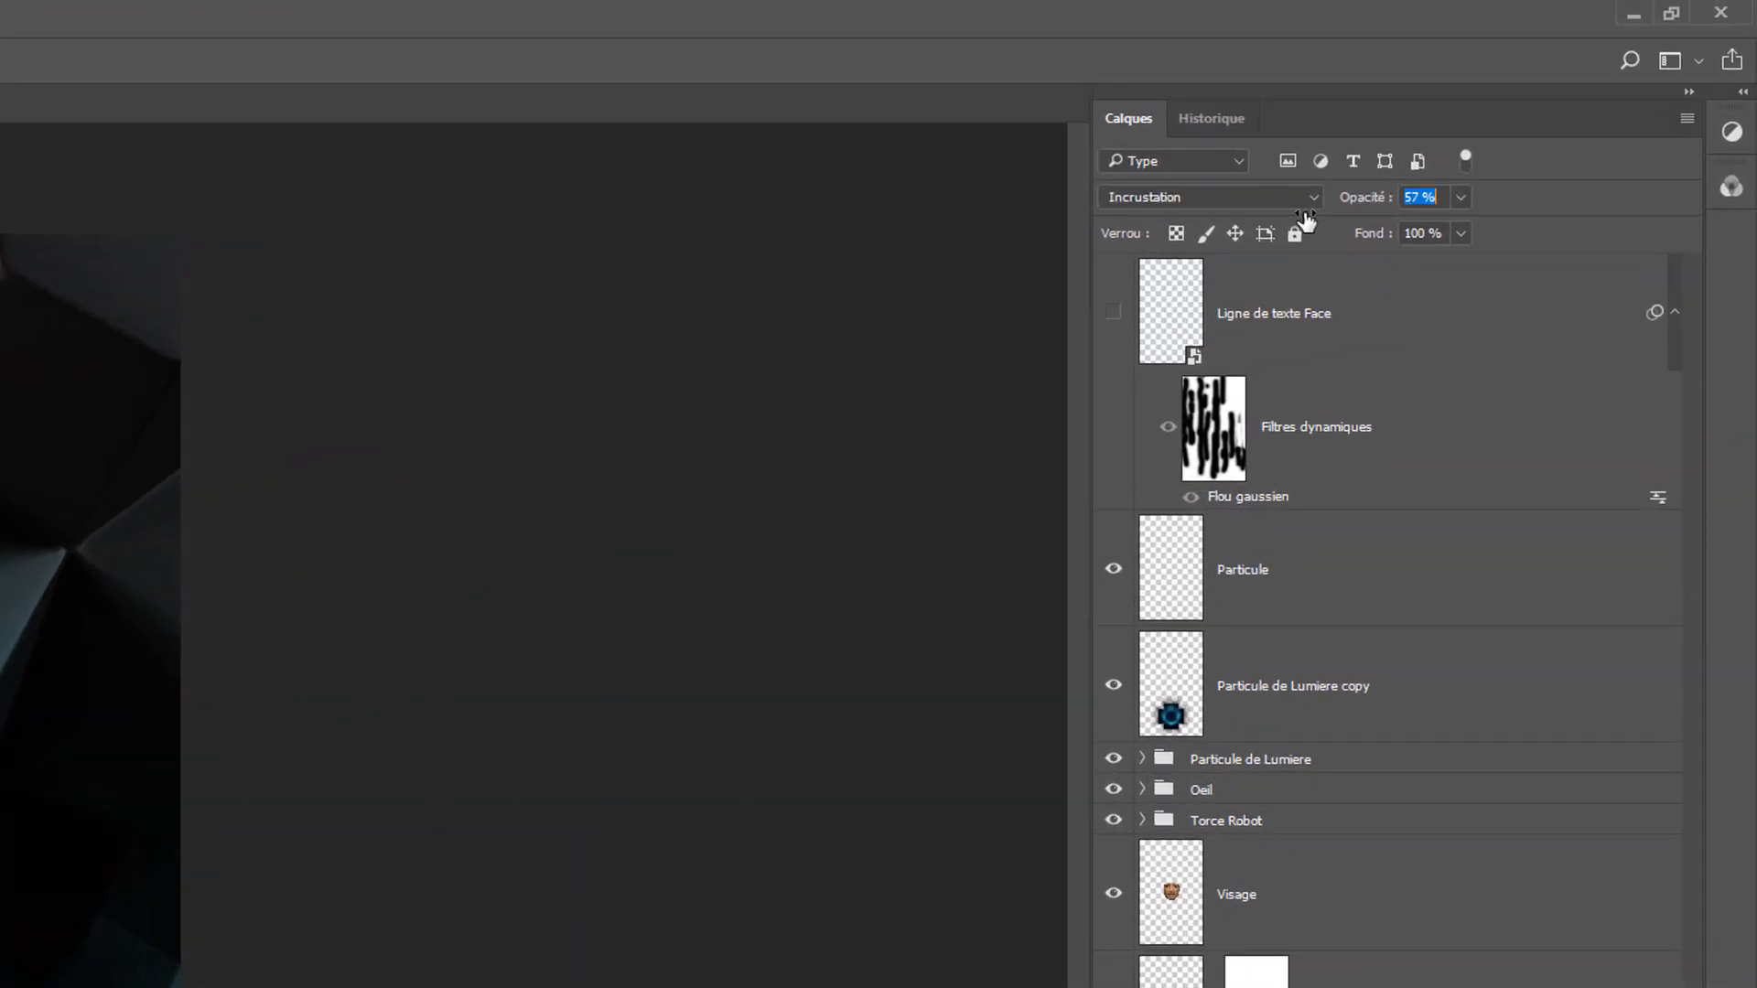
pyautogui.moveTo(1306, 220); pyautogui.dragTo(1333, 224)
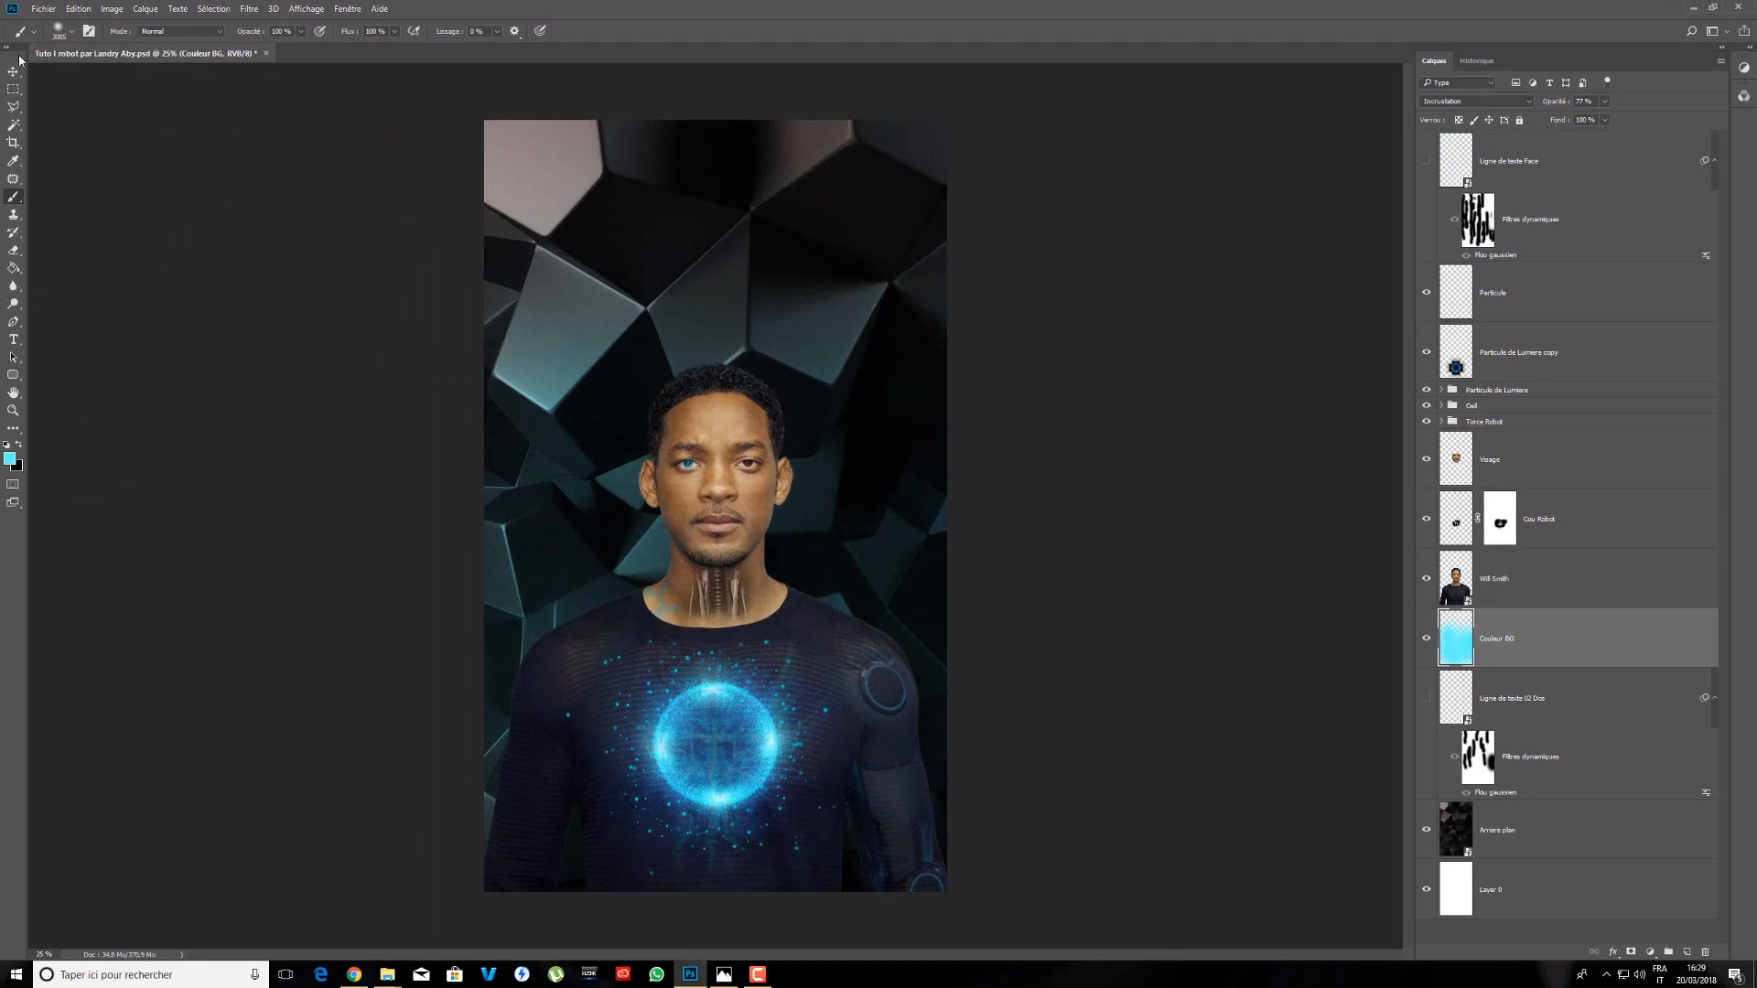
pyautogui.press('v')
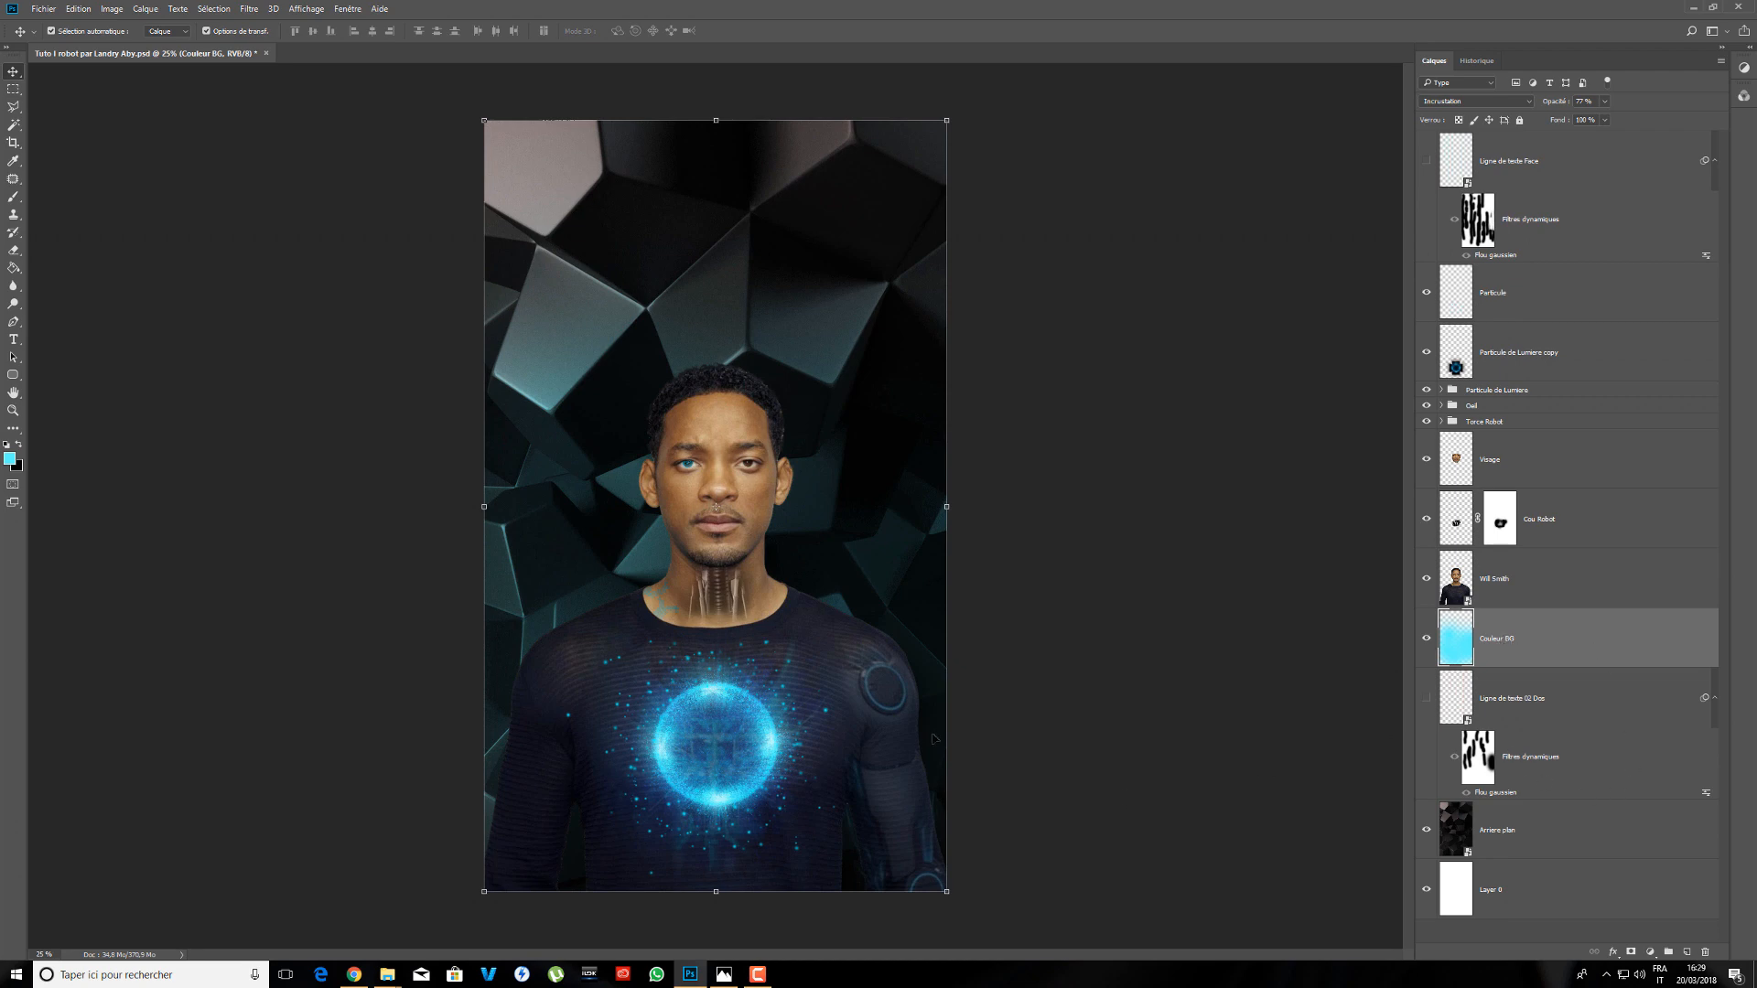
# - Show both text line layers again and compare the result with the finished poster in Photos
pyautogui.click(1425, 160)
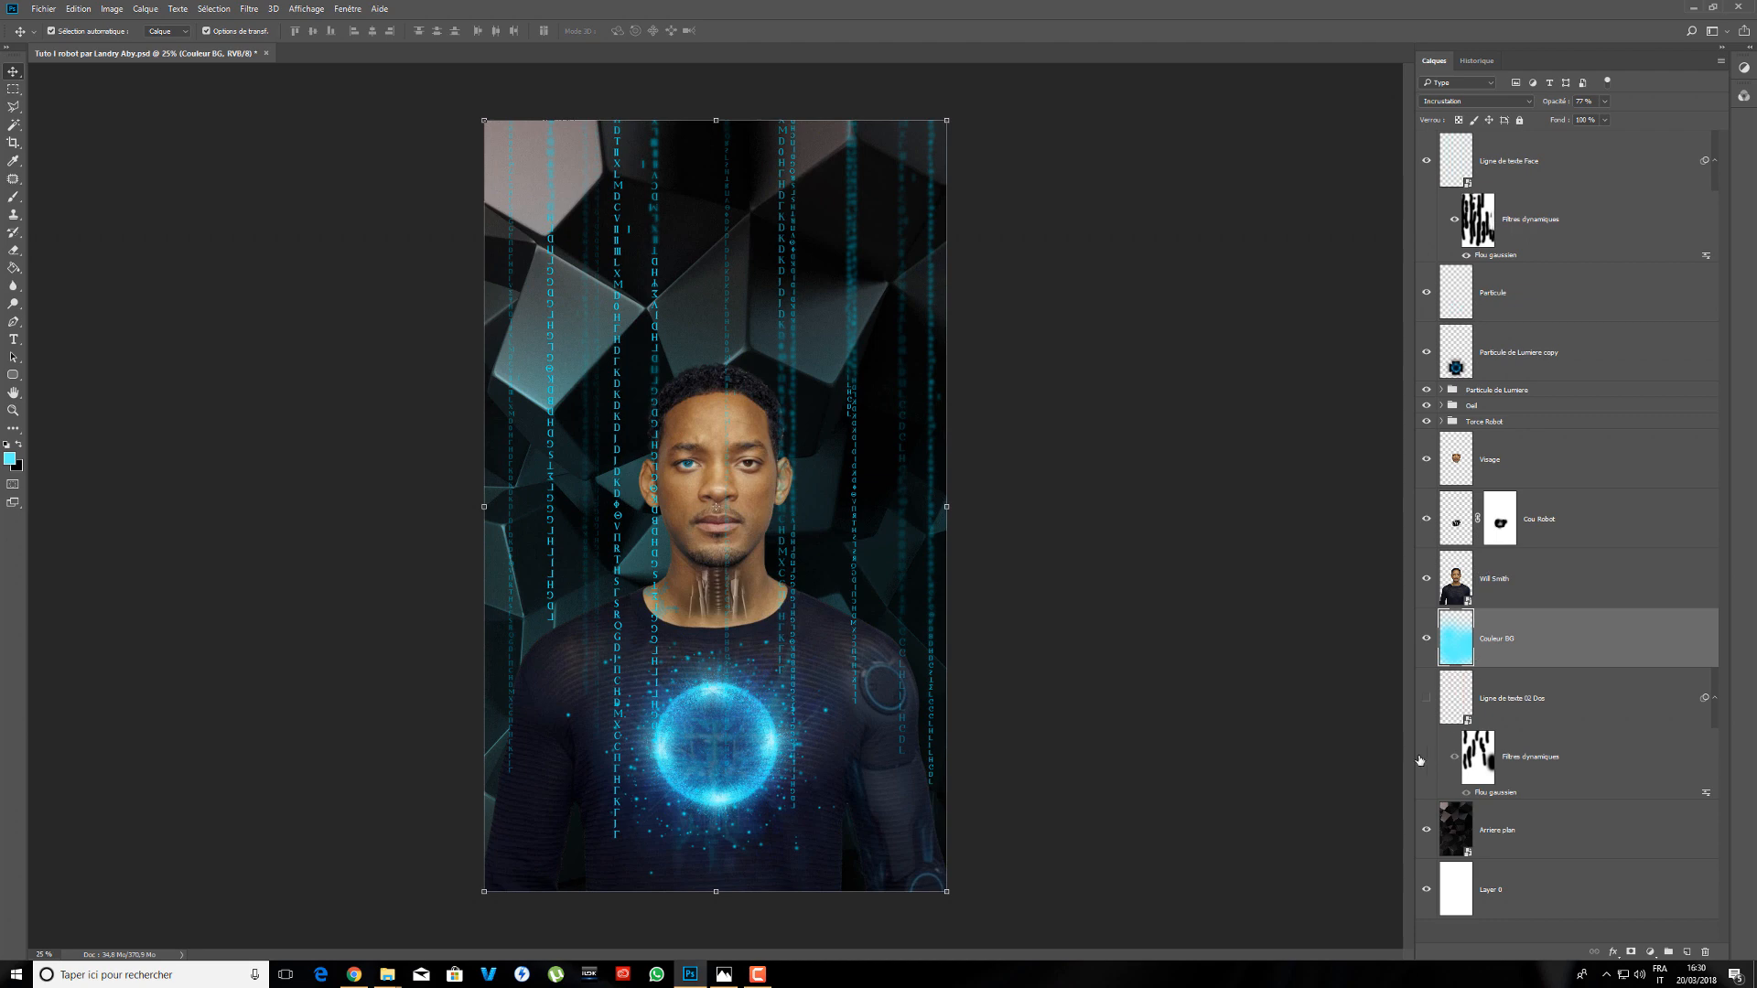
pyautogui.click(1424, 699)
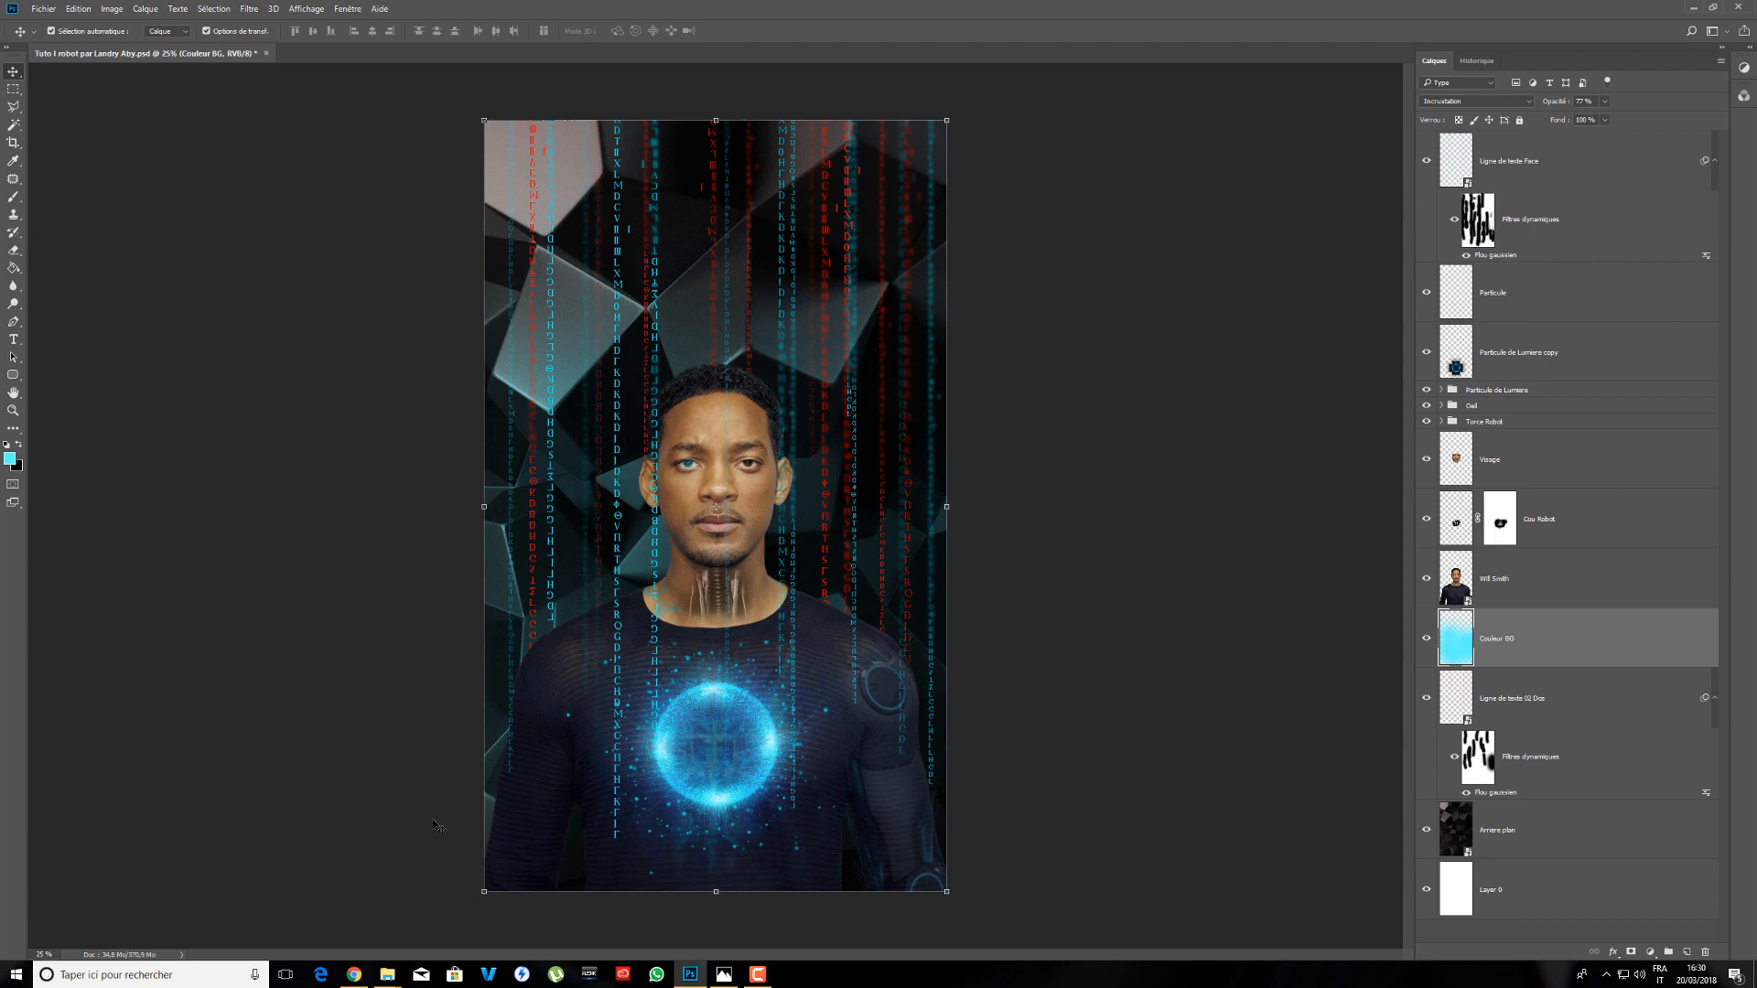
pyautogui.click(724, 973)
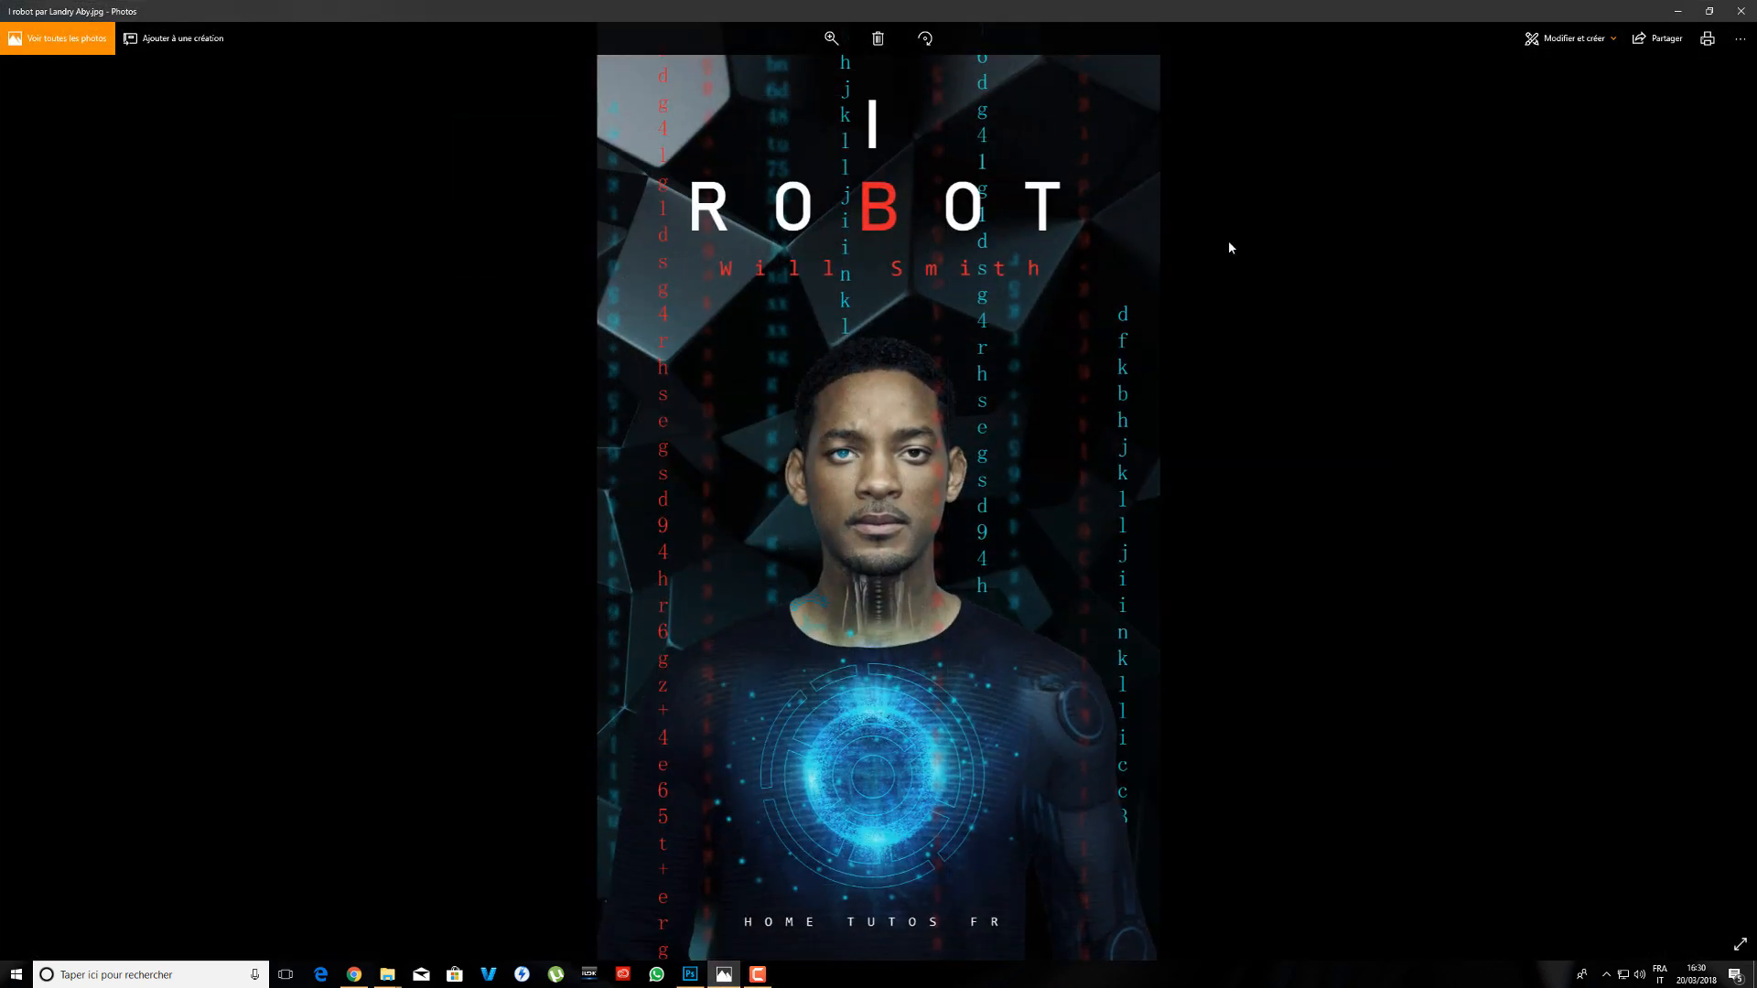
pyautogui.click(1678, 11)
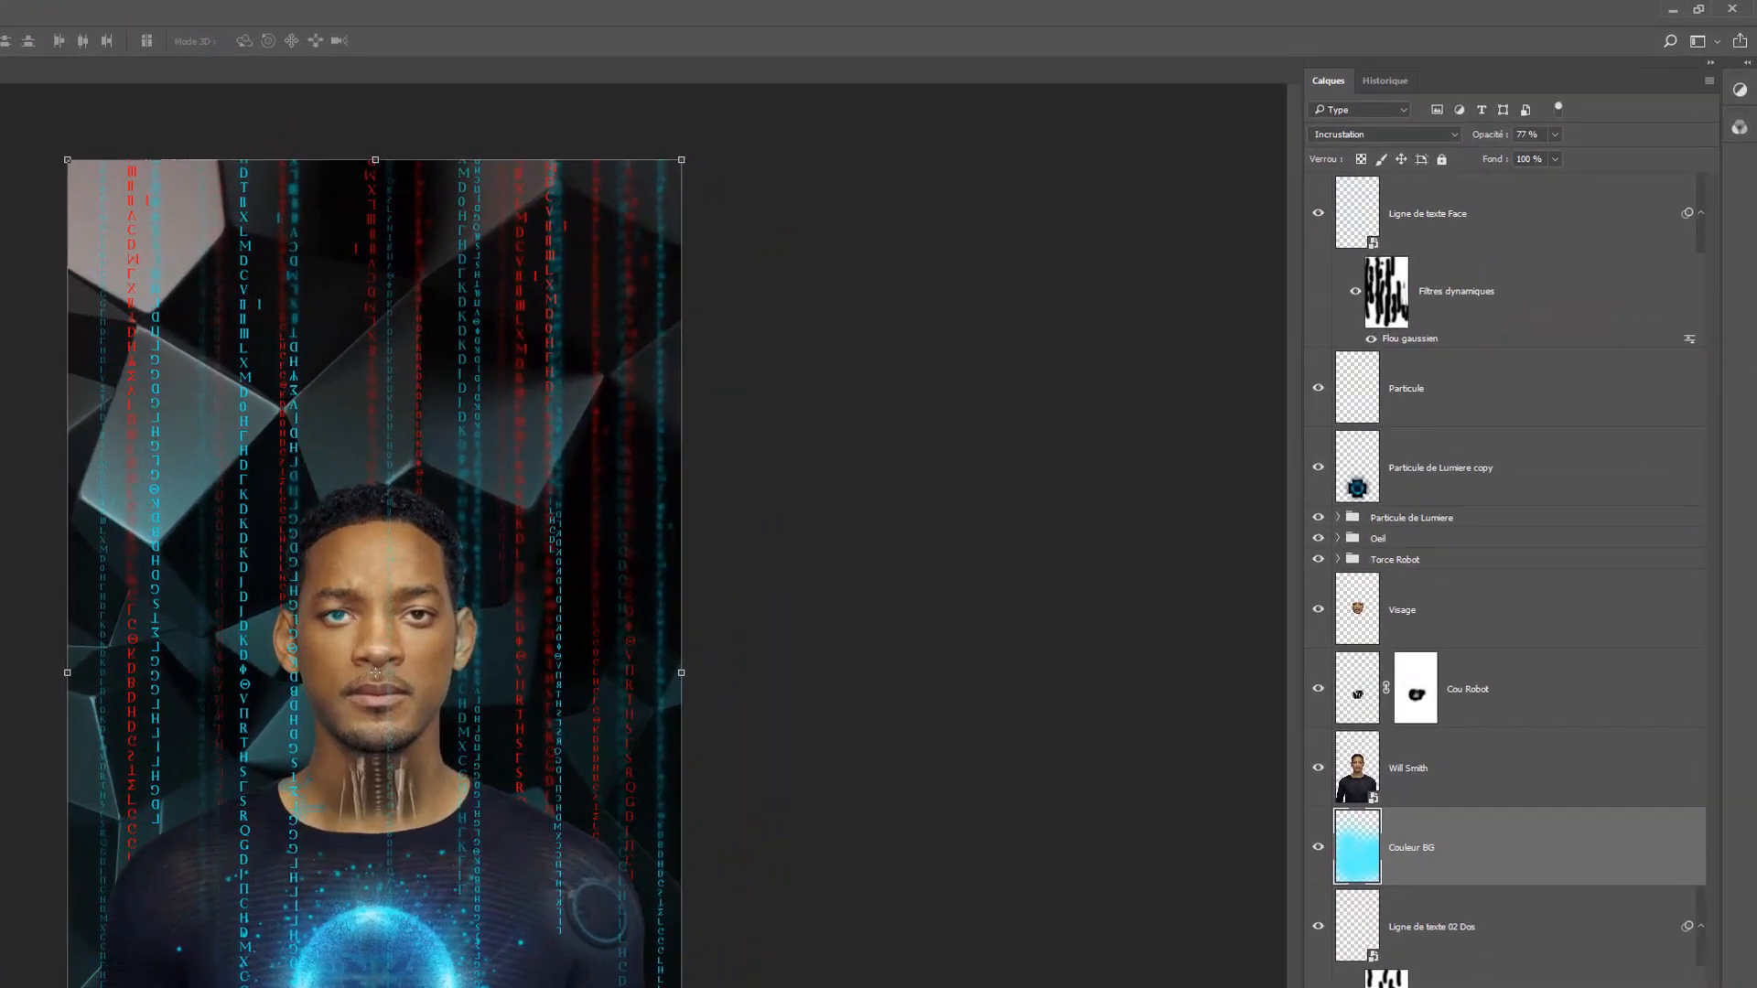
# - Set the foreground colour to a saturated bright red and activate the Brush tool
pyautogui.moveTo(822, 290); pyautogui.dragTo(832, 226)
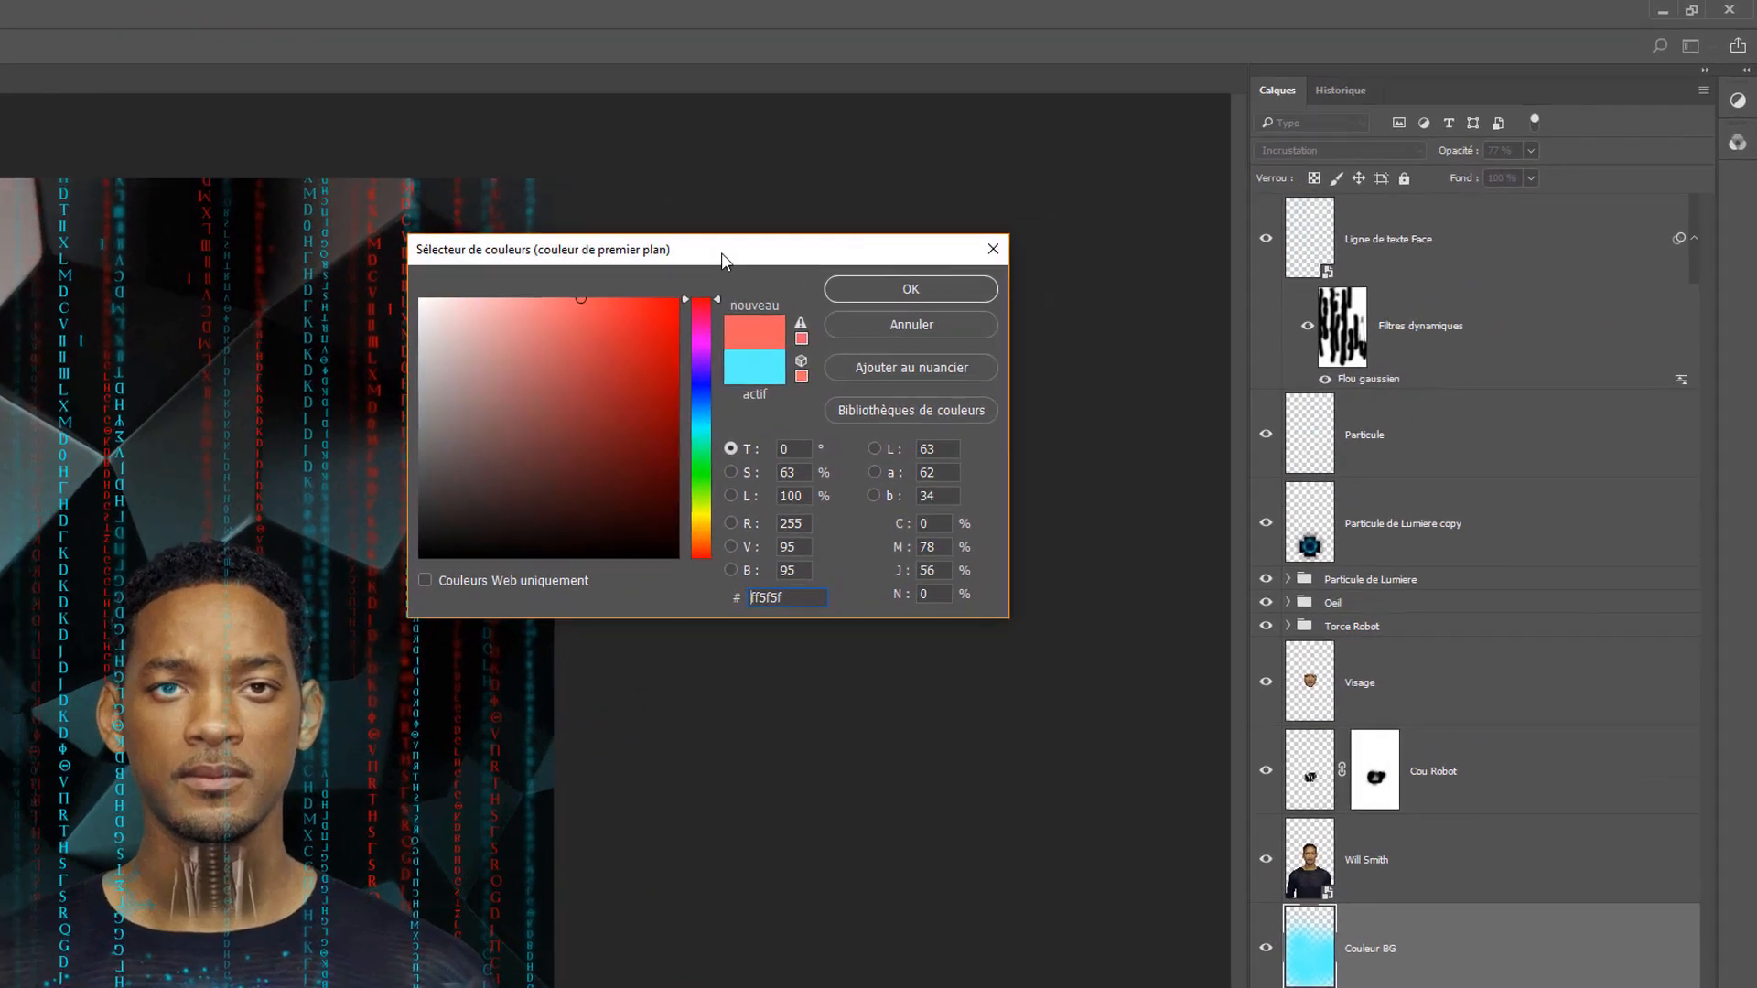
pyautogui.moveTo(632, 302); pyautogui.dragTo(763, 279)
pyautogui.click(719, 355)
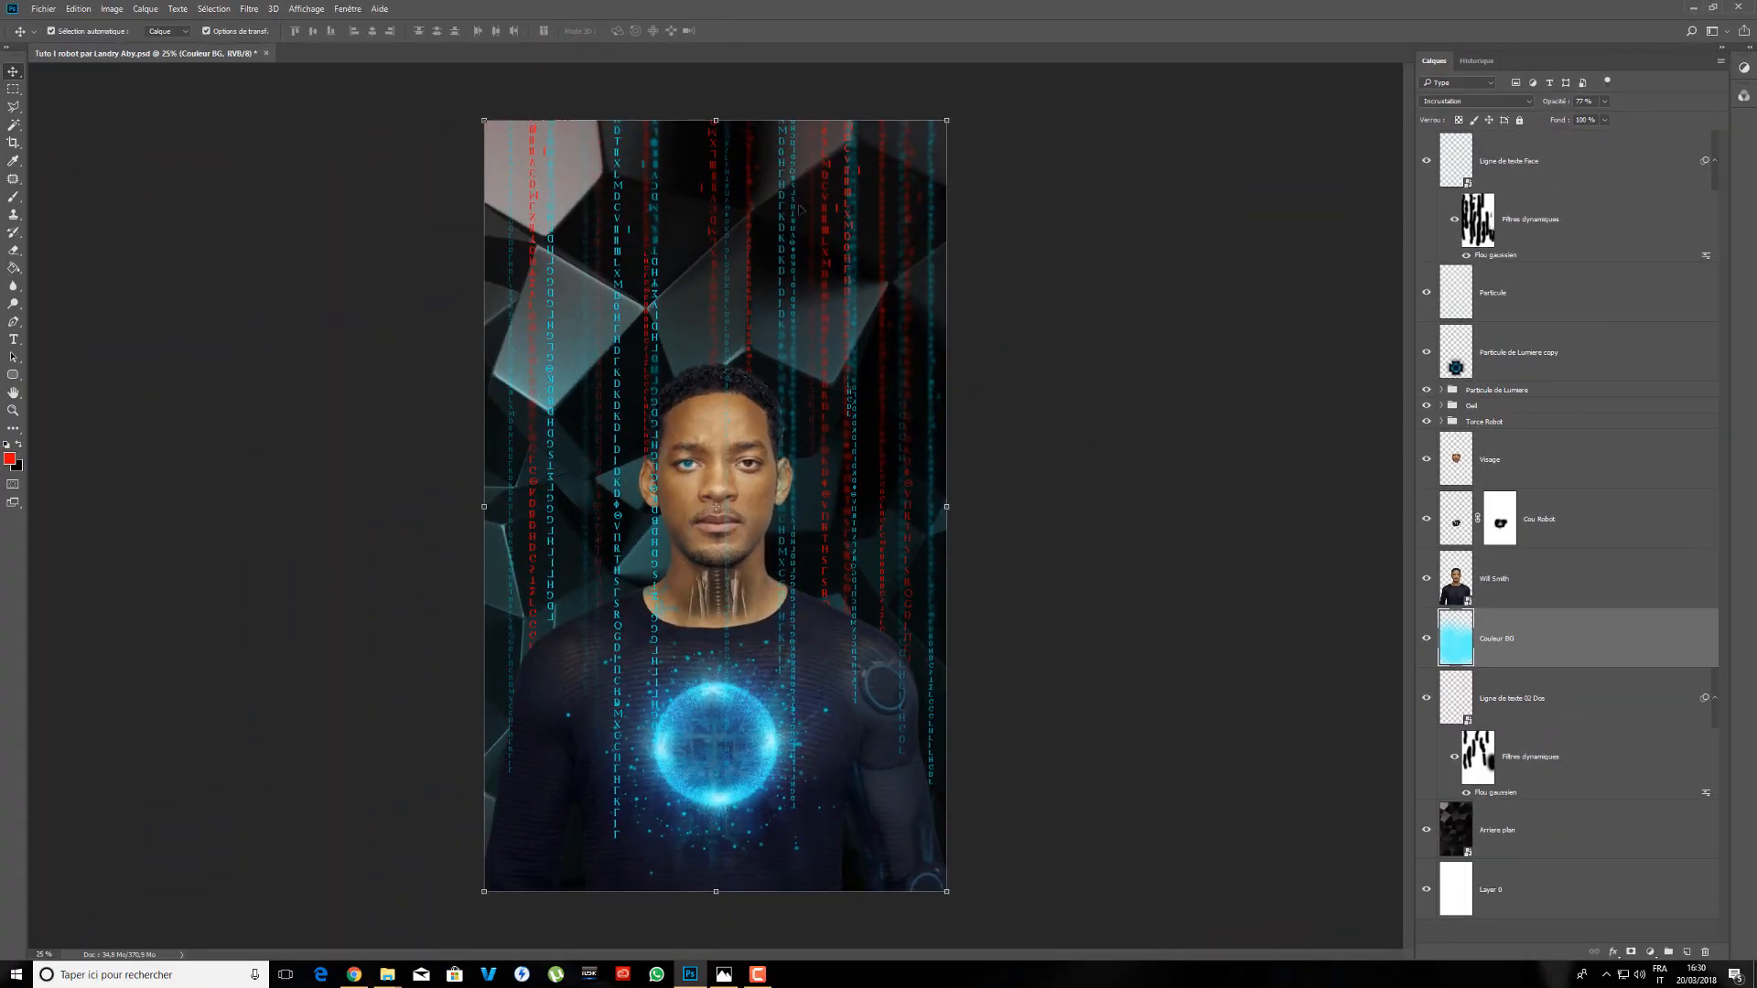
pyautogui.click(13, 195)
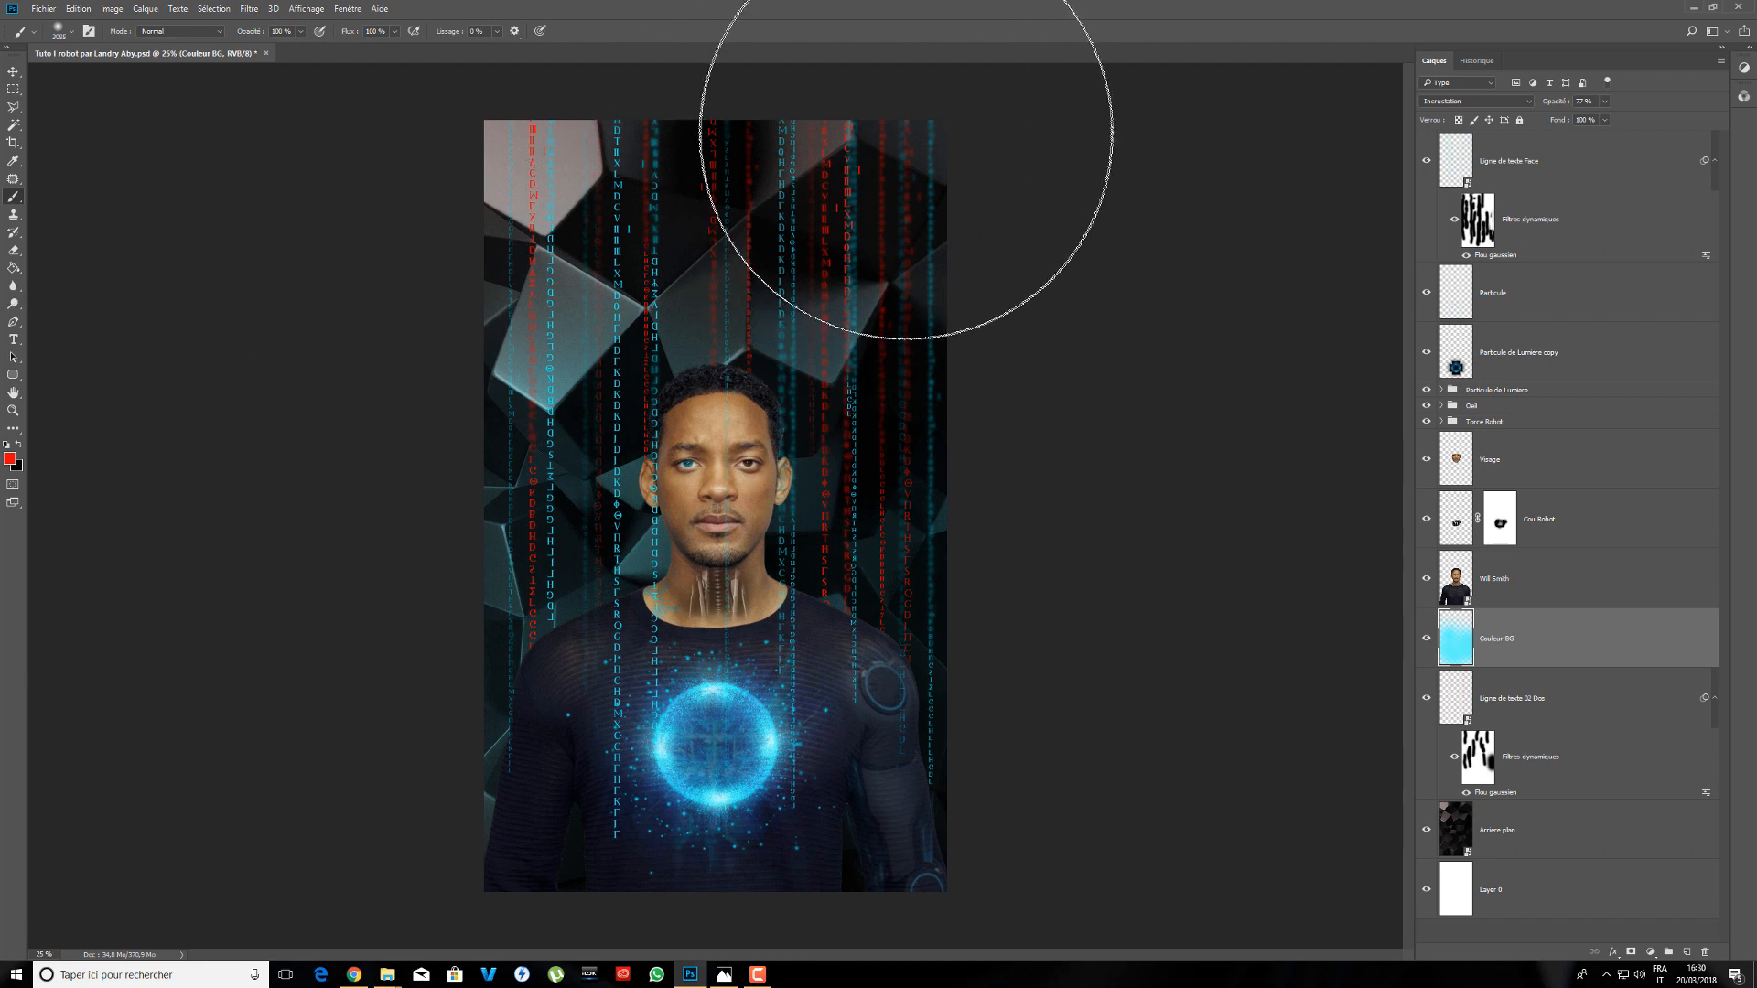
# - Paint red light across the upper background of the Couleur BG layer, extend it beside the left polygons with a smaller brush, and return to the Move tool
pyautogui.moveTo(768, 143)
pyautogui.mouseDown()
pyautogui.moveTo(632, 91)
pyautogui.moveTo(521, 110)
pyautogui.moveTo(485, 138)
pyautogui.mouseUp()
pyautogui.click(492, 143)
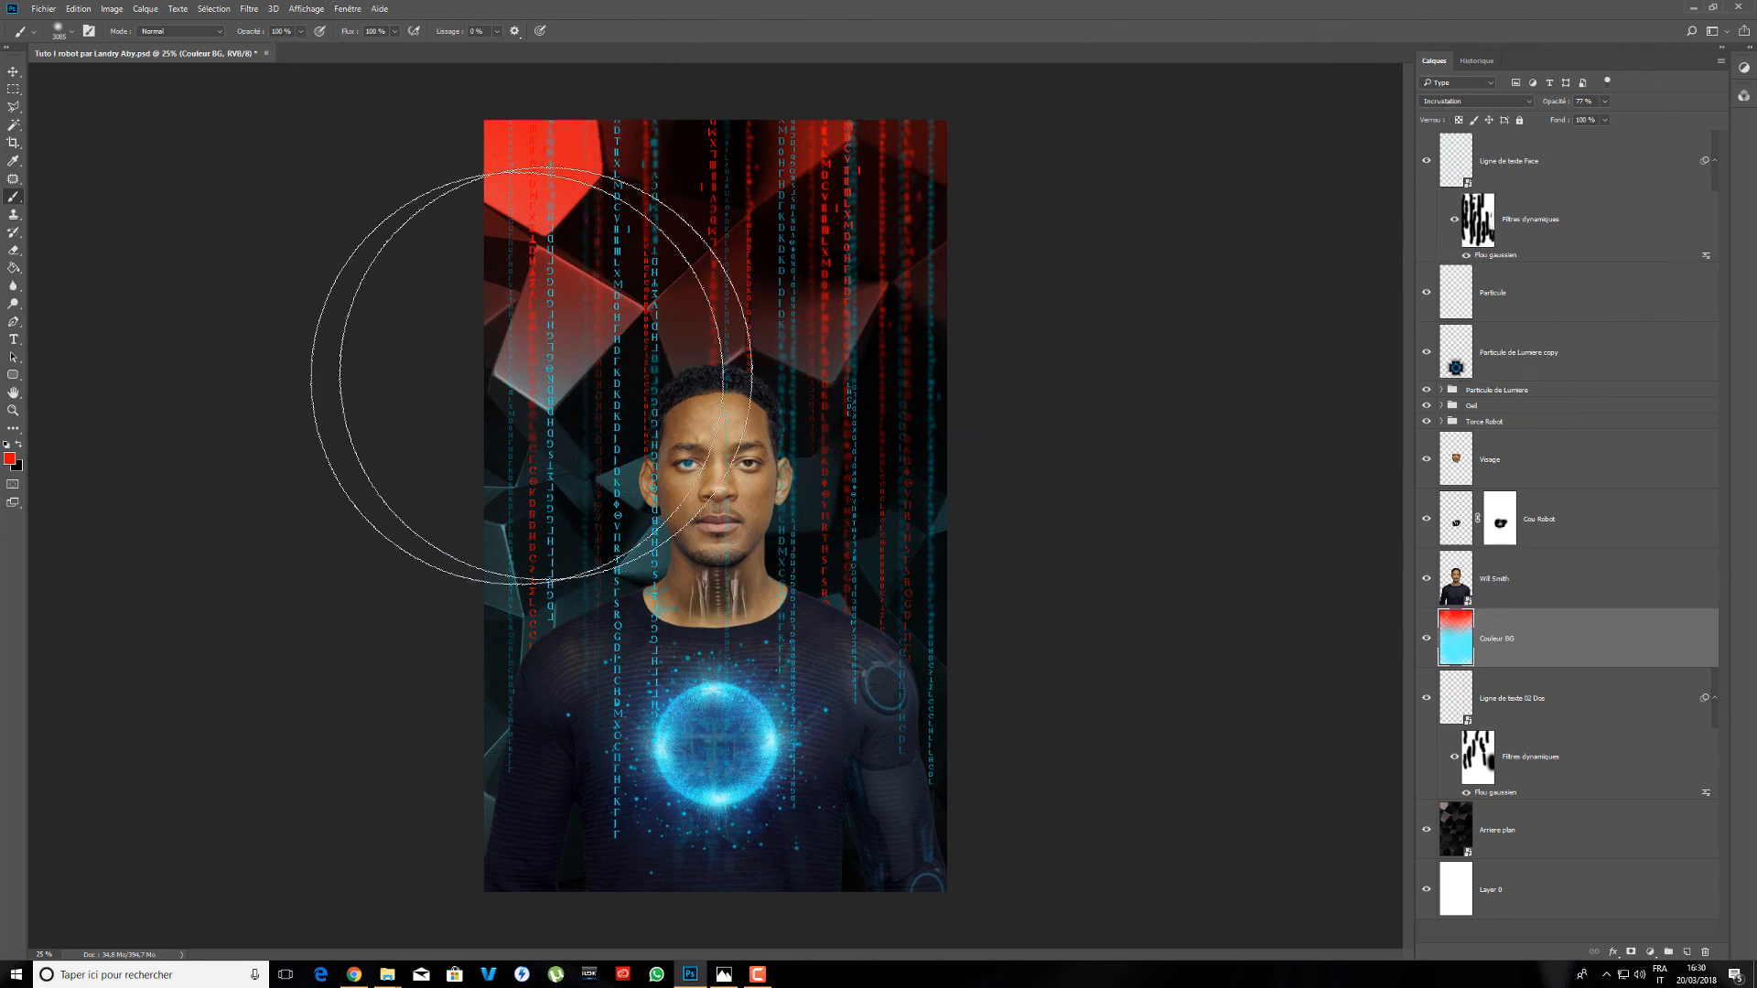
pyautogui.rightClick(623, 363)
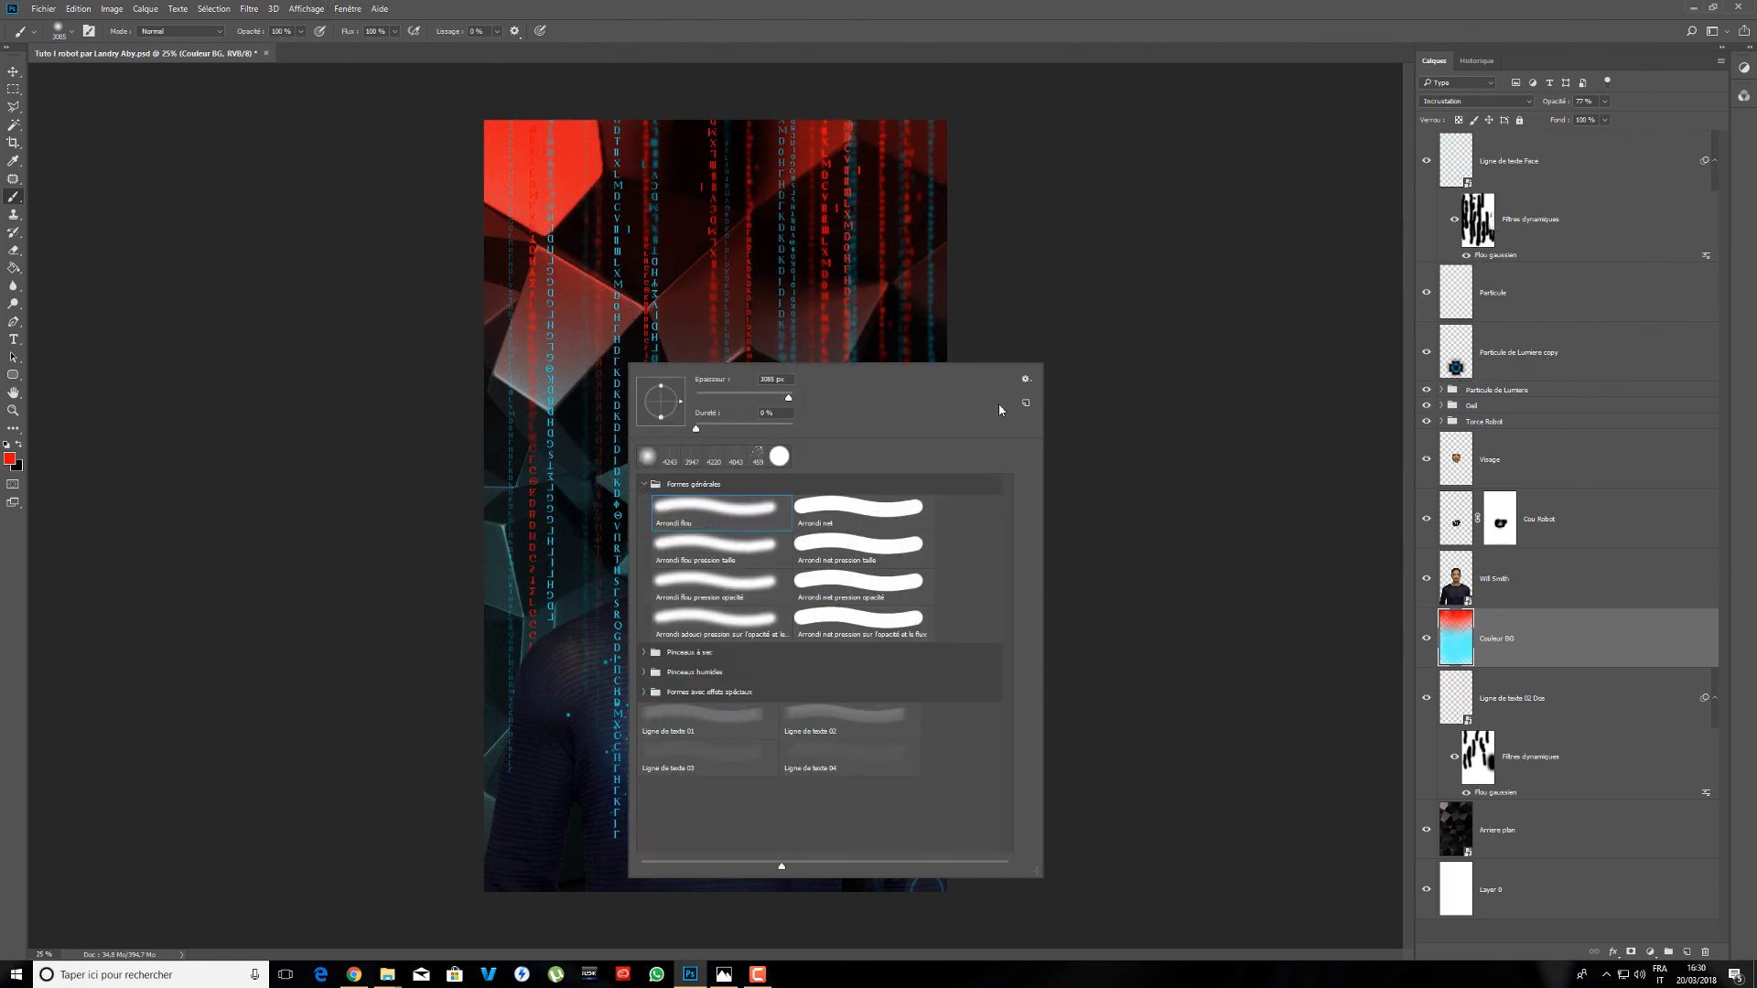
pyautogui.moveTo(787, 401); pyautogui.dragTo(786, 401)
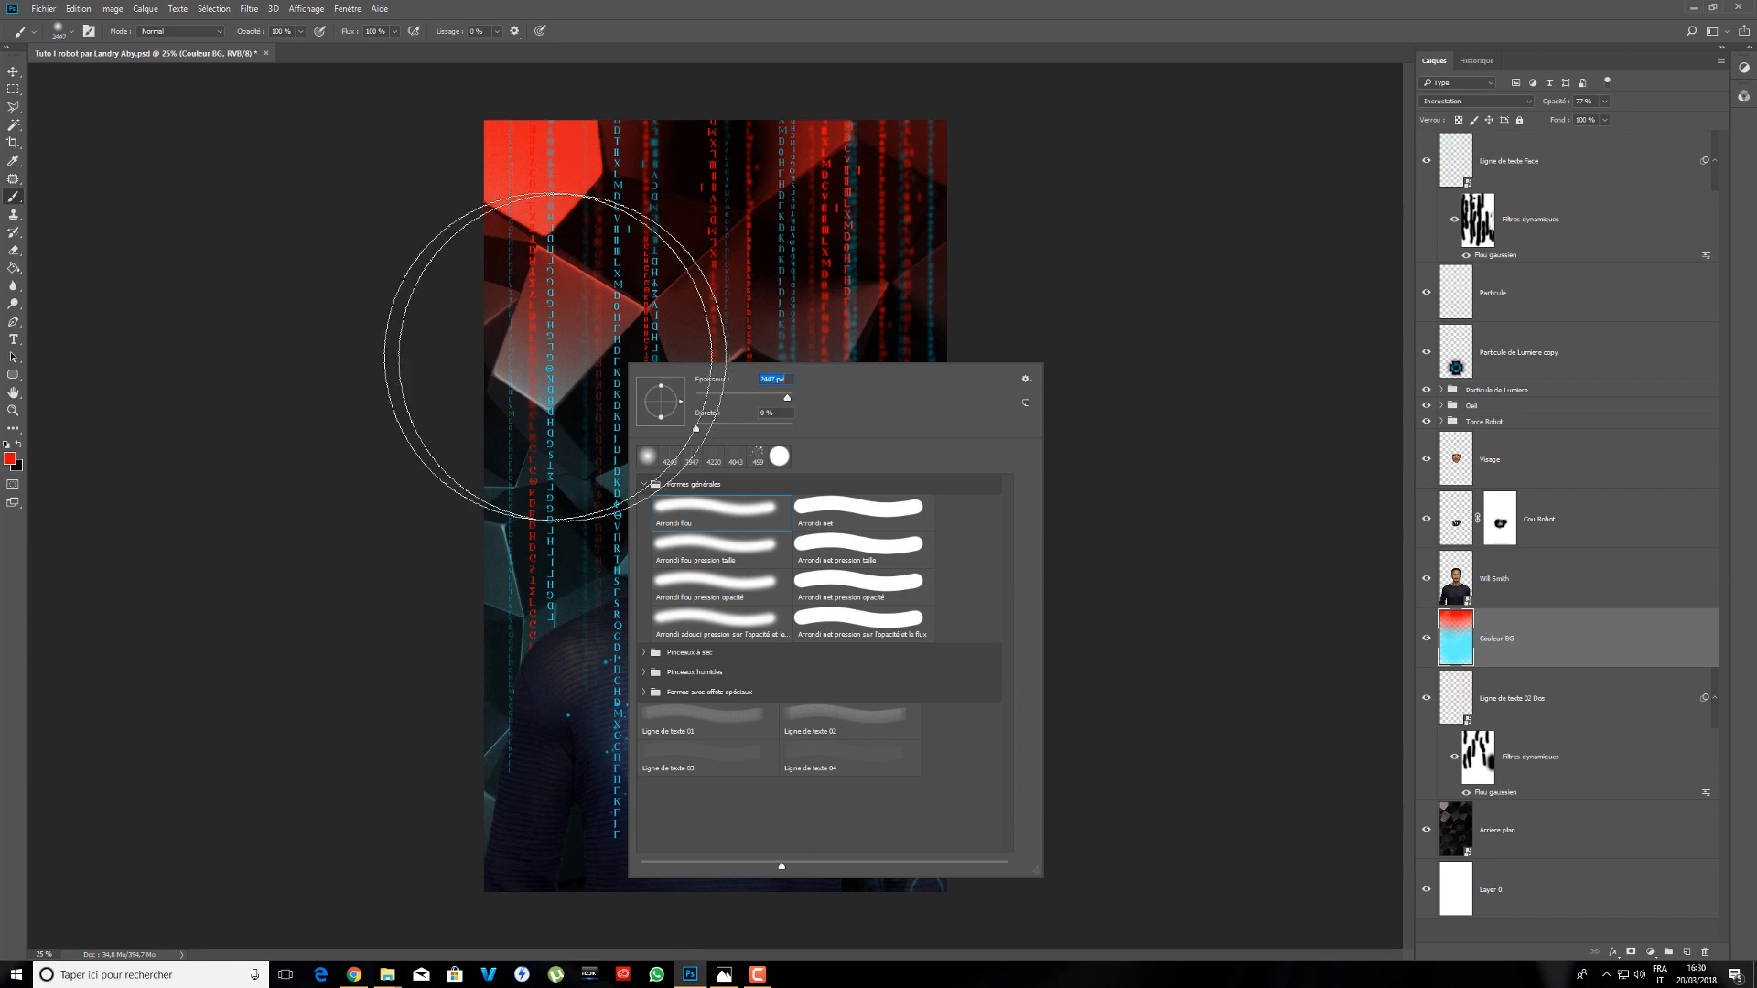
pyautogui.click(471, 338)
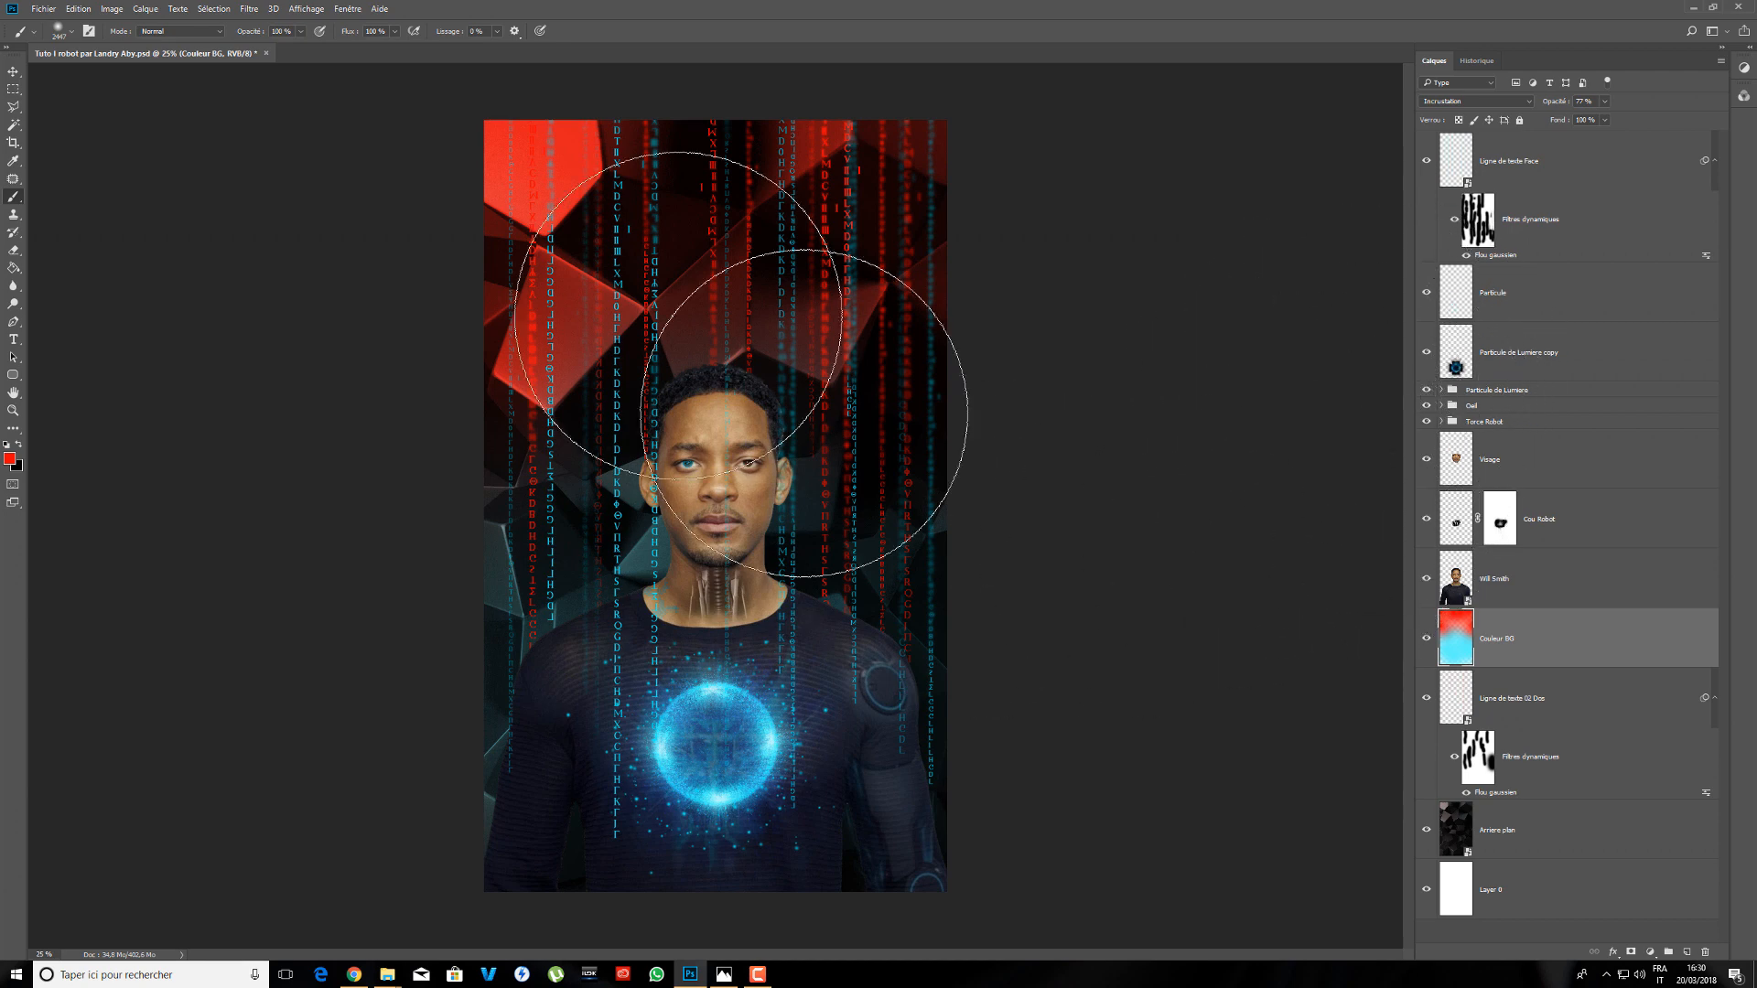
pyautogui.press('v')
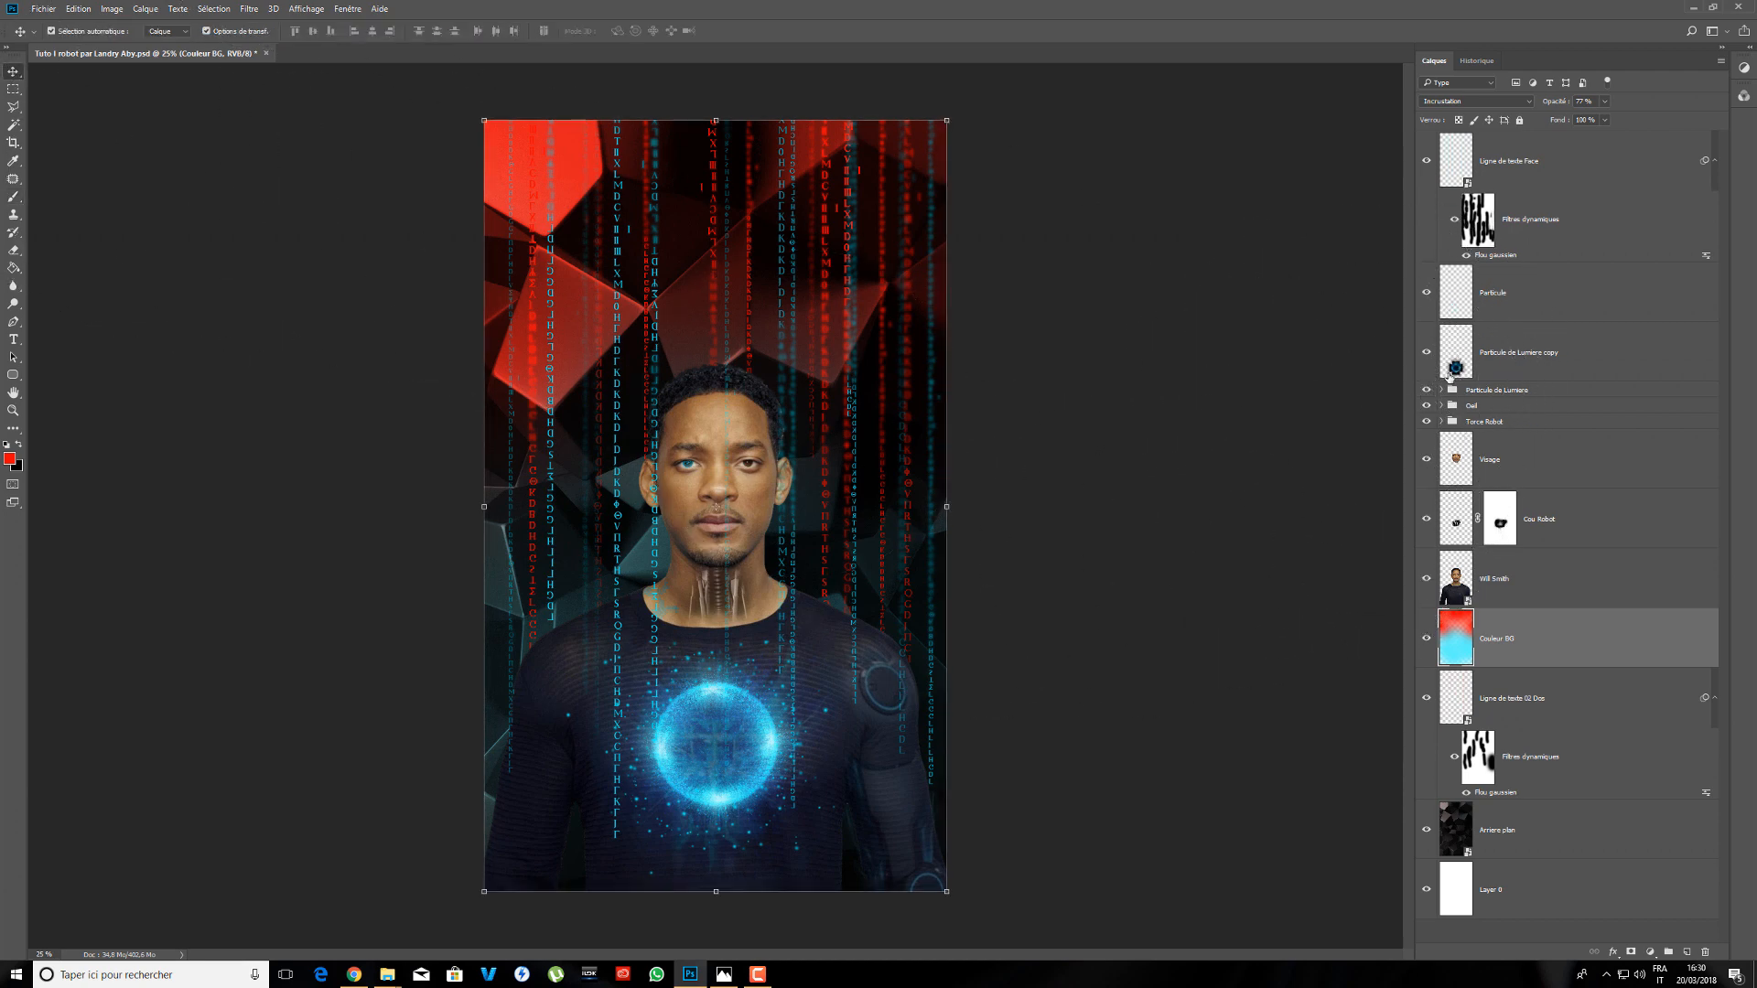
# - Set the Couleur BG layer's opacity to 77%
pyautogui.moveTo(1552, 105)
pyautogui.mouseDown()
pyautogui.moveTo(1526, 110)
pyautogui.moveTo(1554, 110)
pyautogui.mouseUp()
pyautogui.click(1551, 106)
pyautogui.write('77')
# - Add a Courbe de transfert de dégradé adjustment layer above Ligne de texte Face, using the Noir, blanc preset gradient
pyautogui.click(1599, 158)
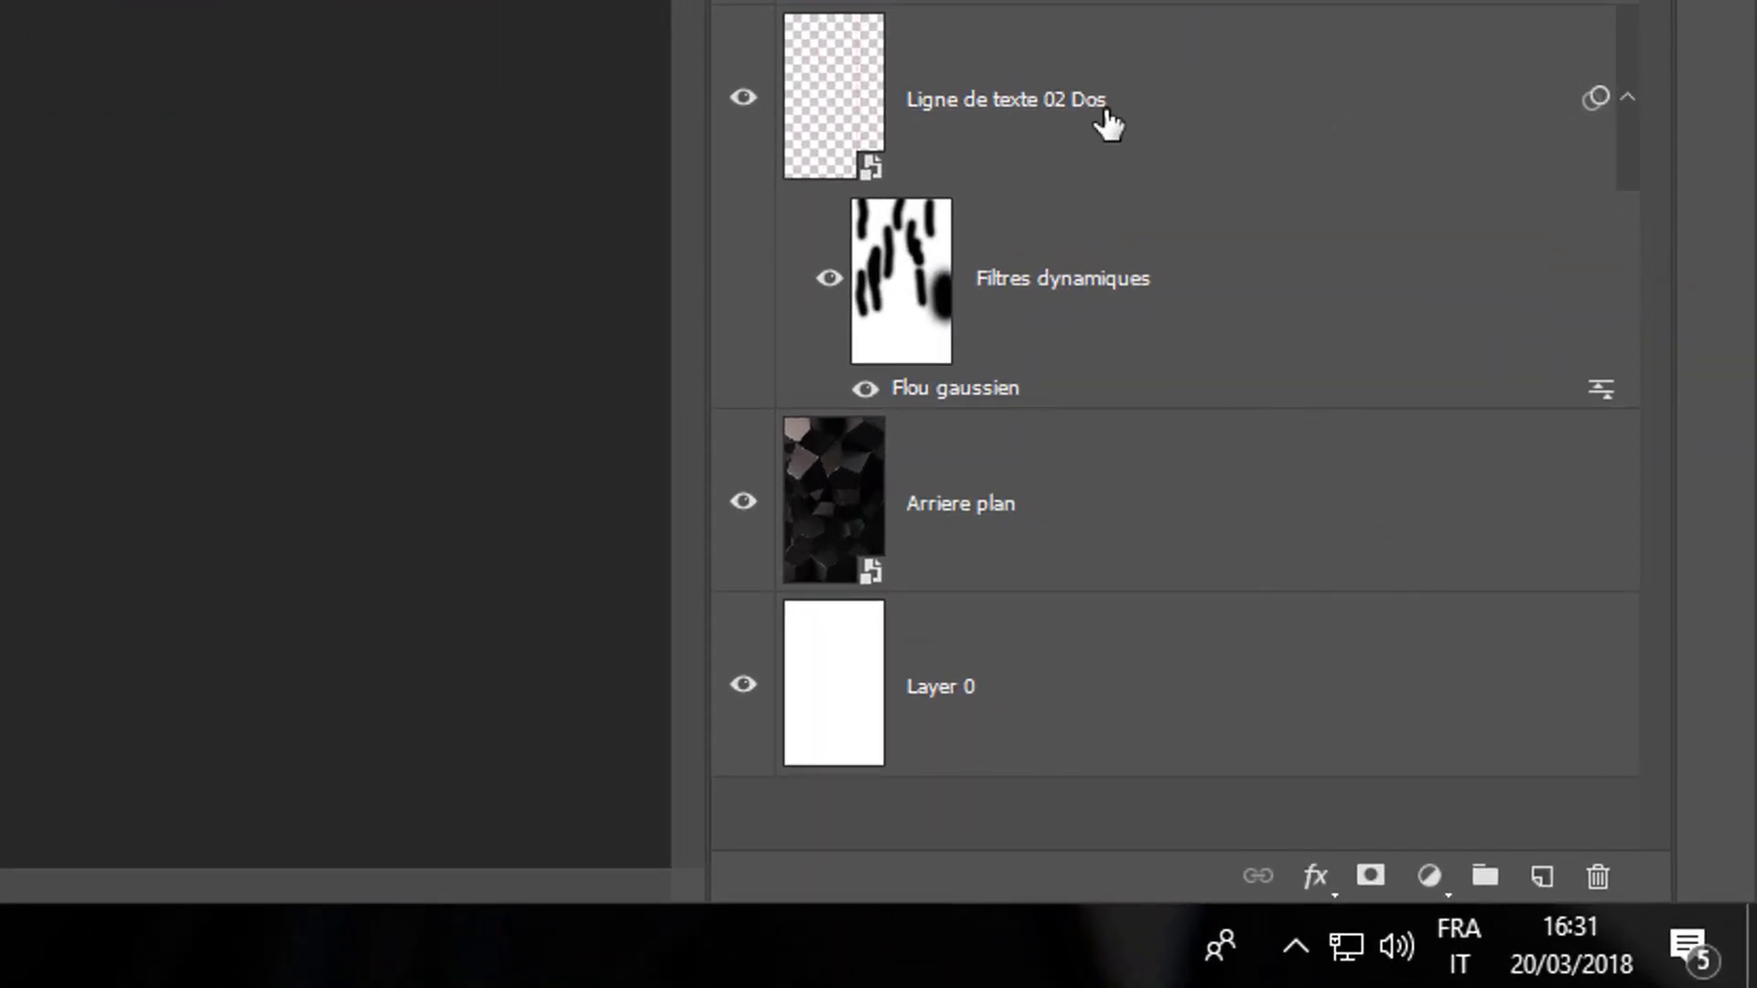
pyautogui.click(1430, 876)
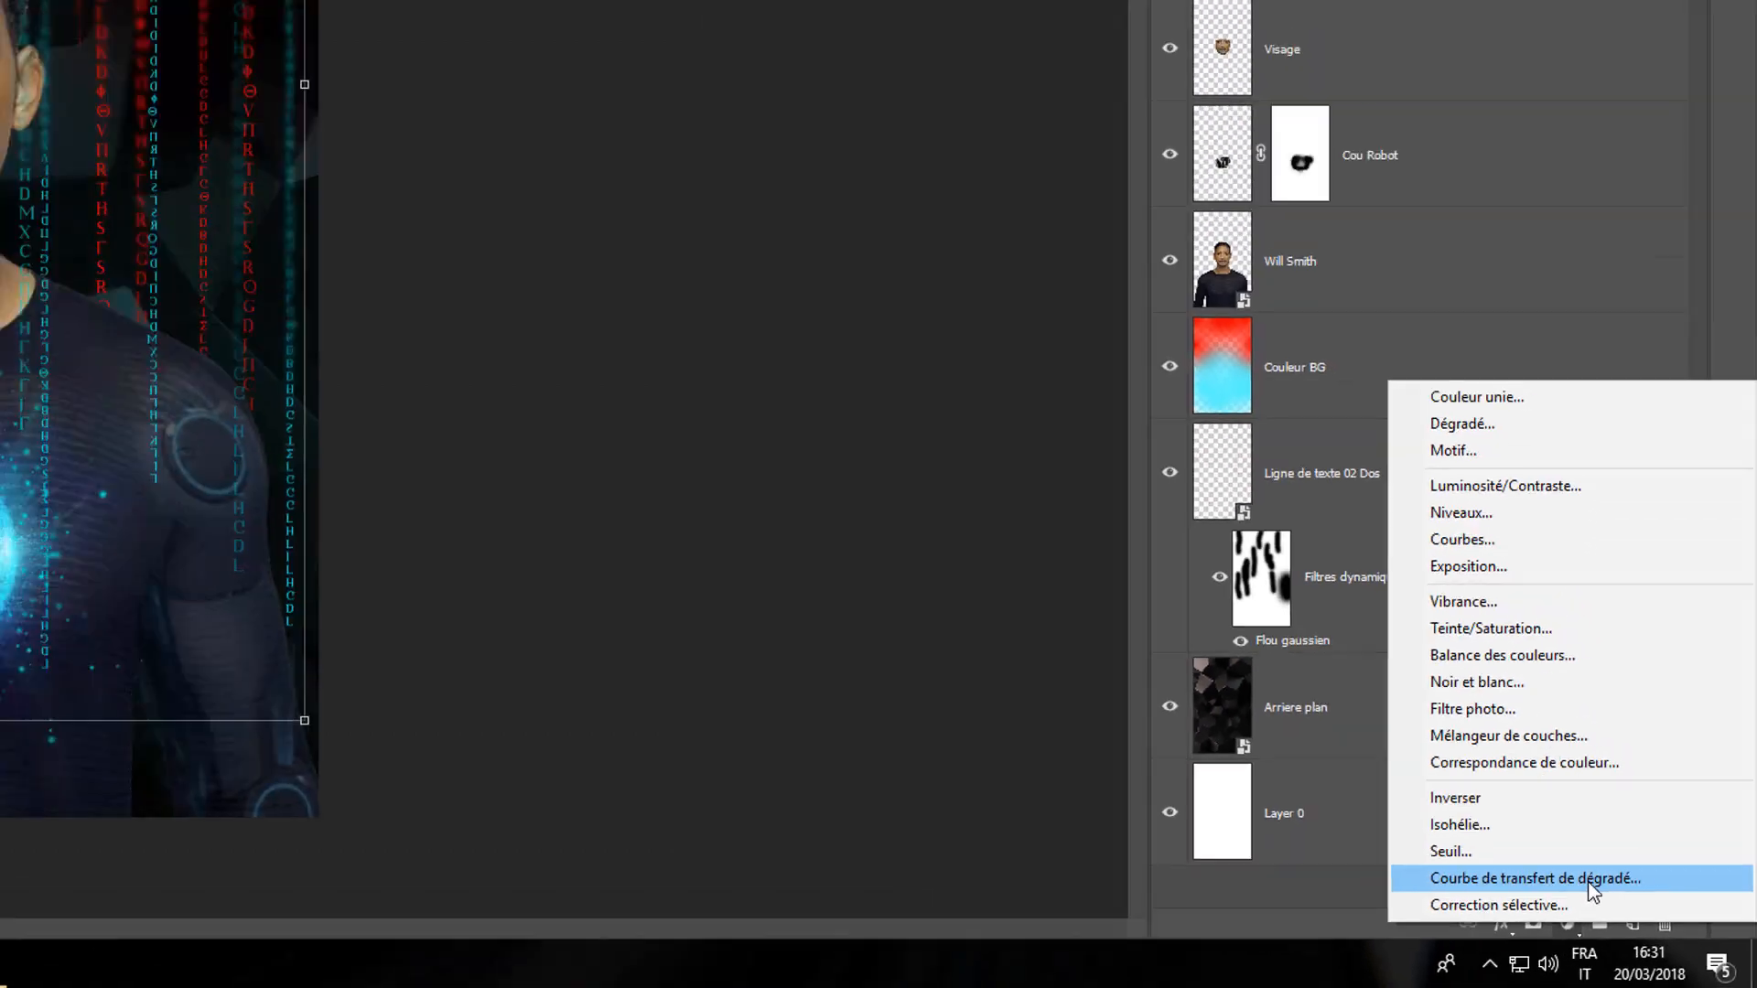
pyautogui.click(1464, 801)
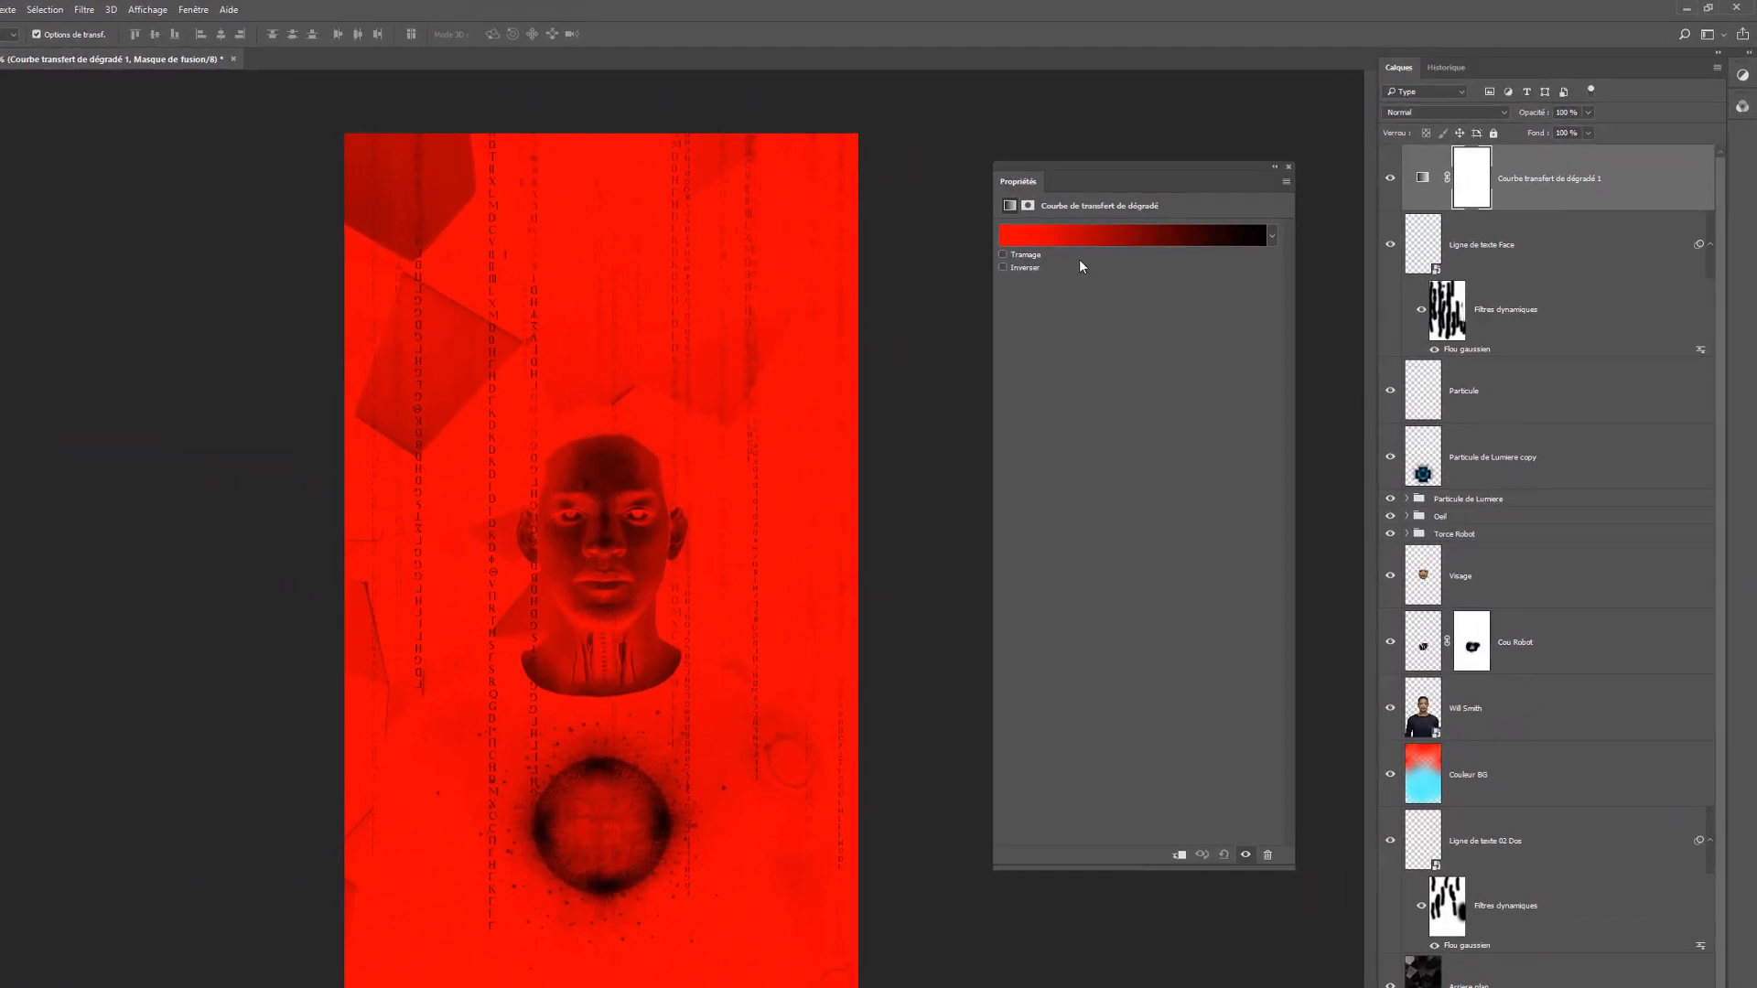
pyautogui.click(1153, 211)
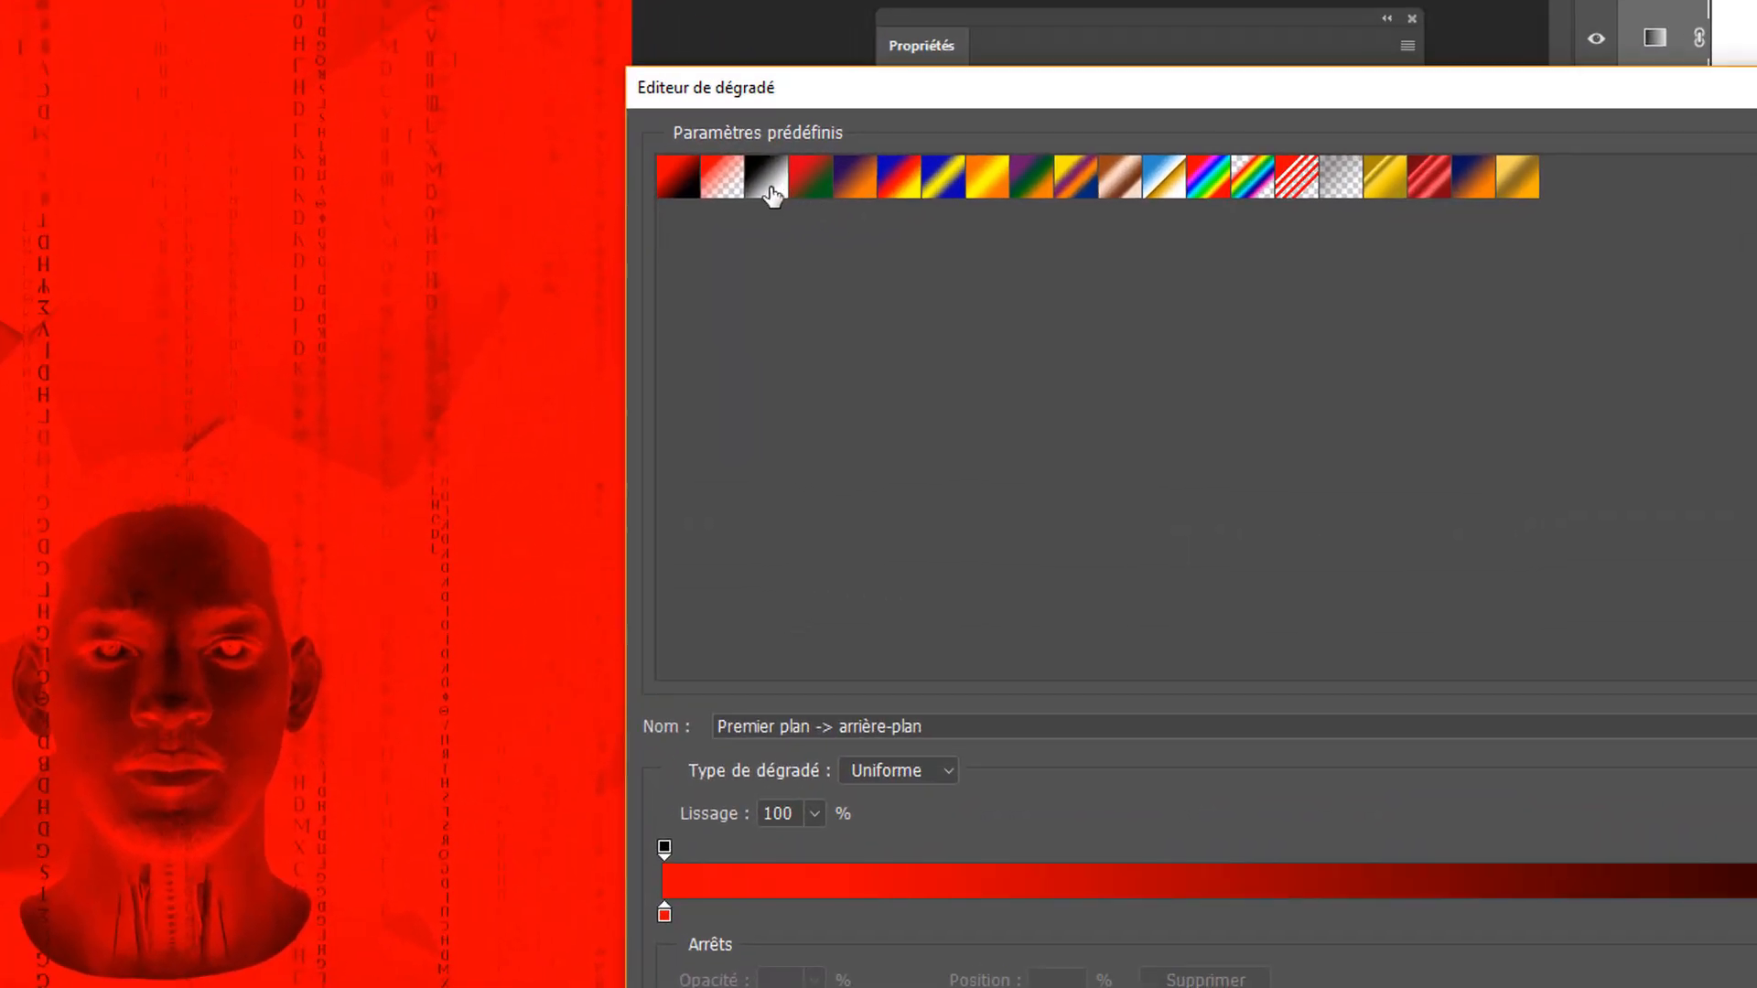
pyautogui.click(774, 180)
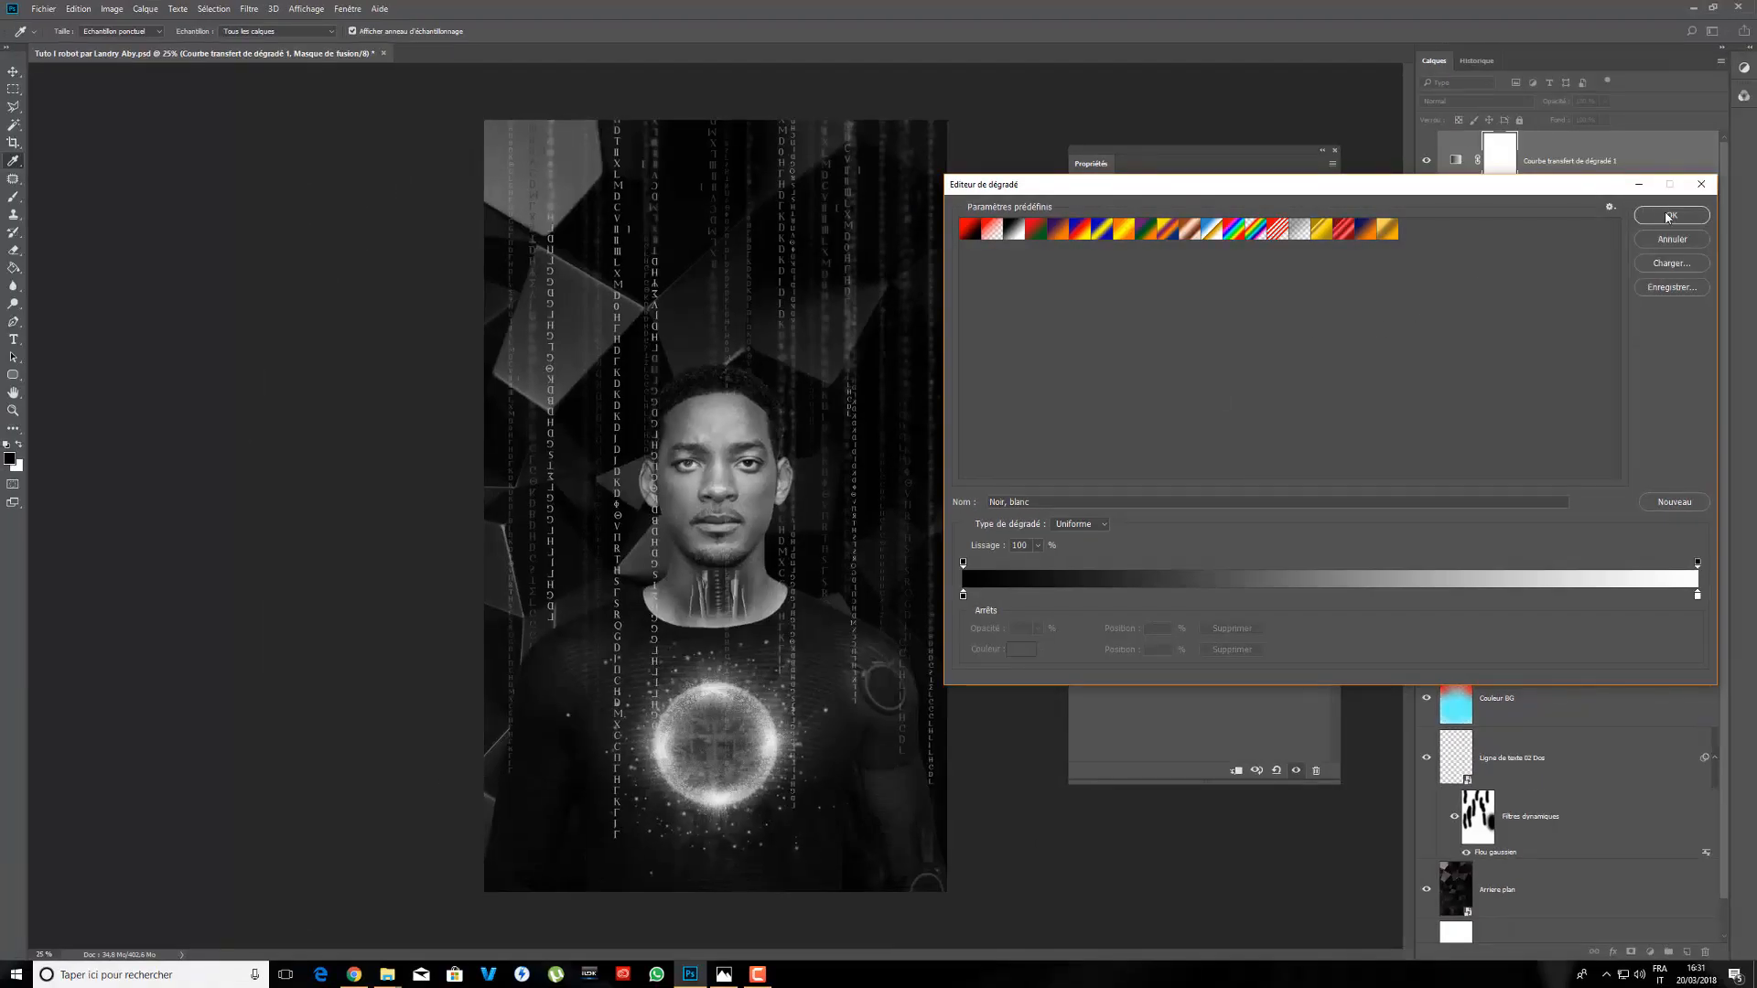
pyautogui.click(1695, 211)
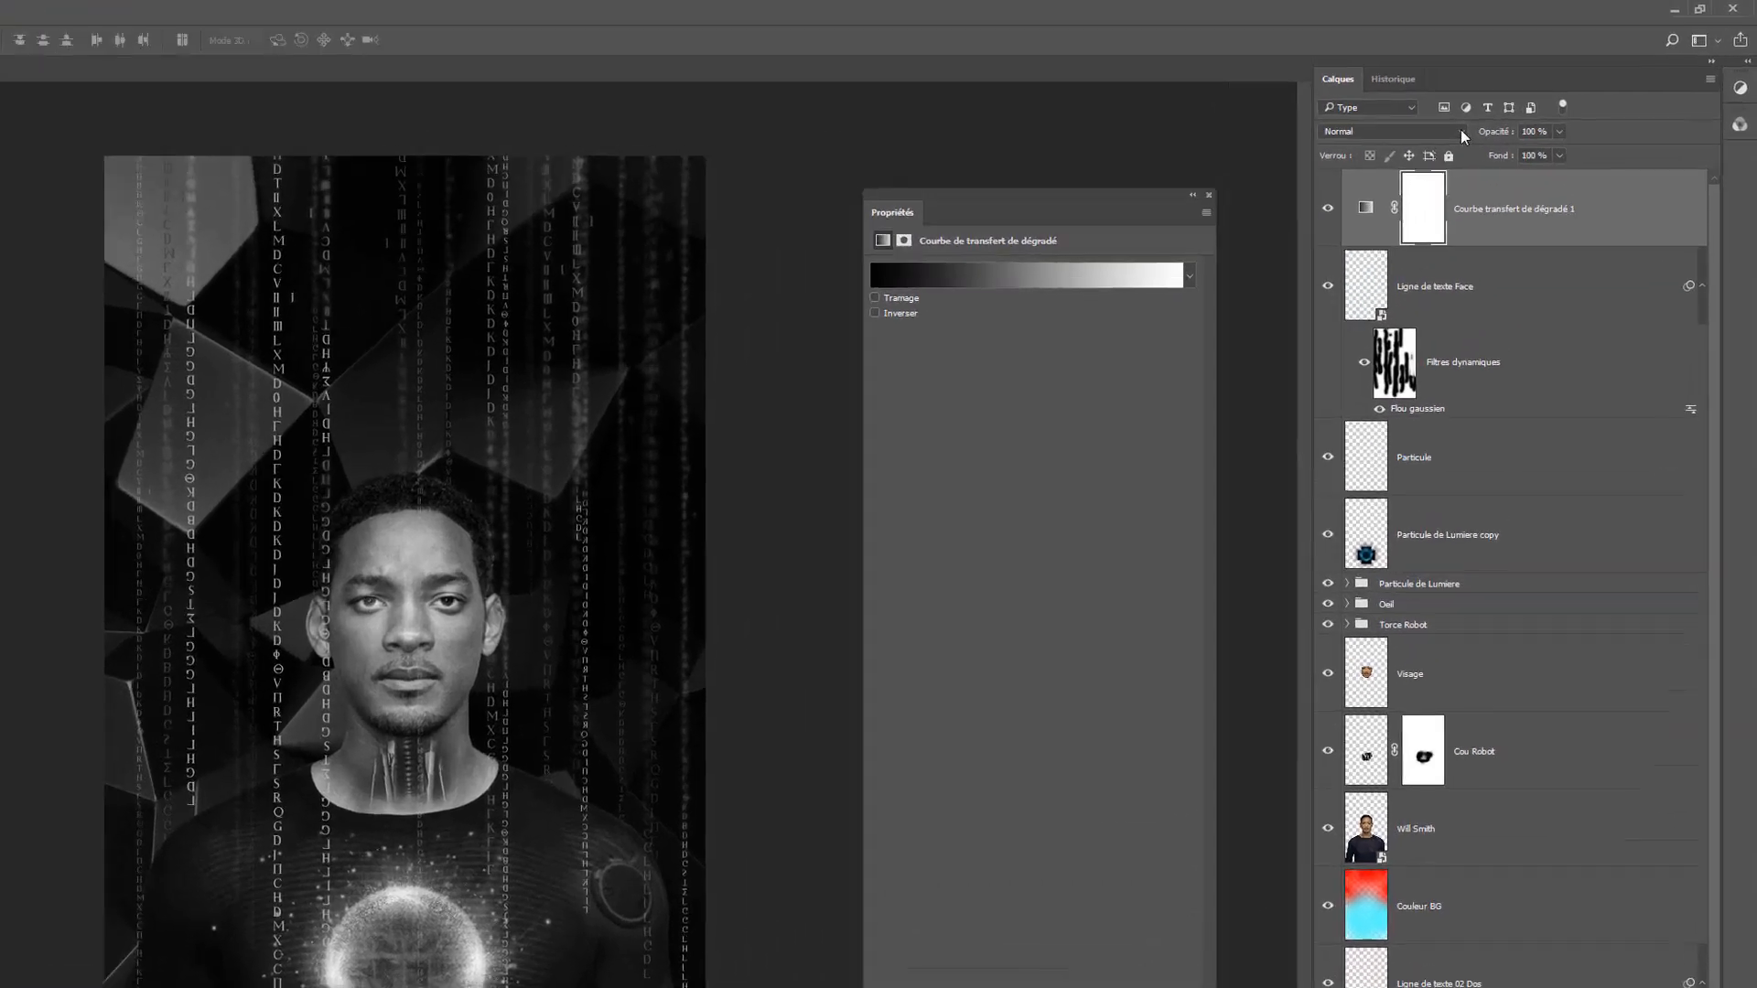
# - Set the gradient map layer's blend mode to Lumière tamisée and lower its opacity to about 41%
pyautogui.click(1527, 101)
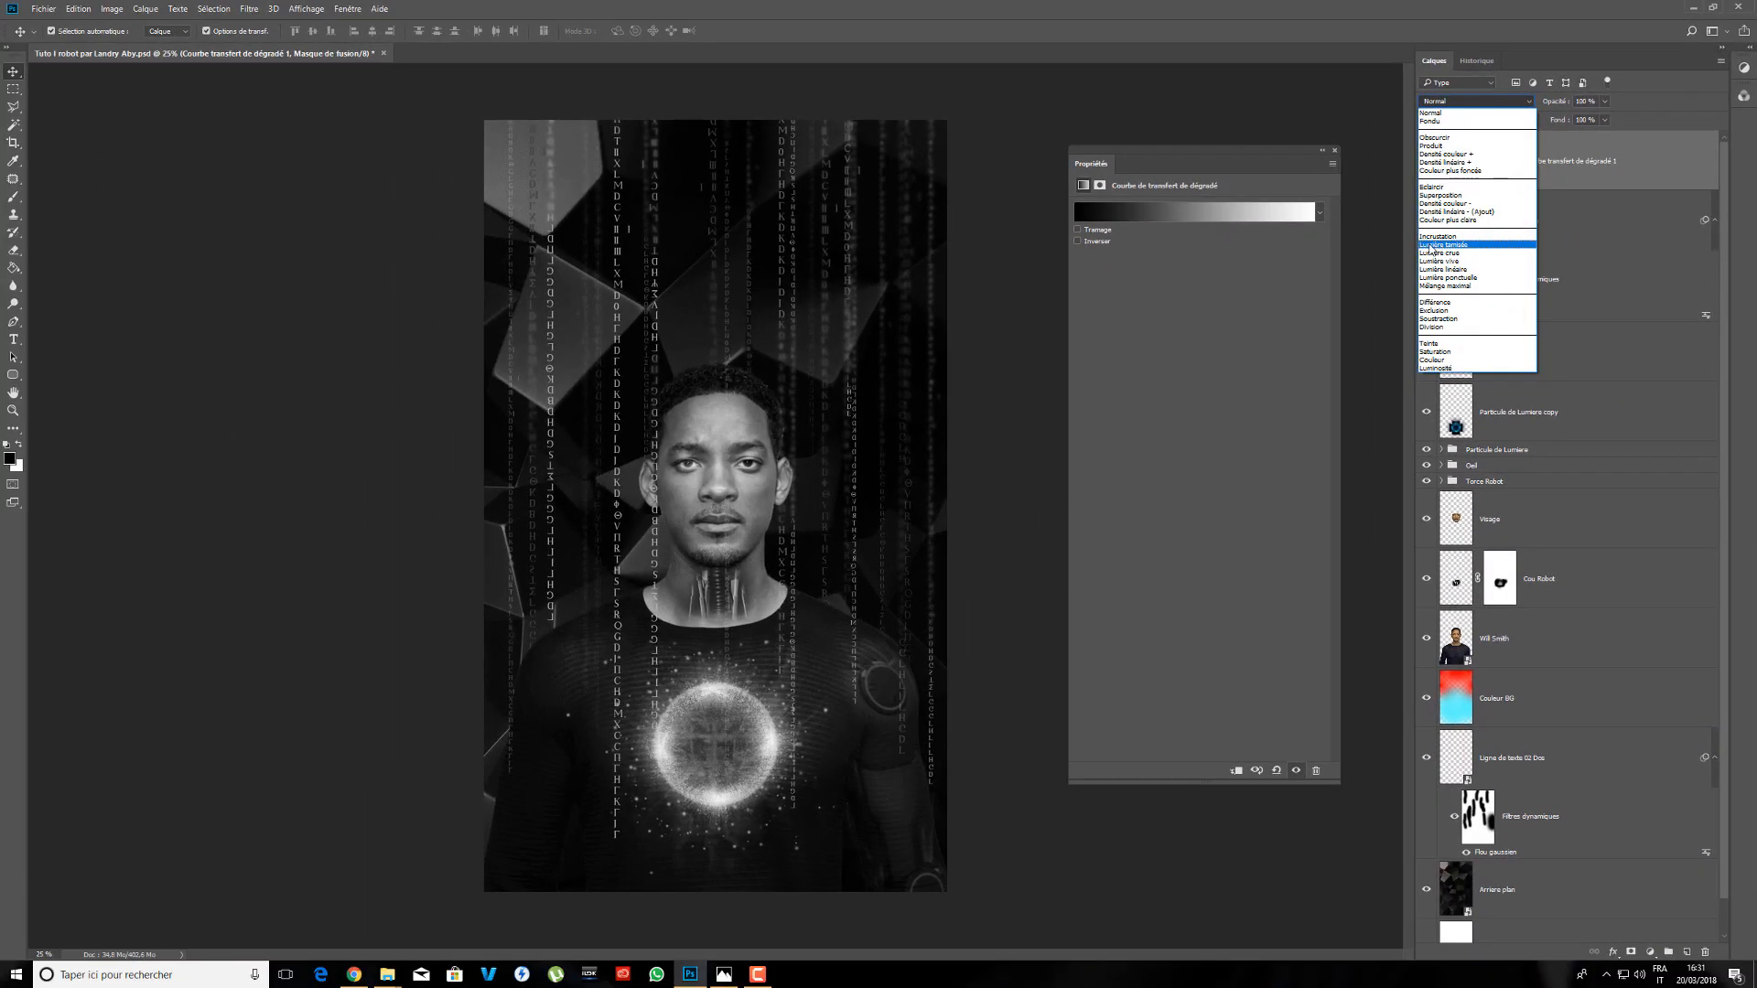
pyautogui.click(1472, 246)
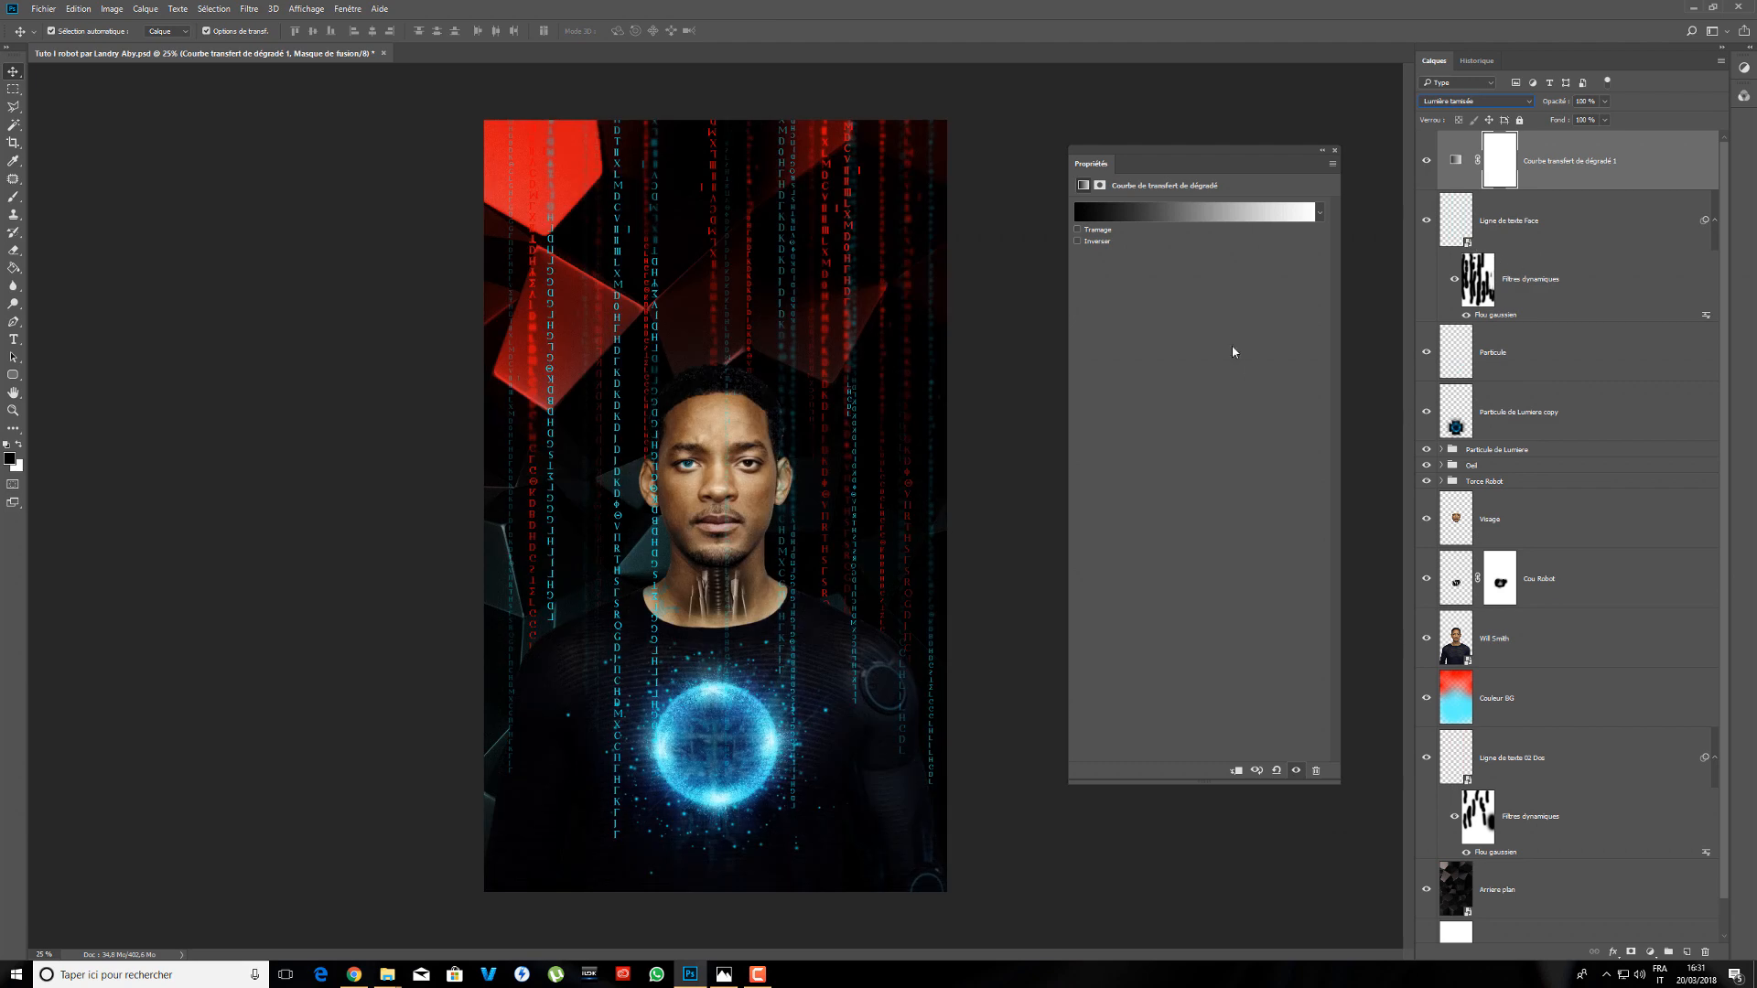
pyautogui.moveTo(1161, 162); pyautogui.dragTo(1152, 186)
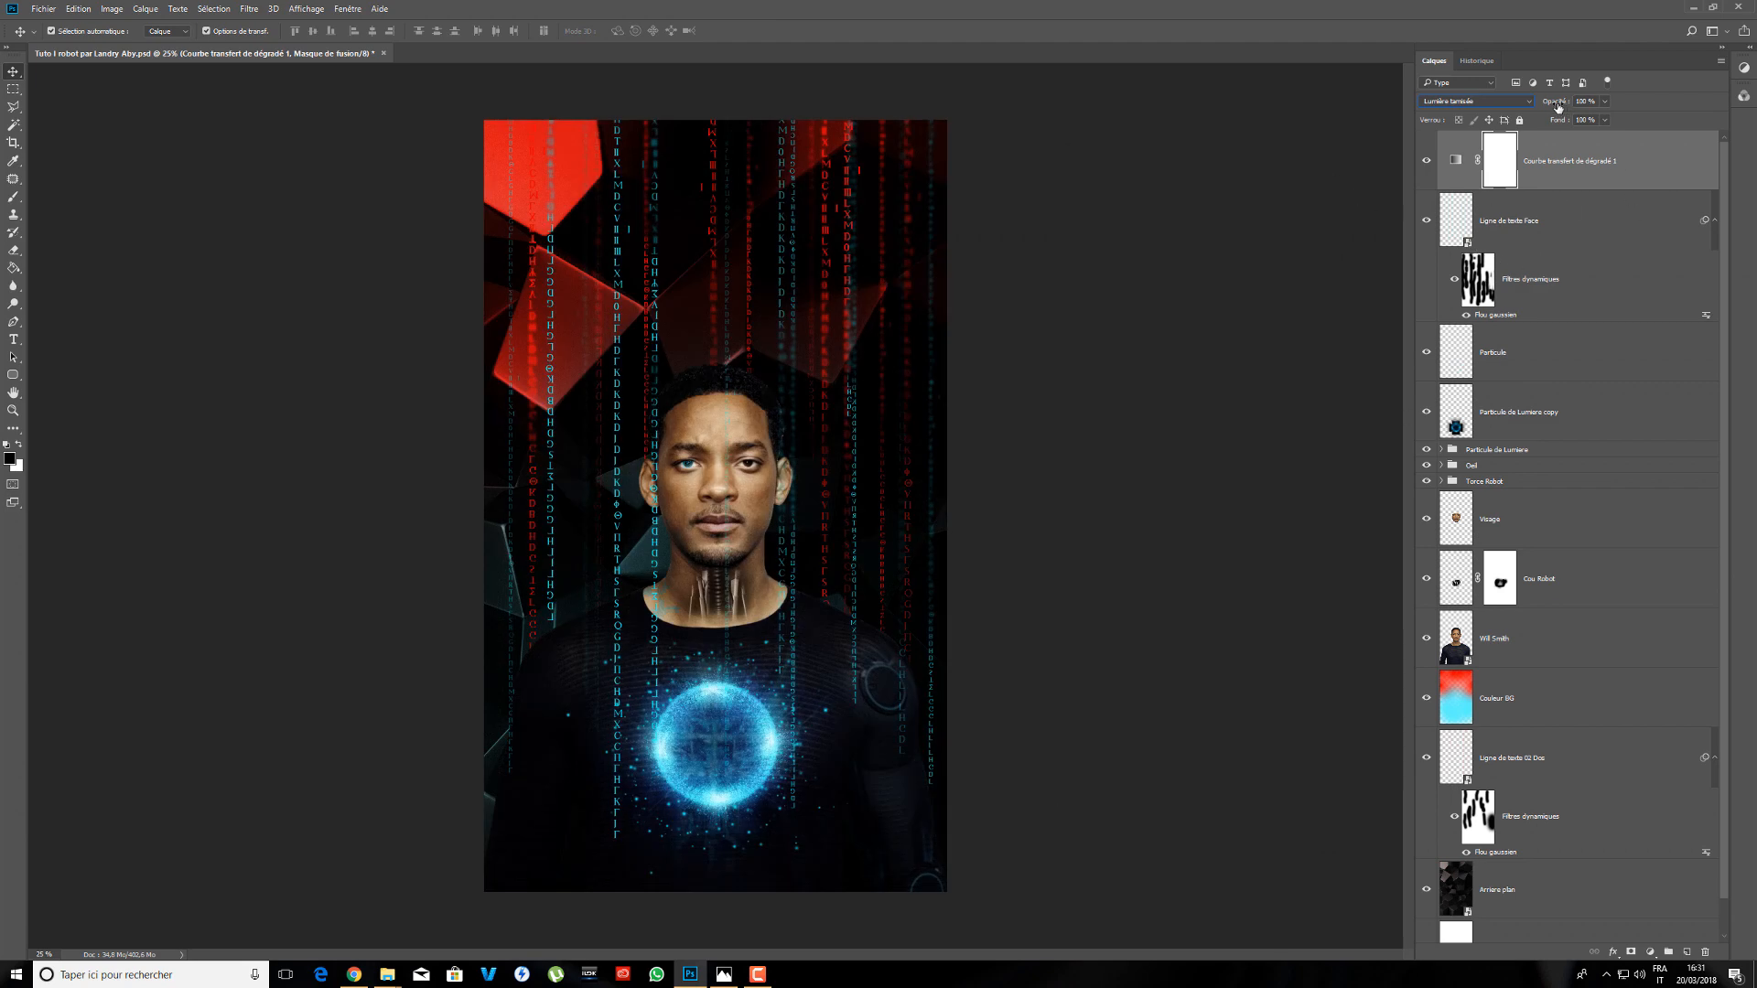
pyautogui.moveTo(1553, 109); pyautogui.dragTo(1452, 120)
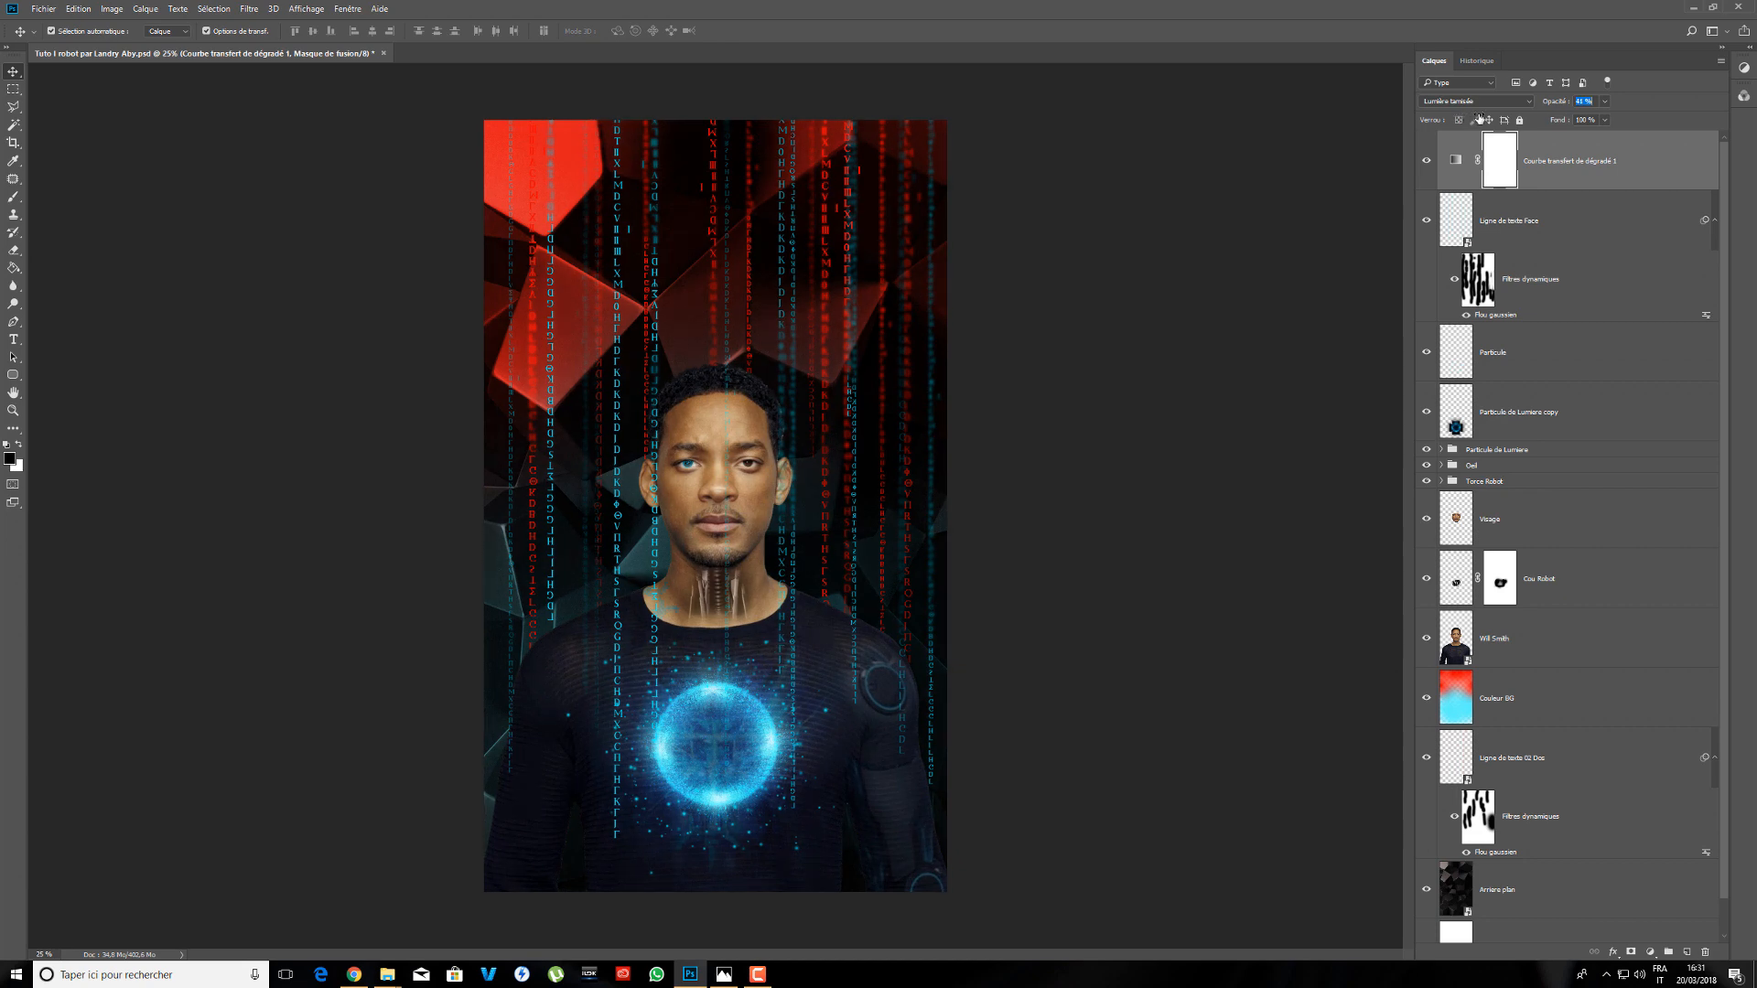
pyautogui.moveTo(1478, 119); pyautogui.dragTo(1479, 119)
# - Add a Teinte/Saturation adjustment layer above the gradient map and set its saturation to -24
pyautogui.click(1644, 951)
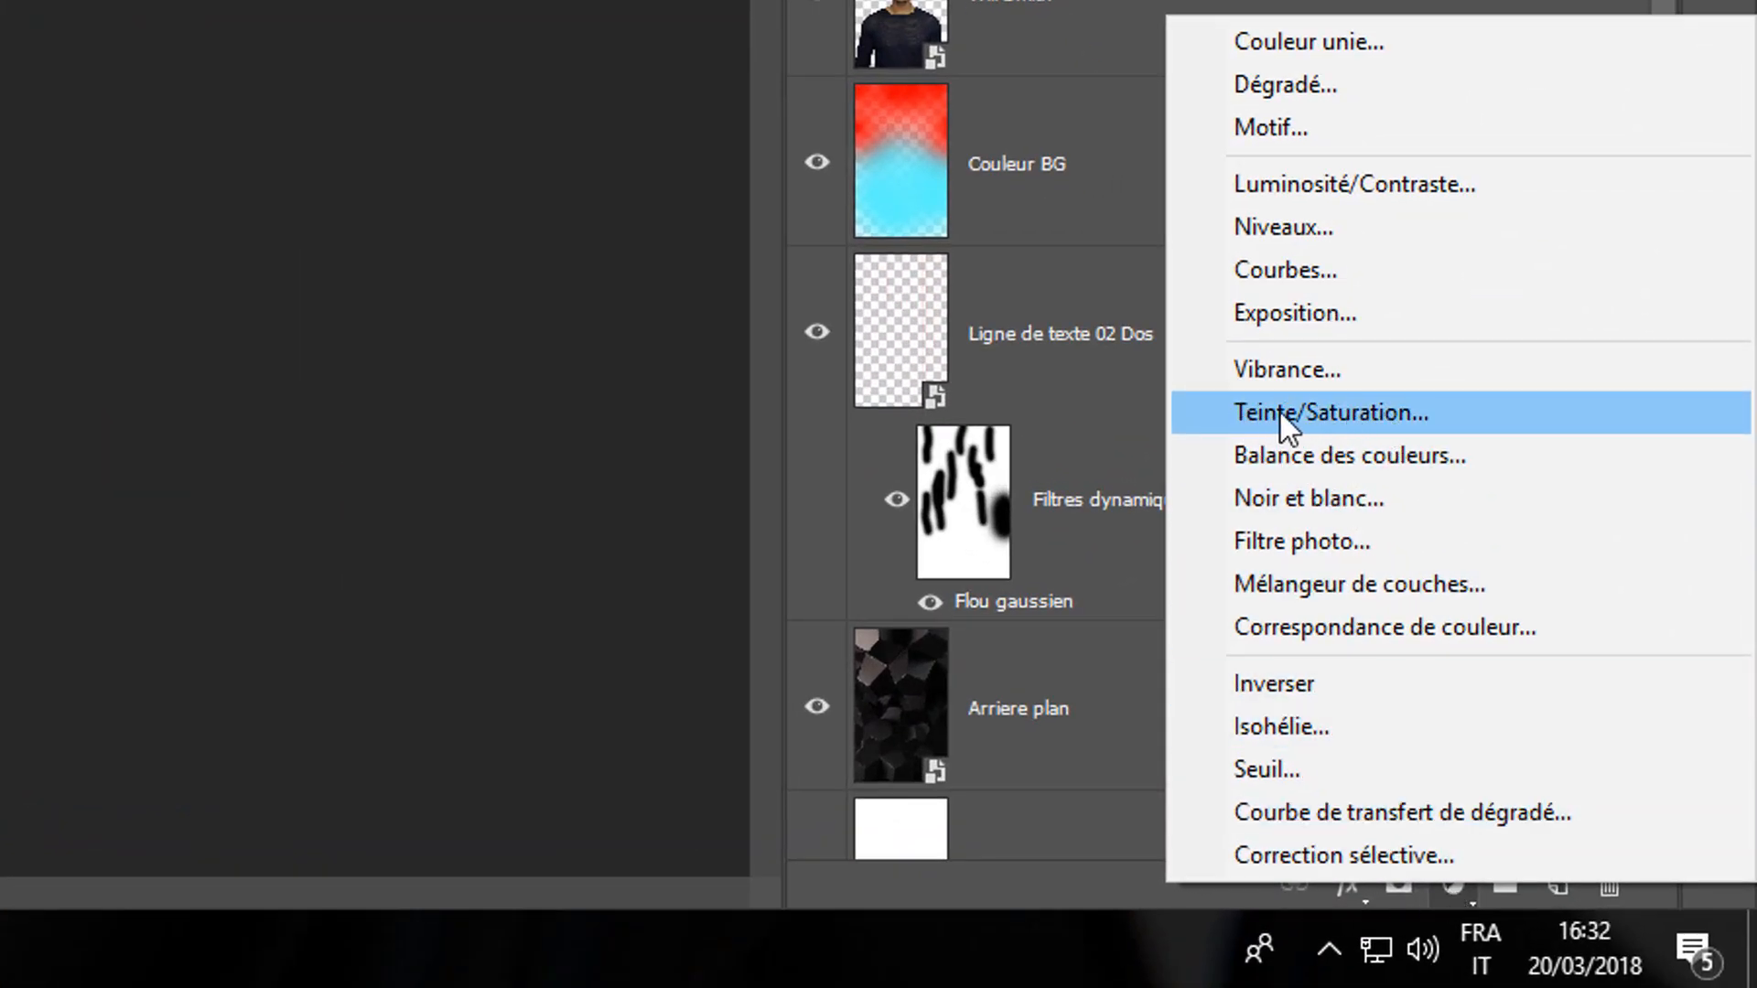
pyautogui.click(1343, 412)
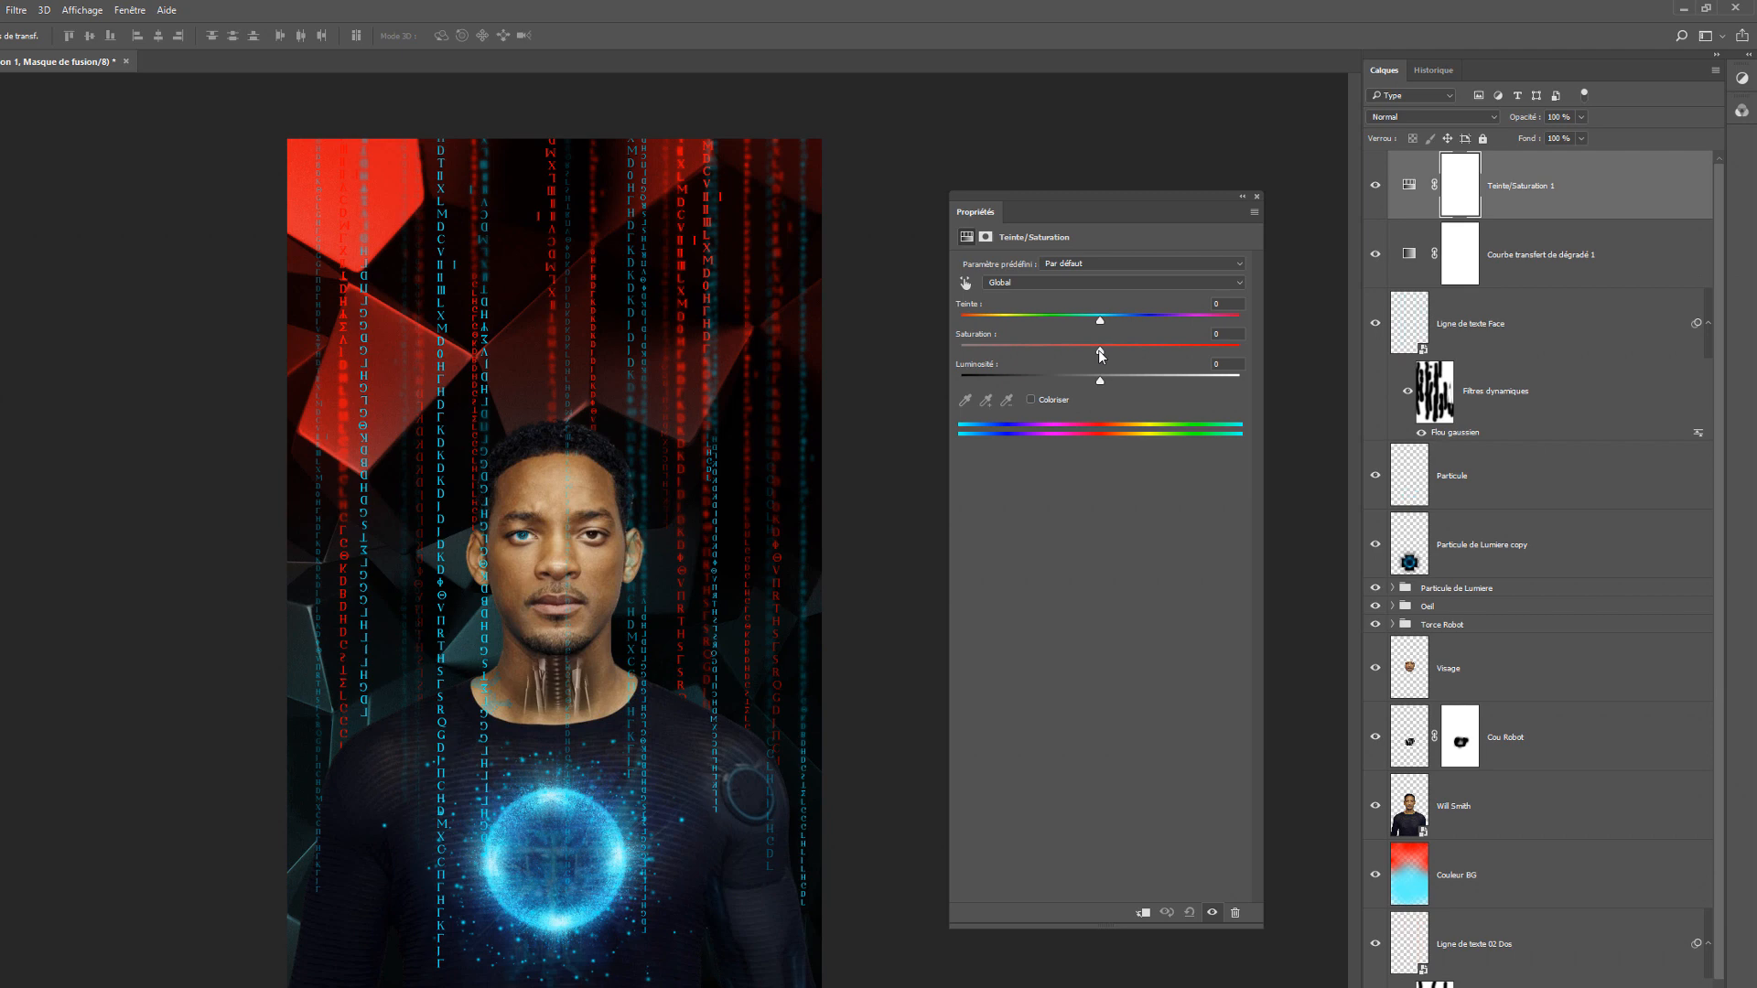
pyautogui.moveTo(1096, 194); pyautogui.dragTo(1130, 164)
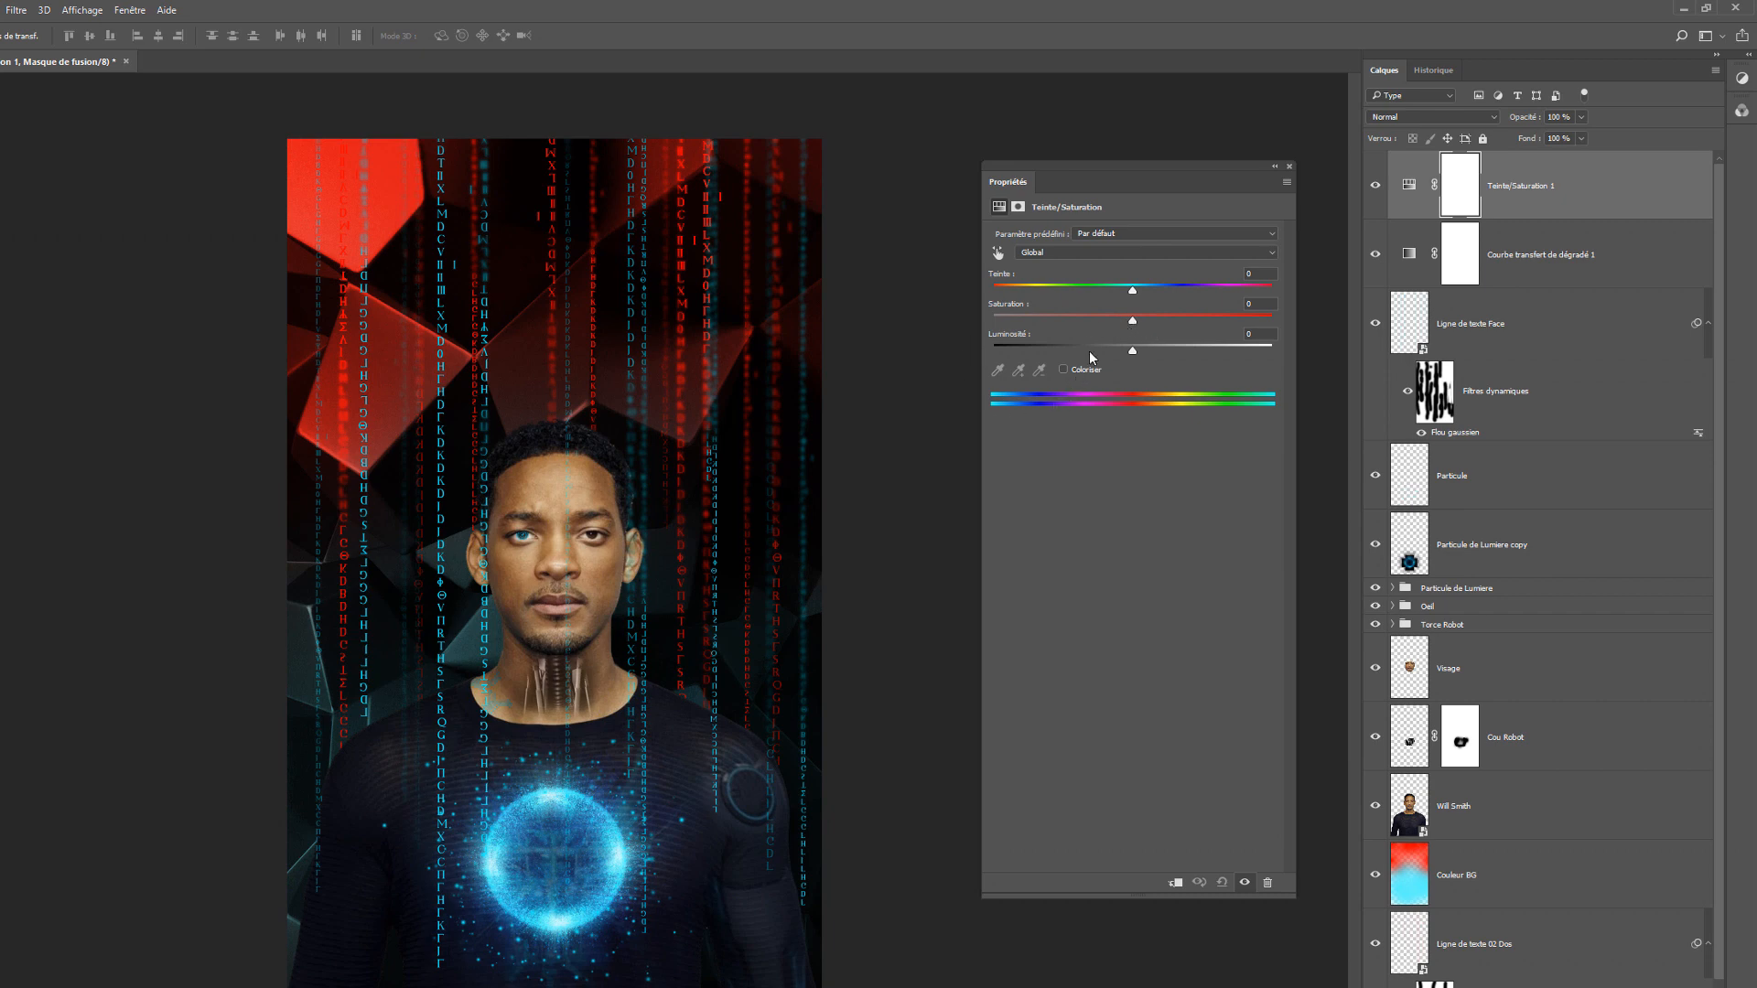
pyautogui.click(1133, 325)
pyautogui.moveTo(1136, 321); pyautogui.dragTo(1293, 327)
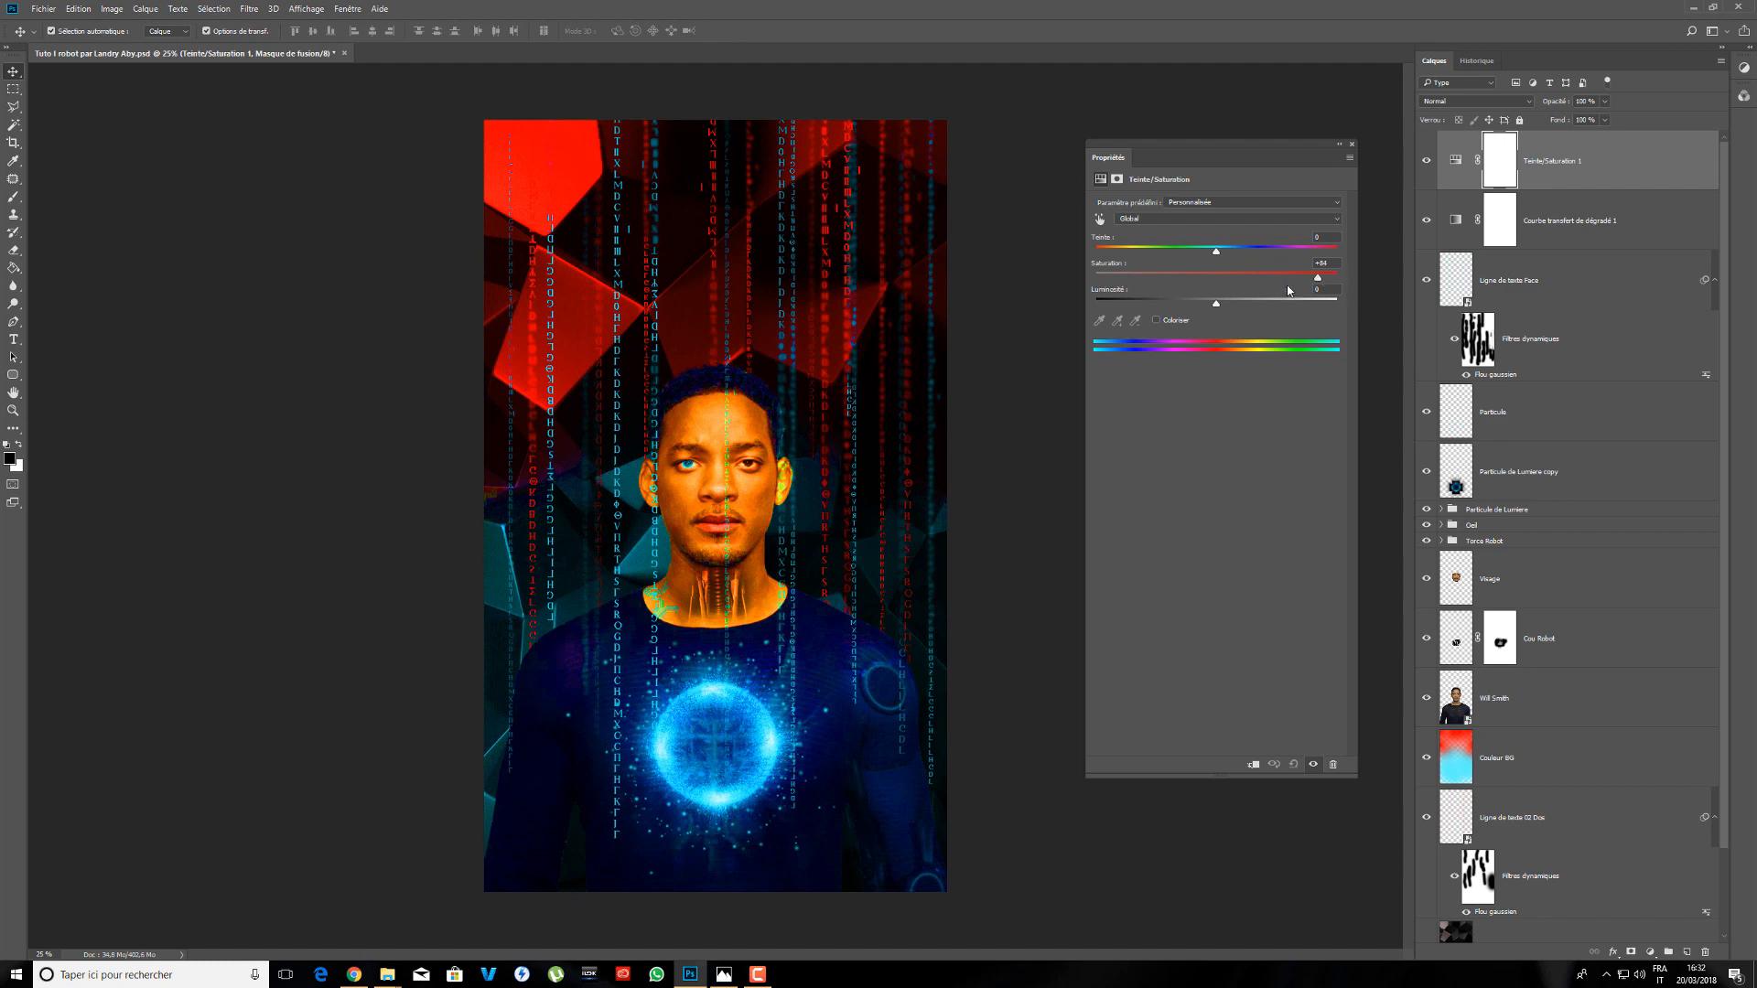
pyautogui.moveTo(1287, 289); pyautogui.dragTo(1218, 285)
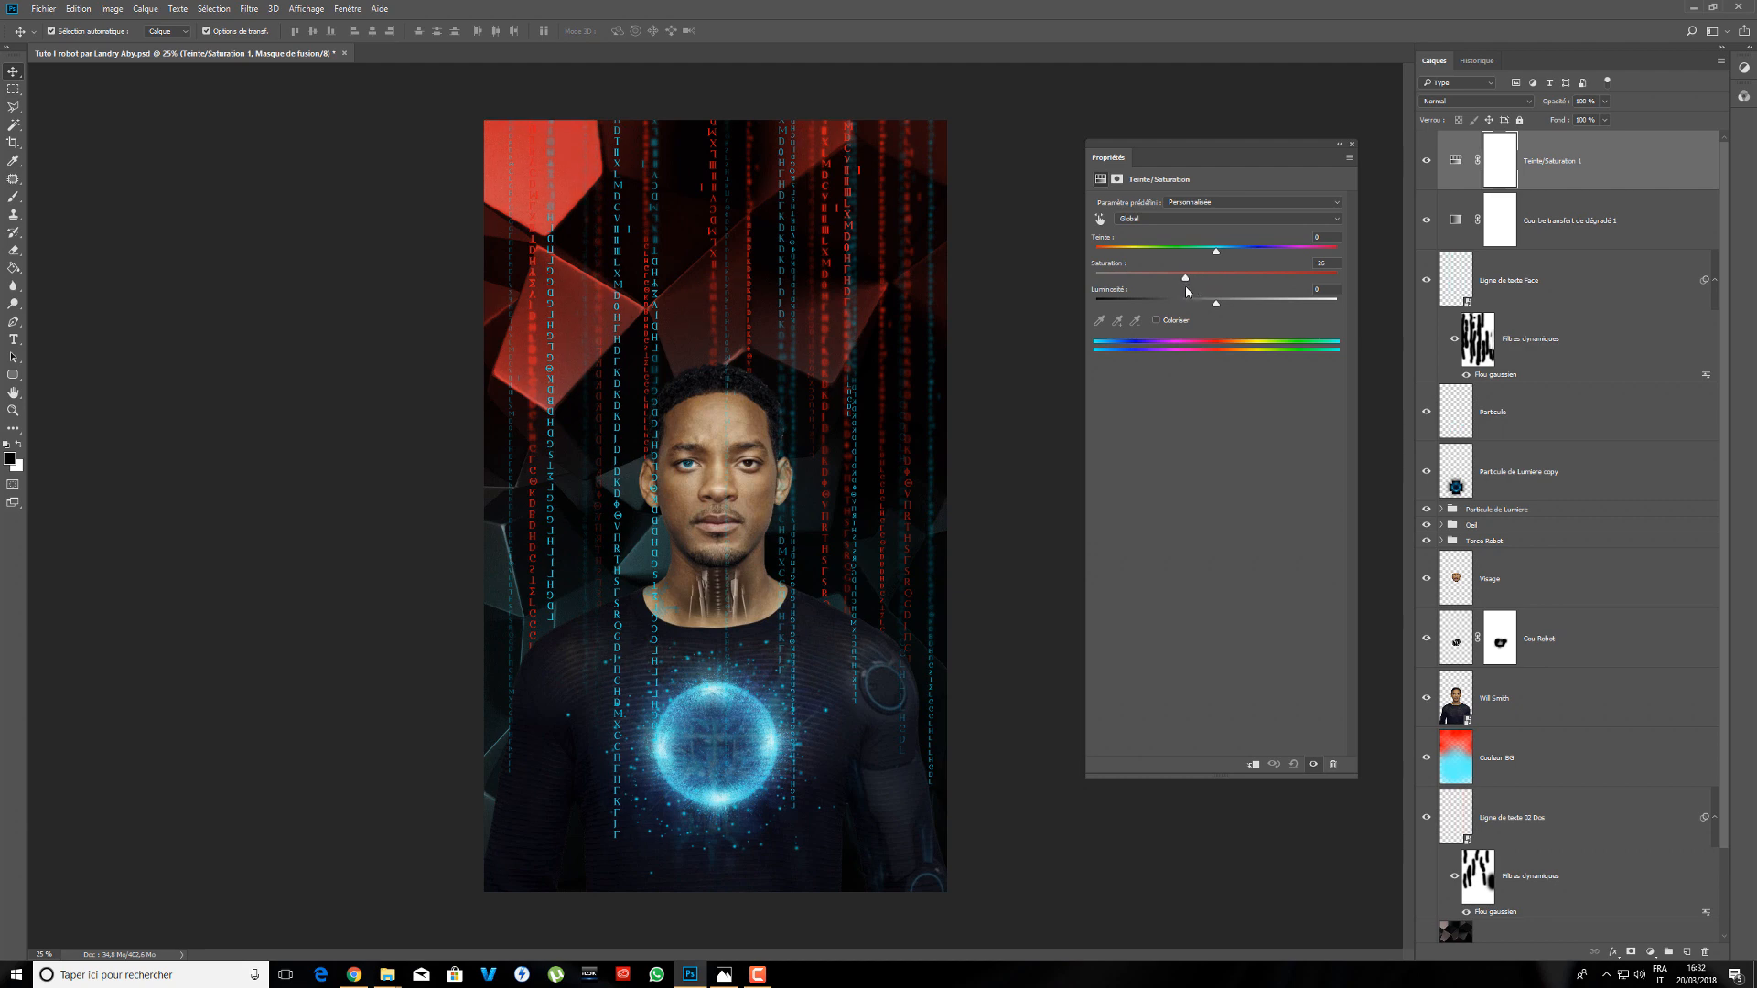
pyautogui.click(1332, 263)
pyautogui.write('-24')
pyautogui.click(1352, 147)
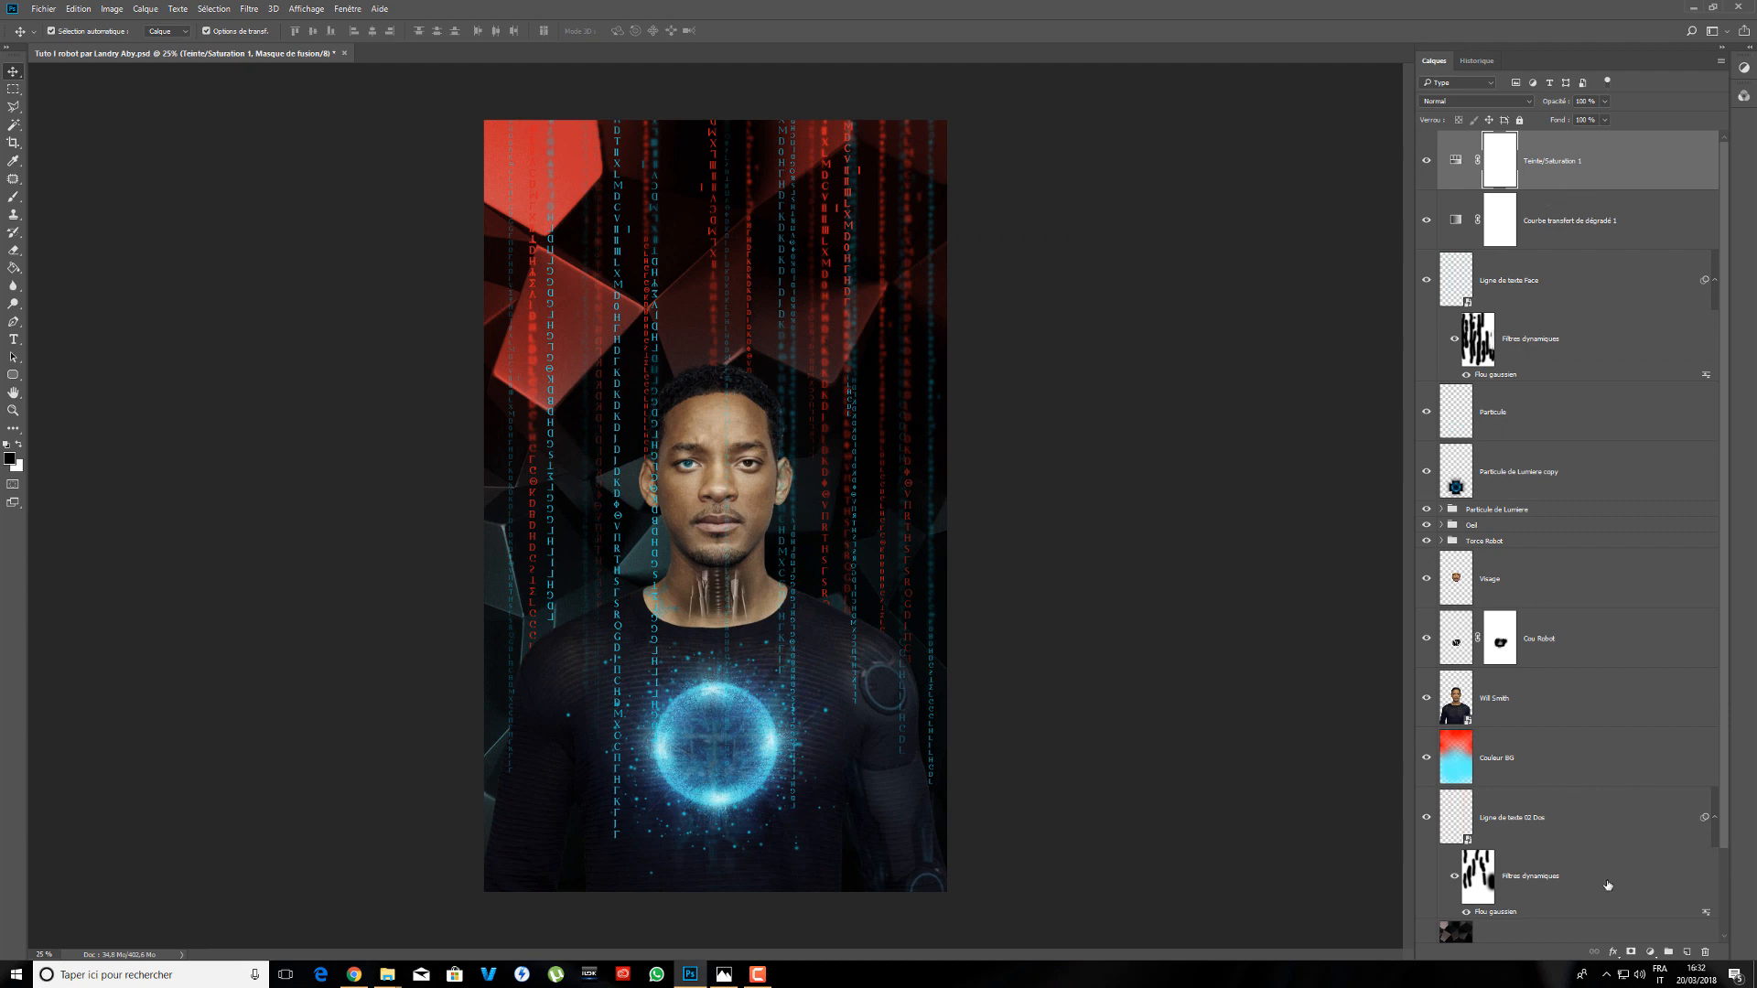
# - Add a Courbes adjustment layer at the top of the stack and switch its curve to the Rouge channel
pyautogui.click(1650, 952)
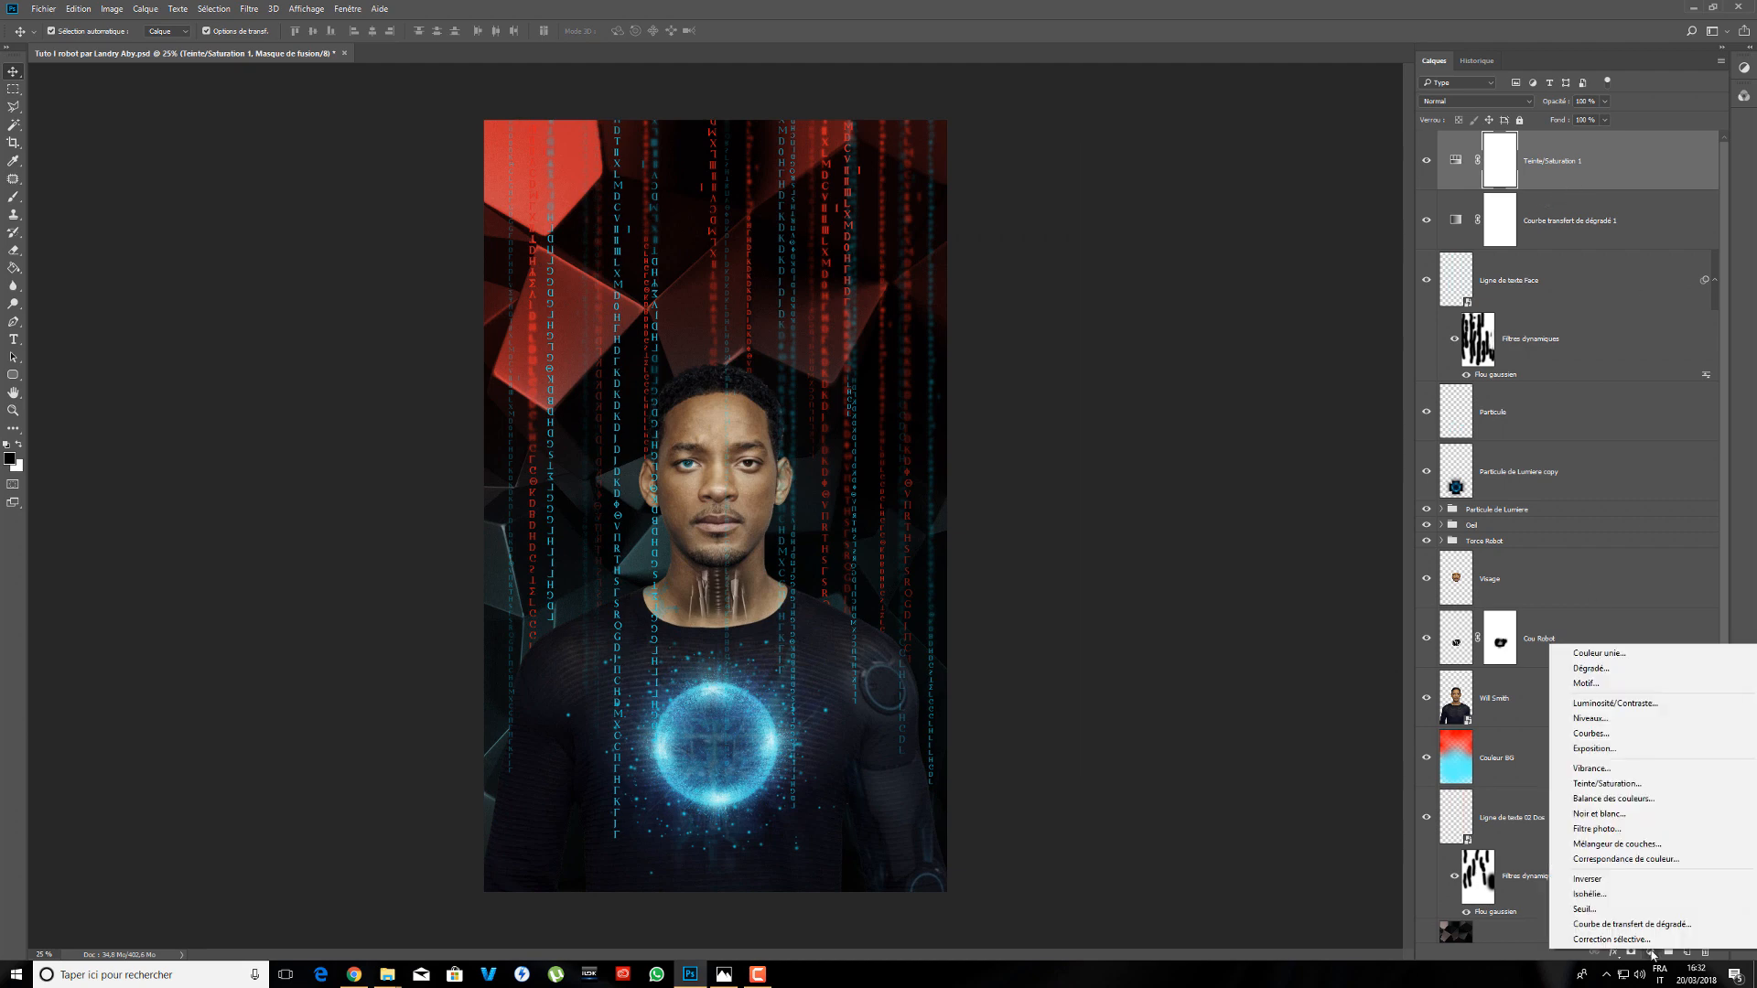
pyautogui.click(1626, 739)
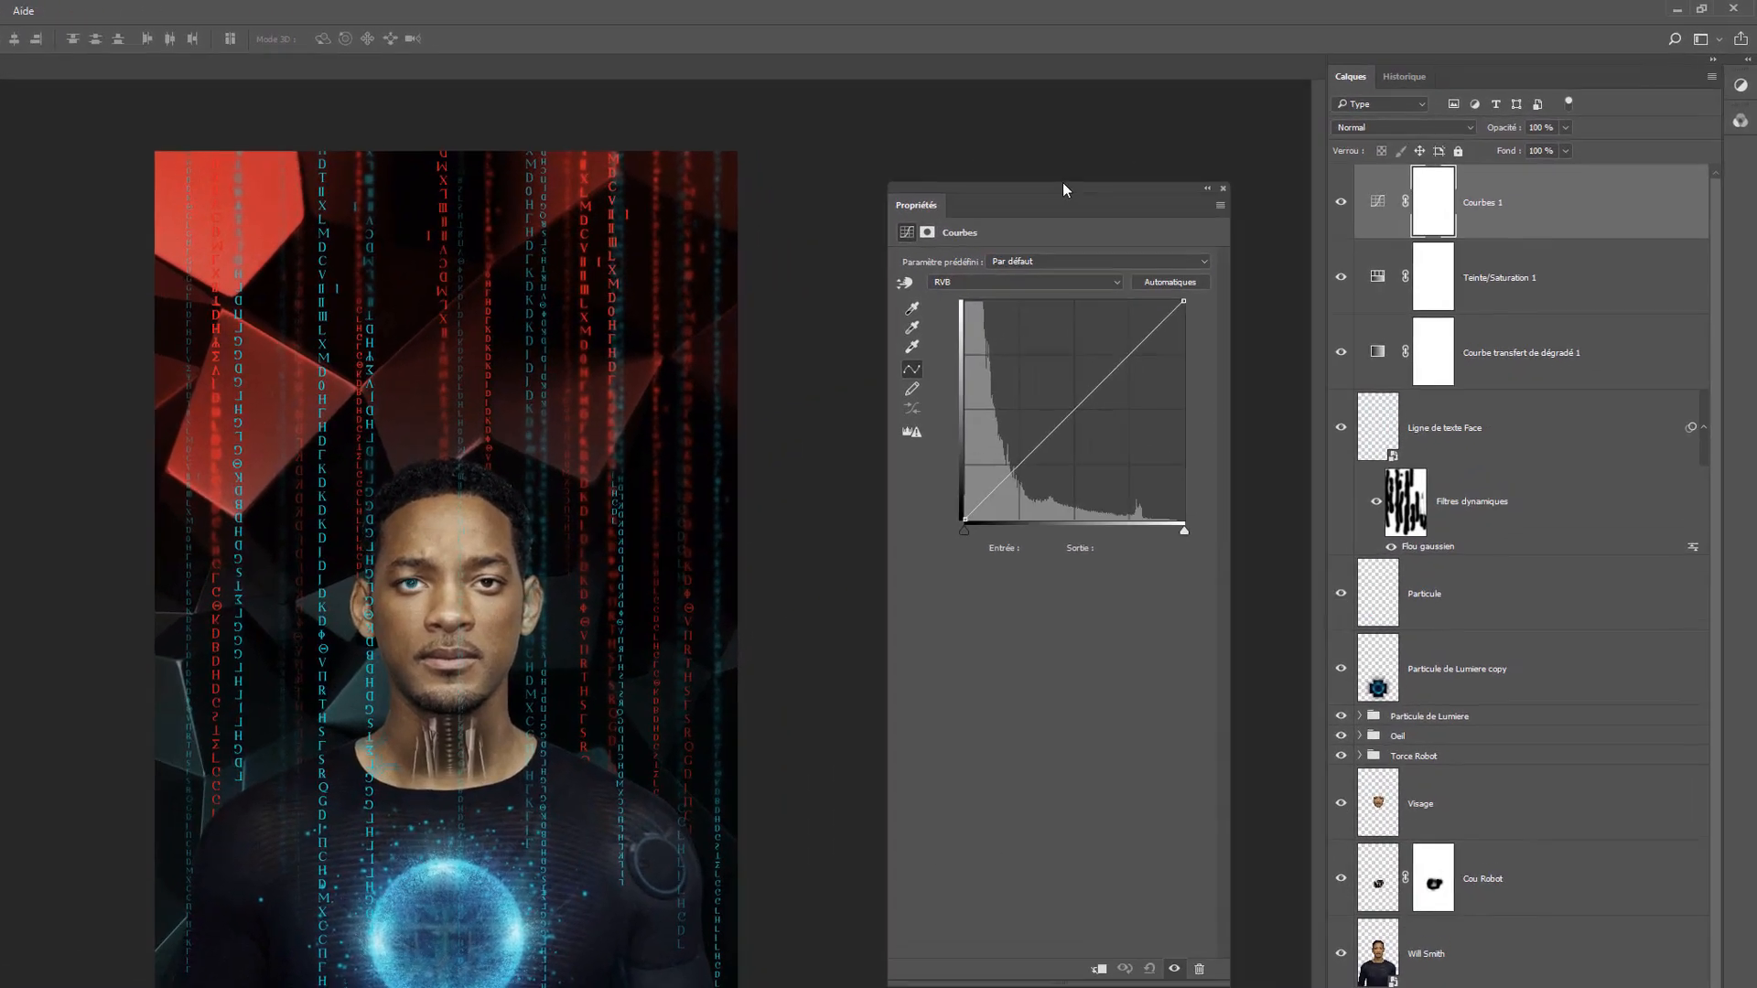
pyautogui.click(1008, 282)
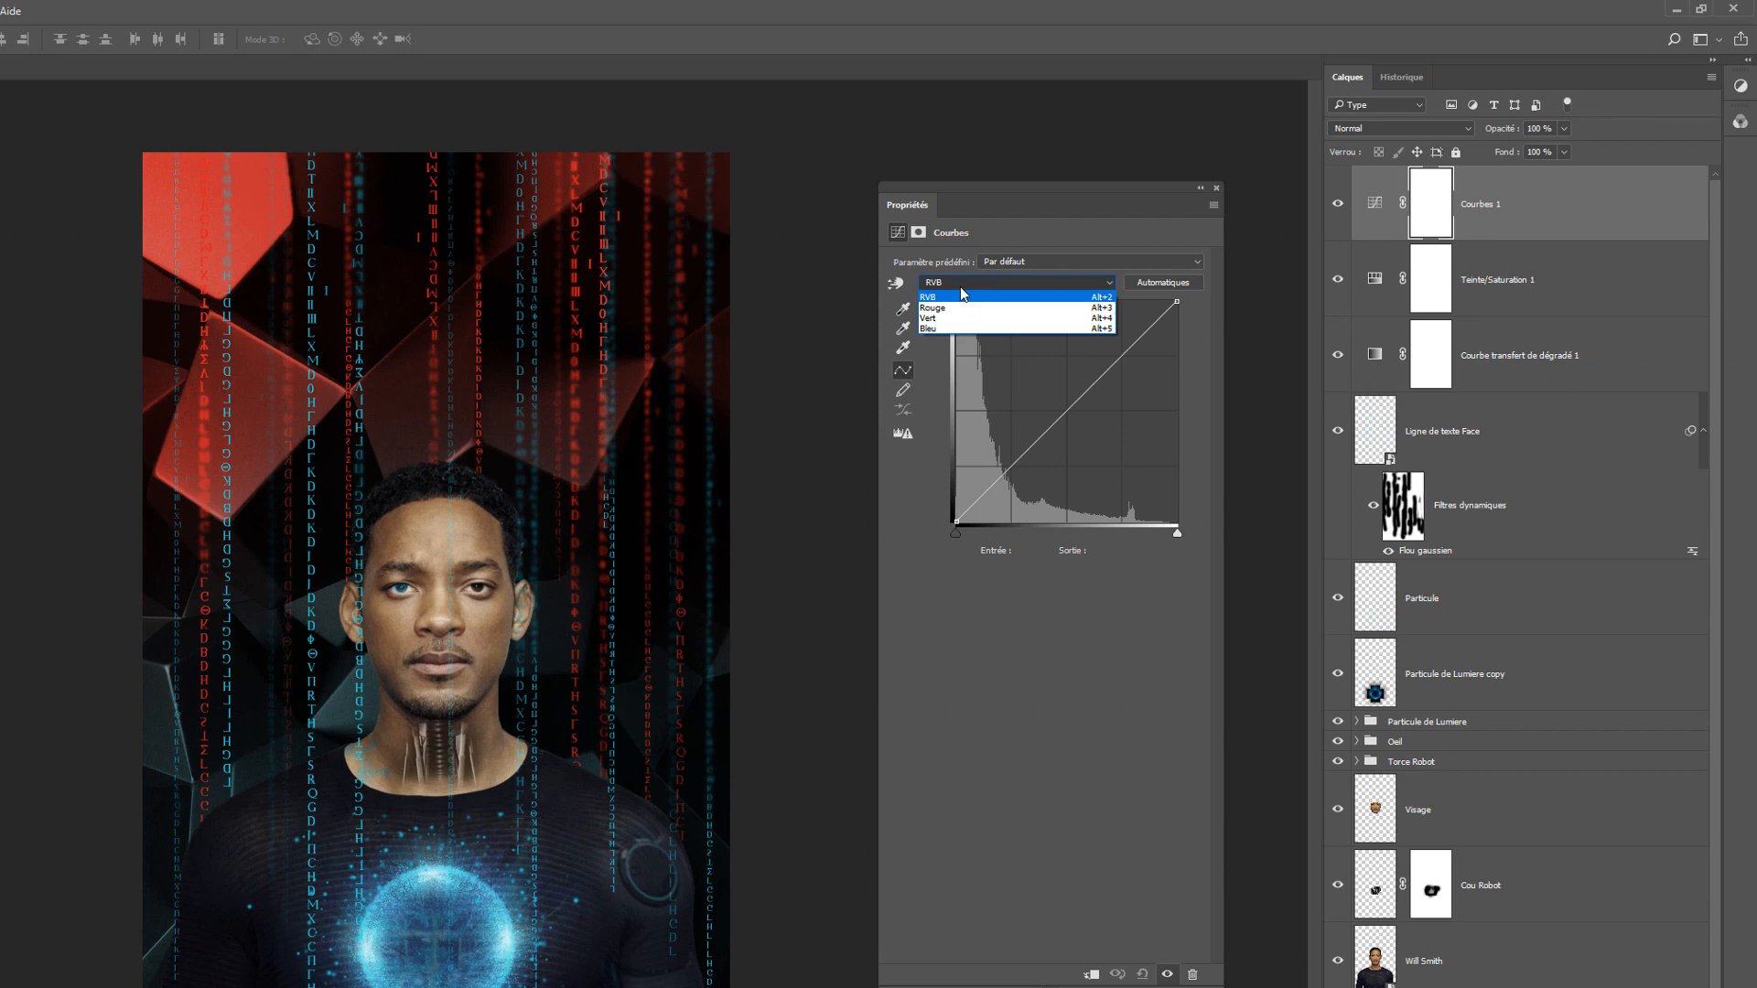
pyautogui.click(965, 283)
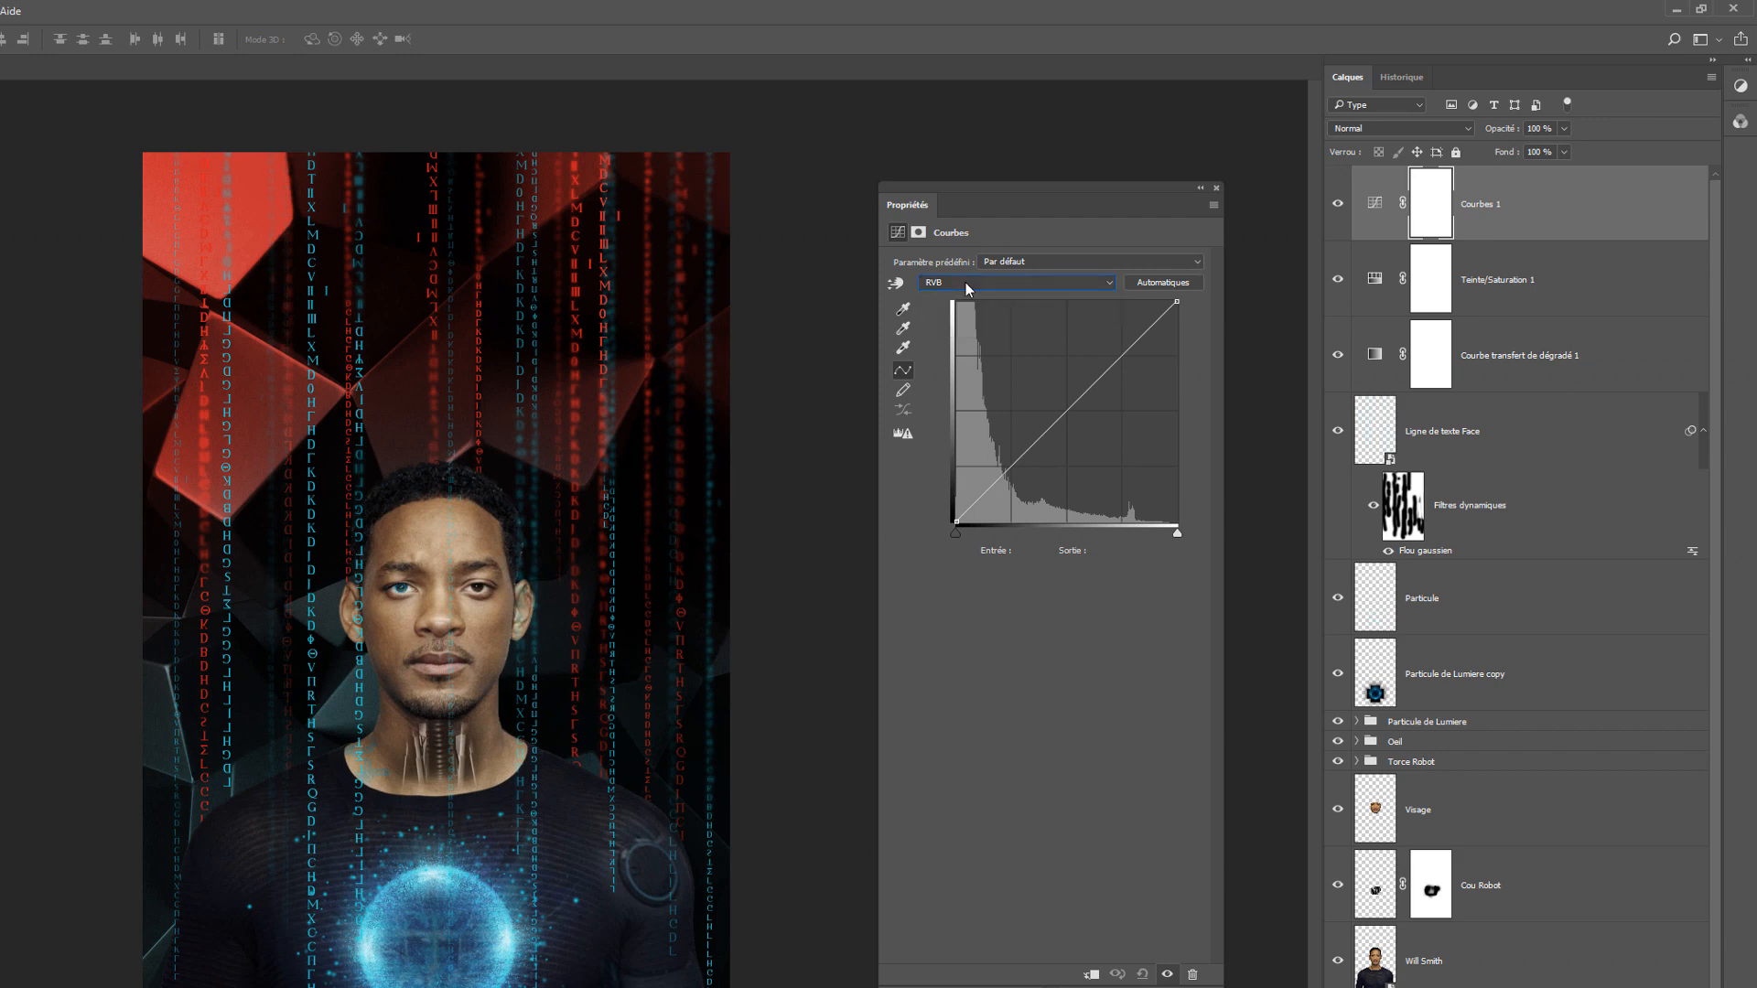
pyautogui.click(965, 283)
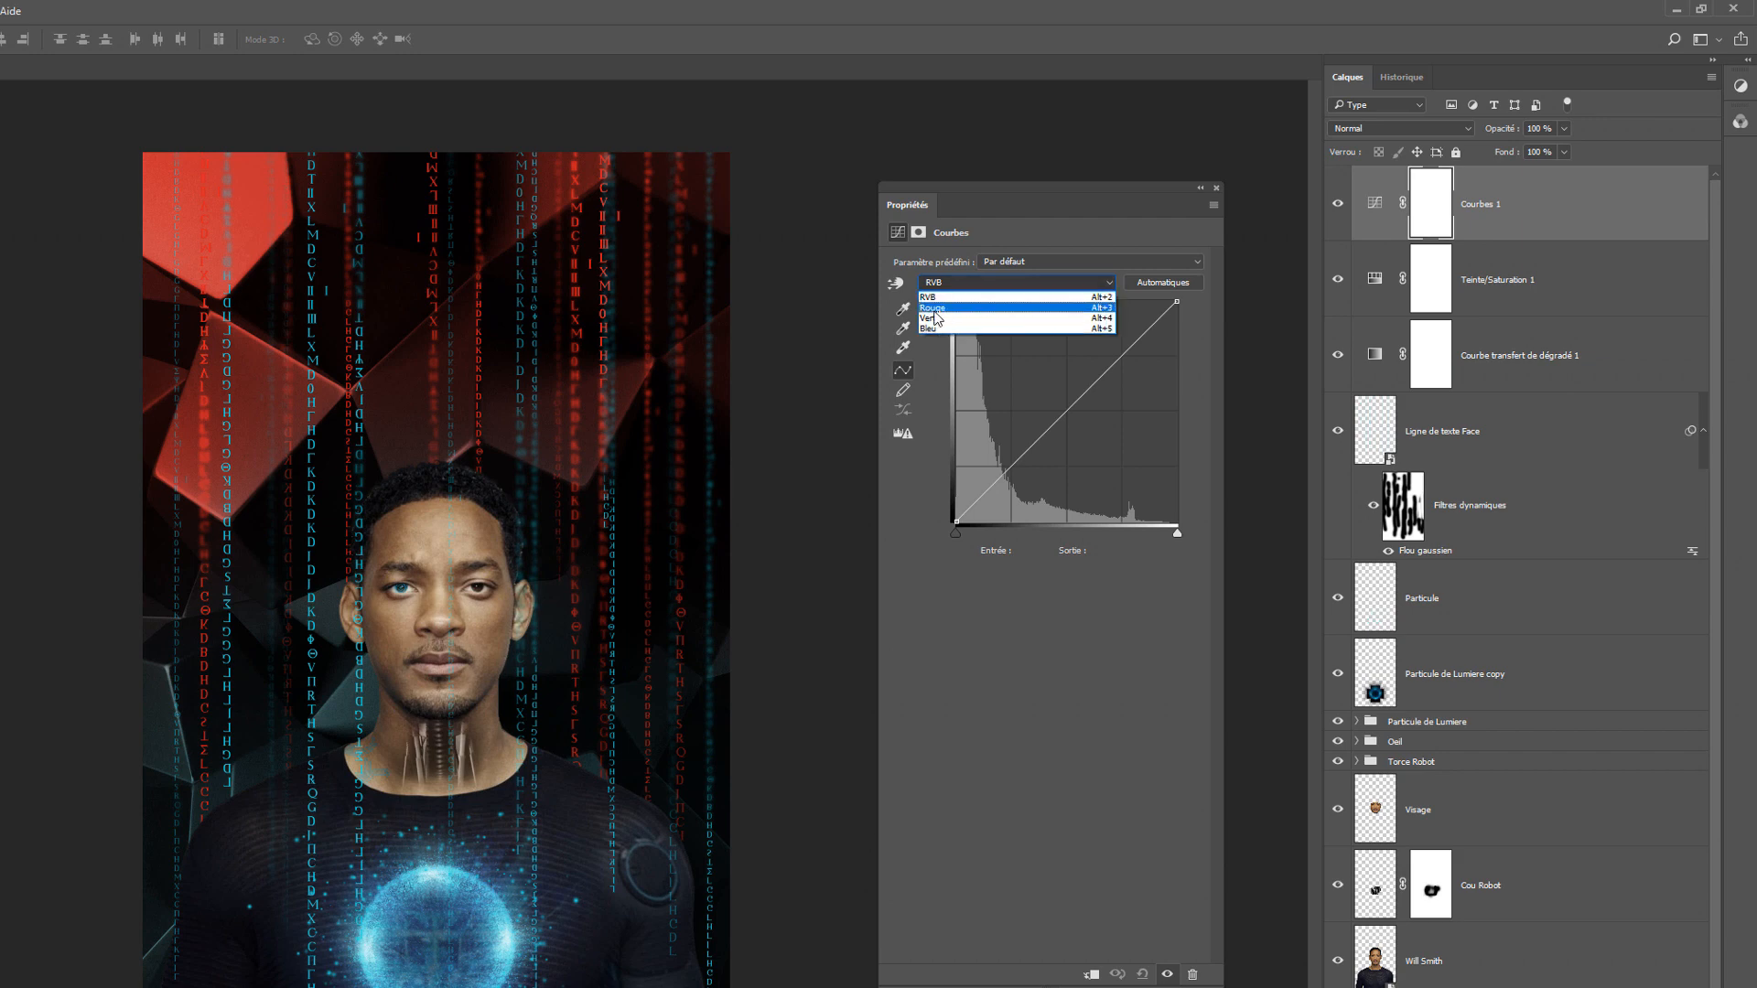
pyautogui.click(967, 309)
# - Raise the Rouge curve's highlights to input 199, output 210, and add a slightly lowered point in its shadows
pyautogui.click(1133, 336)
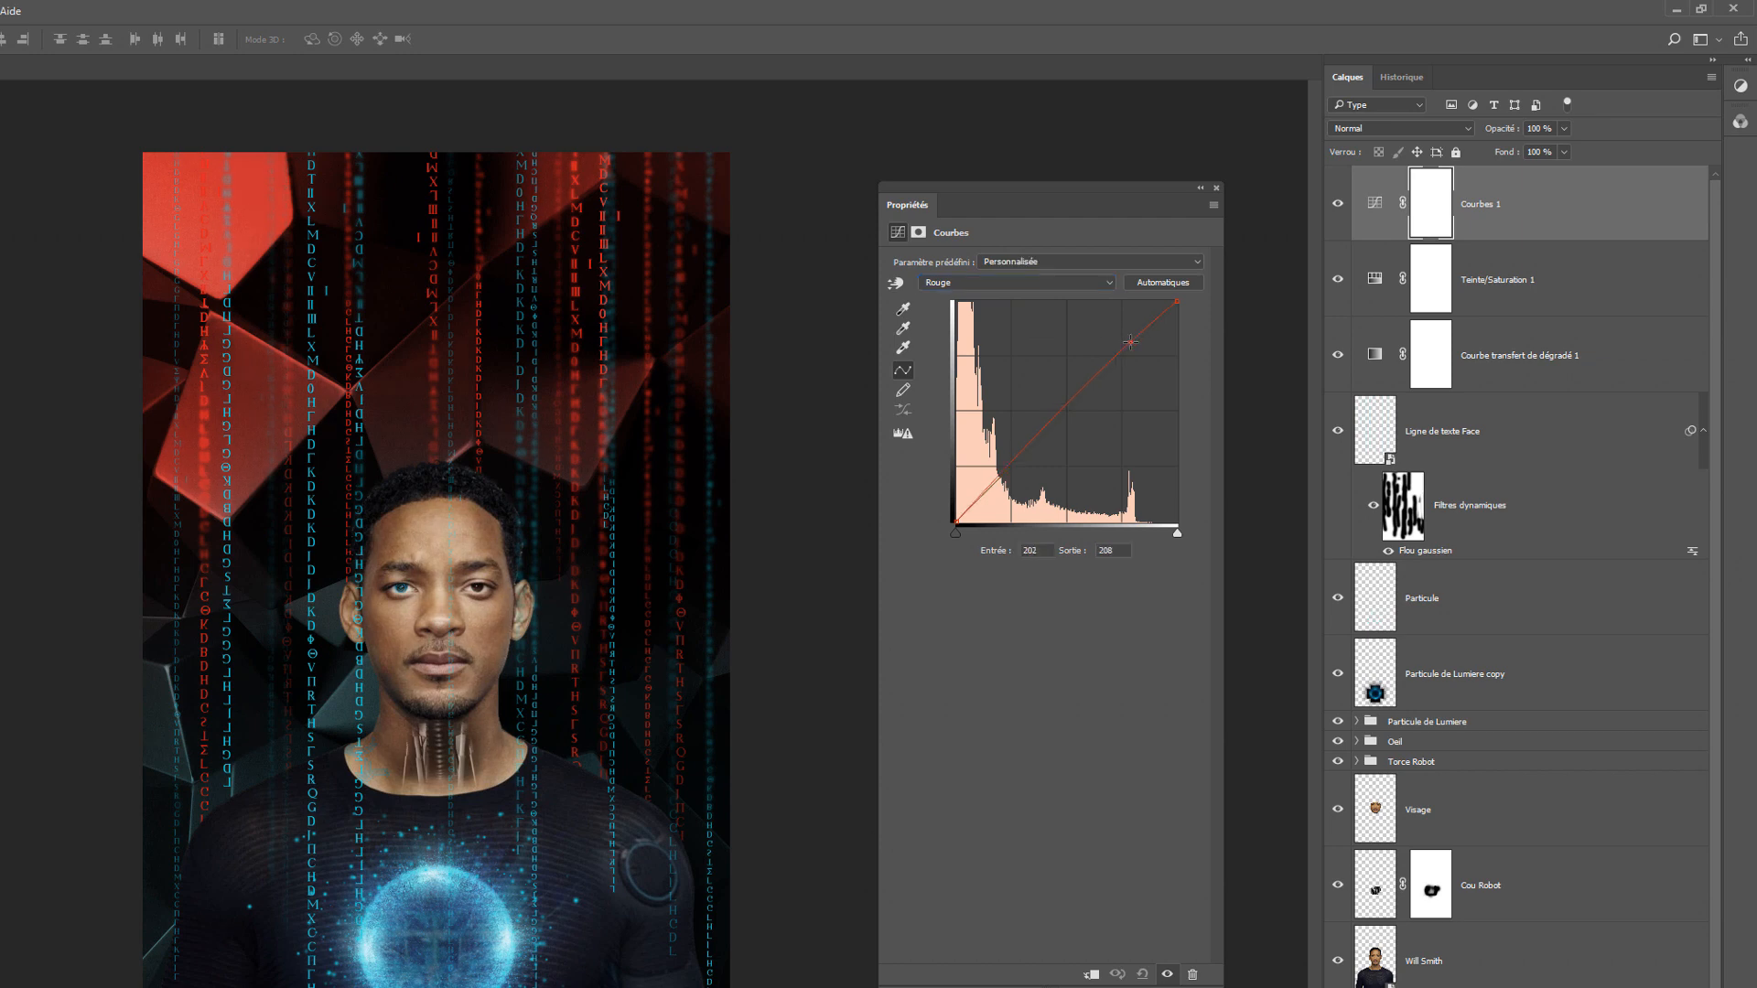
pyautogui.moveTo(1133, 336); pyautogui.dragTo(1133, 334)
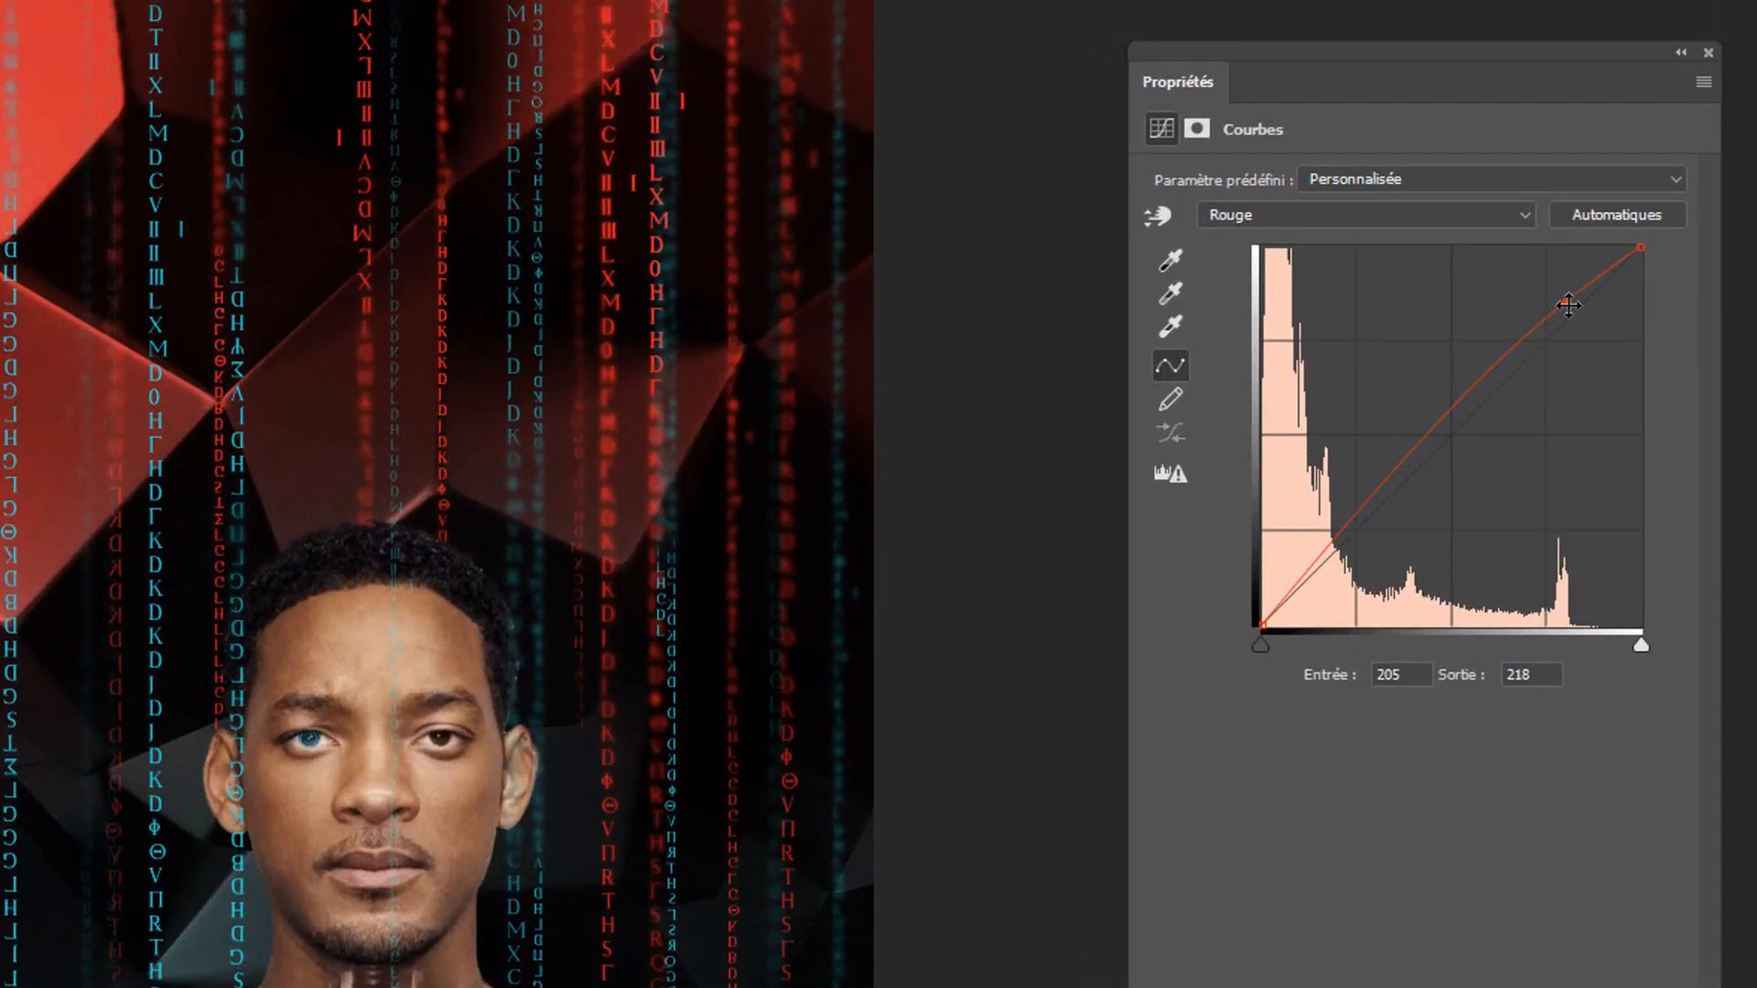
pyautogui.moveTo(1568, 305); pyautogui.dragTo(1559, 317)
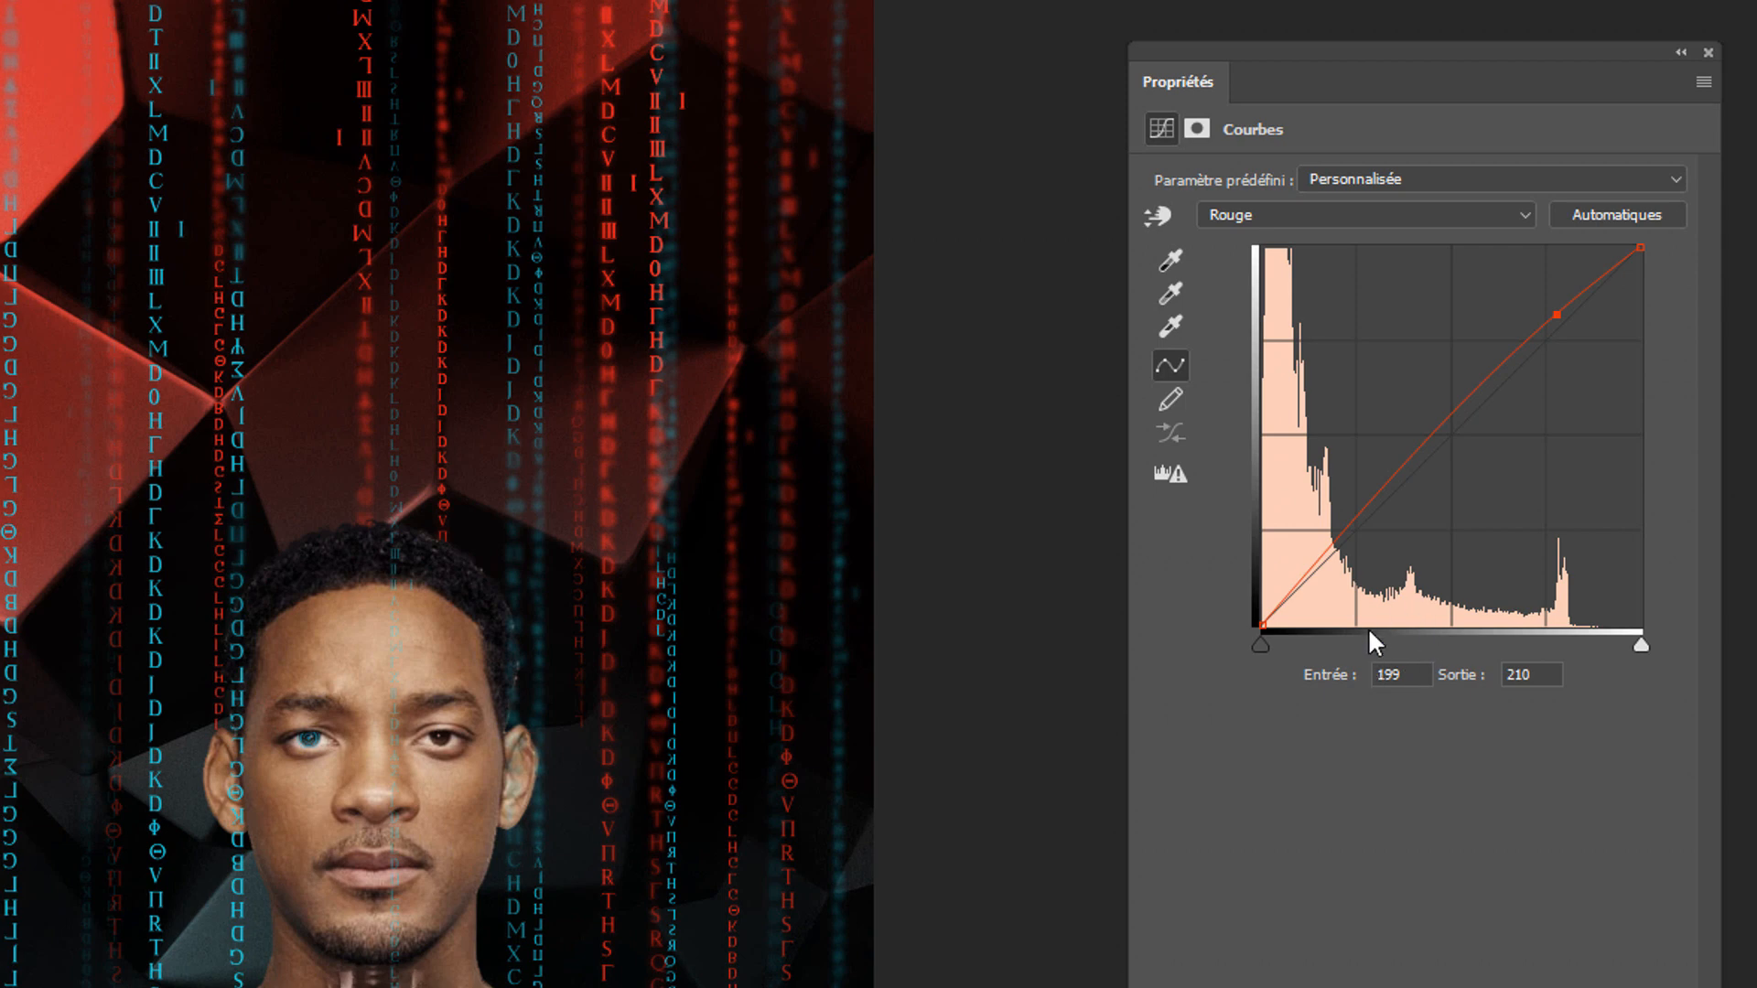
pyautogui.click(1376, 501)
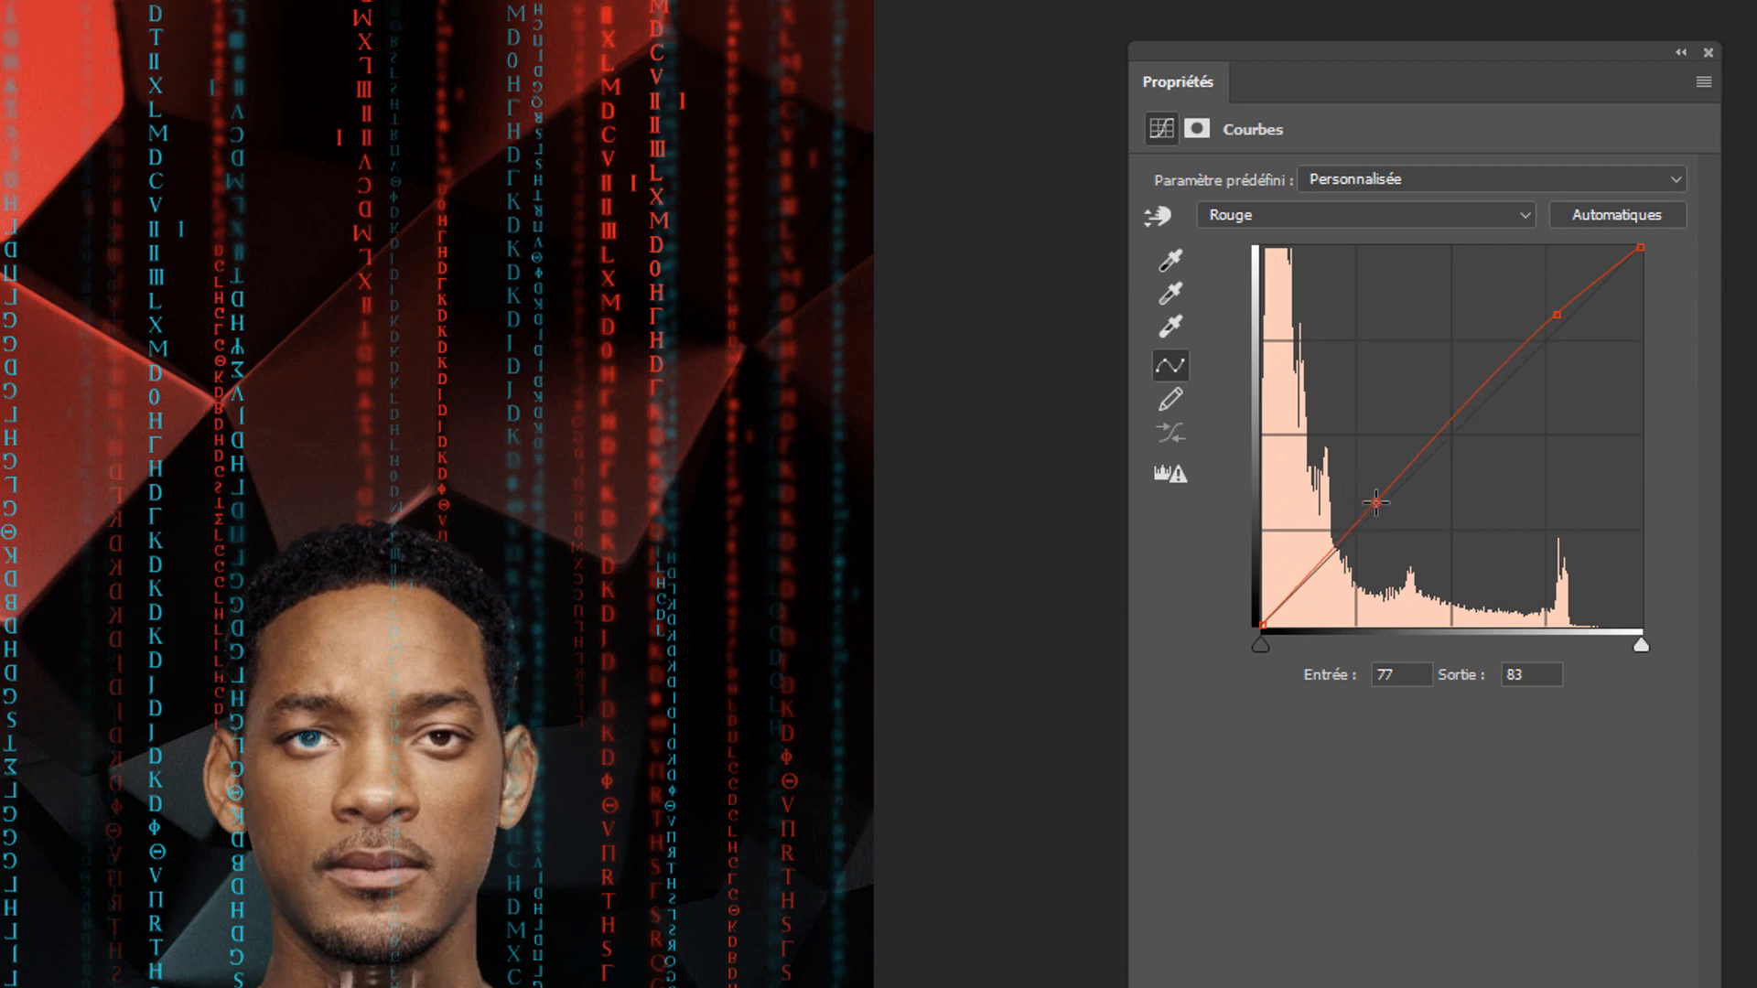
pyautogui.moveTo(1375, 501); pyautogui.dragTo(1395, 495)
# - Shape the Vert channel curve with a highlight point at input 187, output 193, and a shadow point at input 79, output 73
pyautogui.click(1303, 220)
pyautogui.click(1275, 273)
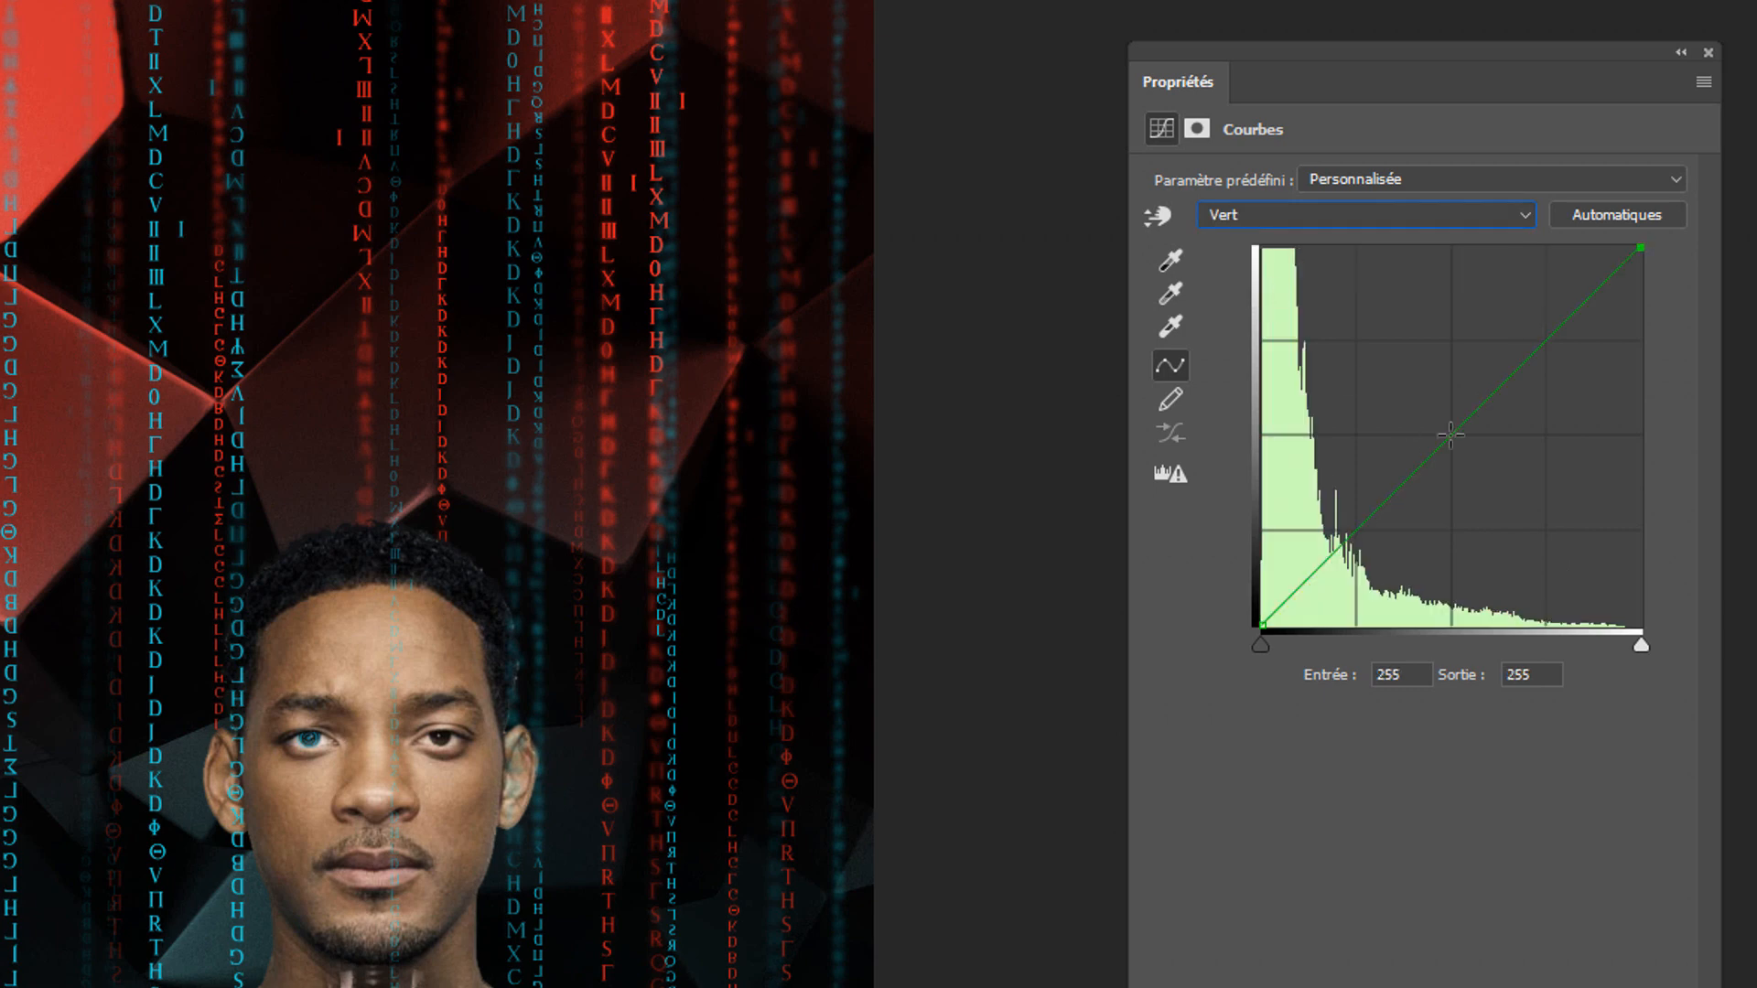
pyautogui.moveTo(1543, 354); pyautogui.dragTo(1540, 340)
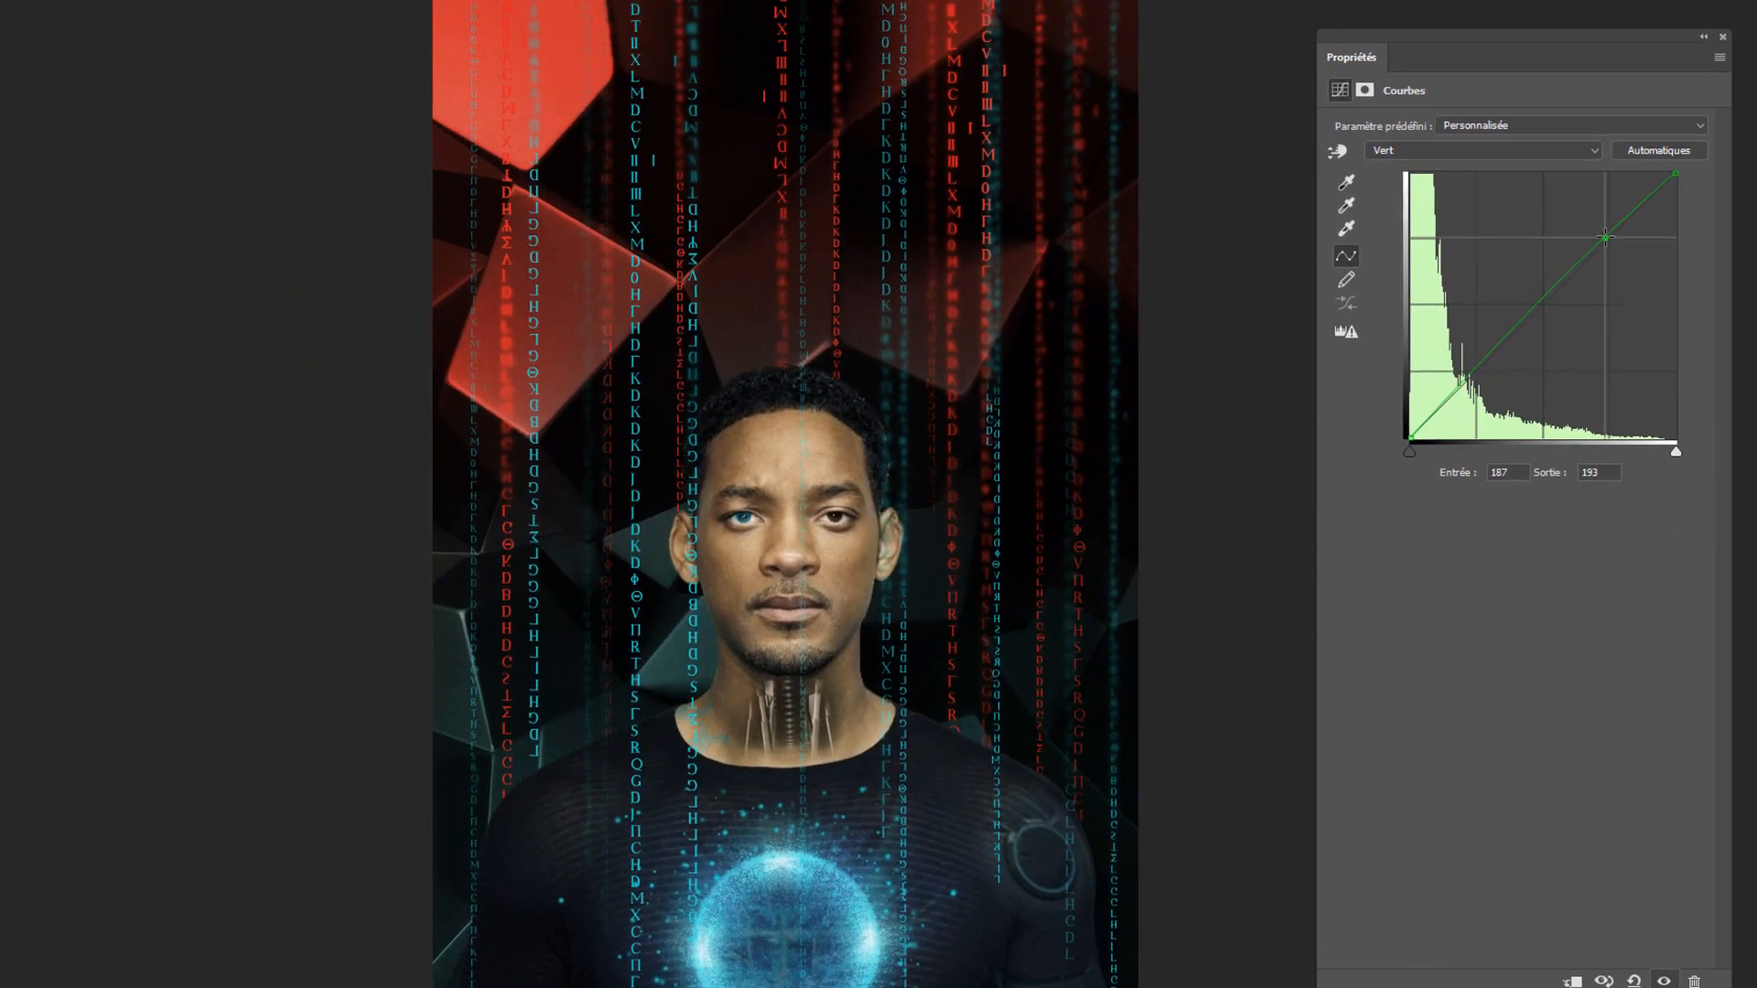
pyautogui.click(1488, 358)
pyautogui.moveTo(1488, 358); pyautogui.dragTo(1492, 362)
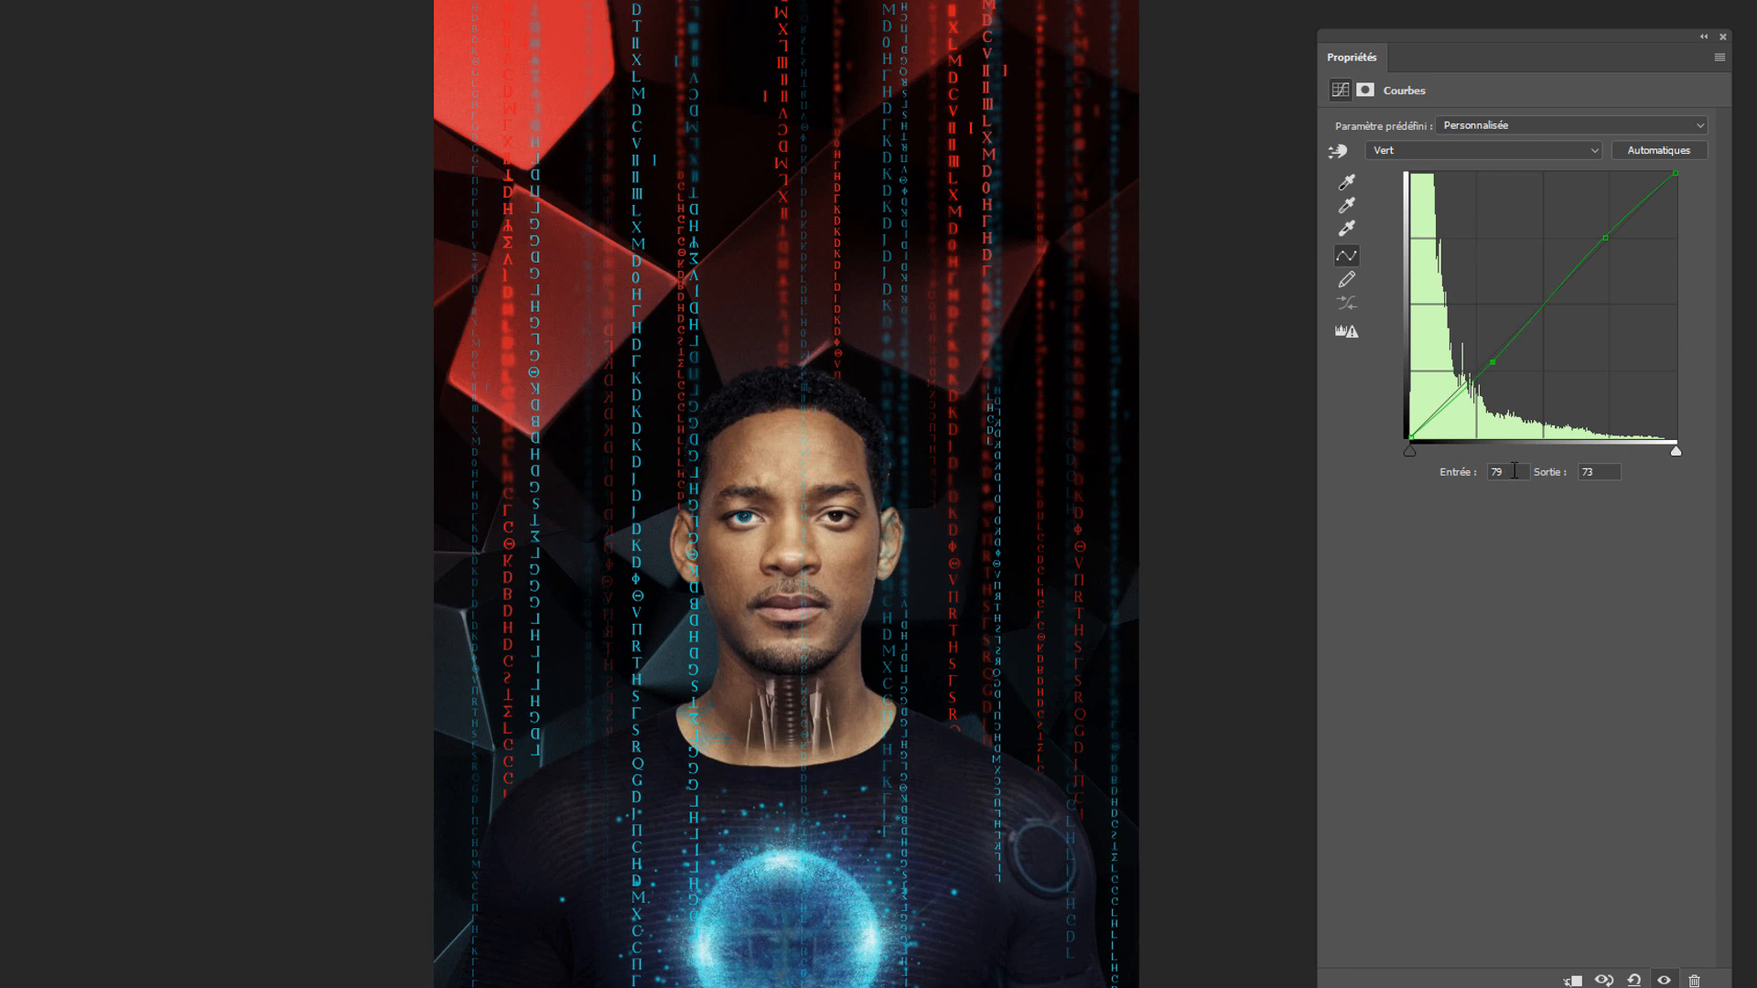
pyautogui.click(1515, 470)
pyautogui.click(1597, 471)
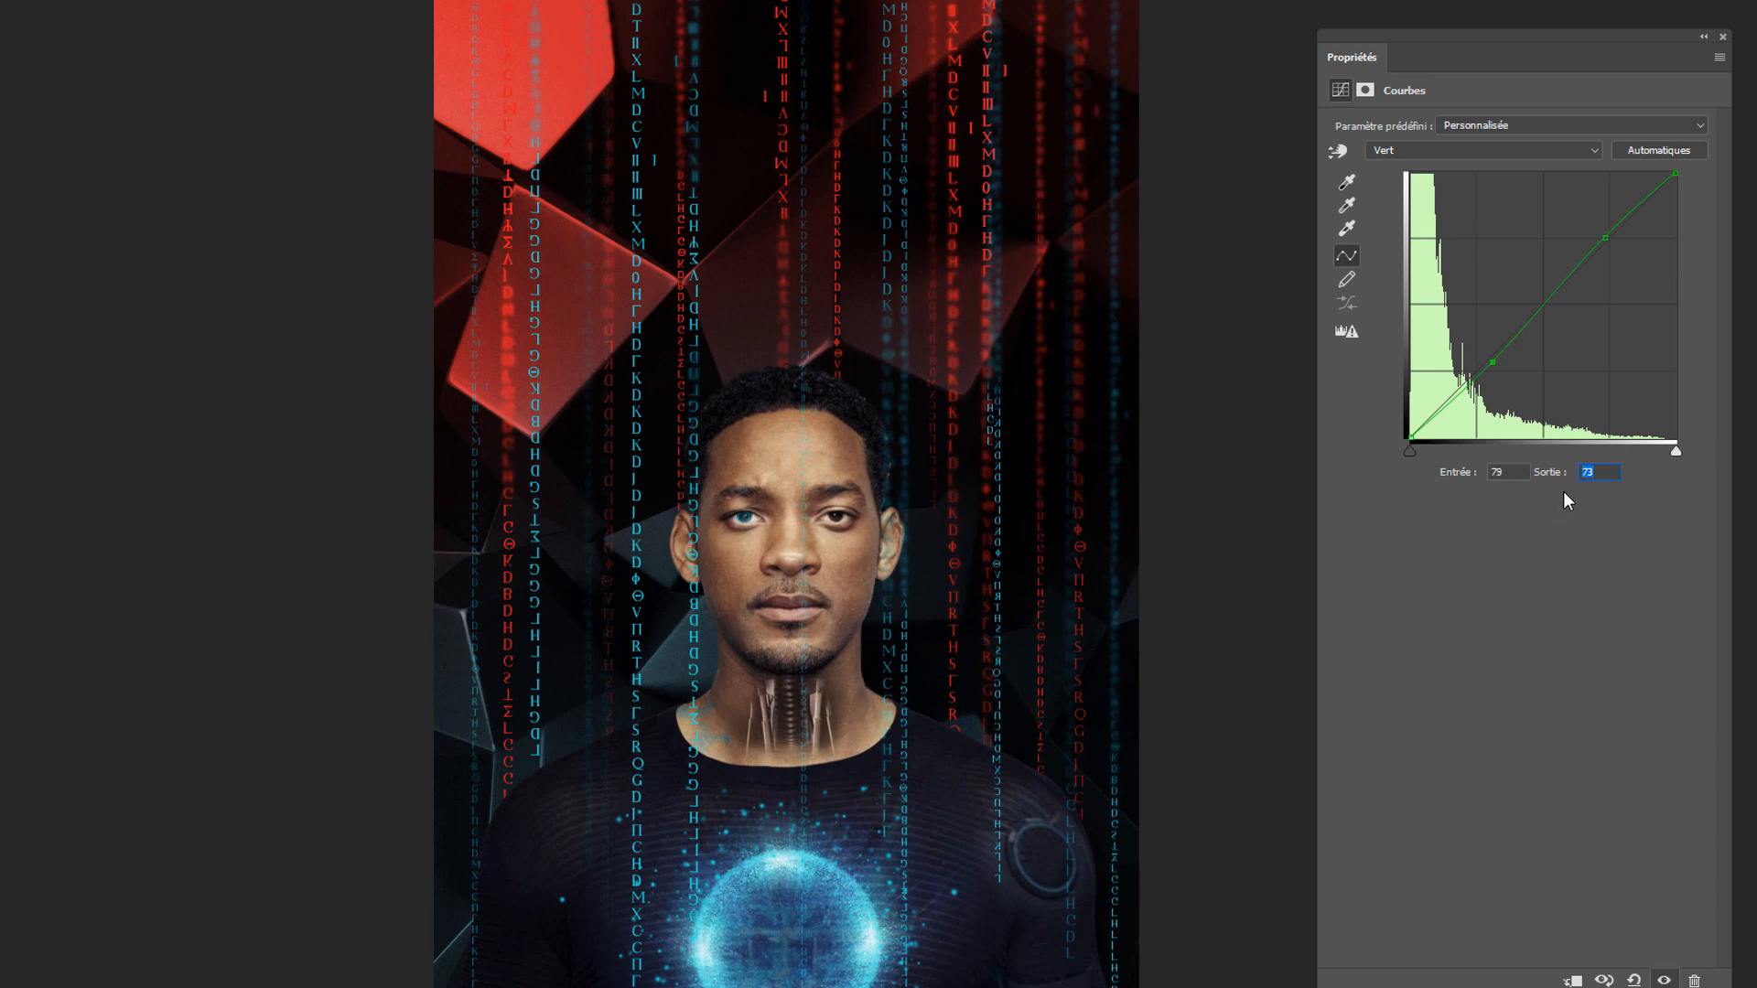
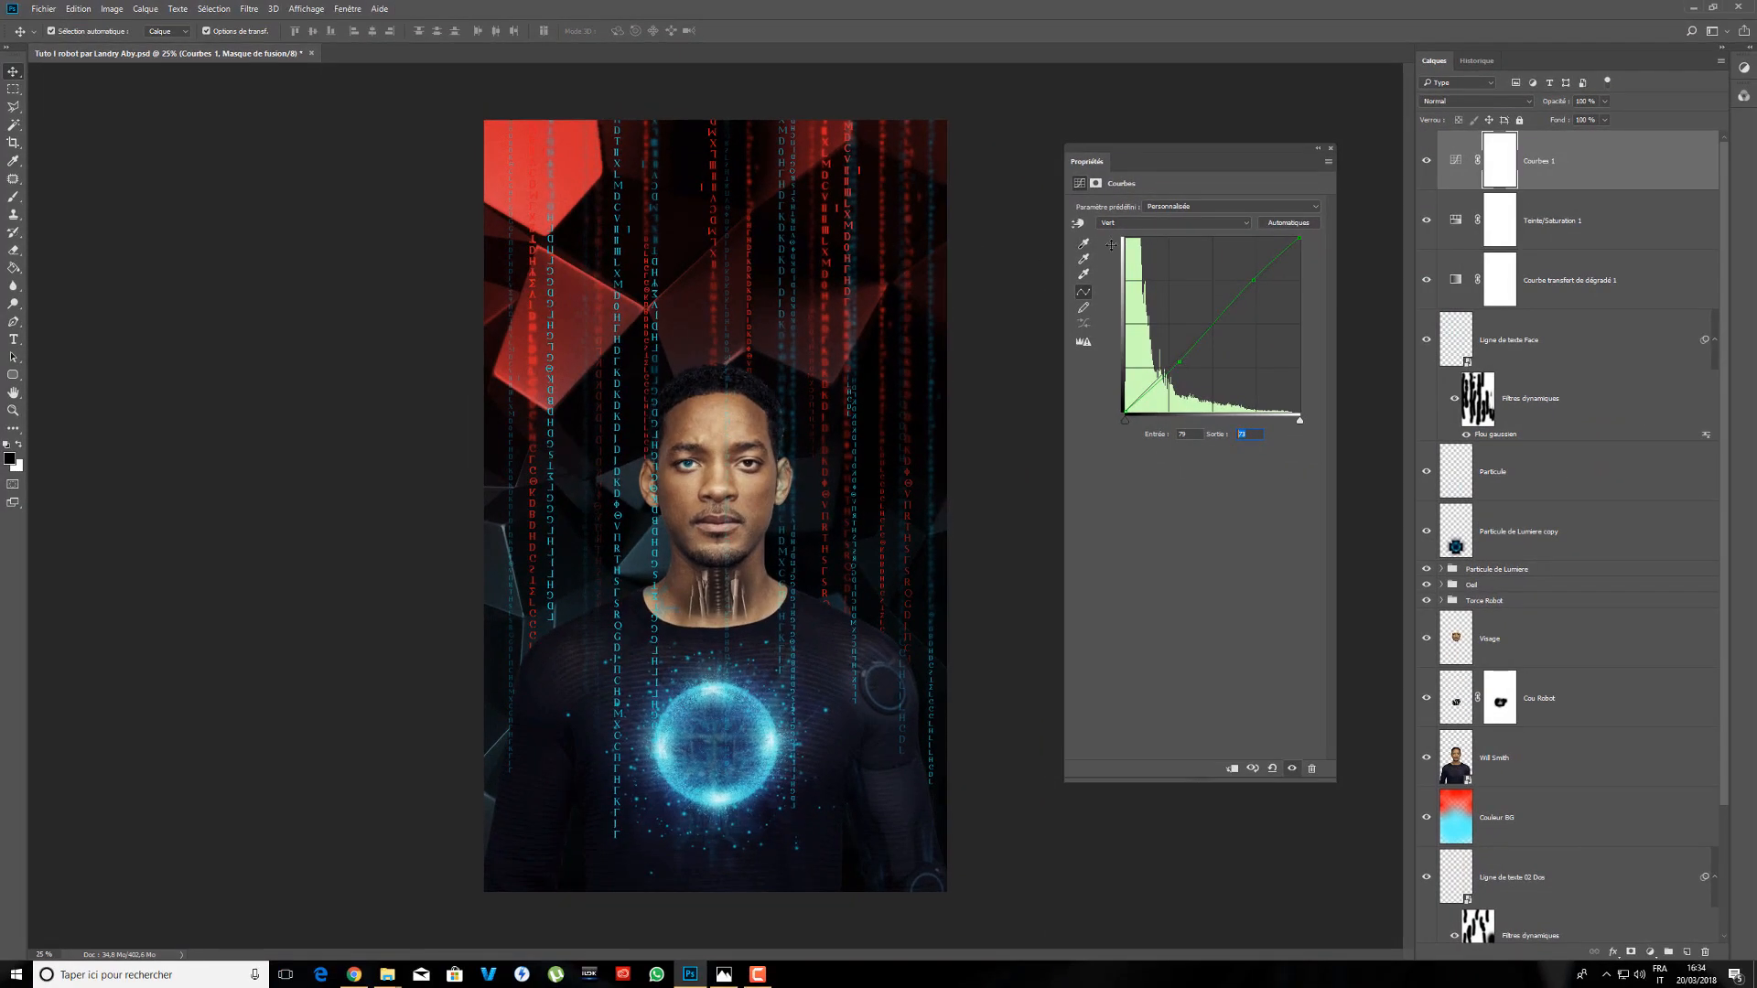
# - Switch the Courbes adjustment's curve to the Bleu channel and check the finished reference poster in Photos
pyautogui.click(1131, 225)
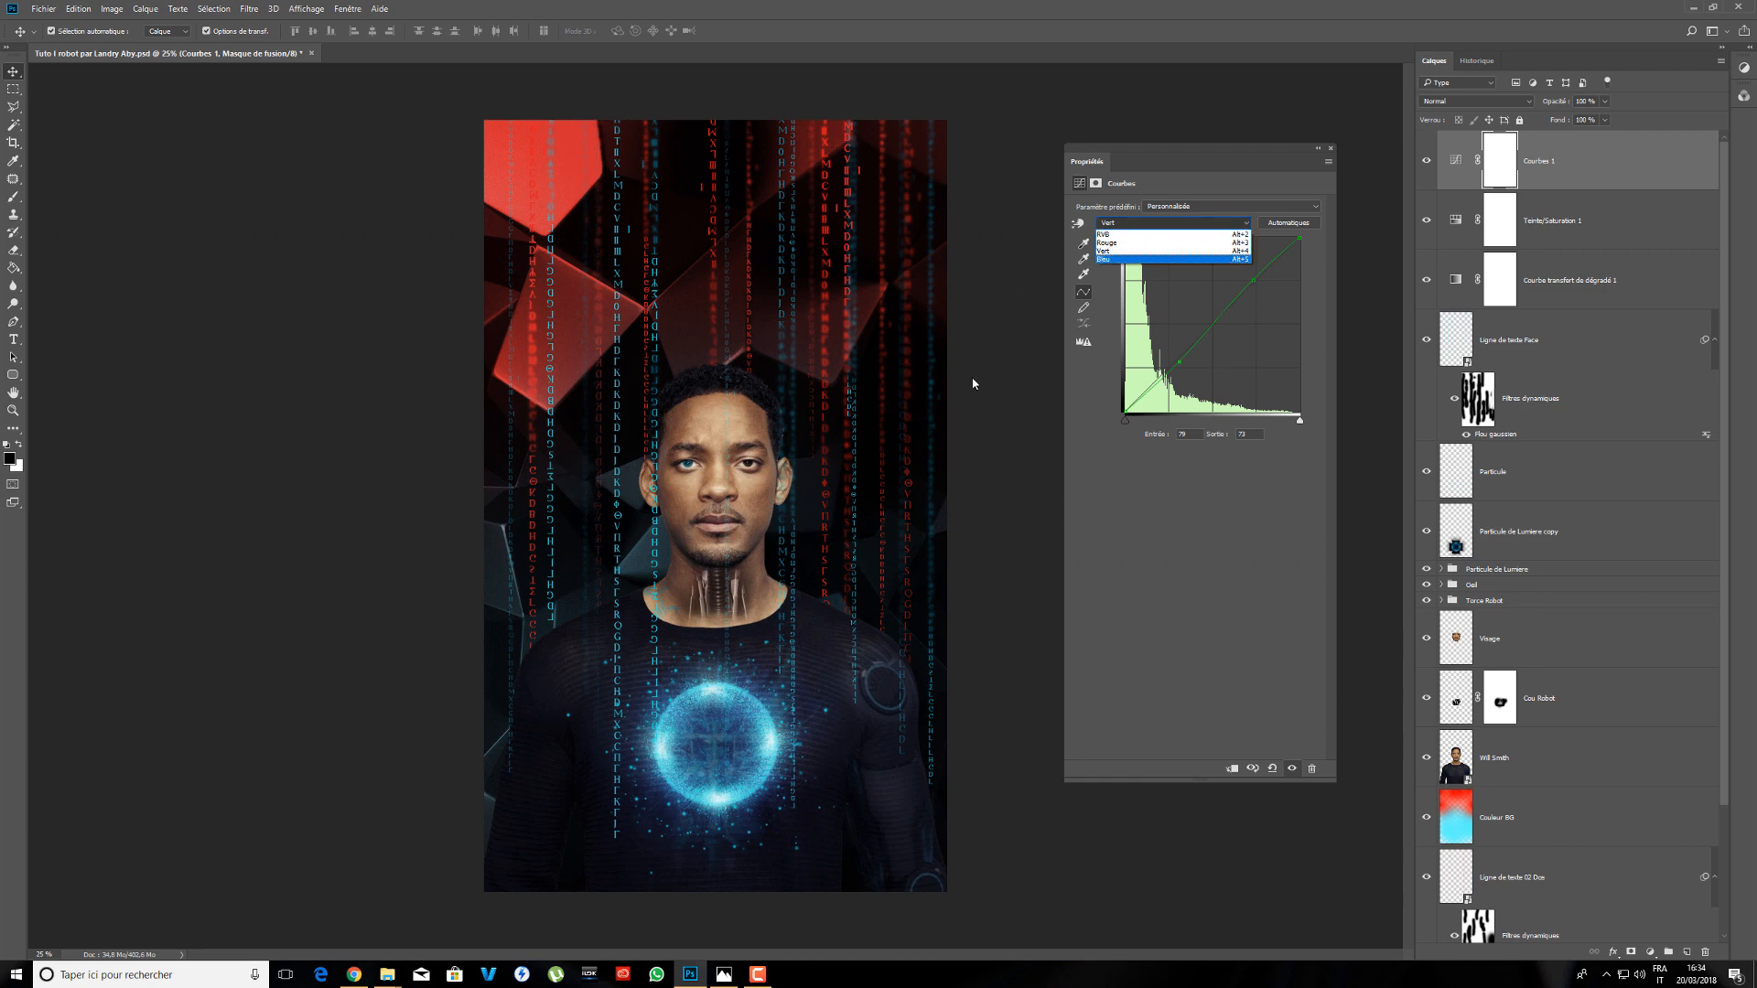
pyautogui.click(1109, 260)
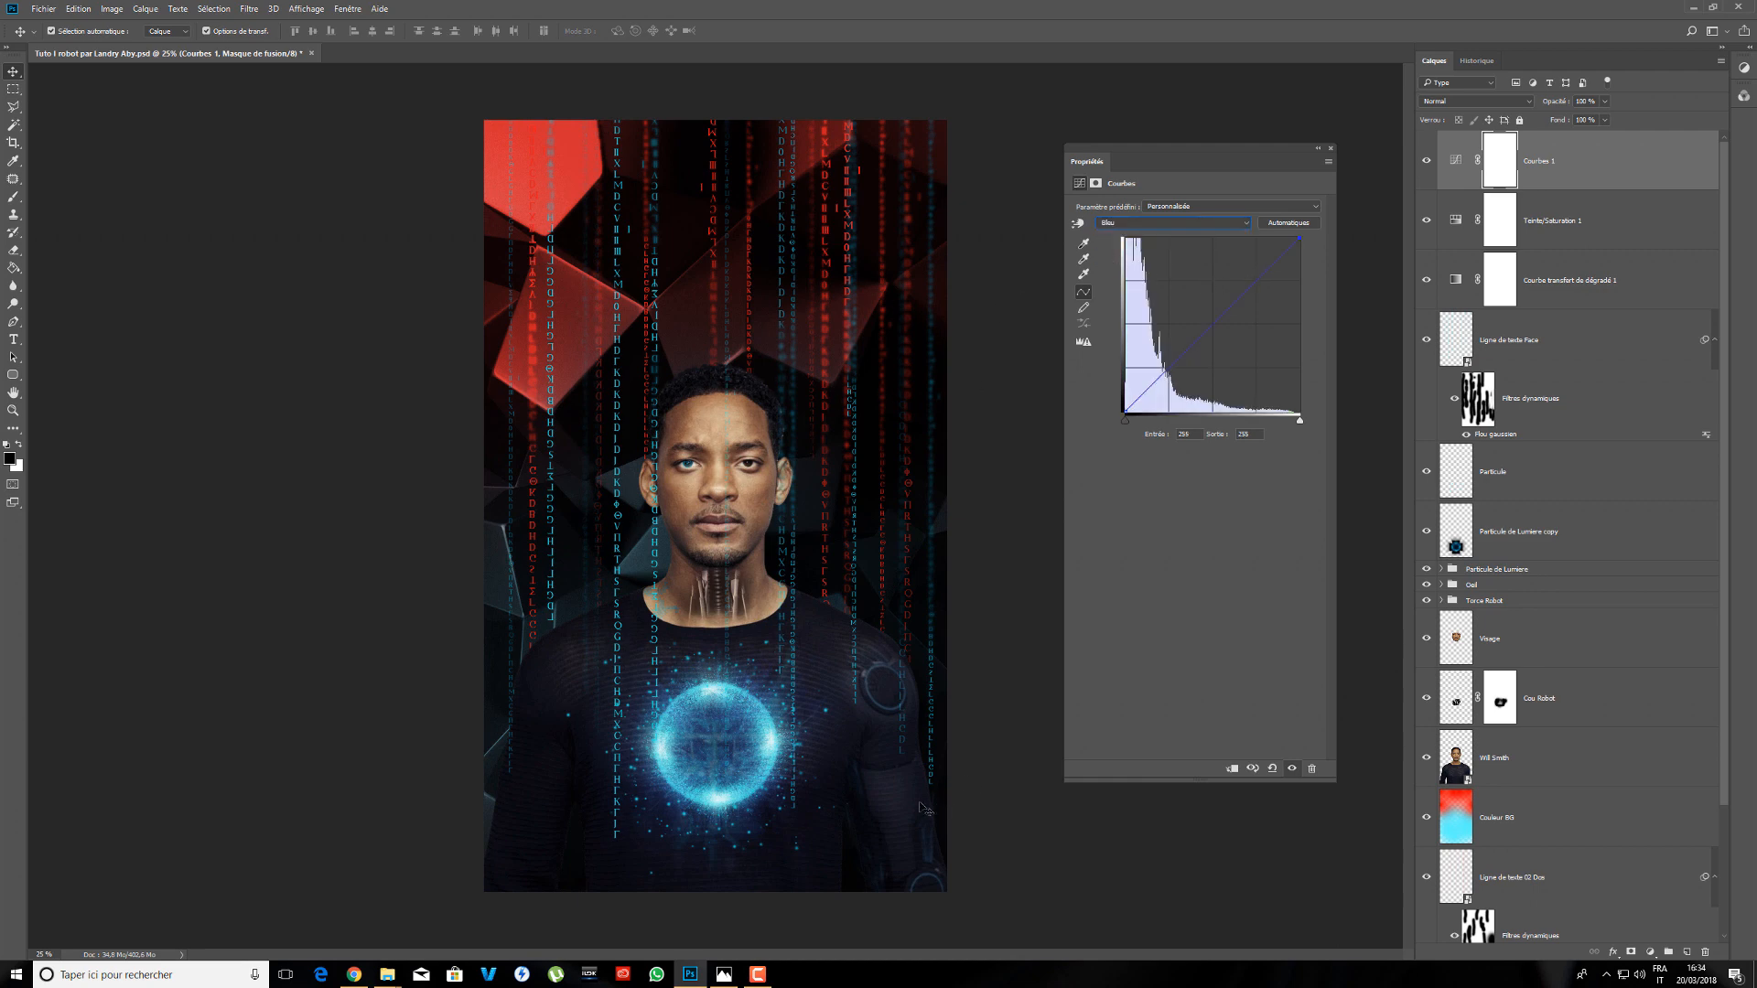
pyautogui.click(726, 976)
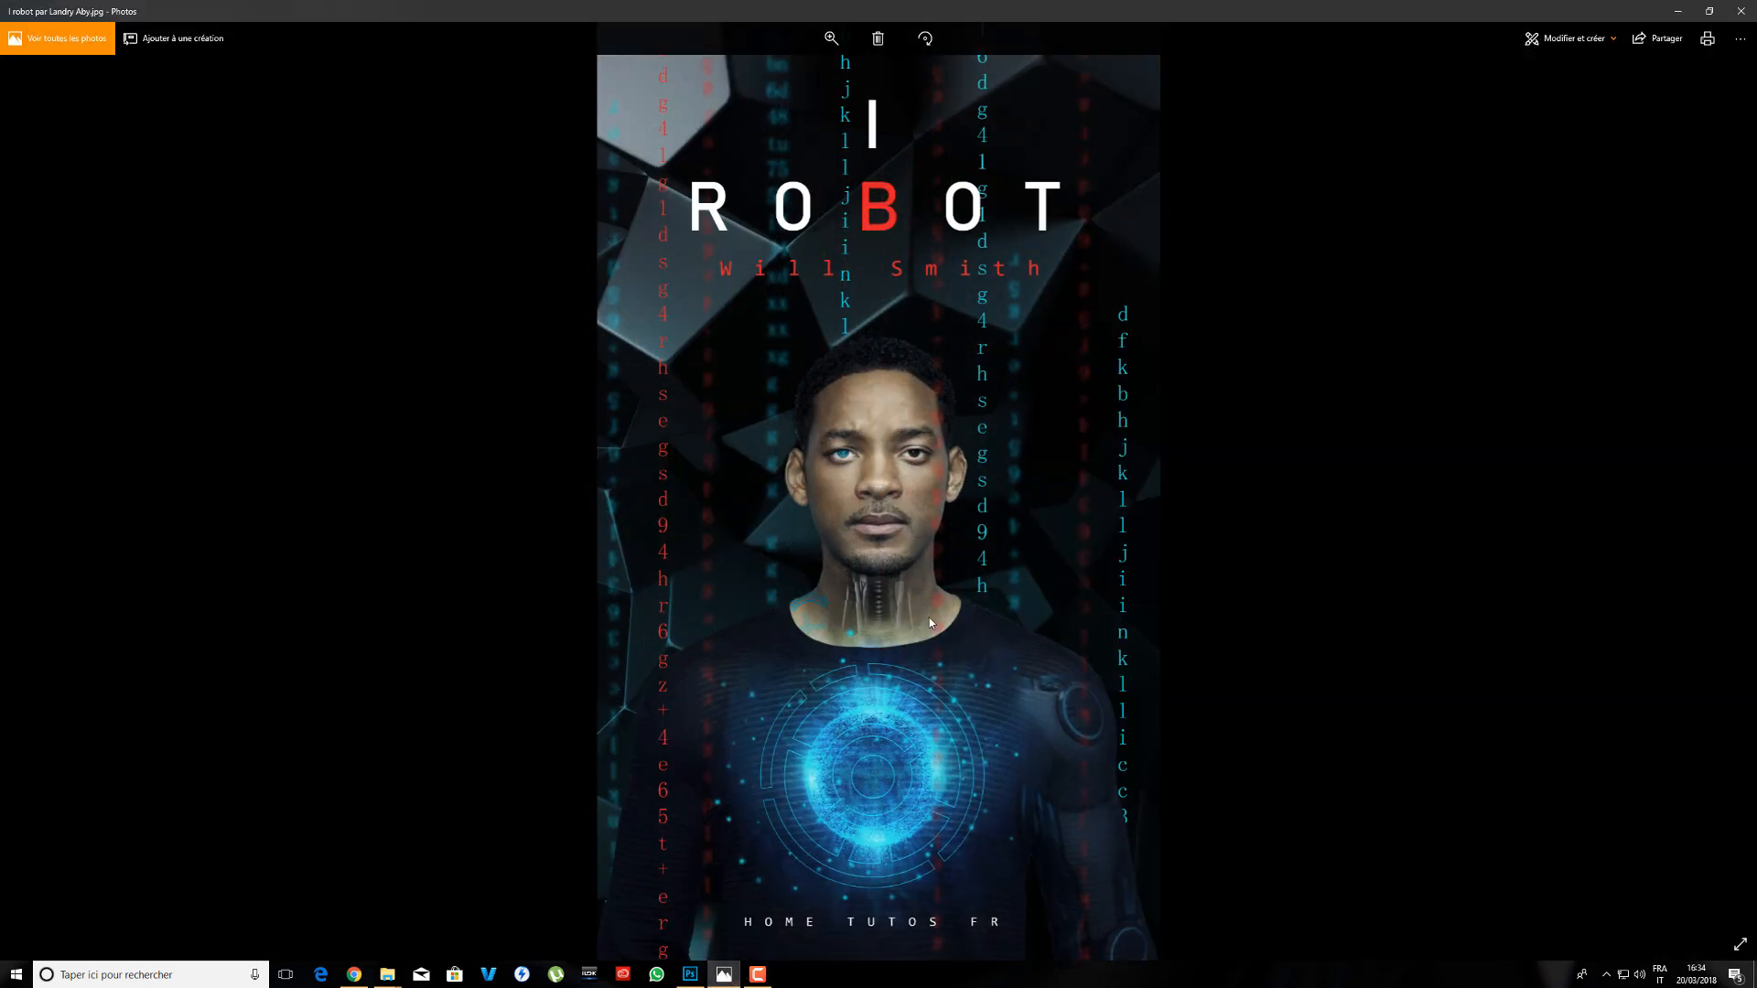
pyautogui.click(1677, 11)
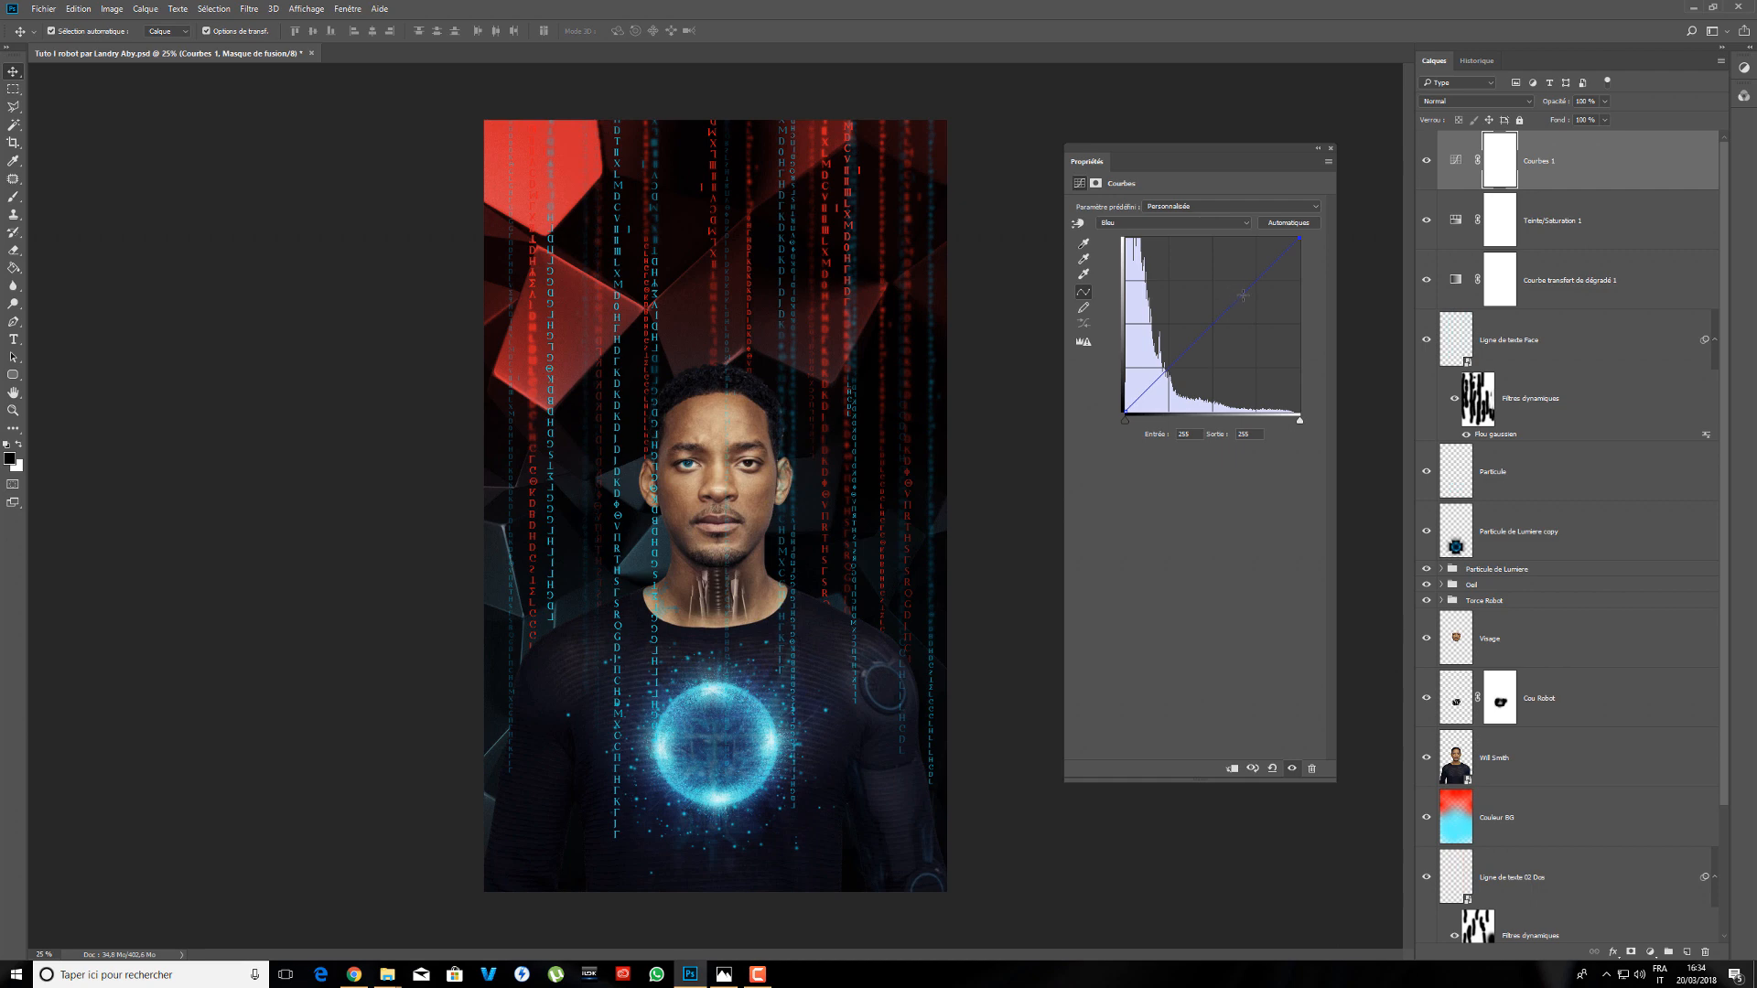
# - Shape the Bleu curve with a highlight point at input 188, output 203, a midtone point, and a shadow point at input 58, output 59
pyautogui.click(1243, 291)
pyautogui.moveTo(1244, 286); pyautogui.dragTo(1243, 284)
pyautogui.moveTo(1175, 354)
pyautogui.mouseDown()
pyautogui.moveTo(1186, 343)
pyautogui.moveTo(1158, 375)
pyautogui.mouseUp()
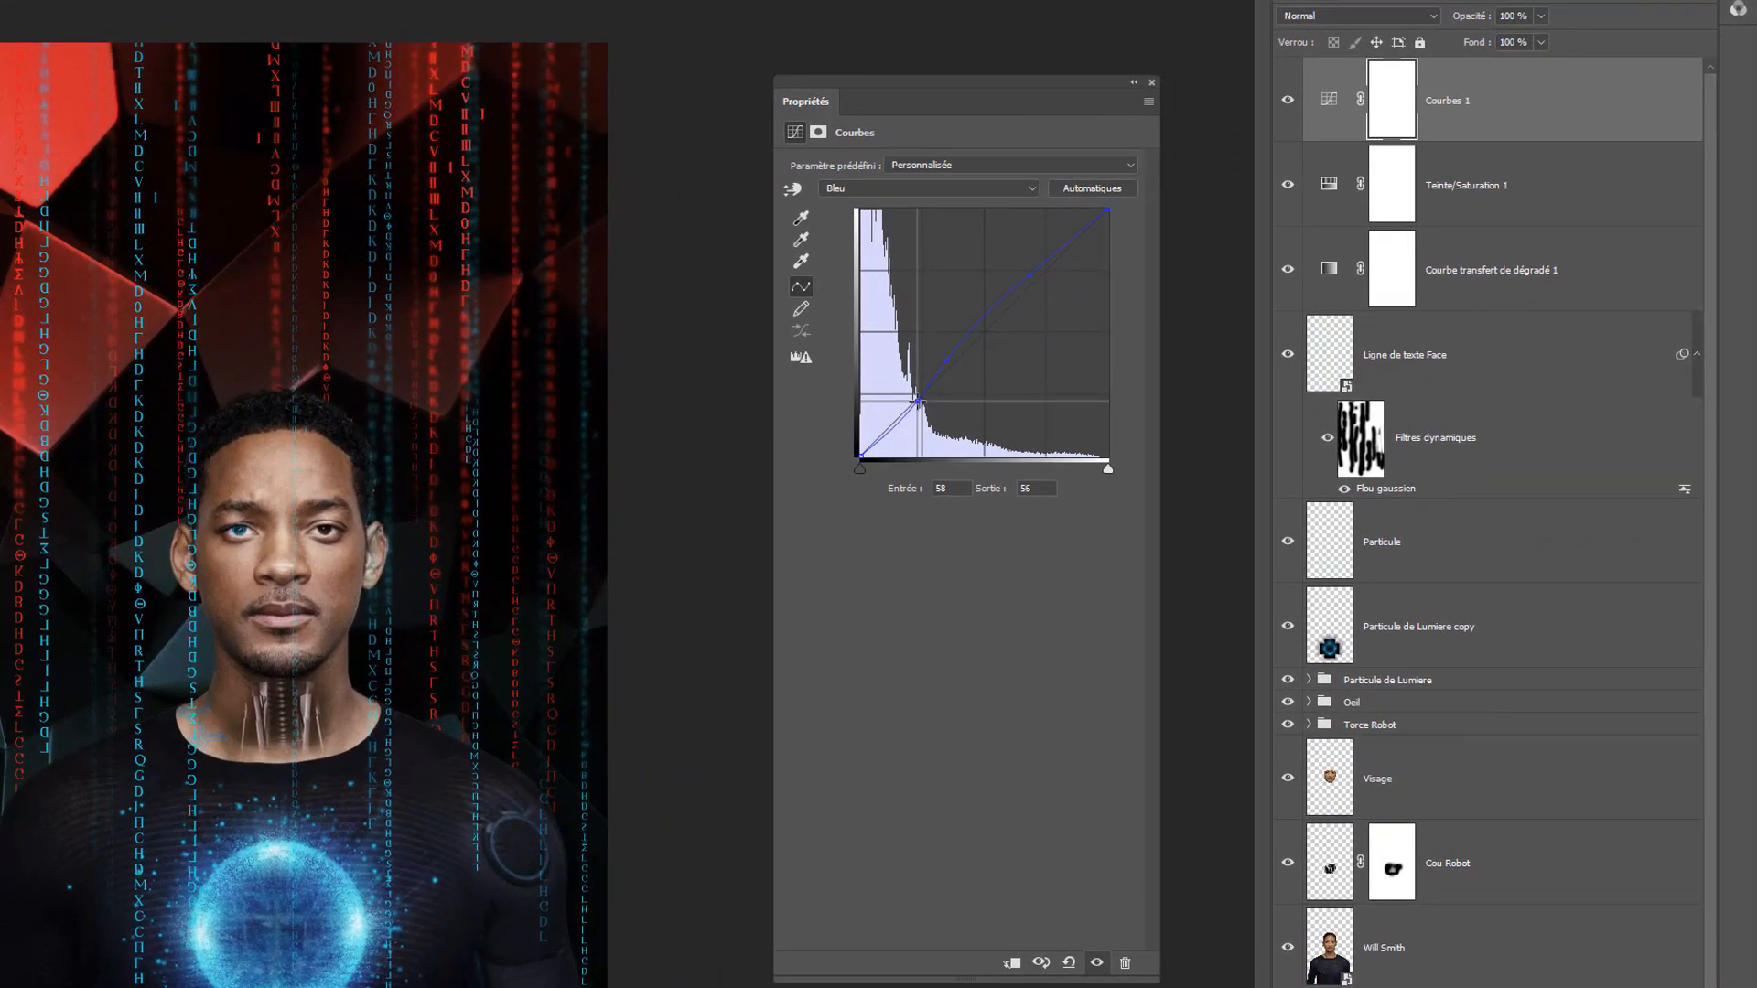
pyautogui.moveTo(918, 401); pyautogui.dragTo(918, 398)
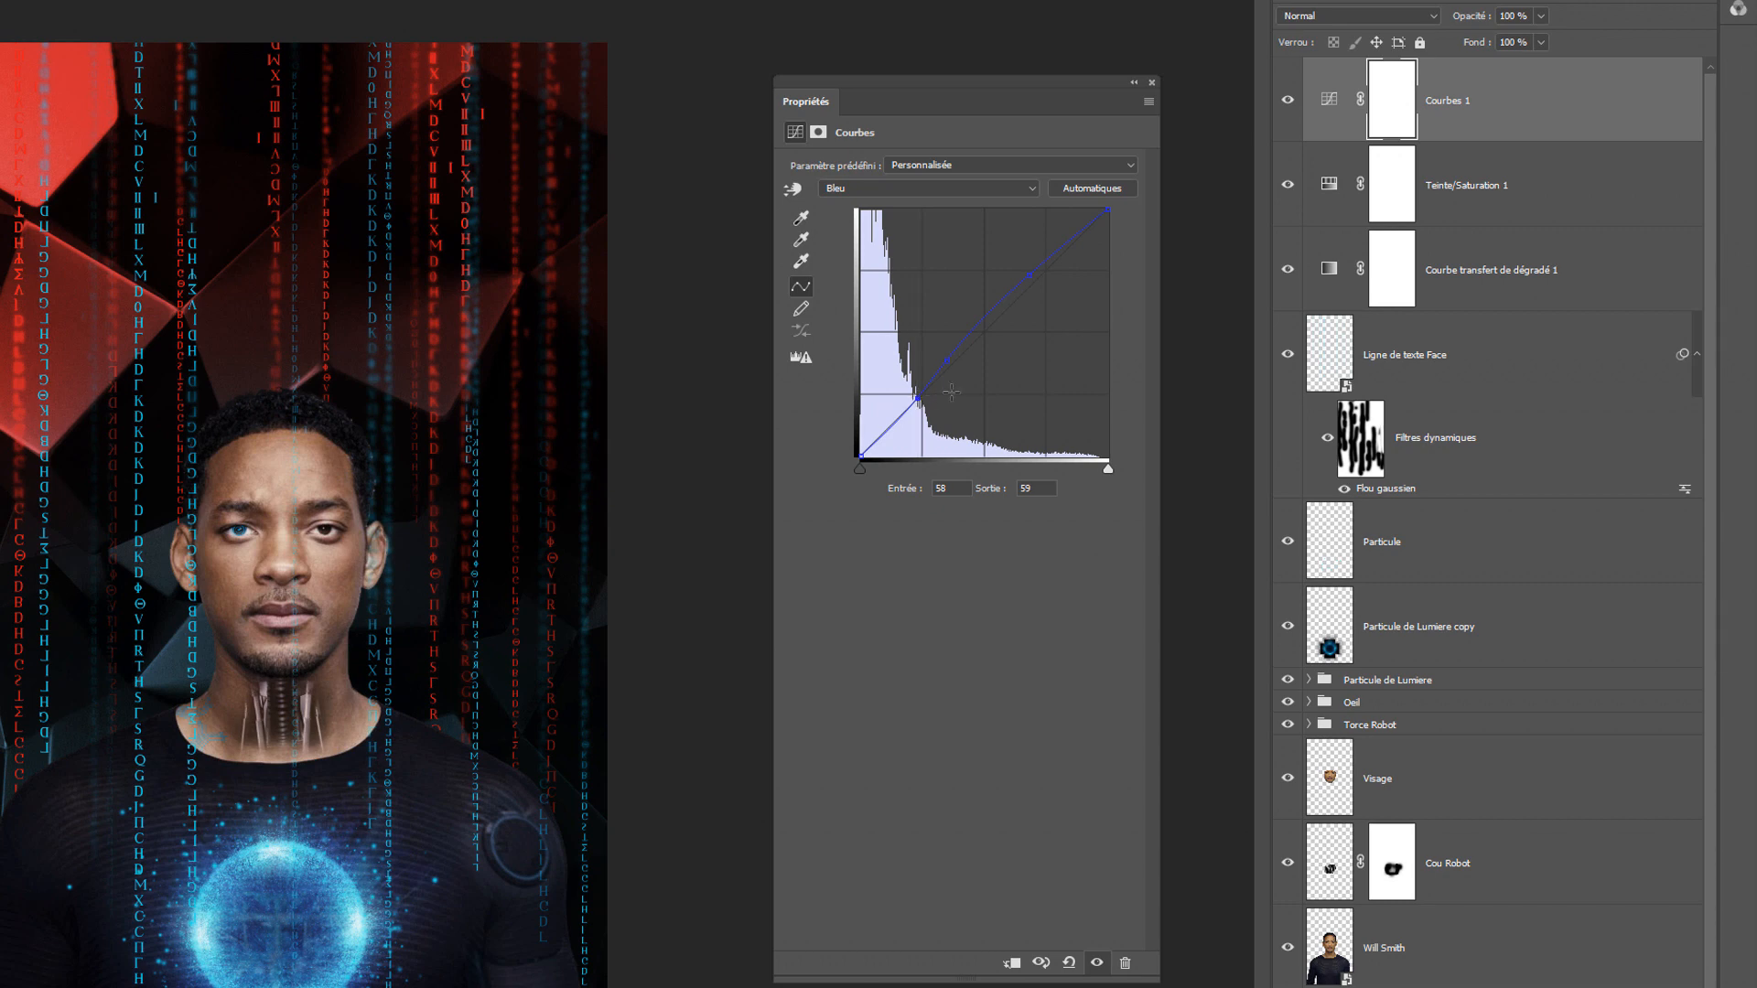
pyautogui.moveTo(1030, 273); pyautogui.dragTo(1043, 260)
pyautogui.click(1050, 488)
pyautogui.click(942, 488)
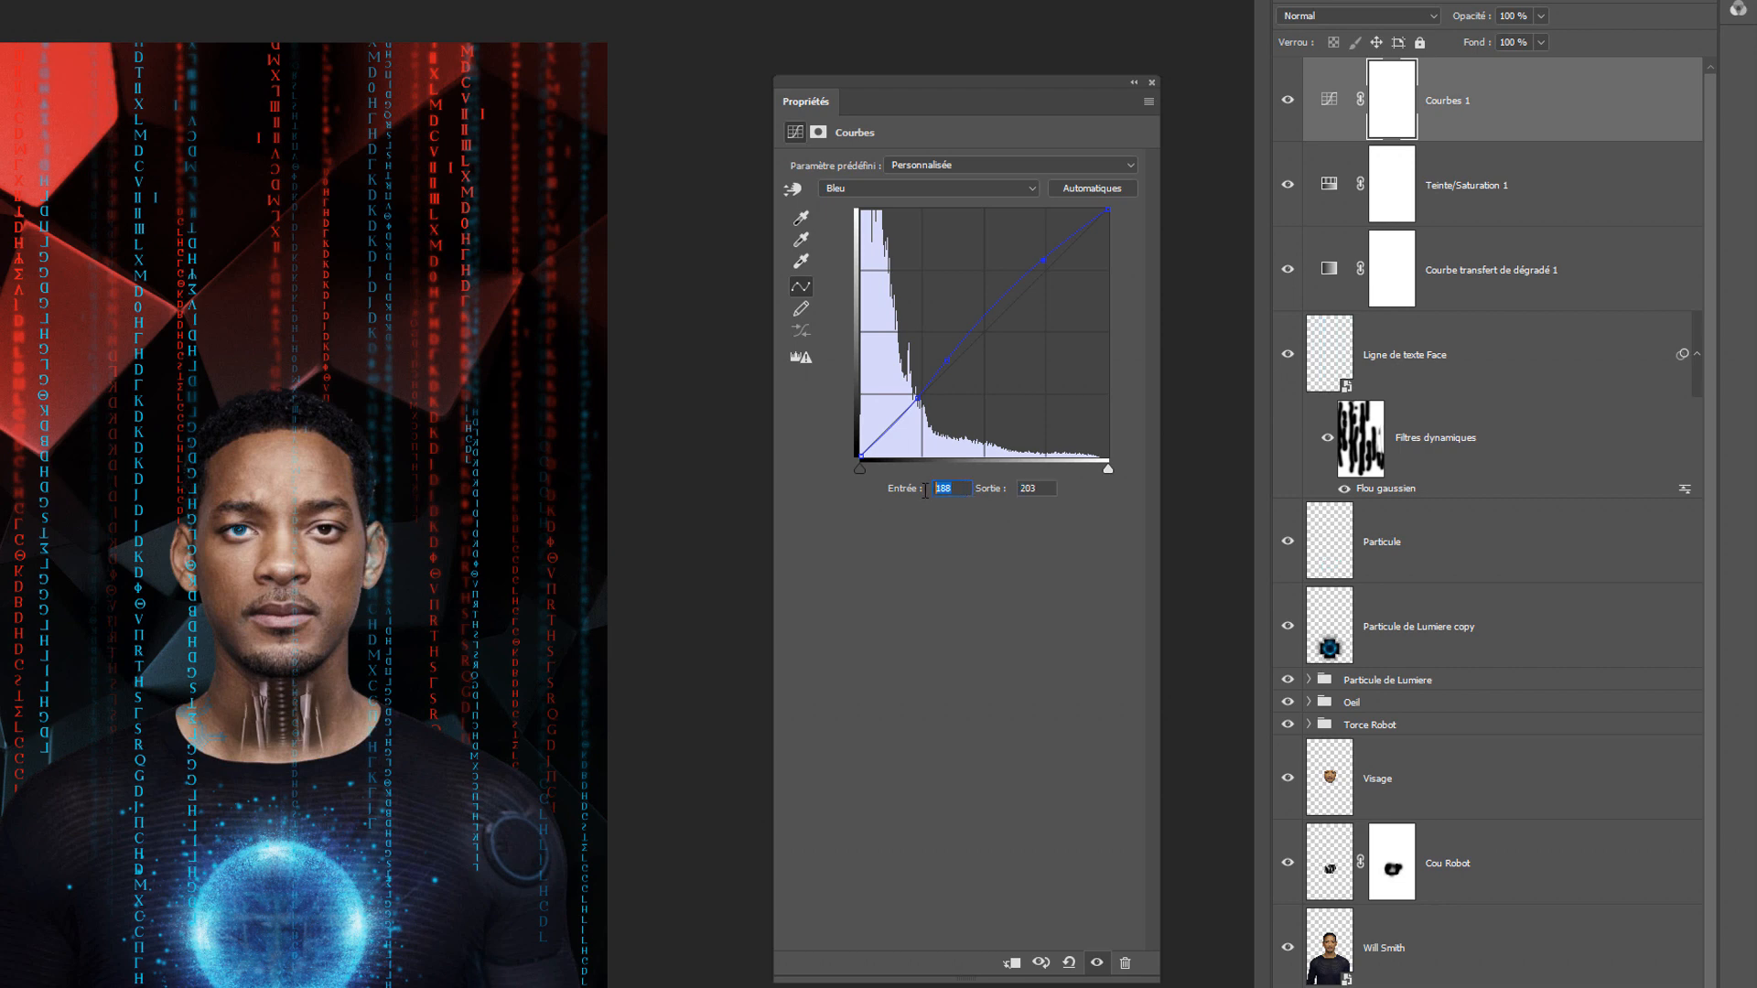
pyautogui.click(946, 358)
pyautogui.click(941, 489)
pyautogui.click(1048, 490)
pyautogui.click(918, 396)
pyautogui.click(1149, 81)
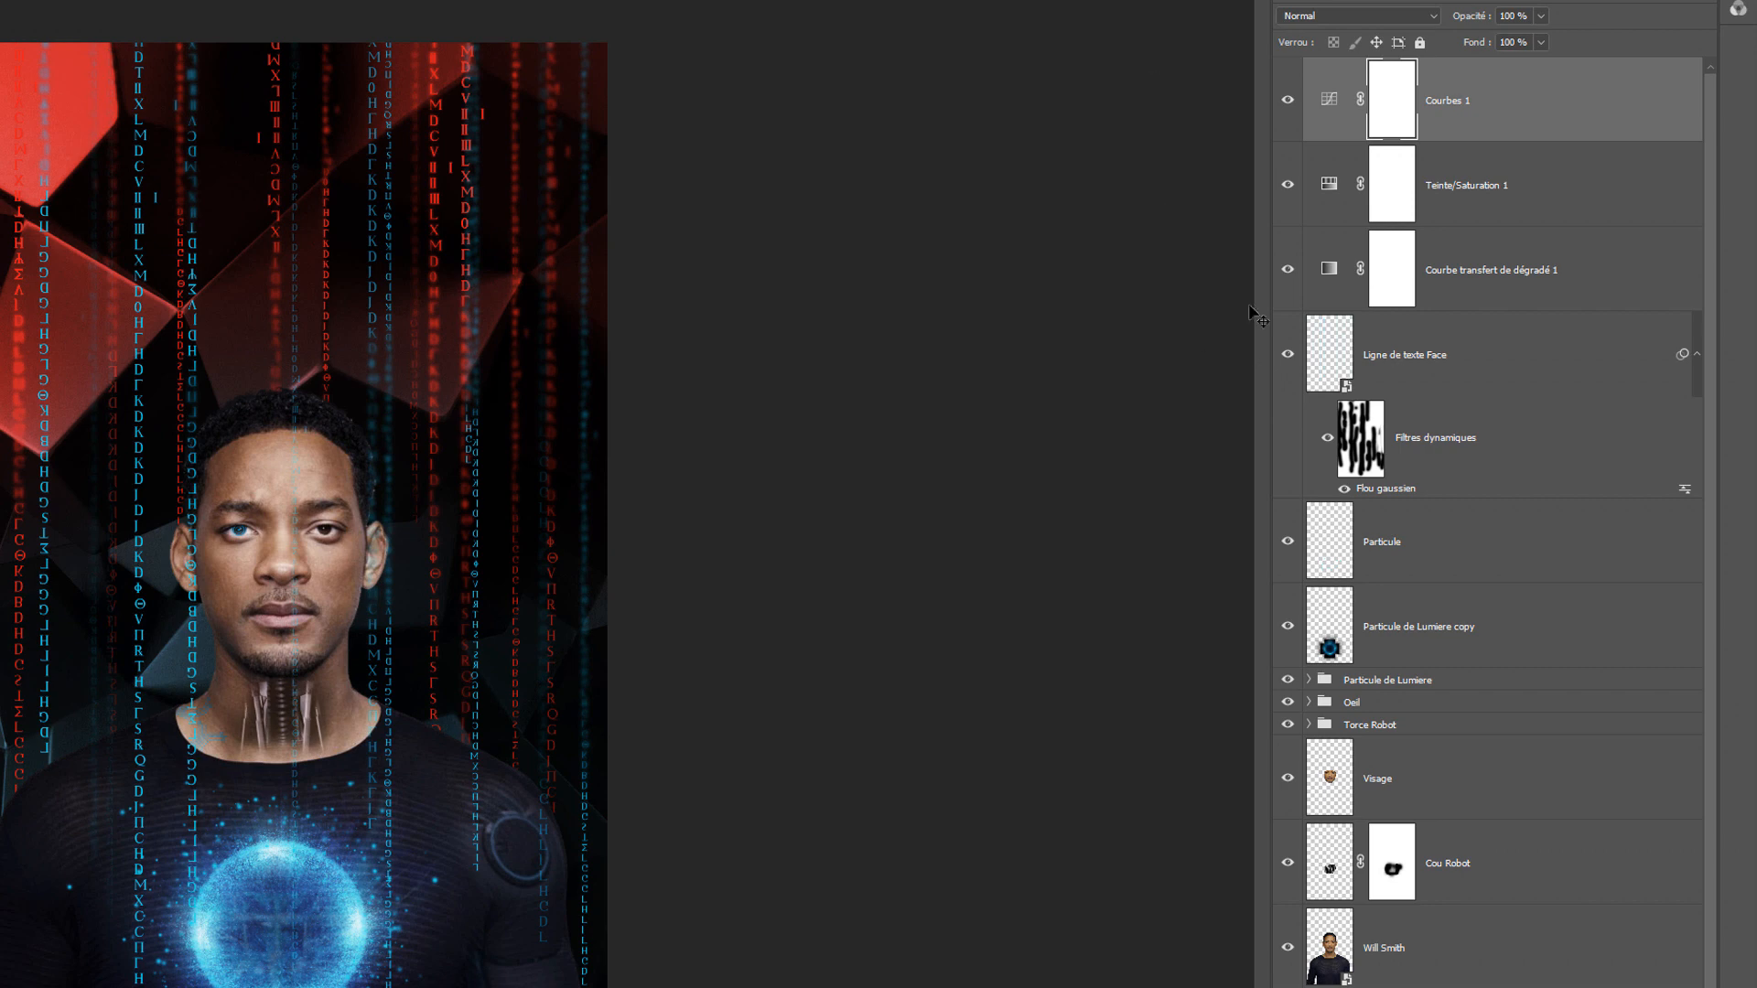
# - Move the Courbes 1 layer below the Teinte/Saturation 1 layer in the stack
pyautogui.click(1329, 187)
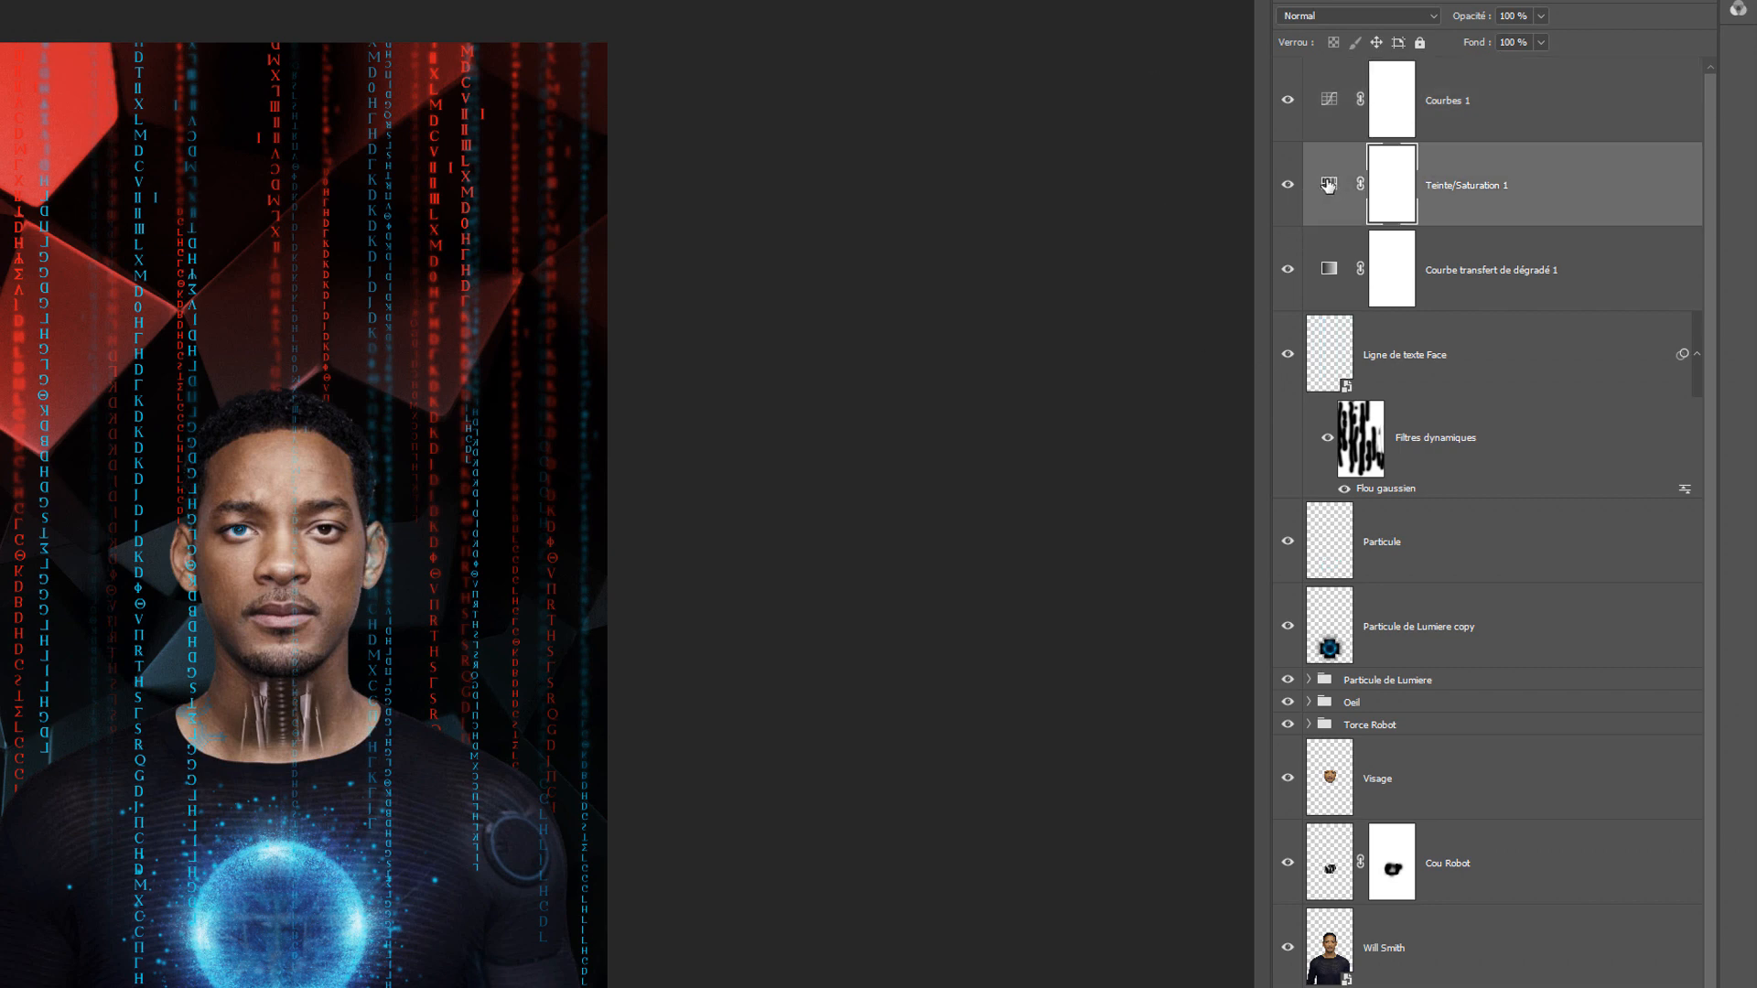
pyautogui.doubleClick(1329, 185)
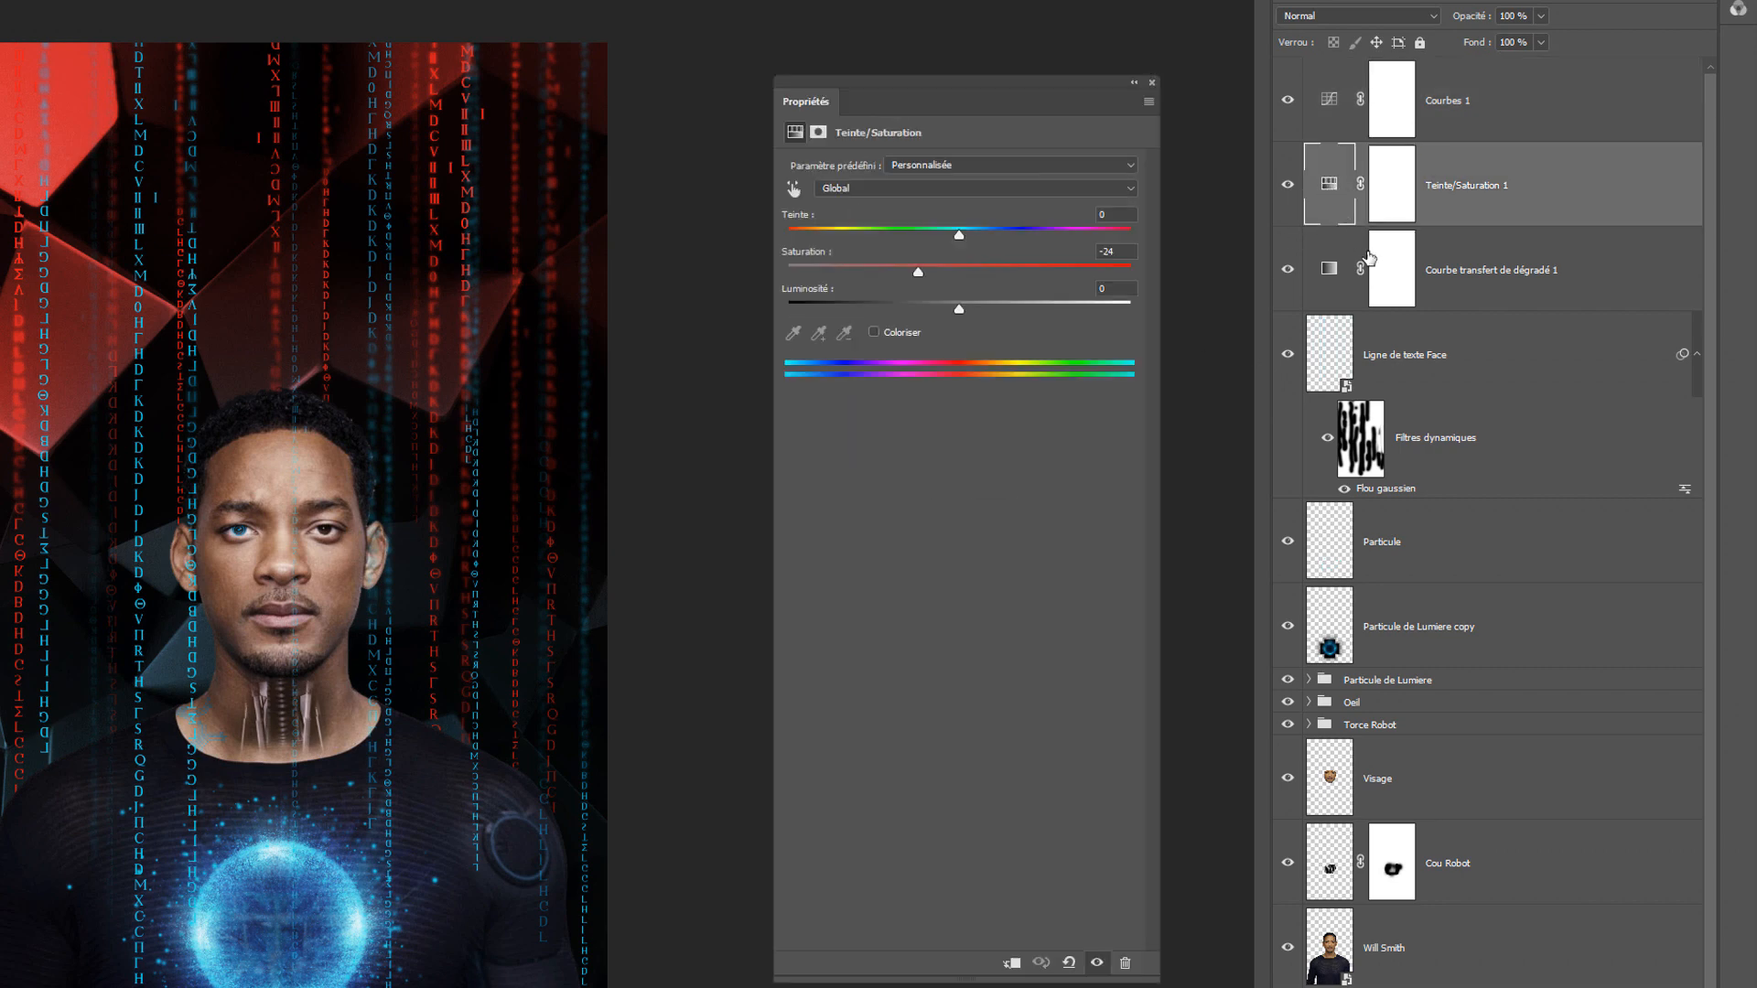
pyautogui.keyDown('shift'); pyautogui.click(1496, 103); pyautogui.keyUp('shift')
pyautogui.moveTo(1496, 104); pyautogui.dragTo(1473, 188)
pyautogui.click(1482, 204)
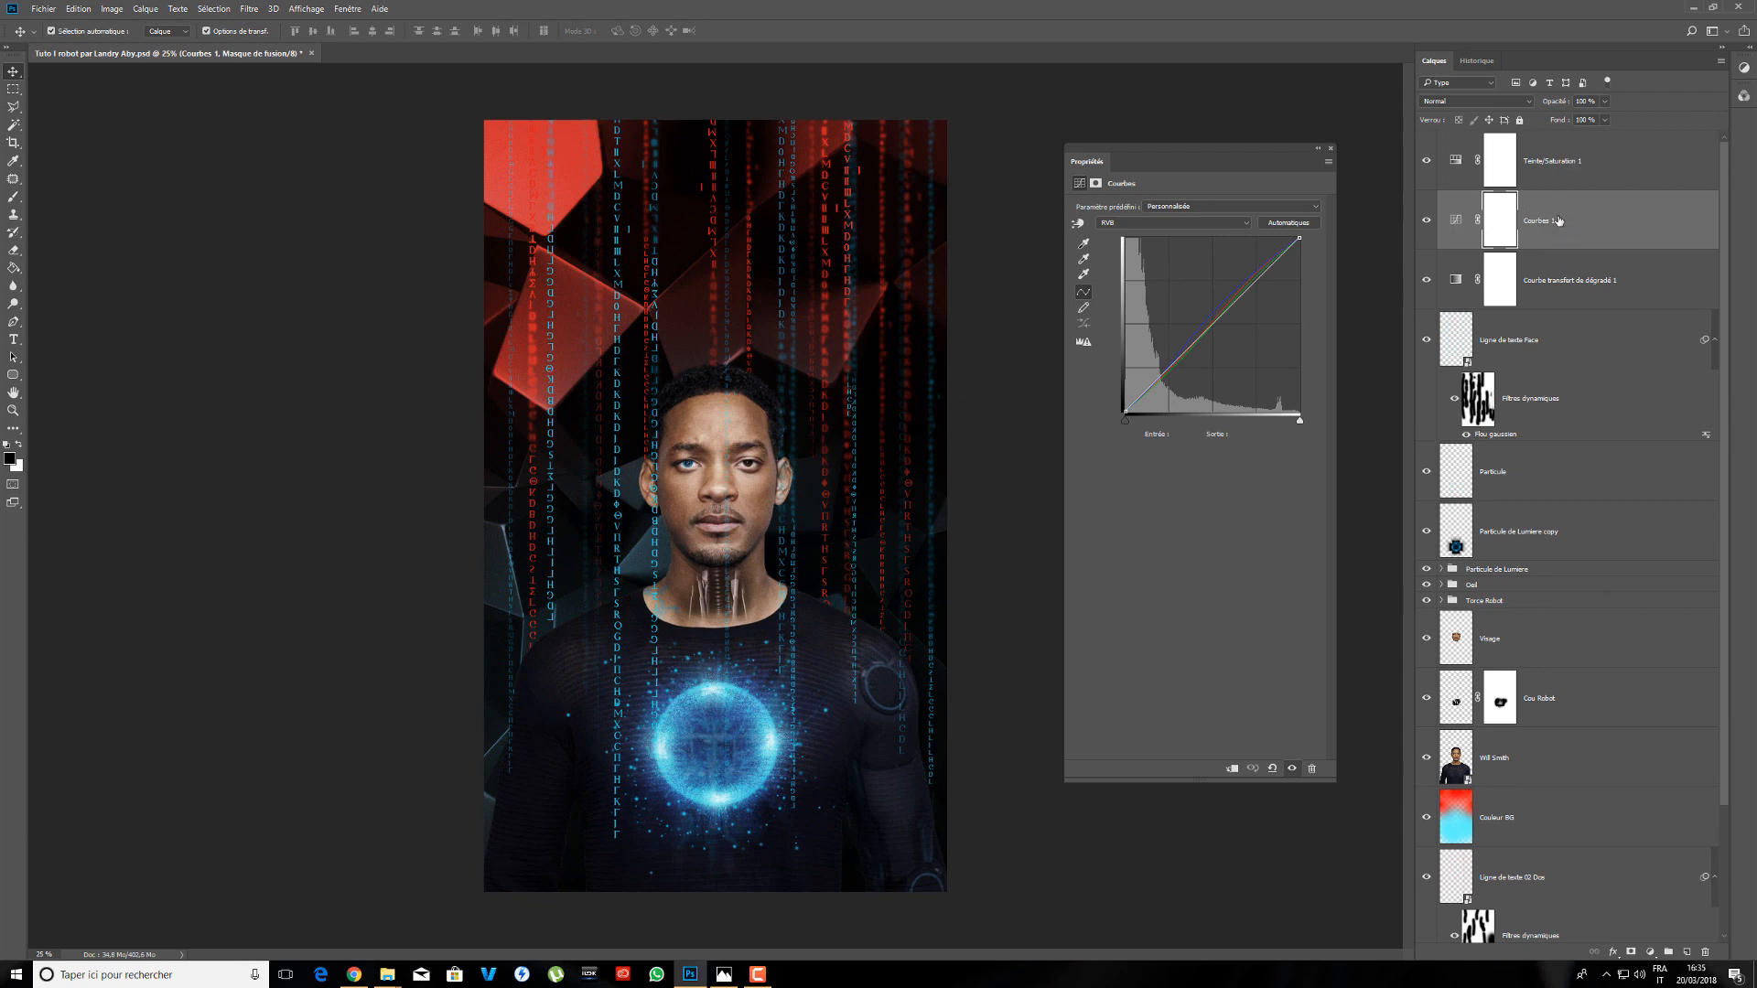
# - Set the Teinte/Saturation 1 layer's saturation to about -10
pyautogui.click(1550, 167)
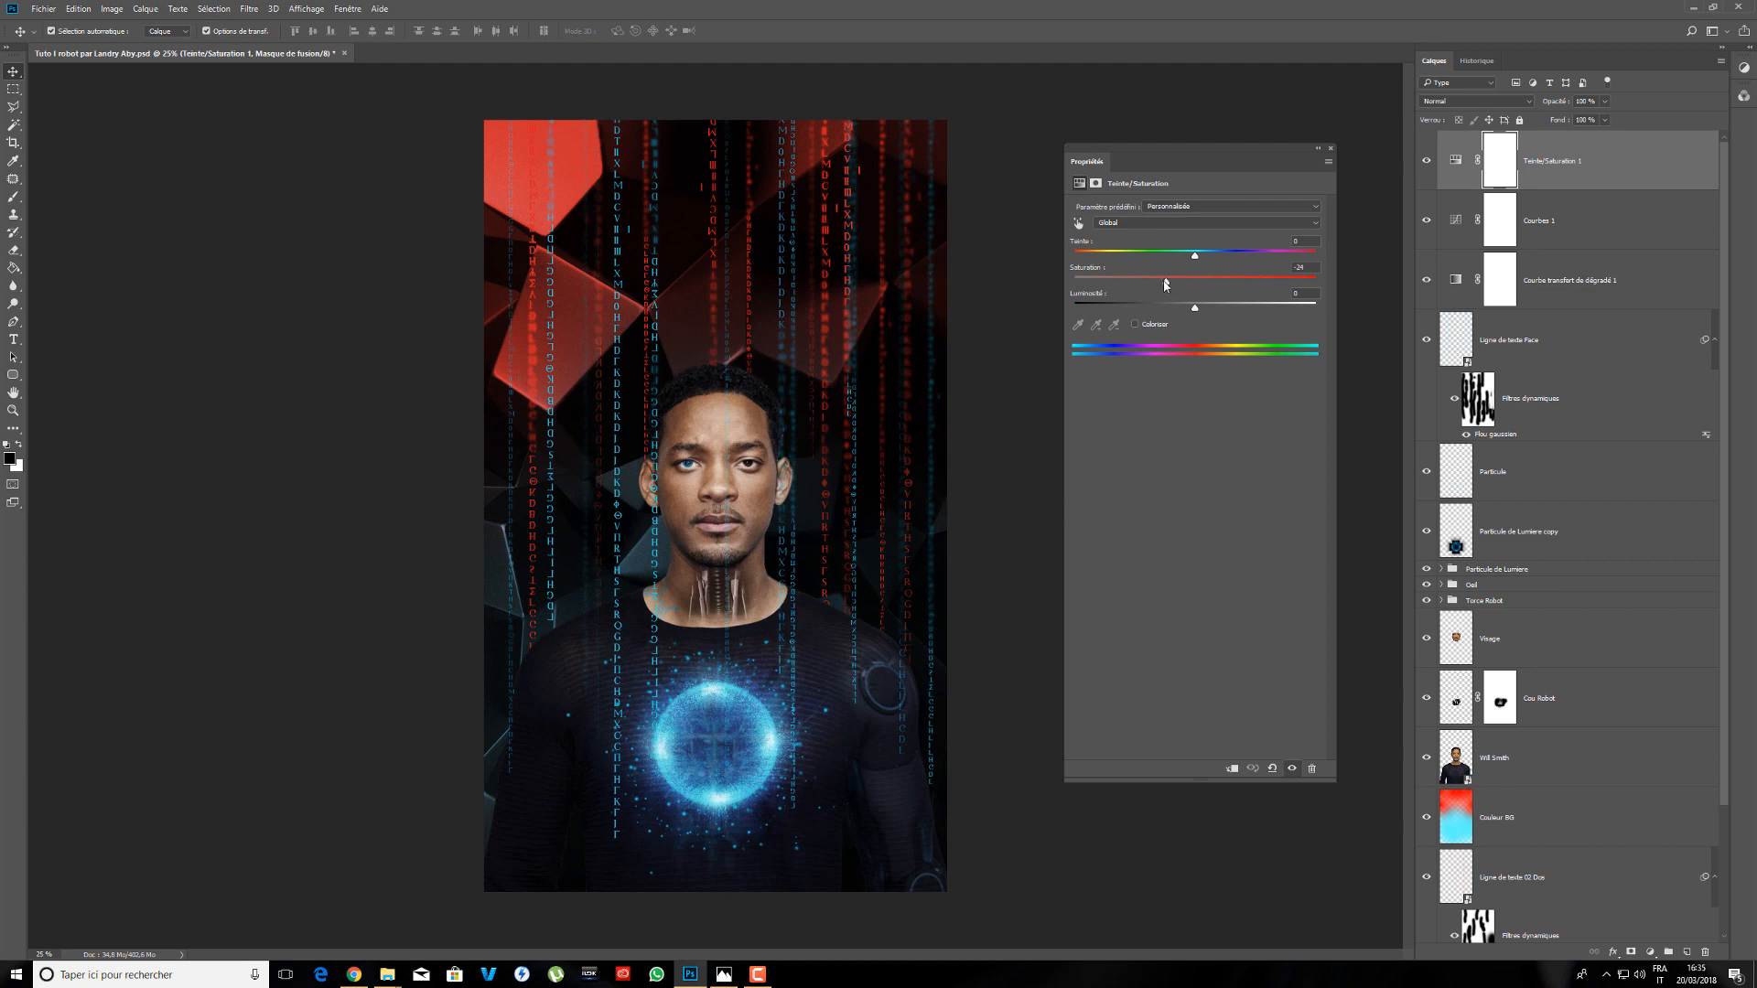
pyautogui.moveTo(1163, 284); pyautogui.dragTo(1155, 284)
pyautogui.click(1330, 149)
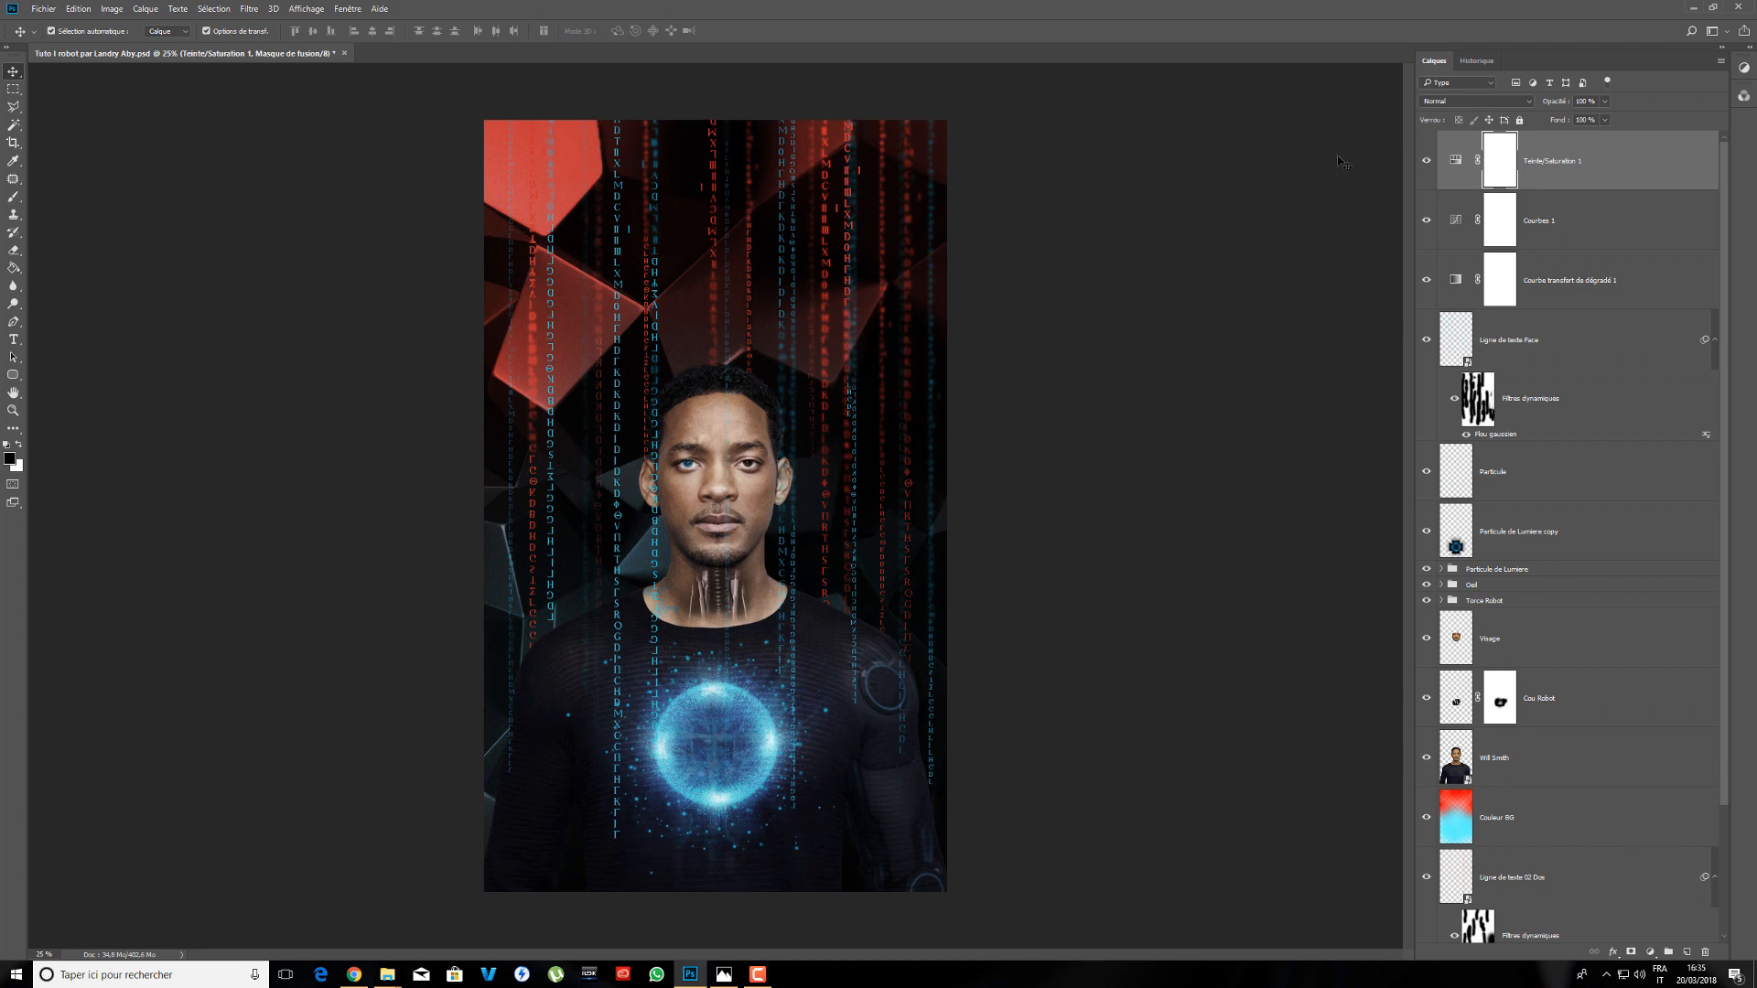
pyautogui.doubleClick(1455, 160)
pyautogui.moveTo(1156, 286); pyautogui.dragTo(1181, 285)
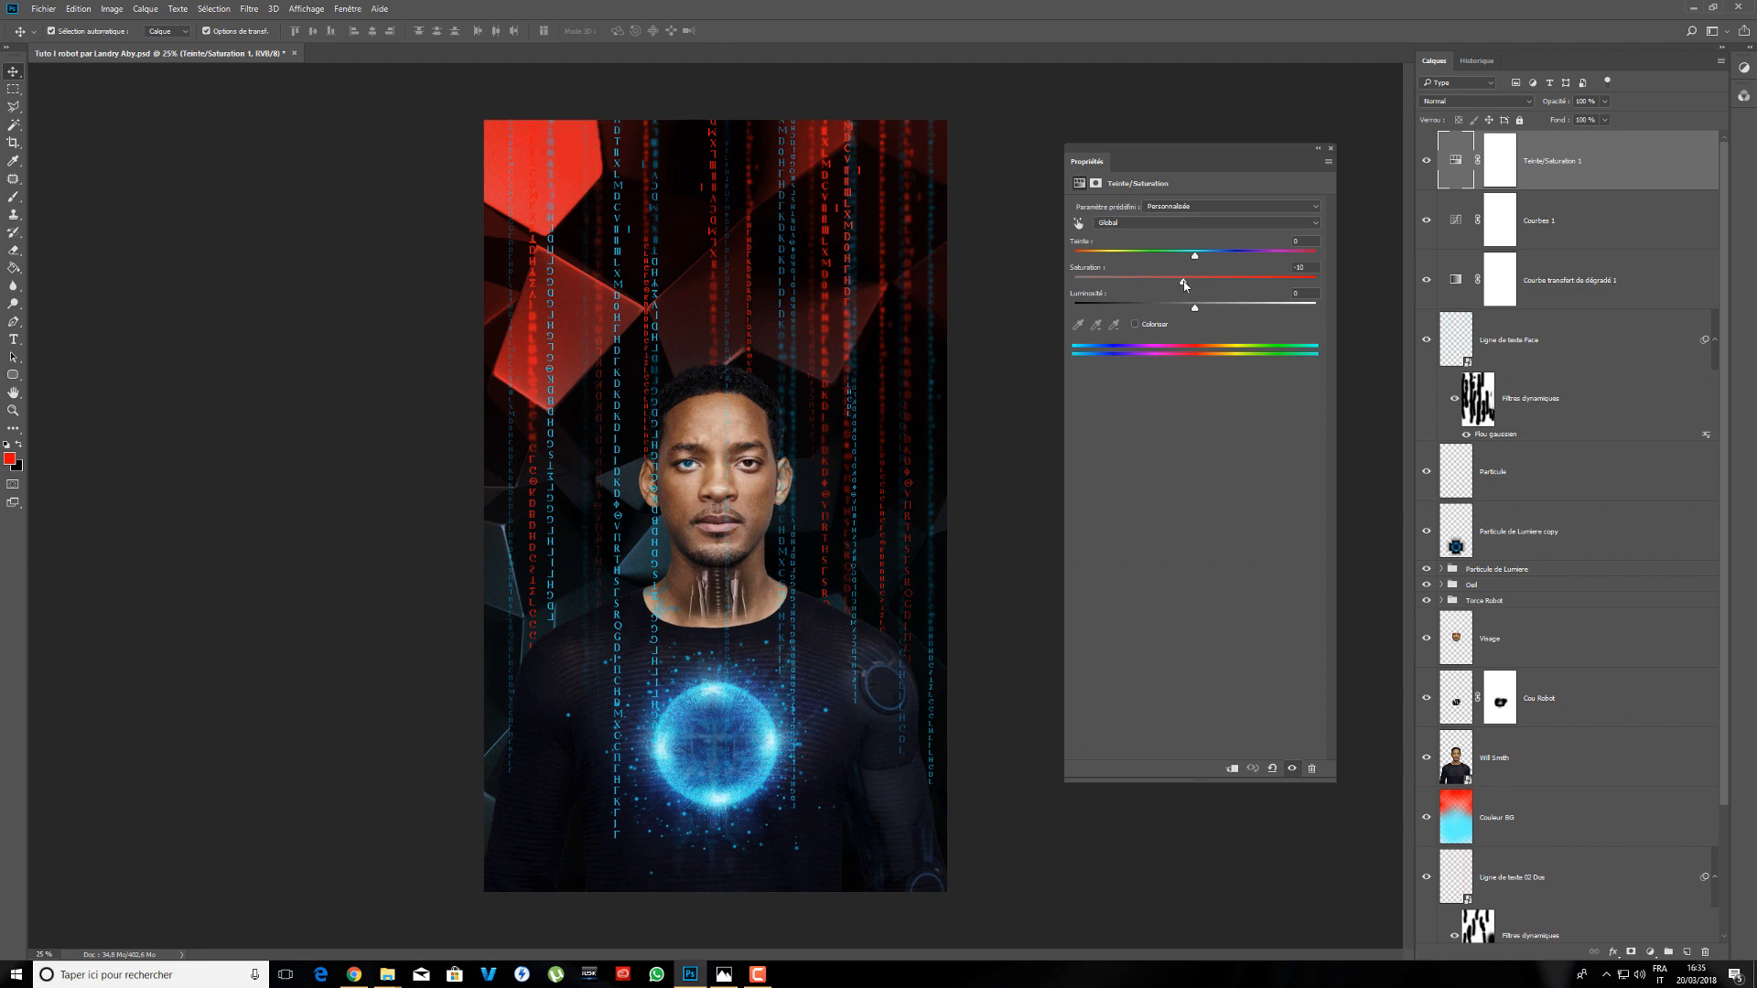
pyautogui.moveTo(1184, 285); pyautogui.dragTo(1183, 285)
pyautogui.click(1324, 150)
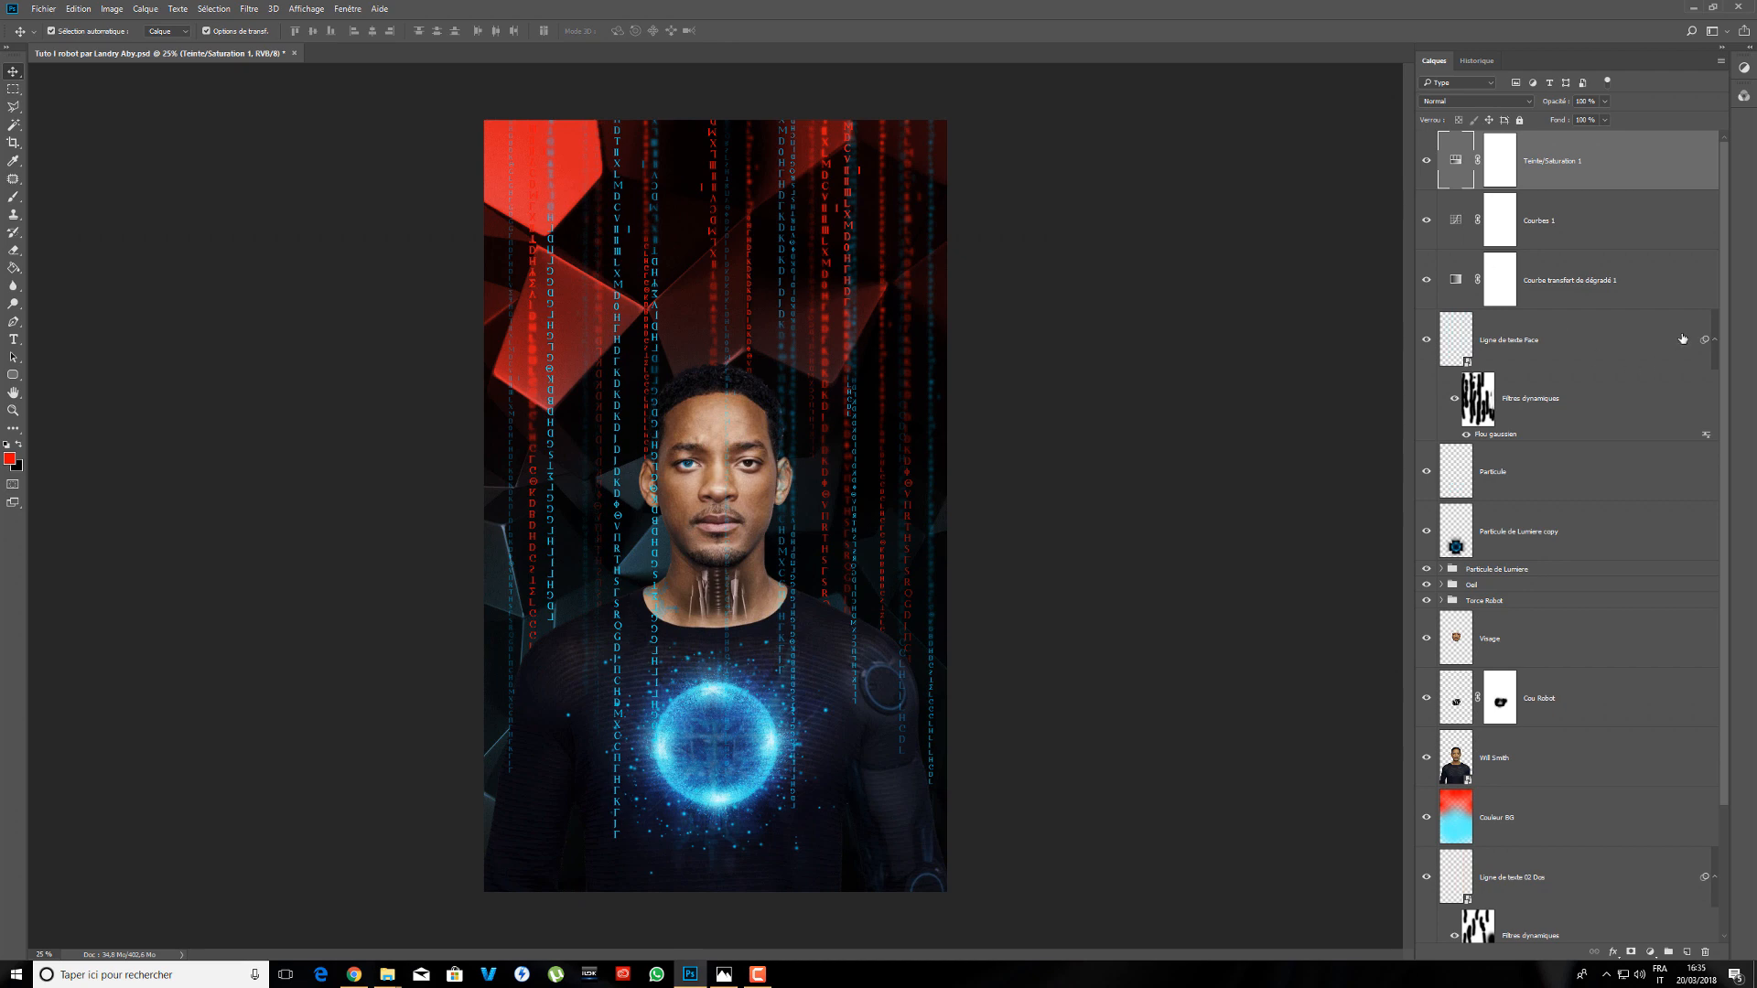
# - Add a Luminosité/Contraste adjustment layer at the top of the stack and set its luminosity to 16
pyautogui.click(1651, 952)
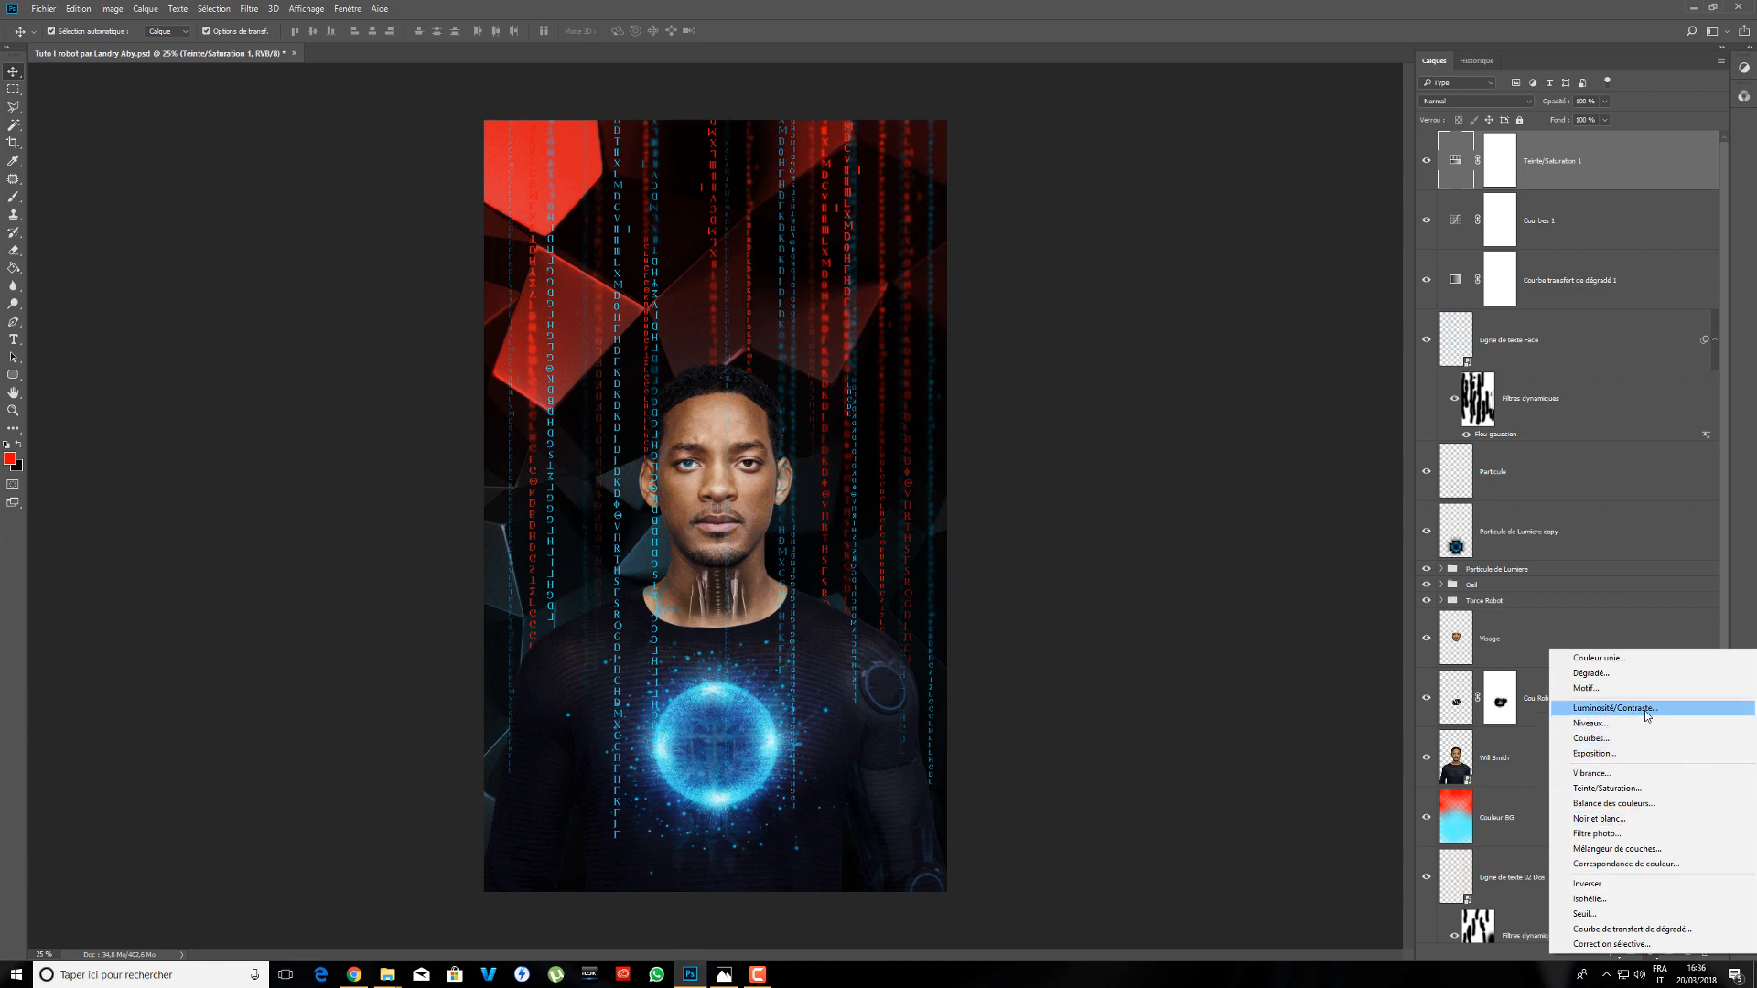
pyautogui.click(1615, 708)
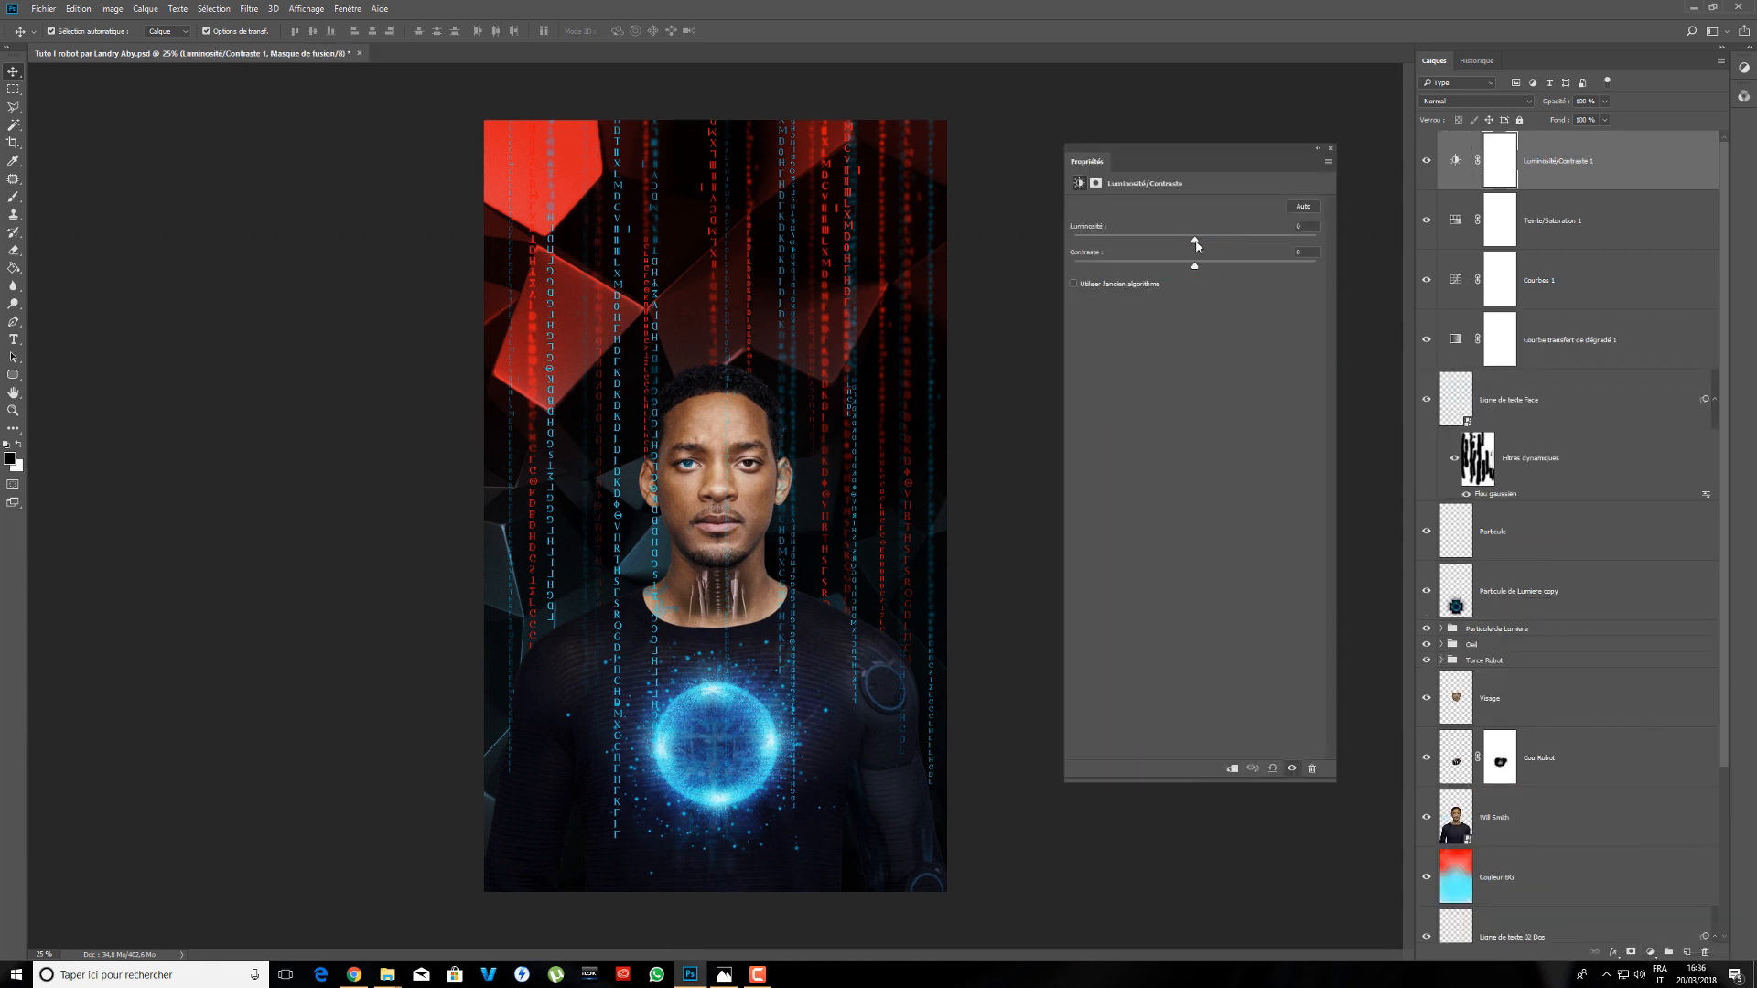
pyautogui.moveTo(1201, 244); pyautogui.dragTo(1208, 246)
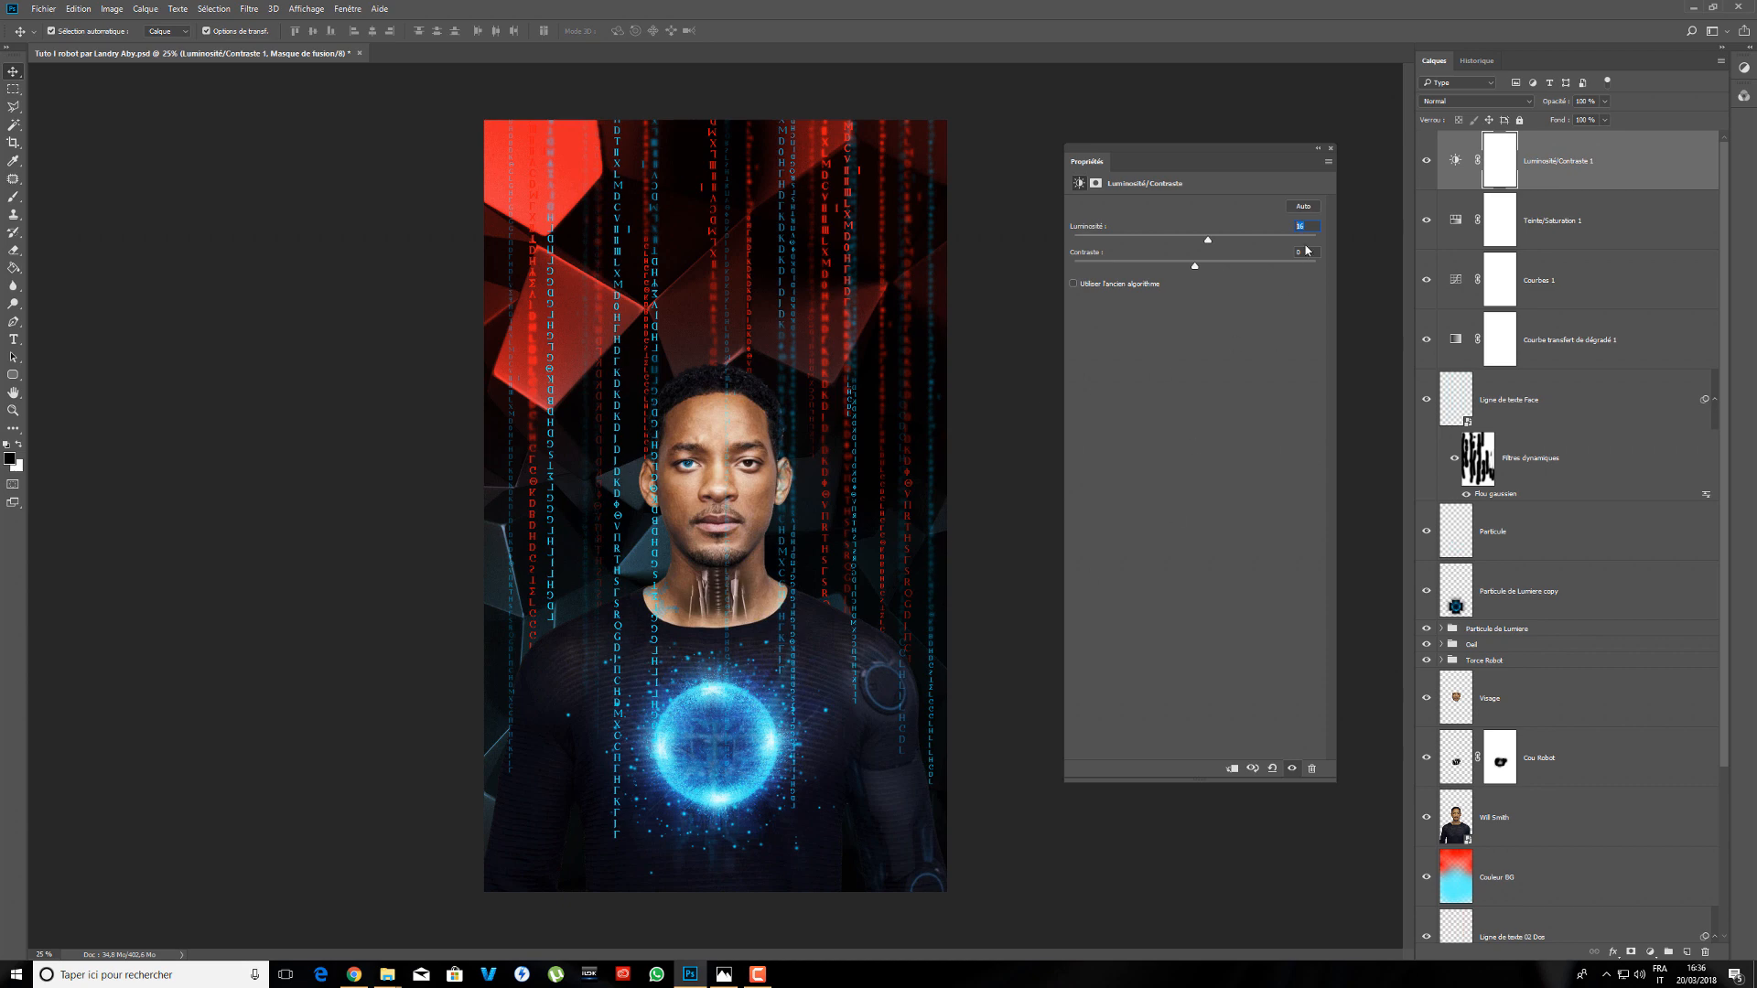
pyautogui.click(1332, 150)
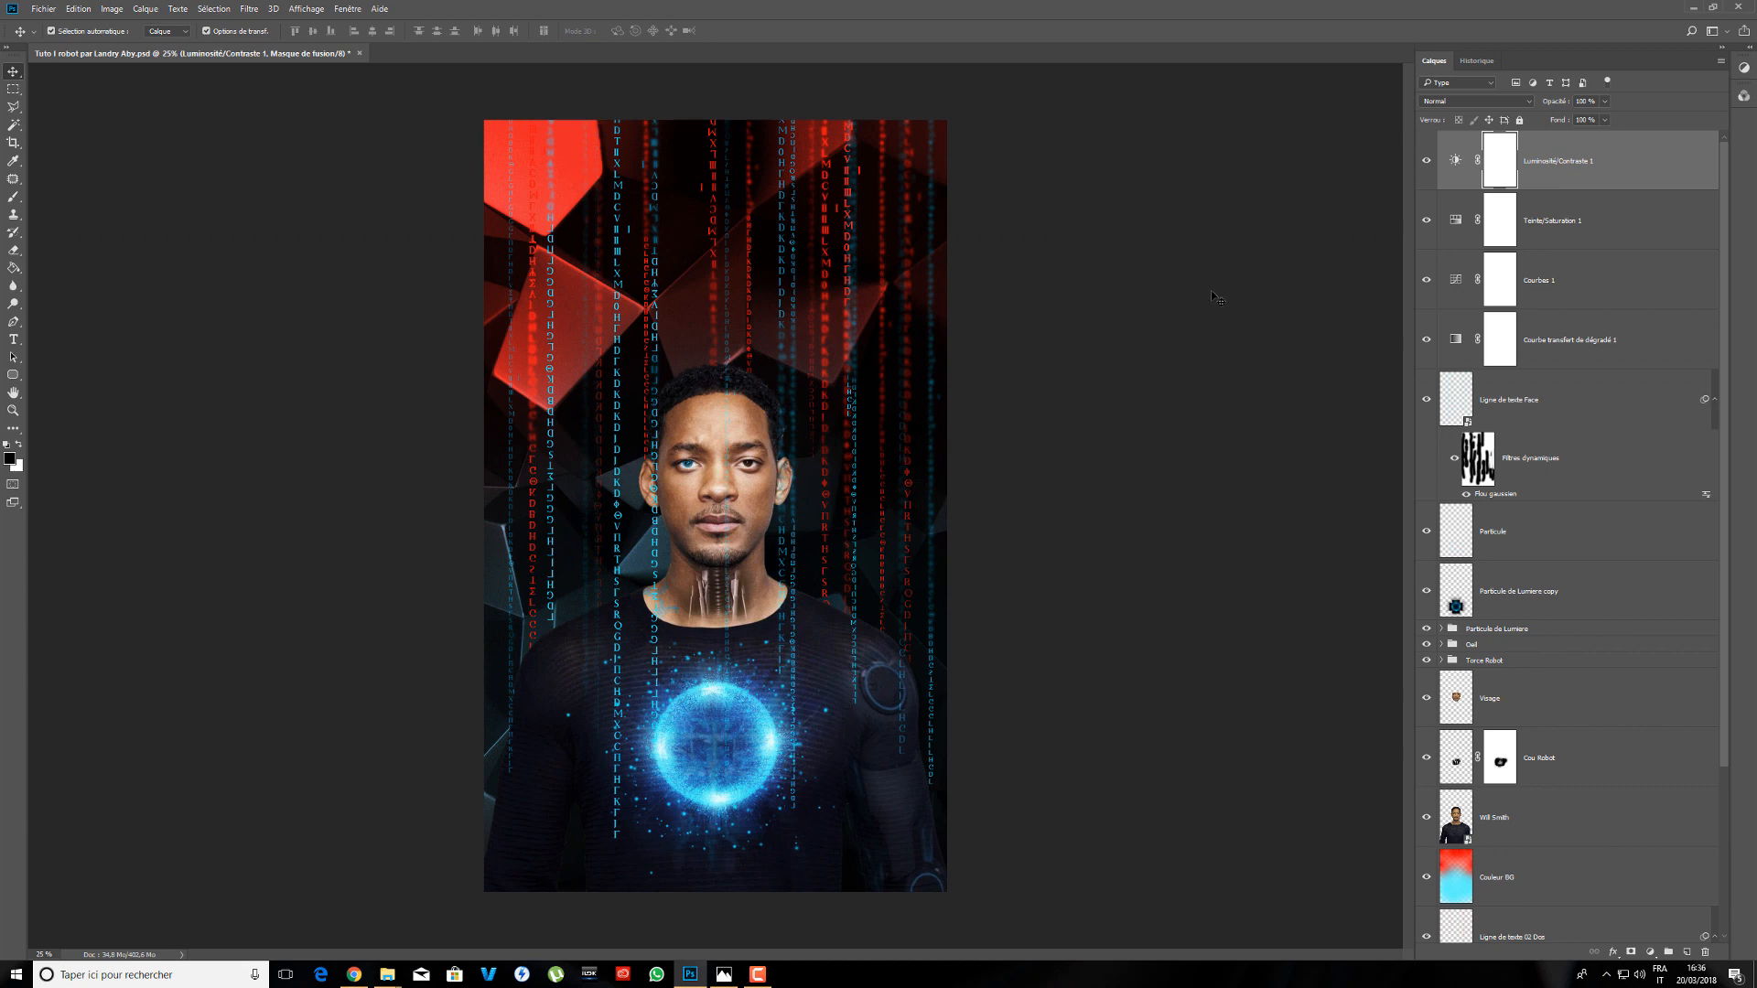
# - Group the four adjustment layers, from Luminosité/Contraste 1 down to Courbe transfert de dégradé 1
pyautogui.keyDown('shift'); pyautogui.click(1617, 222); pyautogui.keyUp('shift')
pyautogui.keyDown('shift'); pyautogui.click(1611, 280); pyautogui.keyUp('shift')
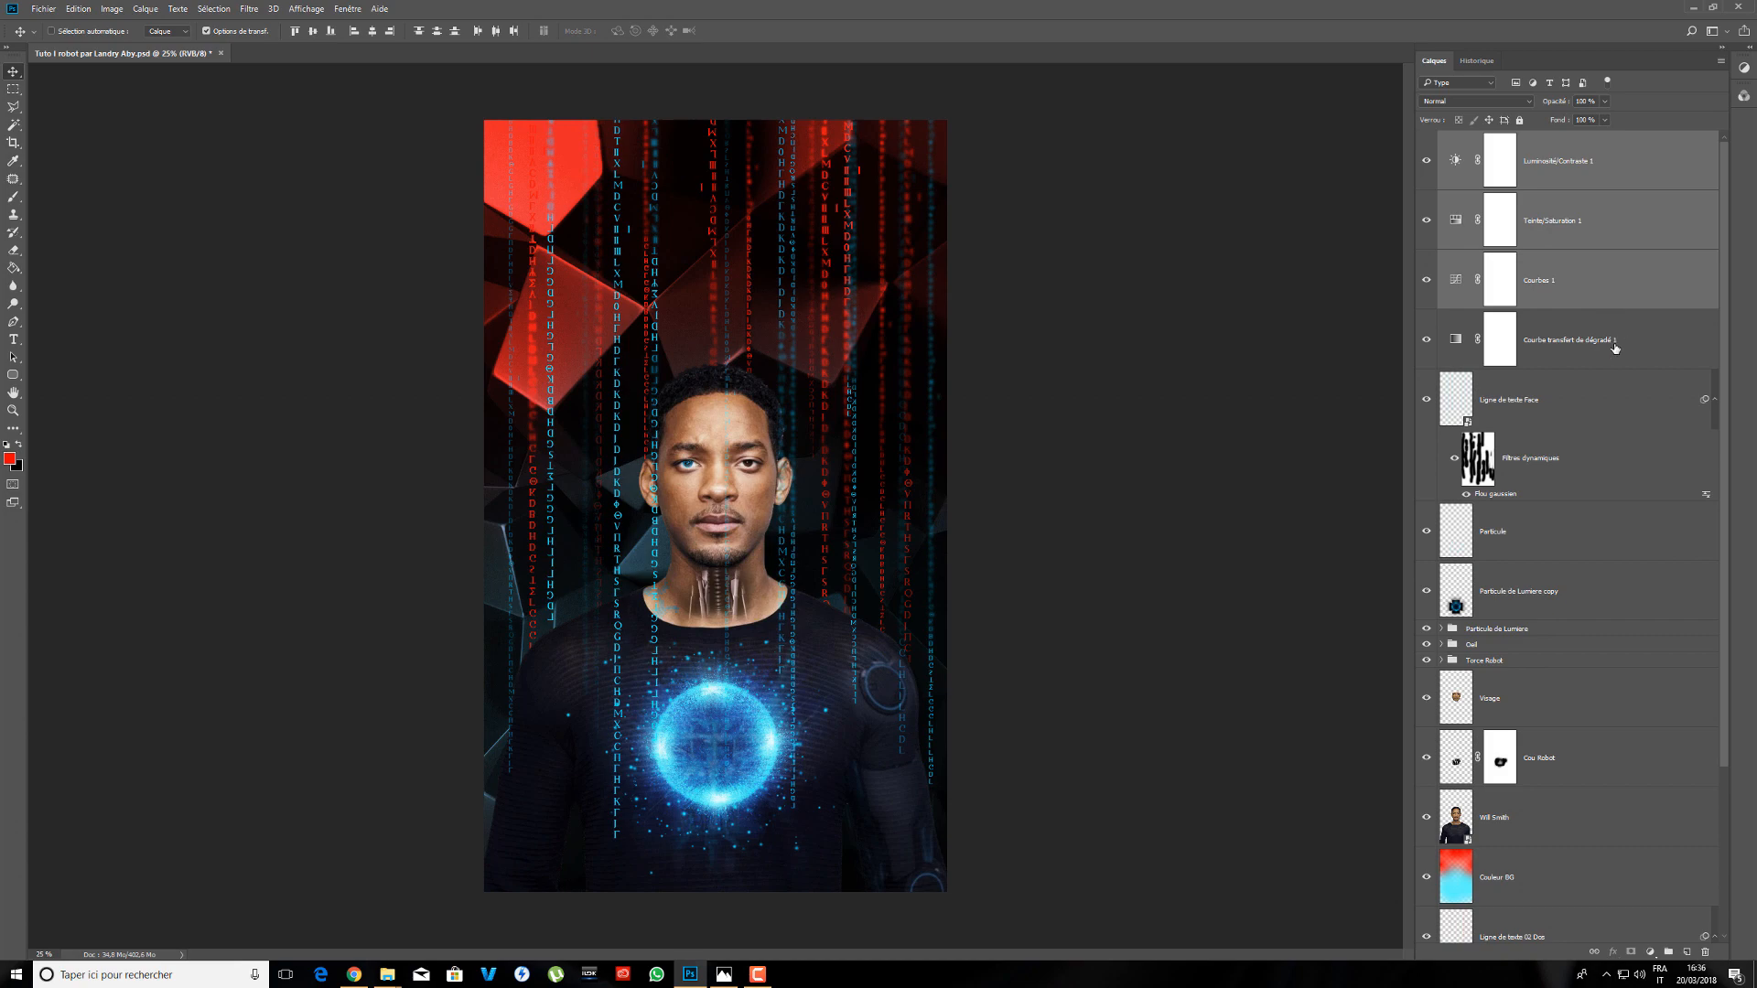
pyautogui.keyDown('shift'); pyautogui.click(1615, 340); pyautogui.keyUp('shift')
pyautogui.moveTo(1647, 355); pyautogui.dragTo(1668, 952)
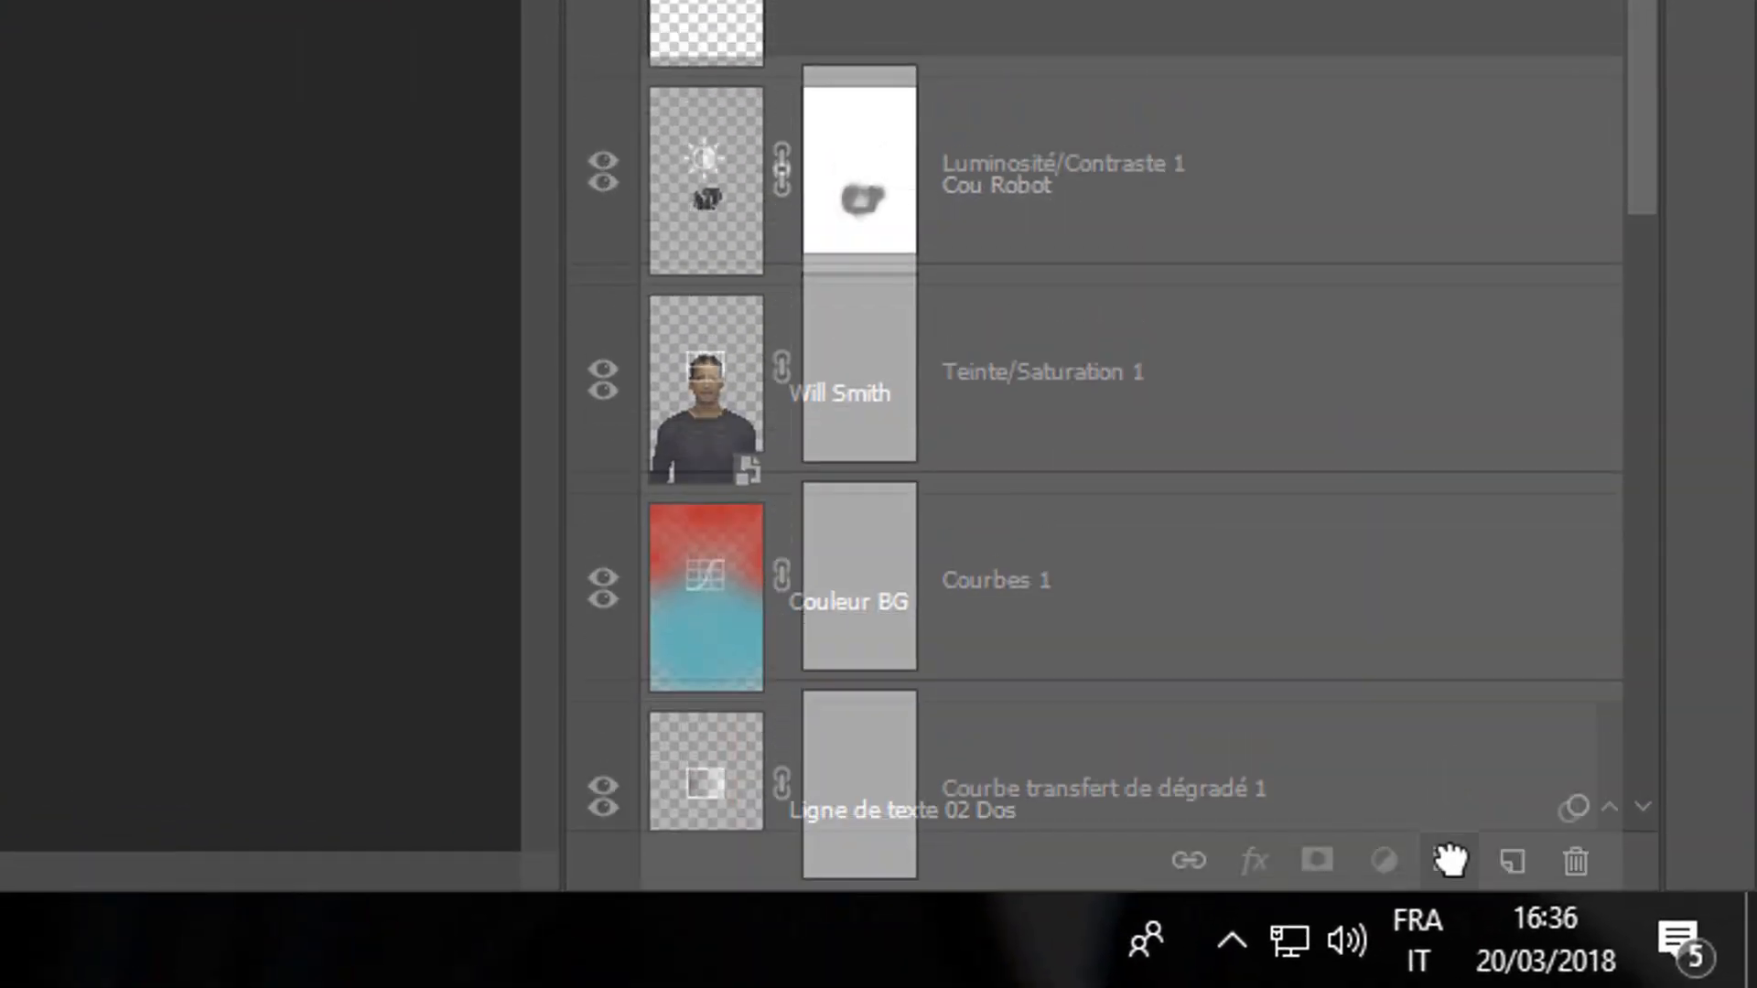
pyautogui.moveTo(1450, 860); pyautogui.dragTo(1450, 860)
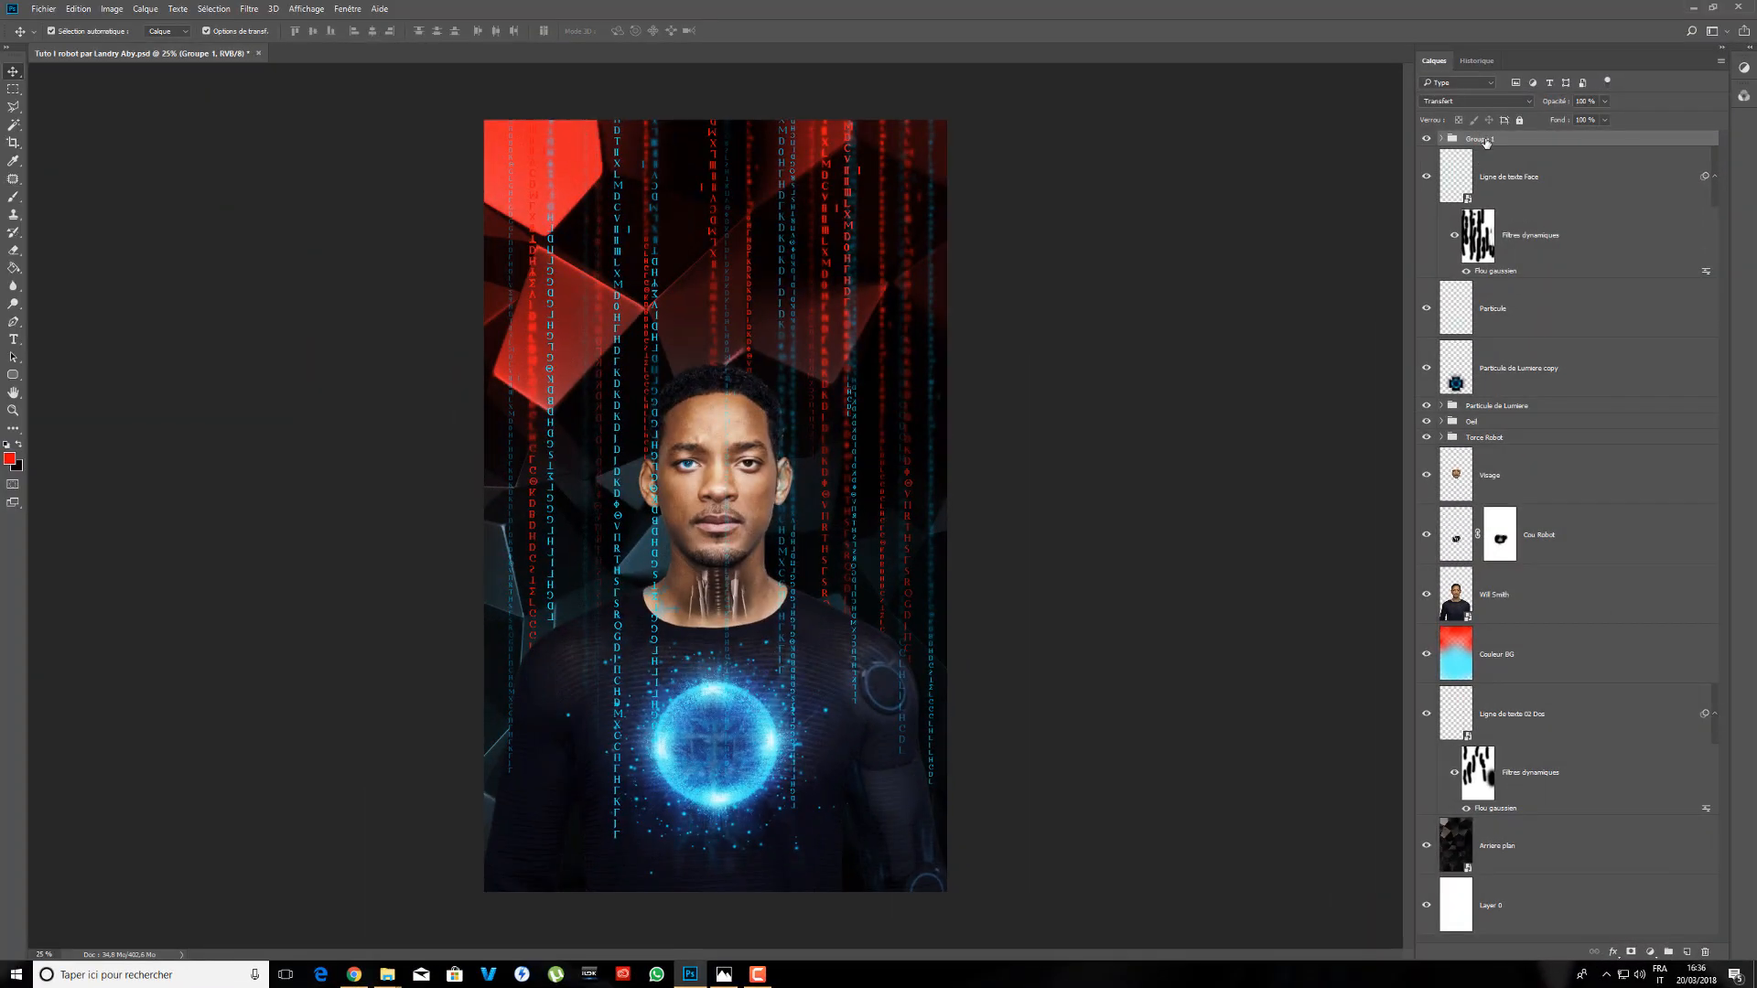
# - Rename the adjustment group Ton de Couleur and toggle its visibility to compare the poster with and without grading
pyautogui.doubleClick(1484, 139)
pyautogui.write('T')
pyautogui.write('on de Couleur')
pyautogui.press('Return')
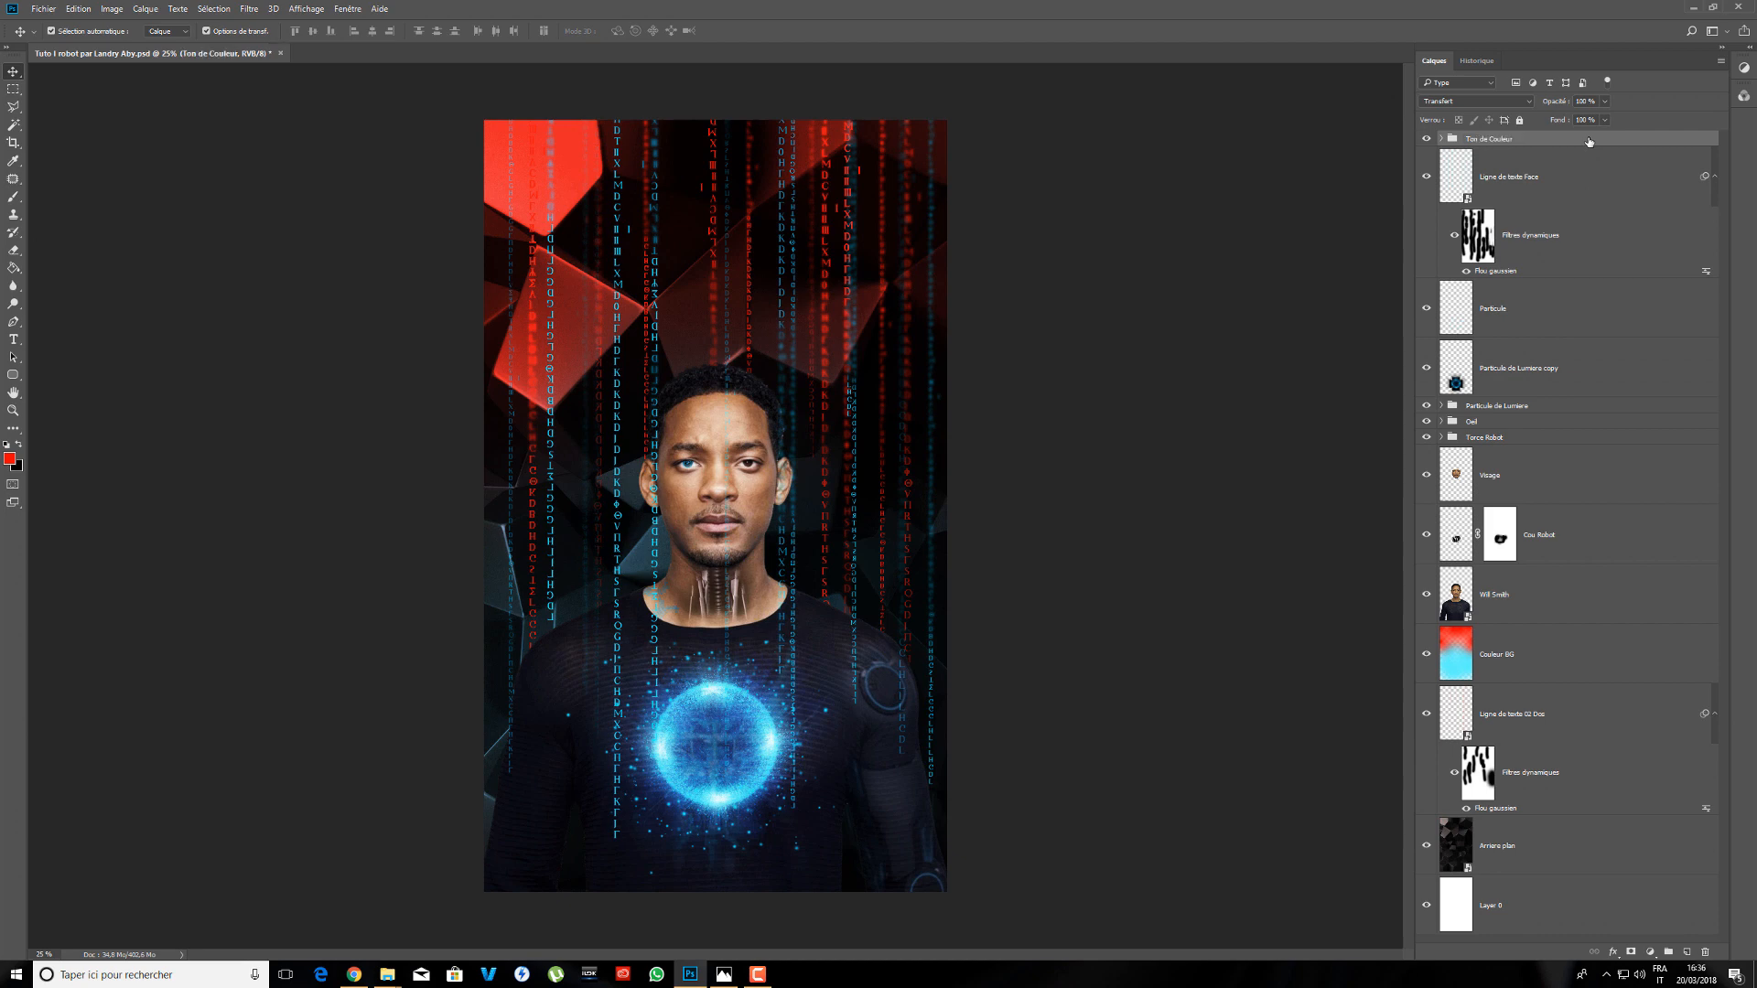
pyautogui.click(1425, 139)
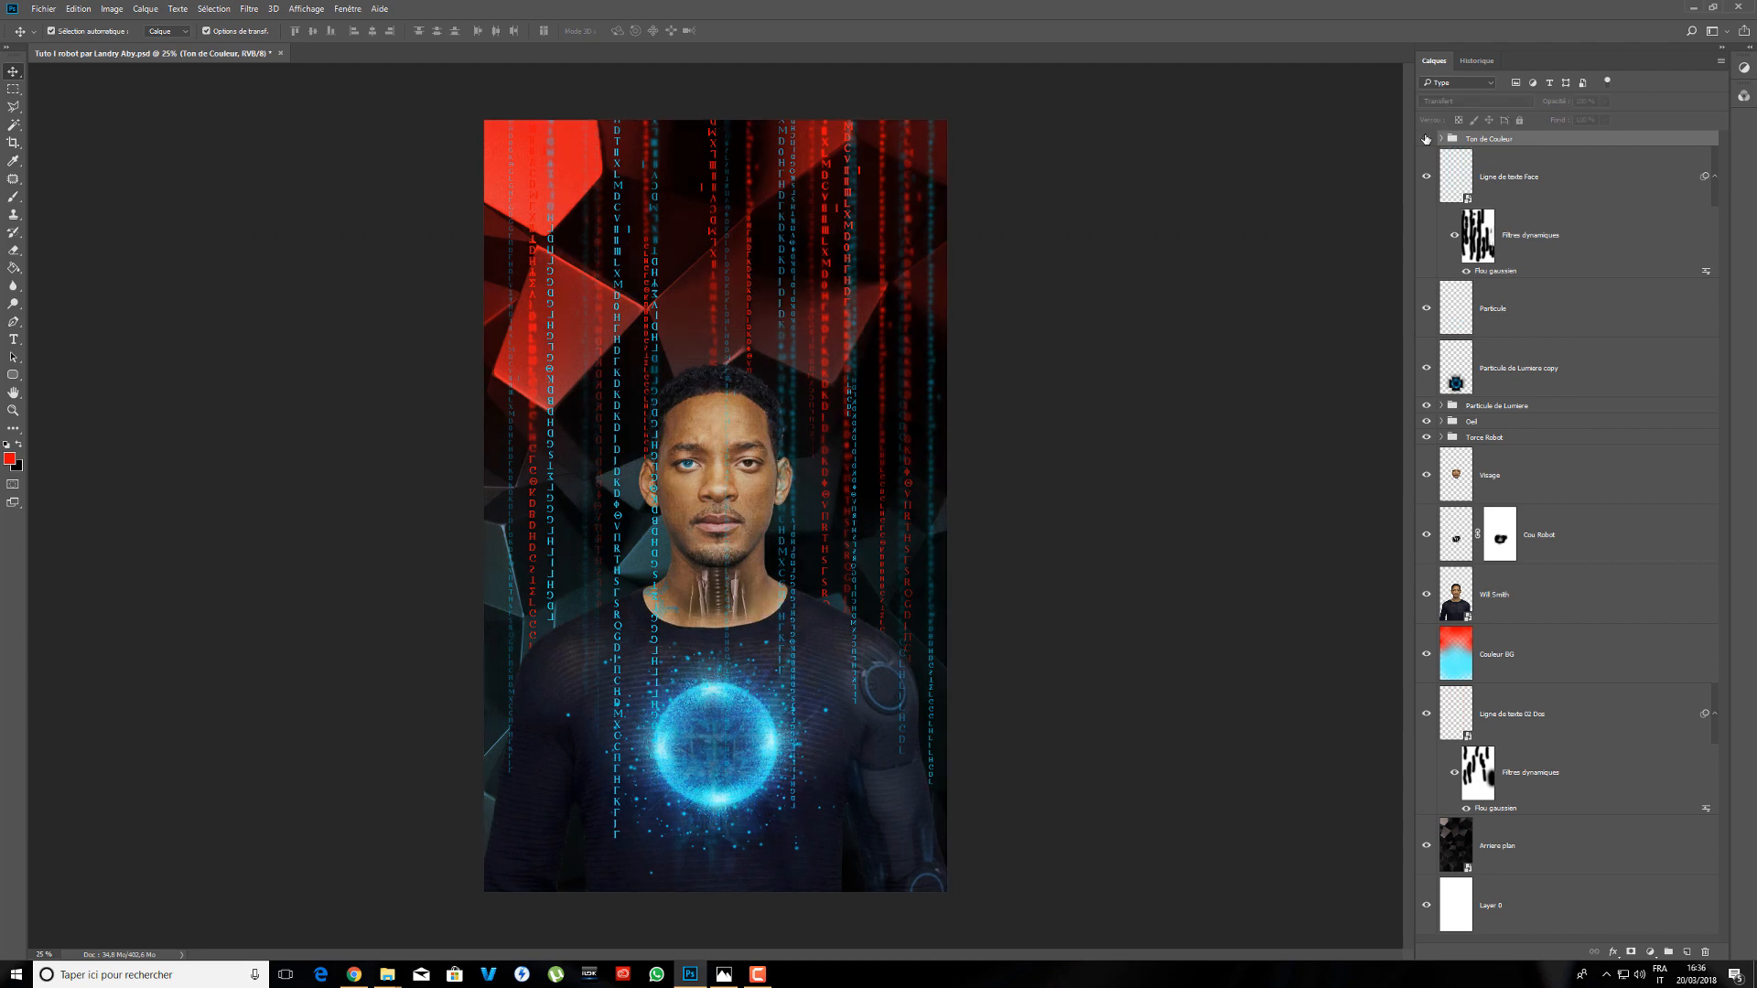
pyautogui.click(1427, 139)
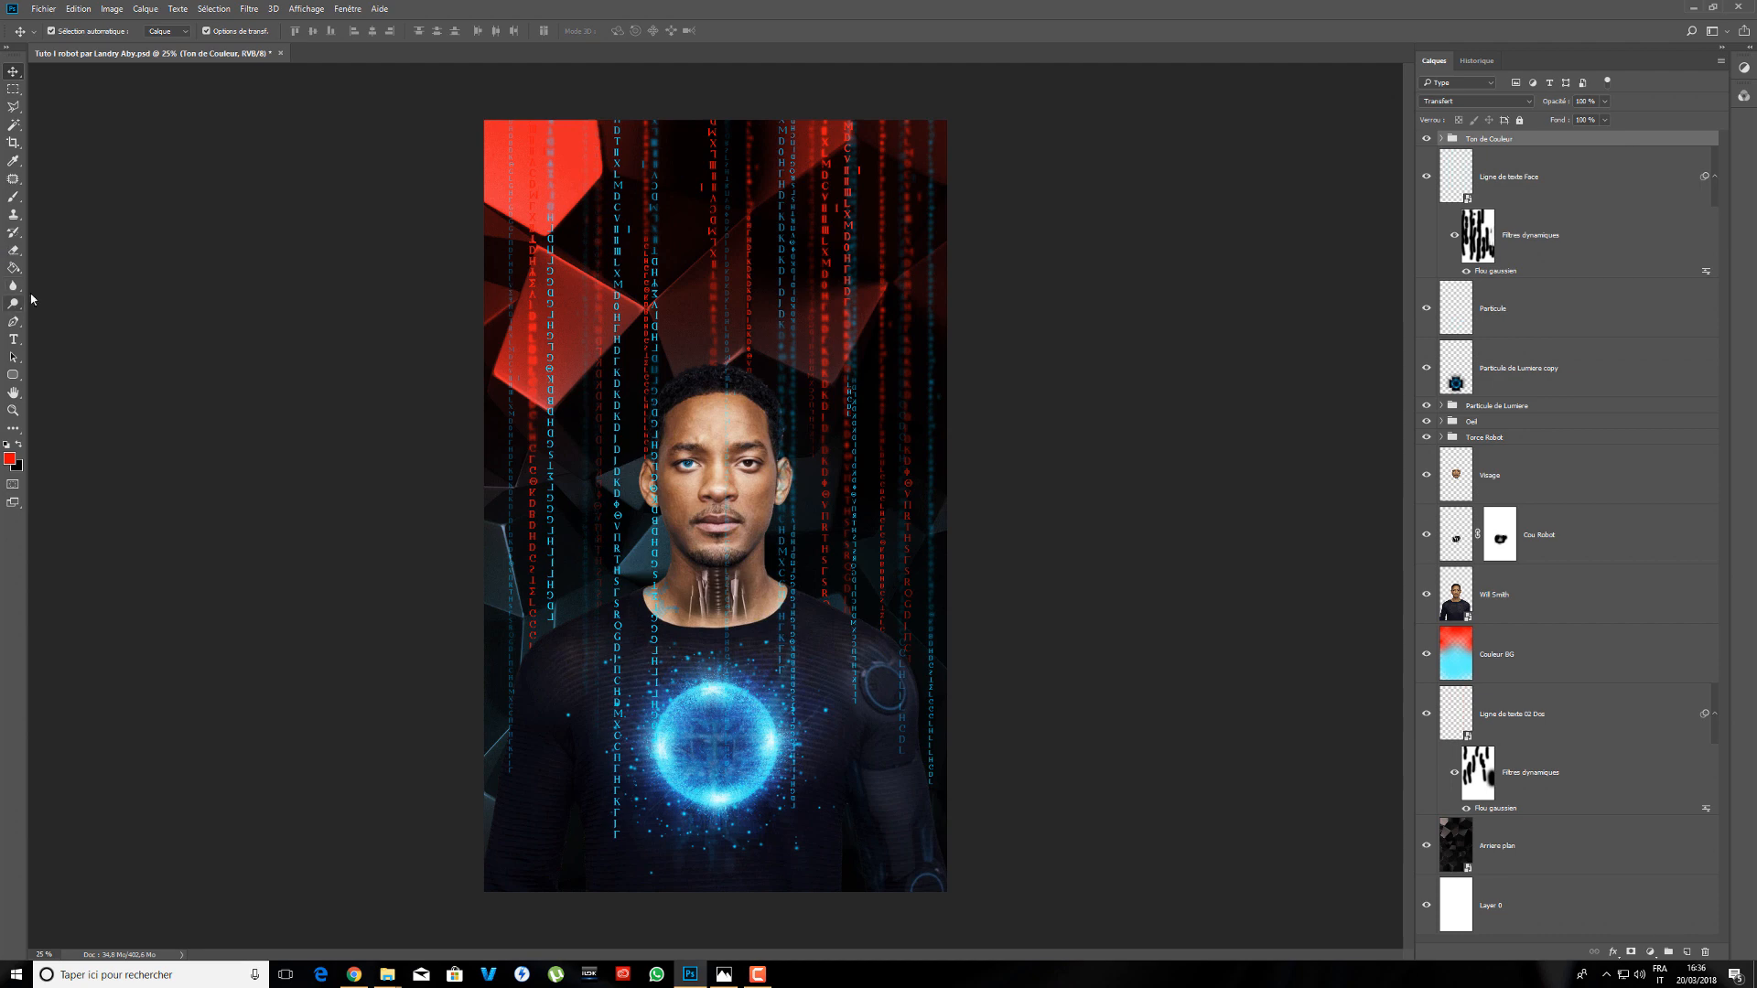
# - Set up the Type tool with white text, a size of 22 pt and the Cubic font
pyautogui.click(15, 340)
pyautogui.click(527, 31)
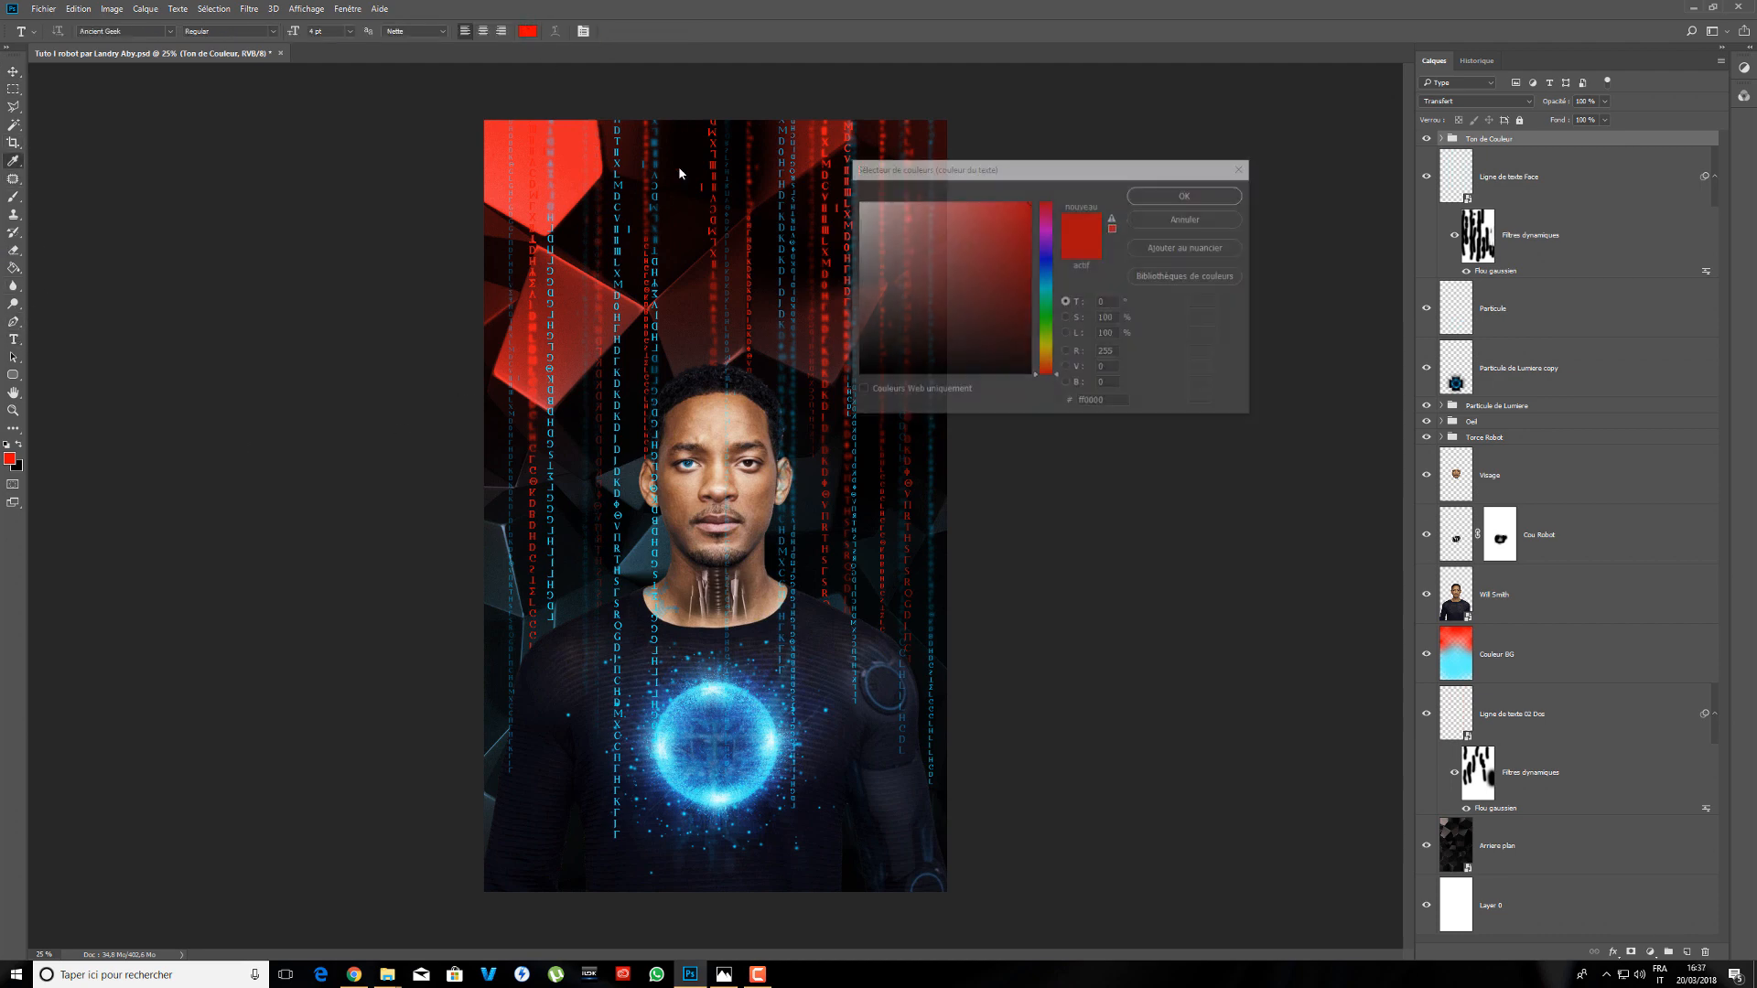
pyautogui.click(862, 204)
pyautogui.click(1184, 196)
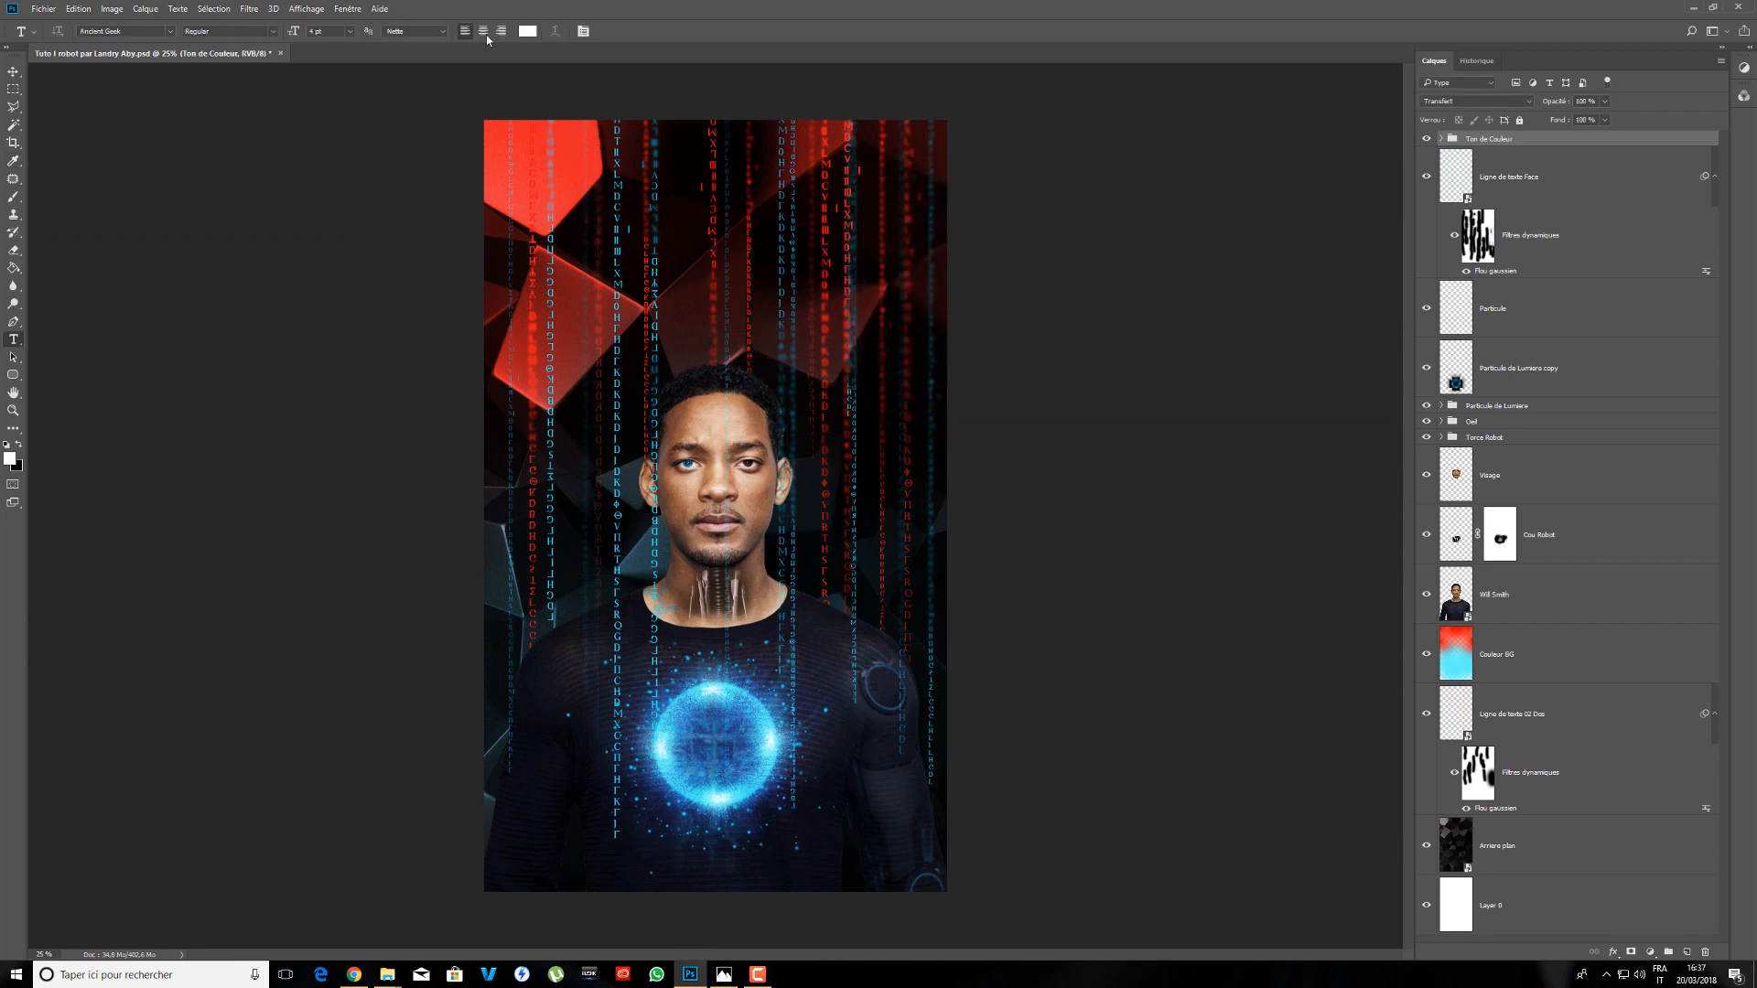
pyautogui.doubleClick(320, 32)
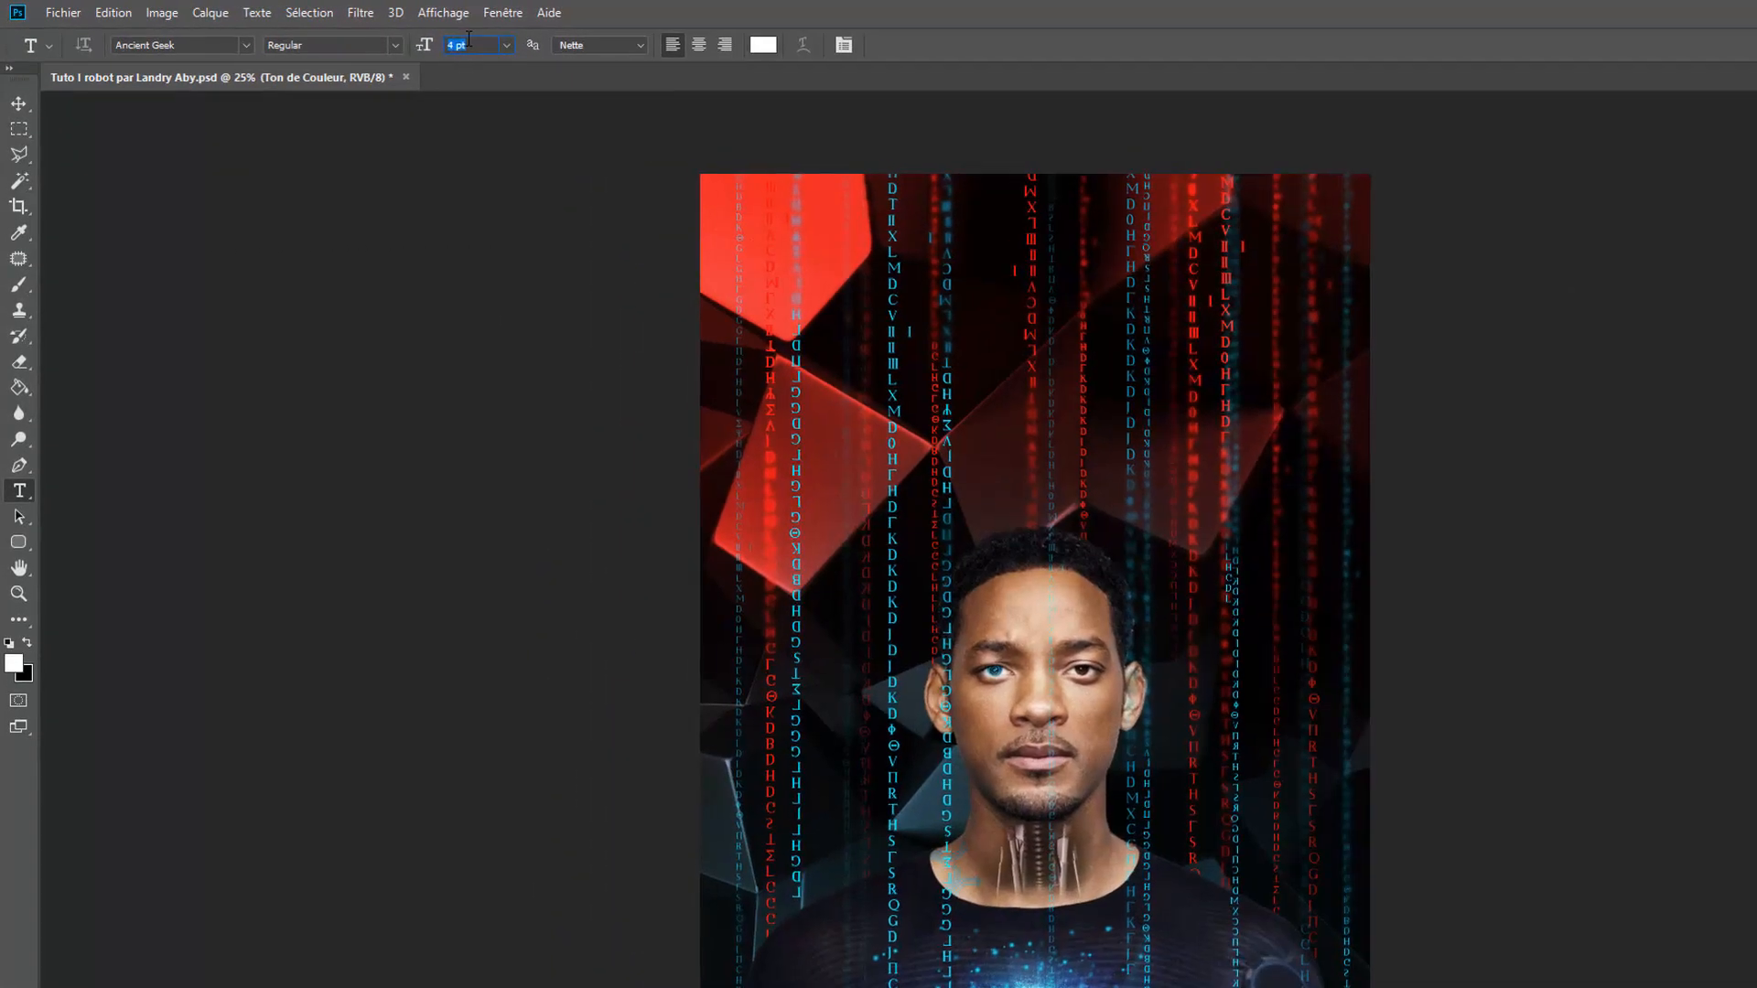
pyautogui.write('22')
pyautogui.press('Return')
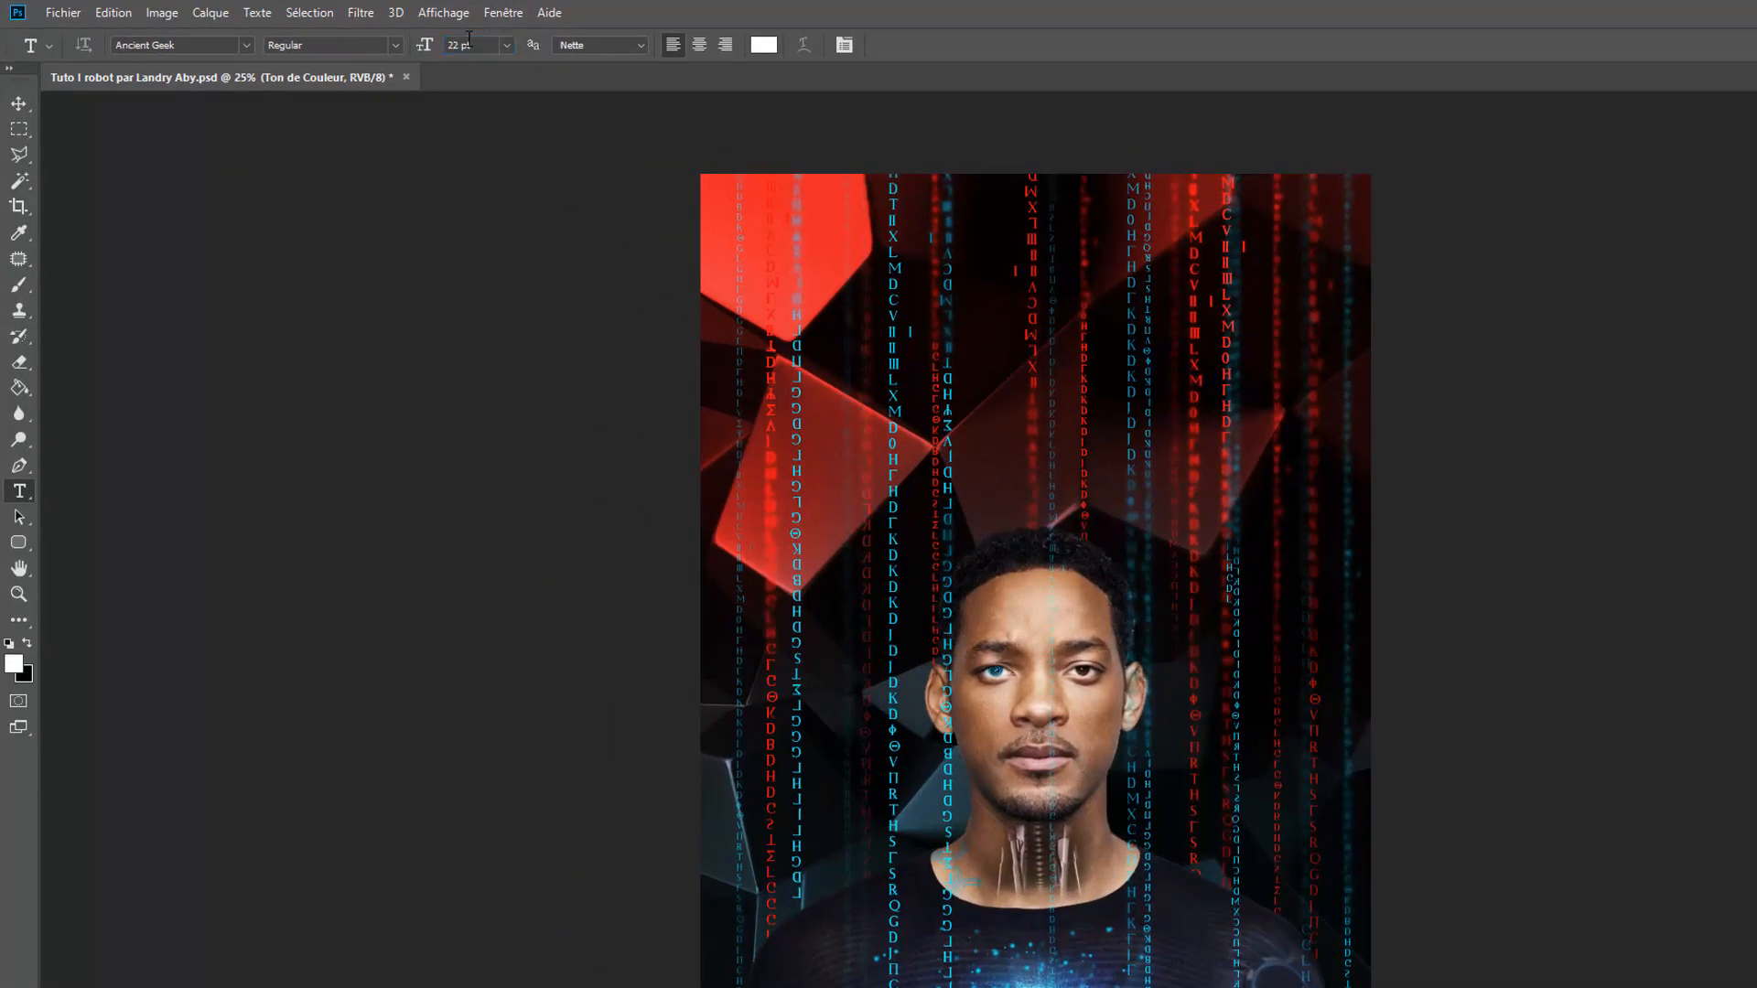
pyautogui.click(246, 45)
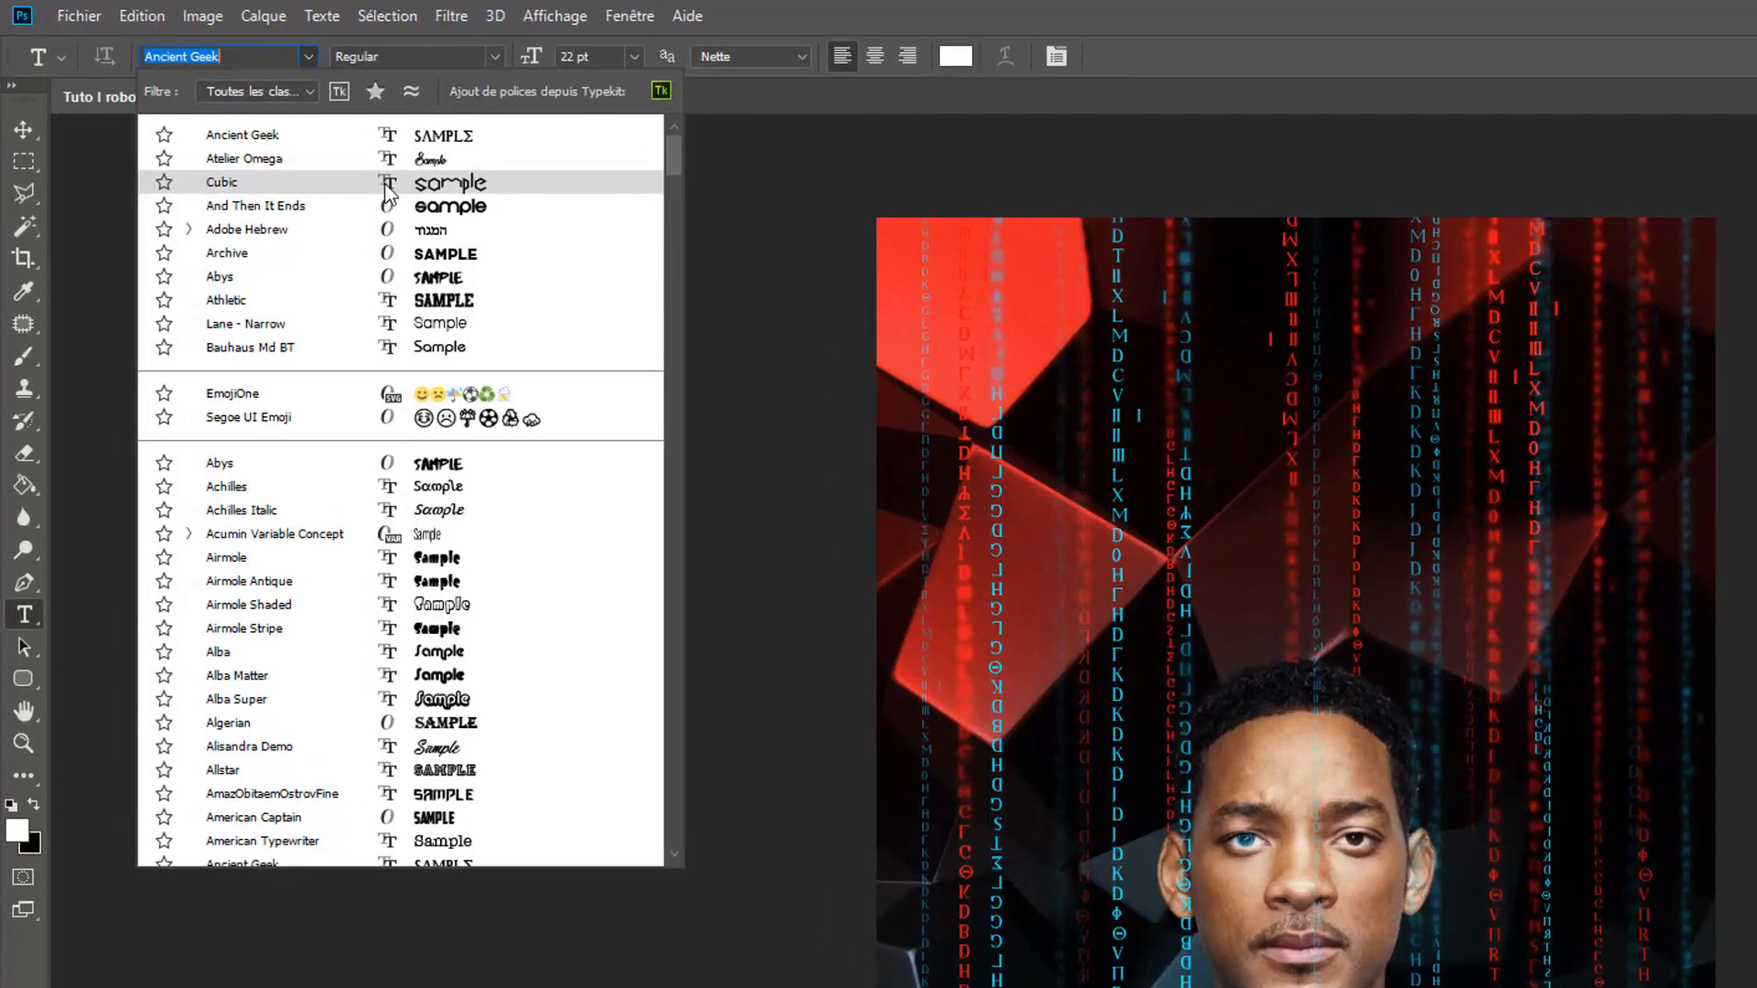
pyautogui.click(469, 188)
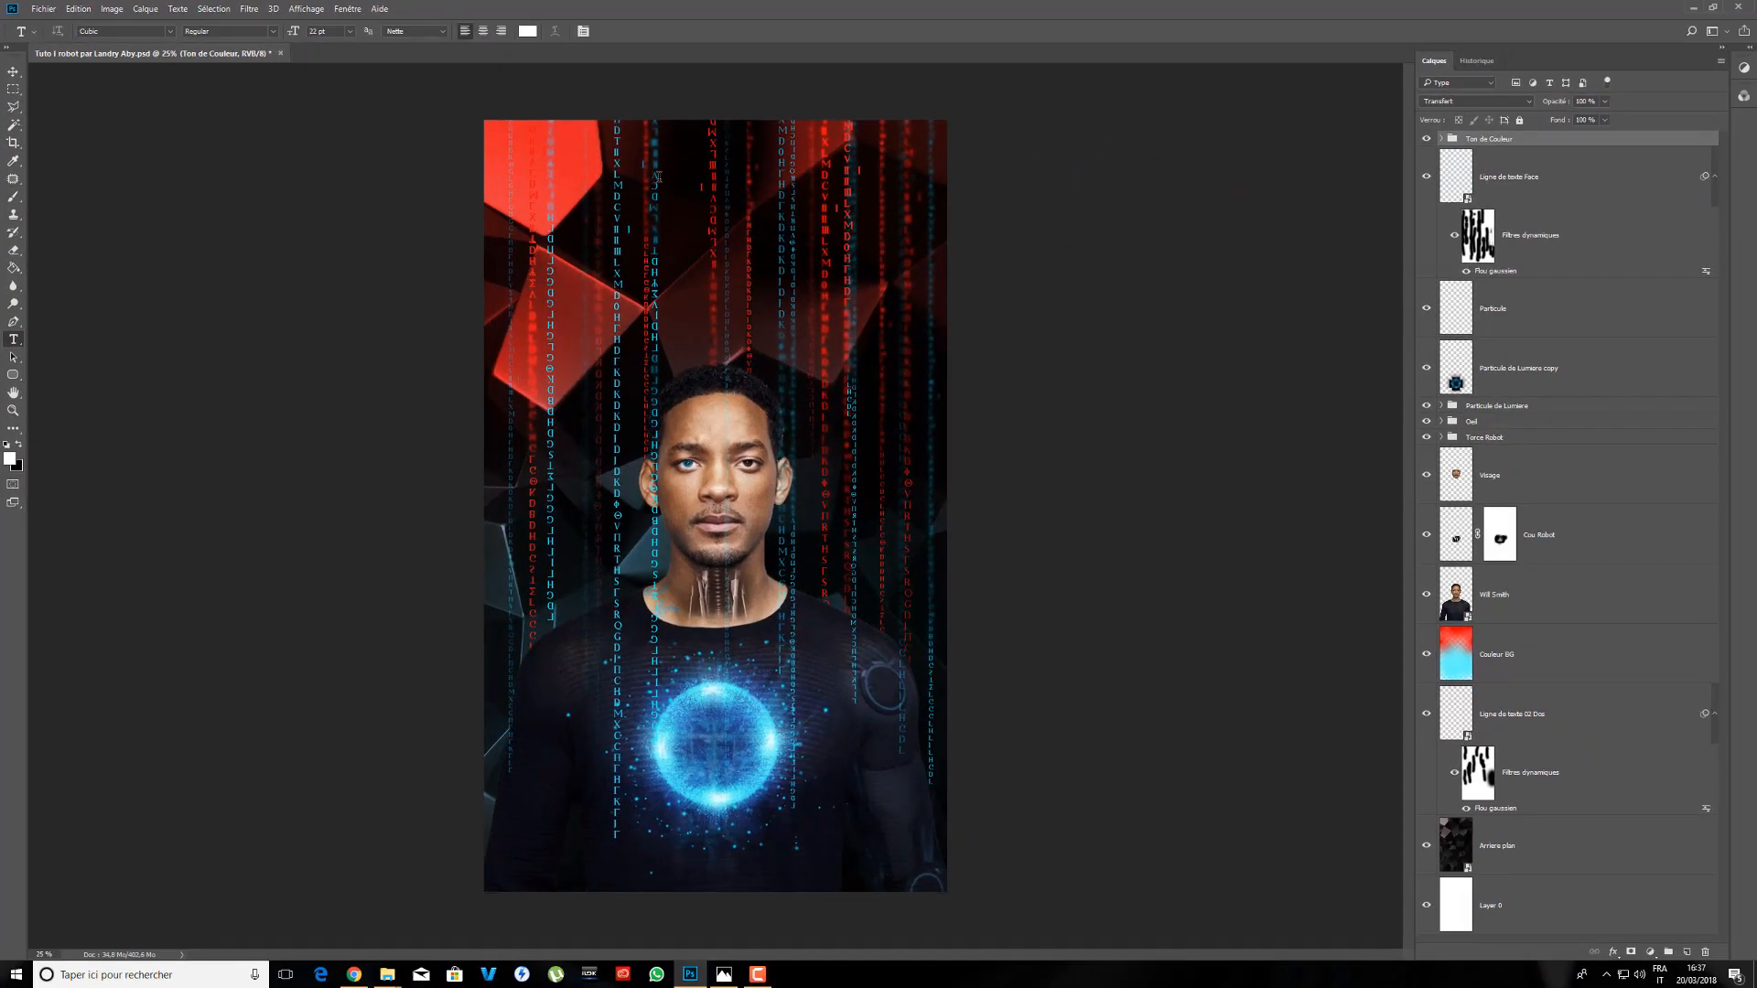
# - Add the text "Will Smith" on a new text layer across the top of the poster
pyautogui.click(1194, 322)
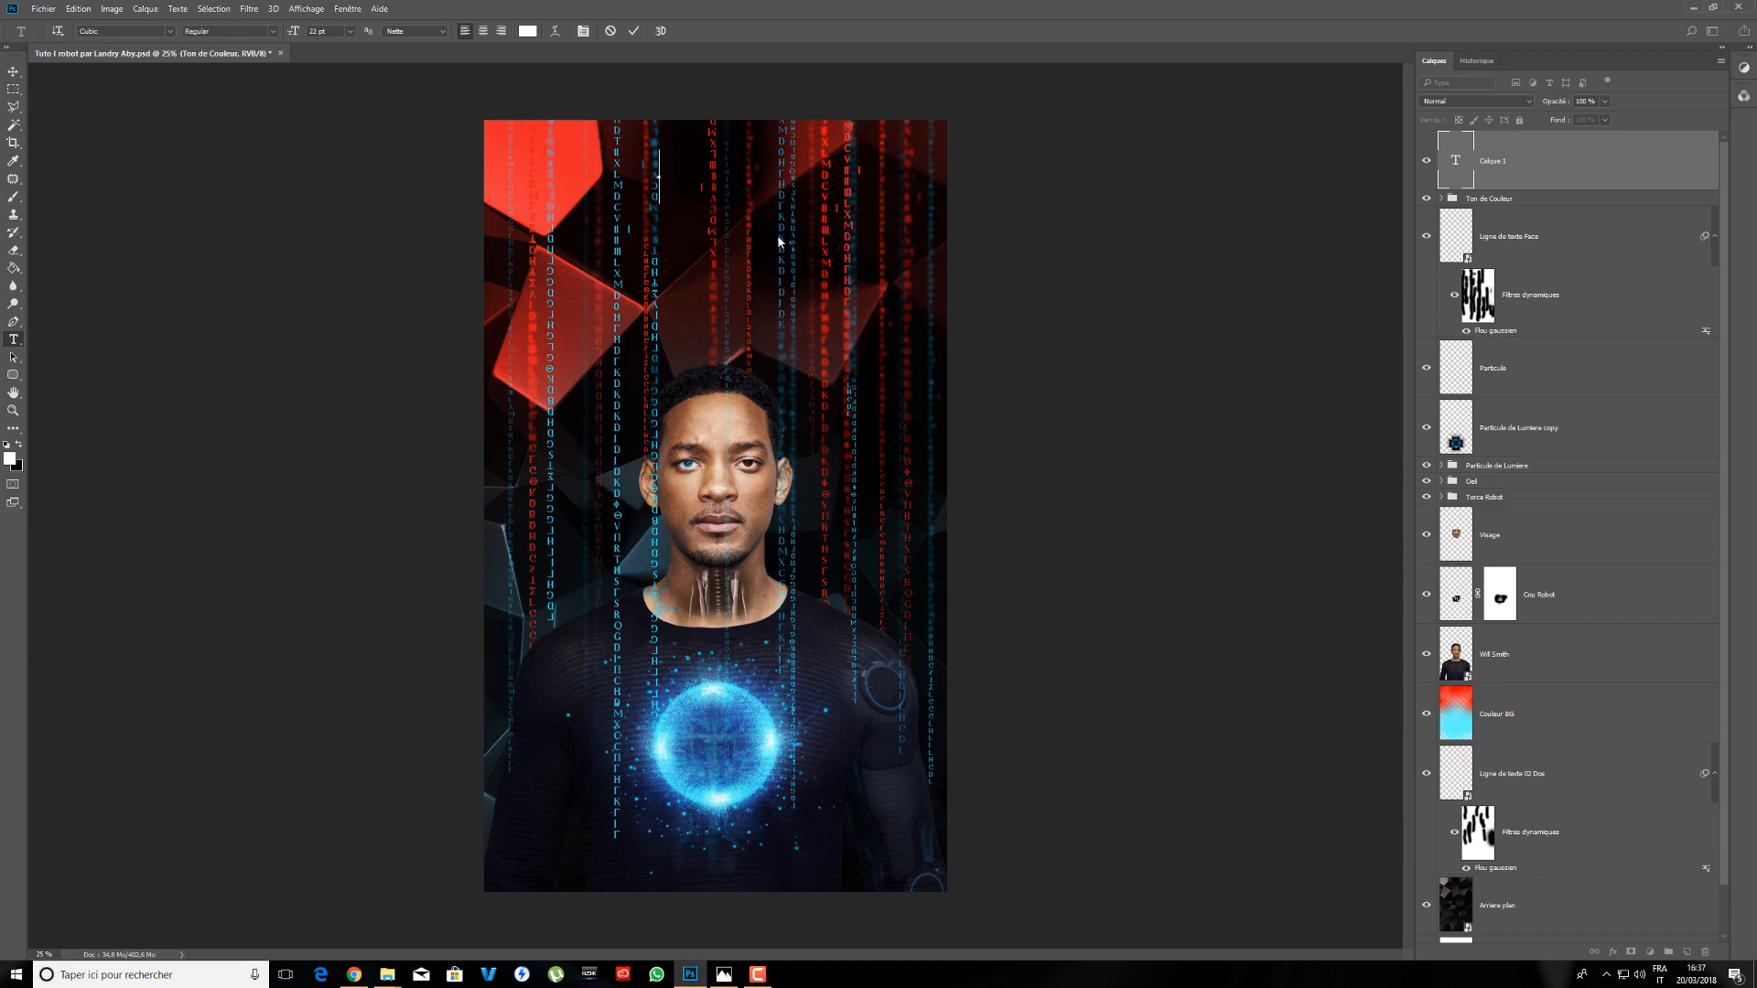
pyautogui.write('Will')
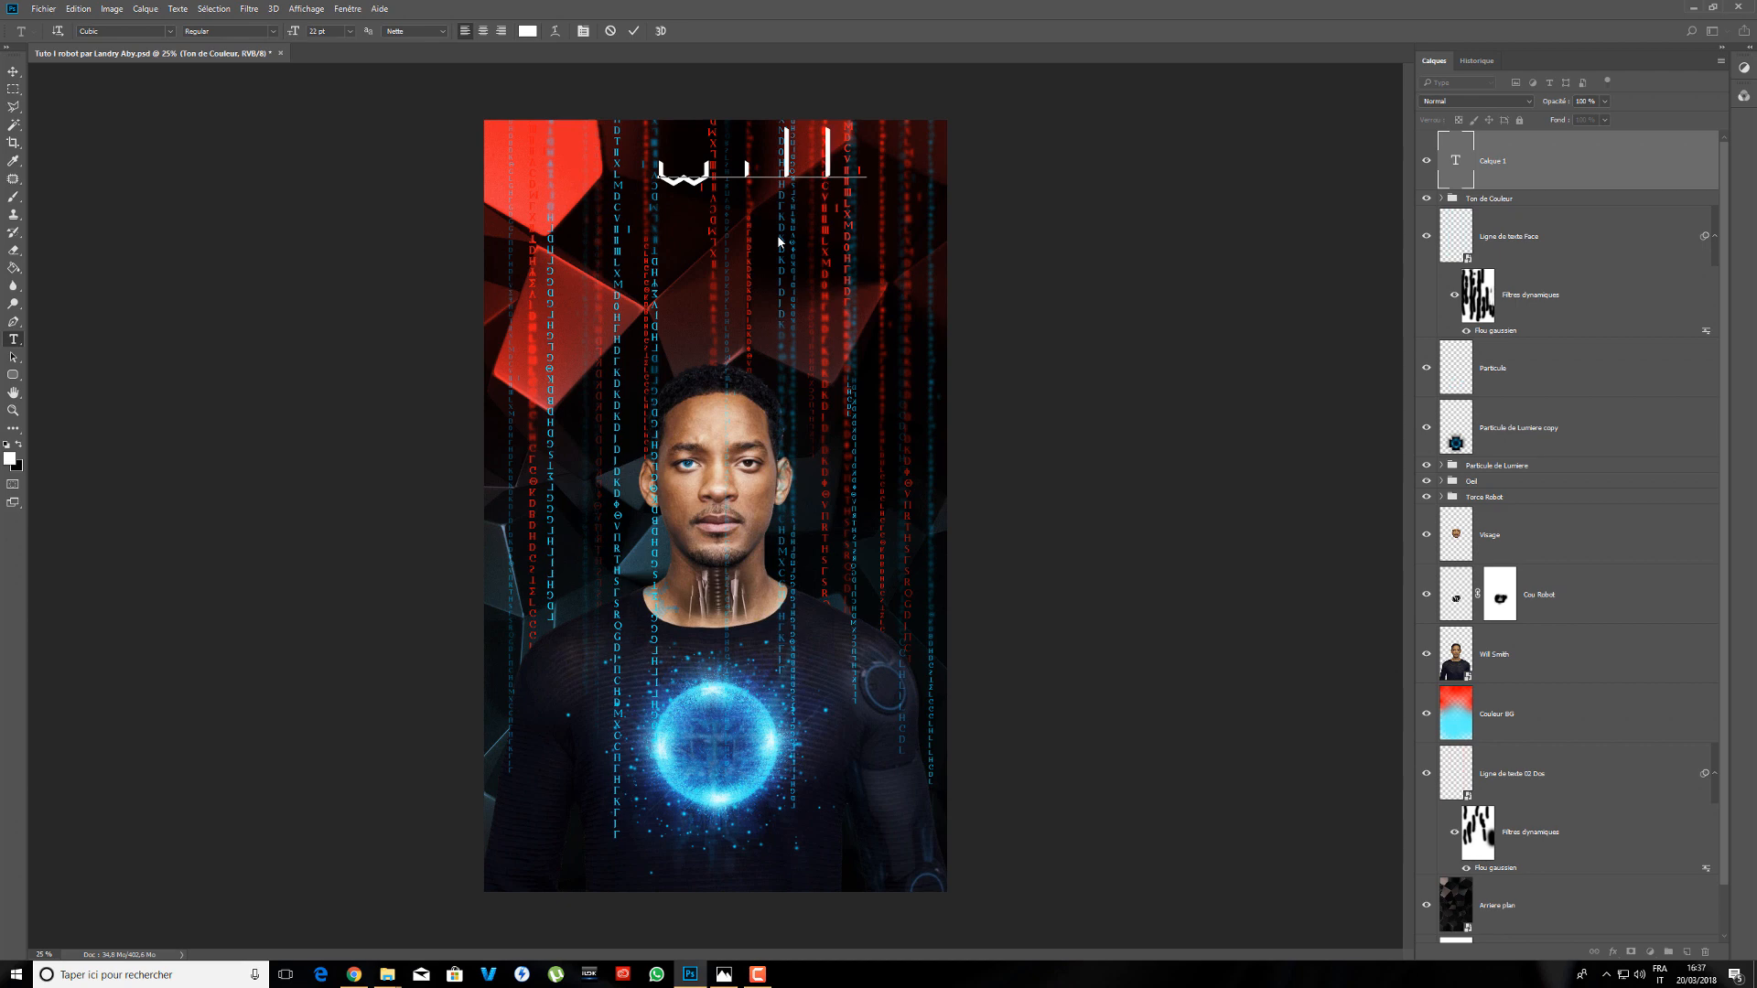
pyautogui.write(' Smith')
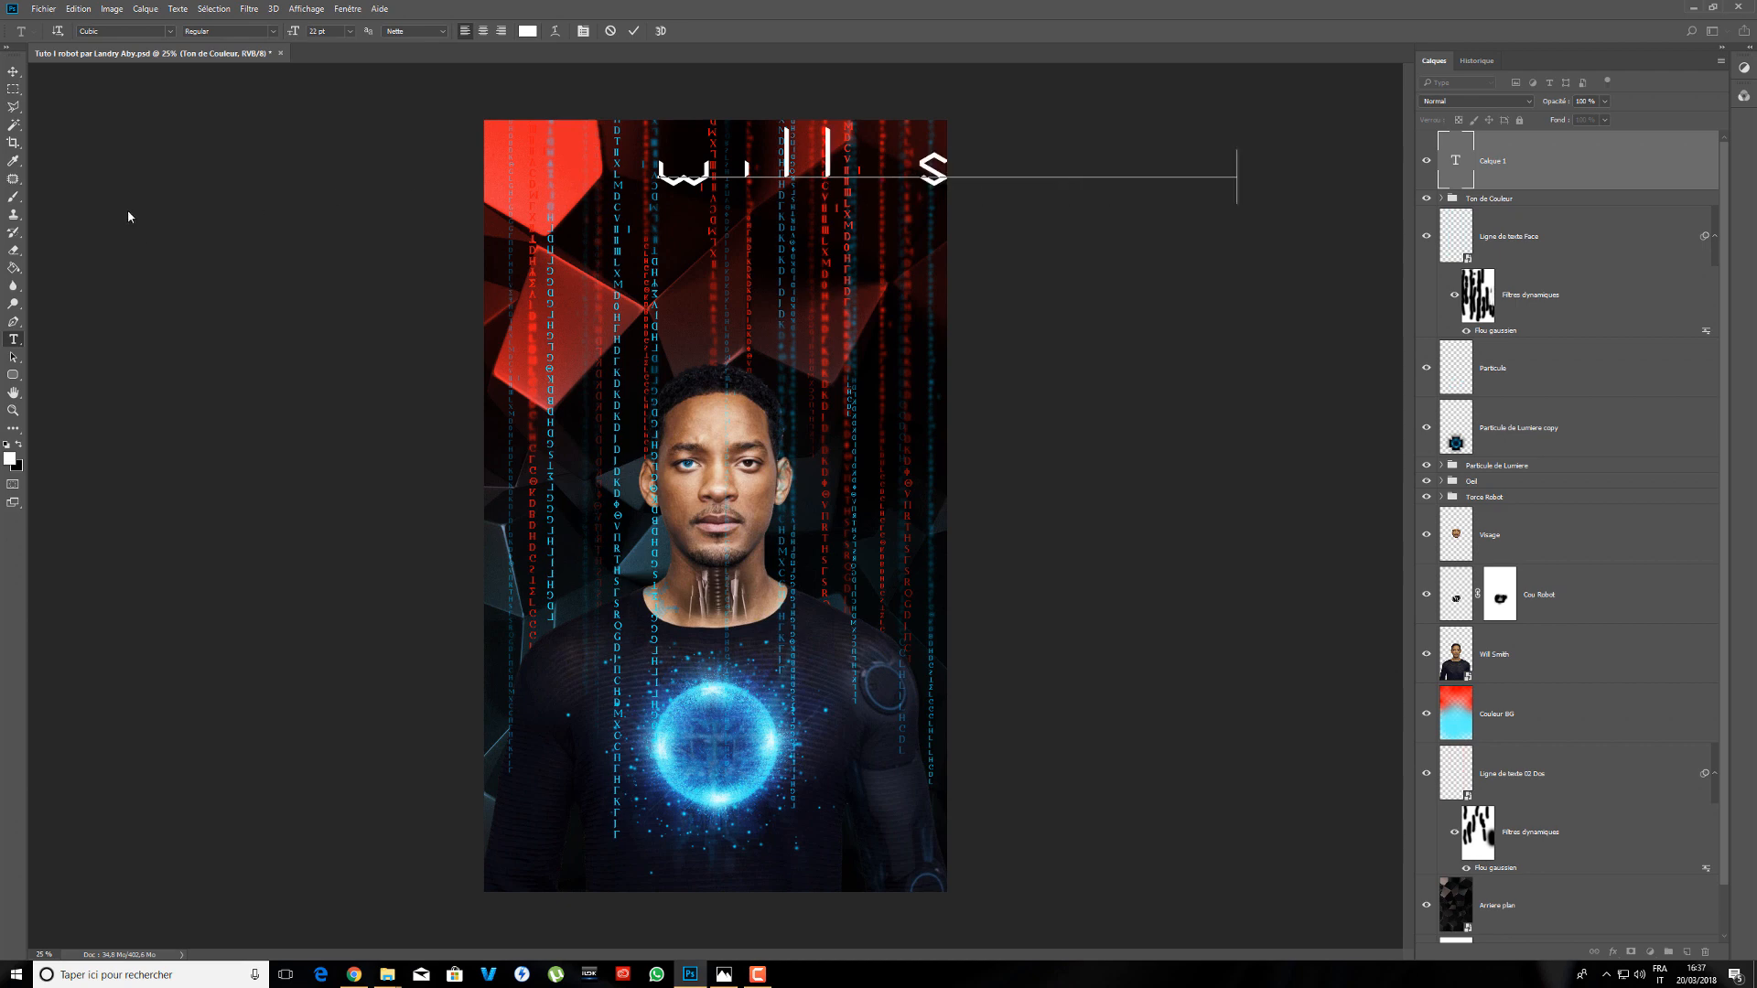
pyautogui.click(14, 72)
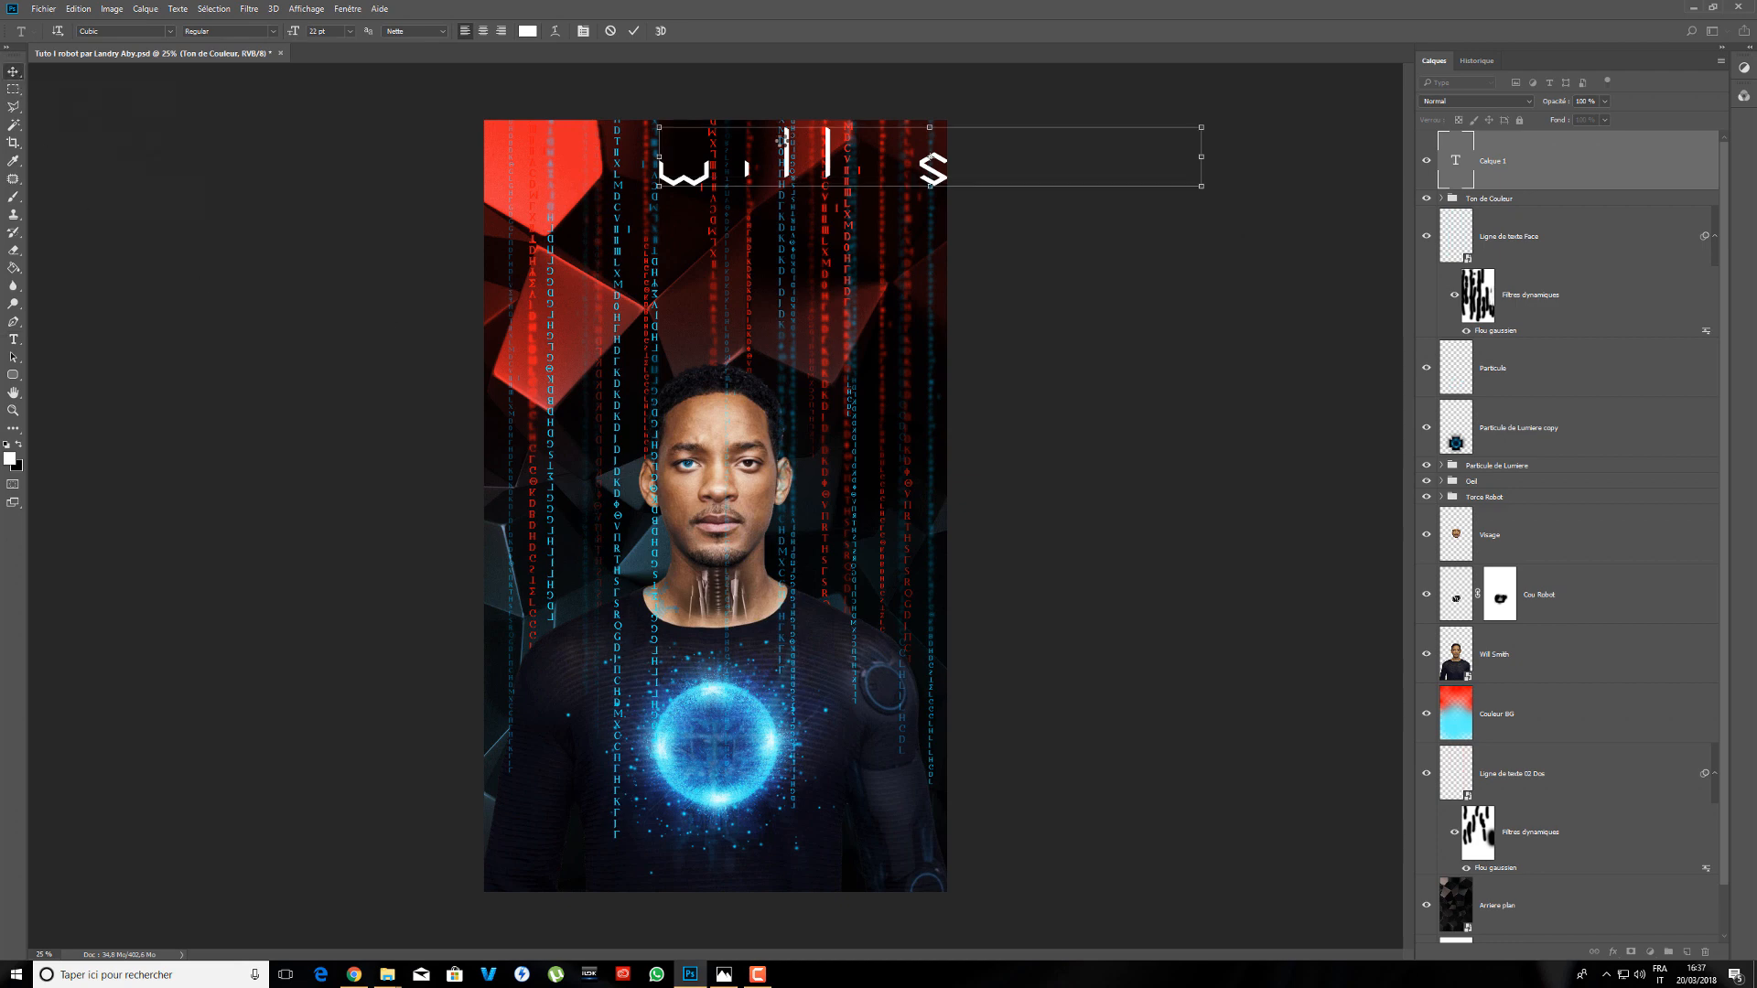
# - Reduce the "Will Smith" text to 10 pt and centre it just above the actor's head
pyautogui.click(13, 73)
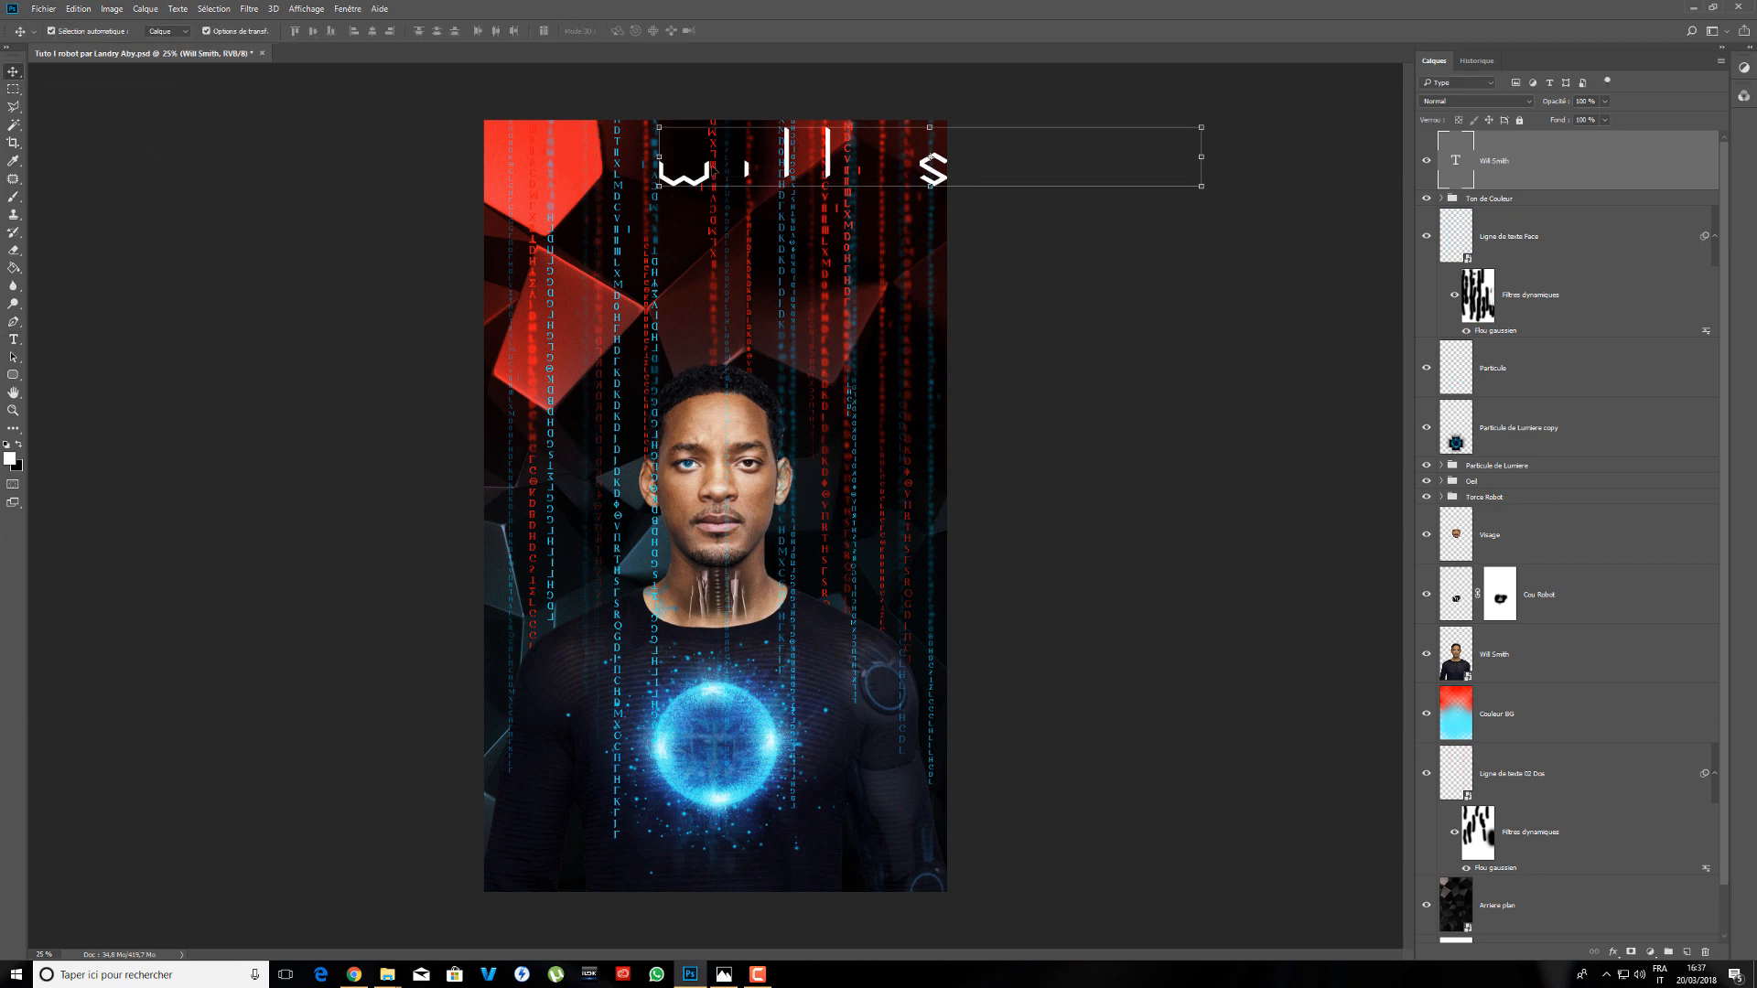
pyautogui.moveTo(715, 171); pyautogui.dragTo(551, 289)
pyautogui.press('t')
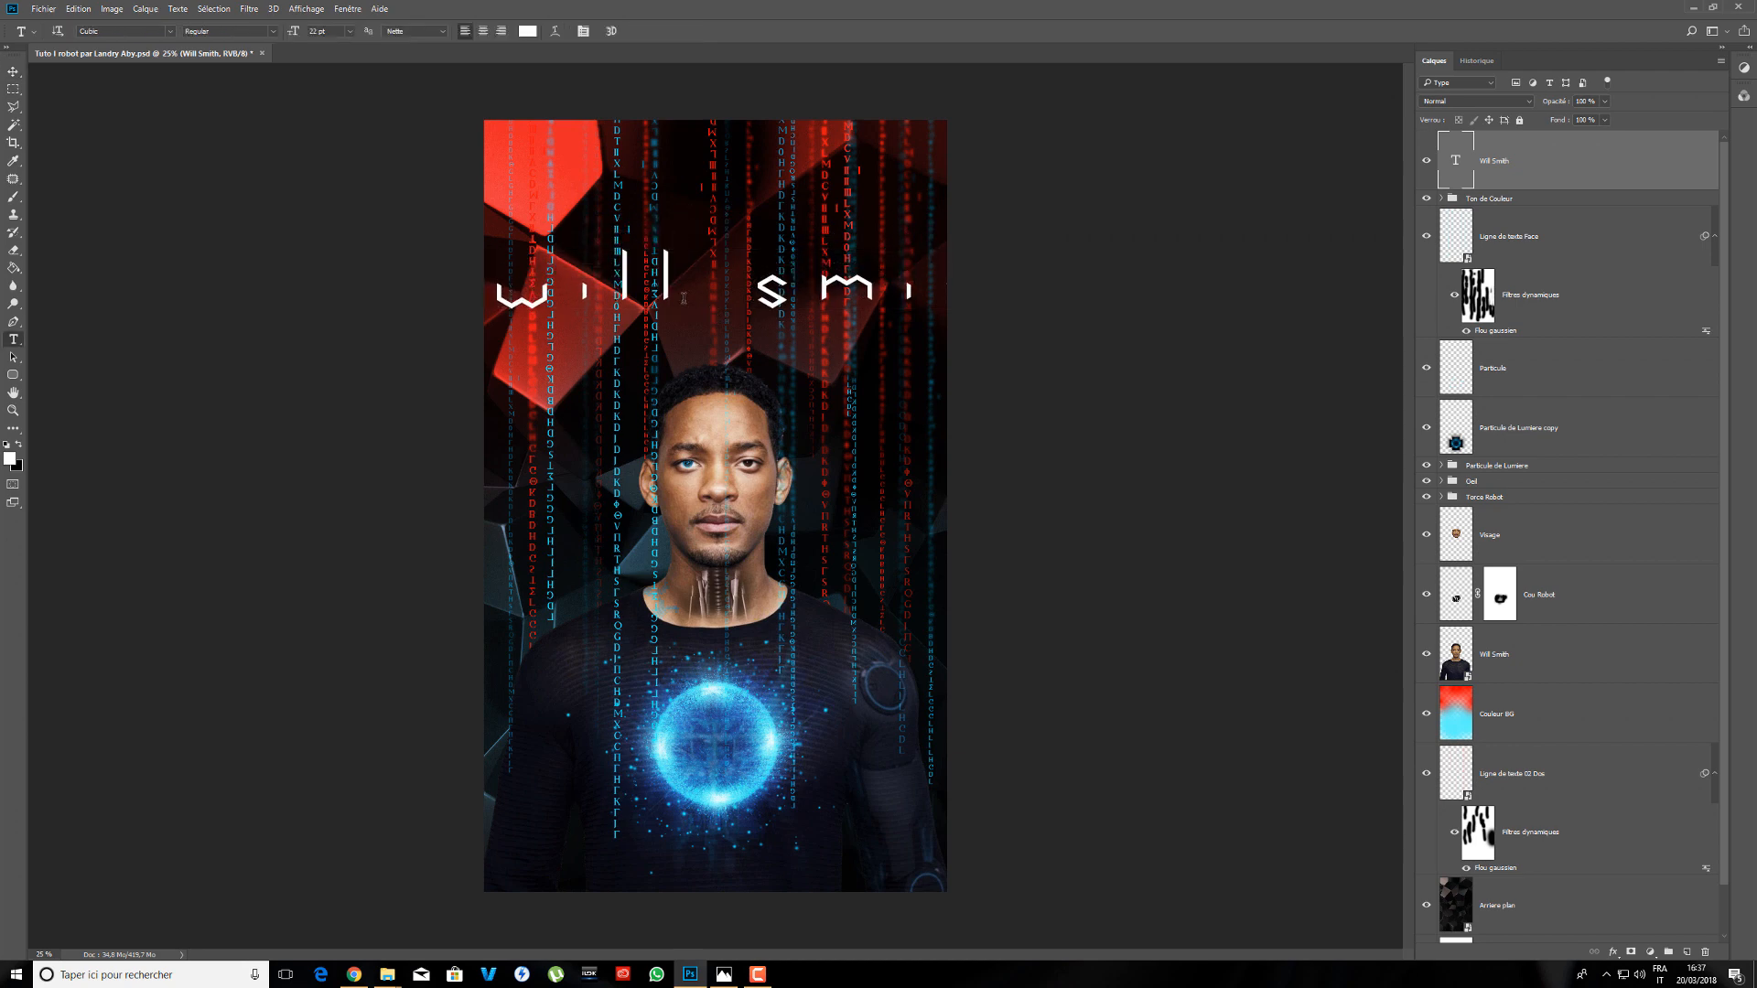
pyautogui.click(670, 294)
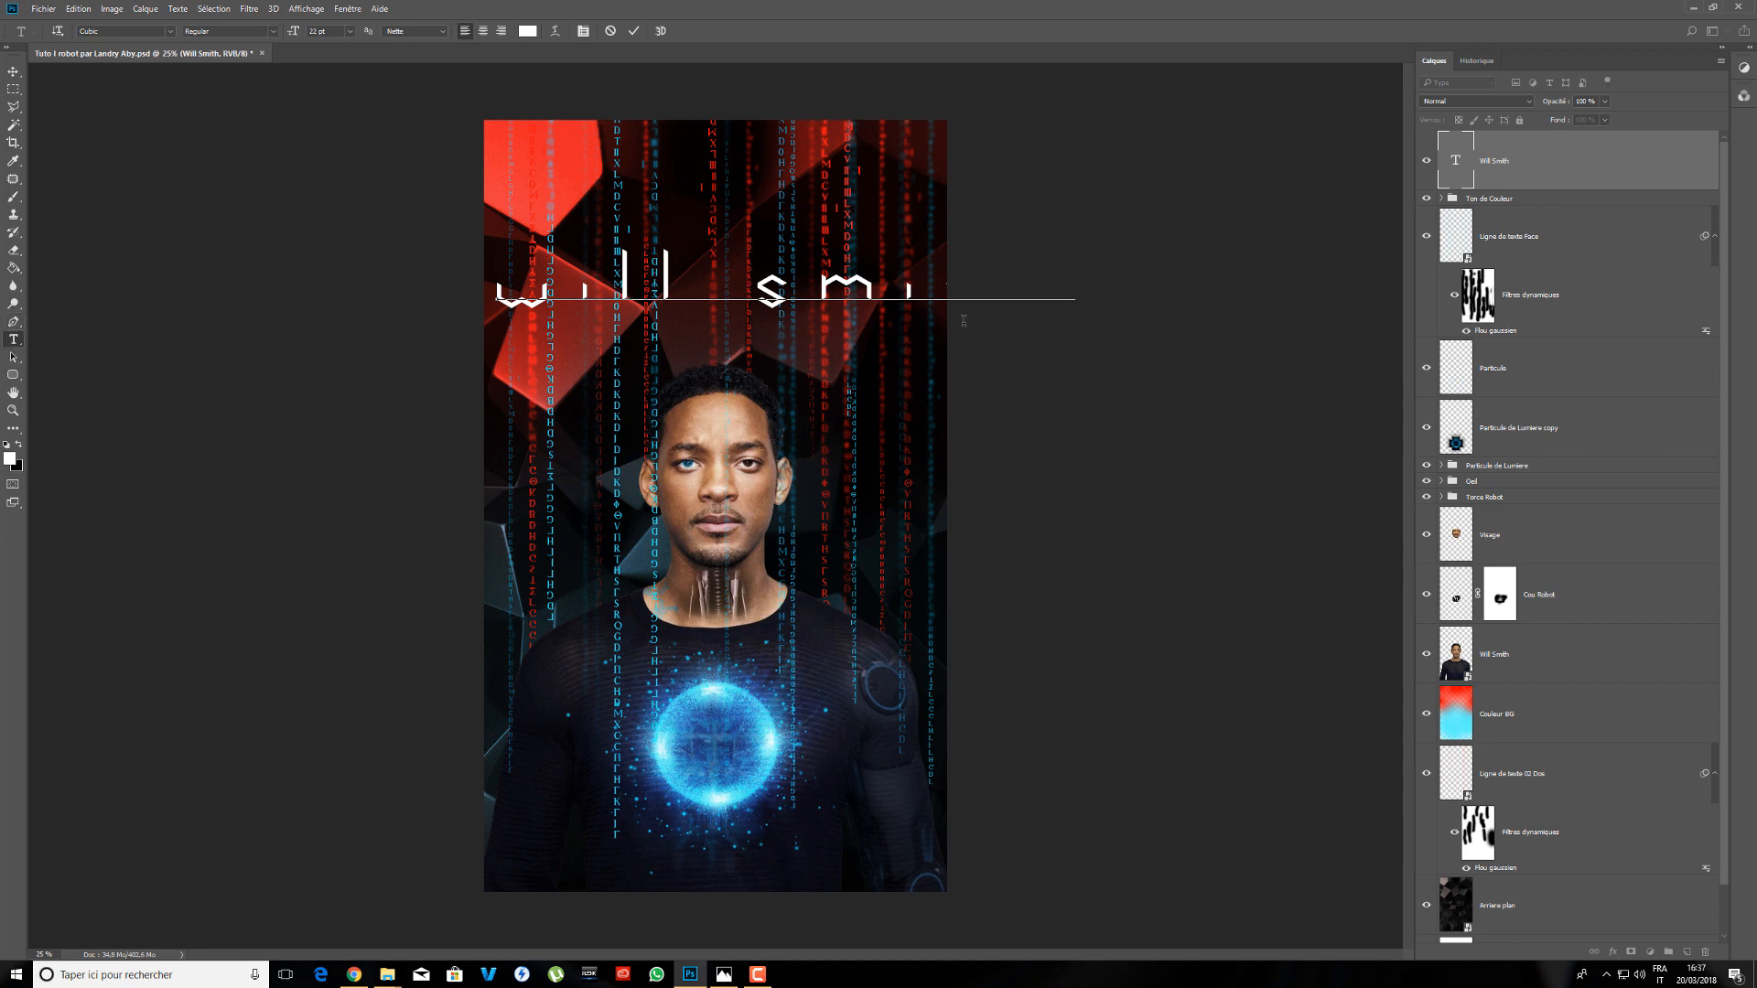
pyautogui.hotkey('ctrl', 'a')
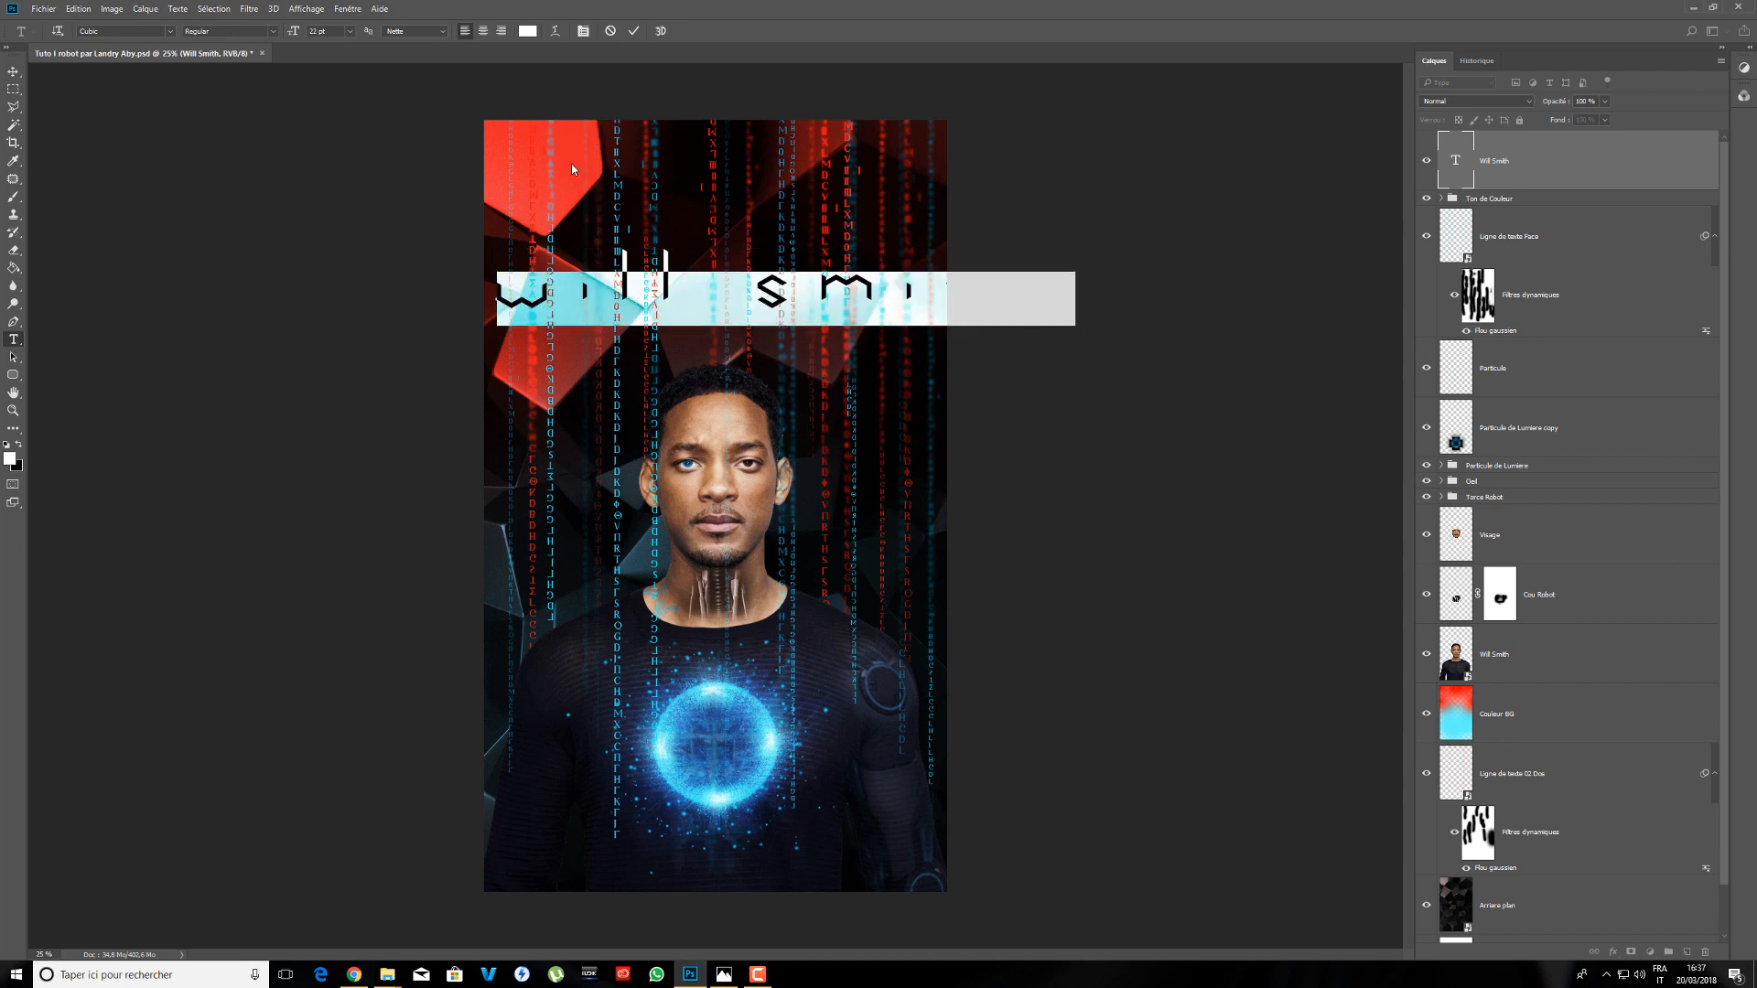
pyautogui.moveTo(294, 32); pyautogui.dragTo(278, 39)
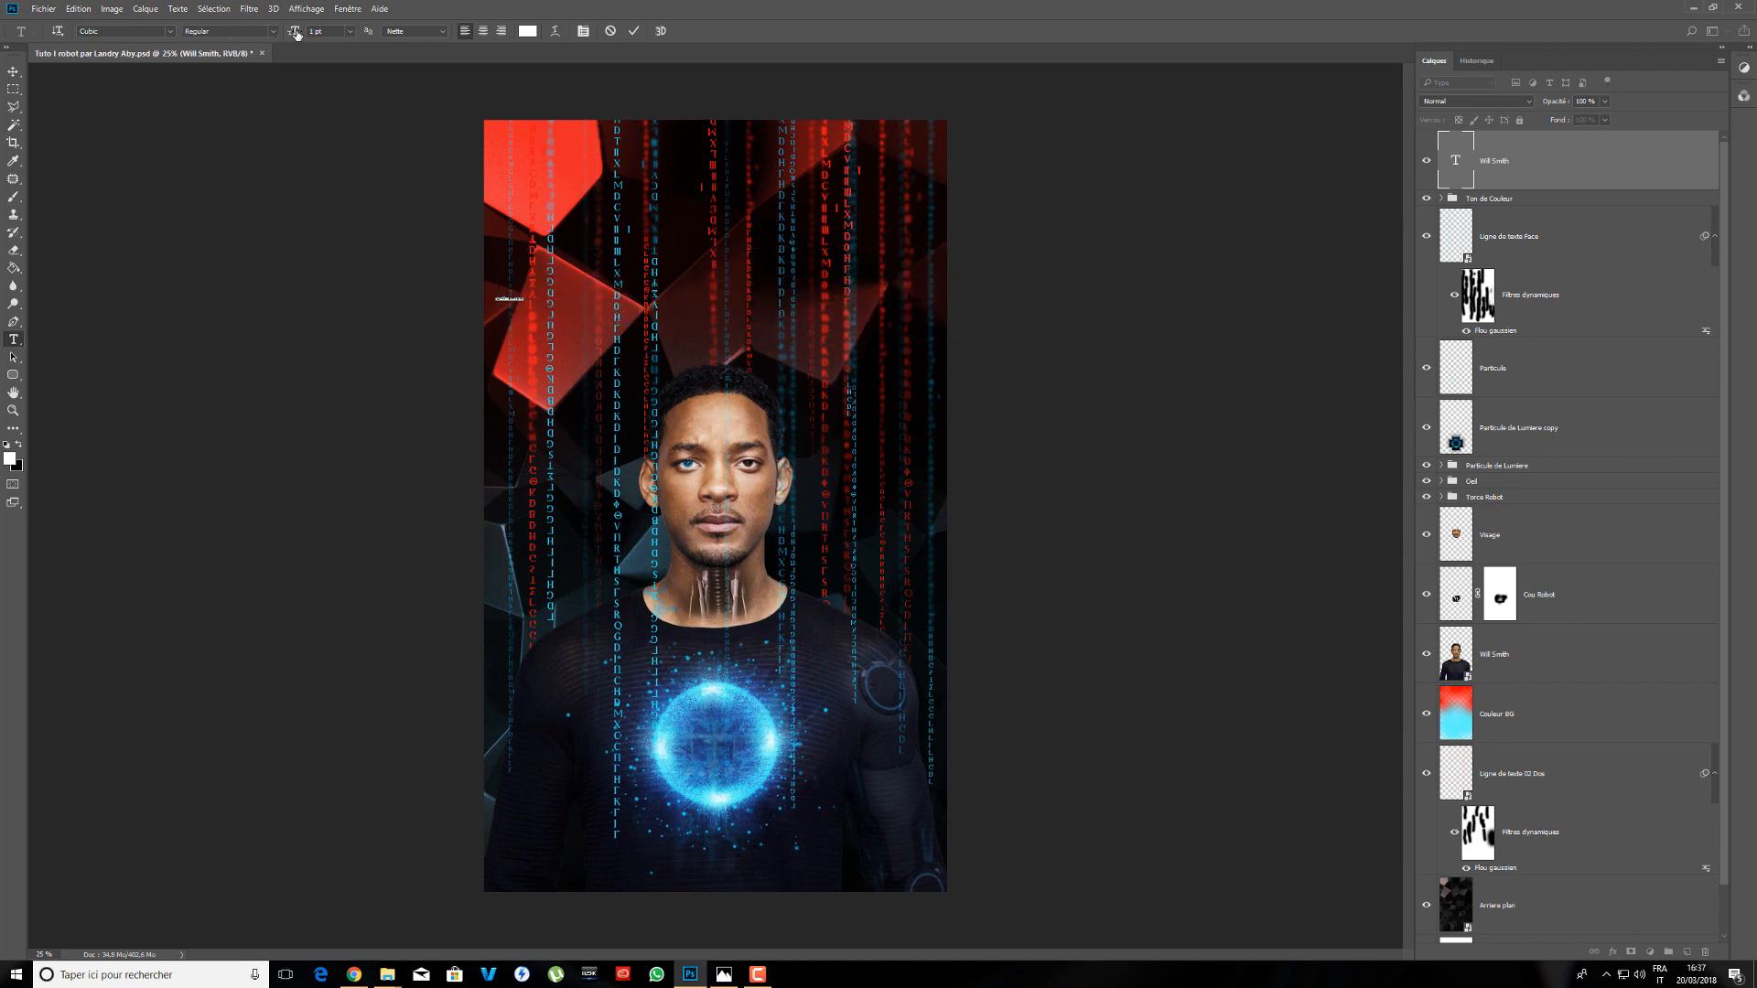
pyautogui.click(296, 34)
pyautogui.press('Return')
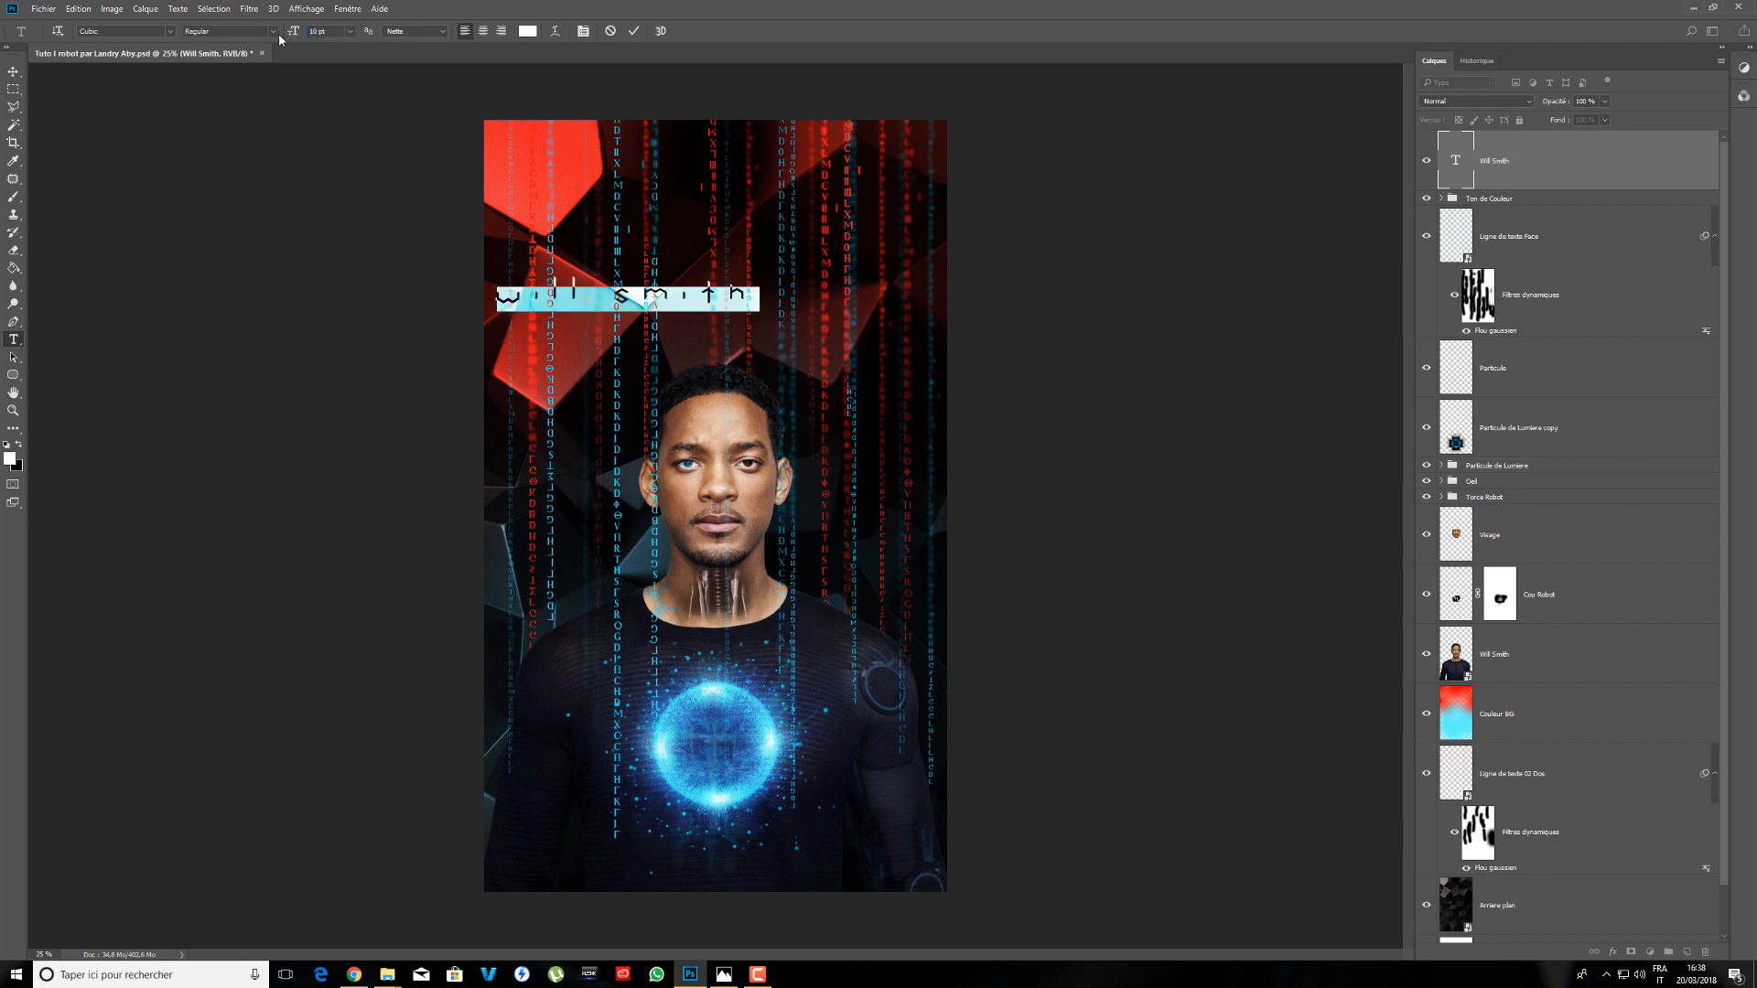
pyautogui.click(12, 71)
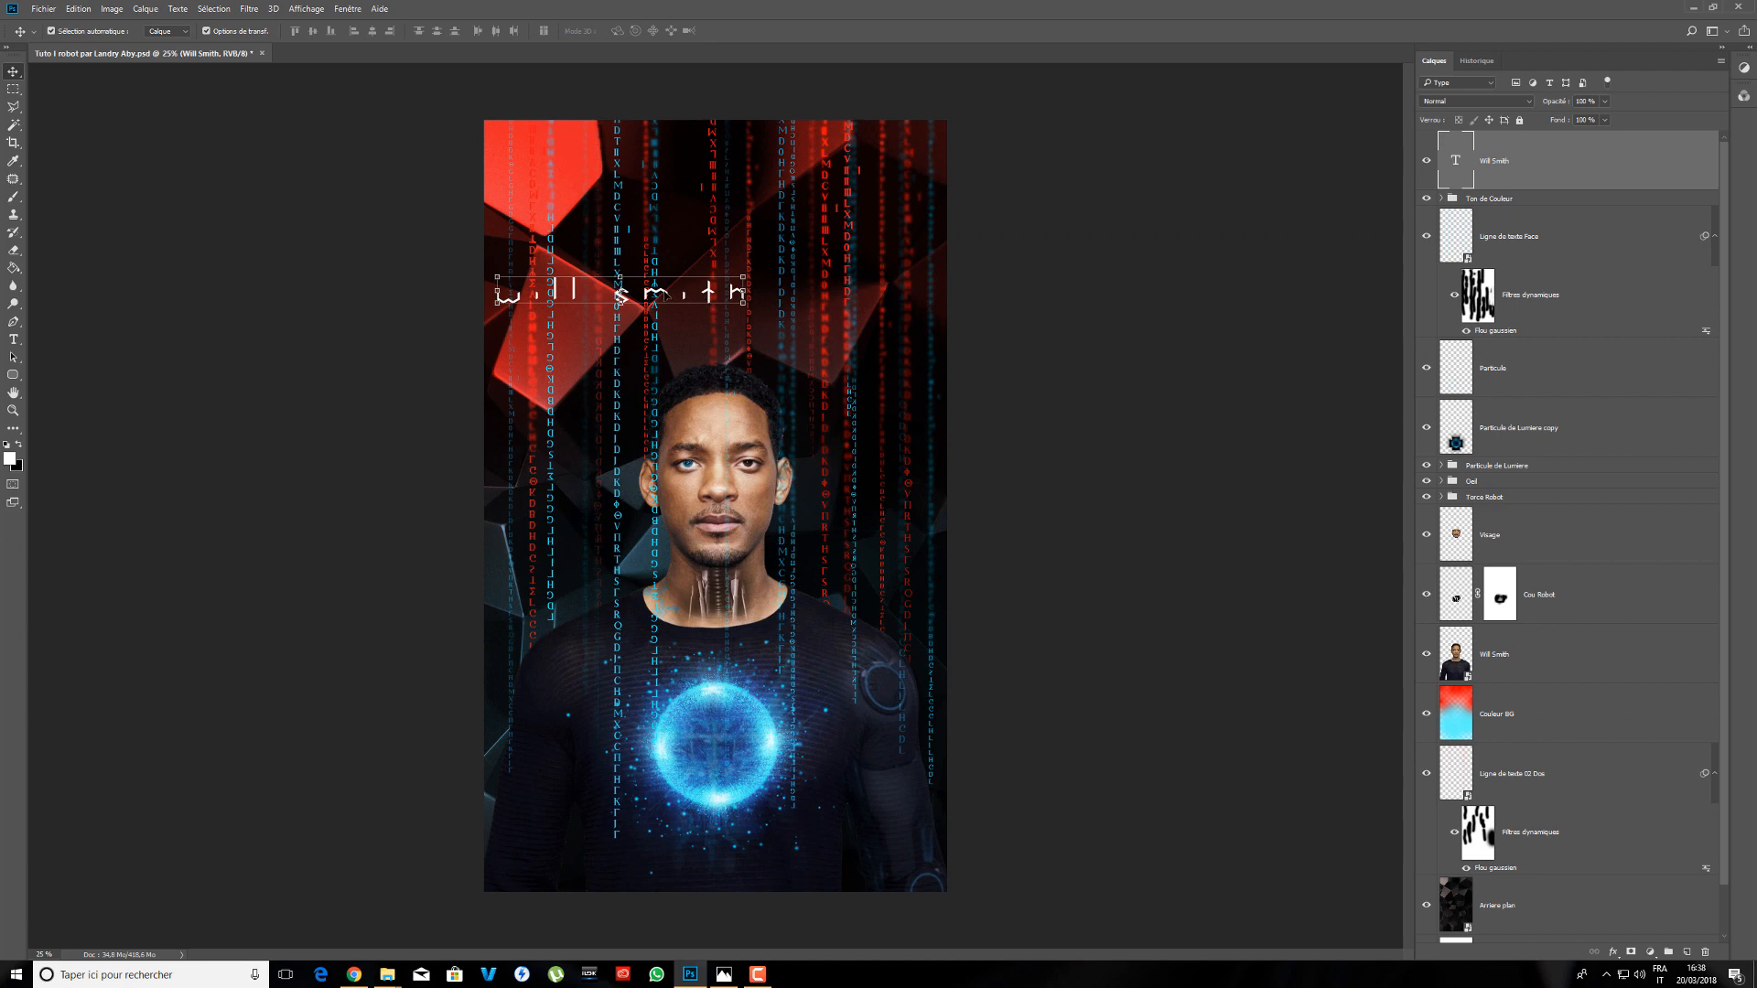
pyautogui.moveTo(666, 294); pyautogui.dragTo(755, 298)
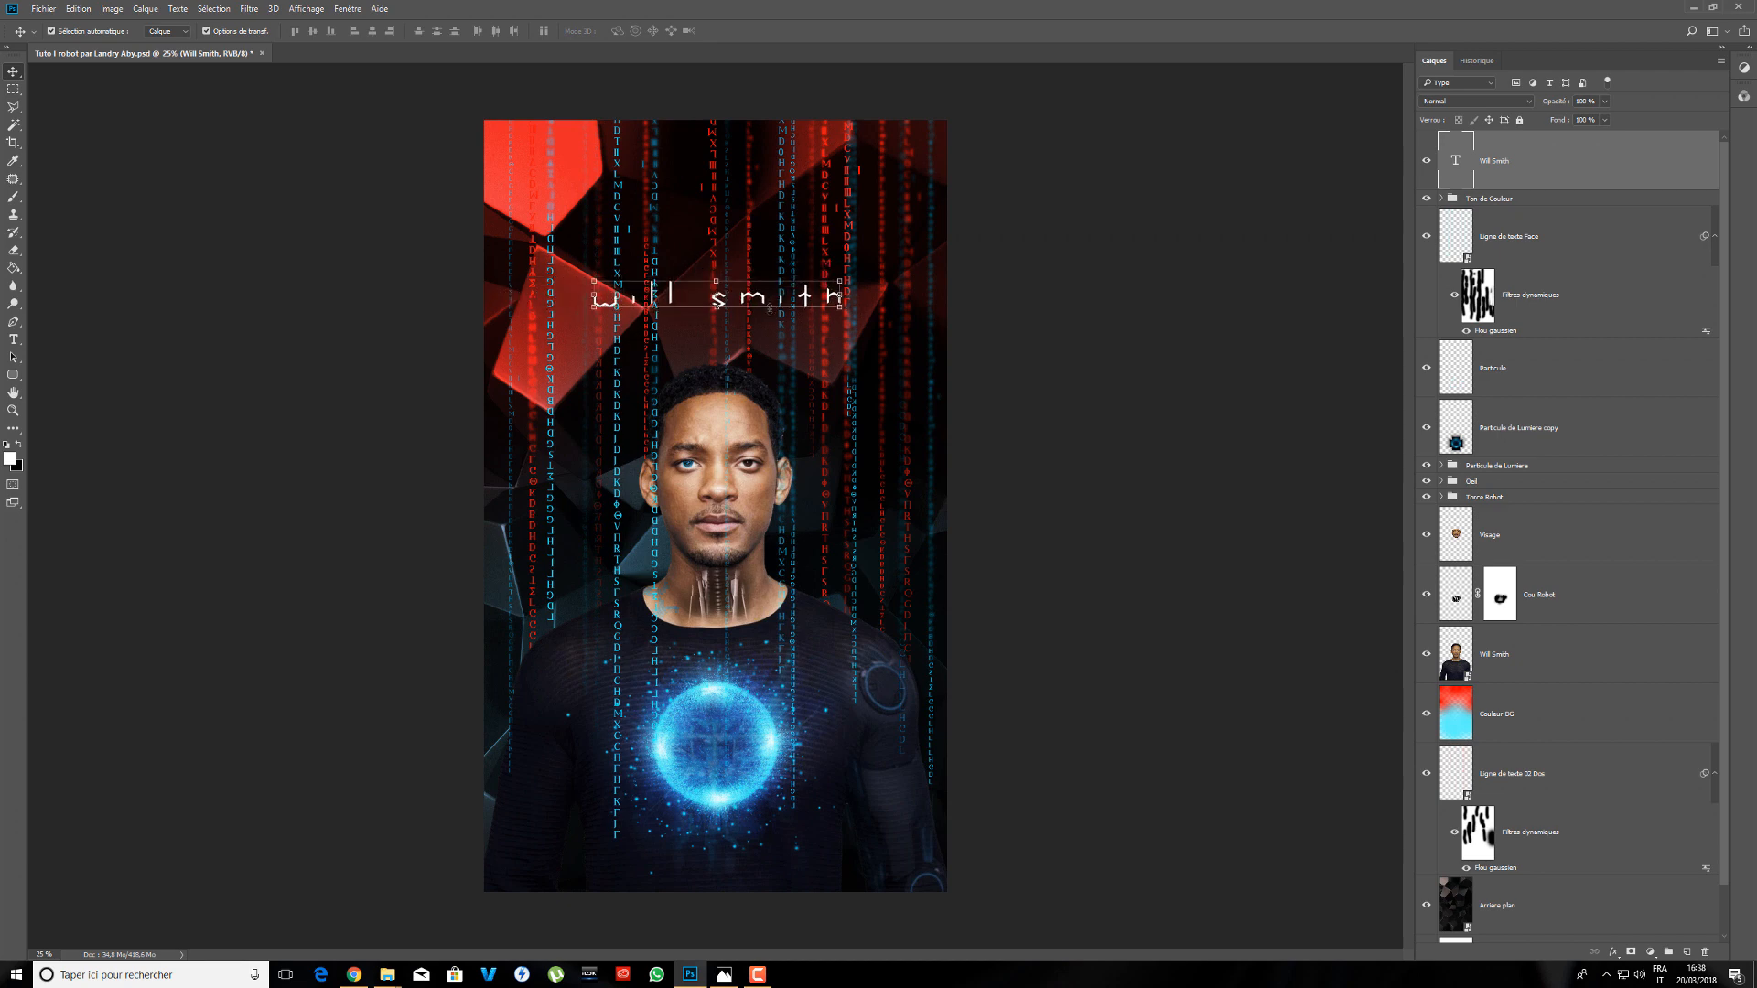
# - Change the "Will Smith" text's font to Ancient Geek
pyautogui.press('t')
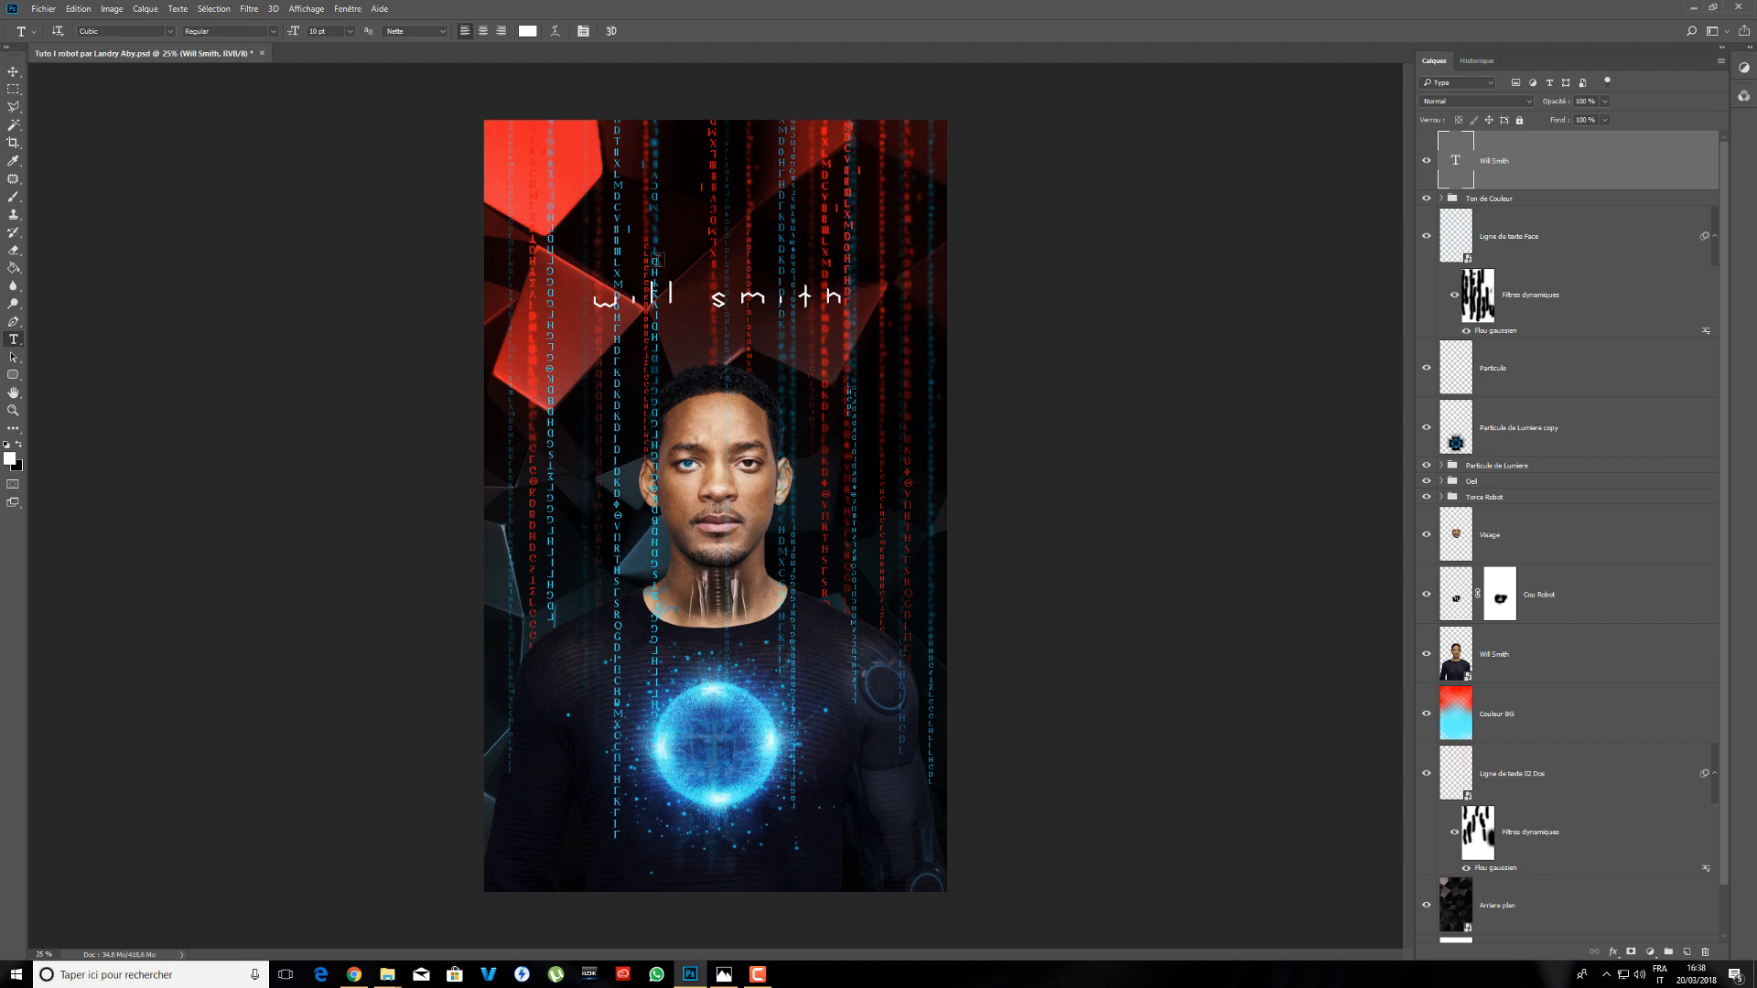
pyautogui.click(16, 74)
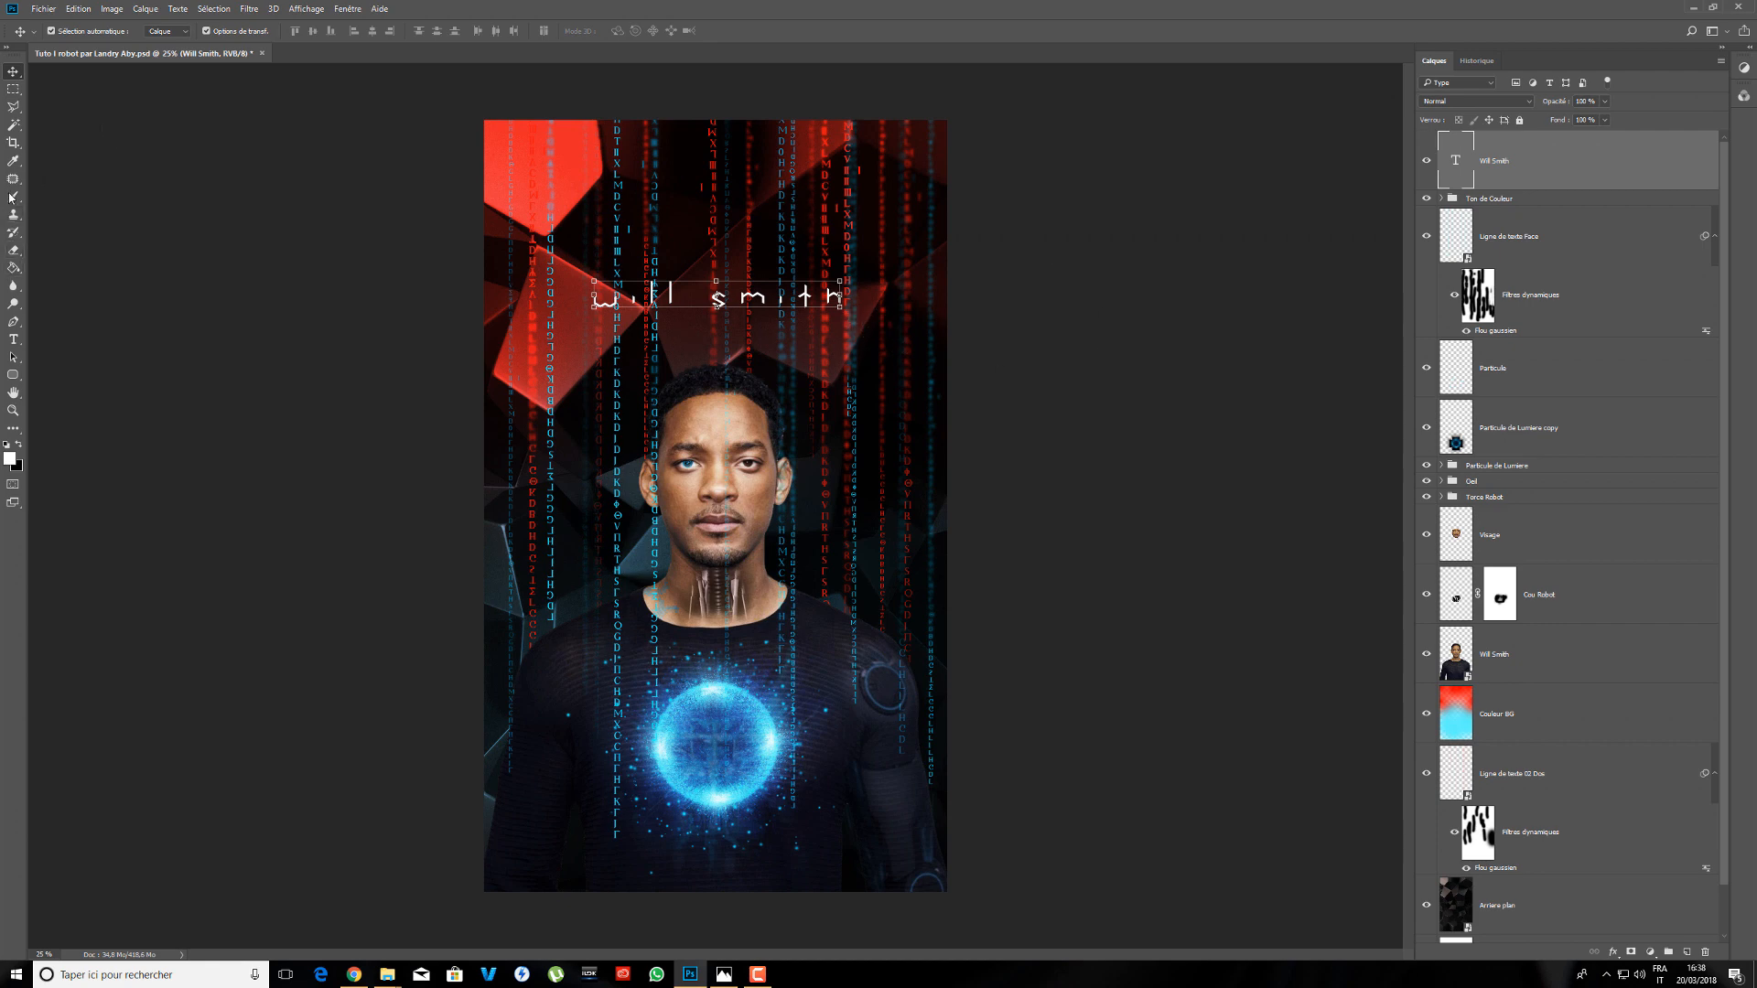
pyautogui.click(13, 340)
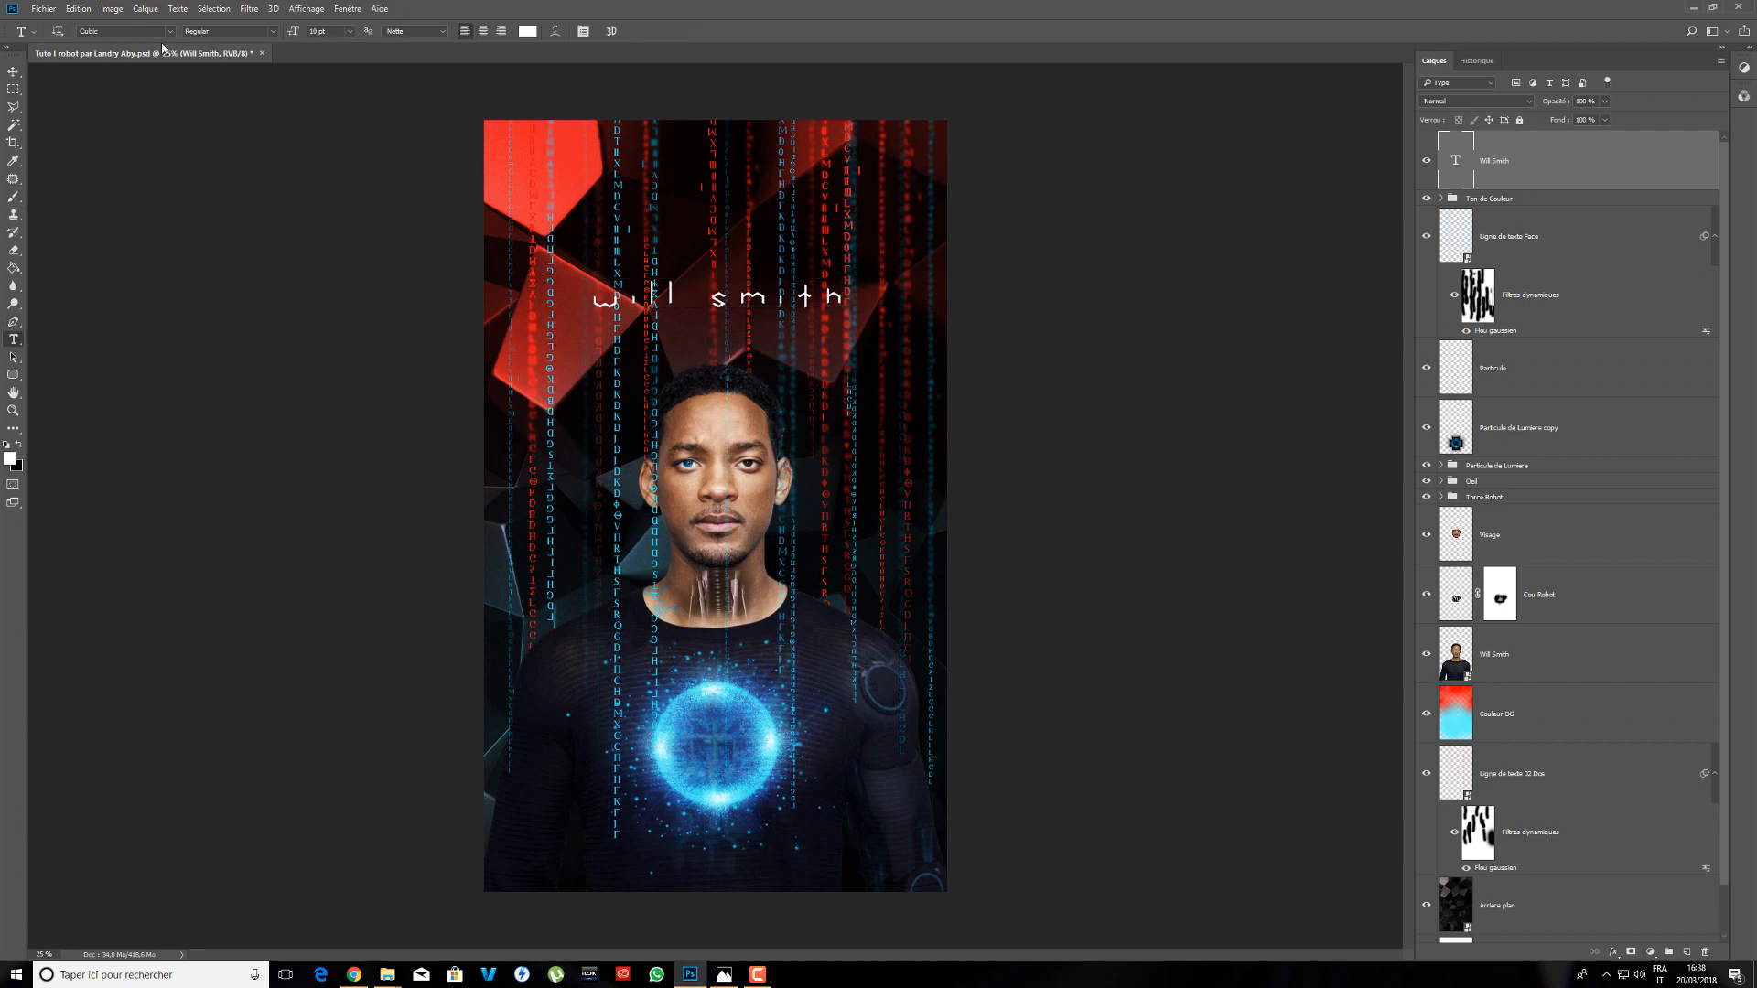
pyautogui.click(169, 34)
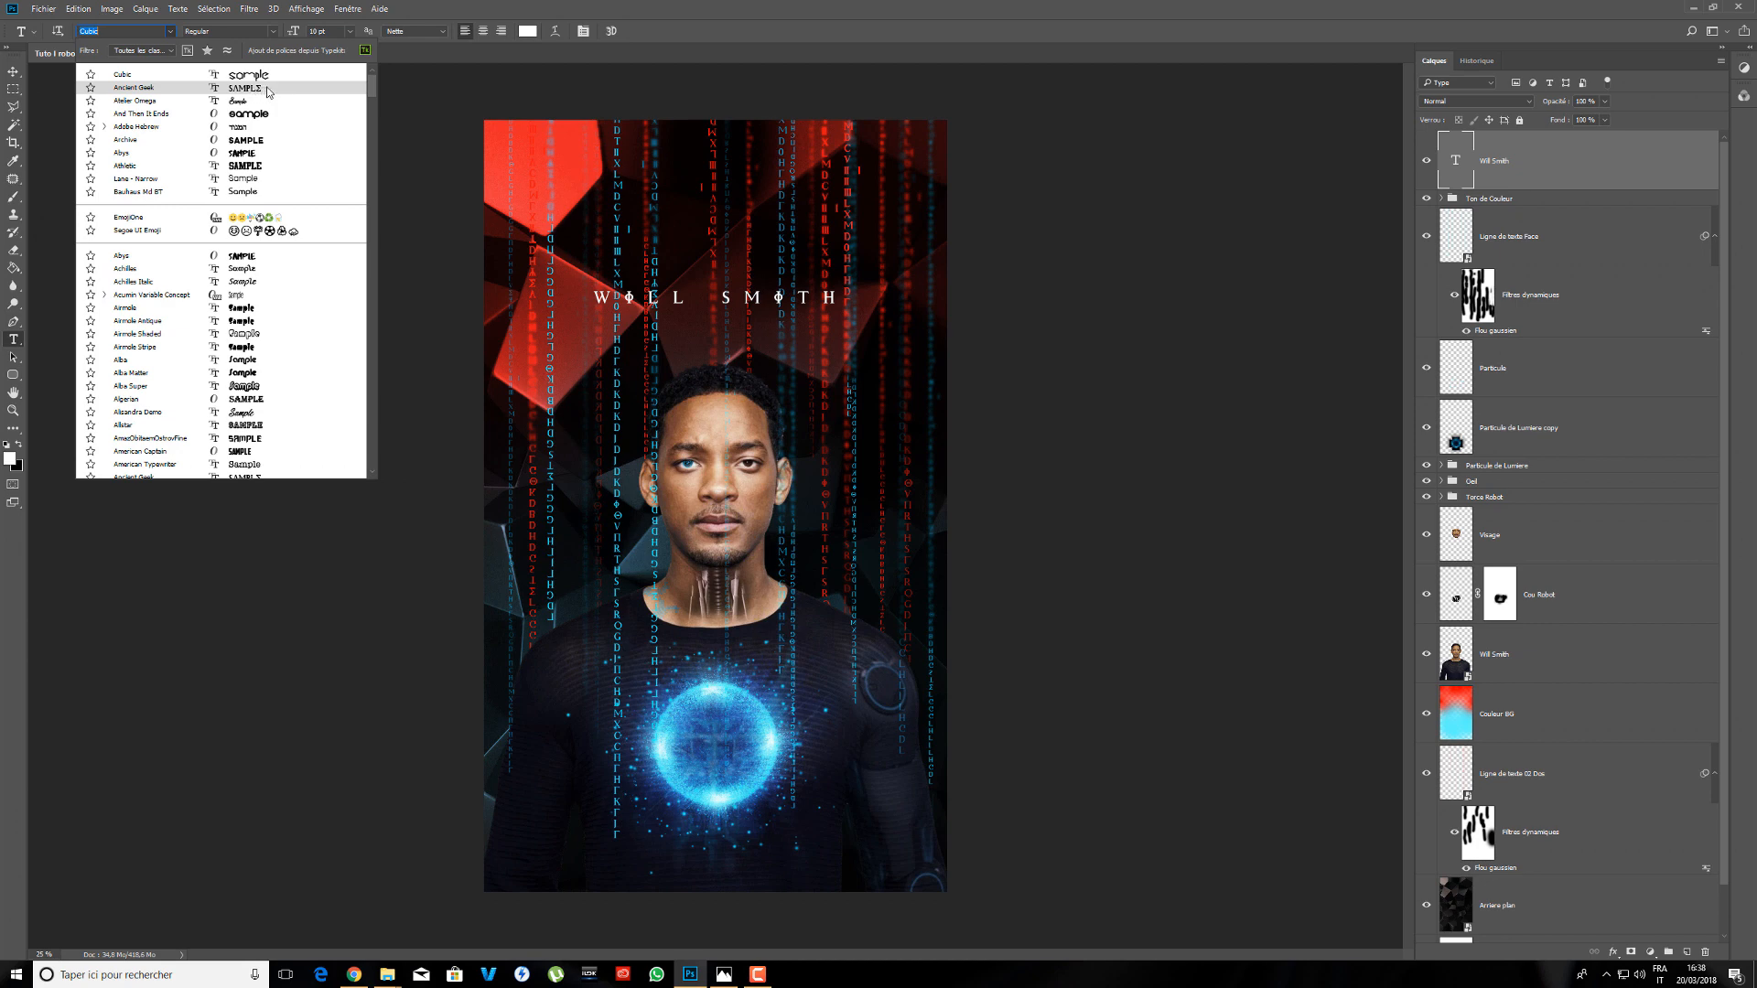
pyautogui.click(268, 89)
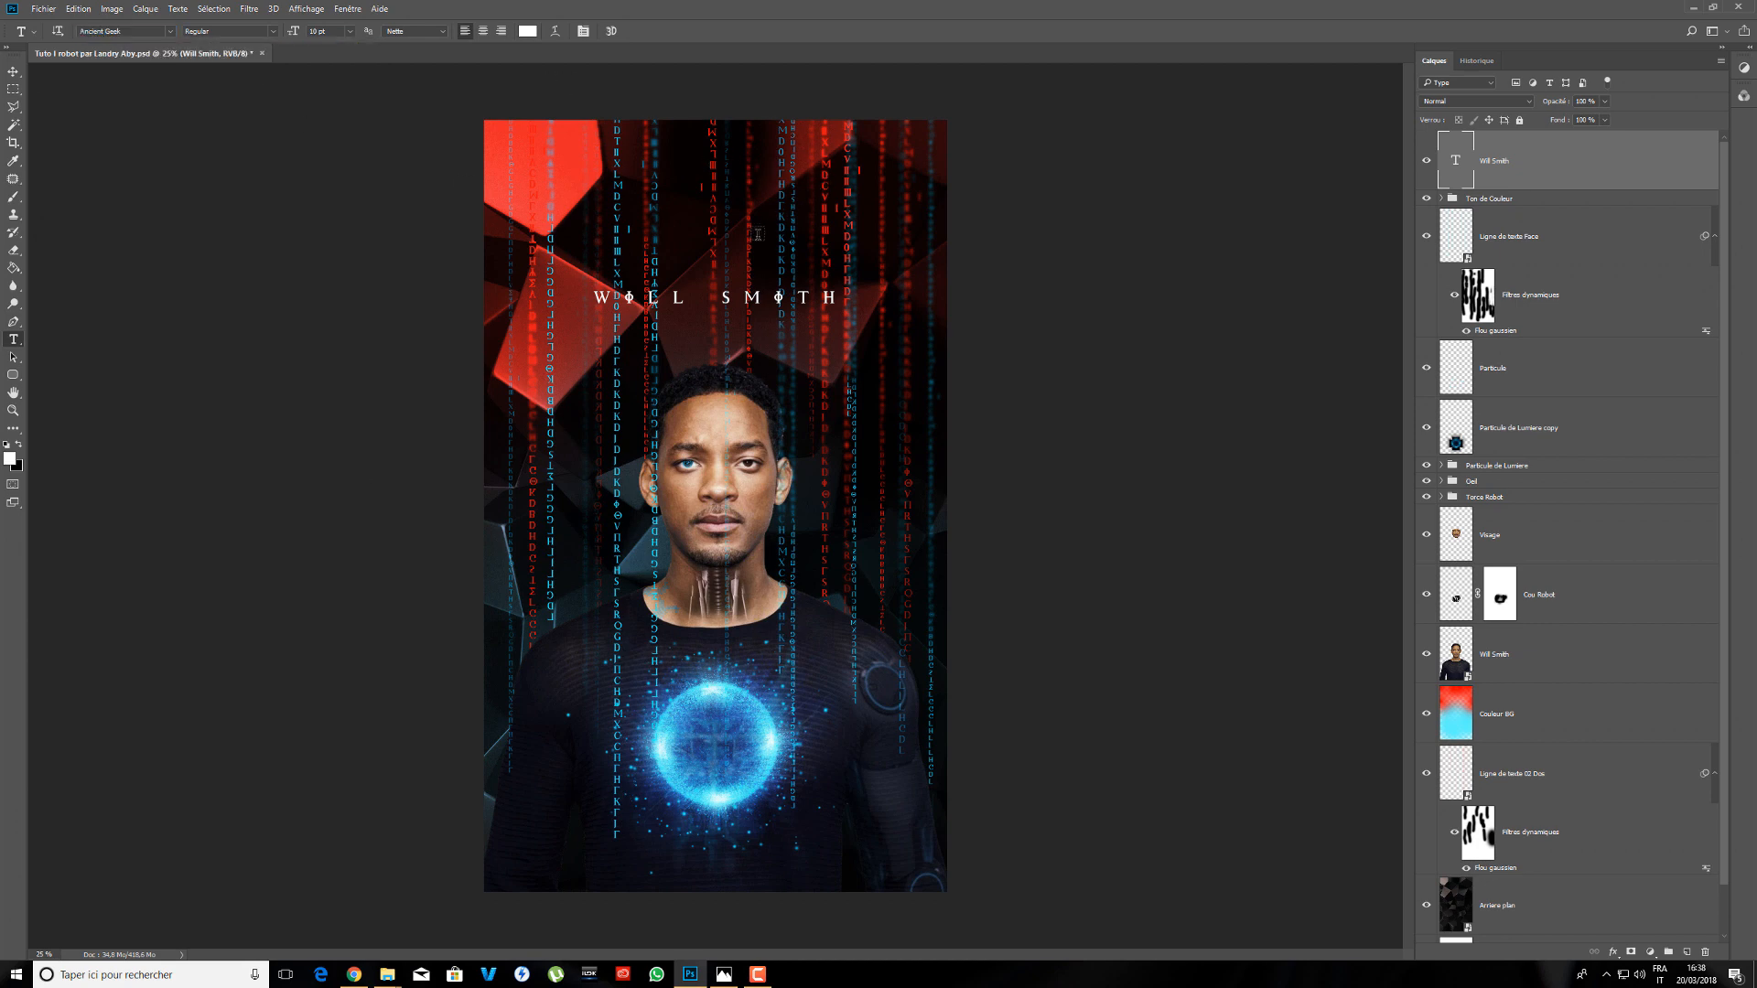
# - Add a new text layer with the letter "I" near the poster's upper edge, sized 33 pt
pyautogui.click(689, 171)
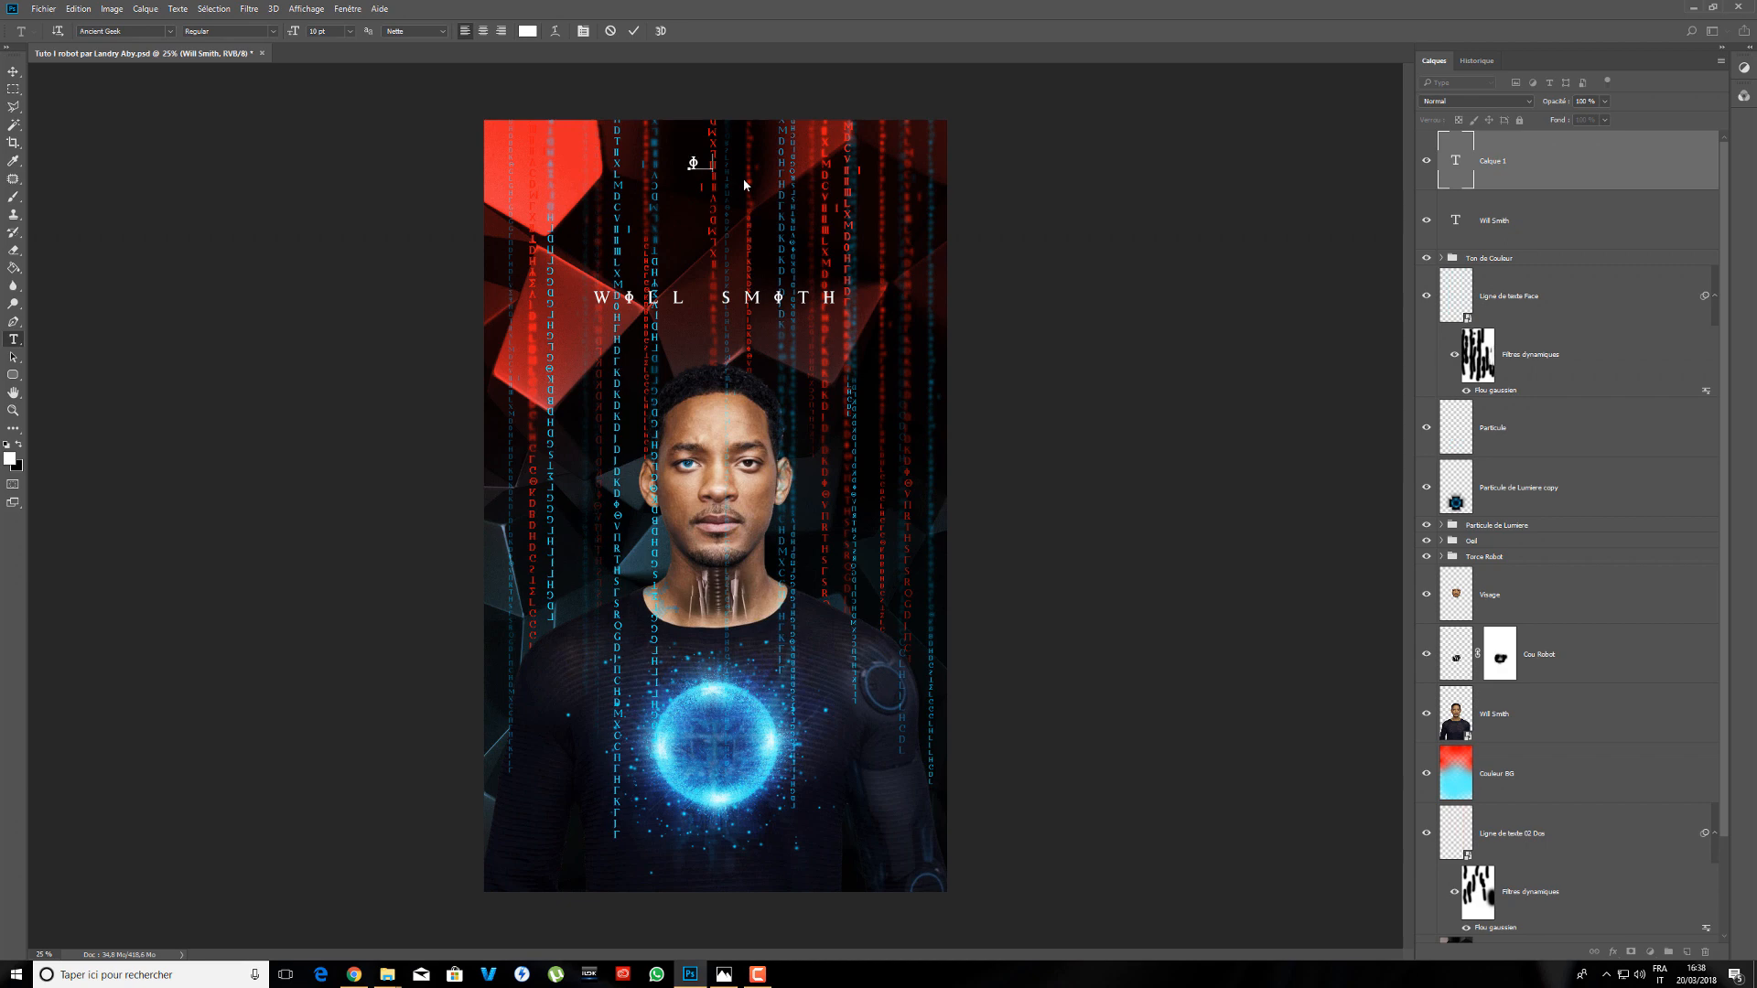
pyautogui.hotkey('ctrl', 'a')
pyautogui.moveTo(294, 33); pyautogui.dragTo(315, 33)
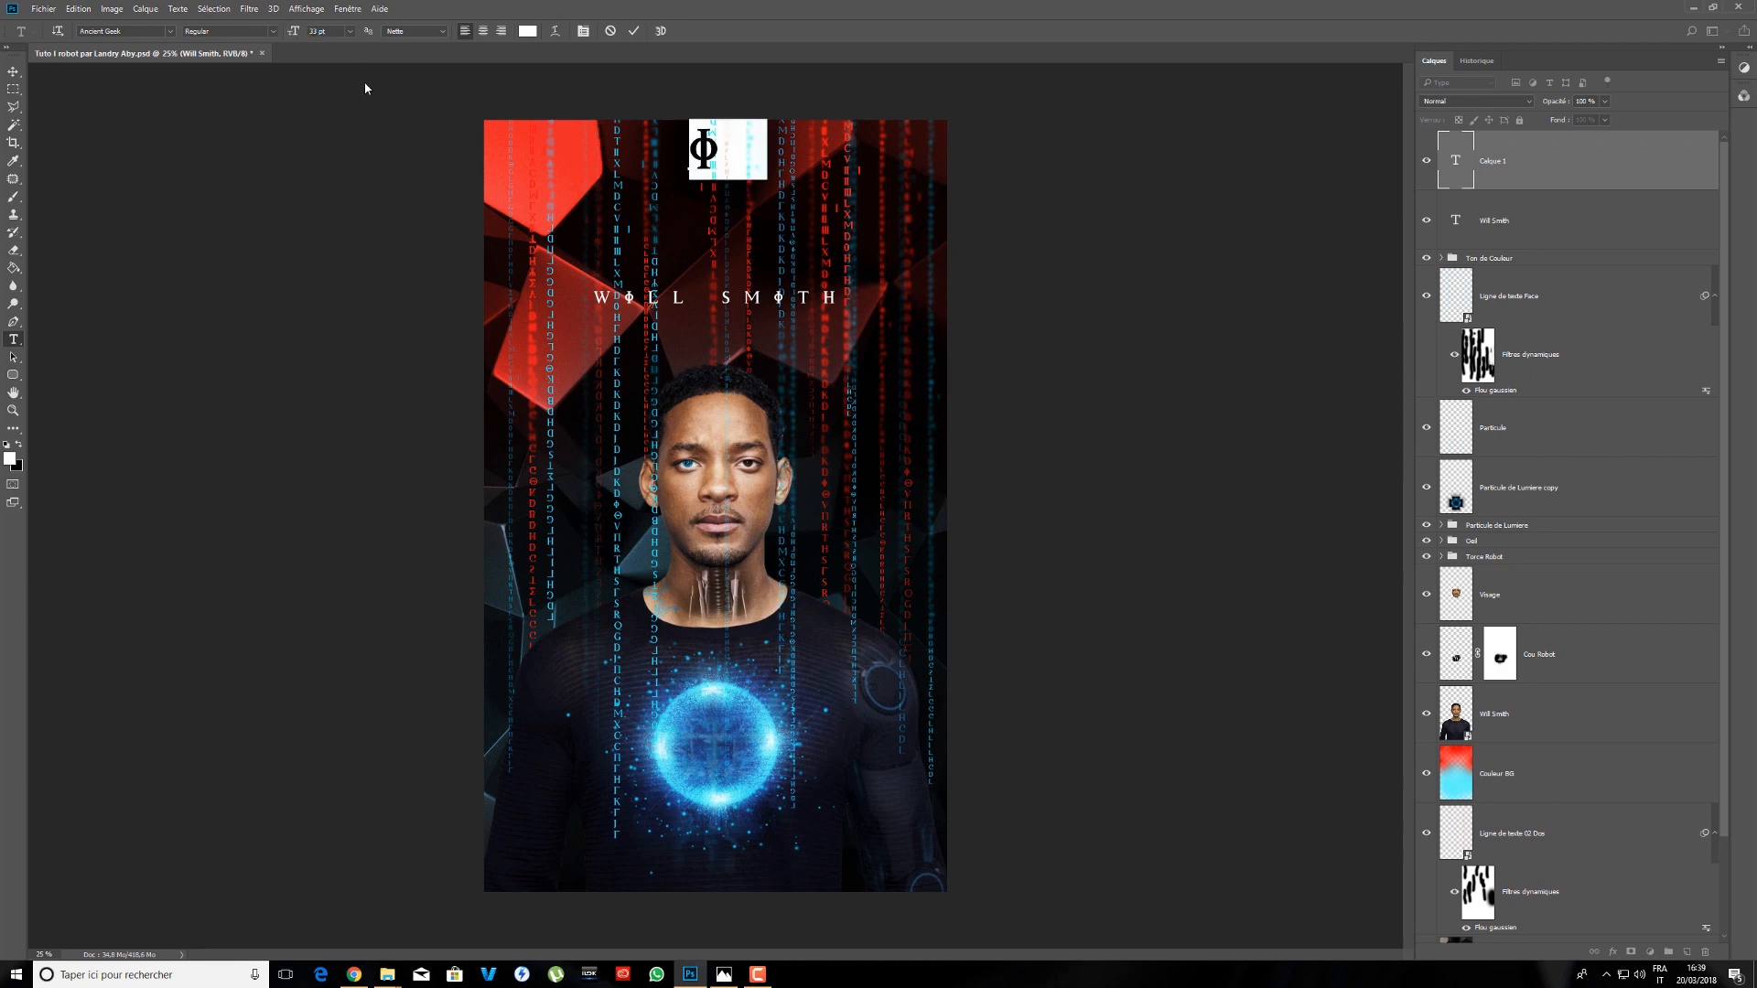
# - Compare fonts for the letter "I" and set it in And Then It Ends
pyautogui.click(176, 34)
pyautogui.click(264, 121)
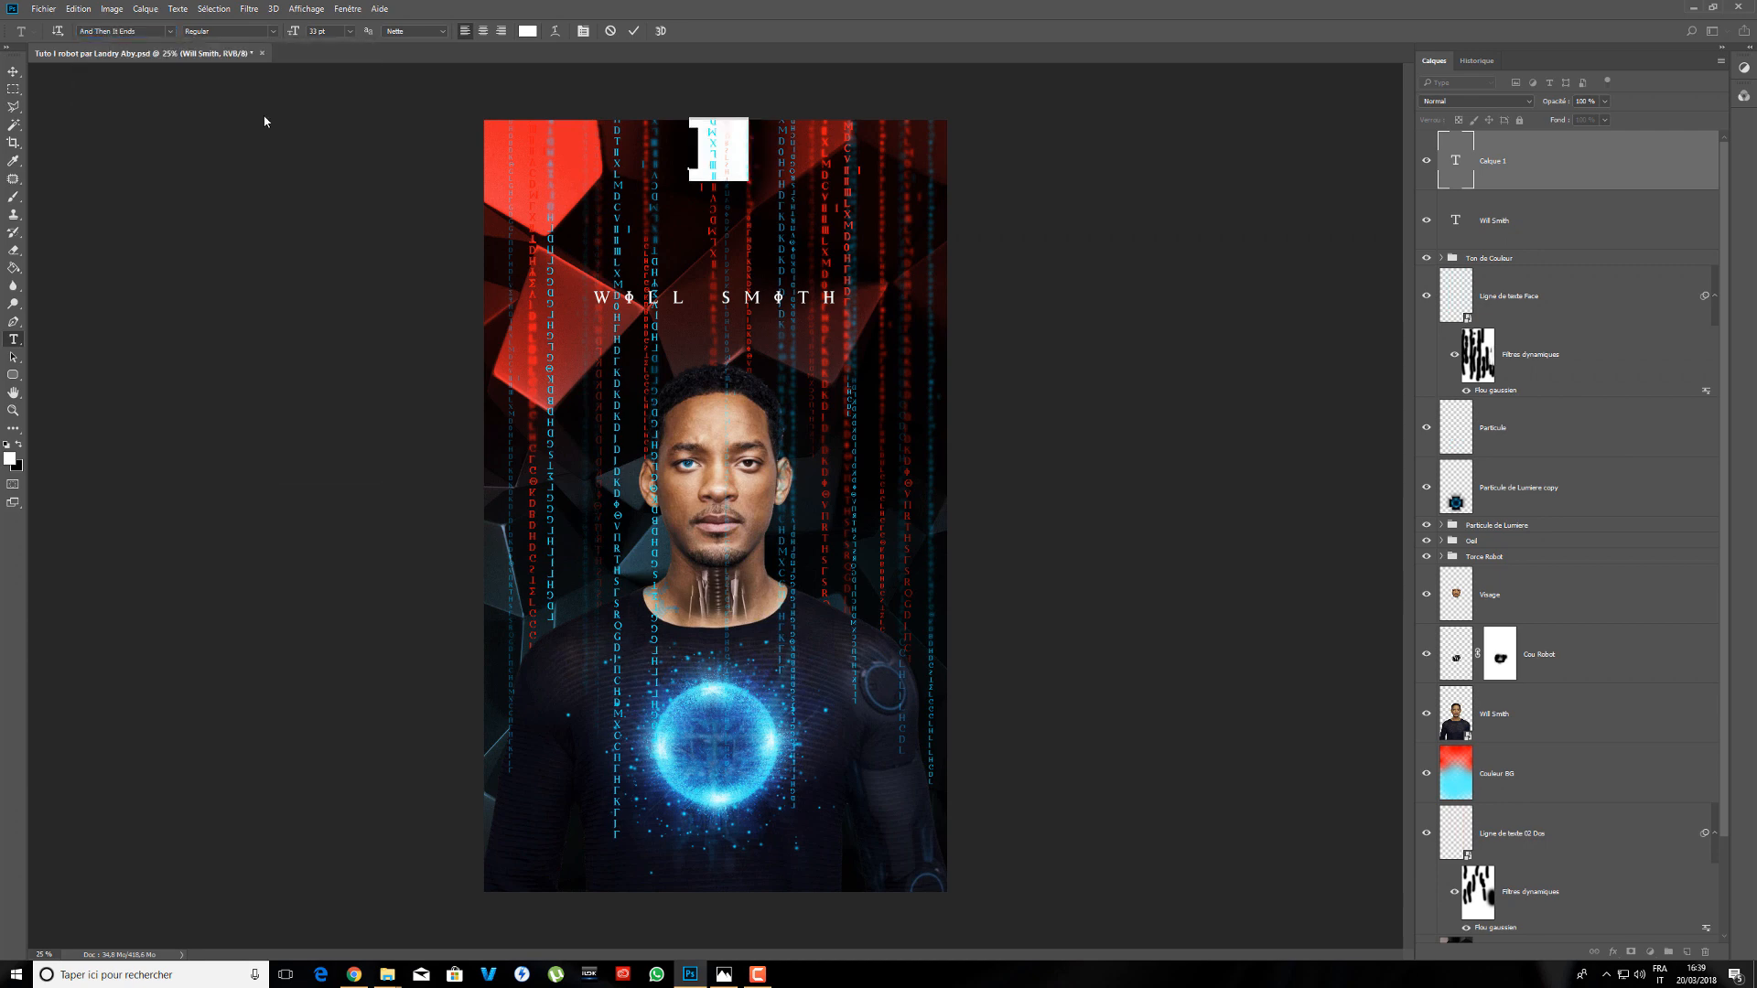
pyautogui.click(172, 32)
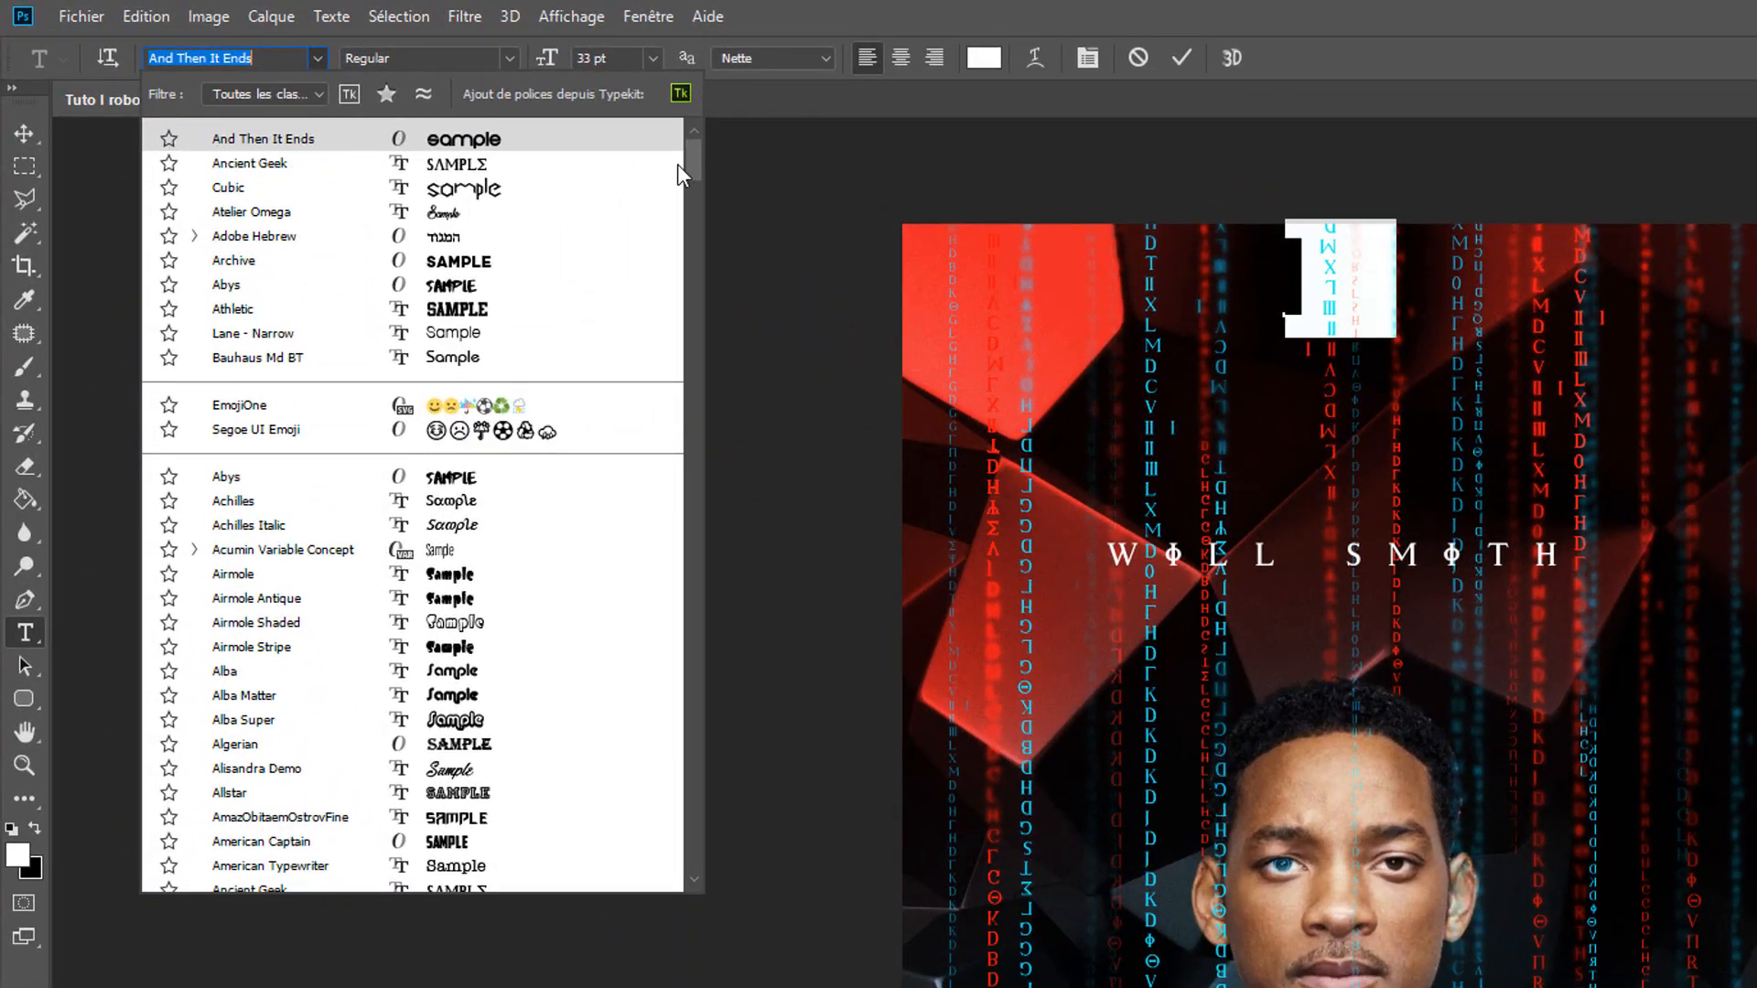
pyautogui.press('Return')
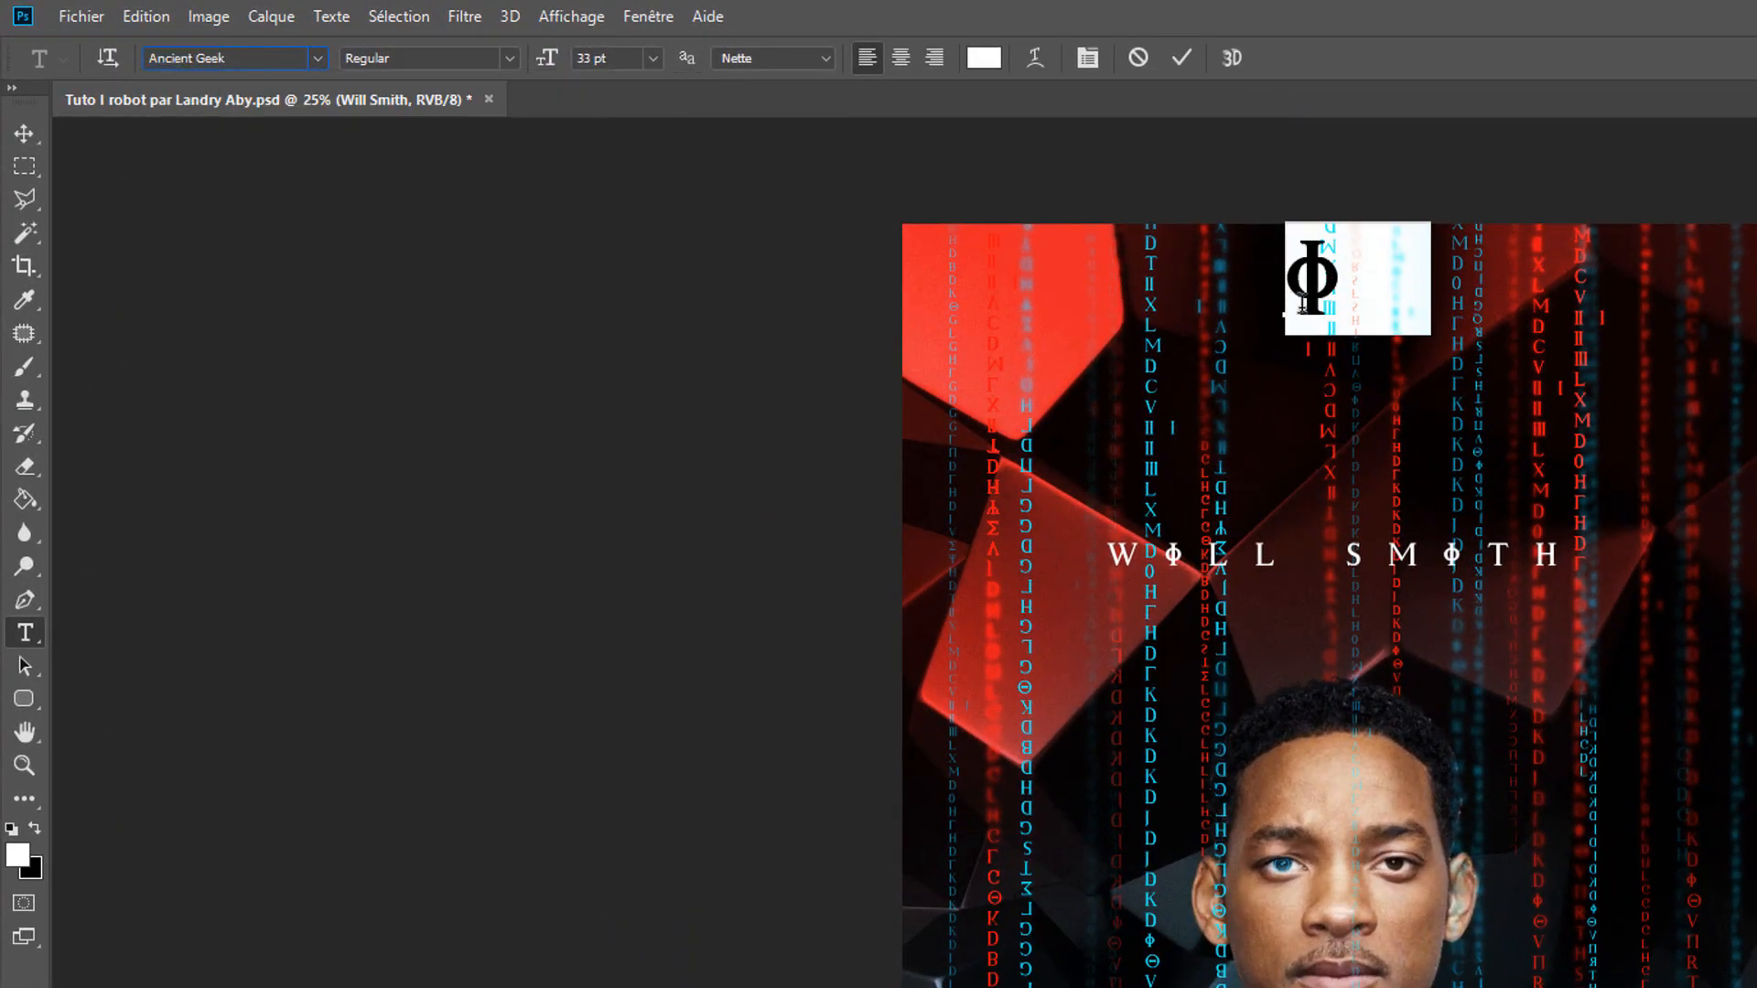
pyautogui.click(322, 57)
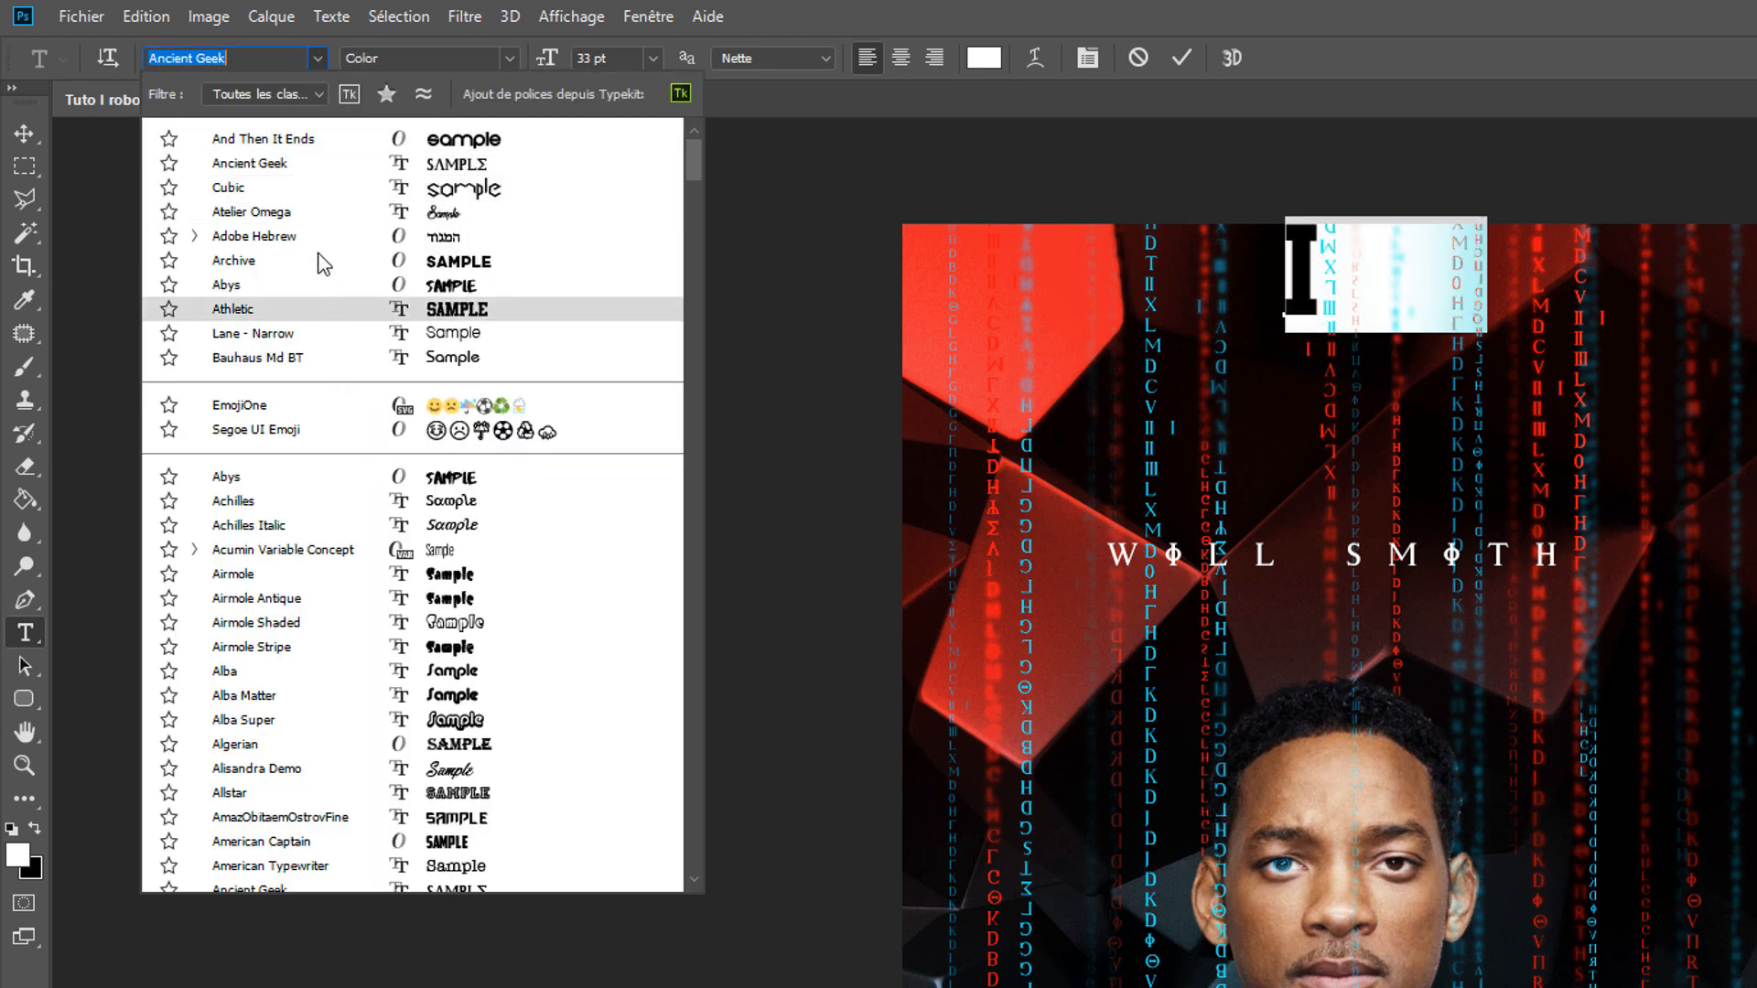
pyautogui.click(340, 139)
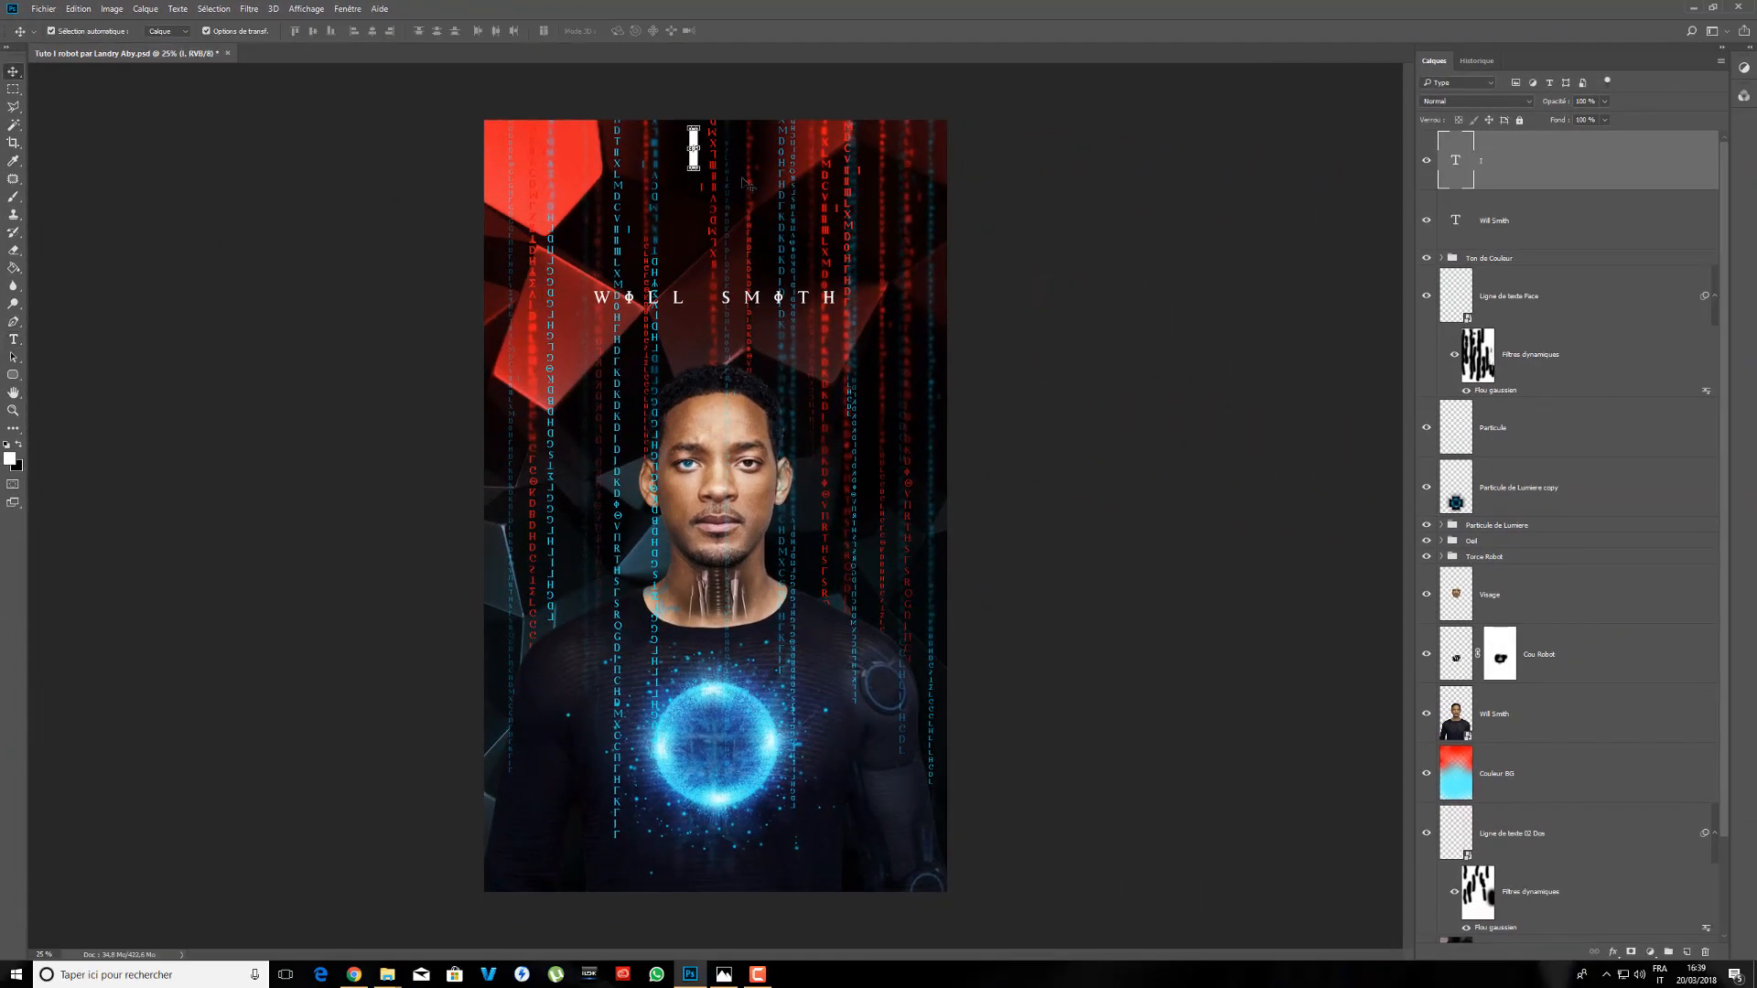
# - Move the letter "I" toward the horizontal middle of the poster, above the "Will Smith" text
pyautogui.hotkey('ctrl', '+')
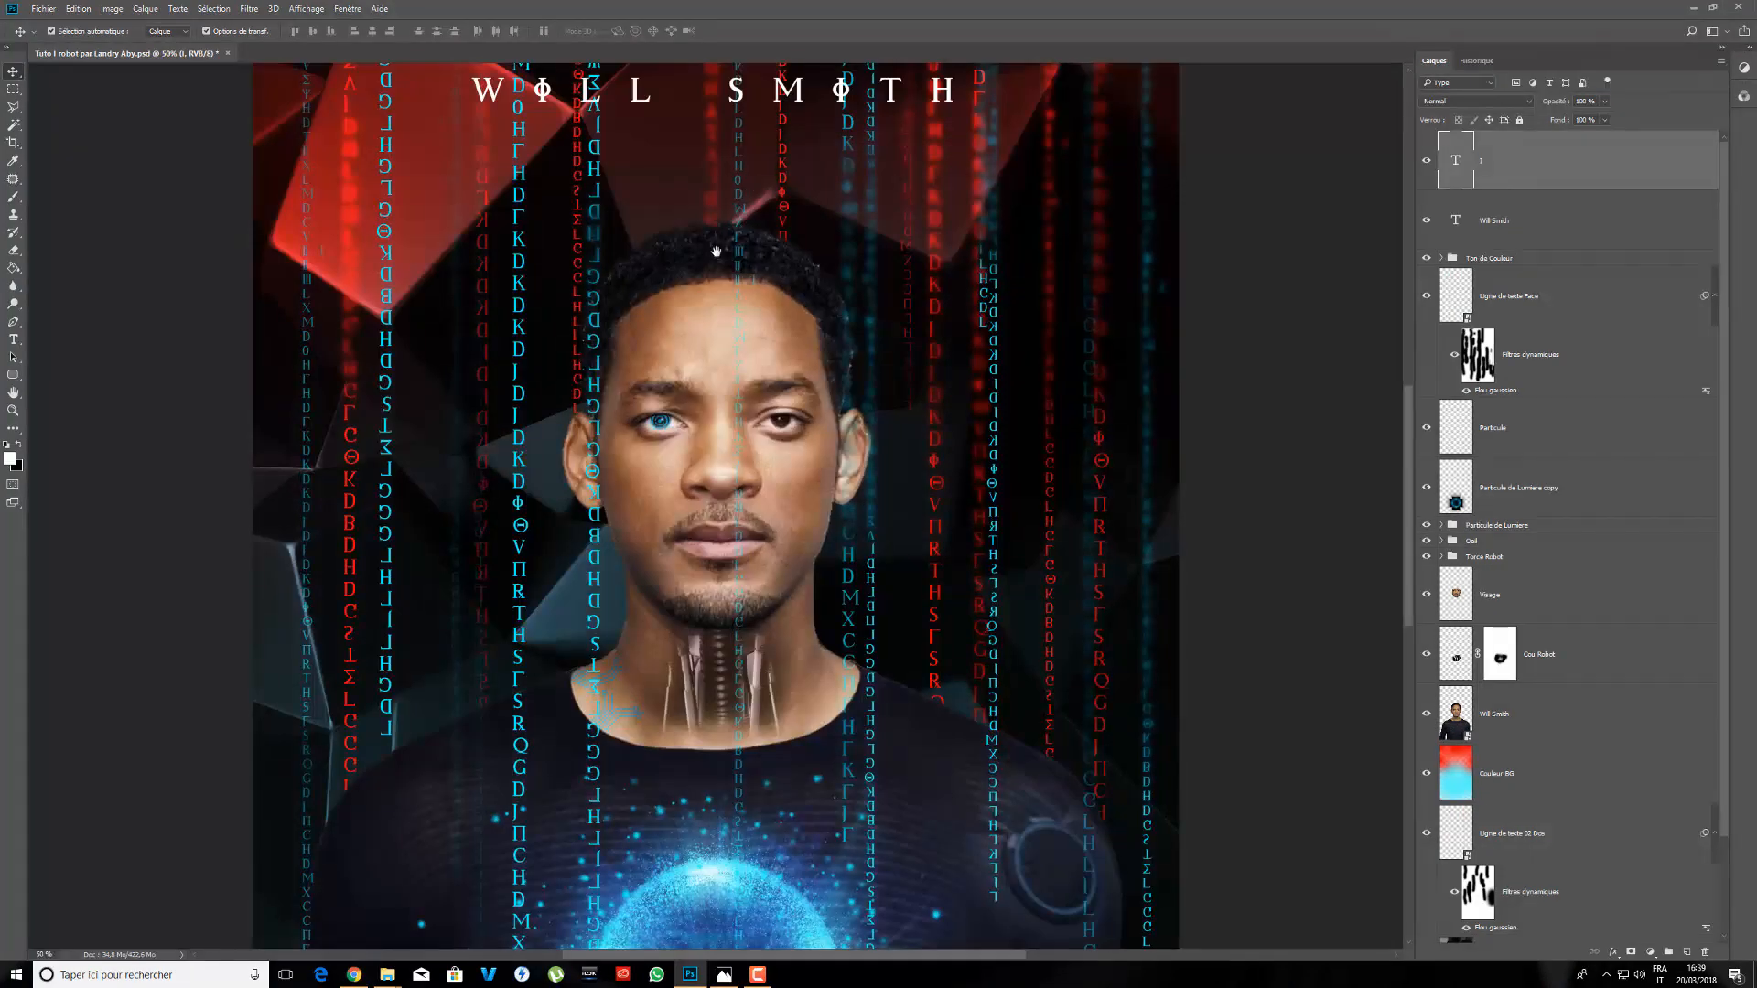
pyautogui.moveTo(717, 128); pyautogui.dragTo(767, 593)
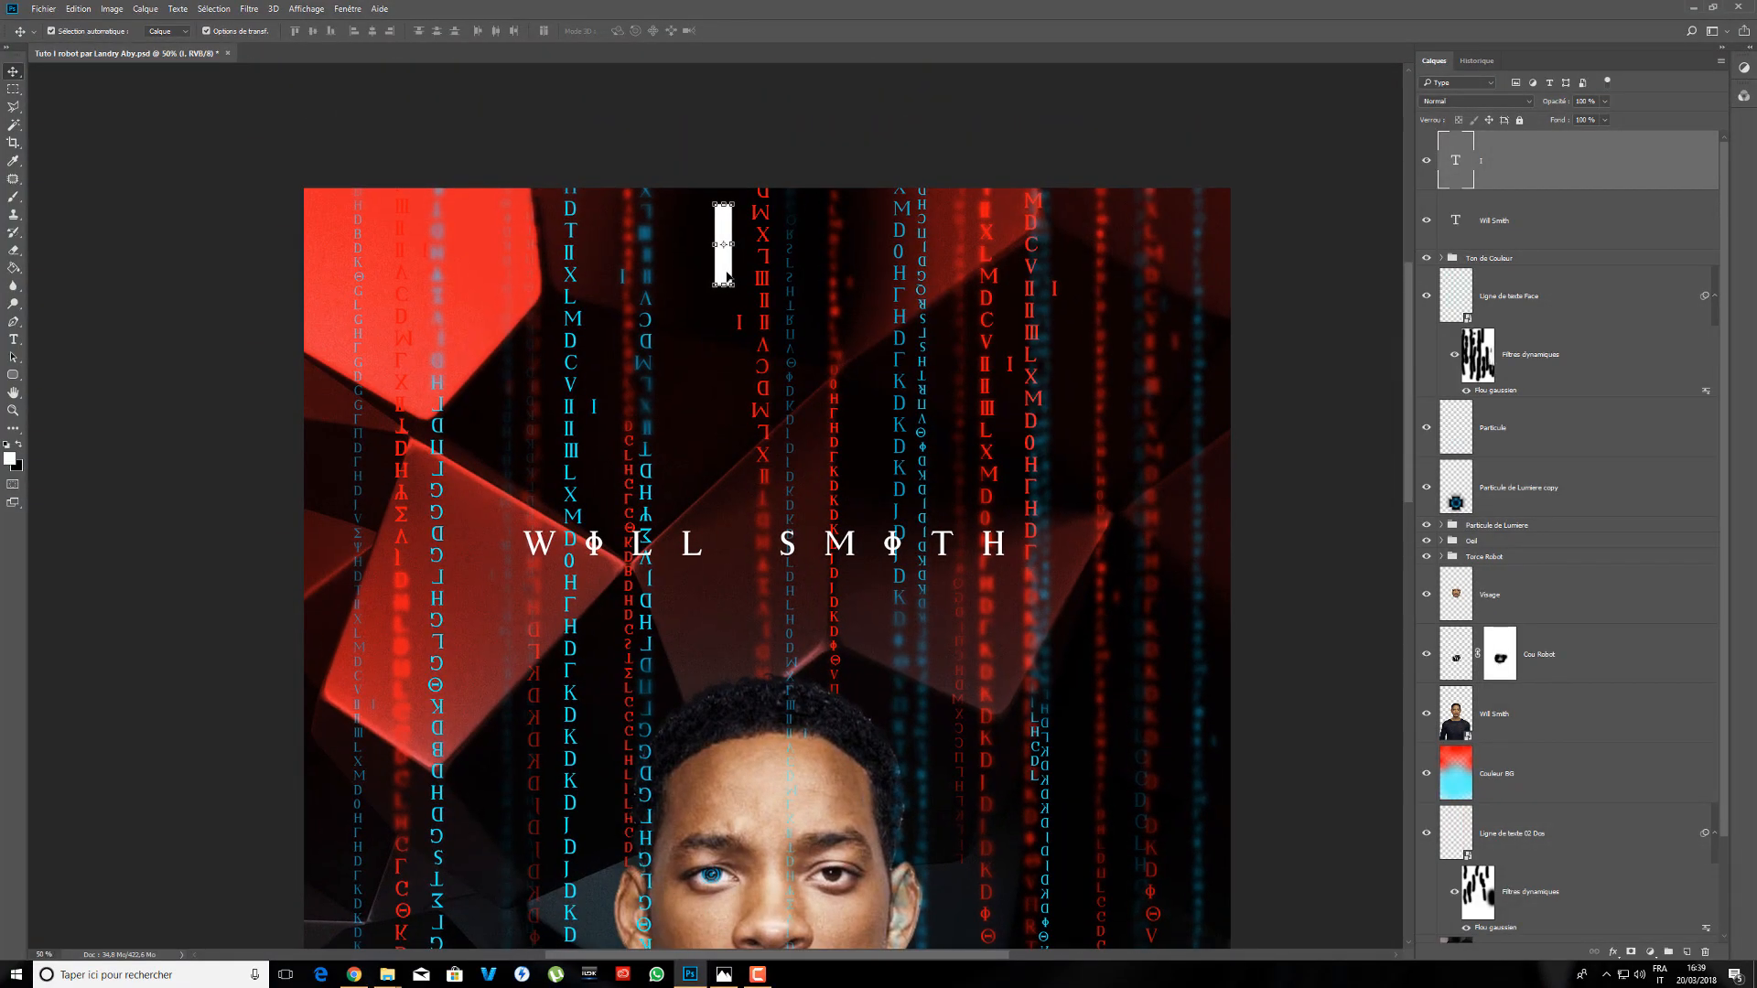
pyautogui.moveTo(727, 275); pyautogui.dragTo(786, 316)
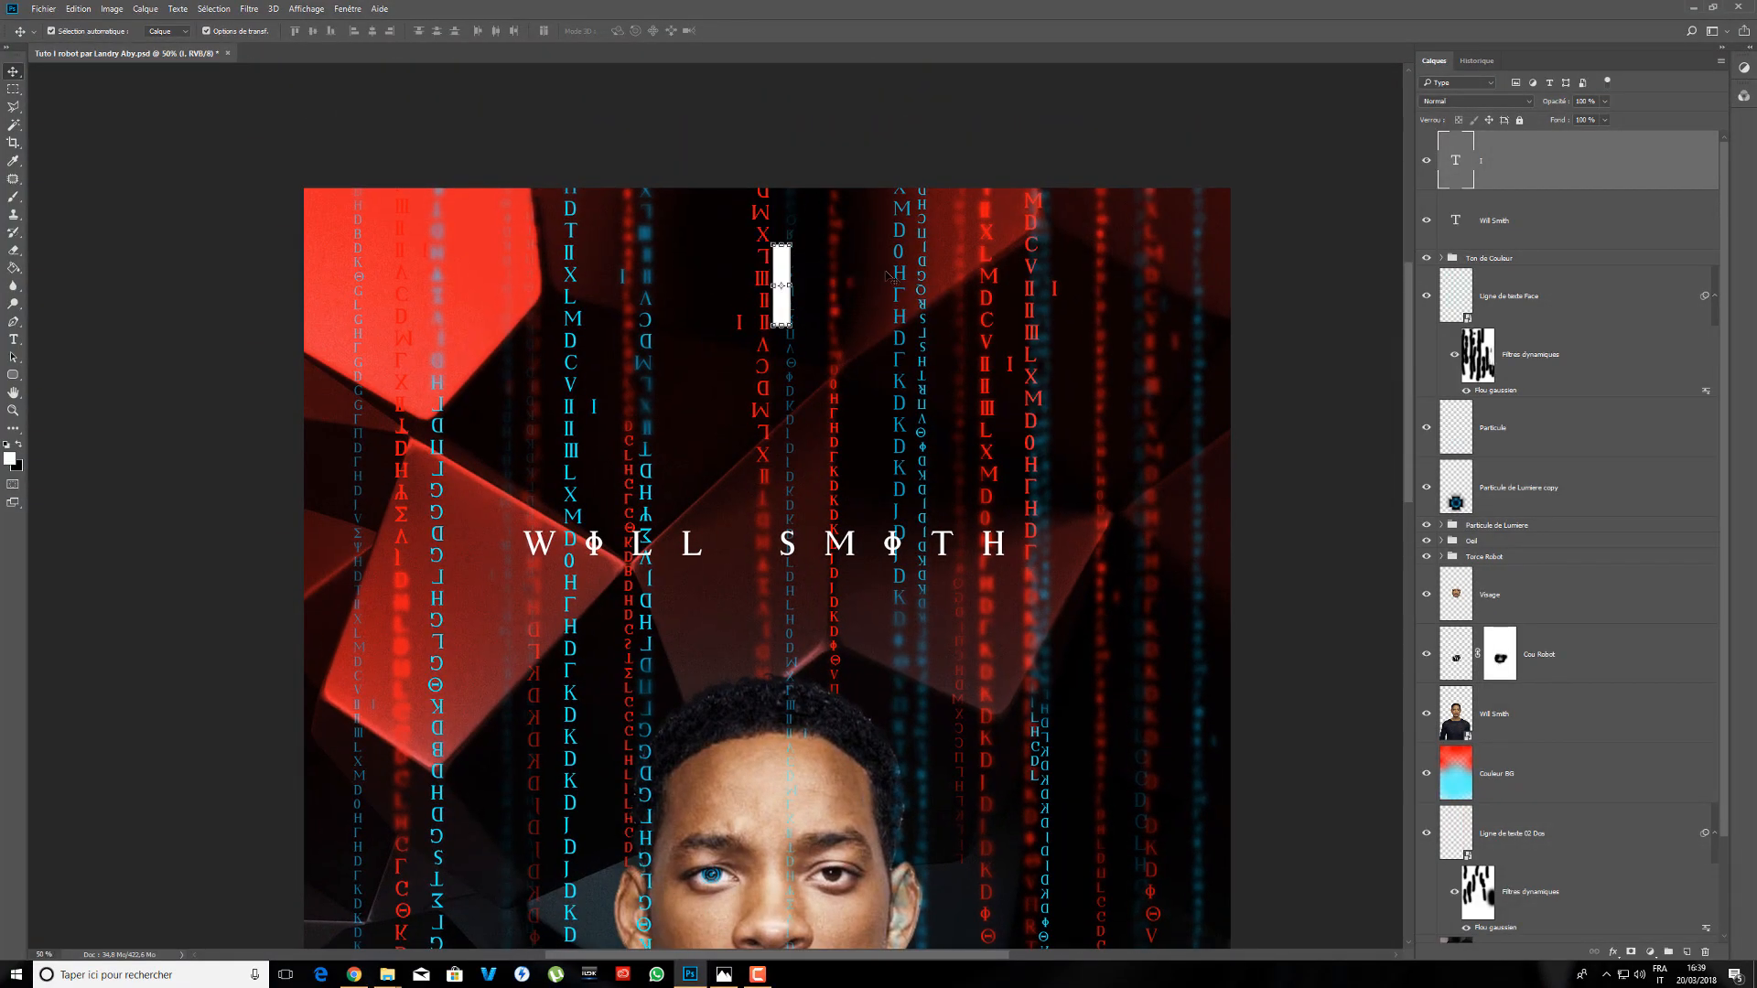
# - Place a vertical guide at the centre of the Arriere plan layer and move the letter "I" onto it
pyautogui.scroll(-2, 1588, 654)
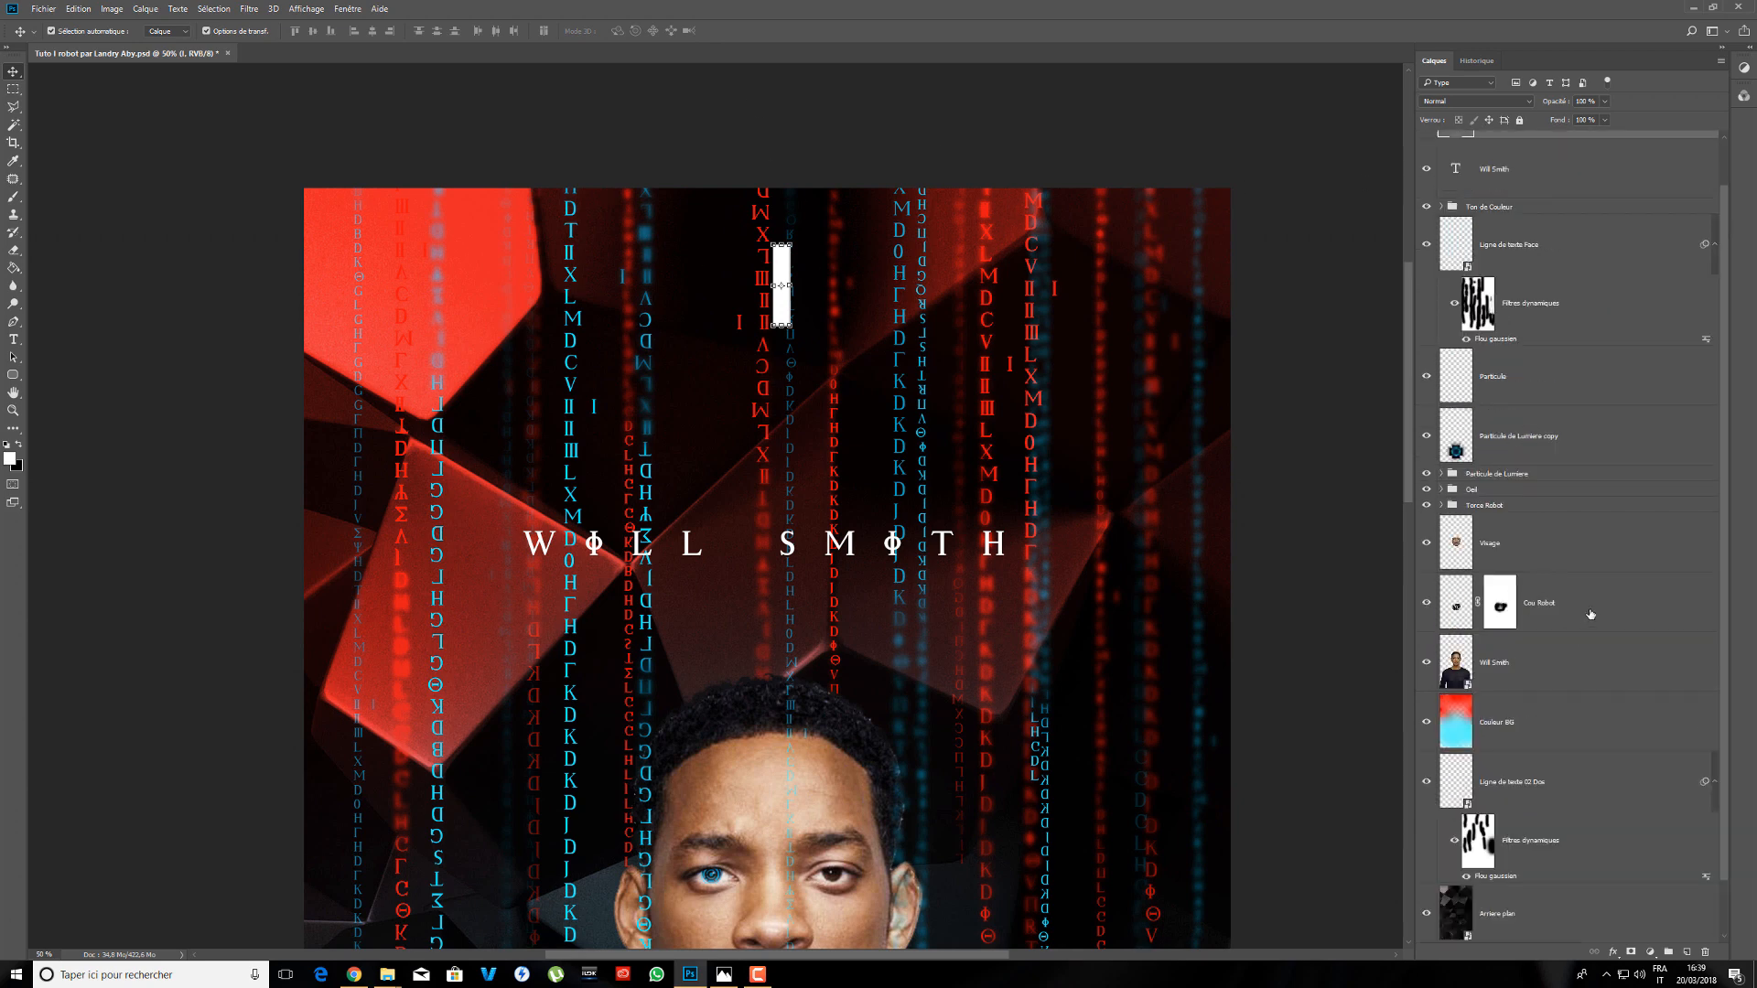
pyautogui.click(1557, 855)
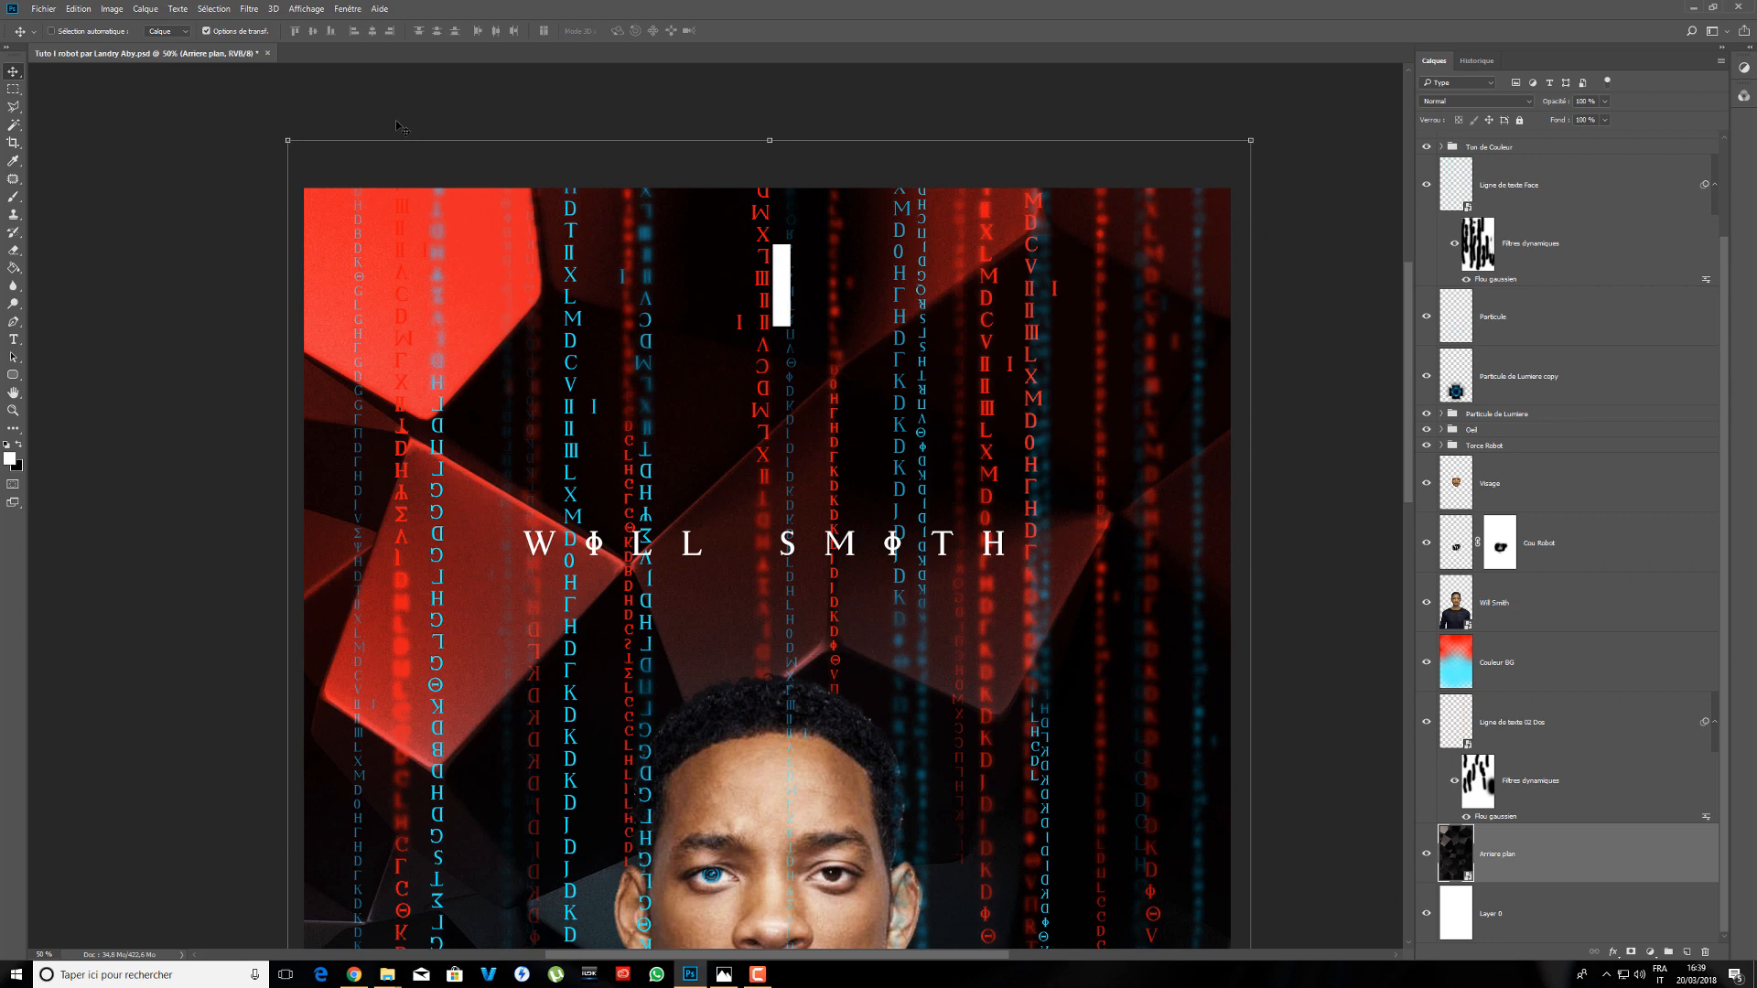
pyautogui.hotkey('ctrl', 'r')
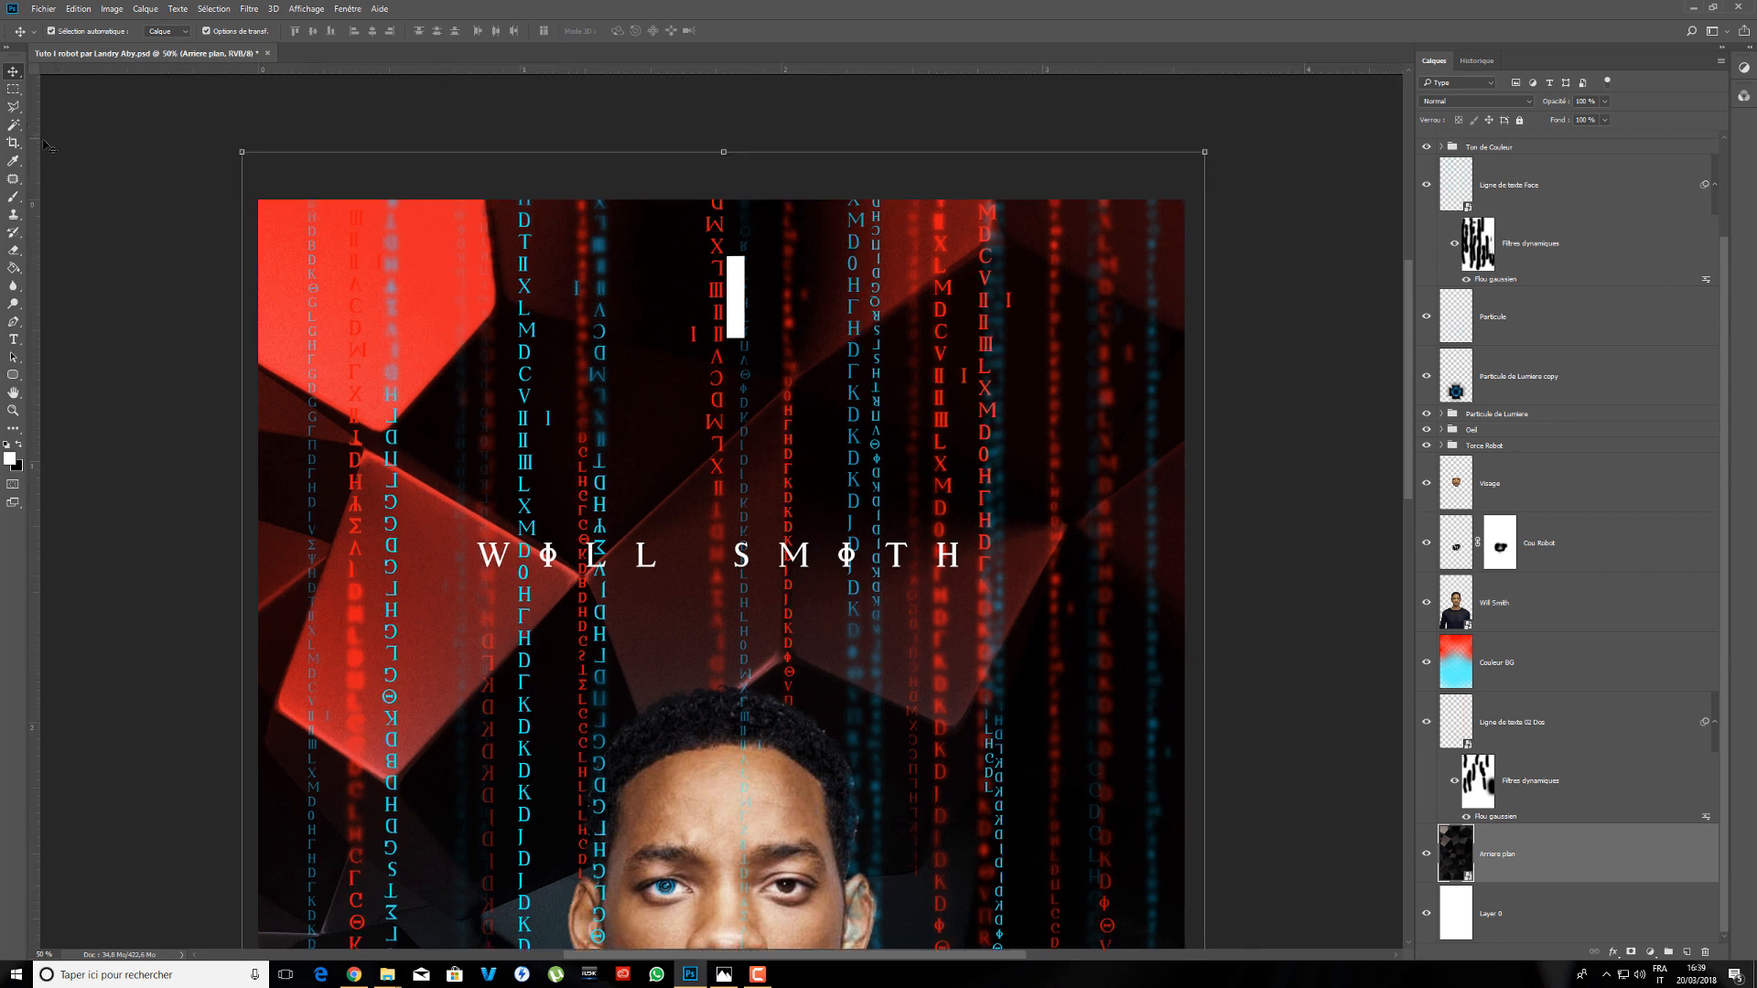
pyautogui.moveTo(37, 149); pyautogui.dragTo(724, 183)
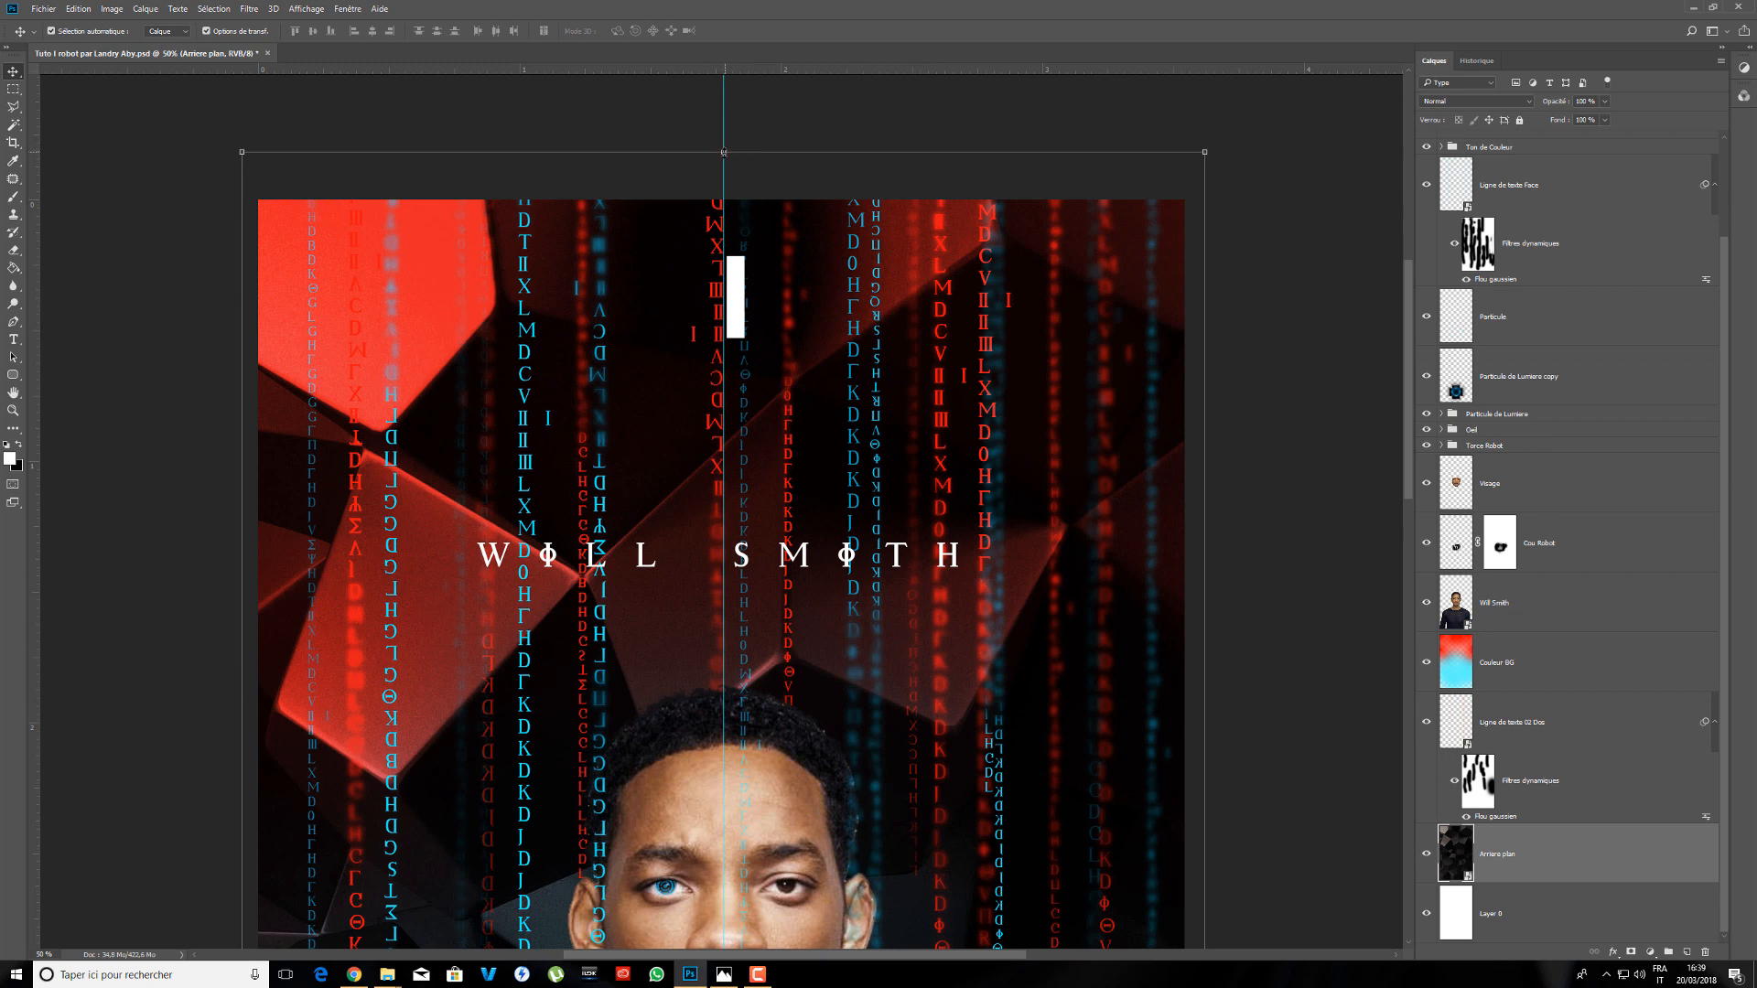
pyautogui.moveTo(741, 295)
pyautogui.mouseDown()
pyautogui.moveTo(732, 309)
pyautogui.moveTo(732, 293)
pyautogui.mouseUp()
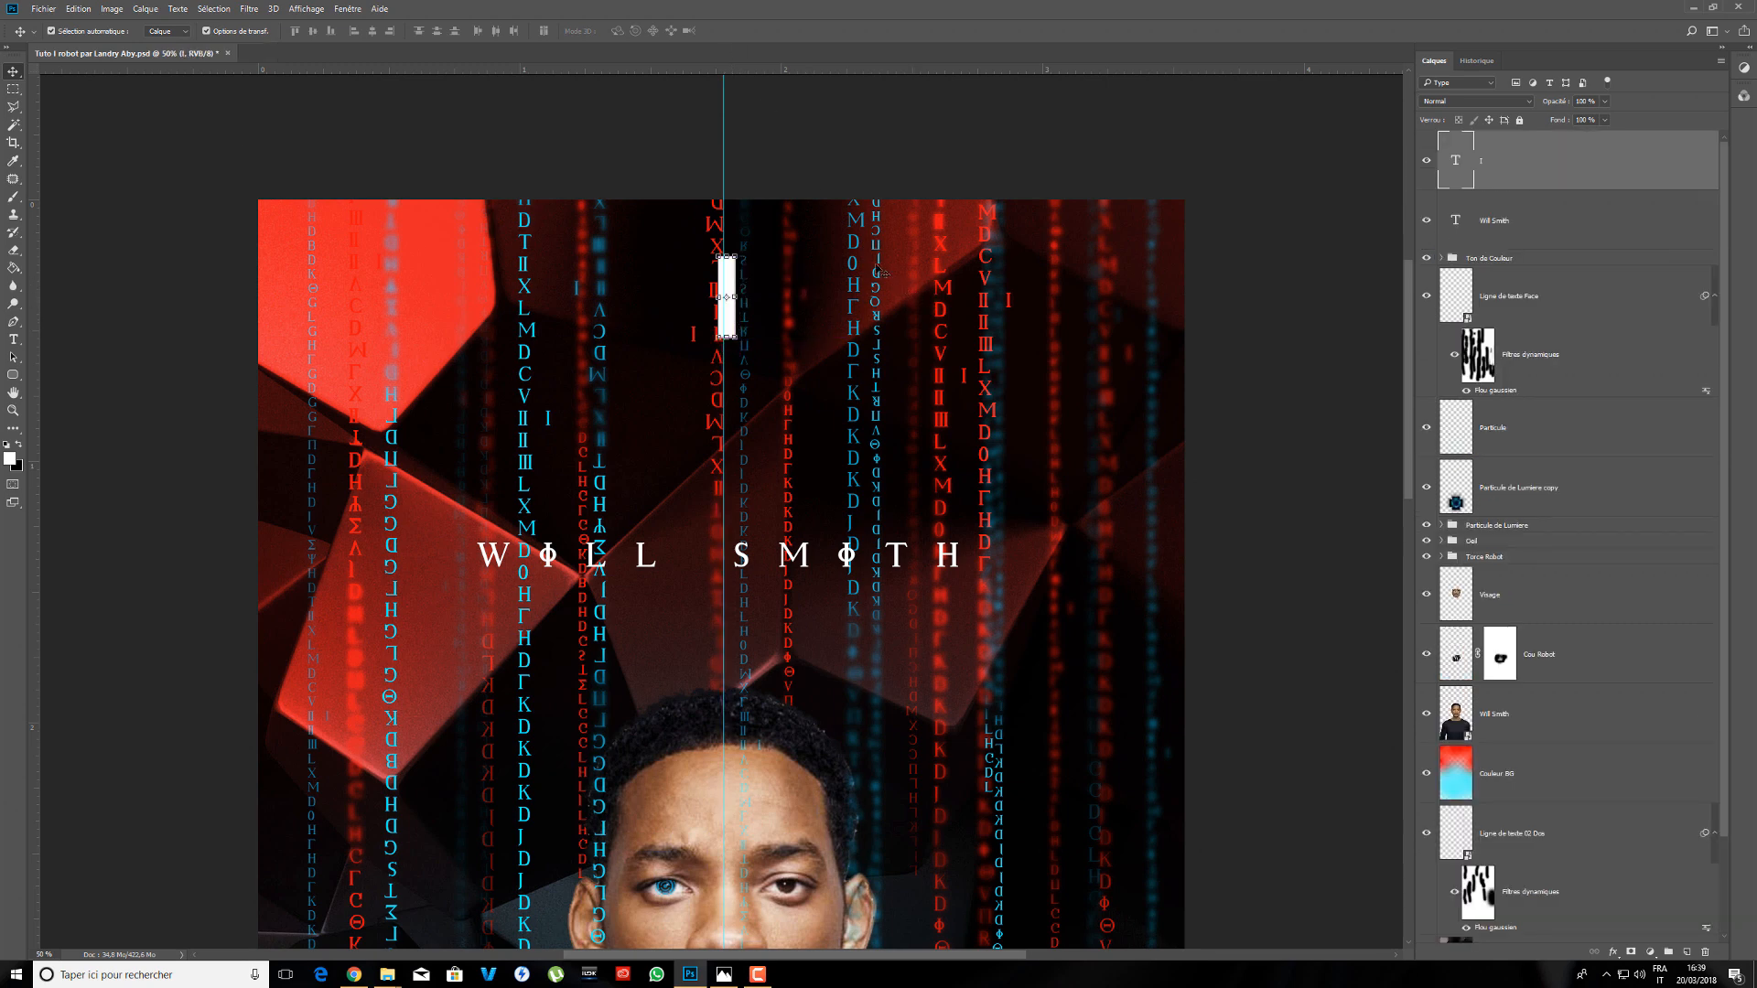
# - Duplicate the "I" text layer and place the copy directly below the original along the centre guide
pyautogui.scroll(-2, 880, 272)
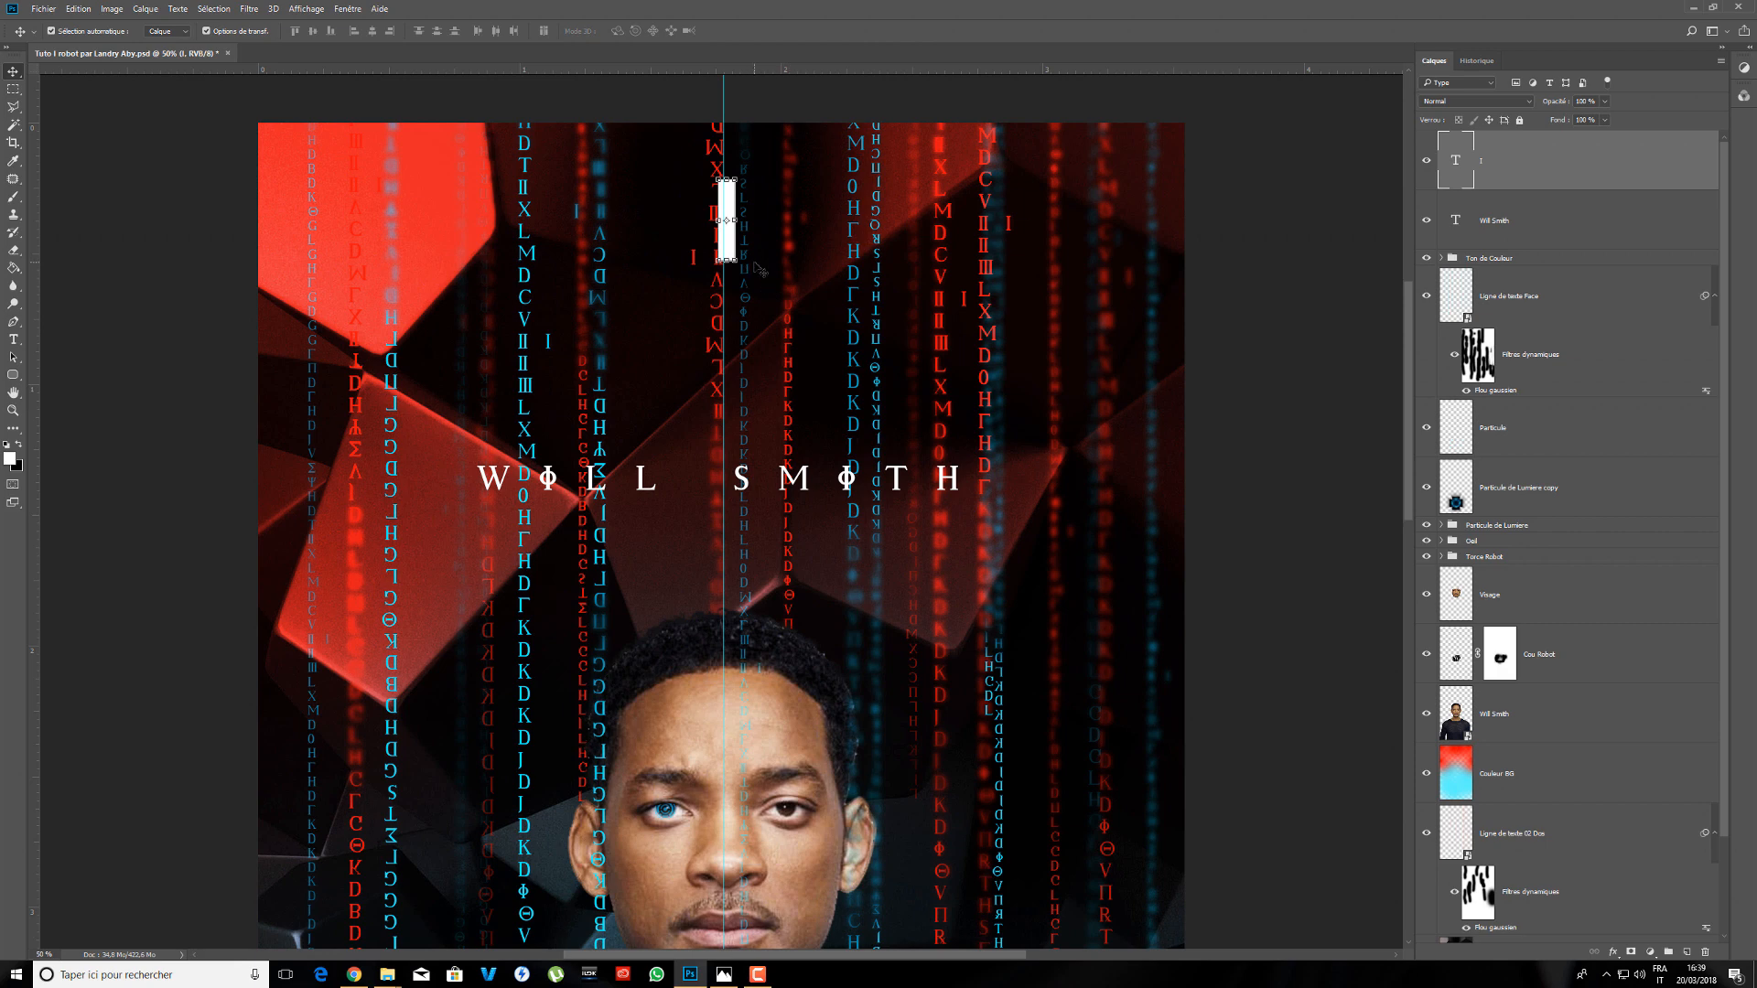
pyautogui.hotkey('ctrl', 'j')
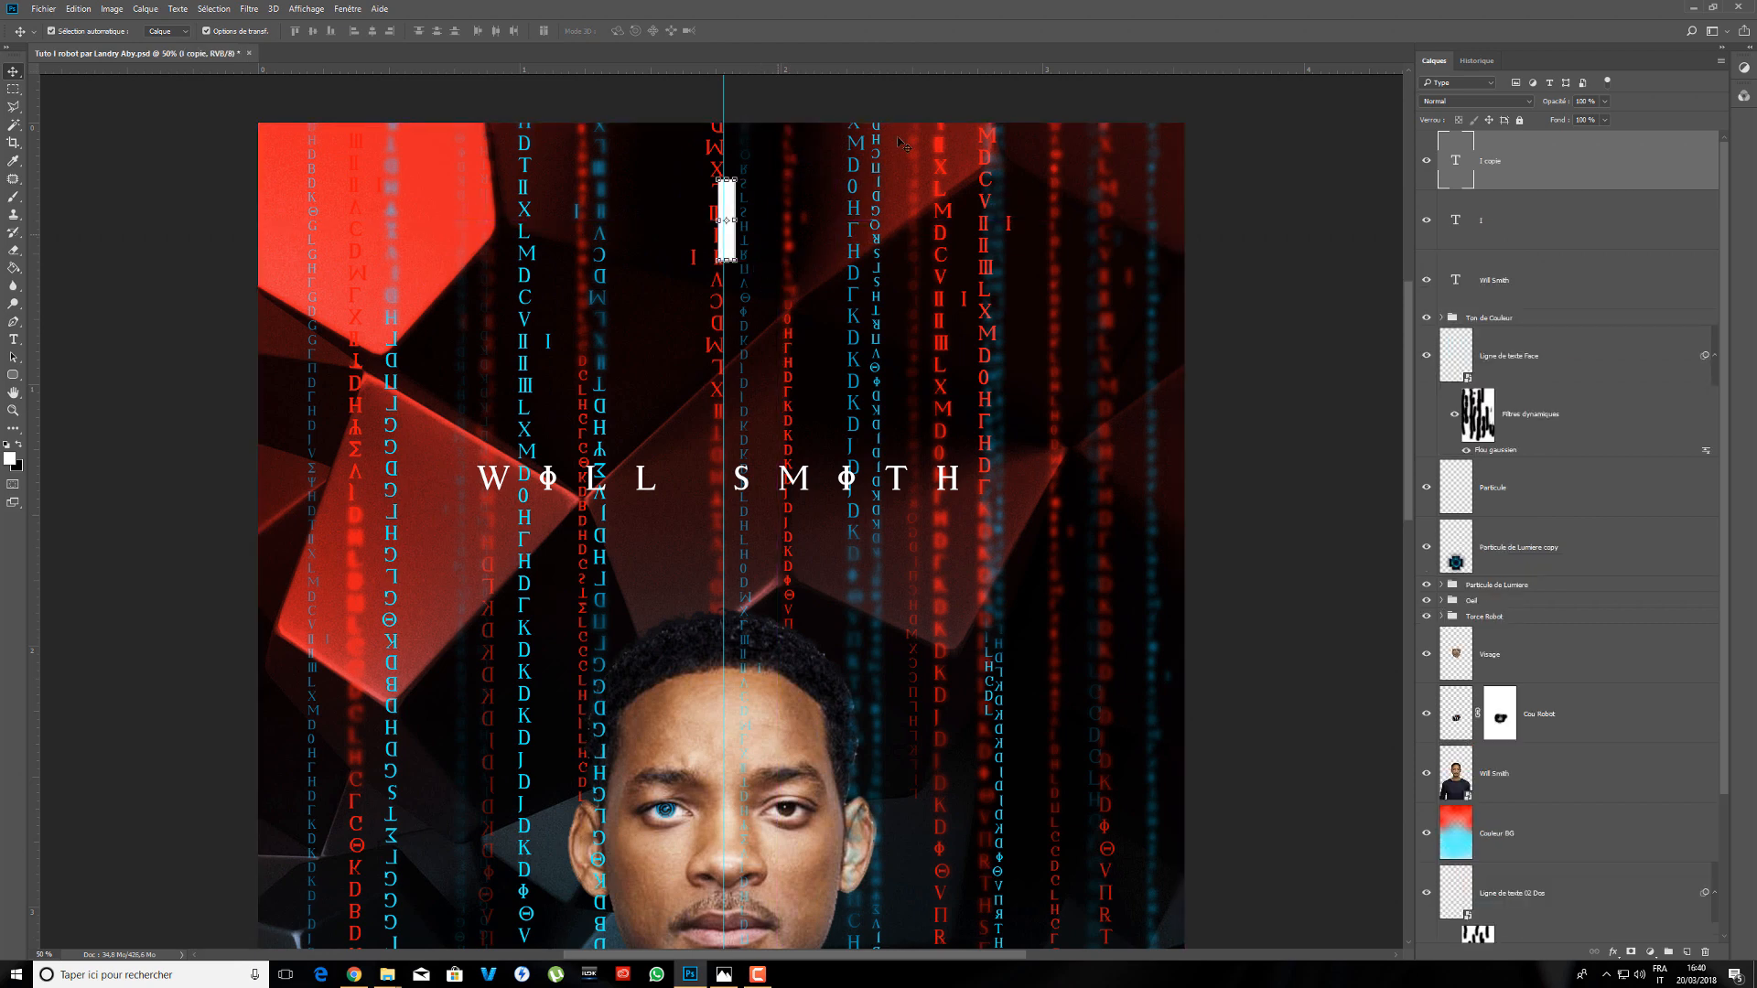
pyautogui.moveTo(730, 252); pyautogui.dragTo(722, 367)
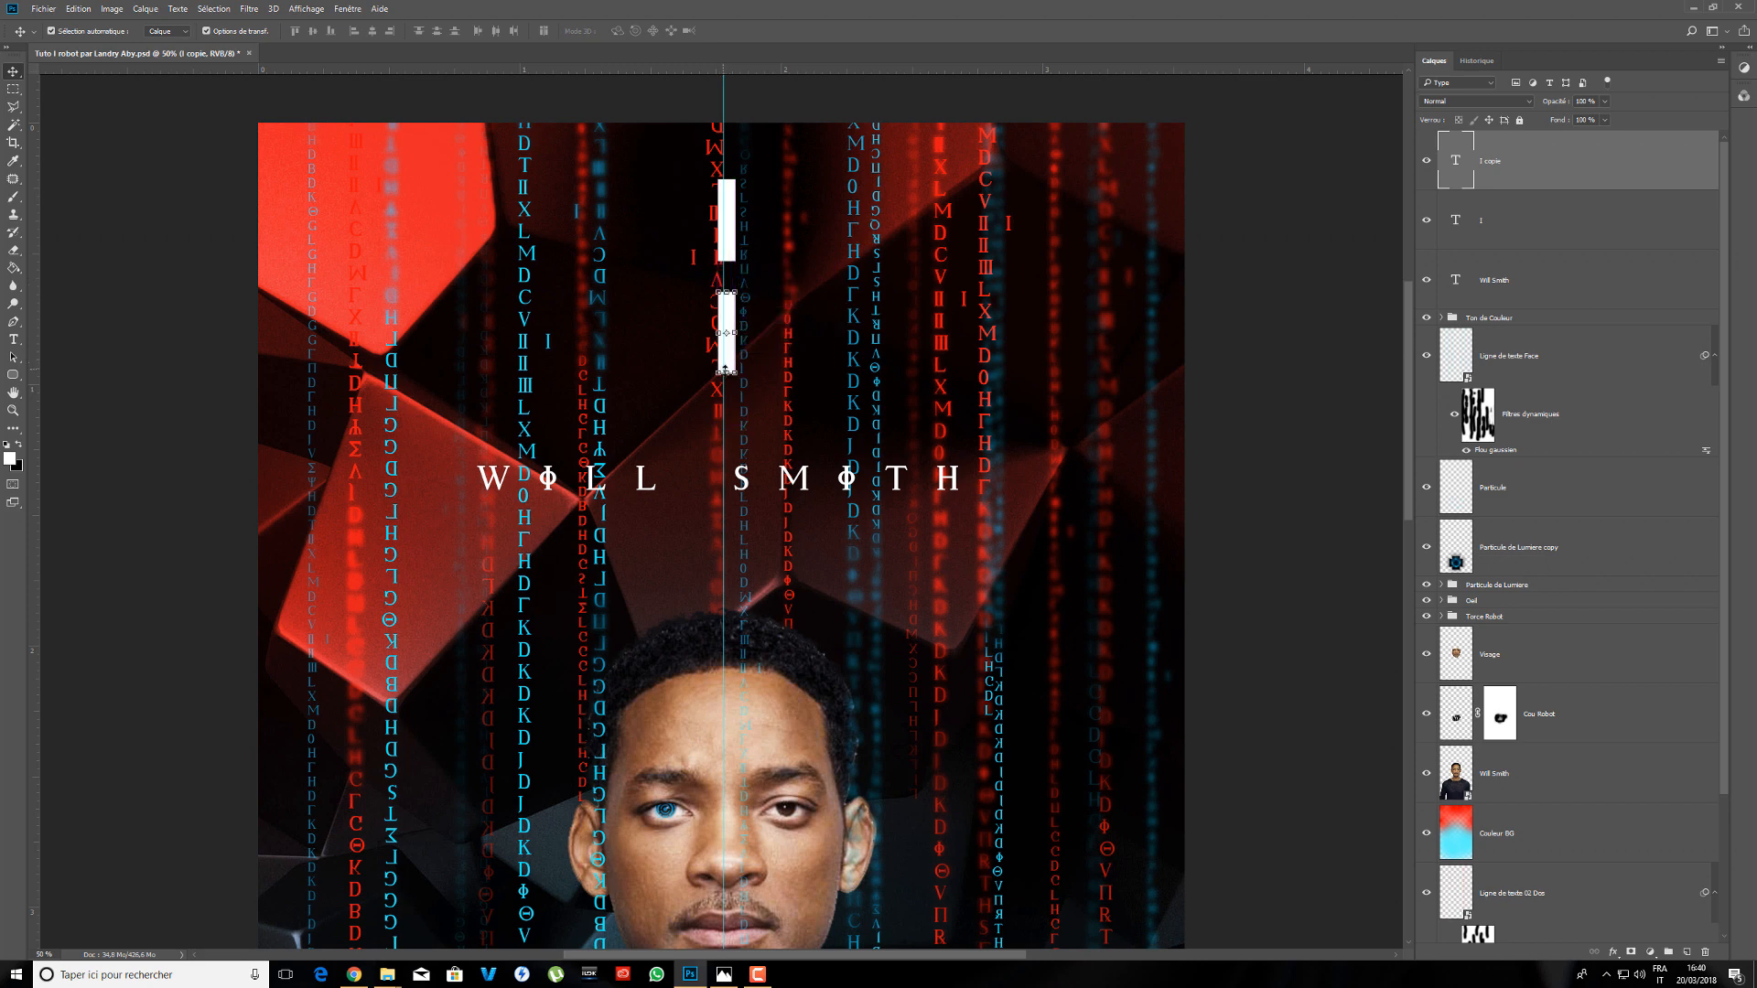
# - Replace the lower "I" in the duplicated text layer with the word "ROBOT"
pyautogui.press('t')
pyautogui.click(729, 357)
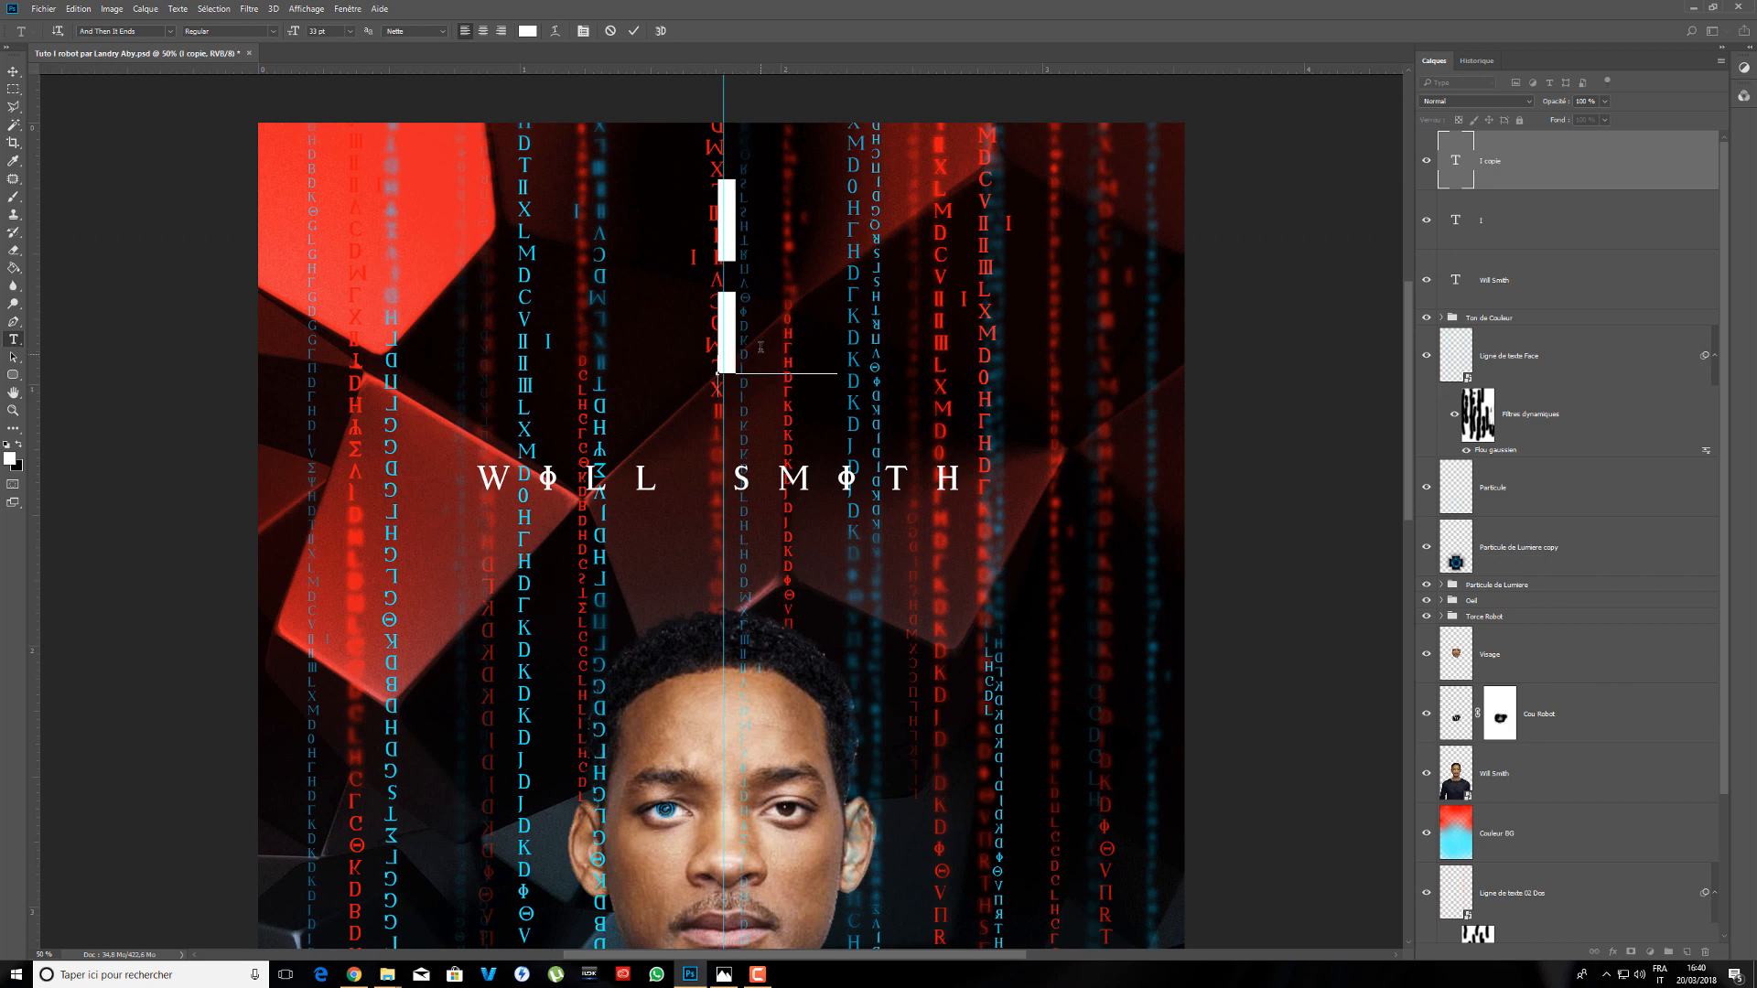
pyautogui.doubleClick(793, 352)
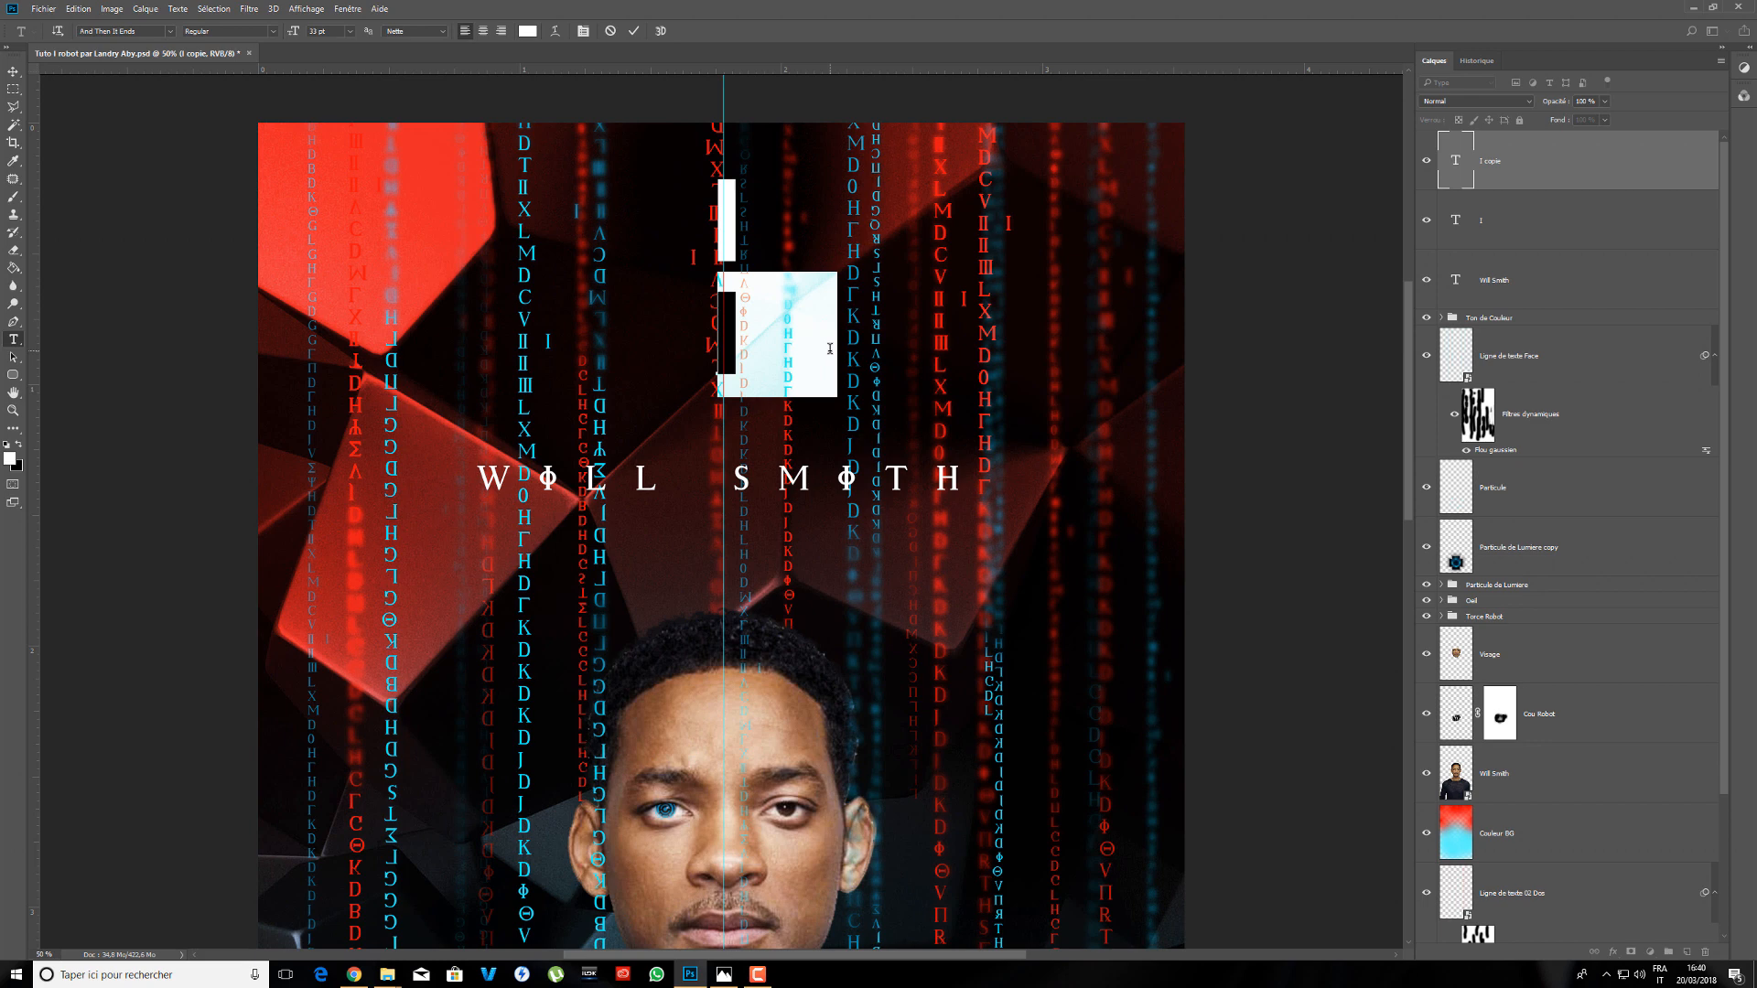
pyautogui.write('b')
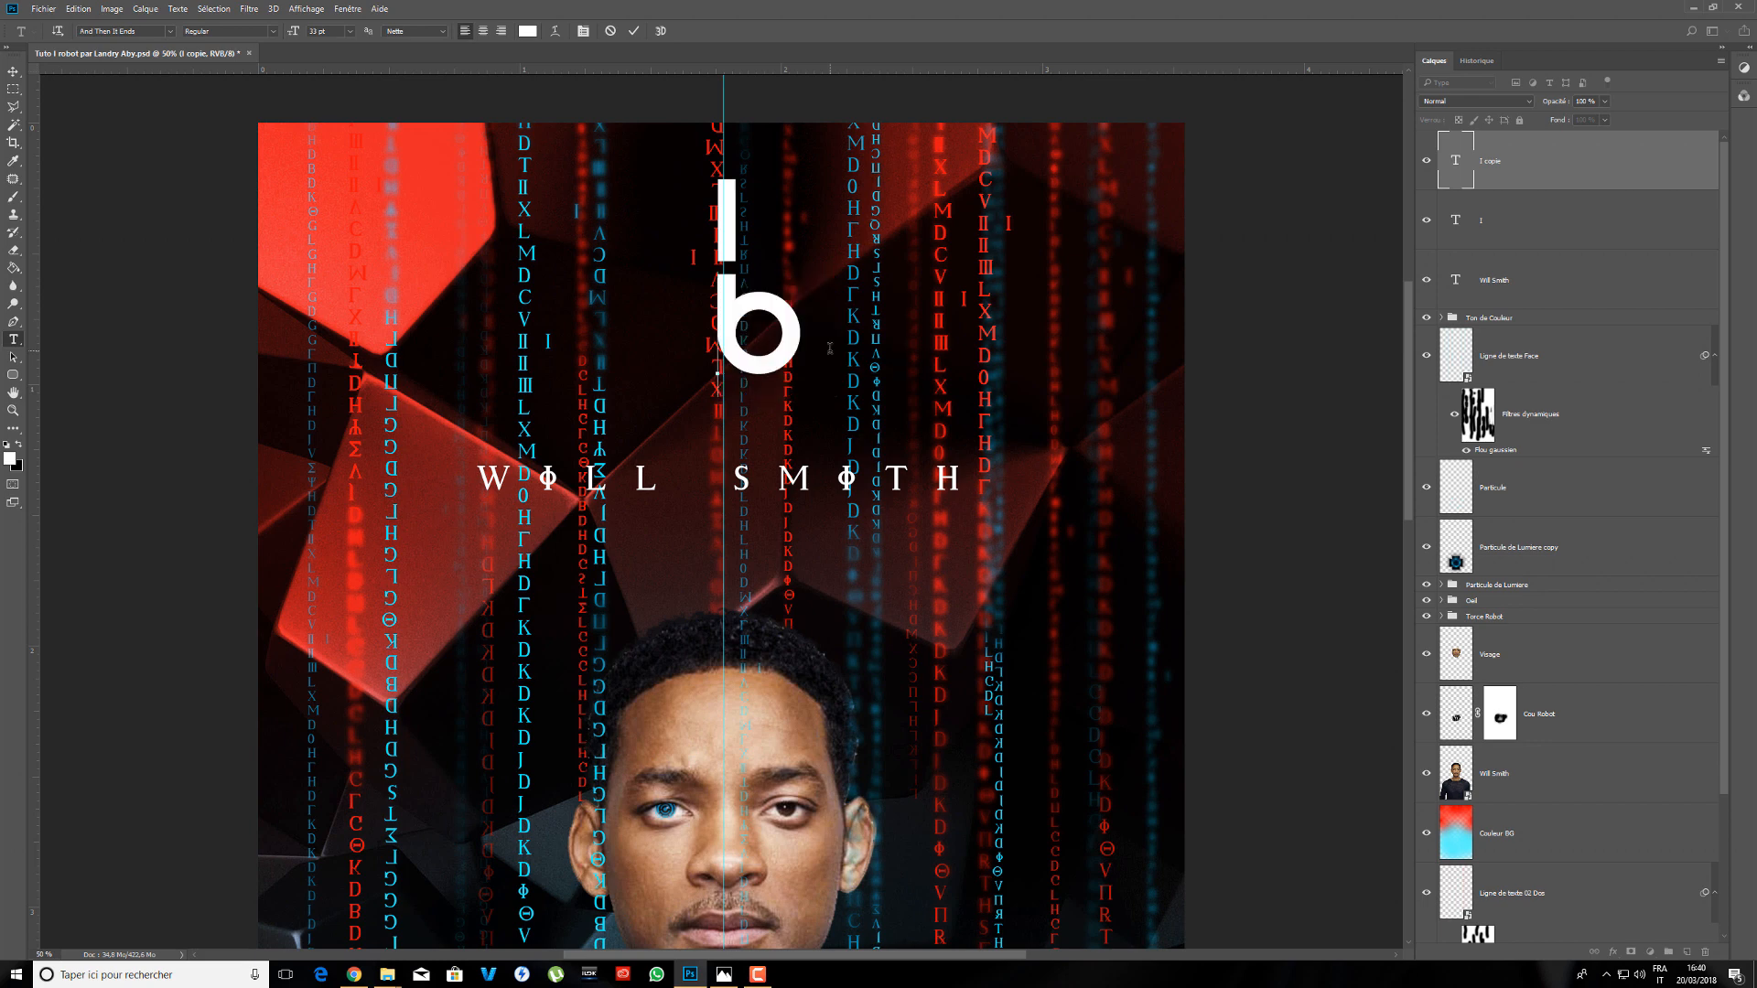
pyautogui.press('BackSpace')
pyautogui.write('r')
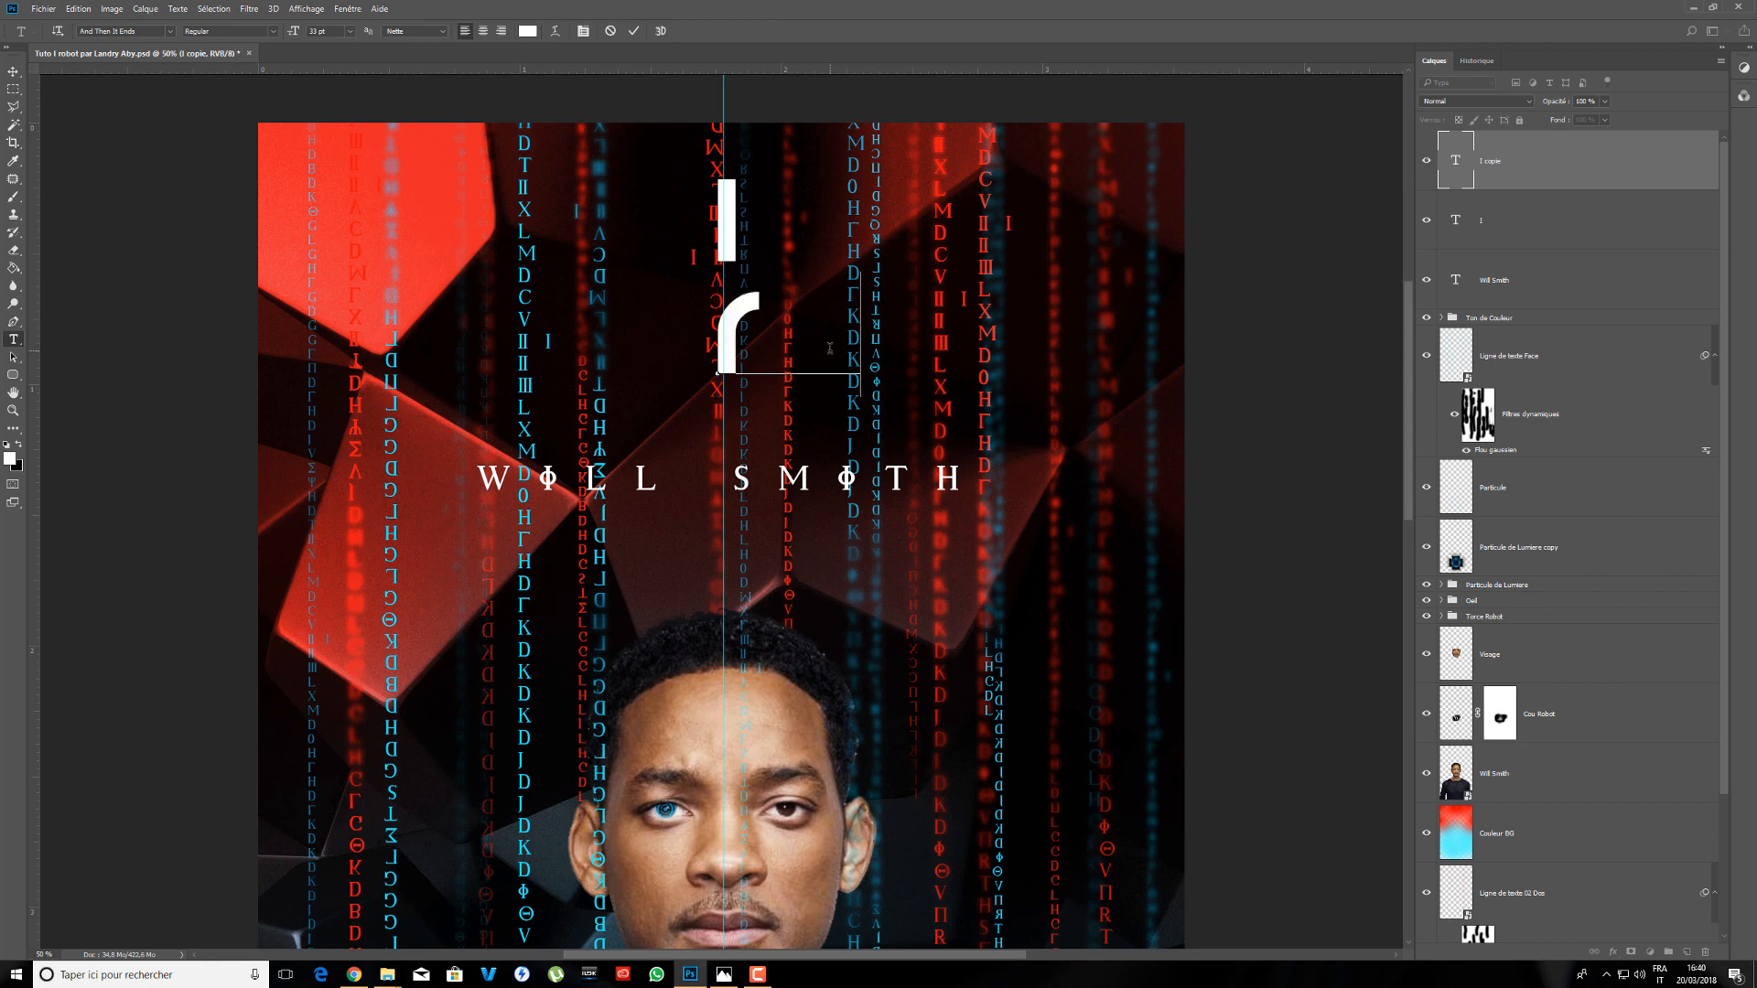
pyautogui.write('ob')
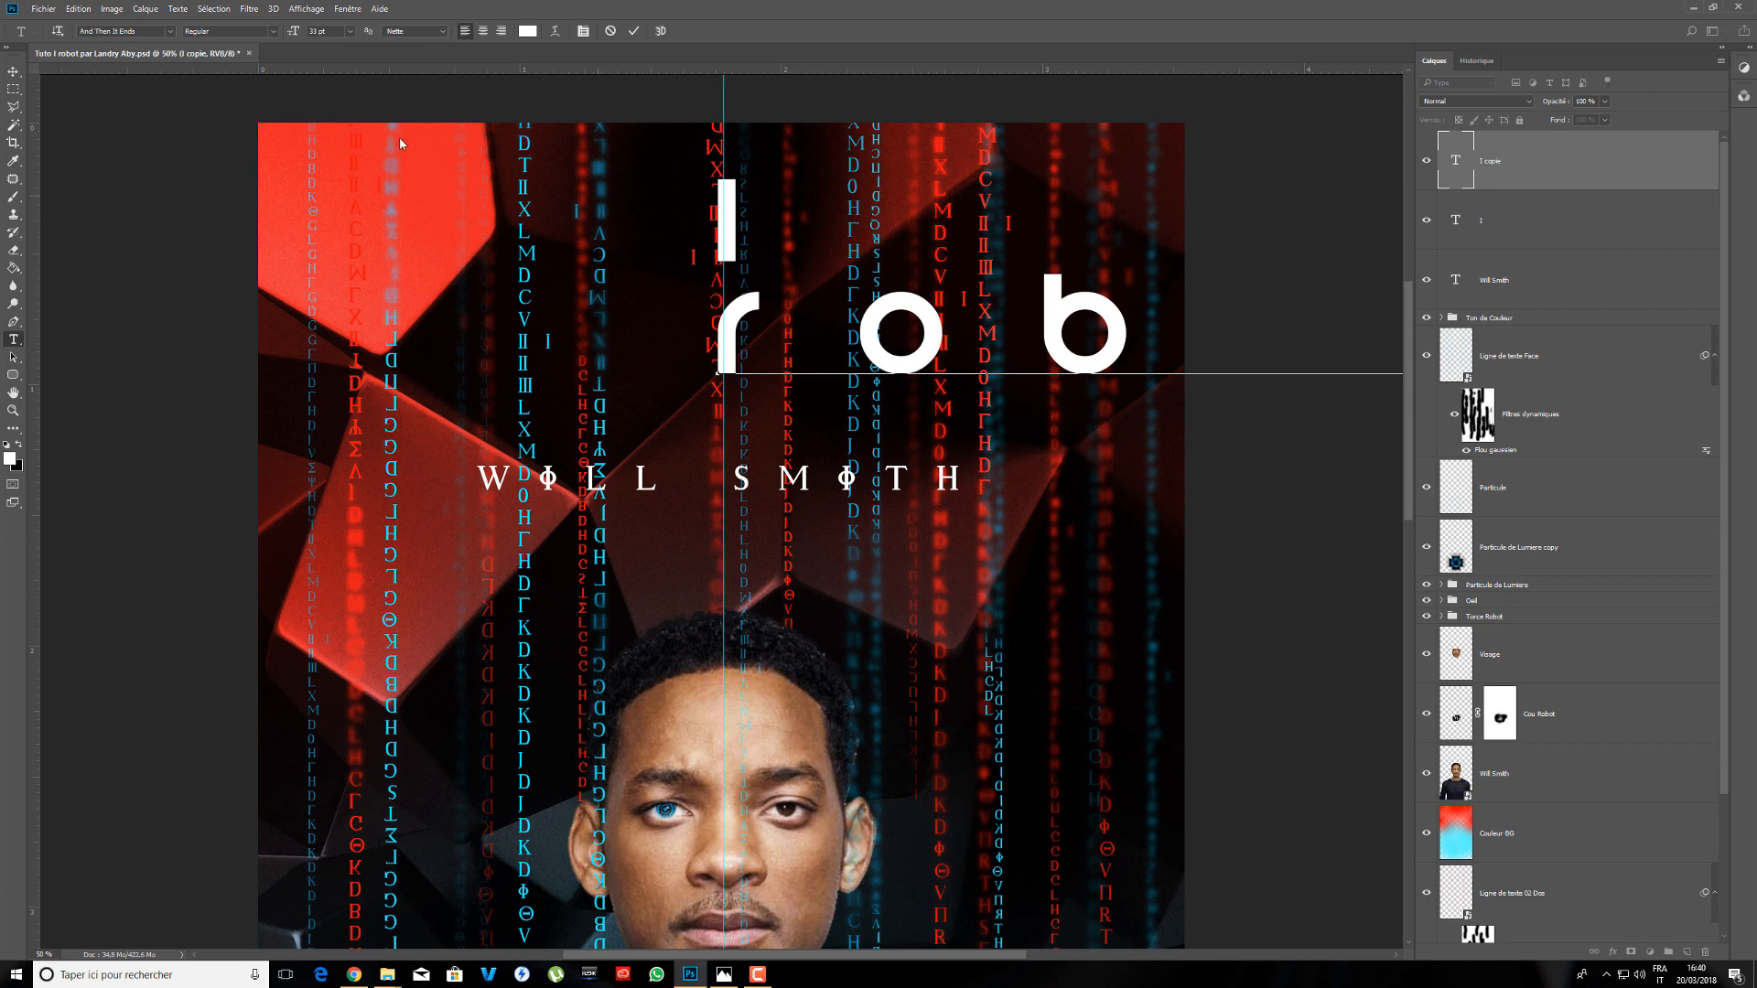
pyautogui.click(13, 70)
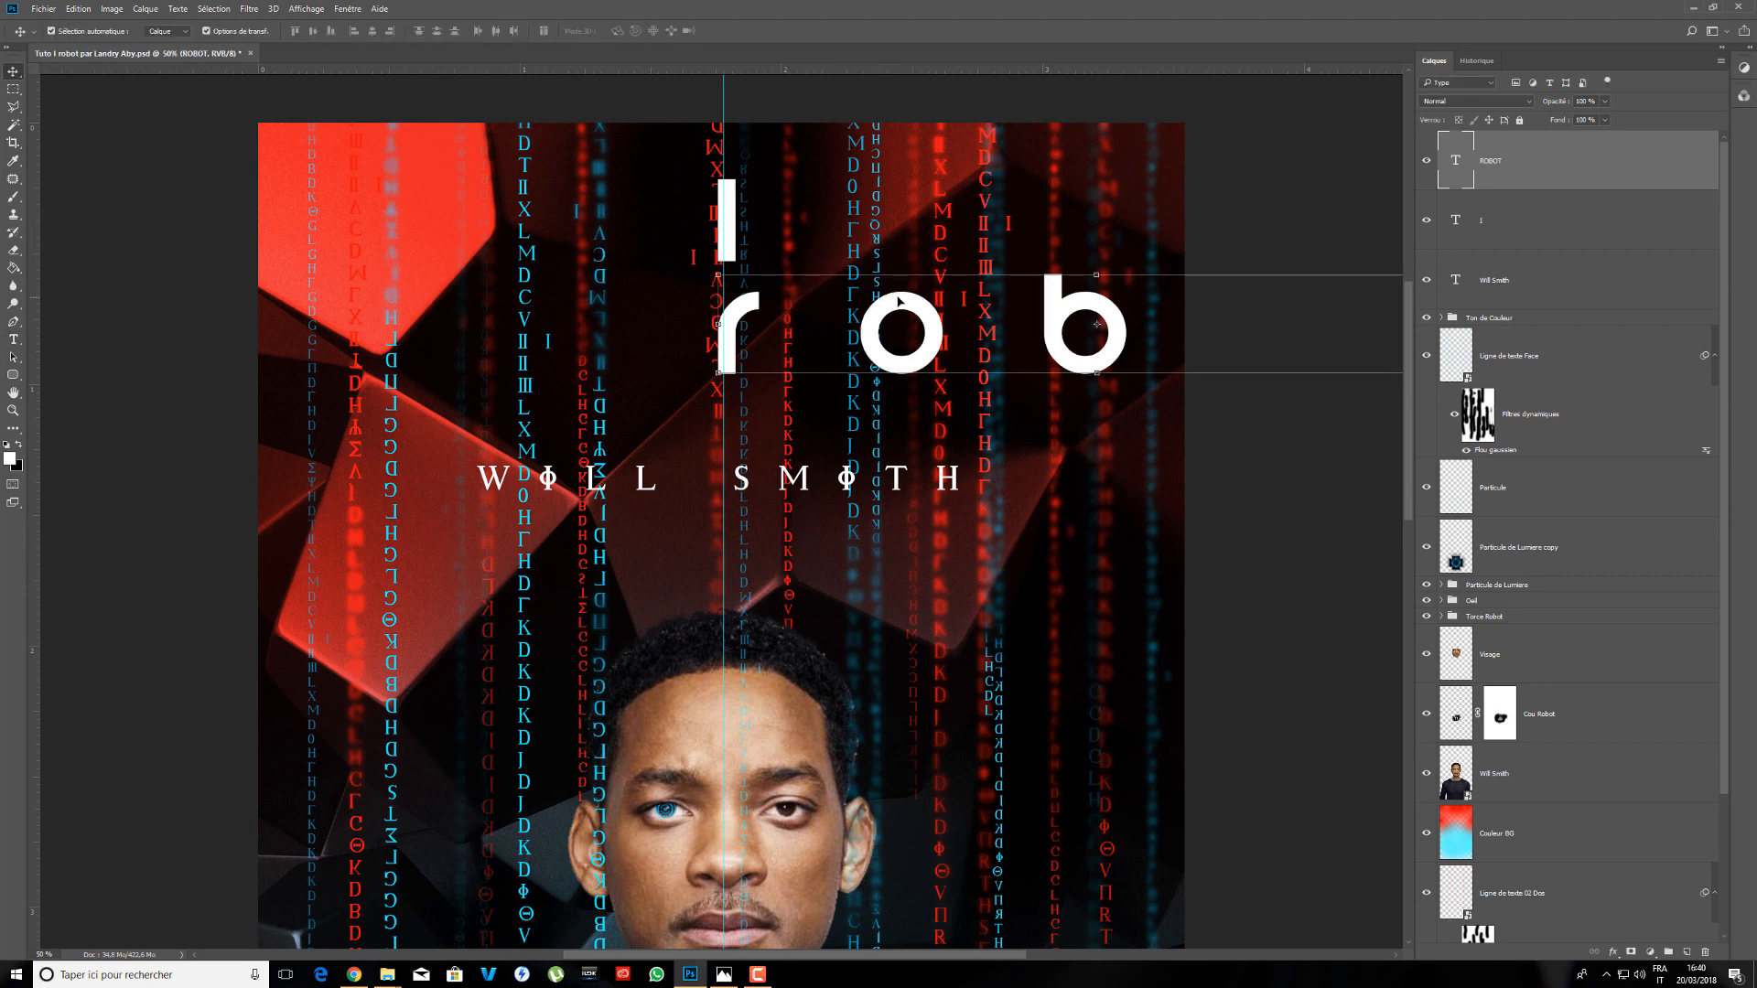
# - Move the "ROBOT" text onto the vertical centre guide, between the "I" and the "Will Smith" text
pyautogui.moveTo(891, 309); pyautogui.dragTo(586, 343)
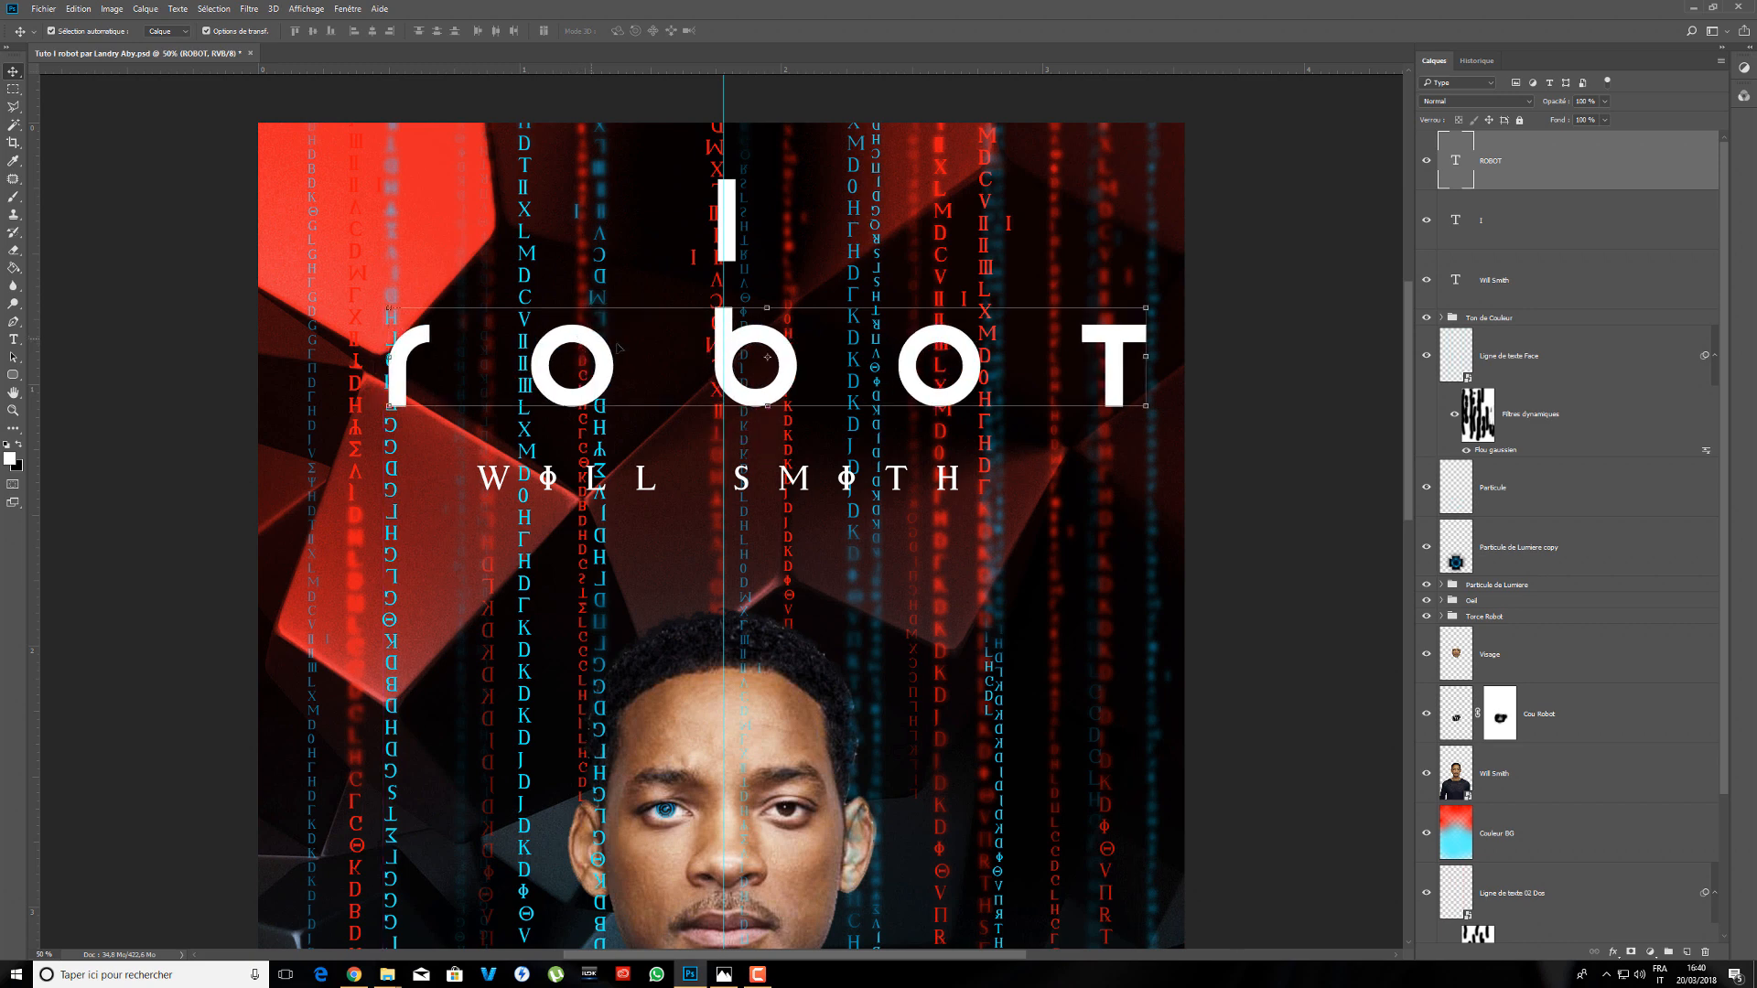
pyautogui.moveTo(1107, 342); pyautogui.dragTo(1078, 342)
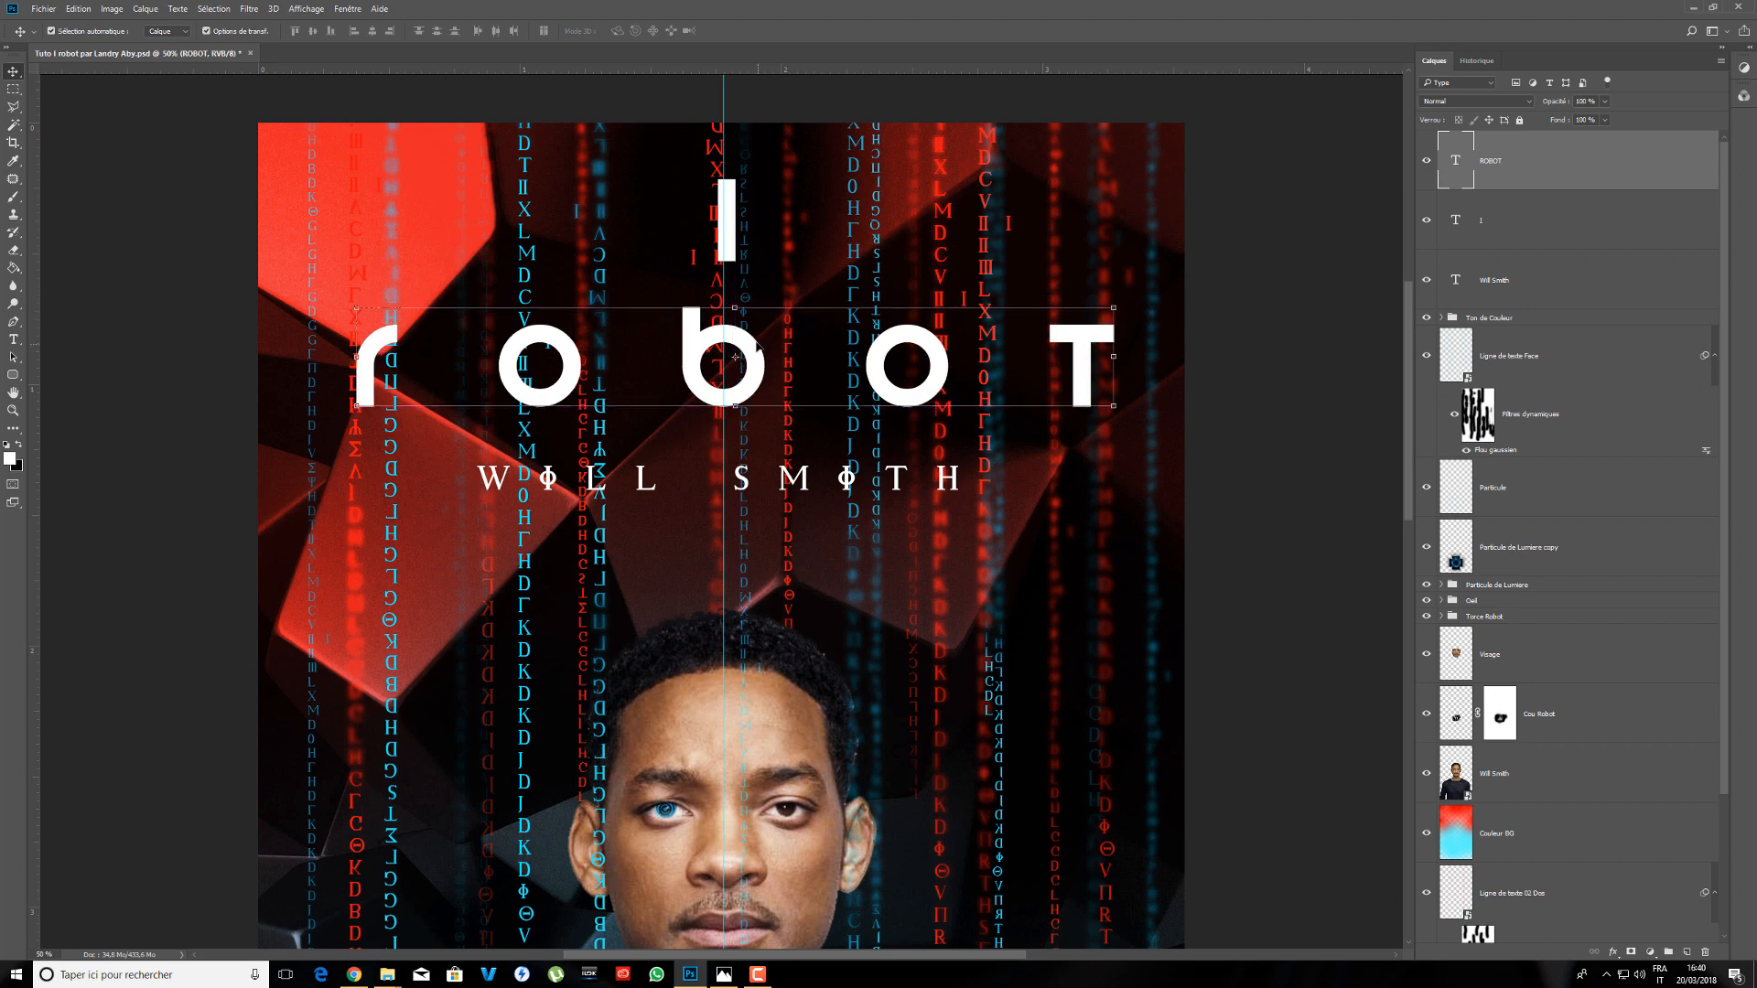
pyautogui.moveTo(757, 346); pyautogui.dragTo(774, 361)
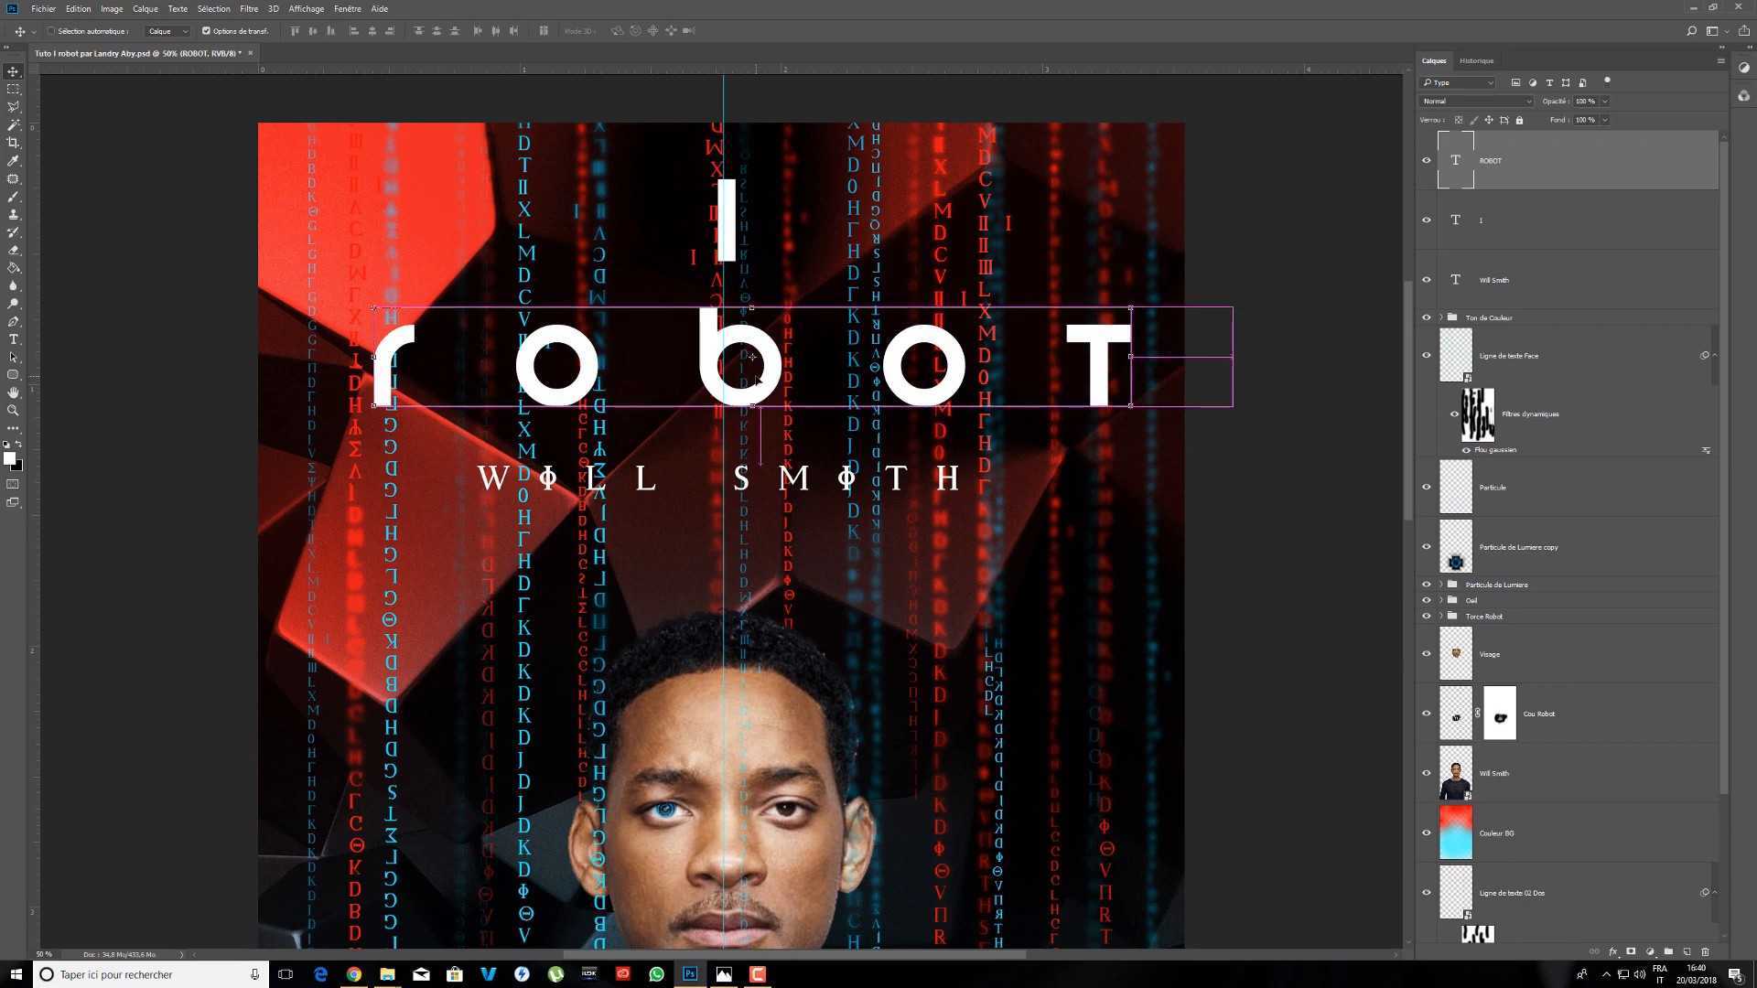
pyautogui.hotkey('ctrl', '+')
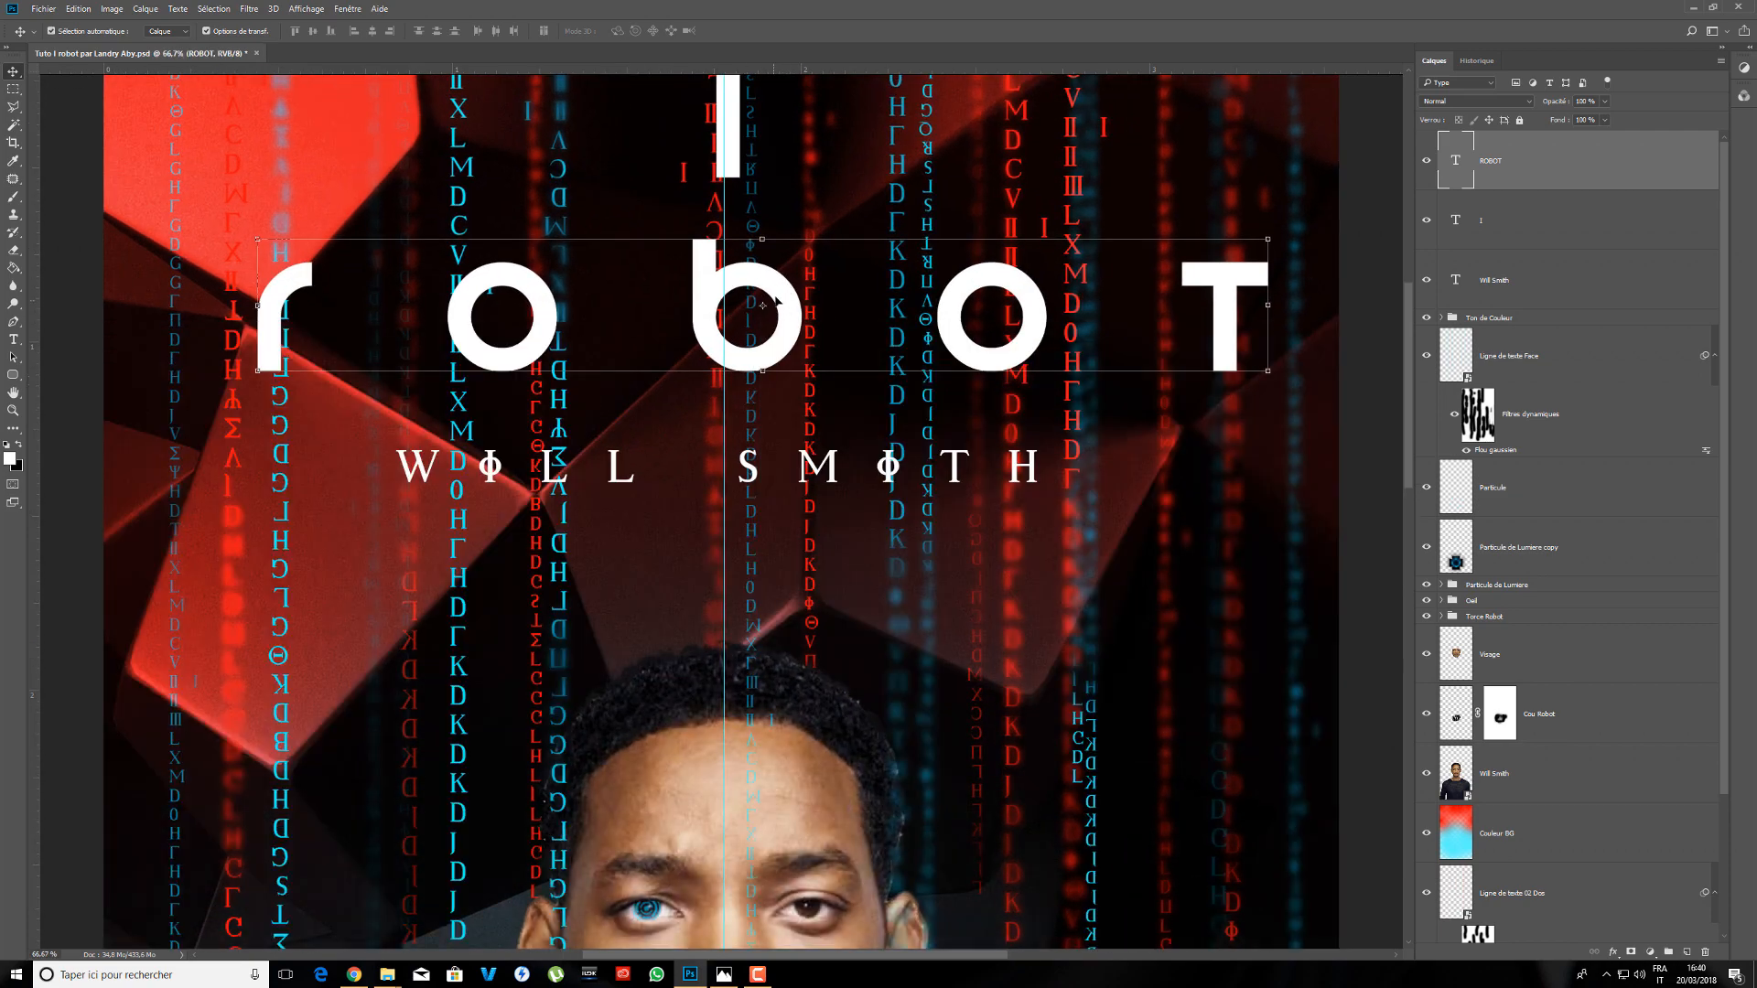
pyautogui.moveTo(778, 295); pyautogui.dragTo(755, 321)
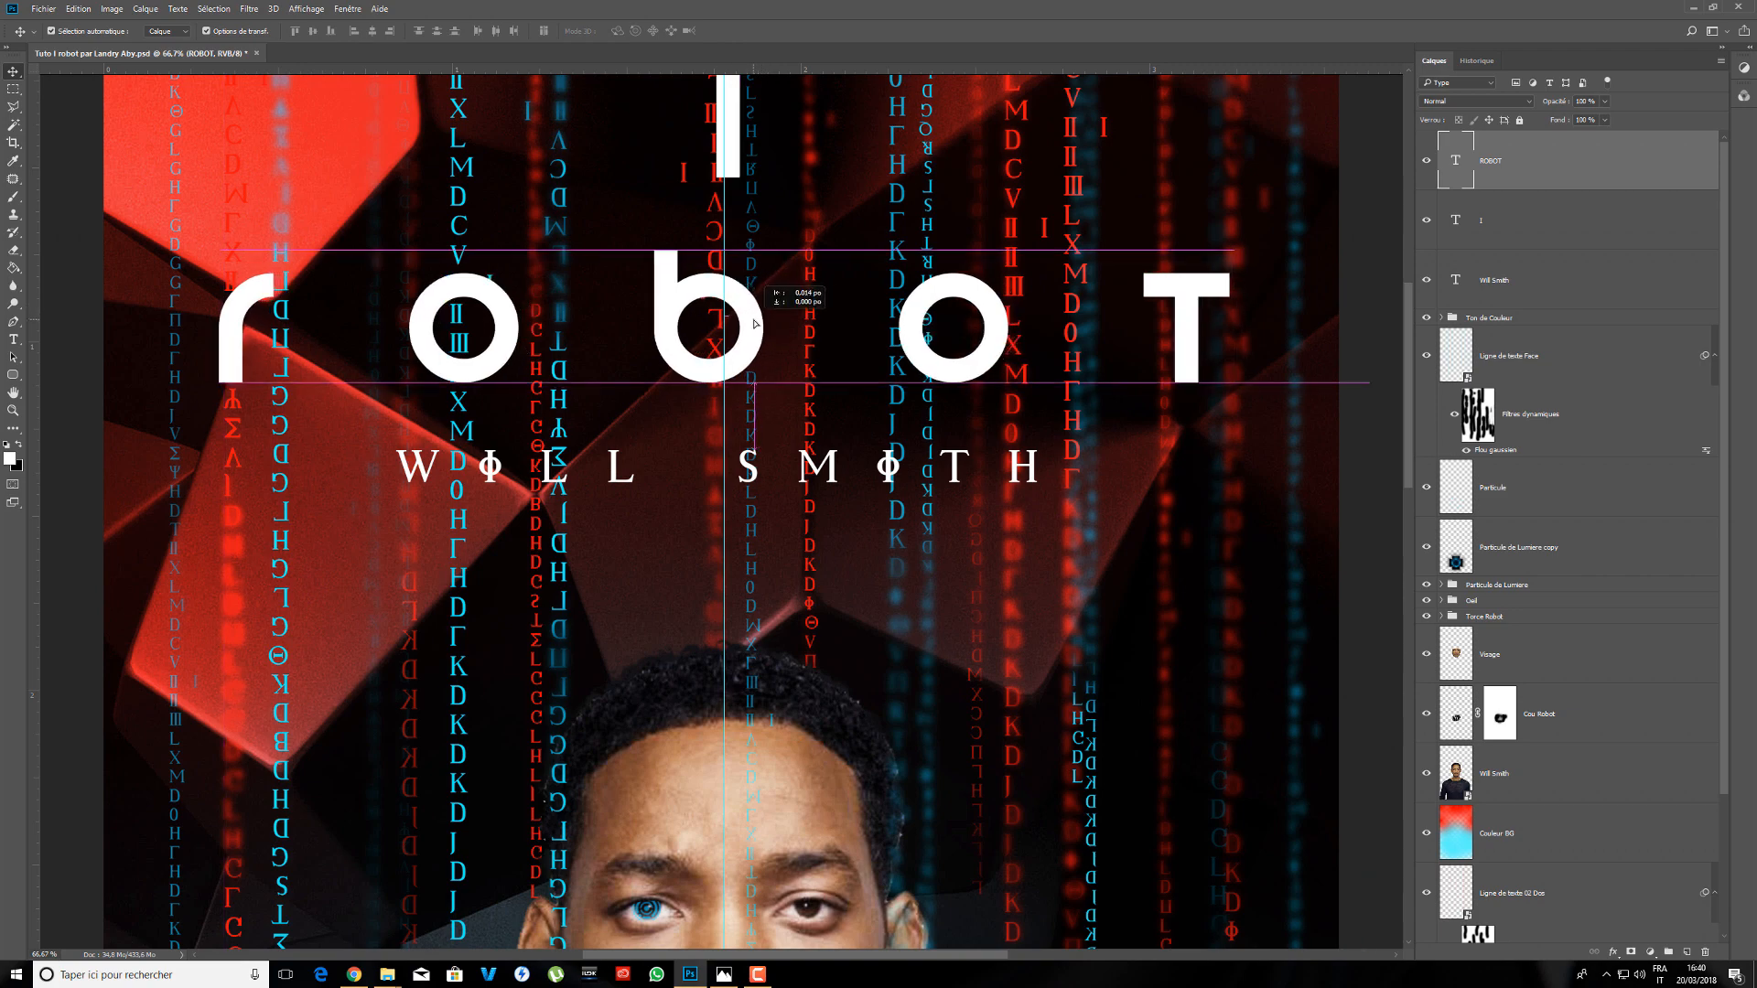
pyautogui.hotkey('ctrl', '-')
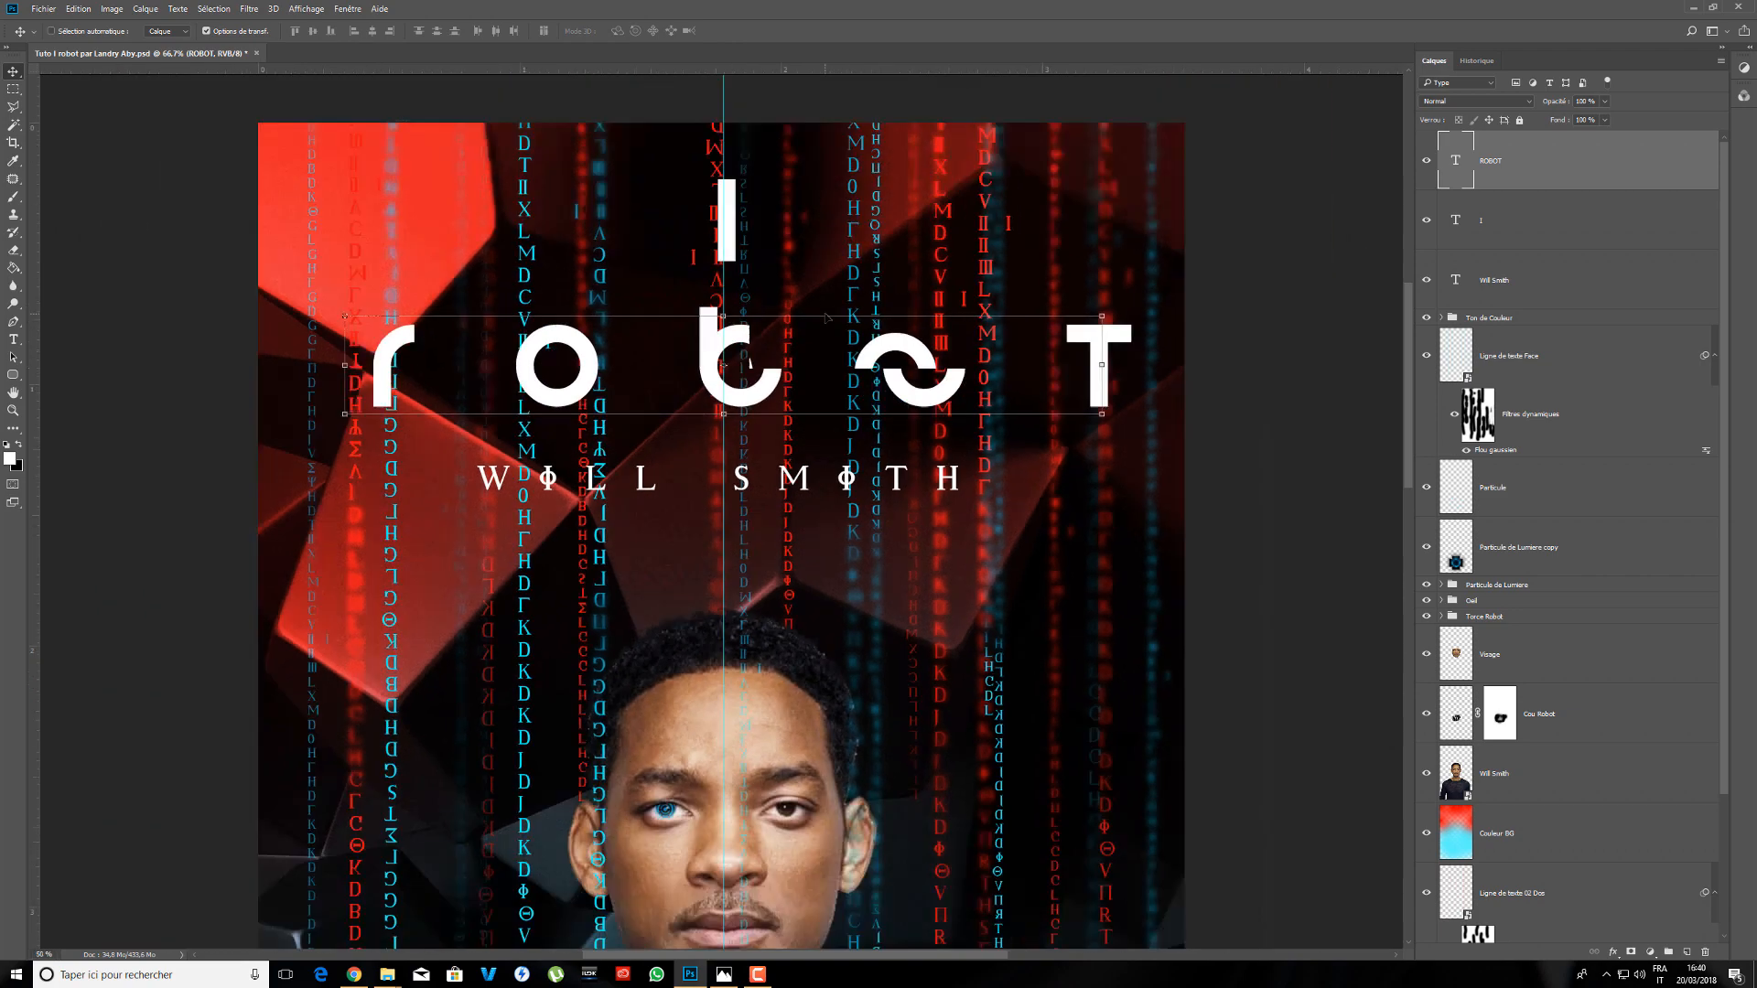
pyautogui.hotkey('ctrl', '-')
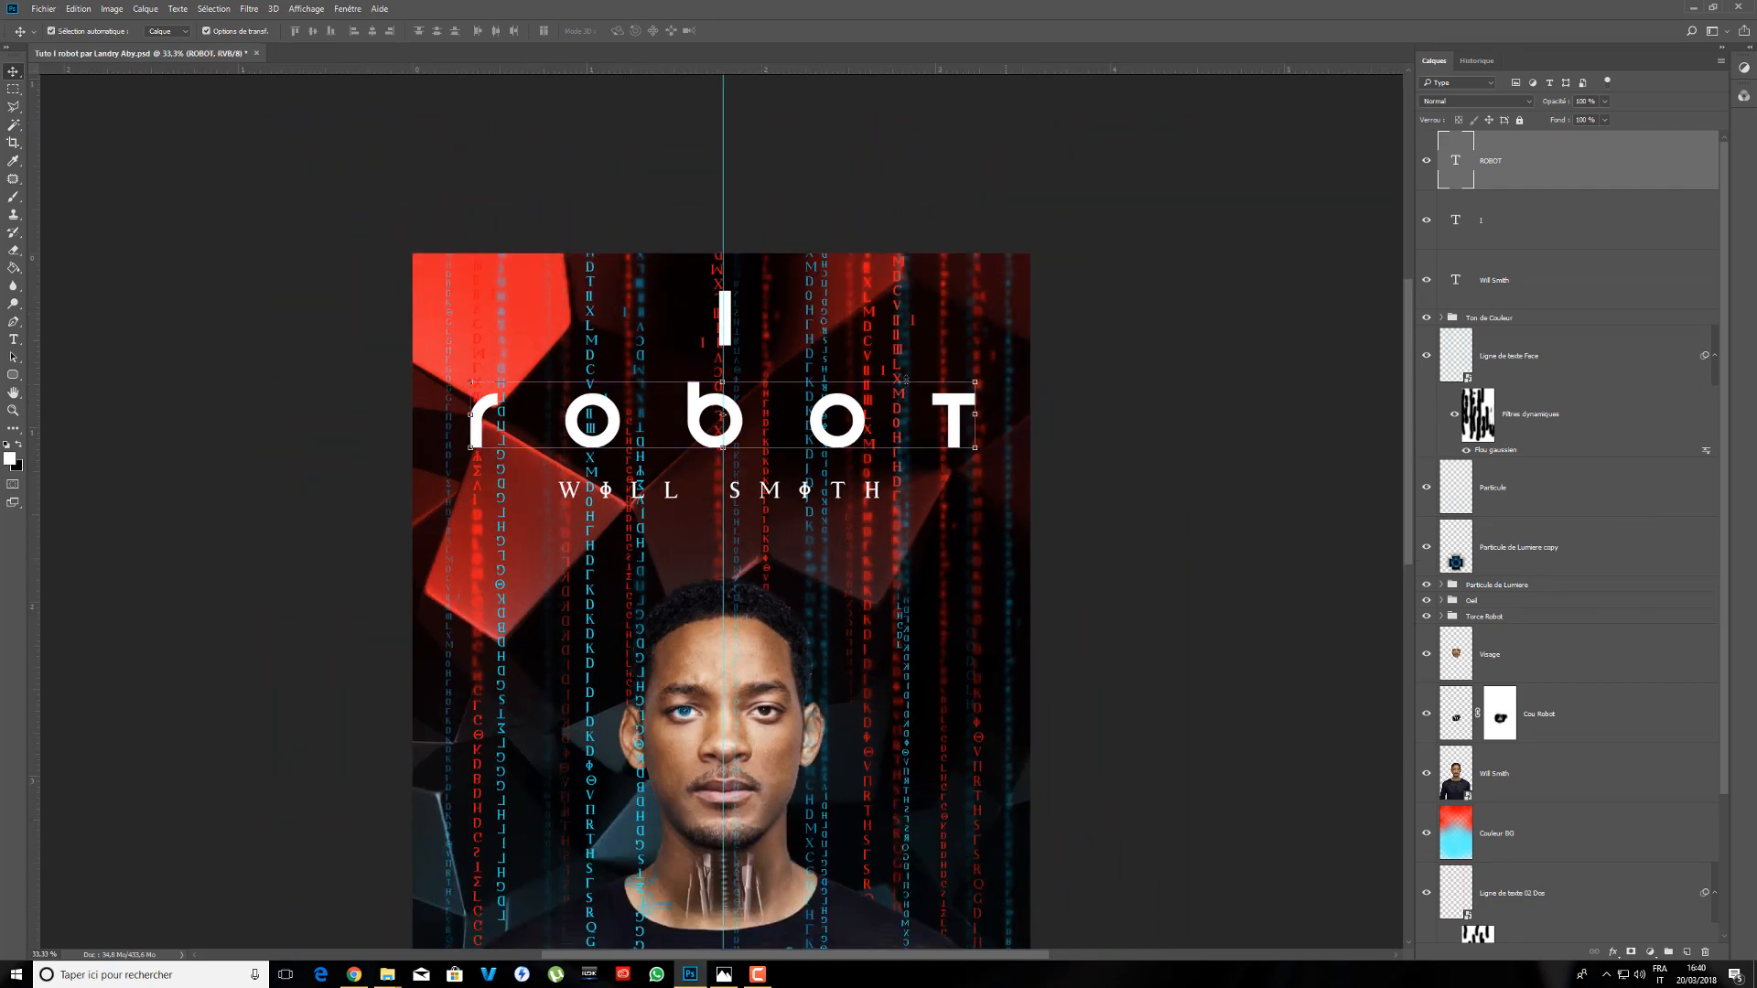
# - Check the reference poster image and colour the letter B of "ROBOT" red with ff0000
pyautogui.click(724, 975)
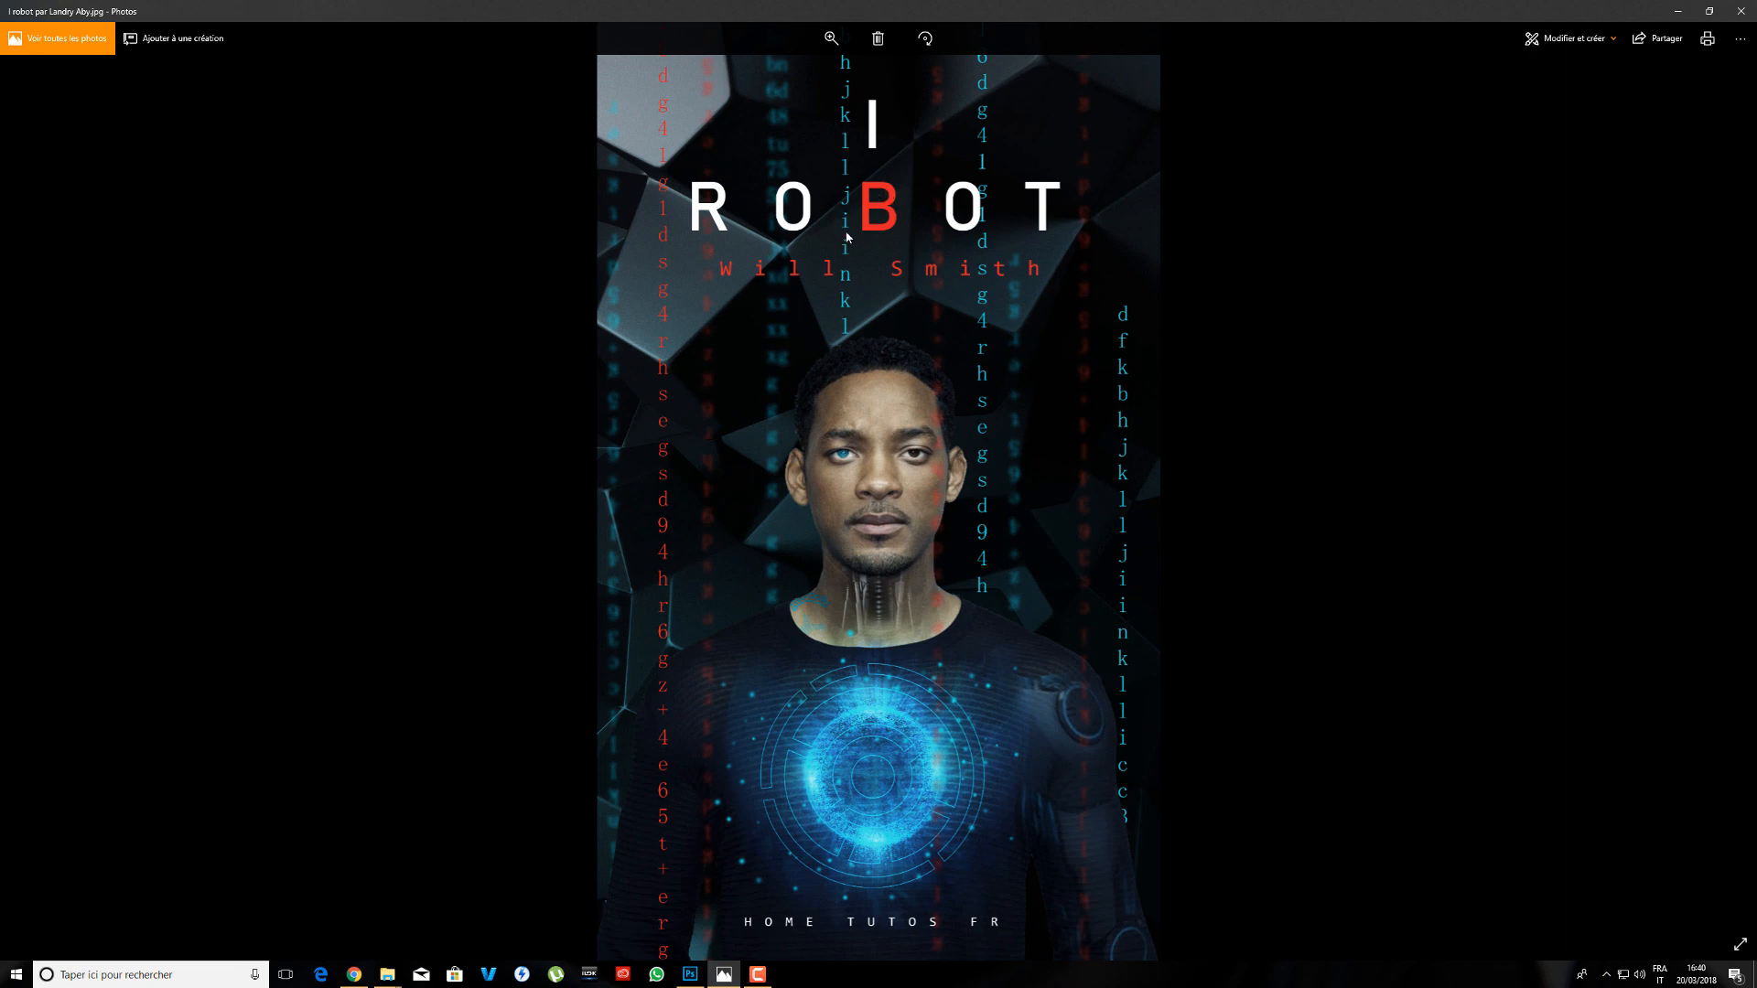
pyautogui.click(1678, 11)
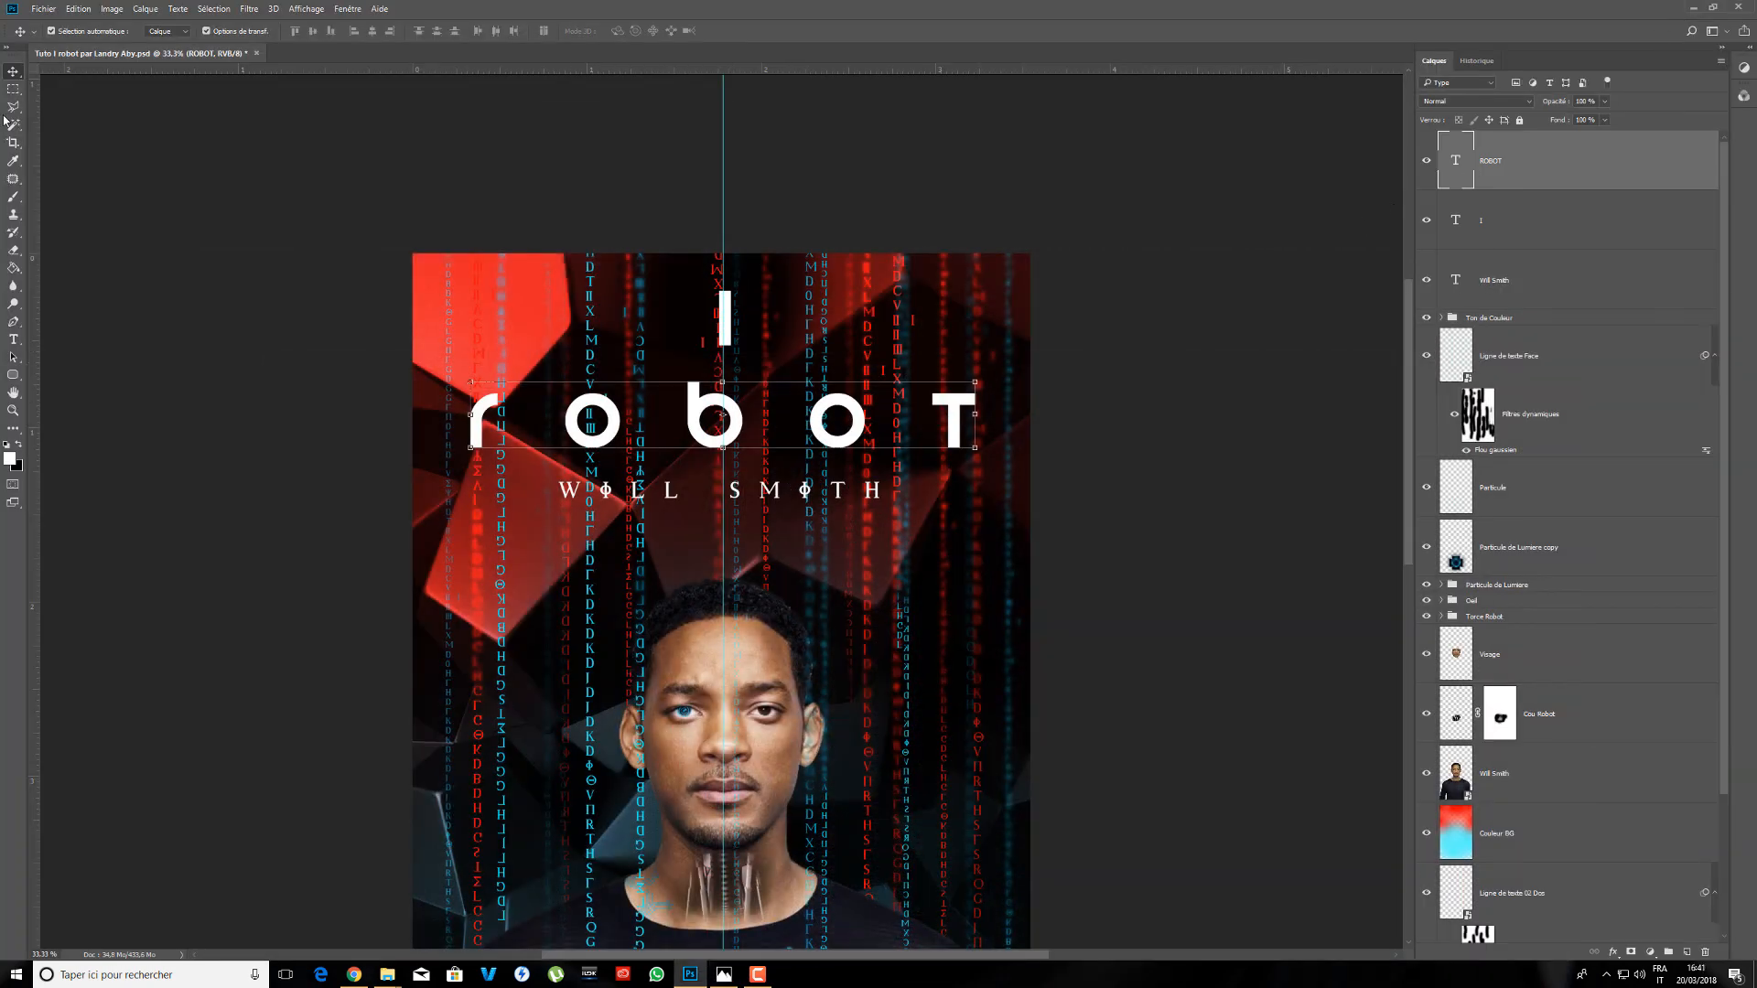
pyautogui.click(14, 340)
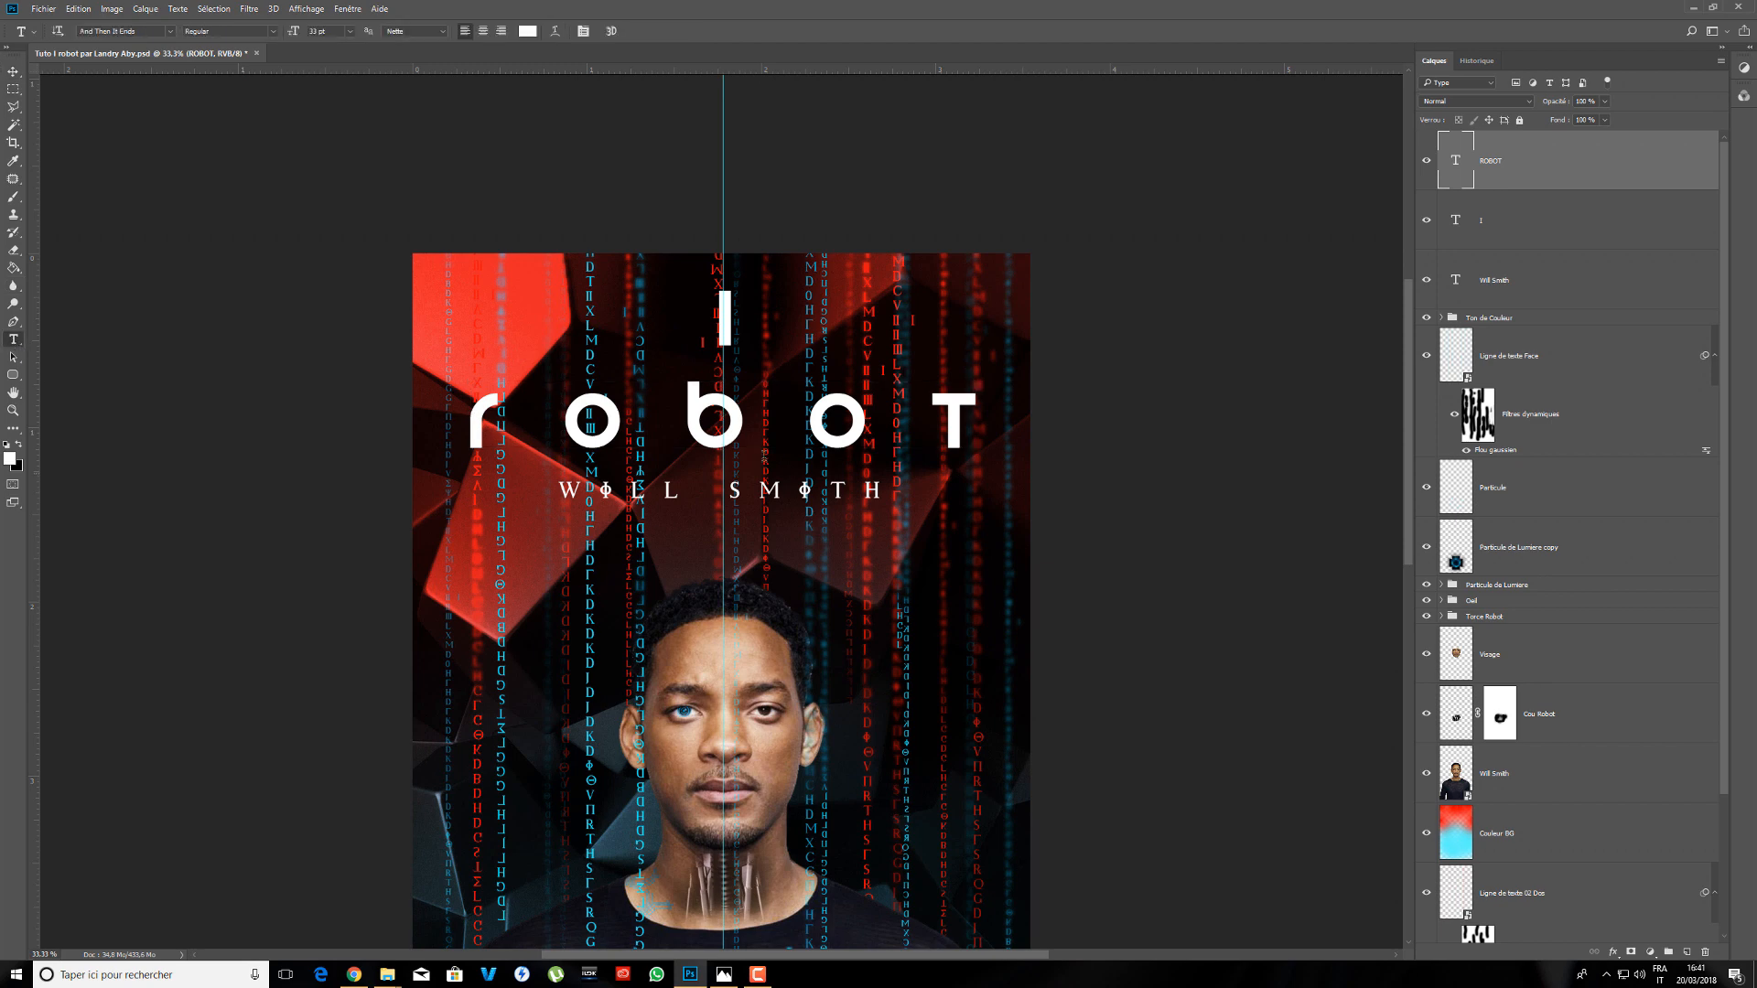
pyautogui.click(743, 420)
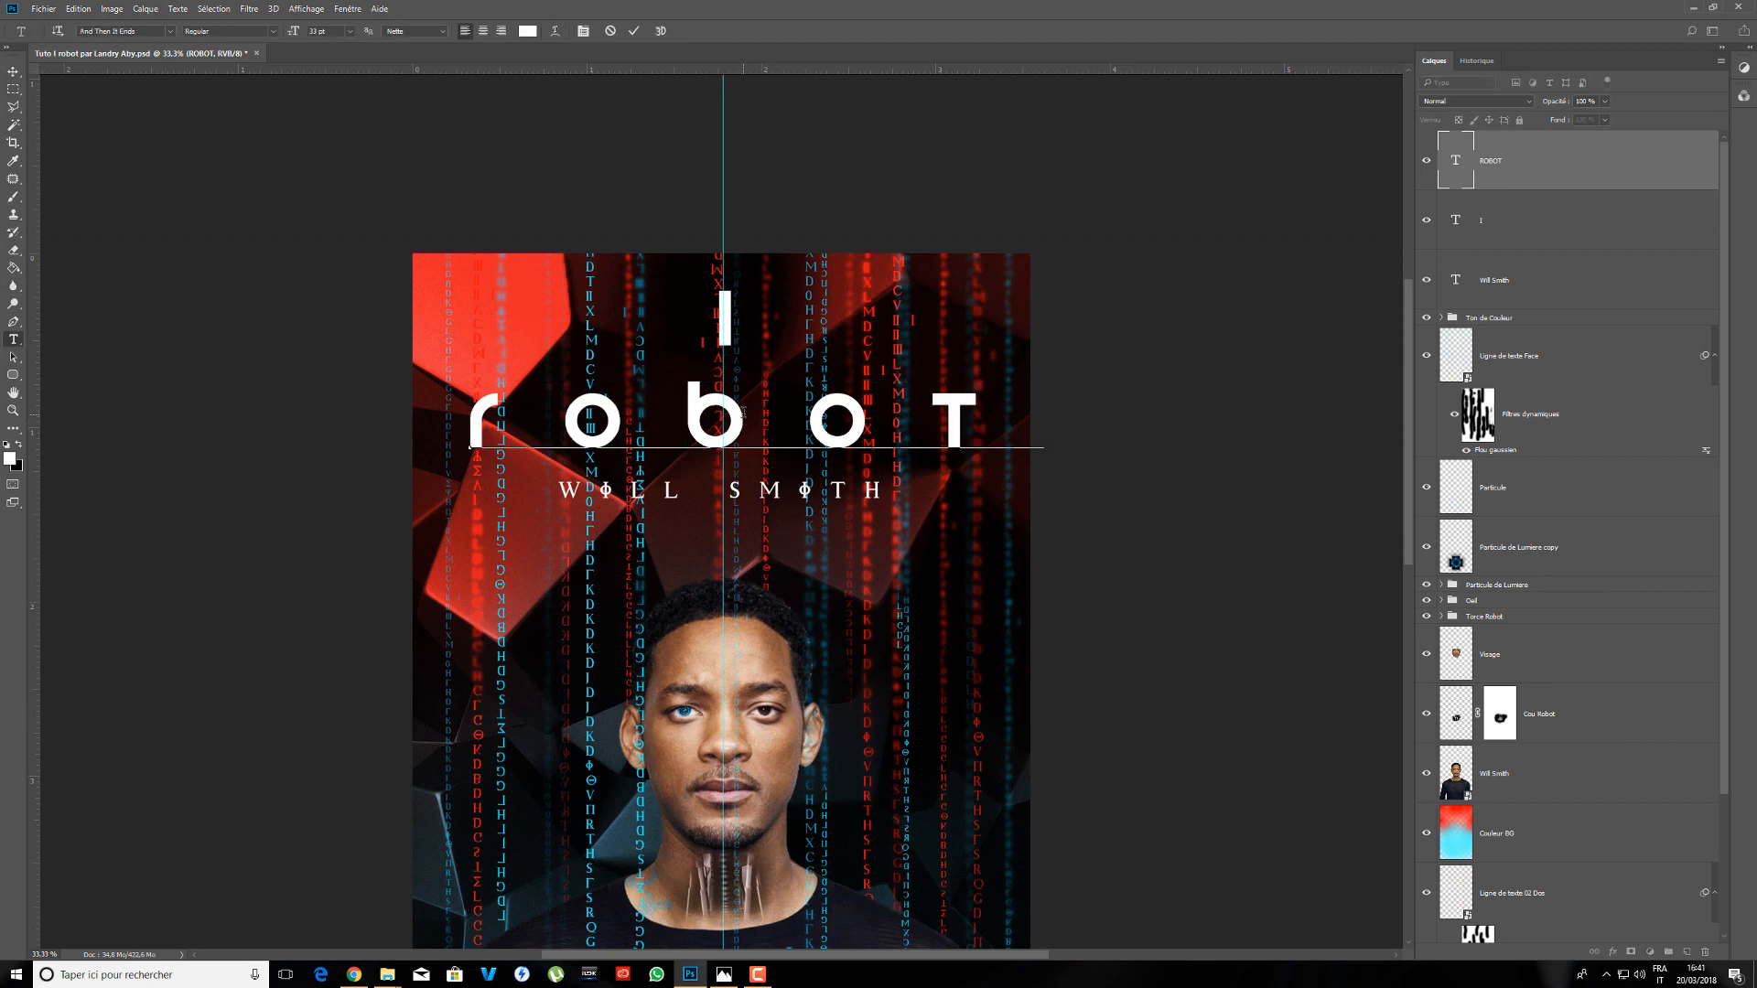
pyautogui.keyDown('shift'); pyautogui.click(766, 413); pyautogui.keyUp('shift')
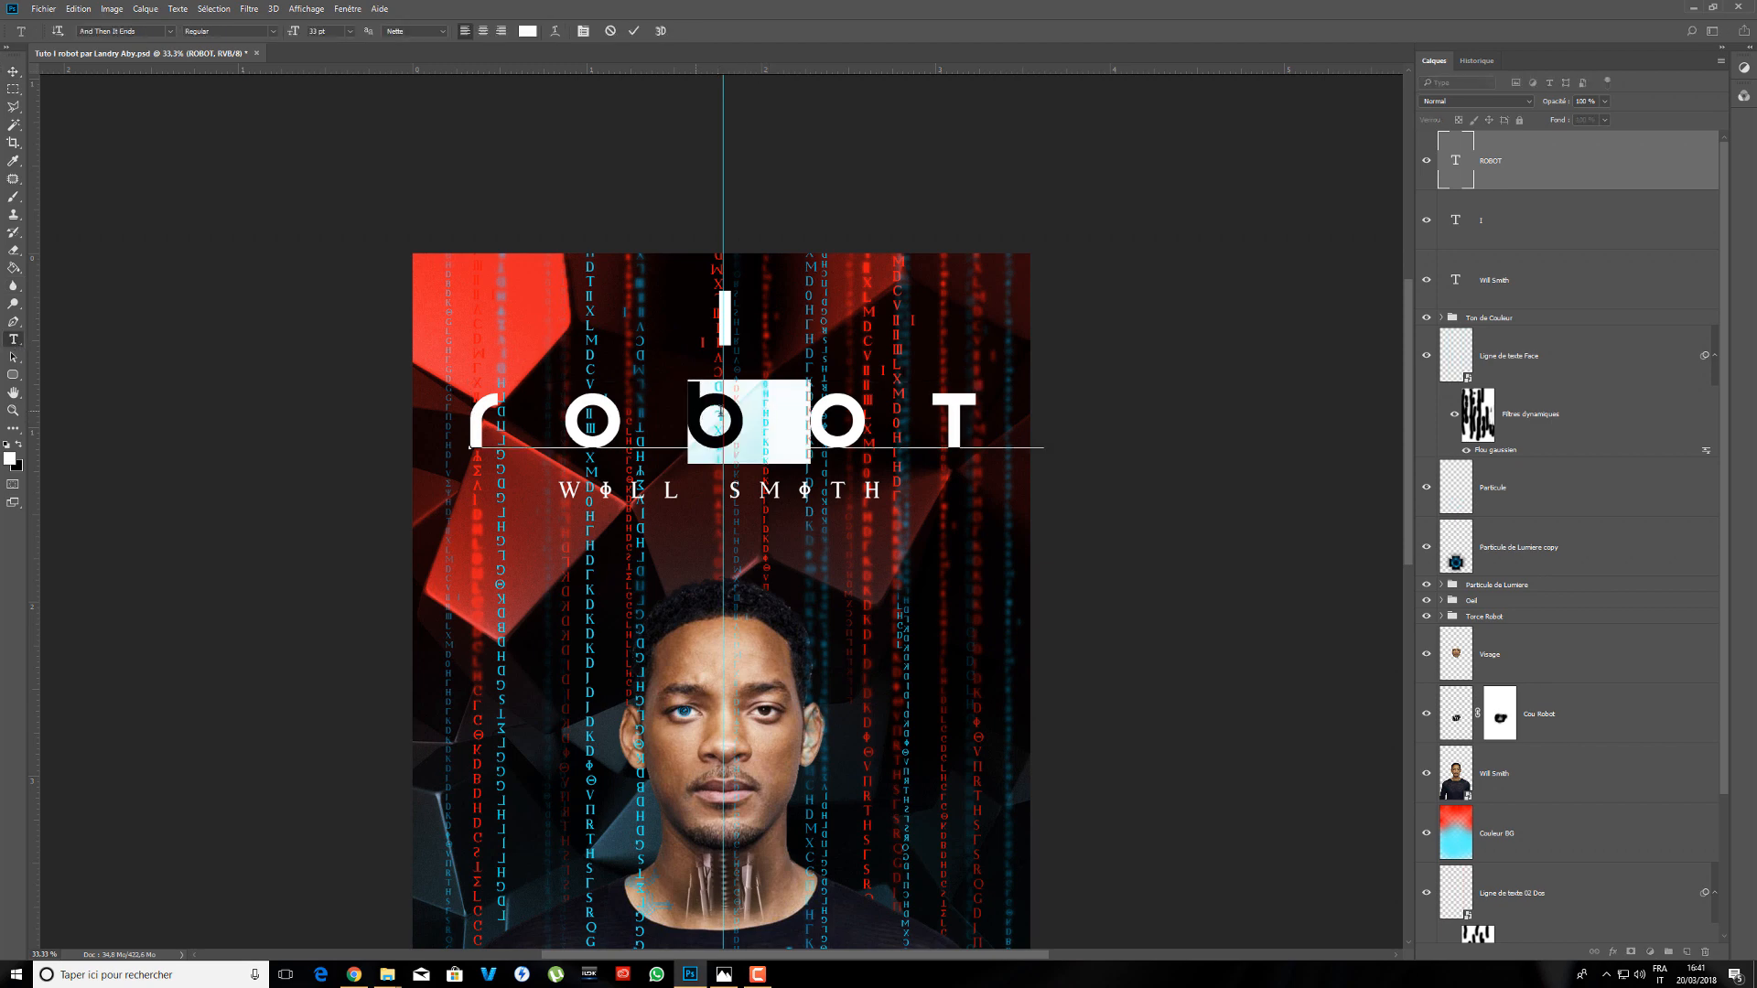
pyautogui.click(527, 33)
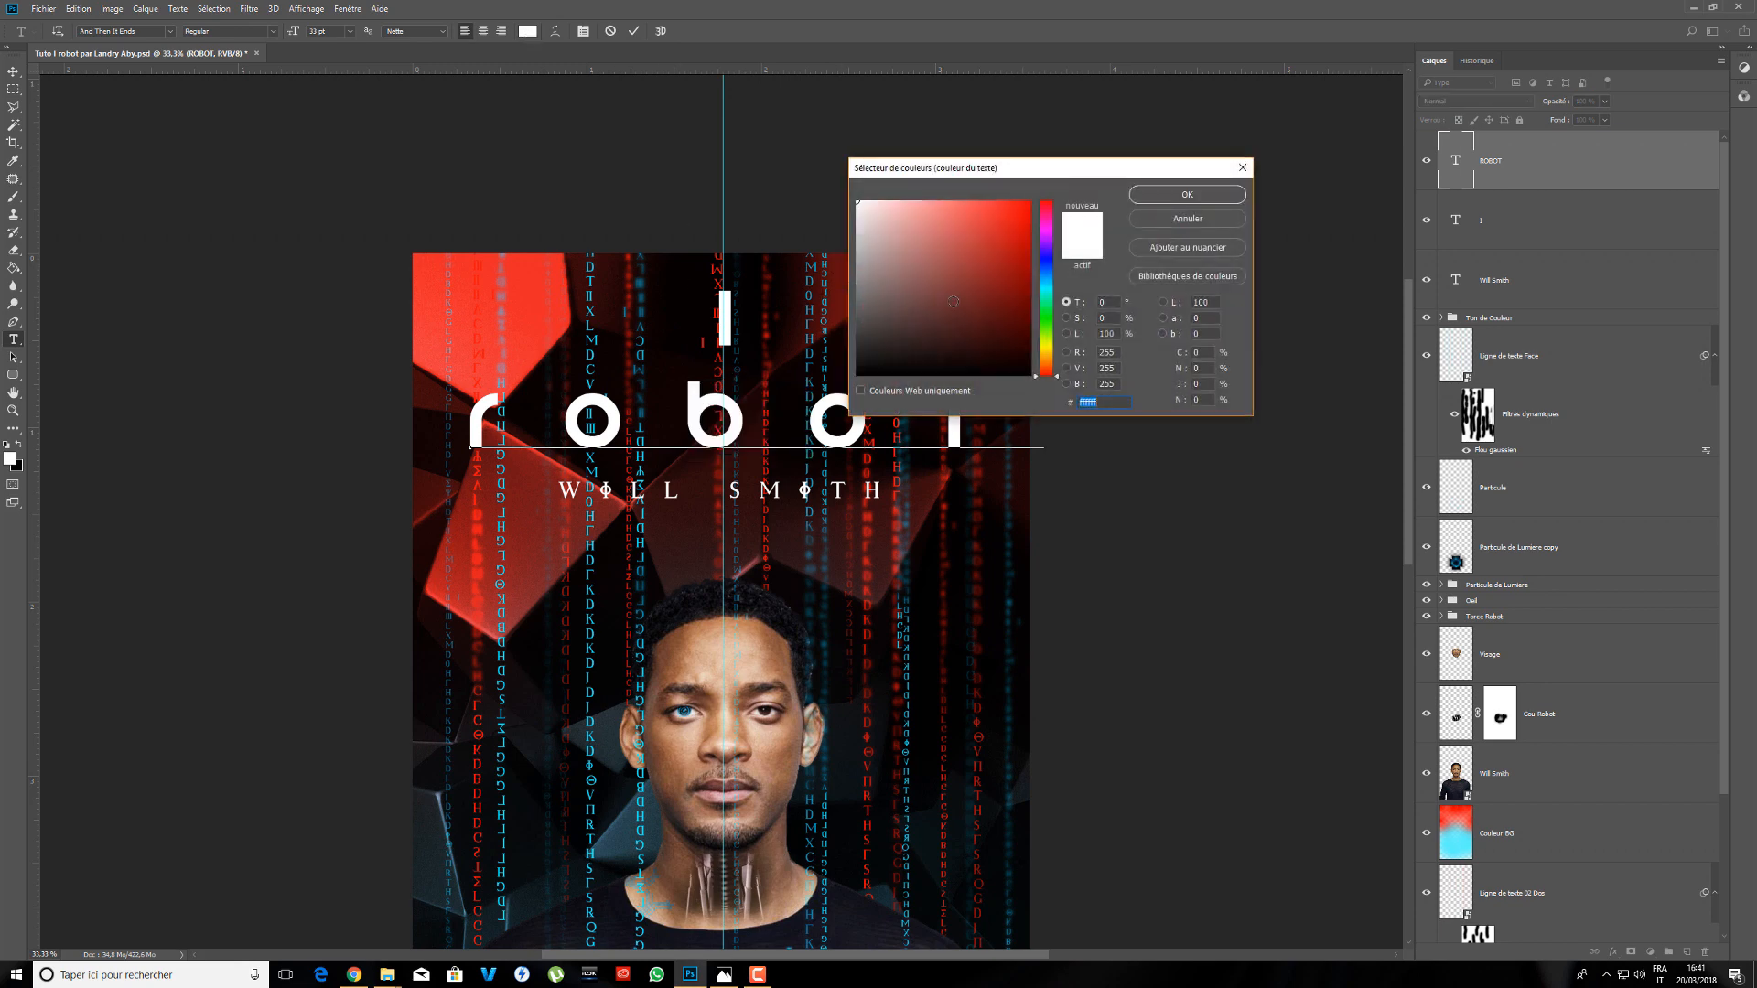
pyautogui.write('ff0000')
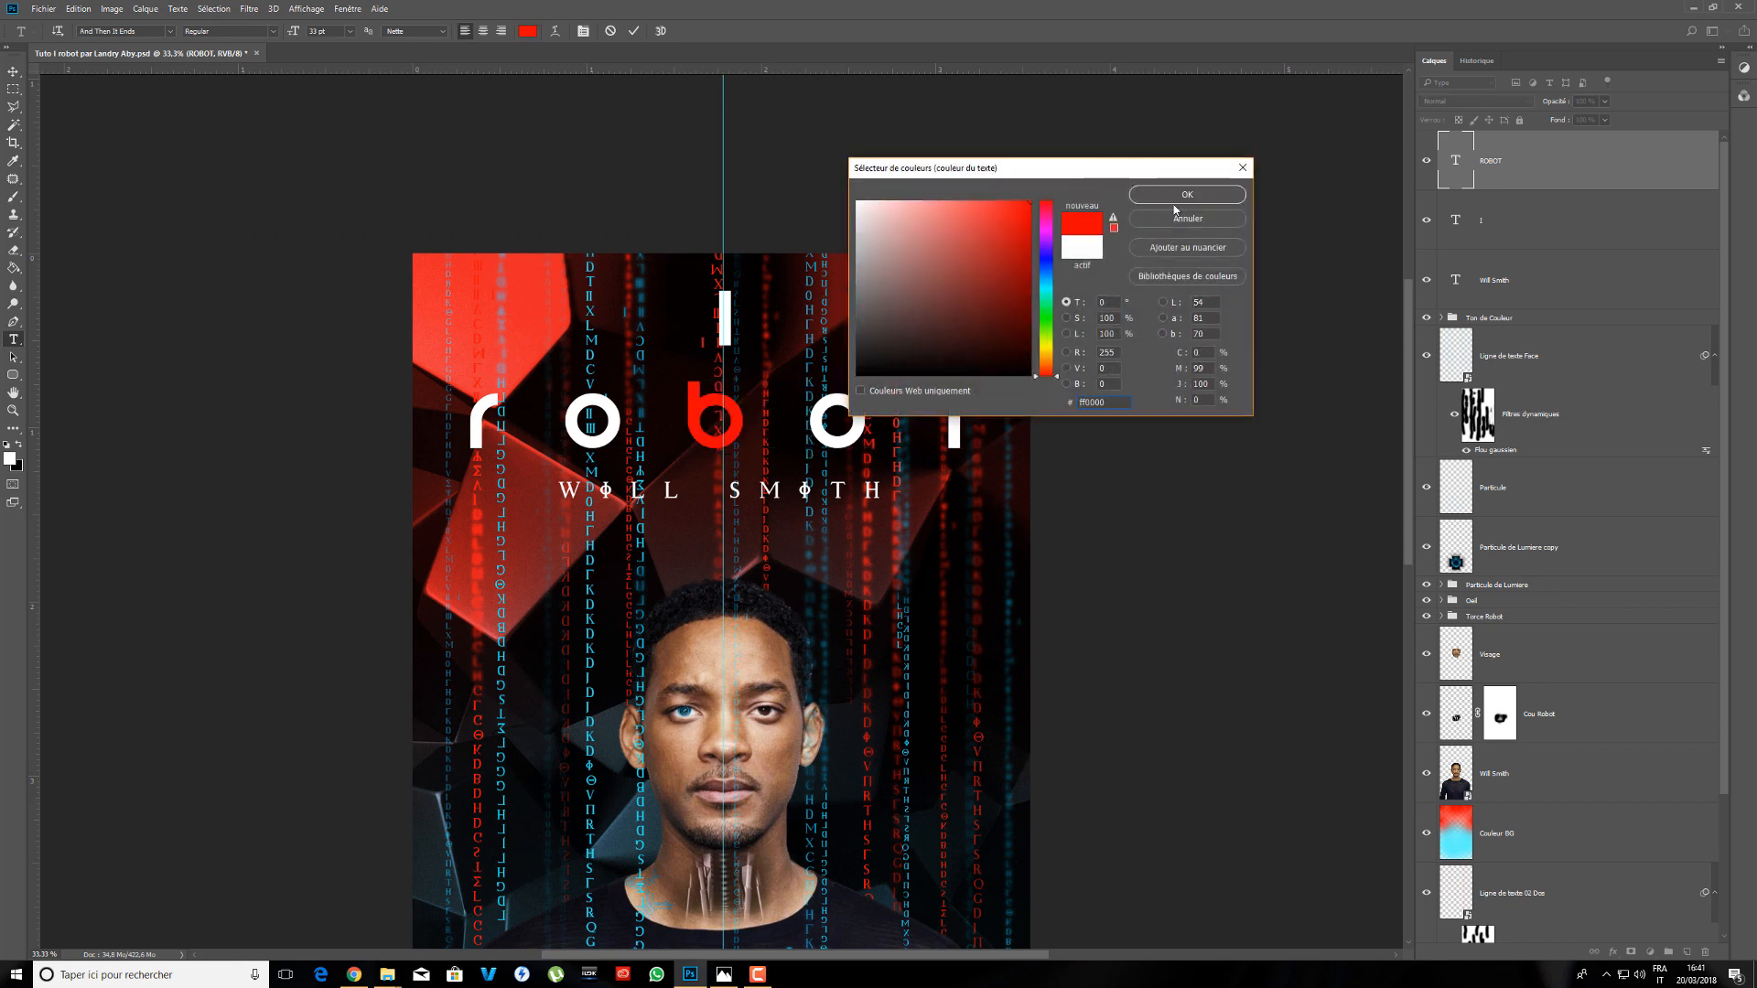
pyautogui.click(1180, 197)
pyautogui.click(13, 71)
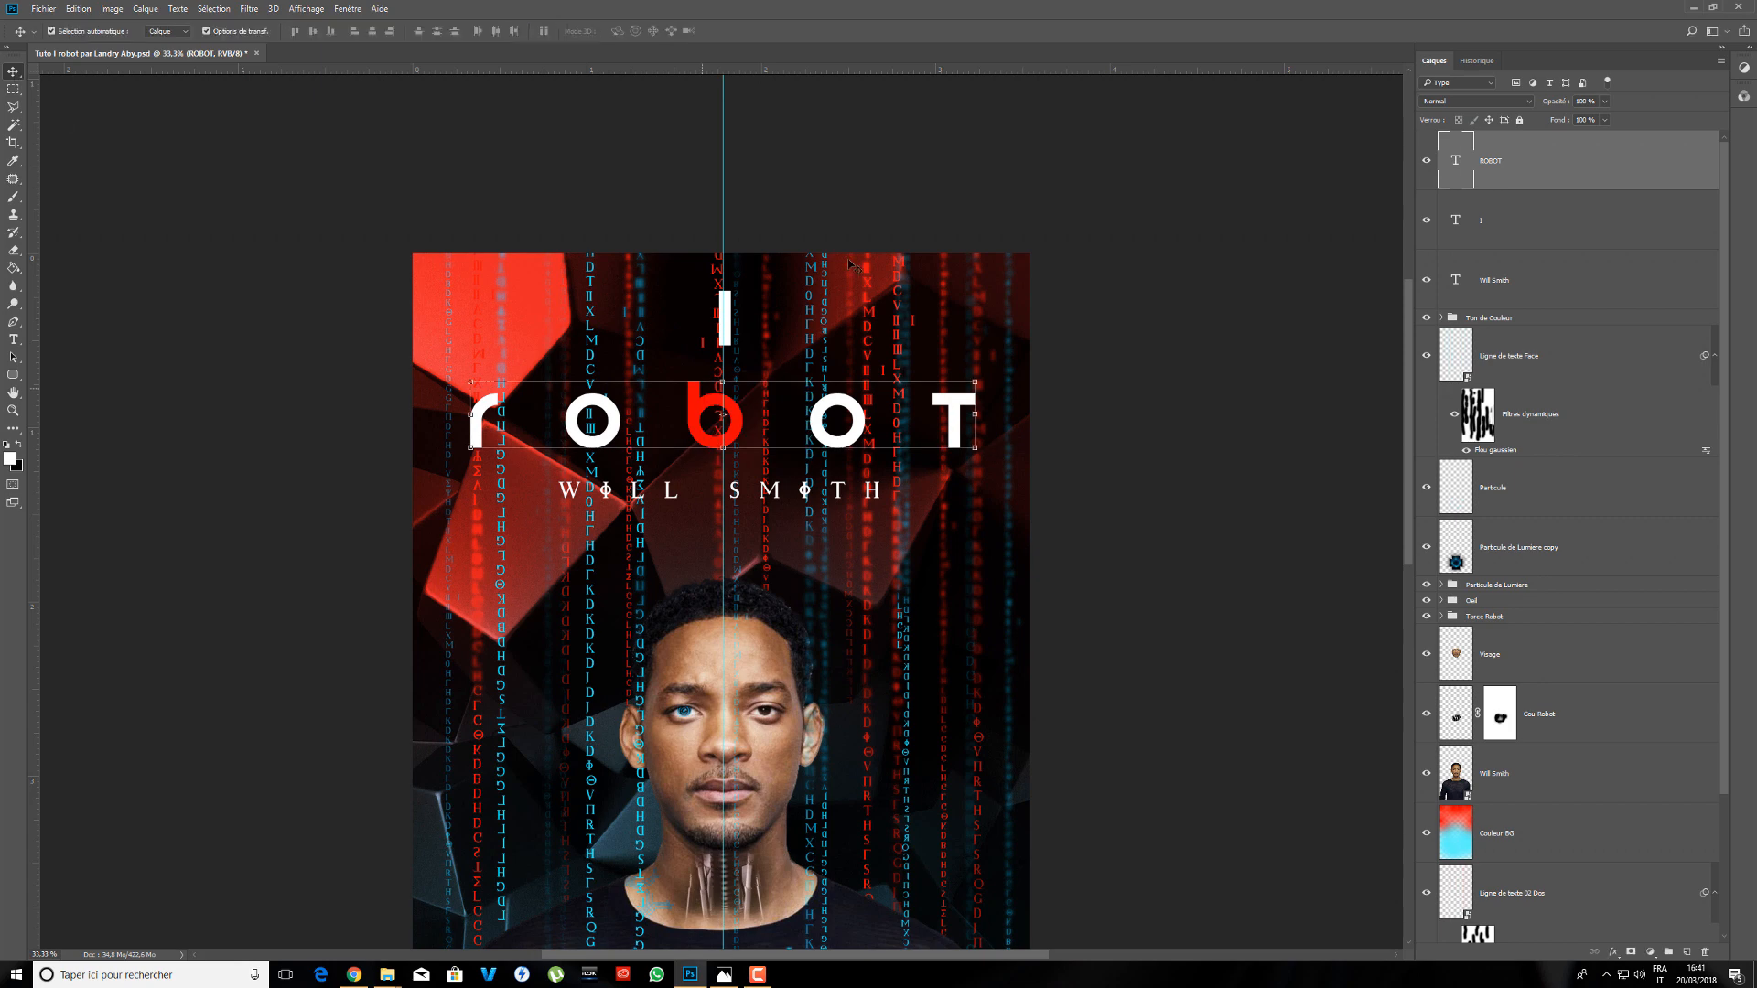
pyautogui.click(987, 223)
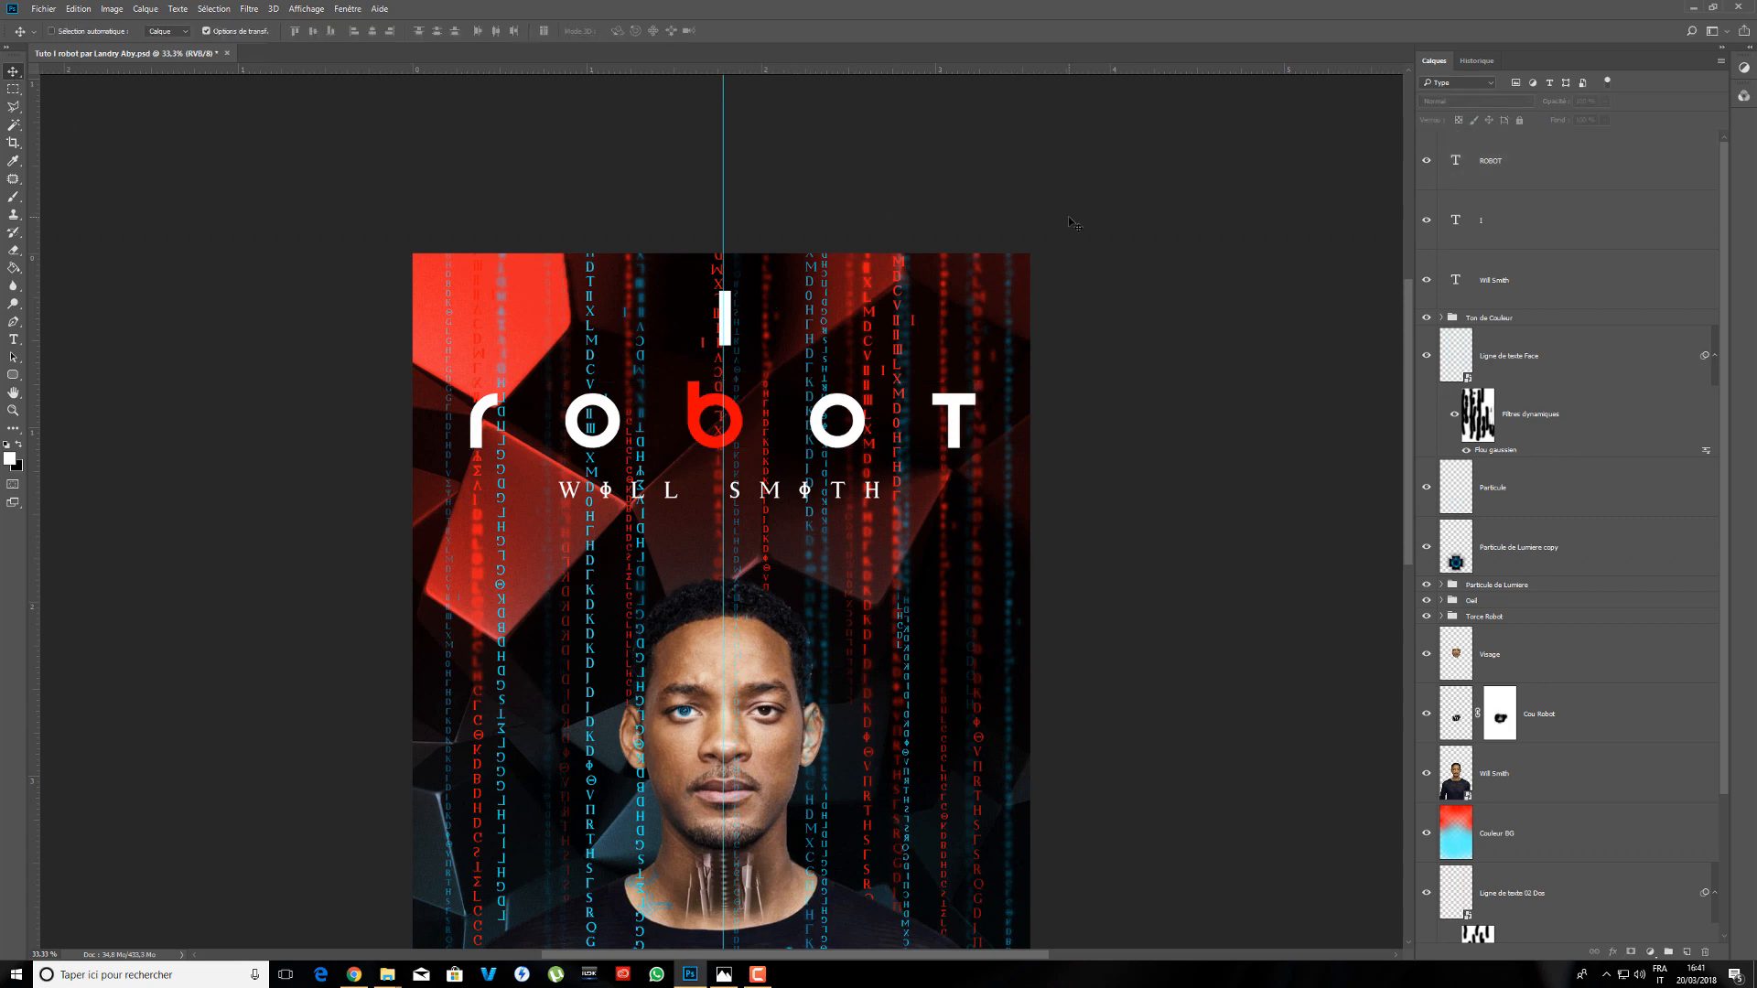
# - Remove the vertical centre guide from the poster and hide the rulers
pyautogui.hotkey('ctrl', '-')
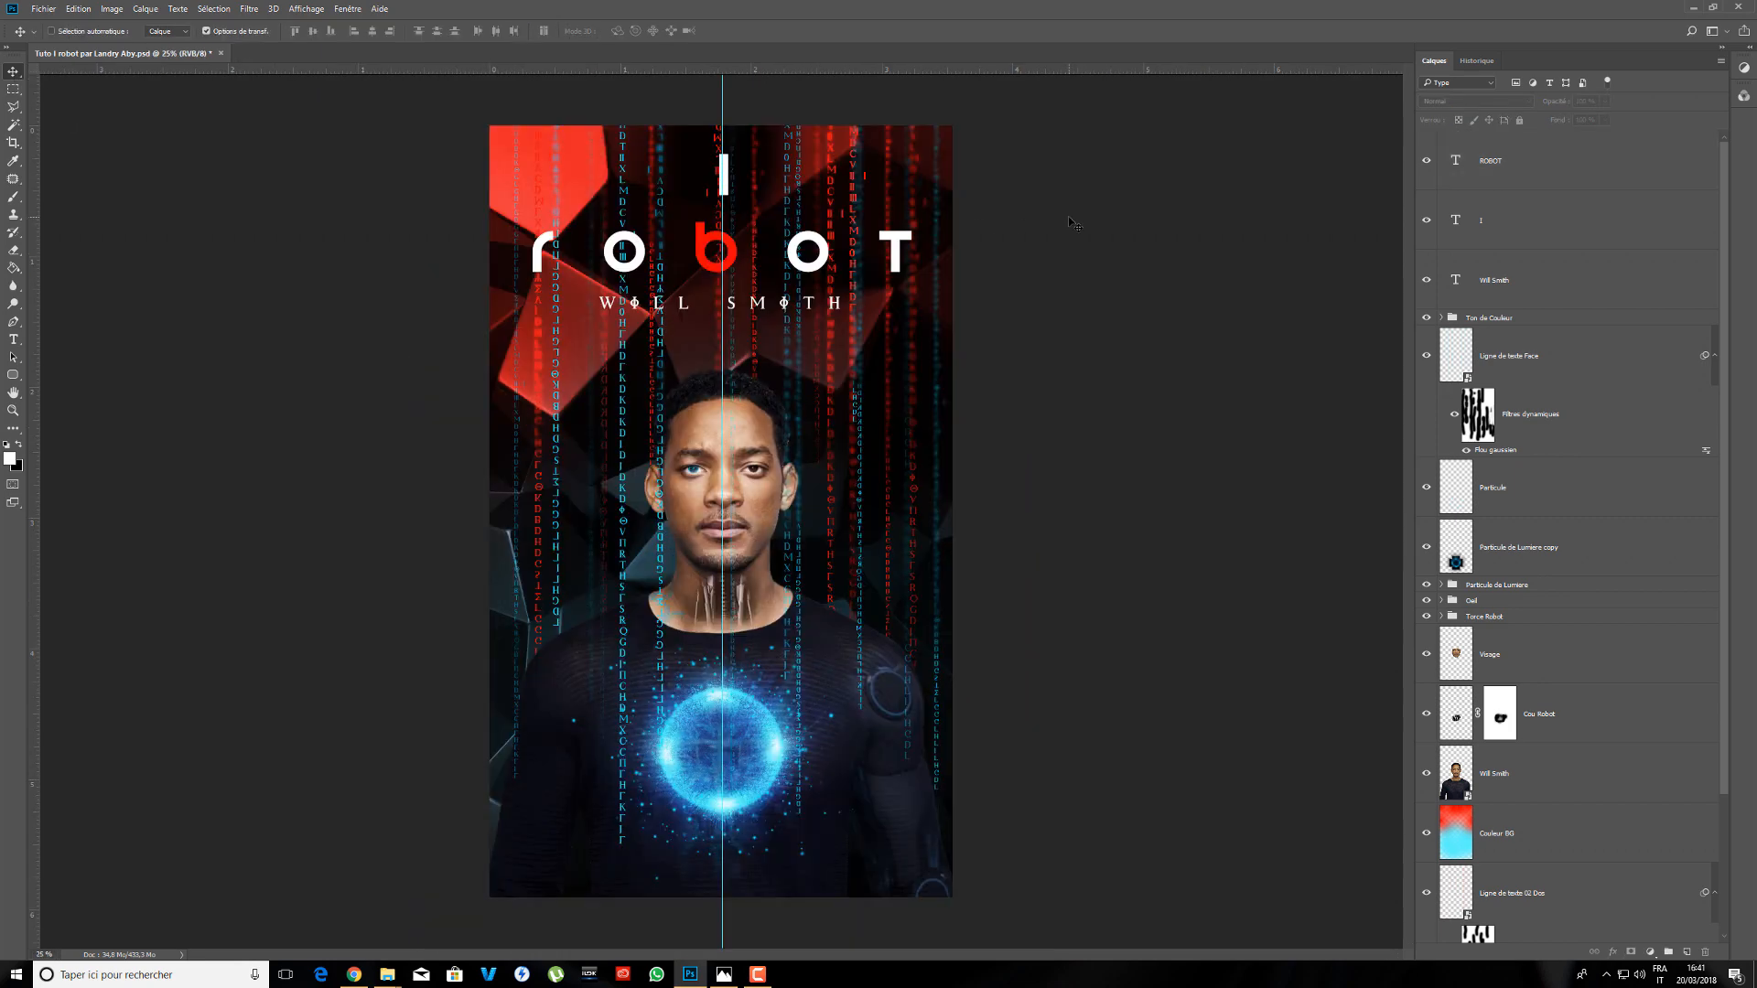
pyautogui.press('ctrl')
pyautogui.moveTo(723, 106); pyautogui.dragTo(19, 146)
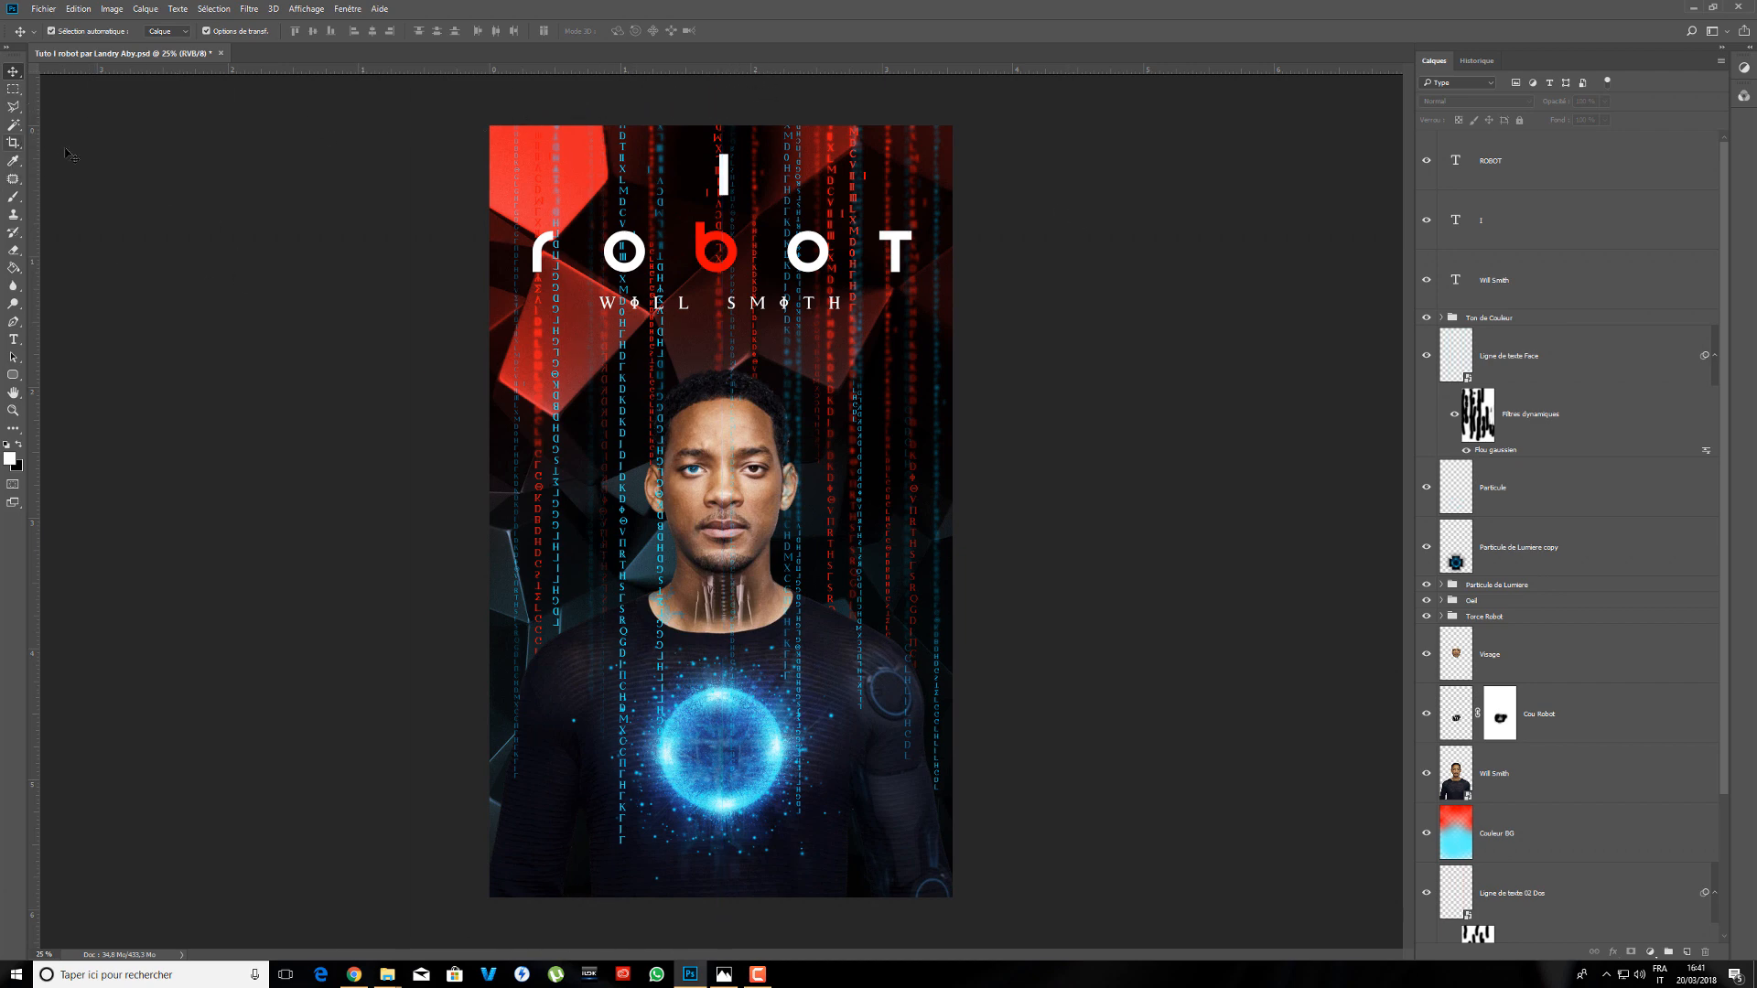
pyautogui.hotkey('ctrl', 'r')
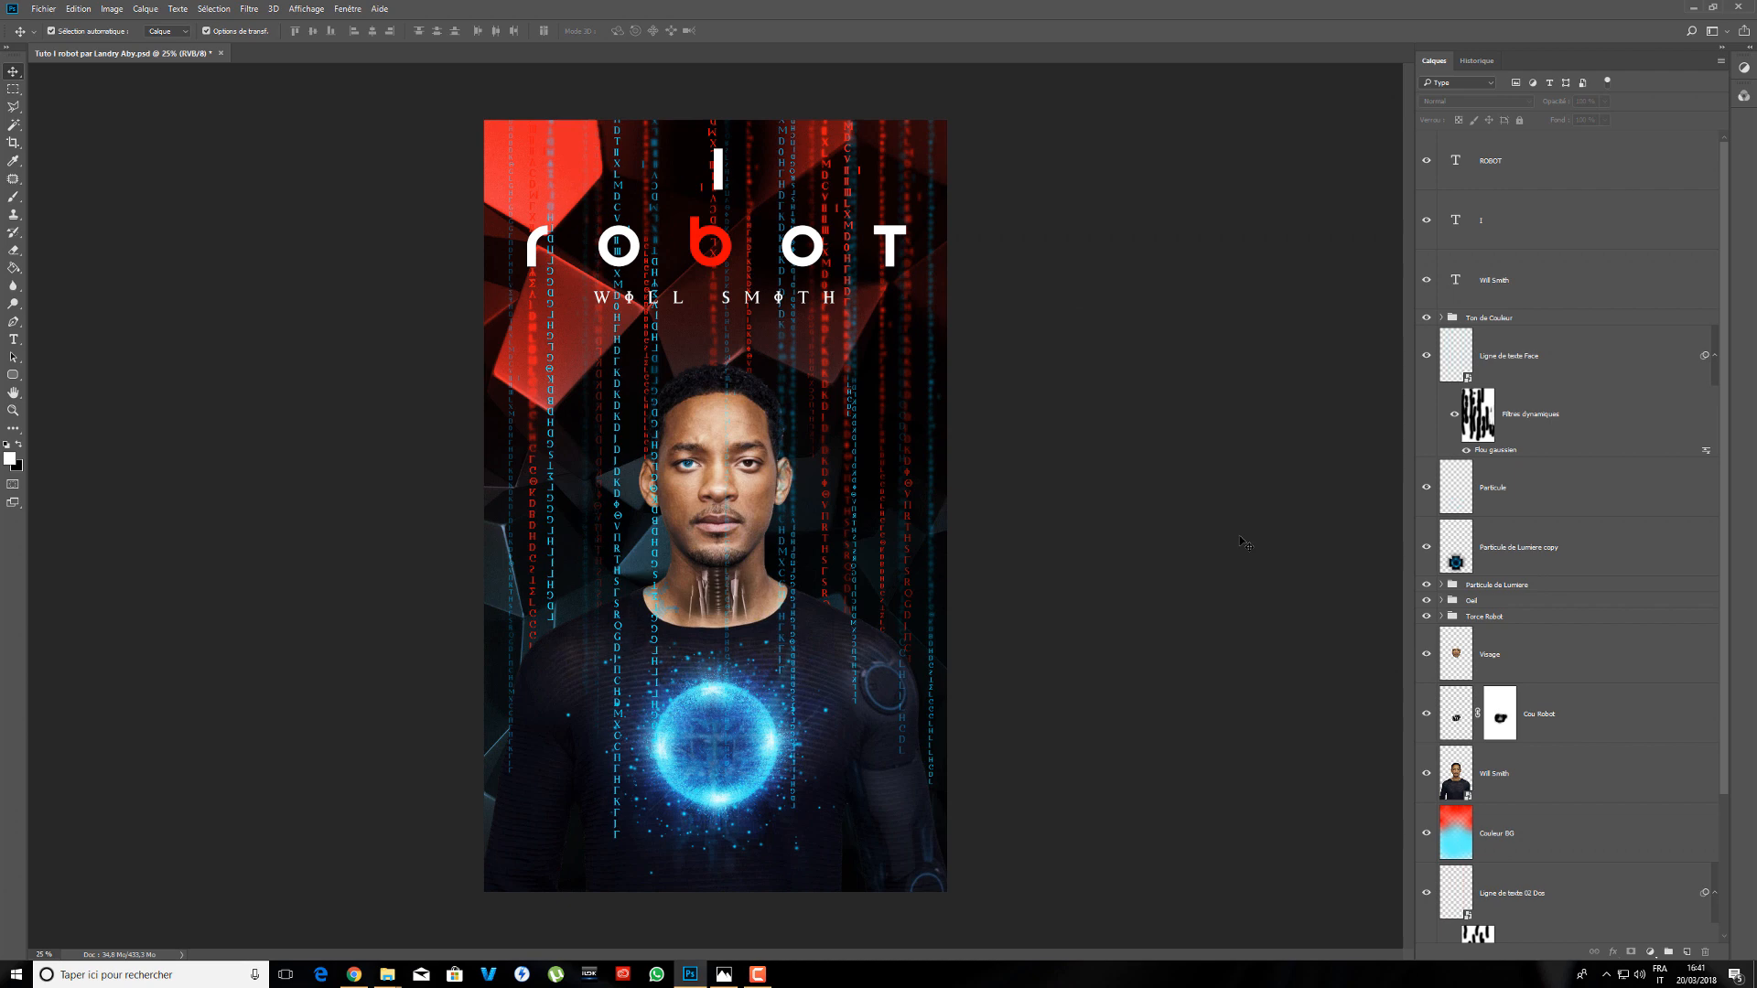
# - Change the font of the whole "Will Smith" text to Cubic
pyautogui.hotkey('ctrl', '+')
pyautogui.hotkey('ctrl', '-')
pyautogui.hotkey('ctrl', '+')
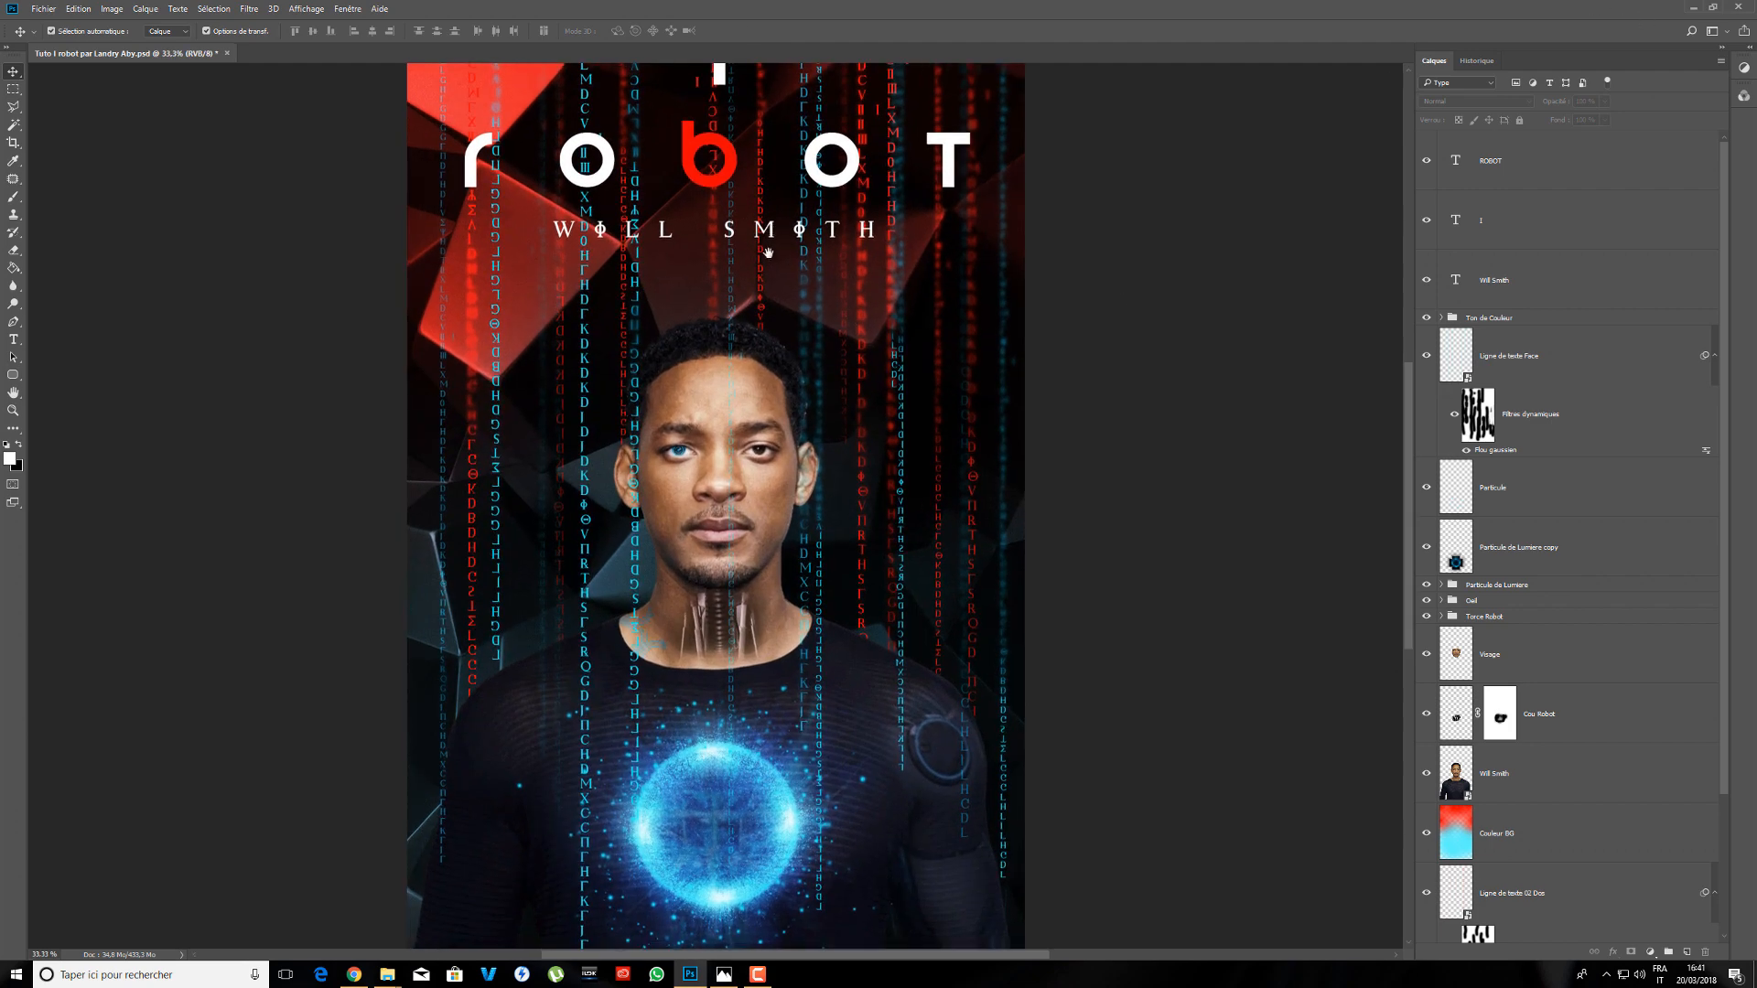
pyautogui.scroll(2, 776, 289)
pyautogui.press('t')
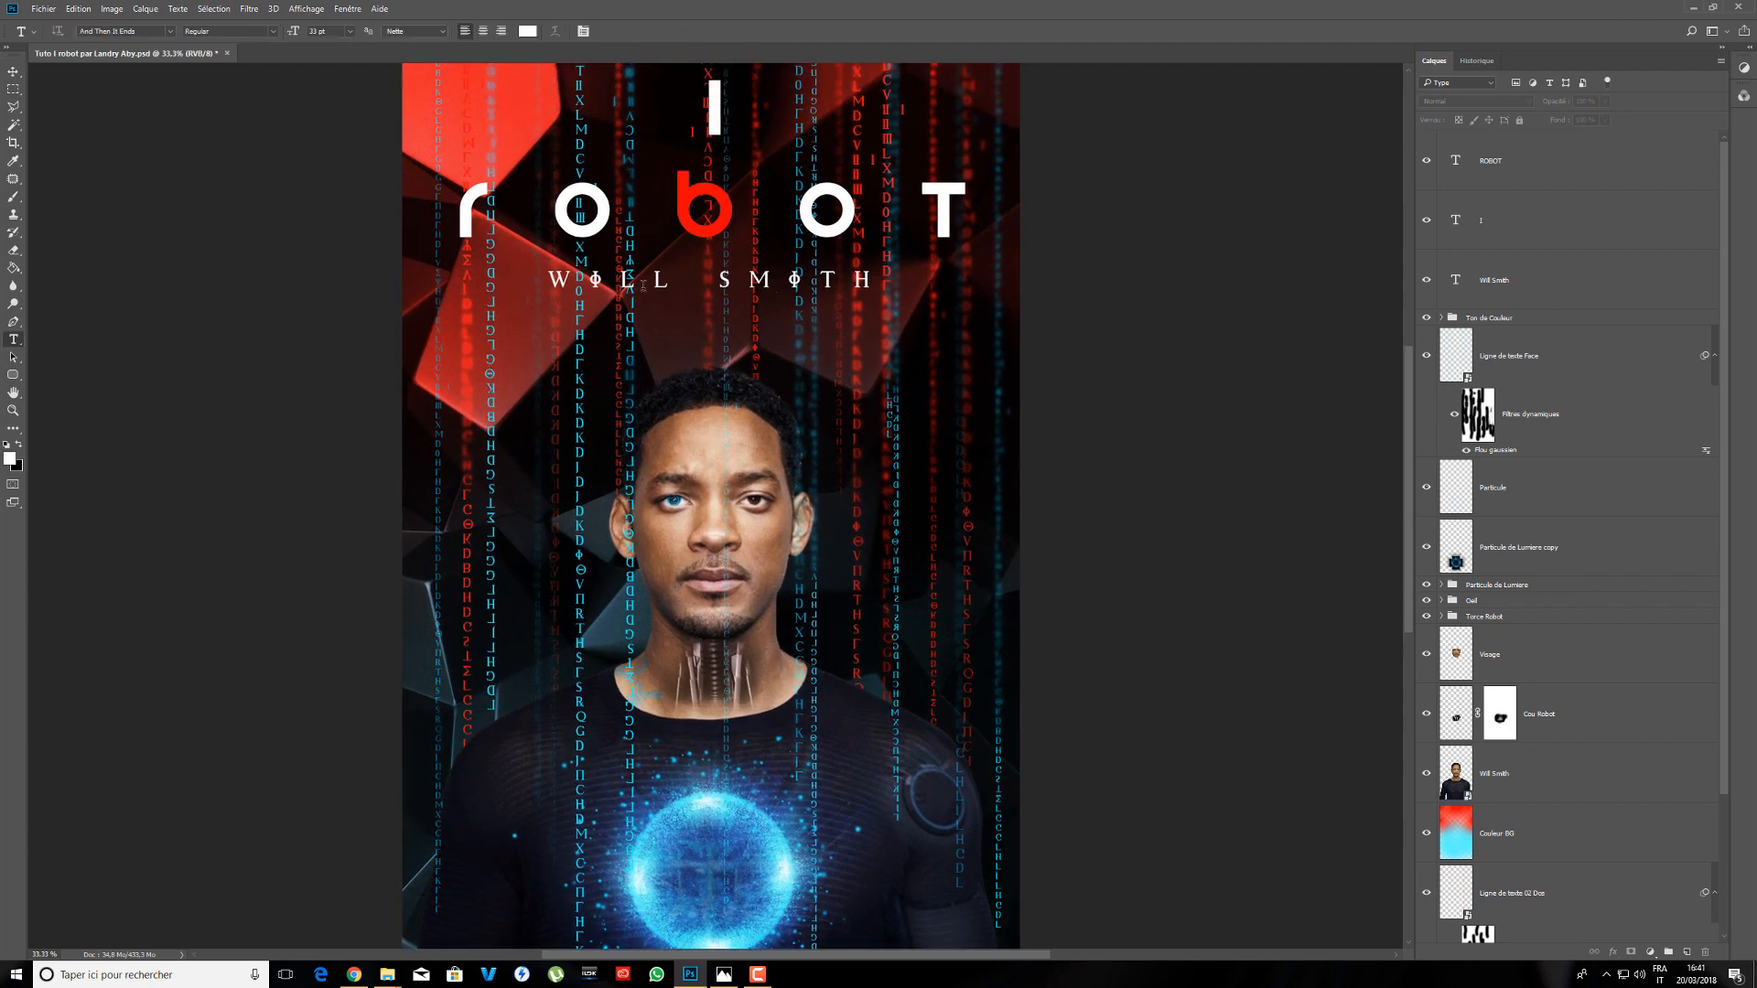
pyautogui.click(628, 279)
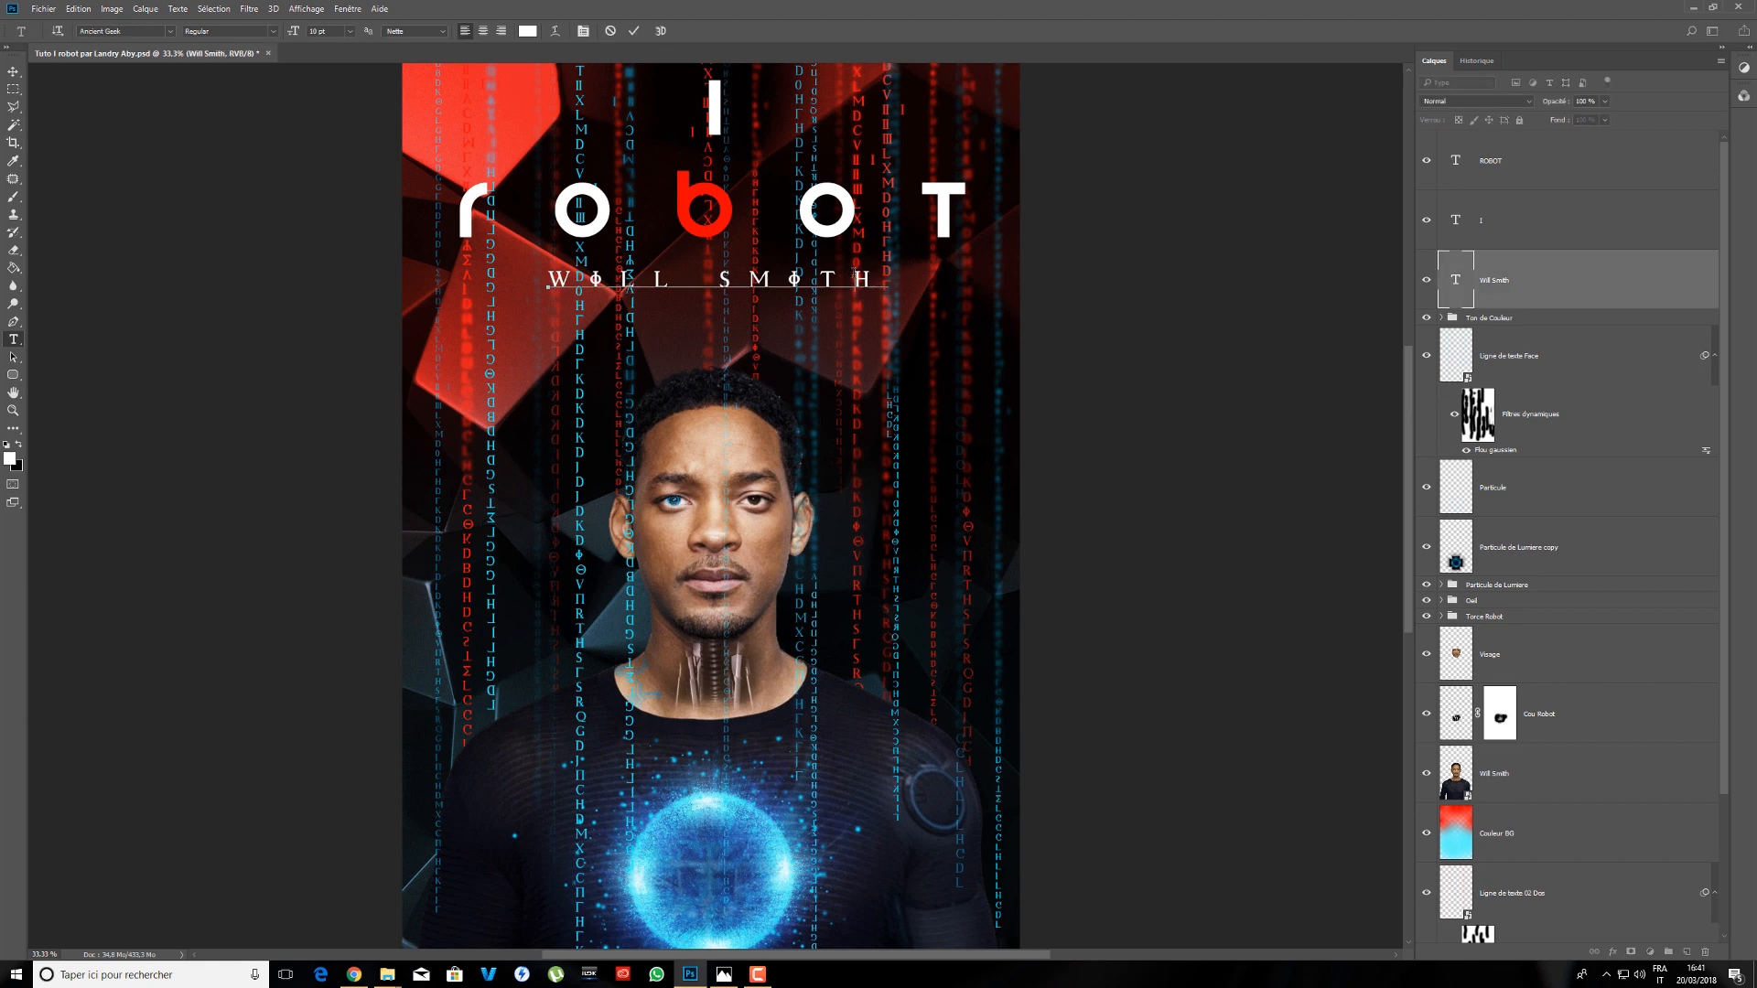
pyautogui.moveTo(856, 279); pyautogui.dragTo(541, 278)
pyautogui.click(171, 31)
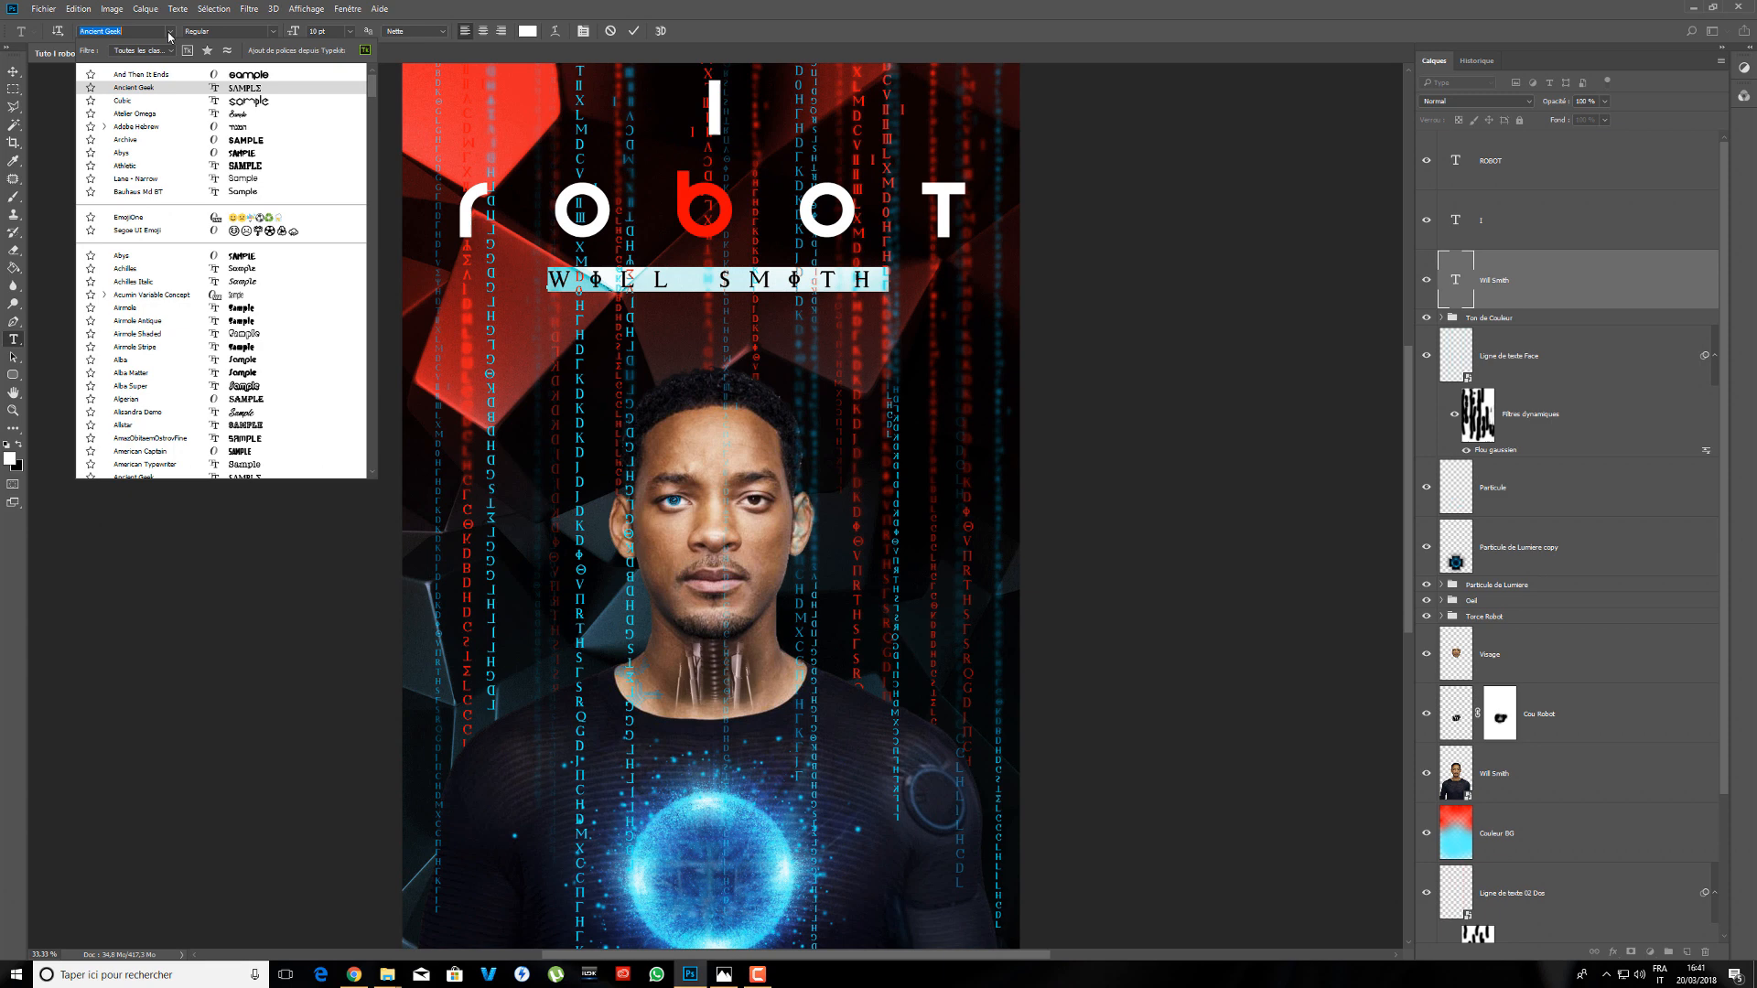
pyautogui.click(206, 101)
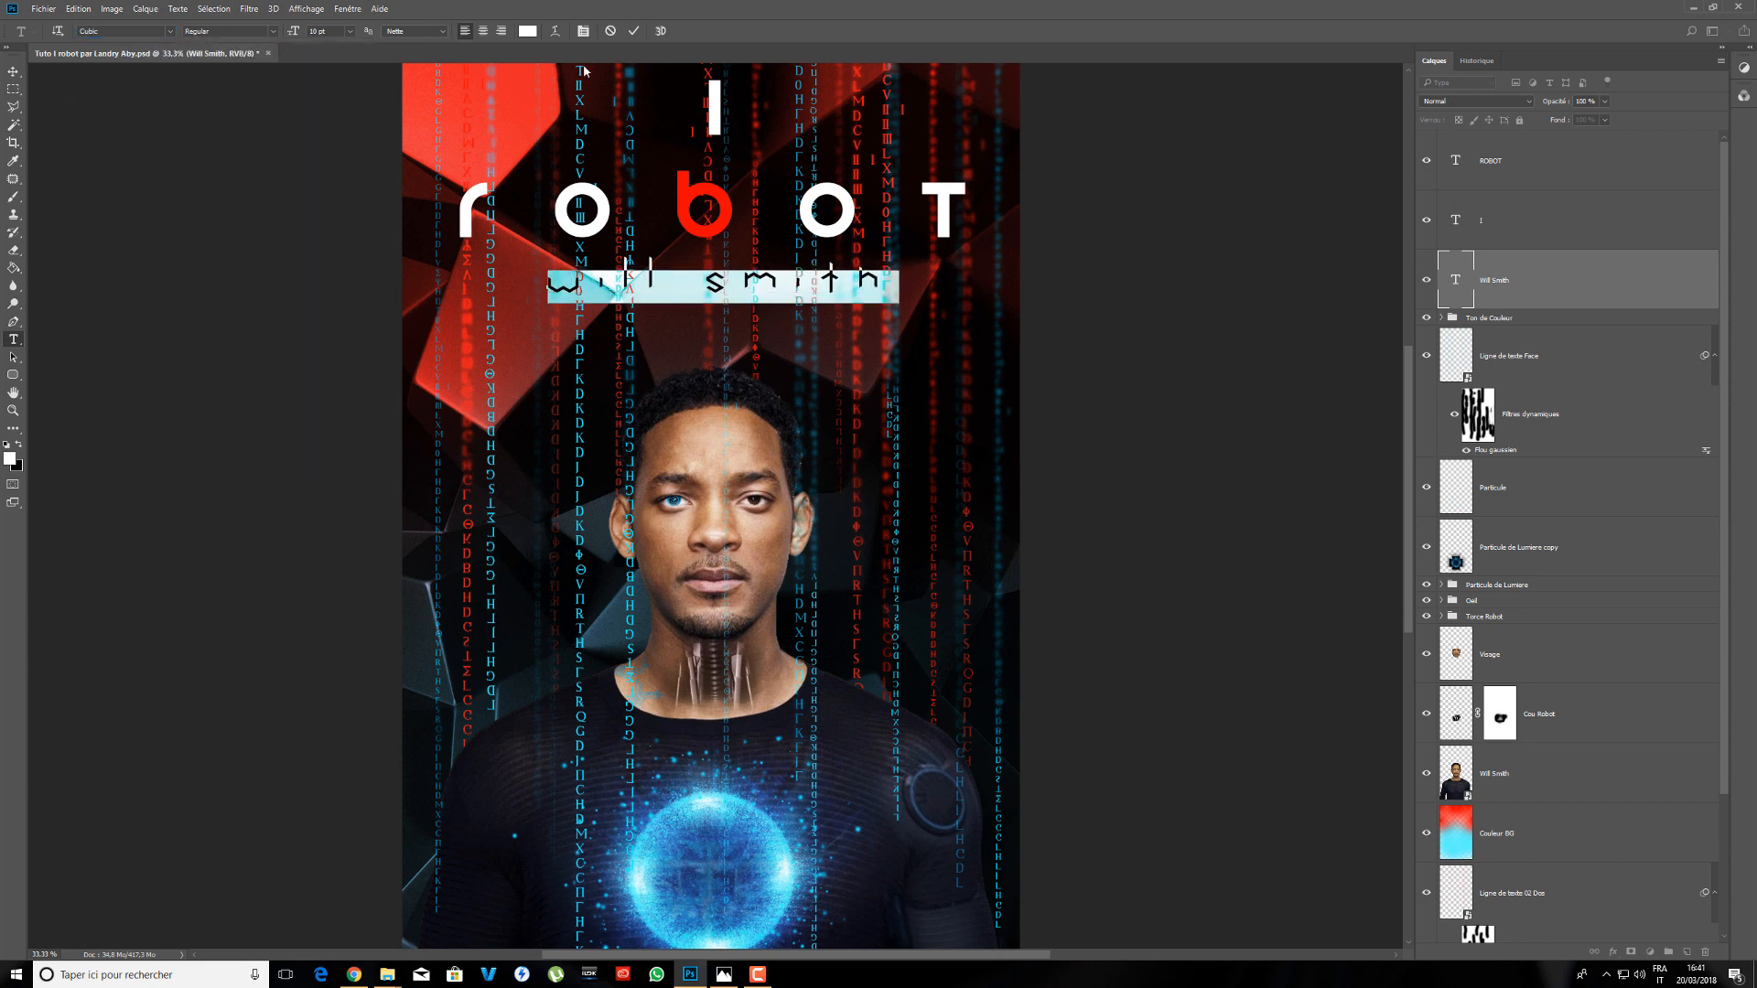
# - Try red ff0000 on the "Will Smith" text, set it back to white ffffff and commit the text edit
pyautogui.click(528, 31)
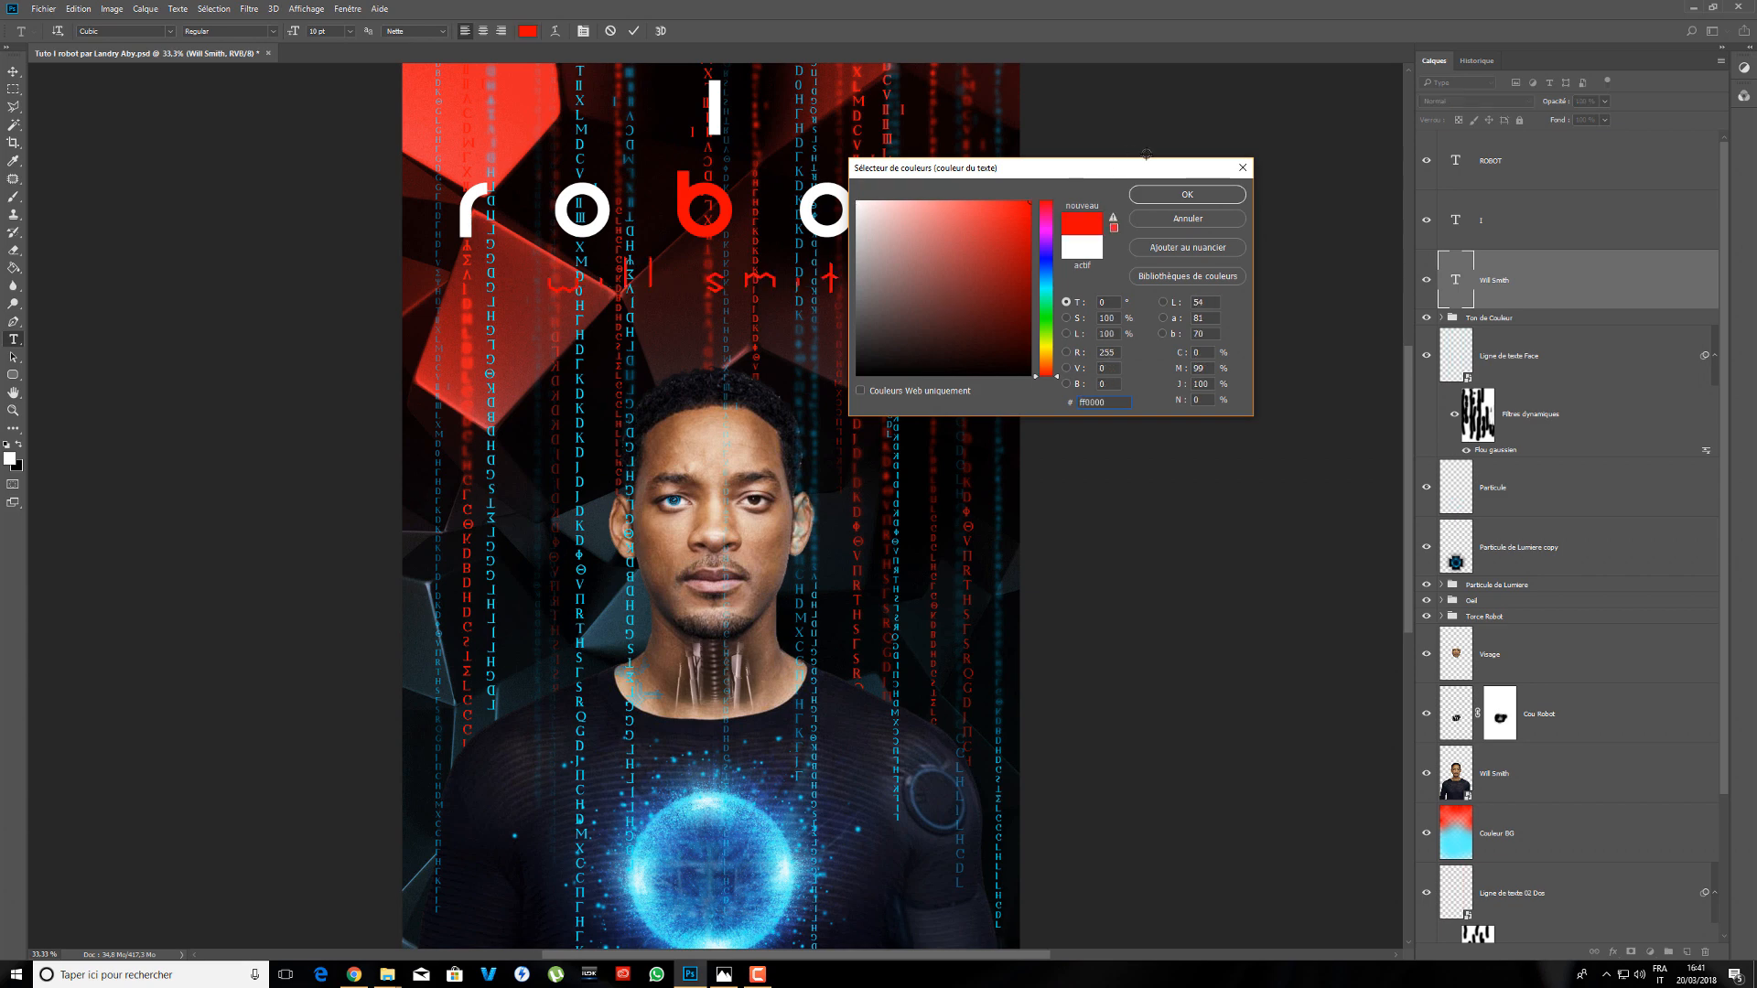
pyautogui.moveTo(1091, 171); pyautogui.dragTo(1257, 164)
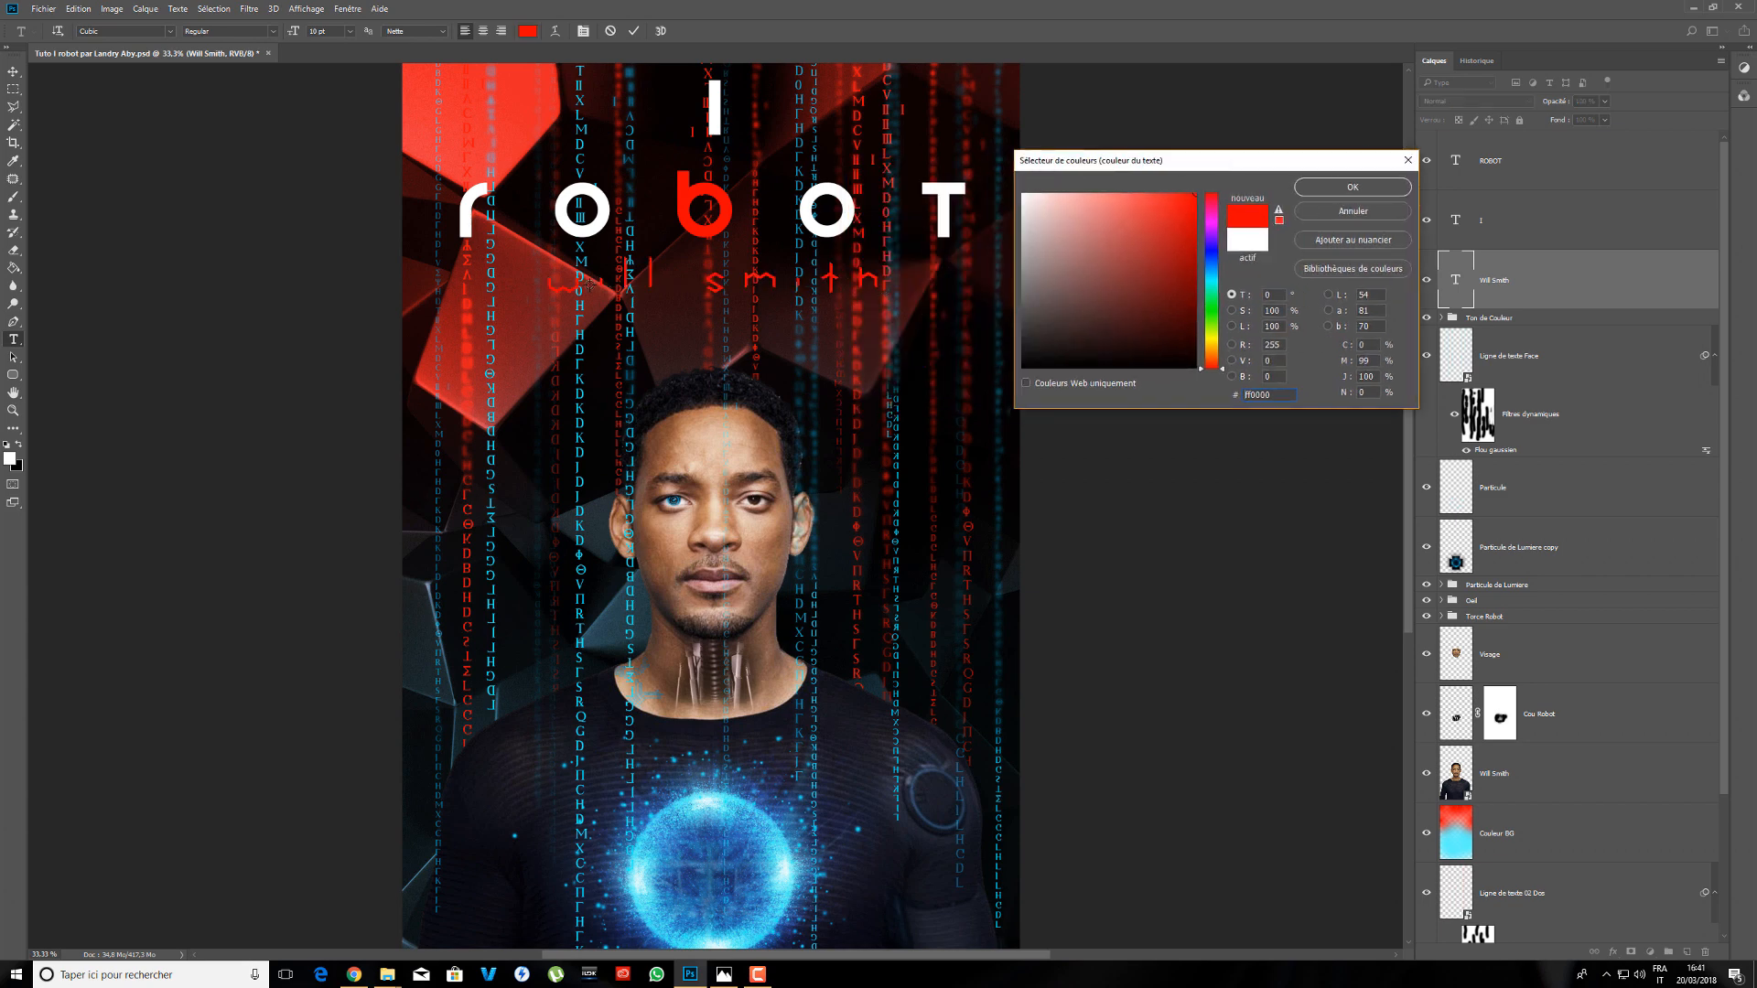
pyautogui.write('ffffff')
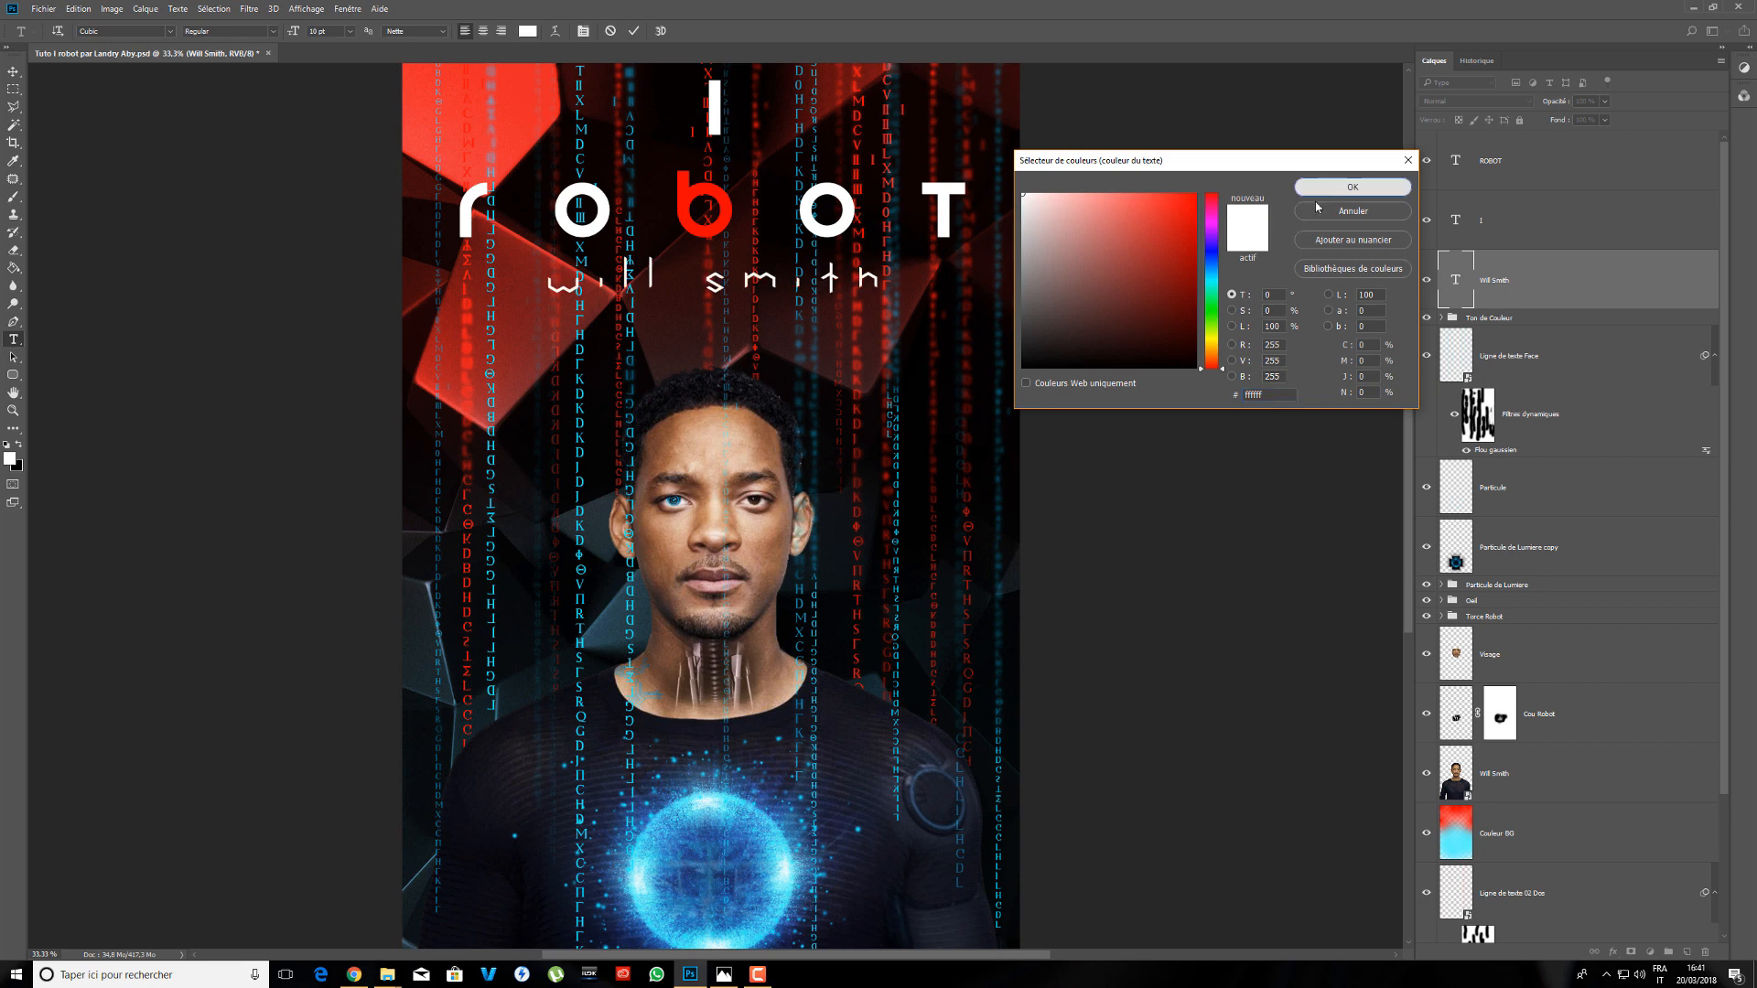
pyautogui.click(1352, 187)
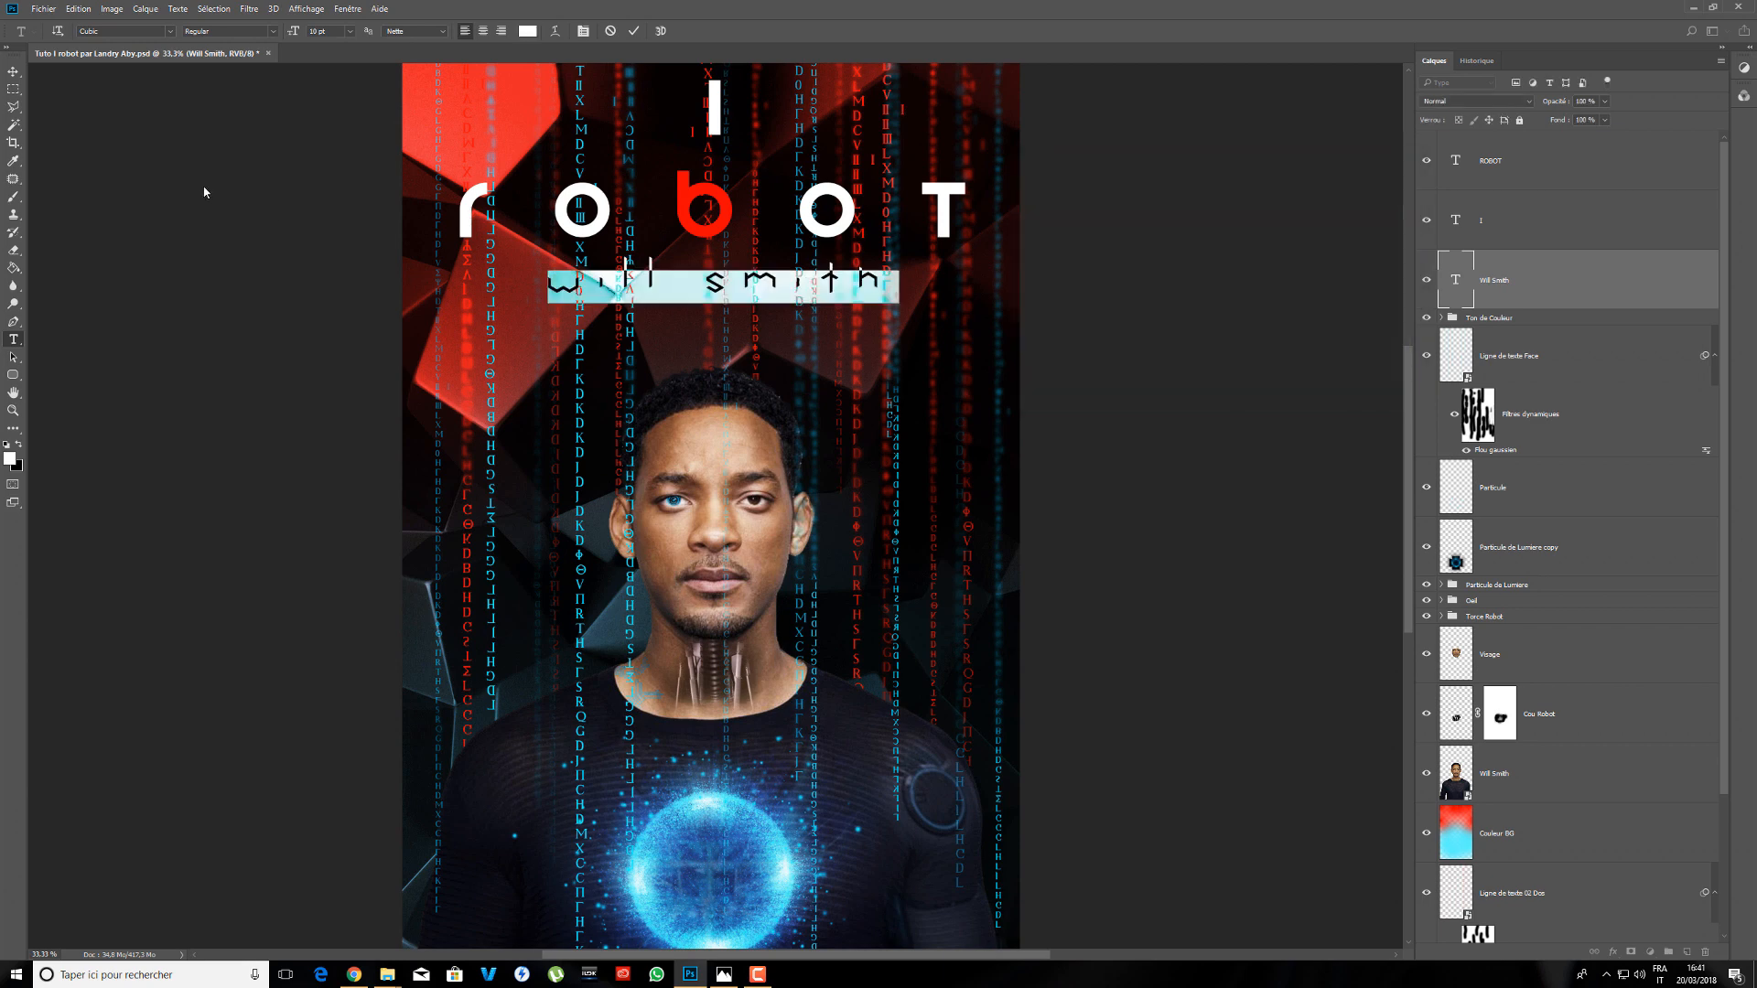
pyautogui.click(250, 229)
pyautogui.hotkey('ctrl', '-')
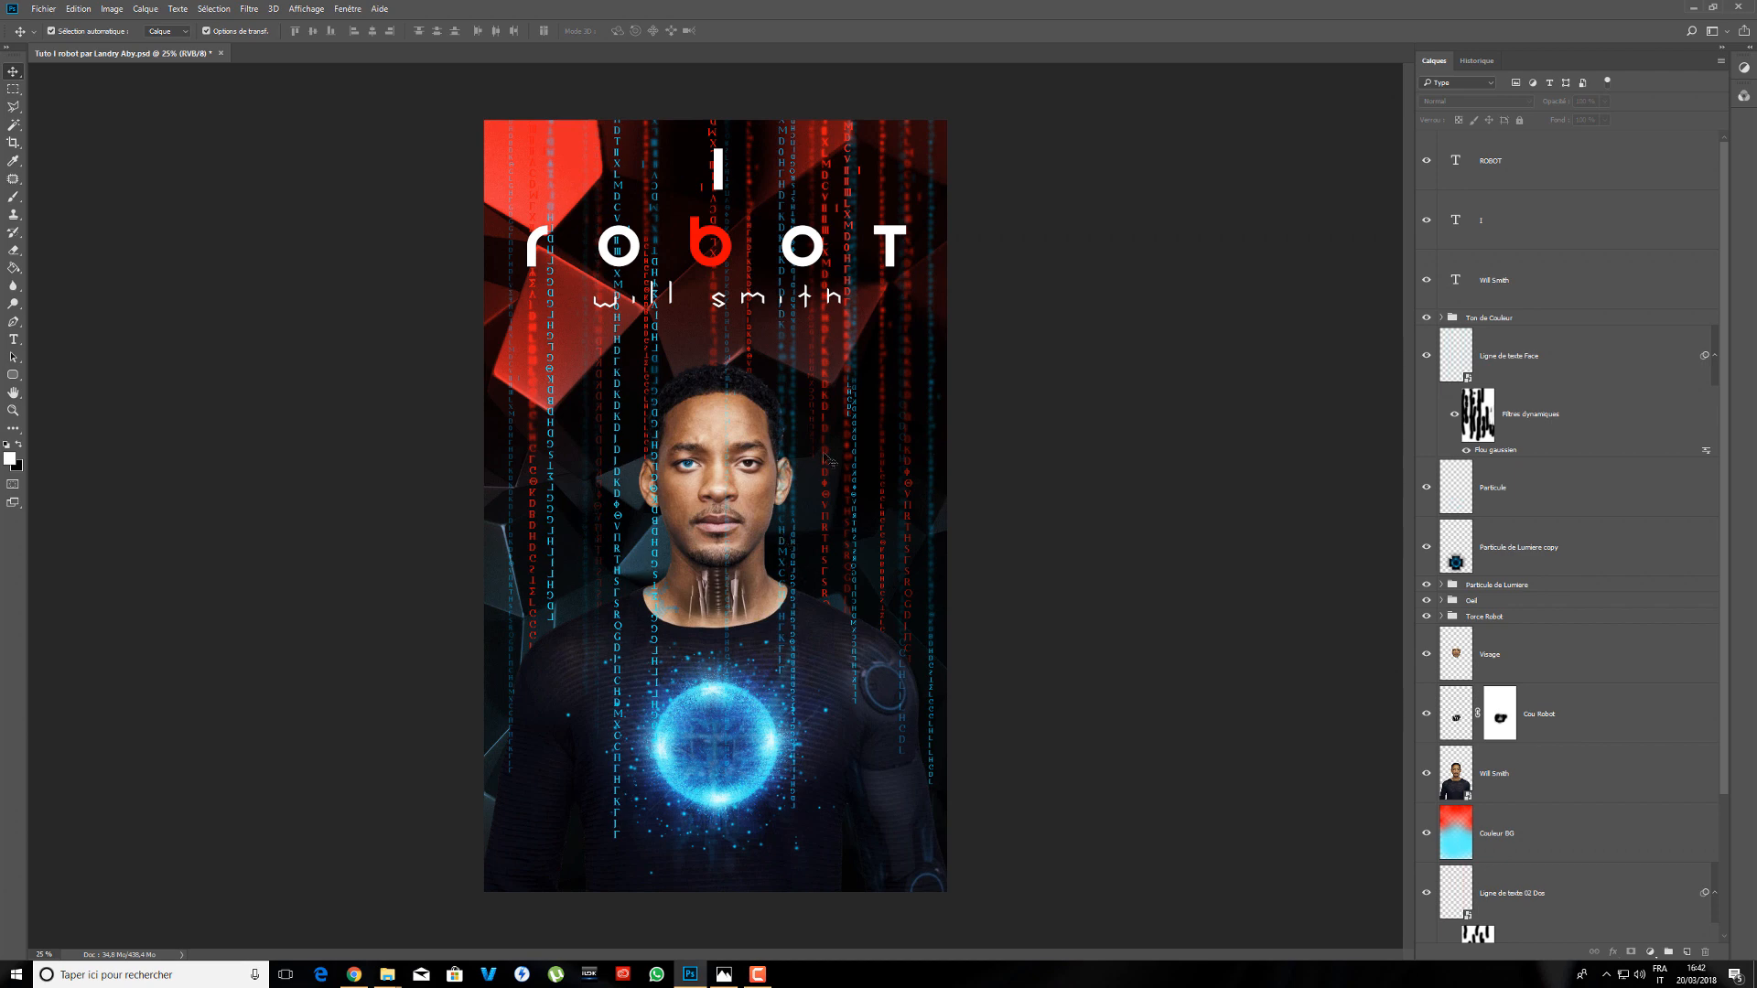
# - Check the reference poster image and add the text "HOME TUTOS FR" near the poster's lower edge, below the blue orb
pyautogui.click(730, 981)
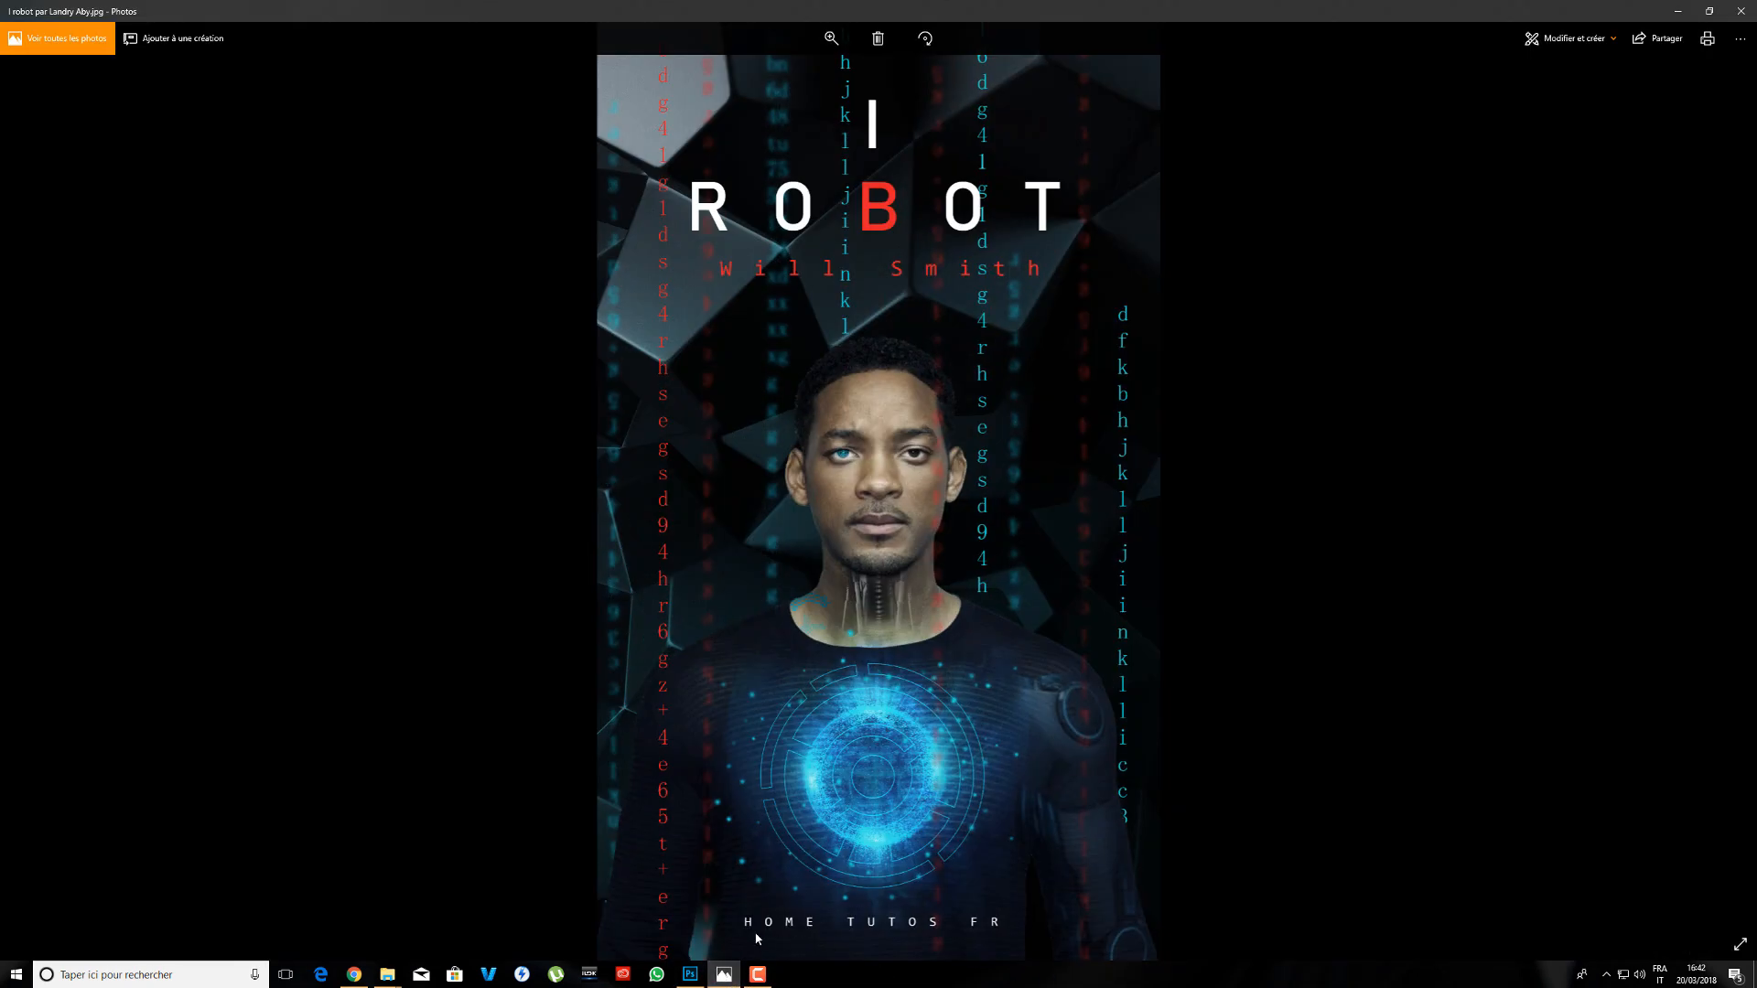
pyautogui.click(1679, 15)
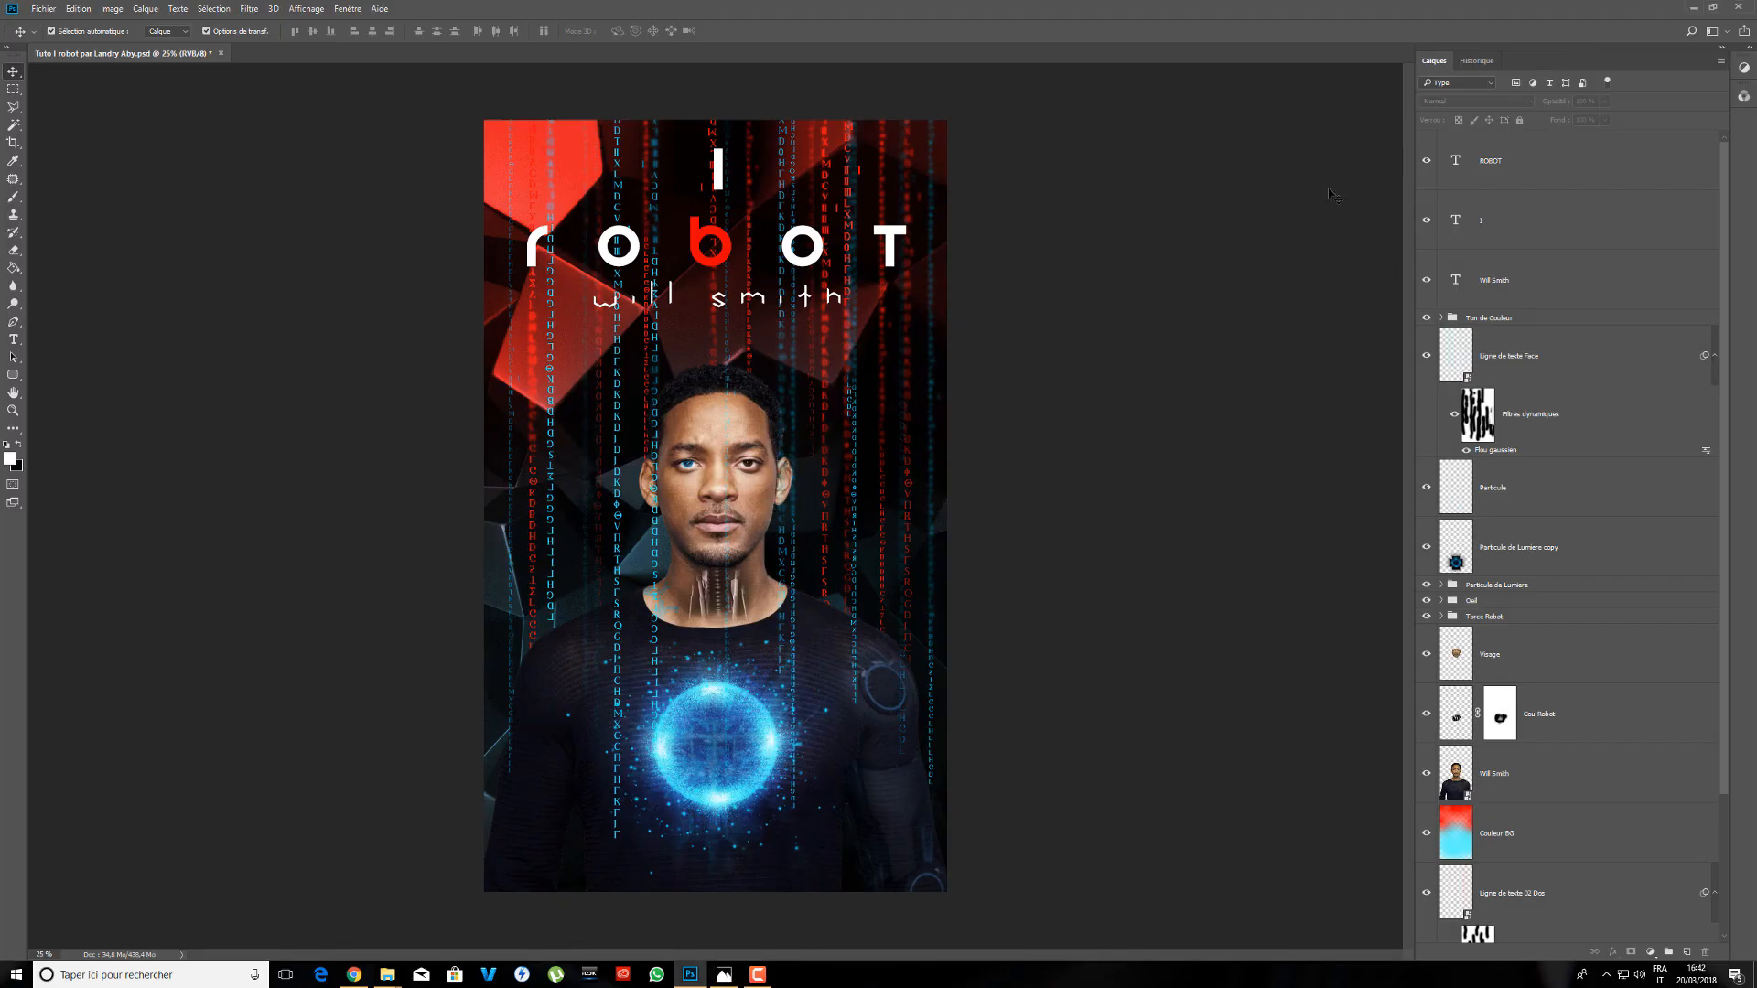
pyautogui.click(20, 341)
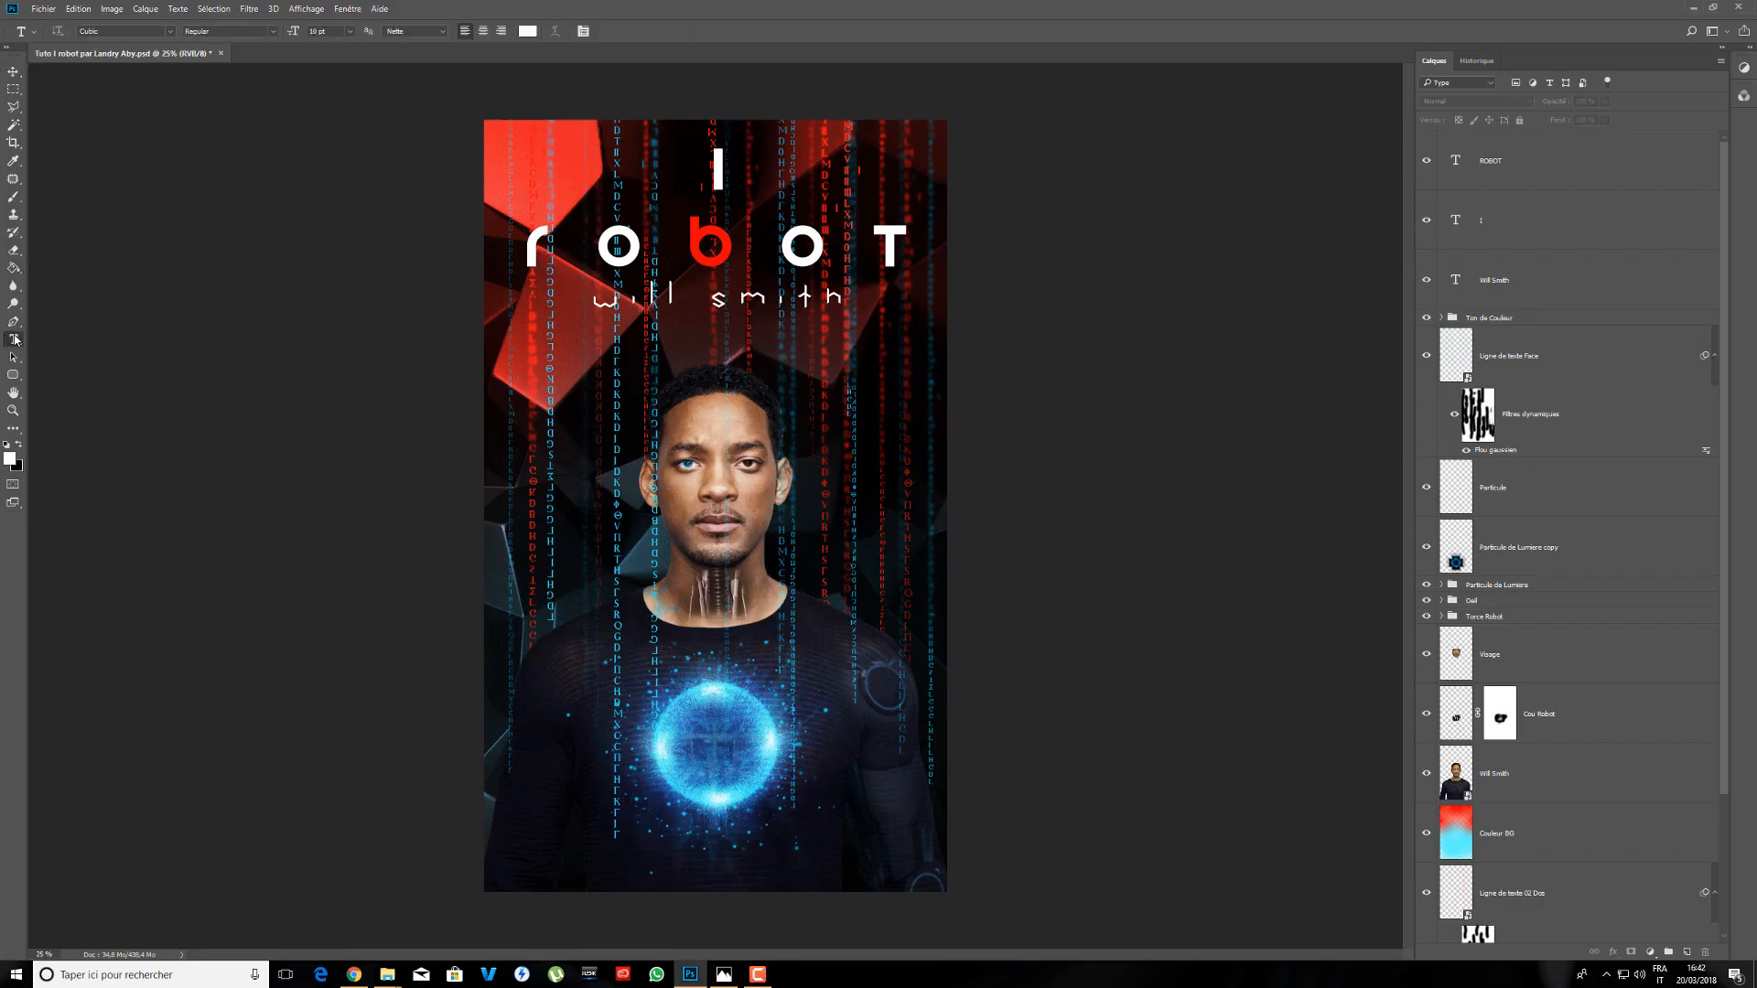
pyautogui.click(602, 858)
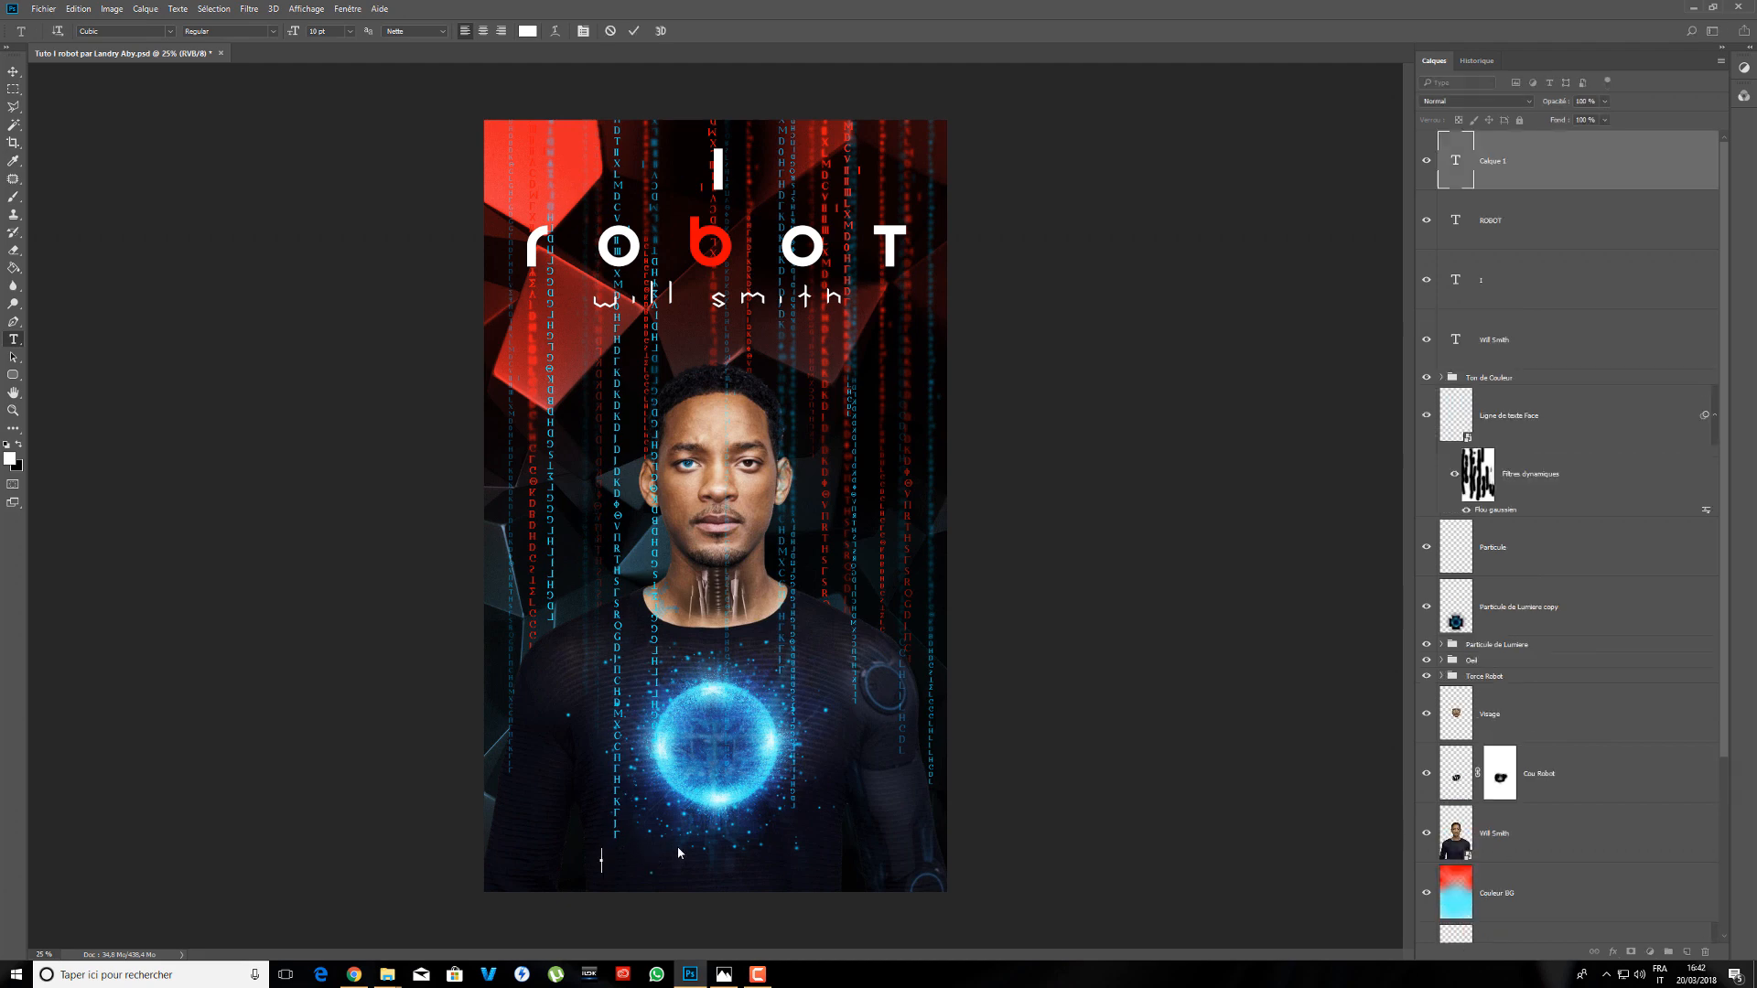
pyautogui.write('home tutos ')
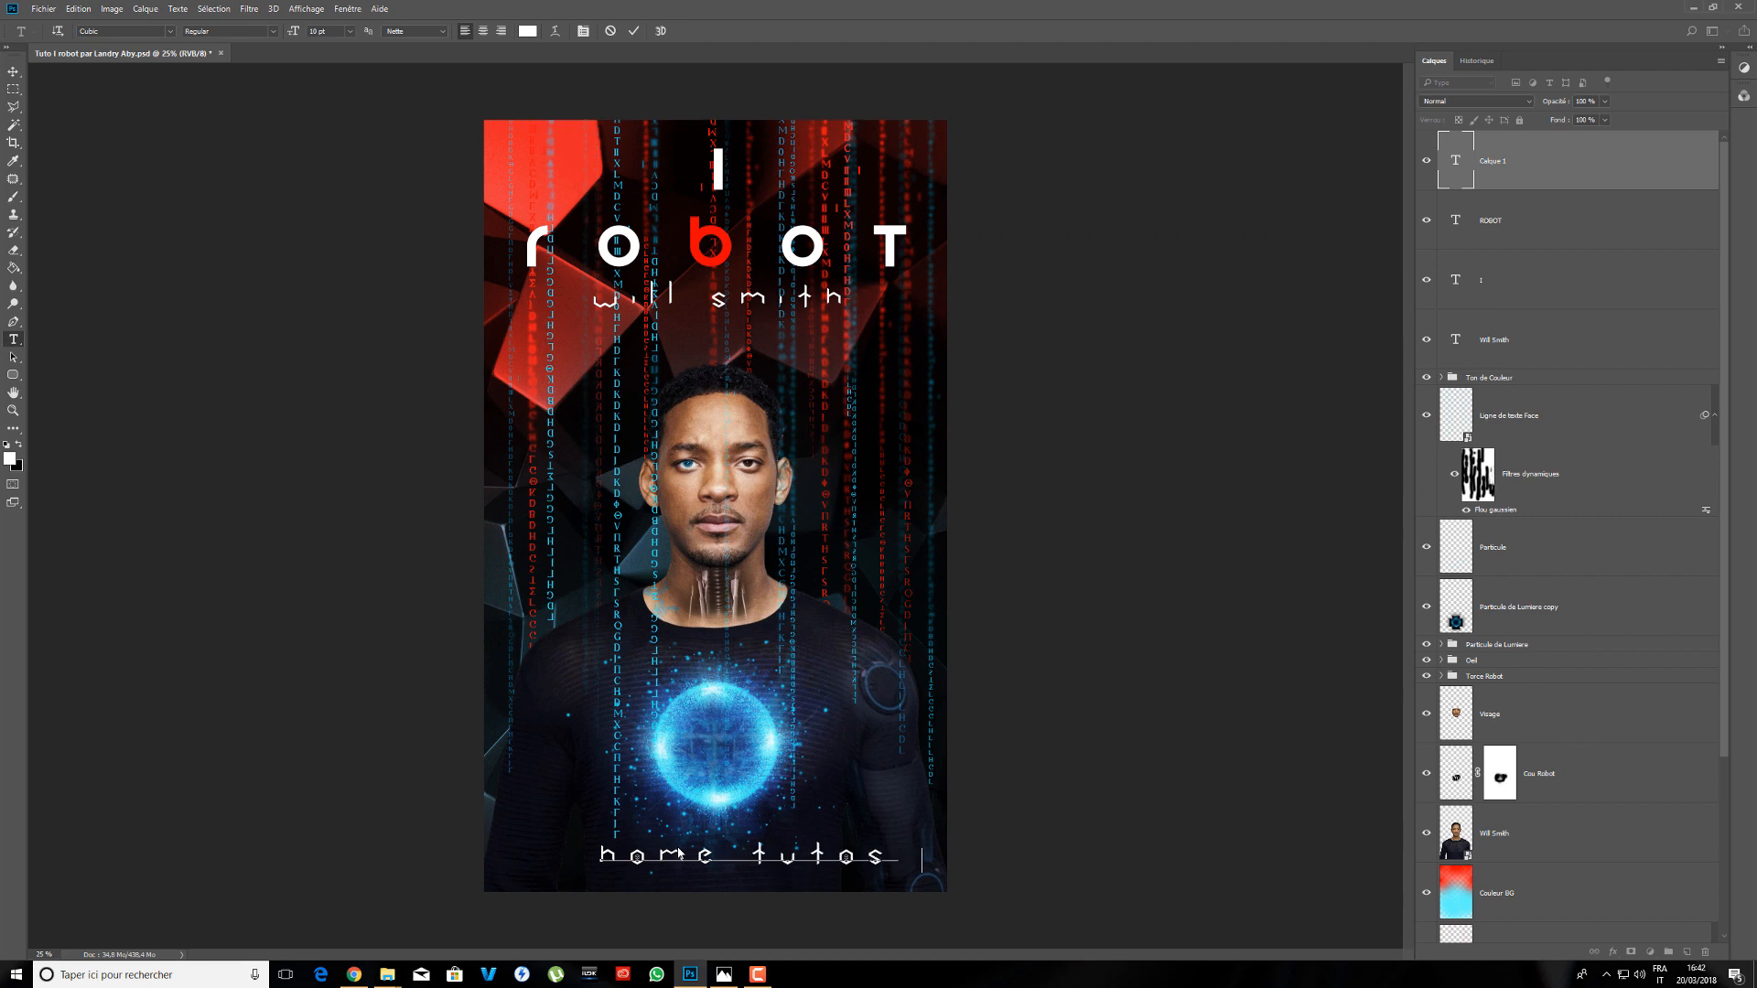
pyautogui.write('fr')
# - Set the whole "HOME TUTOS FR" text to 5 pt and move it to the horizontal centre of the poster's lower edge
pyautogui.hotkey('ctrl', 'a')
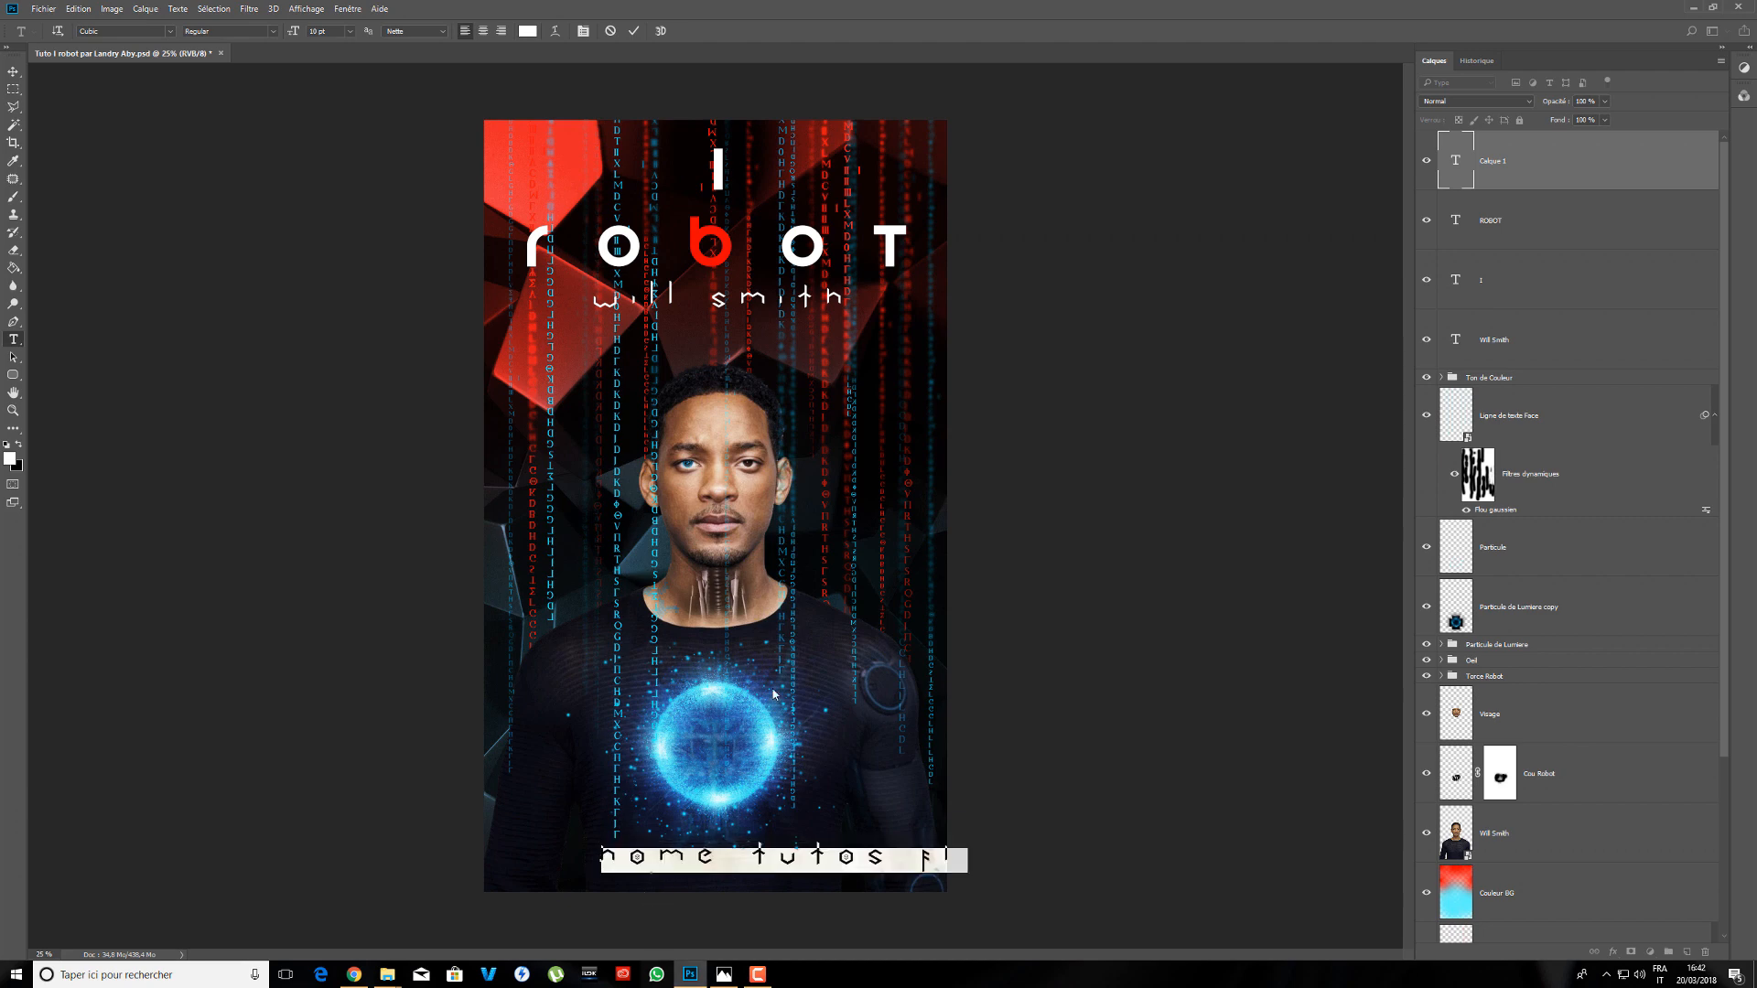
pyautogui.click(334, 31)
pyautogui.write('5')
pyautogui.press('Return')
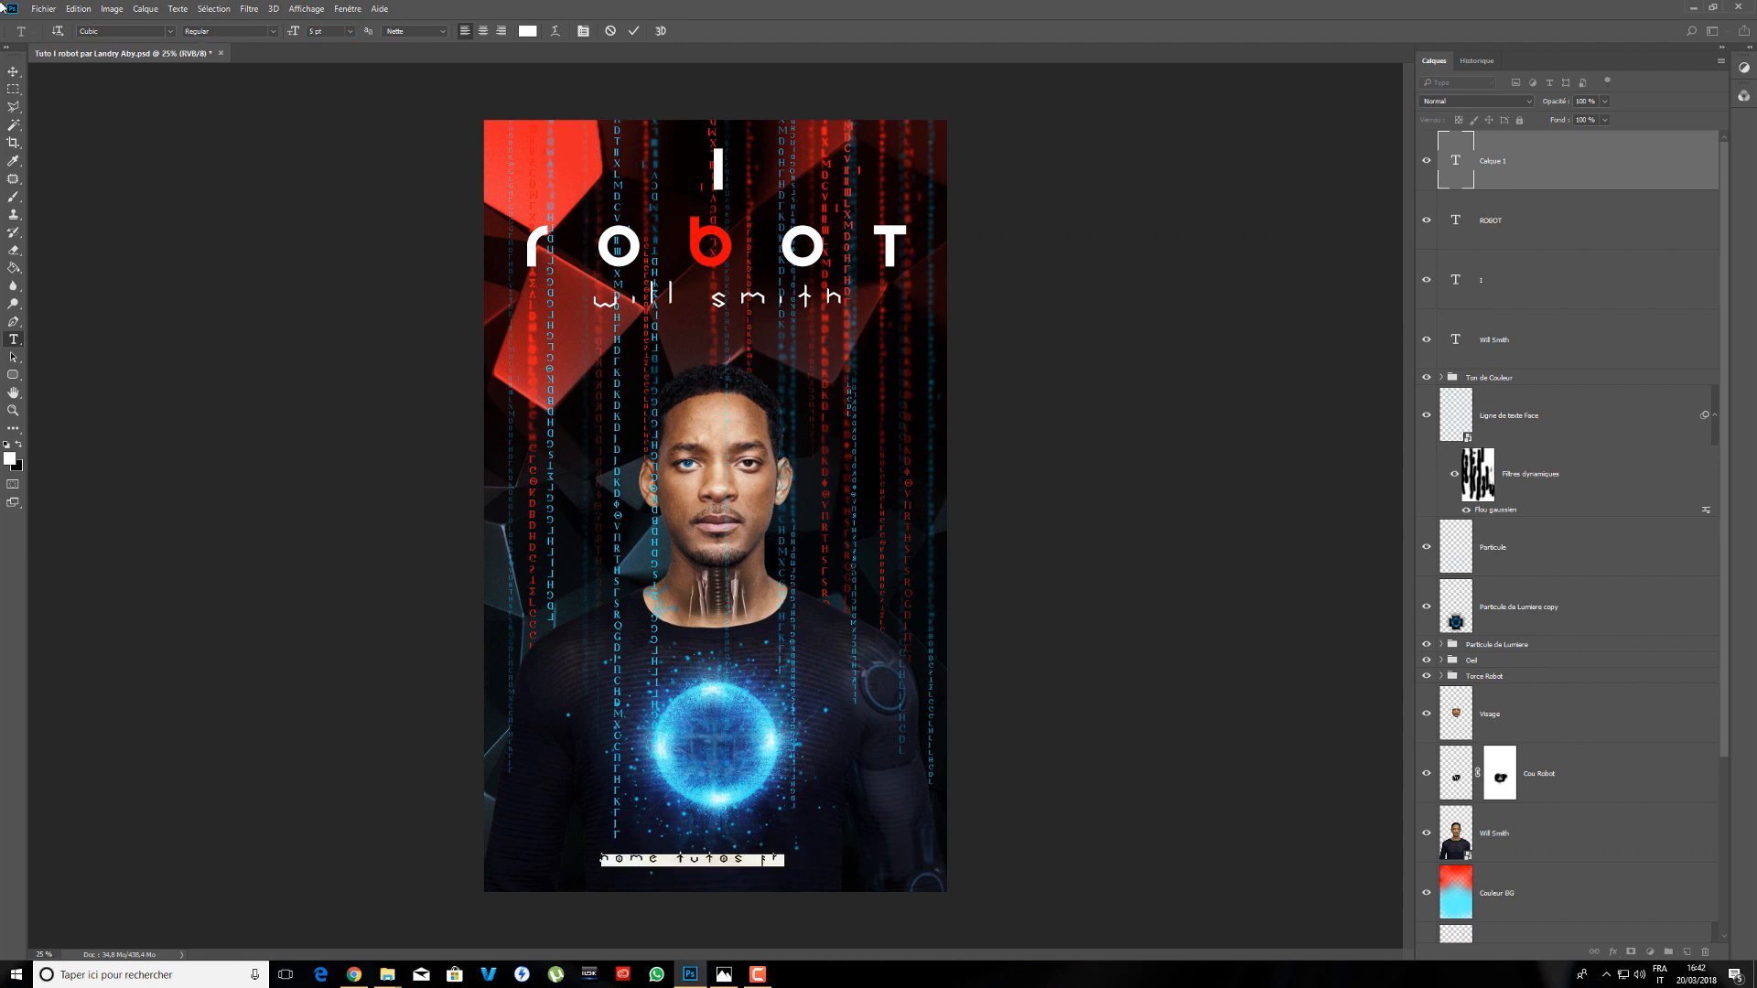
pyautogui.click(14, 73)
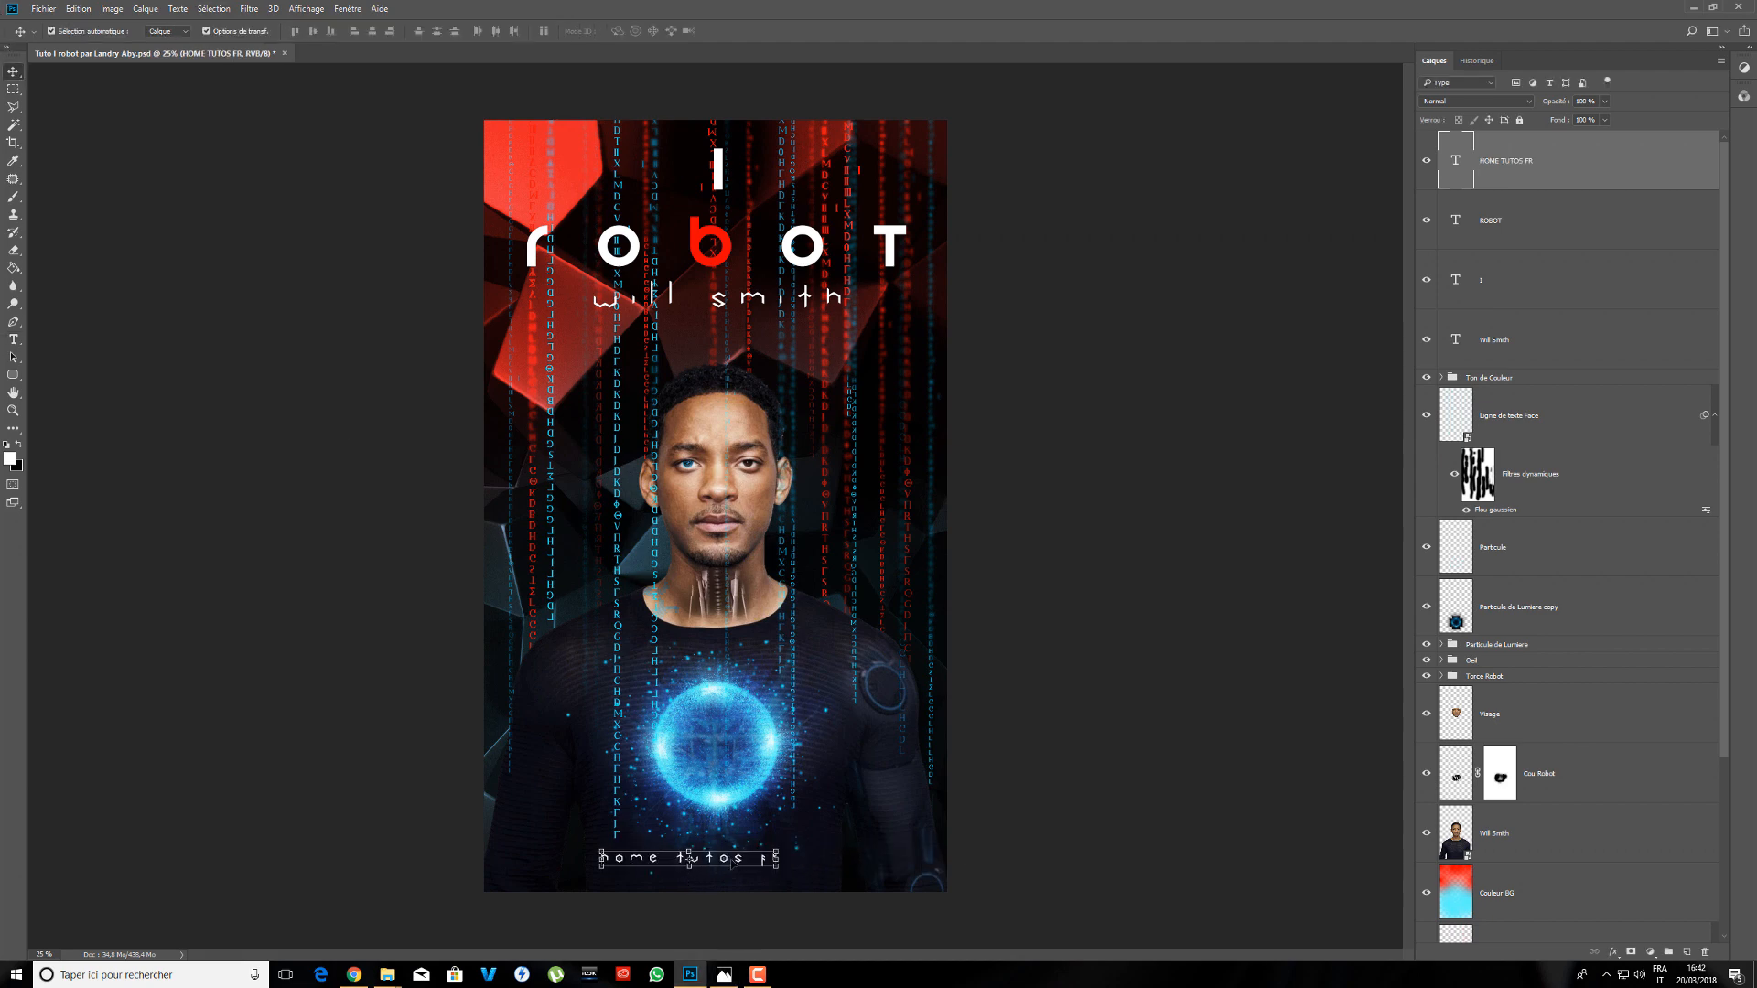
pyautogui.moveTo(728, 867); pyautogui.dragTo(765, 870)
pyautogui.click(1190, 699)
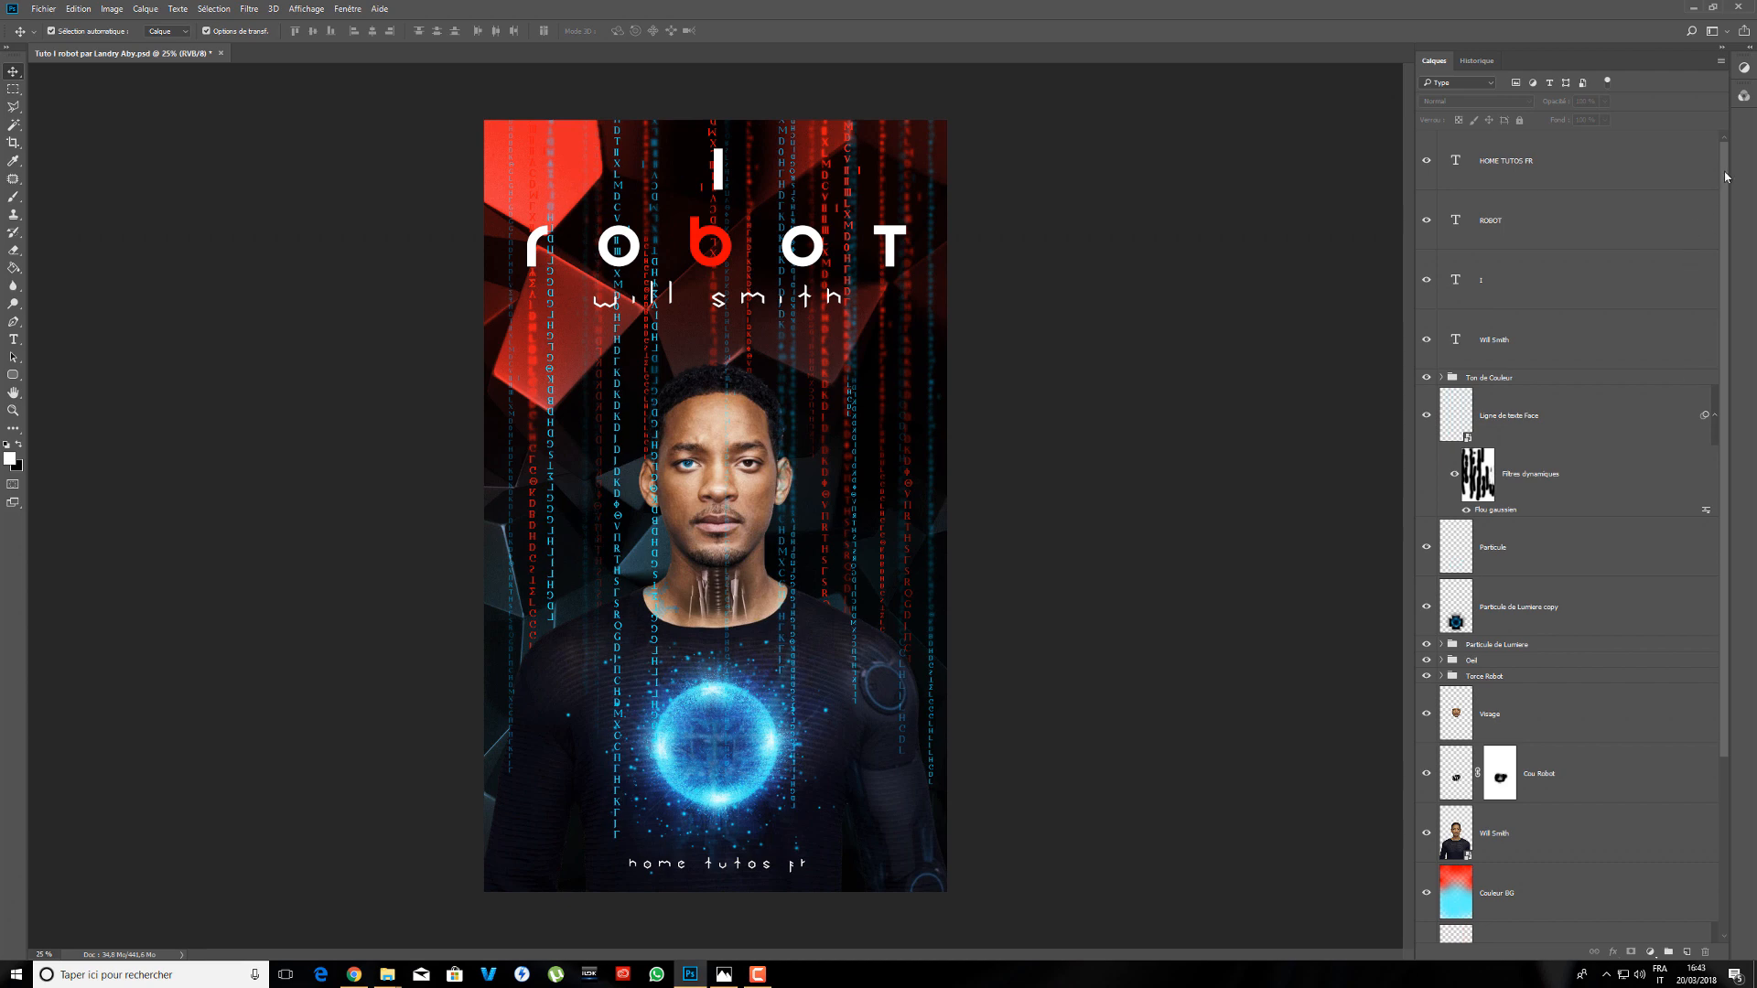
pyautogui.moveTo(1727, 176)
pyautogui.mouseDown()
pyautogui.moveTo(1729, 196)
pyautogui.moveTo(1726, 174)
pyautogui.mouseUp()
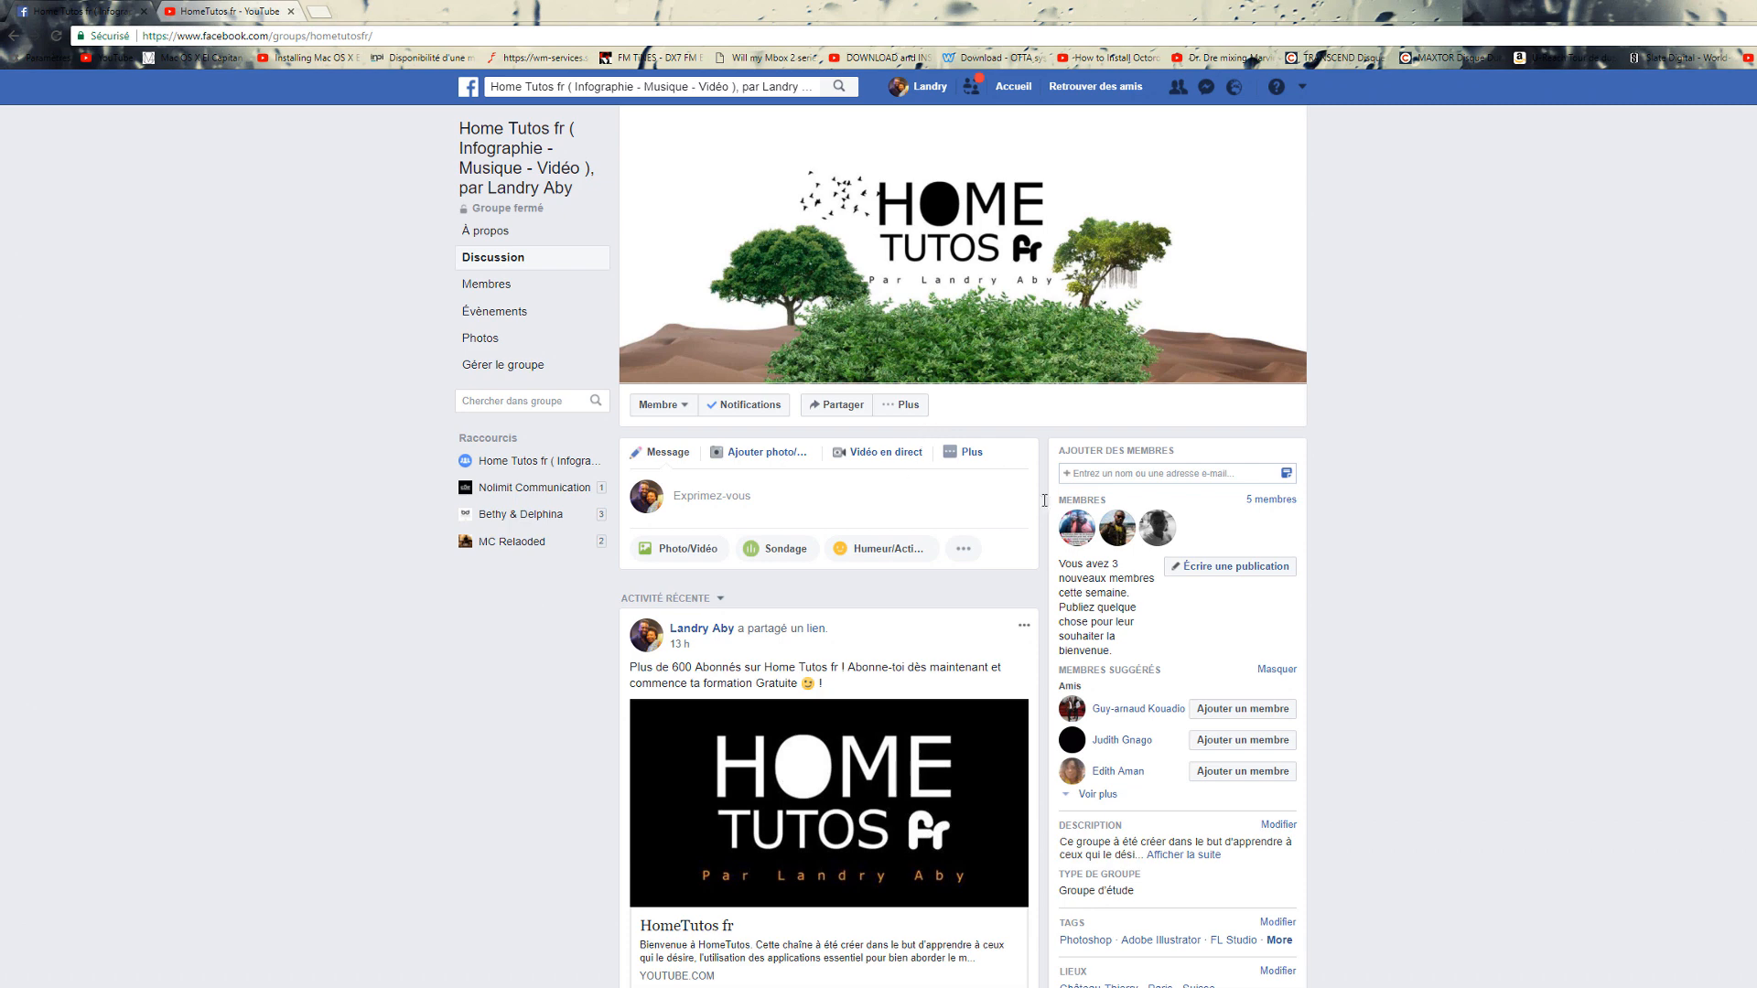
# - Look over the Home Tutos fr Facebook group page in the browser and switch to the HomeTutos fr YouTube channel
pyautogui.scroll(-1, 1325, 494)
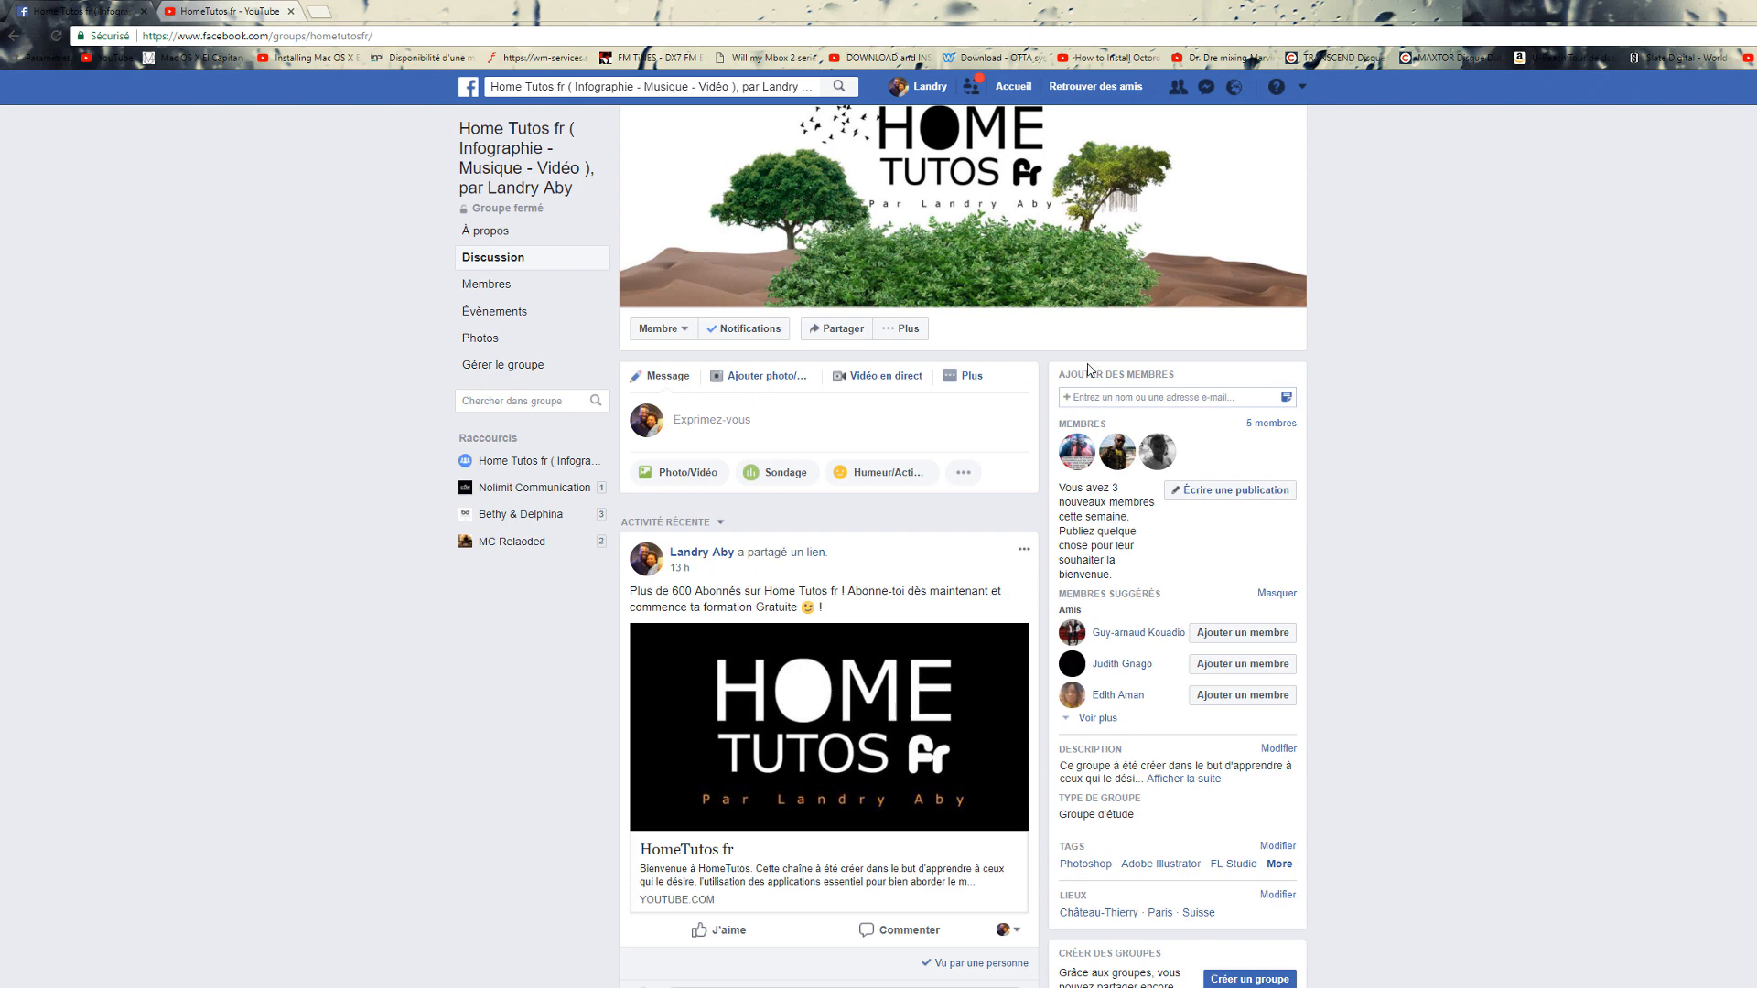
pyautogui.scroll(-2, 975, 543)
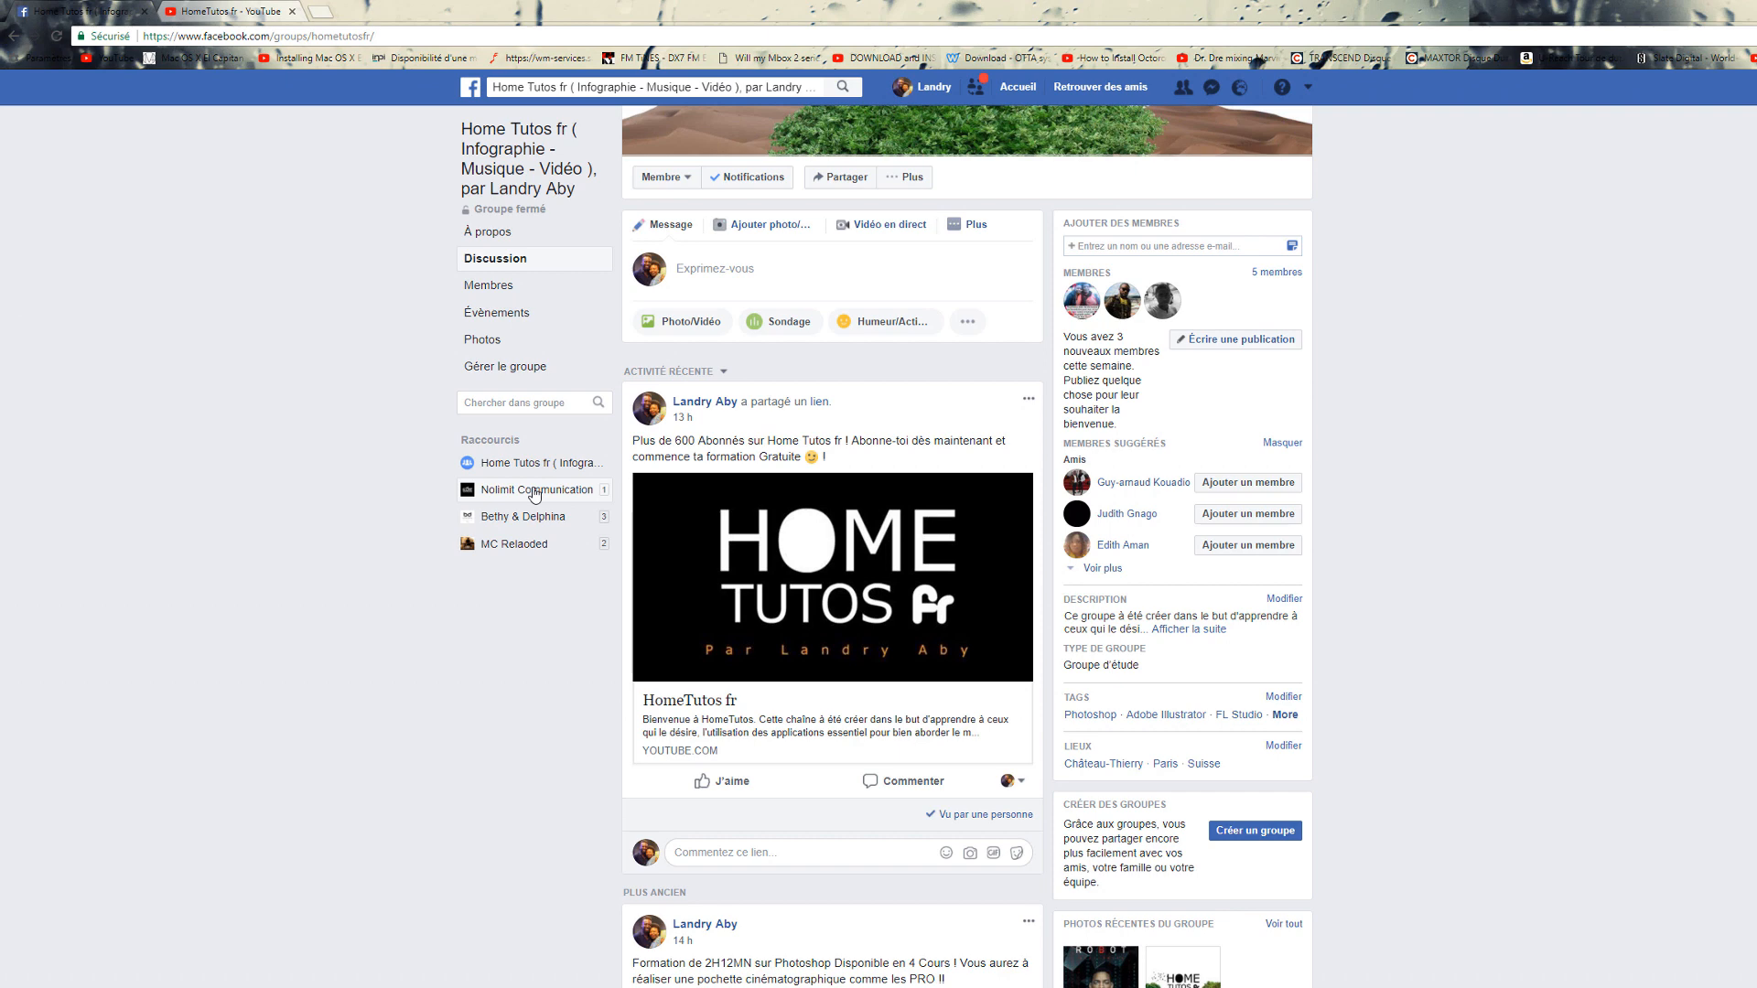
pyautogui.click(181, 11)
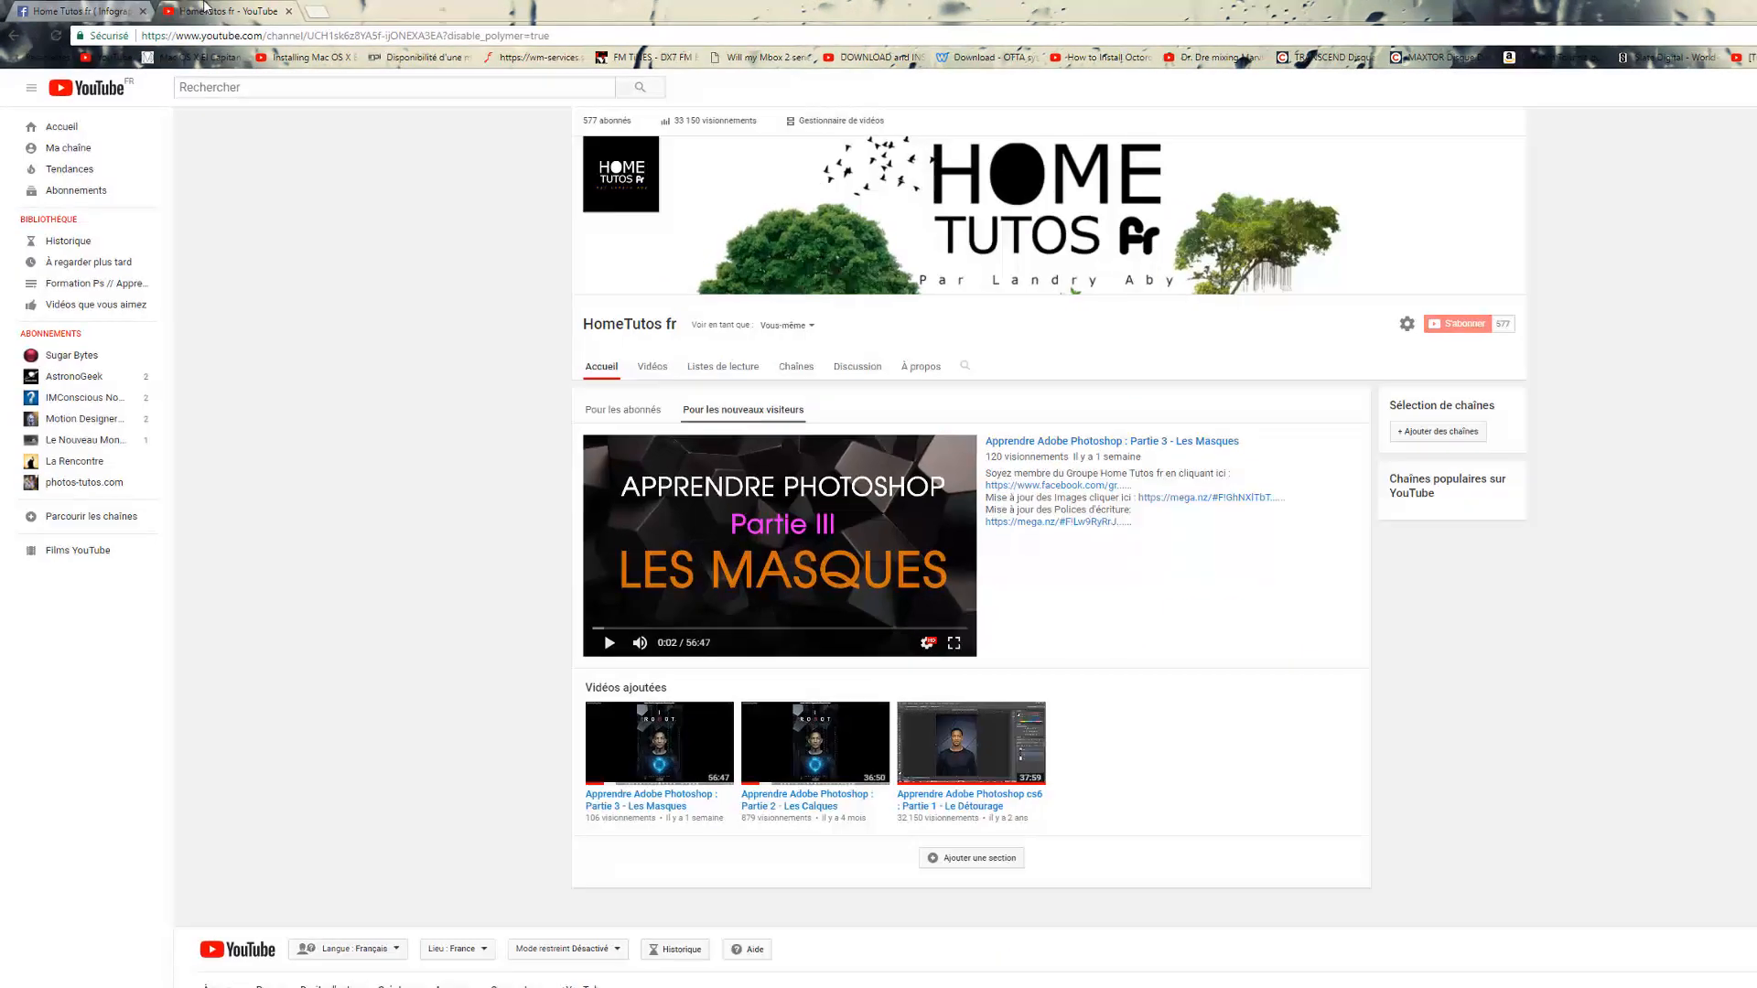